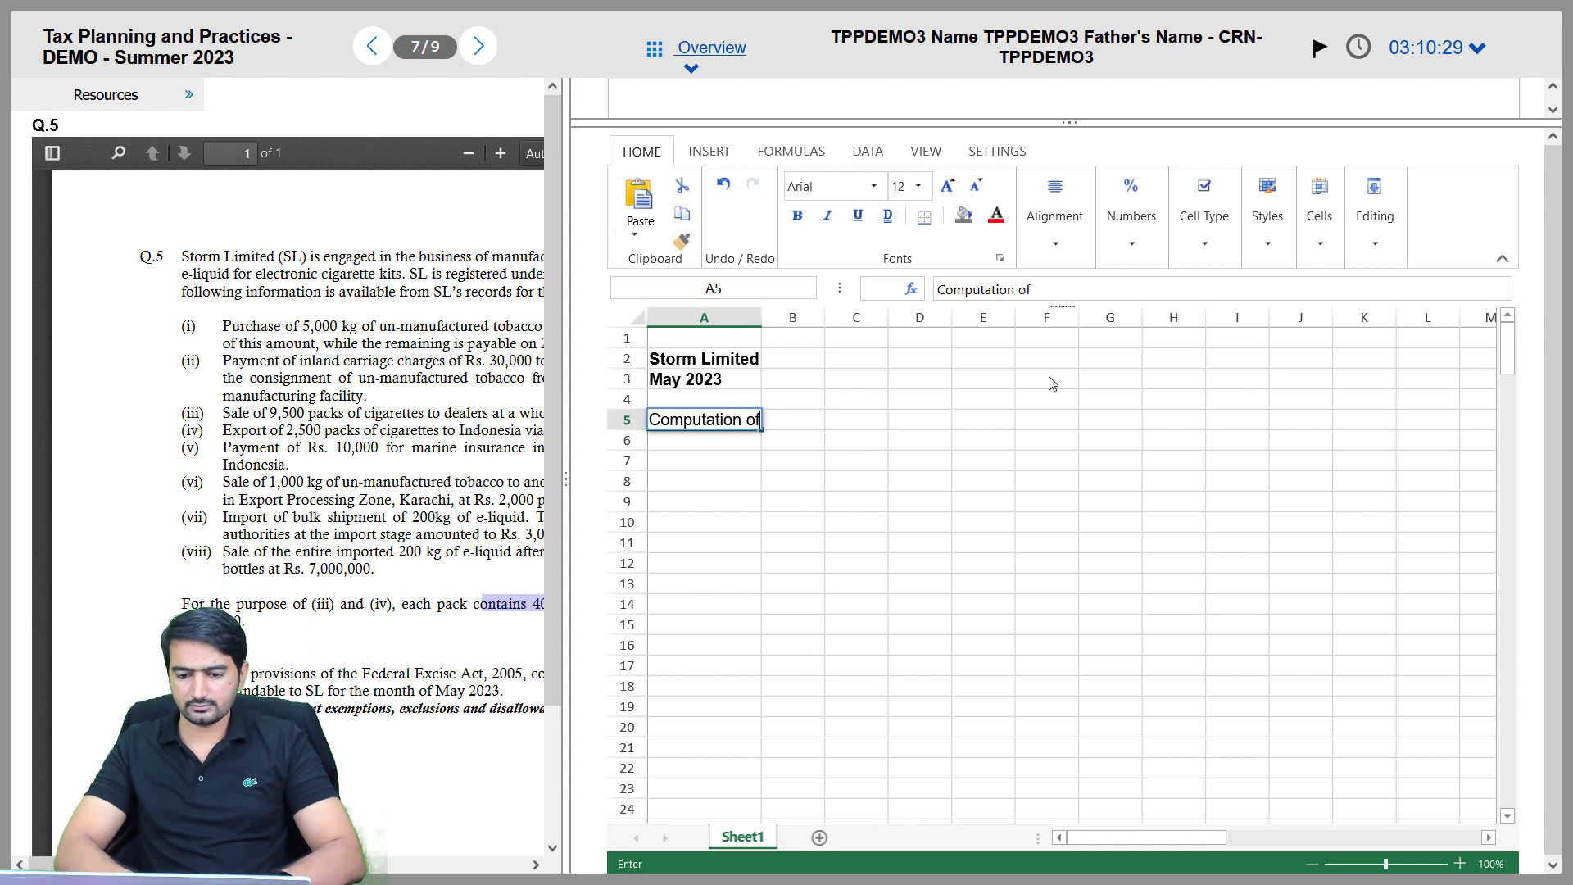
Complete the title in A5 as "Computation of FED payable / (refundable)" and make it bold
{"action": "type", "text": "ay"}
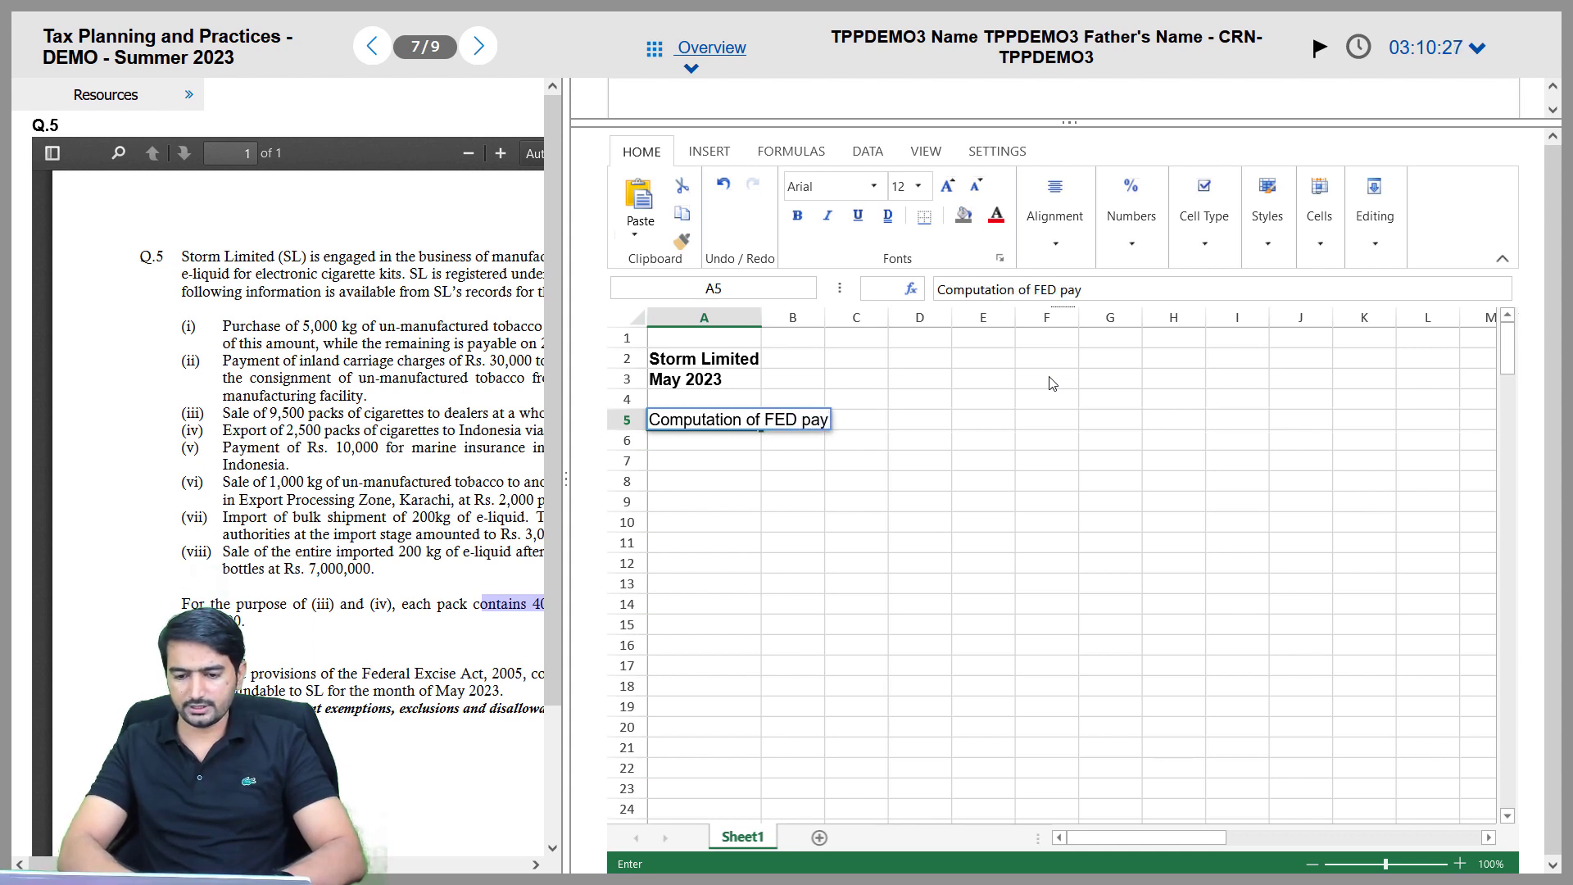
{"action": "type", "text": "able / "}
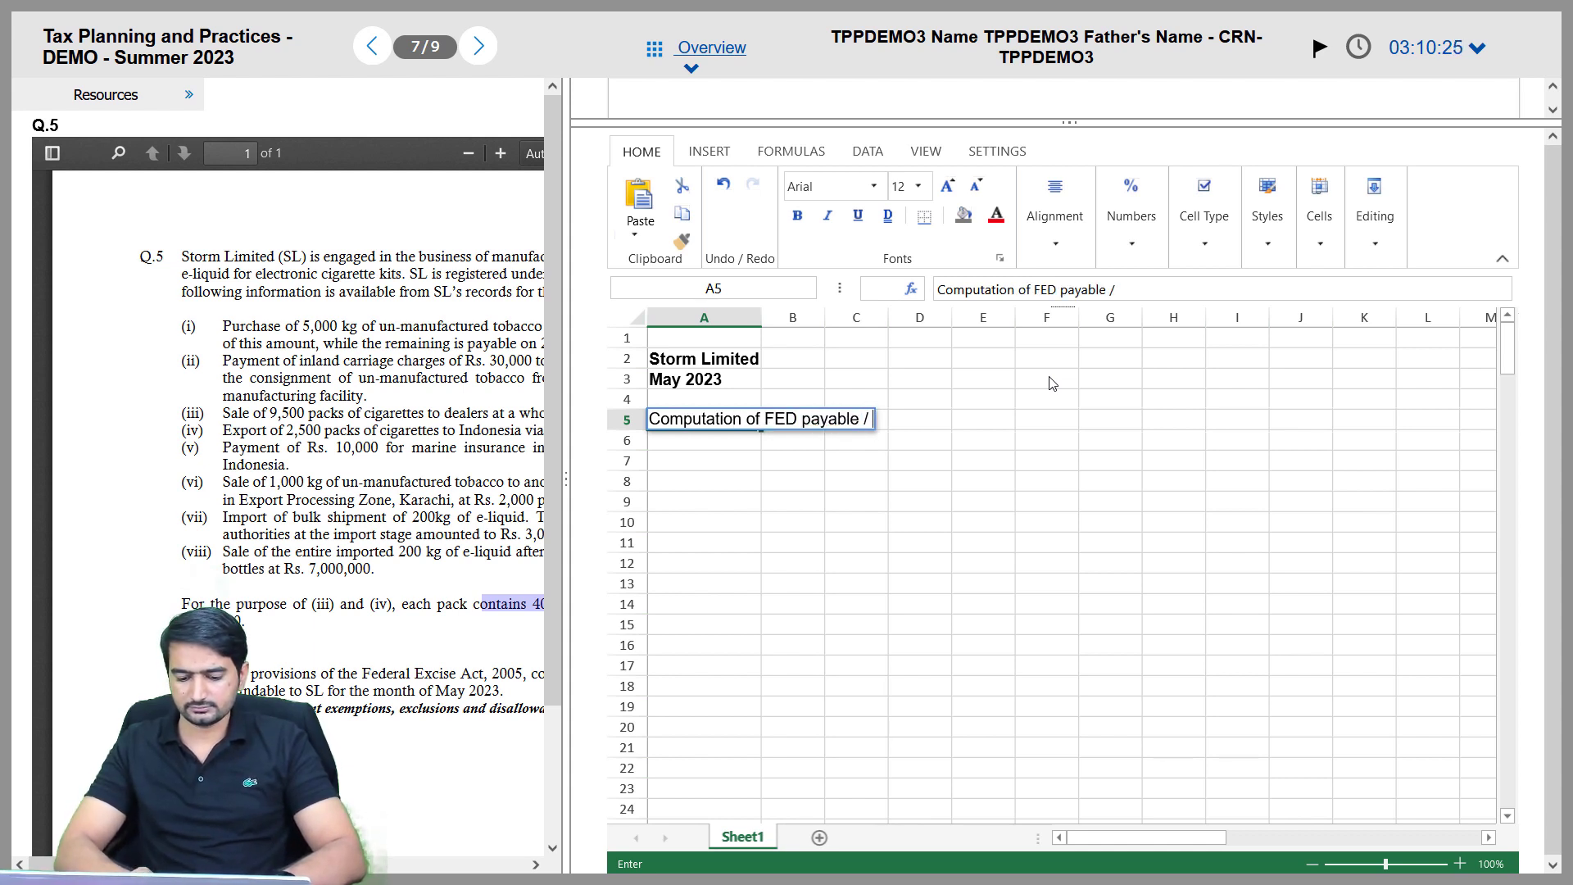
{"action": "type", "text": "(refundable)"}
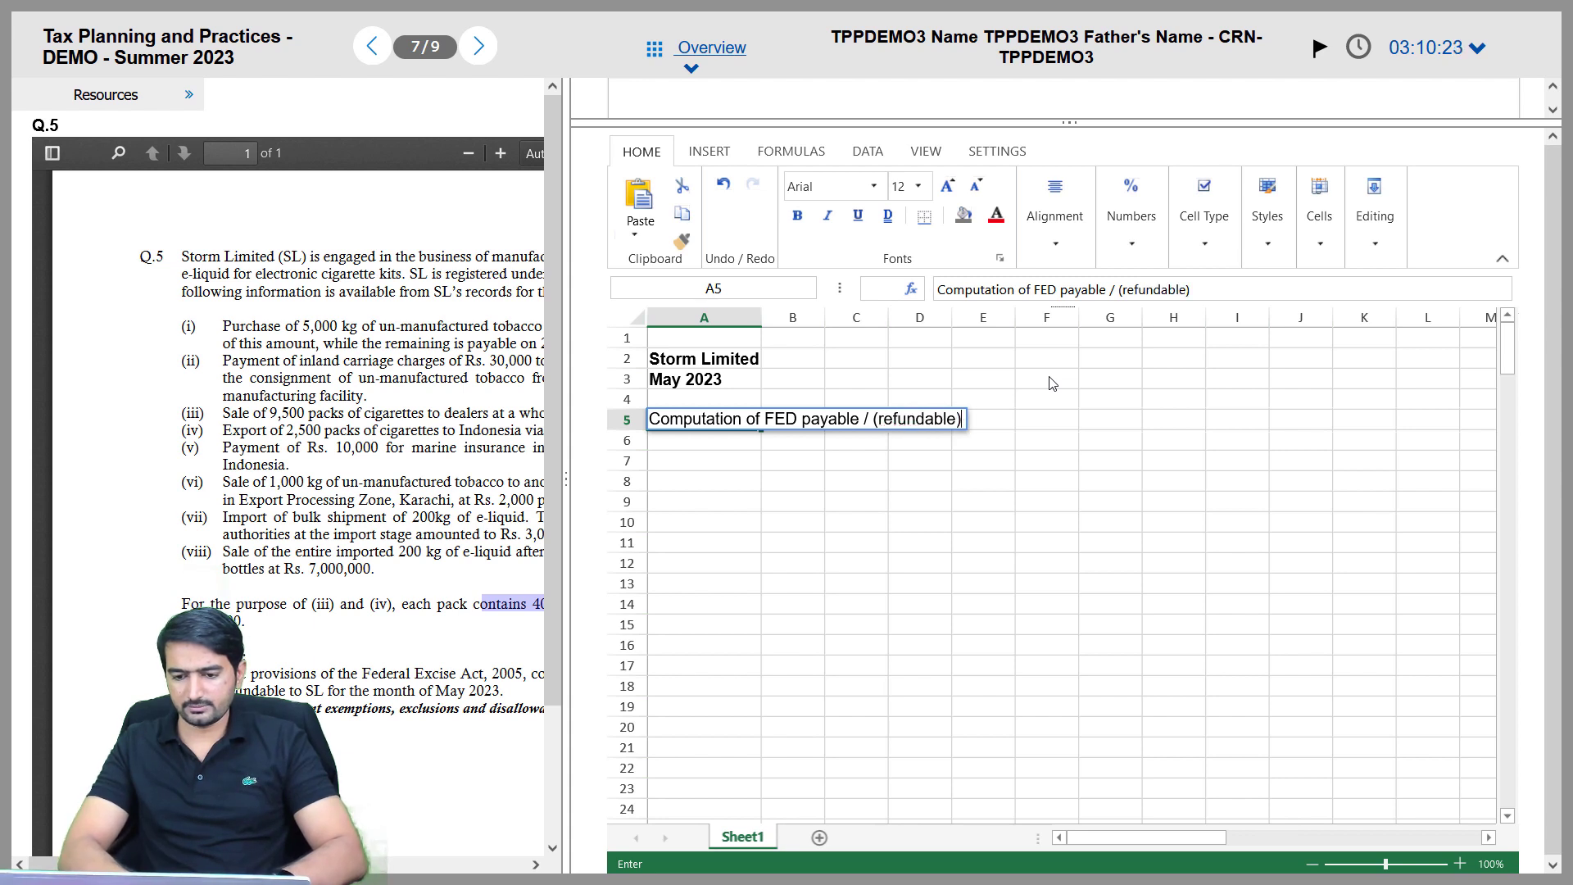
{"action": "key", "text": "Return"}
{"action": "key", "text": "Up"}
{"action": "key", "text": "ctrl+b"}
{"action": "key", "text": "Down"}
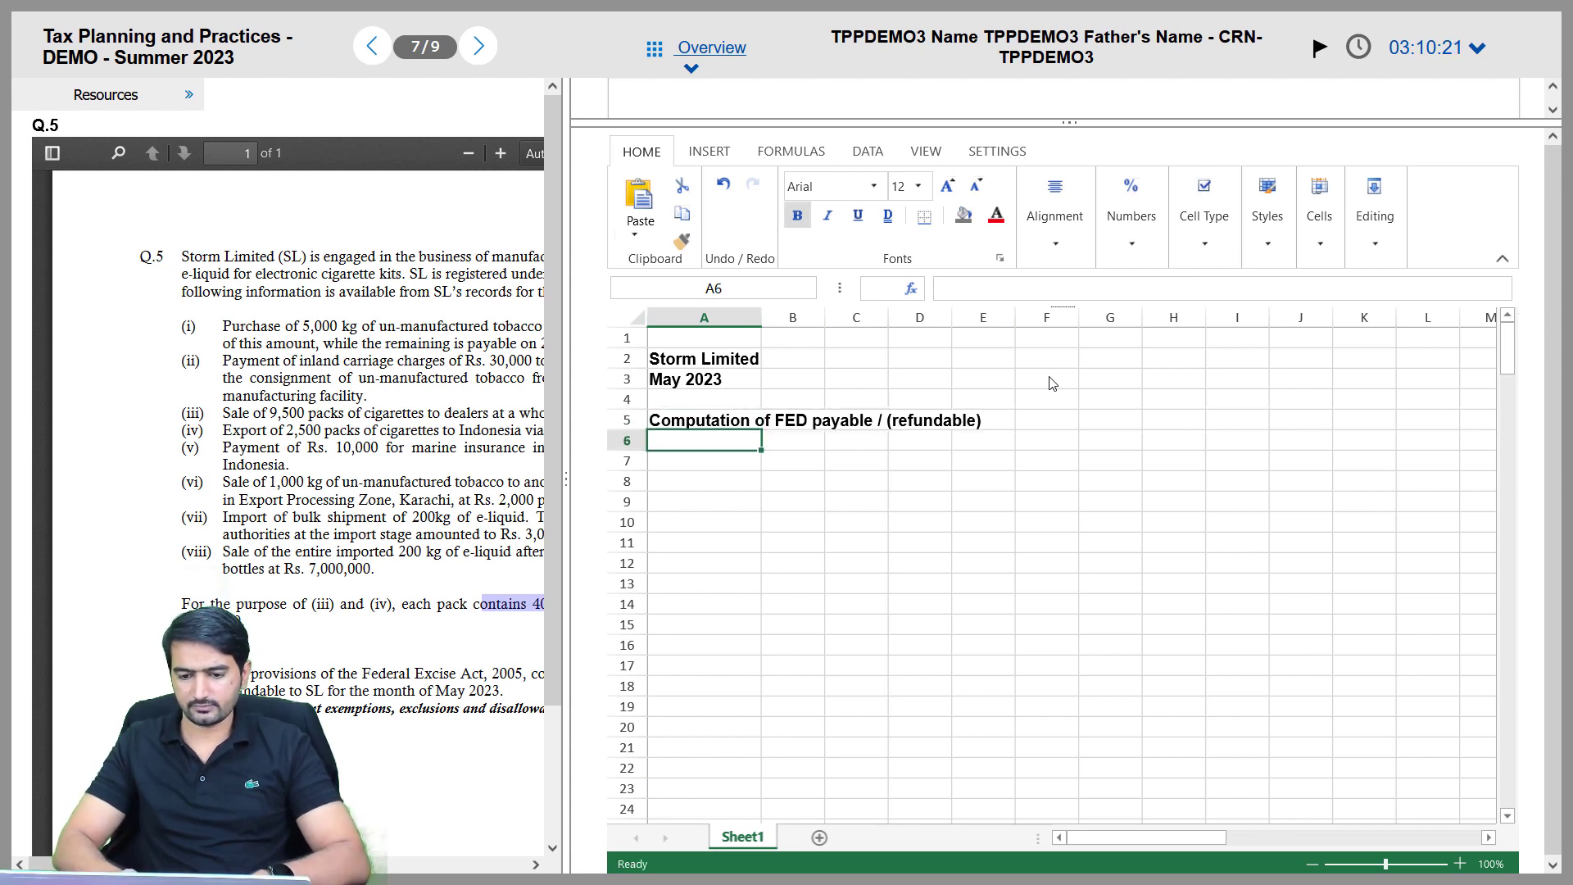
Enter the section heading "(A) INPUT FED" in A7 and make it bold
{"action": "key", "text": "Down"}
{"action": "type", "text": "(A) I"}
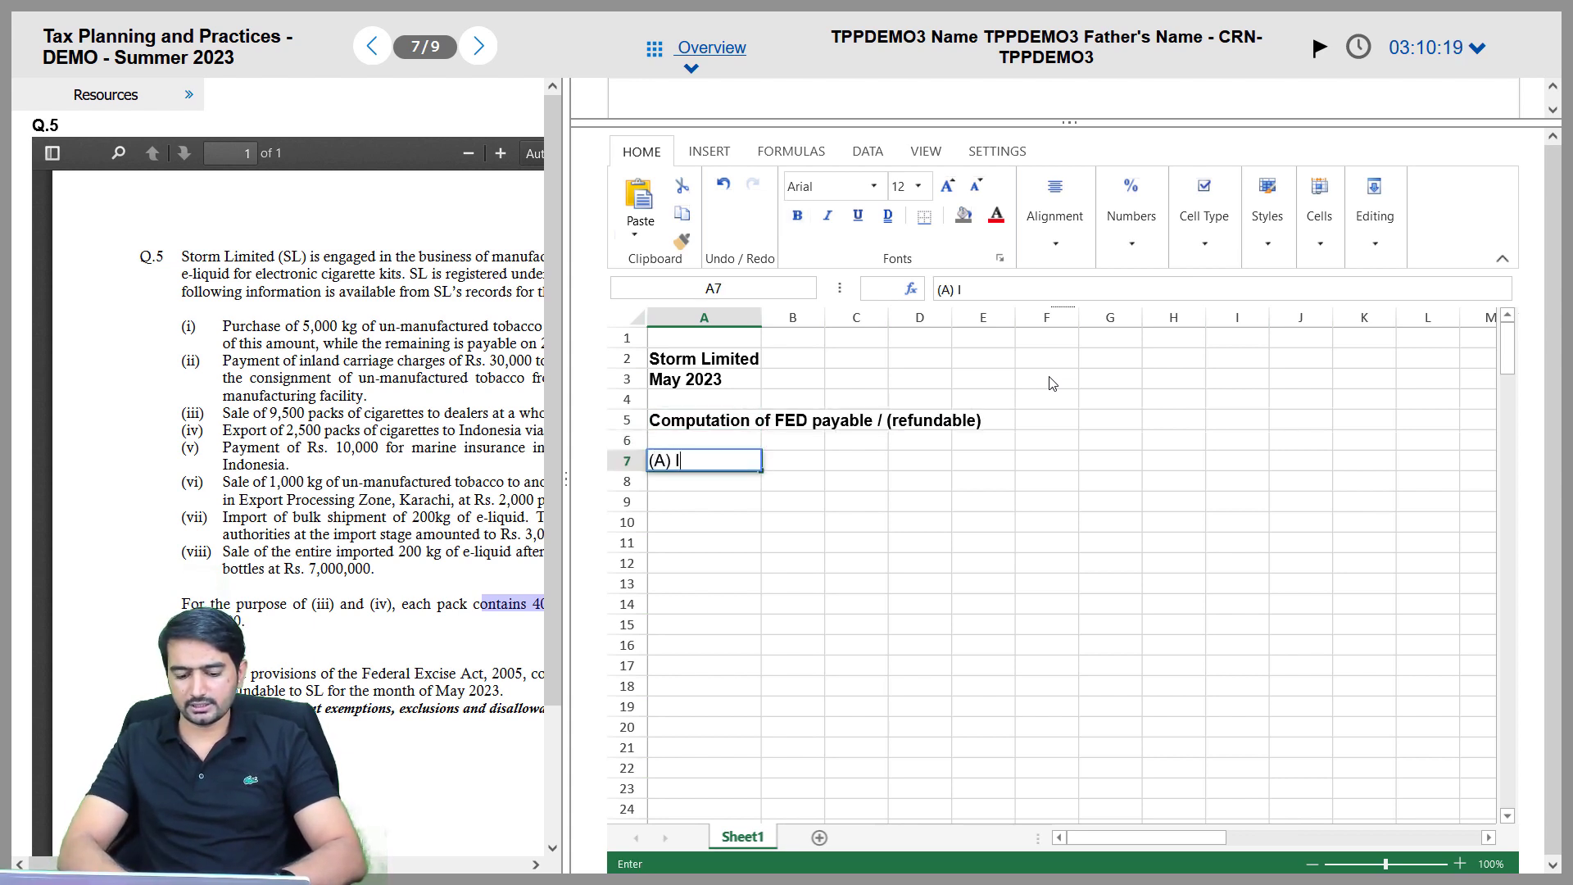
{"action": "type", "text": "NPUT FED"}
{"action": "key", "text": "Return"}
{"action": "key", "text": "Up"}
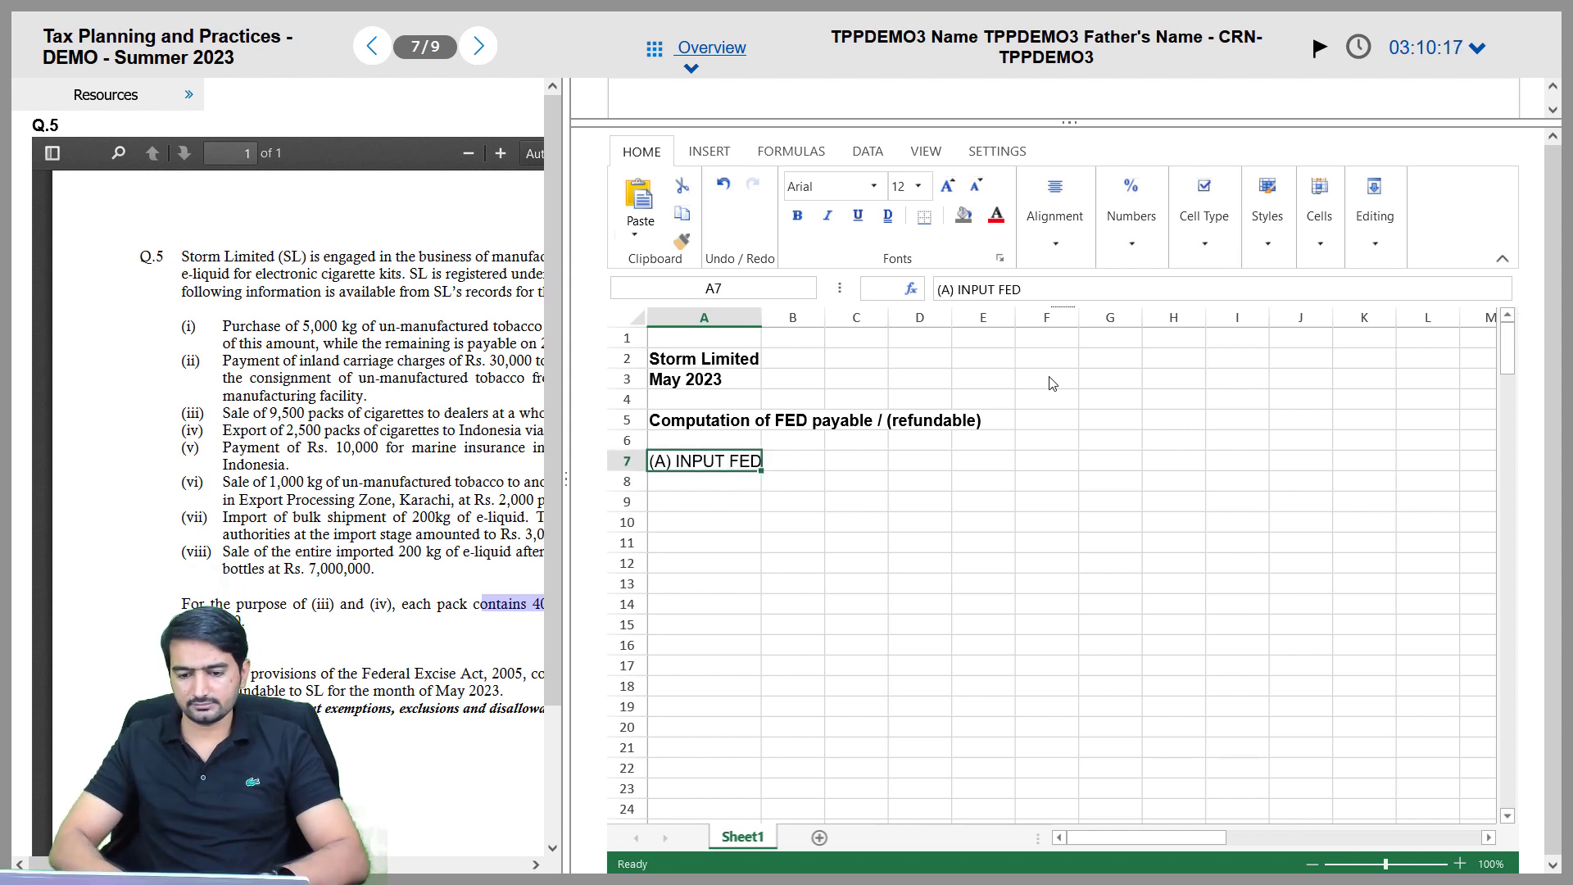
{"action": "key", "text": "ctrl+b"}
Enter the first two column headers in row 8, "Particulars" in A8 and "Value / Quantity" in B8
{"action": "key", "text": "Down"}
{"action": "type", "text": "P"}
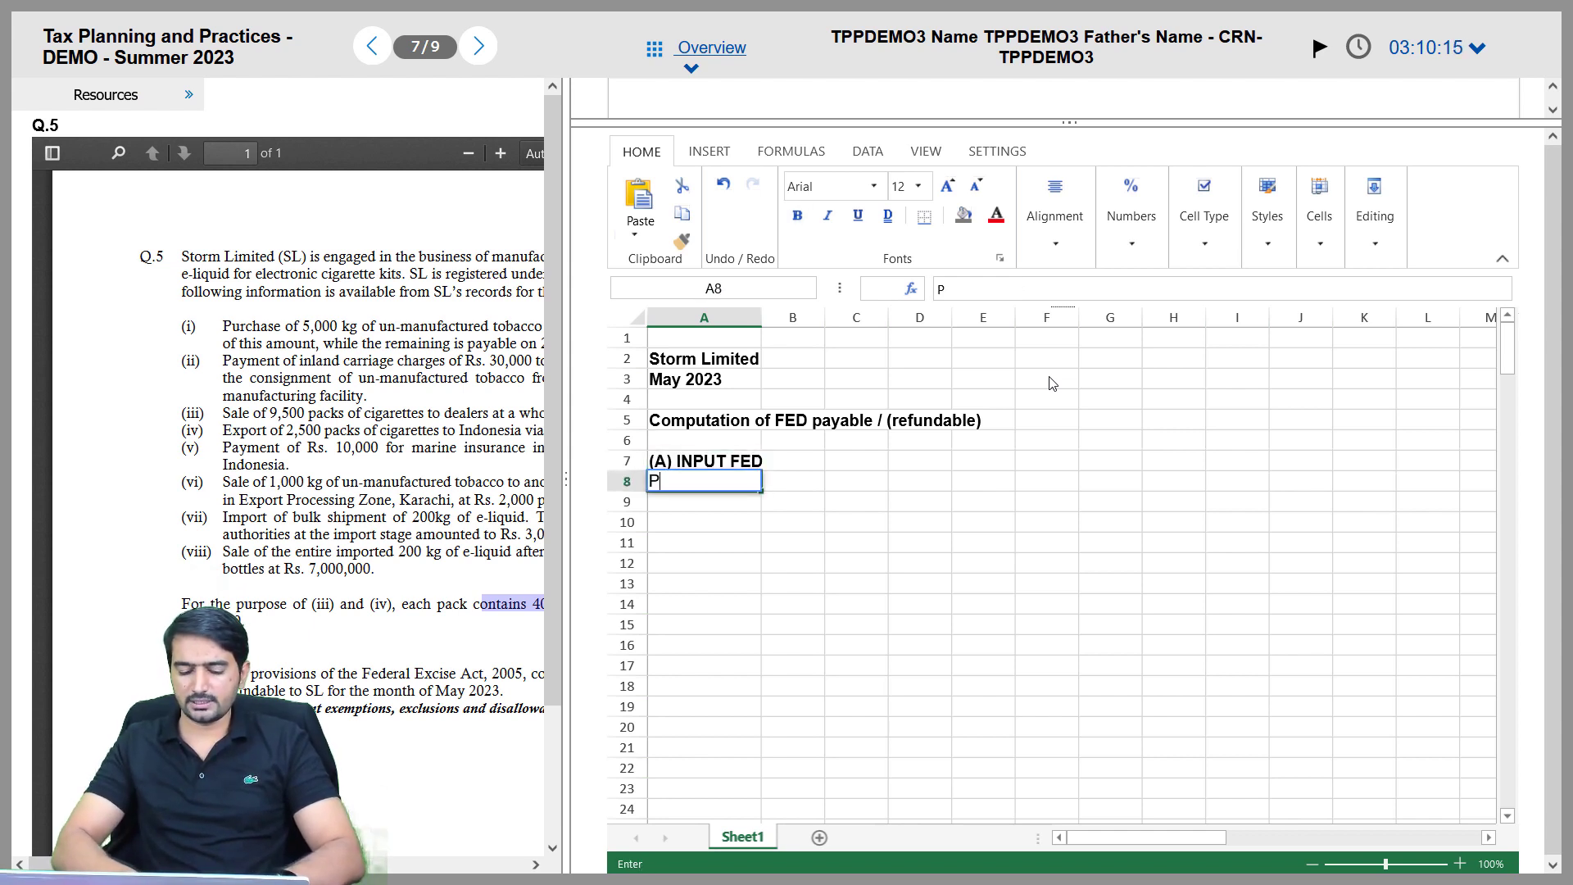
{"action": "type", "text": "articulars"}
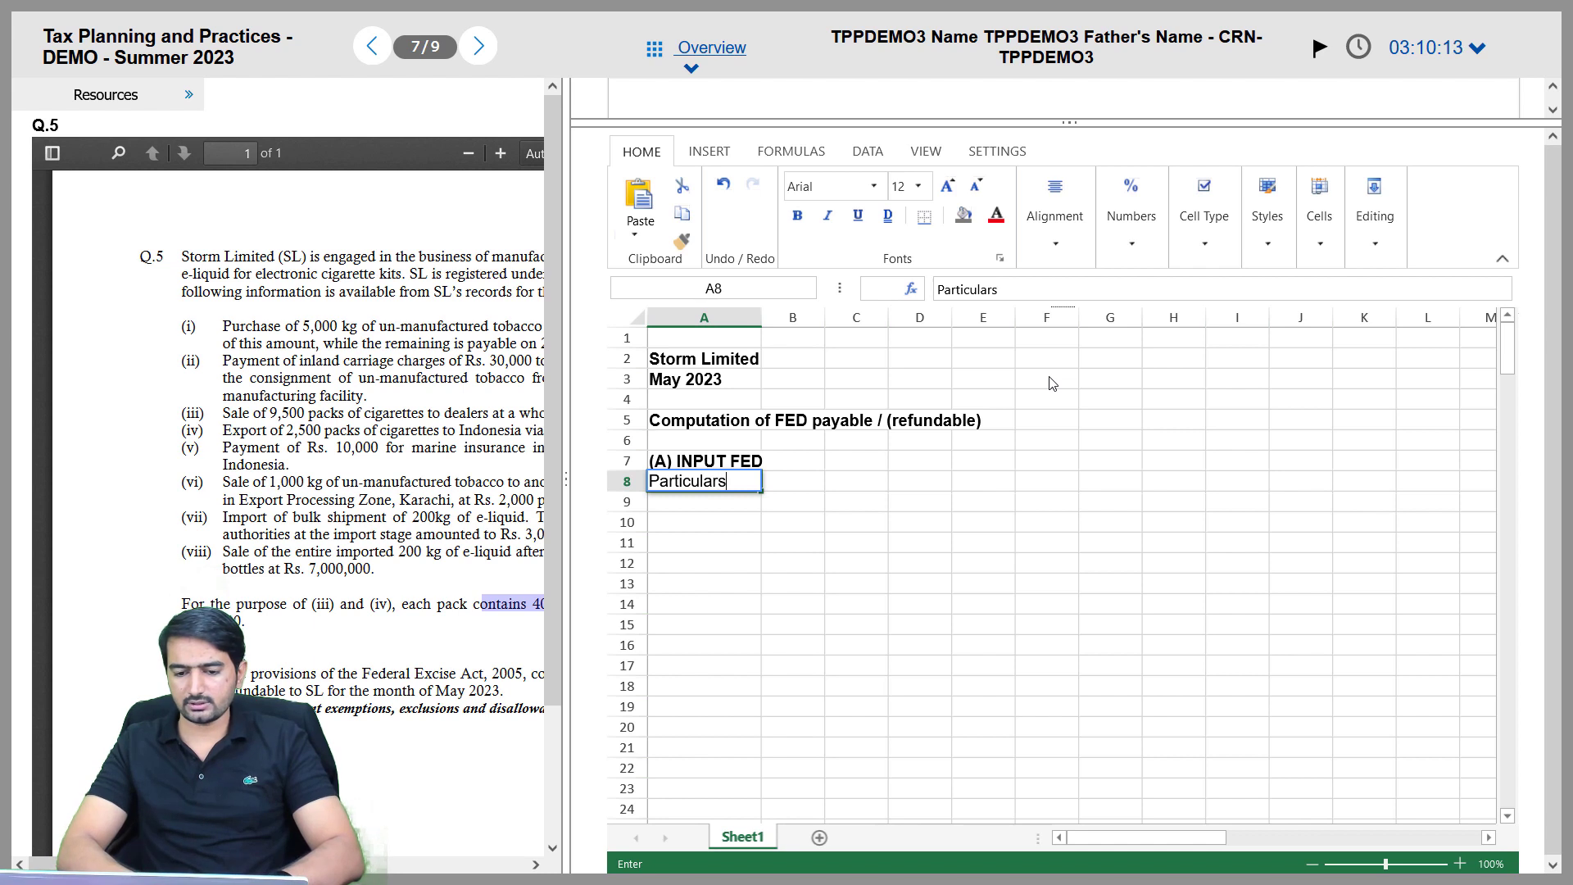
{"action": "key", "text": "Tab"}
{"action": "type", "text": "Val"}
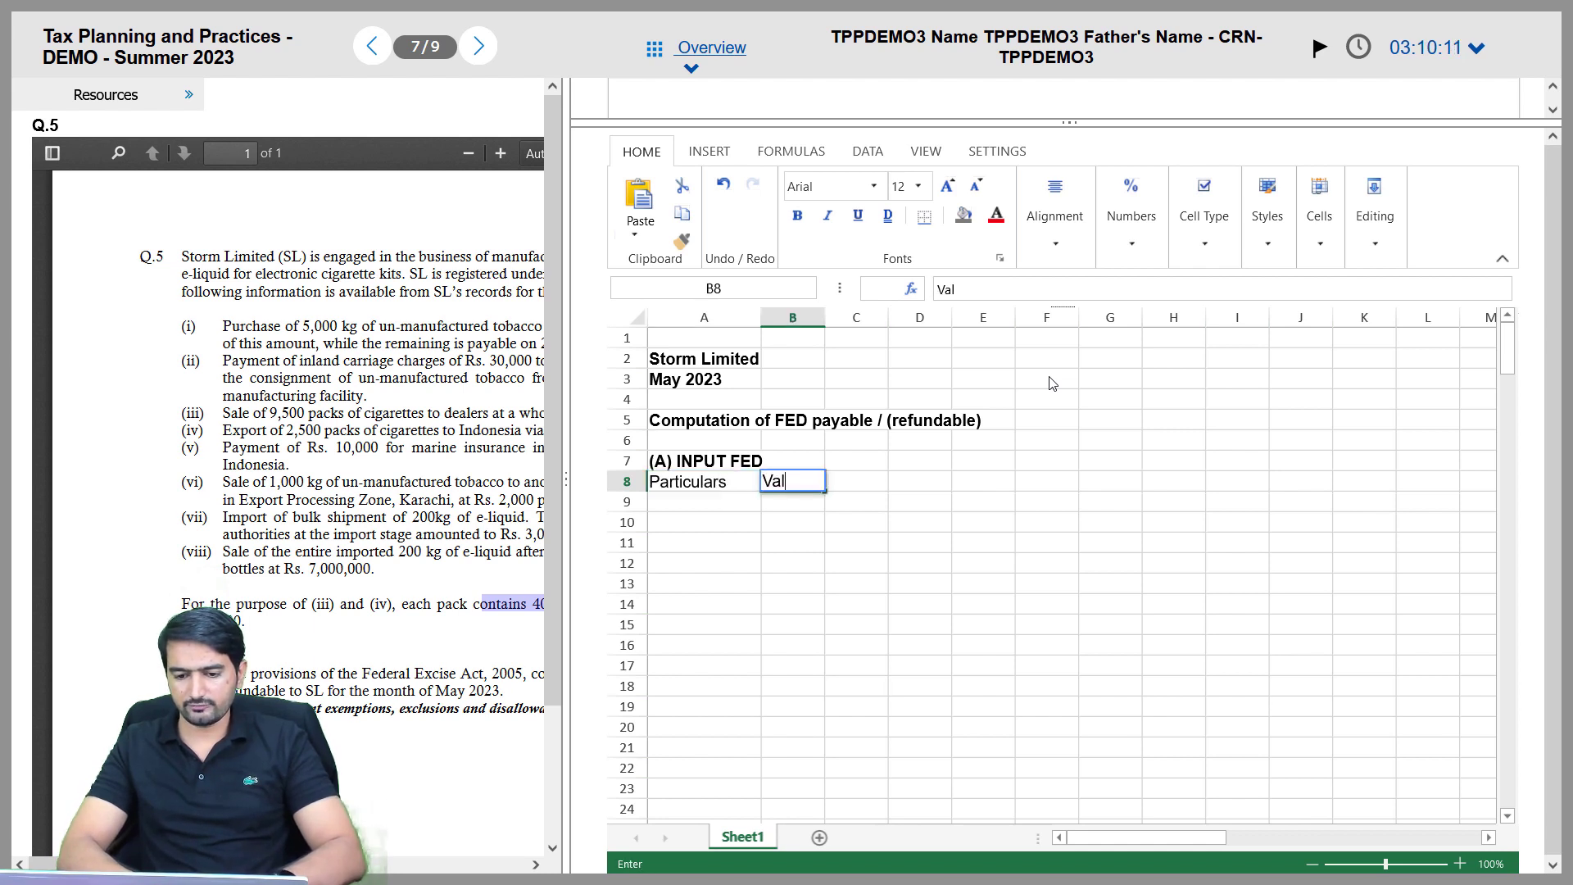
{"action": "type", "text": "e"}
{"action": "key", "text": "BackSpace"}
{"action": "type", "text": "ue"}
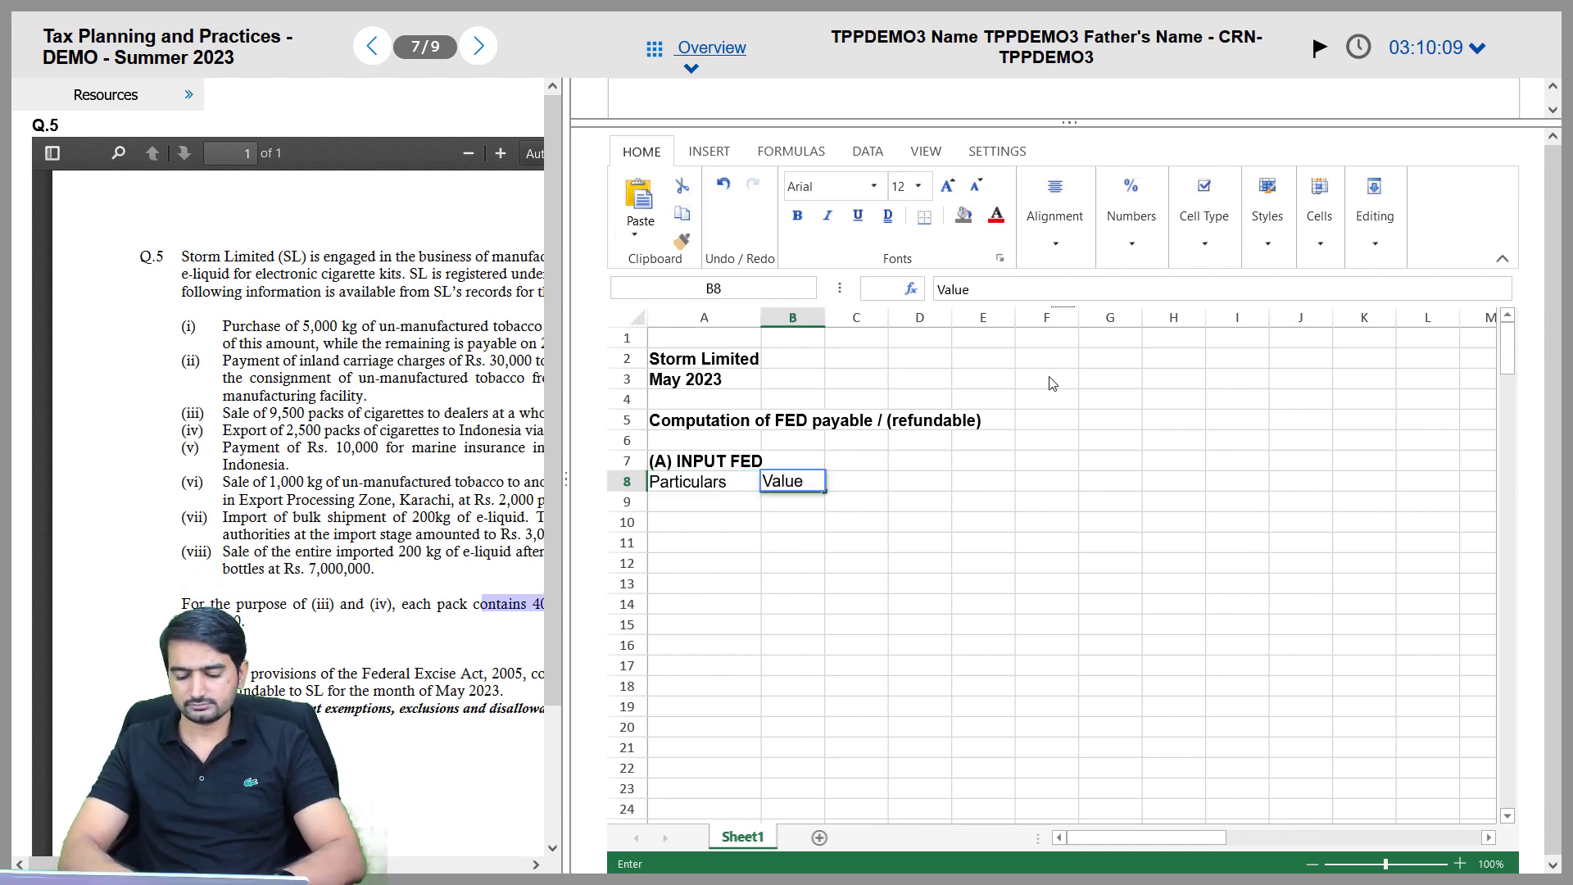
{"action": "type", "text": " / Q"}
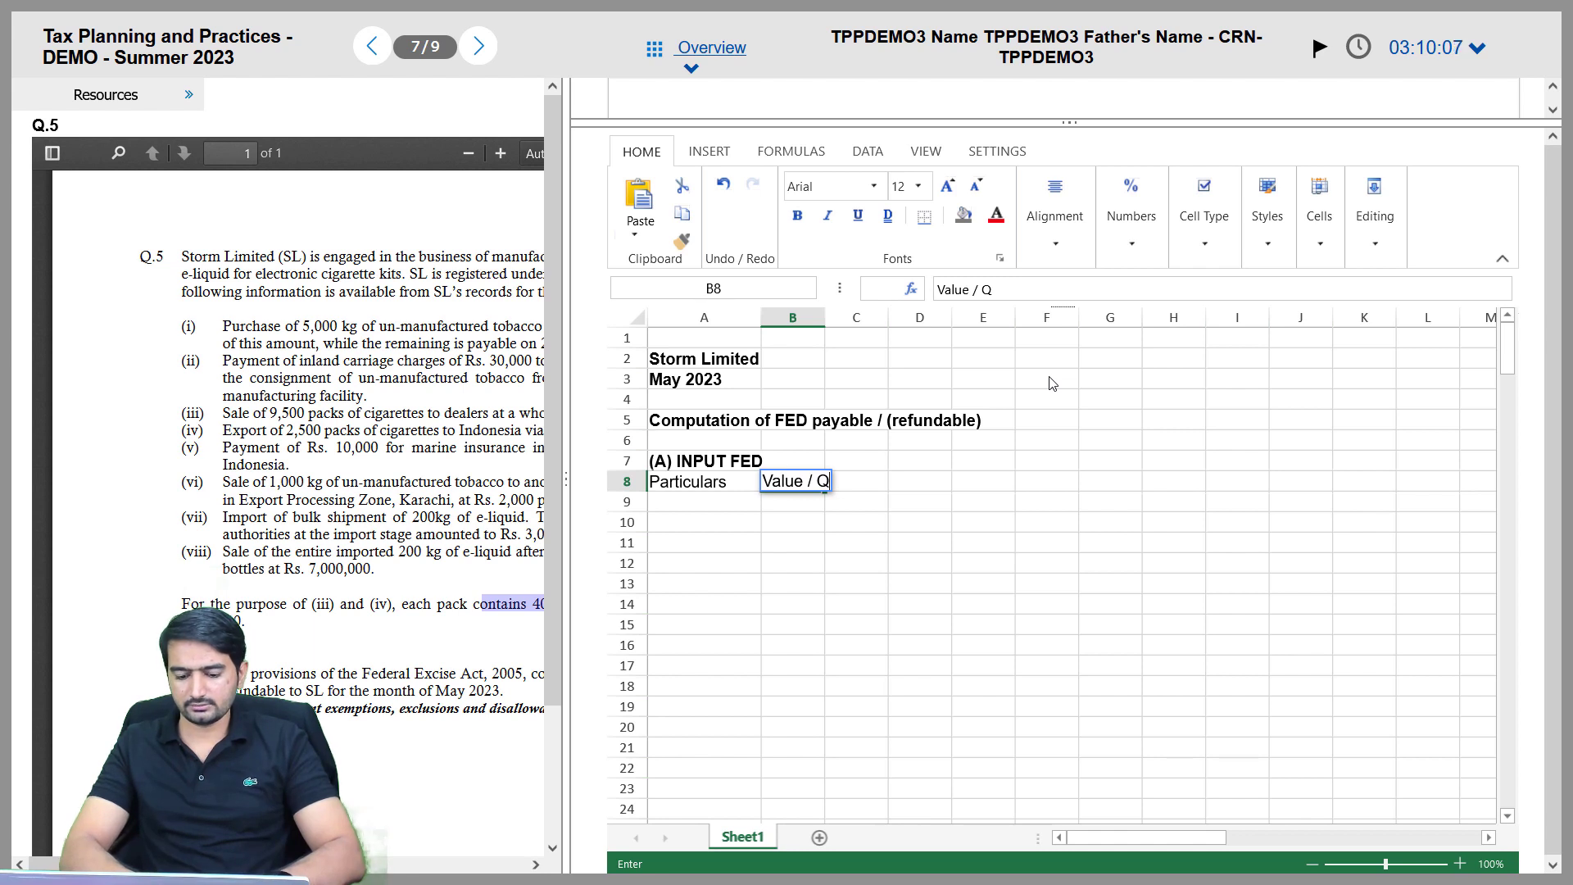
{"action": "type", "text": "uar="}
{"action": "key", "text": "BackSpace"}
{"action": "key", "text": "BackSpace"}
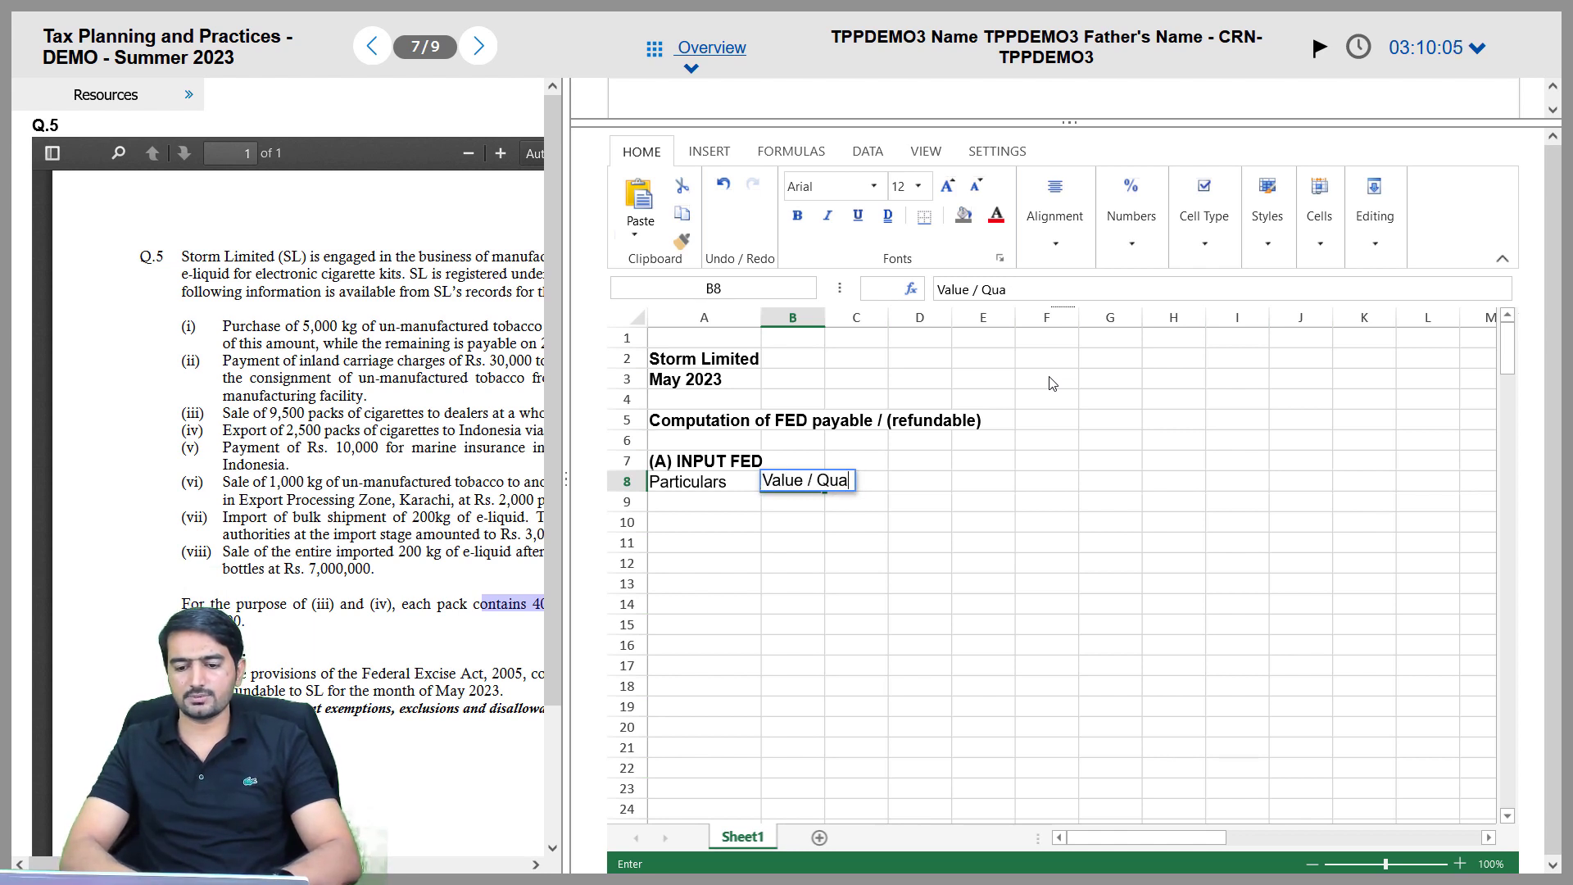
{"action": "type", "text": "n"}
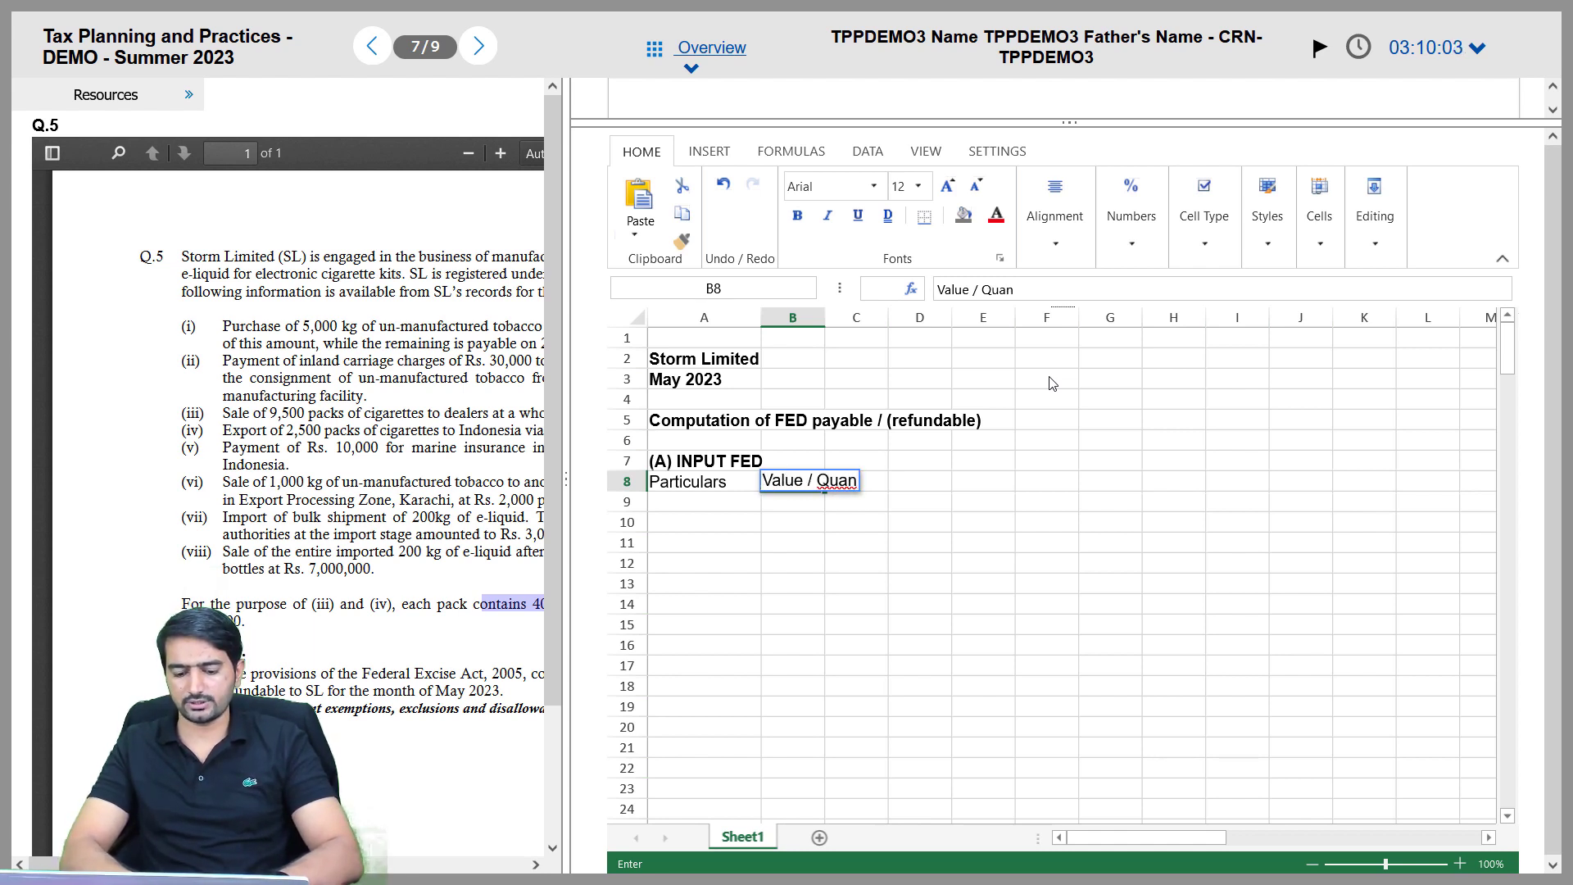
{"action": "type", "text": "tity"}
{"action": "key", "text": "Tab"}
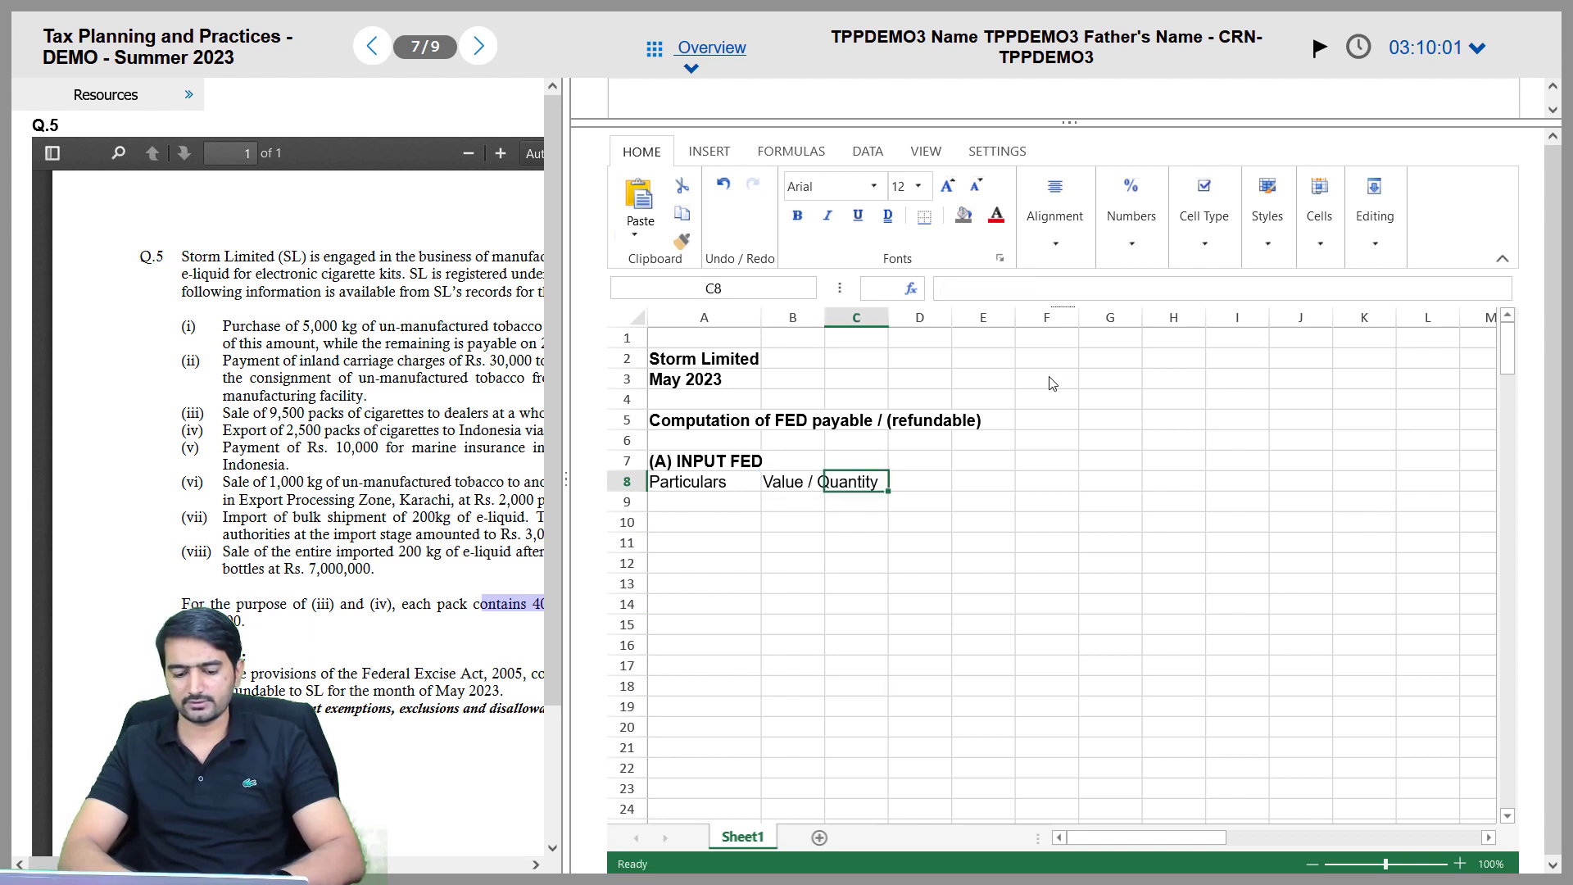
Enter the remaining row 8 headers: "Rate of FED" in C8, "FED" in D8 and "Remarks" in E8
{"action": "type", "text": "Rate of FED"}
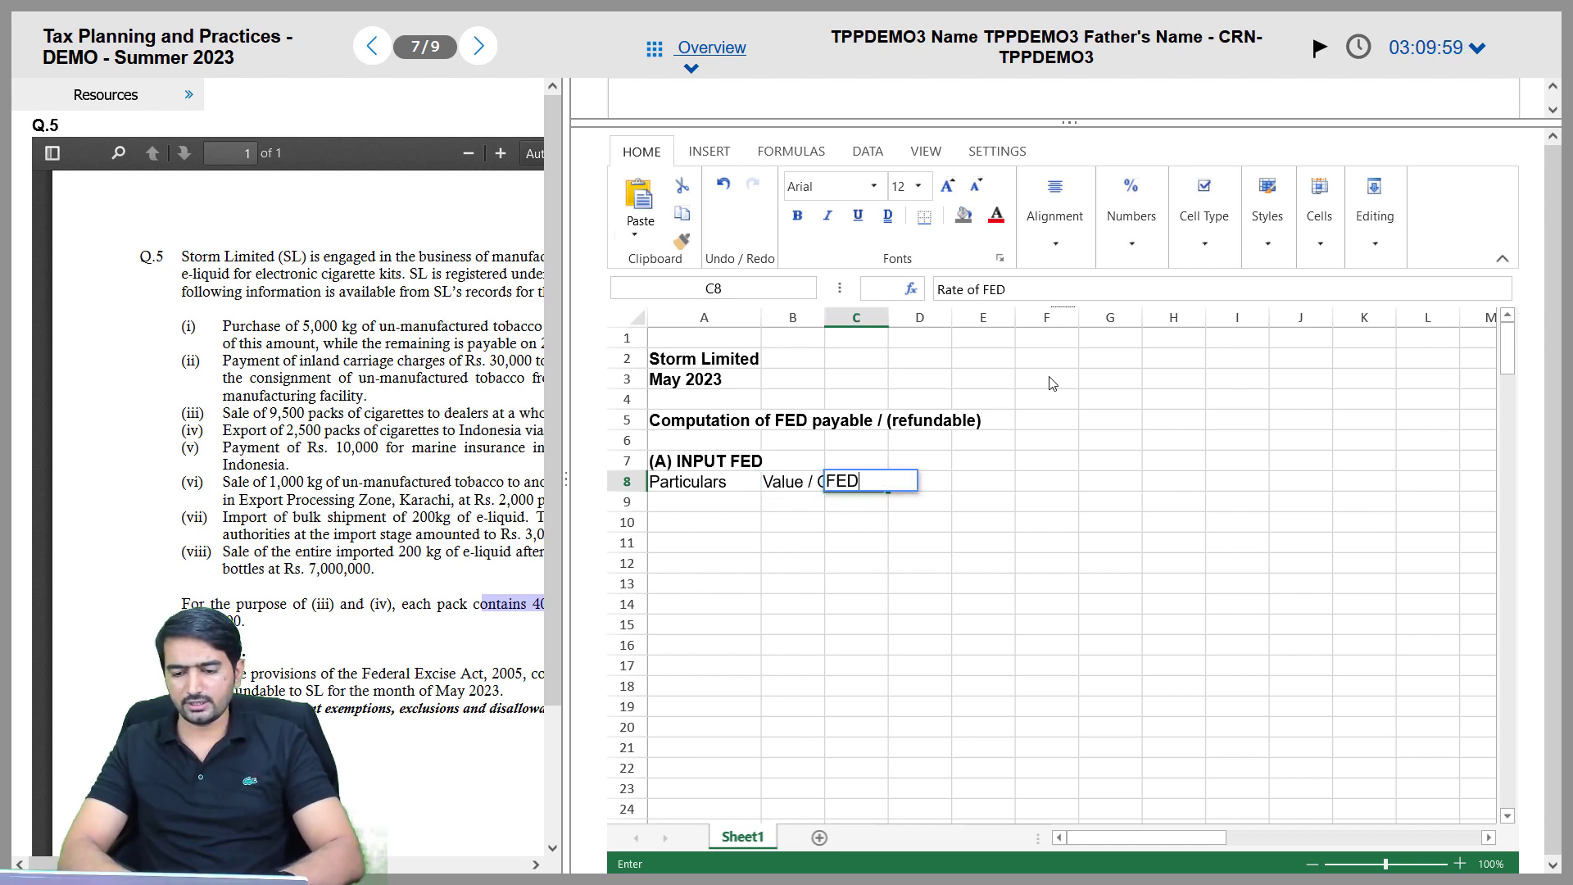
{"action": "key", "text": "Tab"}
{"action": "type", "text": "FED"}
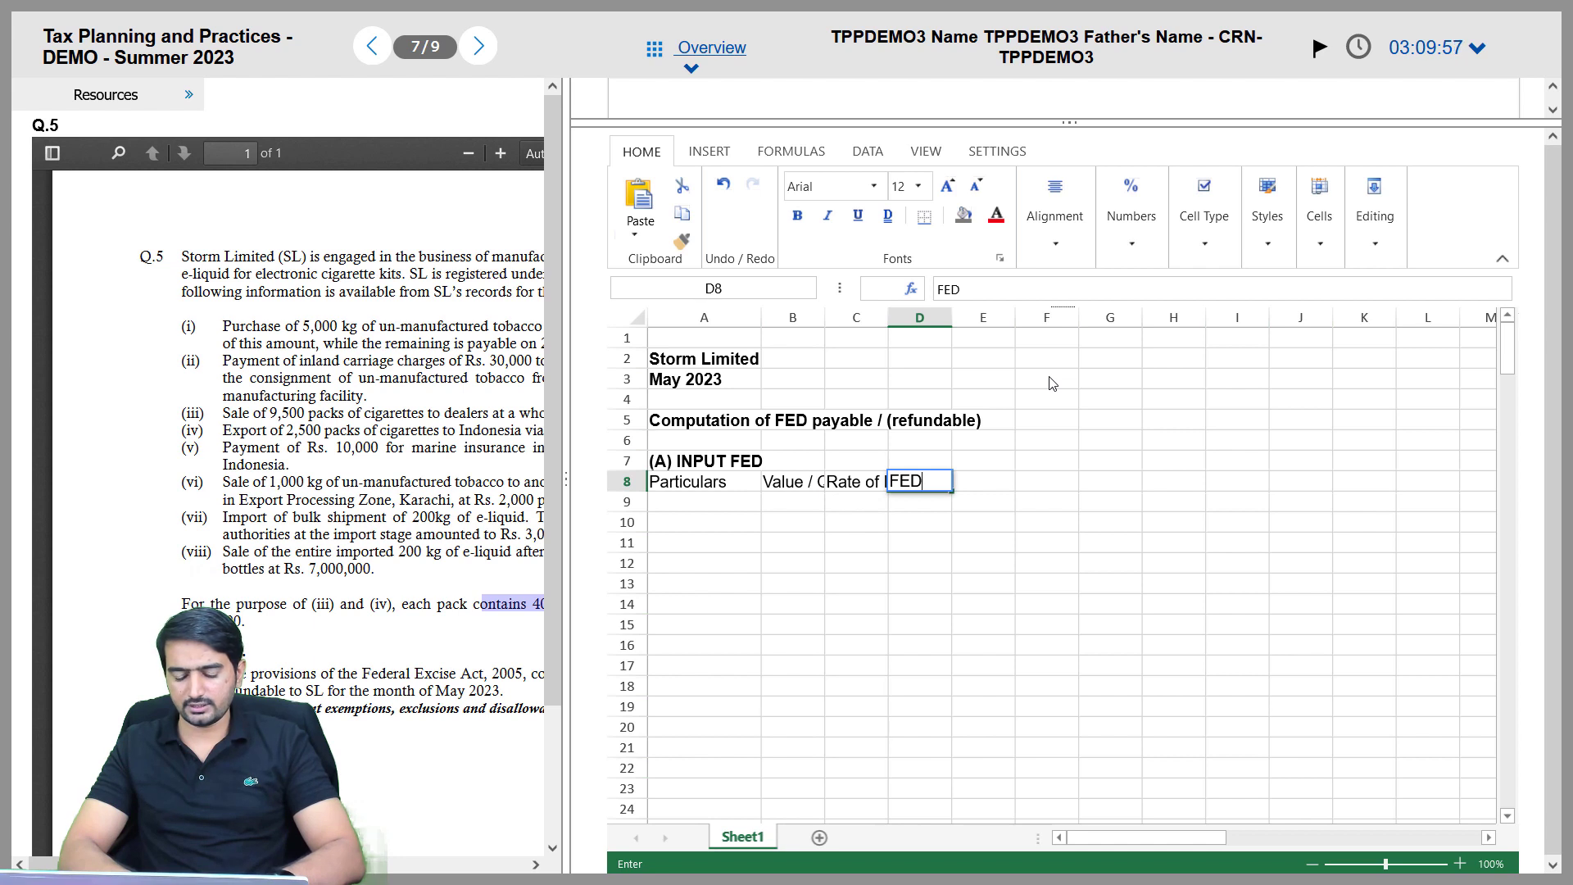
{"action": "key", "text": "Tab"}
{"action": "type", "text": "Remarks"}
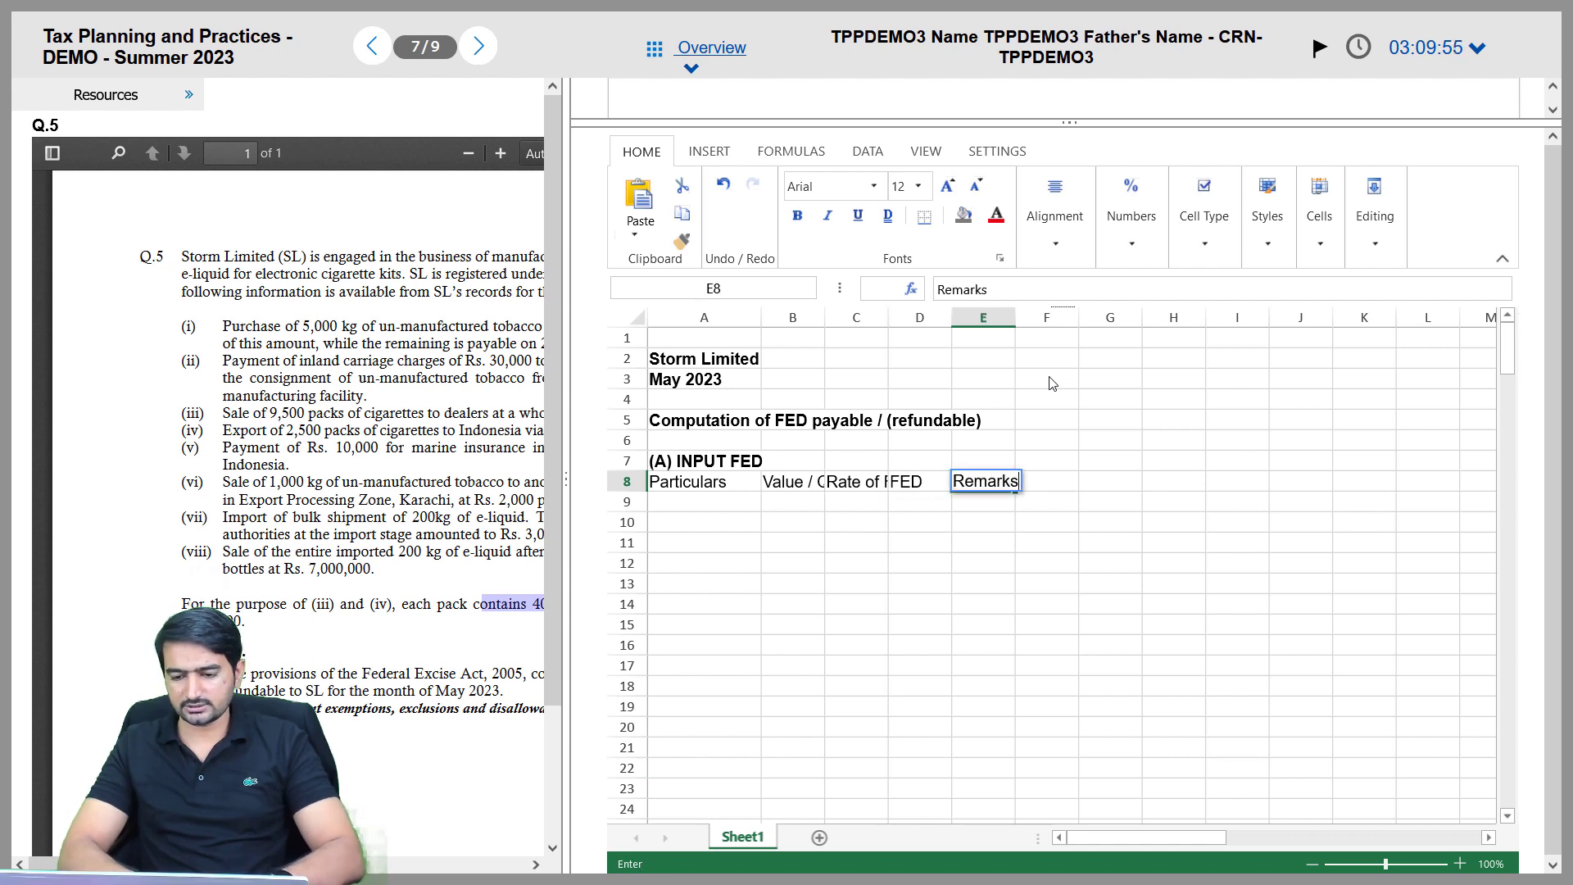
{"action": "key", "text": "Return"}
Make the header cells A8 to E8 bold
{"action": "key", "text": "Up"}
{"action": "key", "text": "shift+Left"}
{"action": "key", "text": "shift+Left"}
{"action": "key", "text": "shift+Left"}
{"action": "key", "text": "shift+Left"}
{"action": "key", "text": "ctrl+b"}
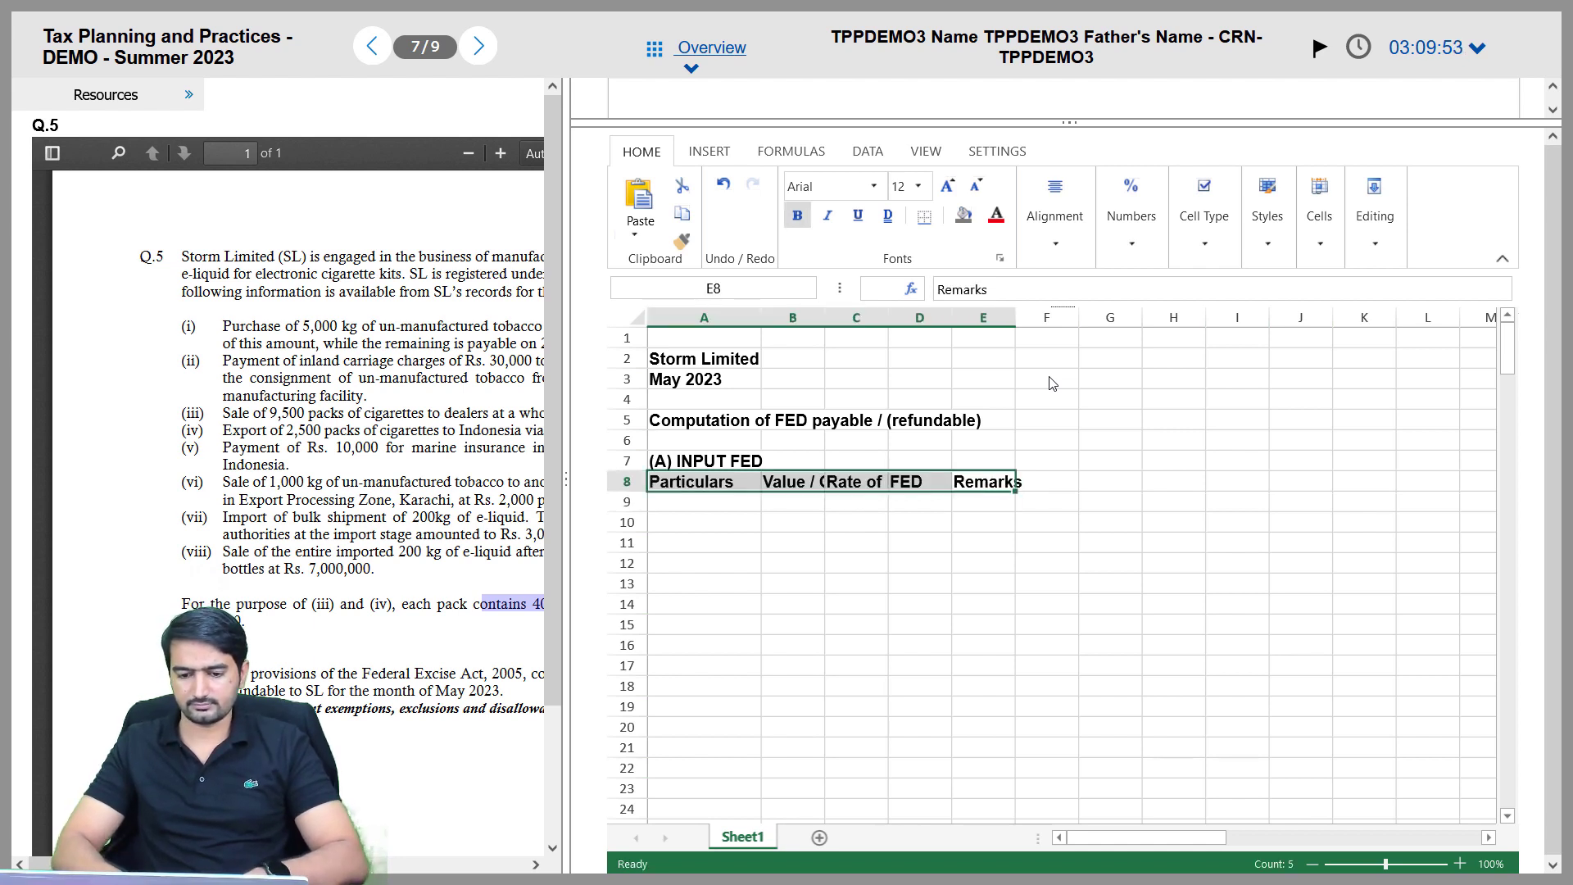
Copy the INPUT FED heading and its column headers from A7:E8 to the block starting at A21
{"action": "key", "text": "Up"}
{"action": "key", "text": "Left"}
{"action": "key", "text": "Left"}
{"action": "key", "text": "Left"}
{"action": "key", "text": "Left"}
{"action": "key", "text": "shift+Down"}
{"action": "key", "text": "shift+Right"}
{"action": "key", "text": "shift+Right"}
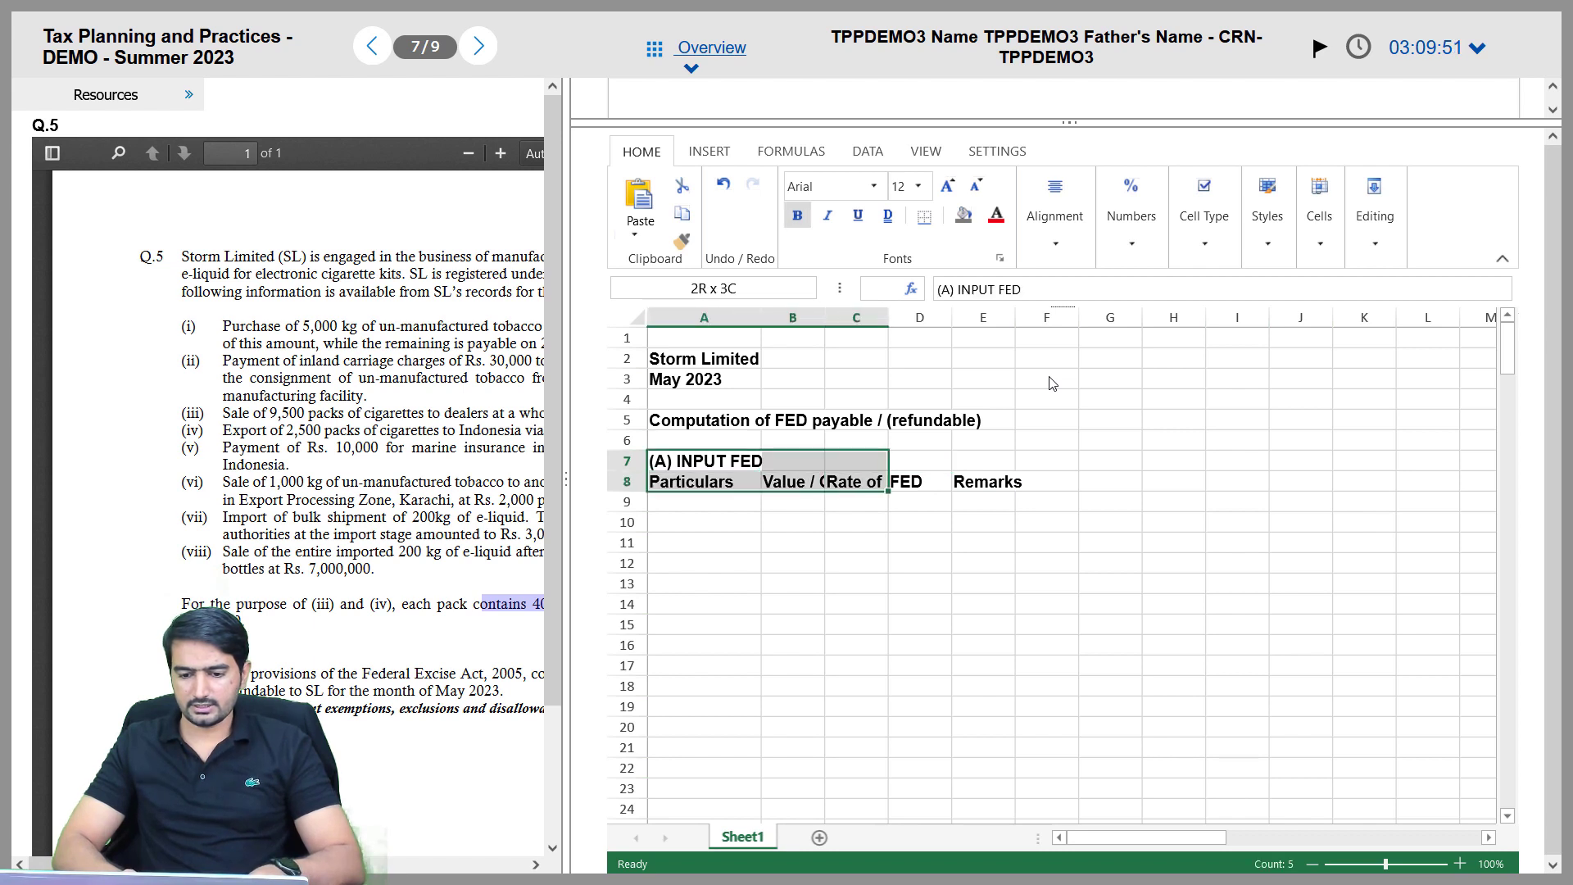
{"action": "key", "text": "shift+Right"}
{"action": "key", "text": "shift+Right"}
{"action": "key", "text": "ctrl+c"}
{"action": "key", "text": "Down"}
{"action": "key", "text": "Down"}
{"action": "key", "text": "Down"}
{"action": "key", "text": "Down"}
{"action": "key", "text": "Down"}
{"action": "key", "text": "Down"}
{"action": "key", "text": "Down"}
{"action": "key", "text": "Down"}
{"action": "key", "text": "Down"}
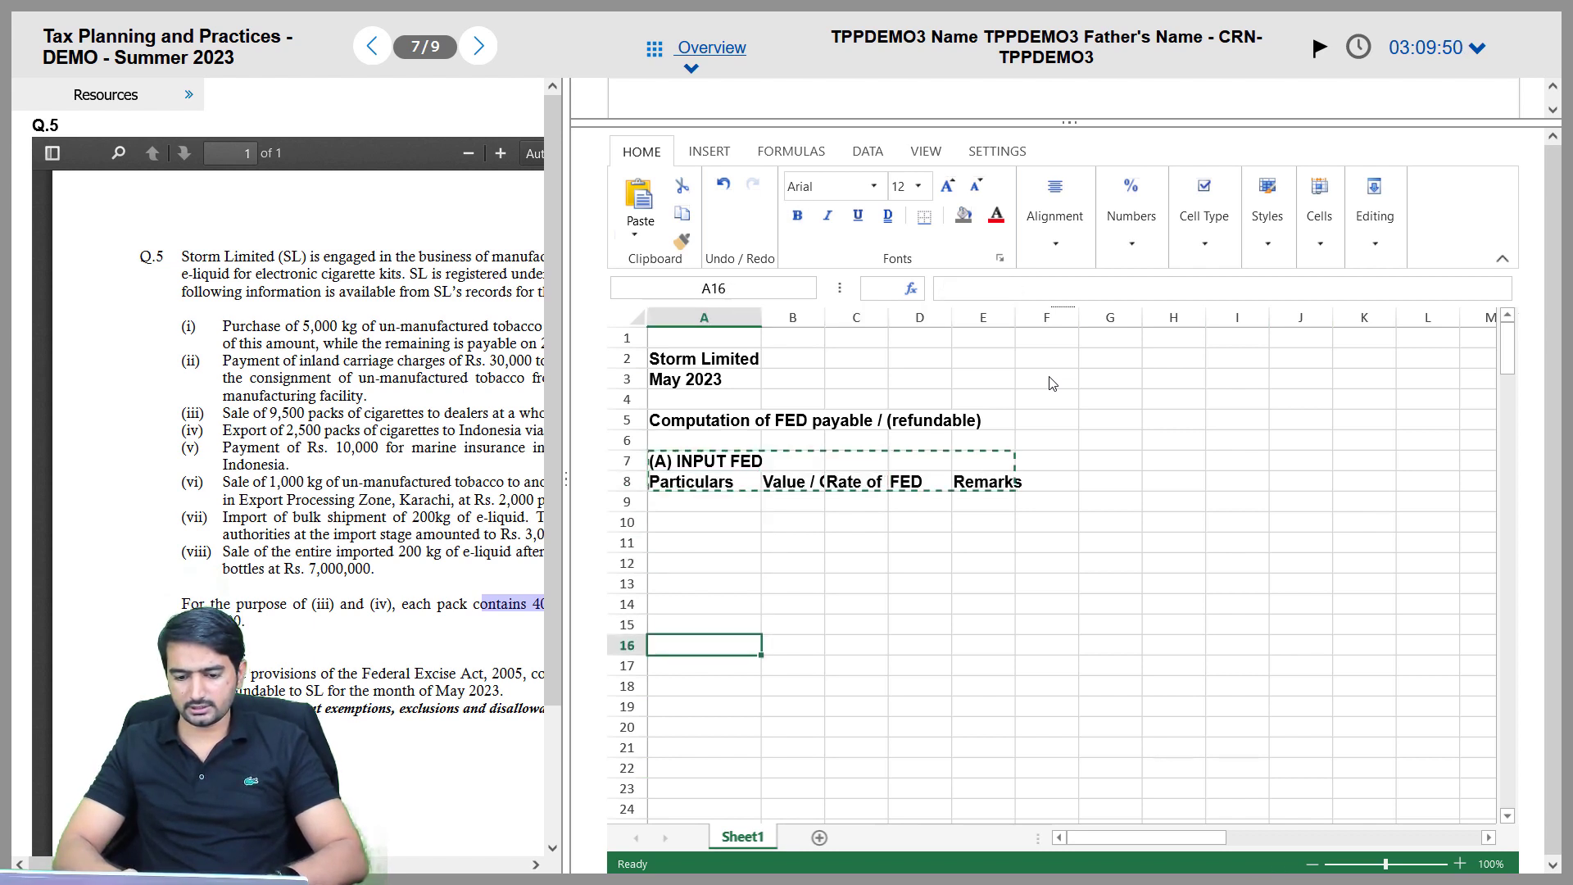
{"action": "key", "text": "Down"}
{"action": "key", "text": "Down"}
{"action": "key", "text": "Down"}
{"action": "key", "text": "Down"}
{"action": "key", "text": "Down"}
{"action": "key", "text": "ctrl+v"}
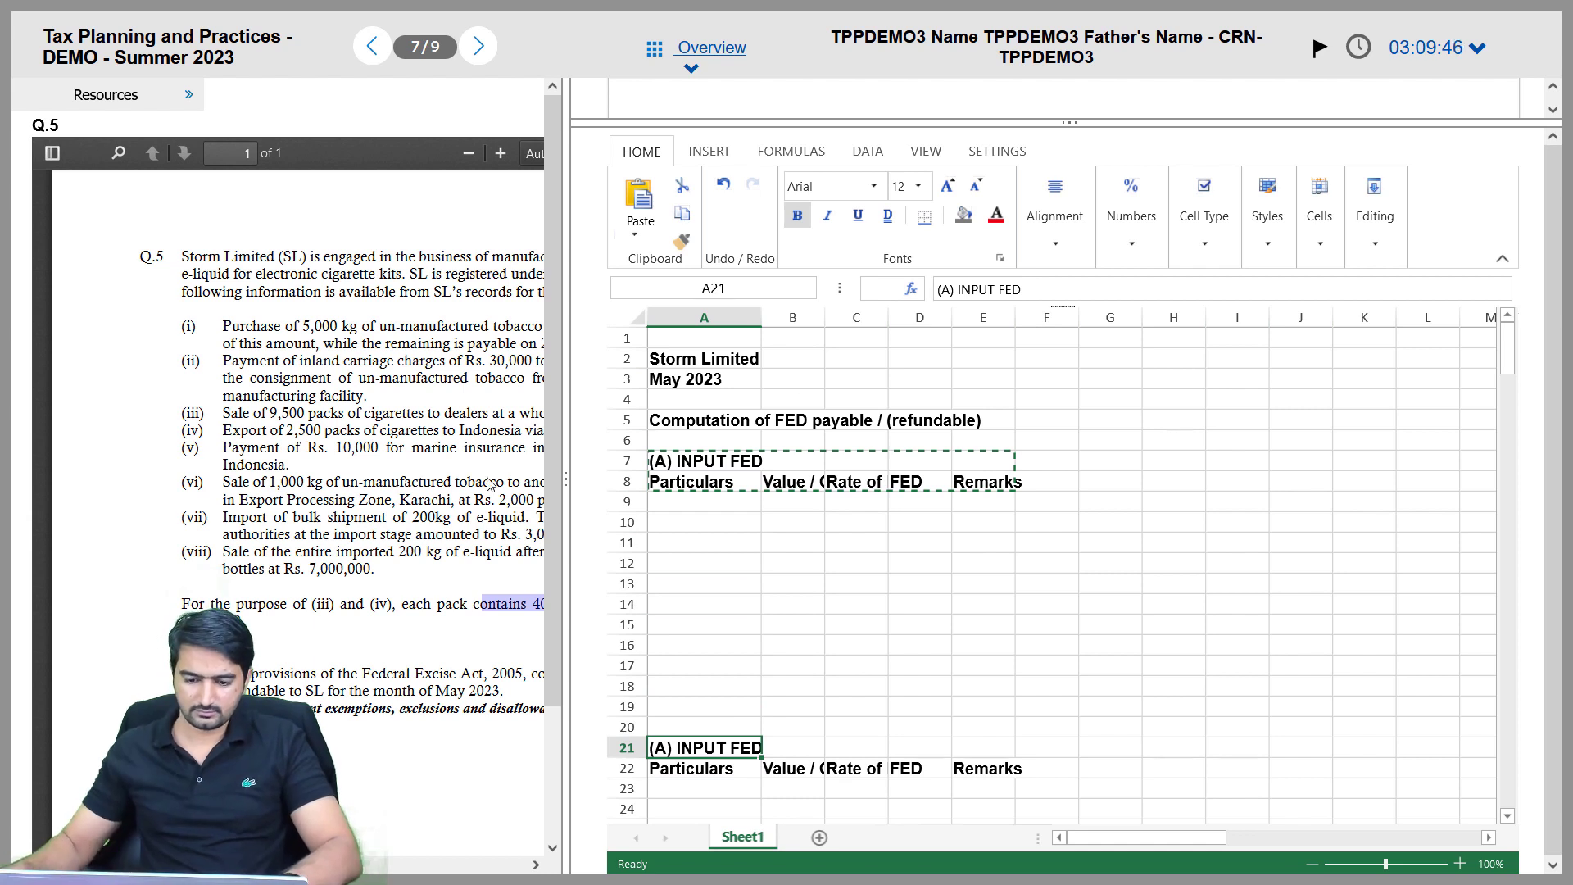
Change the copied section heading in A21 to "(B) OUTPUT FED"
{"action": "scroll", "coordinate": [729, 742], "scroll_direction": "down", "scroll_amount": 2}
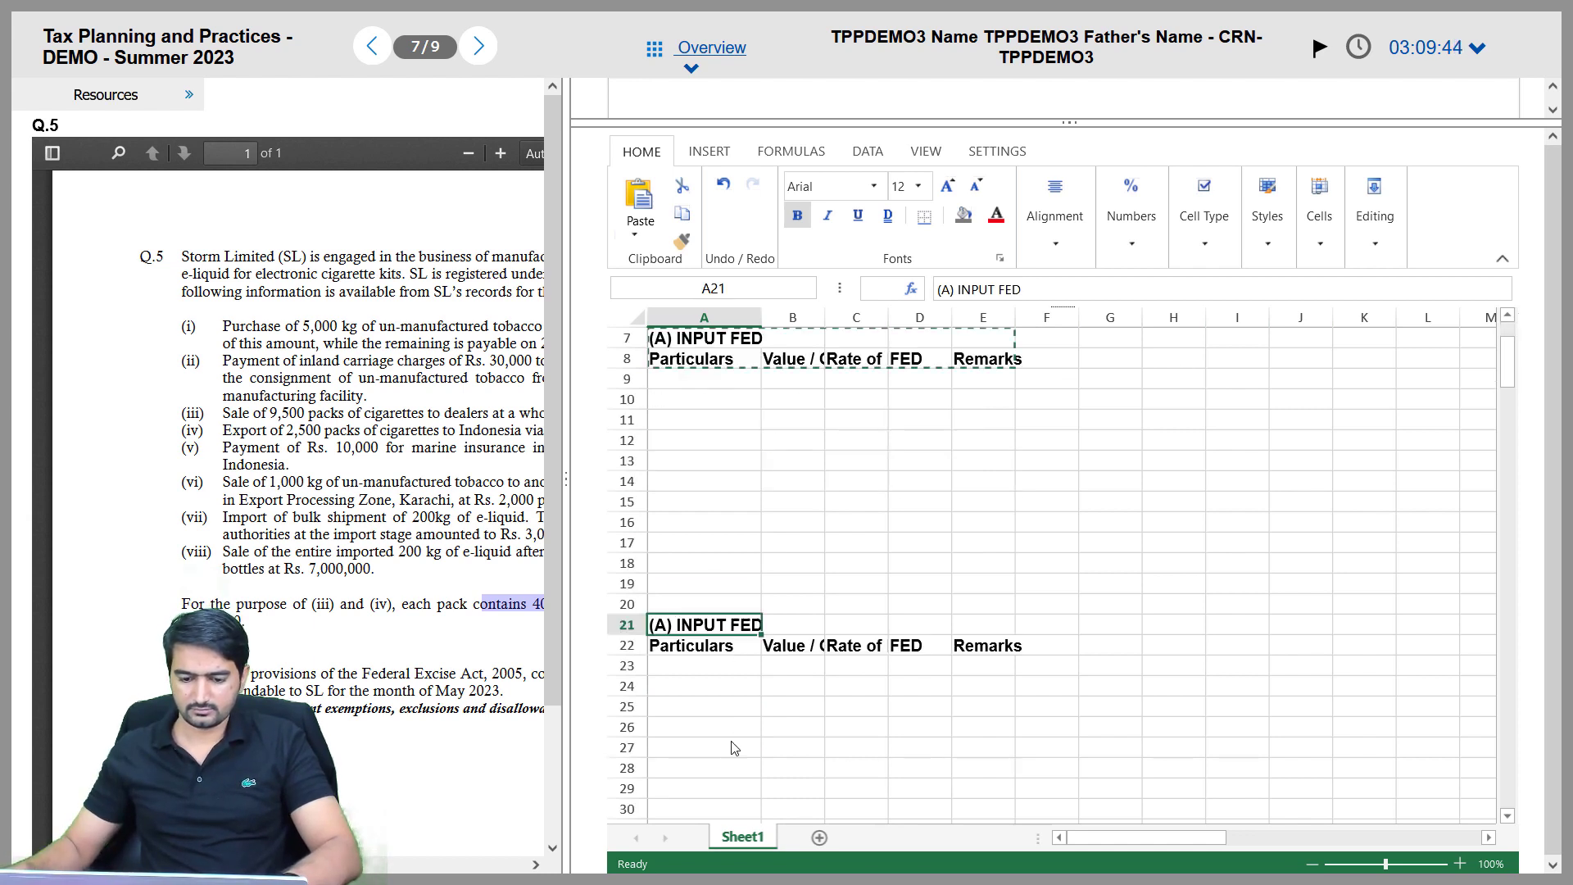
{"action": "double_click", "coordinate": [684, 624]}
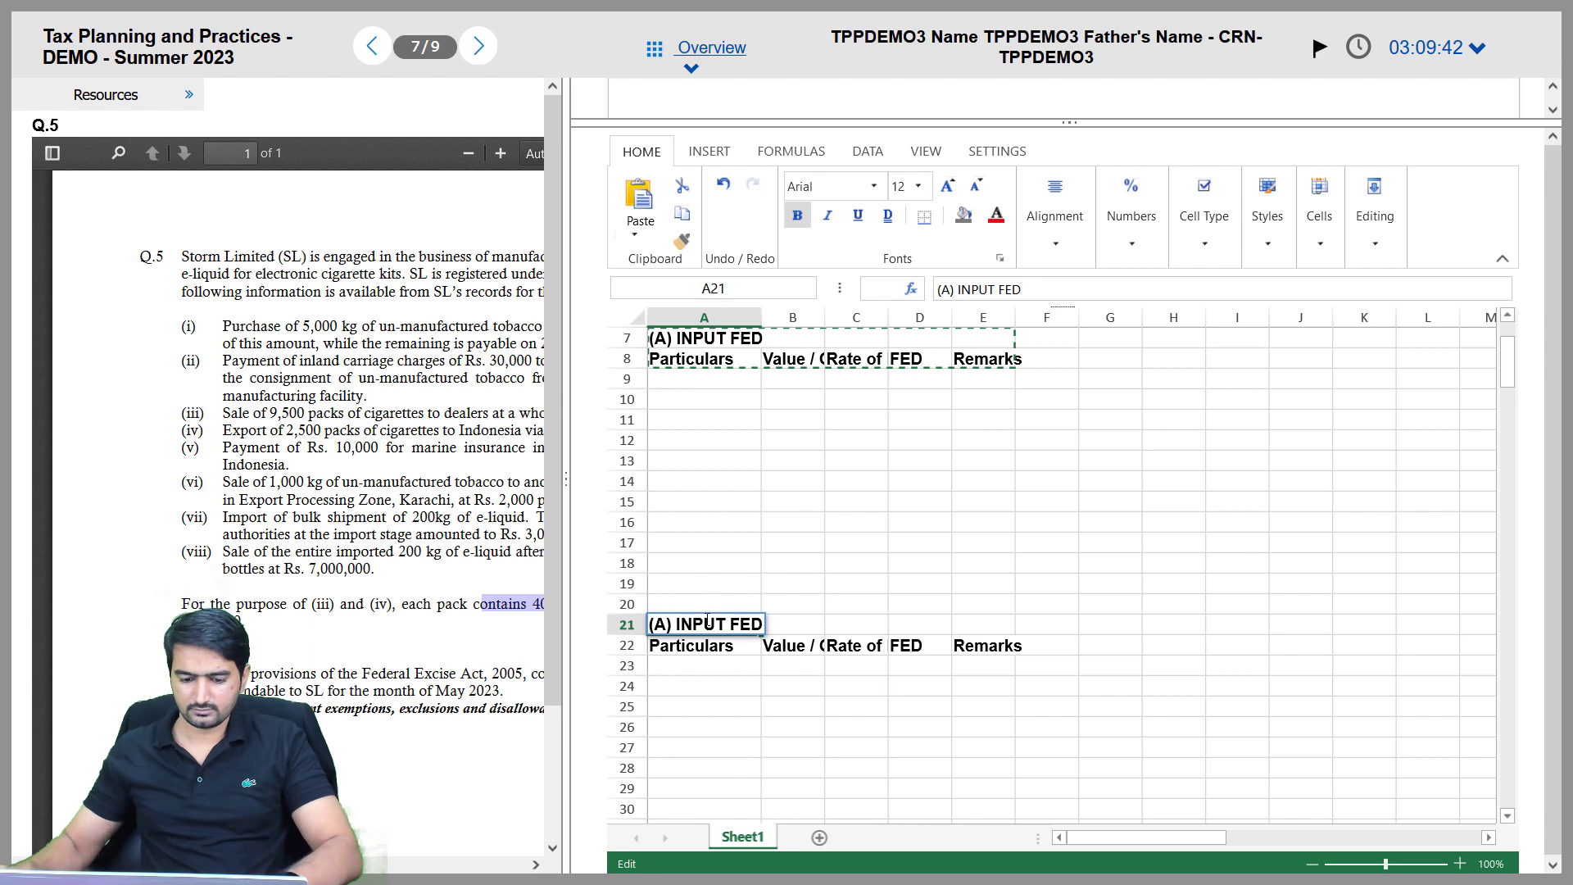
{"action": "key", "text": "BackSpace"}
{"action": "type", "text": "B"}
{"action": "double_click", "coordinate": [706, 625]}
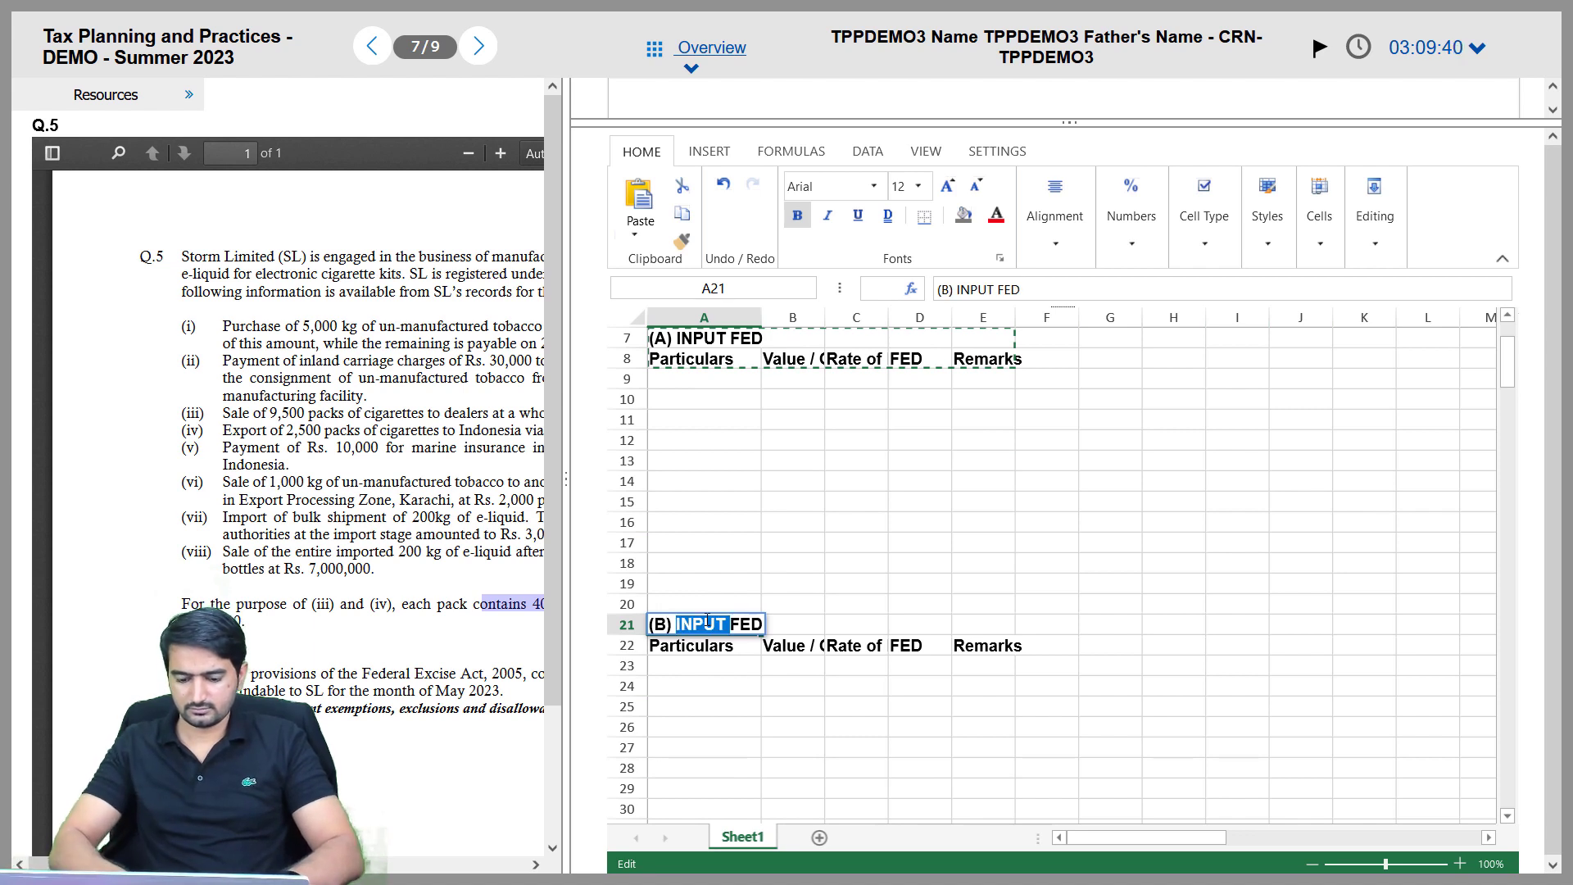
{"action": "type", "text": "OUTPUT"}
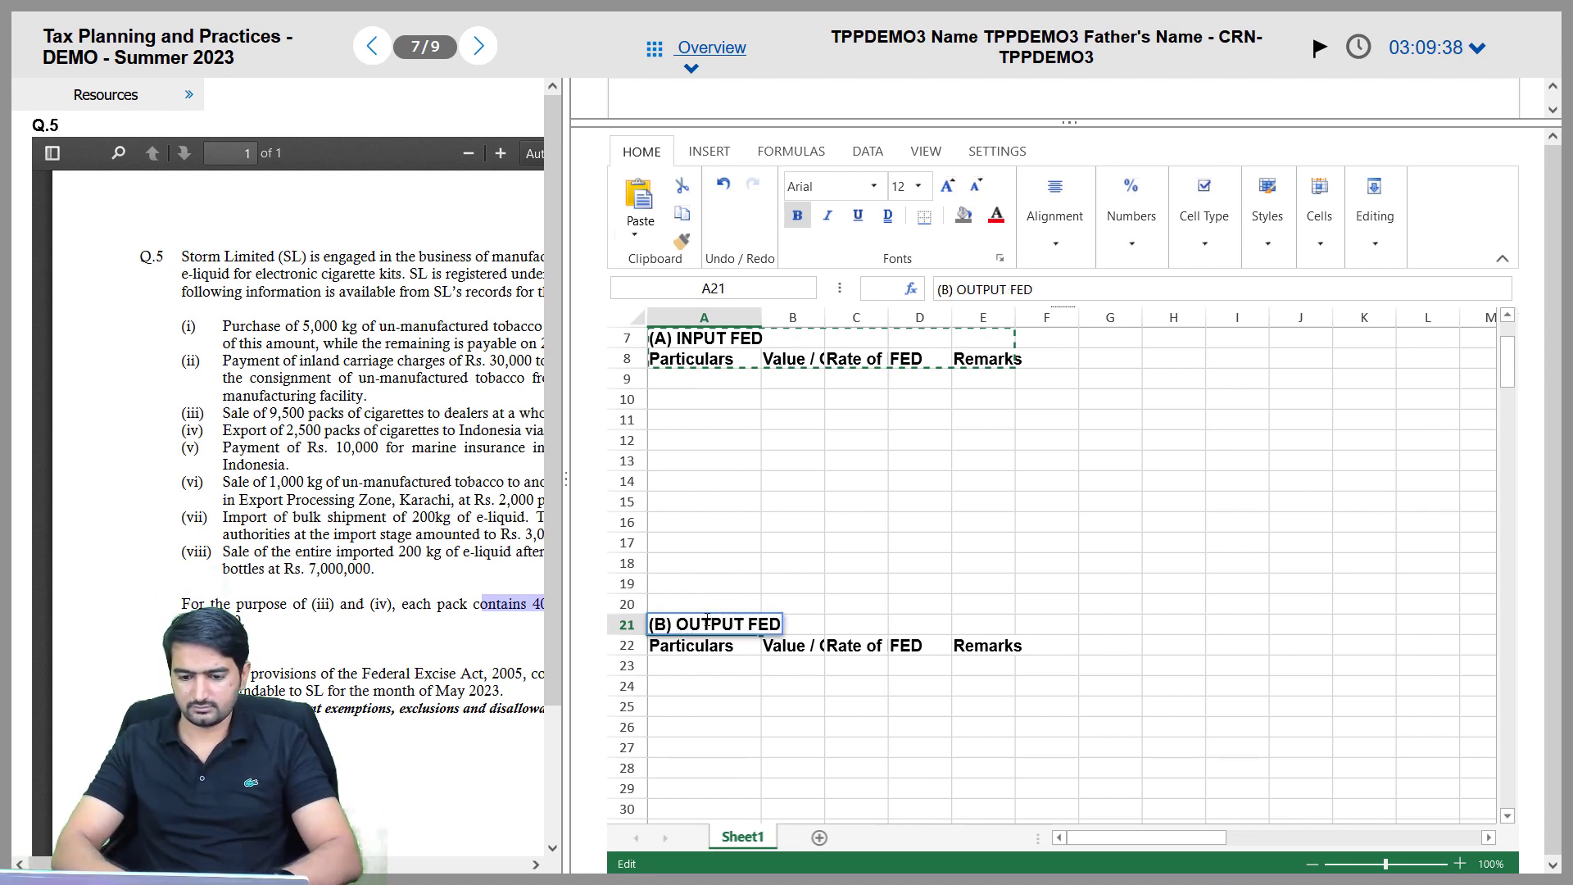
{"action": "key", "text": "Return"}
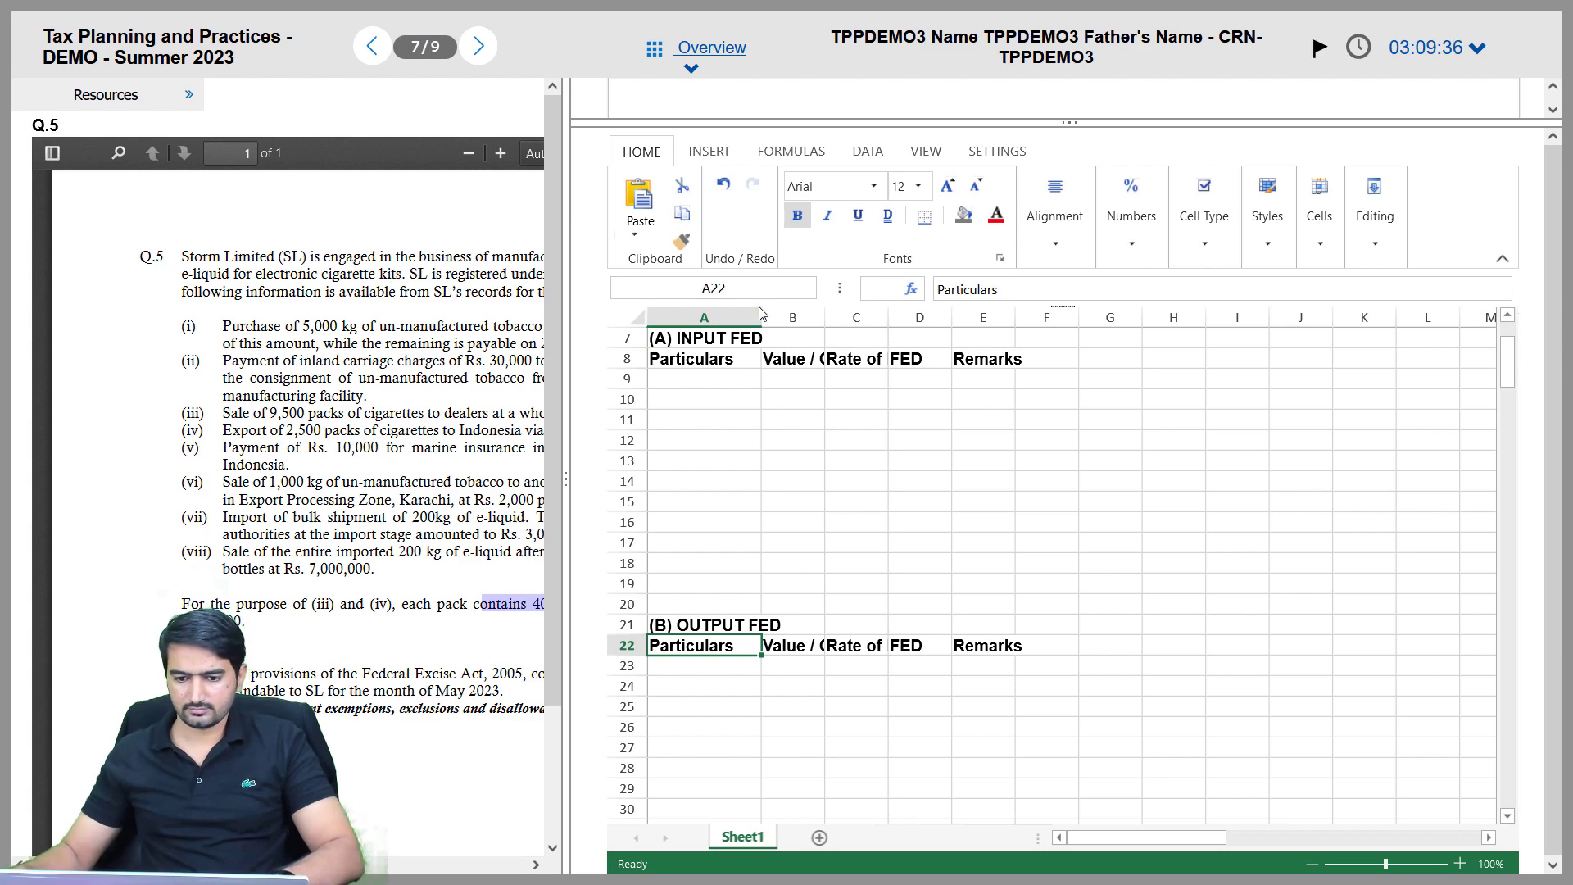
Enlarge the spreadsheet area beside the question paper and widen column A for the particulars
{"action": "left_click_drag", "start_coordinate": [566, 291], "coordinate": [158, 286]}
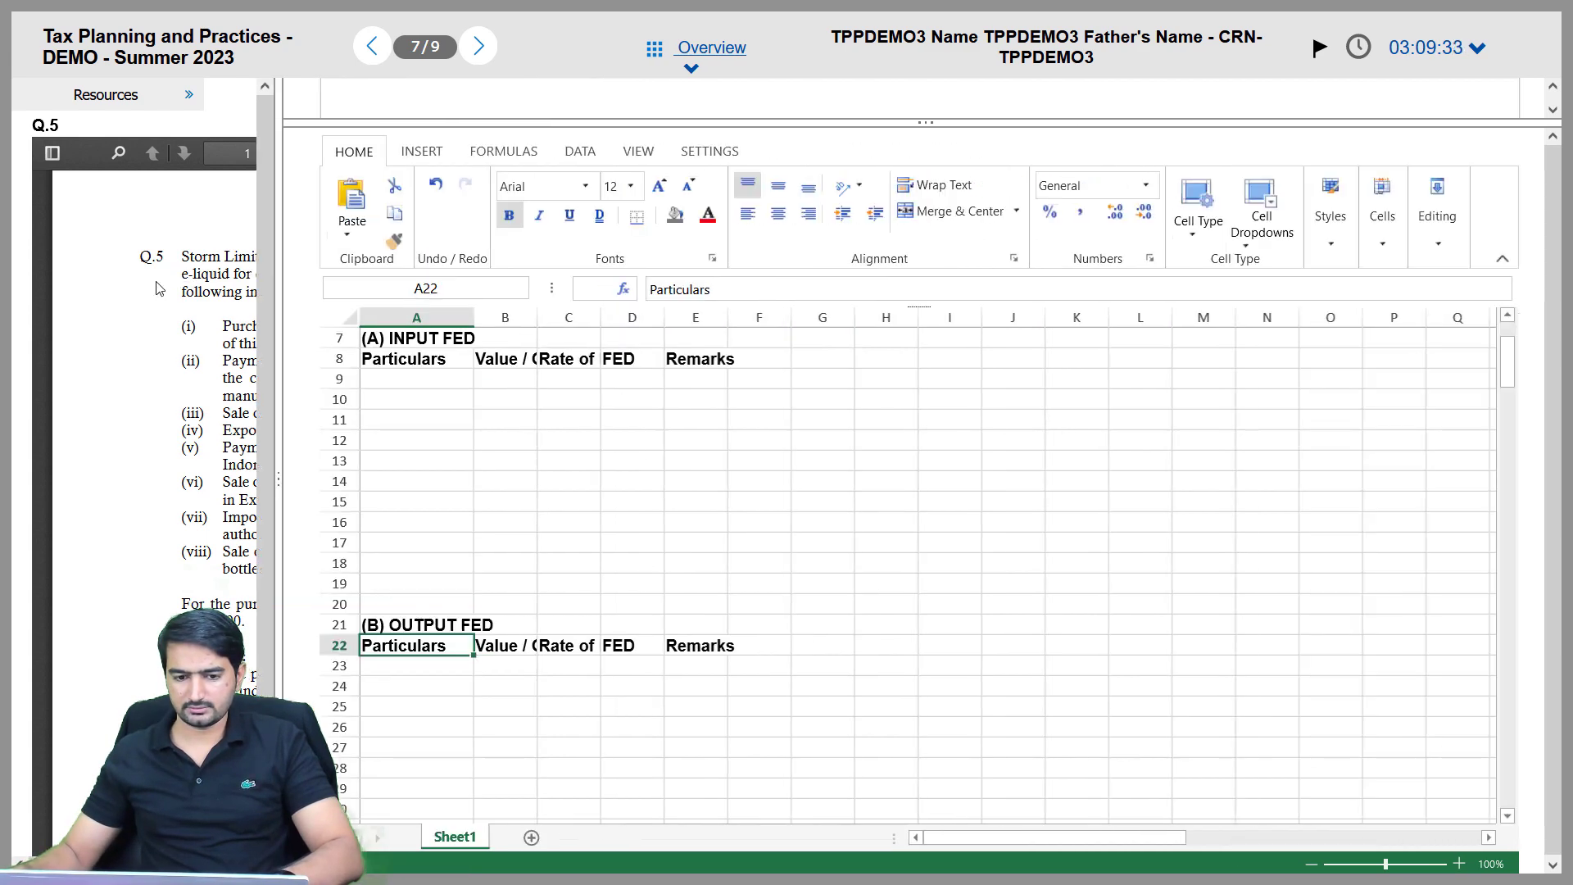
{"action": "left_click", "coordinate": [461, 321]}
{"action": "left_click_drag", "start_coordinate": [474, 319], "coordinate": [948, 322]}
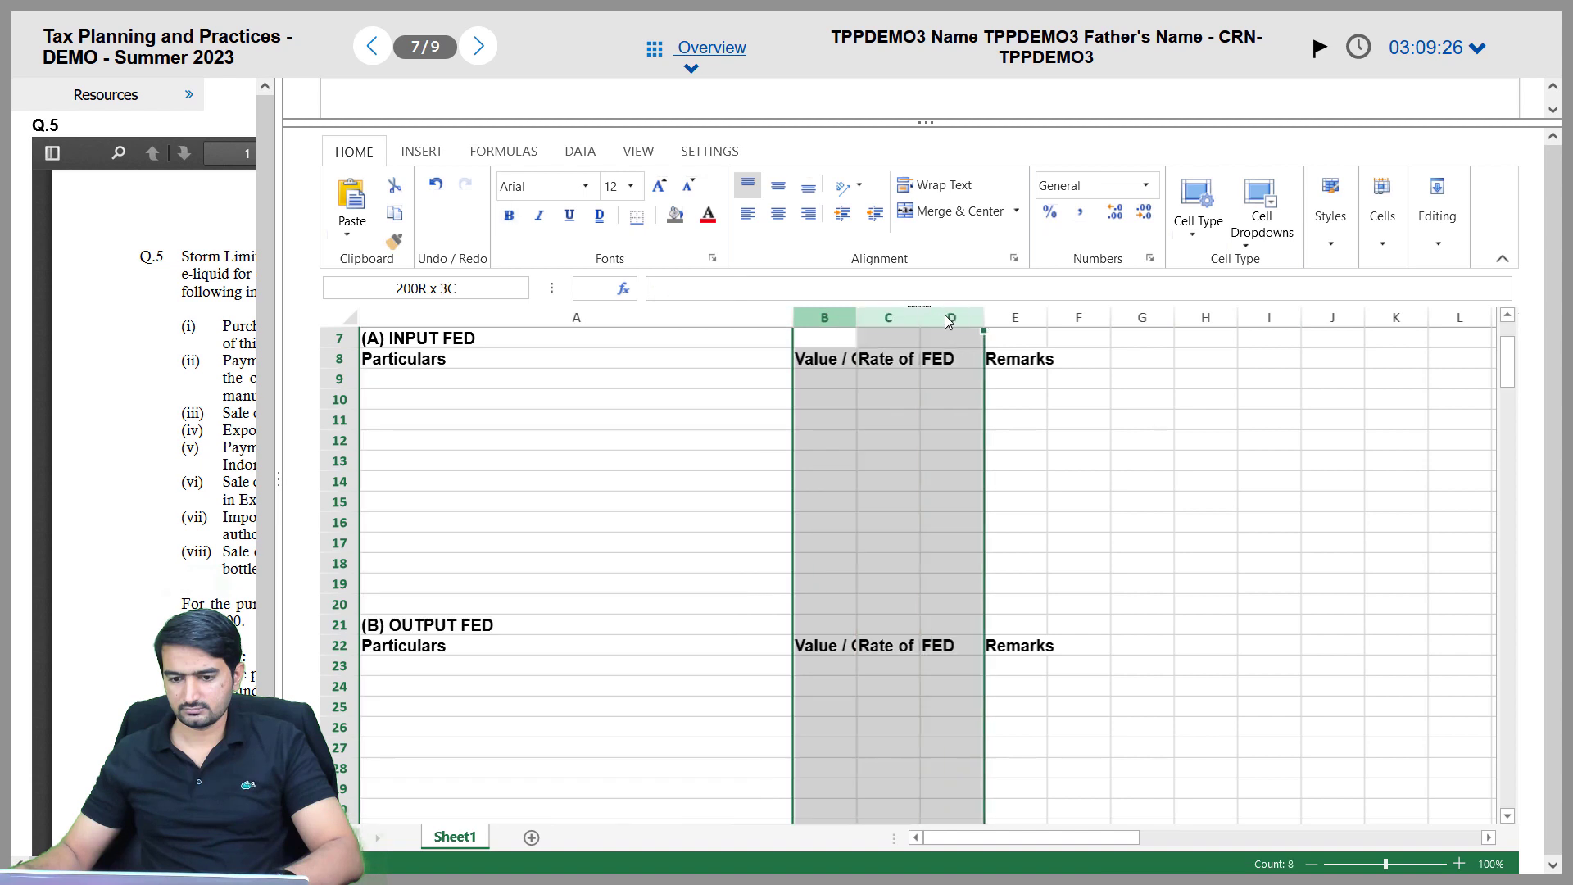
Widen columns B to D equally to make room for their headers, and make column E much wider for remarks
{"action": "left_click", "coordinate": [846, 320]}
{"action": "left_click", "coordinate": [938, 321], "text": "shift"}
{"action": "left_click_drag", "start_coordinate": [856, 317], "coordinate": [911, 314]}
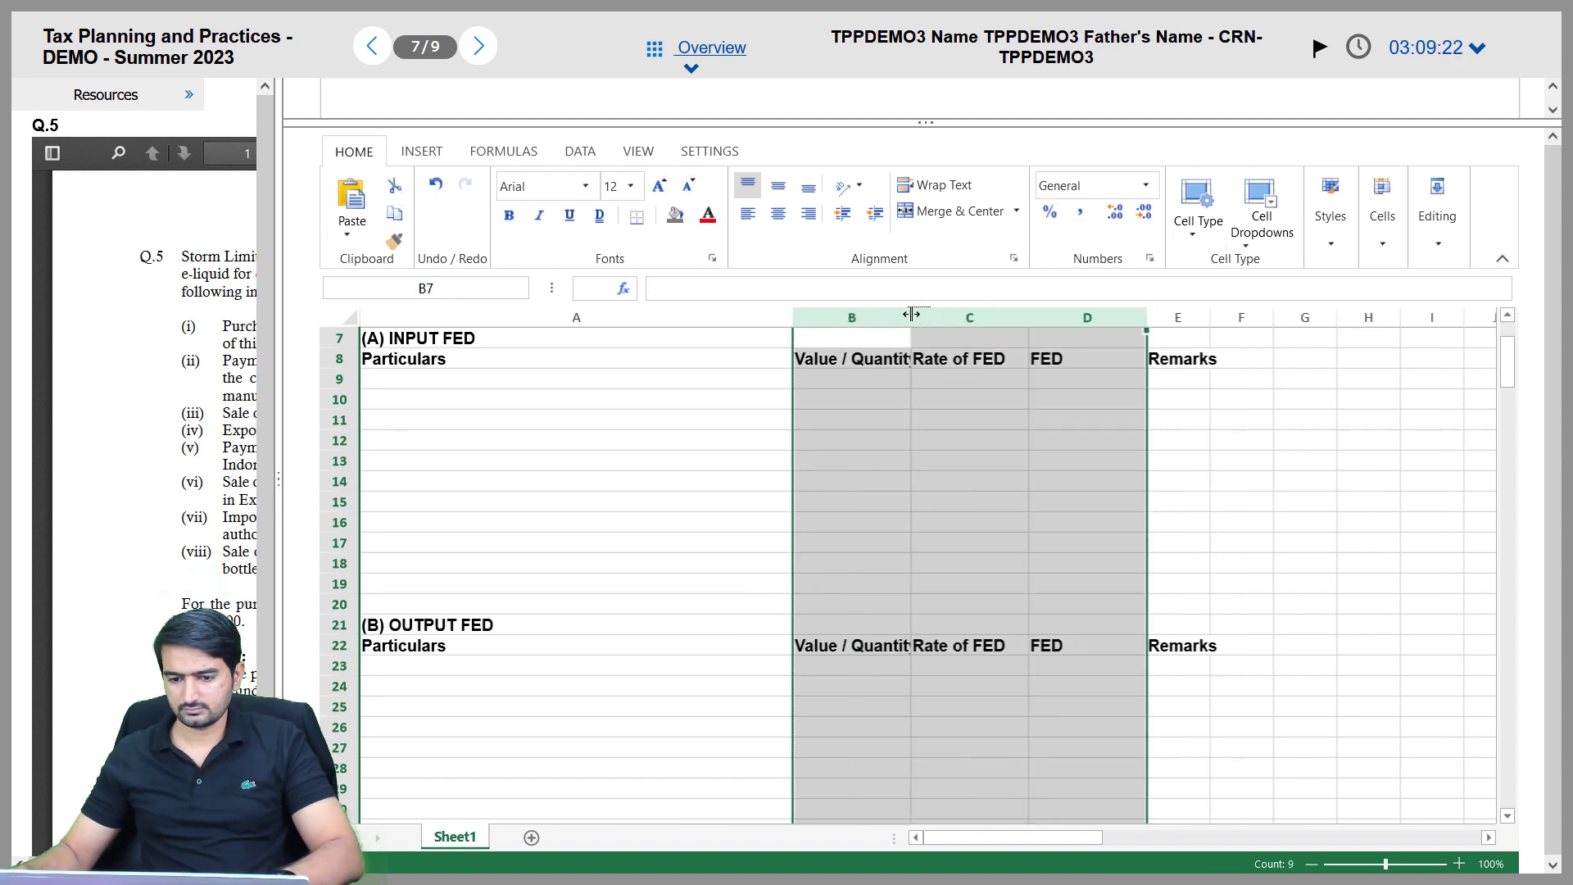
{"action": "left_click_drag", "start_coordinate": [1208, 319], "coordinate": [1478, 320]}
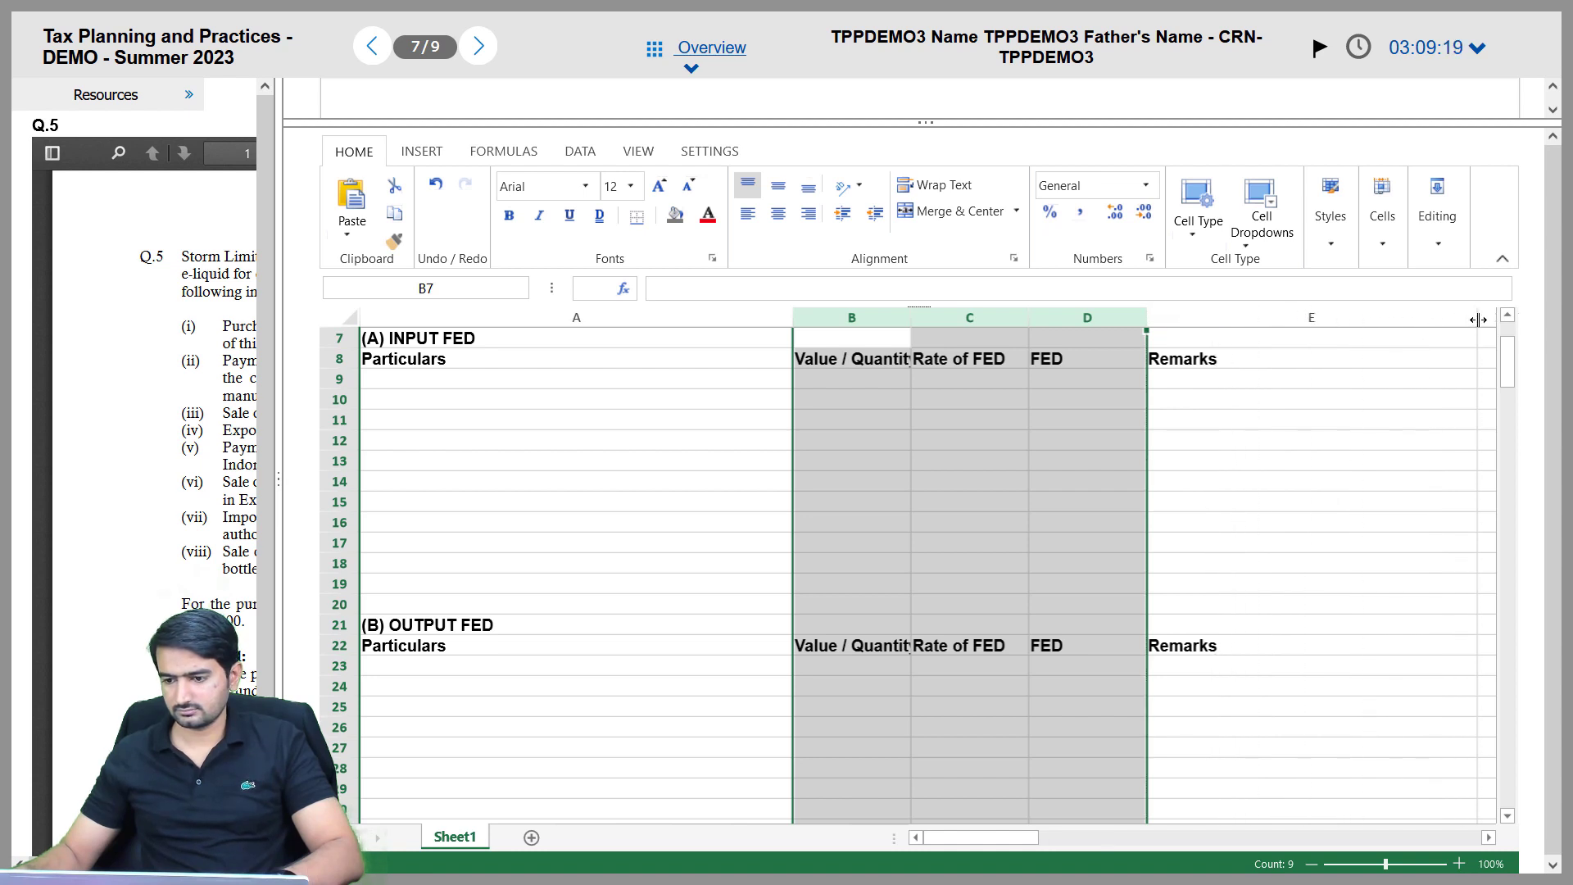
Center the column headers in A8:E8 and A22:E22 horizontally
{"action": "left_click", "coordinate": [1282, 343]}
{"action": "left_click_drag", "start_coordinate": [660, 346], "coordinate": [1117, 361]}
{"action": "left_click", "coordinate": [852, 359]}
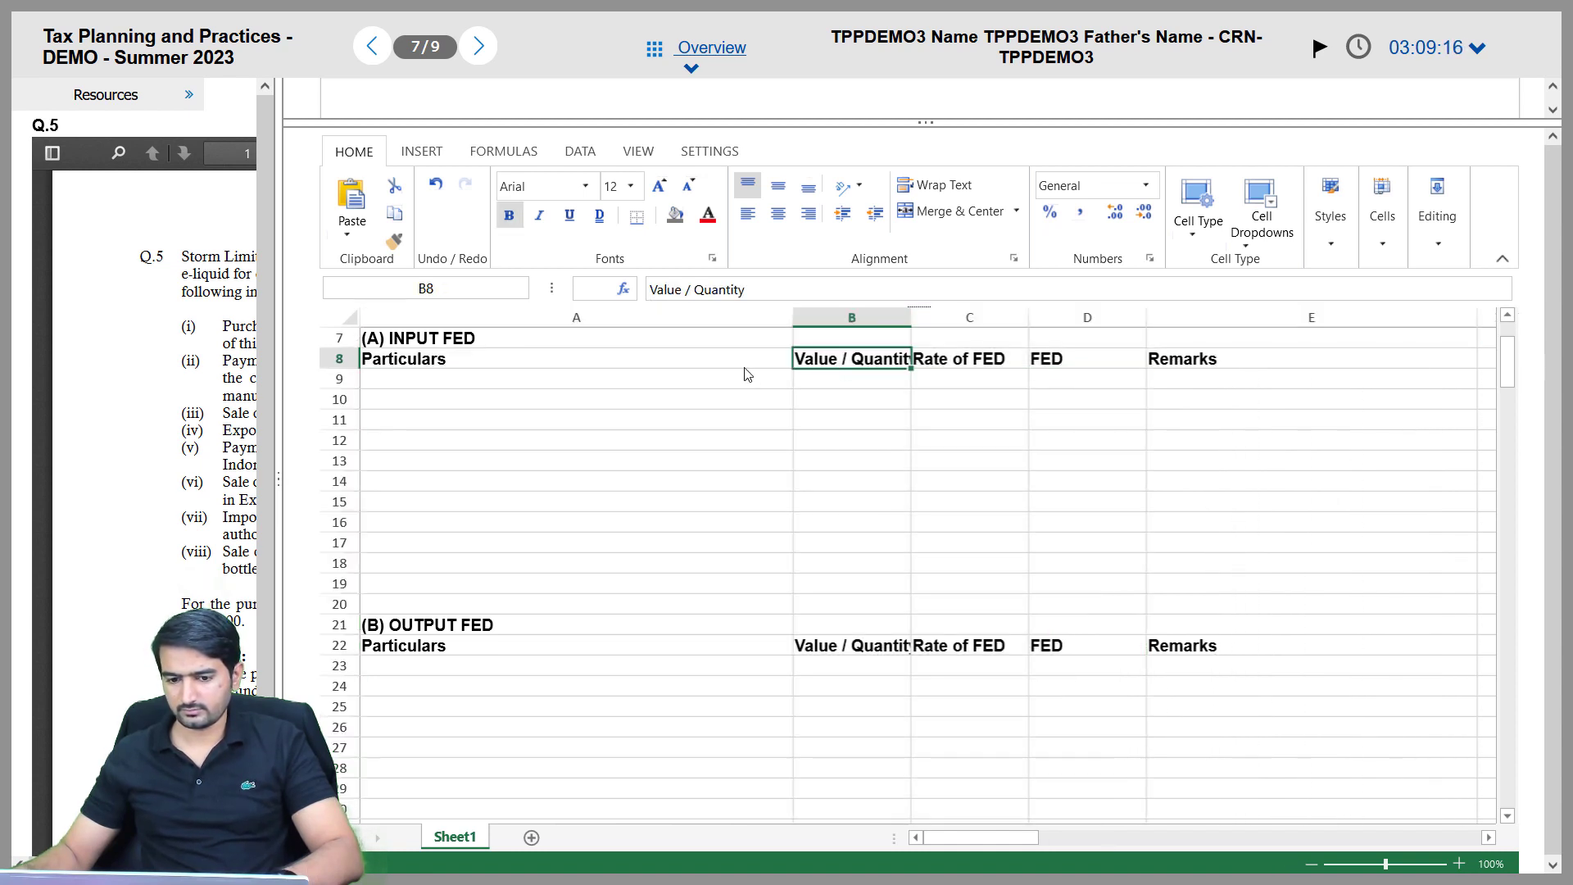
{"action": "left_click_drag", "start_coordinate": [725, 363], "coordinate": [1211, 365]}
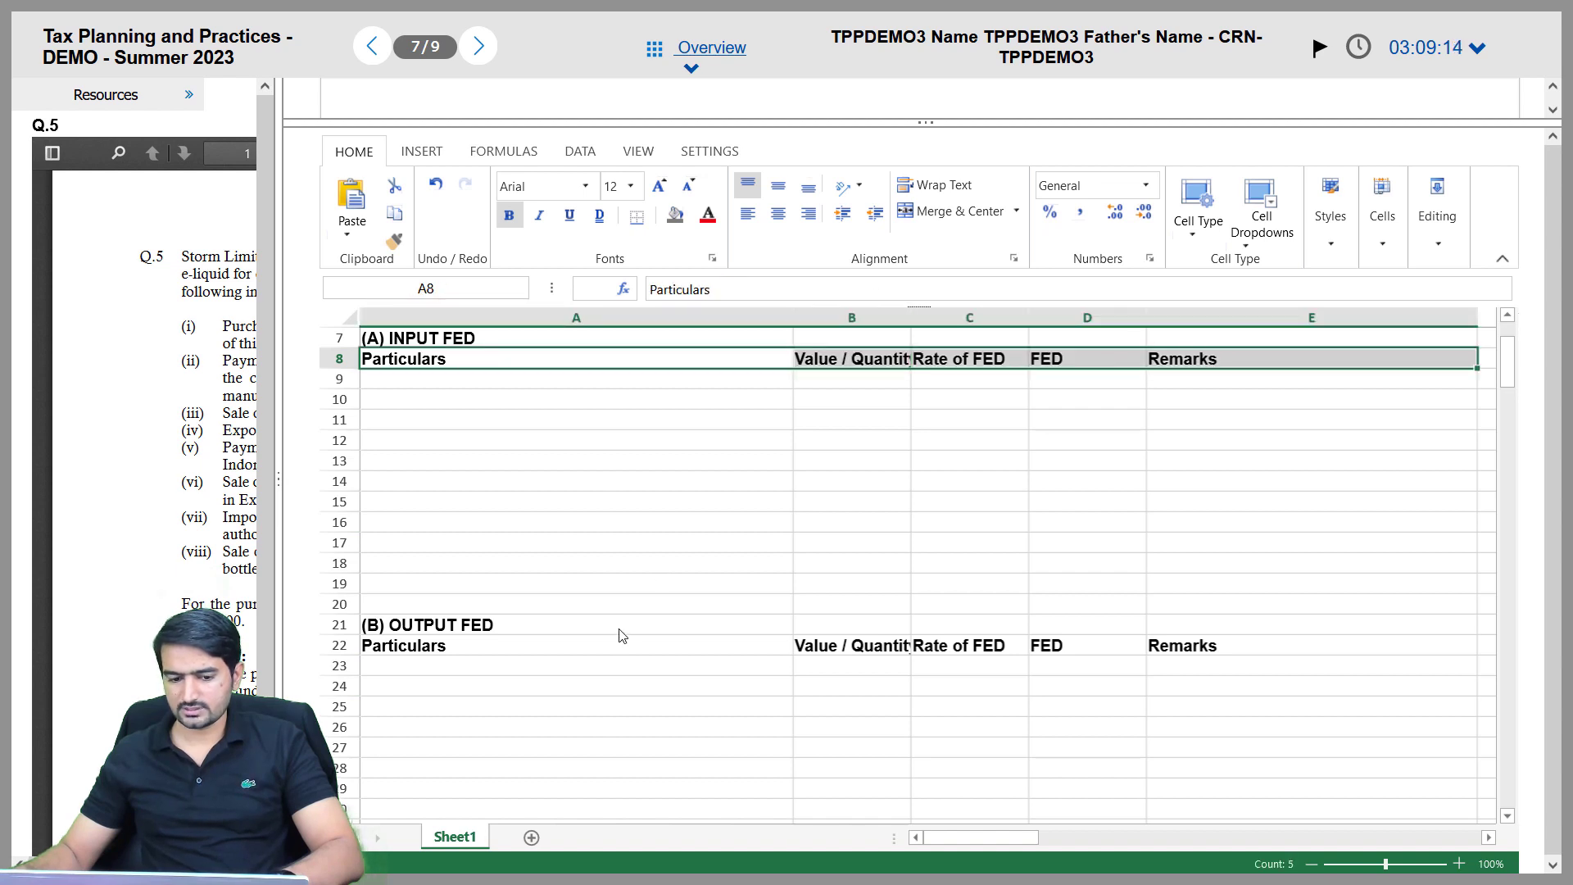
{"action": "left_click", "coordinate": [778, 214]}
{"action": "left_click_drag", "start_coordinate": [699, 648], "coordinate": [1205, 649]}
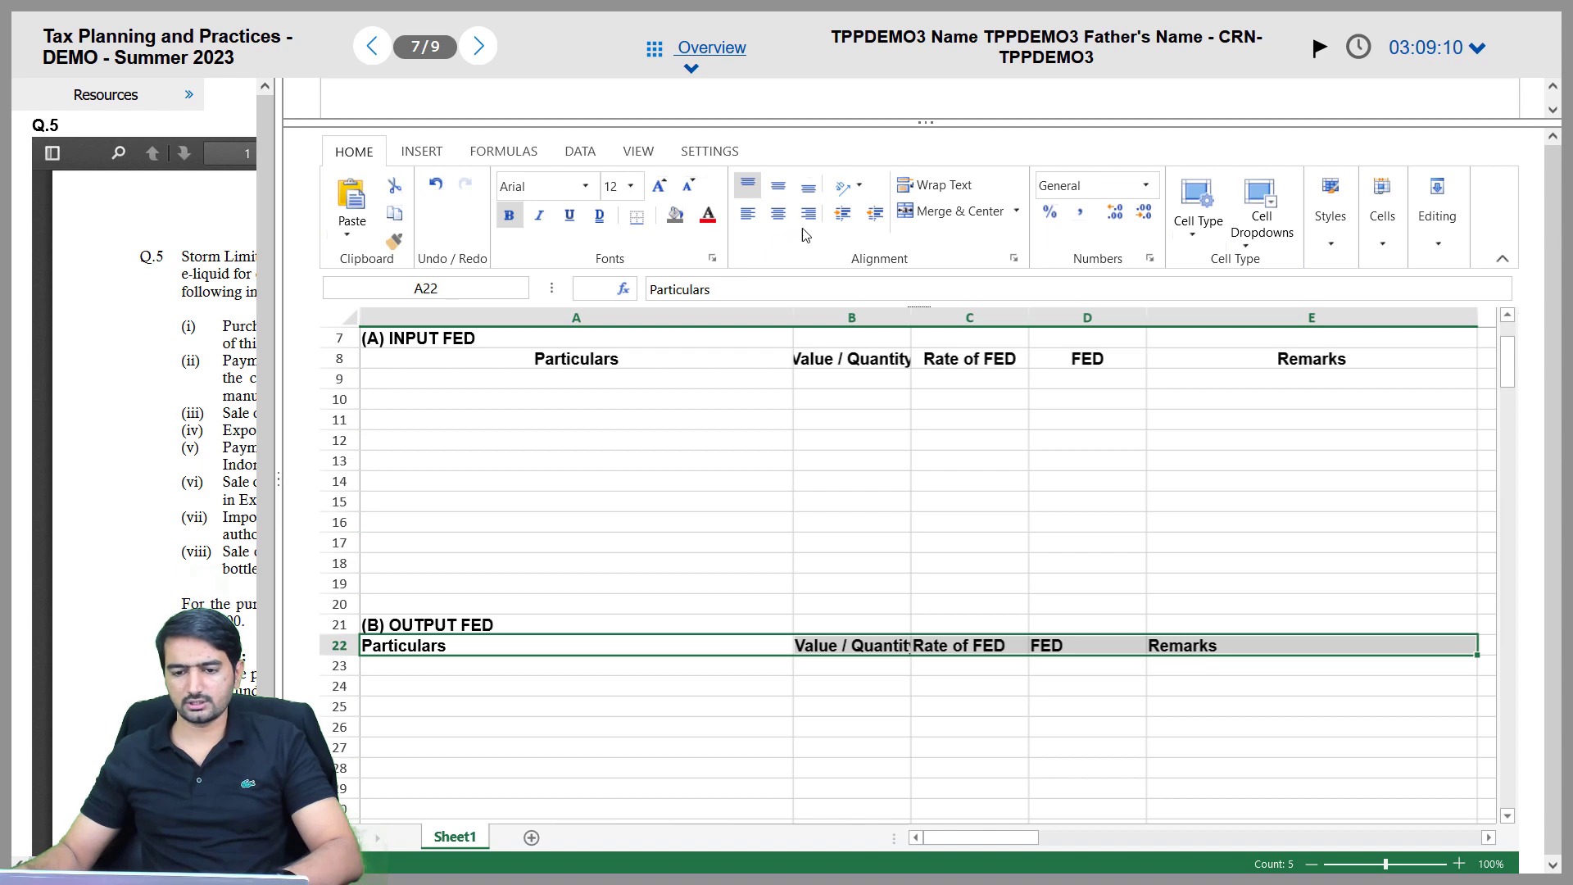
{"action": "left_click", "coordinate": [778, 213]}
Wrap the text in all rows from row 8 down through the output FED table so the long column headers fit
{"action": "left_click", "coordinate": [849, 366]}
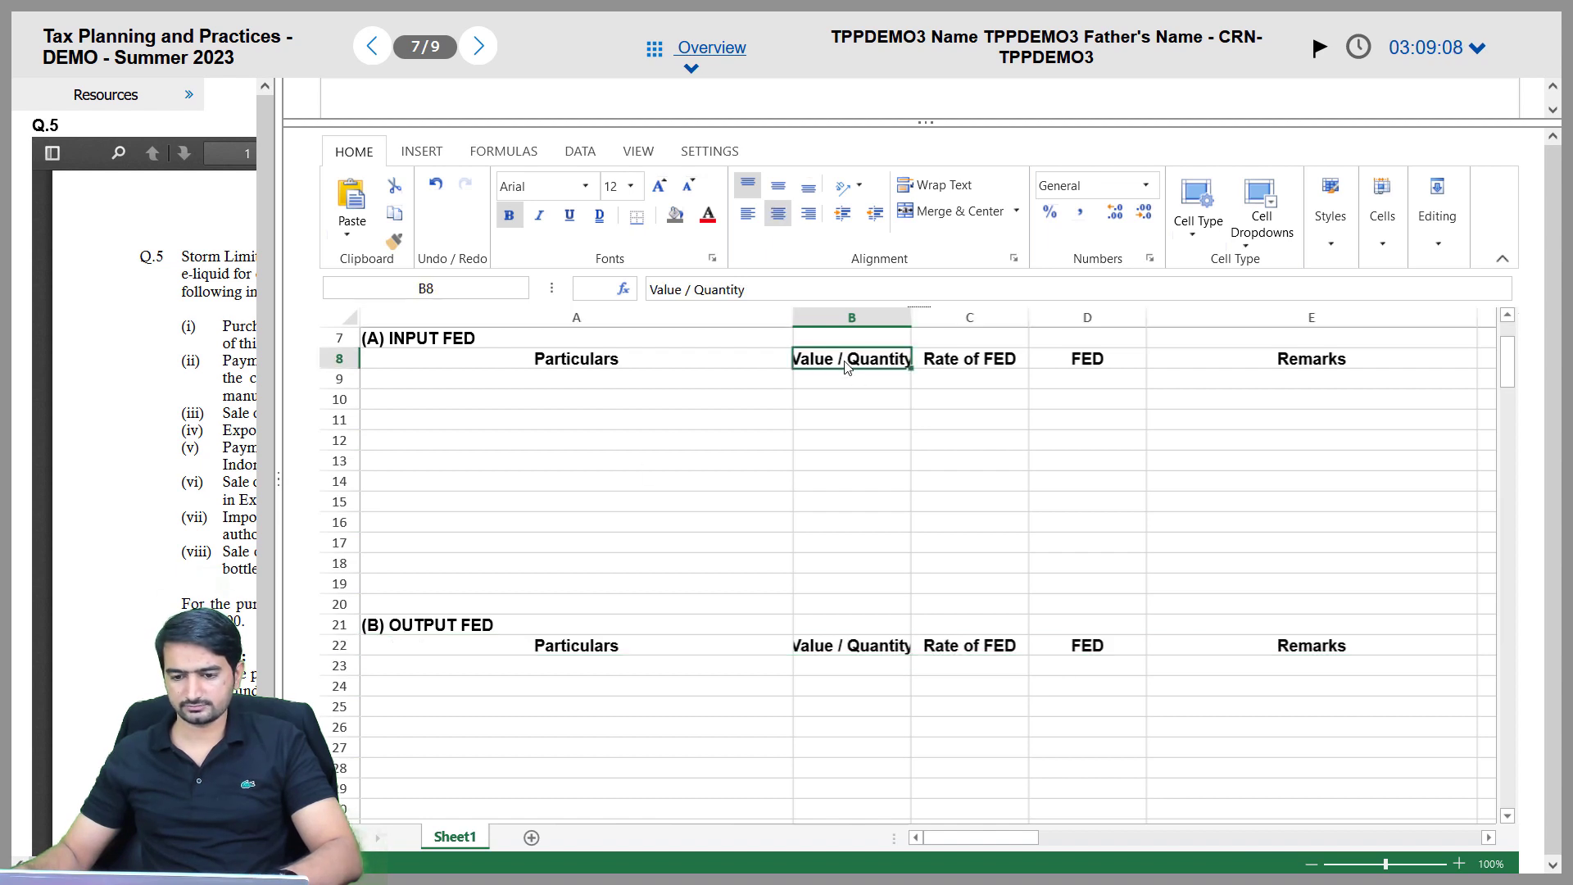
{"action": "left_click_drag", "start_coordinate": [857, 662], "coordinate": [824, 593]}
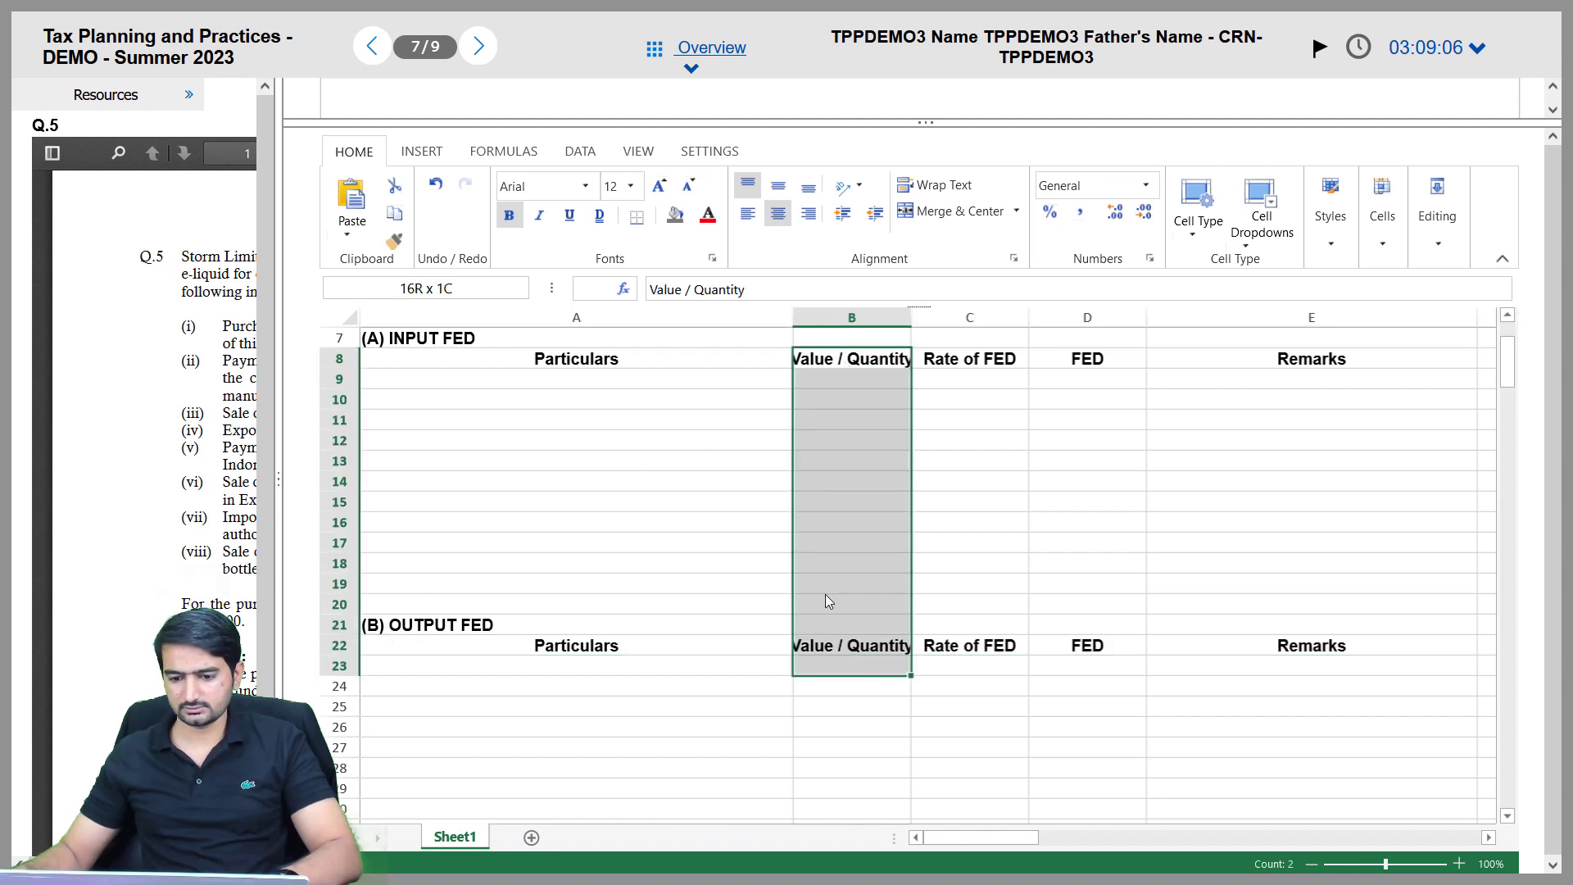
{"action": "left_click", "coordinate": [597, 388]}
{"action": "left_click_drag", "start_coordinate": [346, 366], "coordinate": [369, 793]}
{"action": "left_click", "coordinate": [932, 191]}
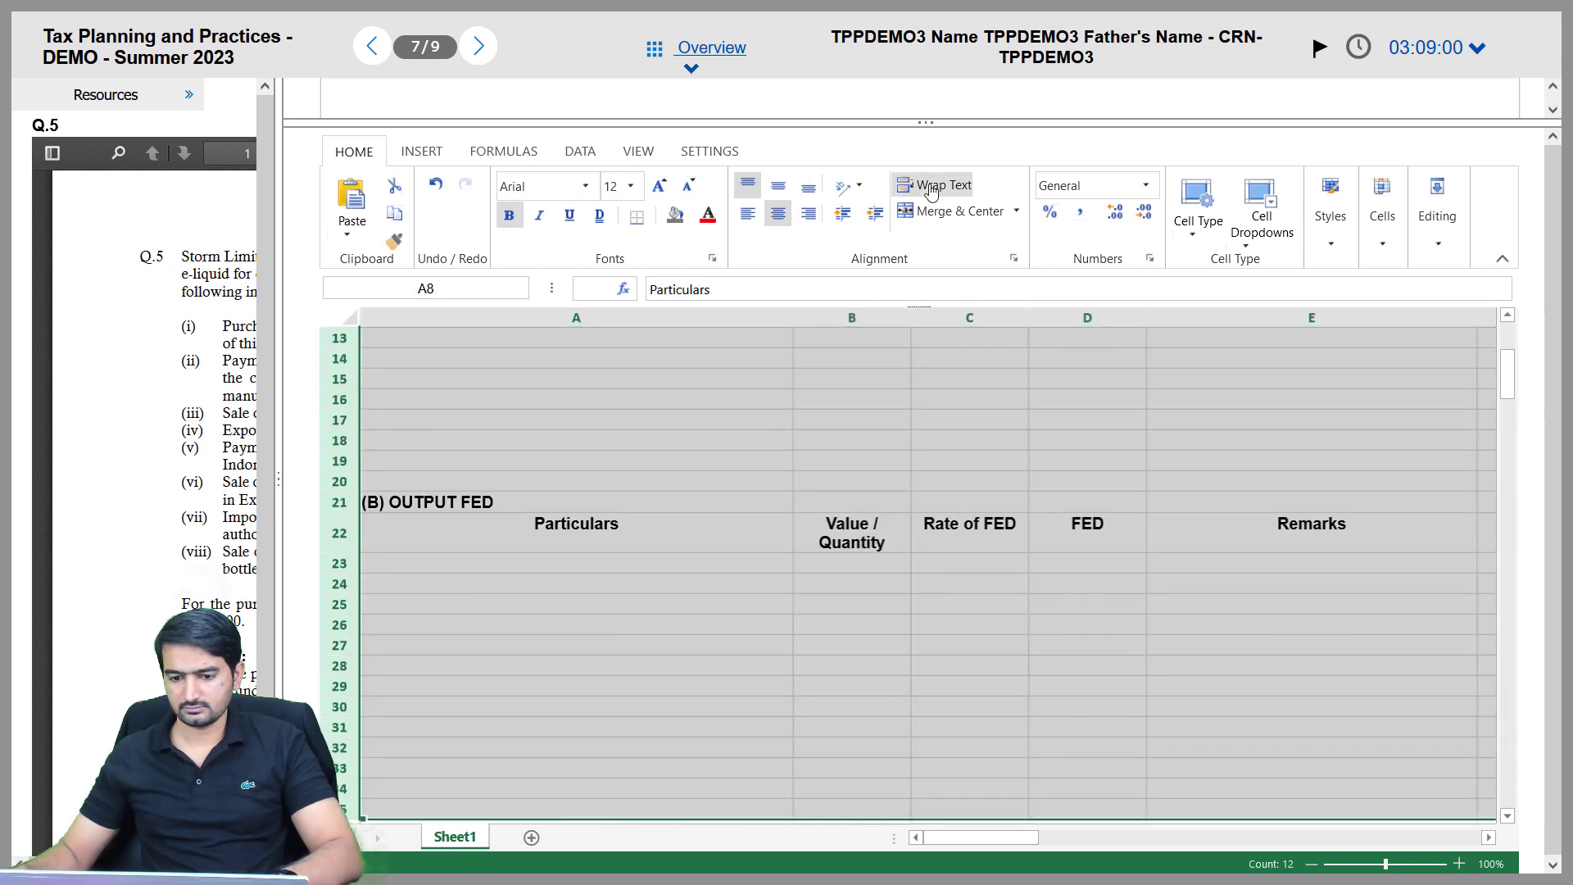
{"action": "left_click", "coordinate": [710, 462]}
{"action": "scroll", "coordinate": [709, 459], "scroll_direction": "up", "scroll_amount": 4}
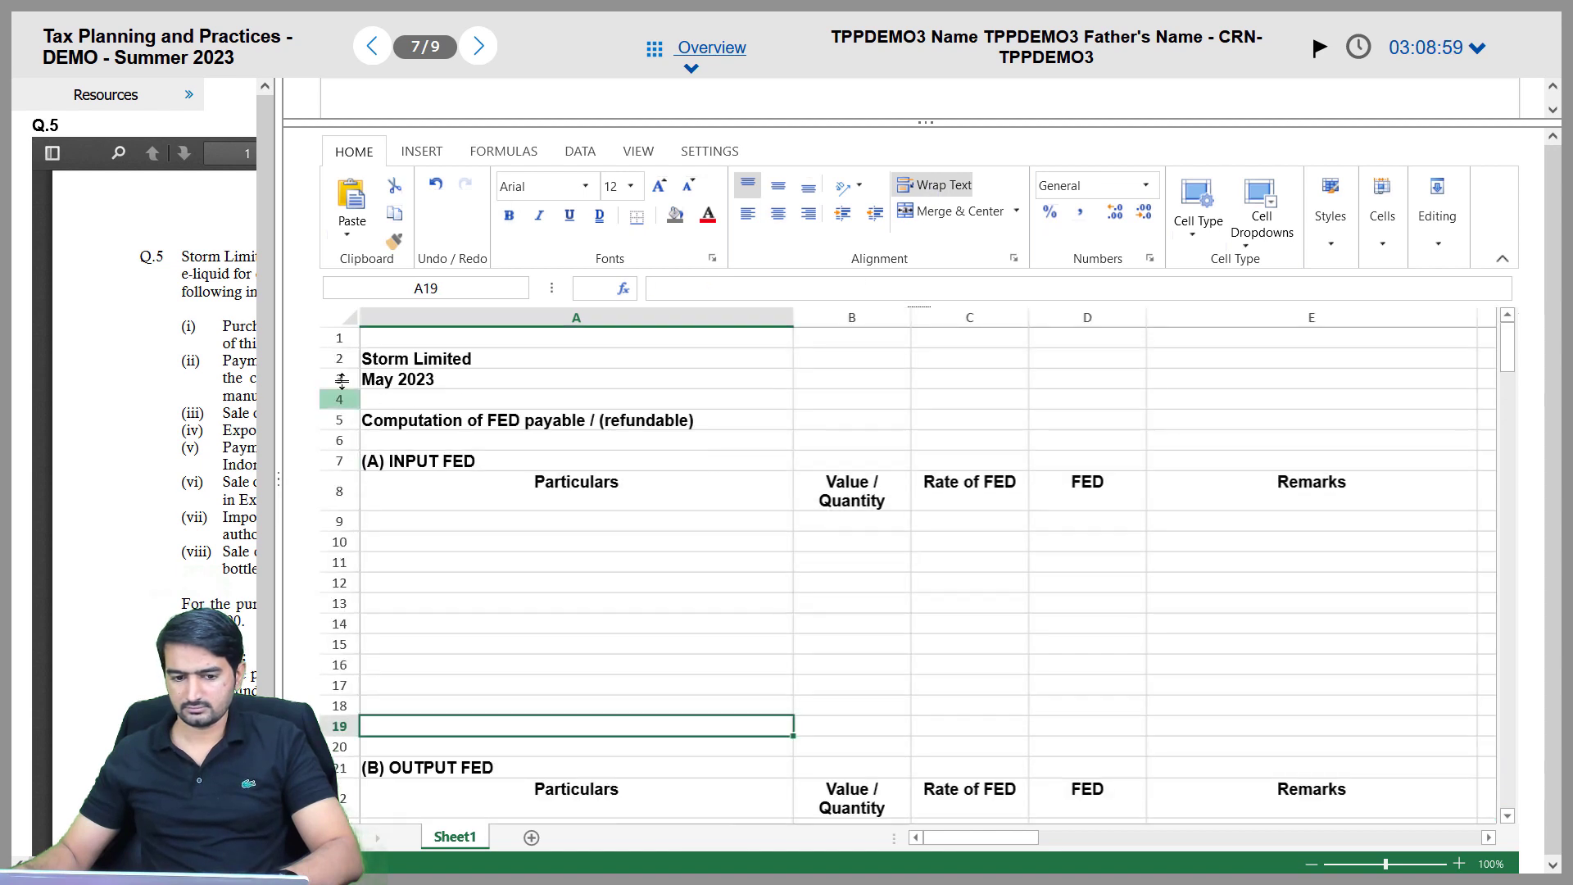
Vertically center the contents of the entire sheet with middle alignment
{"action": "left_click", "coordinate": [409, 360]}
{"action": "left_click", "coordinate": [420, 340]}
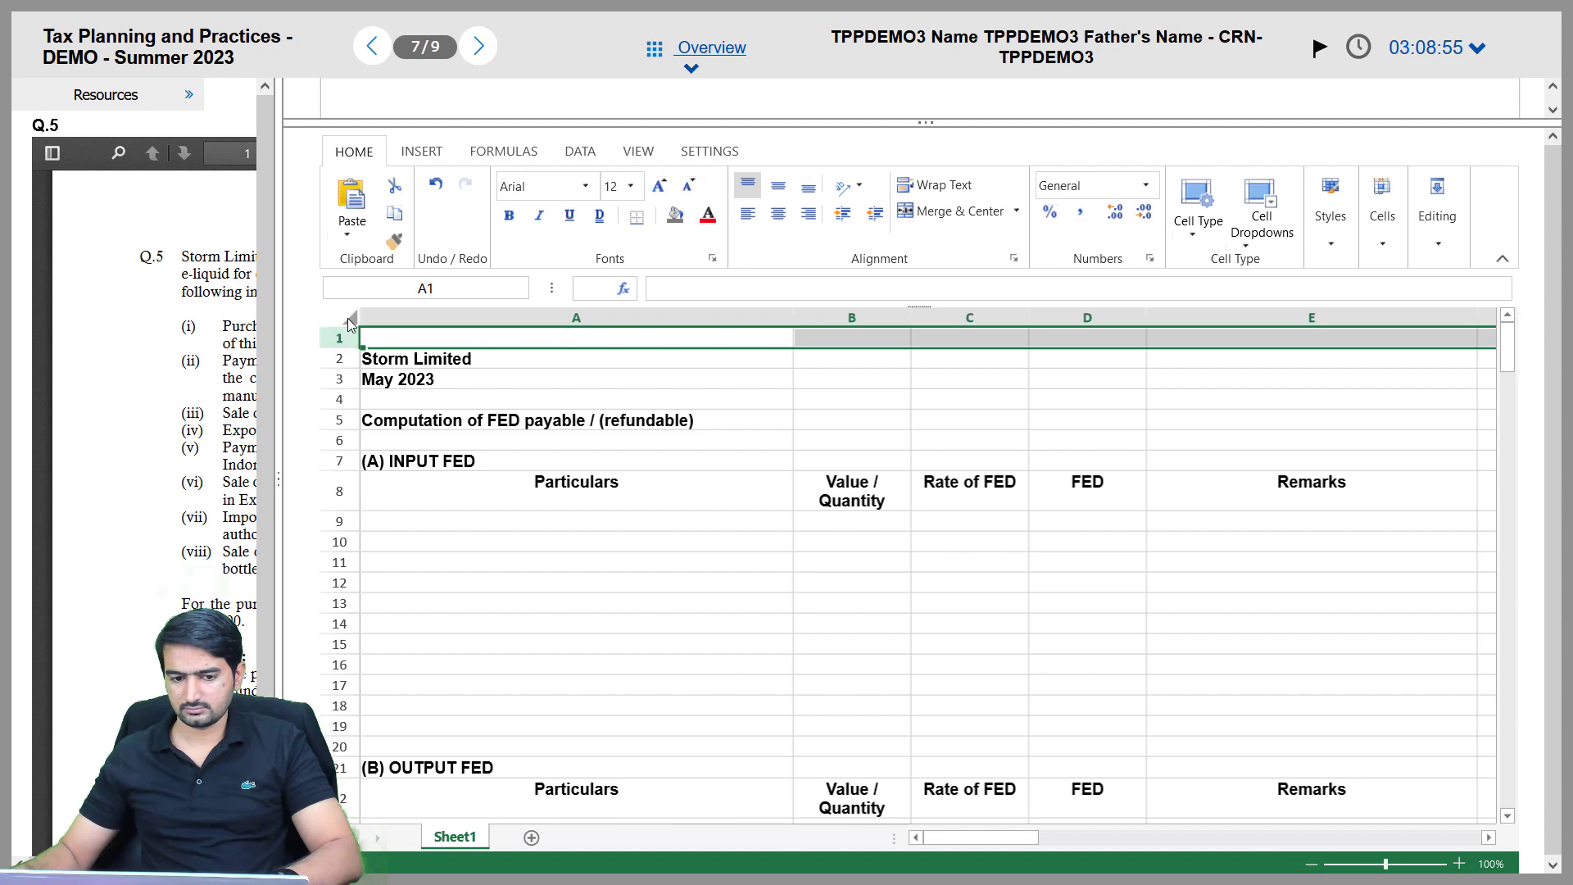
{"action": "left_click", "coordinate": [349, 318]}
{"action": "left_click", "coordinate": [778, 187]}
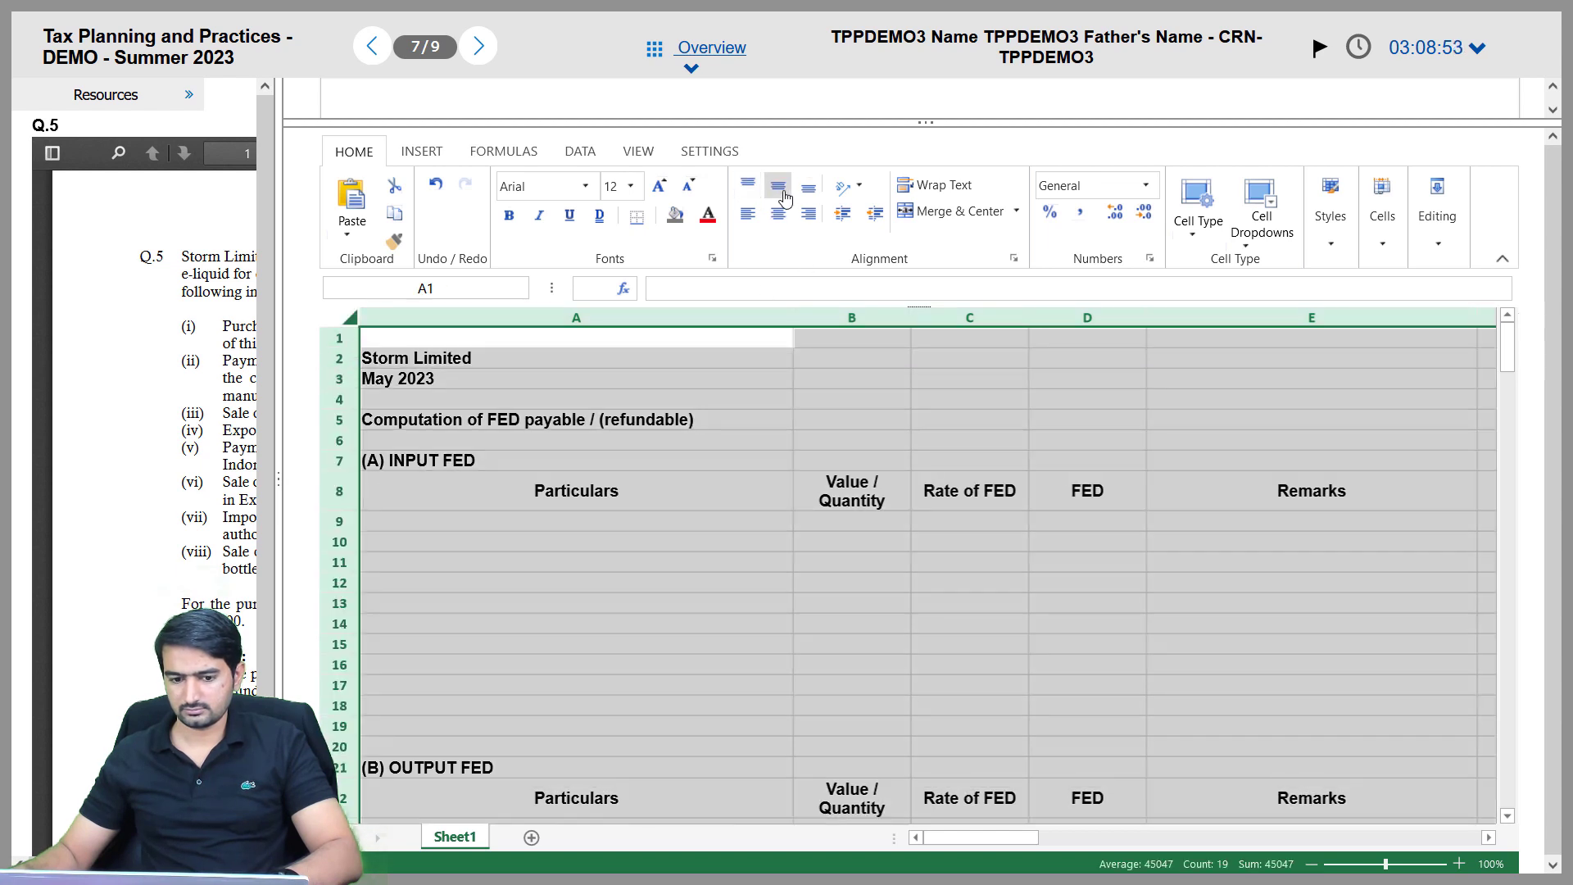
{"action": "left_click", "coordinate": [651, 420]}
{"action": "scroll", "coordinate": [652, 422], "scroll_direction": "down", "scroll_amount": 2}
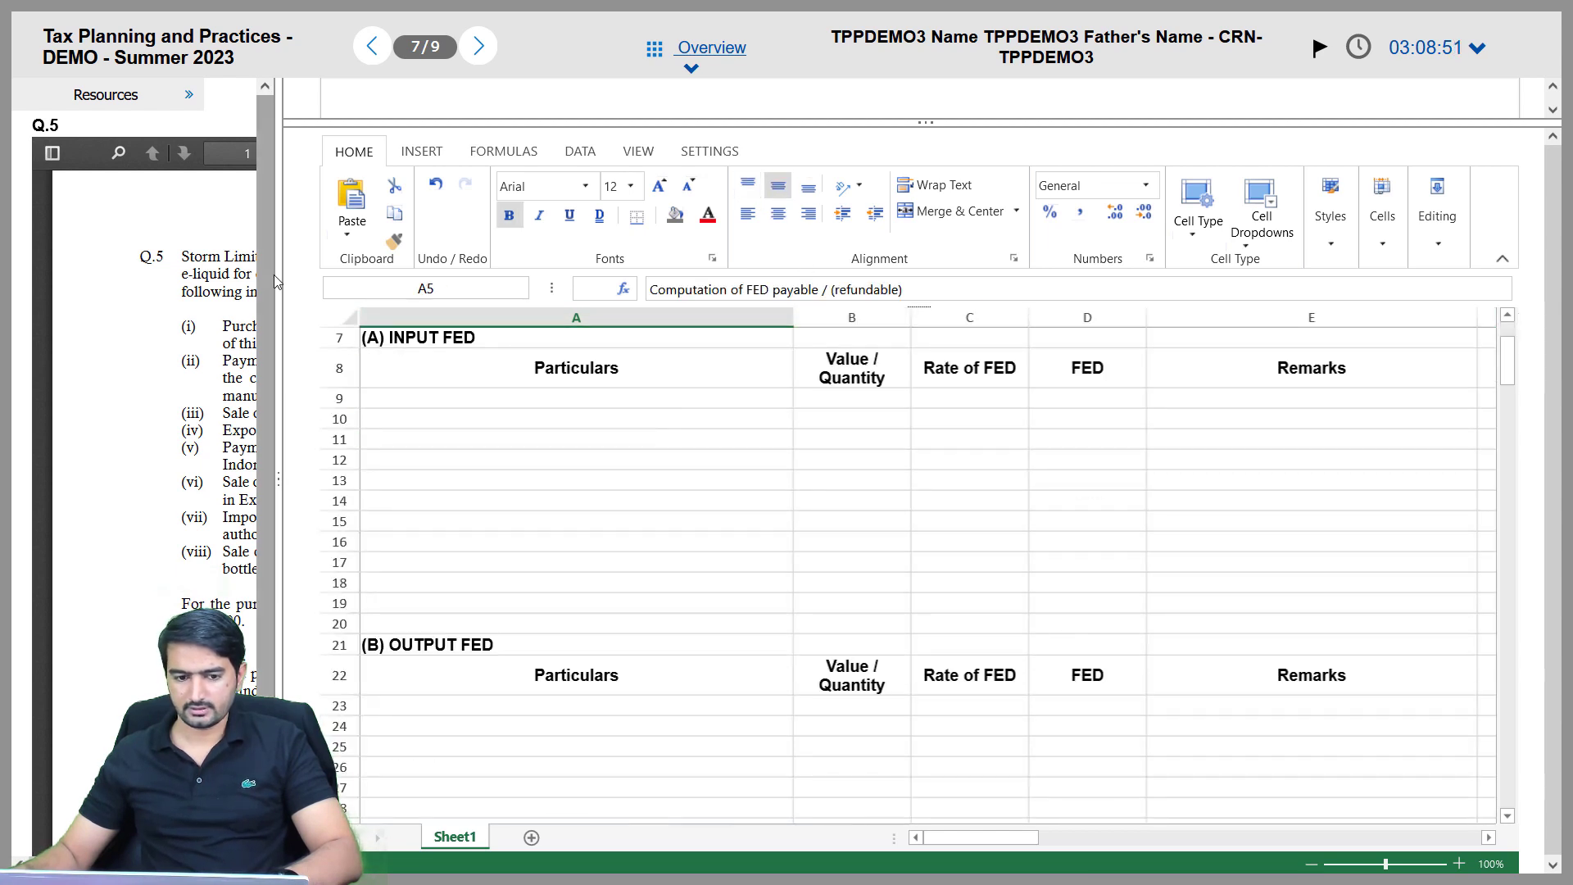
{"action": "scroll", "coordinate": [434, 380], "scroll_direction": "down", "scroll_amount": 2}
{"action": "scroll", "coordinate": [434, 380], "scroll_direction": "up", "scroll_amount": 4}
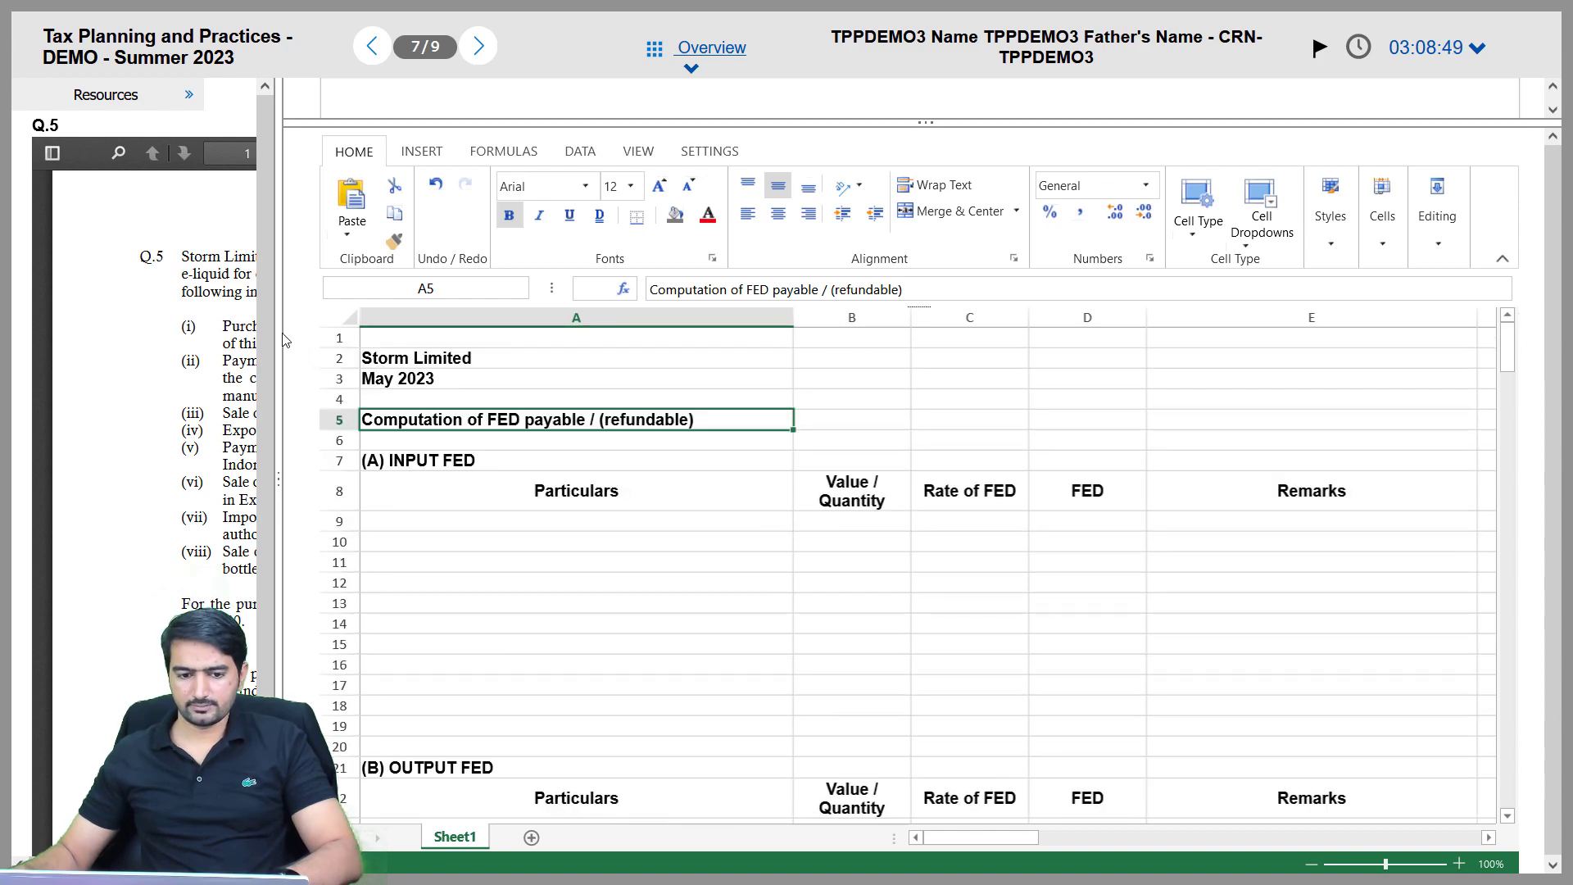
Enlarge the question paper area beside the spreadsheet and enter "Purchase of unmanufacturered" in A9
{"action": "left_click_drag", "start_coordinate": [284, 340], "coordinate": [776, 370]}
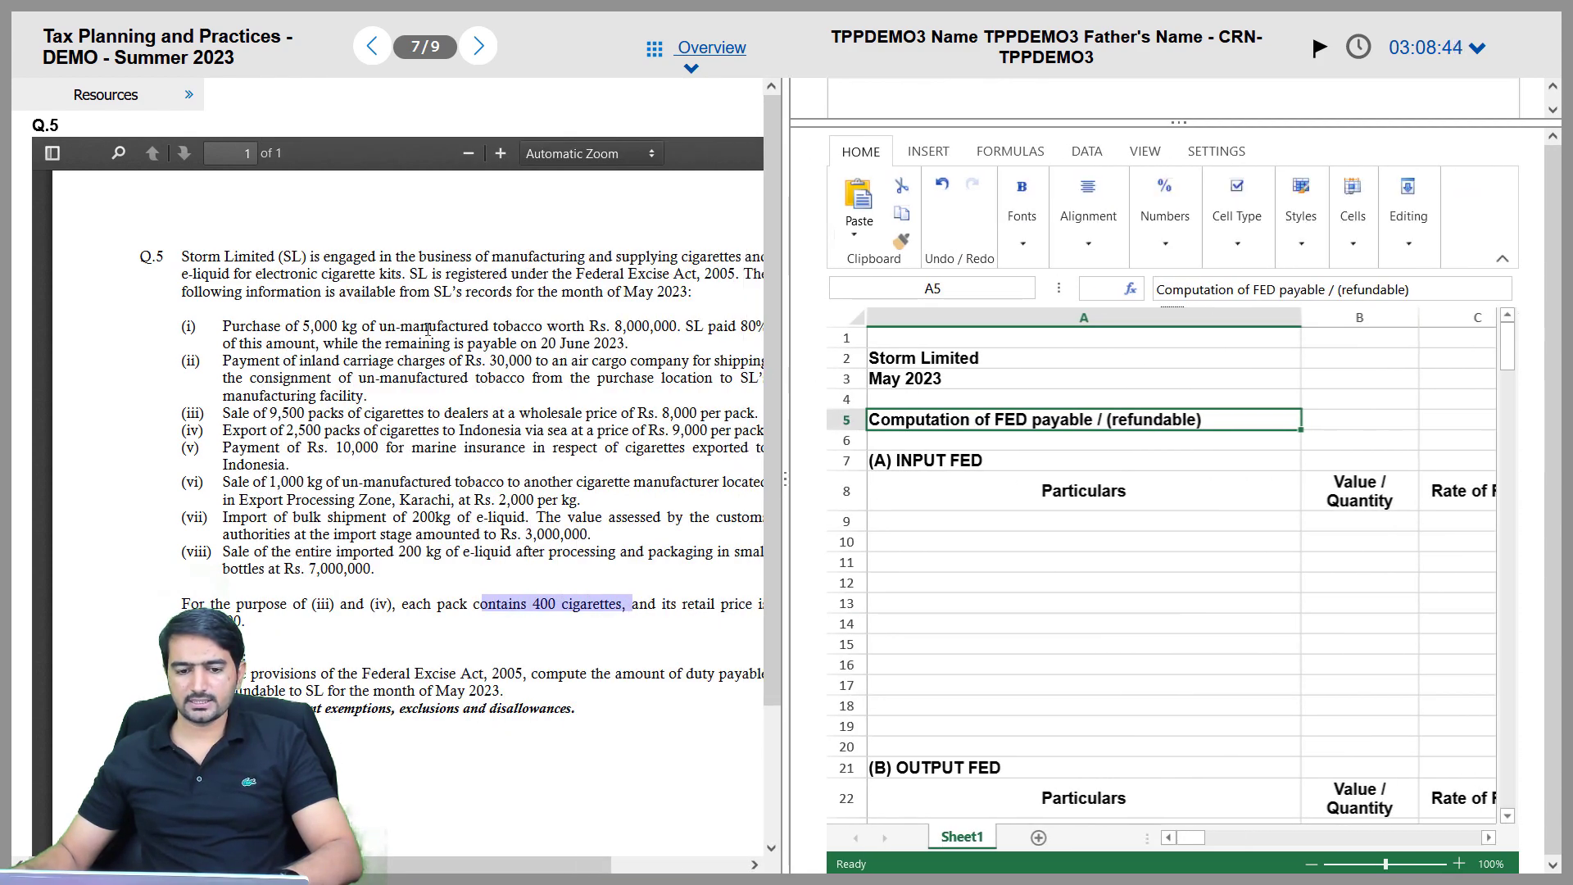
{"action": "left_click", "coordinate": [933, 523]}
{"action": "type", "text": "Purchase "}
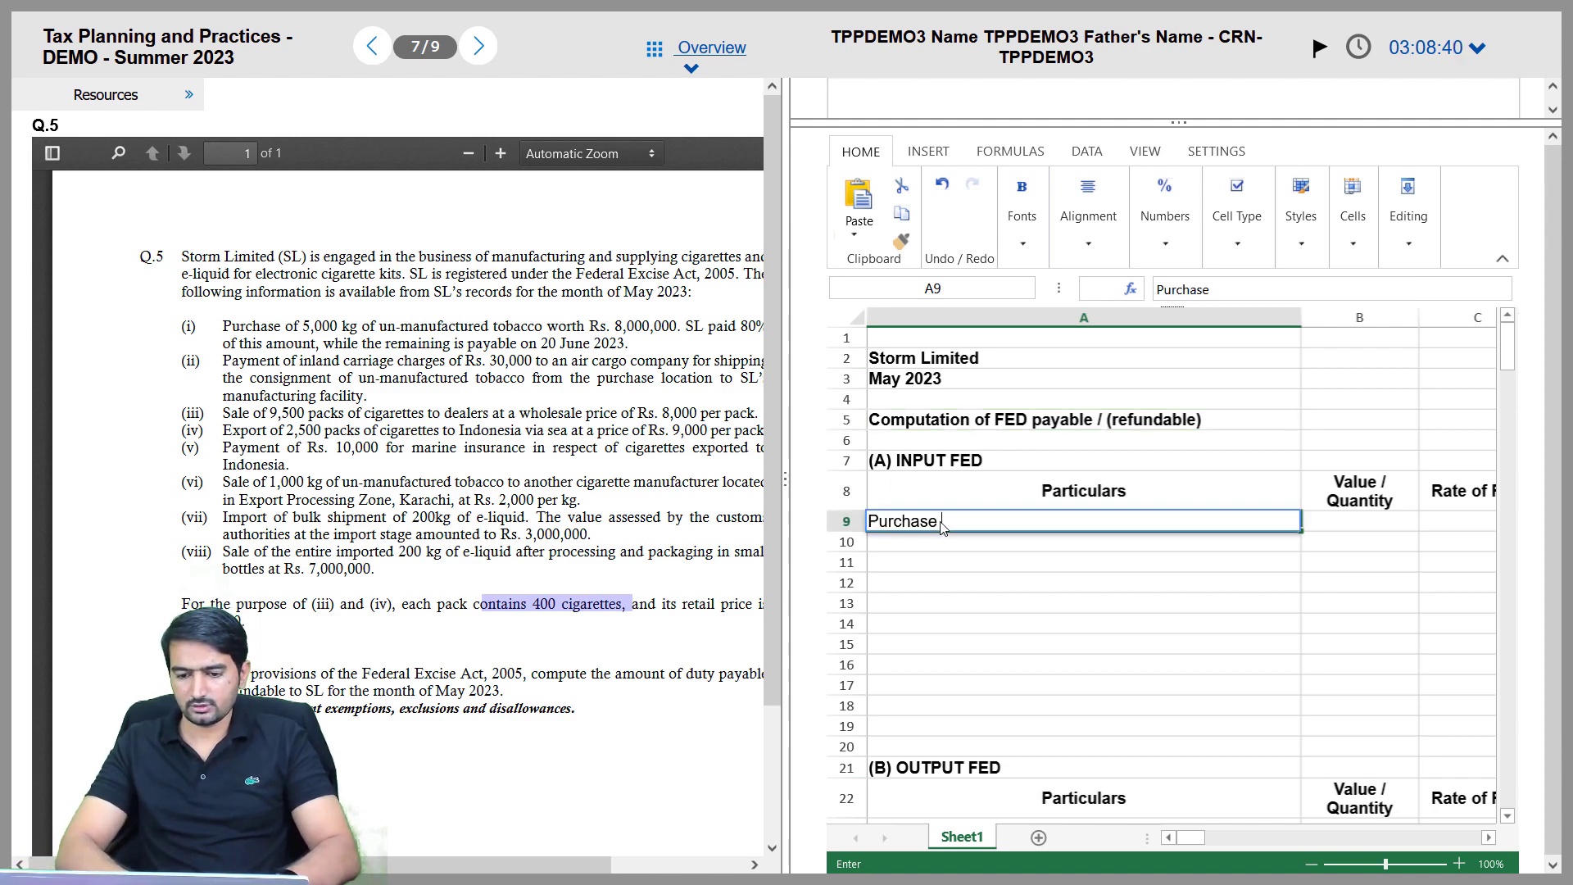
{"action": "type", "text": "of unmanufacturered"}
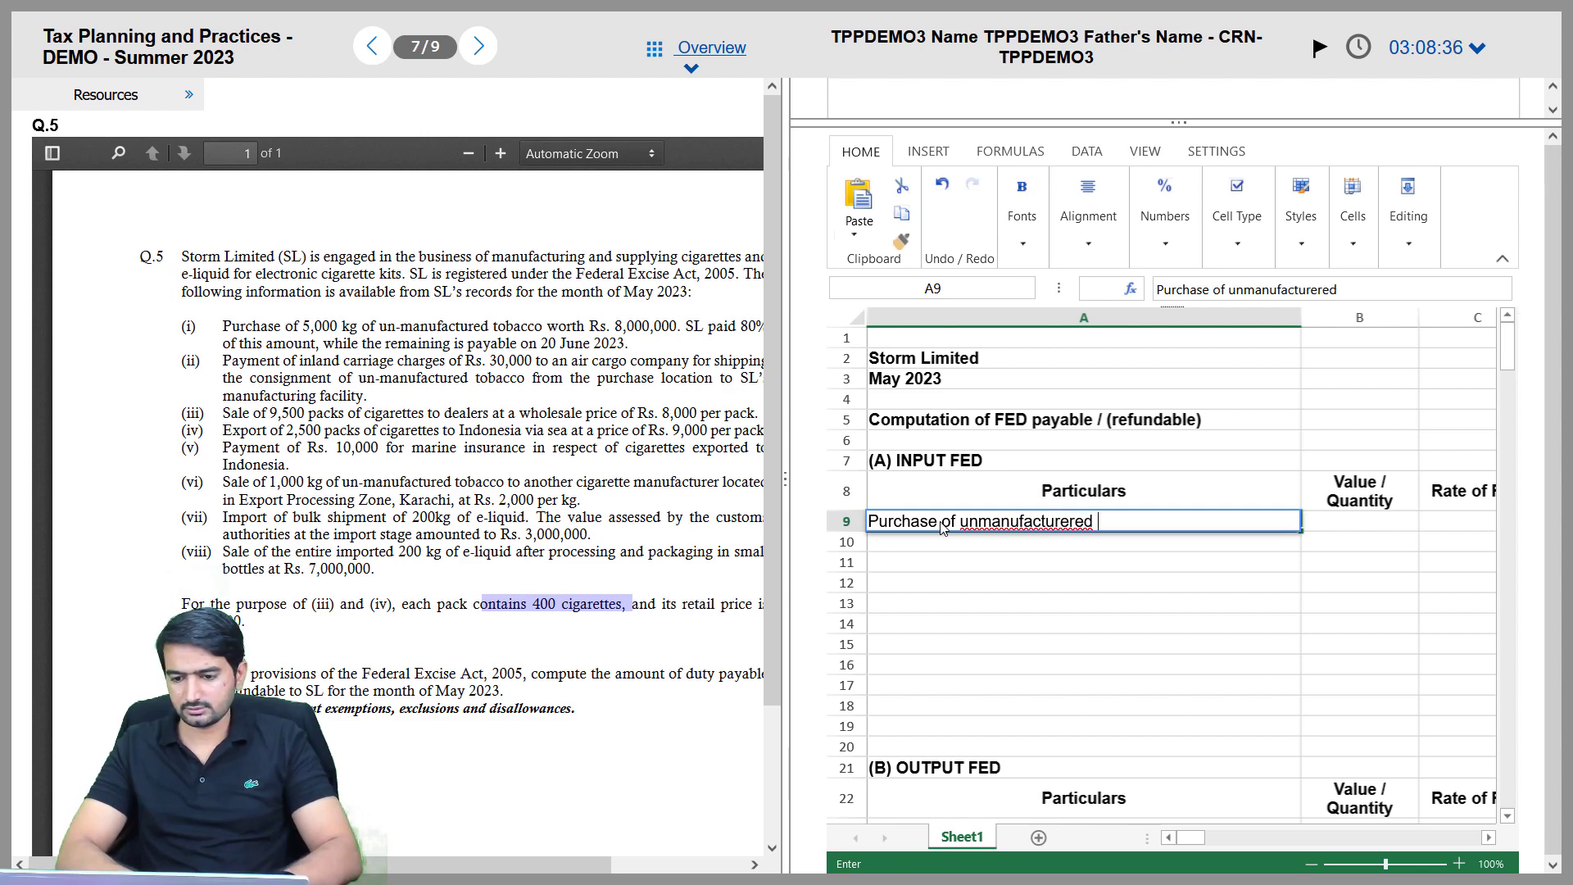
{"action": "key", "text": "ctrl+Return"}
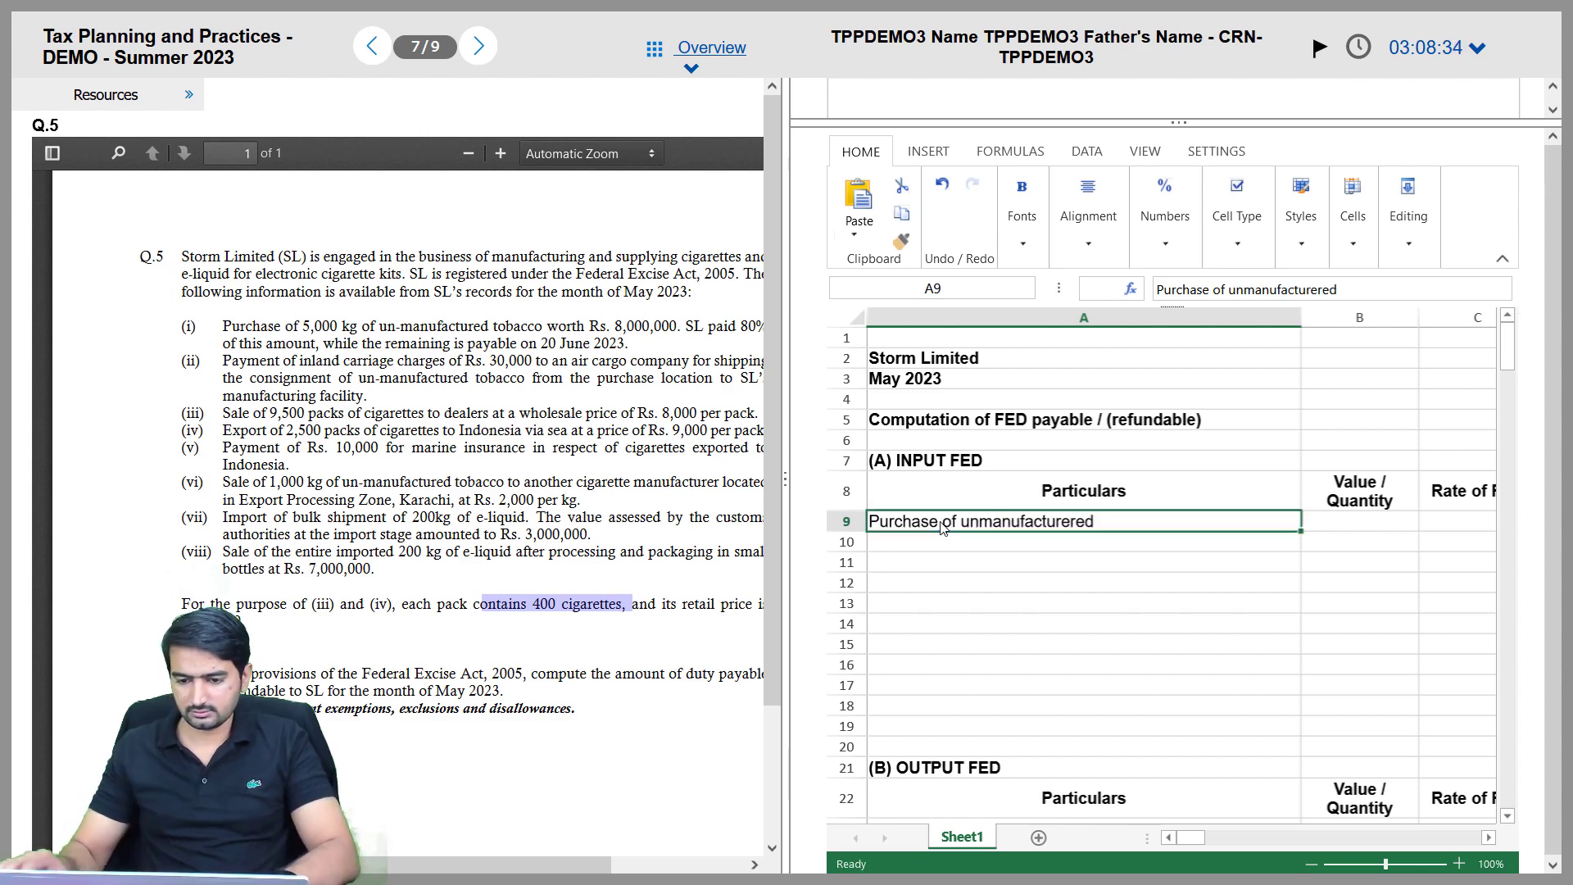
Correct and complete the first input FED particular in A9 to read "Purchase of un-manufactured tobacco"
{"action": "double_click", "coordinate": [992, 516]}
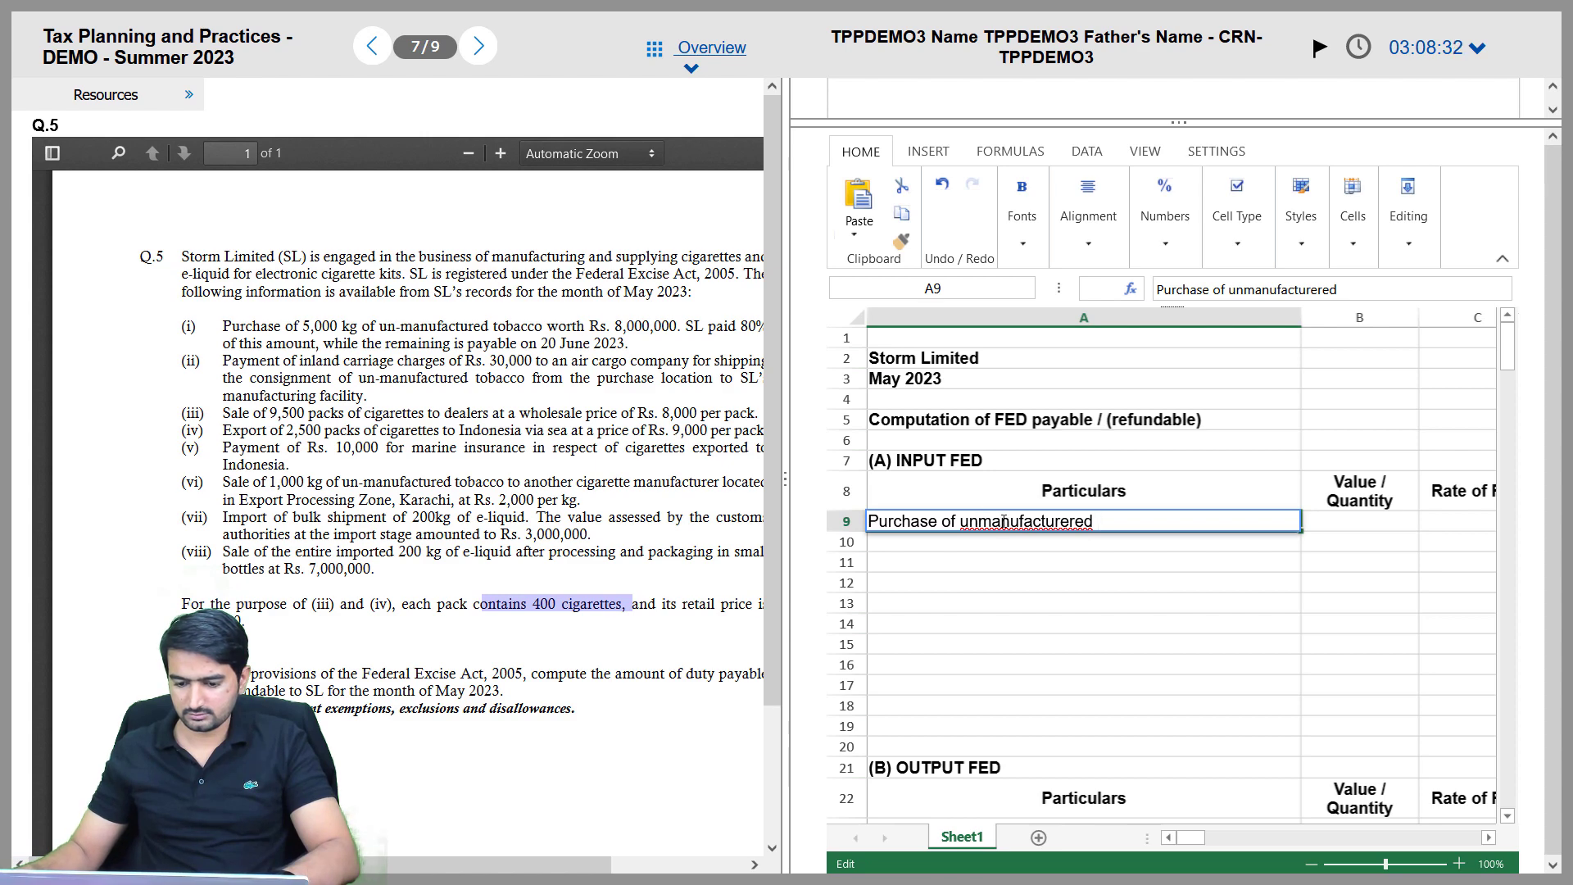
{"action": "type", "text": "-"}
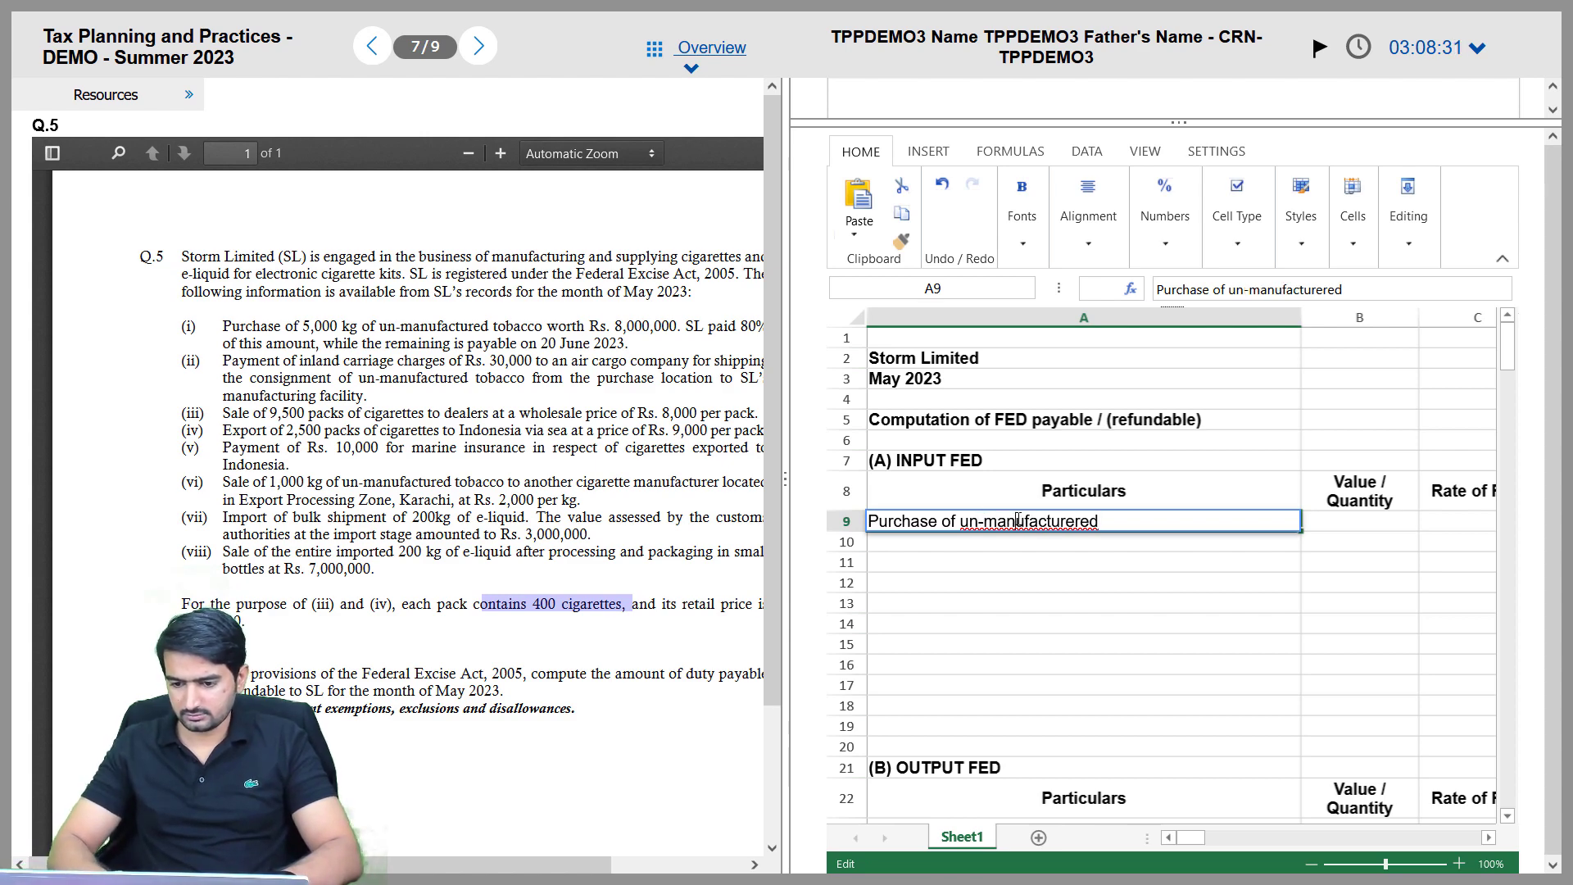
{"action": "key", "text": "BackSpace"}
{"action": "key", "text": "BackSpace"}
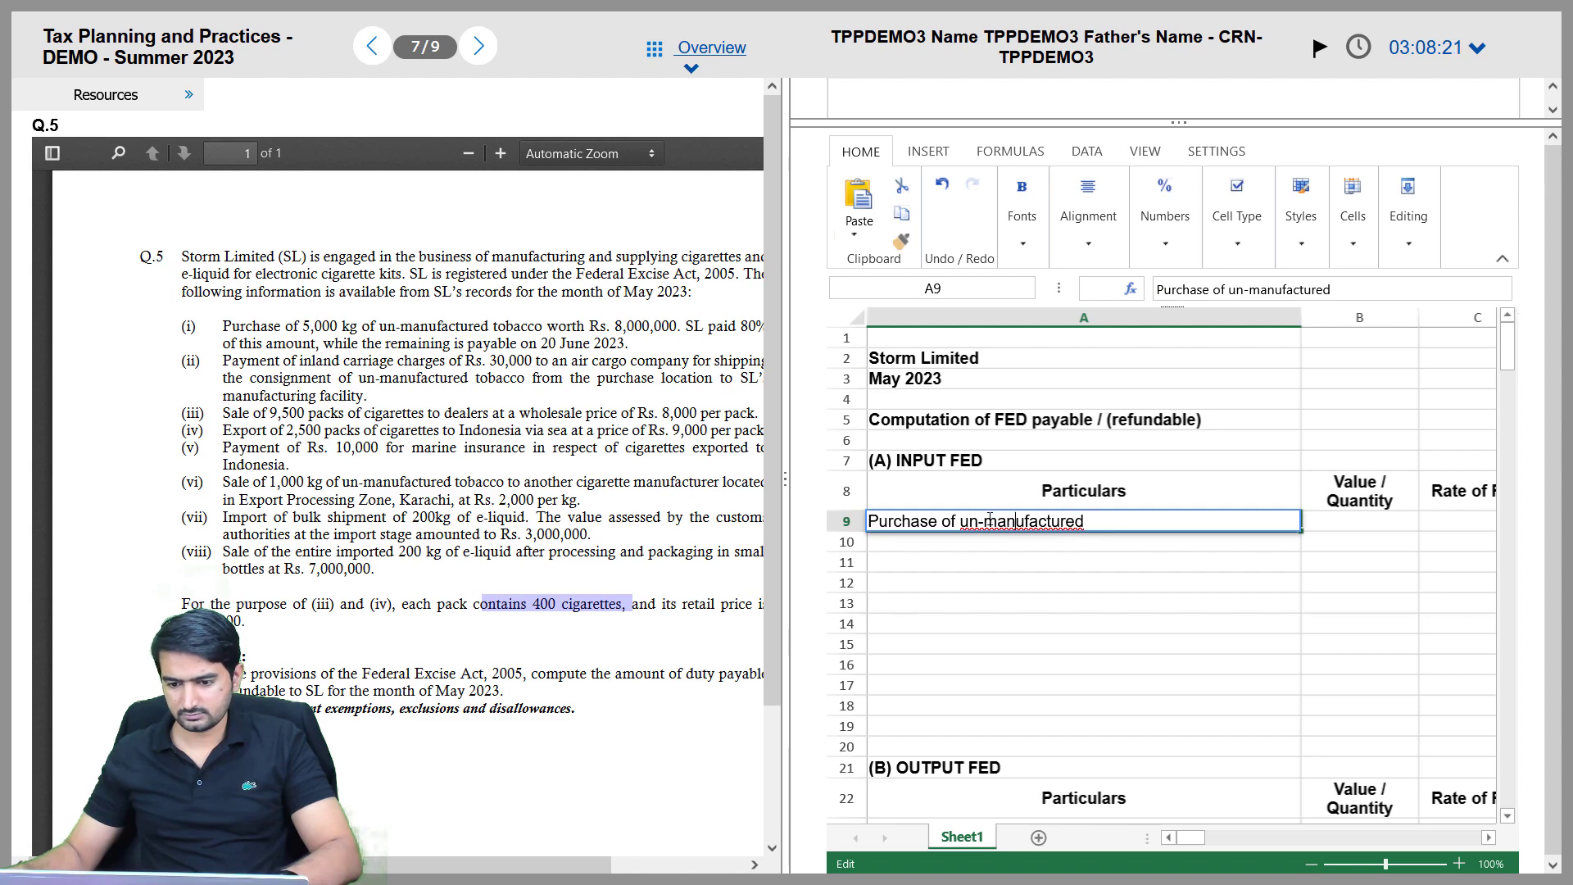
{"action": "key", "text": "BackSpace"}
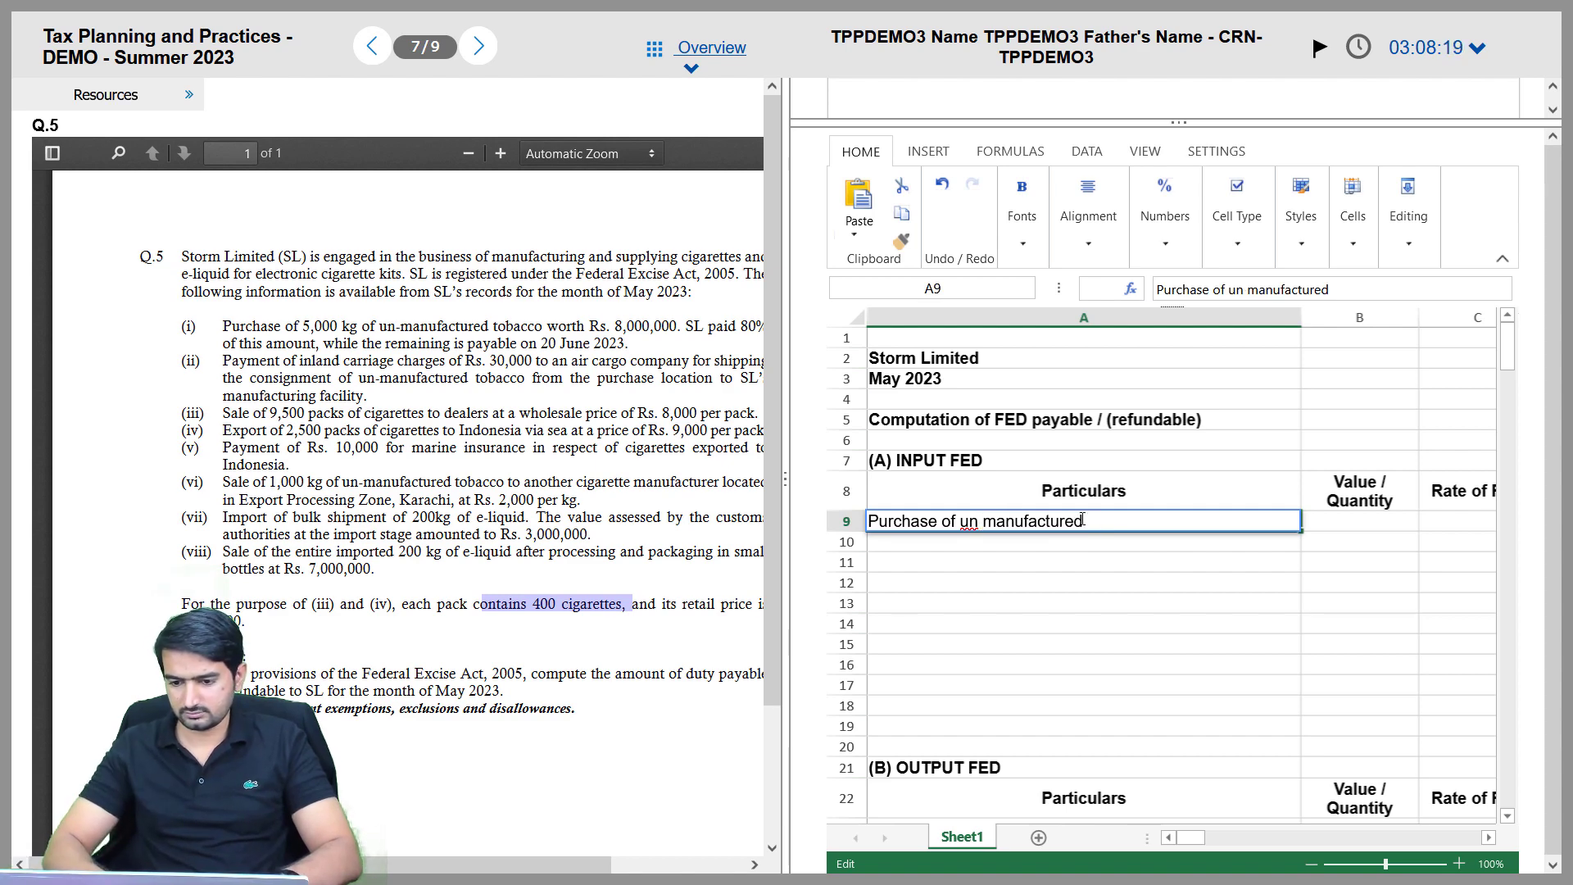
{"action": "key", "text": "BackSpace"}
{"action": "type", "text": "-"}
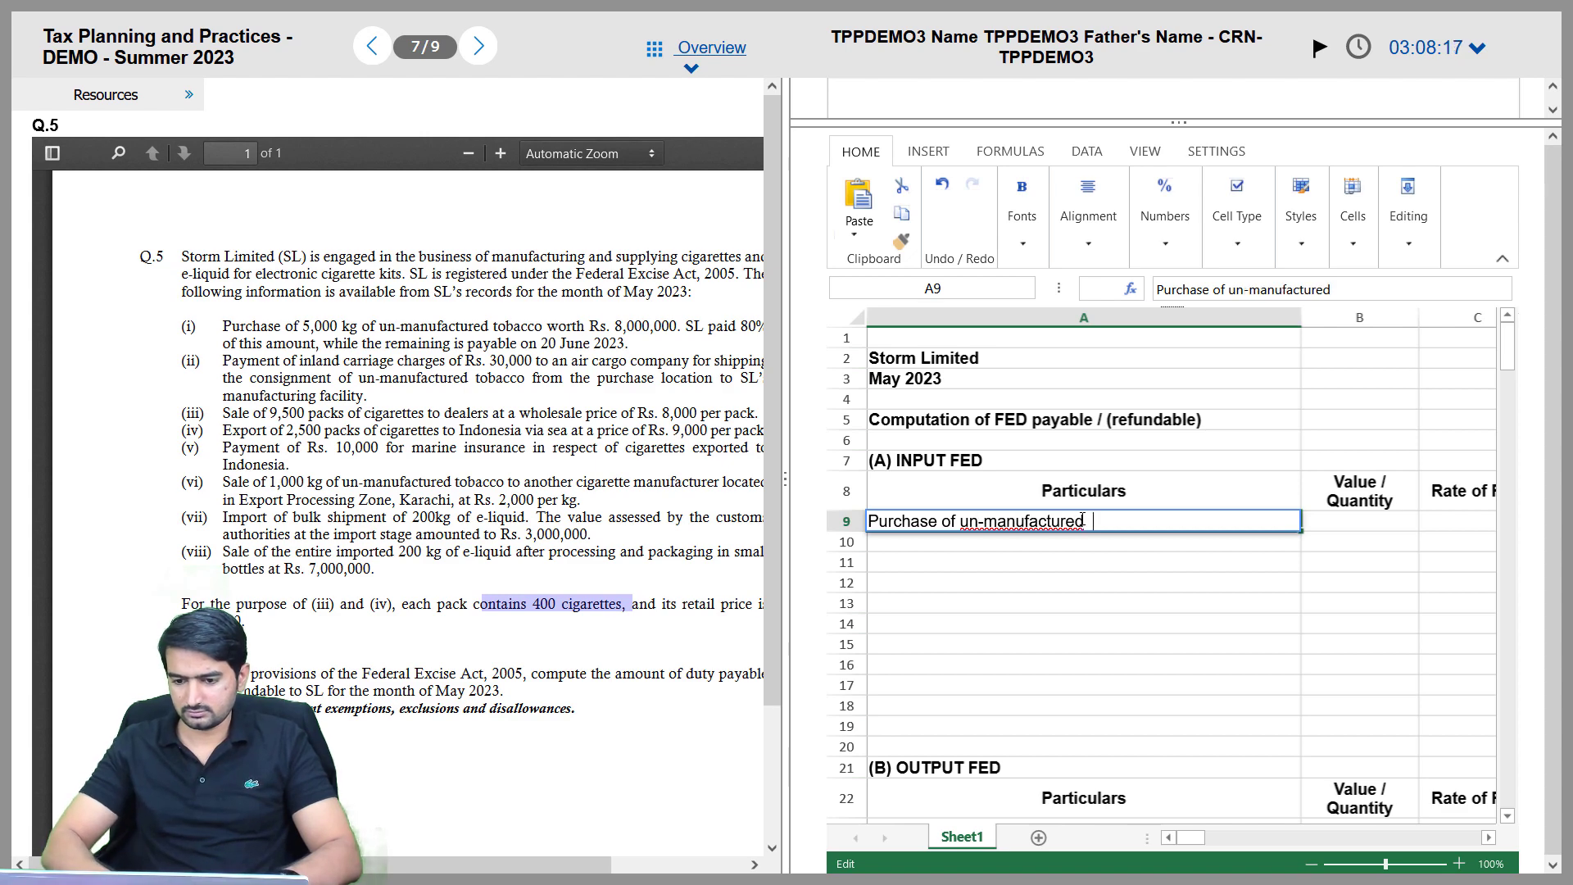
{"action": "type", "text": "toba"}
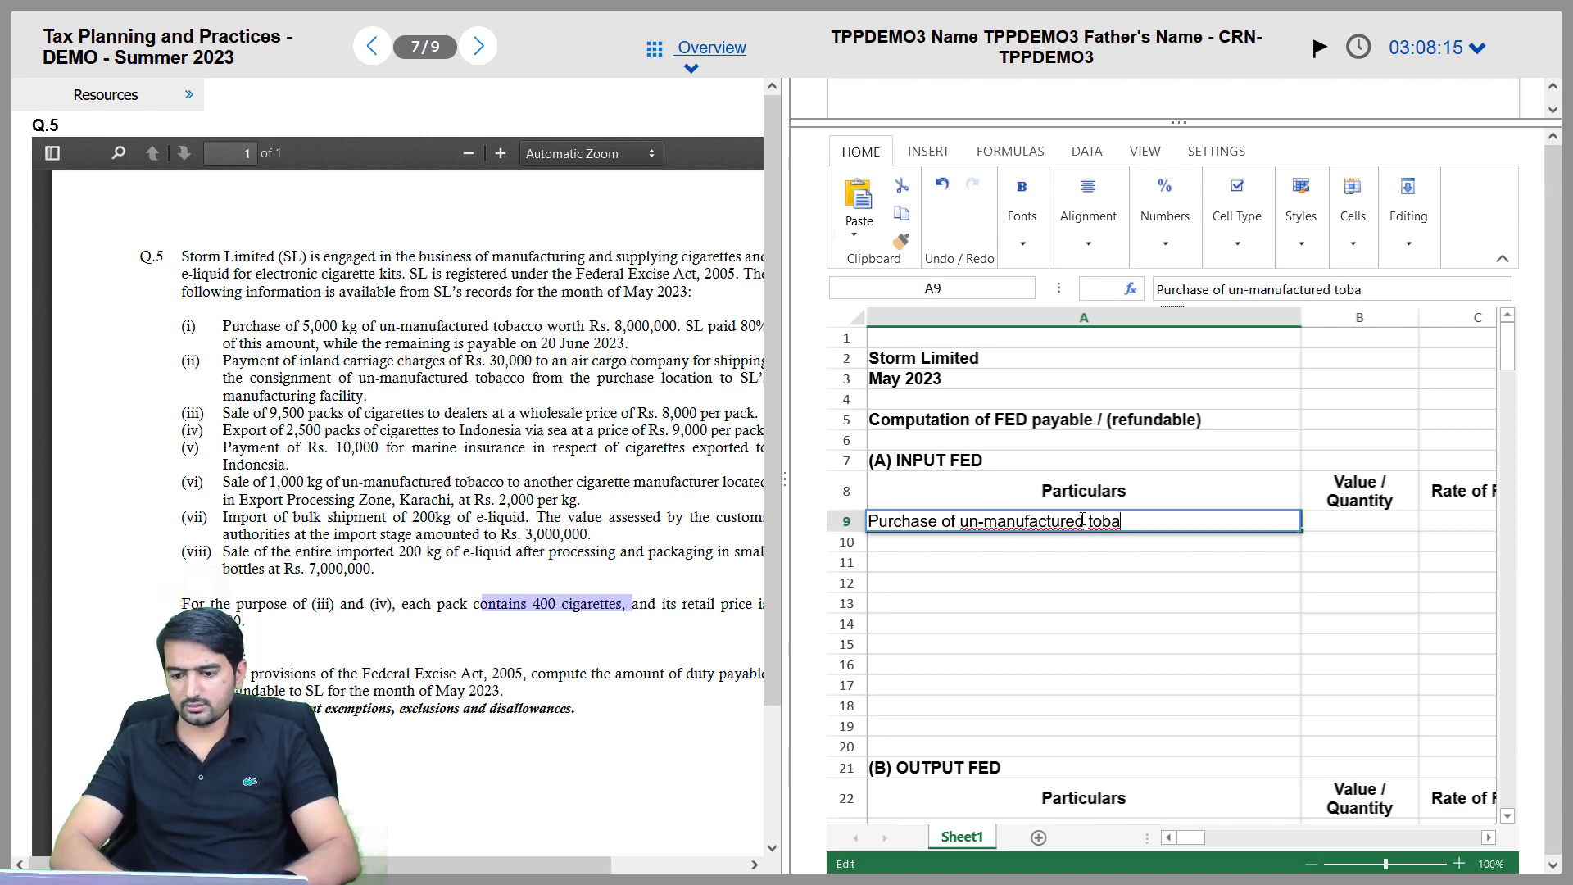
{"action": "type", "text": "cco"}
{"action": "key", "text": "Return"}
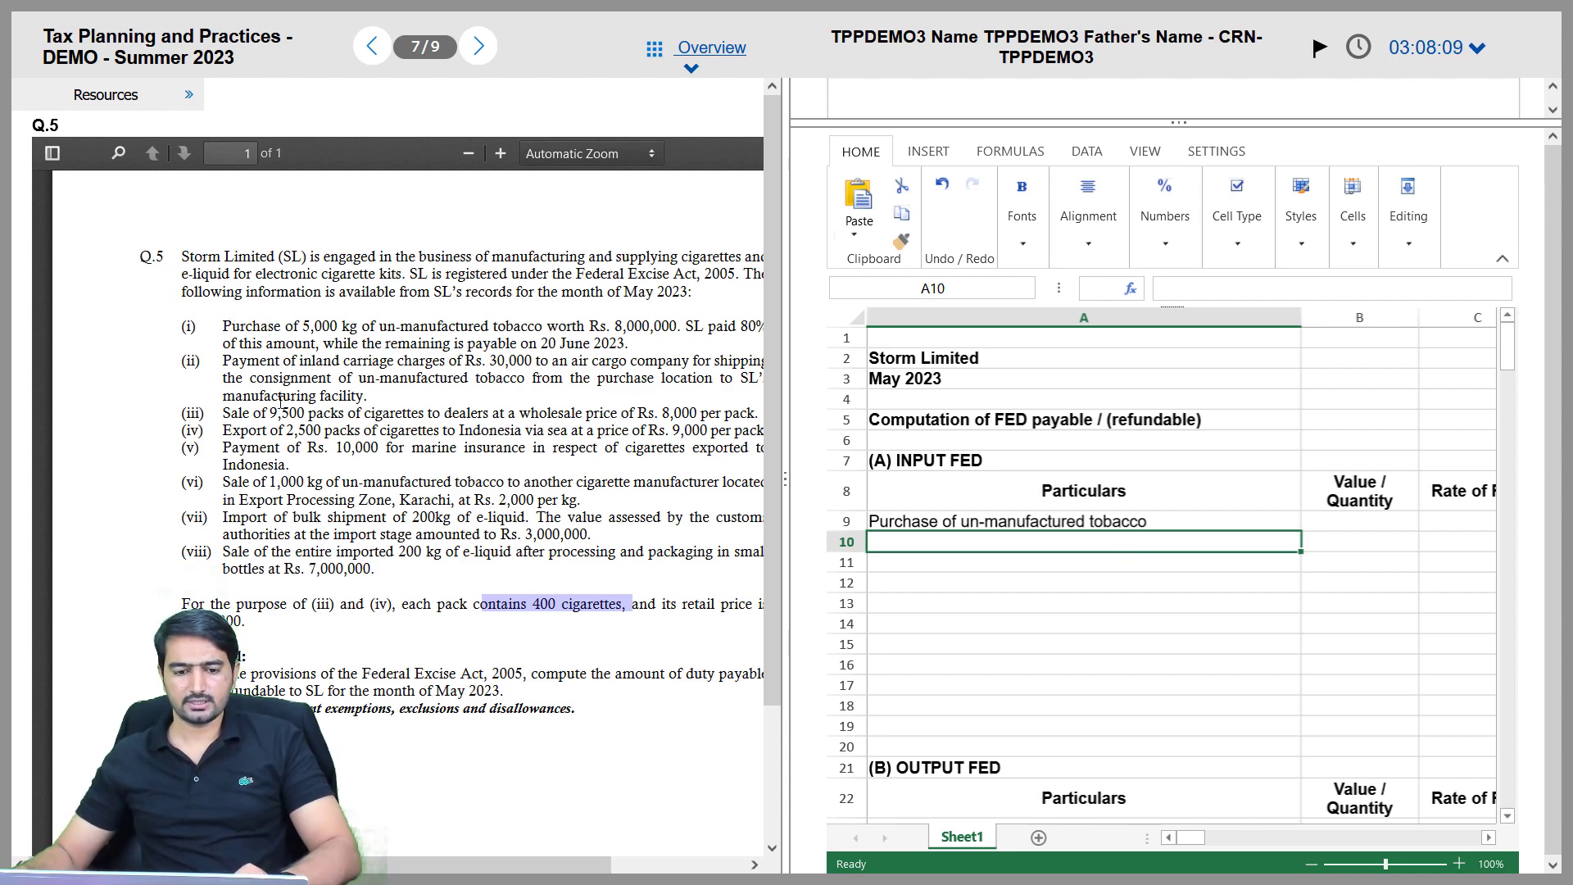
Check the question's tobacco and cigarette sales items, and enter " - 1,000 kg for subsequent sale" as a text sub-item in A10
{"action": "left_click_drag", "start_coordinate": [230, 483], "coordinate": [441, 479]}
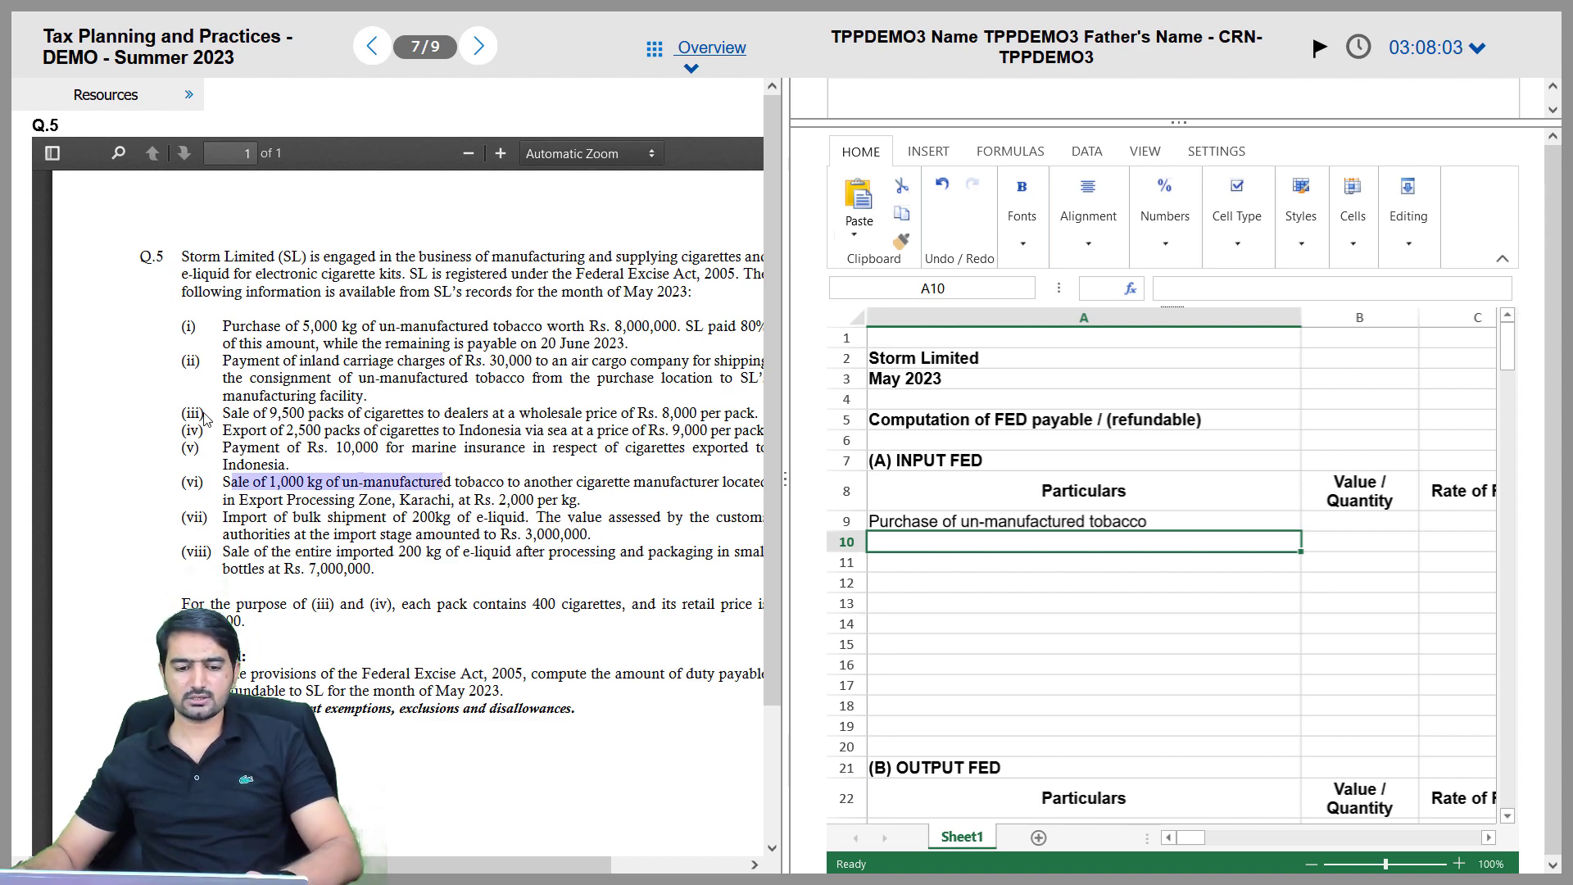
{"action": "left_click_drag", "start_coordinate": [229, 412], "coordinate": [340, 434]}
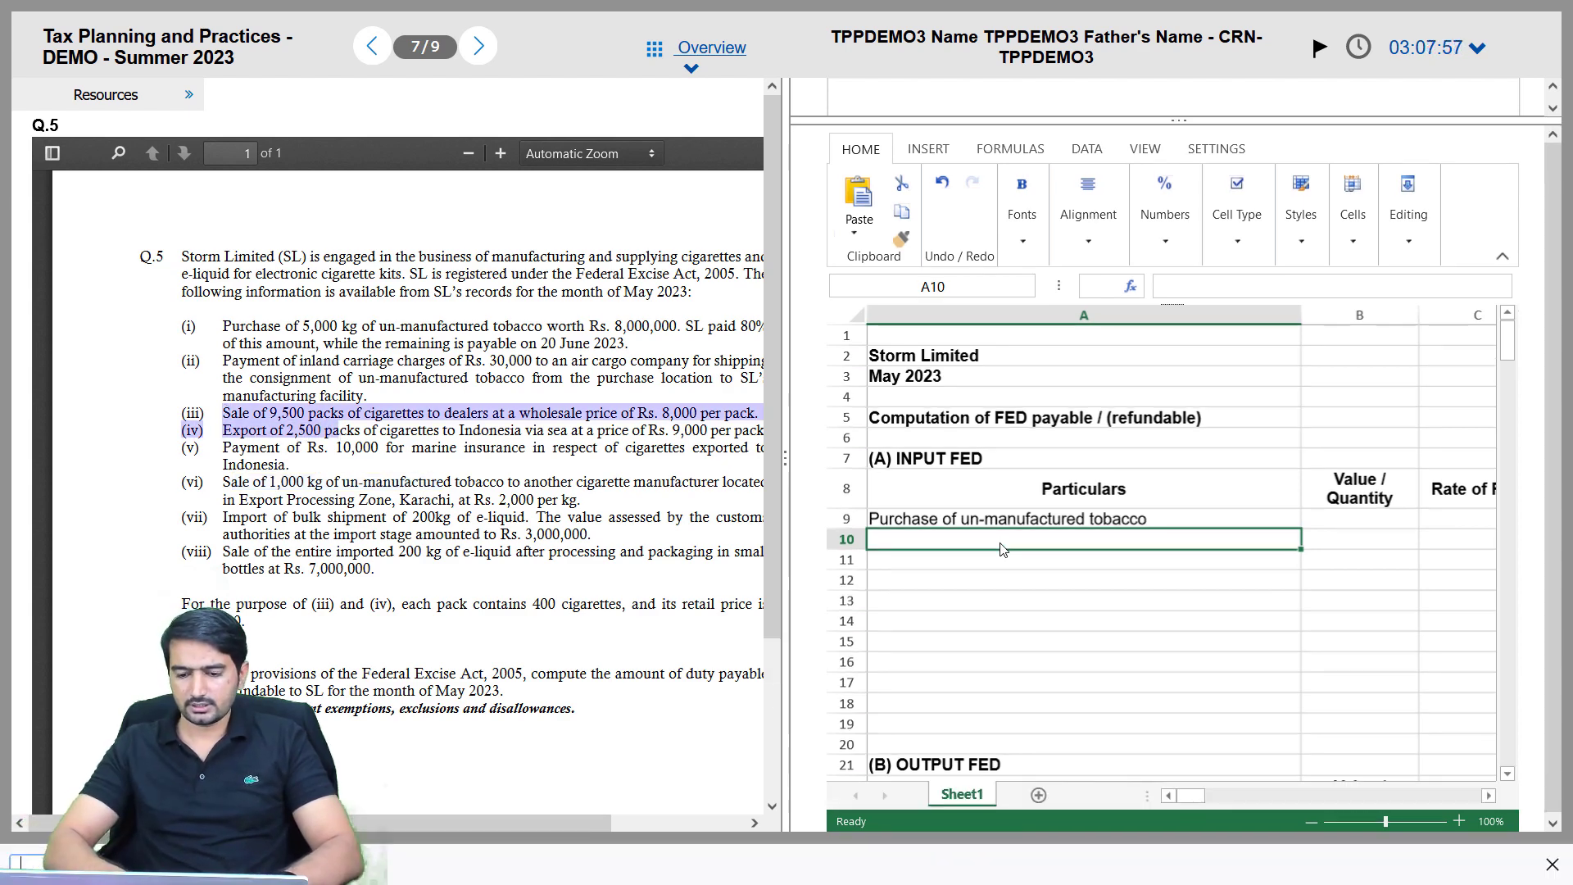
{"action": "double_click", "coordinate": [1004, 549]}
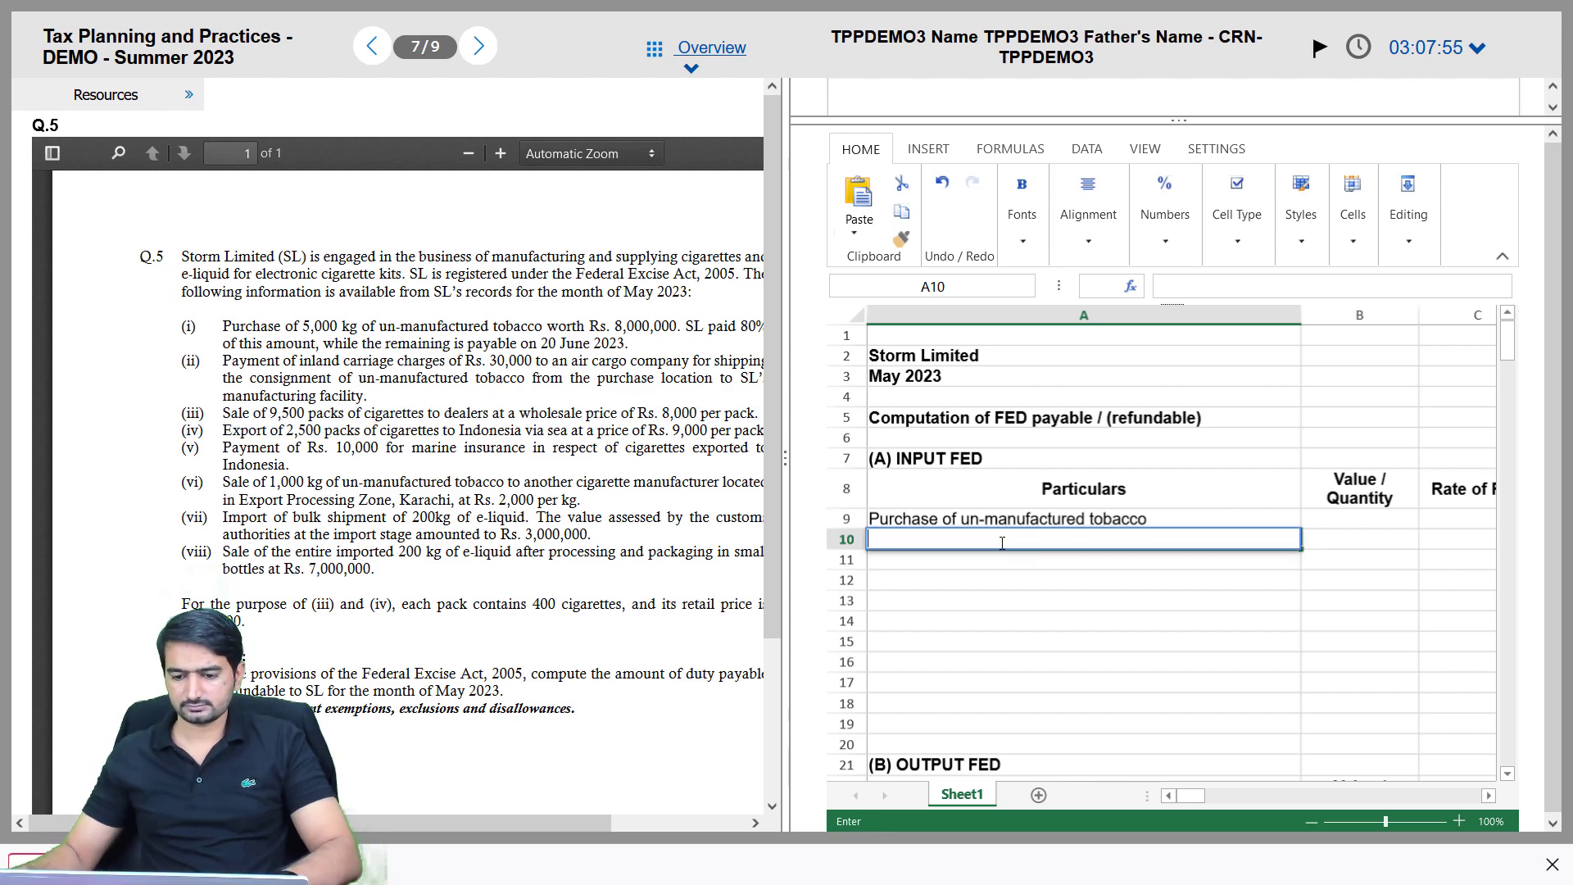
{"action": "type", "text": "; 0"}
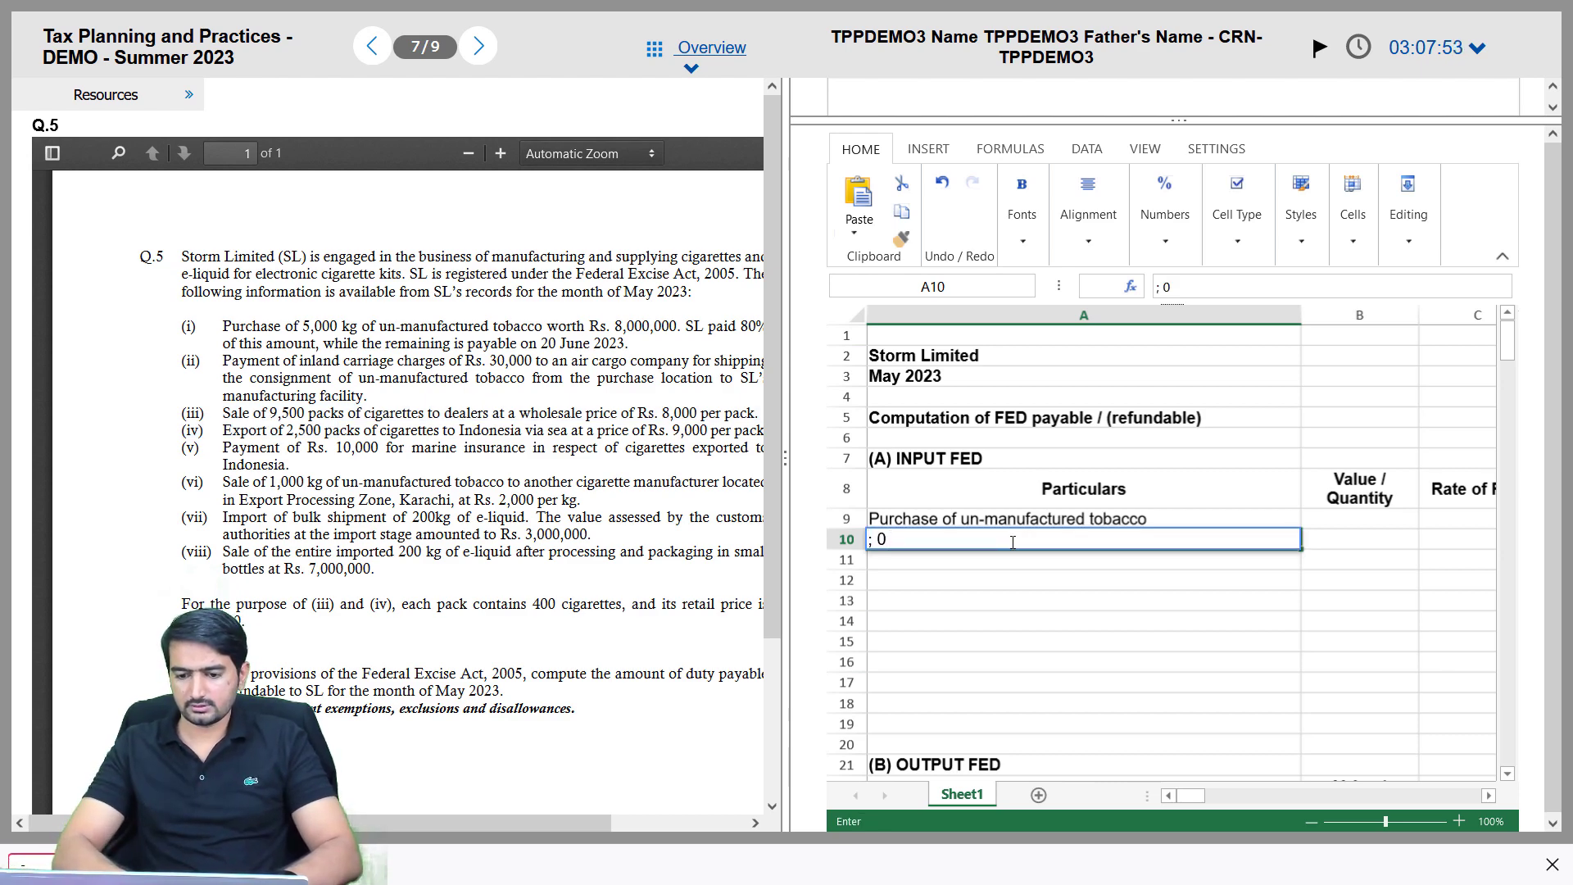
{"action": "key", "text": "BackSpace"}
{"action": "key", "text": "BackSpace"}
{"action": "key", "text": "BackSpace"}
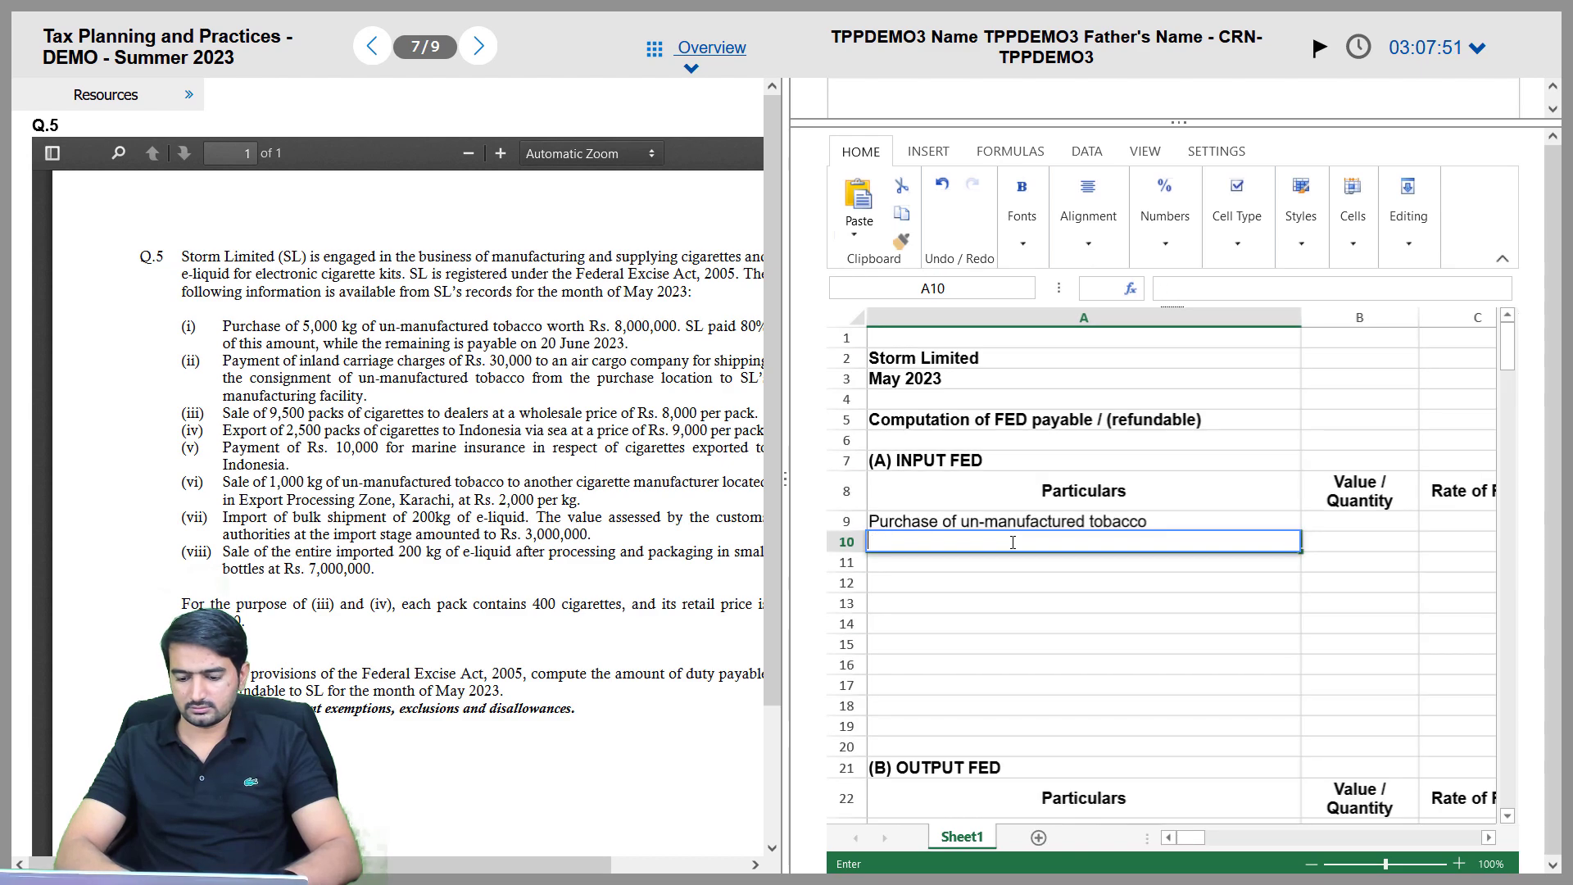
{"action": "type", "text": "' - 1"}
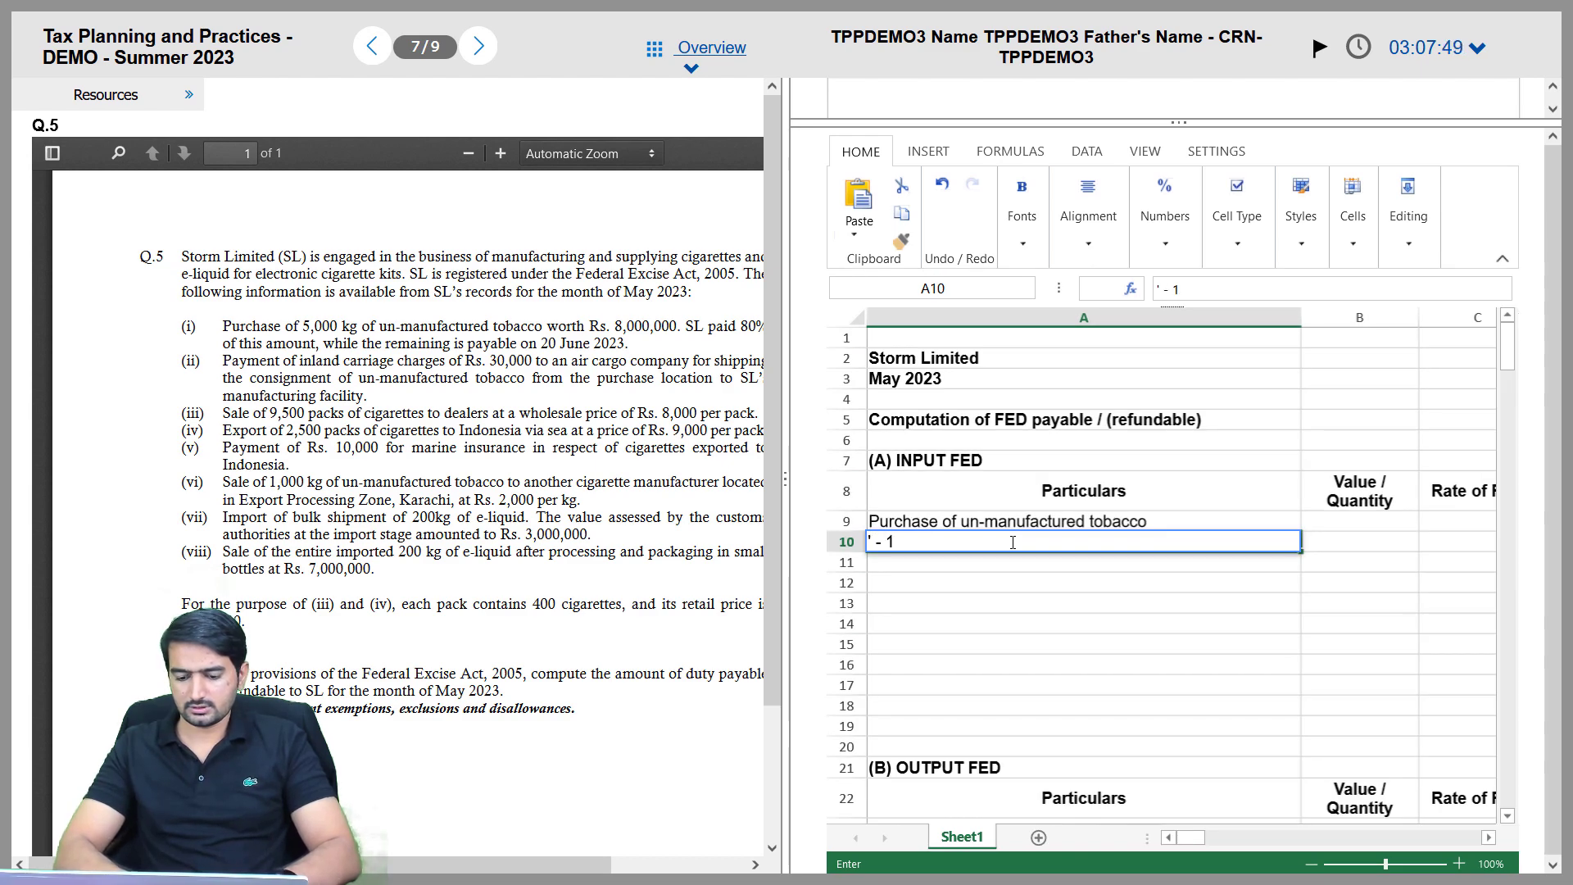
{"action": "type", "text": ",000 ko"}
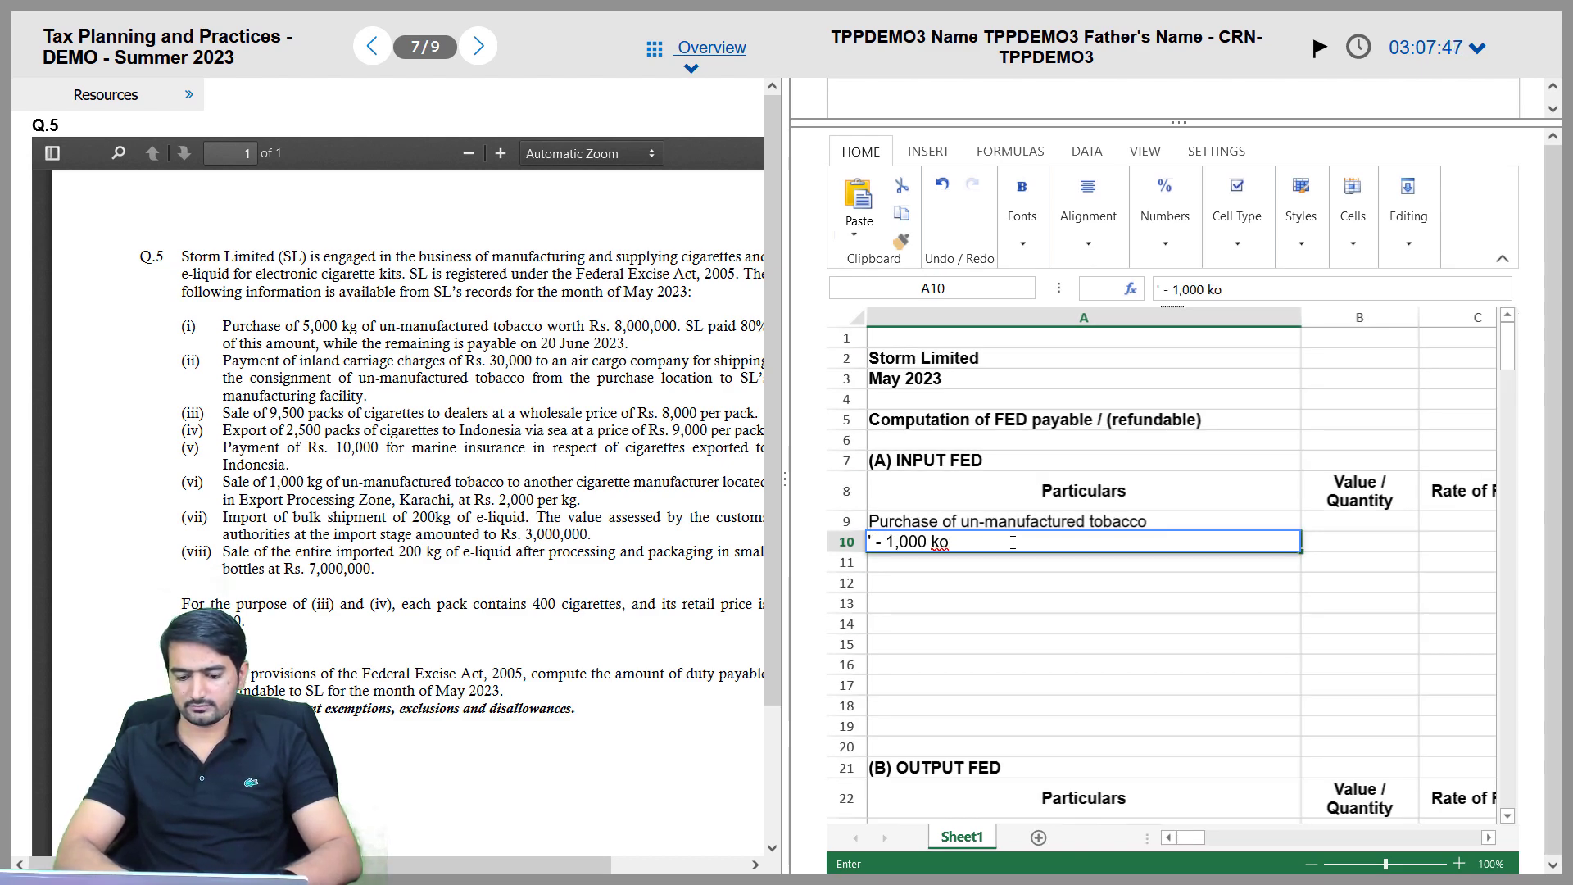
{"action": "key", "text": "BackSpace"}
{"action": "key", "text": "BackSpace"}
{"action": "type", "text": "g for subse"}
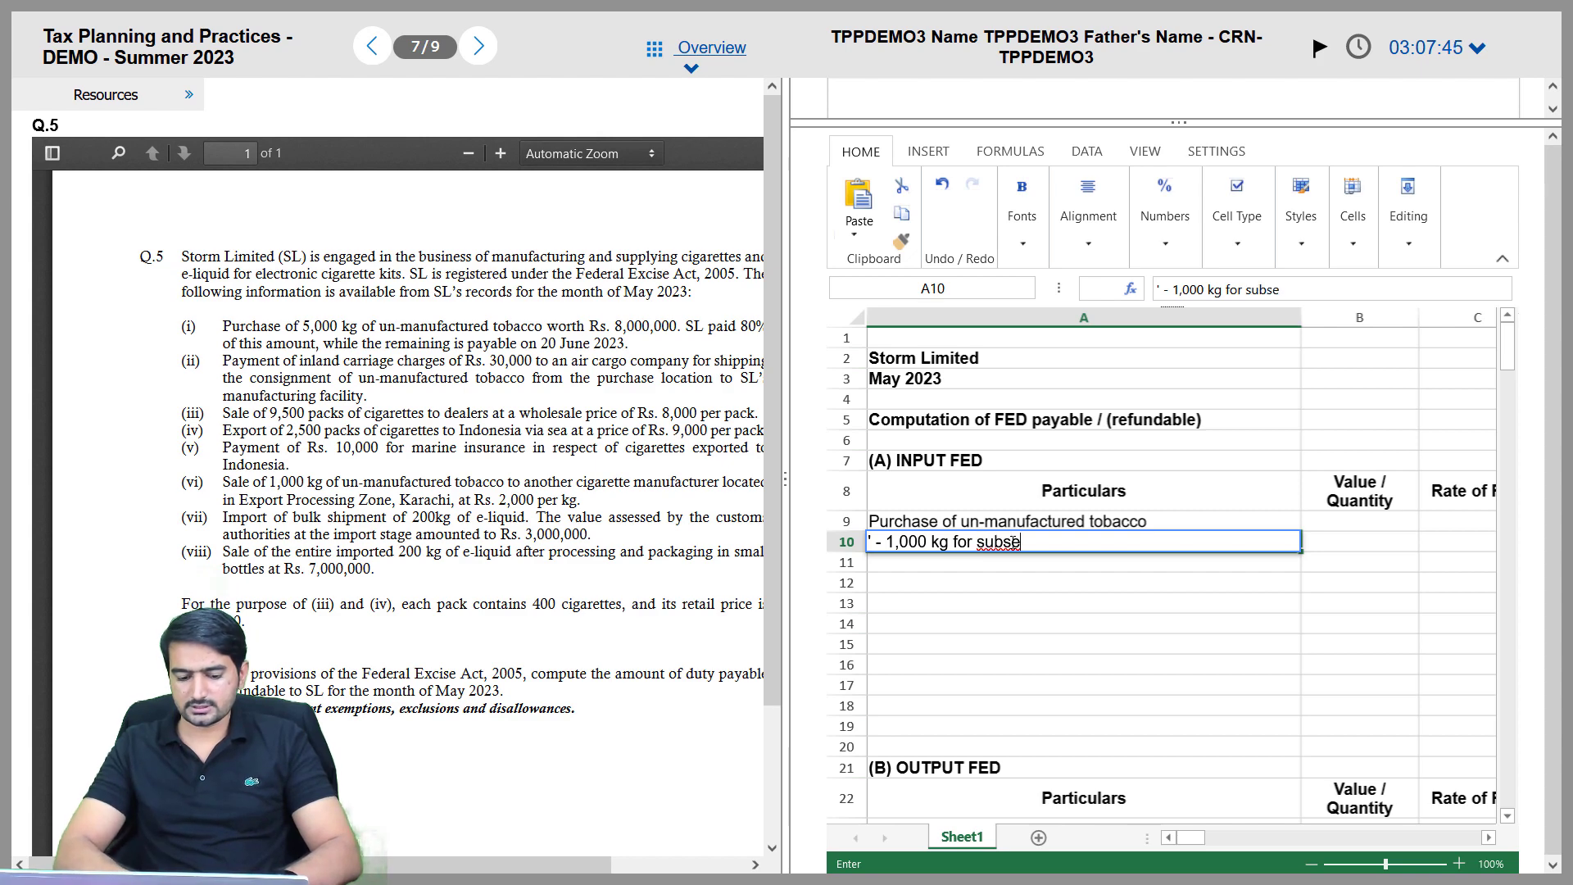
{"action": "type", "text": "quent sale"}
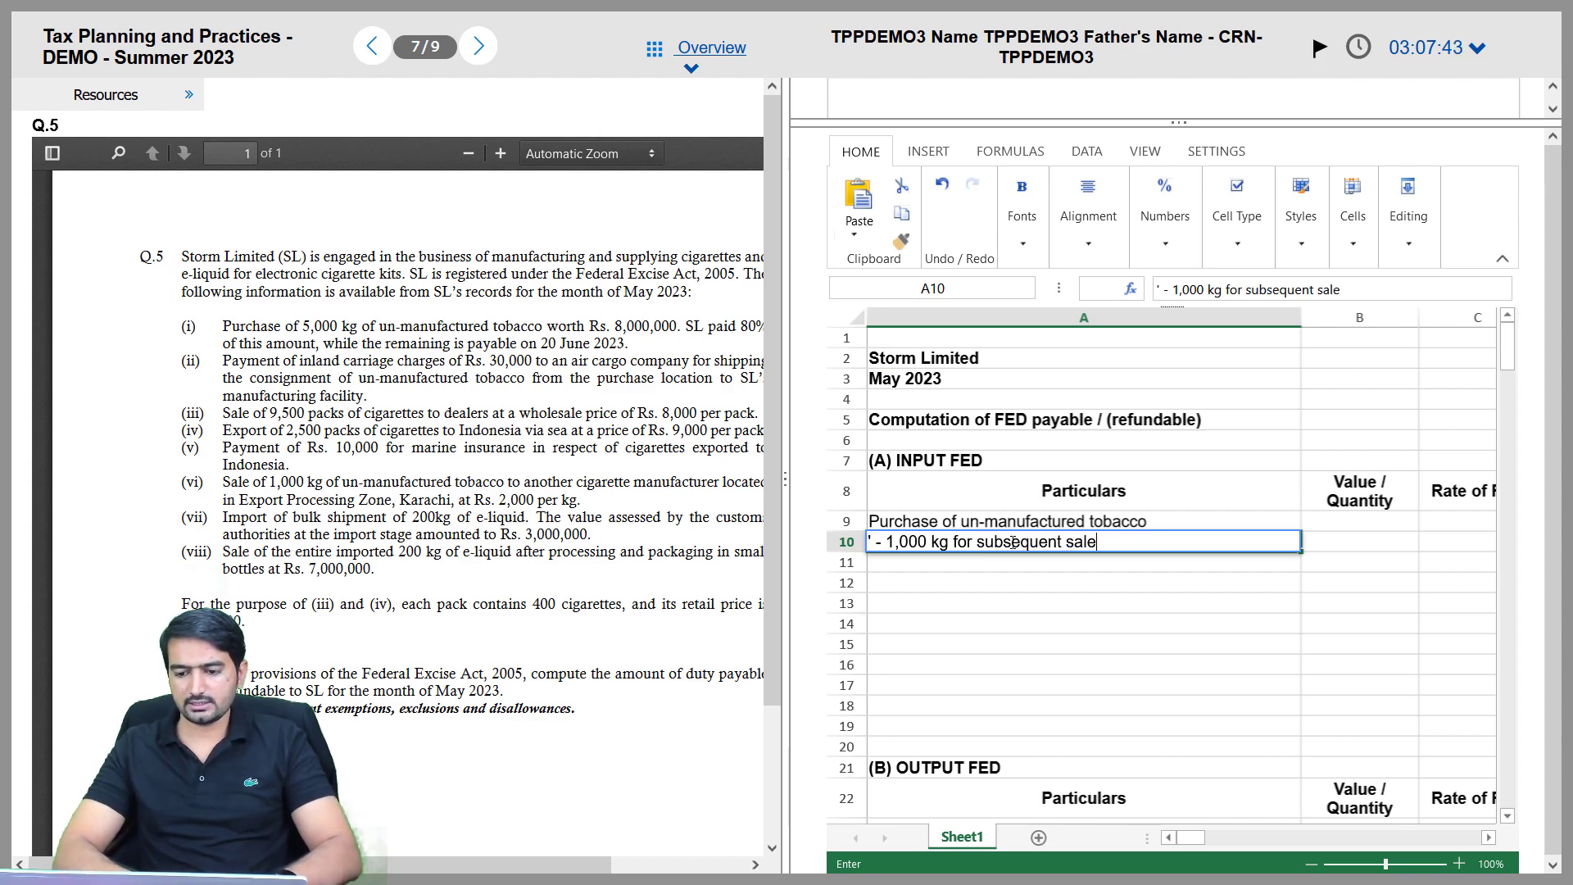
{"action": "key", "text": "Return"}
Enter " - 4,000 kg for manufacturing of cigrattes" as a text sub-item in A11
{"action": "type", "text": "'"}
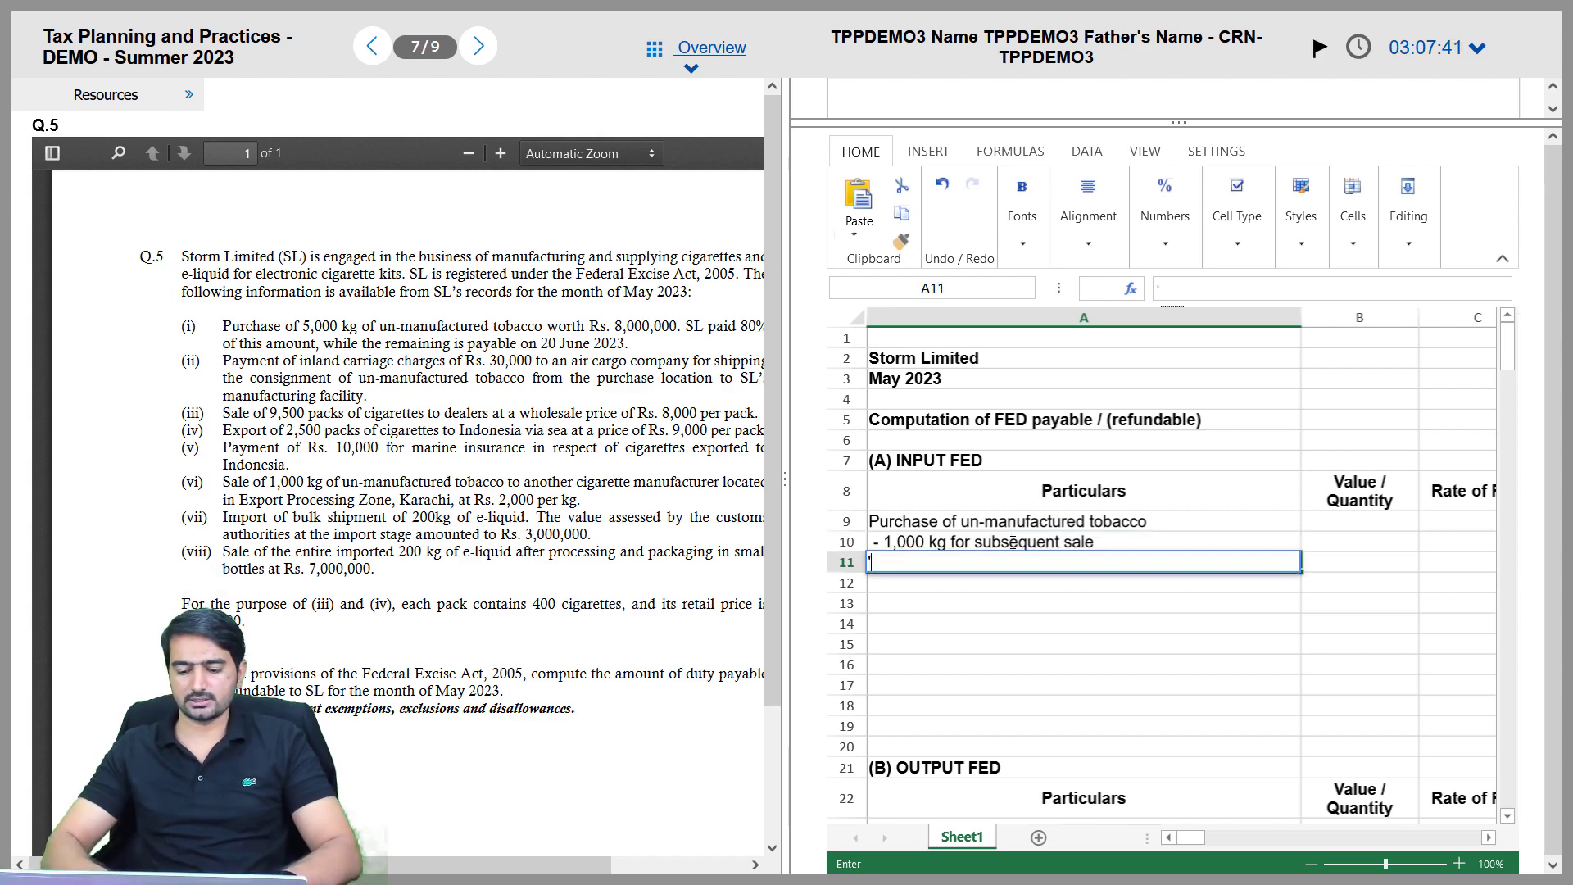
{"action": "type", "text": " - 4,"}
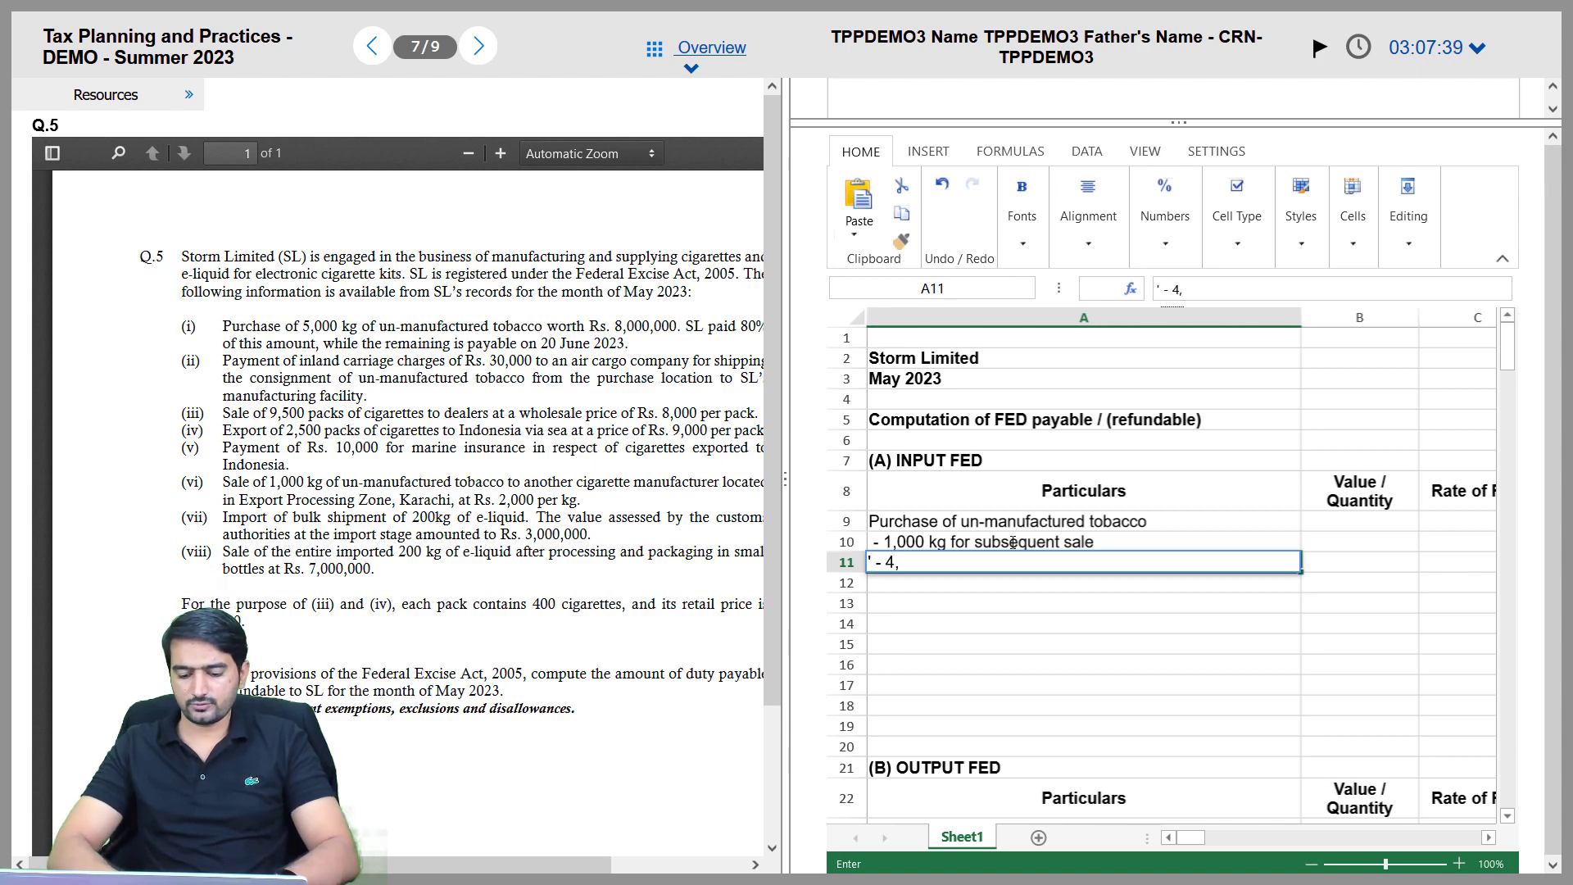
{"action": "type", "text": "000 kg "}
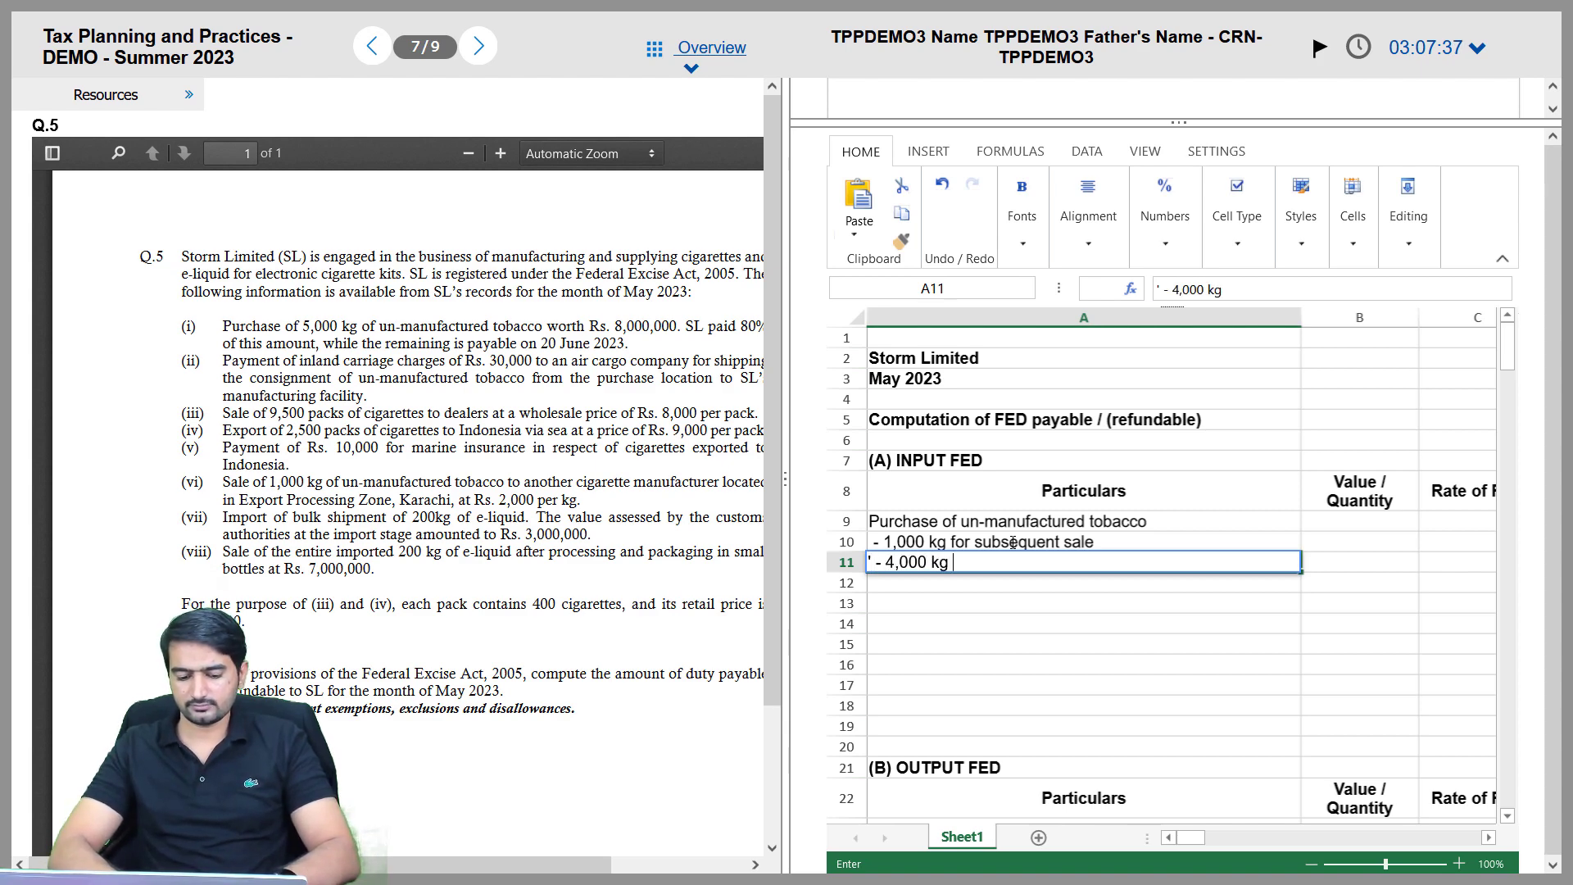
{"action": "type", "text": "for manufac"}
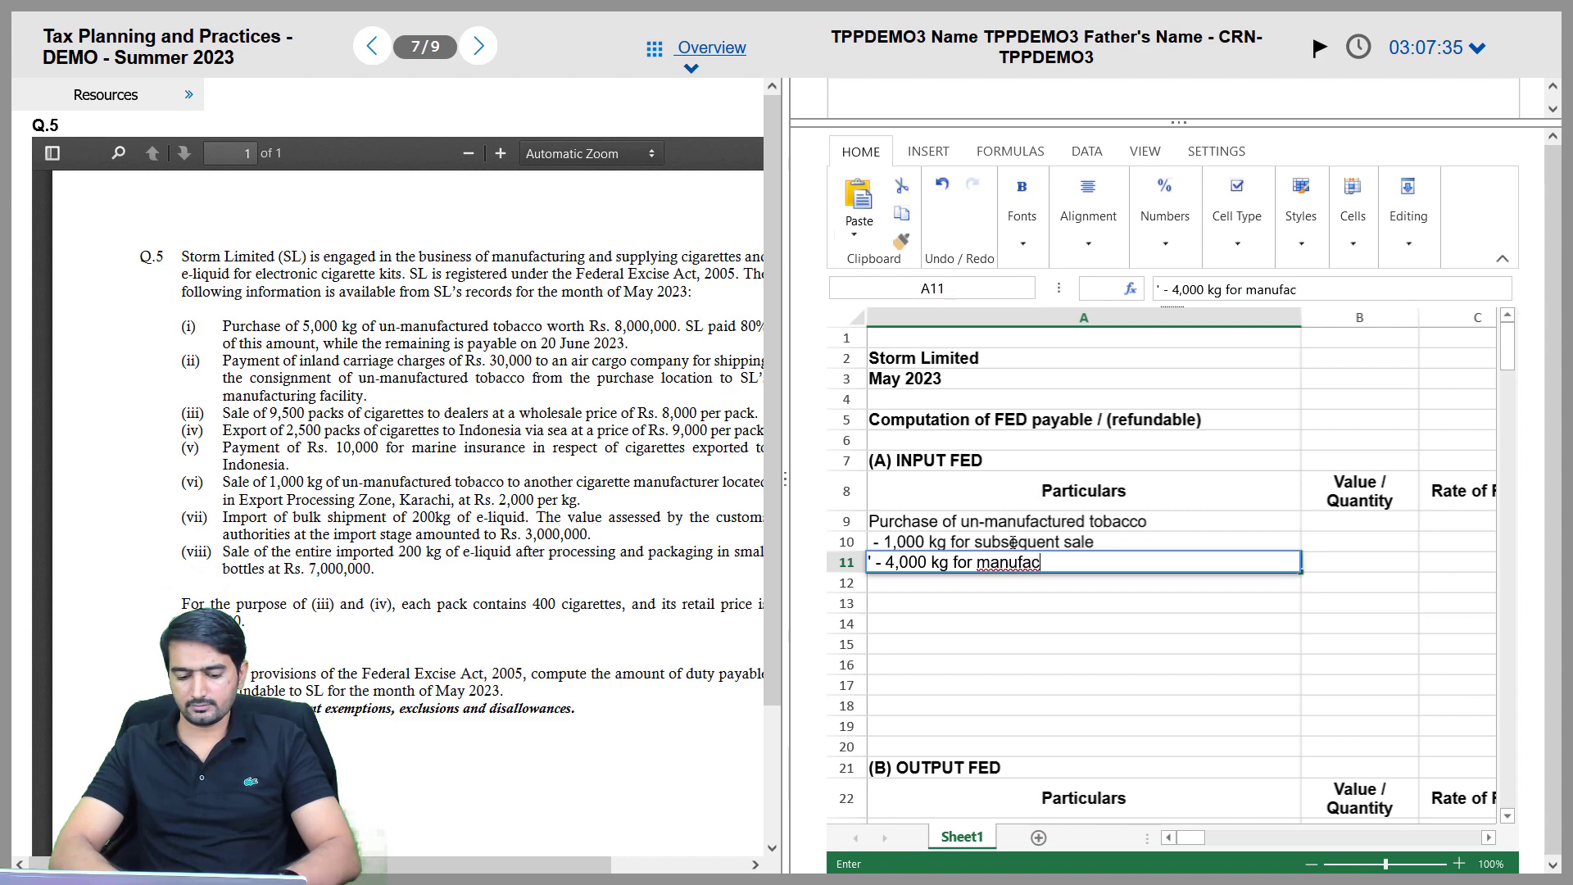
{"action": "type", "text": "turing of cig"}
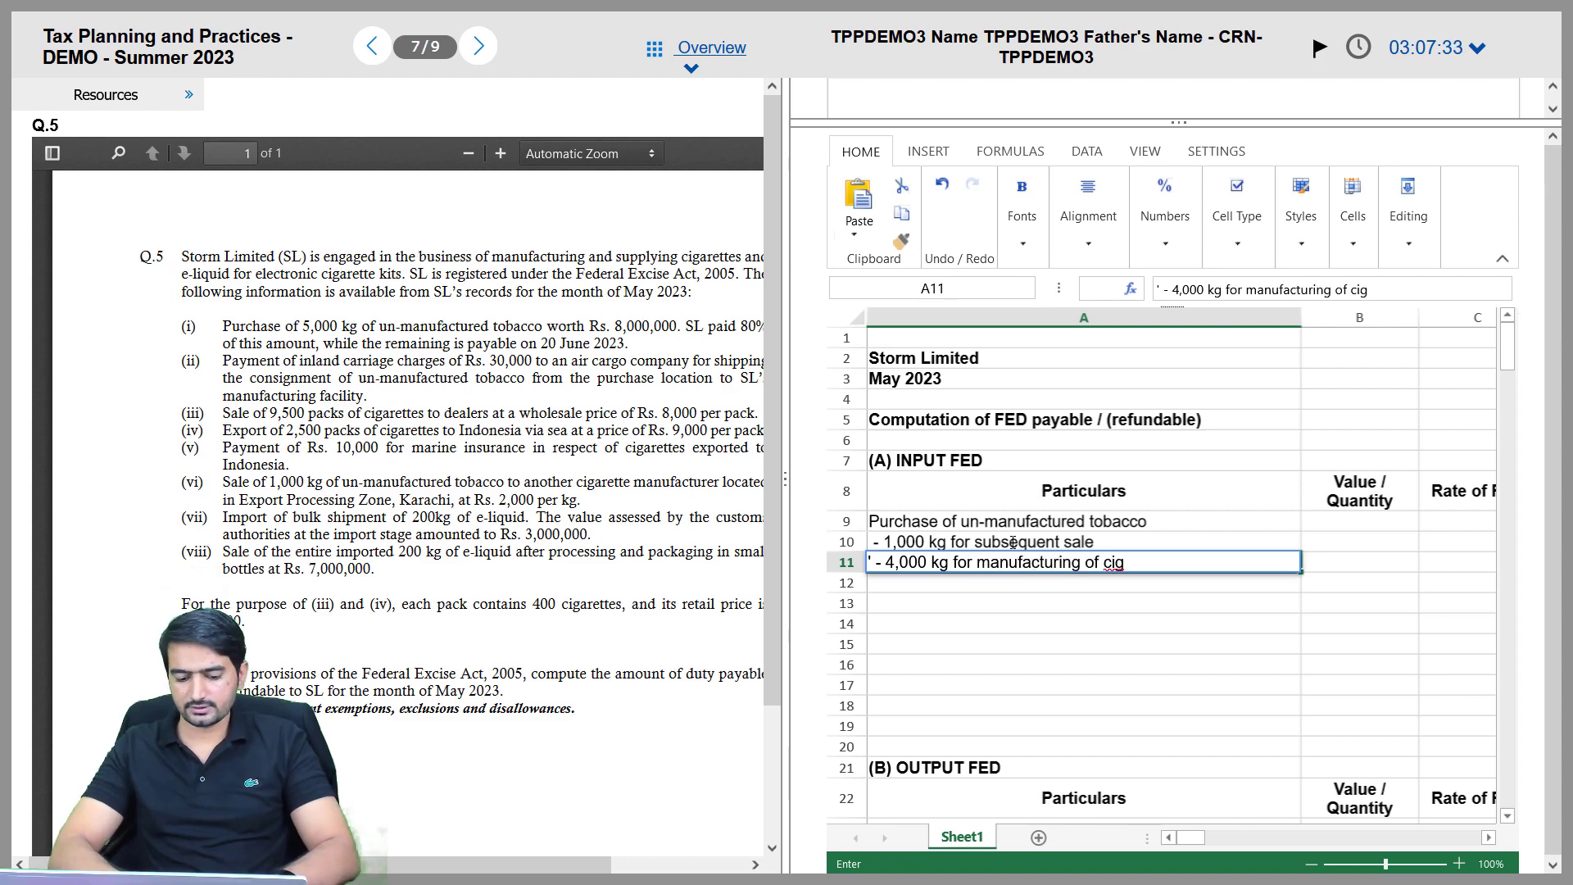
{"action": "type", "text": "rattes"}
{"action": "key", "text": "Return"}
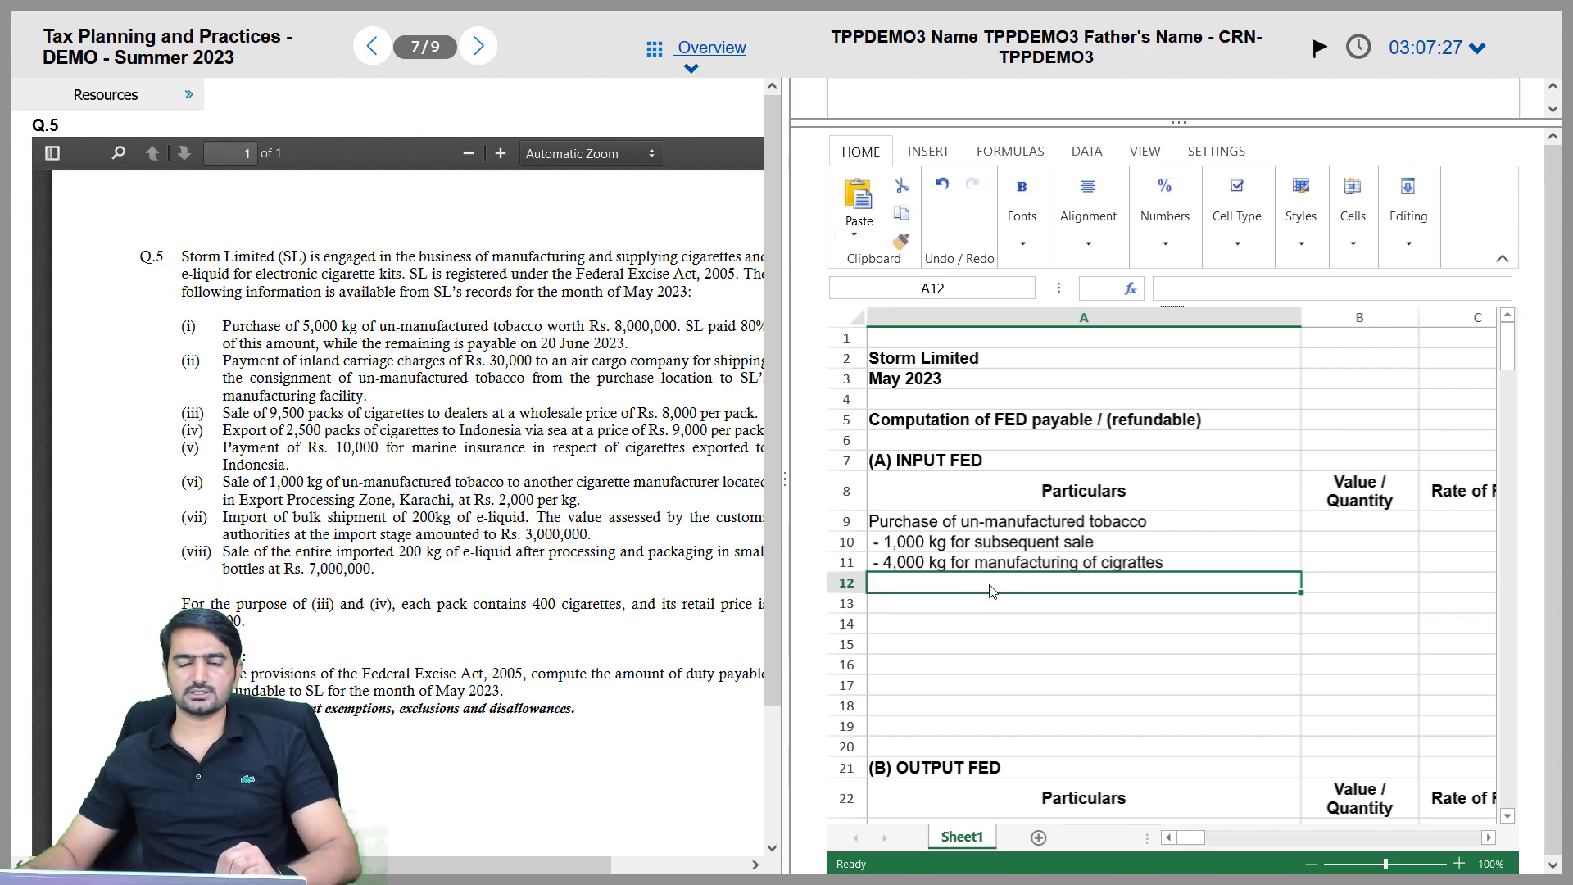
{"action": "scroll", "coordinate": [991, 590], "scroll_direction": "down", "scroll_amount": 2}
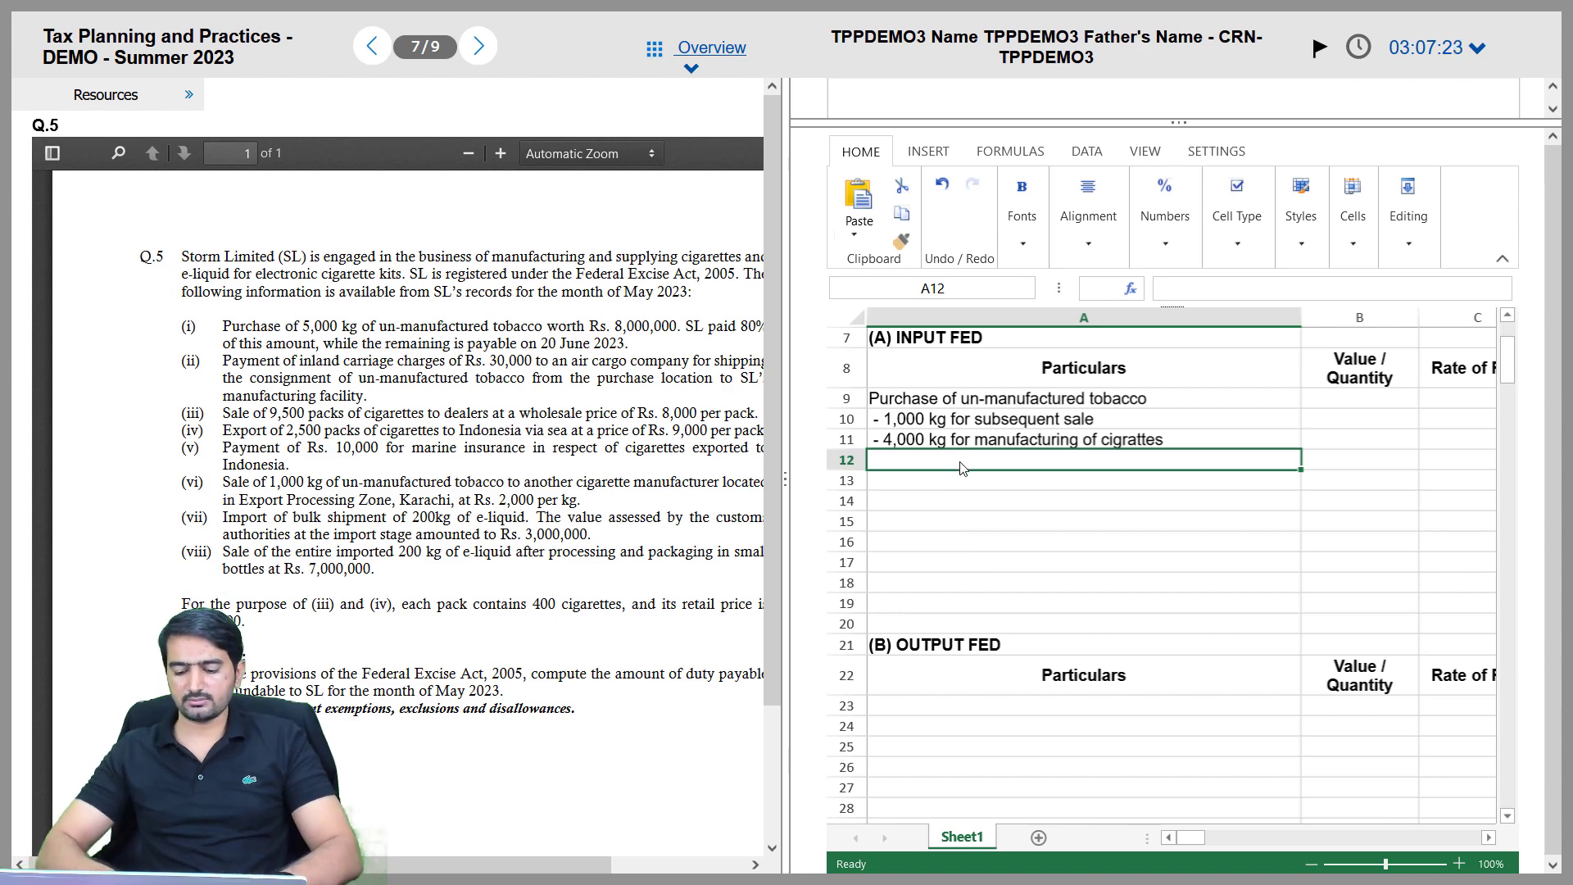
Enter " - 9,500 packs of cigarettes (Local Sales)" as a text sub-item in A12
{"action": "type", "text": "' - 9"}
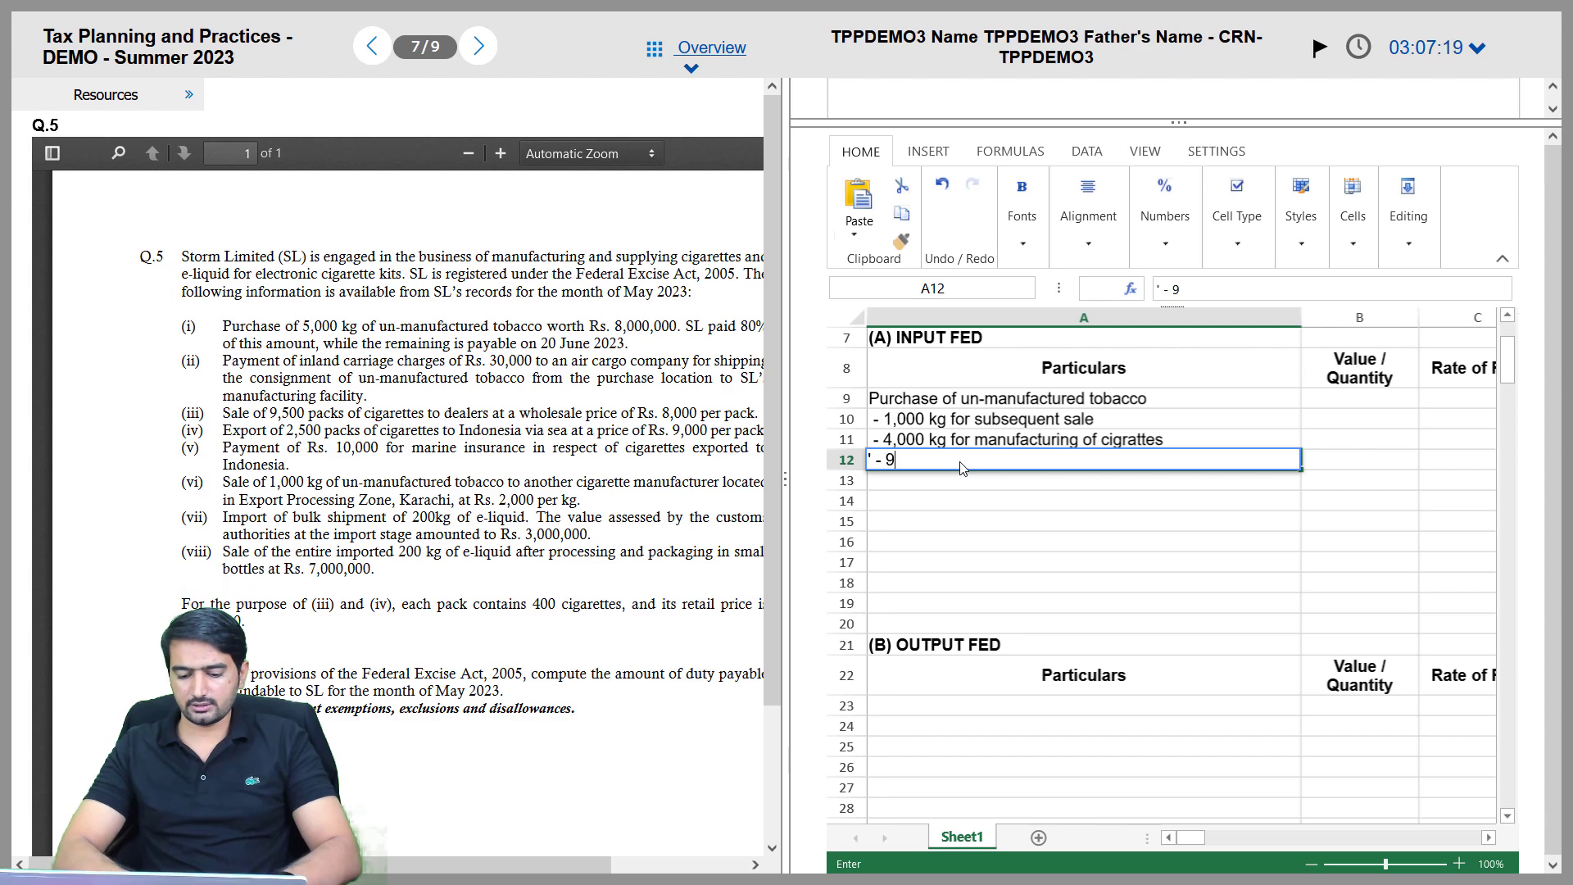
{"action": "type", "text": "50,"}
{"action": "key", "text": "BackSpace"}
{"action": "key", "text": "BackSpace"}
{"action": "key", "text": "BackSpace"}
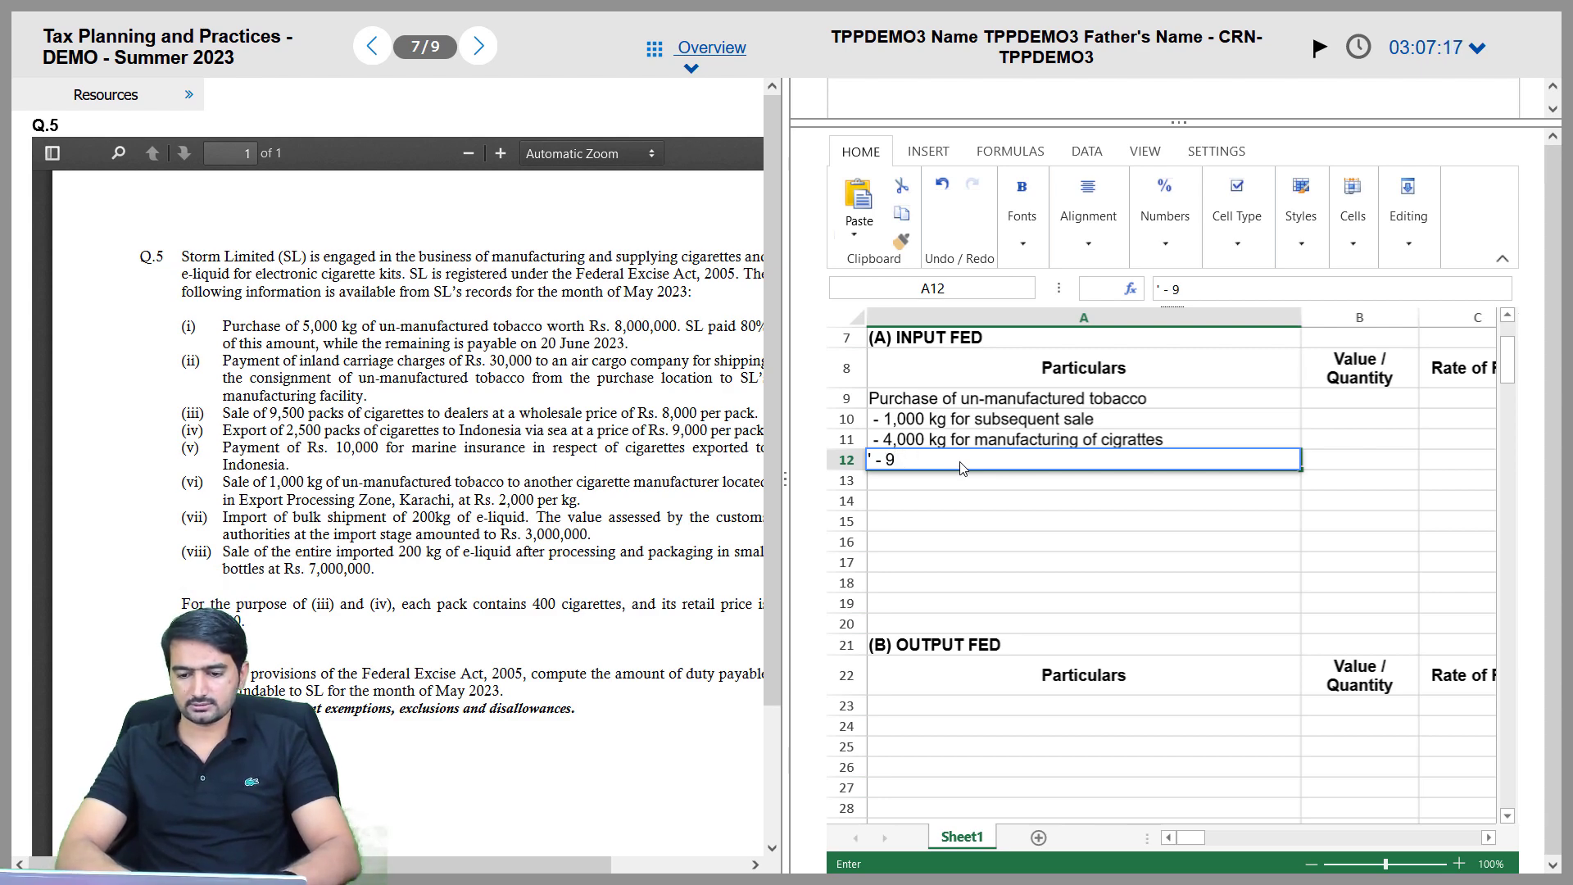
{"action": "type", "text": ",500"}
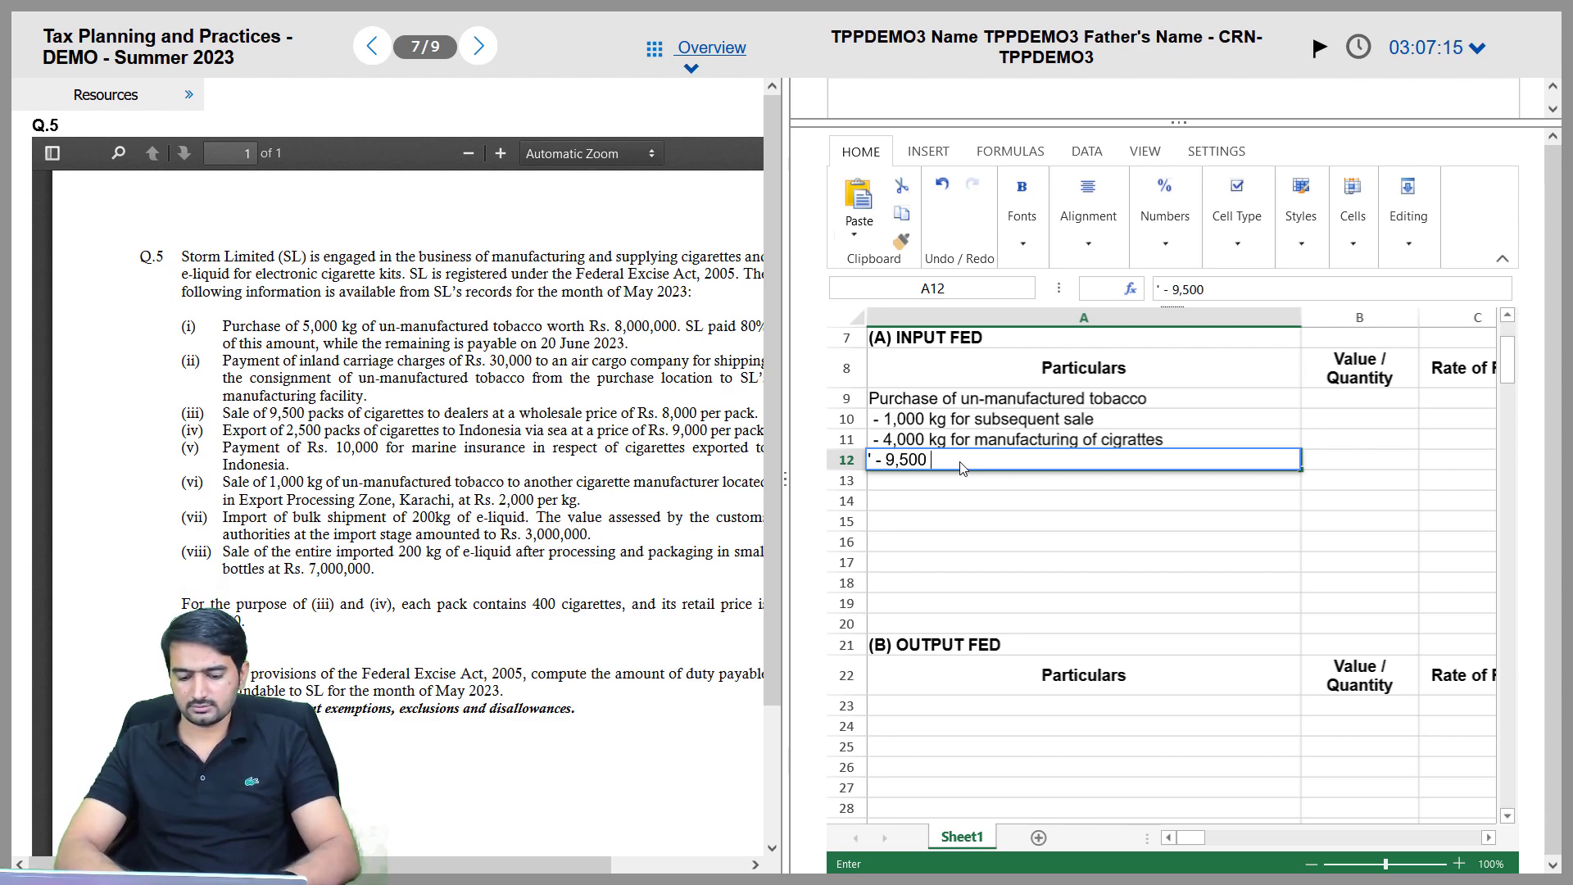
{"action": "type", "text": " packs of "}
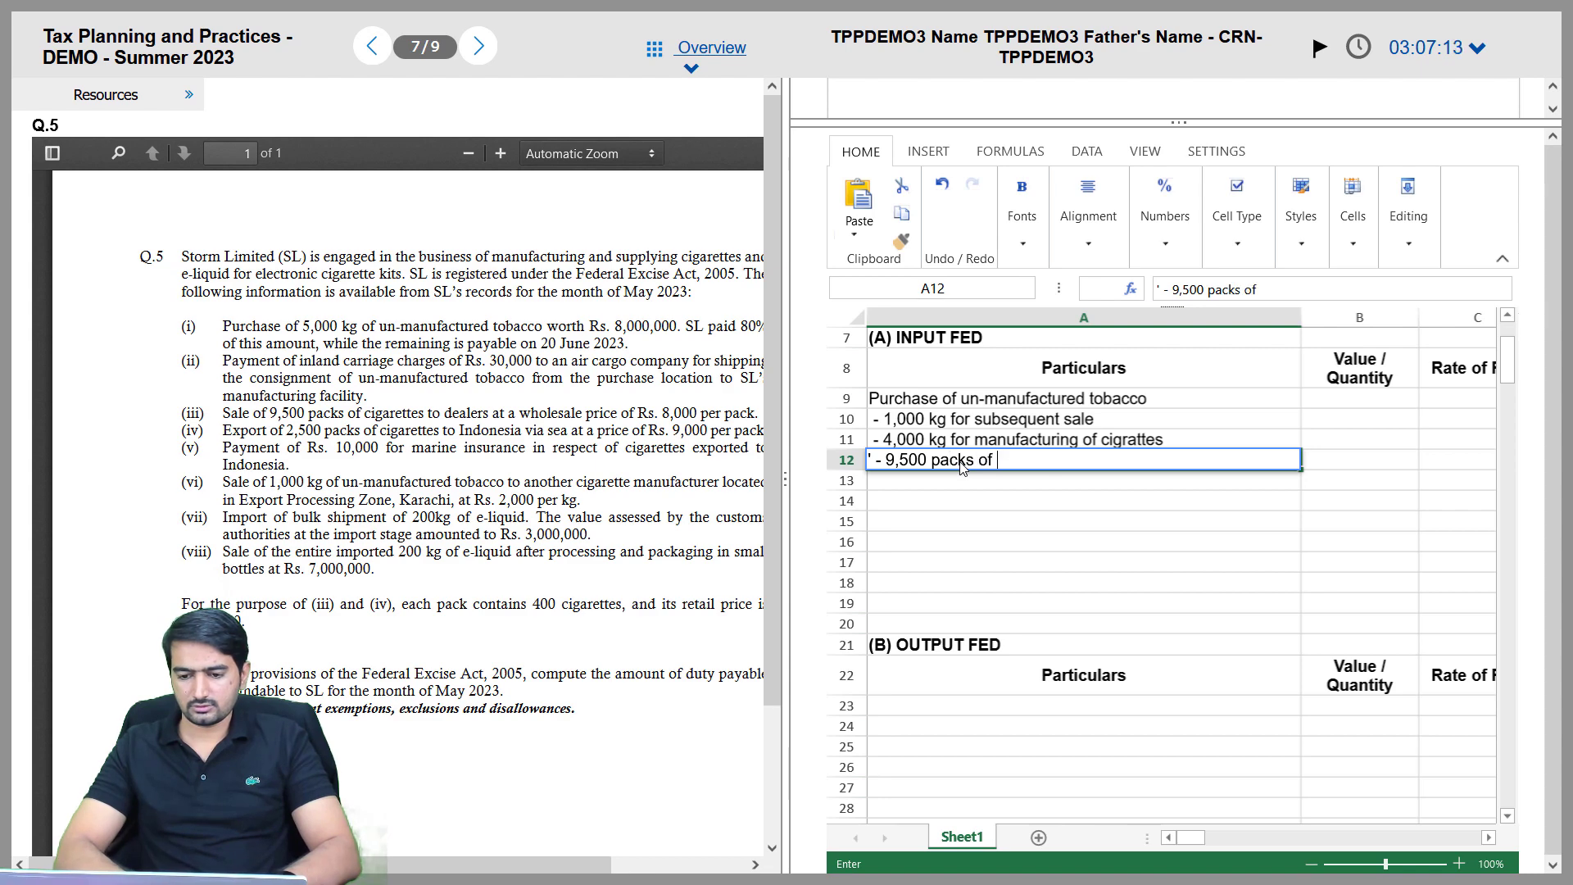
{"action": "type", "text": "cio"}
{"action": "key", "text": "BackSpace"}
{"action": "key", "text": "BackSpace"}
{"action": "key", "text": "BackSpace"}
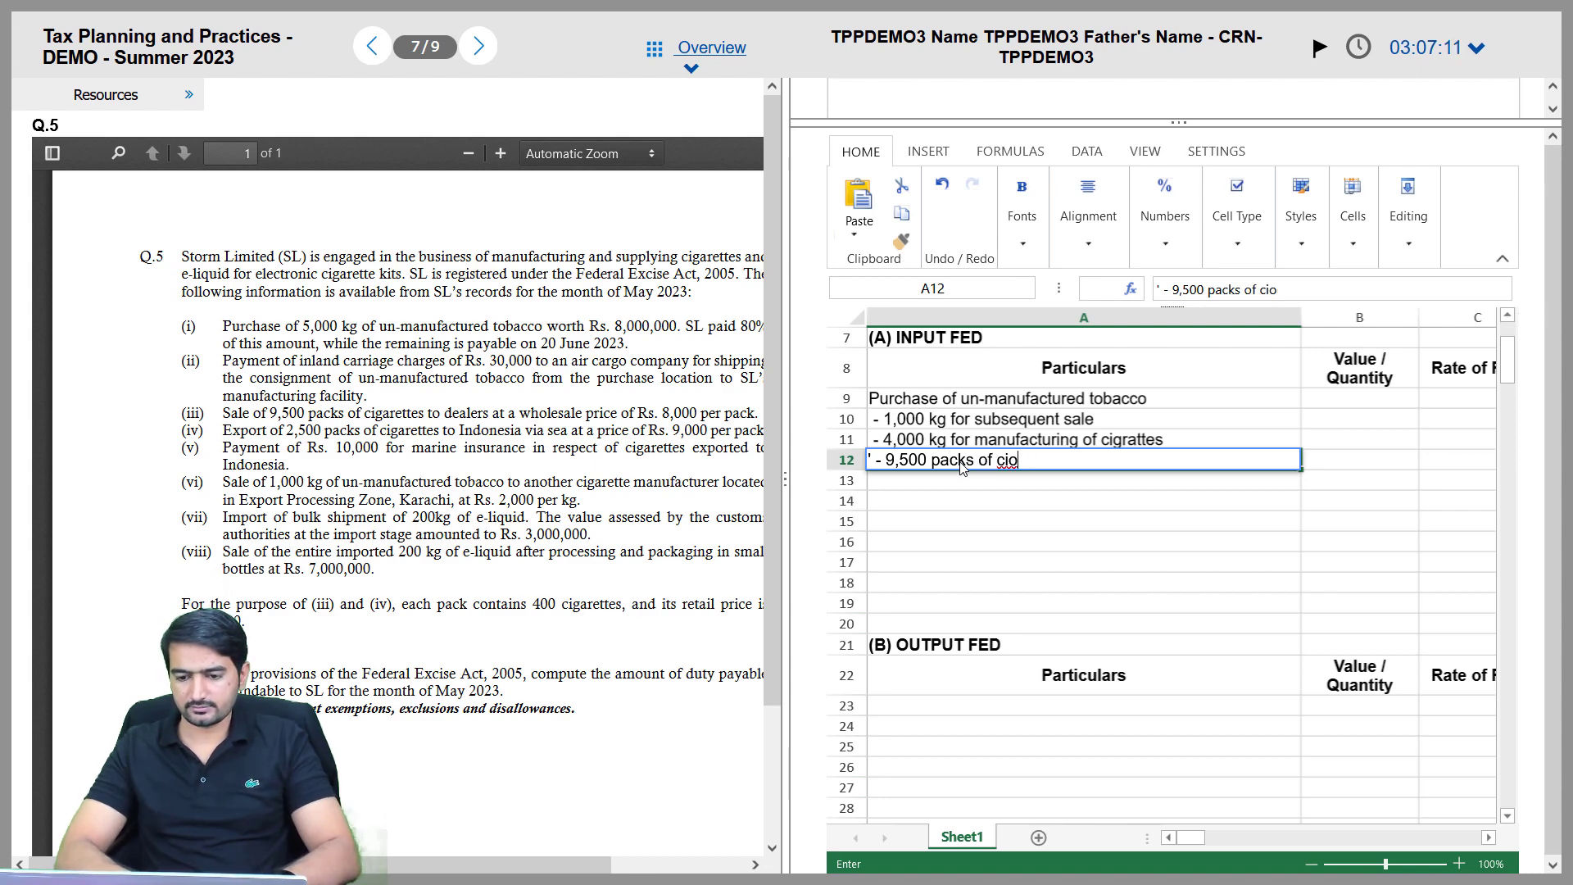
{"action": "type", "text": "gratte"}
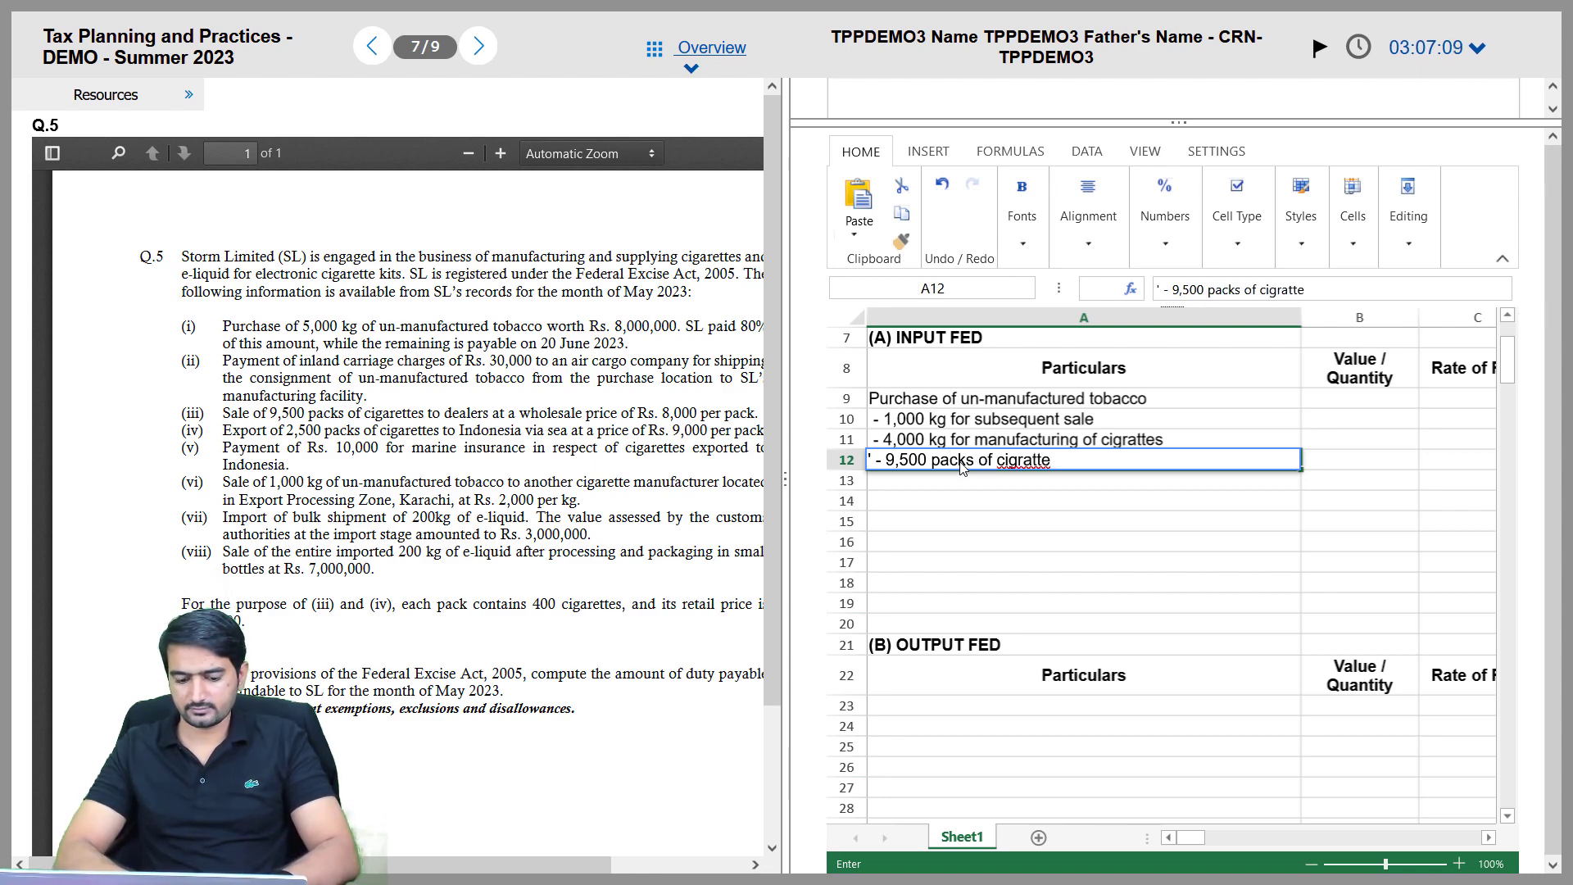
{"action": "key", "text": "BackSpace"}
{"action": "key", "text": "BackSpace"}
{"action": "key", "text": "BackSpace"}
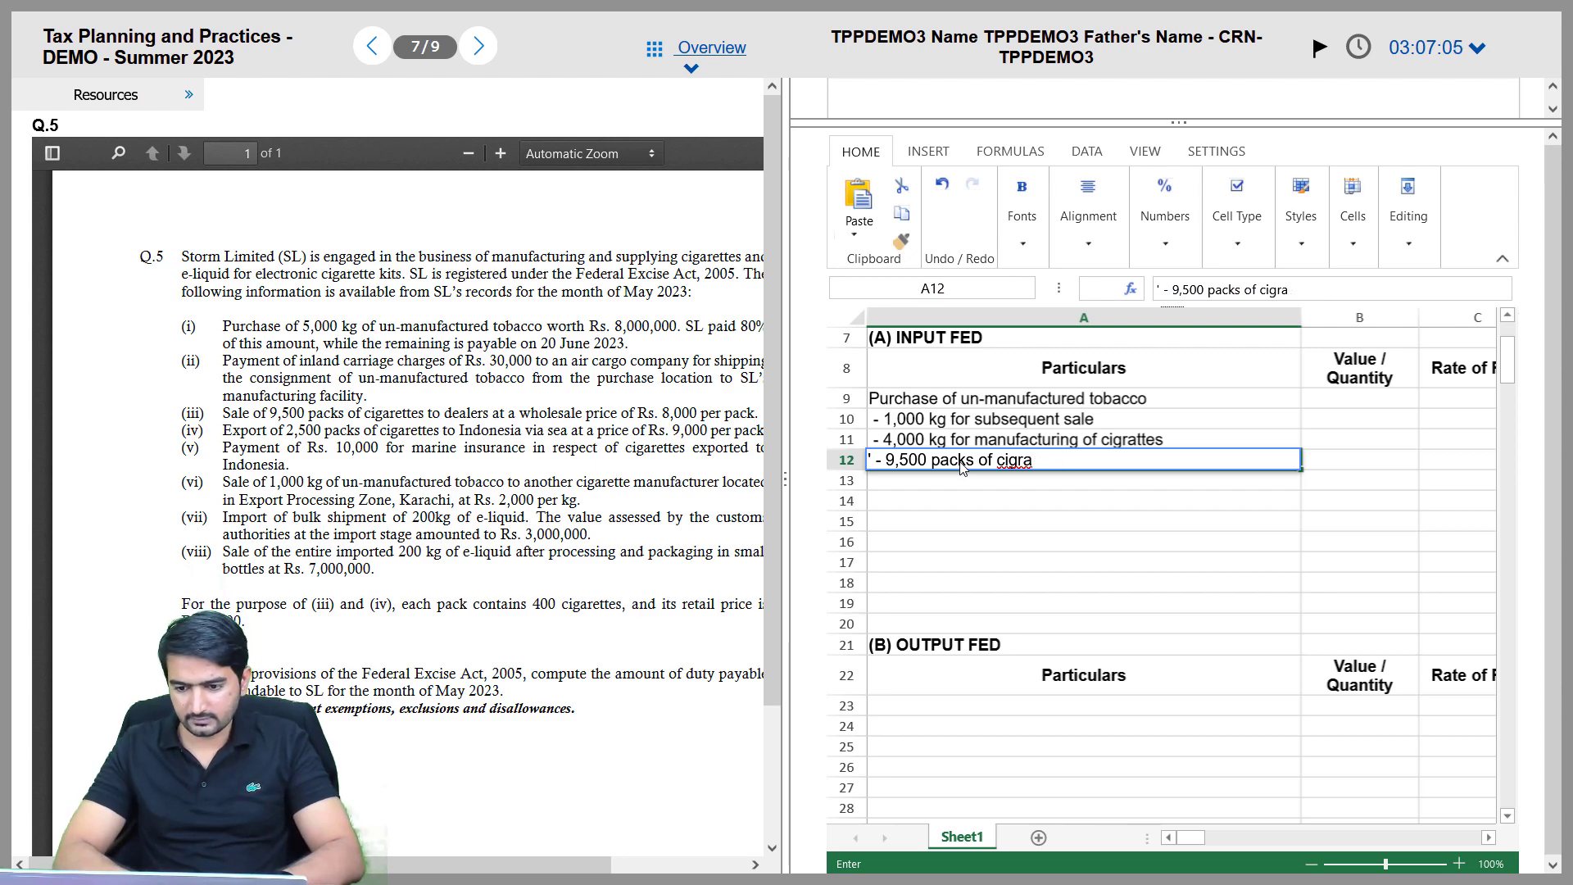
{"action": "key", "text": "BackSpace"}
{"action": "key", "text": "BackSpace"}
{"action": "type", "text": "arettes"}
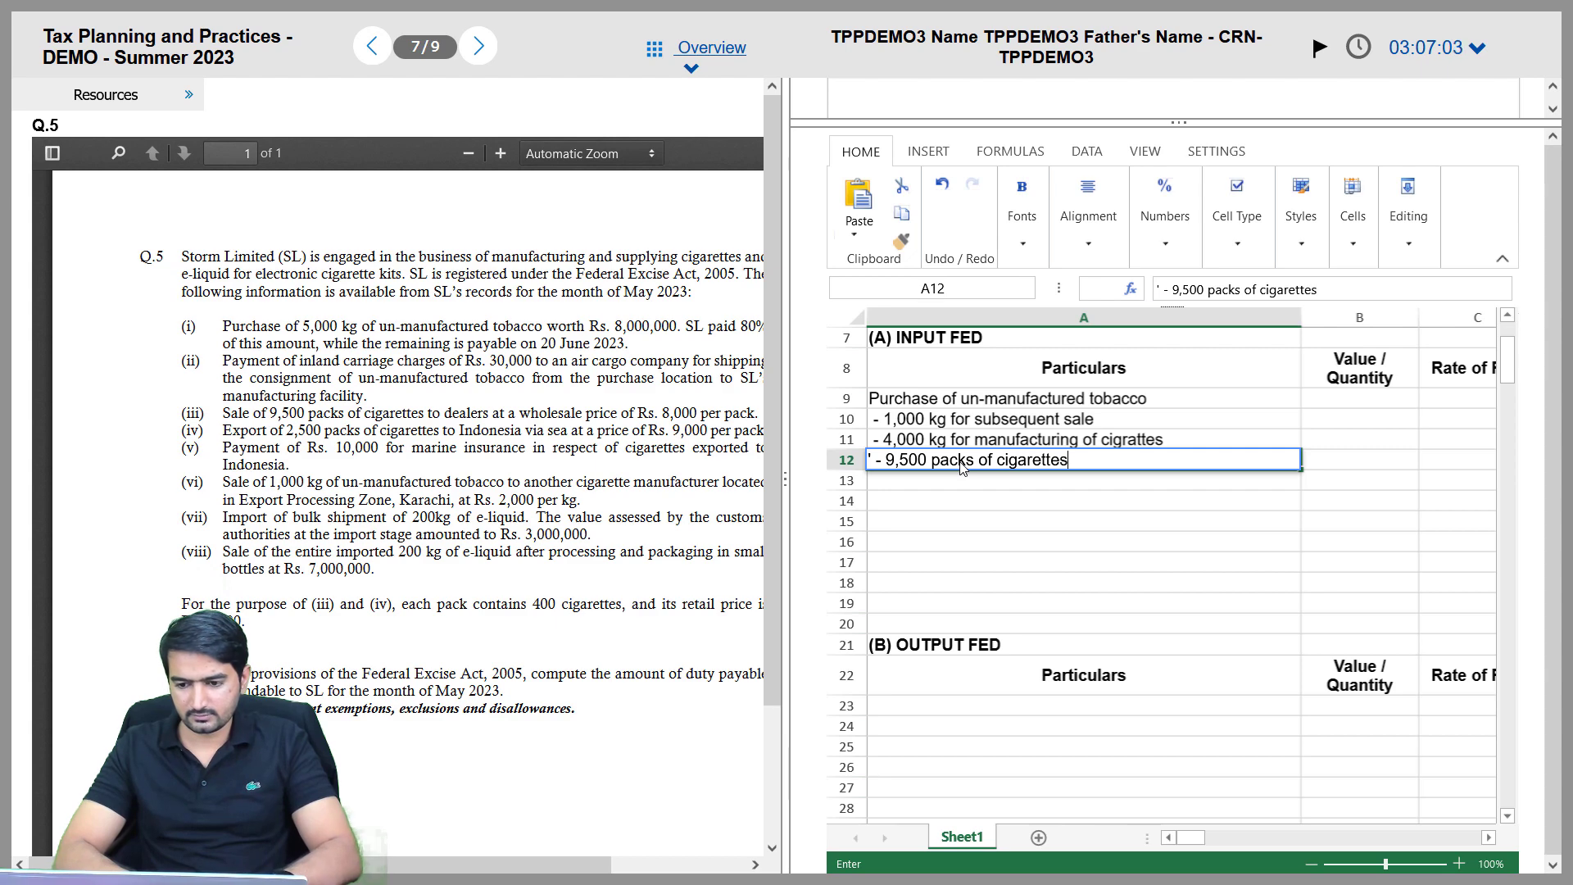
{"action": "type", "text": " (Local "}
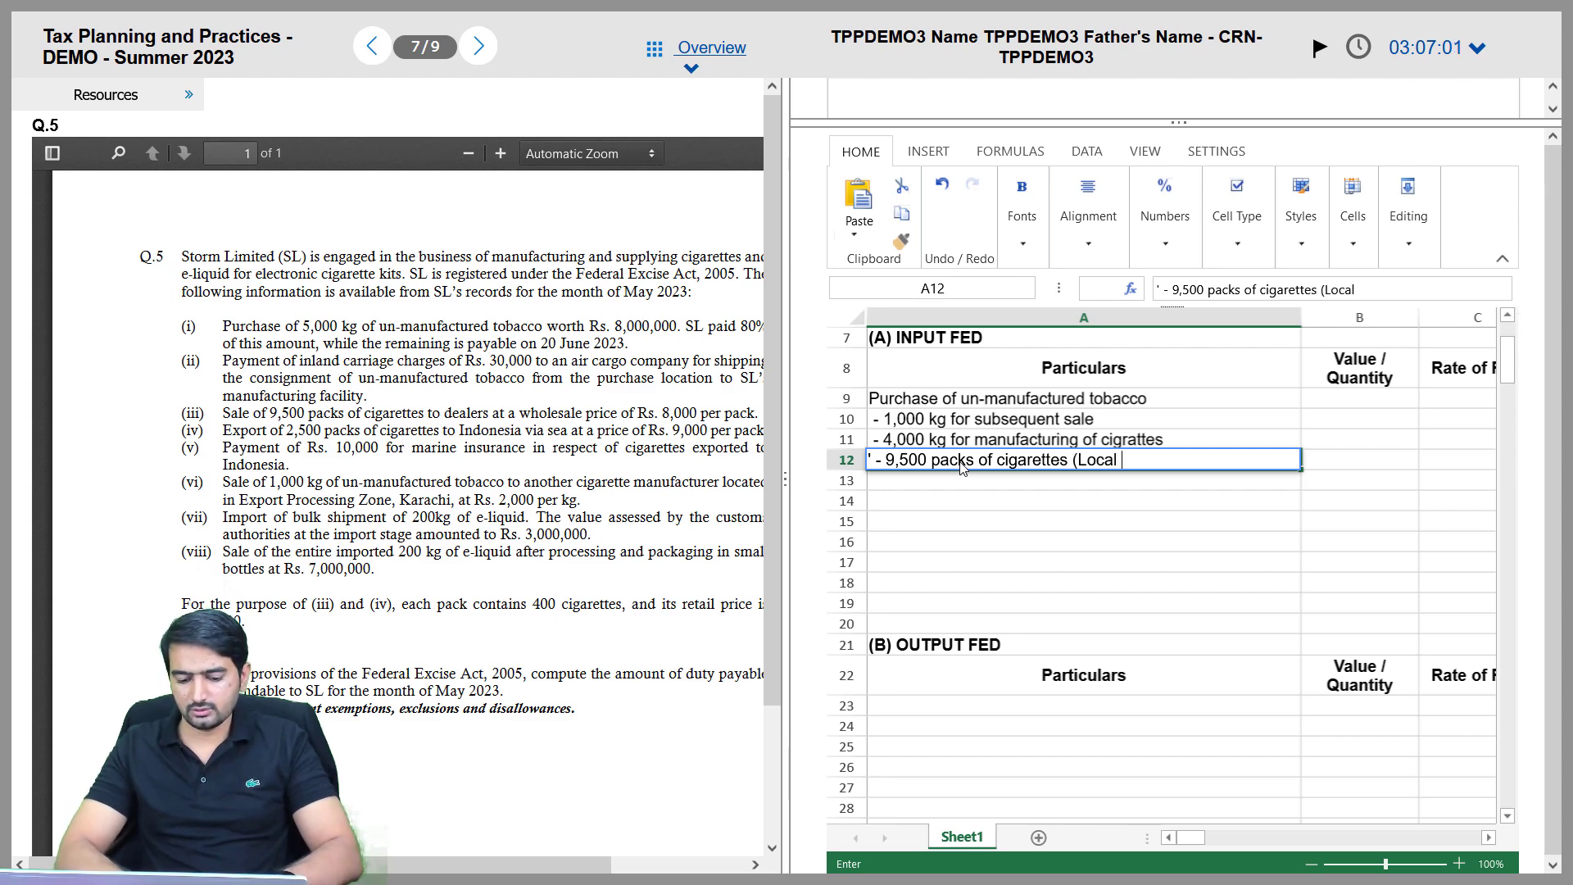
{"action": "type", "text": "Sales)"}
{"action": "key", "text": "Return"}
Enter " - 2,500 packs of cigarettes (Exports)" as a text sub-item in A13
{"action": "type", "text": "'"}
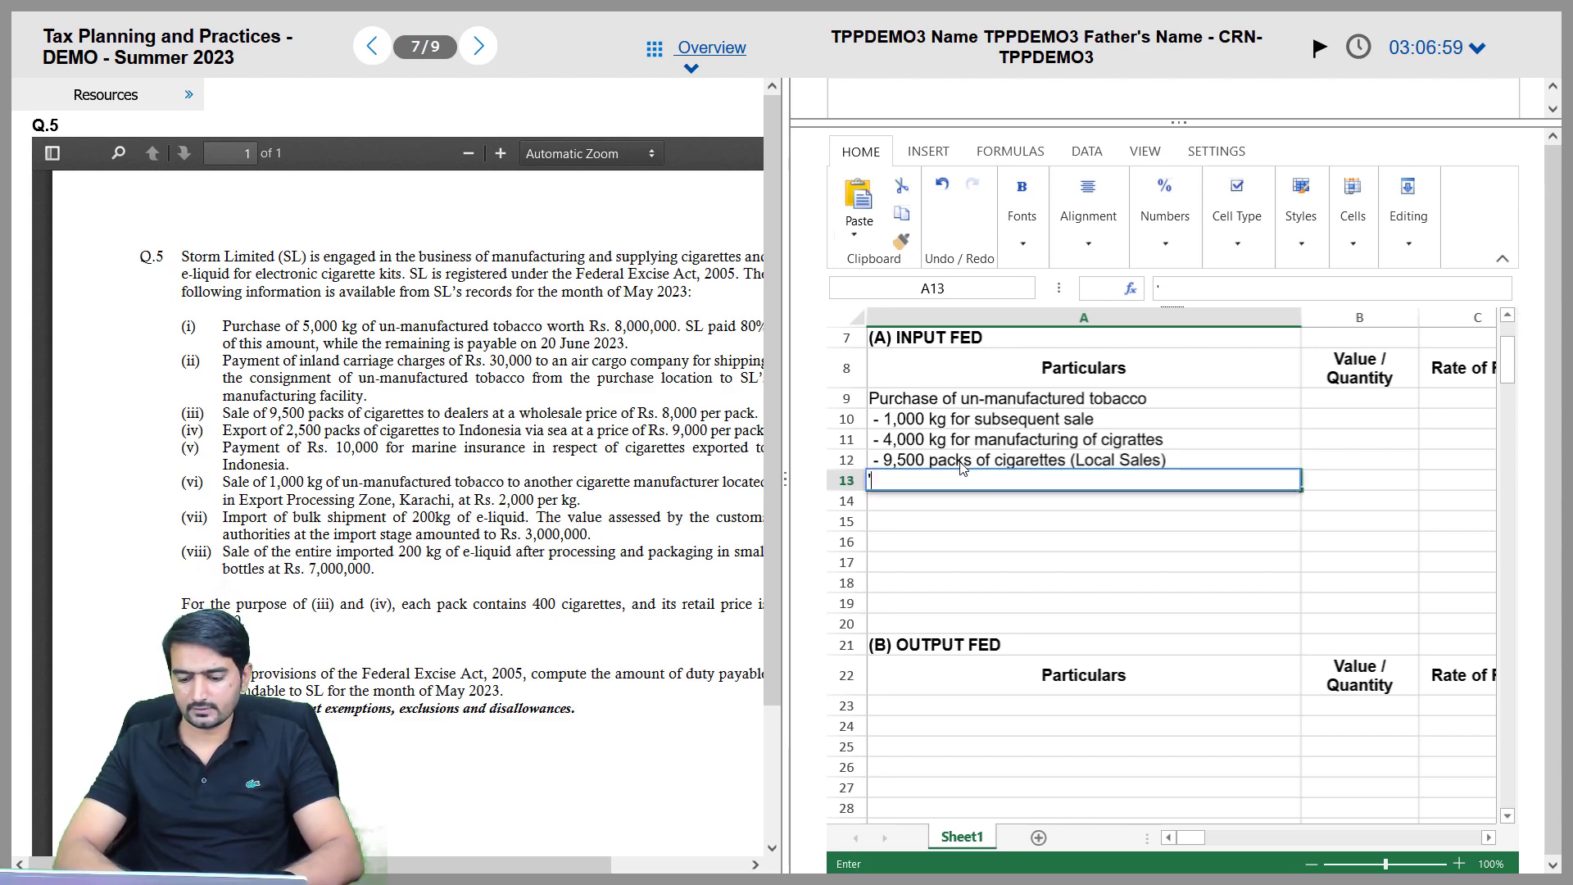
{"action": "type", "text": " - 2,"}
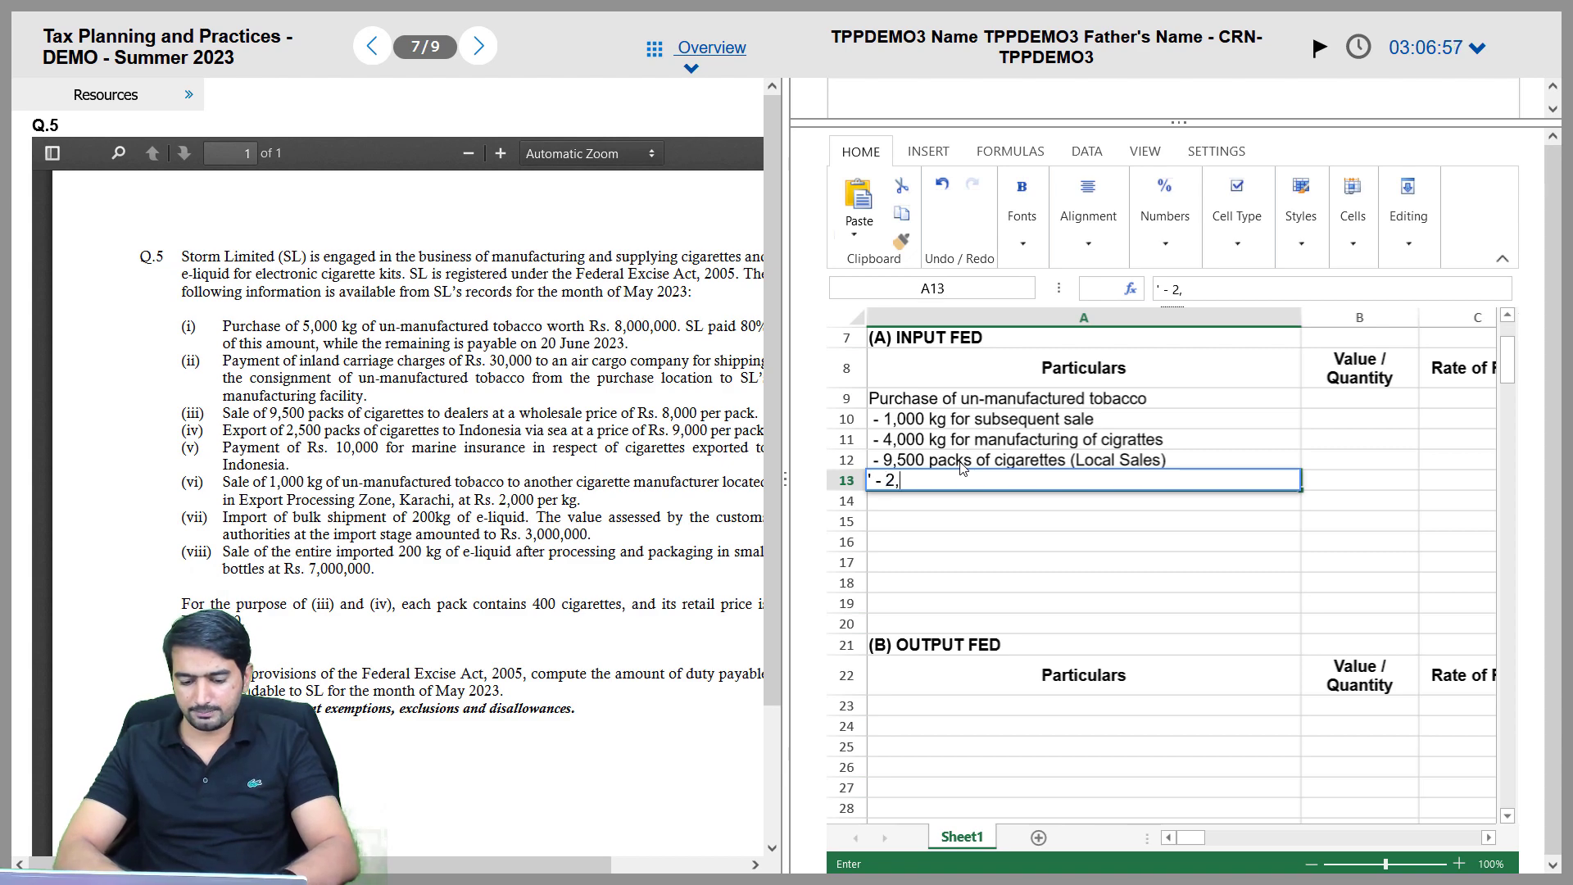
{"action": "type", "text": "500 packs of cigrat"}
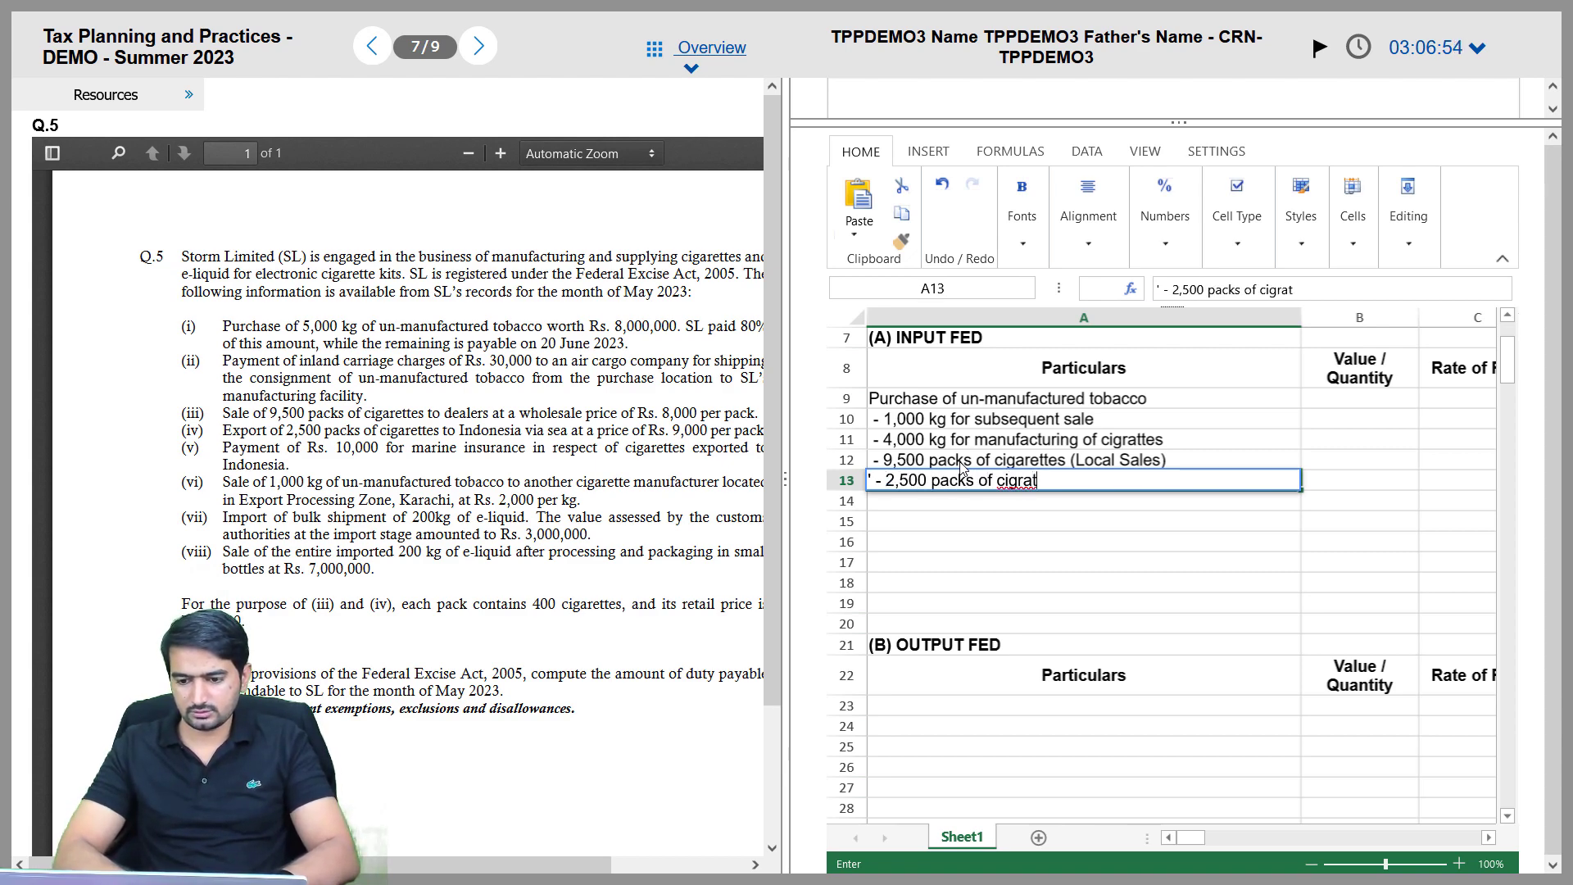
{"action": "type", "text": "teses"}
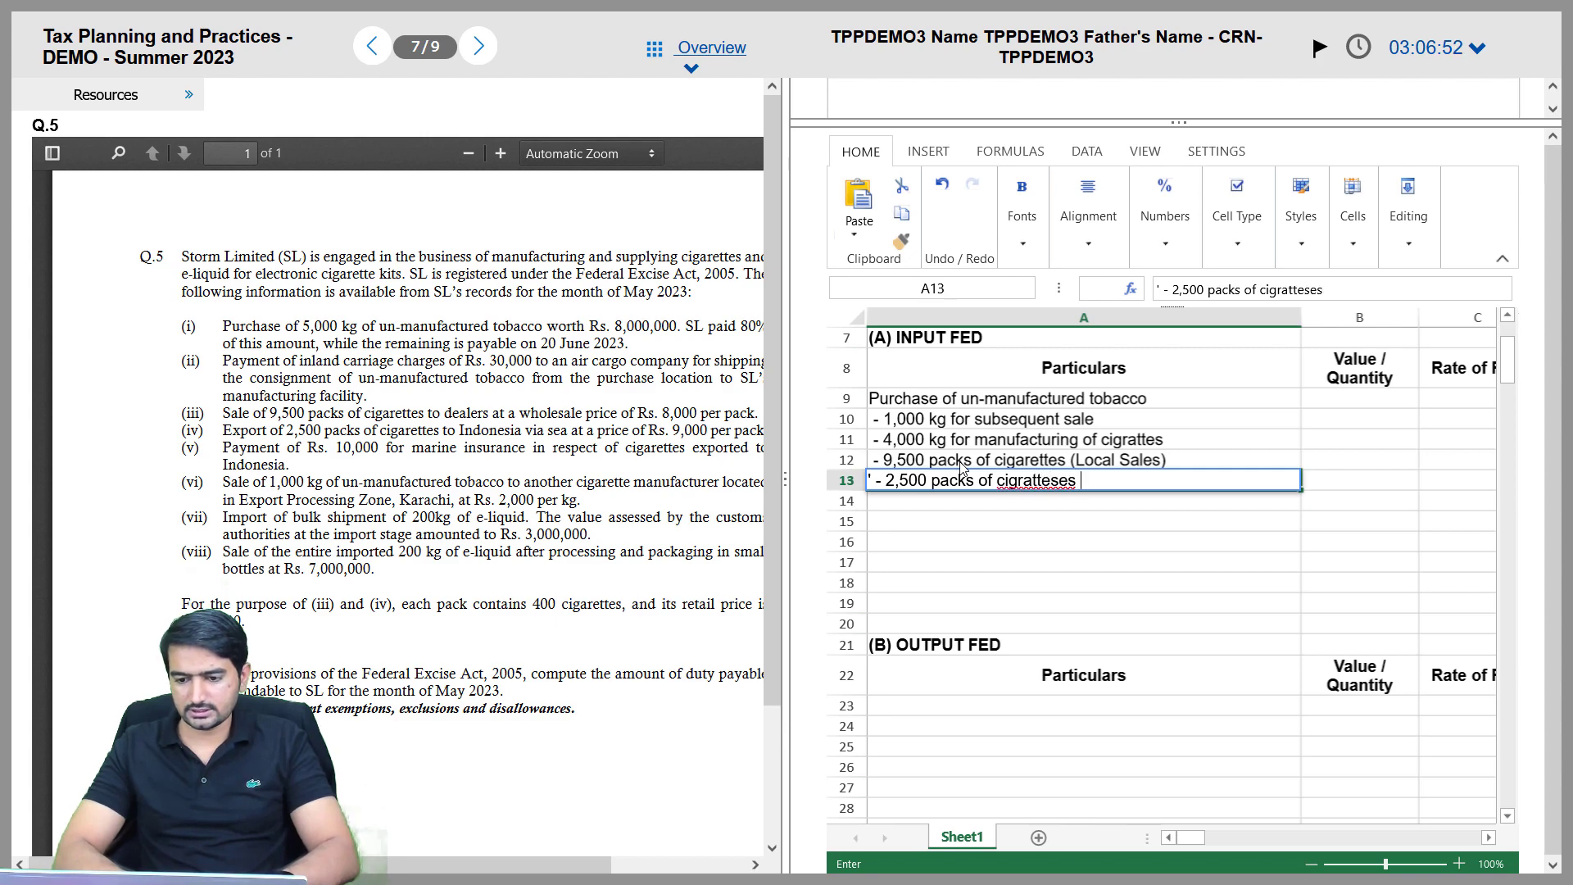
{"action": "key", "text": "BackSpace"}
{"action": "key", "text": "BackSpace"}
{"action": "key", "text": "BackSpace"}
{"action": "key", "text": "BackSpace"}
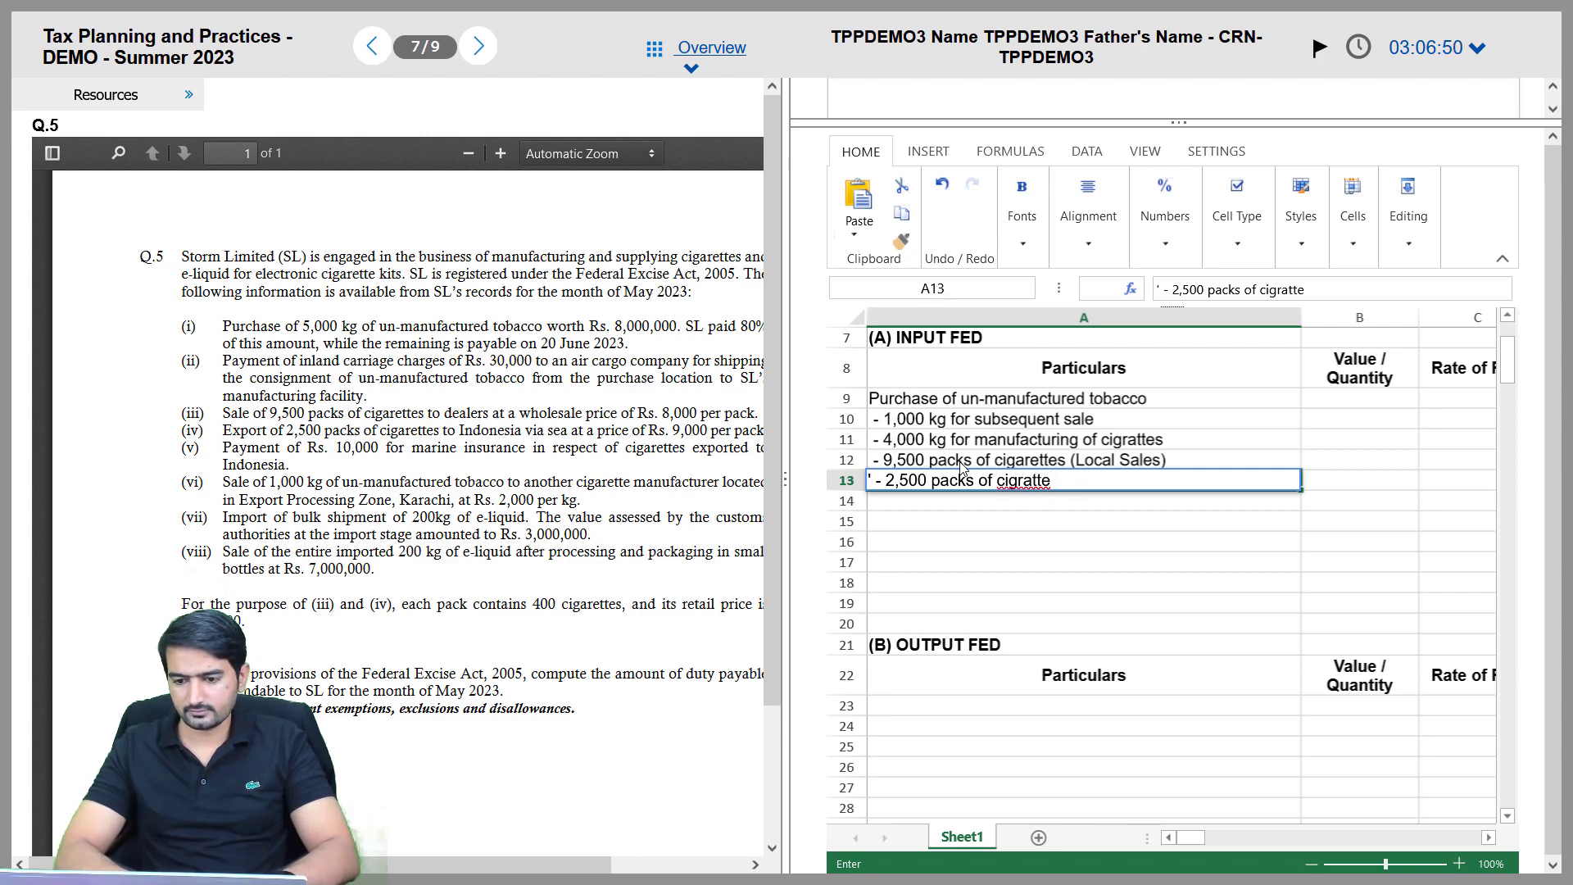
{"action": "key", "text": "BackSpace"}
{"action": "key", "text": "BackSpace"}
{"action": "key", "text": "BackSpace"}
{"action": "key", "text": "BackSpace"}
{"action": "key", "text": "BackSpace"}
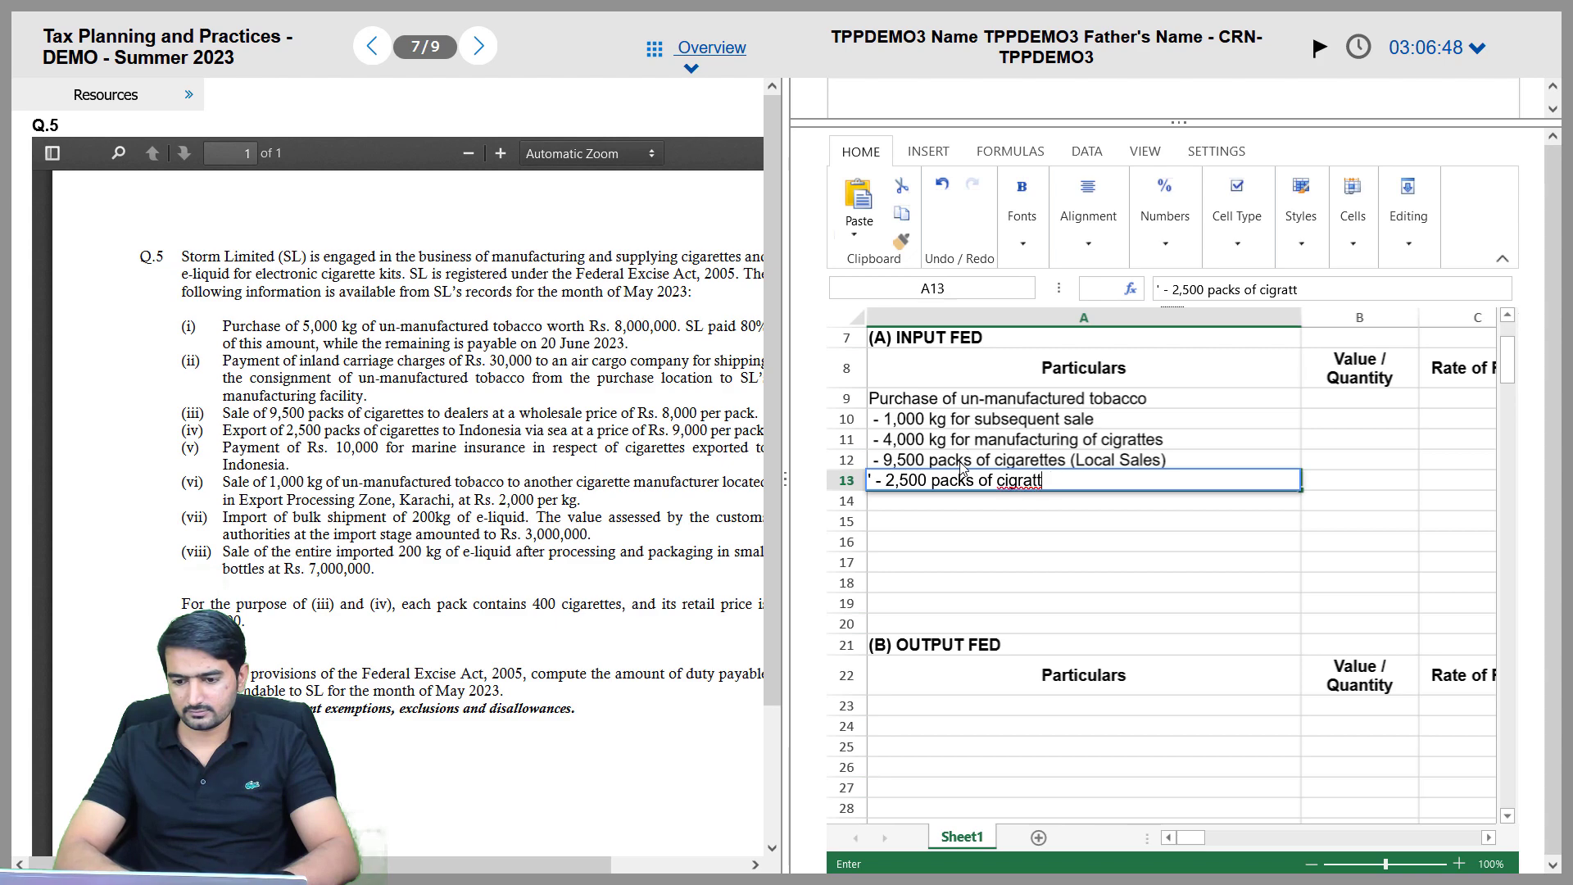
{"action": "type", "text": "rette"}
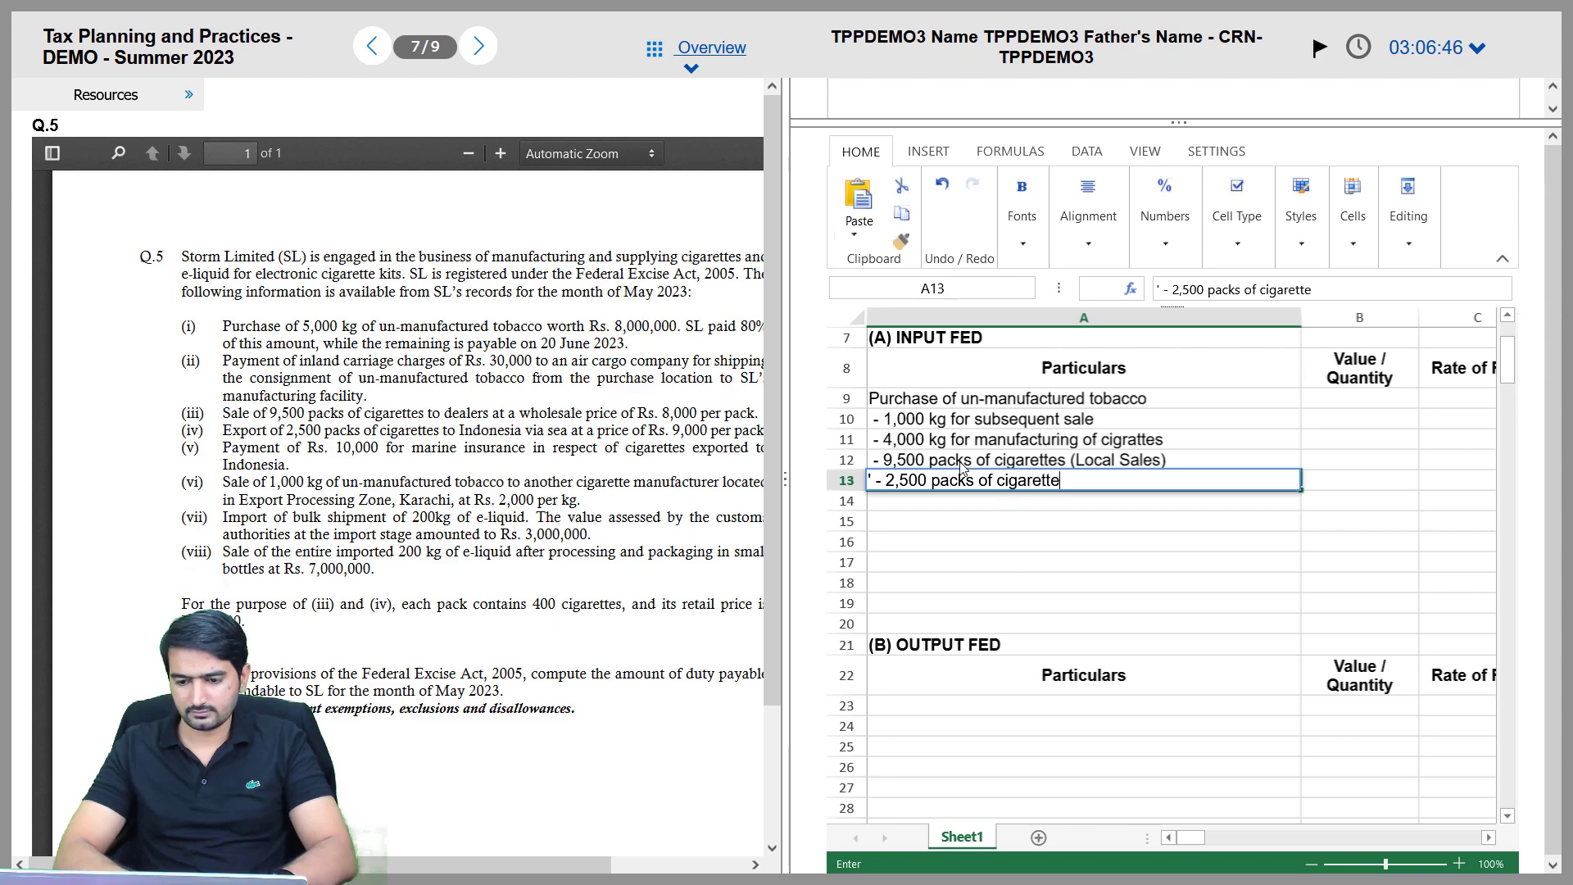
{"action": "type", "text": "s (Exports)"}
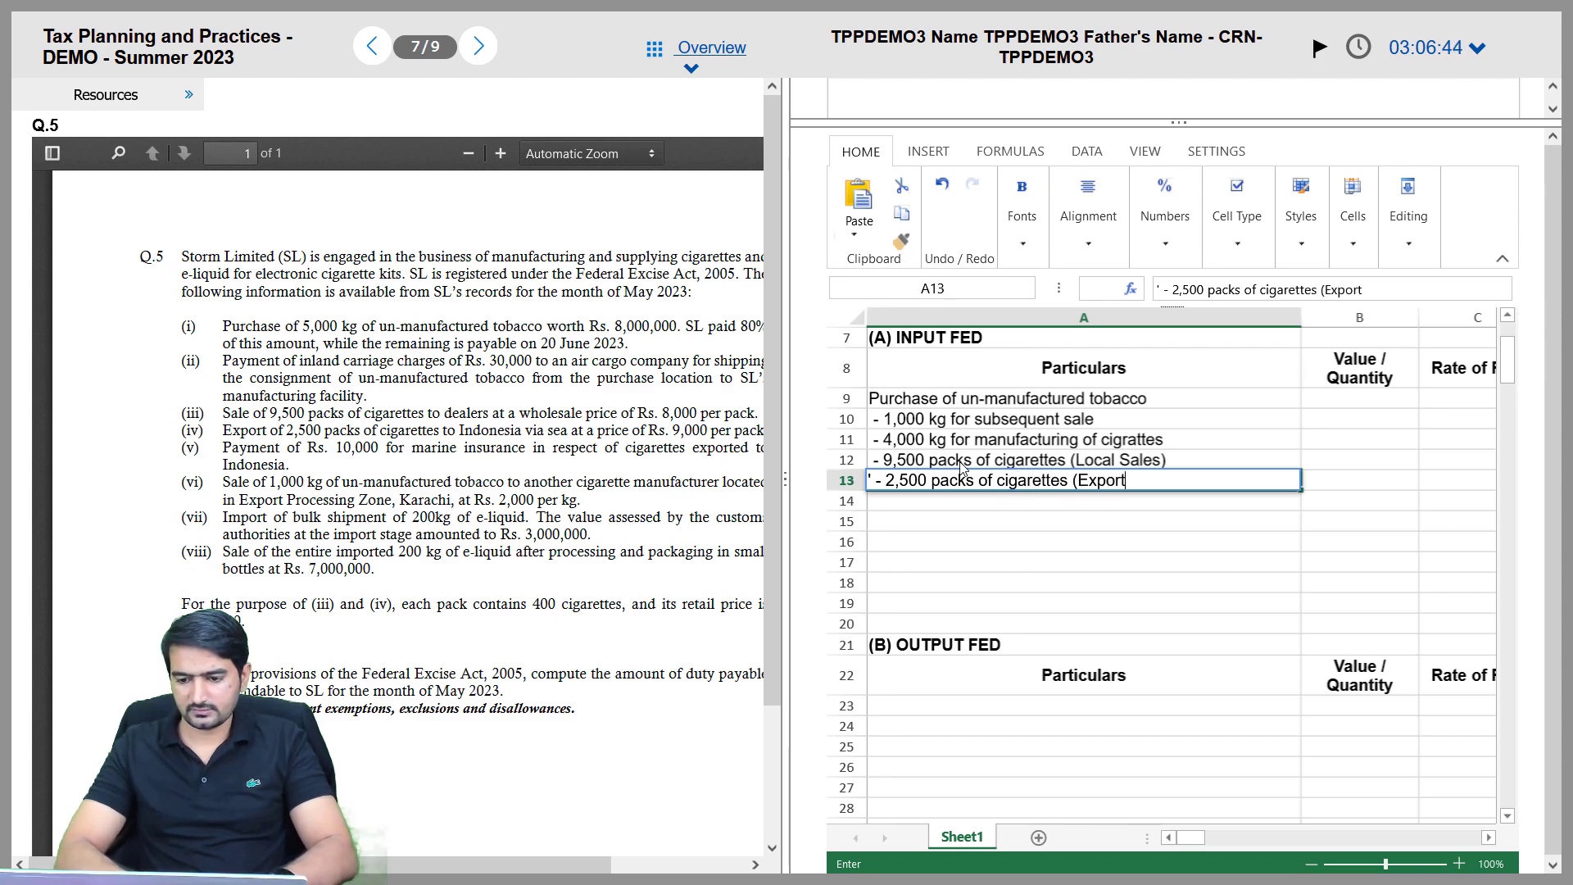
{"action": "key", "text": "Return"}
Review the tobacco and cigarette sub-items in A10 to A13 to see how they are split between resale, manufacturing, local sales and exports
{"action": "key", "text": "Up"}
{"action": "key", "text": "Up"}
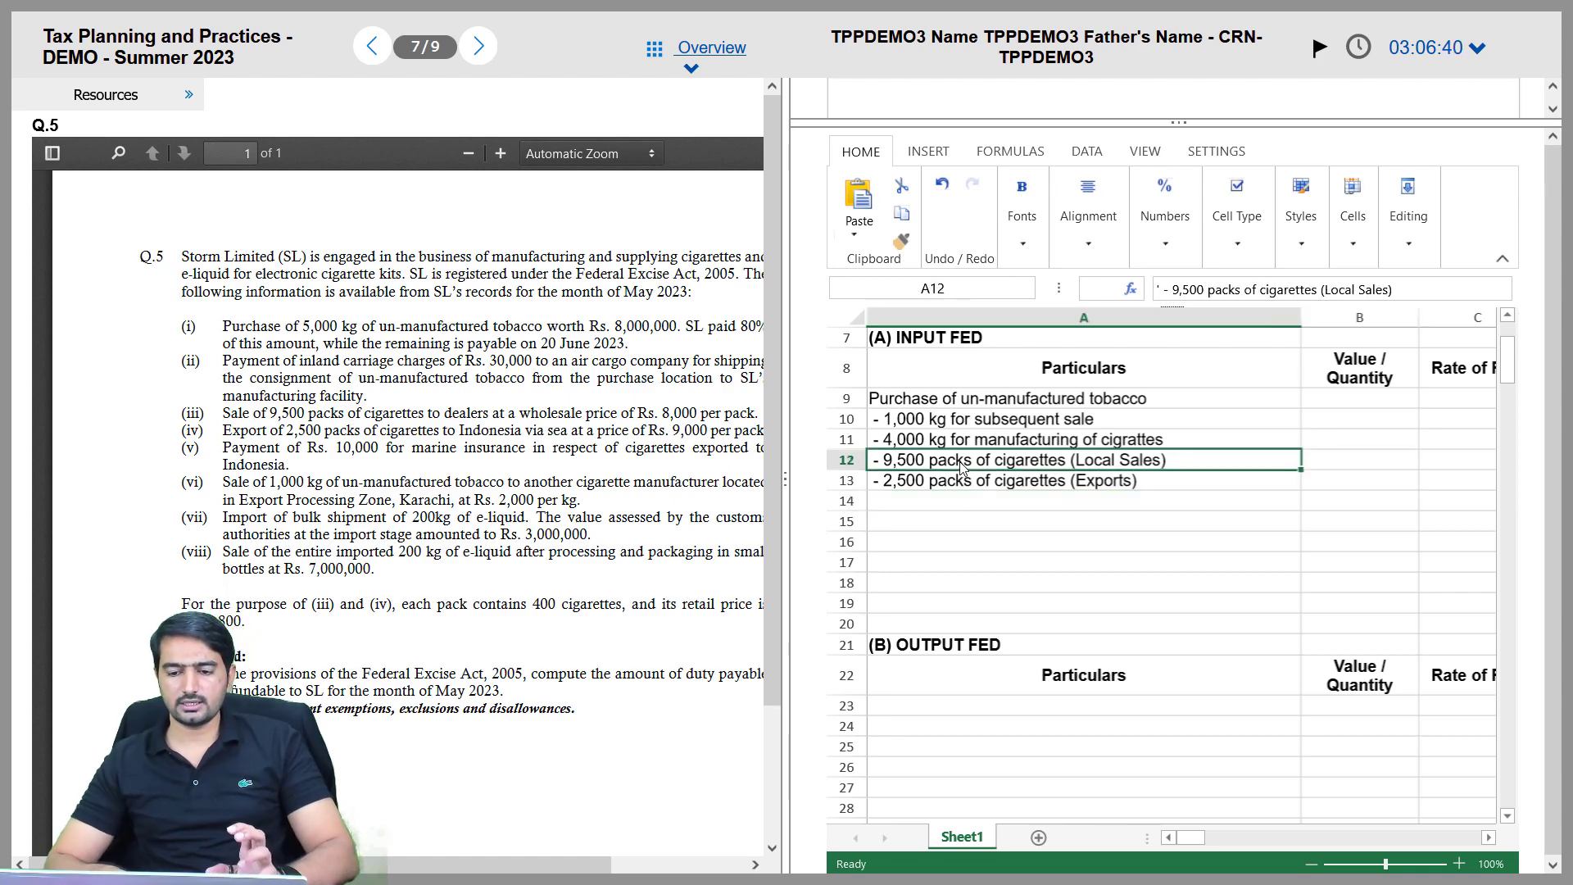
{"action": "key", "text": "Up"}
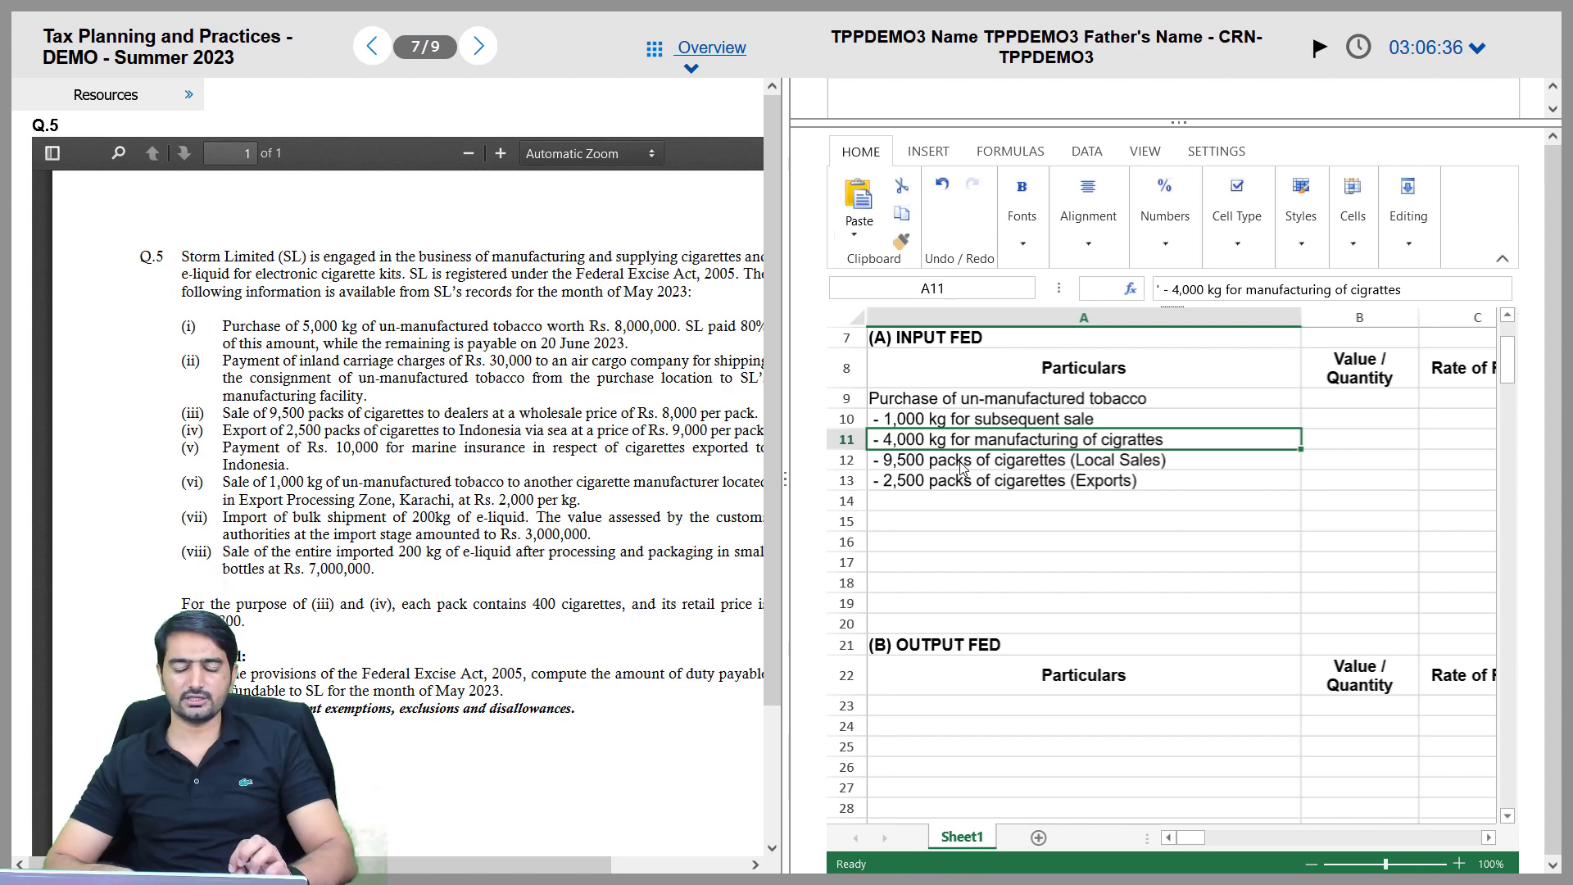
{"action": "key", "text": "Up"}
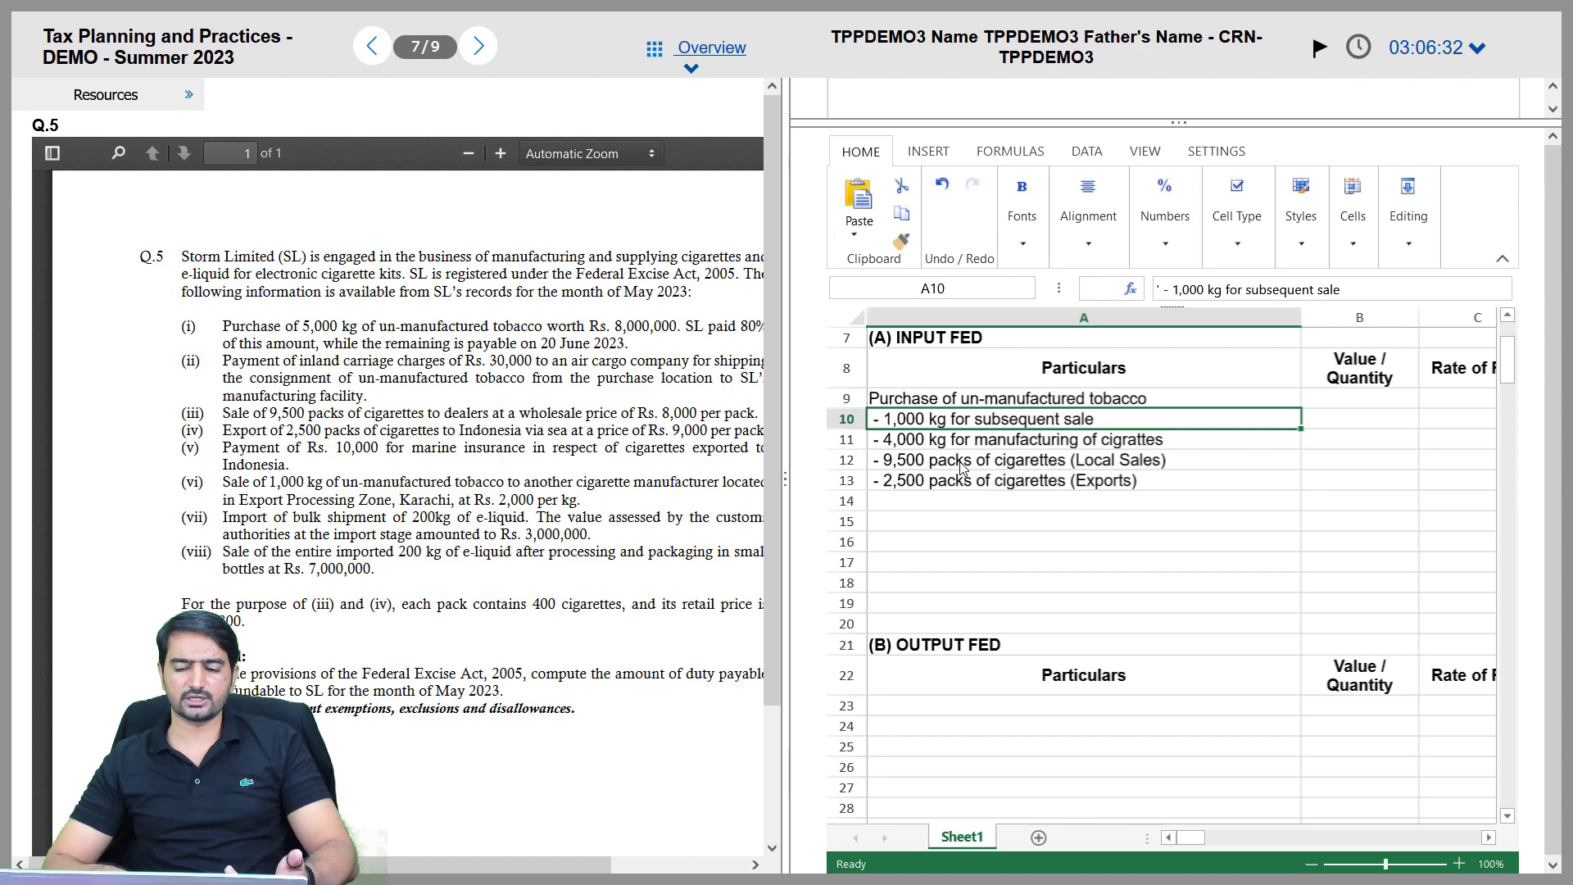
{"action": "key", "text": "Down"}
{"action": "key", "text": "Down"}
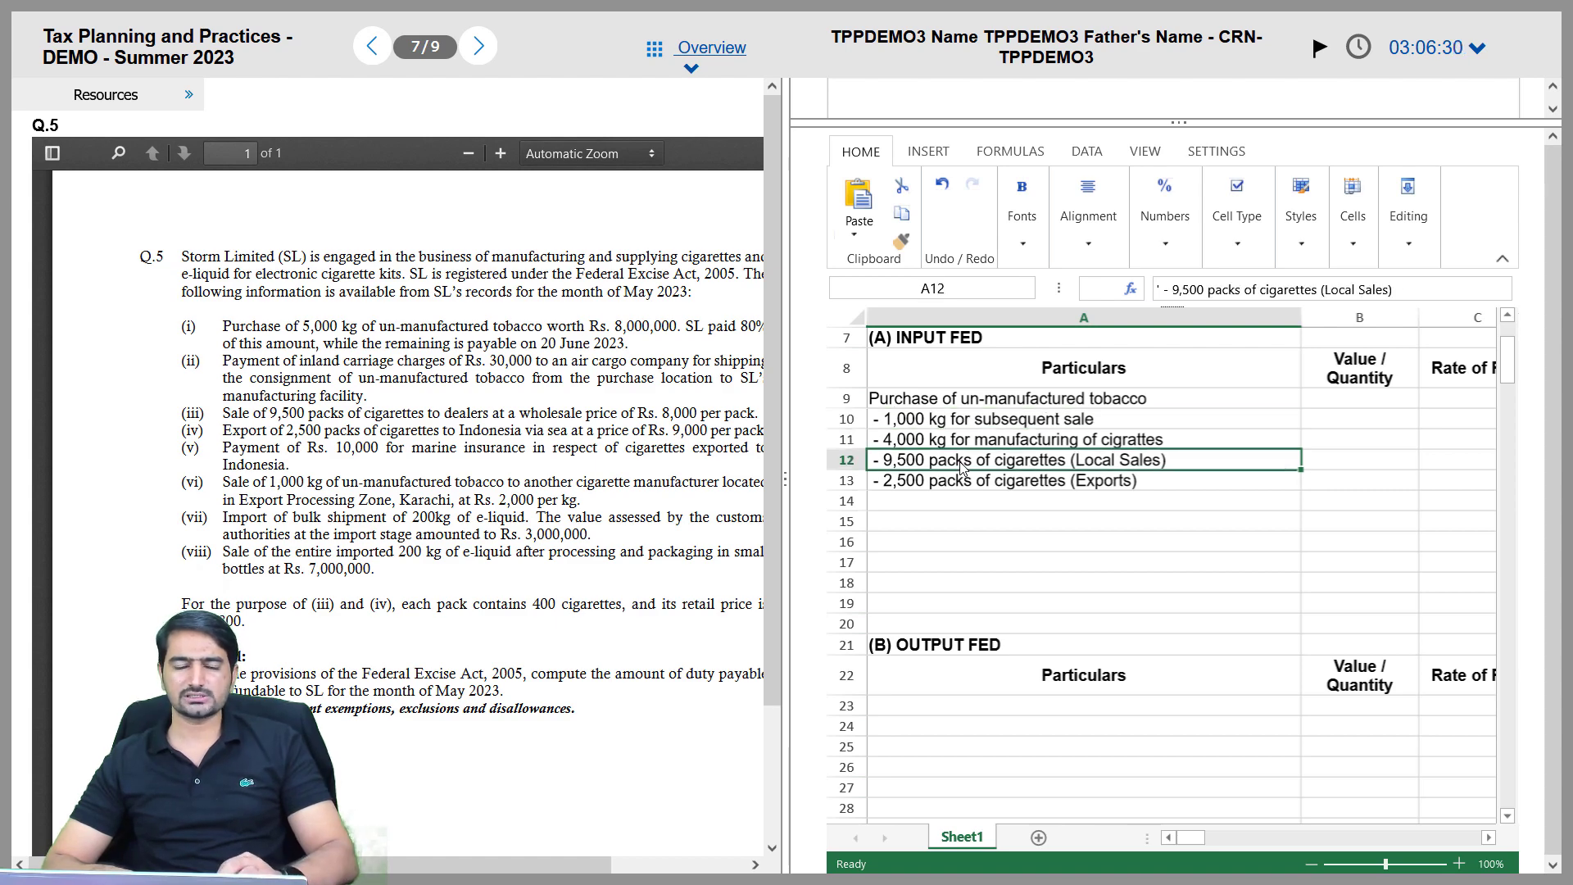
{"action": "key", "text": "Down"}
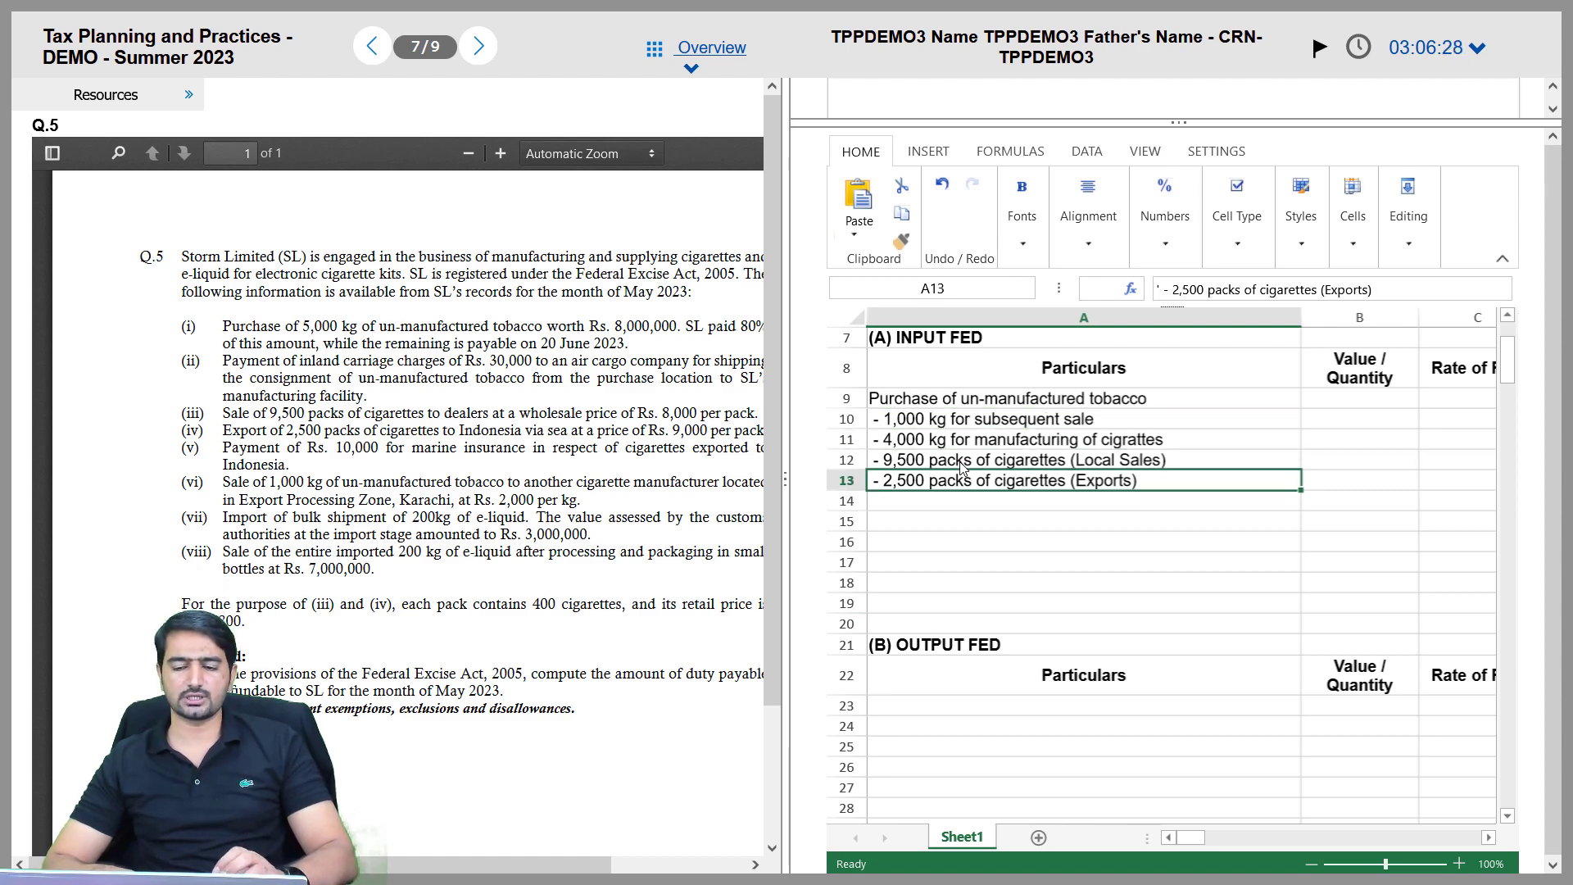
{"action": "left_click", "coordinate": [960, 465], "text": "shift"}
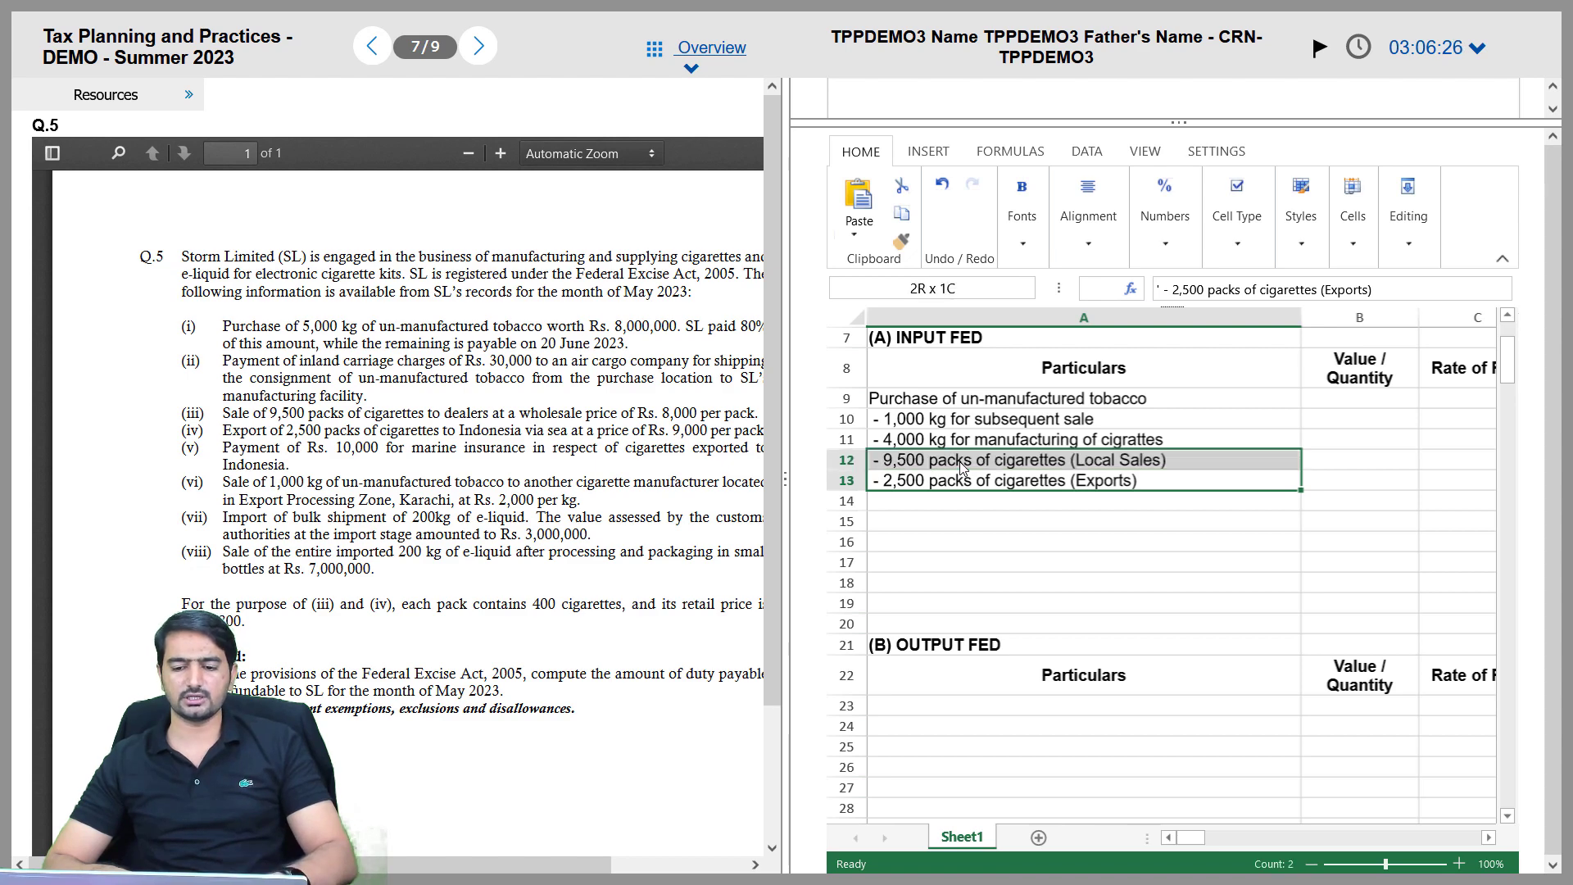
Replace the leading dash in A10 with "(i)" so it reads "(i) 1,000 kg for subsequent sale"
{"action": "double_click", "coordinate": [884, 425]}
{"action": "type", "text": "'"}
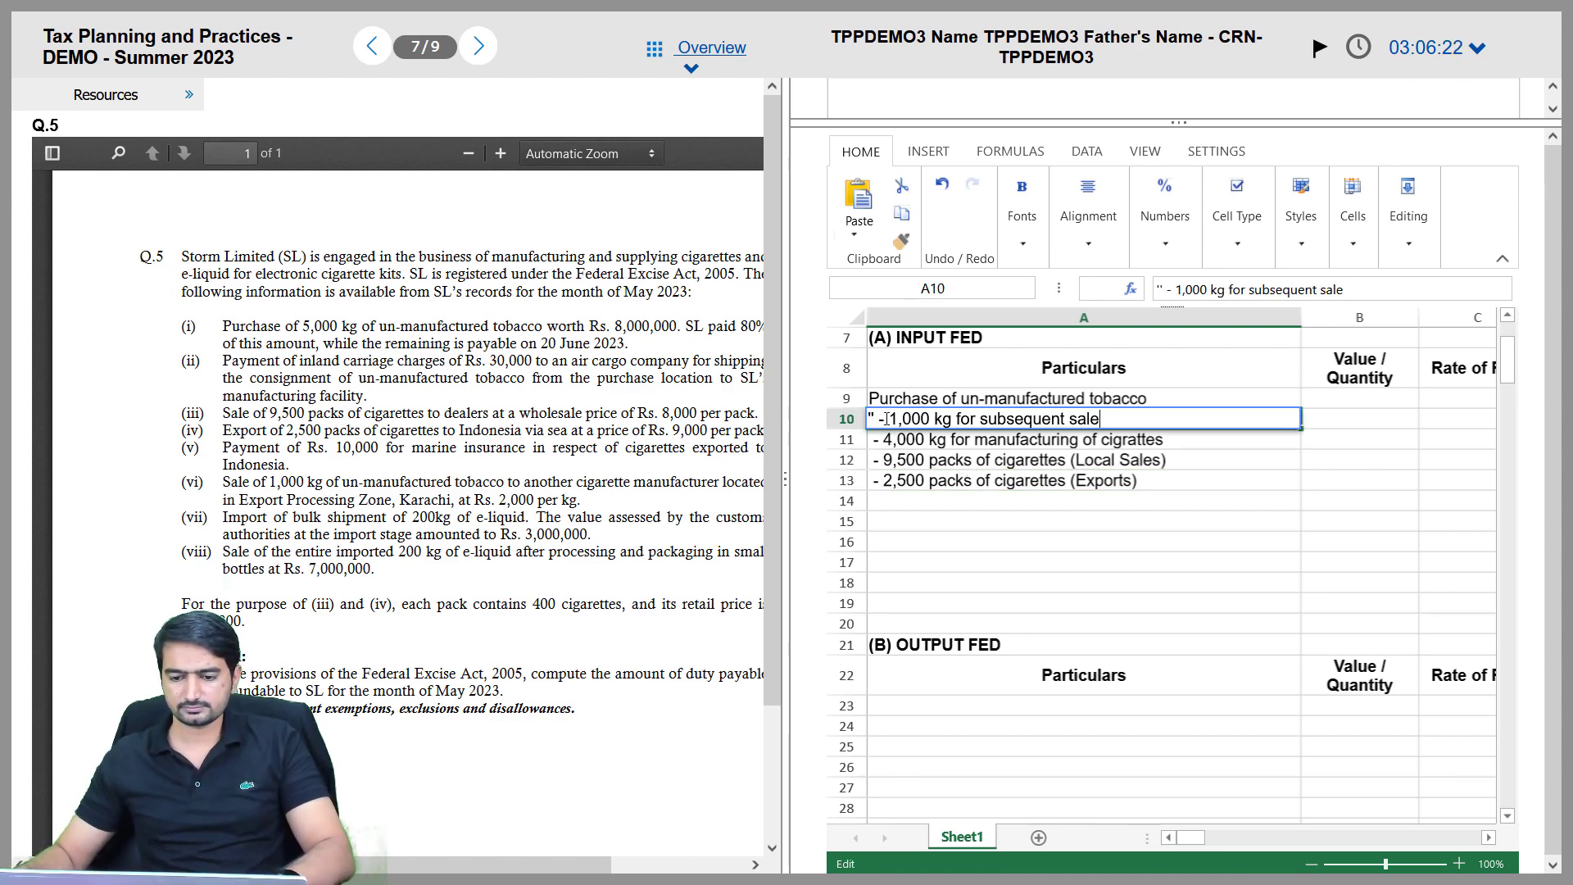
{"action": "key", "text": "ctrl+a"}
{"action": "left_click", "coordinate": [886, 417]}
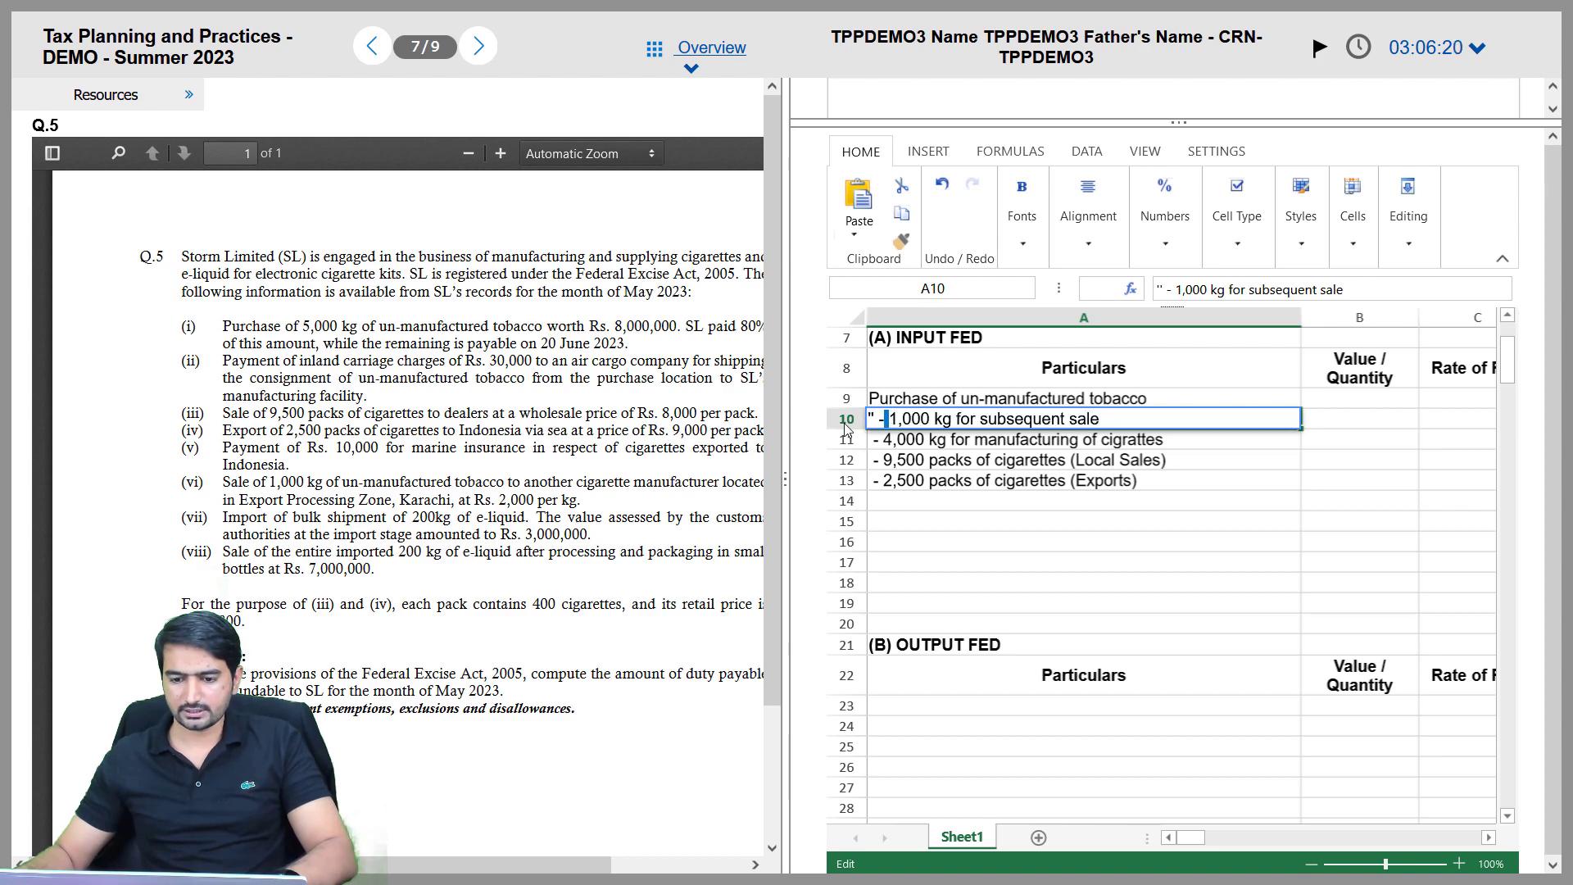
{"action": "key", "text": "BackSpace"}
{"action": "key", "text": "BackSpace"}
{"action": "key", "text": "BackSpace"}
{"action": "key", "text": "BackSpace"}
{"action": "type", "text": "(i)"}
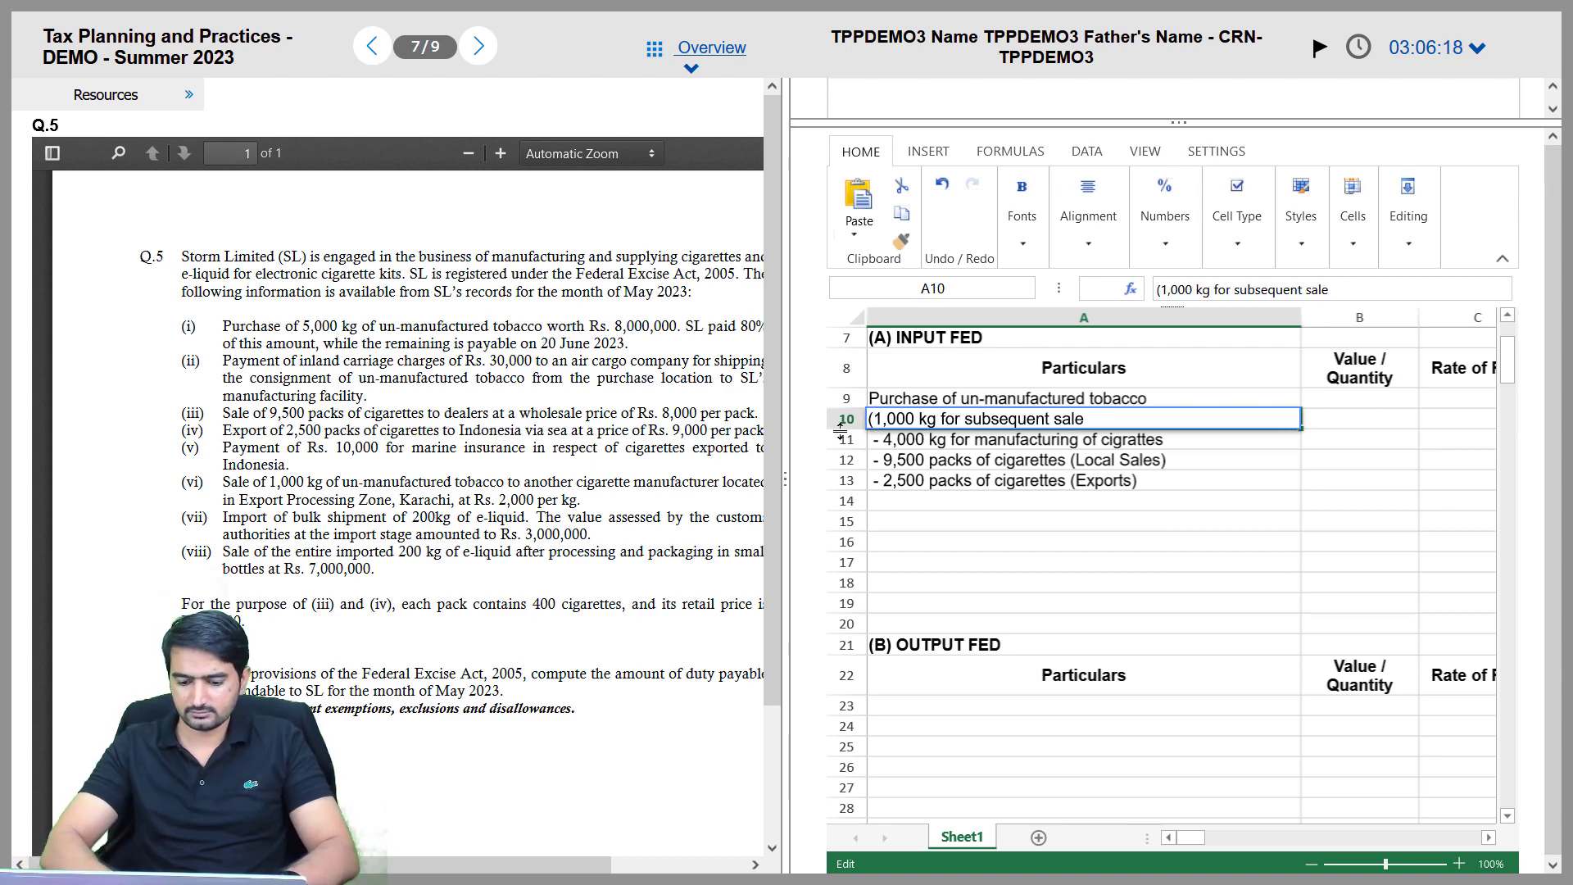
{"action": "key", "text": "Return"}
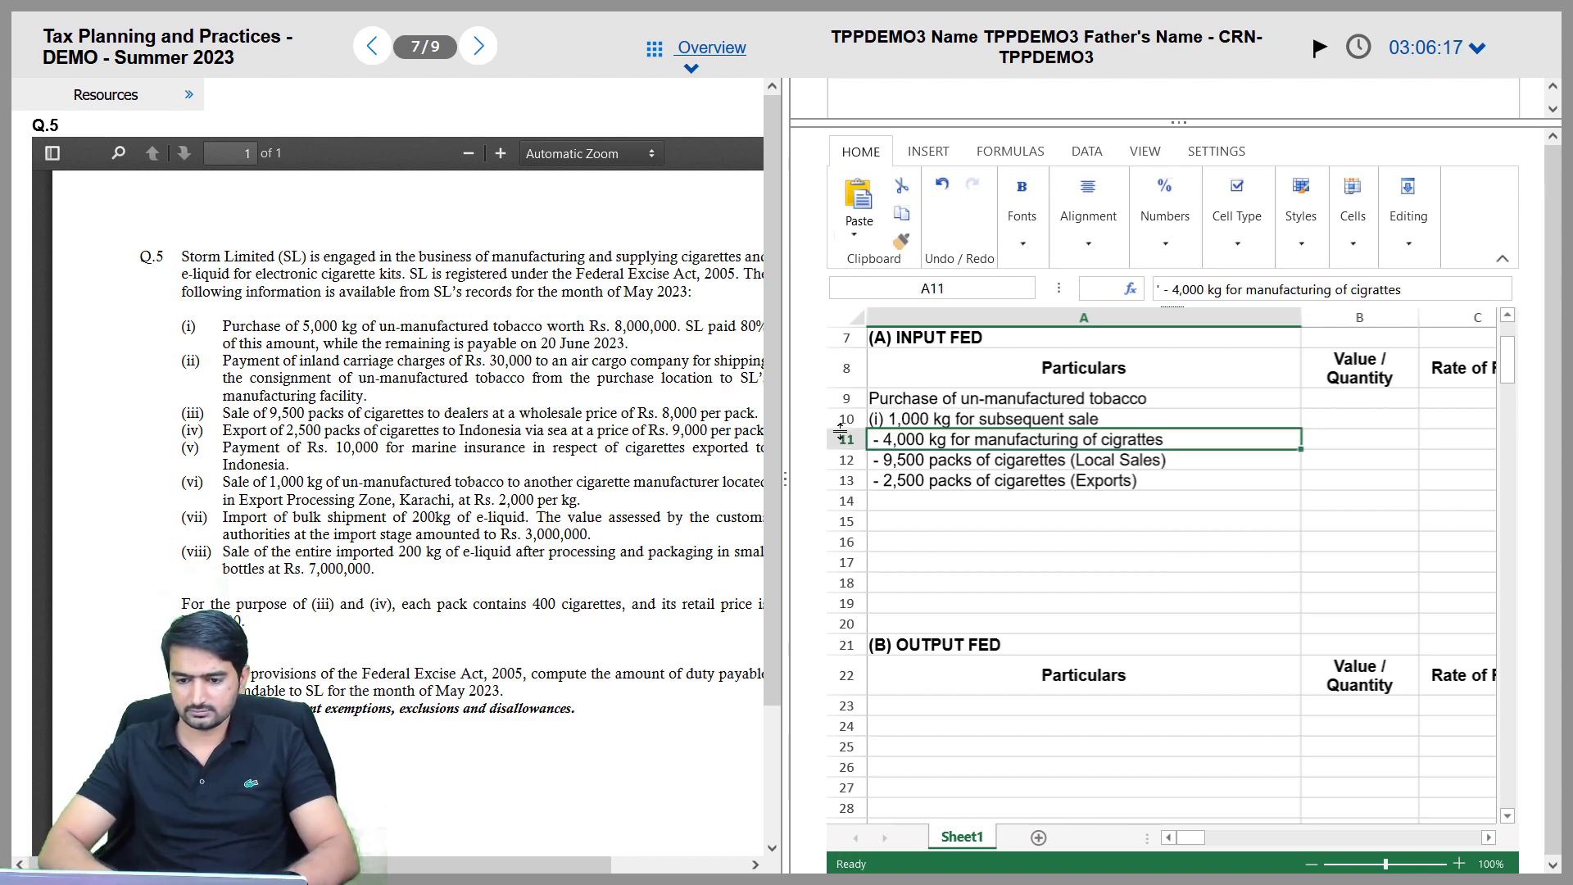
Replace the leading dash of the manufacturing sub-item in A11 with the number "(ii)"
{"action": "double_click", "coordinate": [887, 447]}
{"action": "key", "text": "BackSpace"}
{"action": "key", "text": "BackSpace"}
{"action": "key", "text": "BackSpace"}
{"action": "key", "text": "BackSpace"}
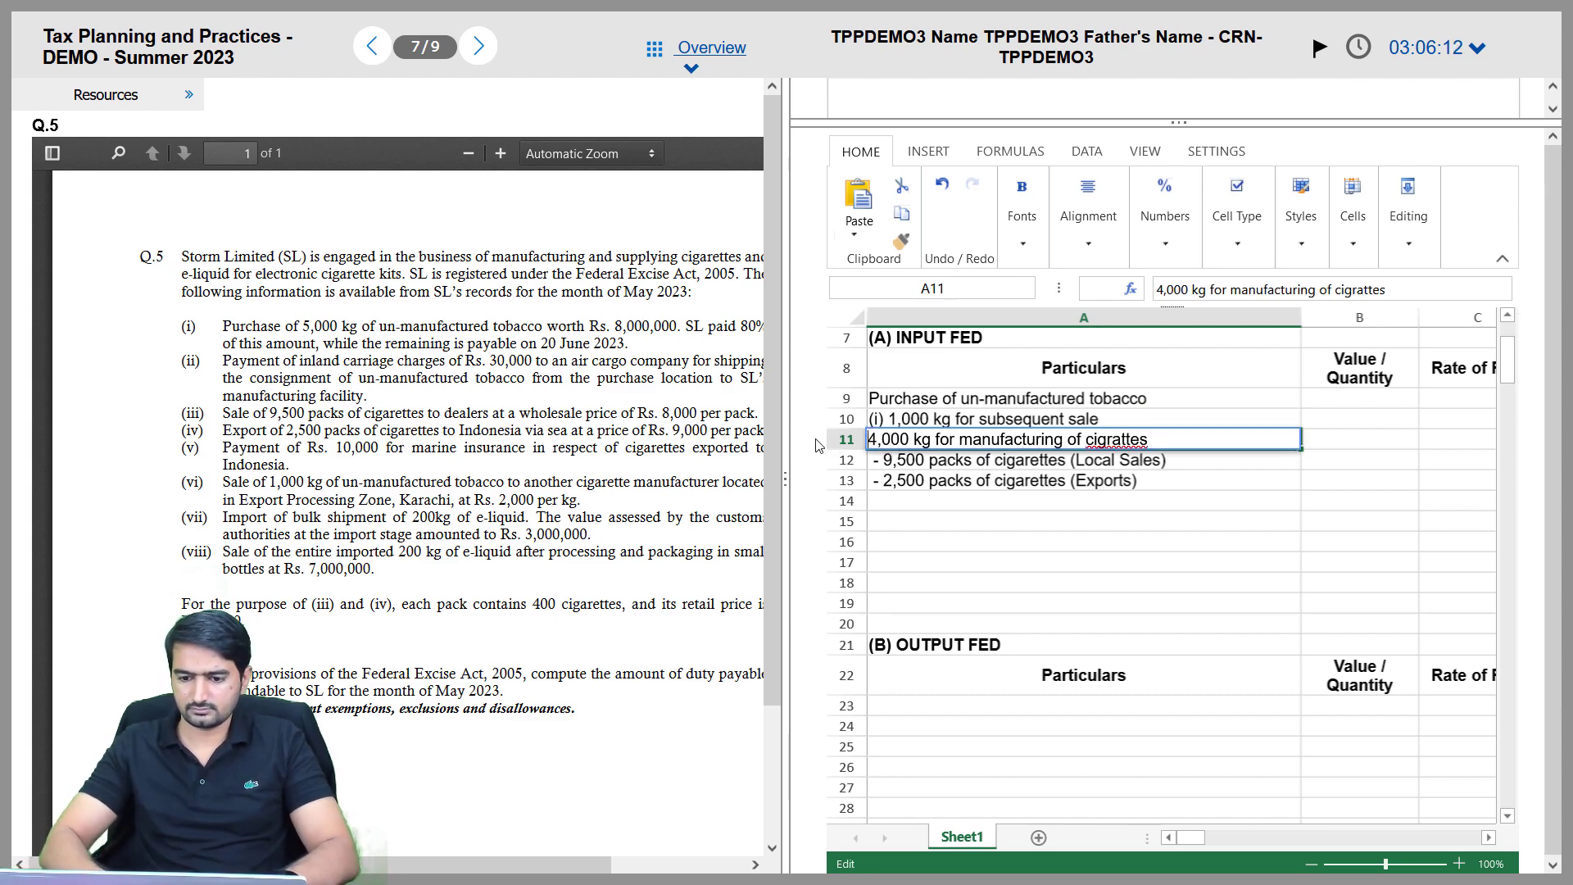
{"action": "type", "text": "(ii)"}
{"action": "key", "text": "Return"}
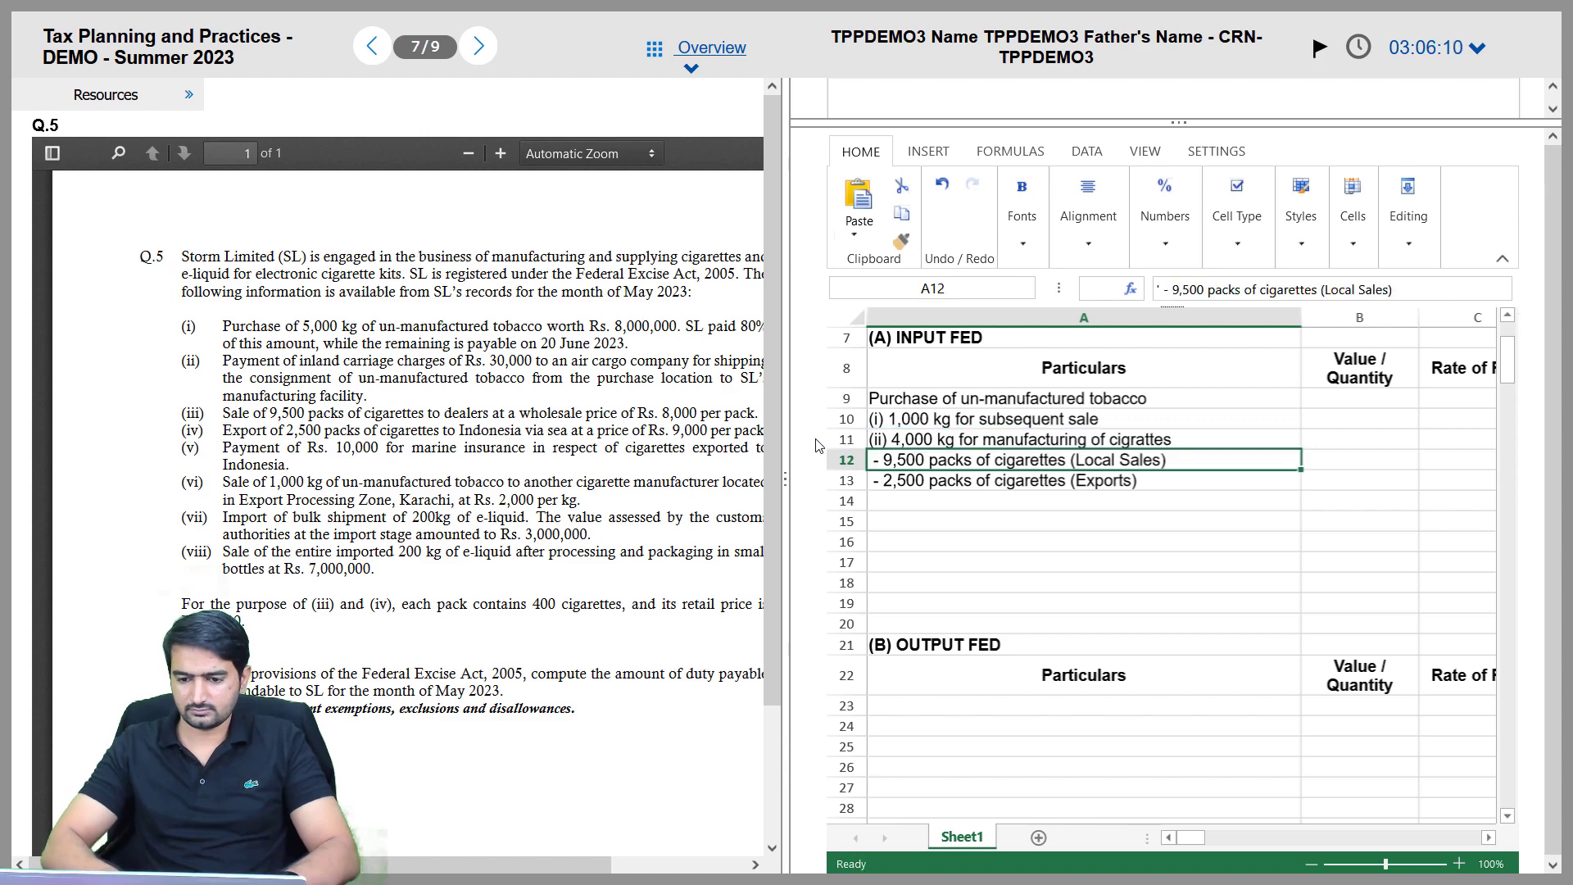
Replace the leading dash of the local sales sub-item in A12 with the label "(a)"
{"action": "double_click", "coordinate": [898, 462]}
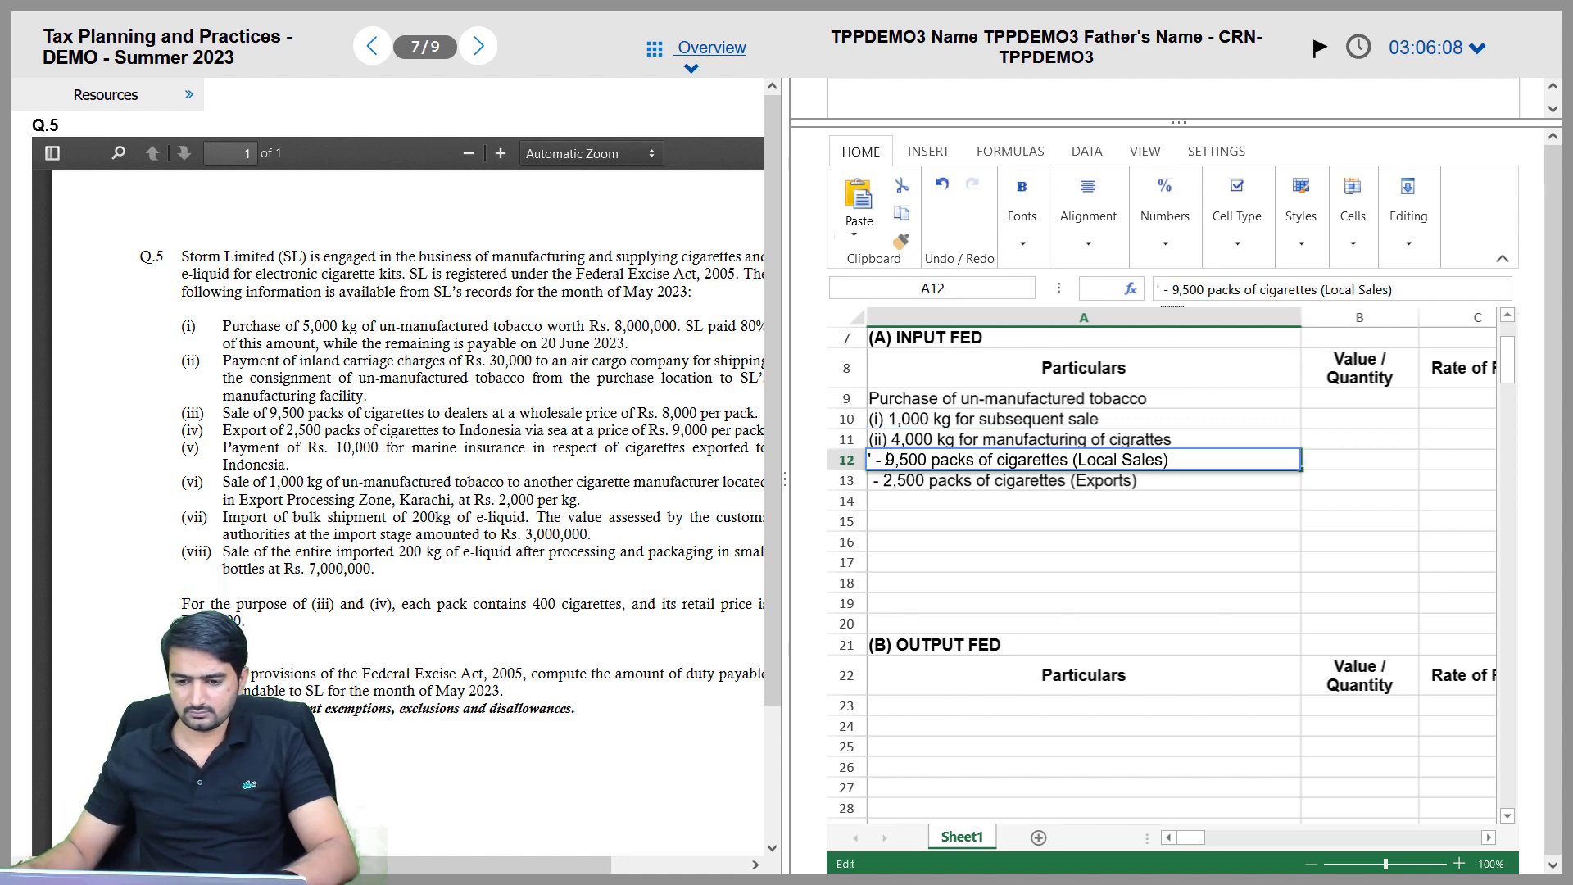
{"action": "key", "text": "BackSpace"}
{"action": "key", "text": "BackSpace"}
{"action": "key", "text": "BackSpace"}
{"action": "key", "text": "BackSpace"}
{"action": "type", "text": "(a"}
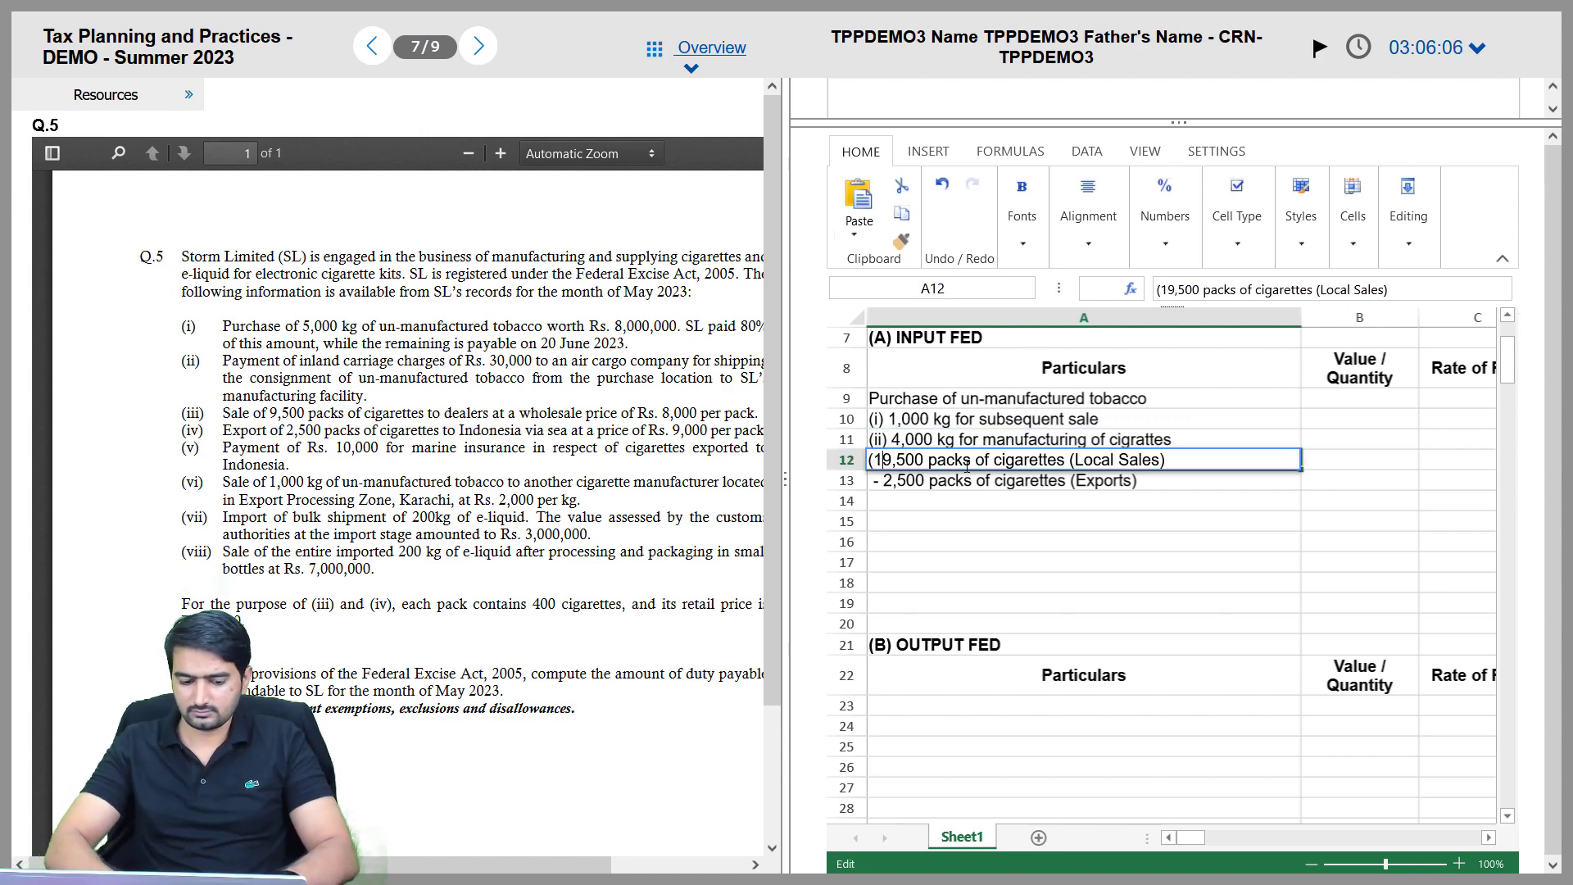
{"action": "type", "text": ")"}
{"action": "key", "text": "Return"}
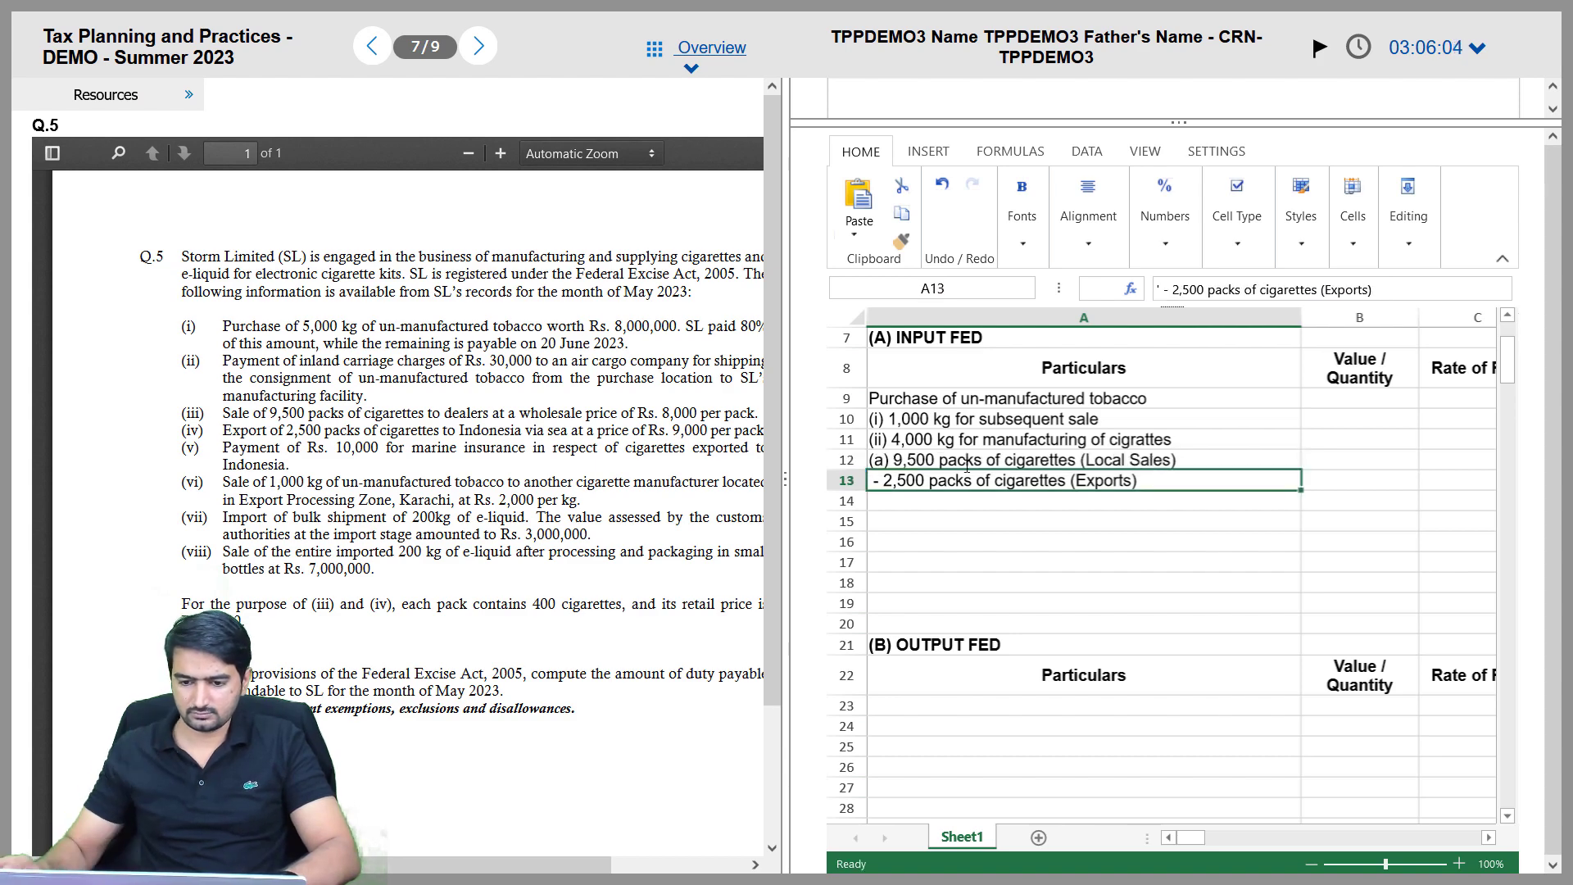
Replace the leading dash of the exports sub-item in A13 with the label "(b)"
{"action": "double_click", "coordinate": [890, 480]}
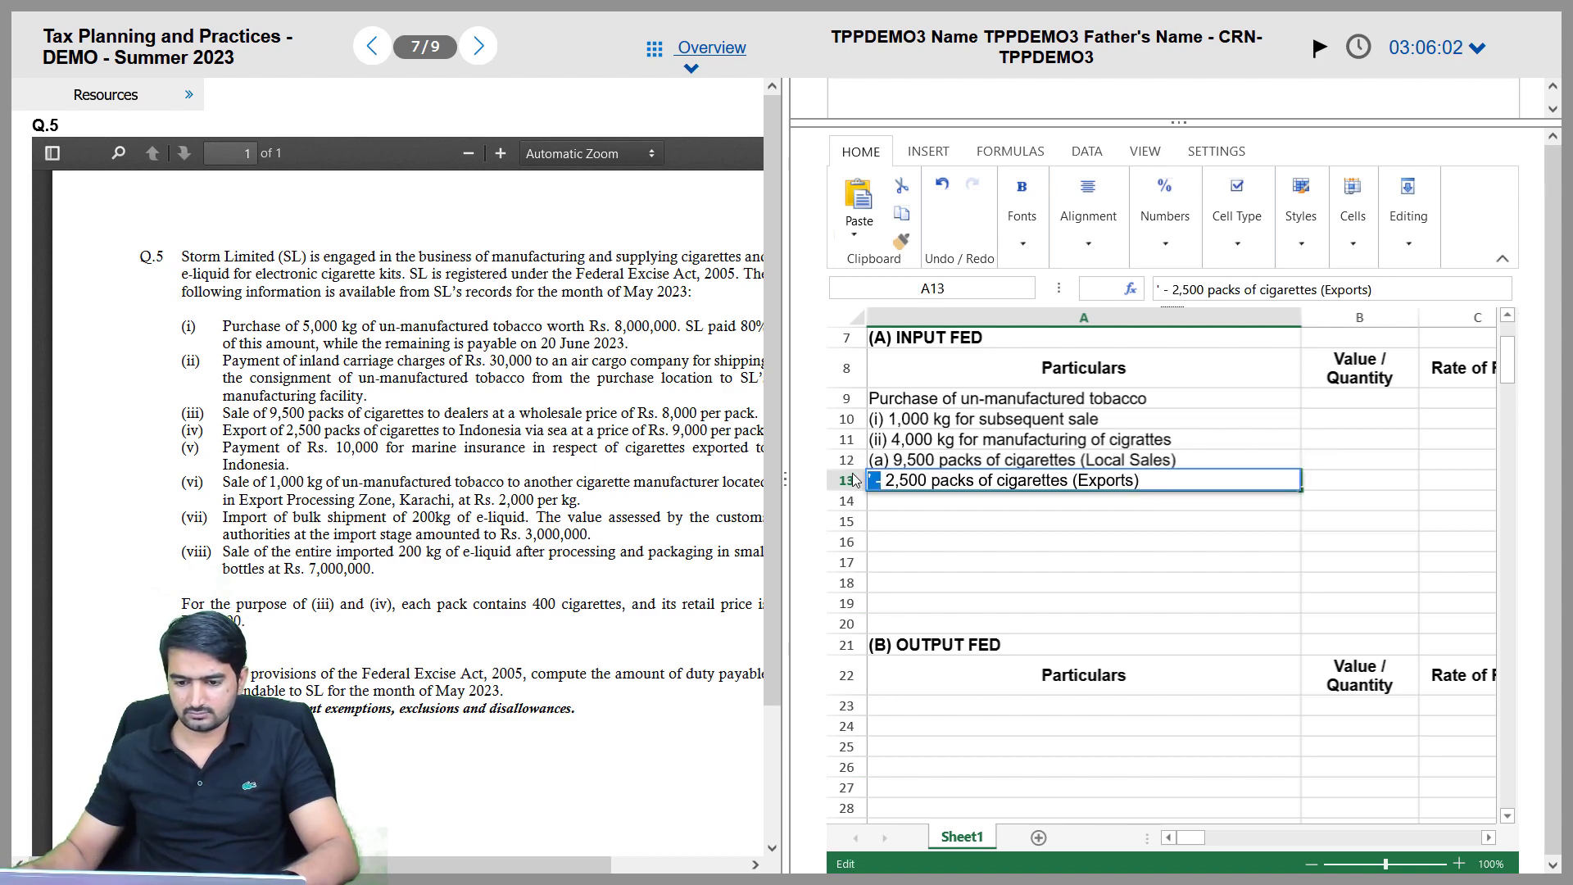
{"action": "key", "text": "BackSpace"}
{"action": "key", "text": "BackSpace"}
{"action": "key", "text": "BackSpace"}
{"action": "key", "text": "BackSpace"}
{"action": "type", "text": "(b)"}
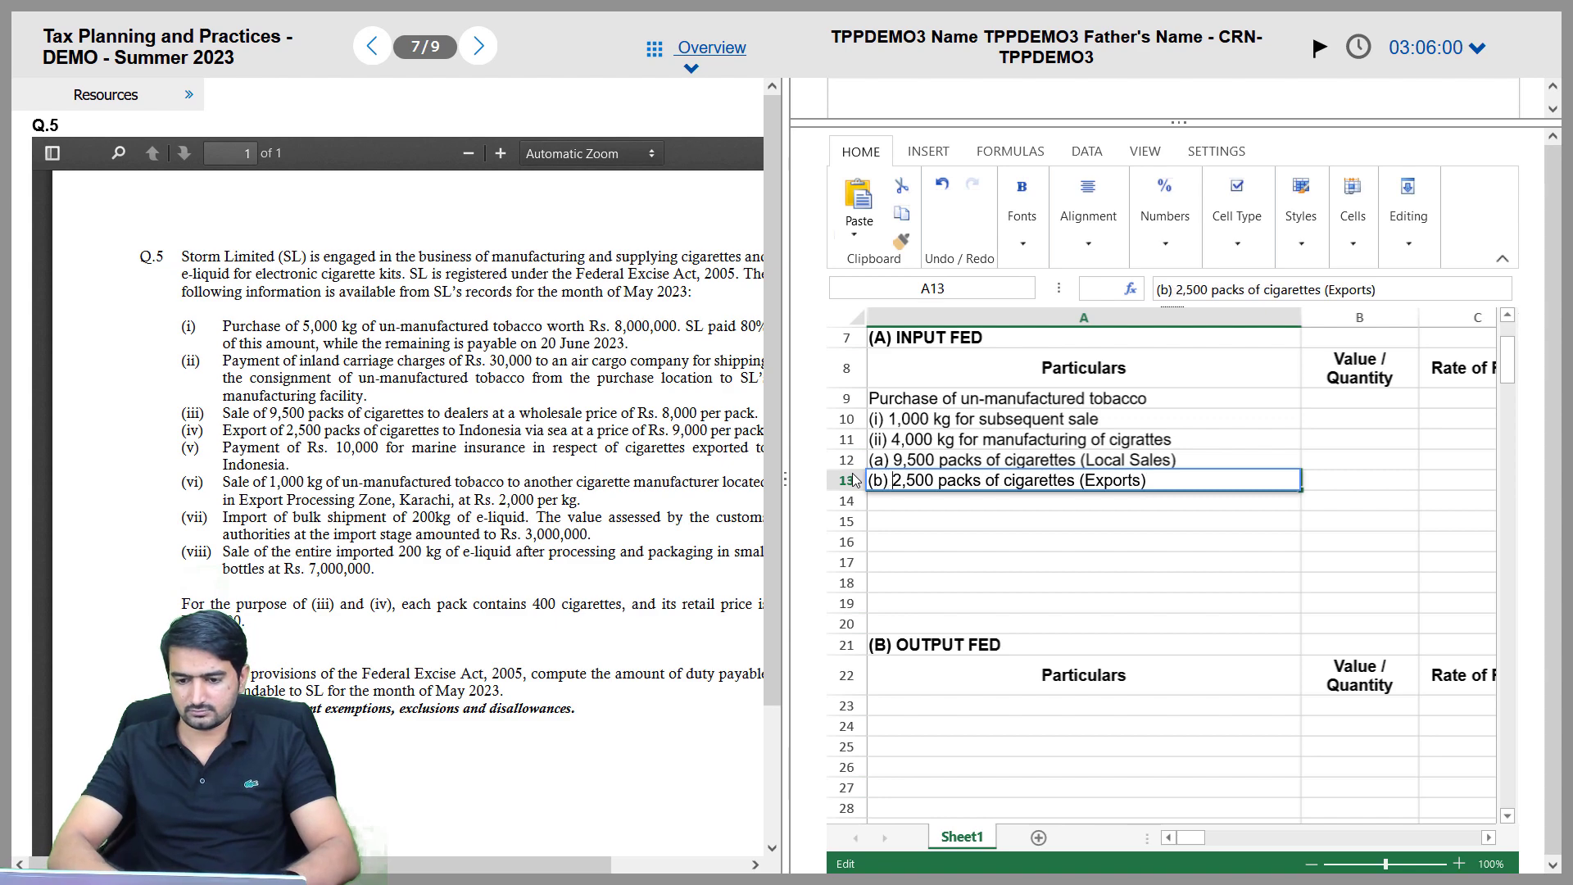
{"action": "key", "text": "Return"}
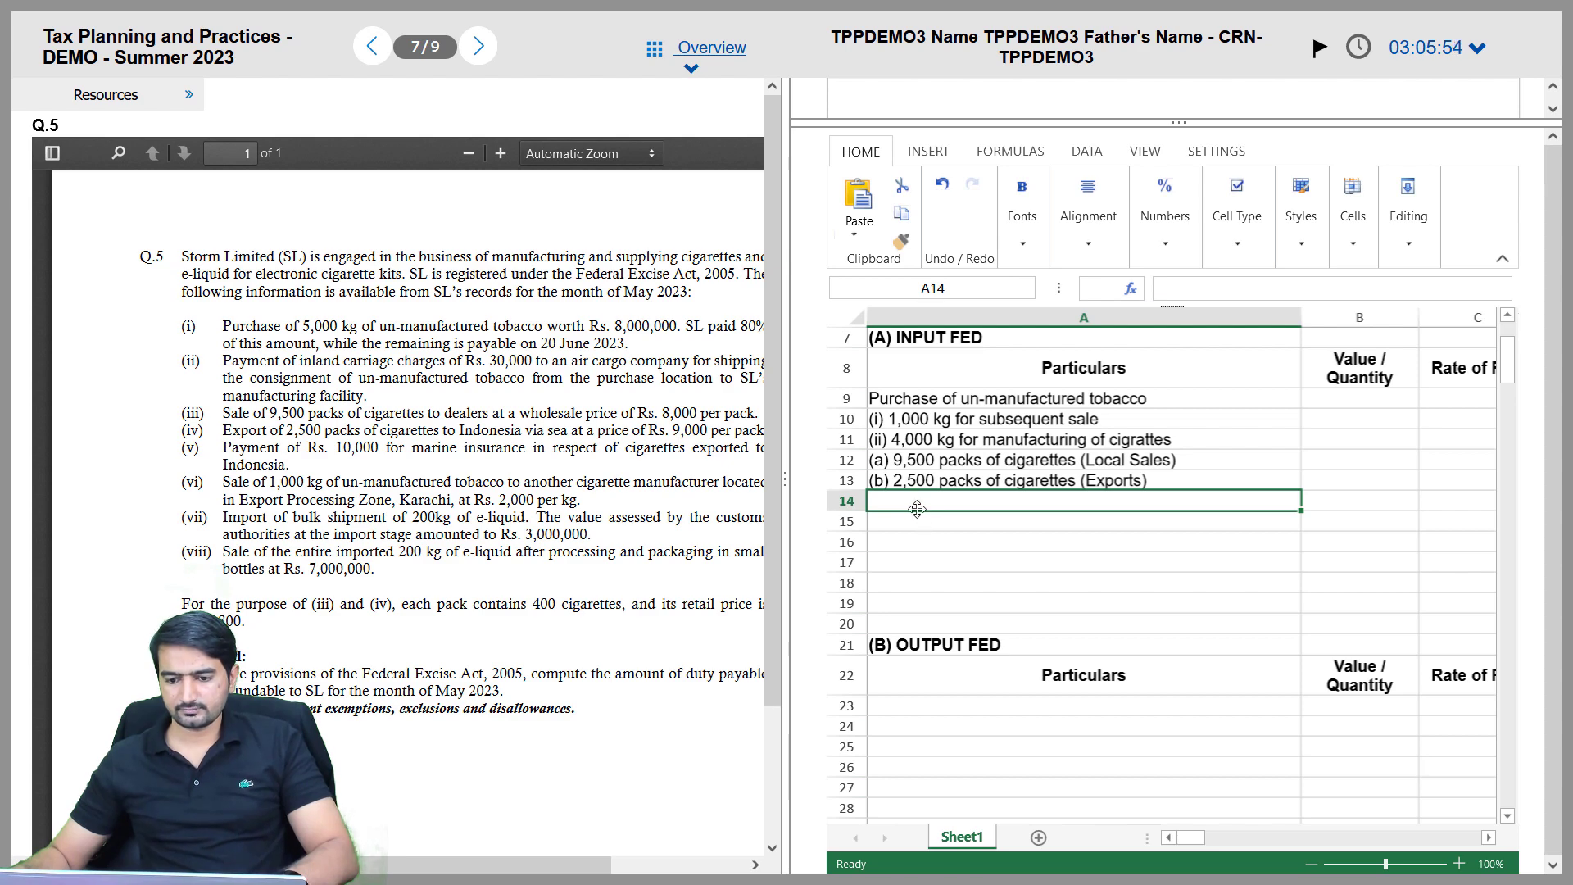
Add the particular "Inland Carraige Charges" in A14 of the input FED table, with the value 30000 in B14
{"action": "type", "text": "Inla"}
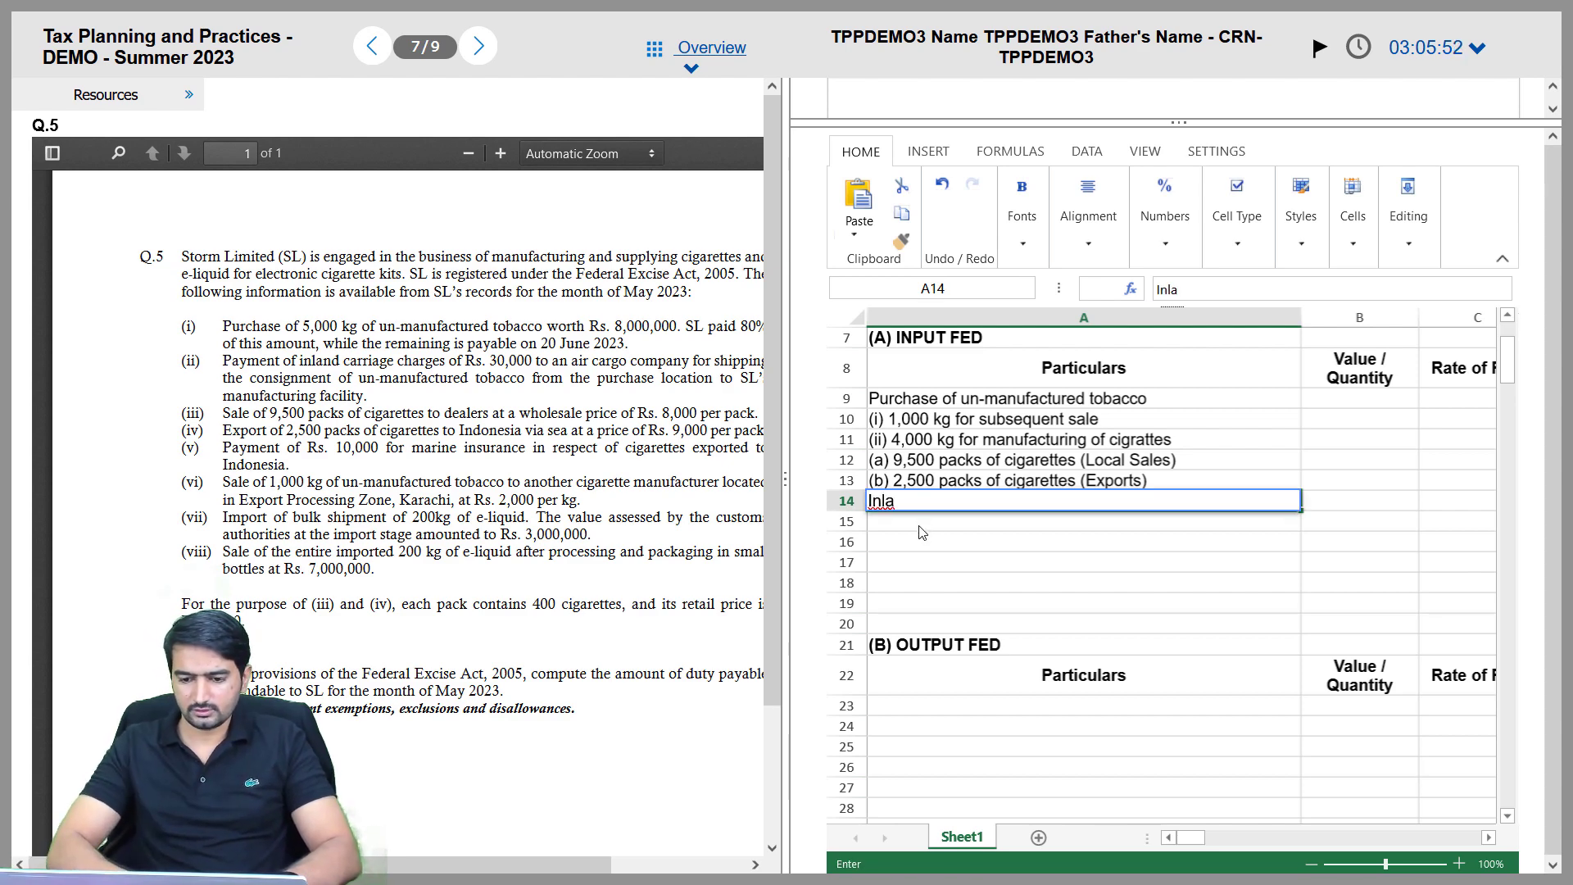
{"action": "type", "text": "nd Carr"}
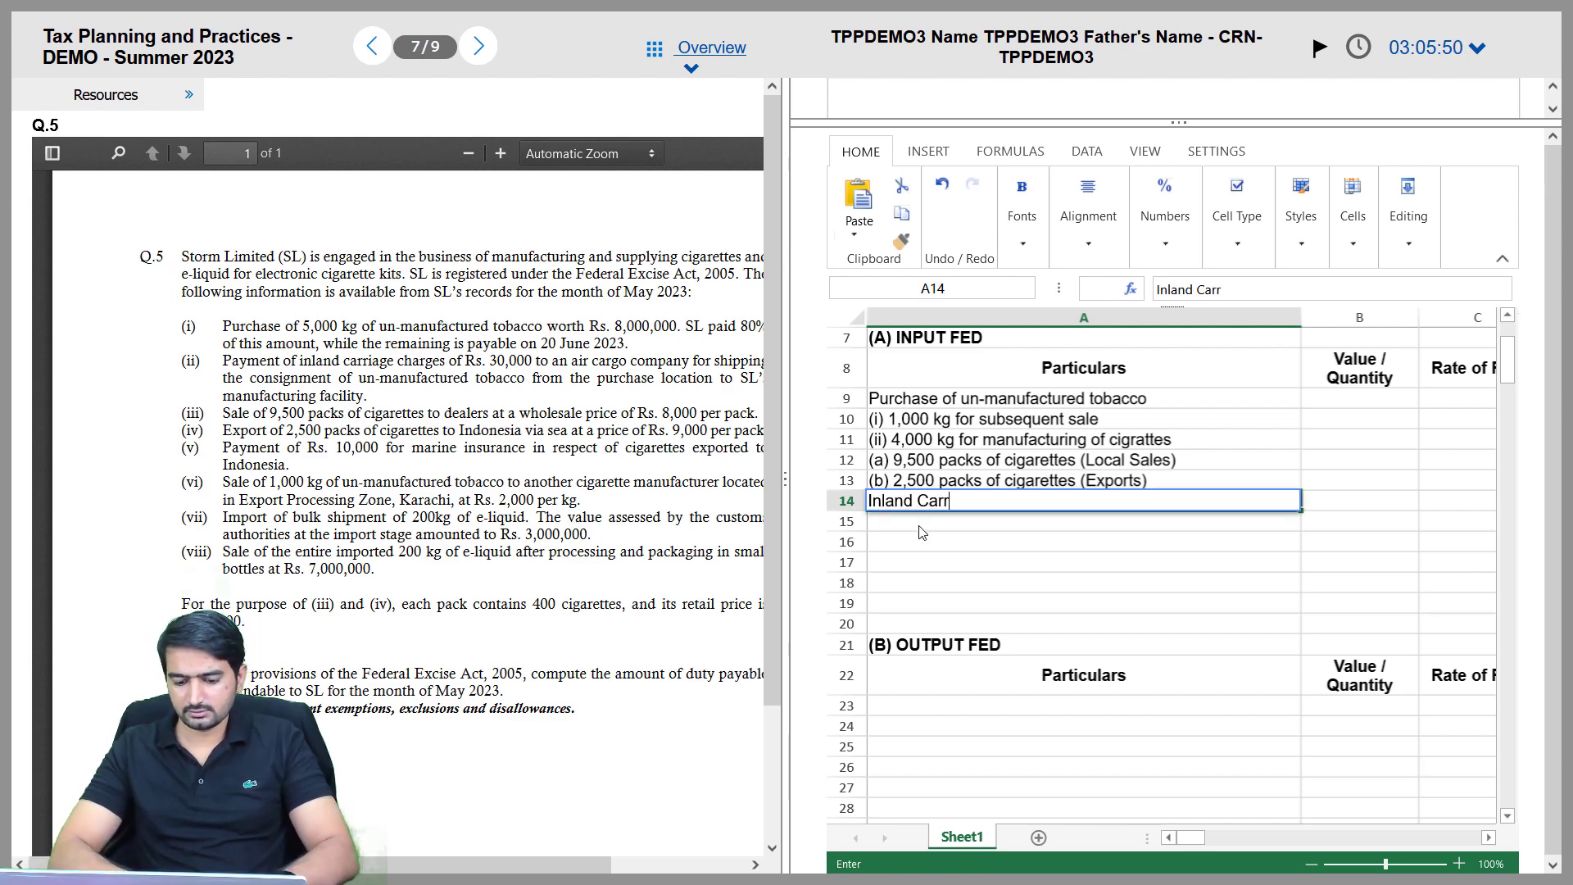
{"action": "type", "text": "aige Charges"}
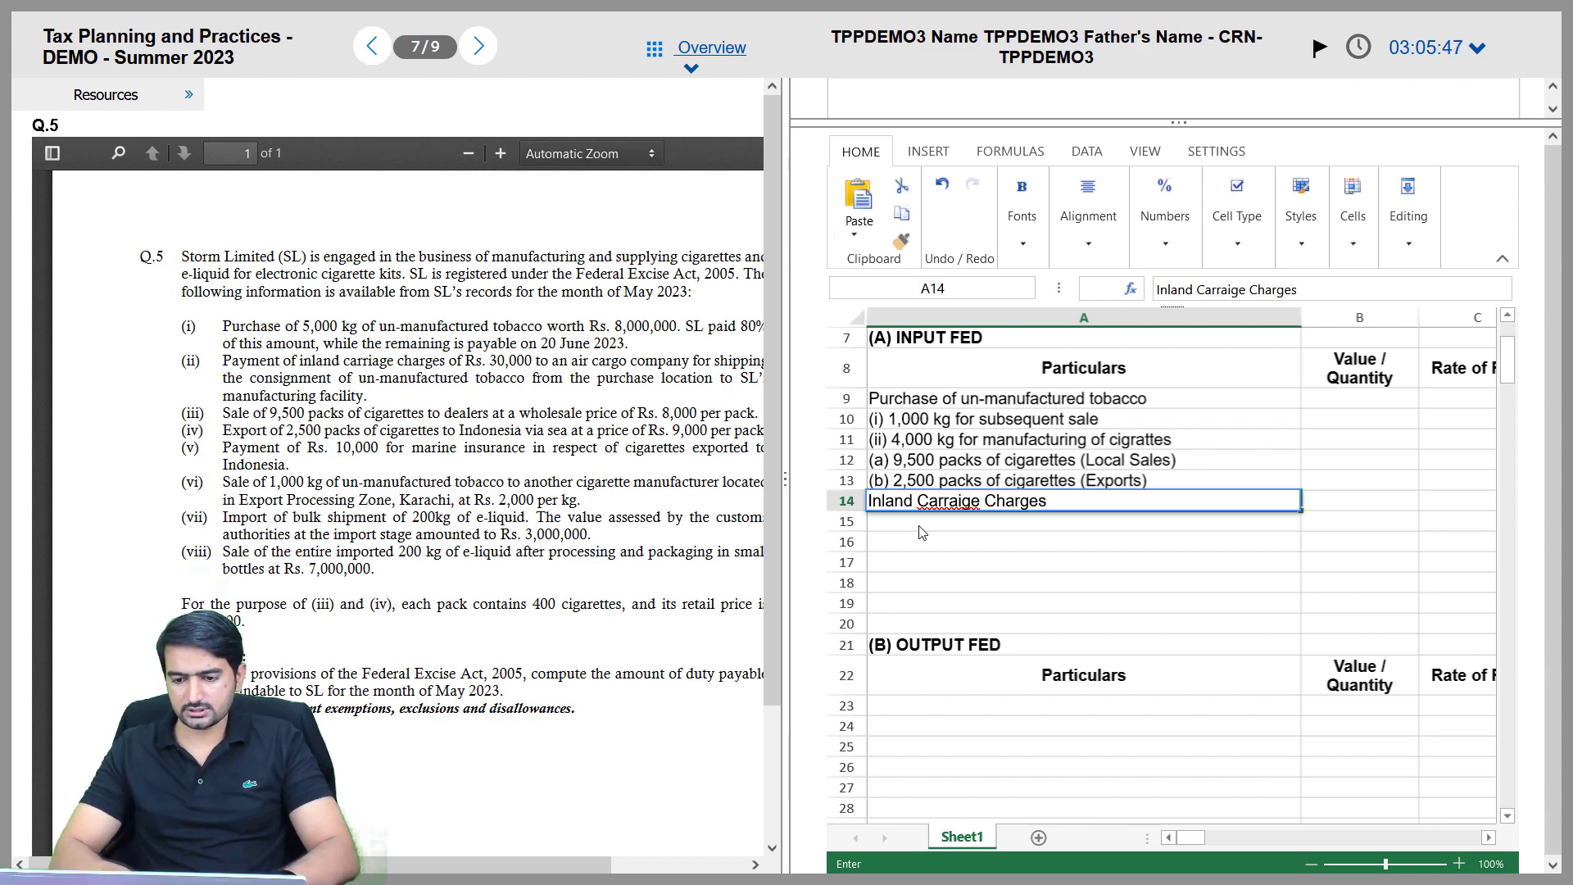
{"action": "key", "text": "Tab"}
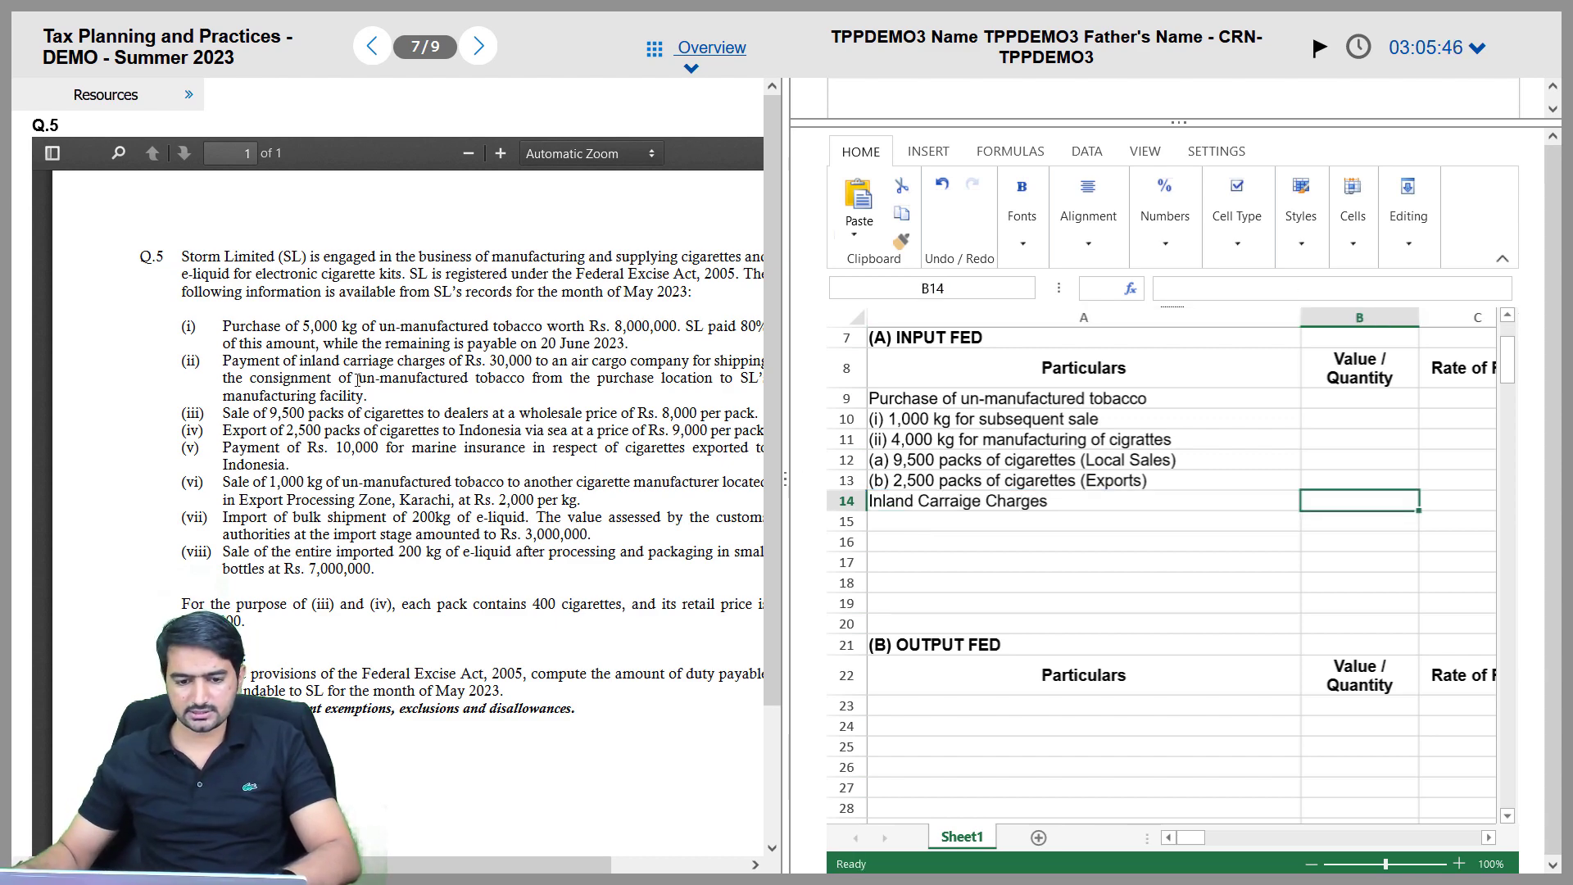
{"action": "type", "text": "30000"}
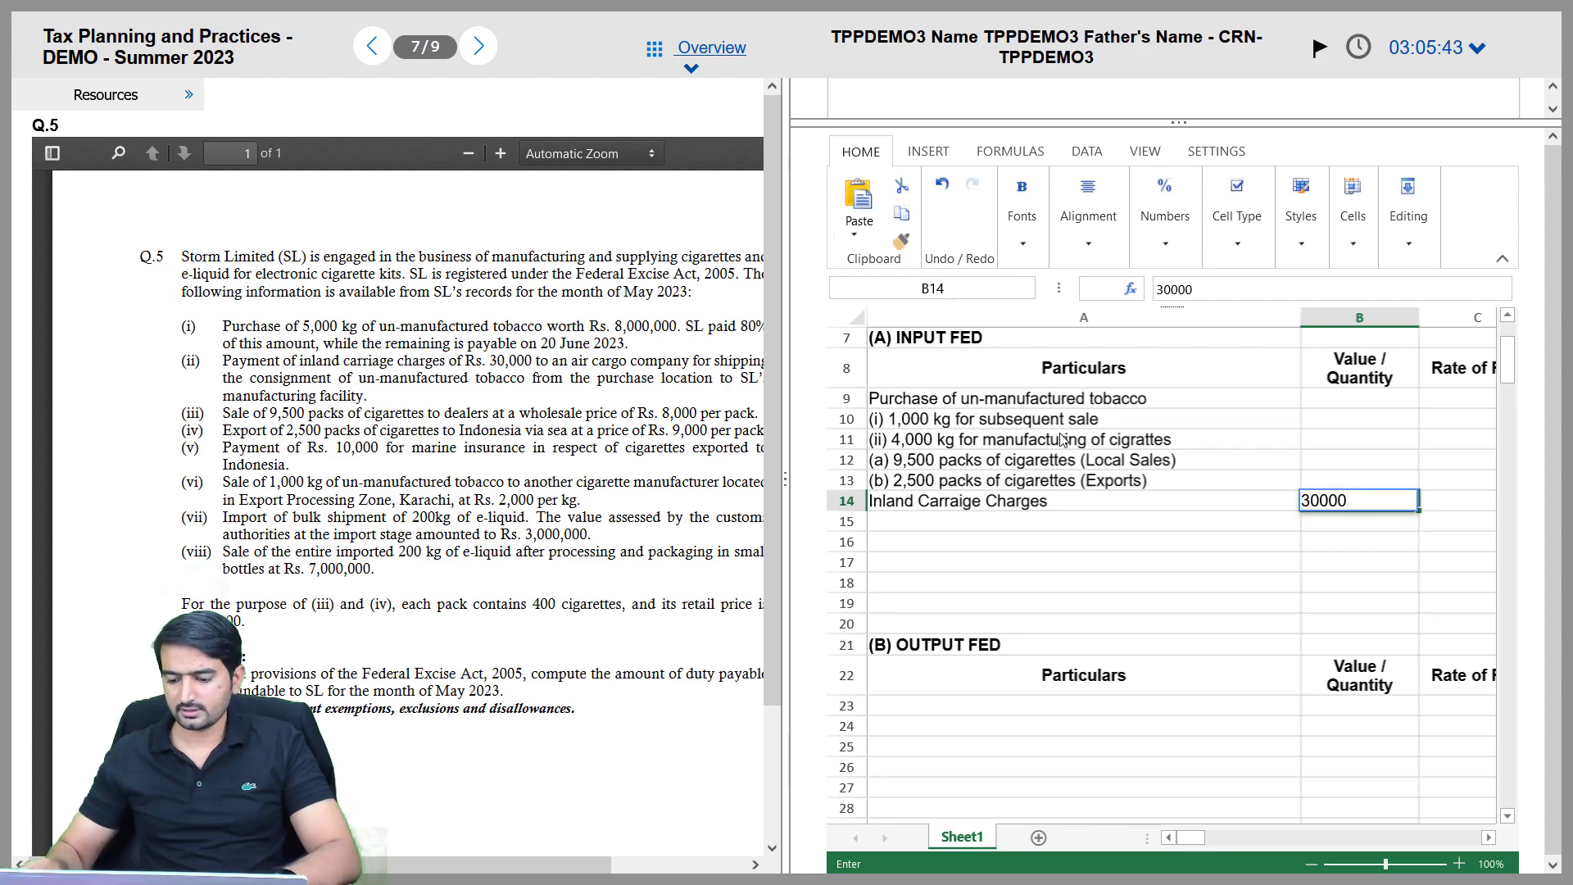
{"action": "key", "text": "Return"}
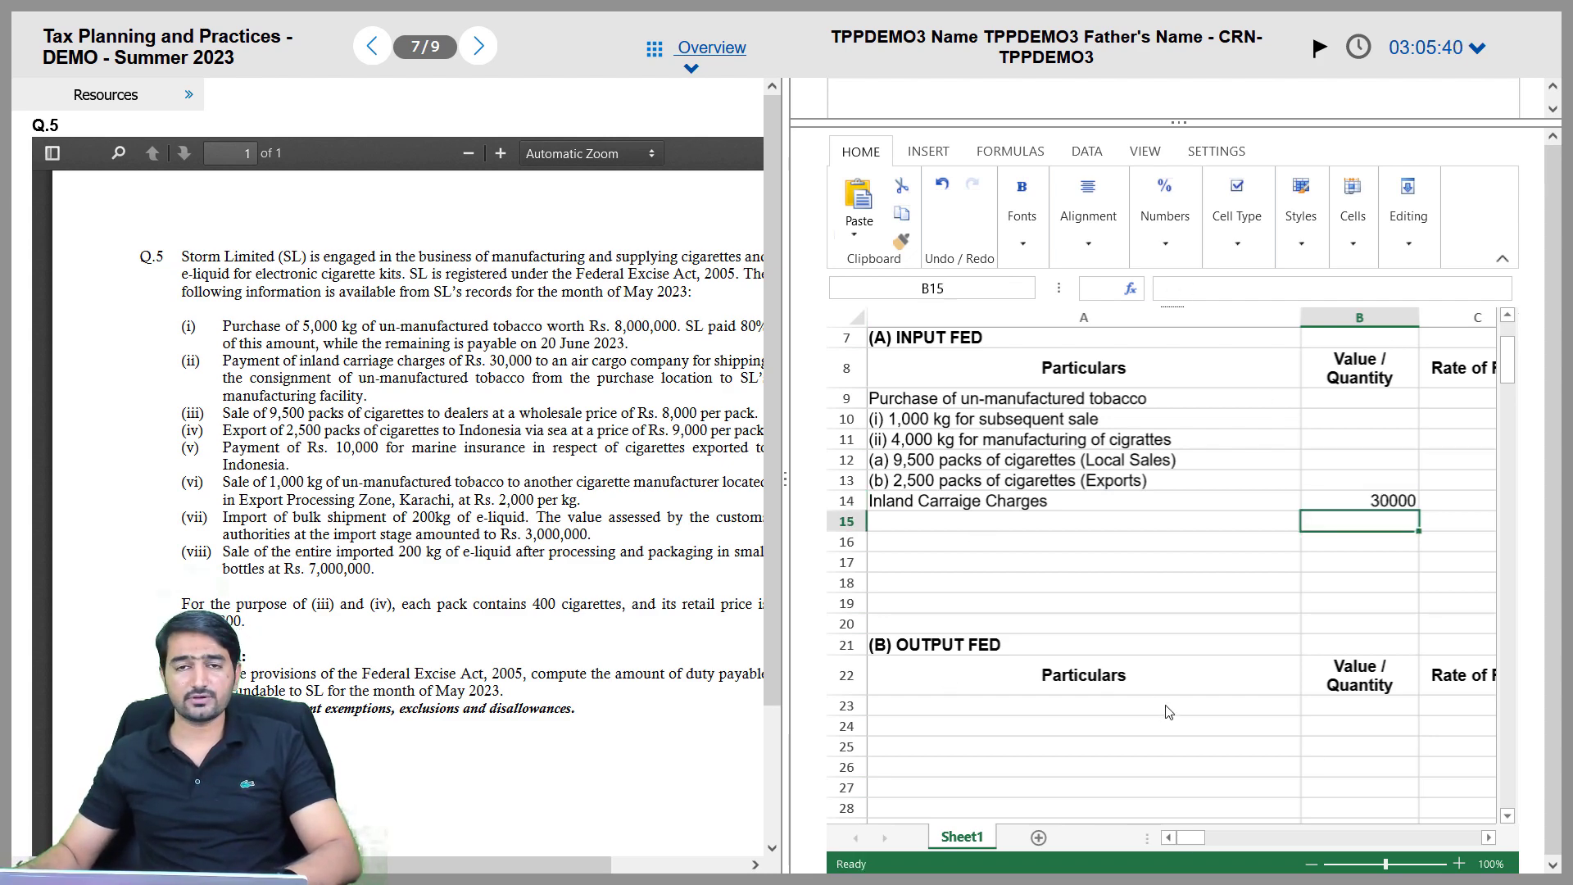
Apply the comma number format to the Value / Quantity, Rate of FED and FED columns, B to D
{"action": "left_click", "coordinate": [1488, 837]}
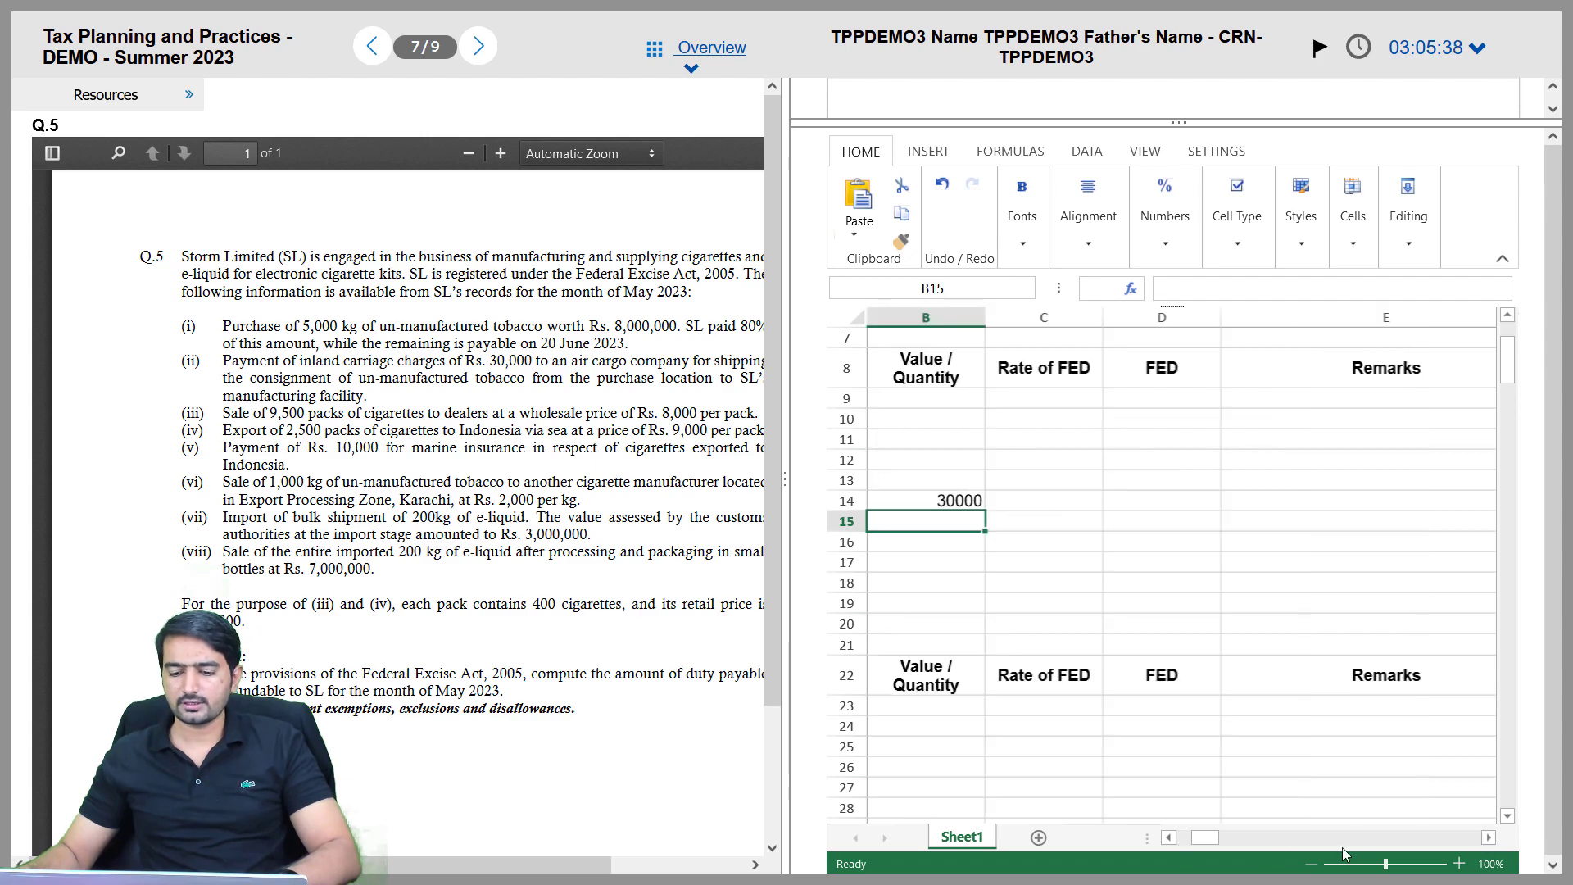
{"action": "left_click_drag", "start_coordinate": [1218, 837], "coordinate": [1203, 837]}
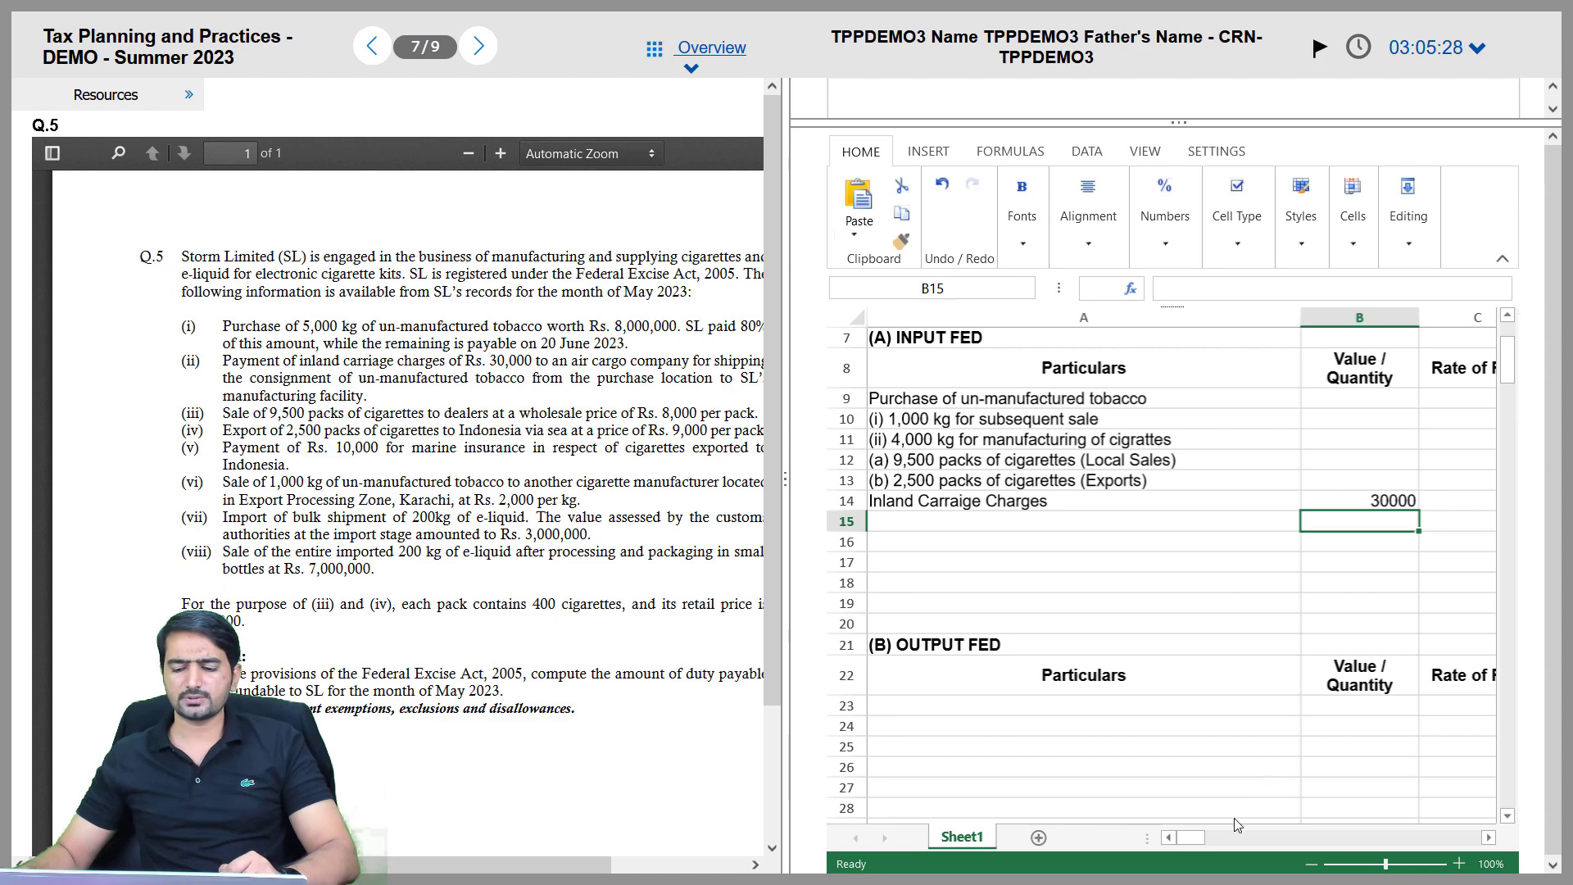
{"action": "left_click", "coordinate": [1488, 837]}
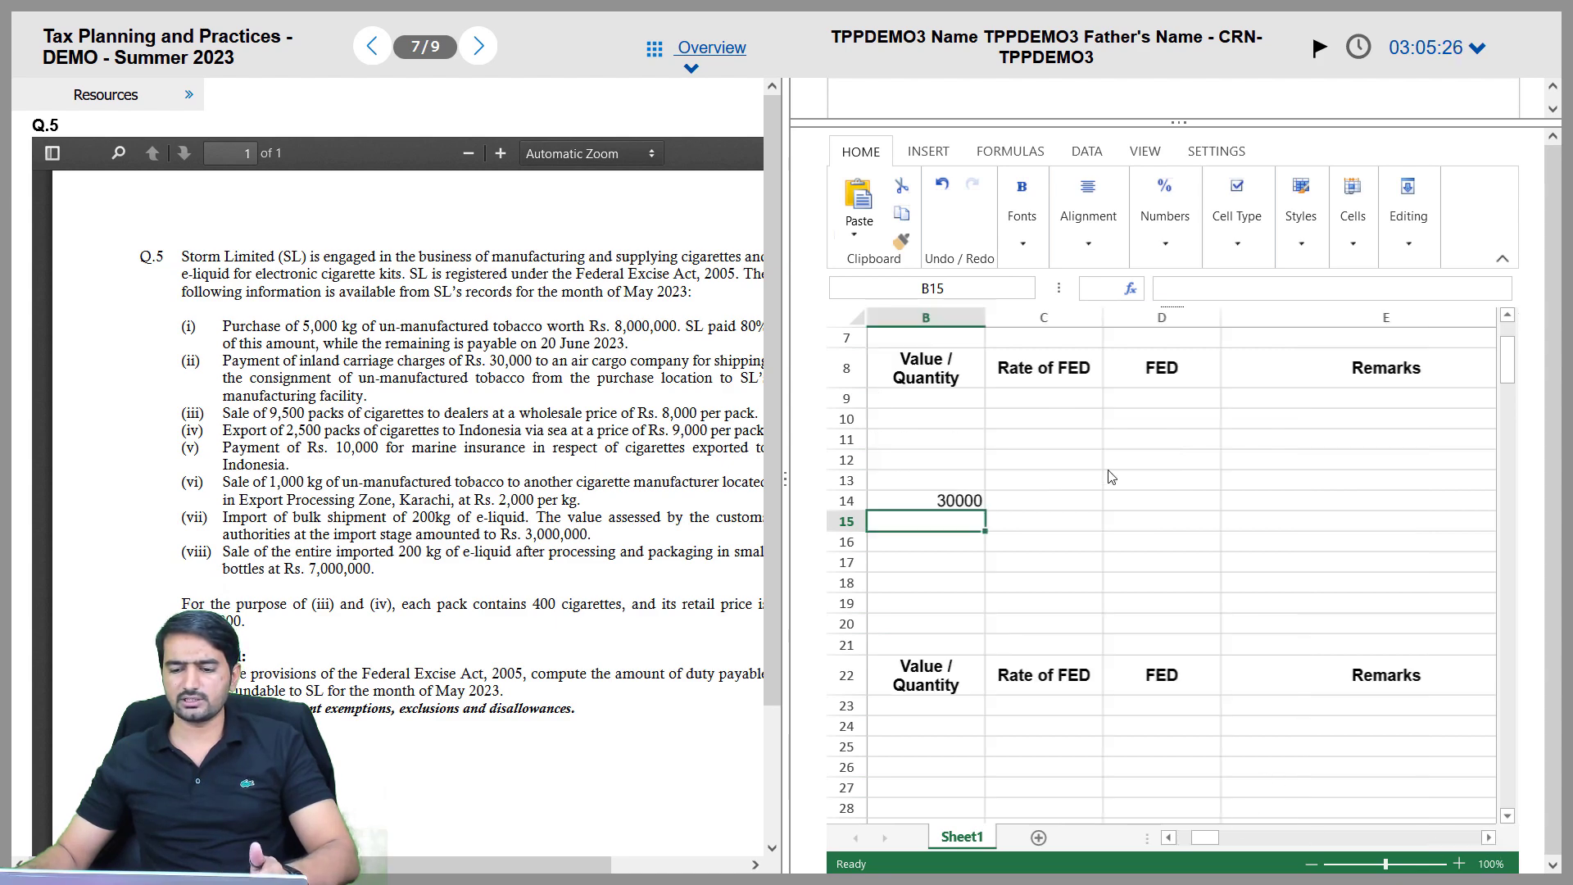
{"action": "left_click", "coordinate": [950, 320]}
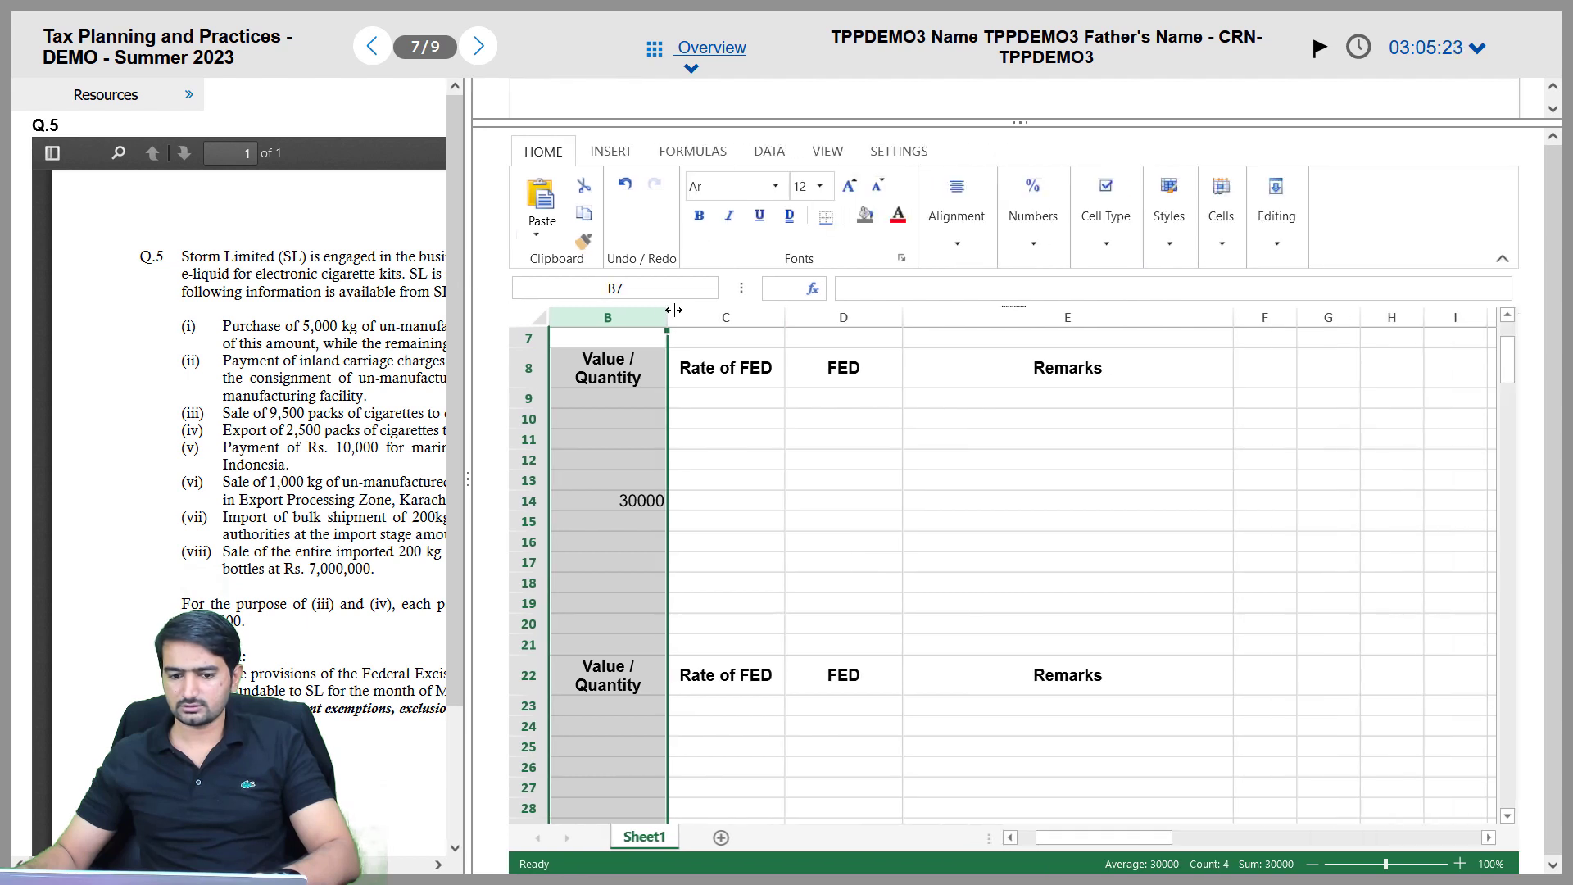
{"action": "left_click", "coordinate": [631, 339]}
{"action": "left_click_drag", "start_coordinate": [626, 319], "coordinate": [848, 318]}
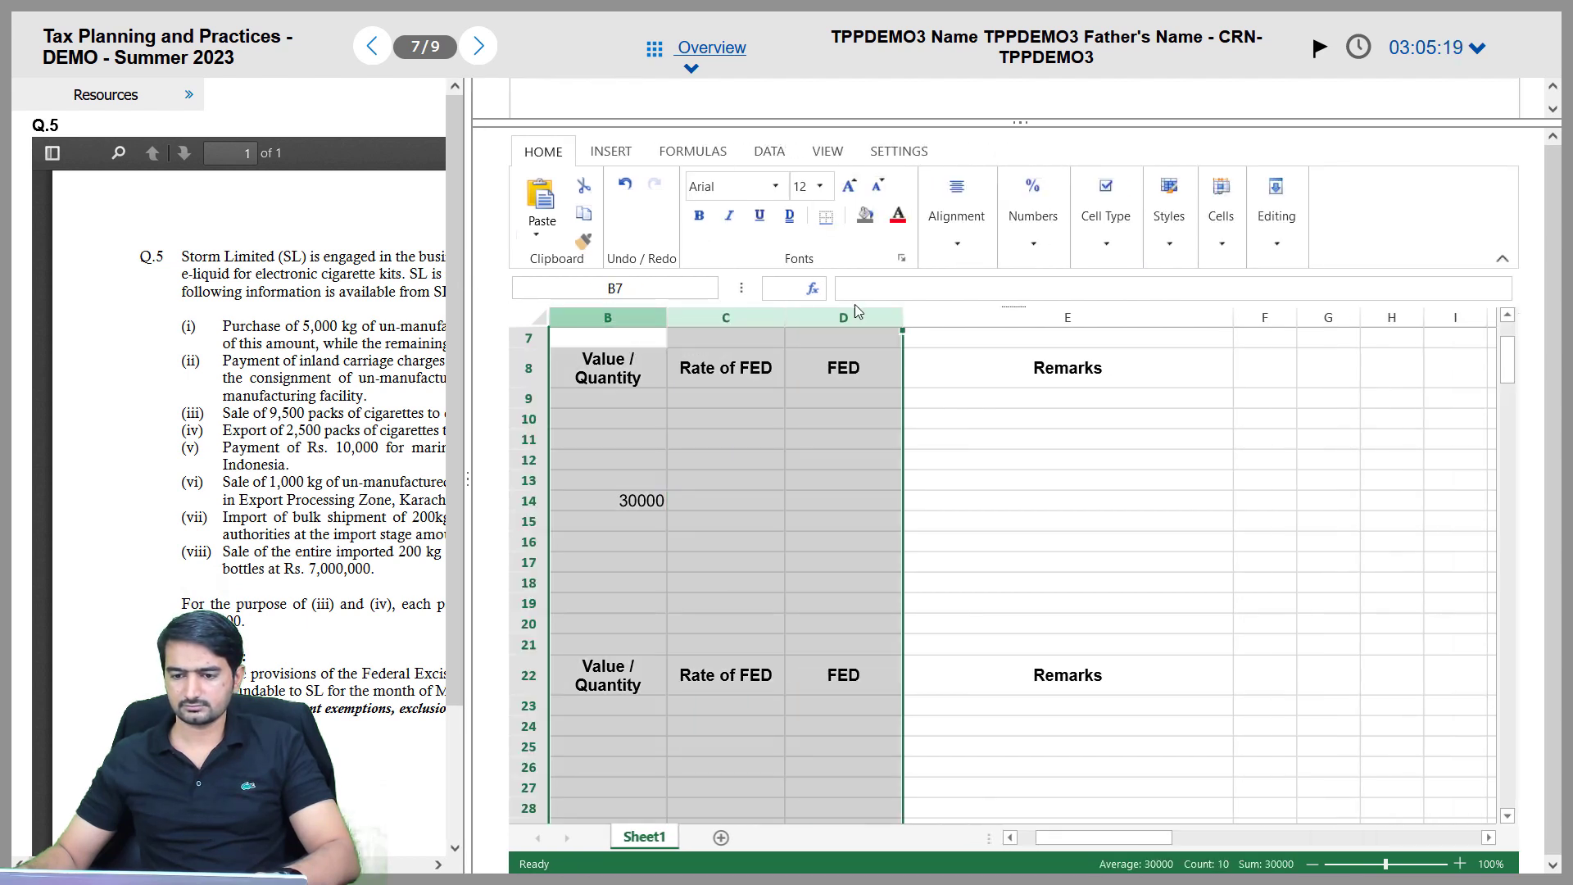
{"action": "left_click", "coordinate": [1035, 243]}
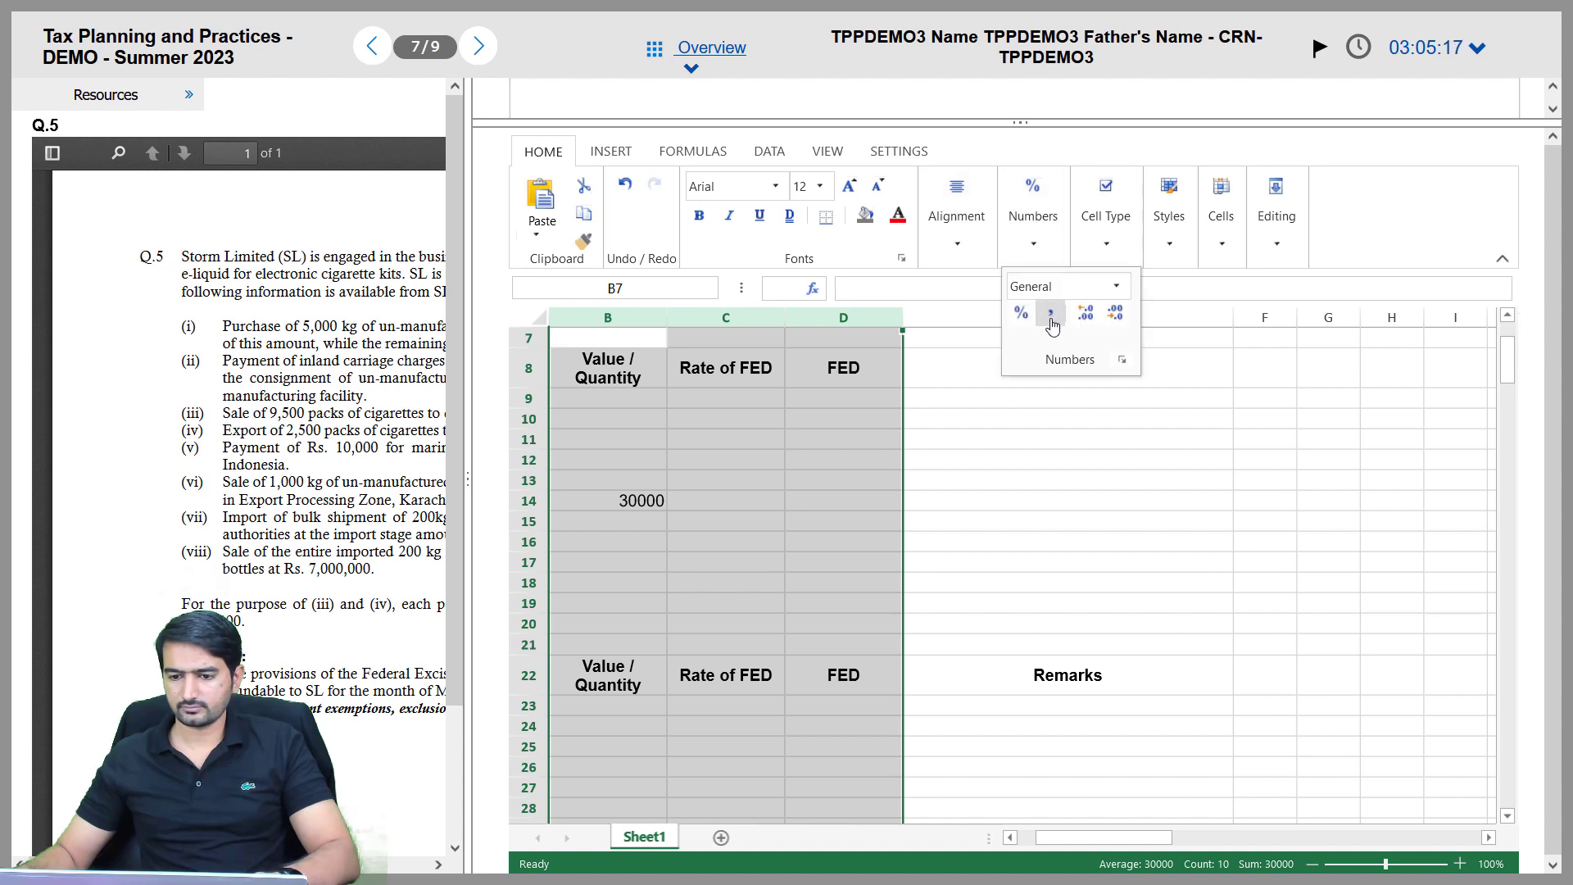
{"action": "left_click", "coordinate": [1050, 312]}
{"action": "left_click", "coordinate": [1033, 246]}
{"action": "left_click", "coordinate": [1034, 246]}
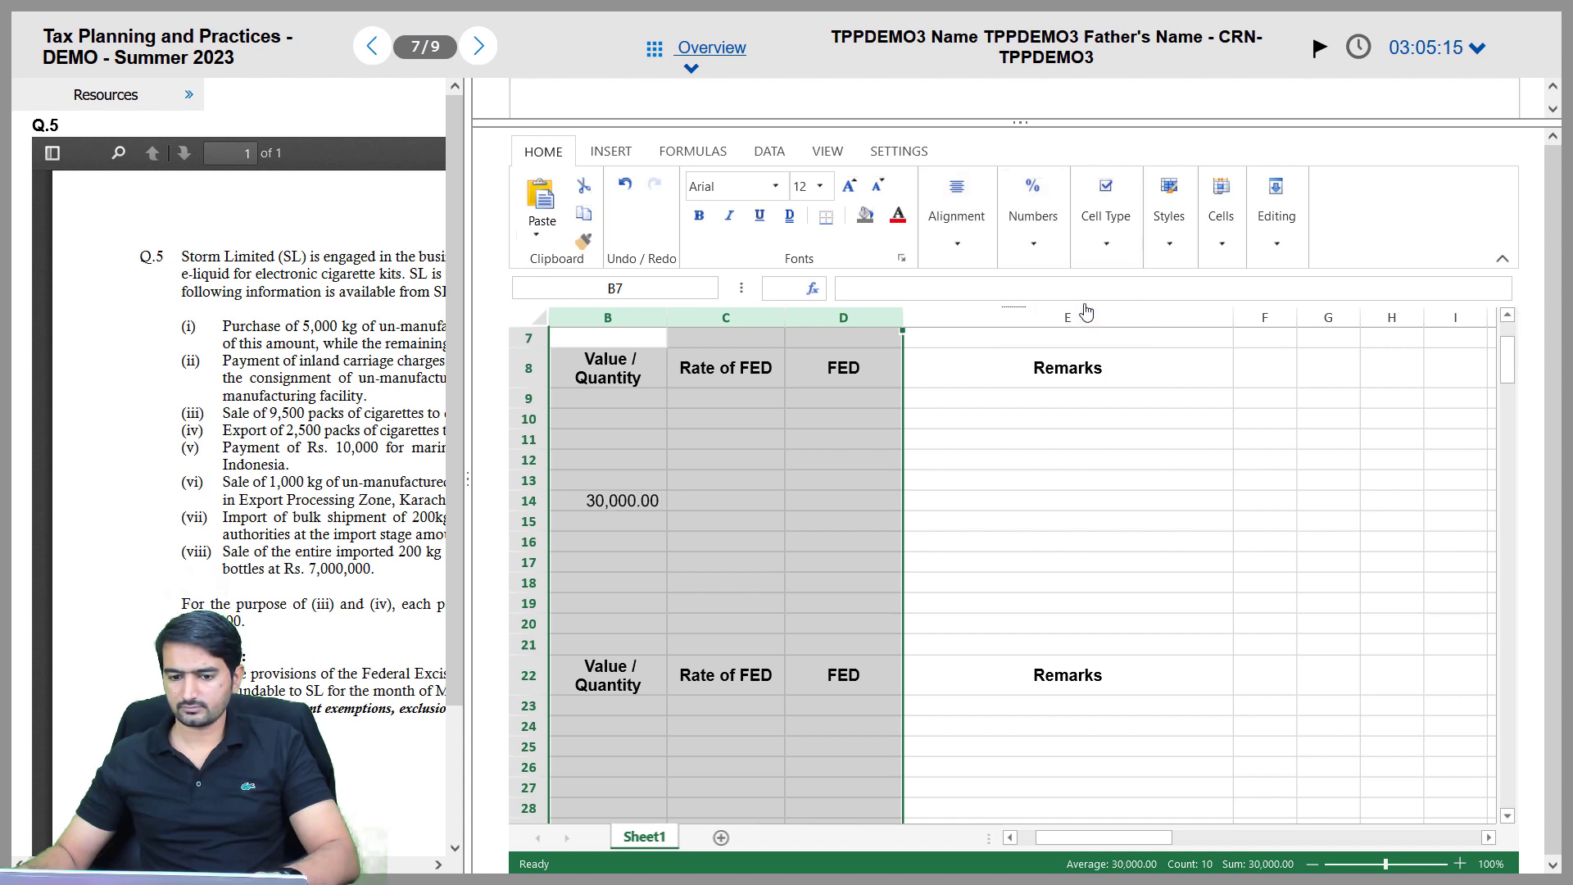
Try to decrease the decimal places of columns B to D, first as whole columns and then from B8 down to D50
{"action": "left_click", "coordinate": [1036, 243]}
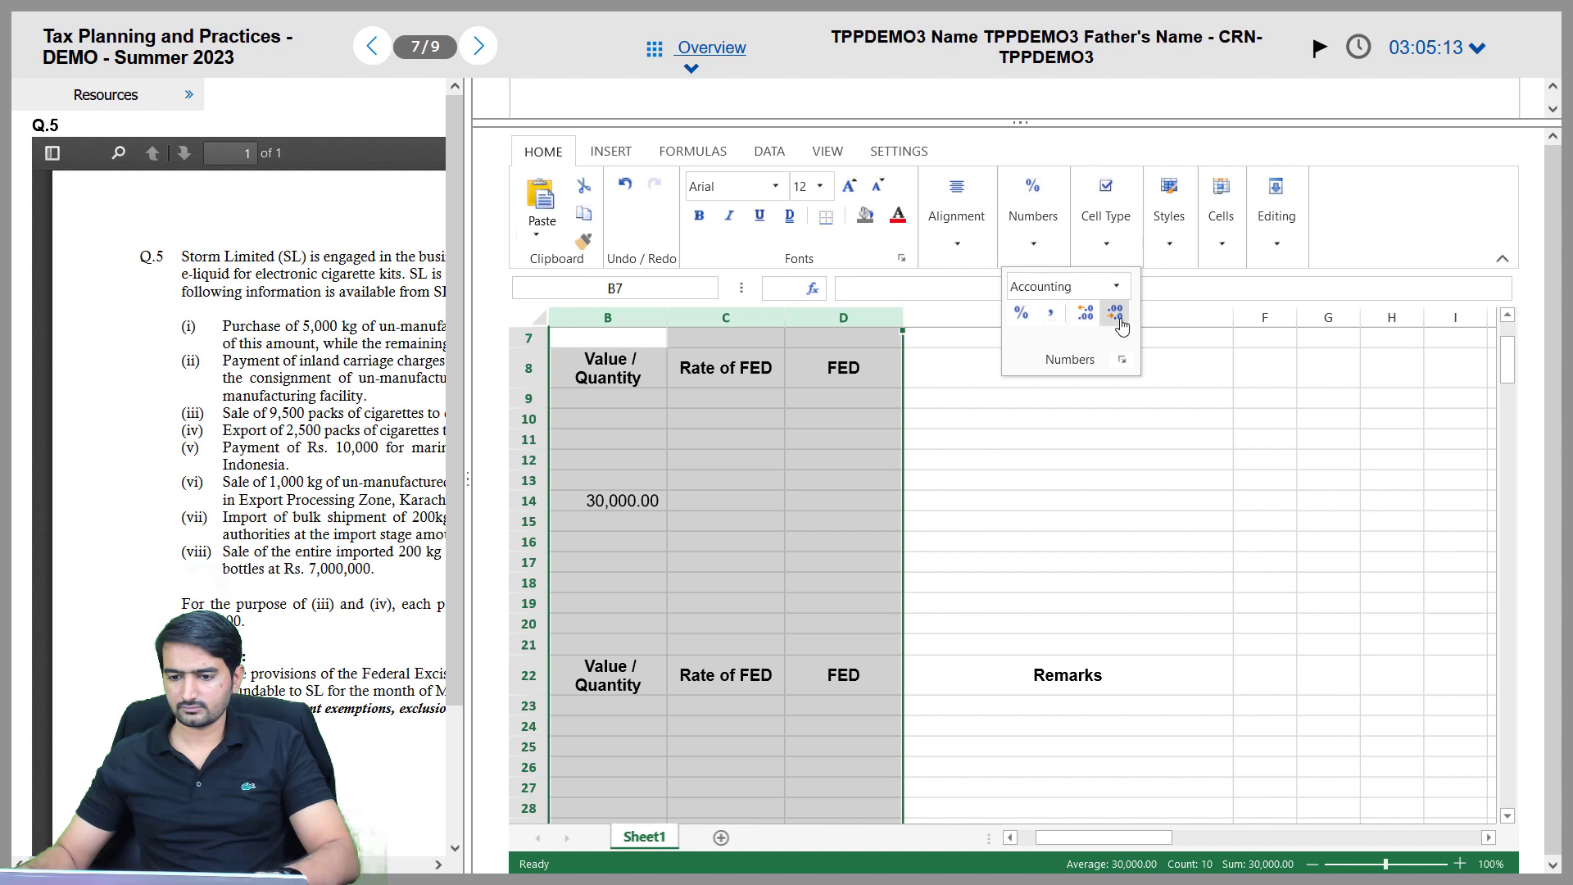
{"action": "left_click", "coordinate": [1117, 314]}
{"action": "left_click", "coordinate": [625, 371]}
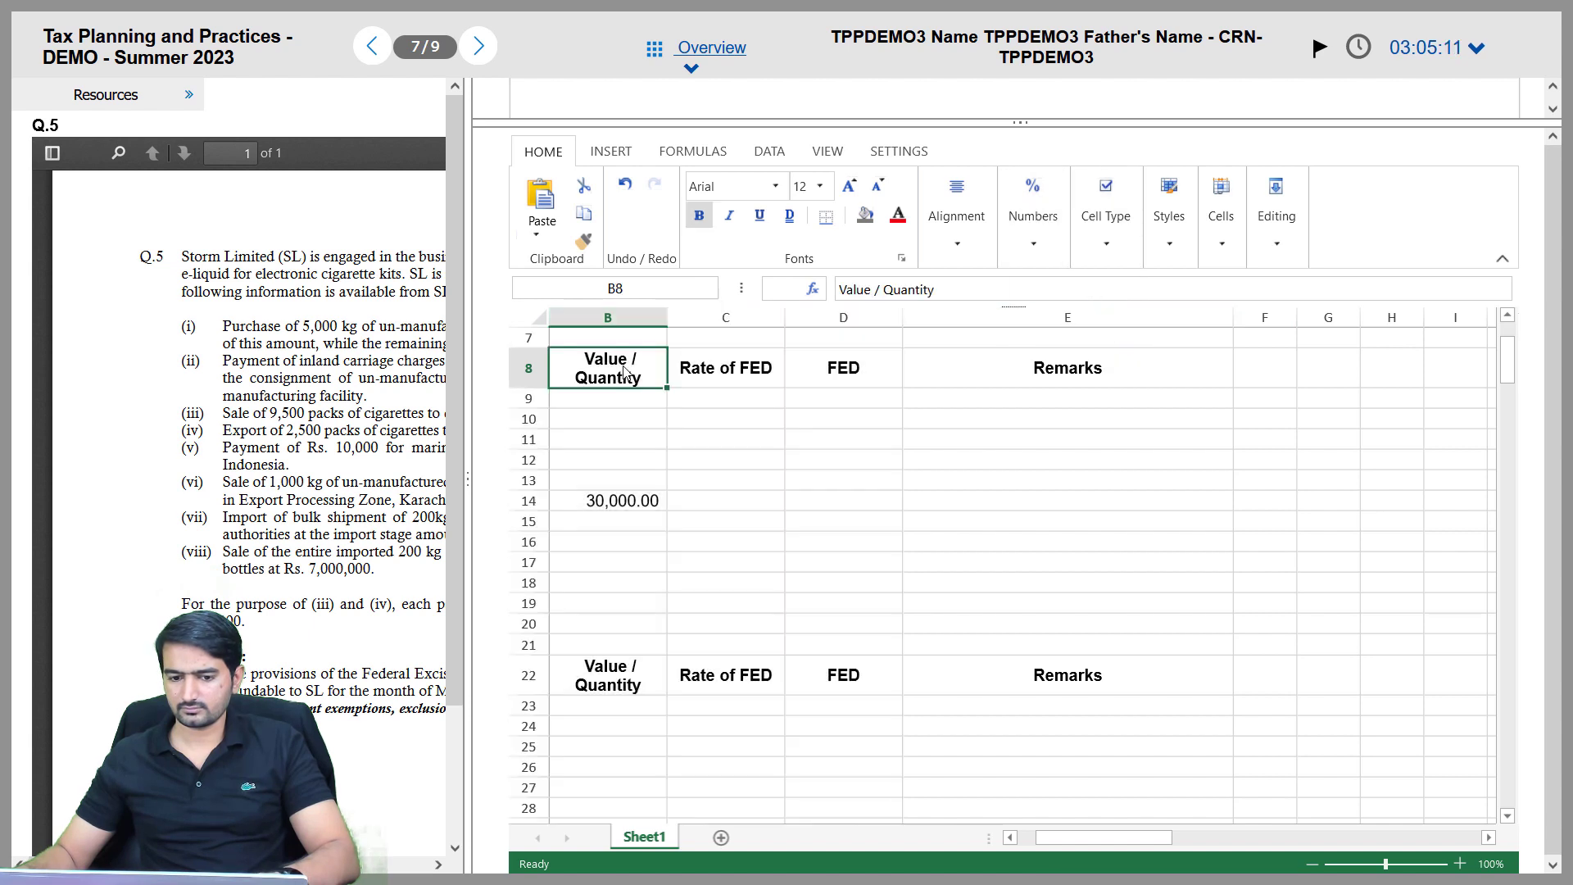
{"action": "key", "text": "shift+Right"}
{"action": "key", "text": "shift+Right"}
{"action": "key", "text": "shift+Down"}
{"action": "key", "text": "shift+Down"}
{"action": "key", "text": "shift+Down"}
{"action": "key", "text": "shift+Down"}
{"action": "key", "text": "shift+Down"}
{"action": "key", "text": "shift+Down"}
{"action": "key", "text": "shift+Down"}
{"action": "key", "text": "shift+Down"}
{"action": "key", "text": "shift+Down"}
{"action": "key", "text": "shift+Down"}
{"action": "key", "text": "shift+Down"}
{"action": "key", "text": "shift+Down"}
{"action": "key", "text": "shift+Down"}
{"action": "key", "text": "shift+Down"}
{"action": "key", "text": "shift+Down"}
{"action": "key", "text": "shift+Down"}
{"action": "key", "text": "shift+Down"}
{"action": "key", "text": "shift+Down"}
{"action": "key", "text": "shift+Down"}
{"action": "key", "text": "shift+Down"}
{"action": "key", "text": "shift+Down"}
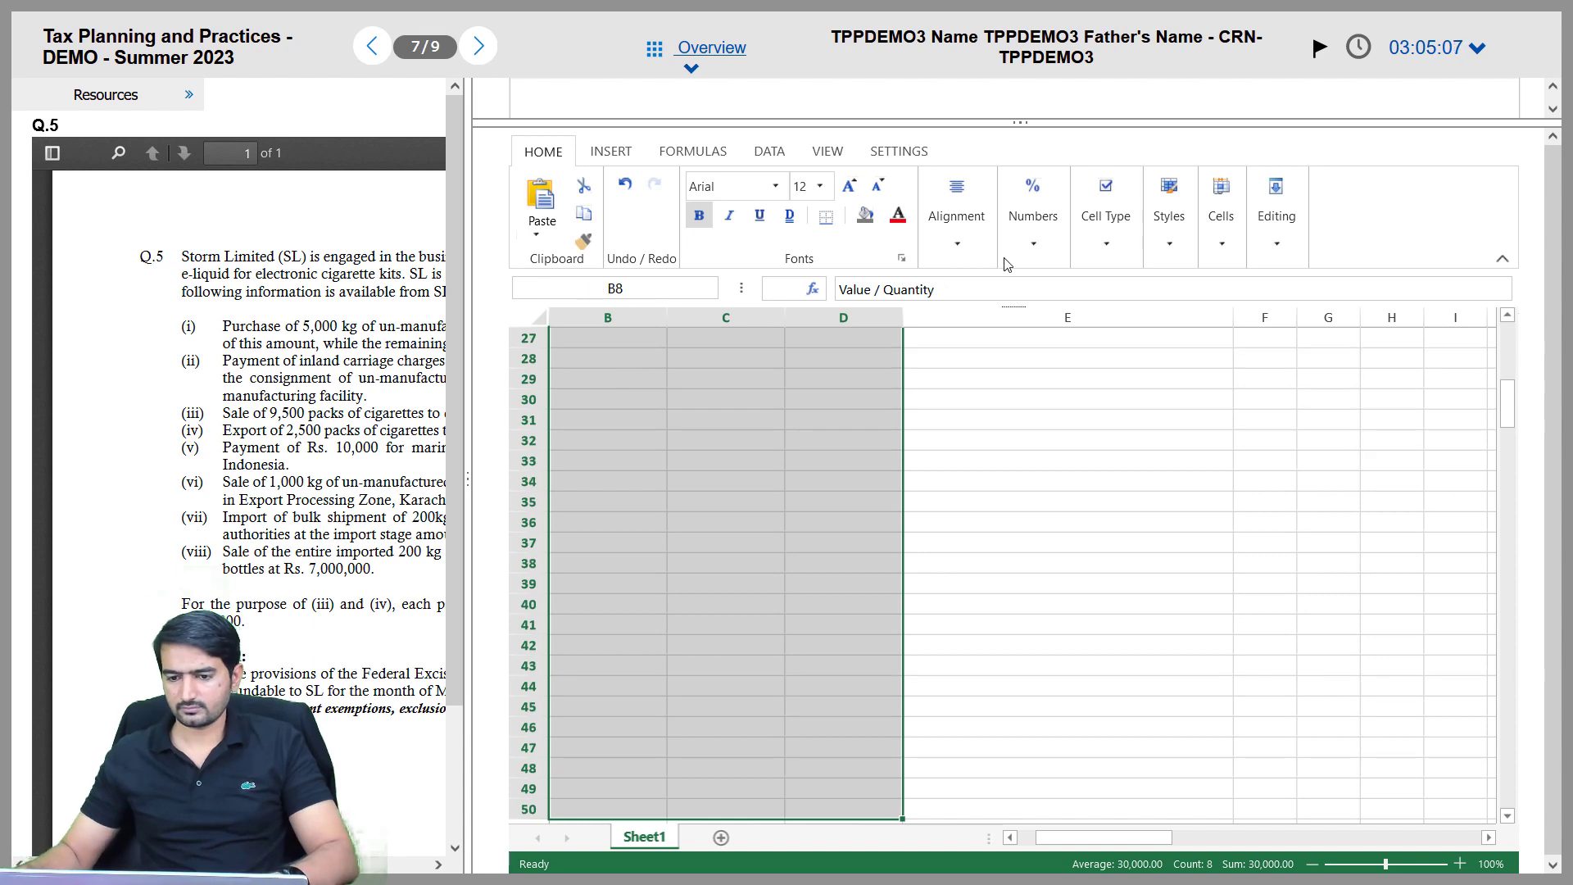
{"action": "left_click", "coordinate": [1033, 243]}
{"action": "left_click", "coordinate": [1120, 317]}
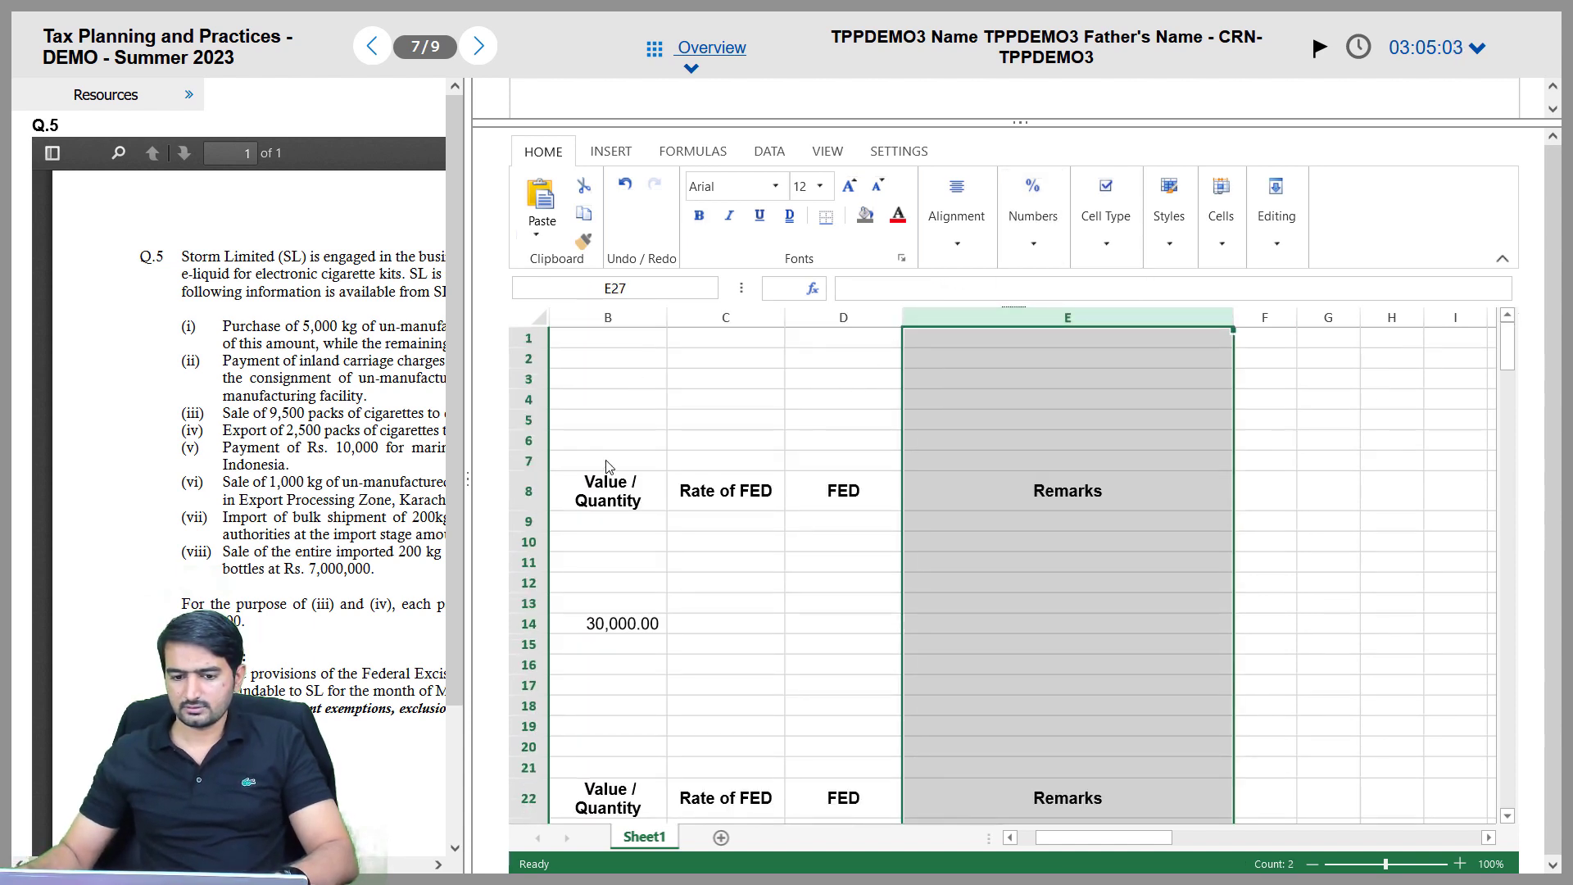
Remove both decimal places from the numbers in B7:D47
{"action": "left_click", "coordinate": [631, 452]}
{"action": "key", "text": "shift+Right"}
{"action": "key", "text": "shift+Right"}
{"action": "key", "text": "shift+Down"}
{"action": "key", "text": "shift+Down"}
{"action": "key", "text": "shift+Down"}
{"action": "key", "text": "shift+Down"}
{"action": "key", "text": "shift+Down"}
{"action": "key", "text": "shift+Down"}
{"action": "key", "text": "shift+Down"}
{"action": "key", "text": "shift+Down"}
{"action": "key", "text": "shift+Down"}
{"action": "key", "text": "shift+Down"}
{"action": "key", "text": "shift+Down"}
{"action": "key", "text": "shift+Down"}
{"action": "key", "text": "shift+Down"}
{"action": "key", "text": "shift+Down"}
{"action": "key", "text": "shift+Down"}
{"action": "key", "text": "shift+Down"}
{"action": "key", "text": "shift+Down"}
{"action": "key", "text": "shift+Down"}
{"action": "key", "text": "shift+Down"}
{"action": "key", "text": "shift+Down"}
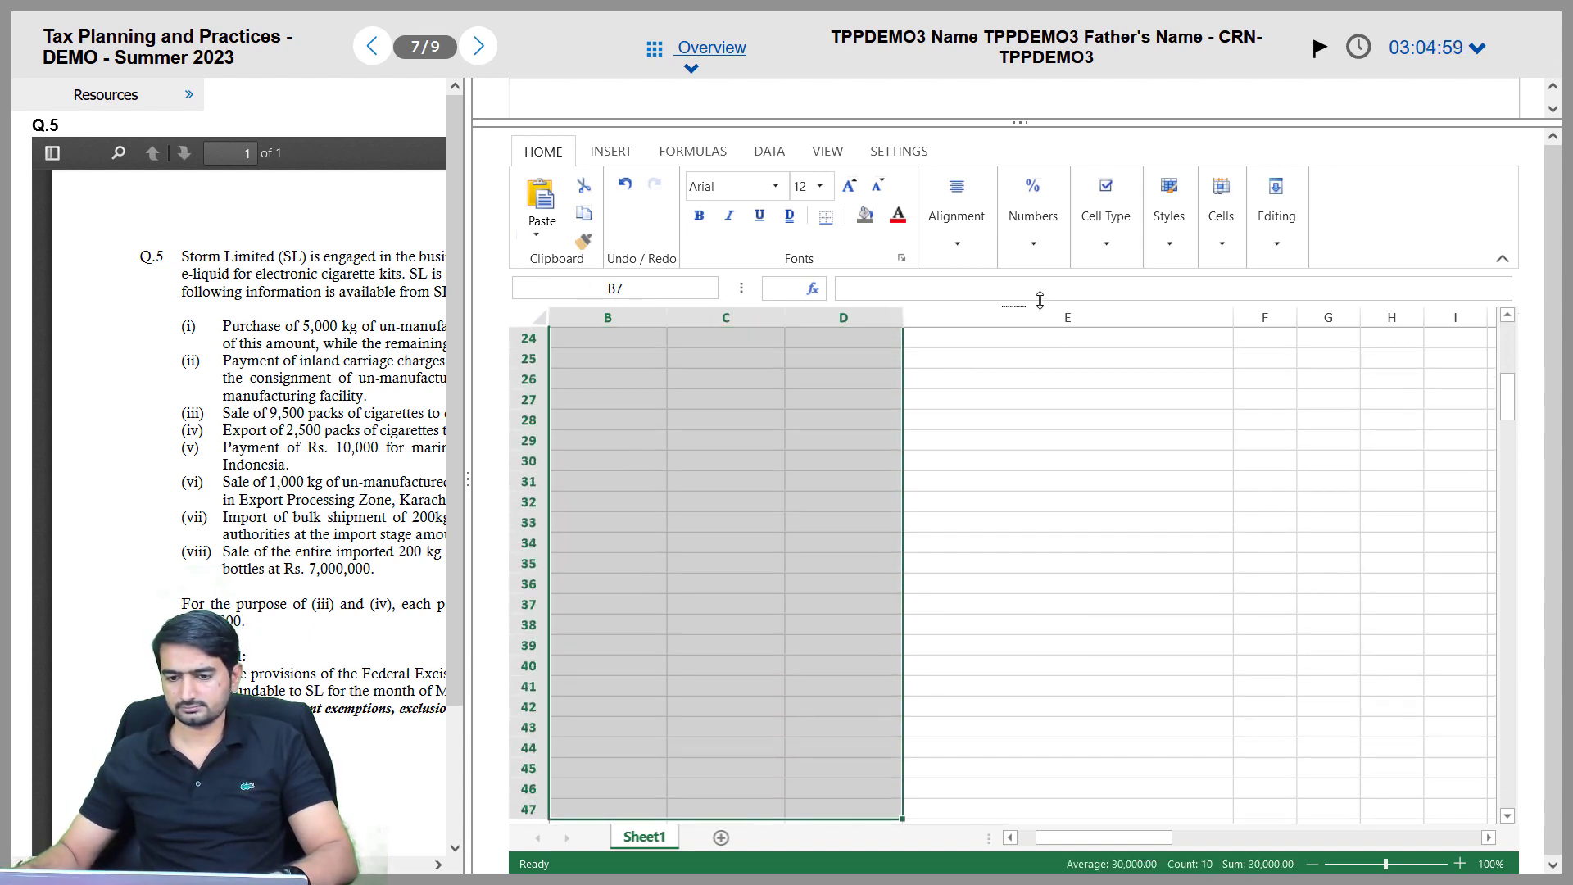
{"action": "left_click", "coordinate": [1034, 242]}
{"action": "left_click", "coordinate": [1101, 319]}
{"action": "left_click", "coordinate": [1034, 243]}
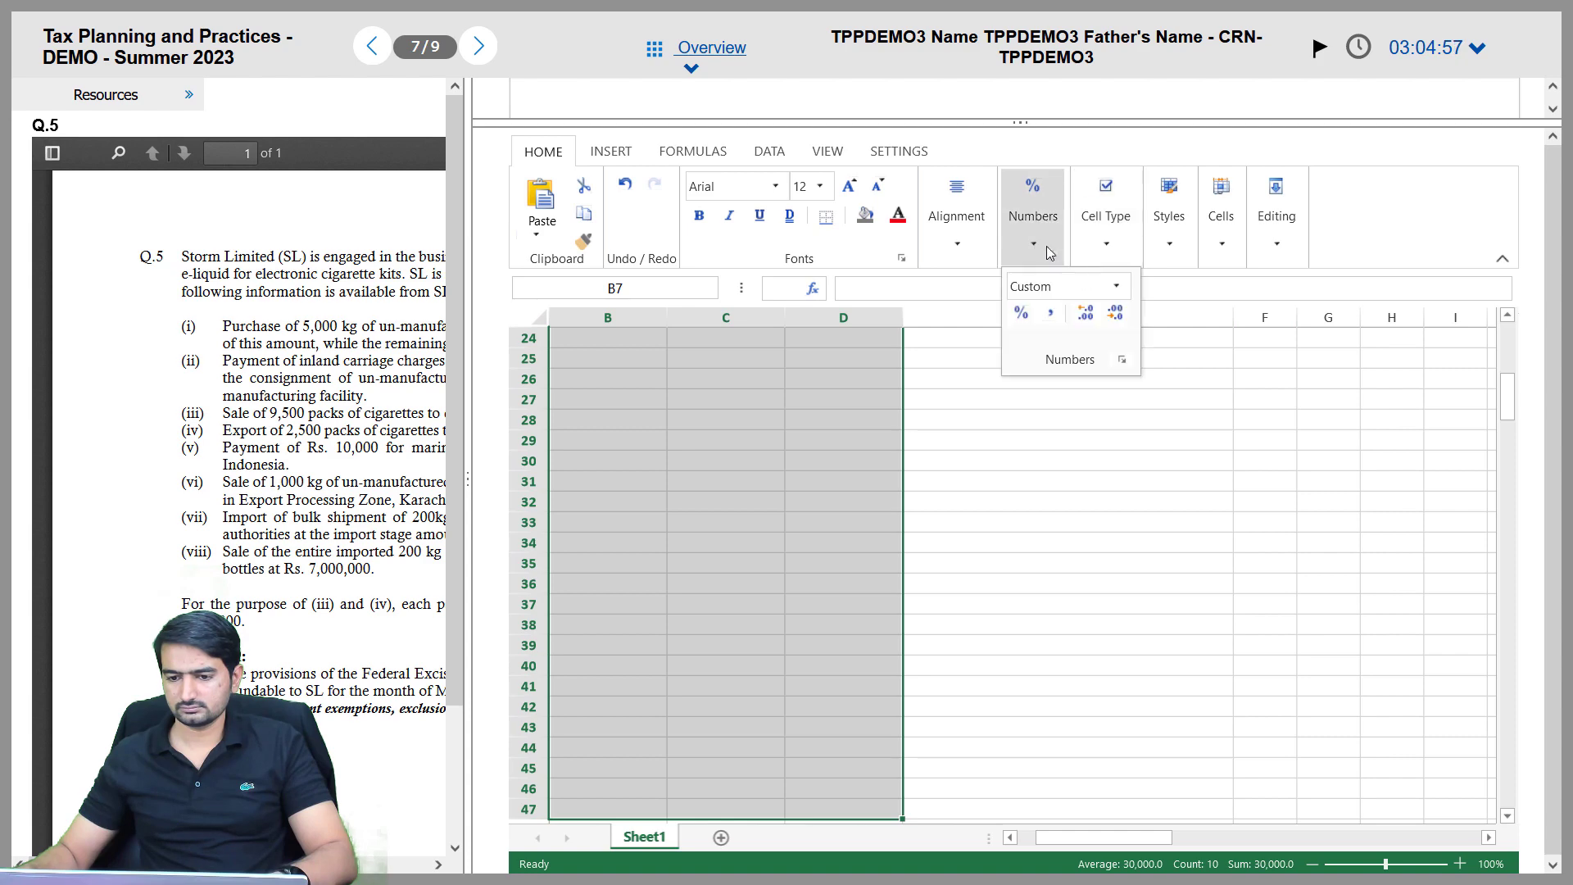
{"action": "left_click", "coordinate": [1114, 314]}
{"action": "scroll", "coordinate": [778, 424], "scroll_direction": "up", "scroll_amount": 8}
{"action": "left_click", "coordinate": [647, 524]}
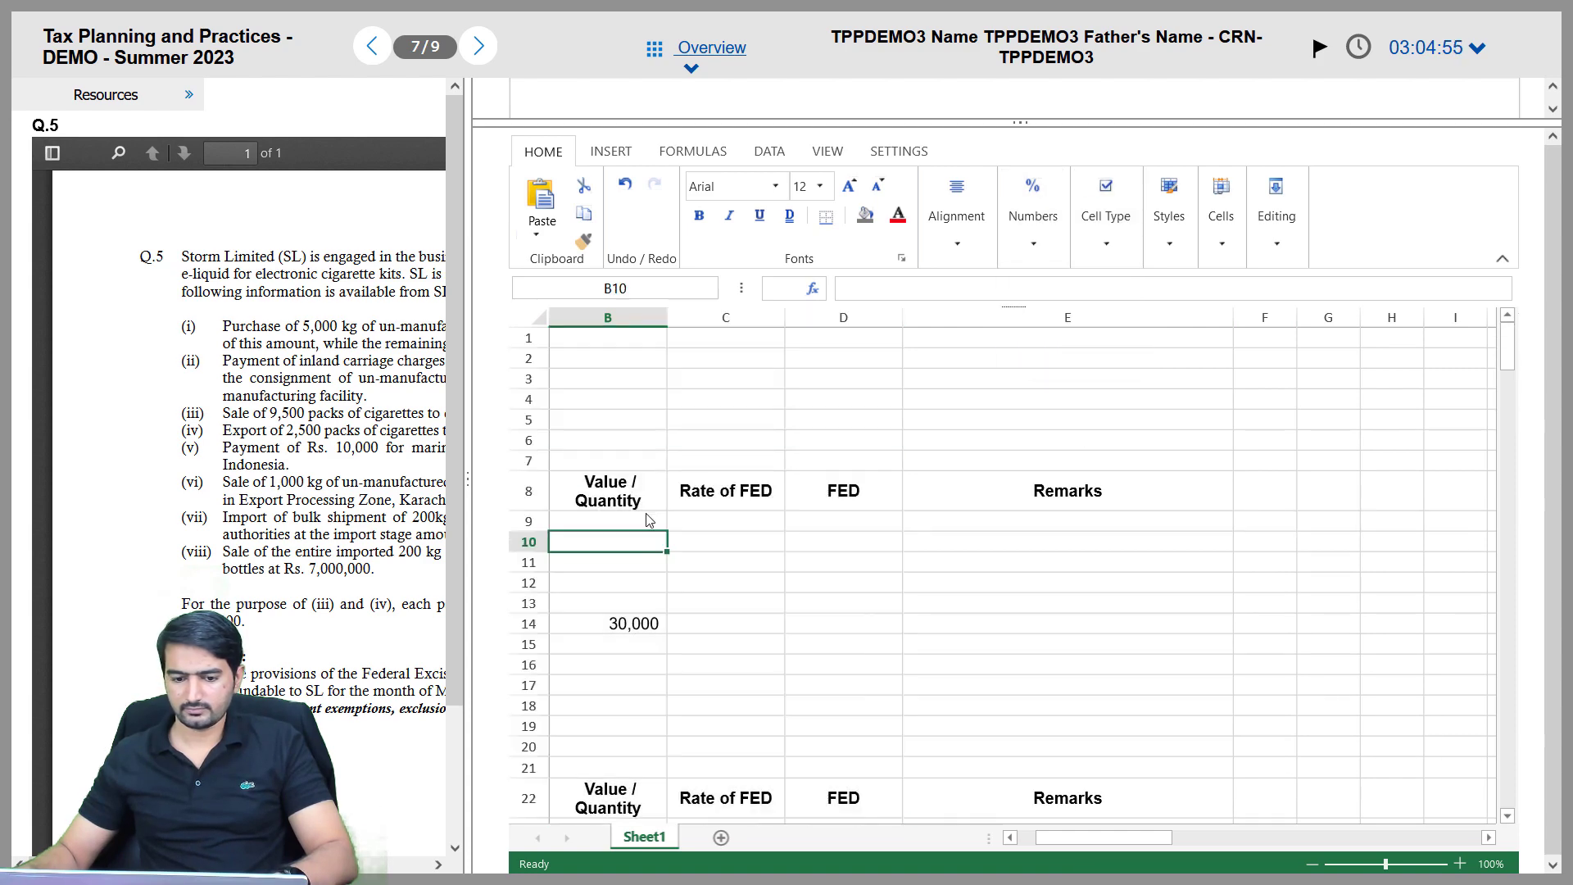
{"action": "key", "text": "Left"}
{"action": "key", "text": "Down"}
{"action": "key", "text": "Down"}
{"action": "key", "text": "Down"}
{"action": "key", "text": "Down"}
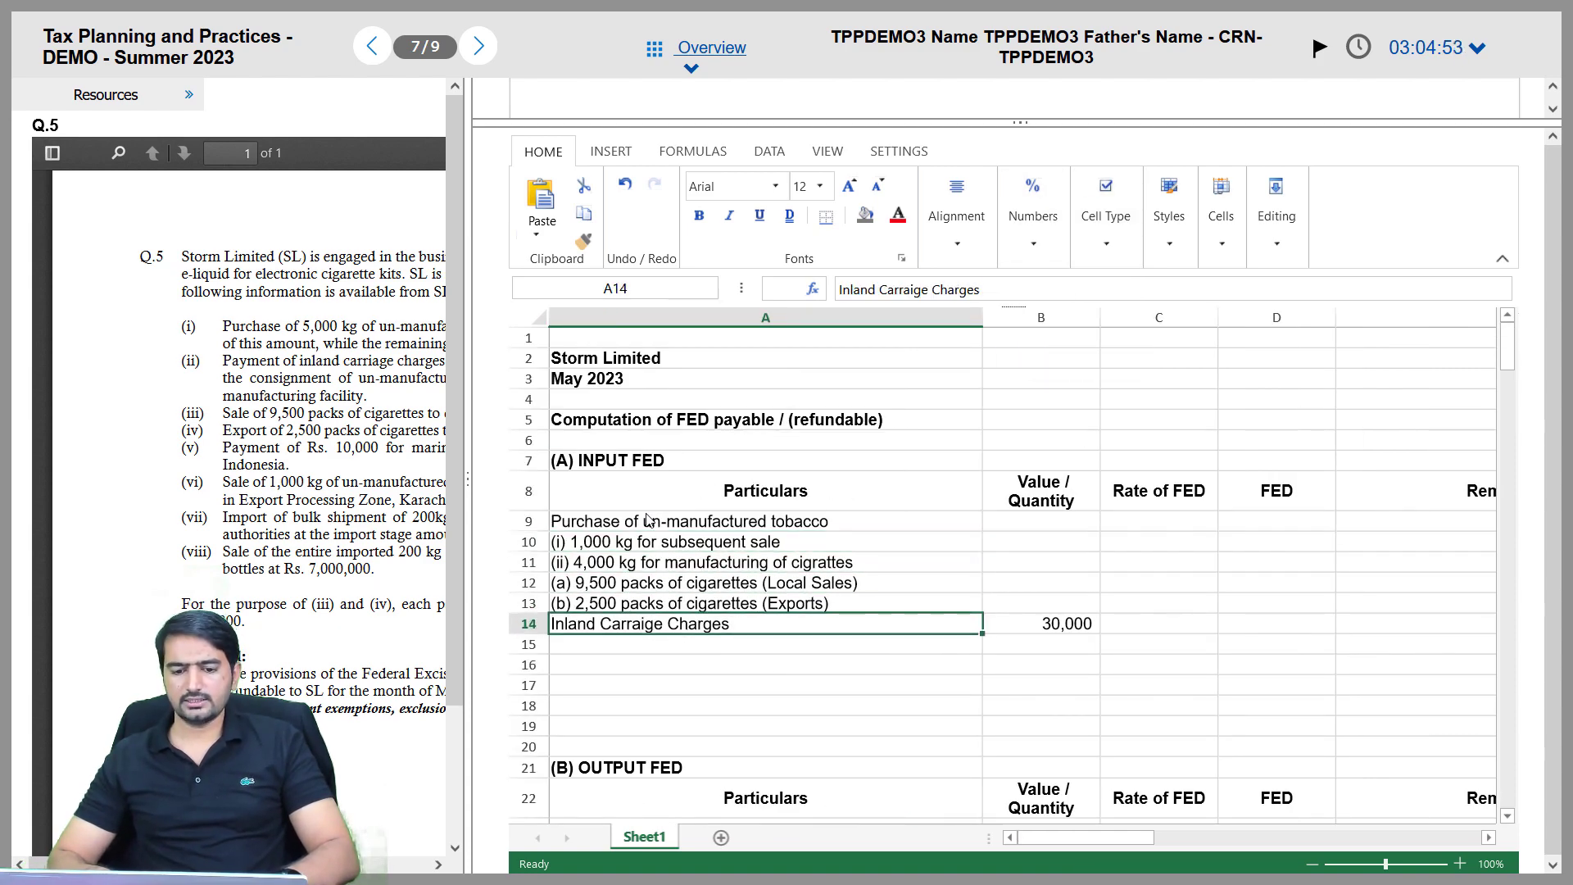
{"action": "key", "text": "Right"}
{"action": "key", "text": "Right"}
{"action": "key", "text": "Left"}
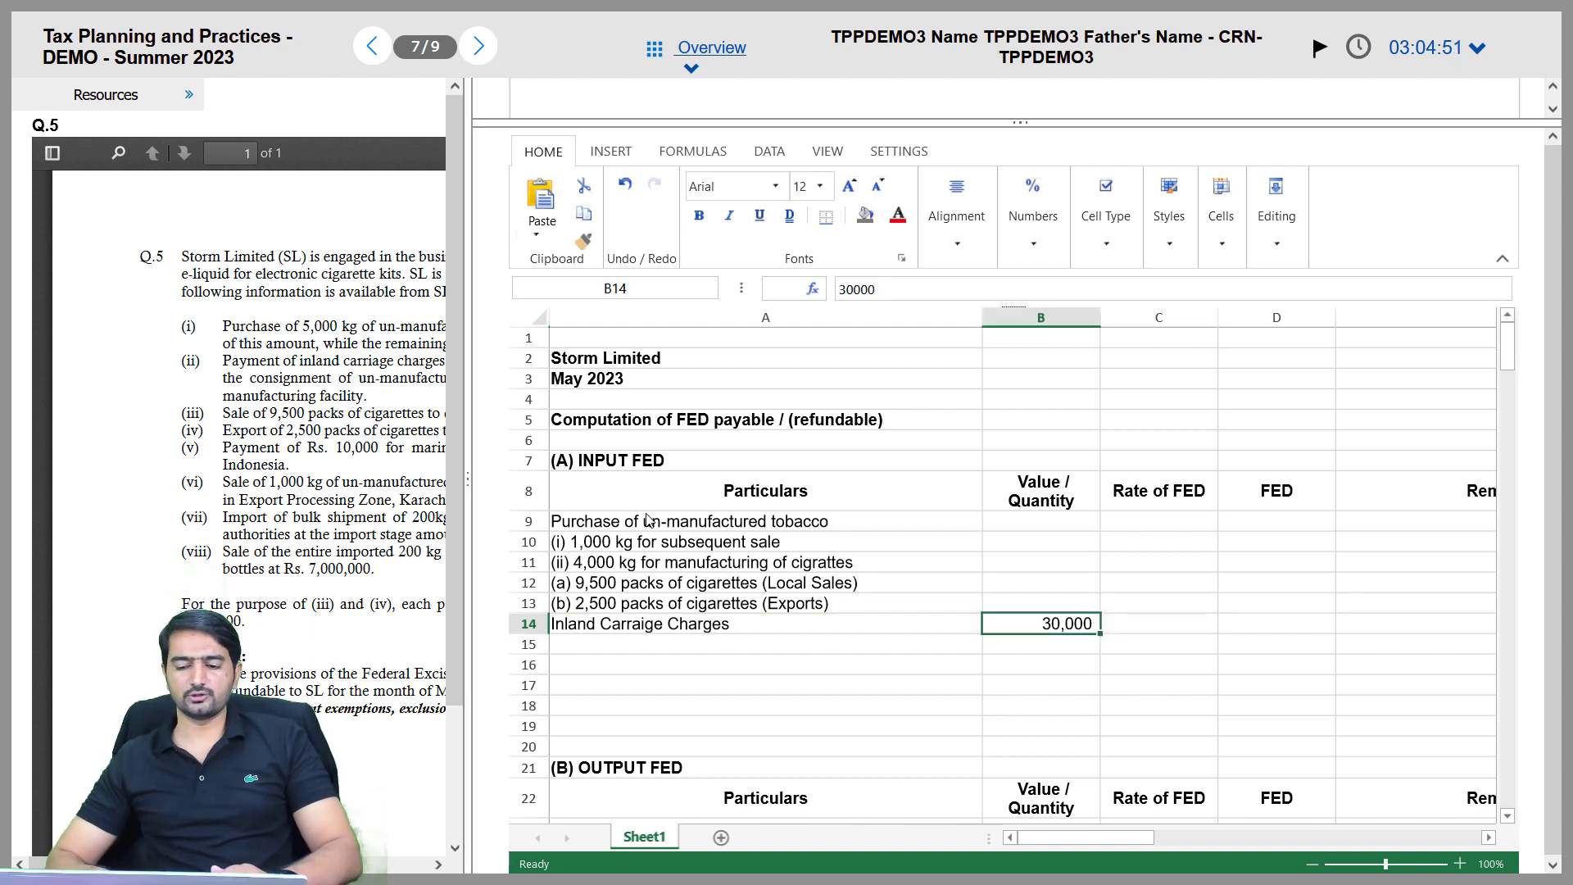
{"action": "key", "text": "Up"}
{"action": "key", "text": "Left"}
{"action": "key", "text": "Up"}
{"action": "key", "text": "Up"}
{"action": "key", "text": "Up"}
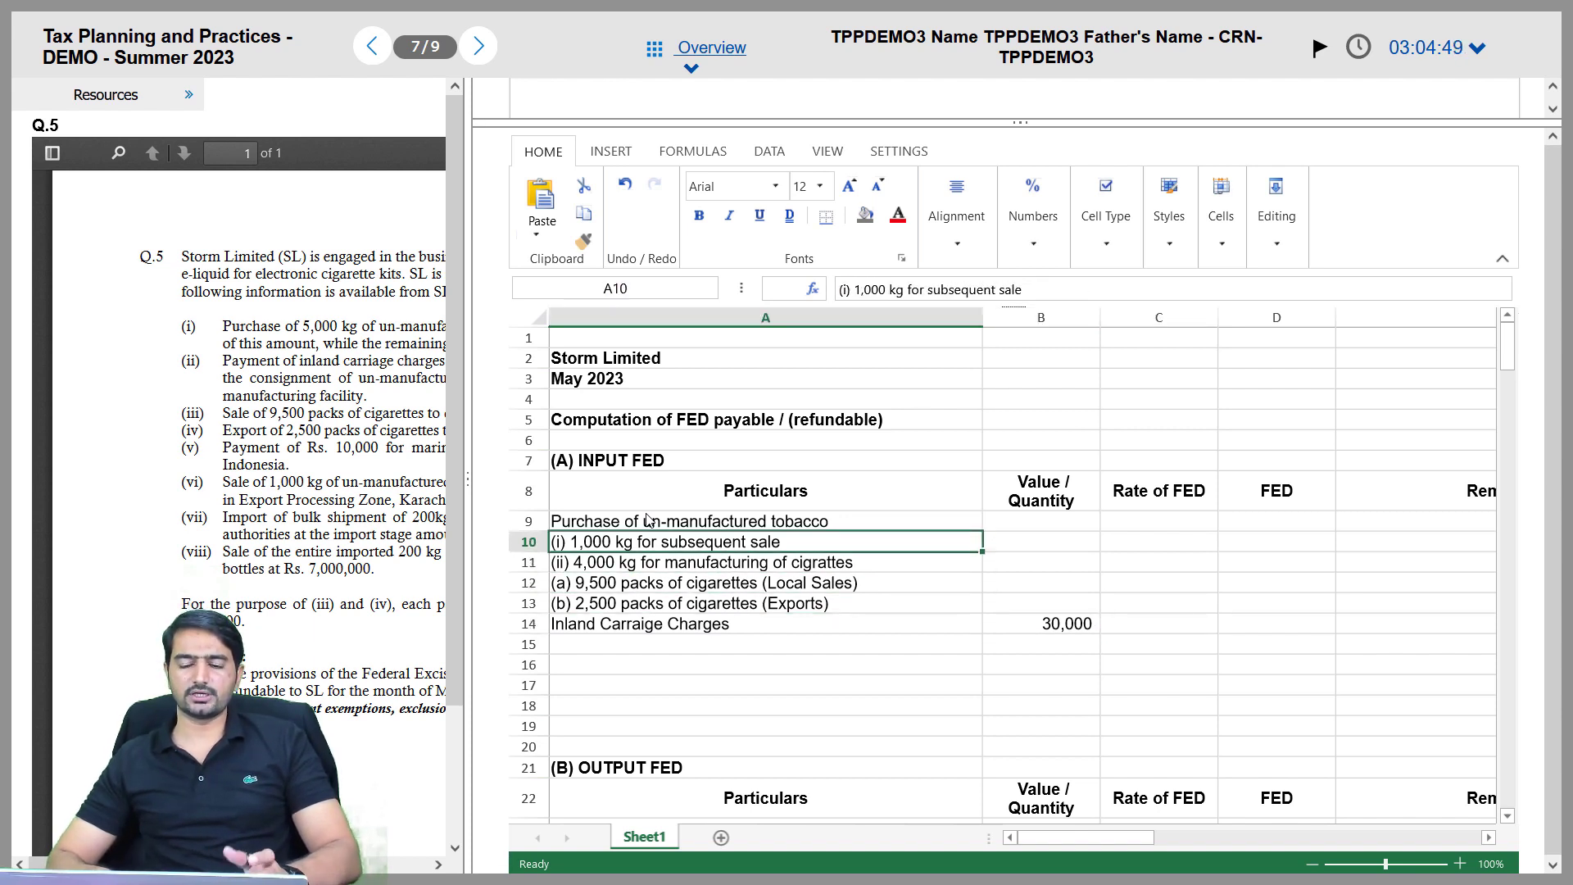
Enter the tobacco quantities 1000 for subsequent sale in B10 and 4000 for manufacturing in B11
{"action": "key", "text": "Right"}
{"action": "key", "text": "Down"}
{"action": "key", "text": "Left"}
{"action": "key", "text": "Up"}
{"action": "key", "text": "Right"}
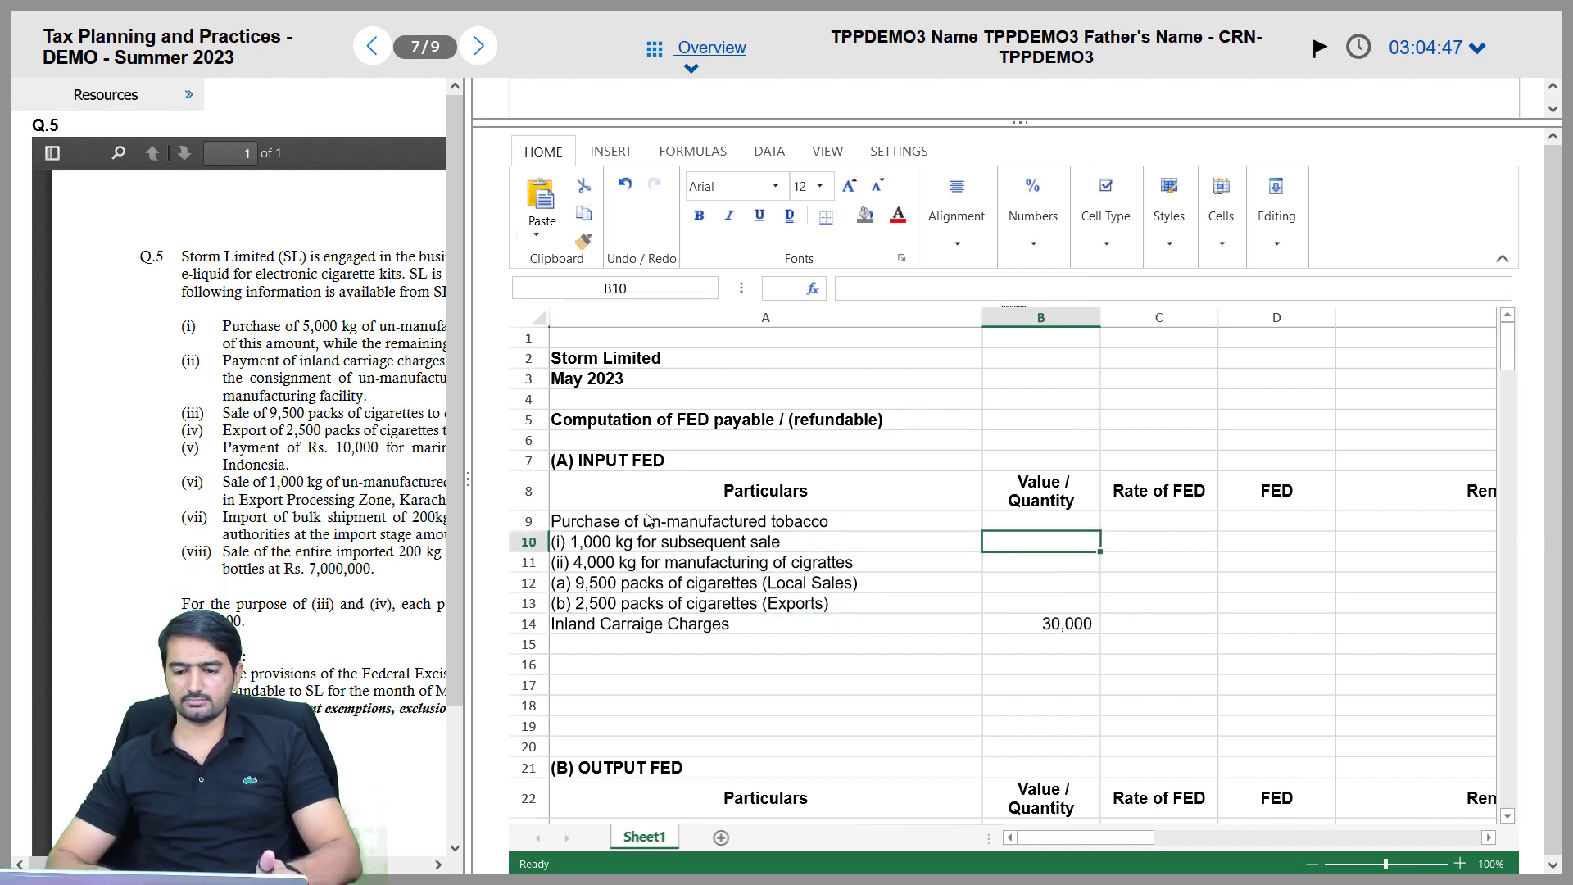
{"action": "type", "text": "1000"}
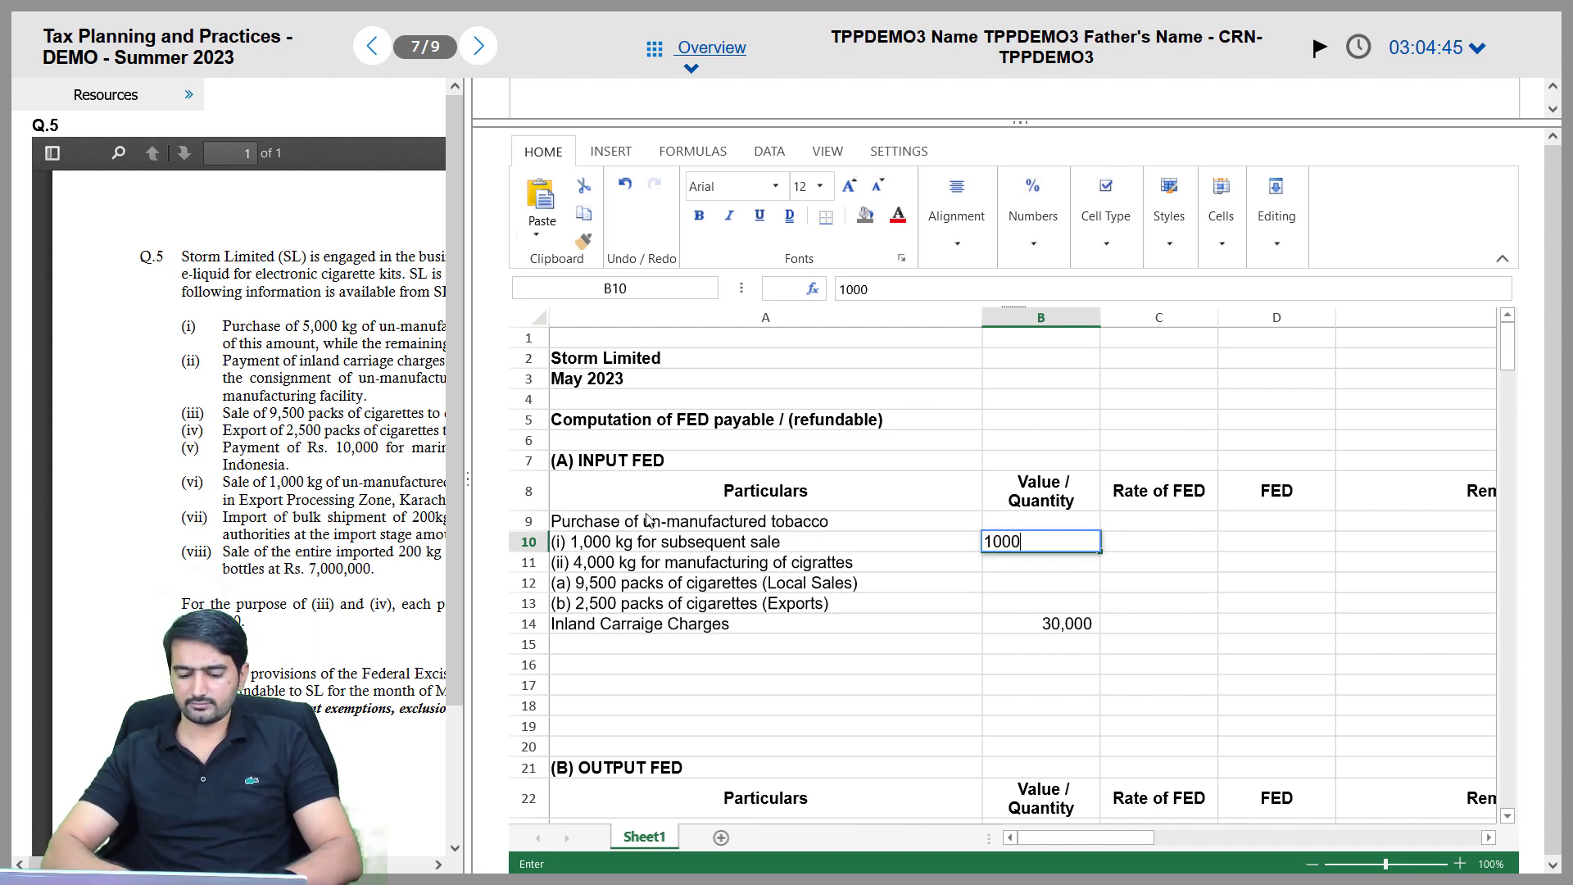
{"action": "key", "text": "Return"}
{"action": "type", "text": "4000"}
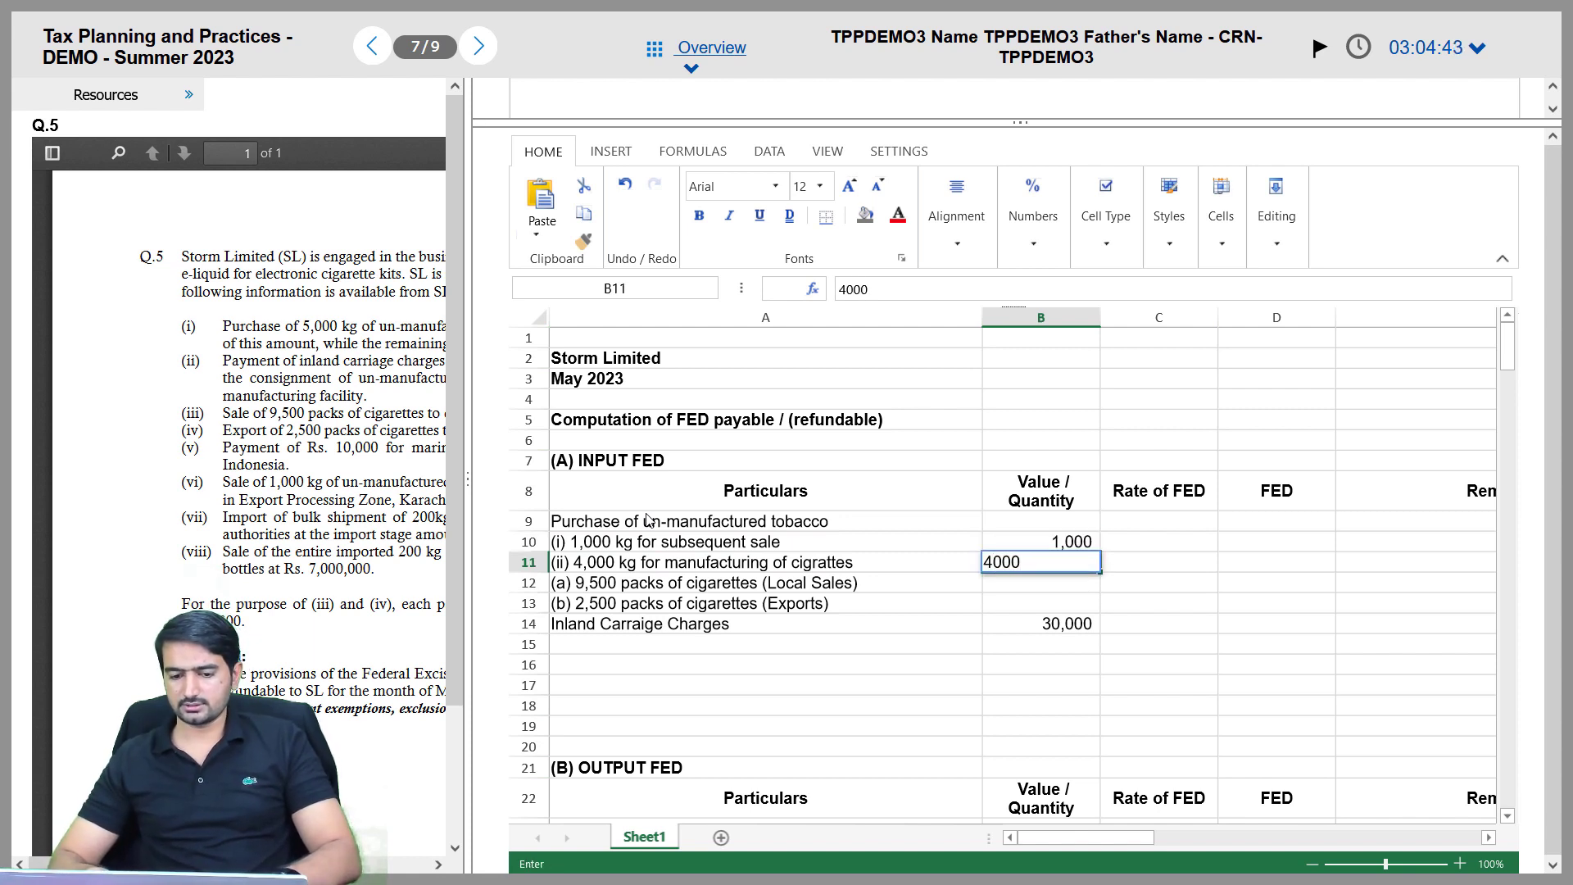
{"action": "key", "text": "Return"}
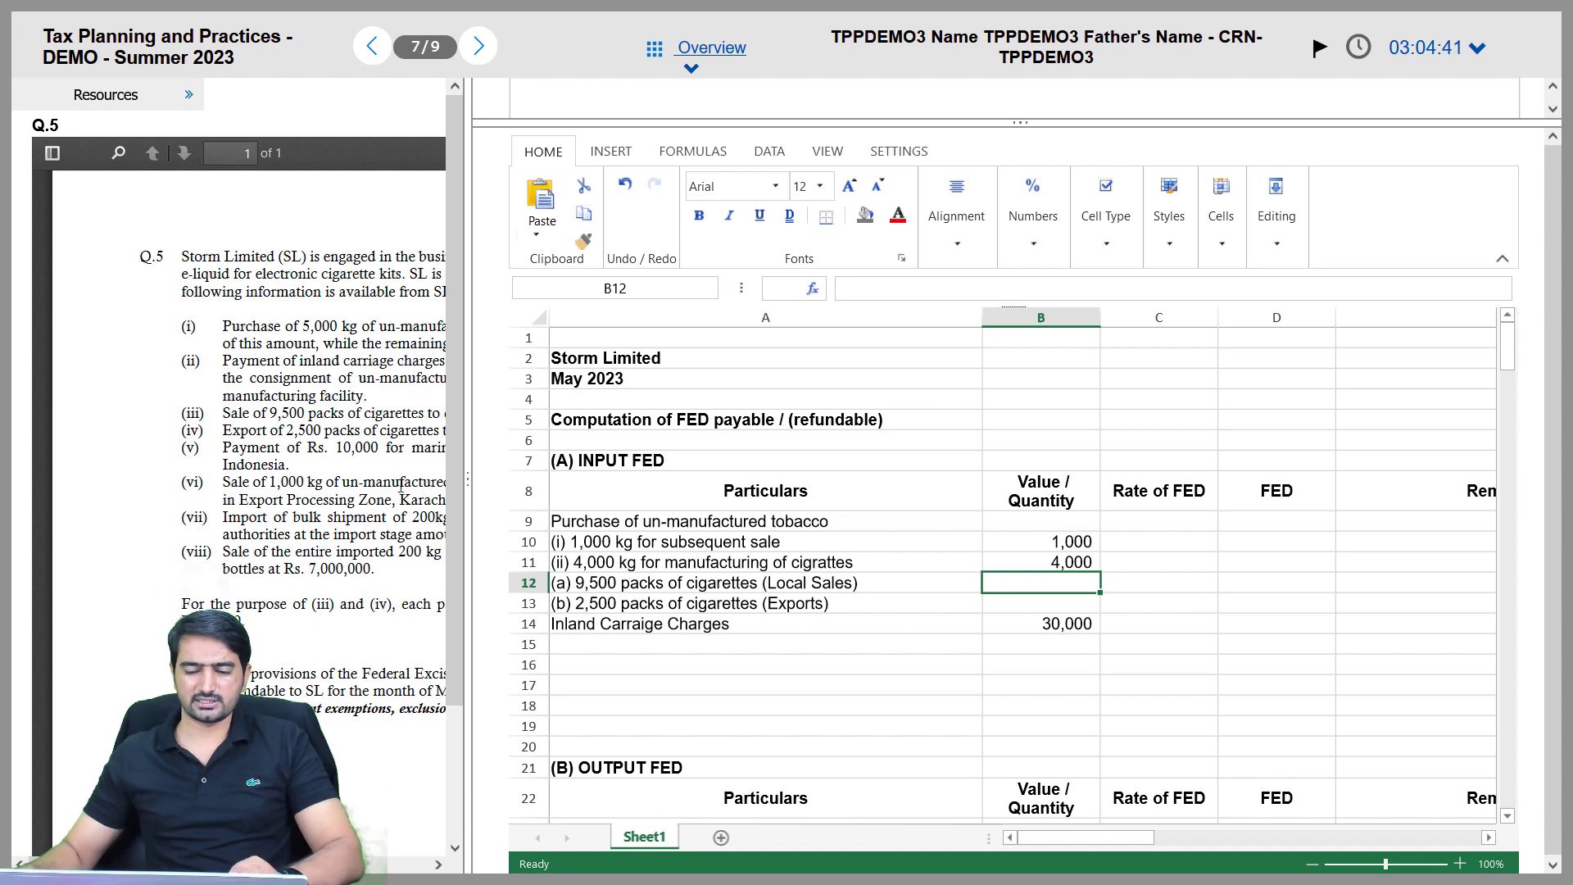
{"action": "type", "text": "="}
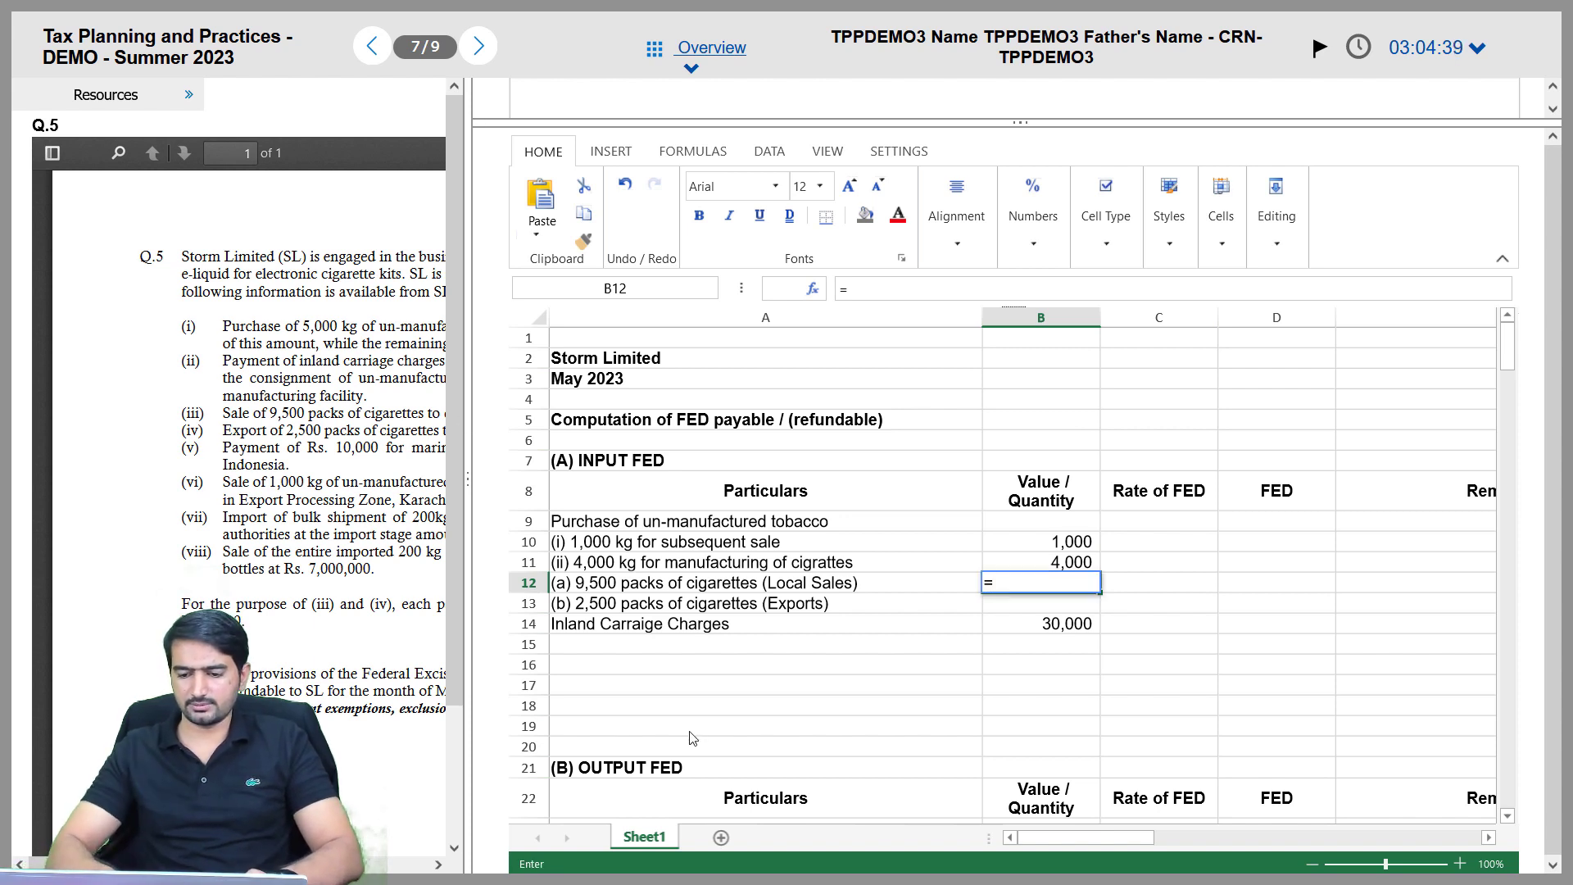
{"action": "key", "text": "Up"}
{"action": "key", "text": "Escape"}
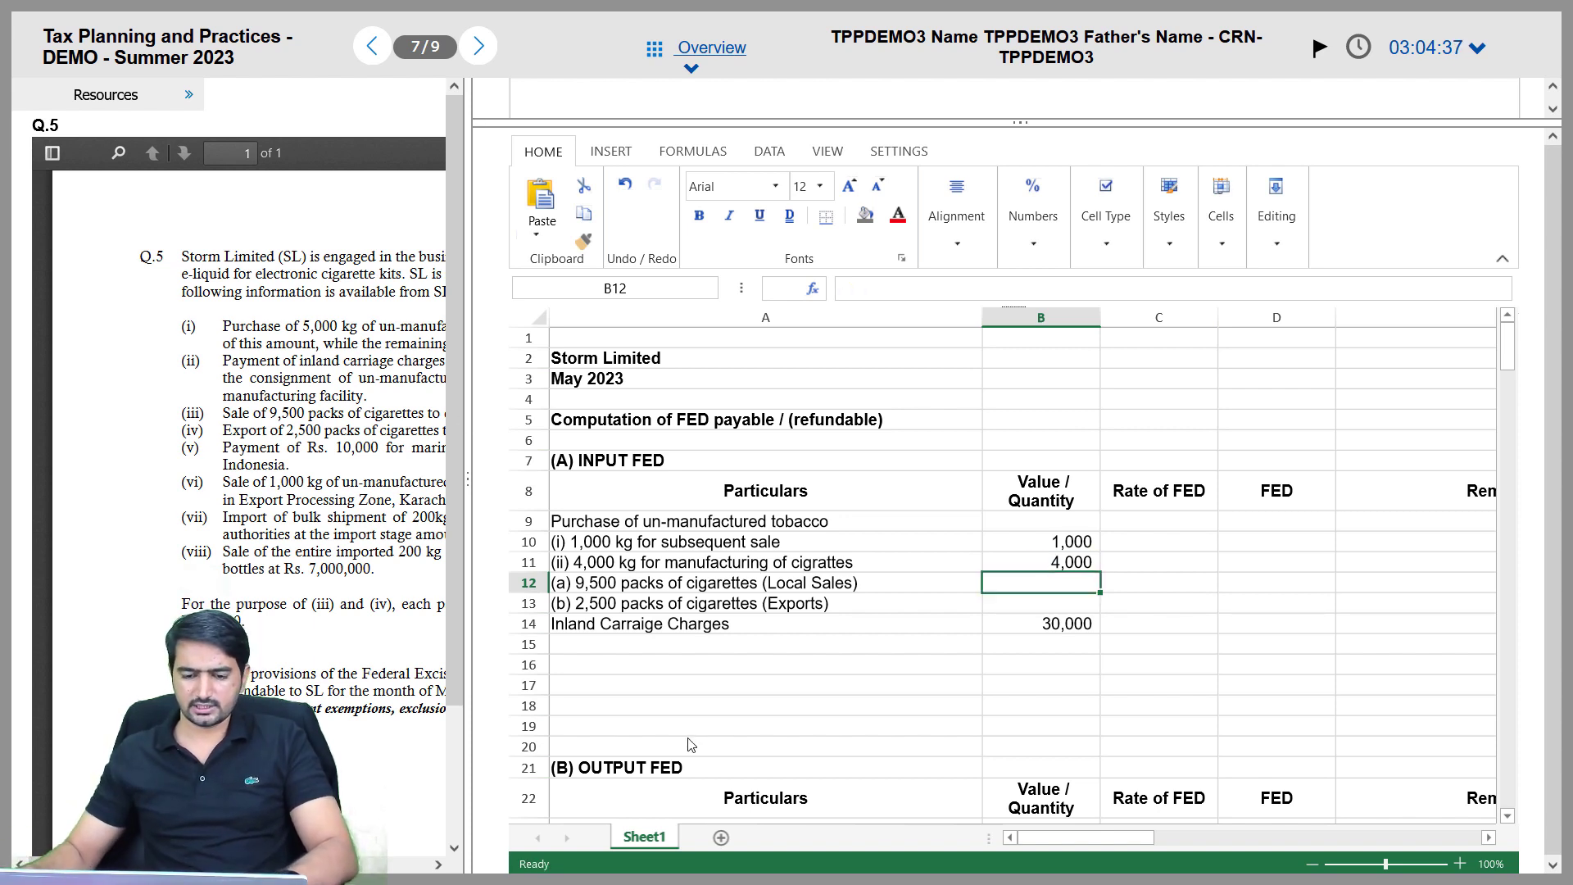
Widen the question pane and enter "9,500 packs of cigrattes to dealer (Loca)" as the first Output FED particular in A23
{"action": "left_click", "coordinate": [464, 469]}
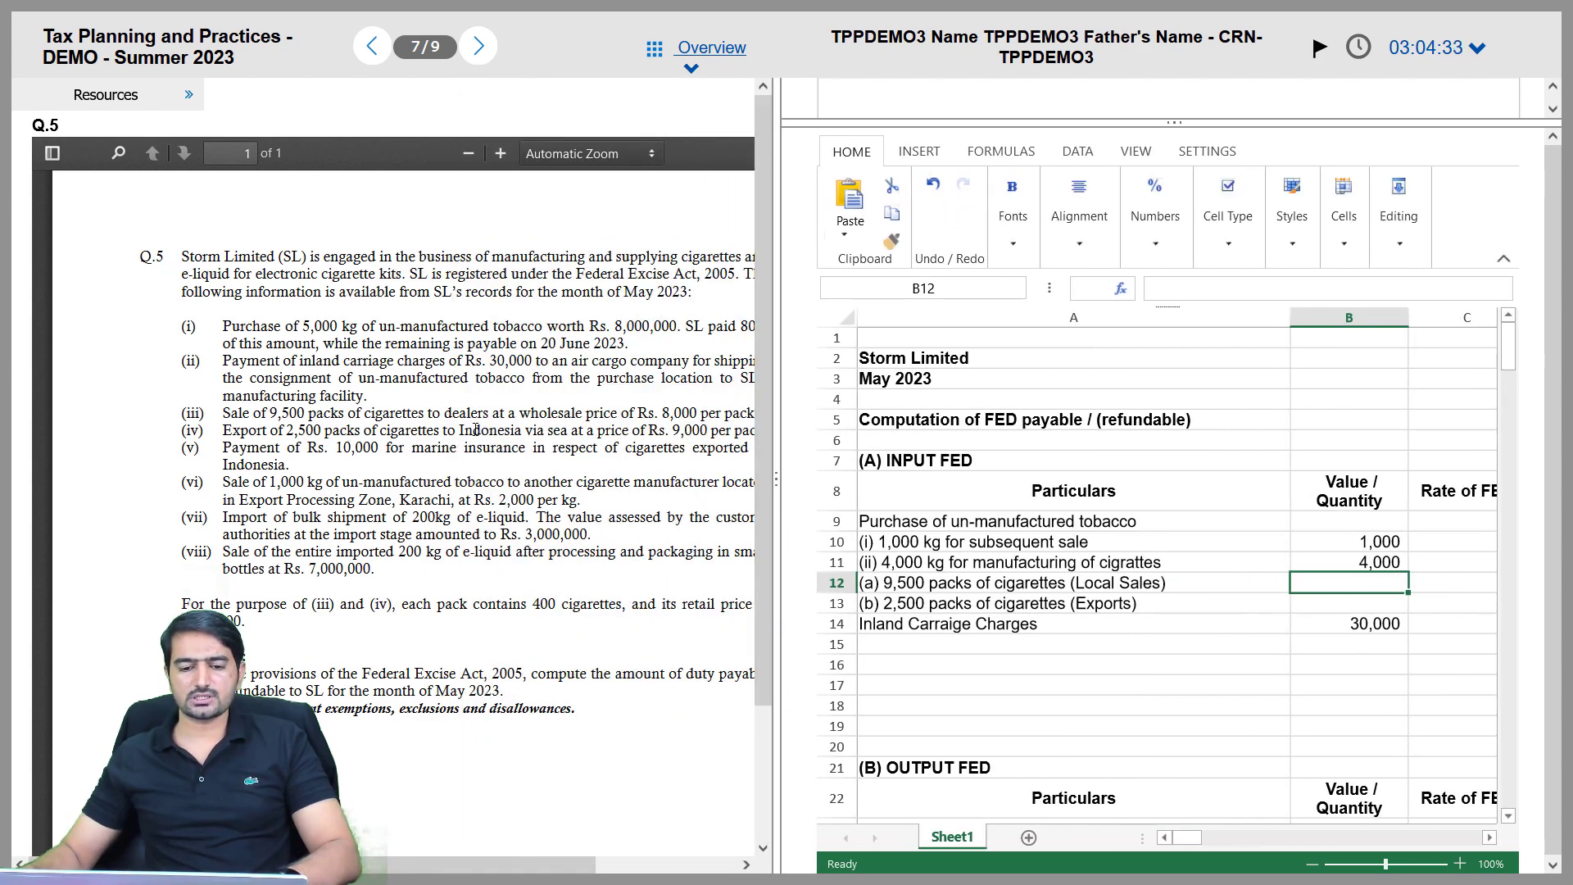
{"action": "scroll", "coordinate": [923, 521], "scroll_direction": "down", "scroll_amount": 2}
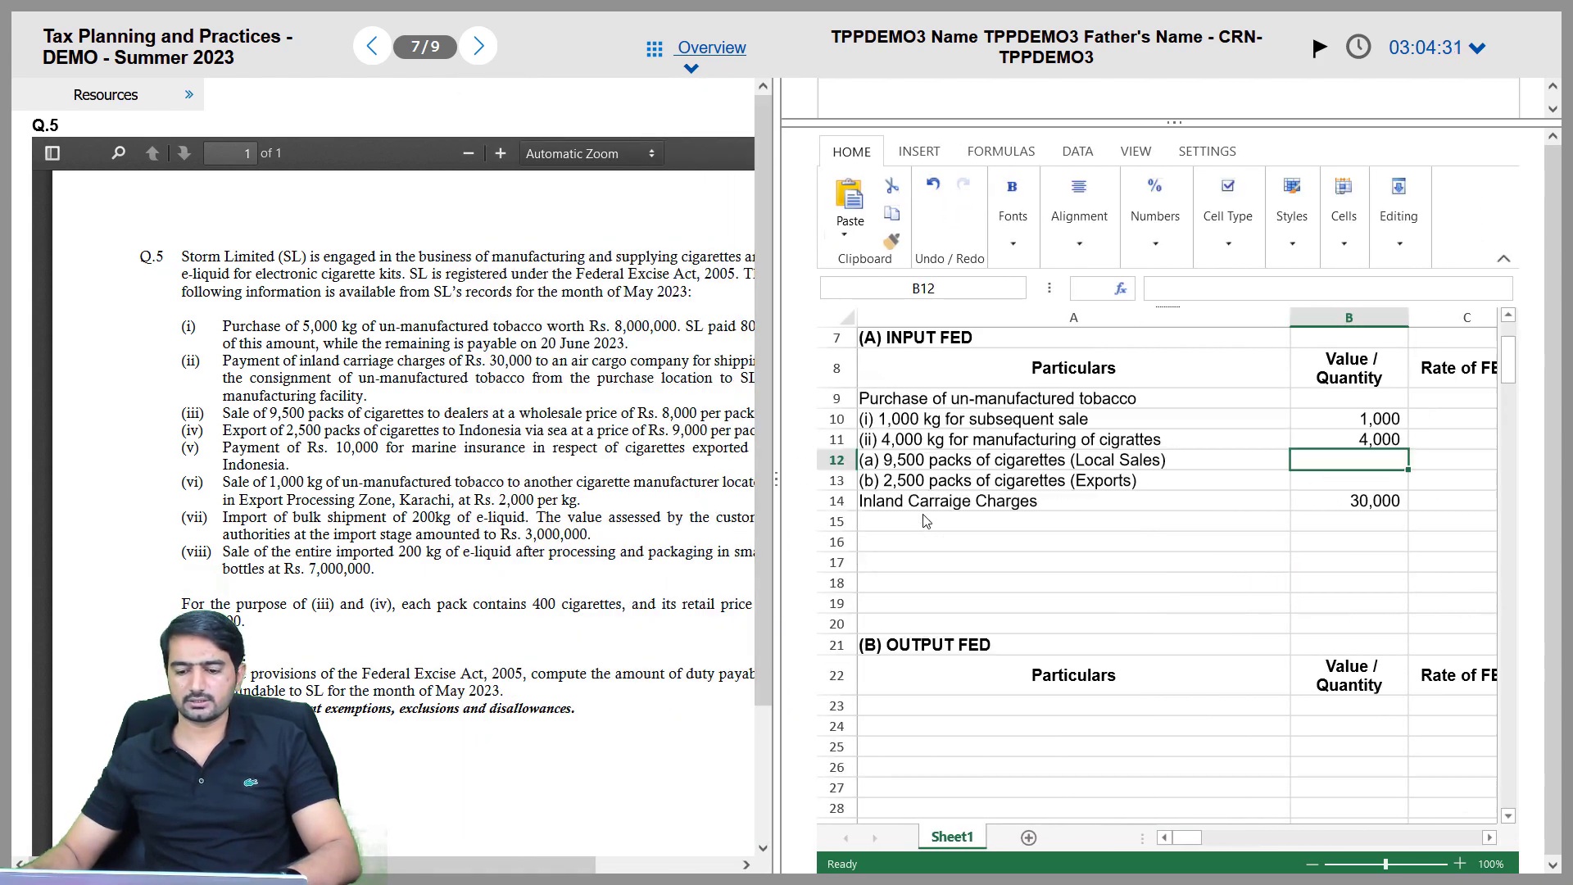
{"action": "left_click", "coordinate": [924, 708]}
{"action": "type", "text": "9"}
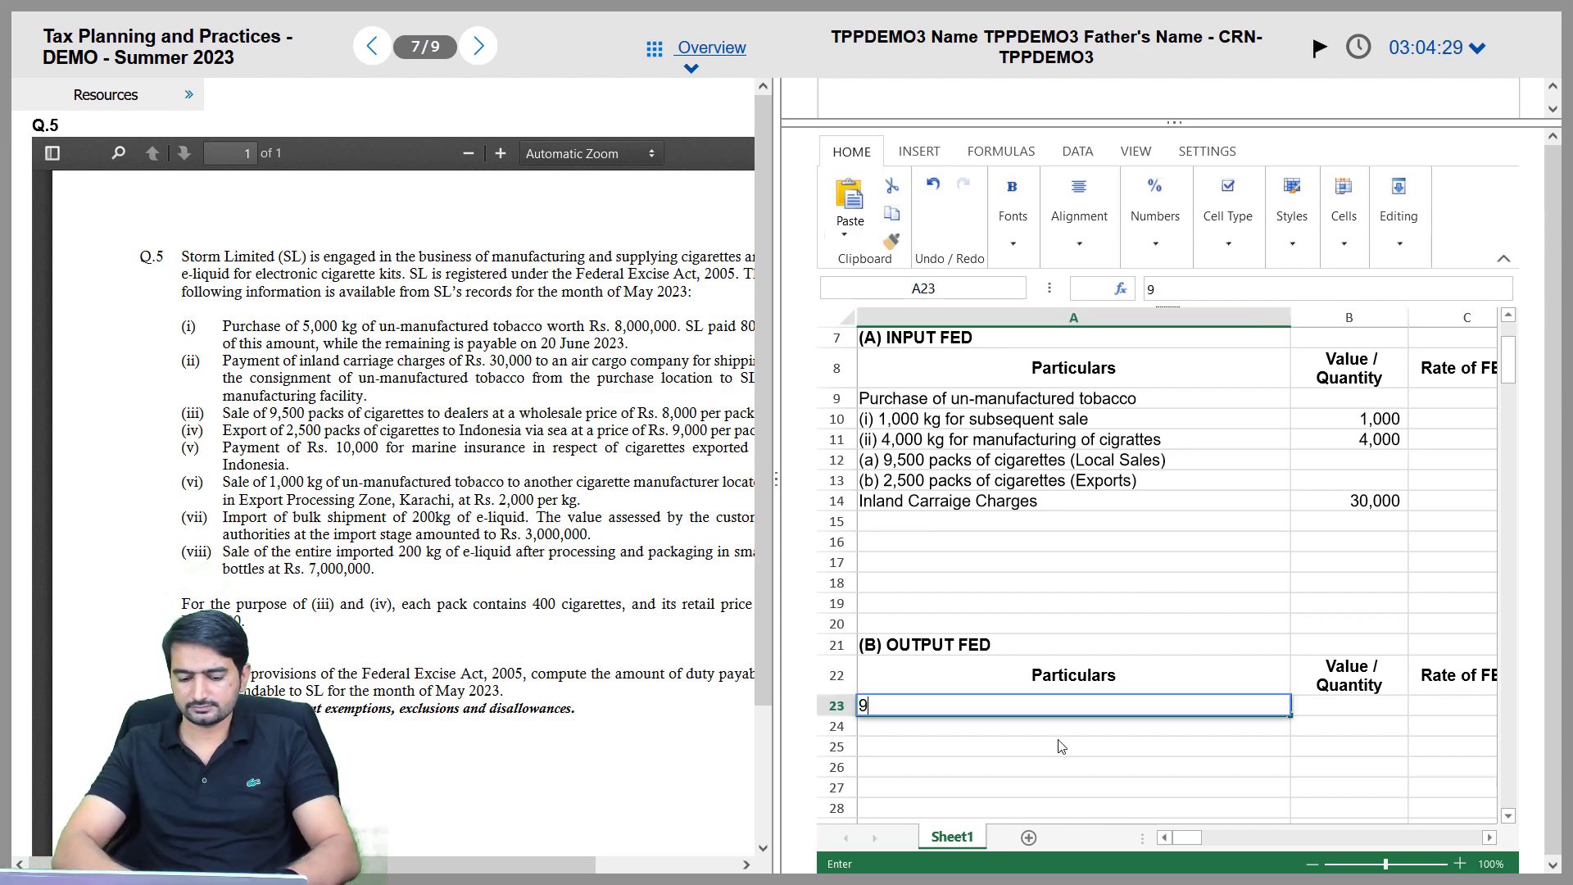
{"action": "type", "text": ",400"}
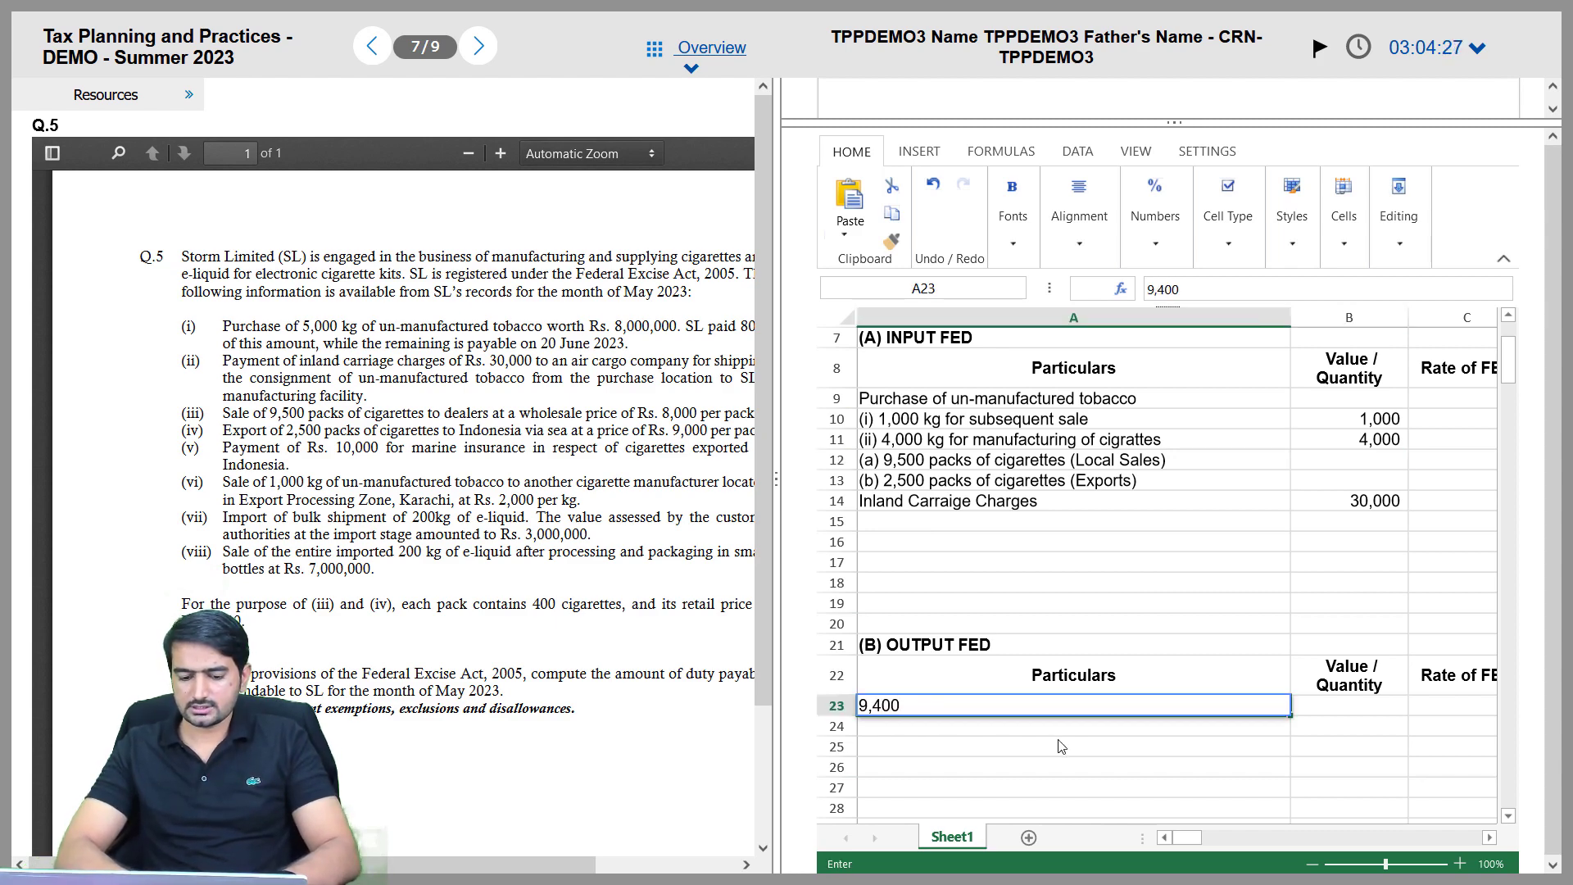
{"action": "key", "text": "BackSpace"}
{"action": "key", "text": "BackSpace"}
{"action": "key", "text": "BackSpace"}
{"action": "type", "text": "500 pac"}
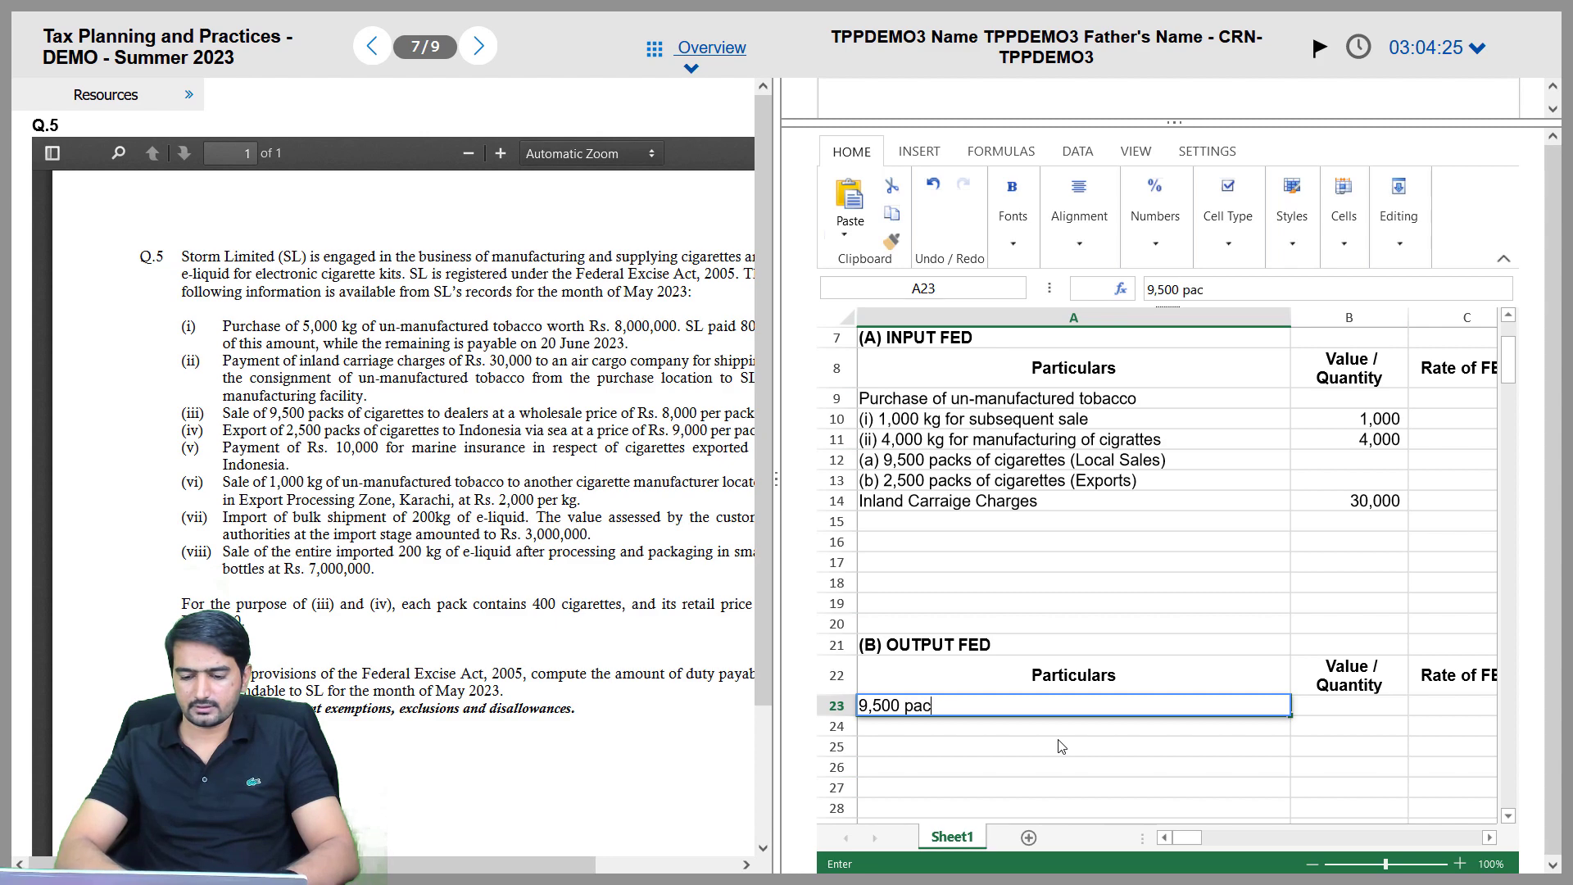
{"action": "type", "text": "ks of cigratte"}
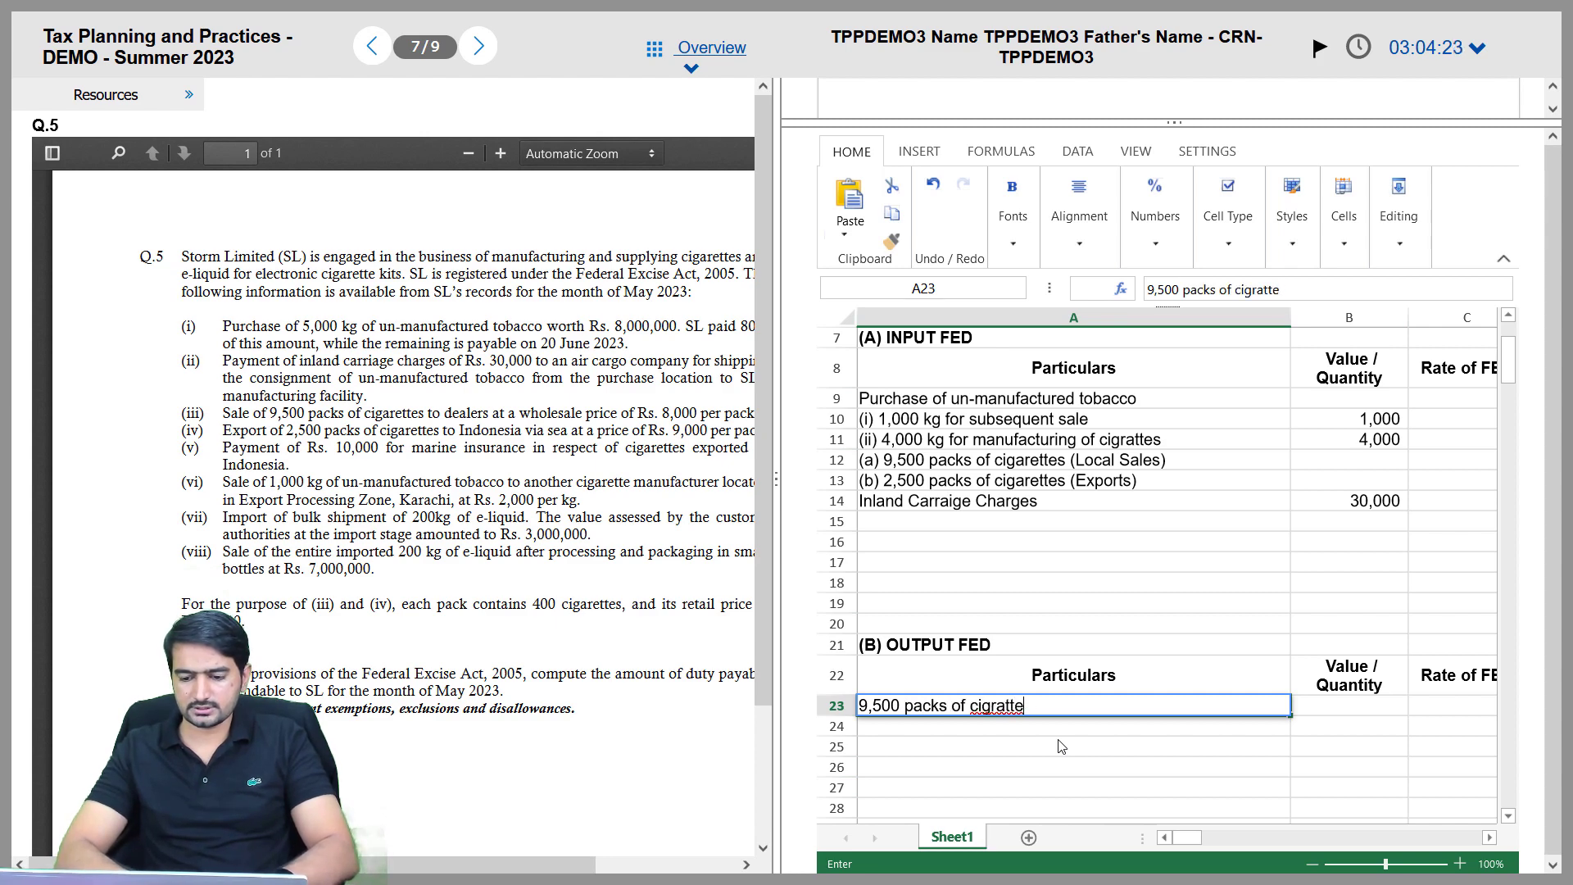
{"action": "type", "text": "s to dealer"}
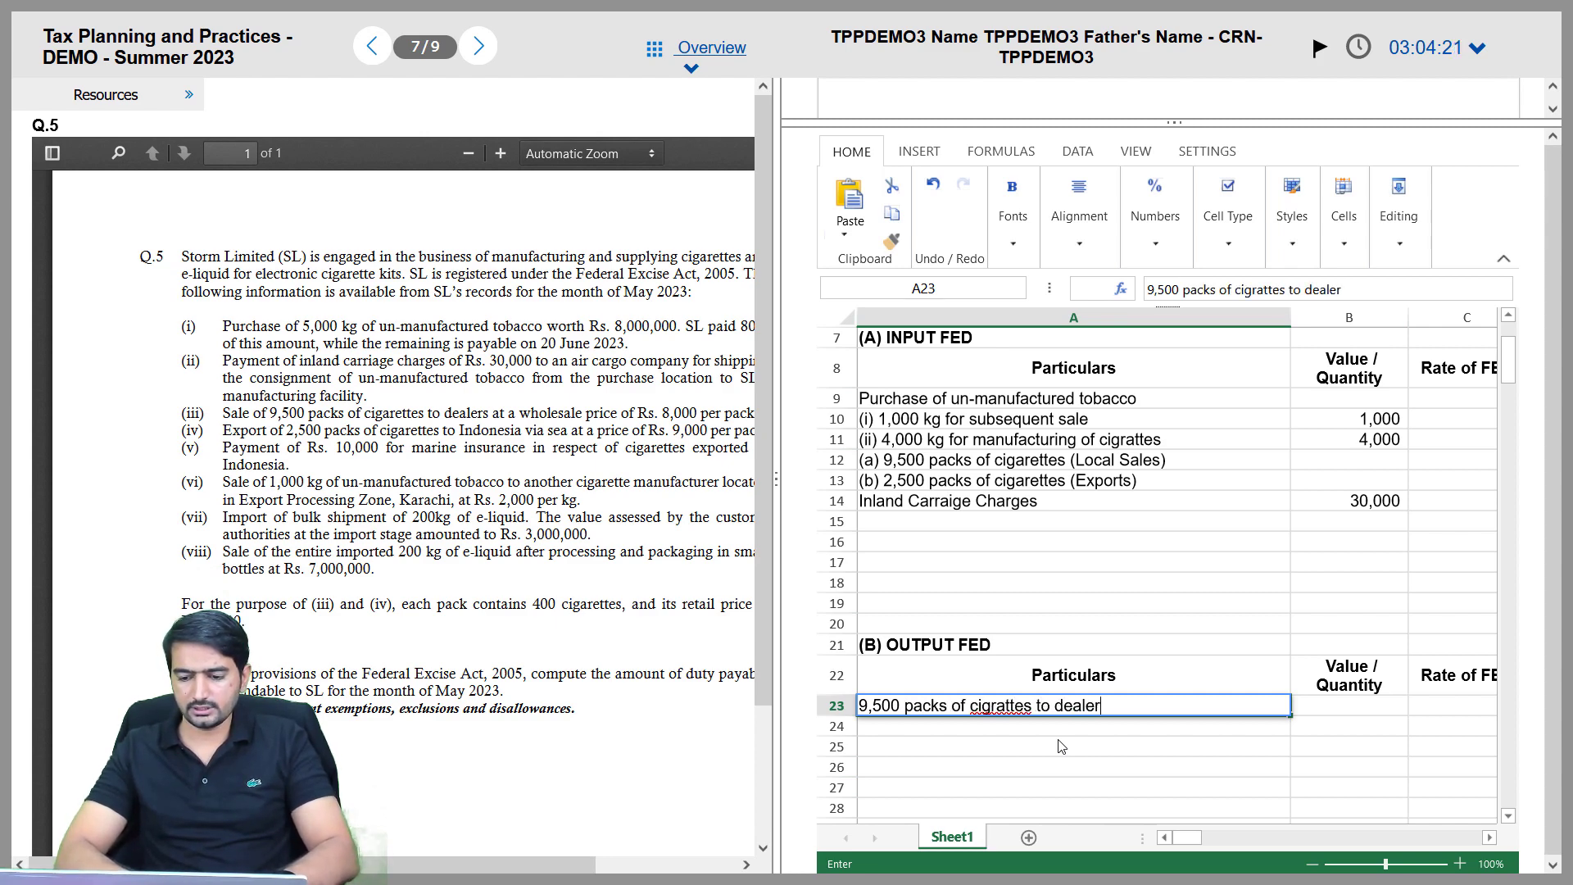
{"action": "type", "text": " (Loca)"}
{"action": "key", "text": "Return"}
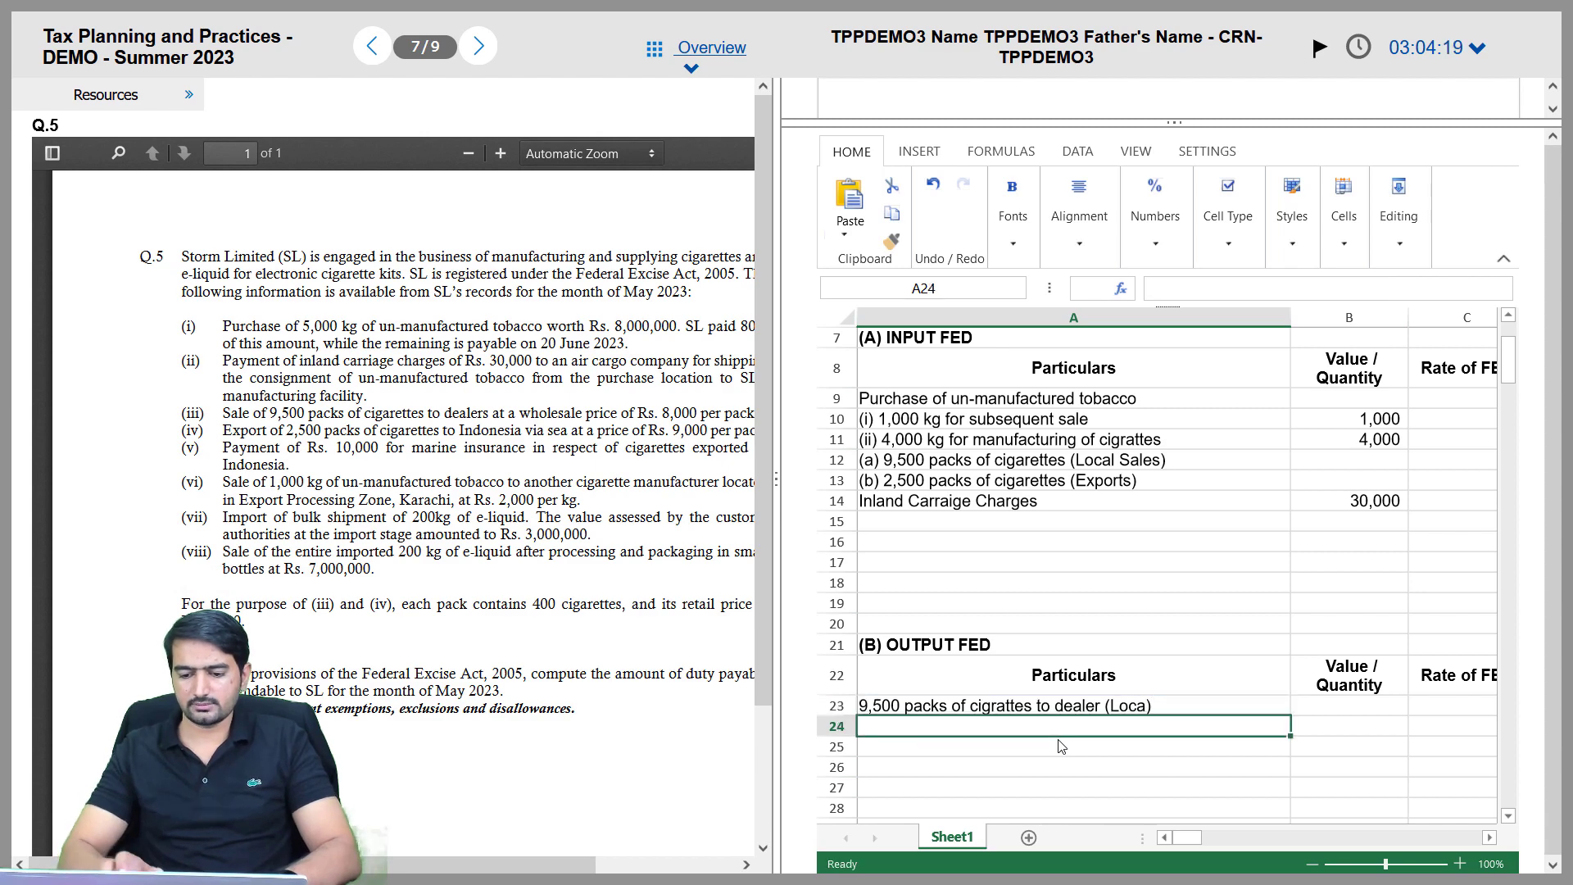
Enter "2,500 packs of cigrattes (exports)" as the second Output FED particular in A24
{"action": "type", "text": "2,500"}
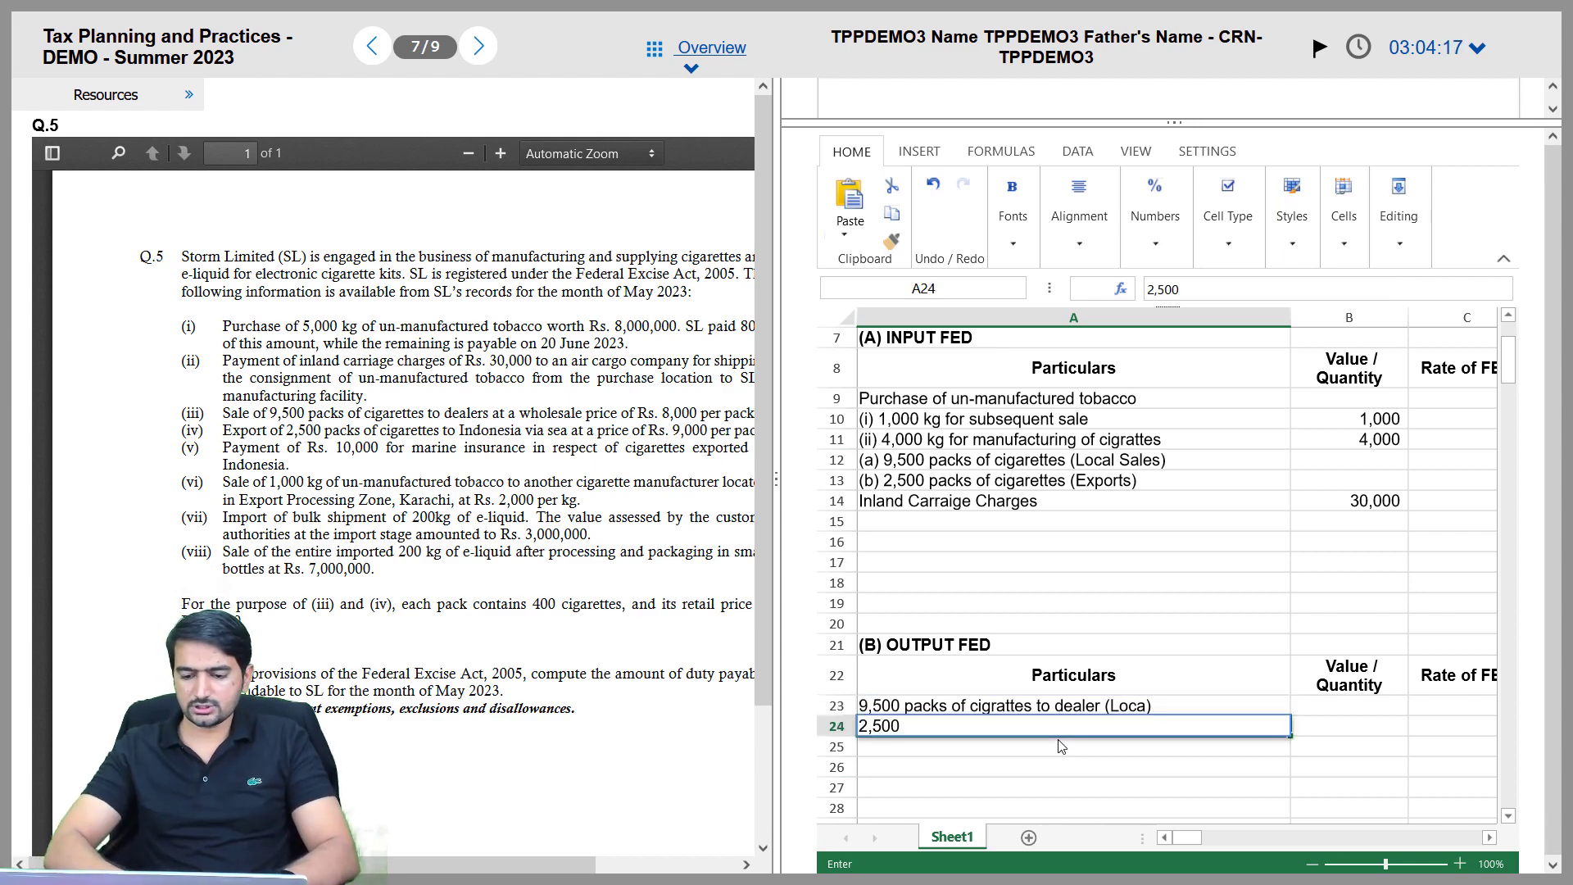
{"action": "type", "text": " packs of"}
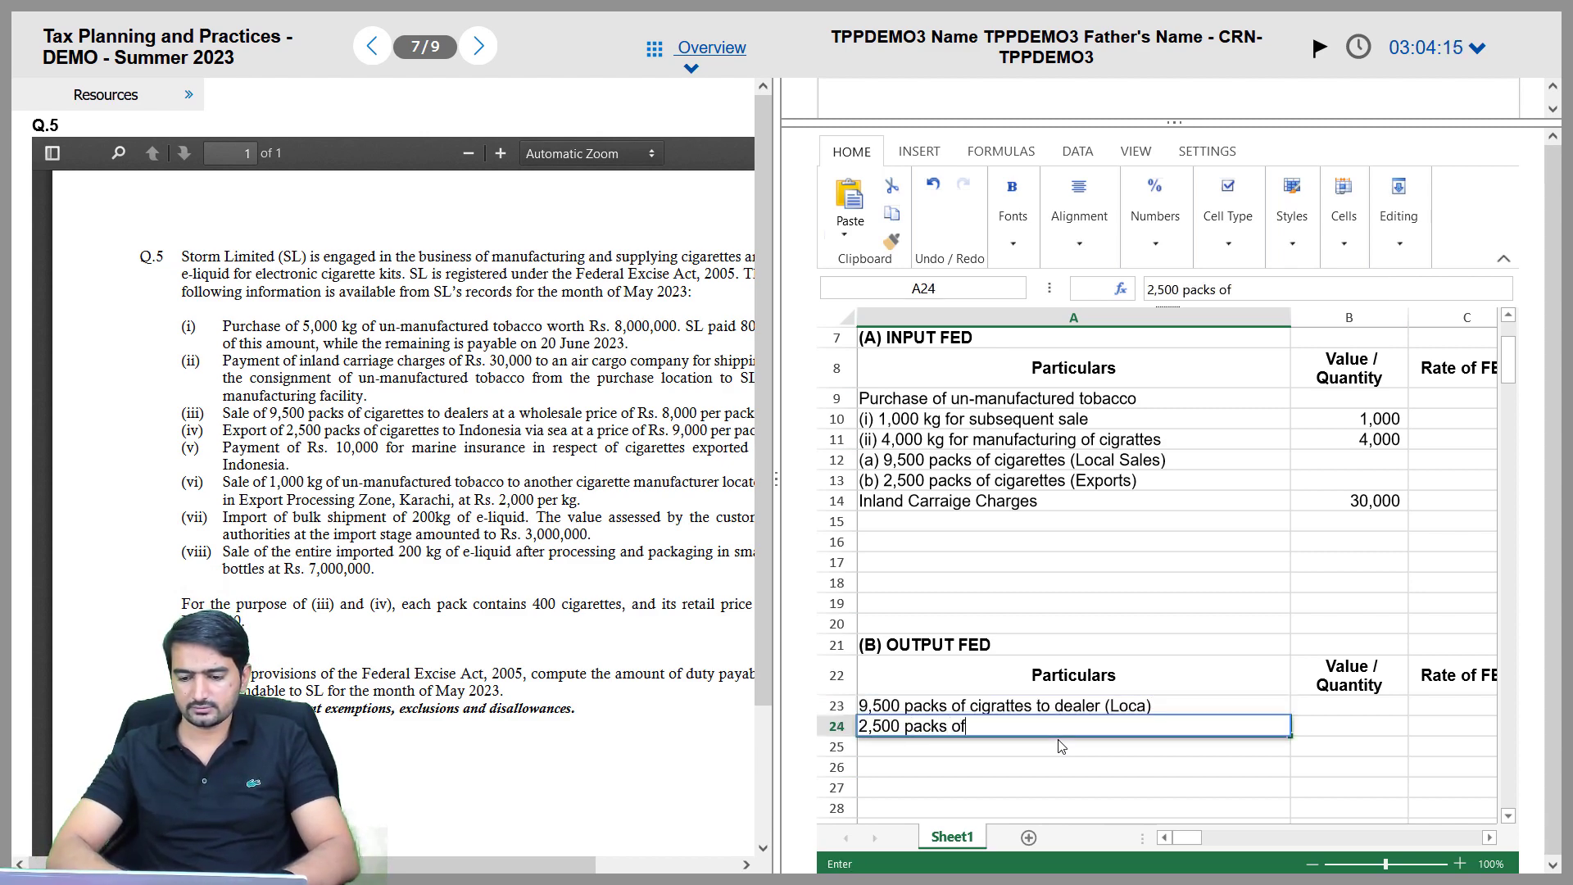
{"action": "type", "text": " cig"}
{"action": "key", "text": "BackSpace"}
{"action": "type", "text": "igr"}
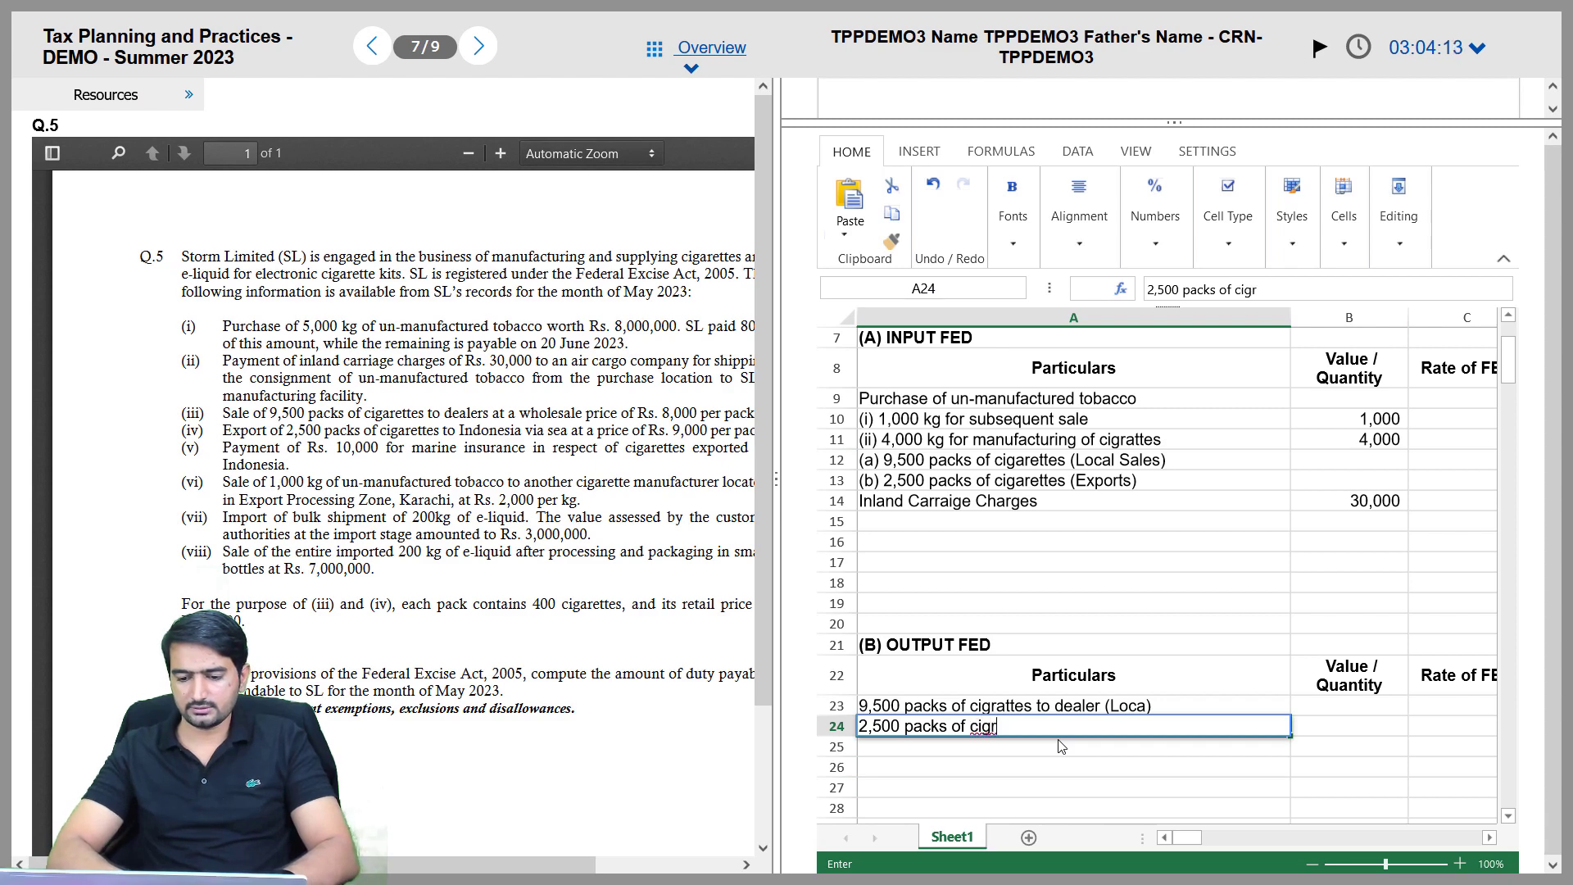
{"action": "type", "text": "attes ("}
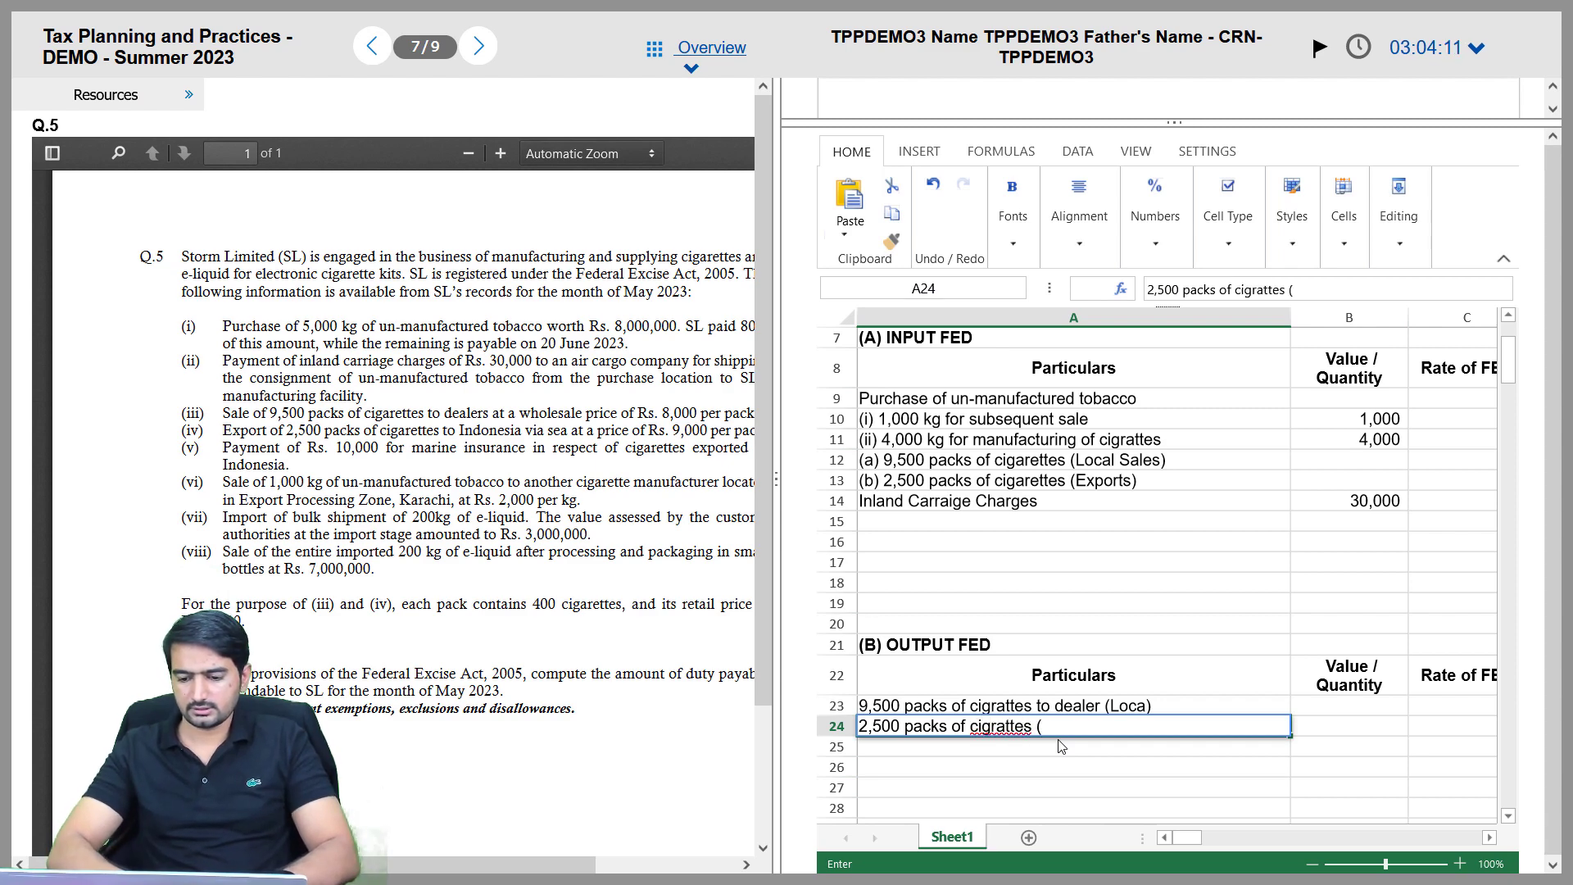
{"action": "key", "text": "BackSpace"}
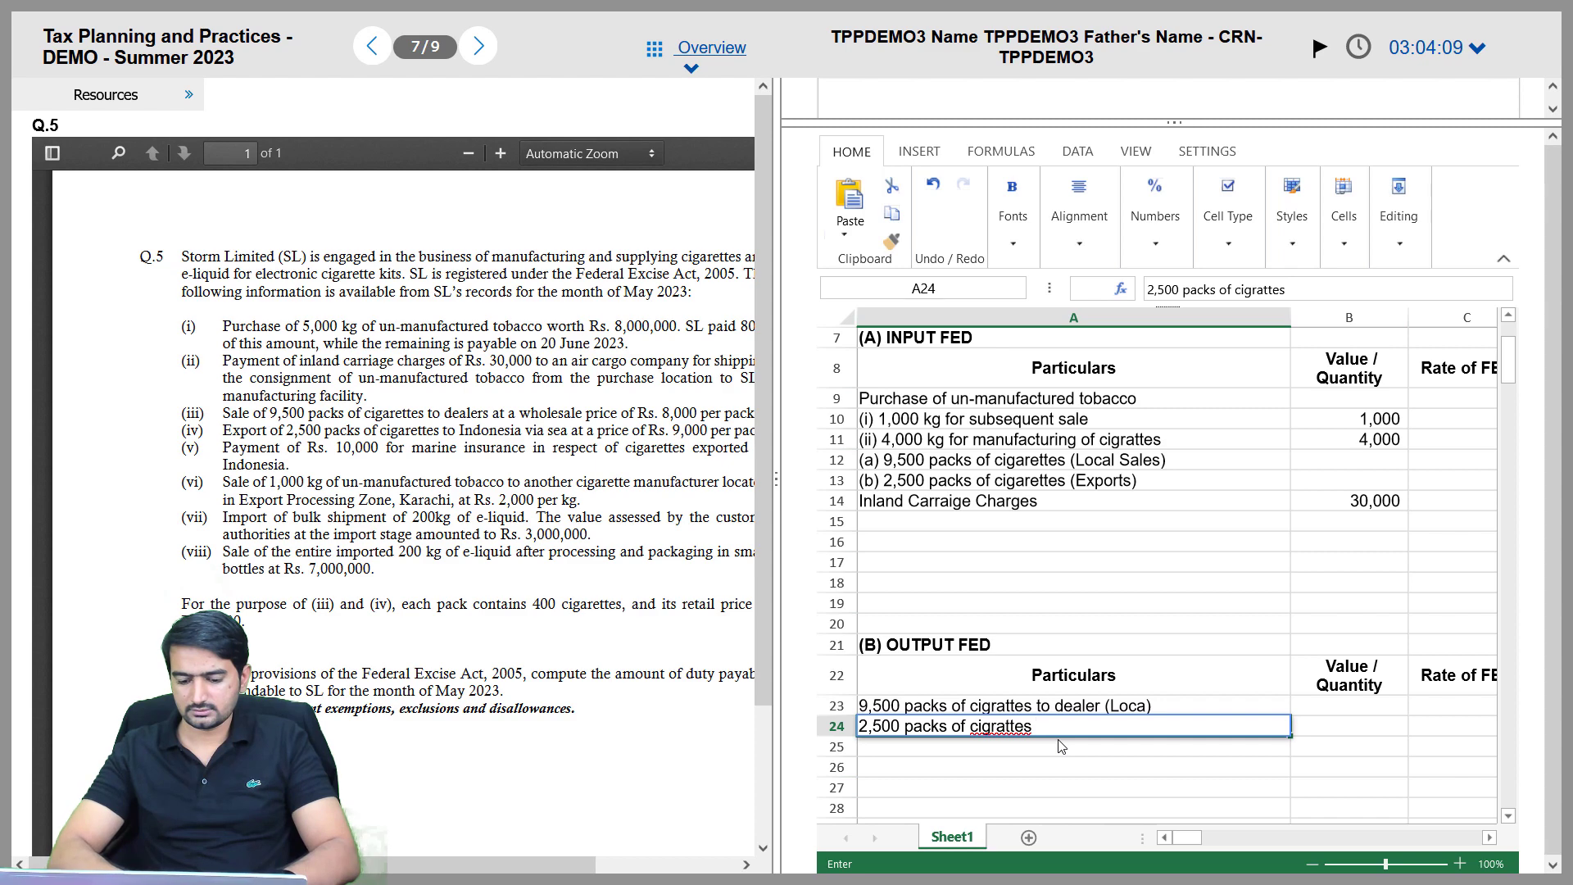
{"action": "type", "text": "exports)"}
{"action": "key", "text": "Return"}
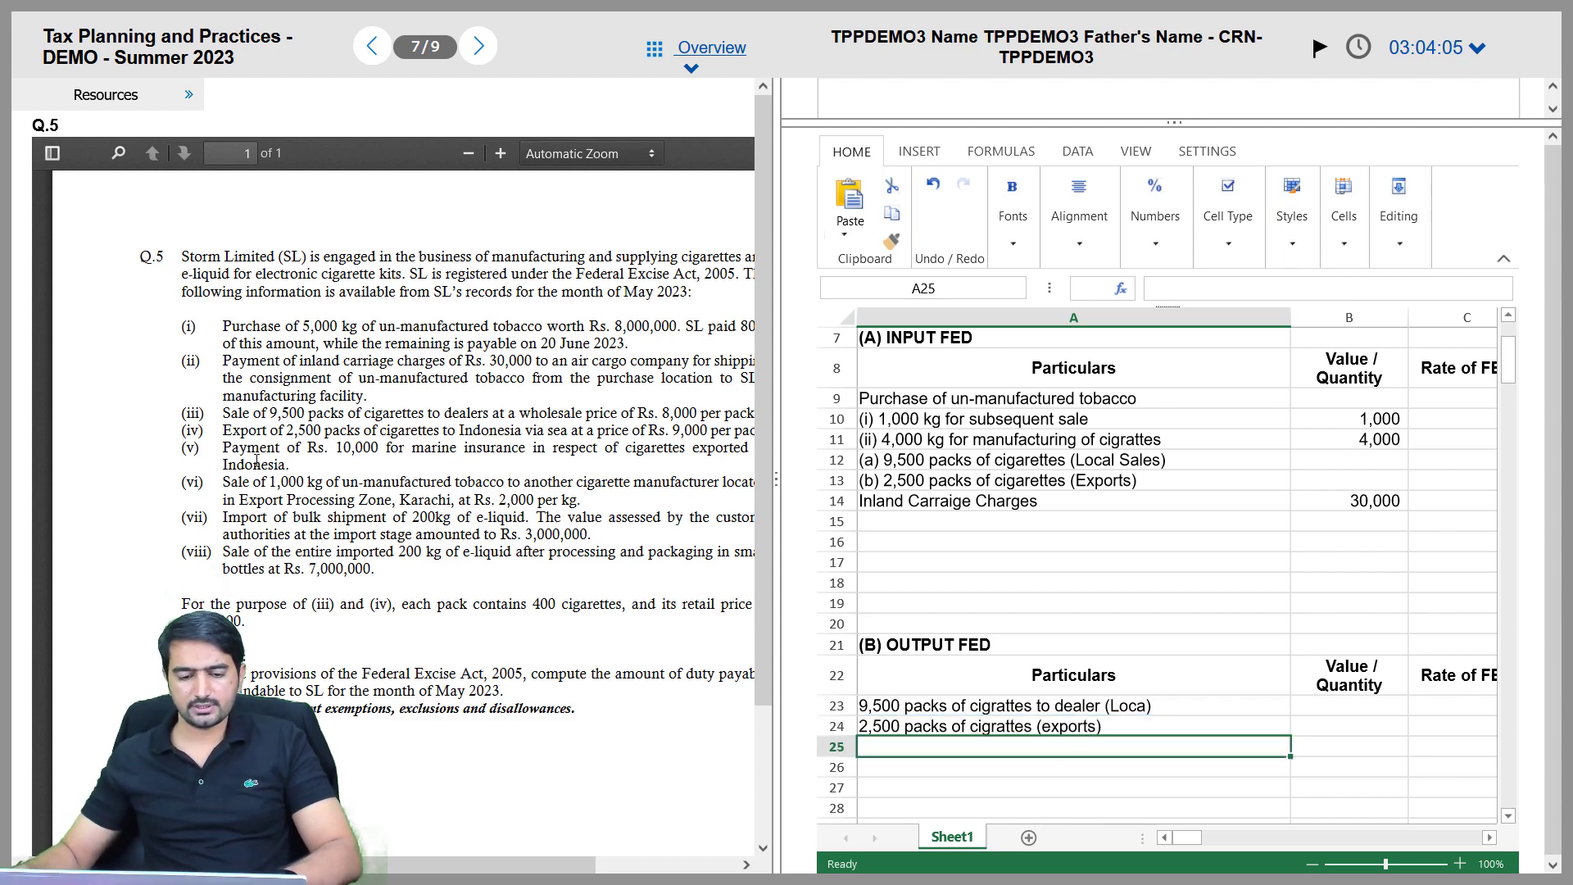
Add "Marine Insurance" to the Input FED particulars in A15 with a value of 10000 in B15
{"action": "left_click", "coordinate": [919, 522]}
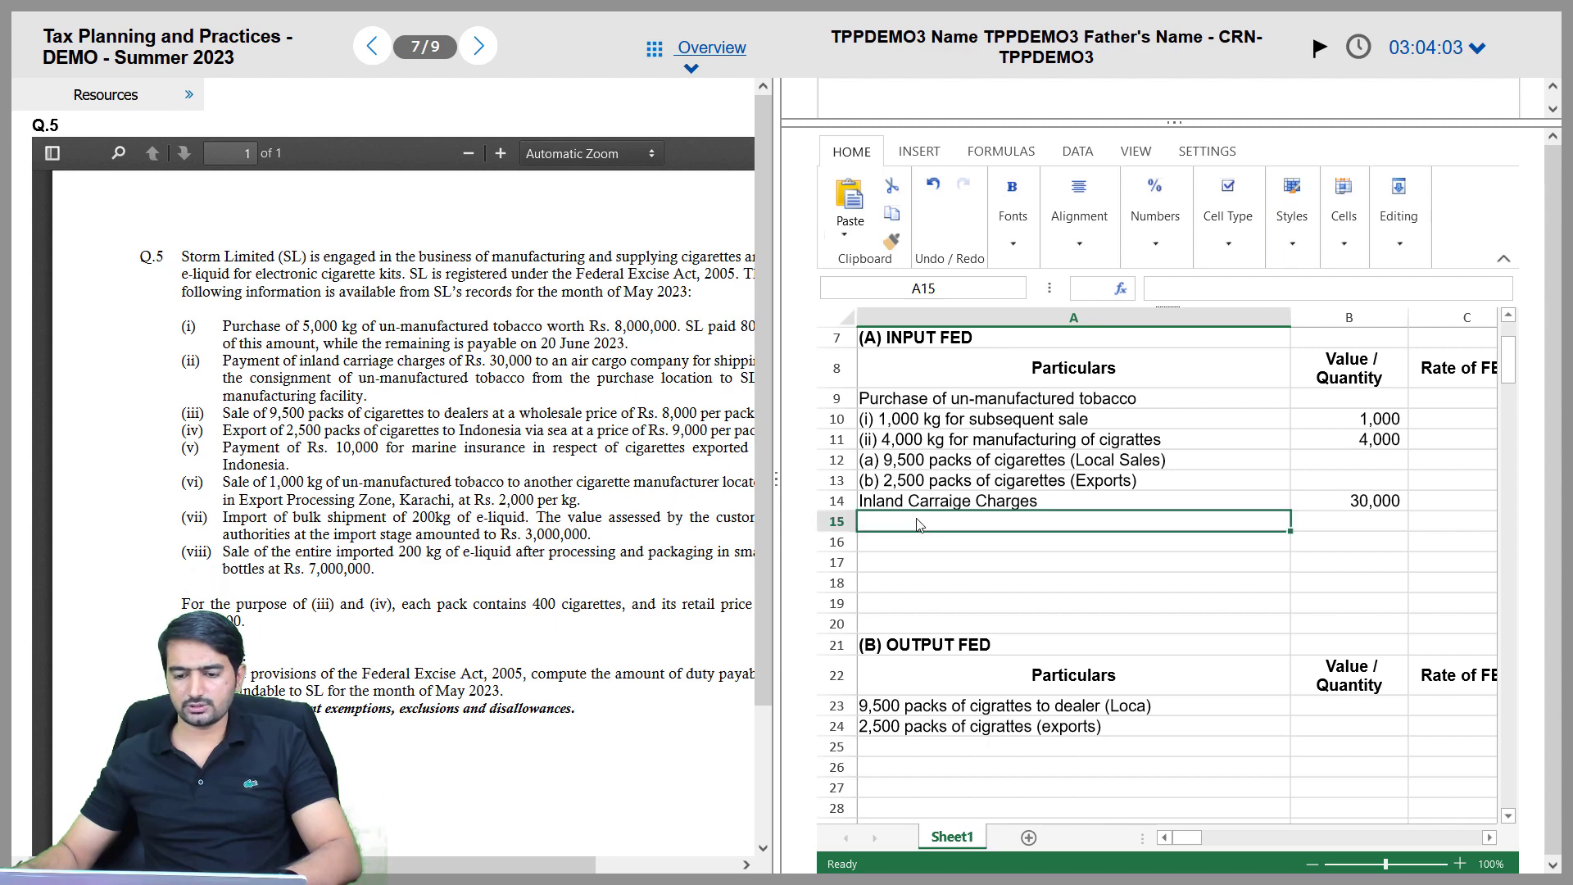
{"action": "type", "text": "Marine"}
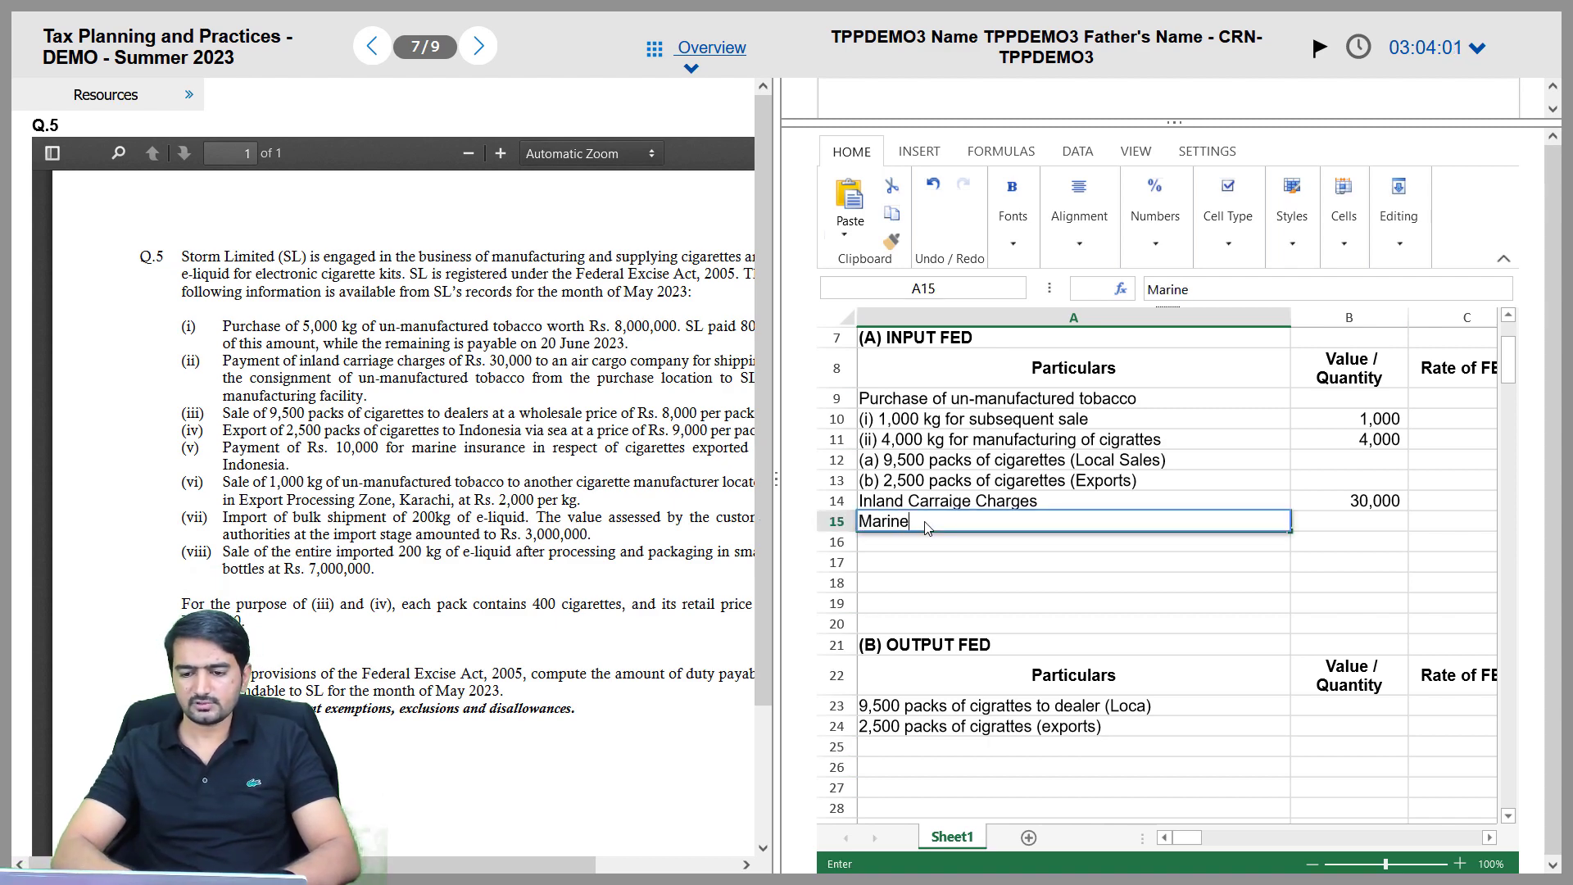
{"action": "type", "text": " In"}
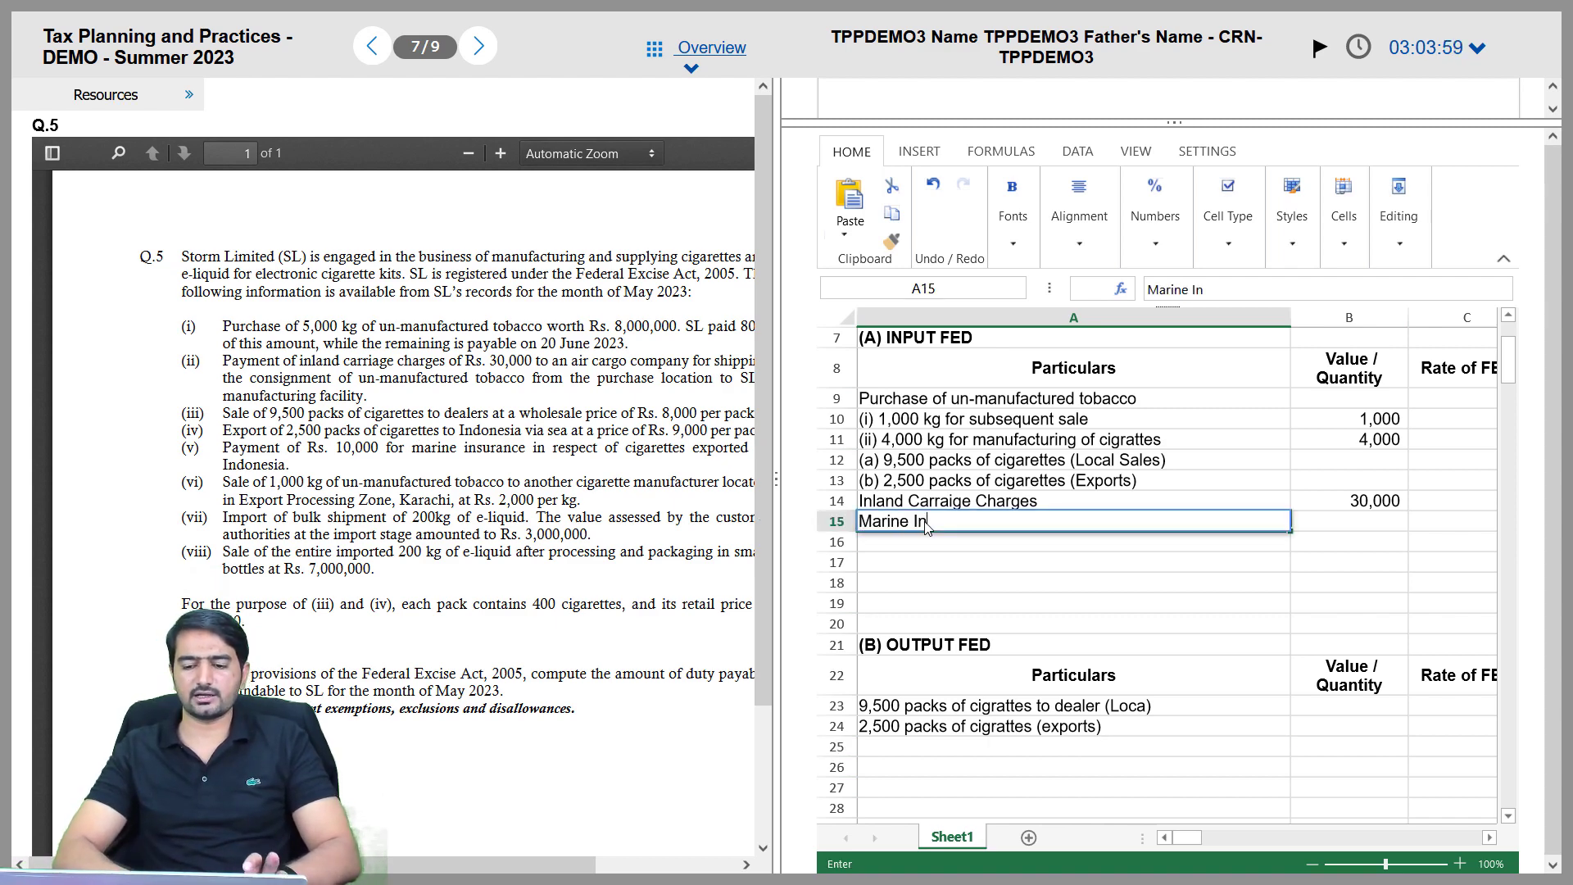
{"action": "type", "text": "surance"}
{"action": "key", "text": "Tab"}
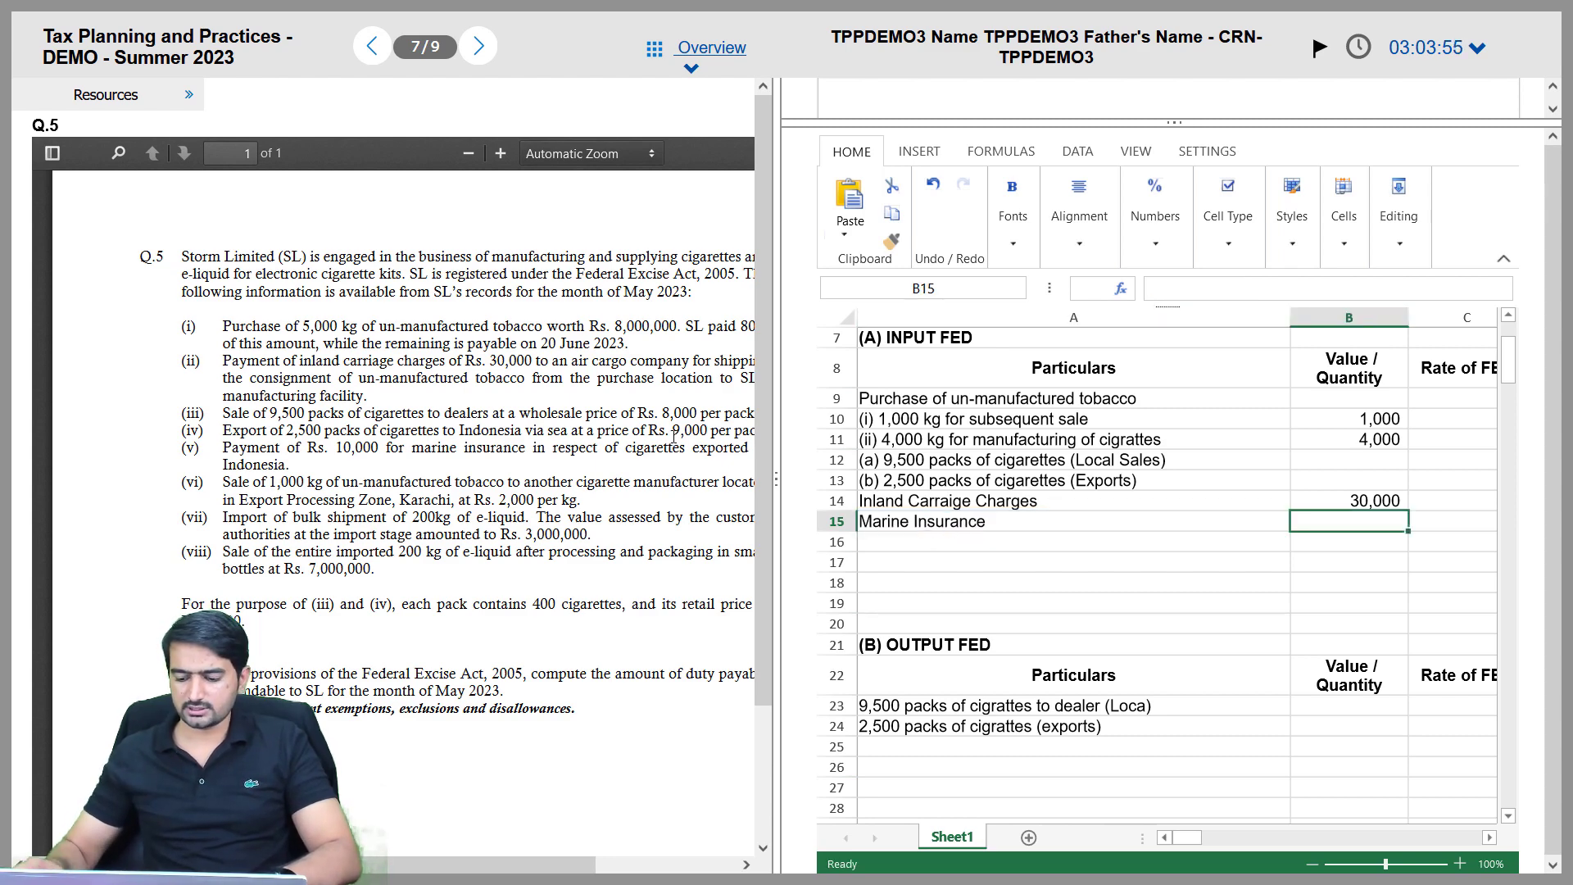
{"action": "type", "text": "10000"}
{"action": "key", "text": "Return"}
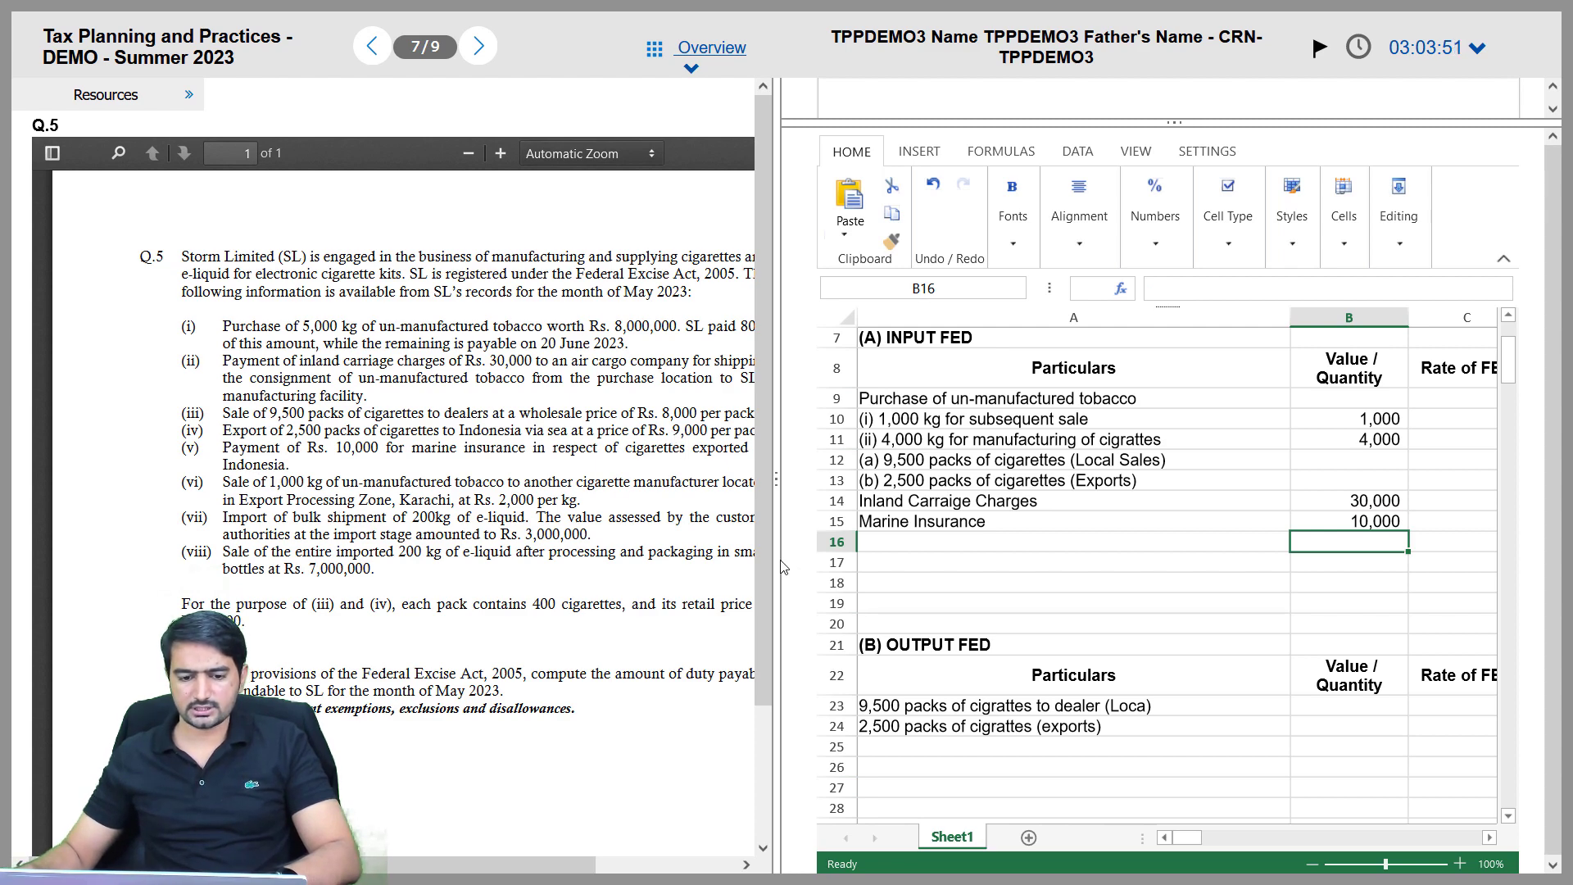
Enter "1,000 kg of unmanufacturered tobacco to manufacturer in EPZ" as the Output FED particular in A25
{"action": "scroll", "coordinate": [914, 595], "scroll_direction": "down", "scroll_amount": 2}
{"action": "left_click", "coordinate": [902, 606]}
{"action": "type", "text": "1,"}
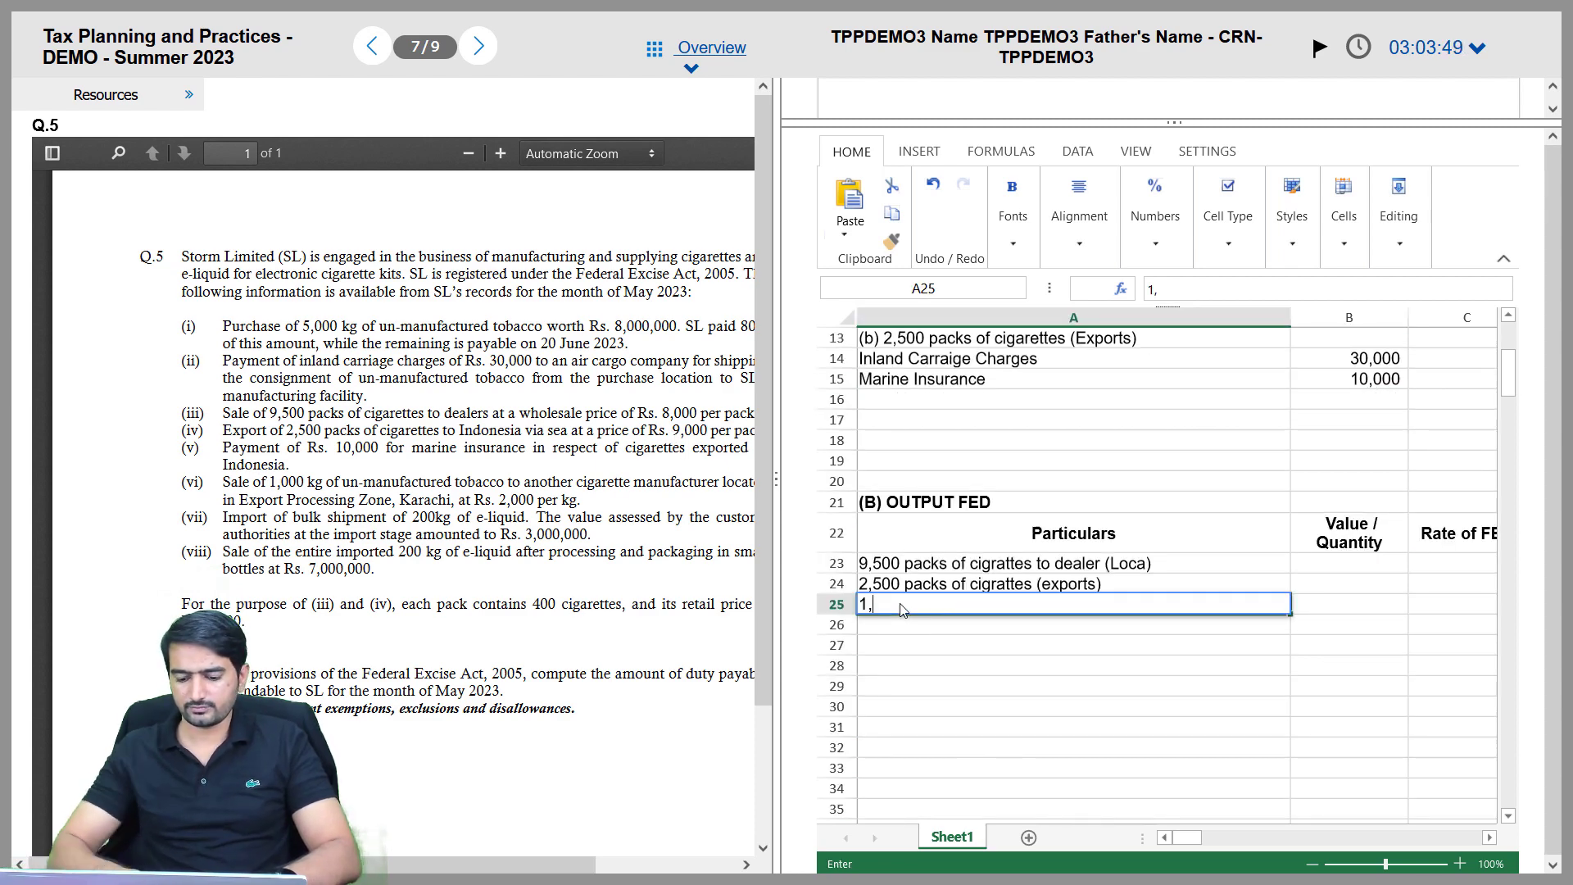
{"action": "type", "text": "000 kg"}
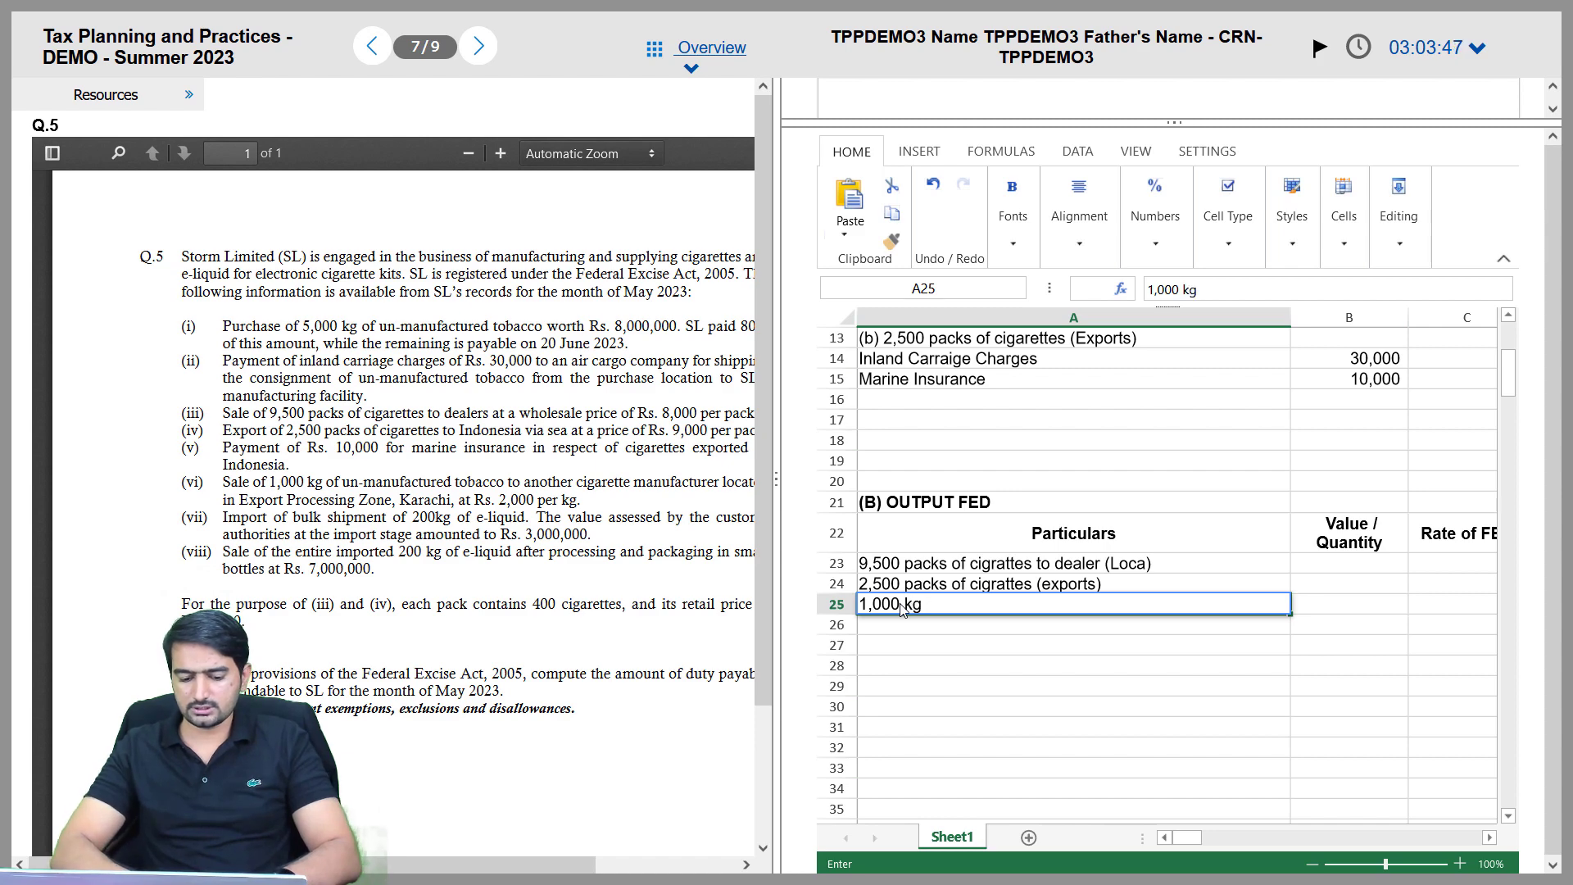
{"action": "type", "text": " of unmanufac"}
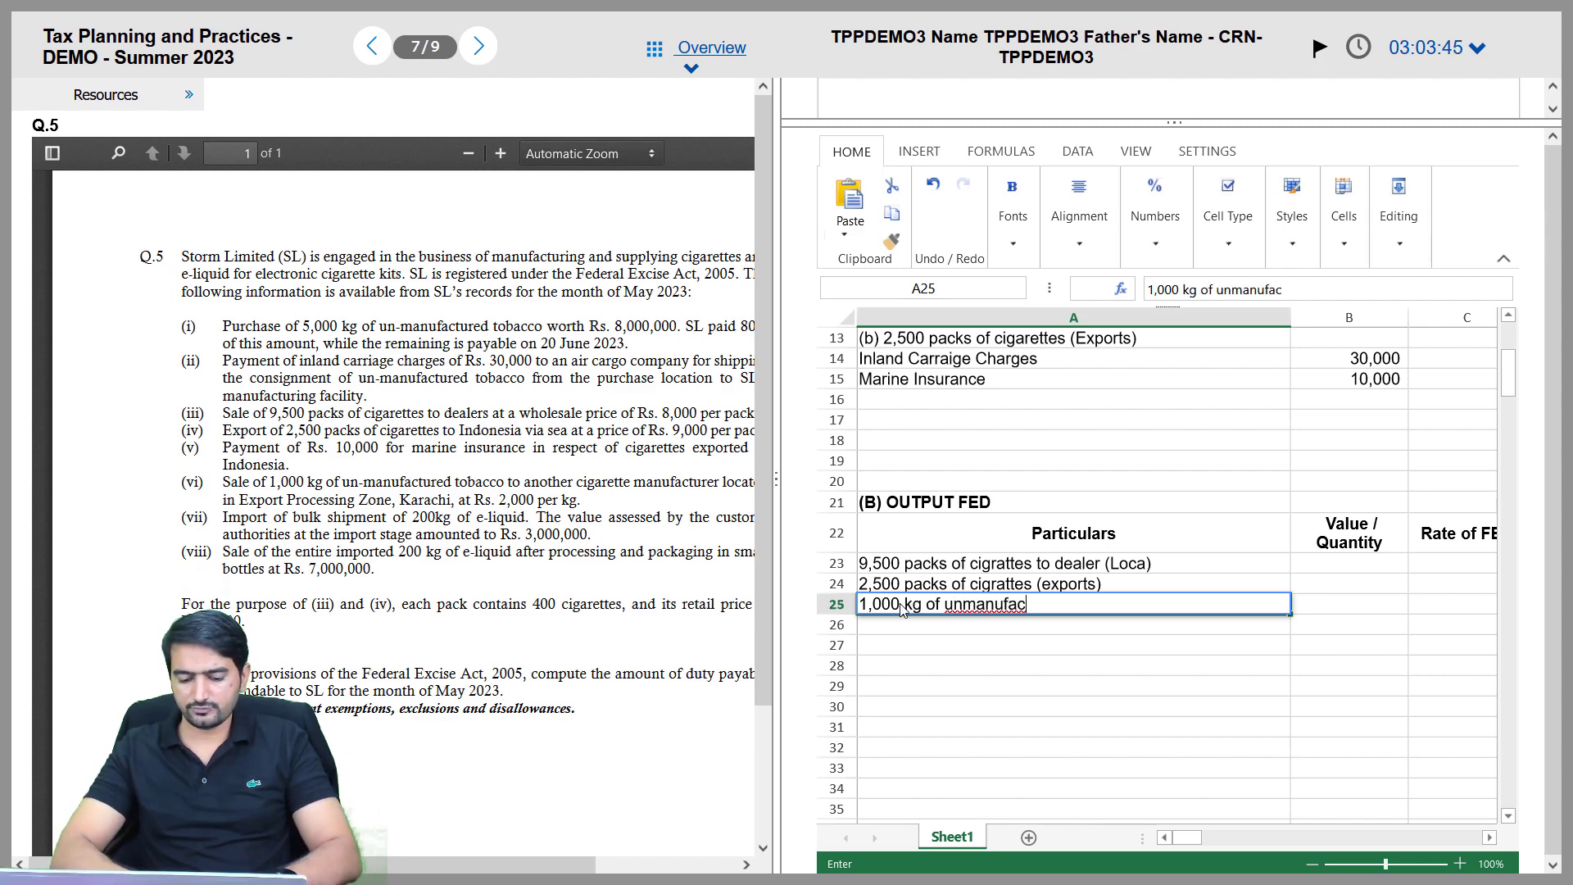
{"action": "type", "text": "turered toba"}
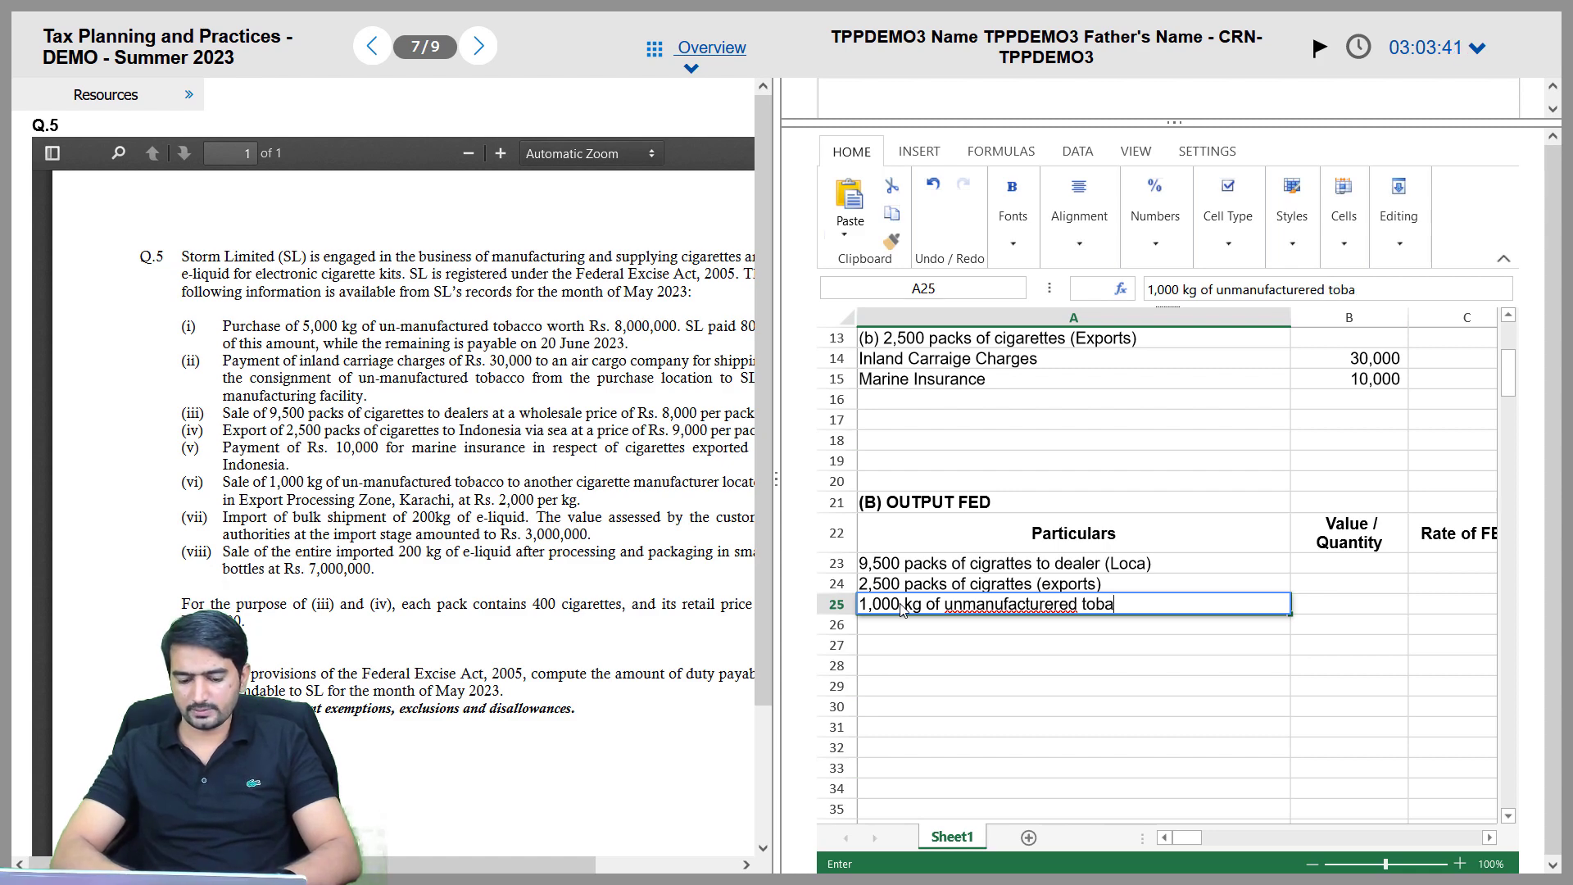
{"action": "type", "text": "cco"}
{"action": "key", "text": "BackSpace"}
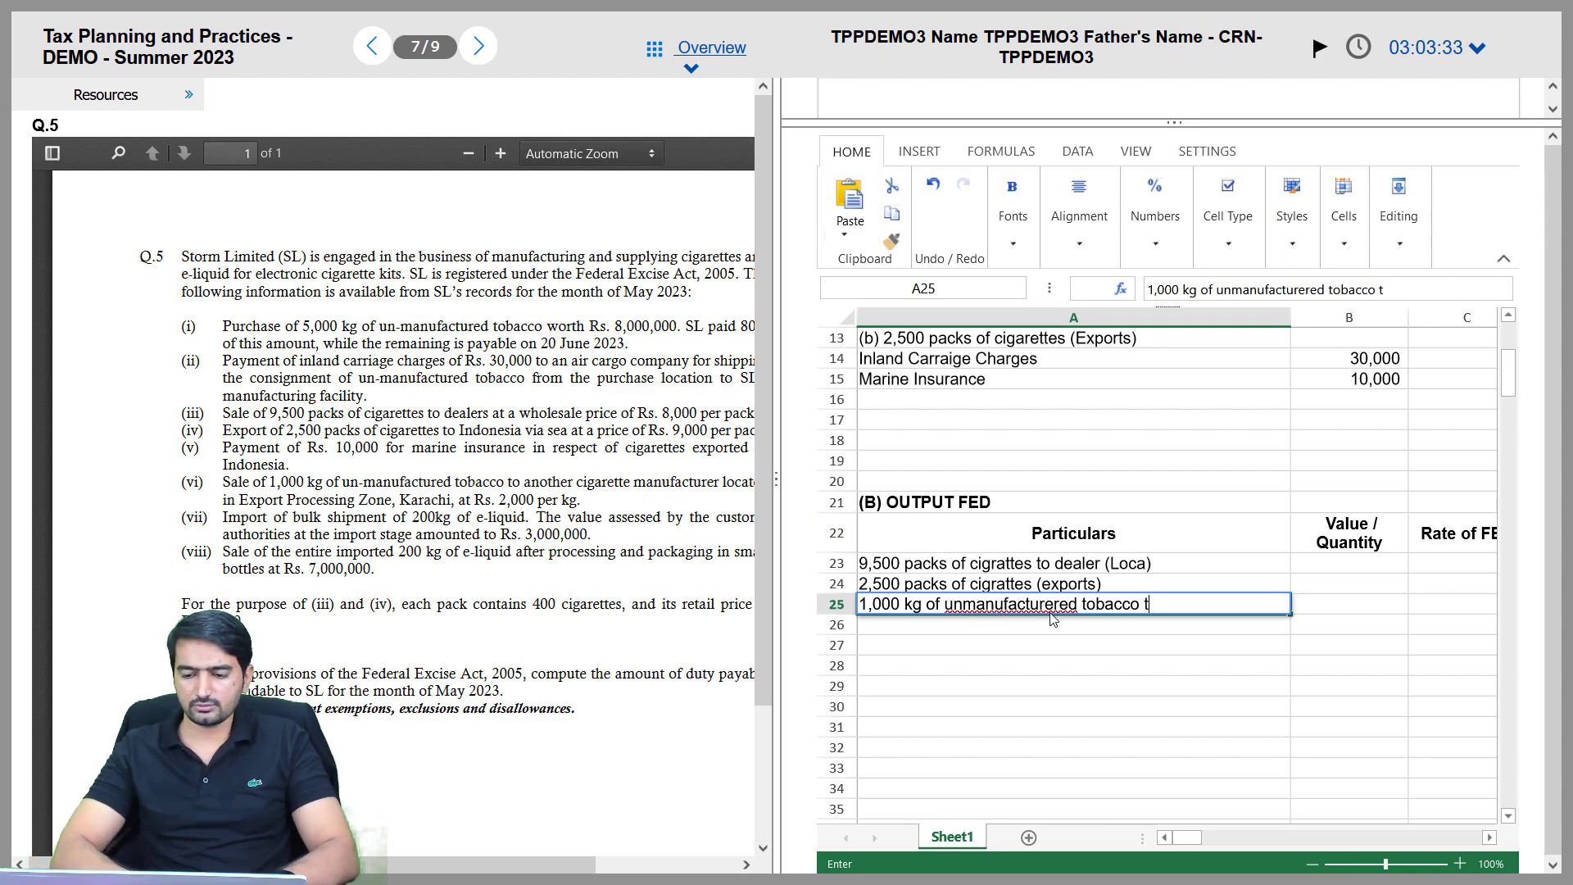
{"action": "type", "text": "to manufac"}
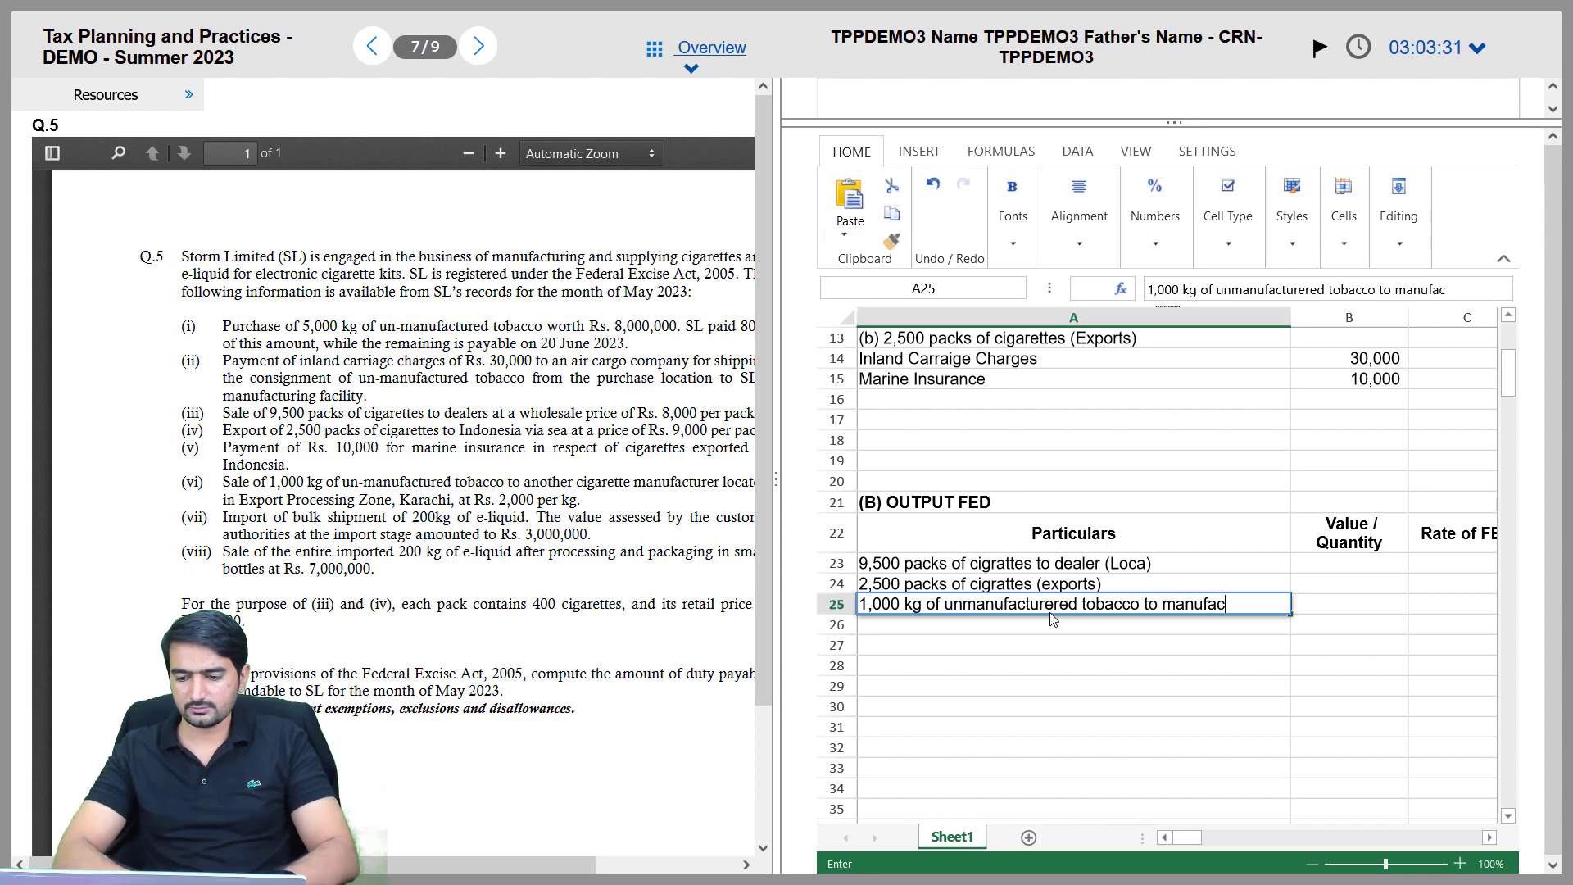
{"action": "type", "text": "turer in "}
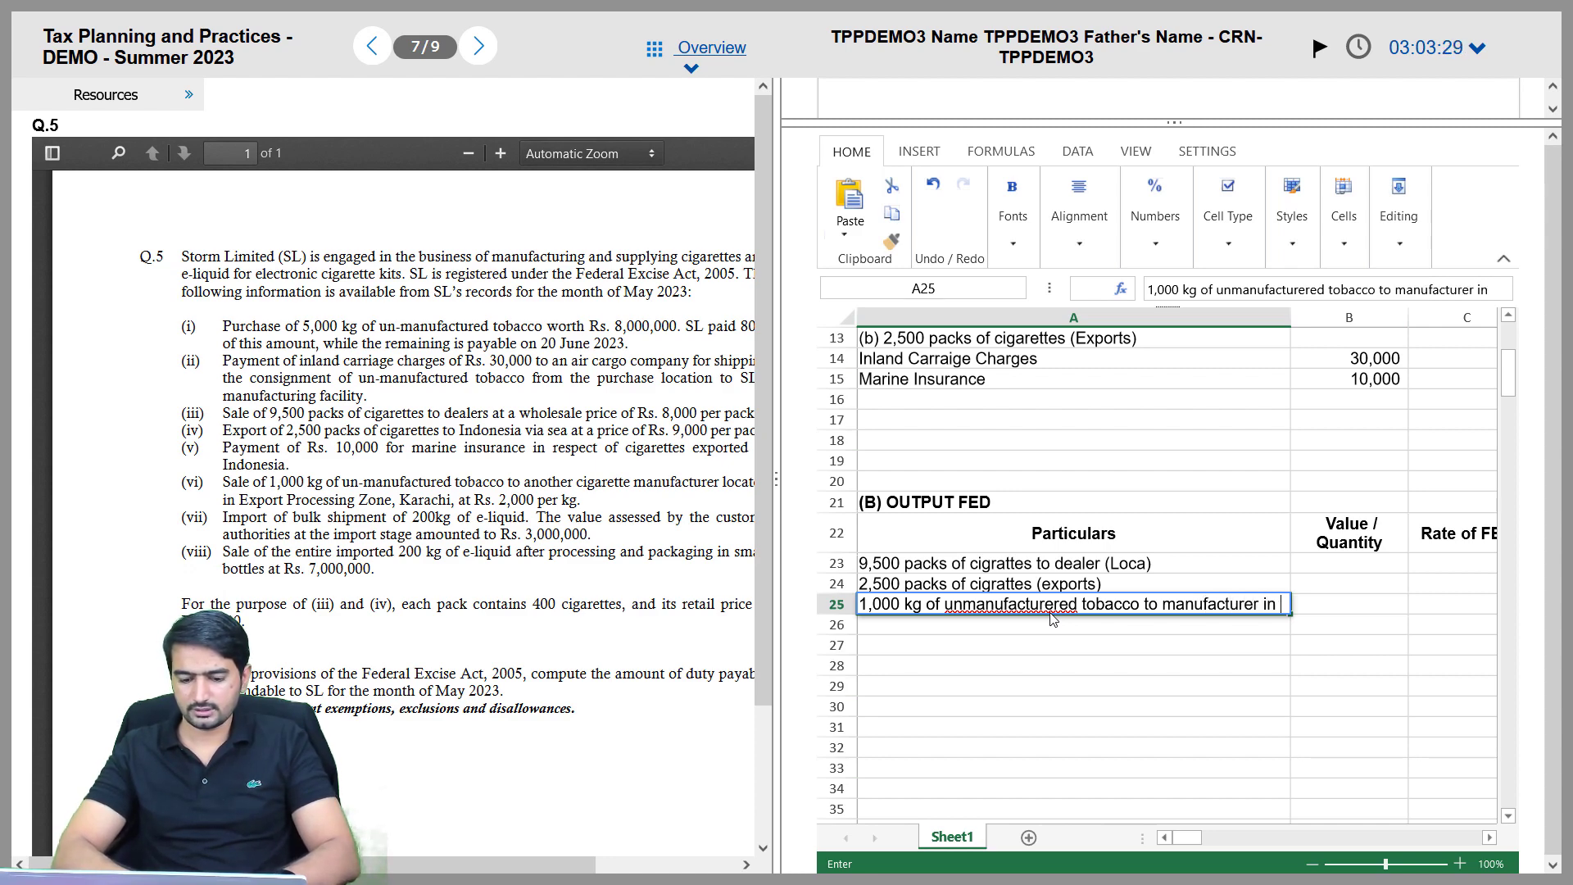
{"action": "type", "text": "EPX"}
{"action": "key", "text": "BackSpace"}
{"action": "type", "text": "Z"}
{"action": "key", "text": "Return"}
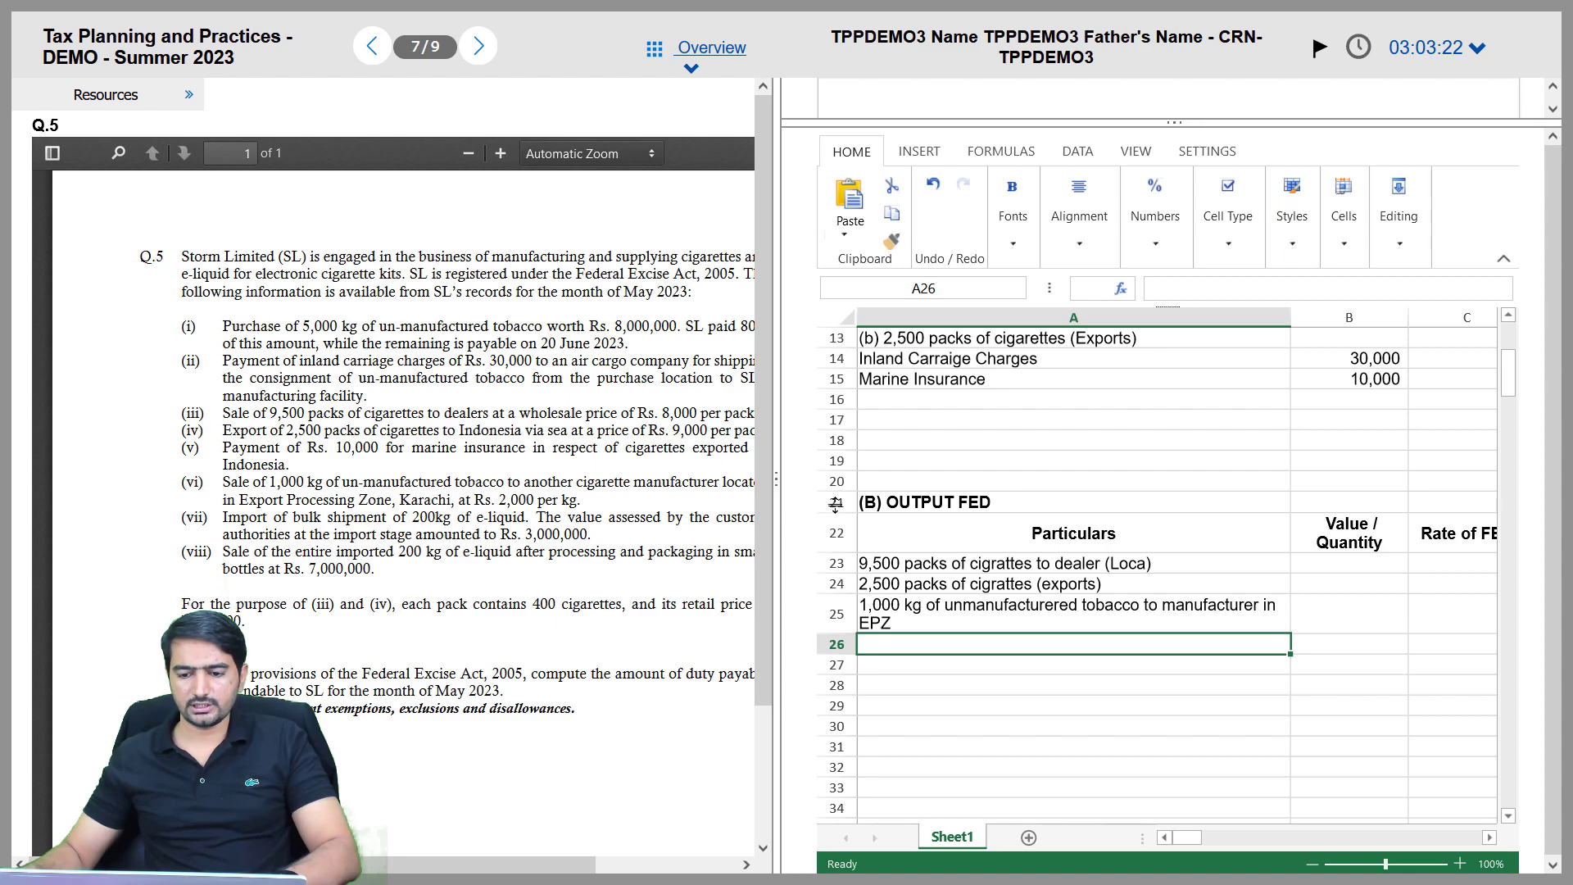
Enter "Import of 200kg of e-liquid" as the Input FED particular in A16, below Marine Insurance
{"action": "scroll", "coordinate": [869, 533], "scroll_direction": "up", "scroll_amount": 4}
{"action": "left_click", "coordinate": [908, 668]}
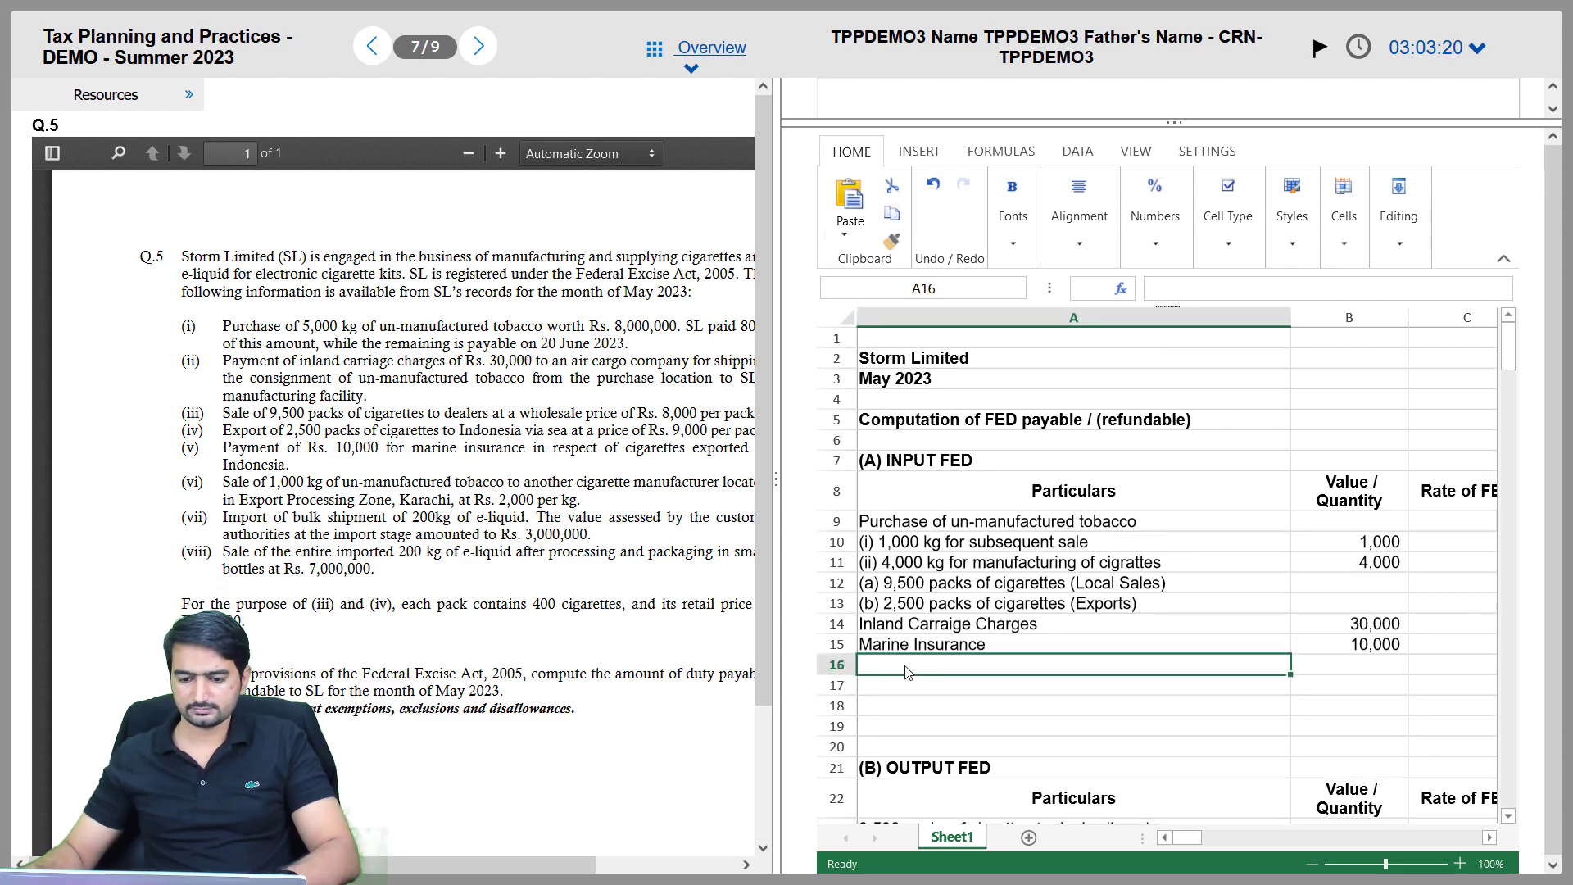
{"action": "type", "text": "Import"}
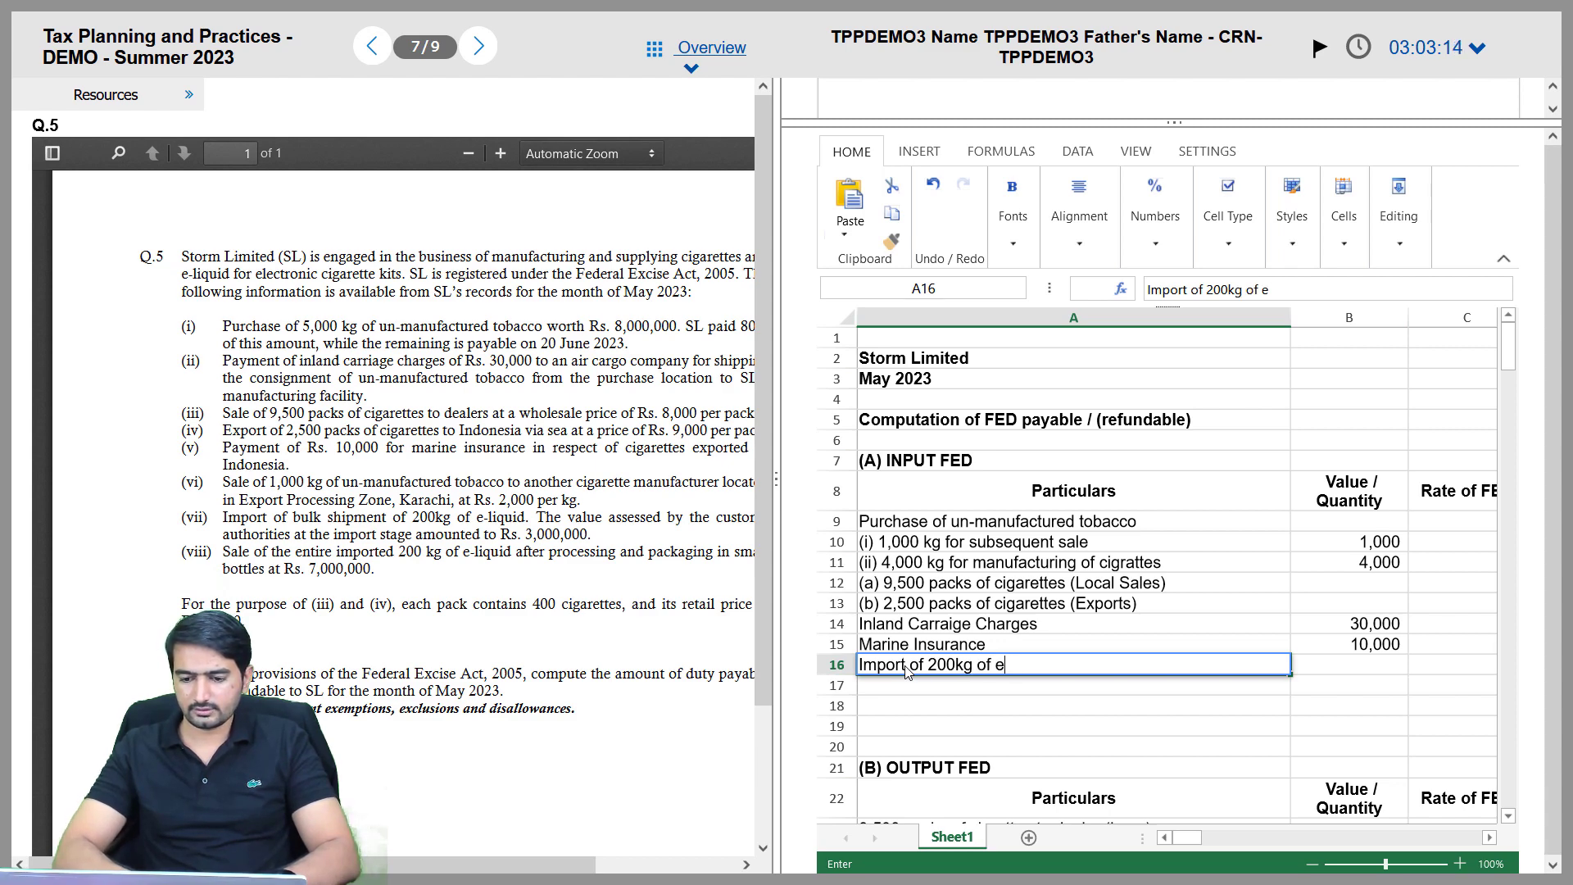
{"action": "type", "text": "of 200kg of e-liquid"}
{"action": "key", "text": "Return"}
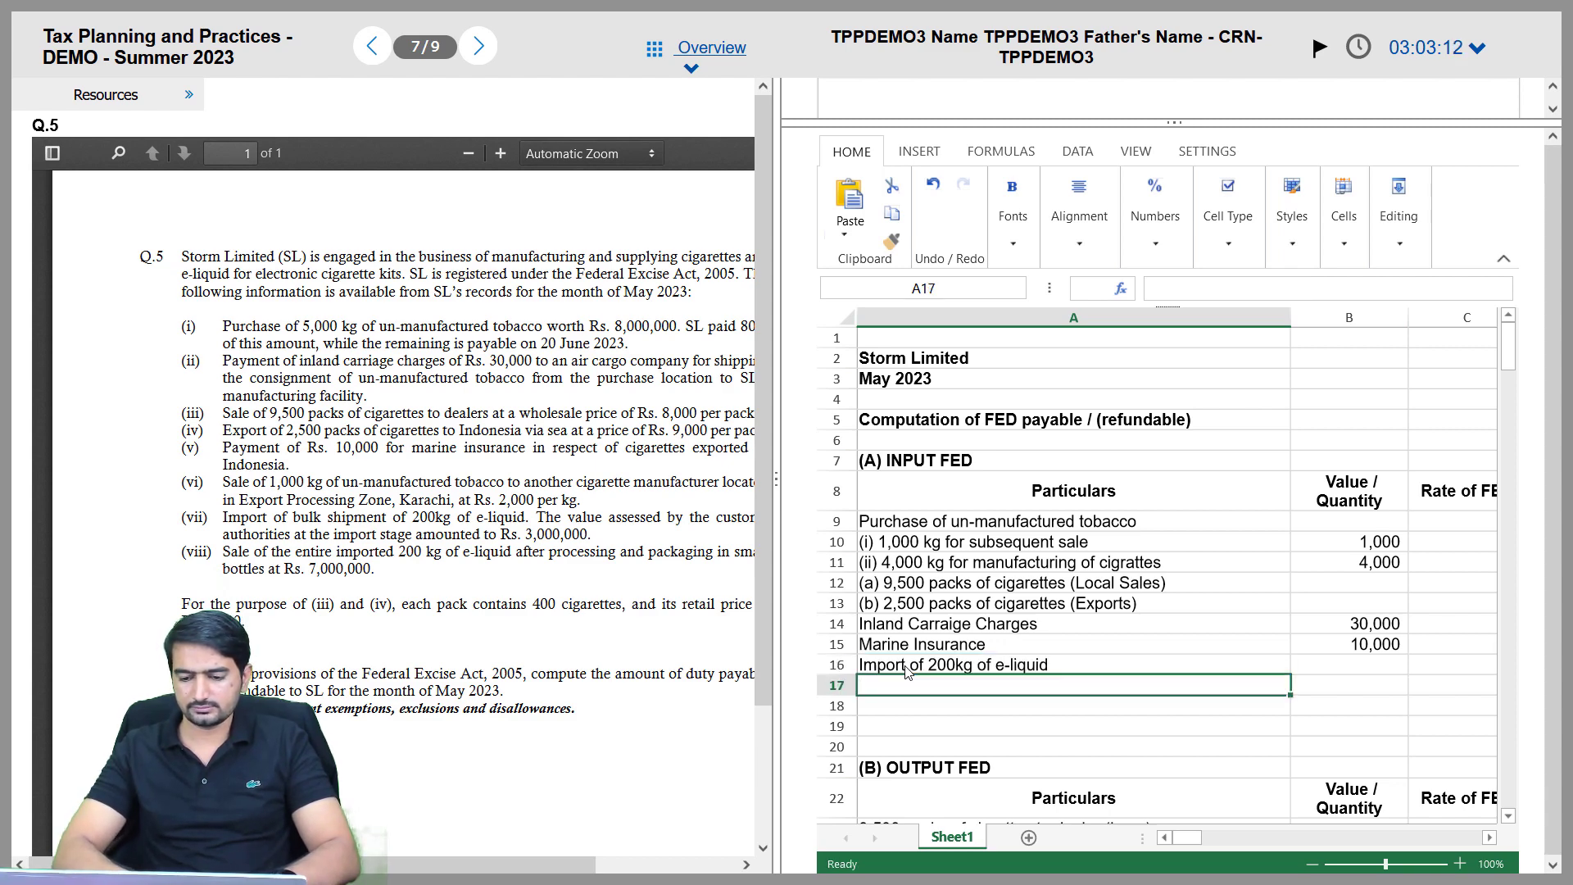
Copy the e-liquid import particular from A16 into A26 of the Output FED table
{"action": "left_click", "coordinate": [908, 670]}
{"action": "key", "text": "ctrl+c"}
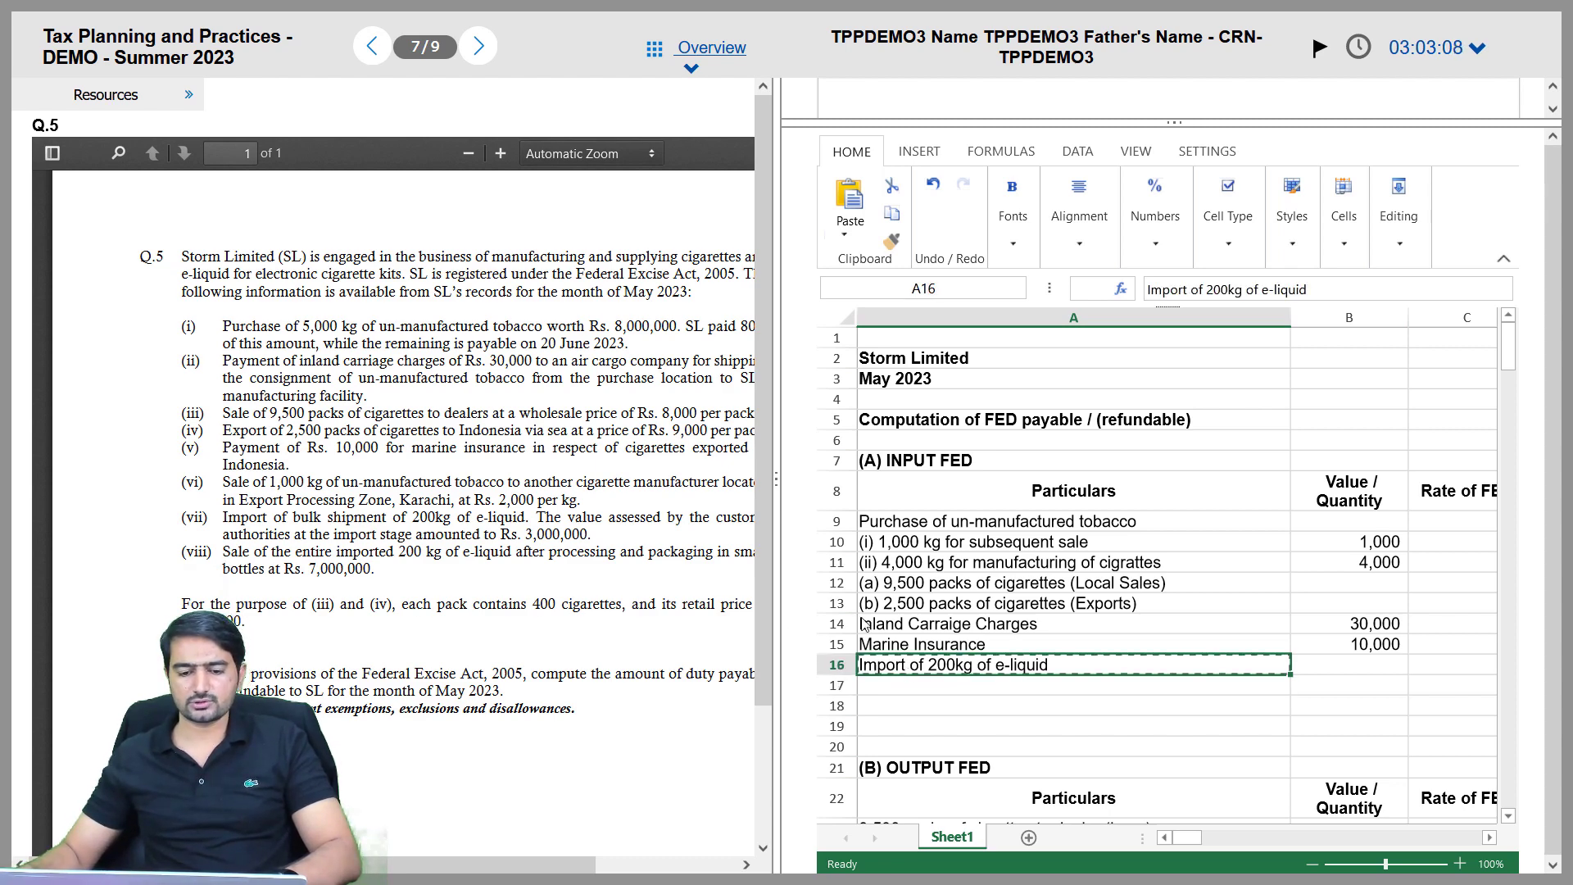
{"action": "scroll", "coordinate": [864, 624], "scroll_direction": "down", "scroll_amount": 4}
{"action": "left_click", "coordinate": [918, 647]}
{"action": "key", "text": "ctrl+v"}
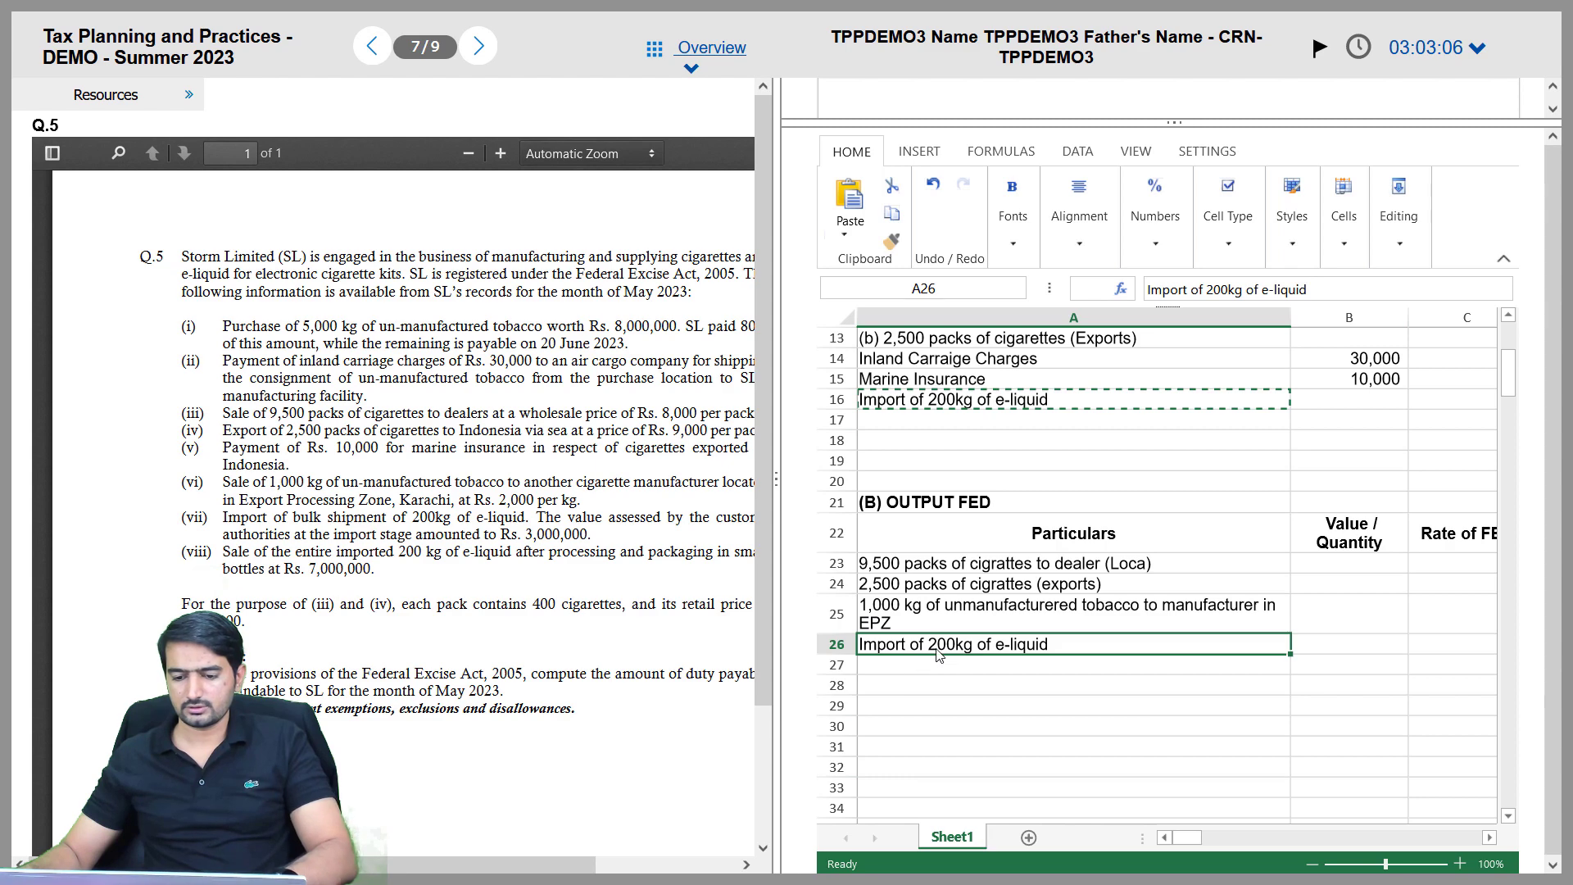
Replace the word "Import" in A26 so the particular reads "Sale of 200kg of e-liquid"
{"action": "double_click", "coordinate": [913, 651]}
{"action": "left_click_drag", "start_coordinate": [914, 651], "coordinate": [829, 658]}
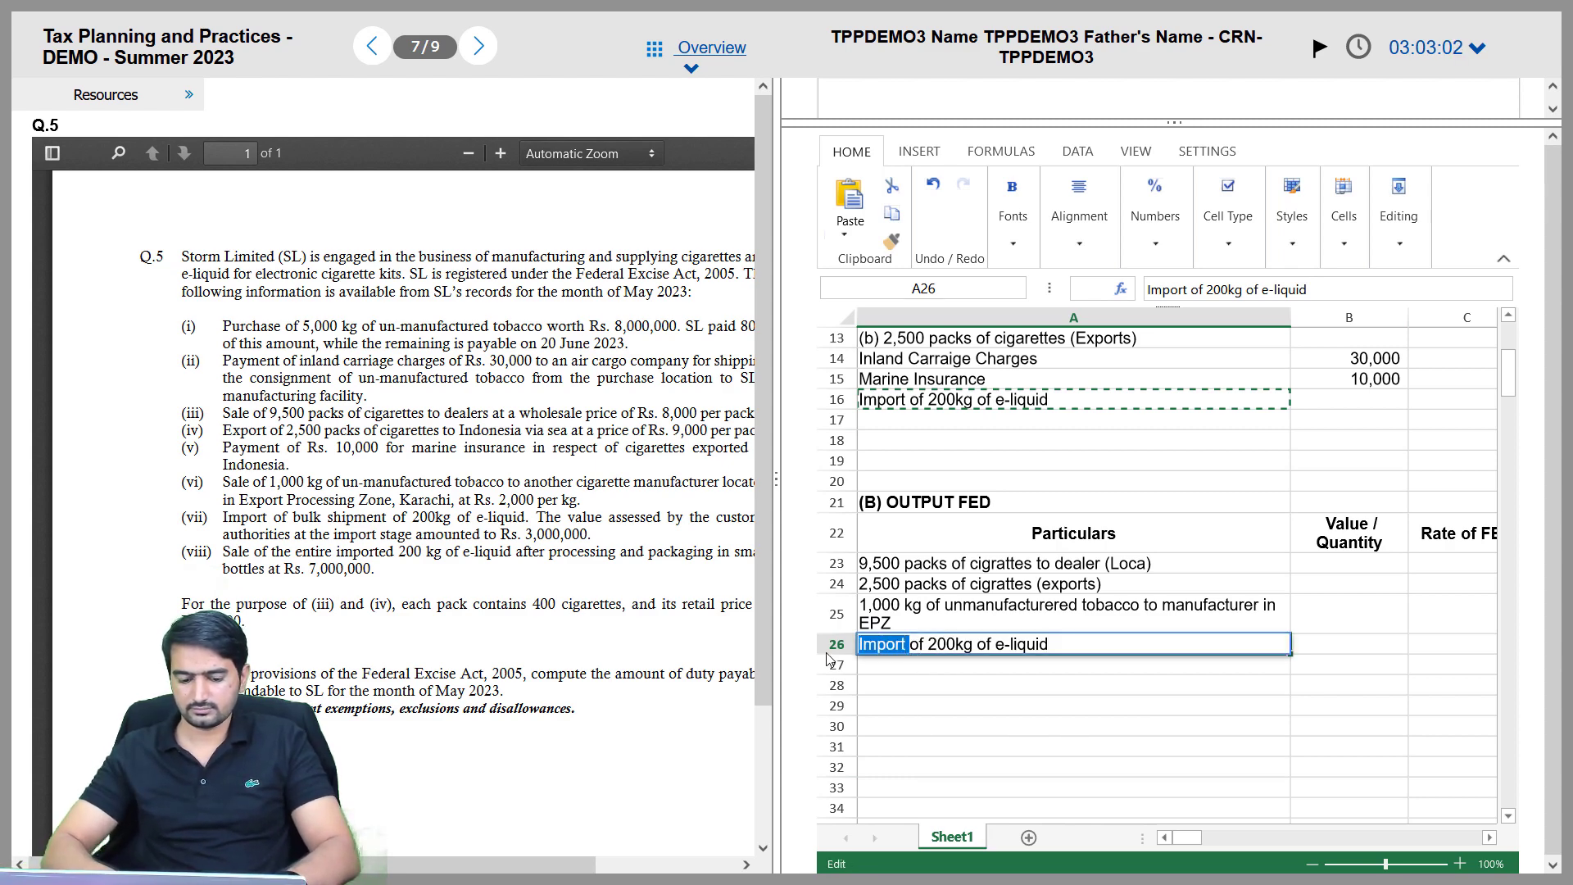
{"action": "type", "text": "Sale"}
{"action": "key", "text": "BackSpace"}
{"action": "key", "text": "BackSpace"}
{"action": "key", "text": "BackSpace"}
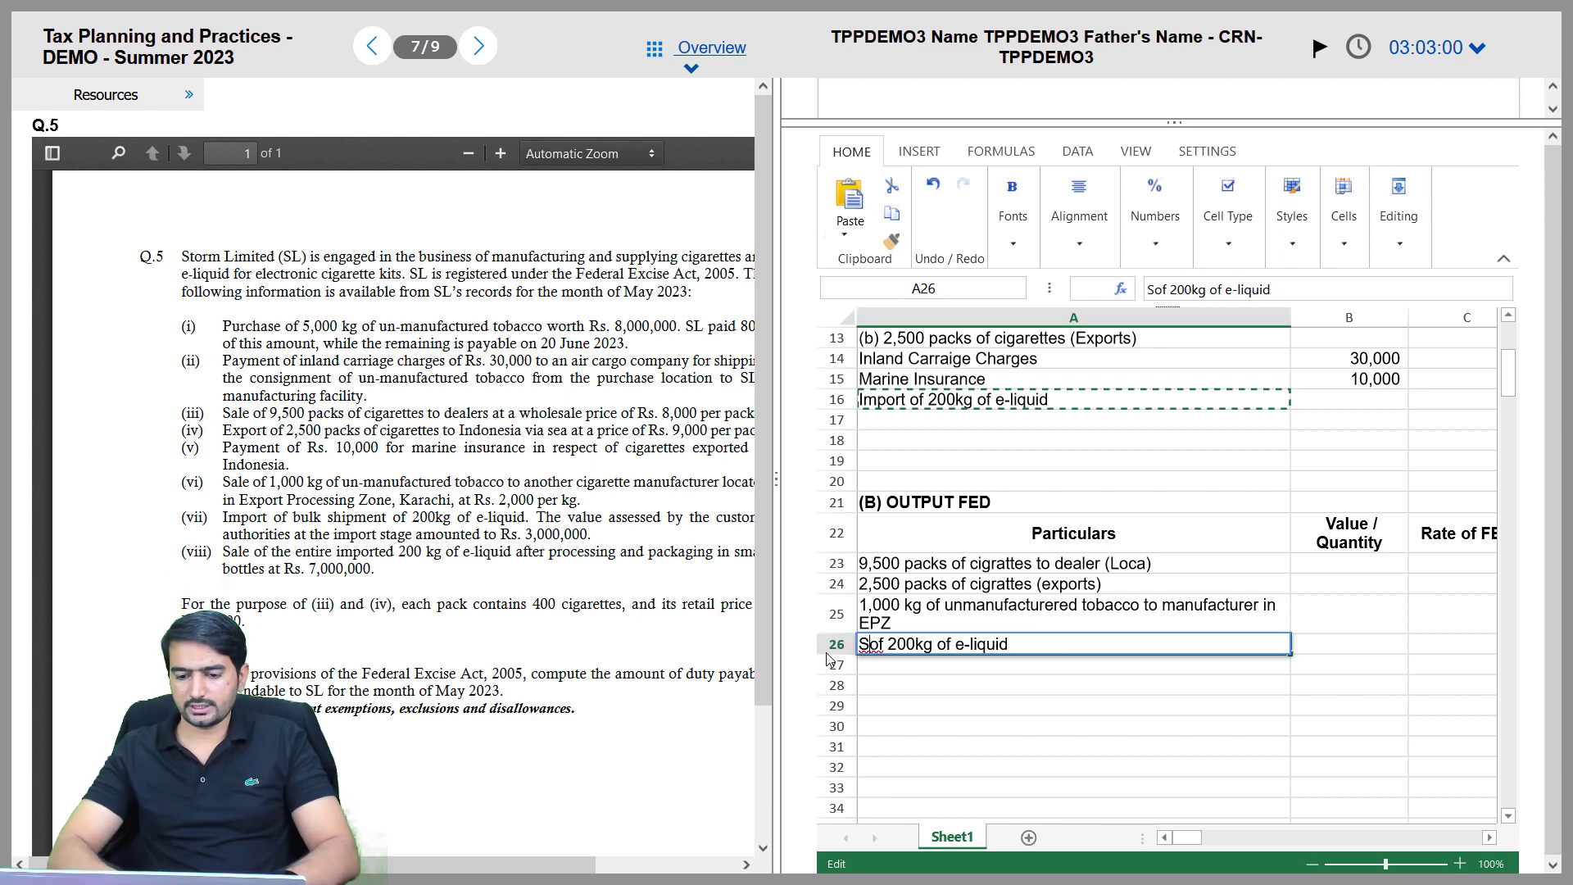
{"action": "type", "text": "ales"}
{"action": "key", "text": "BackSpace"}
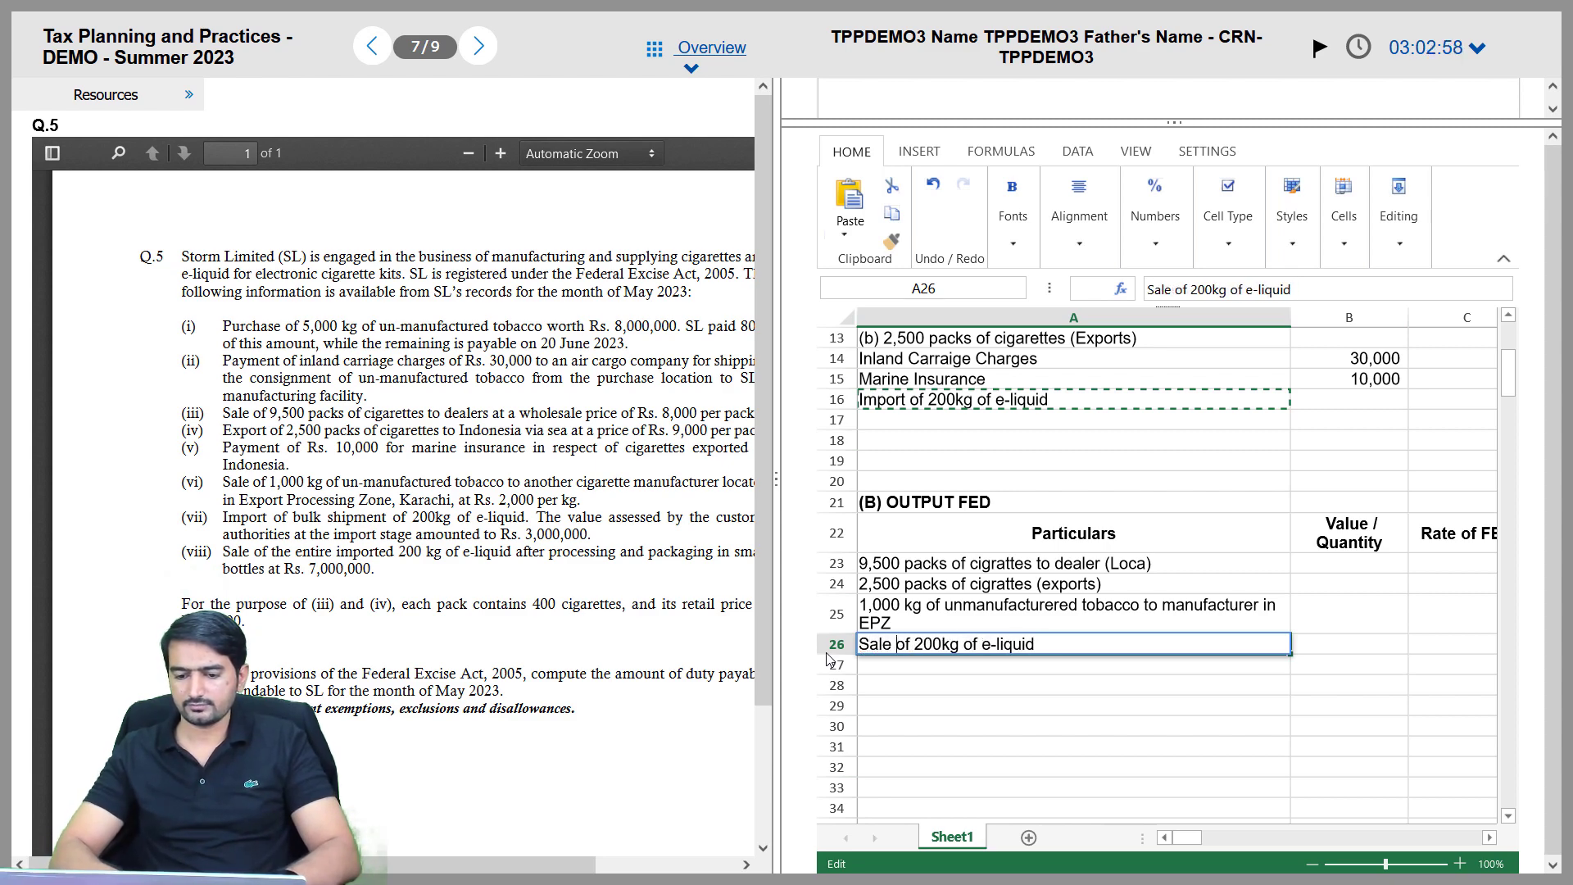
Append "(after processing and packing)" to the e-liquid sale particular in A26 of the Output FED table
{"action": "type", "text": "("}
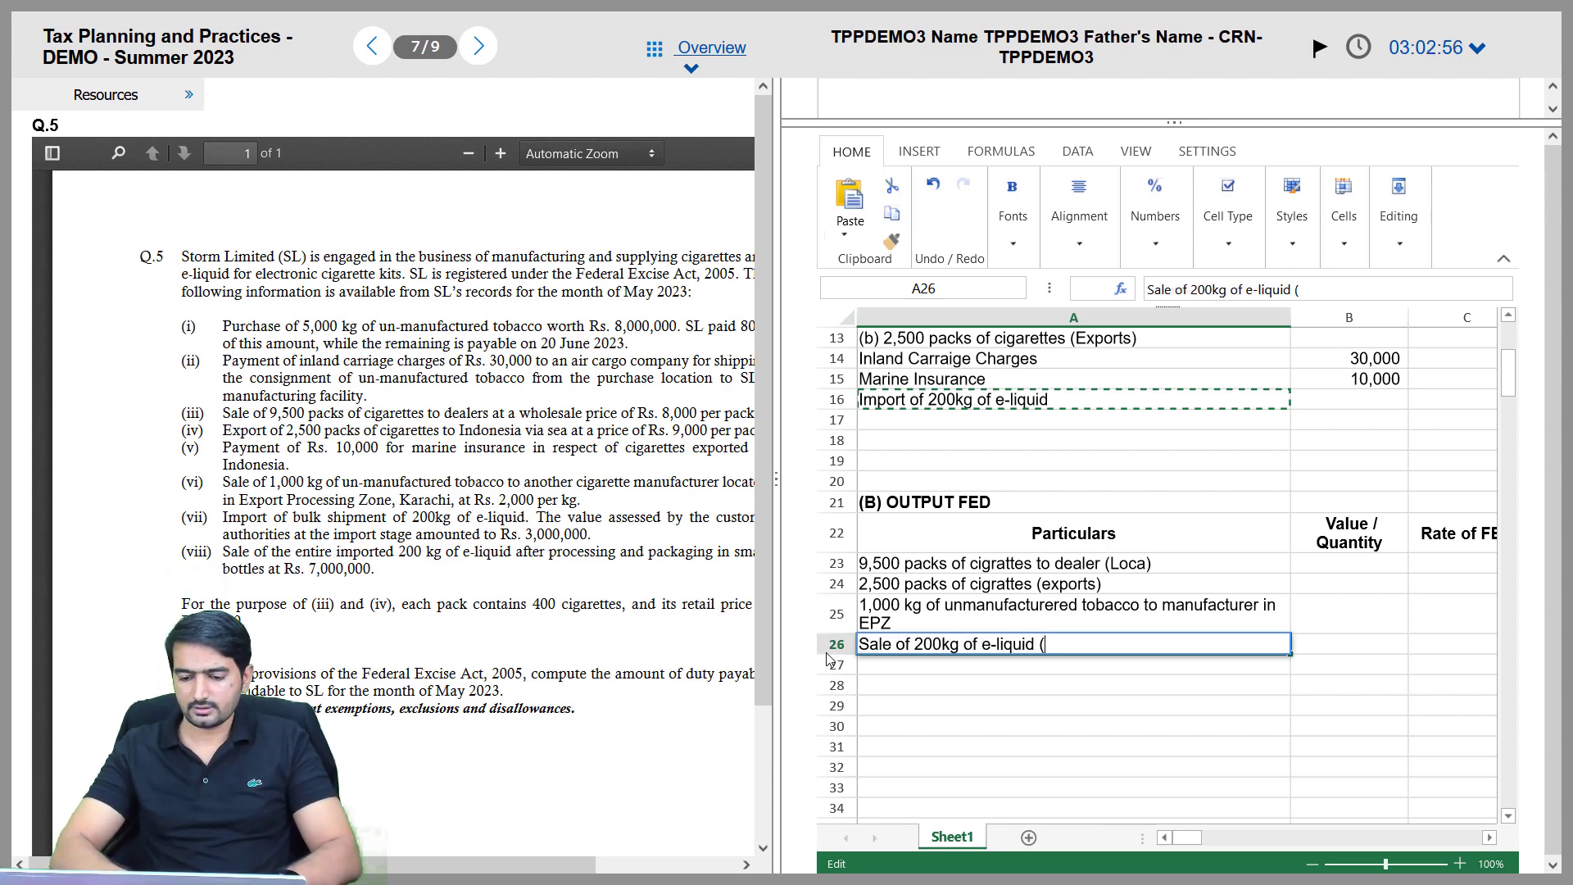
{"action": "type", "text": "proc"}
{"action": "key", "text": "BackSpace"}
{"action": "key", "text": "BackSpace"}
{"action": "key", "text": "BackSpace"}
{"action": "key", "text": "BackSpace"}
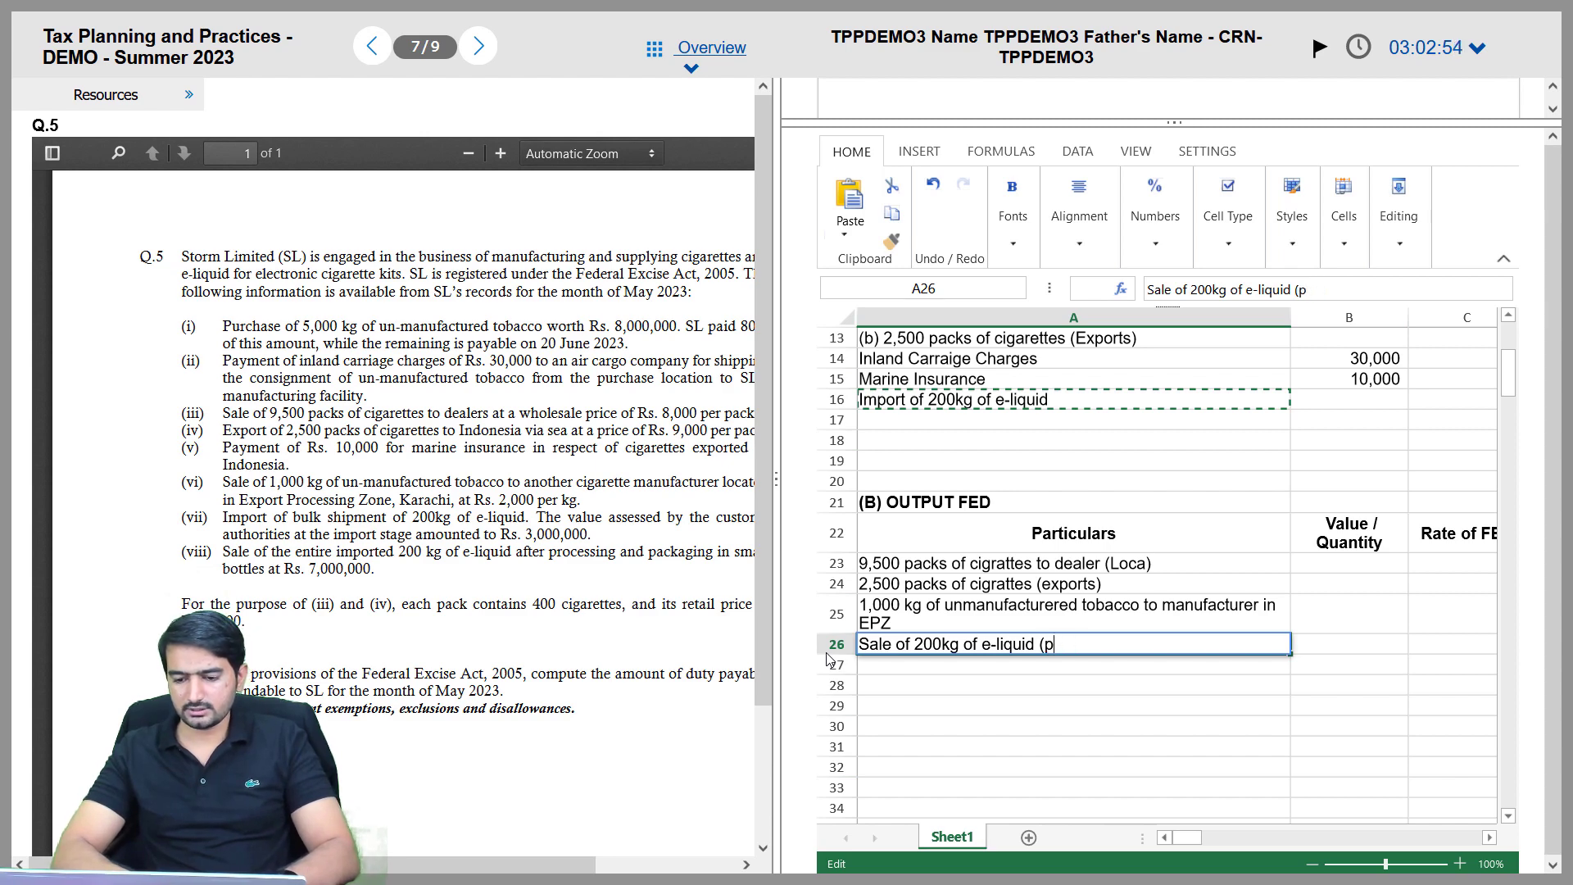
{"action": "type", "text": "after"}
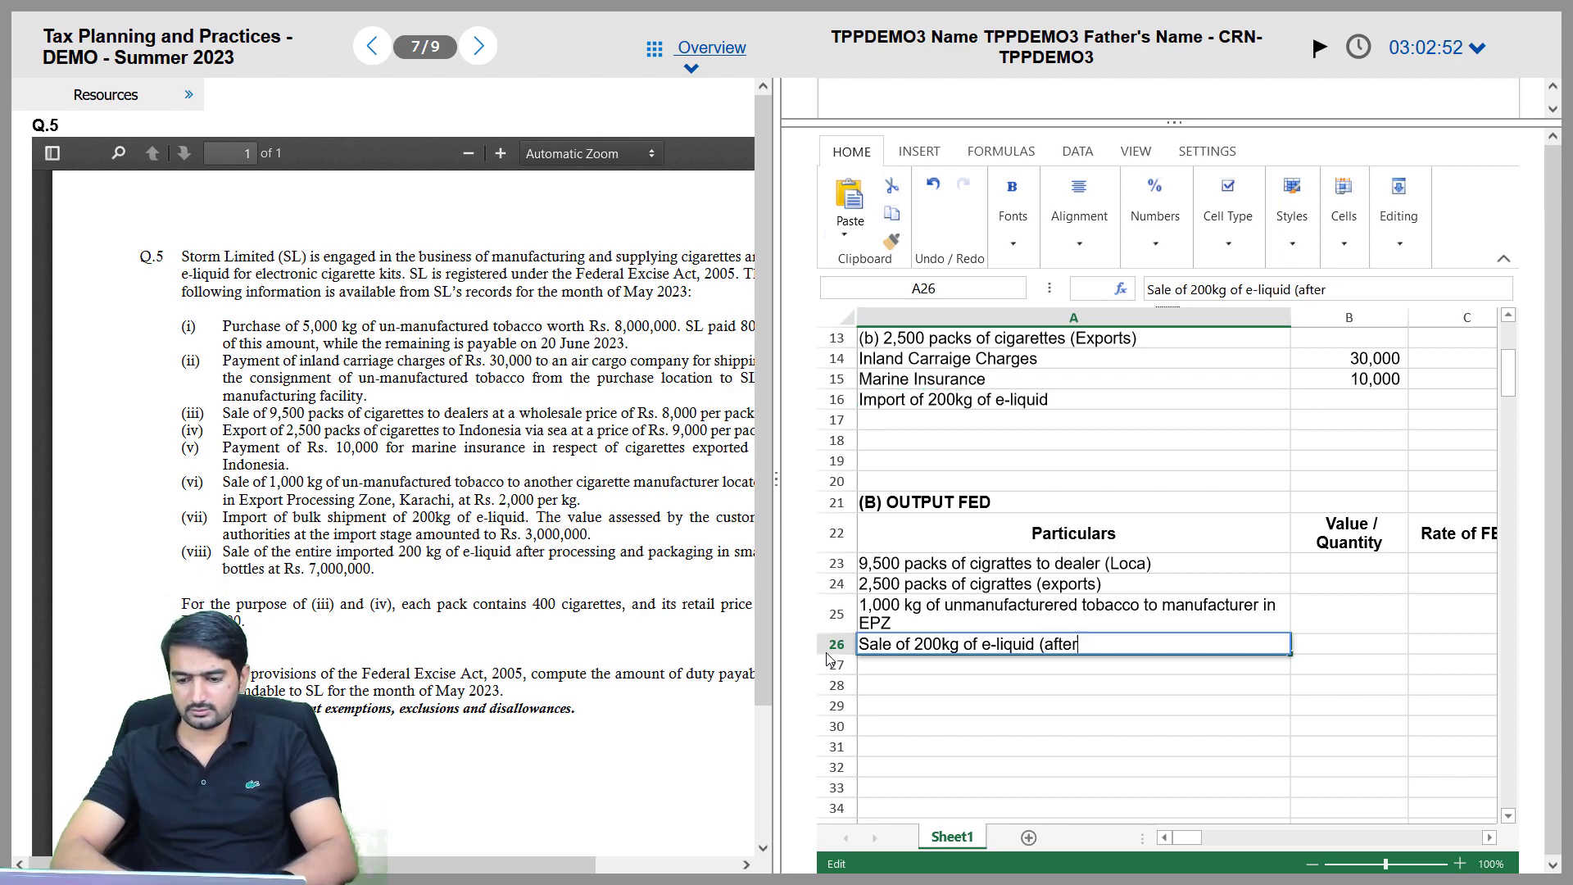
{"action": "type", "text": "p processing "}
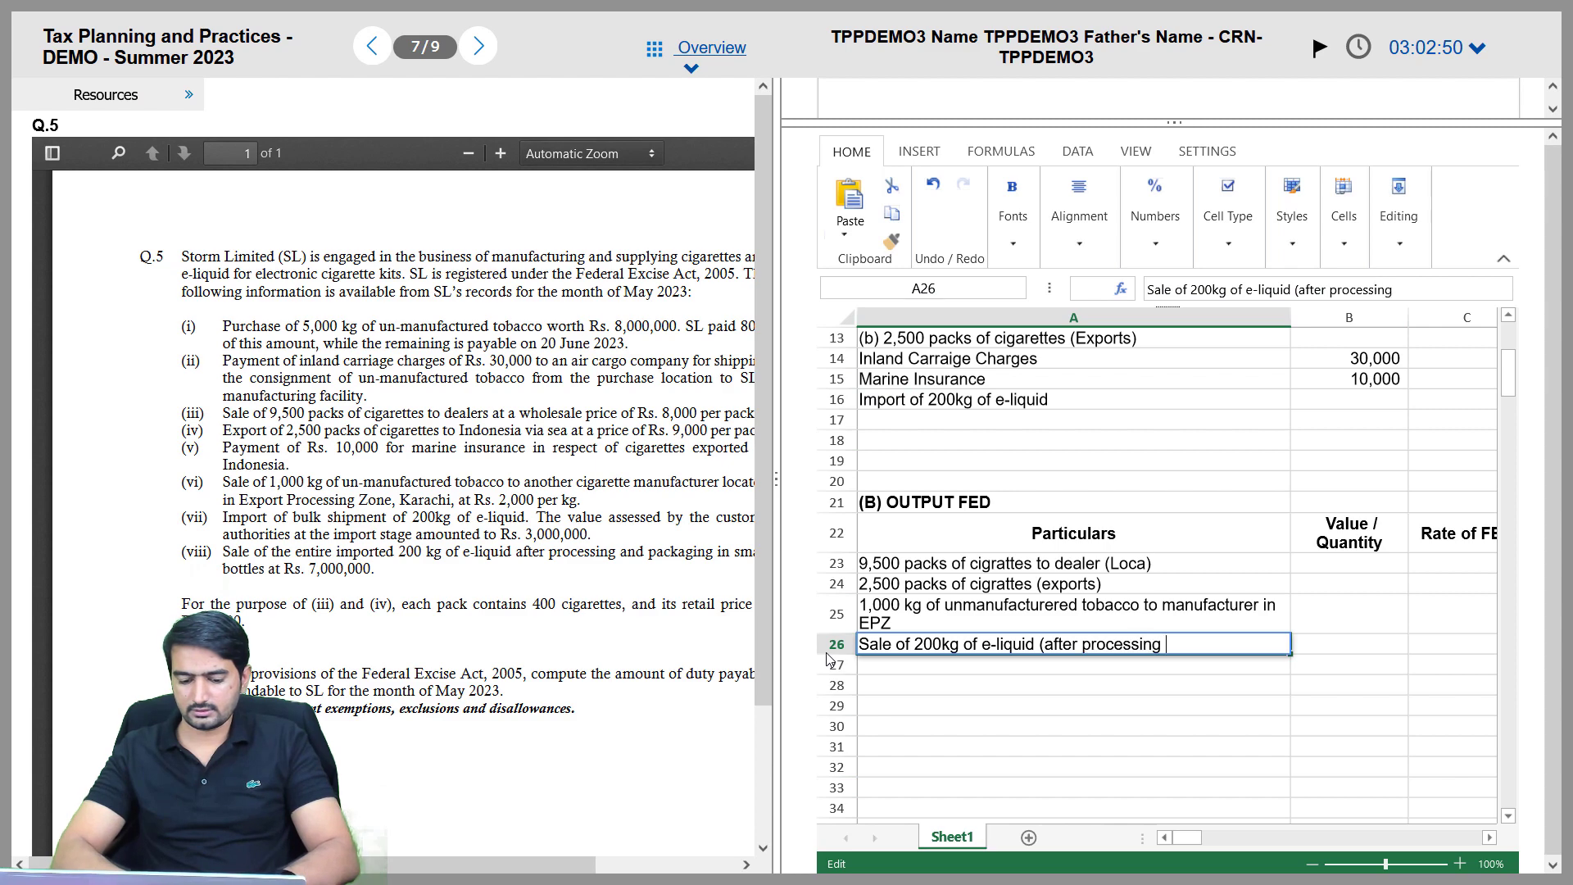
{"action": "type", "text": "and packing)"}
{"action": "key", "text": "Return"}
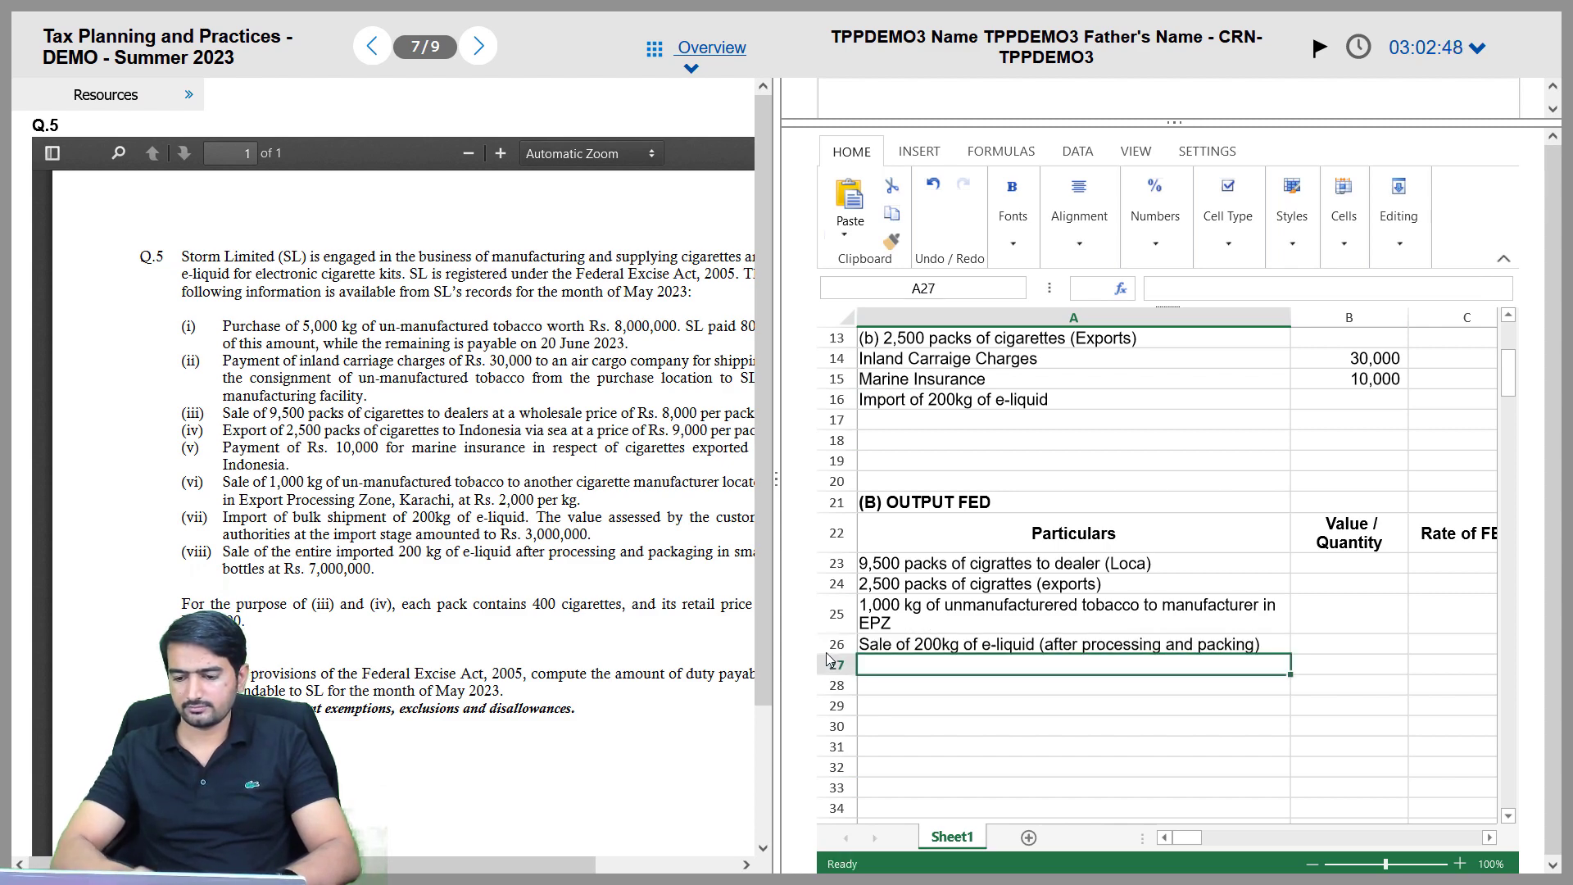
Widen the spreadsheet area against the question paper and review the 1,000 kg and 4,000 kg tobacco rows in the Input FED table
{"action": "scroll", "coordinate": [956, 442], "scroll_direction": "up", "scroll_amount": 2}
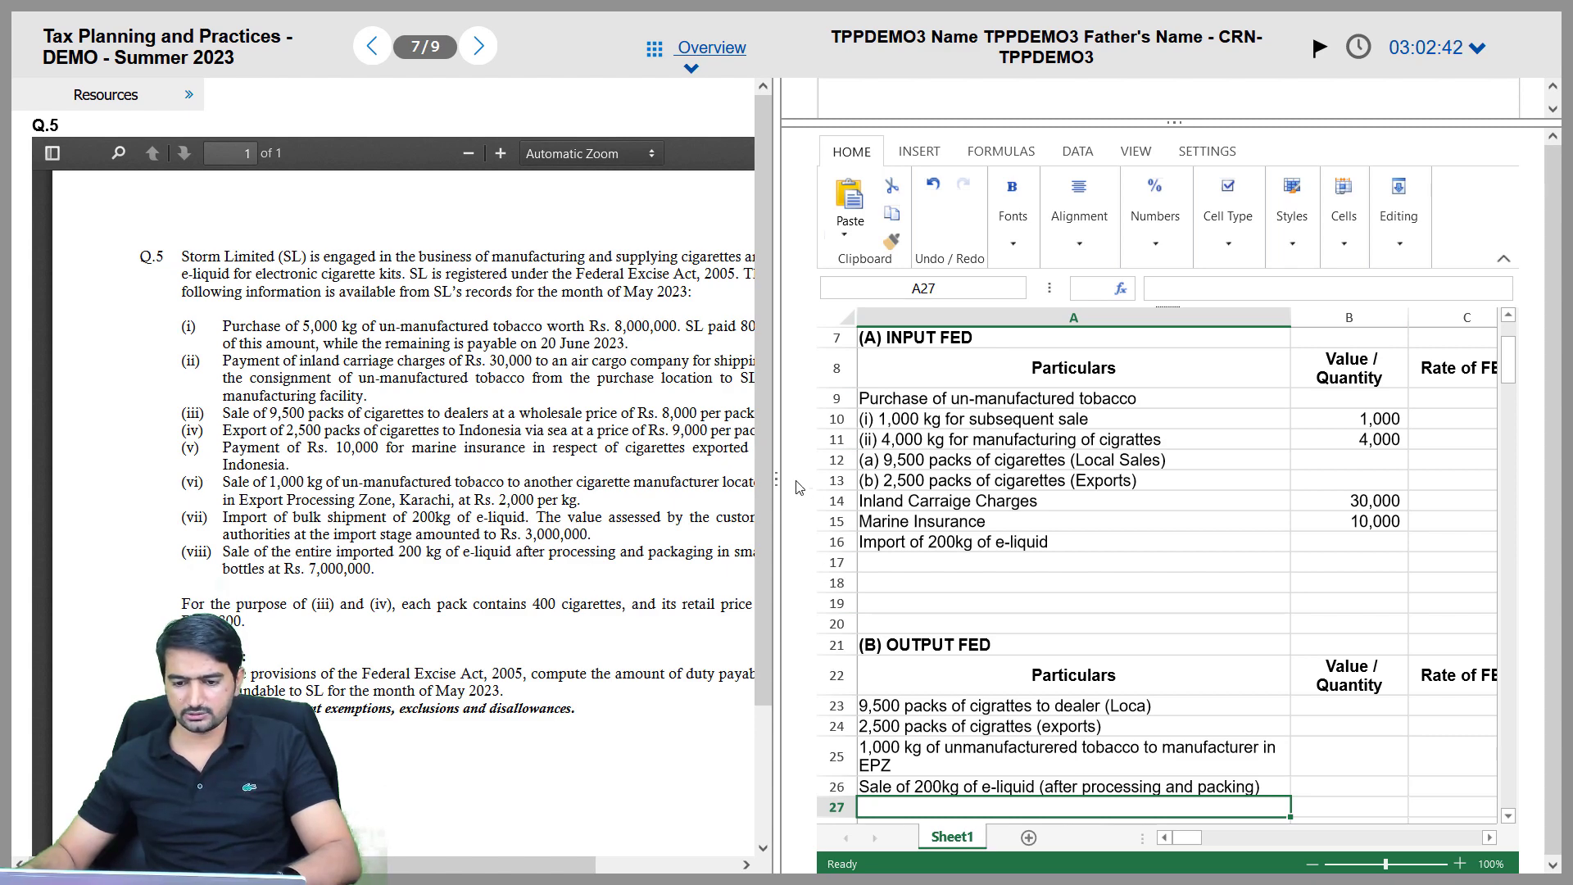
{"action": "left_click_drag", "start_coordinate": [779, 482], "coordinate": [451, 475]}
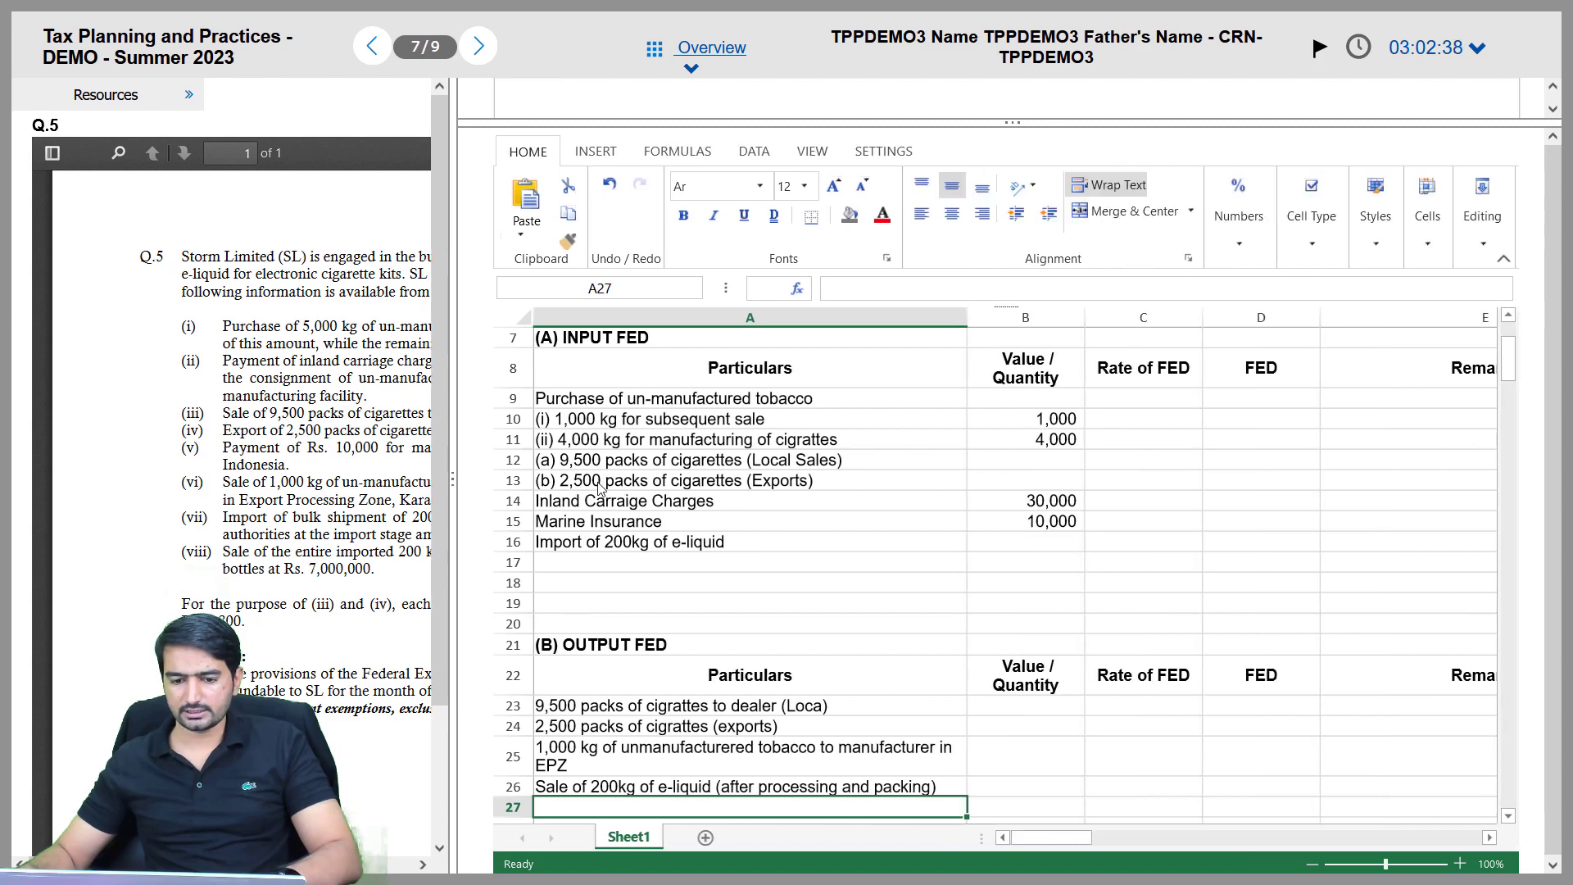
{"action": "left_click", "coordinate": [672, 441]}
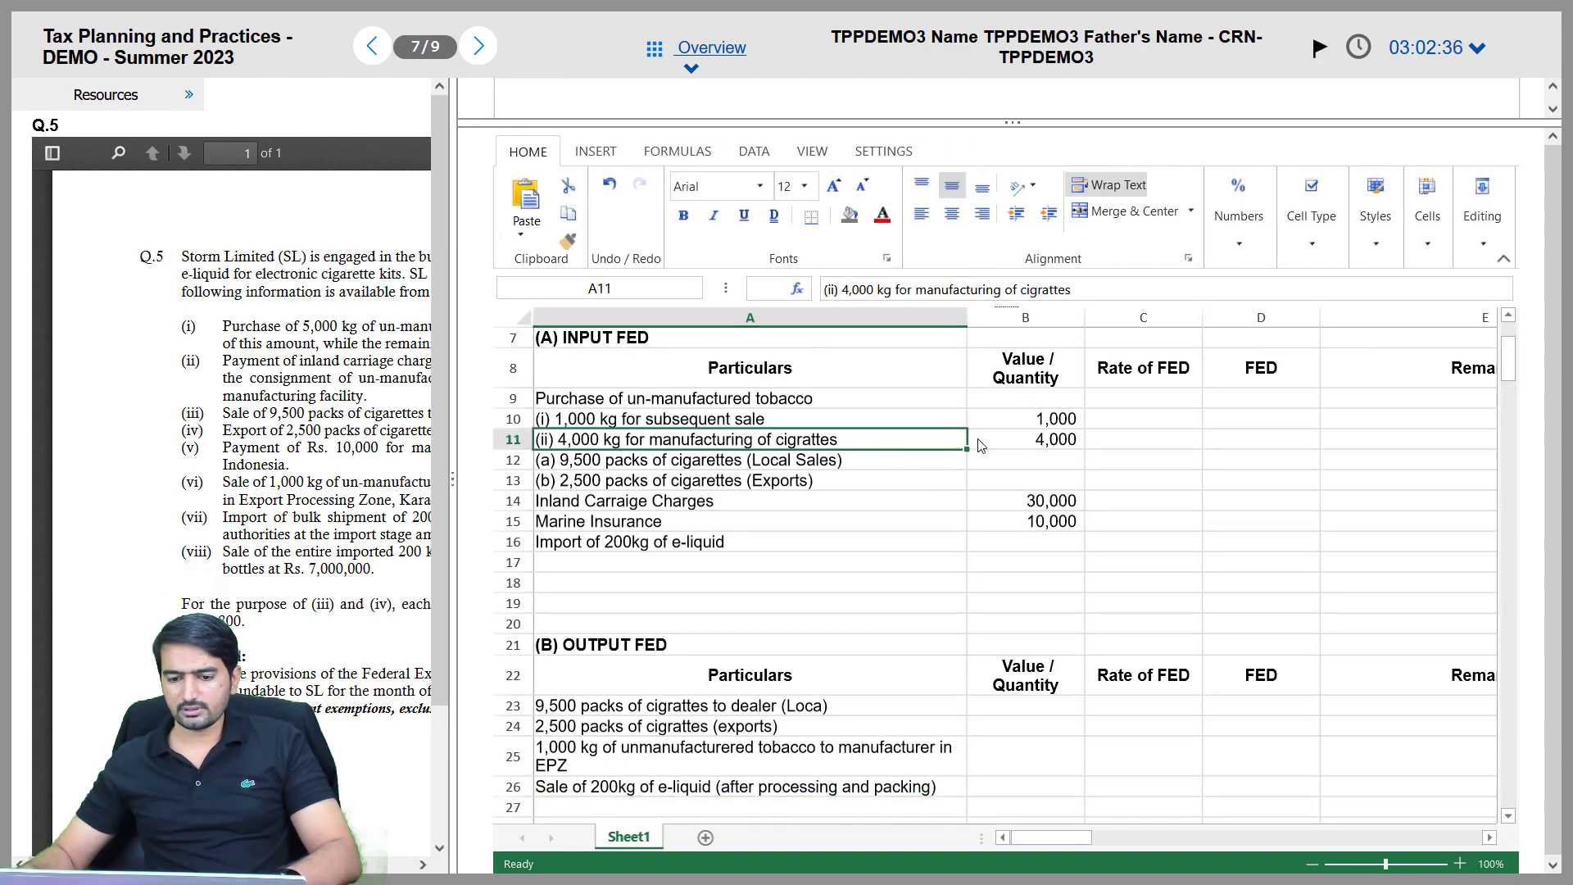
{"action": "left_click", "coordinate": [1019, 422]}
{"action": "left_click", "coordinate": [798, 440]}
{"action": "left_click", "coordinate": [752, 425]}
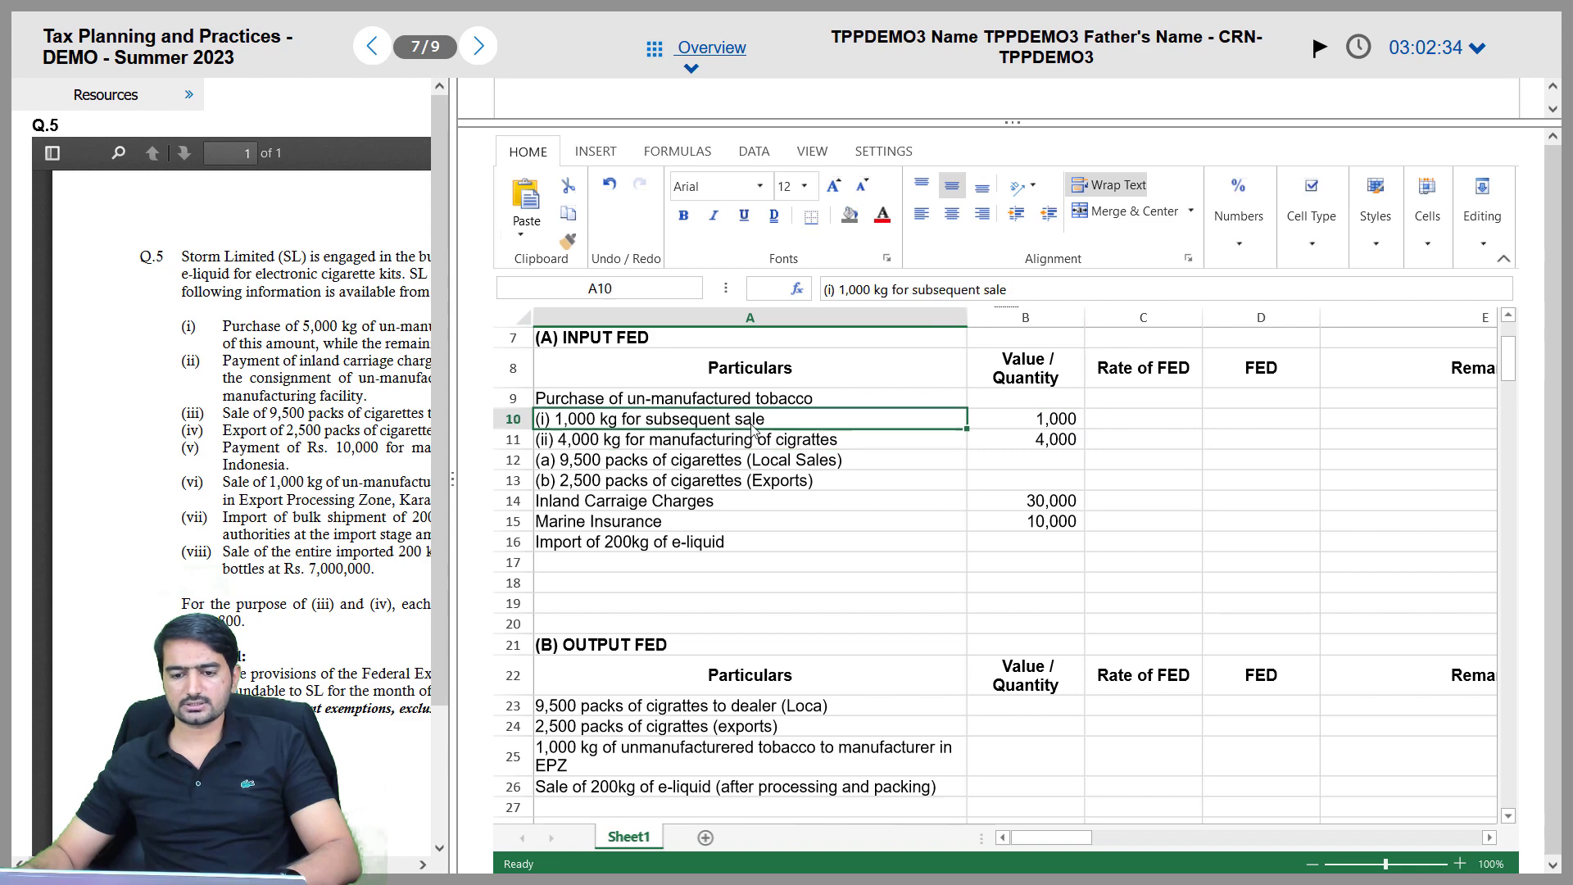
{"action": "left_click", "coordinate": [770, 447]}
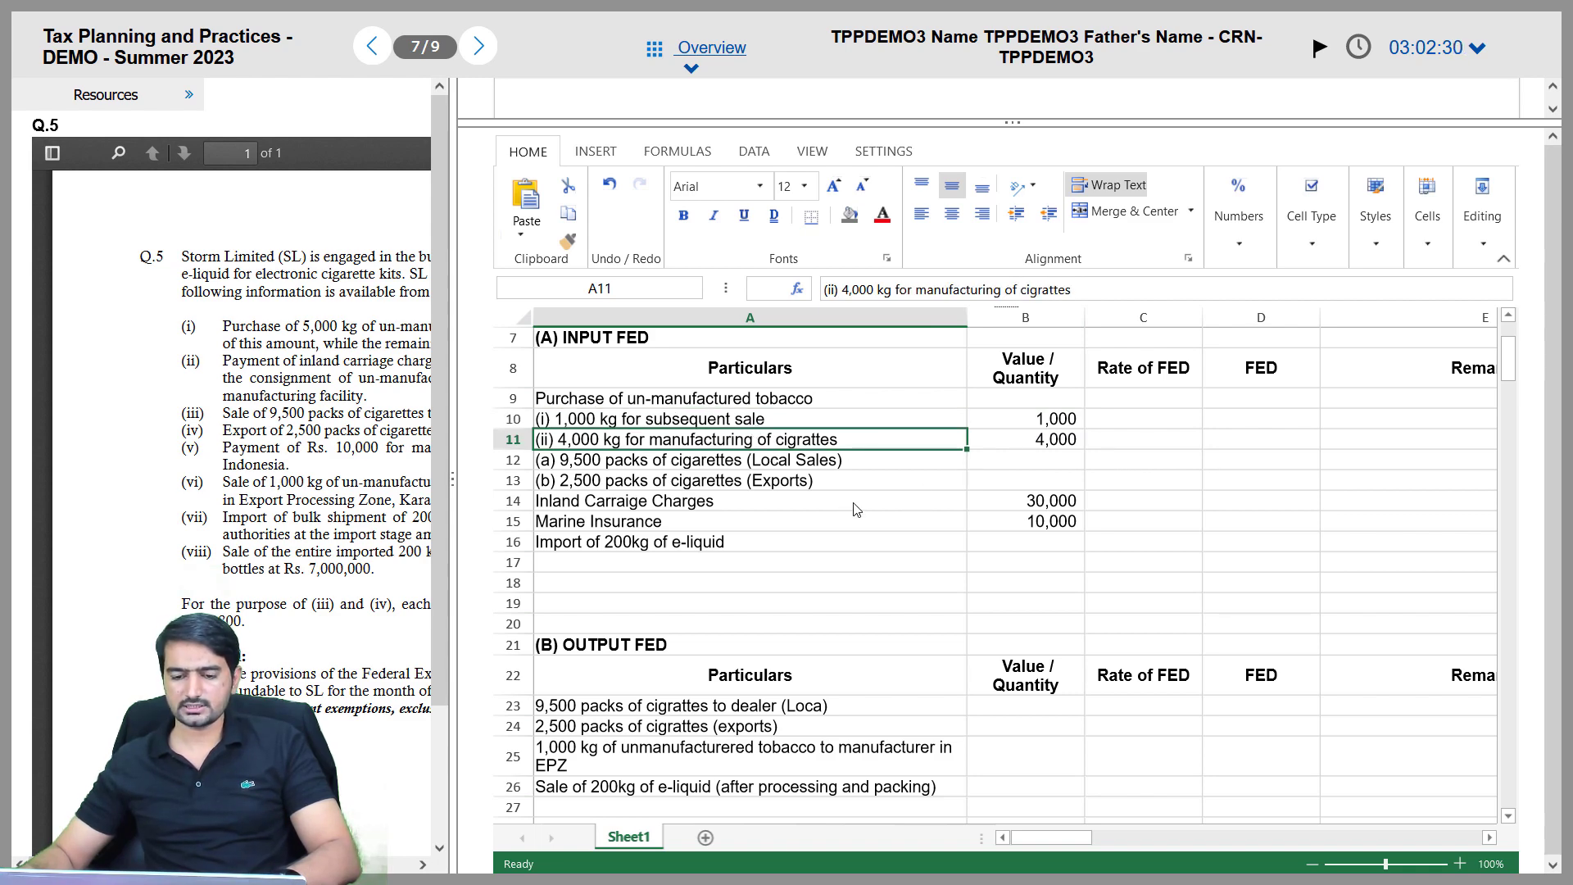
Switch to the Tax Law HandBook PDF in Chrome and review the Federal Excise Act contents list through The Schedules
{"action": "key", "text": "alt+Tab"}
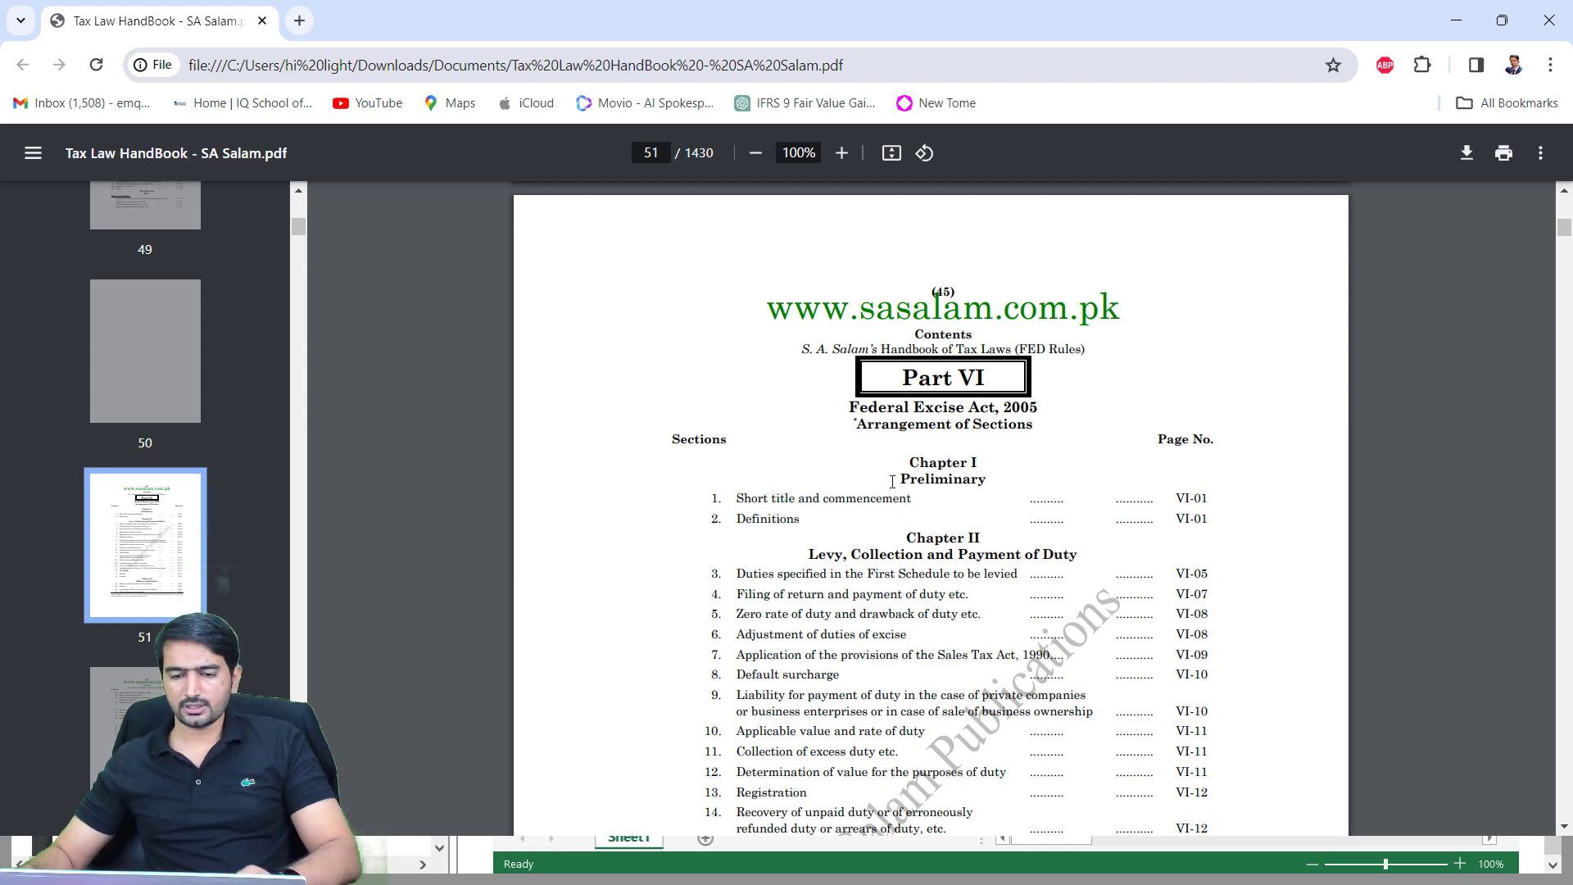
{"action": "scroll", "coordinate": [858, 431], "scroll_direction": "down", "scroll_amount": 20}
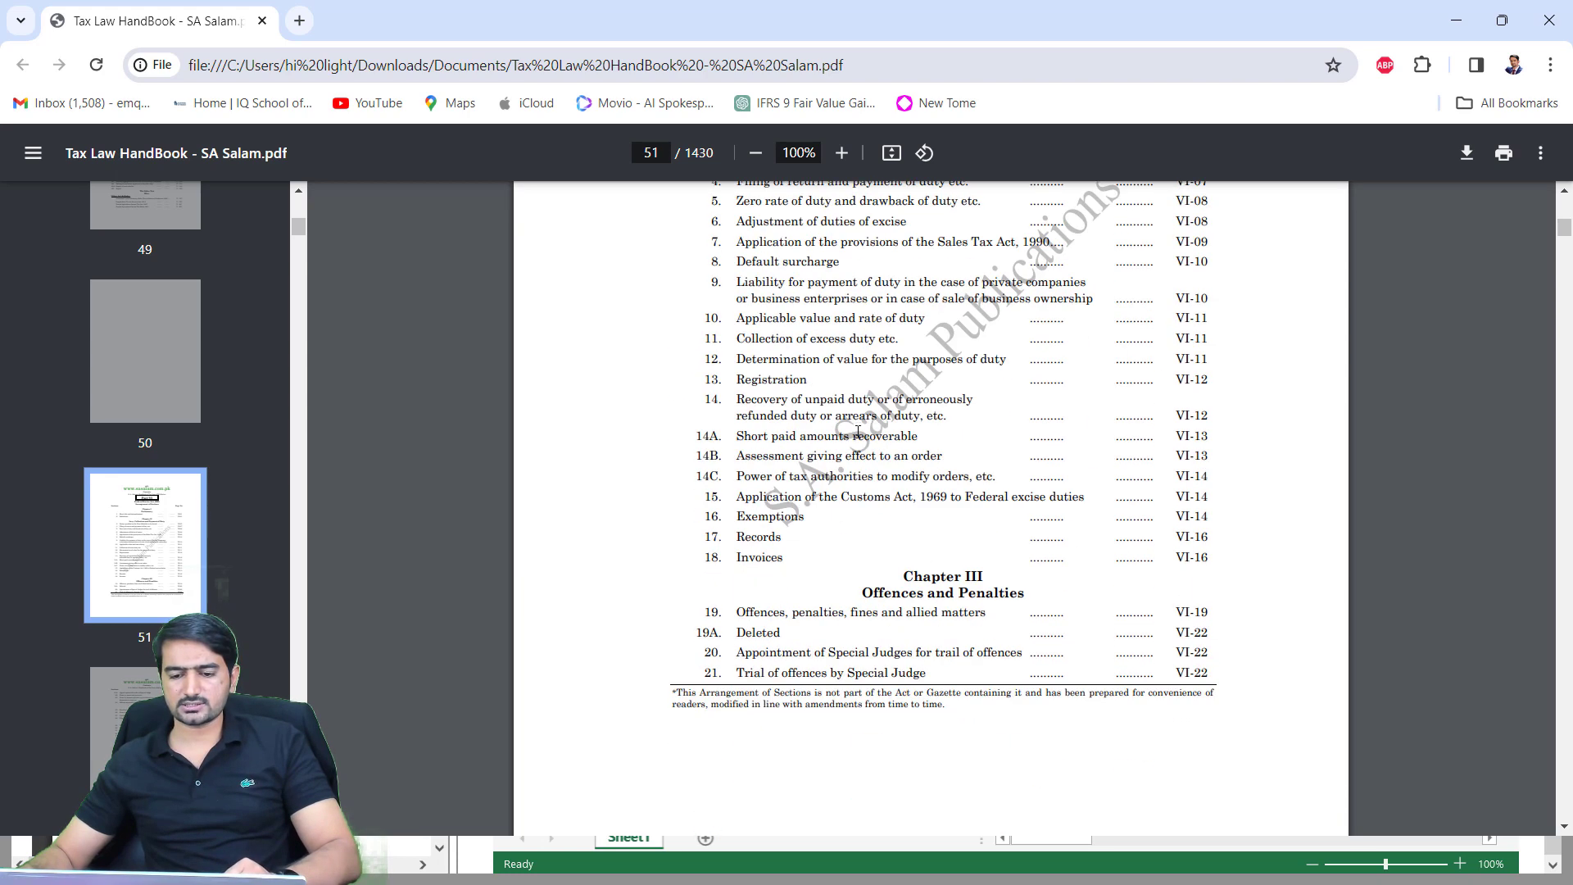
{"action": "scroll", "coordinate": [858, 432], "scroll_direction": "up", "scroll_amount": 6}
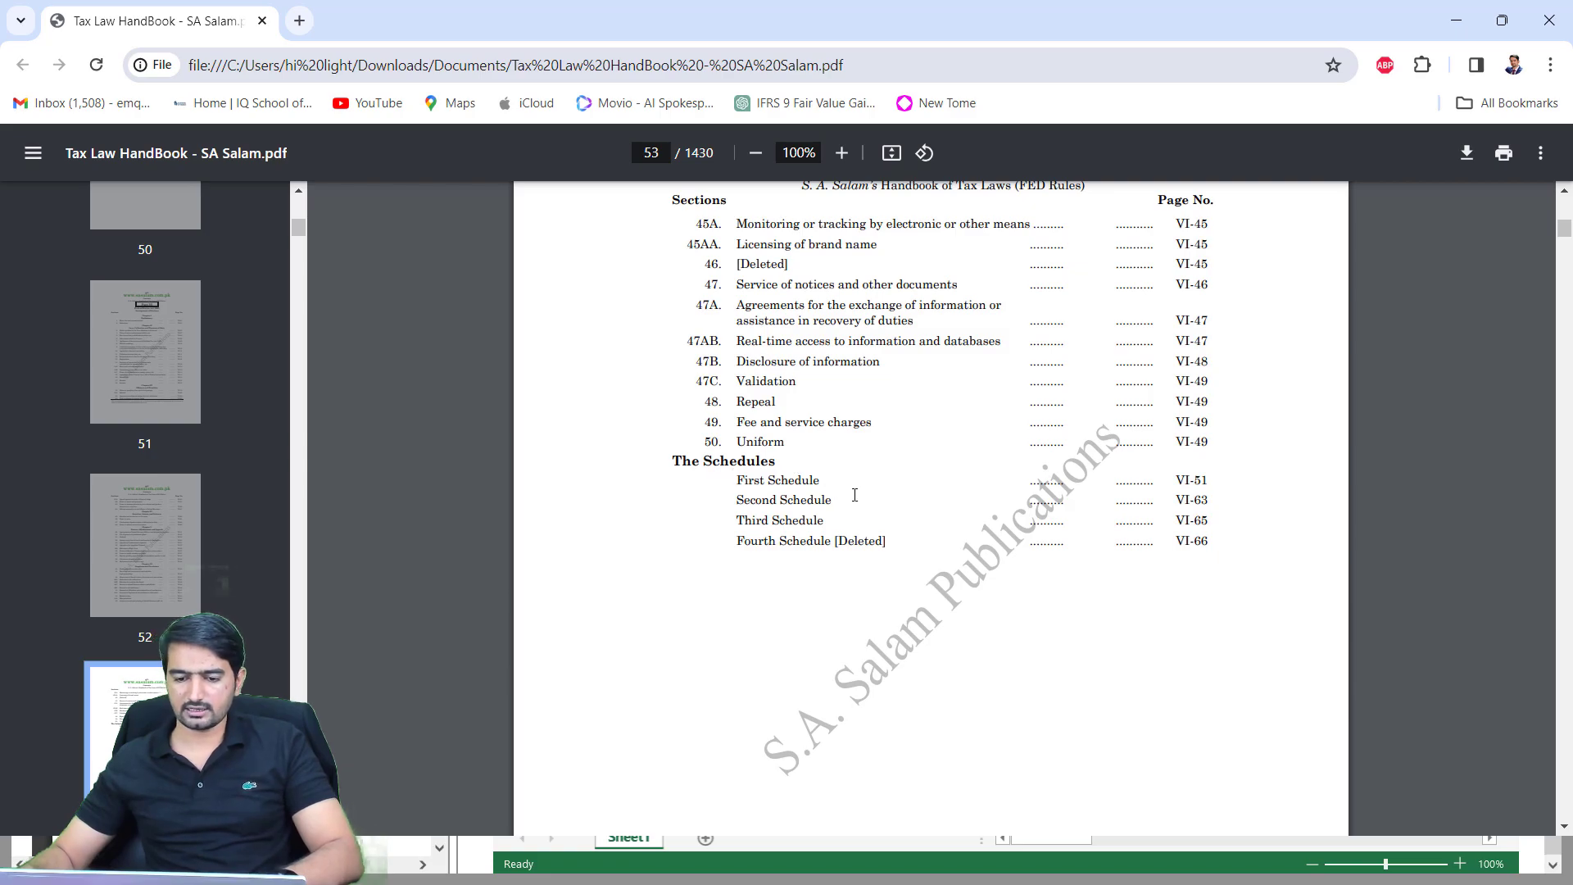
Browse the handbook pages beyond the contents list to look for the text of the Federal Excise Act
{"action": "scroll", "coordinate": [840, 491], "scroll_direction": "down", "scroll_amount": 20}
{"action": "scroll", "coordinate": [854, 495], "scroll_direction": "down", "scroll_amount": 20}
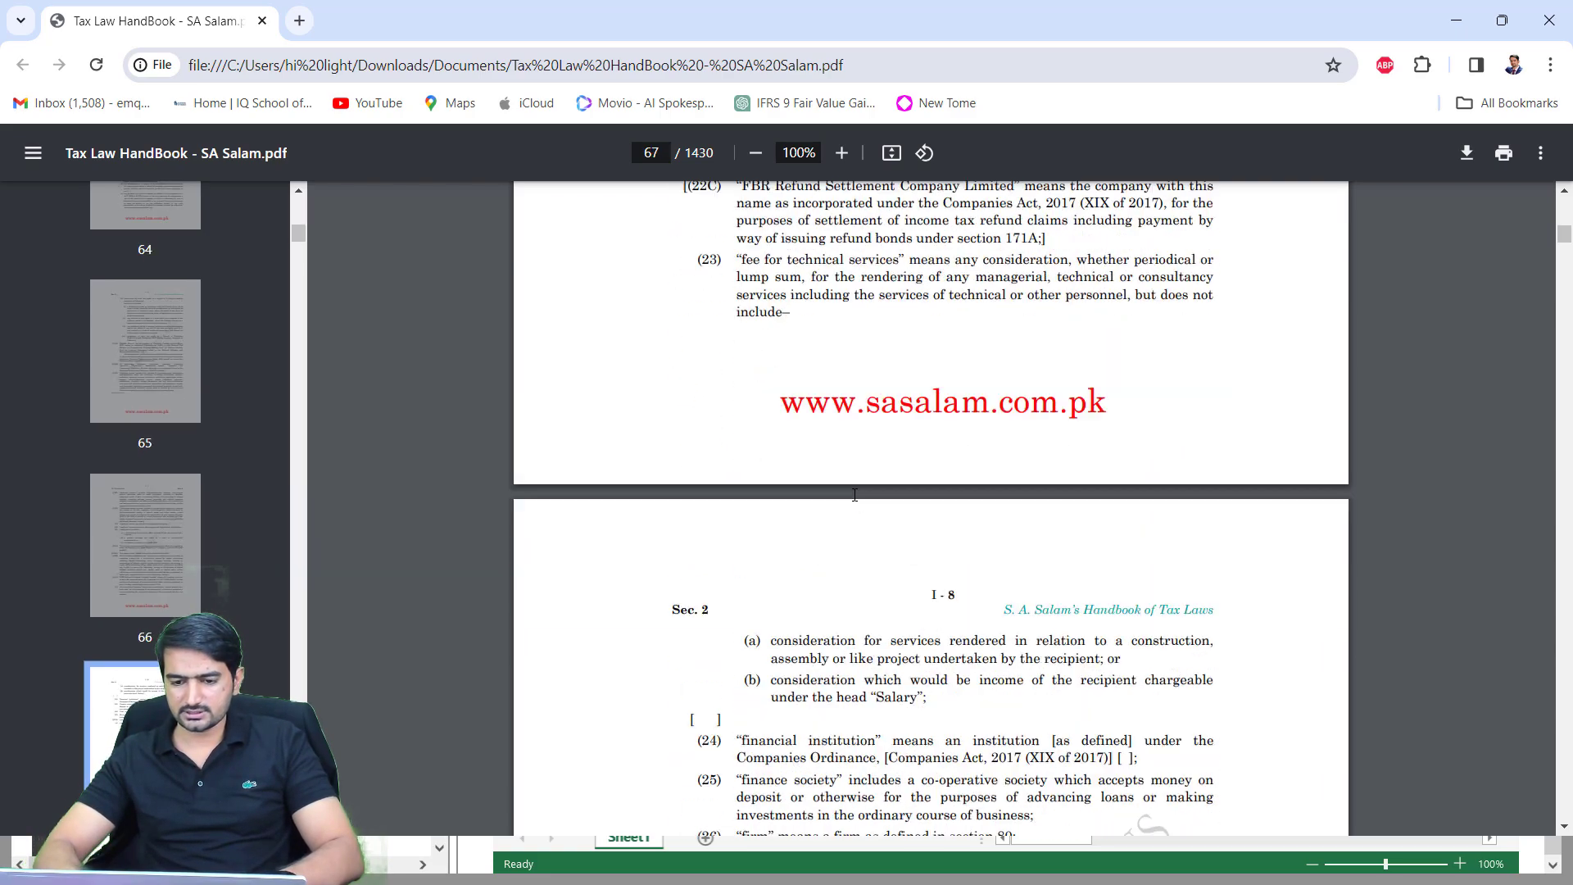
{"action": "scroll", "coordinate": [854, 495], "scroll_direction": "down", "scroll_amount": 20}
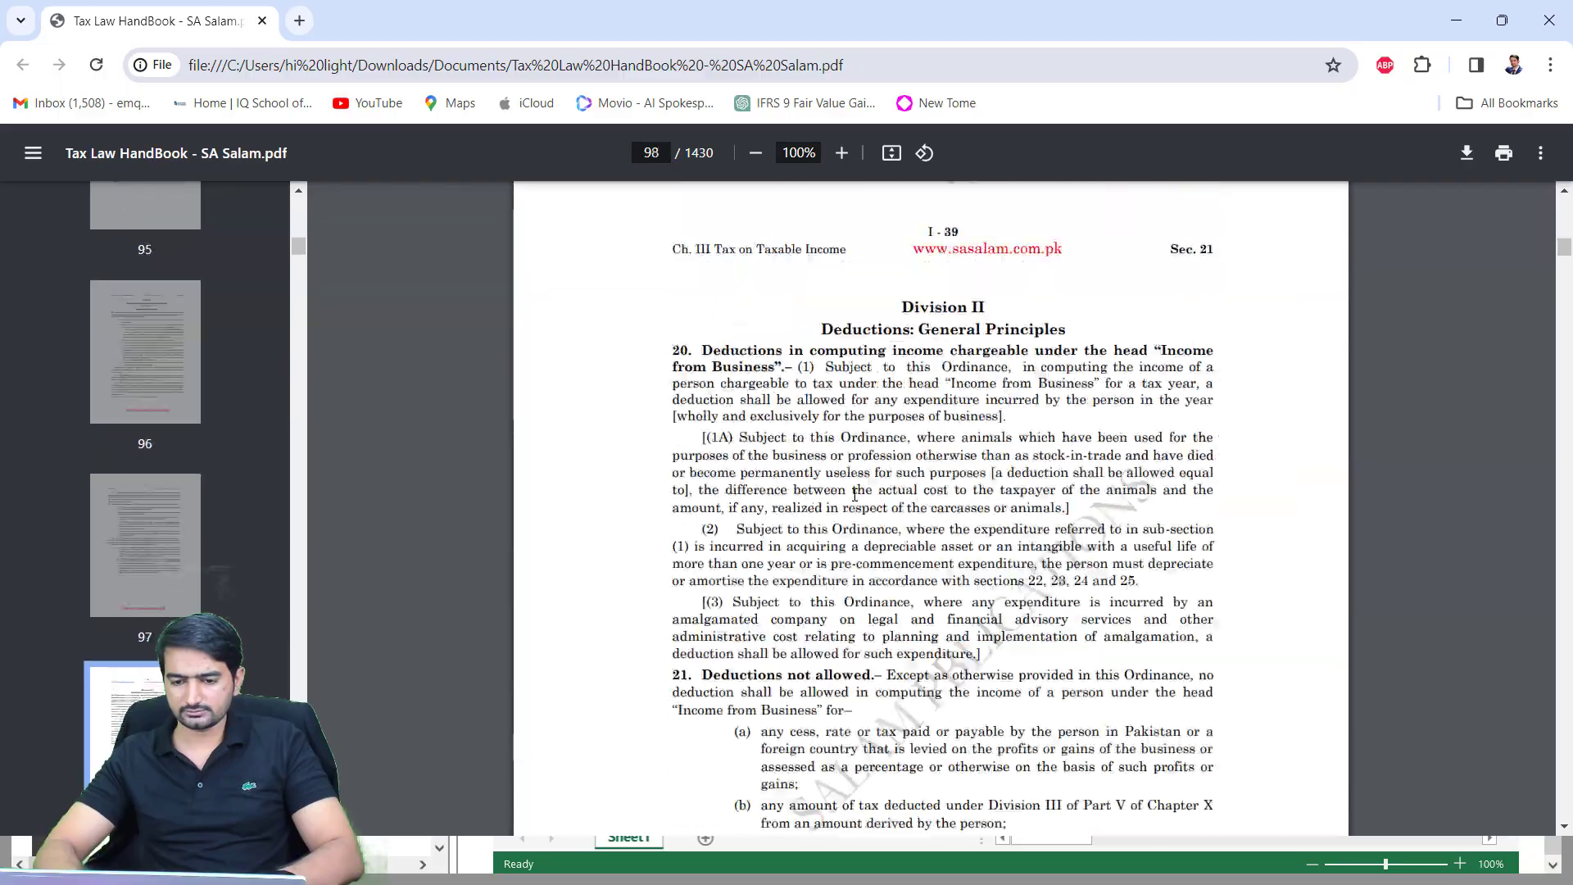
{"action": "scroll", "coordinate": [854, 494], "scroll_direction": "down", "scroll_amount": 20}
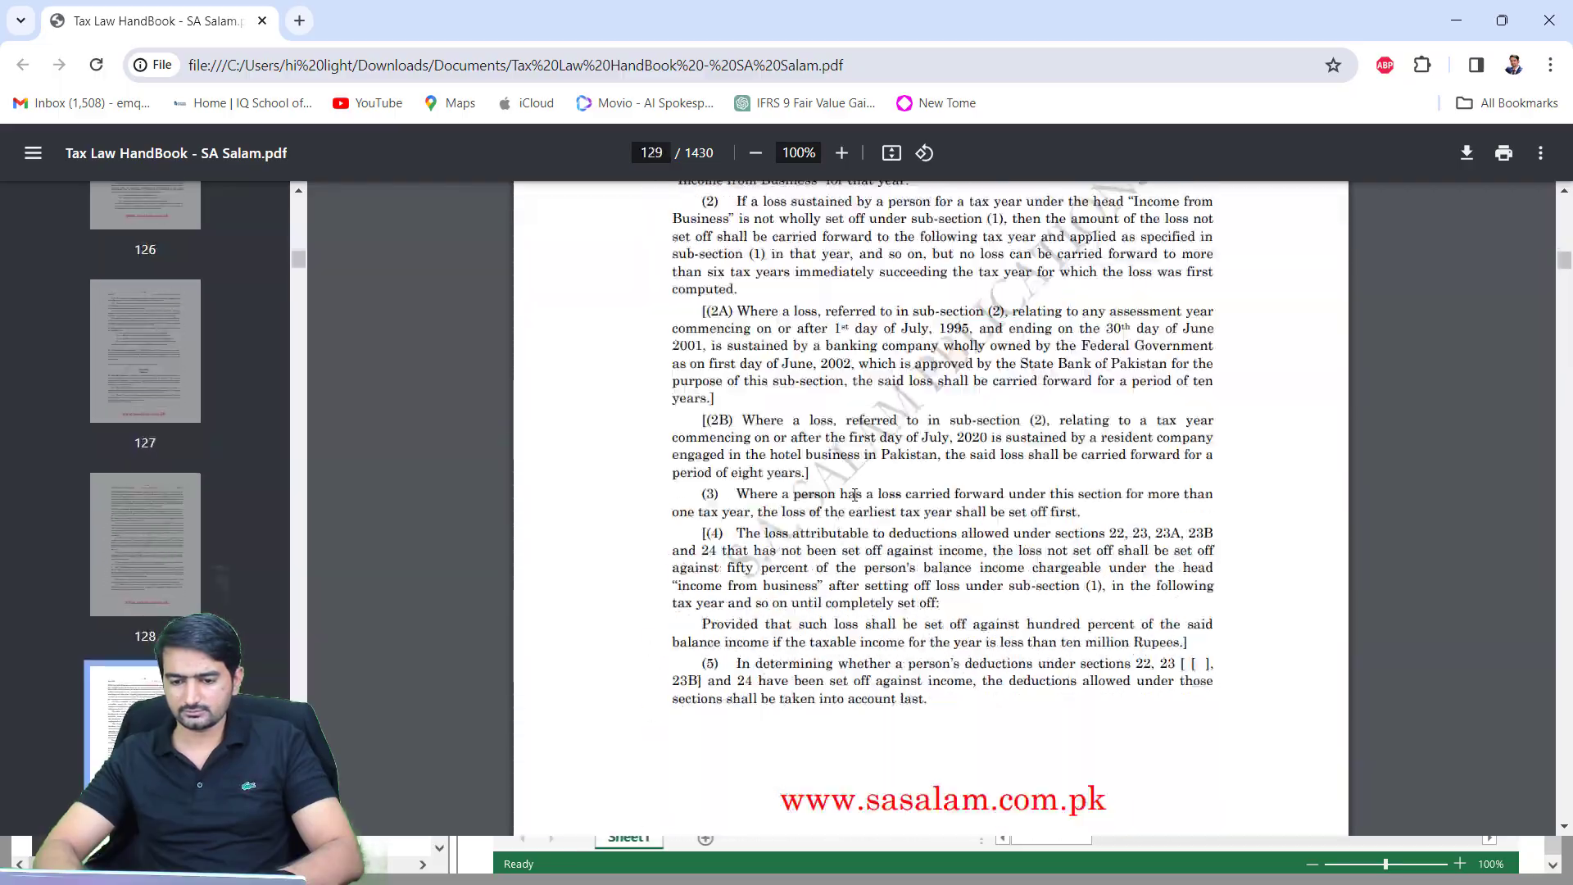
{"action": "scroll", "coordinate": [854, 495], "scroll_direction": "down", "scroll_amount": 20}
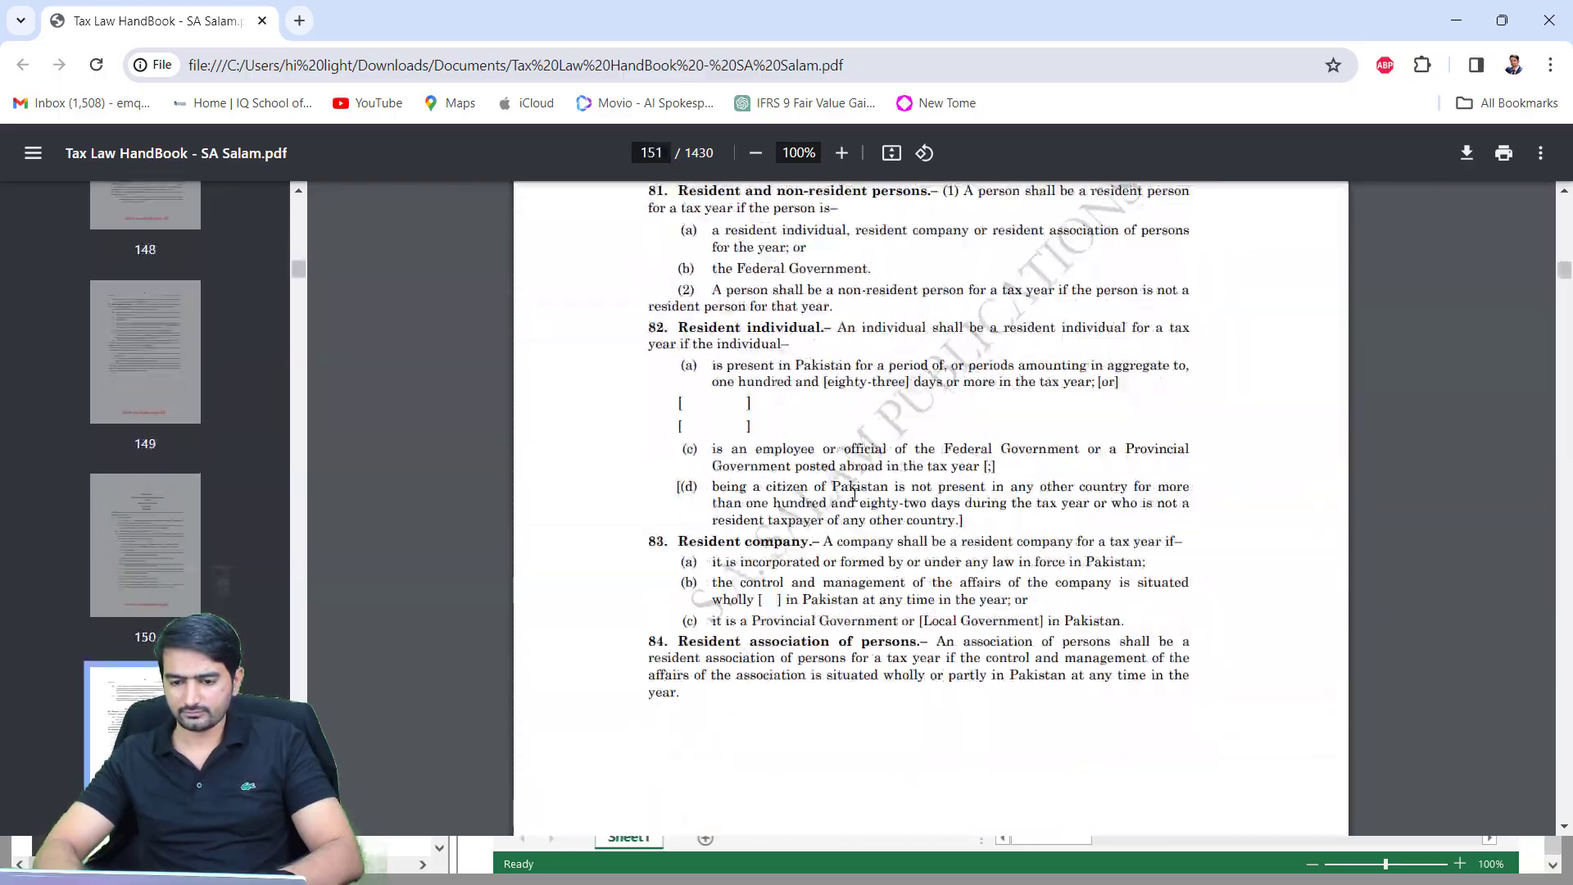
{"action": "scroll", "coordinate": [854, 495], "scroll_direction": "down", "scroll_amount": 20}
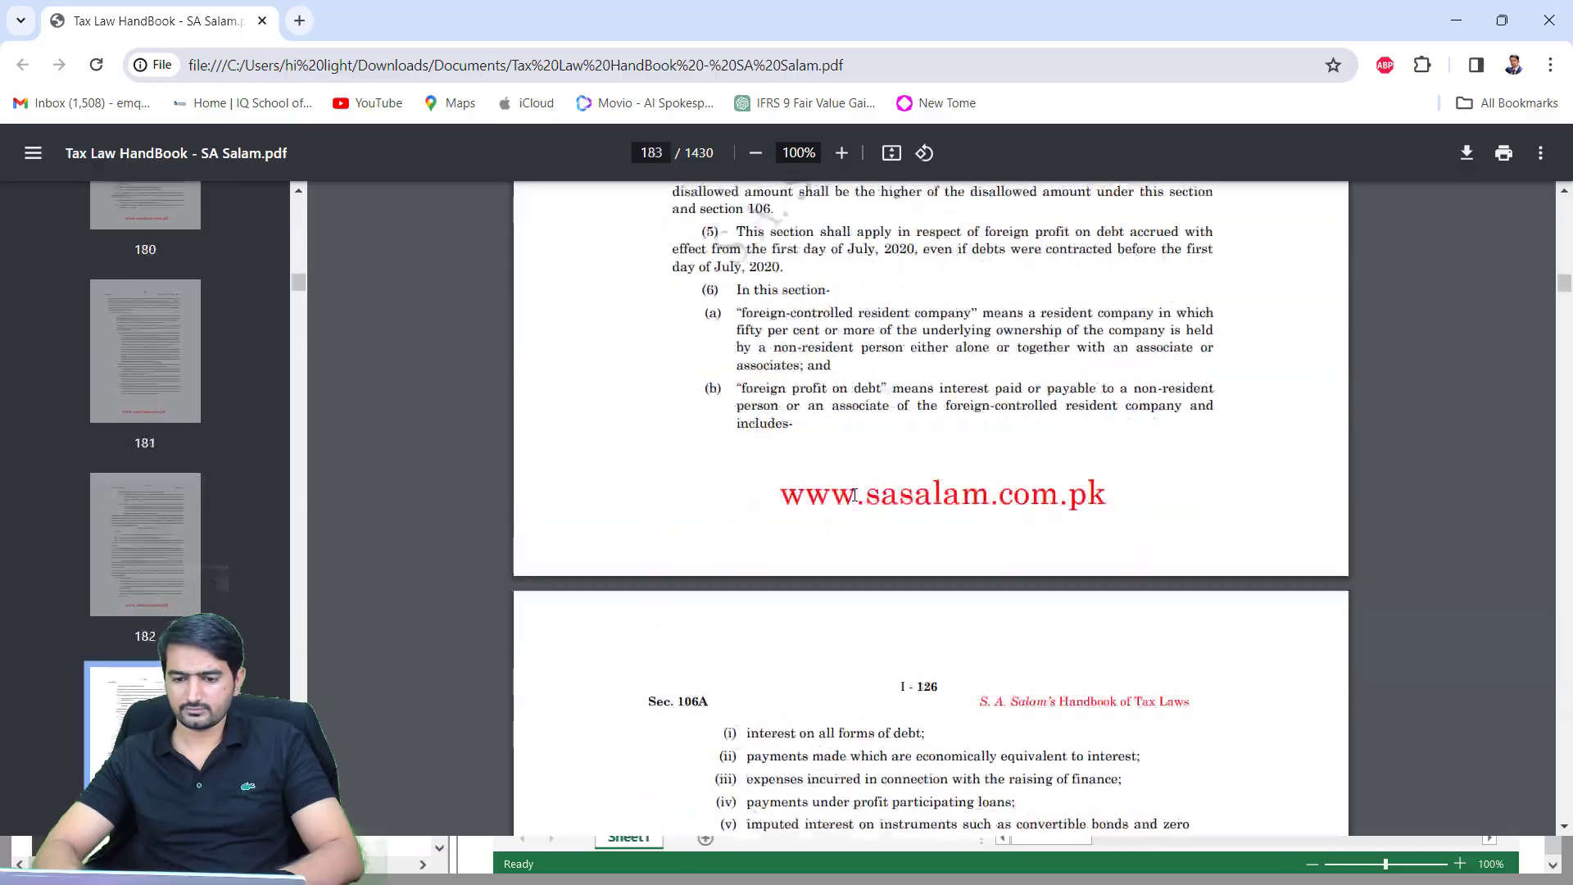
{"action": "scroll", "coordinate": [854, 495], "scroll_direction": "down", "scroll_amount": 20}
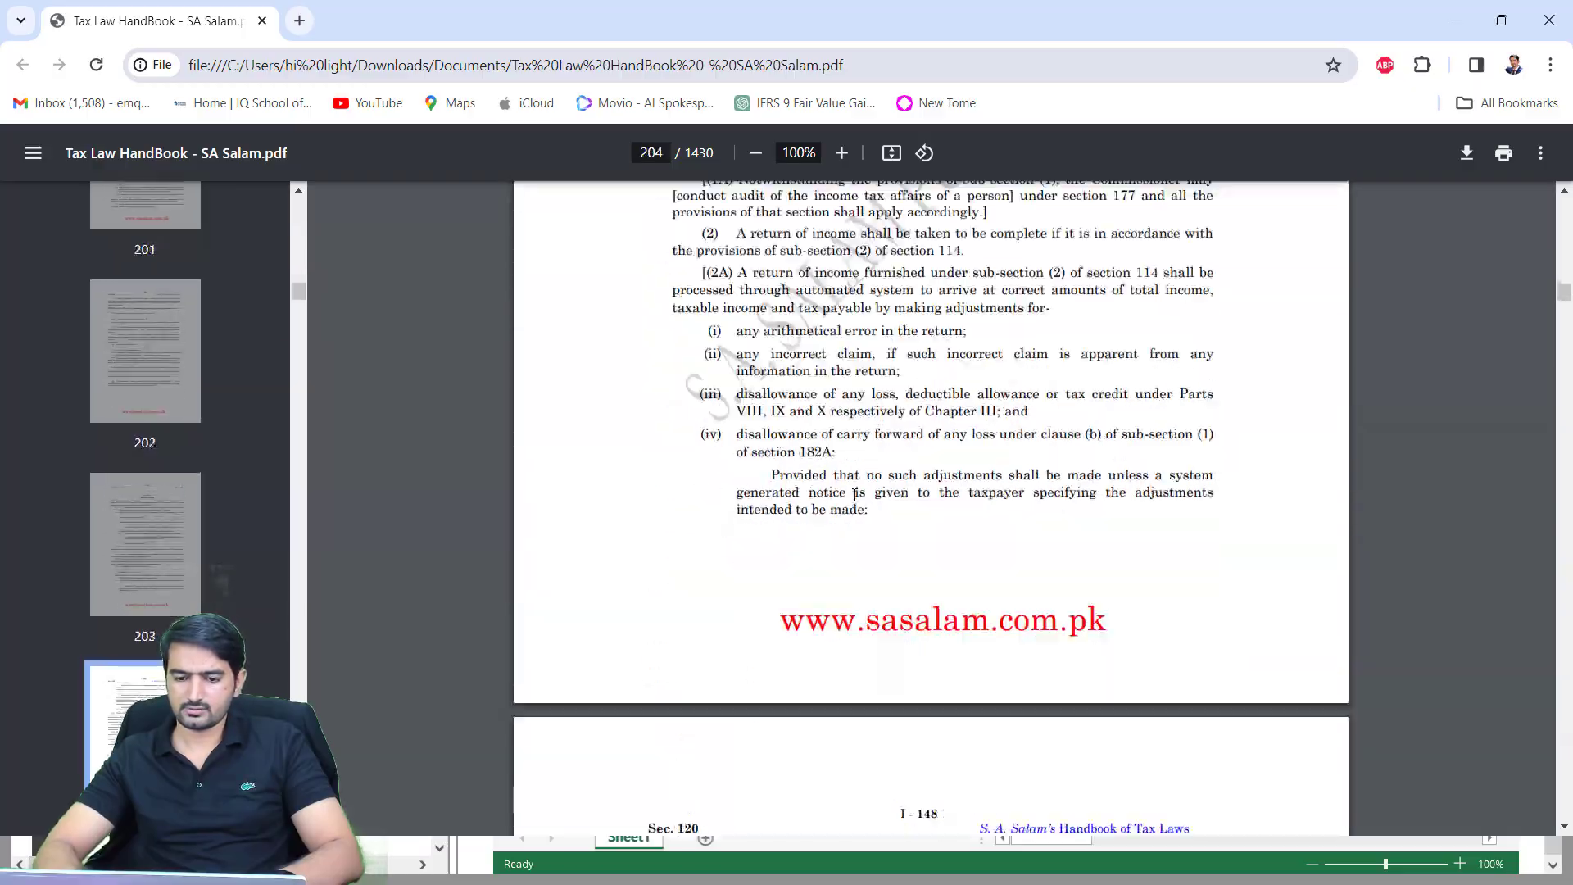
{"action": "scroll", "coordinate": [855, 495], "scroll_direction": "down", "scroll_amount": 20}
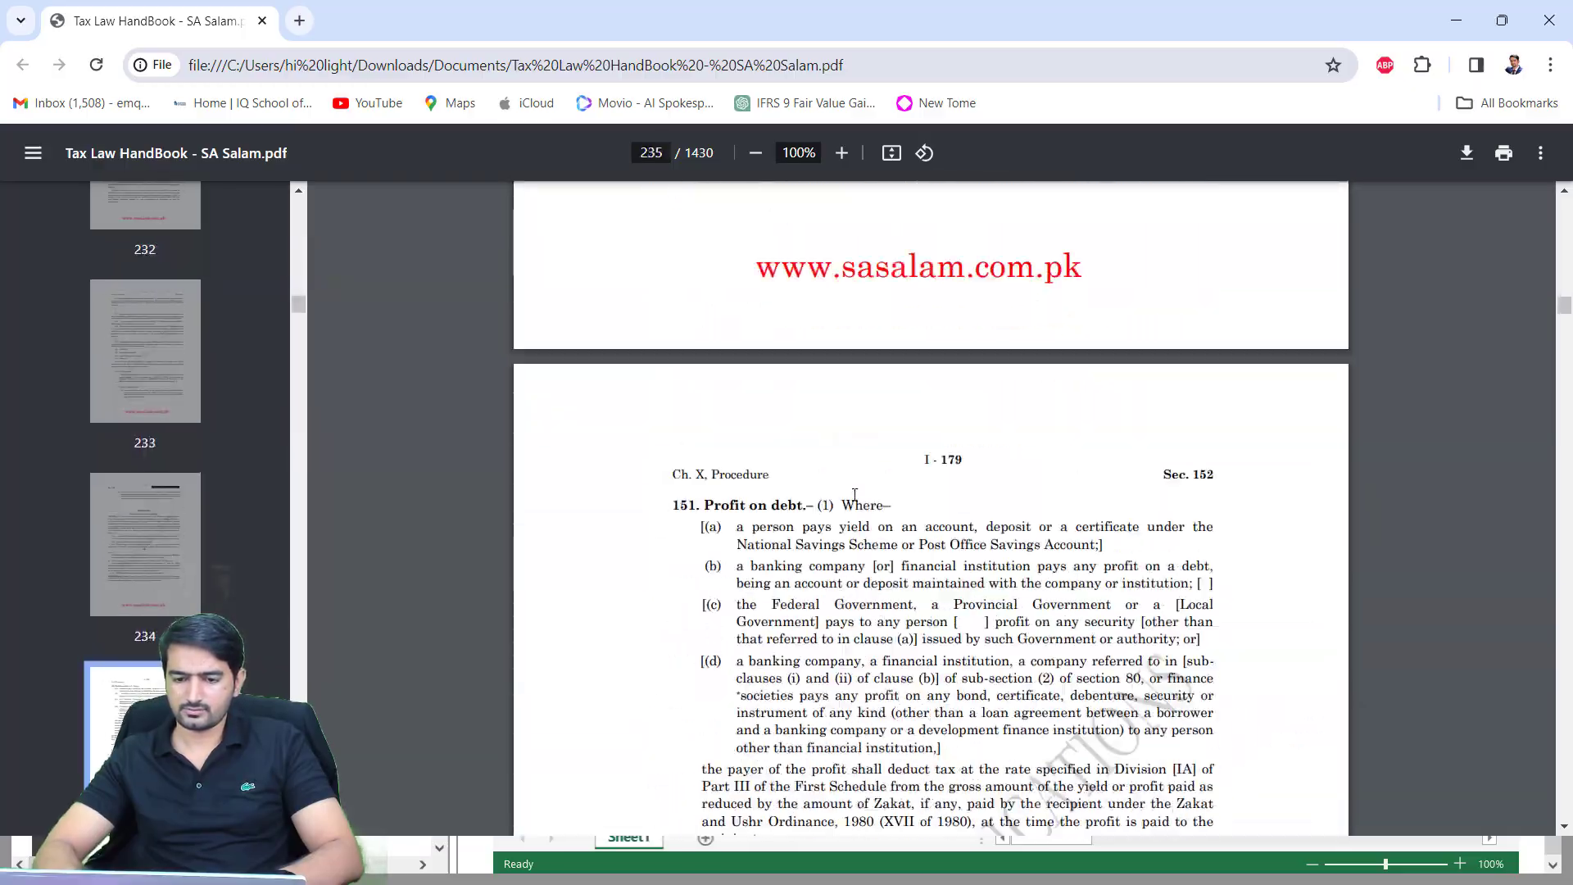
{"action": "scroll", "coordinate": [854, 495], "scroll_direction": "down", "scroll_amount": 20}
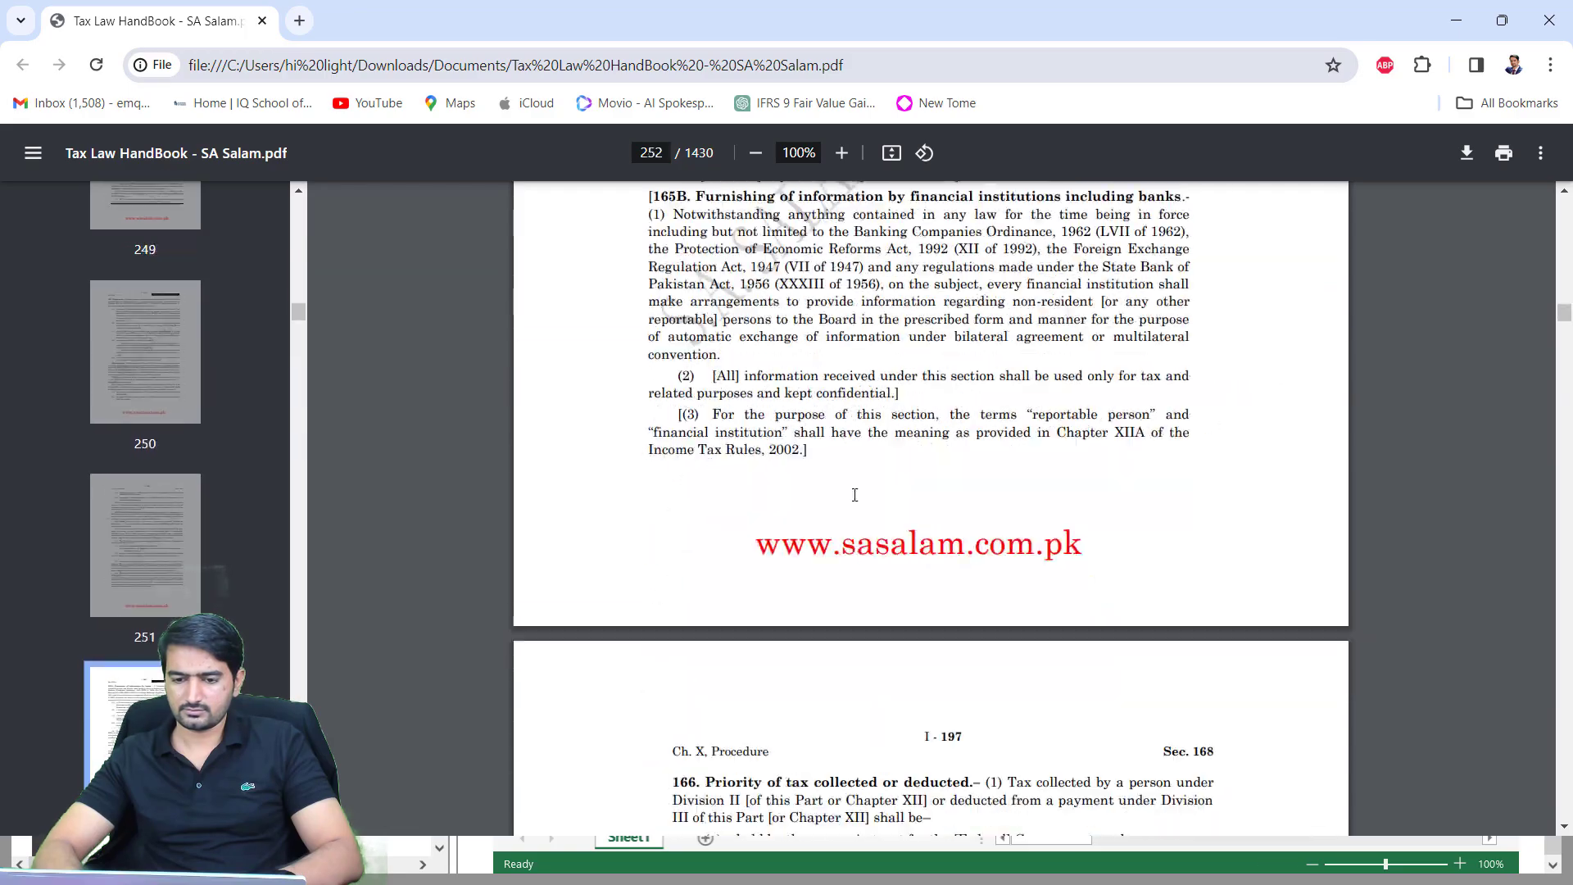
{"action": "scroll", "coordinate": [854, 495], "scroll_direction": "down", "scroll_amount": 20}
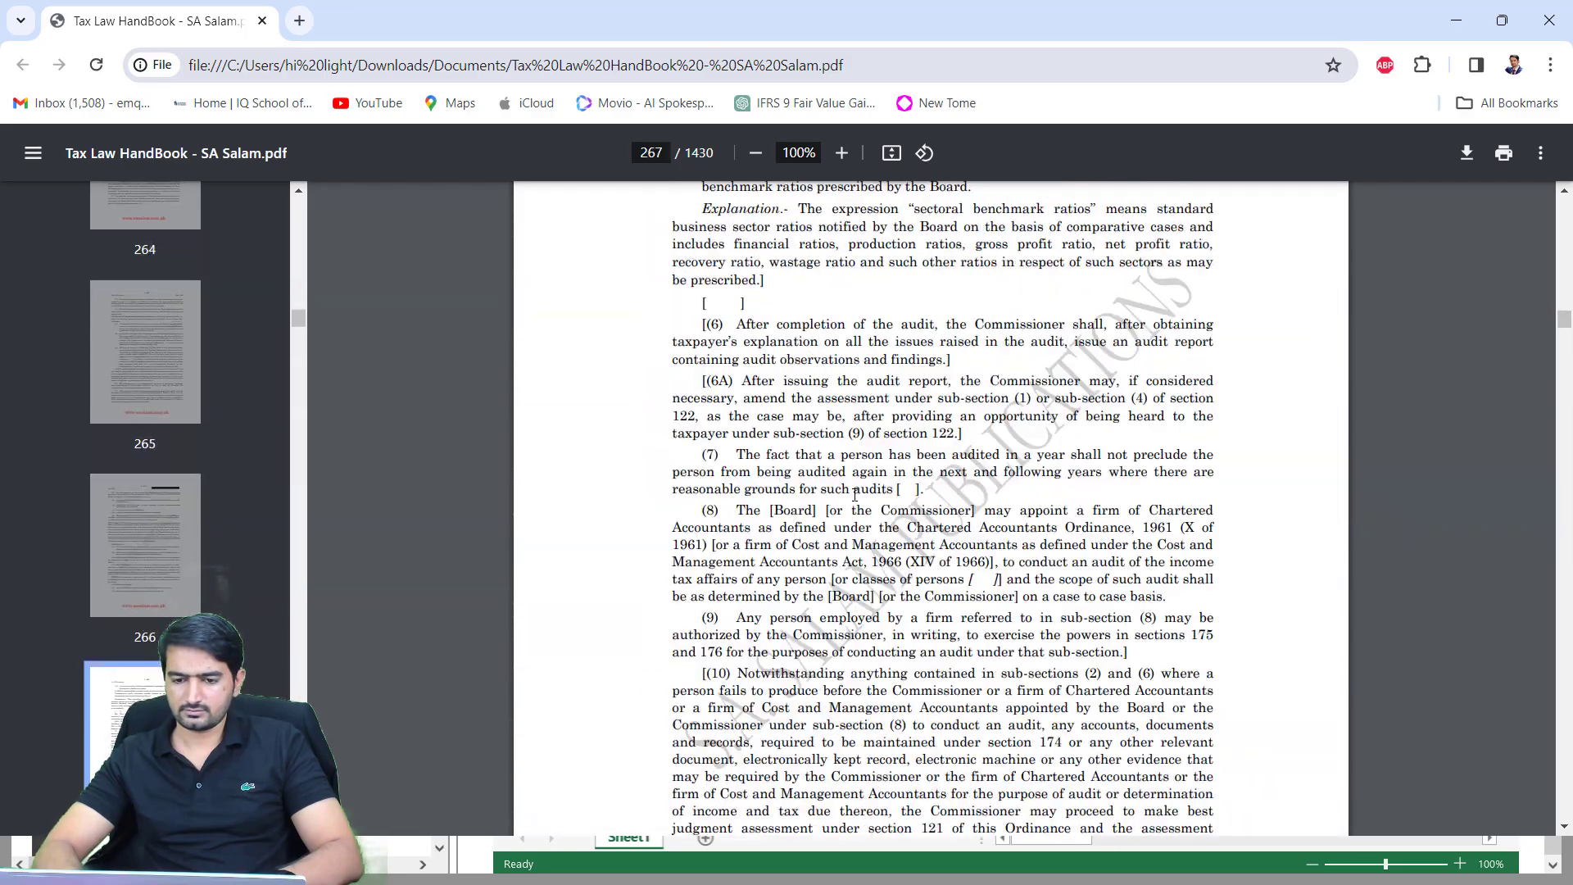
{"action": "scroll", "coordinate": [905, 527], "scroll_direction": "up", "scroll_amount": 20}
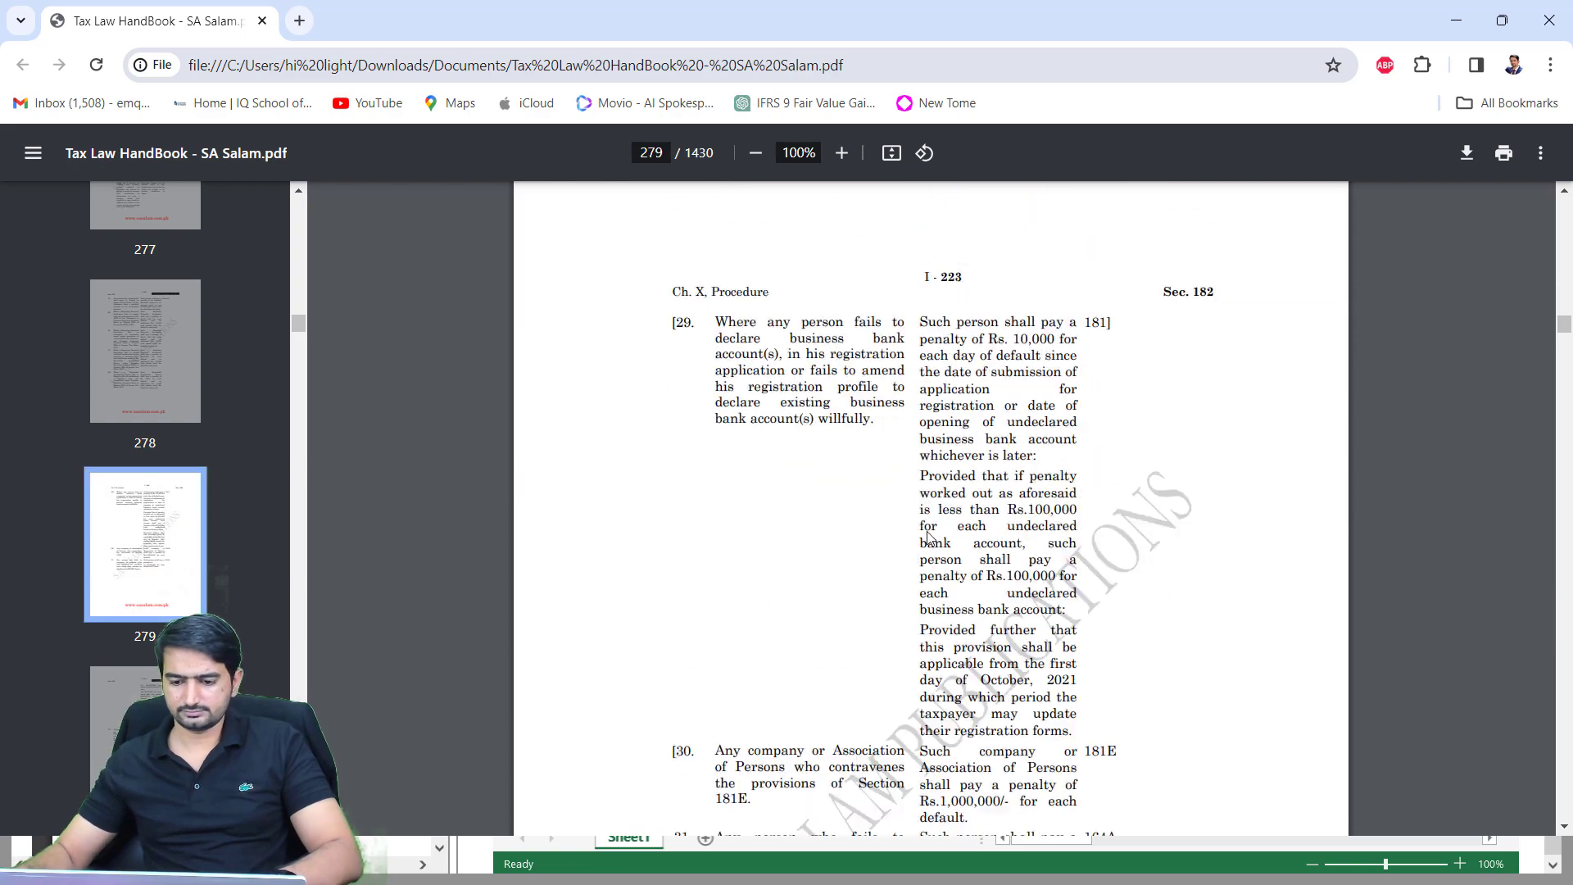
{"action": "scroll", "coordinate": [934, 533], "scroll_direction": "down", "scroll_amount": 20}
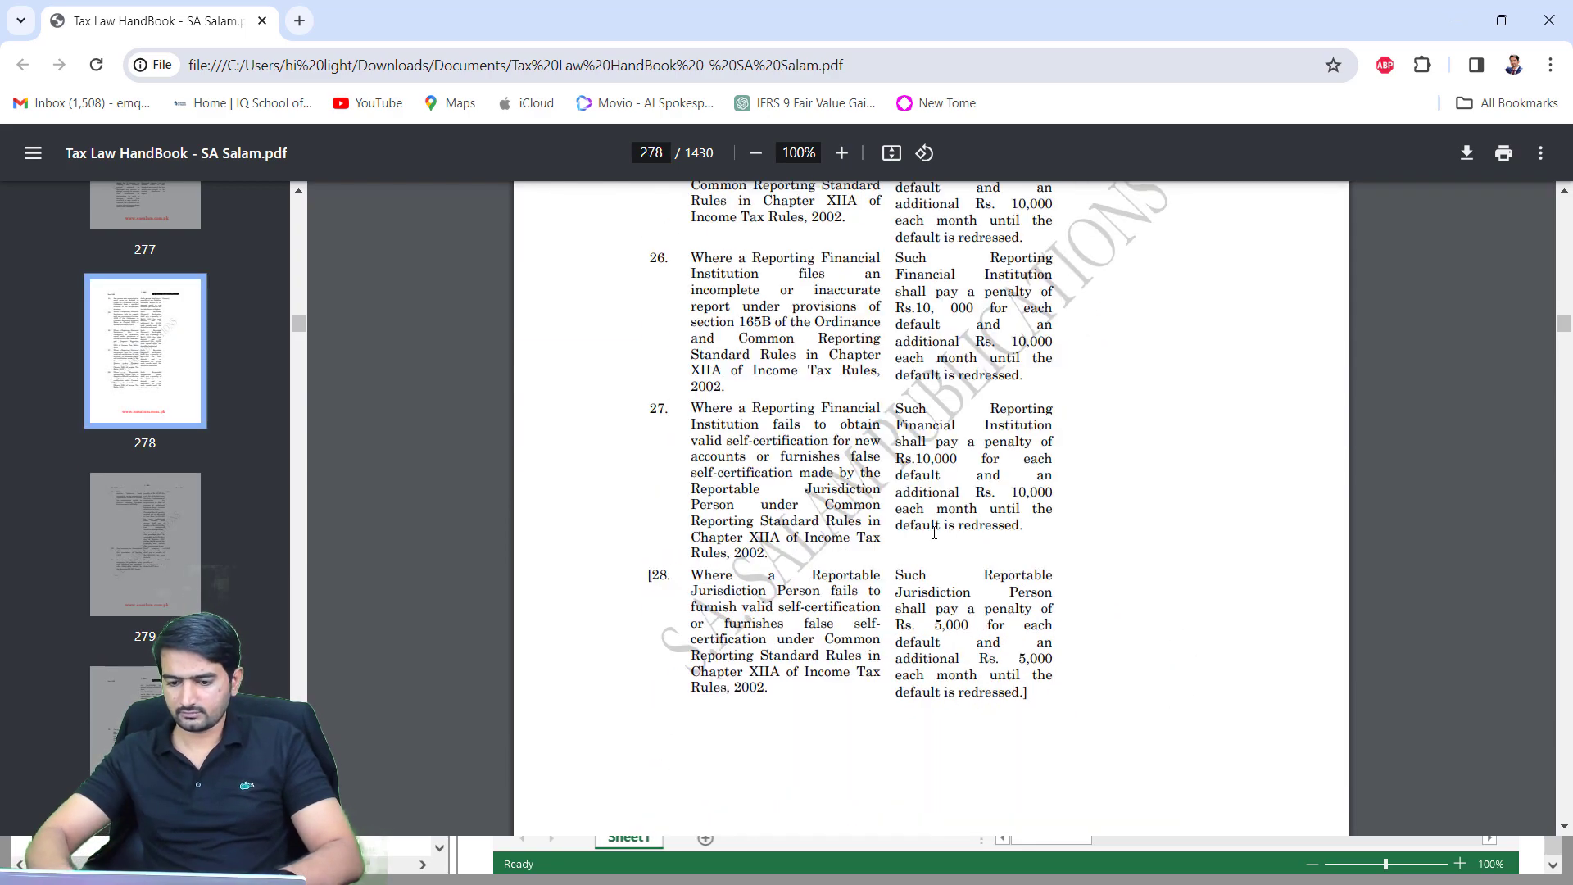
{"action": "scroll", "coordinate": [934, 532], "scroll_direction": "down", "scroll_amount": 20}
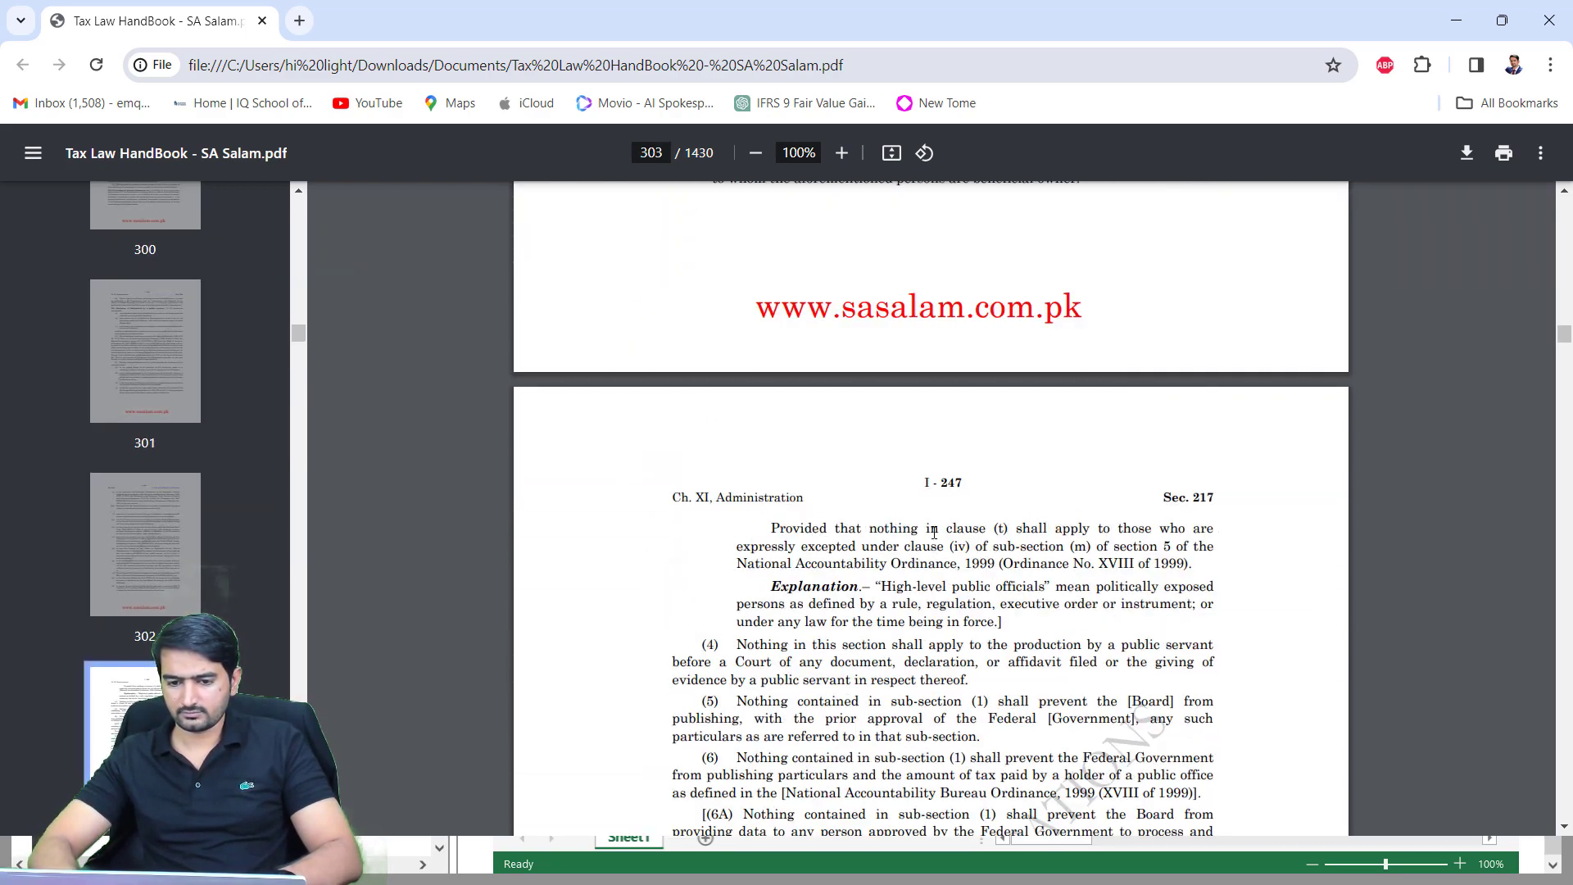
{"action": "scroll", "coordinate": [934, 532], "scroll_direction": "down", "scroll_amount": 20}
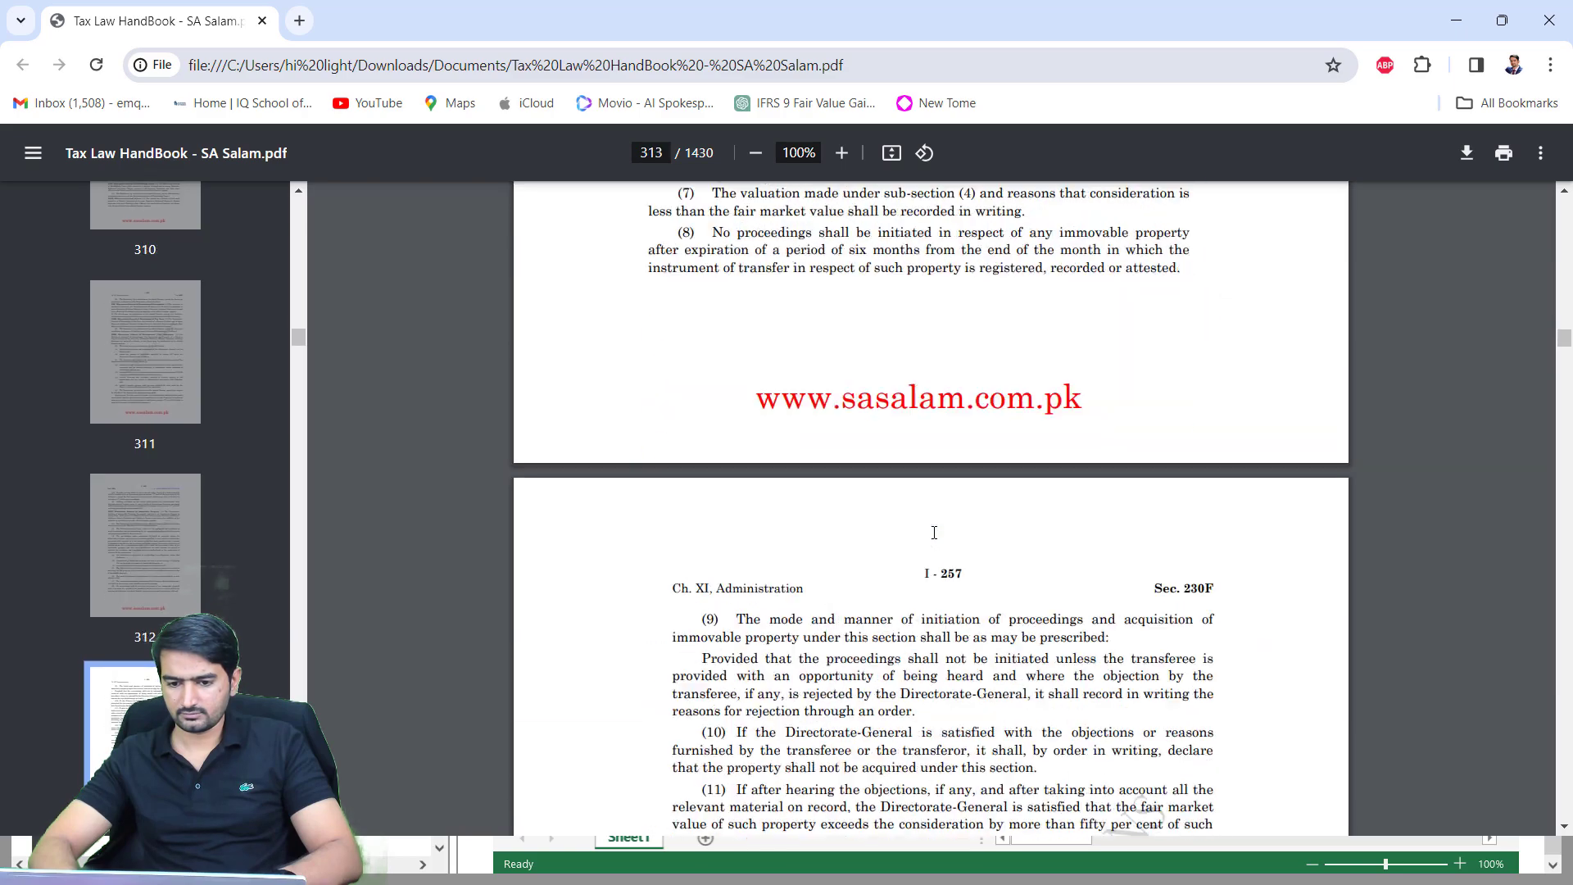
{"action": "scroll", "coordinate": [934, 532], "scroll_direction": "down", "scroll_amount": 20}
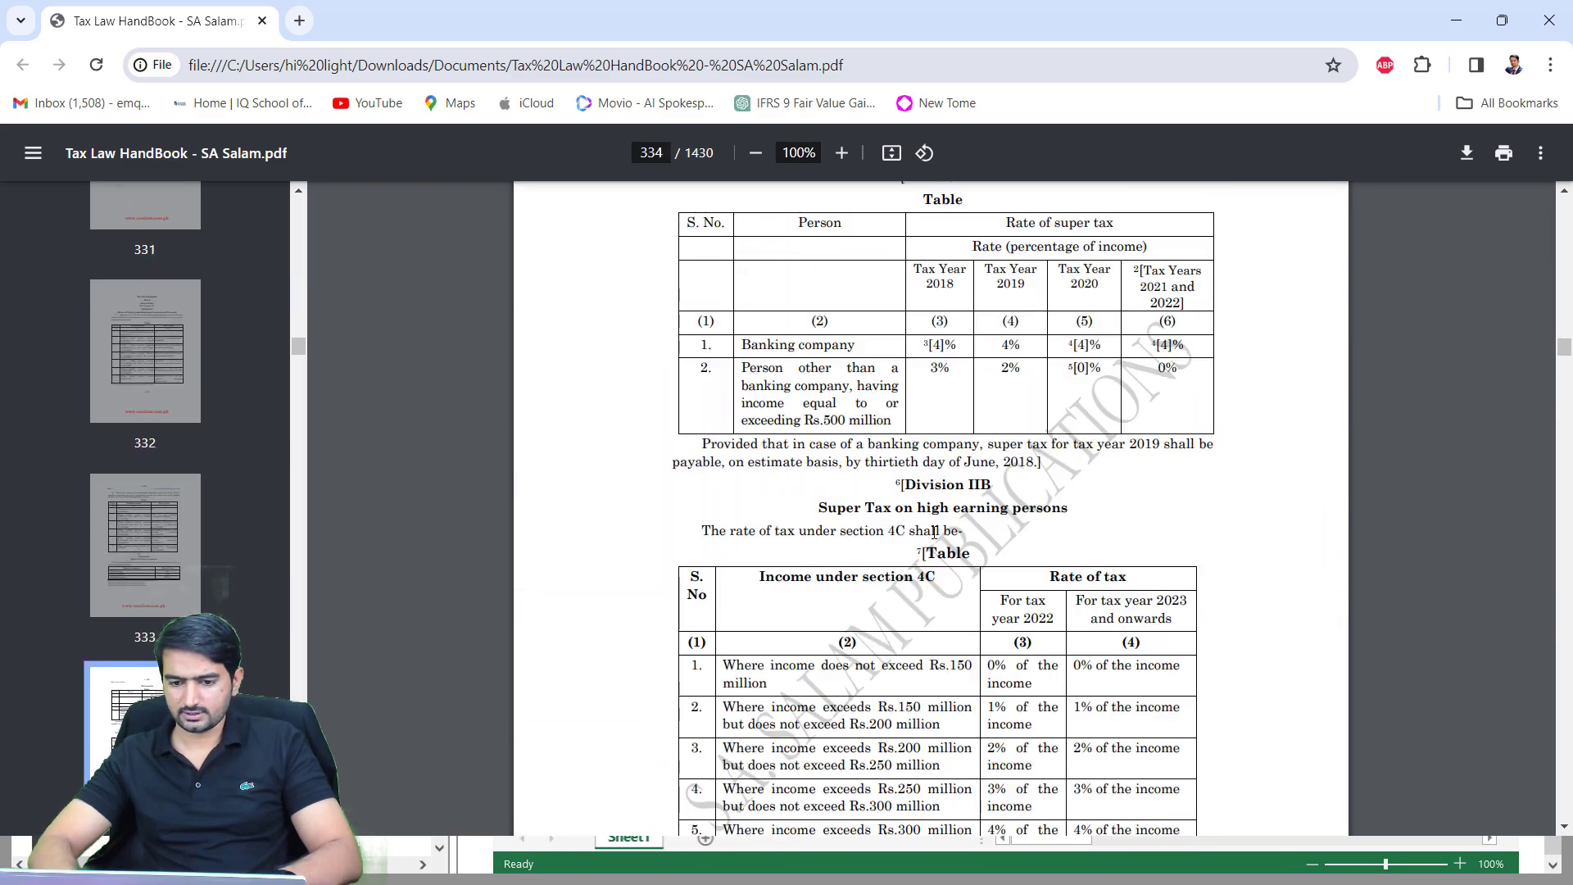
{"action": "scroll", "coordinate": [934, 533], "scroll_direction": "down", "scroll_amount": 9}
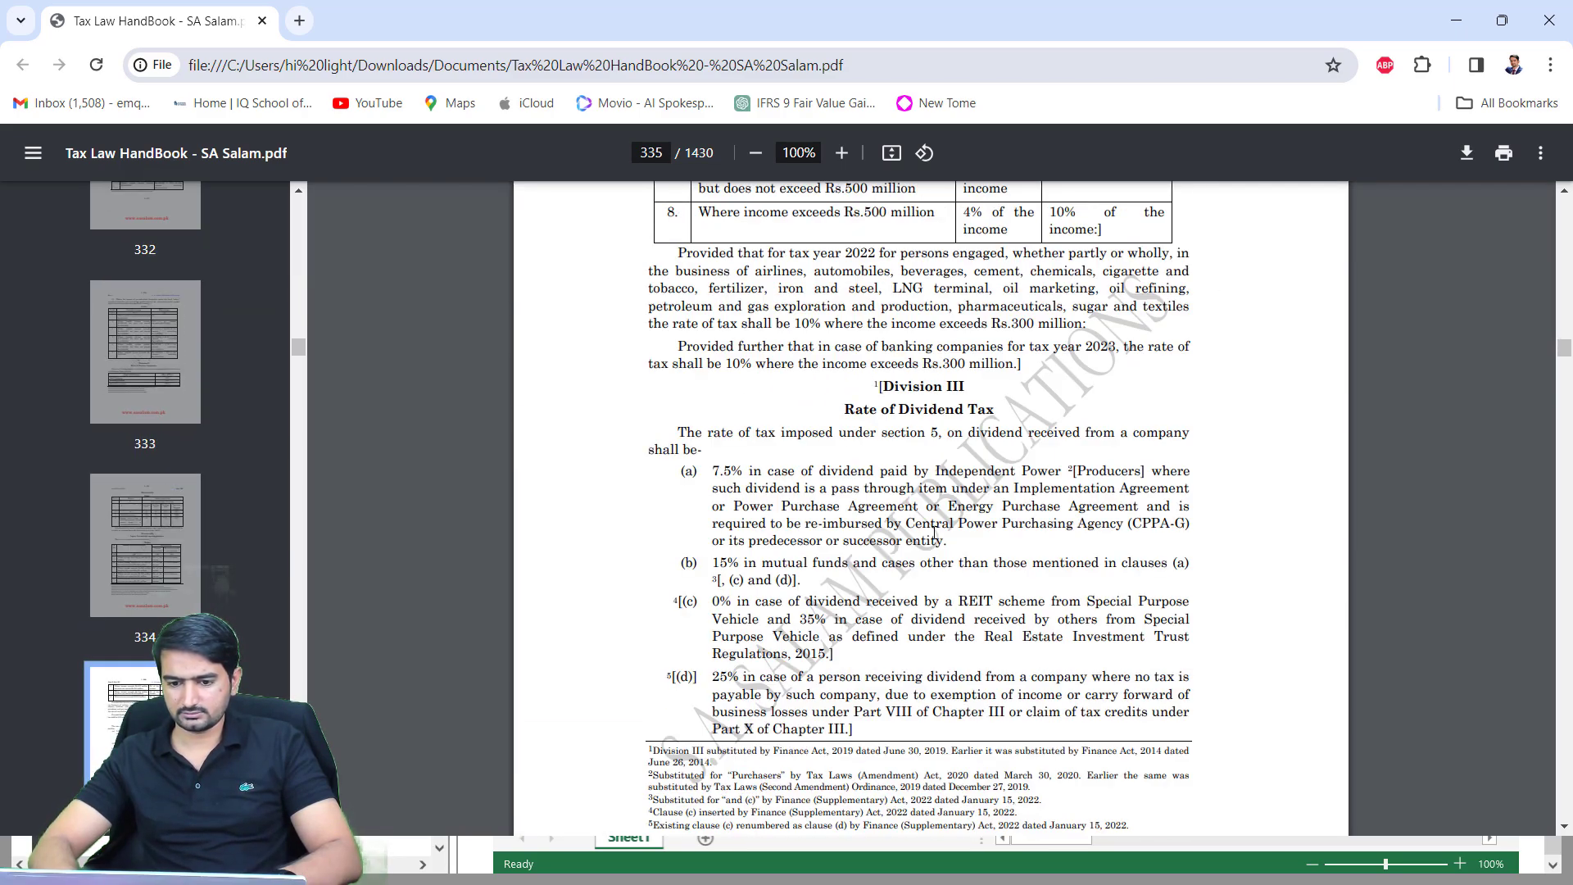
{"action": "scroll", "coordinate": [934, 533], "scroll_direction": "up", "scroll_amount": 20}
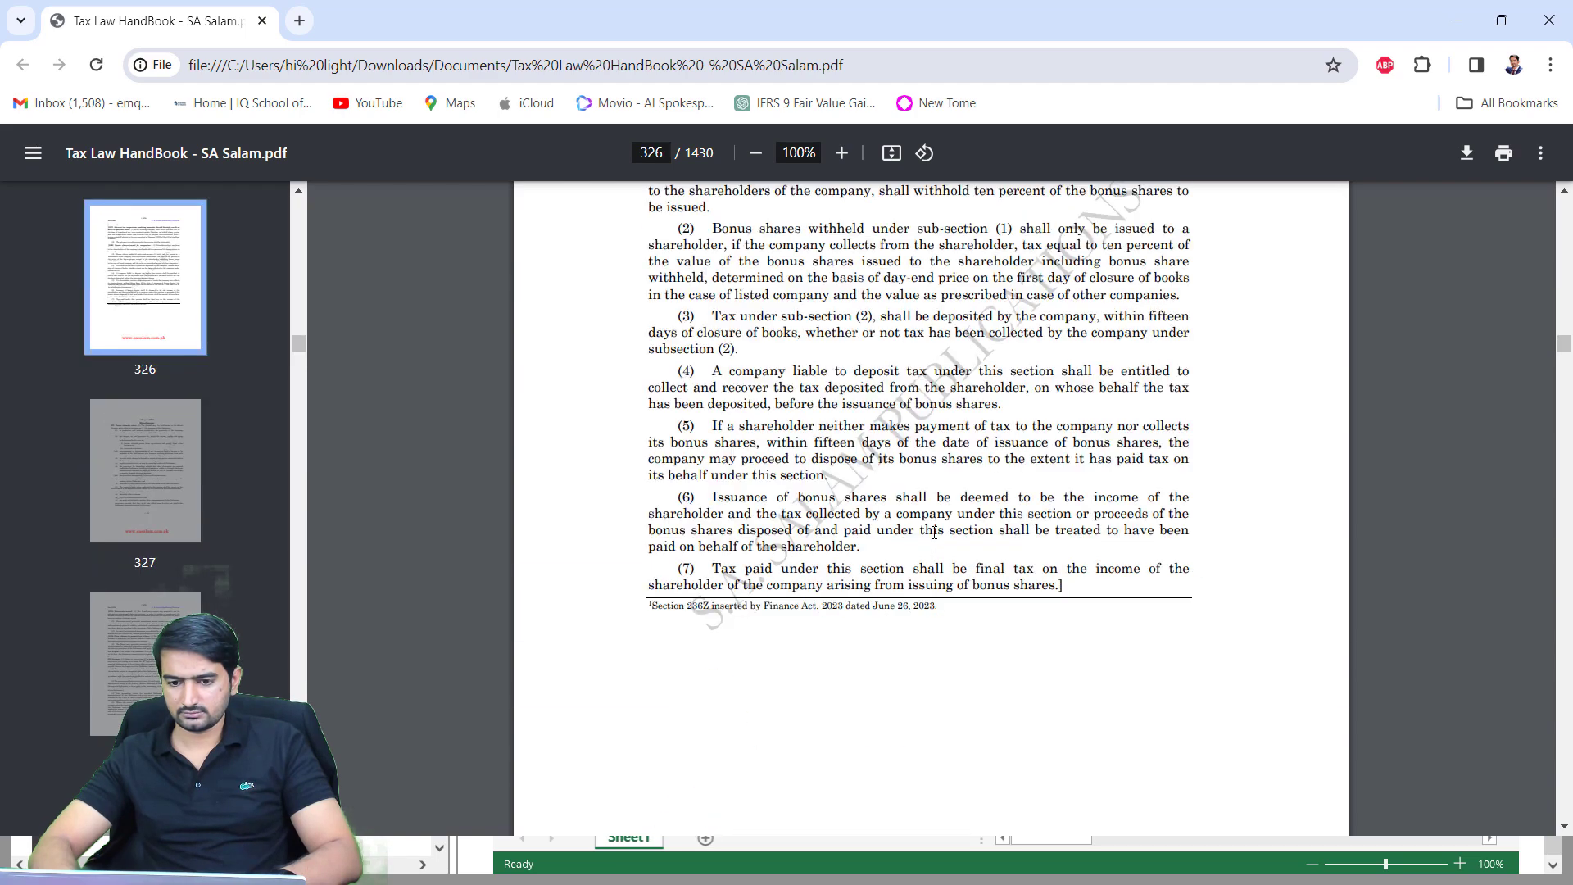
{"action": "scroll", "coordinate": [934, 533], "scroll_direction": "up", "scroll_amount": 7}
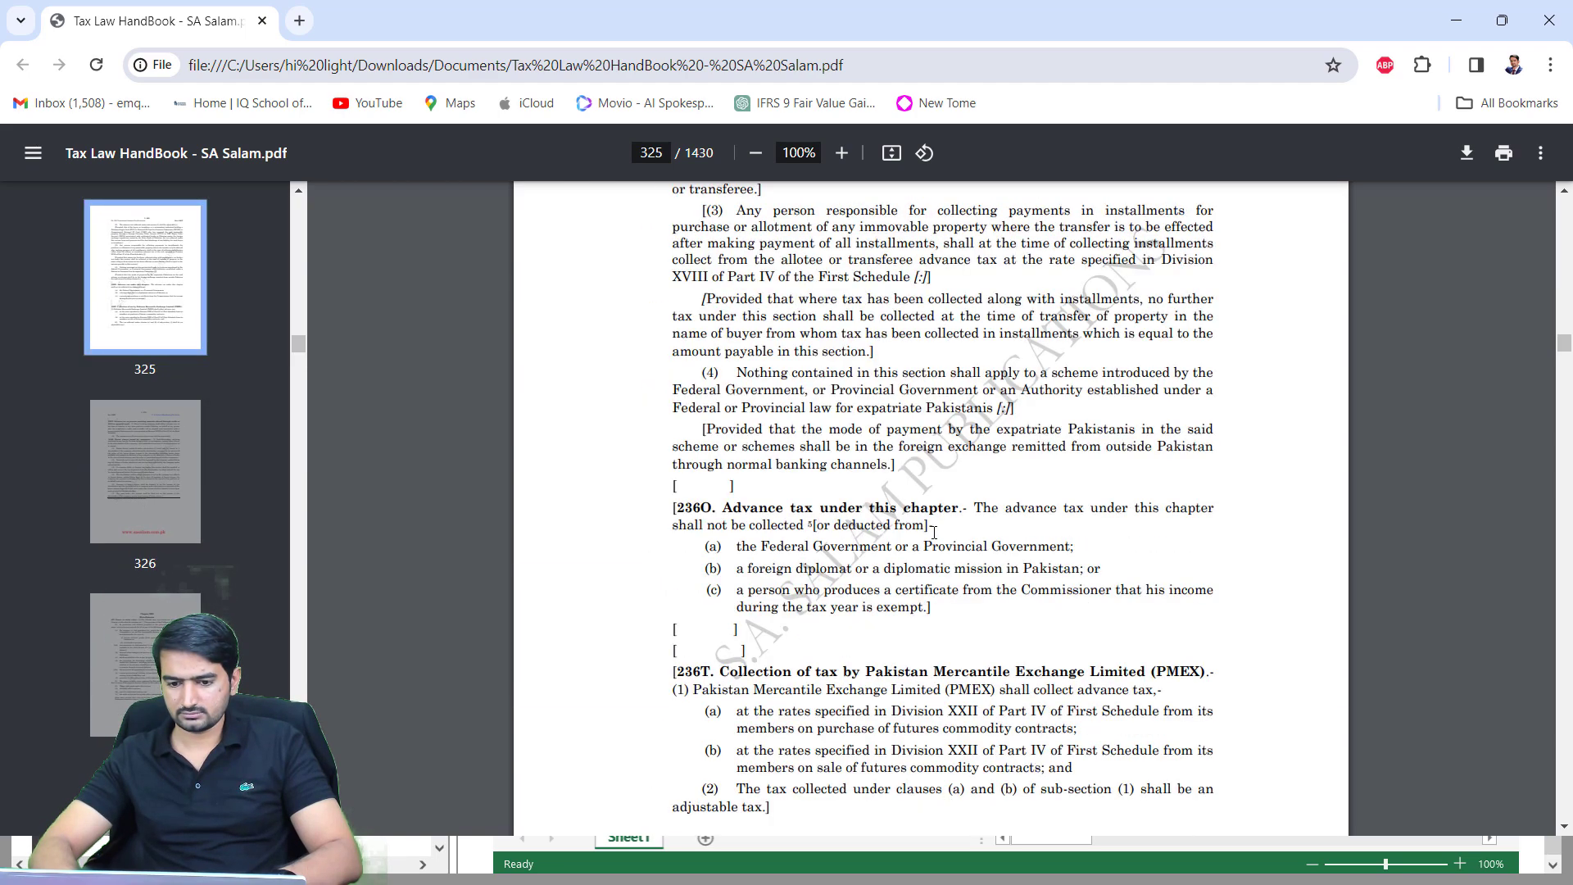
{"action": "scroll", "coordinate": [934, 532], "scroll_direction": "up", "scroll_amount": 7}
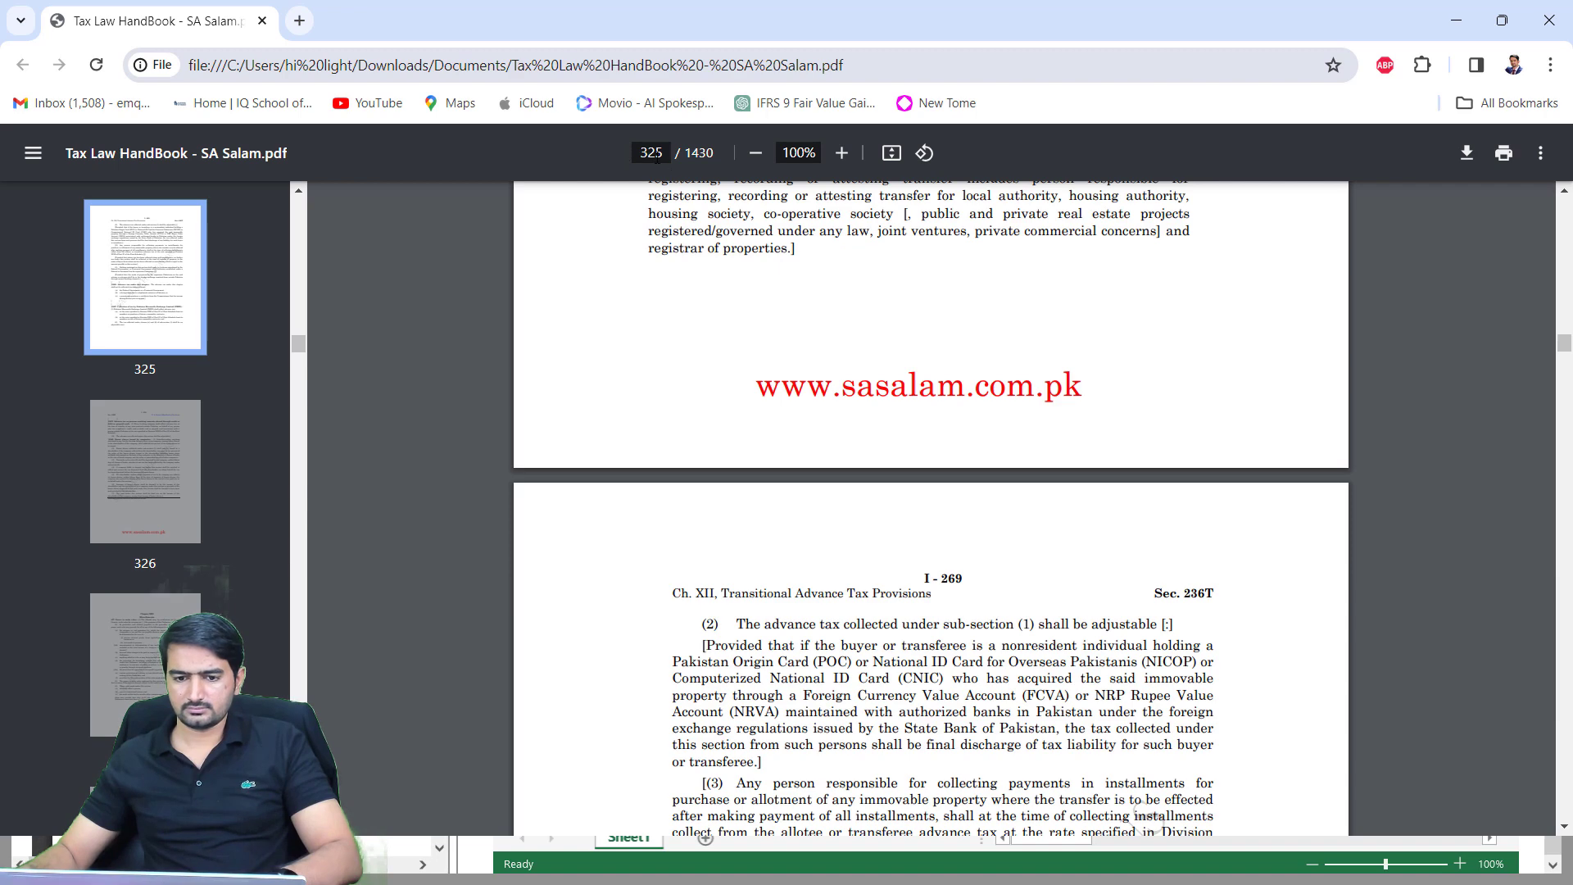
Return to page 1 of the handbook and search the document for "federal excise act"
{"action": "left_click", "coordinate": [651, 153]}
{"action": "type", "text": "1"}
{"action": "key", "text": "Return"}
{"action": "key", "text": "ctrl+f"}
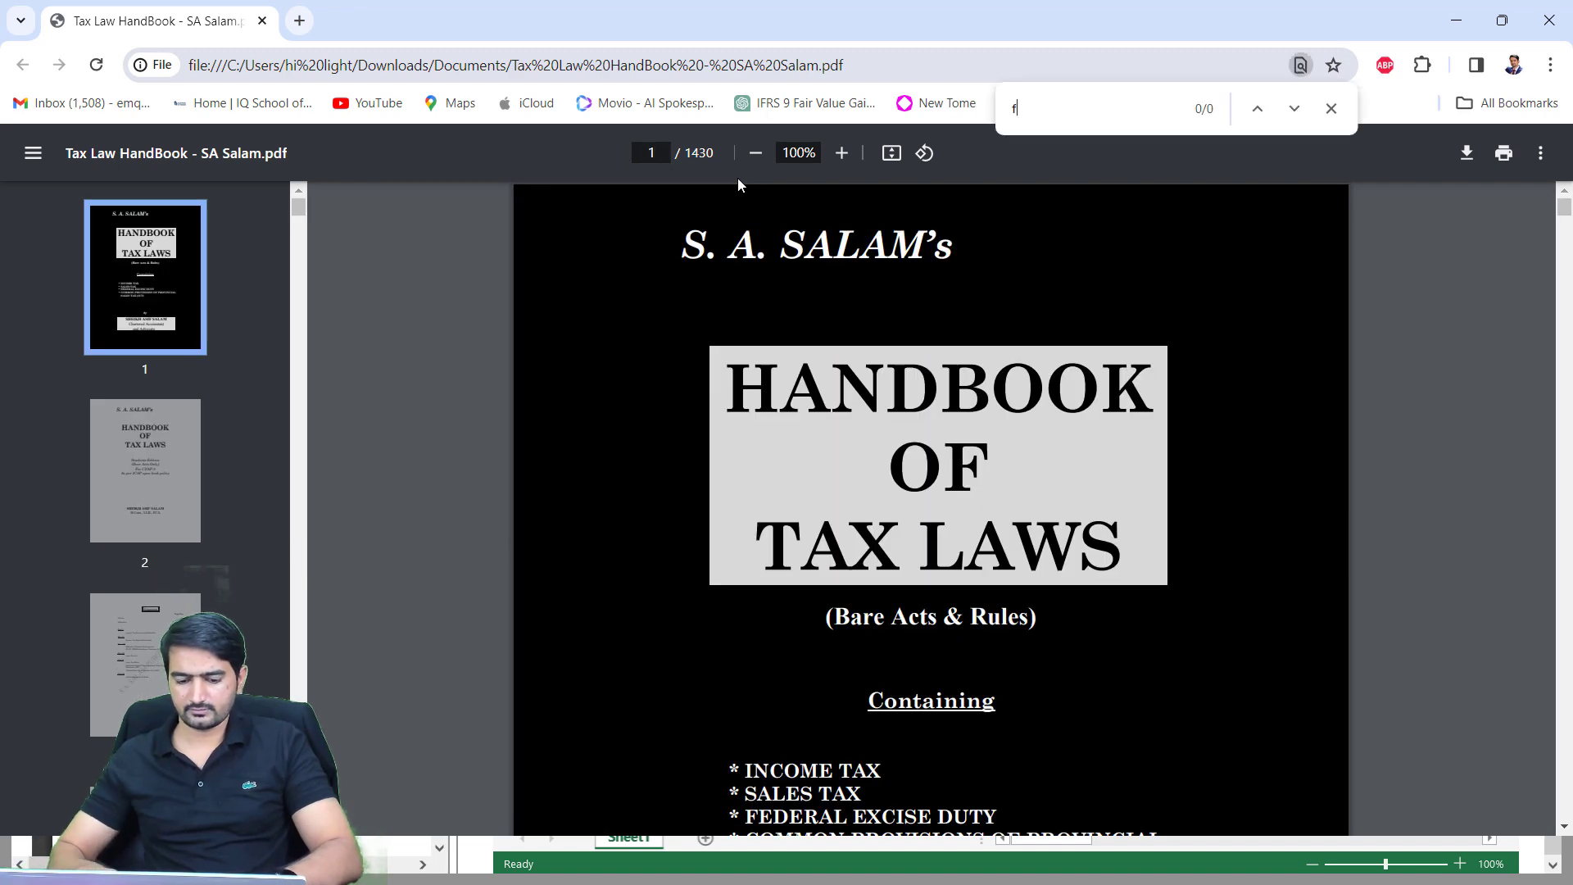
{"action": "type", "text": "federal excie"}
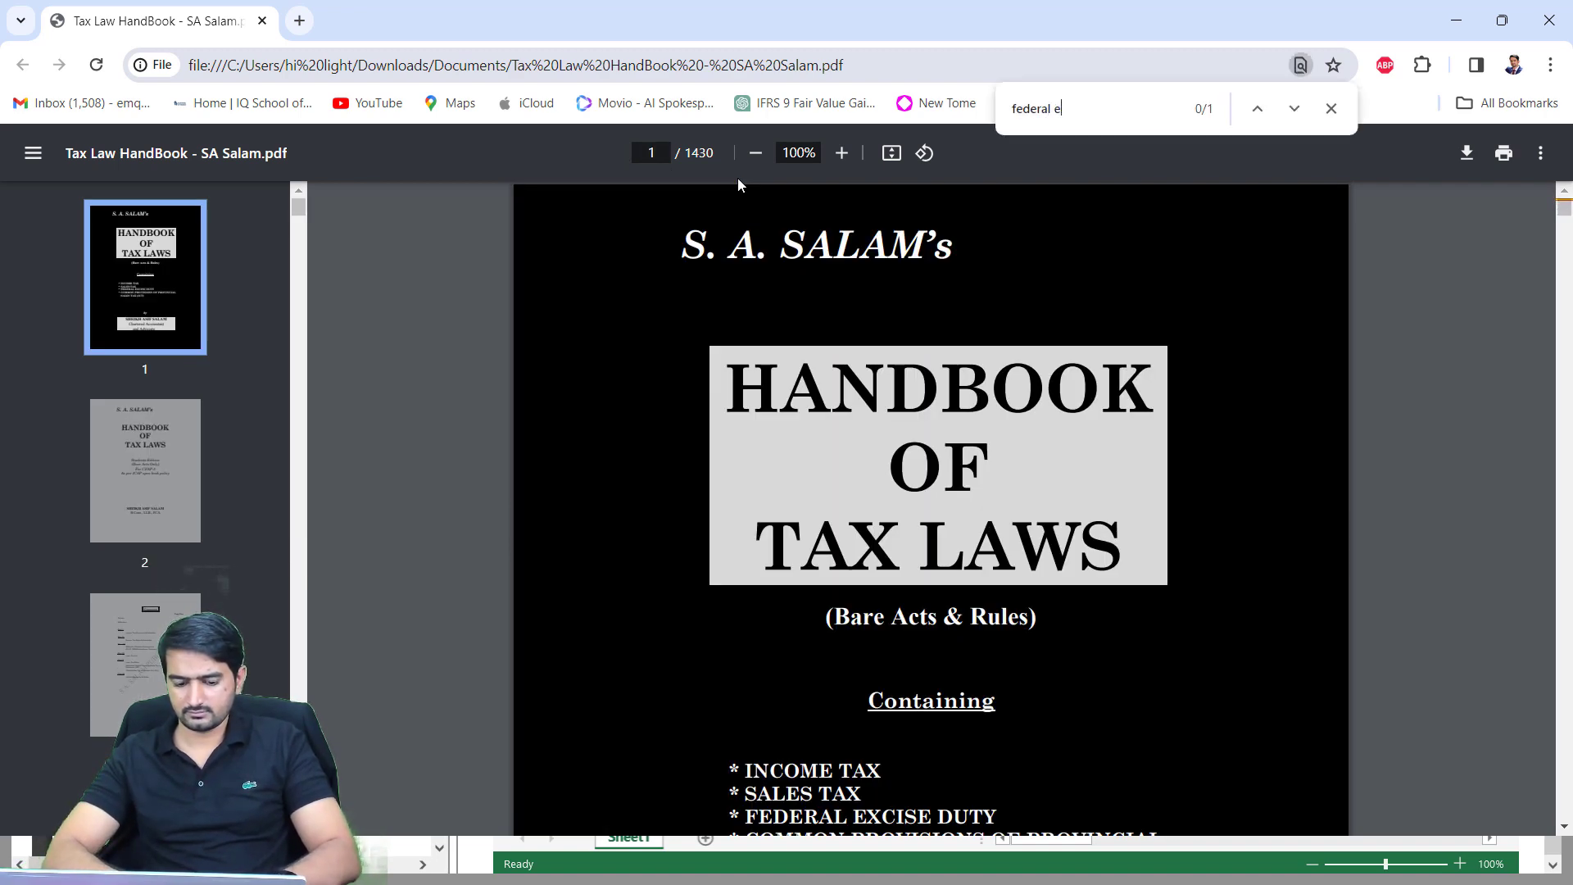
{"action": "type", "text": "se act"}
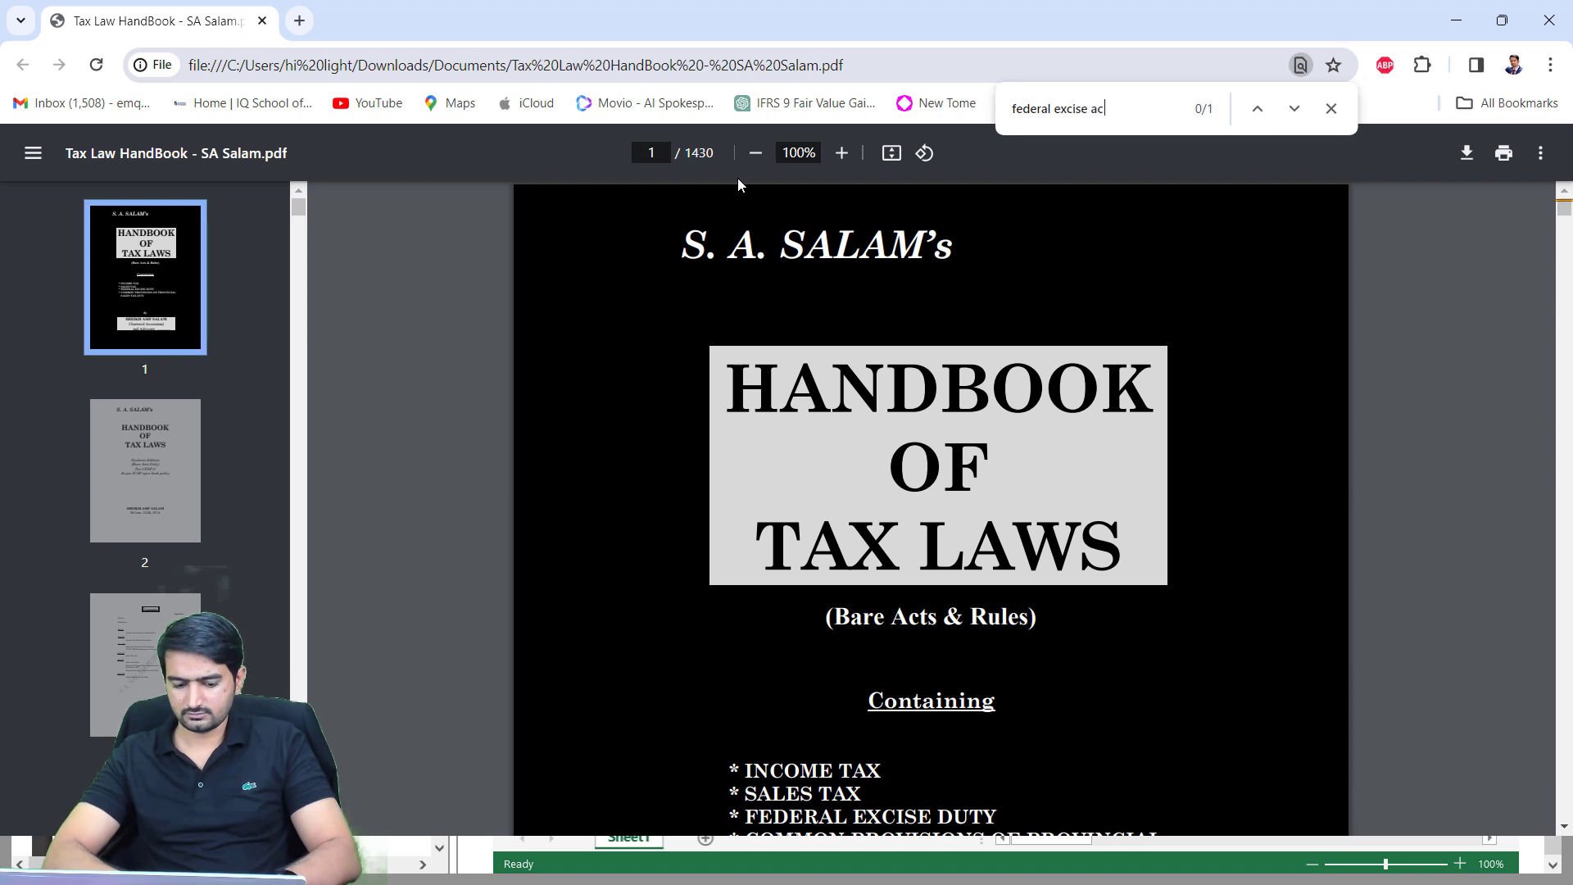
{"action": "key", "text": "Return"}
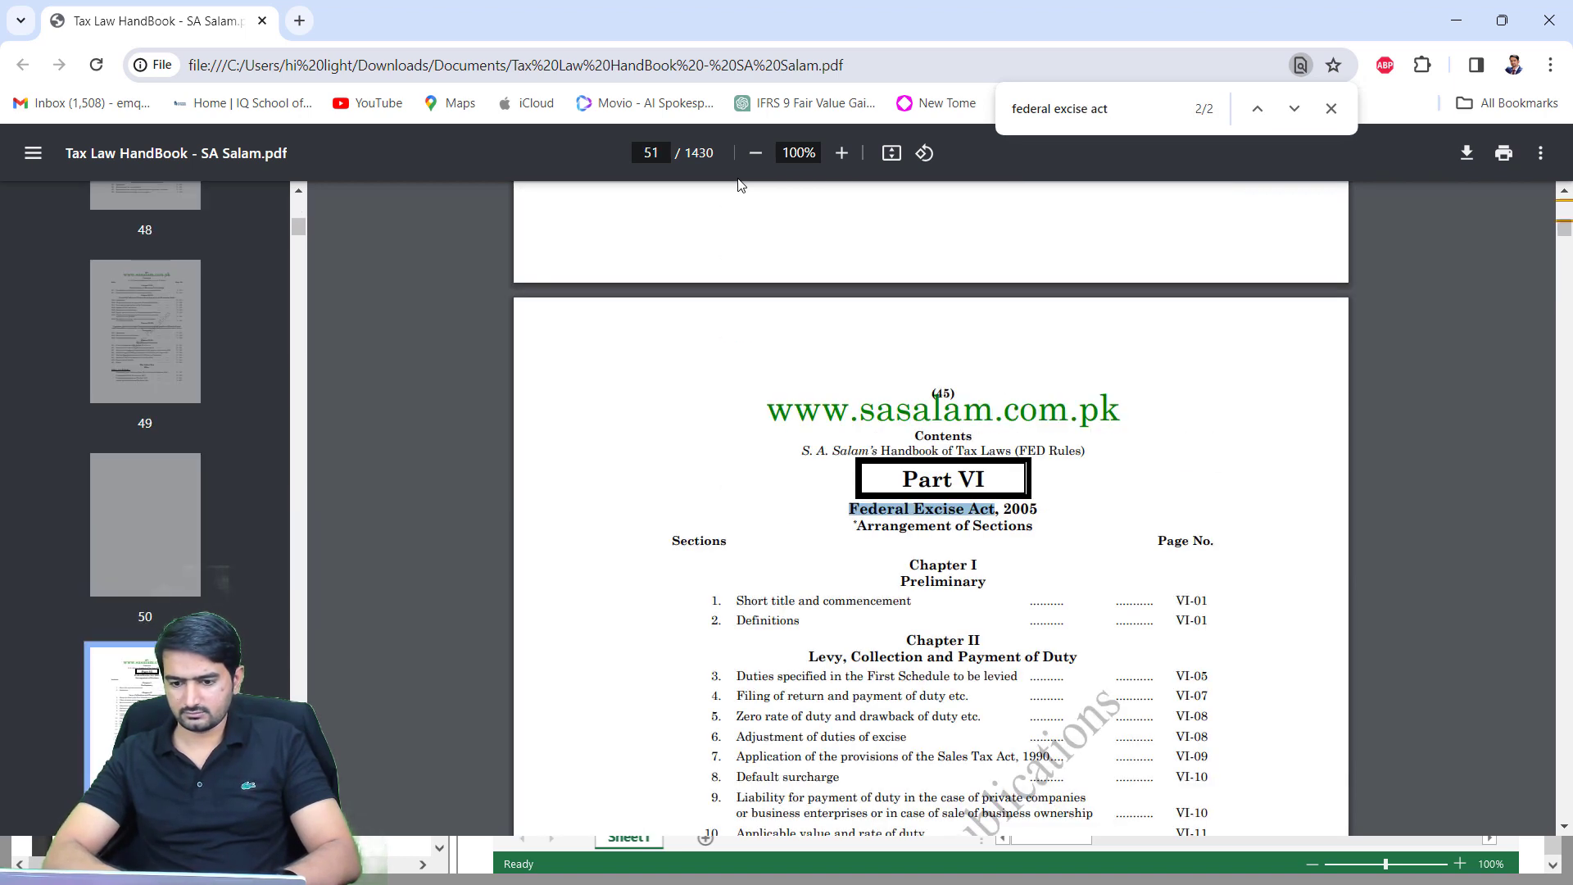
Go through the "federal excise act" matches, return to the Part VI contents match and find The Schedules in the list
{"action": "key", "text": "Return"}
{"action": "key", "text": "Return"}
{"action": "key", "text": "Return"}
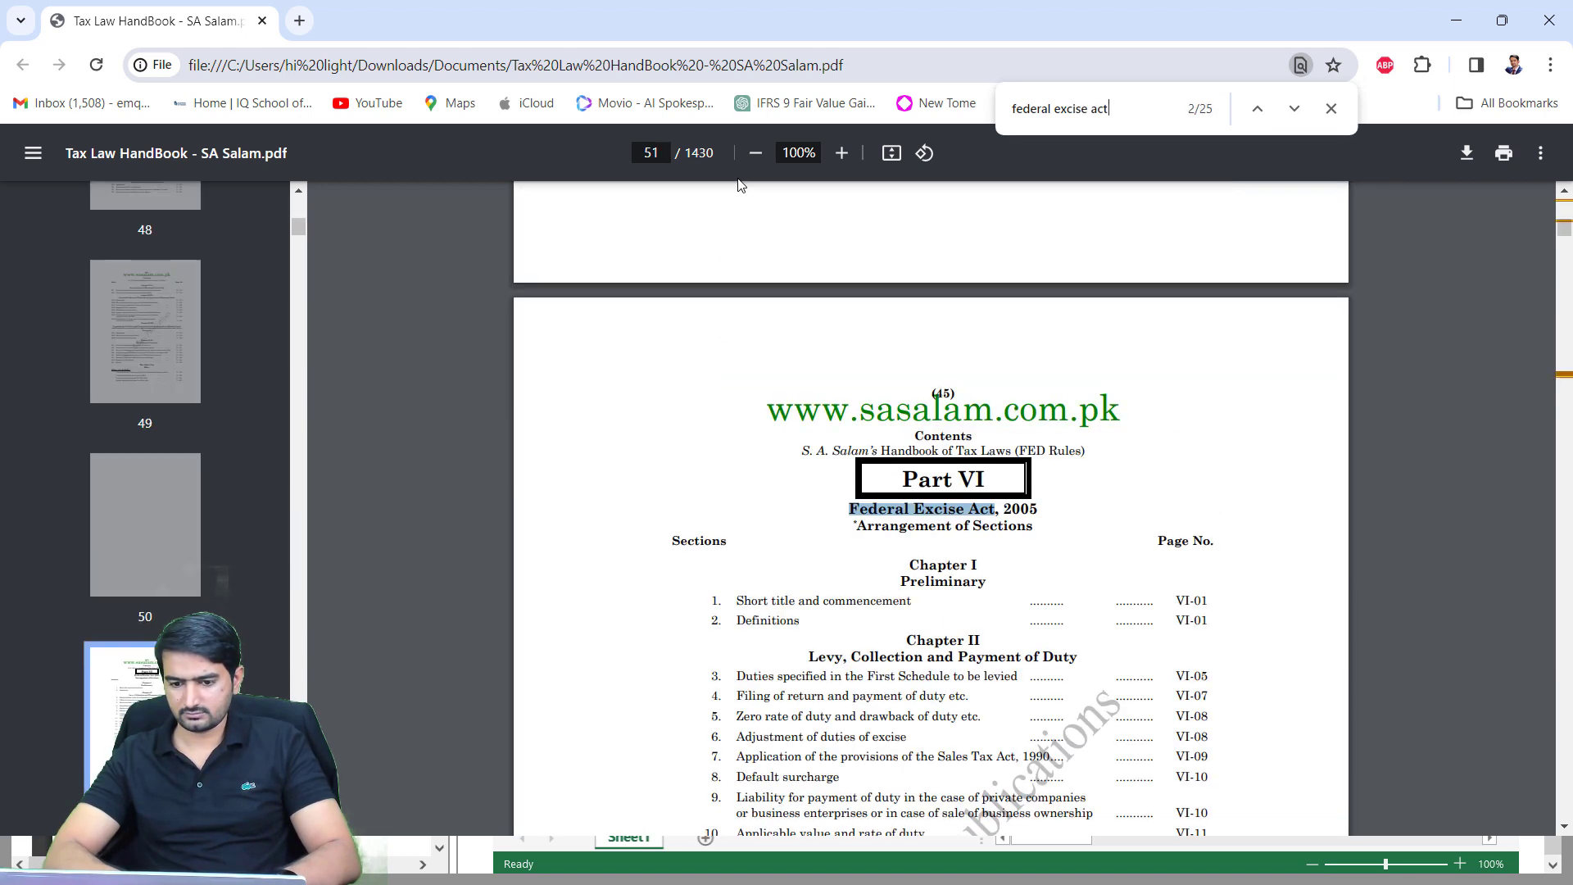
{"action": "key", "text": "Return"}
{"action": "key", "text": "Return"}
{"action": "key", "text": "Return"}
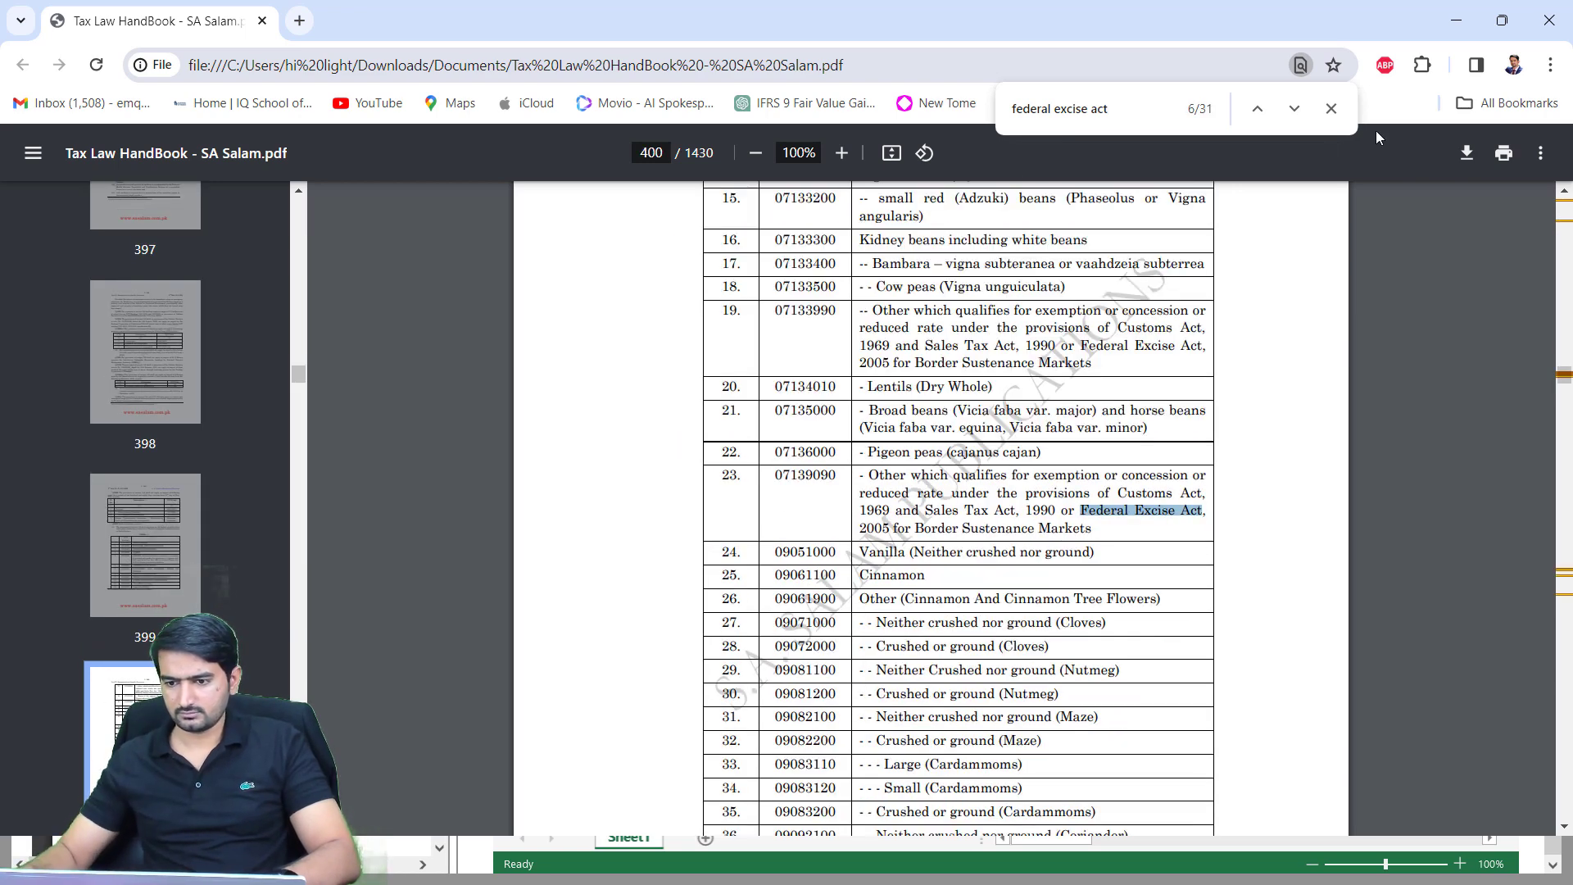
{"action": "left_click", "coordinate": [1263, 109]}
{"action": "left_click", "coordinate": [1263, 109]}
{"action": "left_click", "coordinate": [1263, 109]}
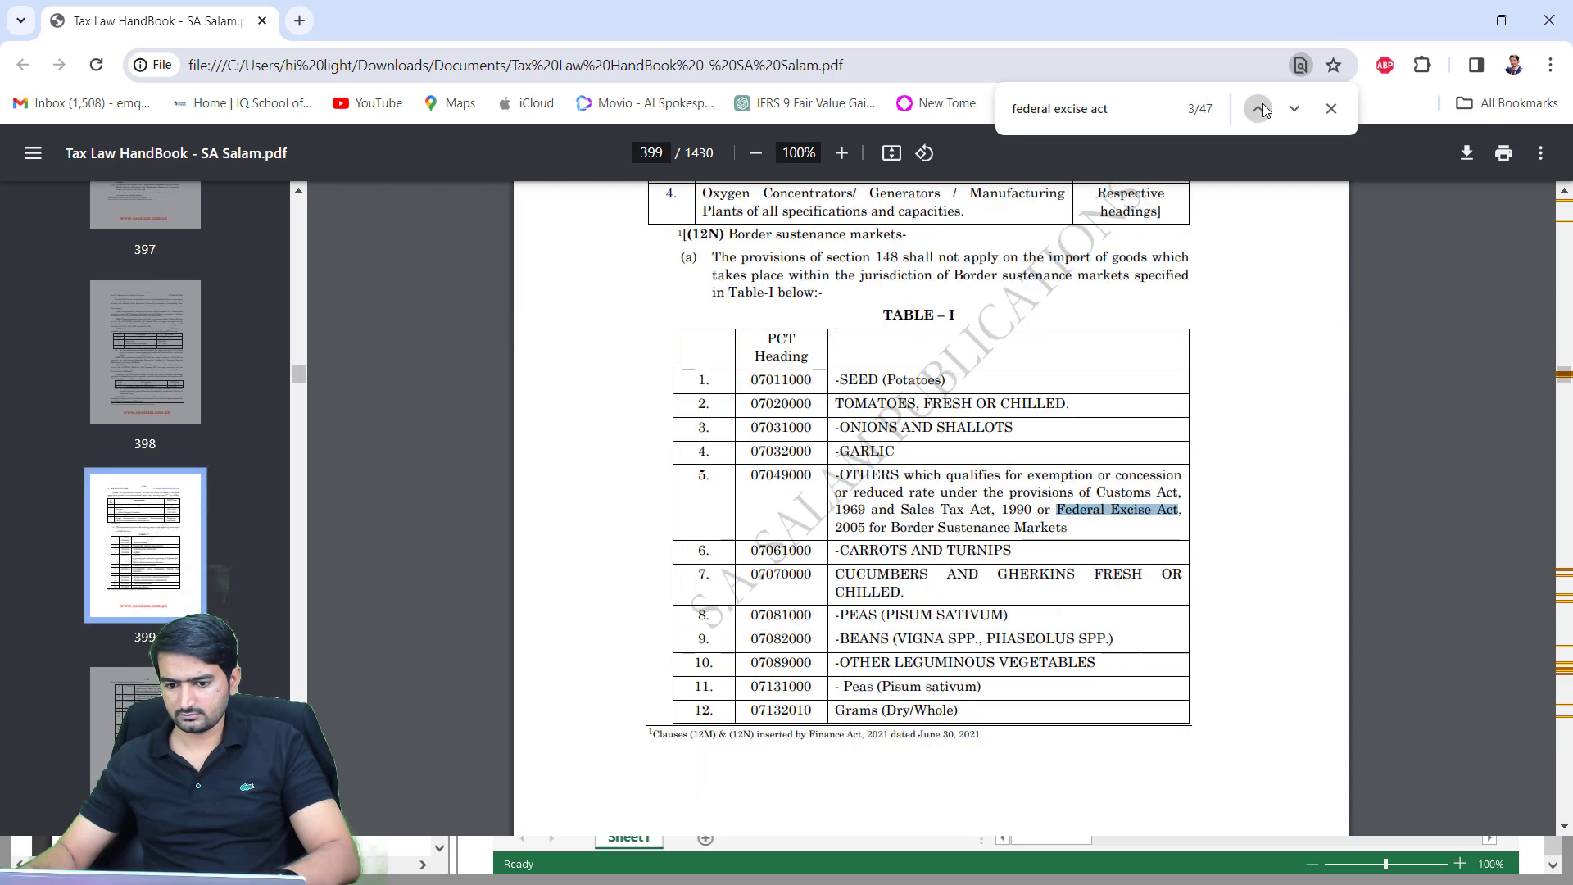
{"action": "left_click", "coordinate": [1263, 109]}
{"action": "left_click", "coordinate": [1263, 109]}
{"action": "scroll", "coordinate": [1135, 271], "scroll_direction": "down", "scroll_amount": 15}
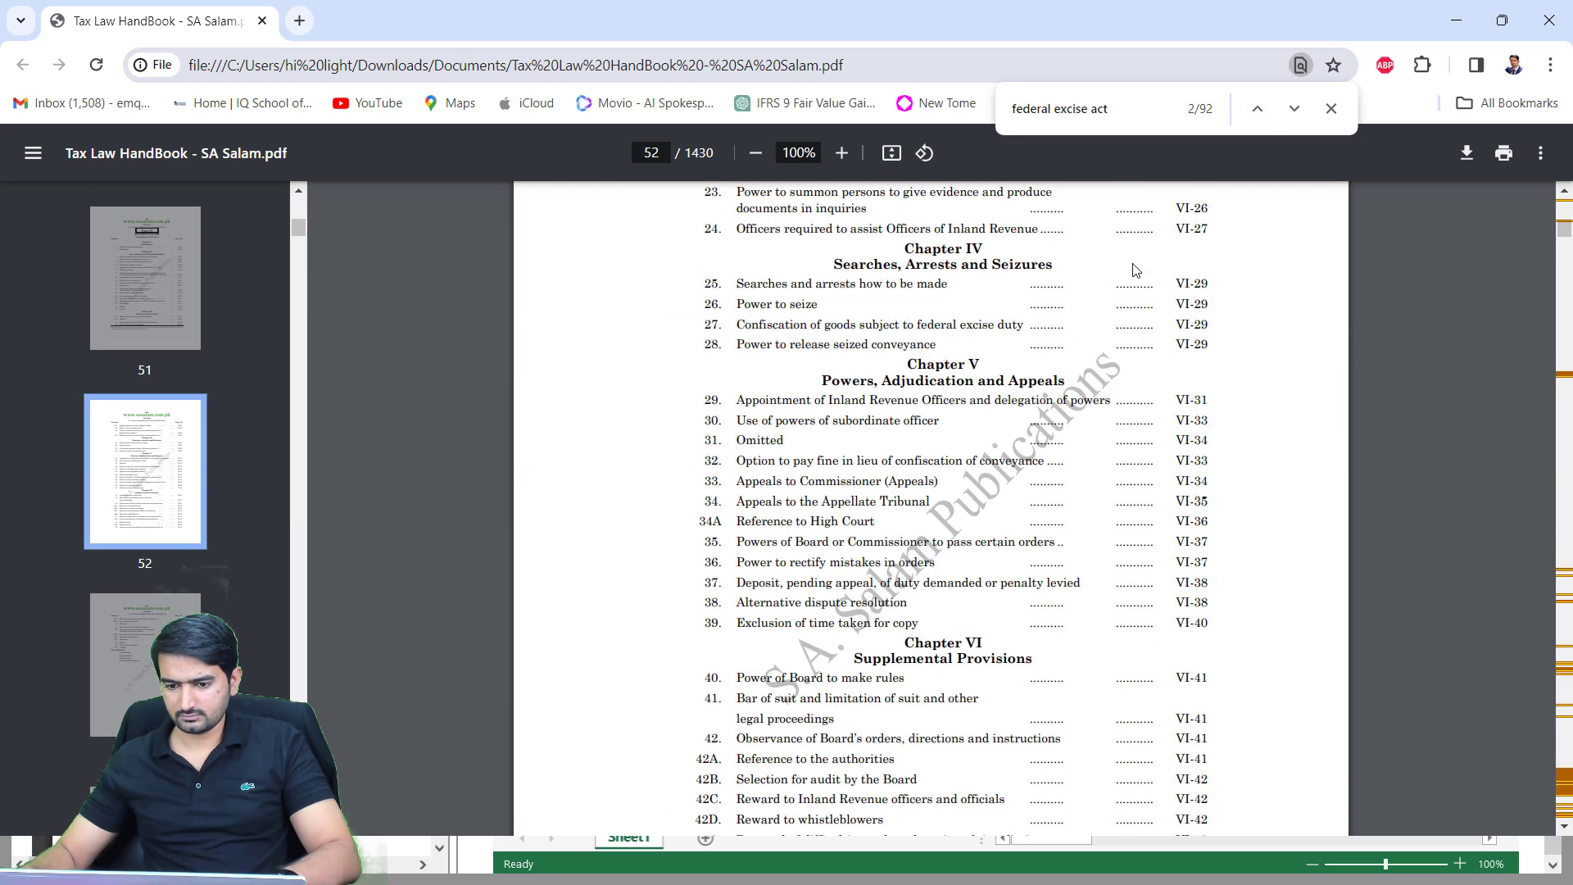
{"action": "scroll", "coordinate": [1134, 270], "scroll_direction": "down", "scroll_amount": 5}
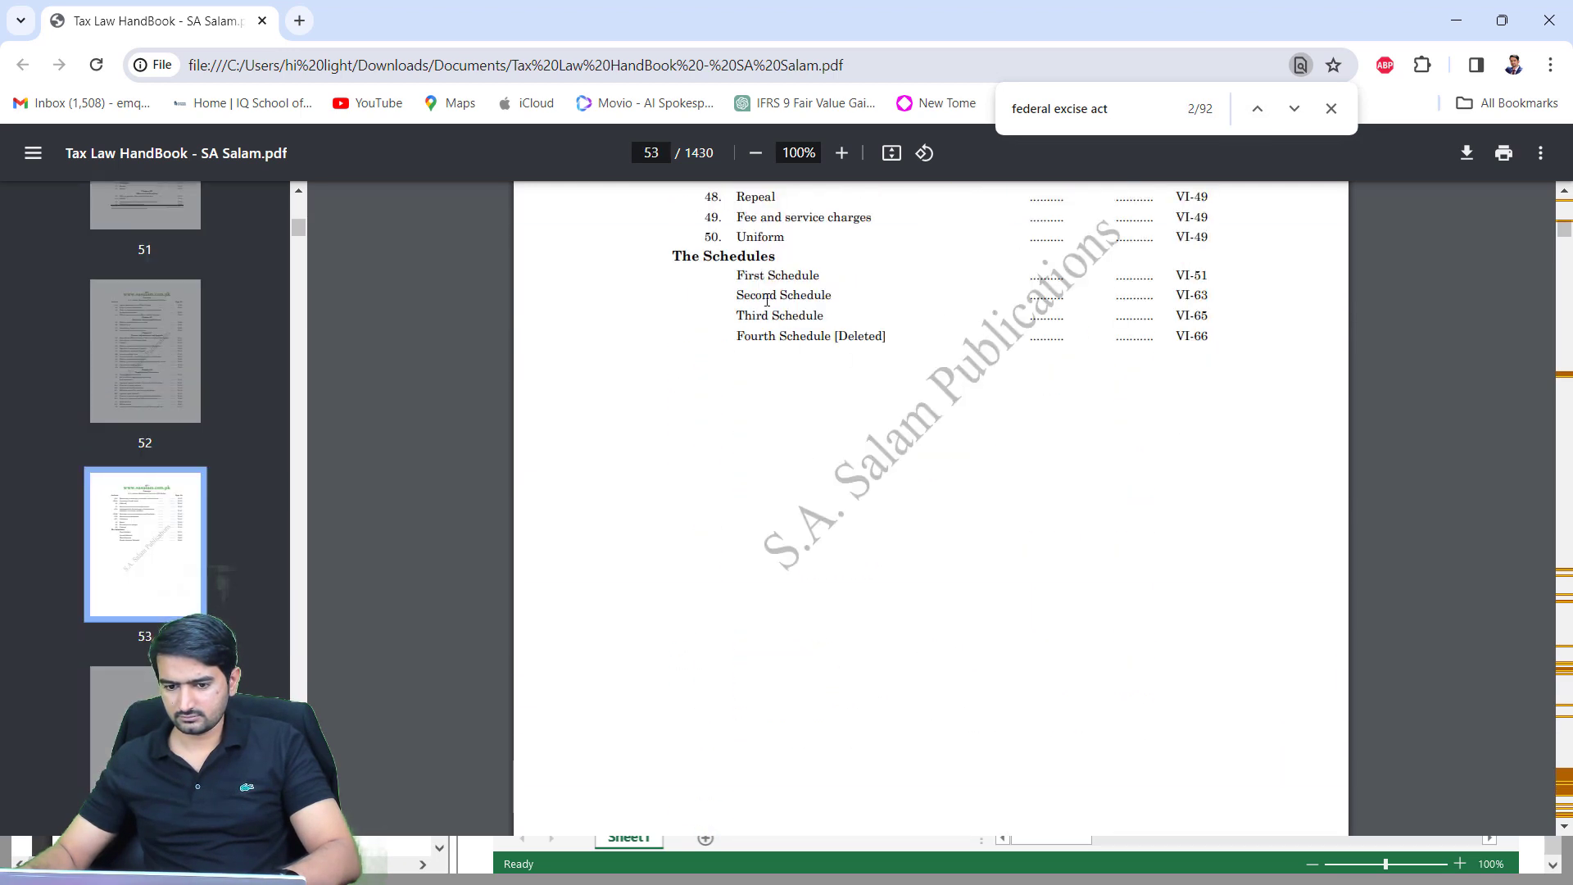
Copy "First Schedule" from the contents list, search the handbook for it and go through the first few matches
{"action": "left_click_drag", "start_coordinate": [738, 275], "coordinate": [845, 274]}
{"action": "key", "text": "ctrl+c"}
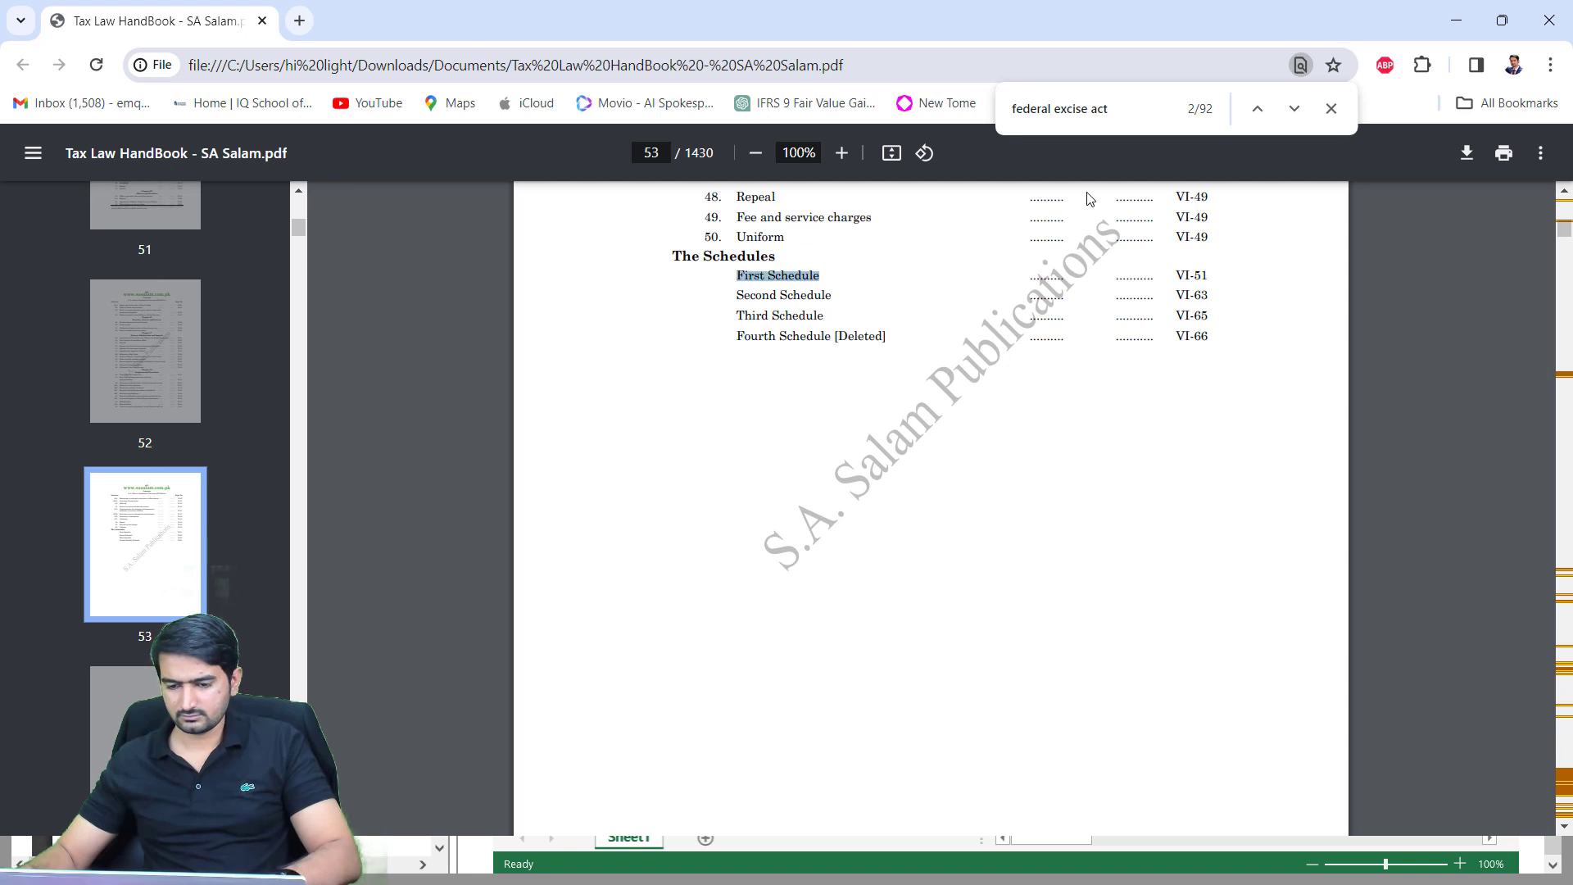
{"action": "triple_click", "coordinate": [1092, 109]}
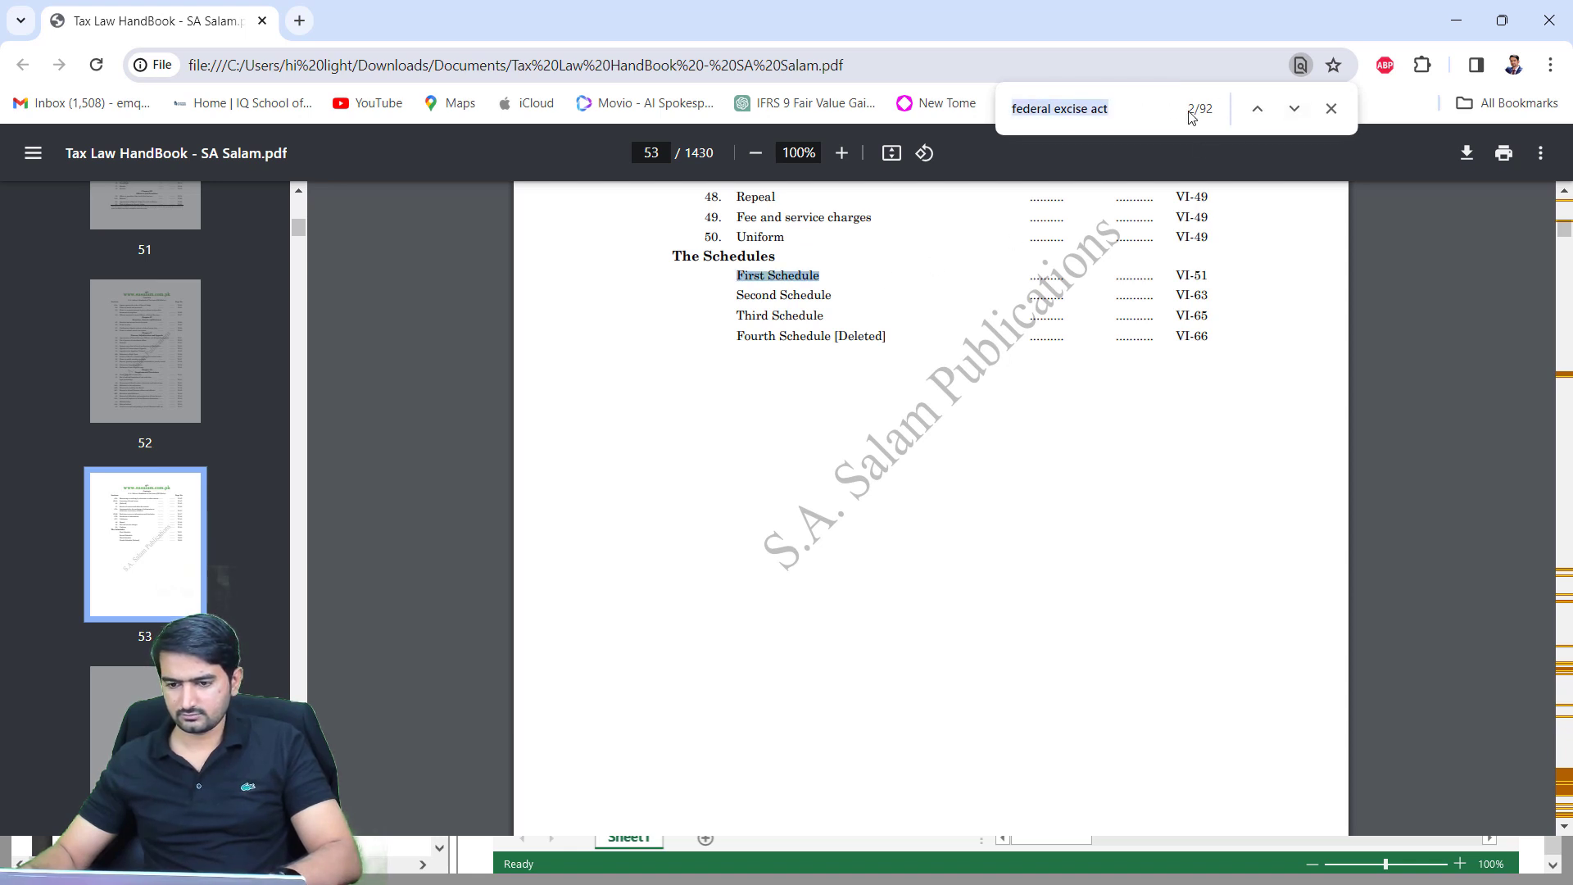
{"action": "key", "text": "ctrl+v"}
{"action": "left_click", "coordinate": [1294, 108]}
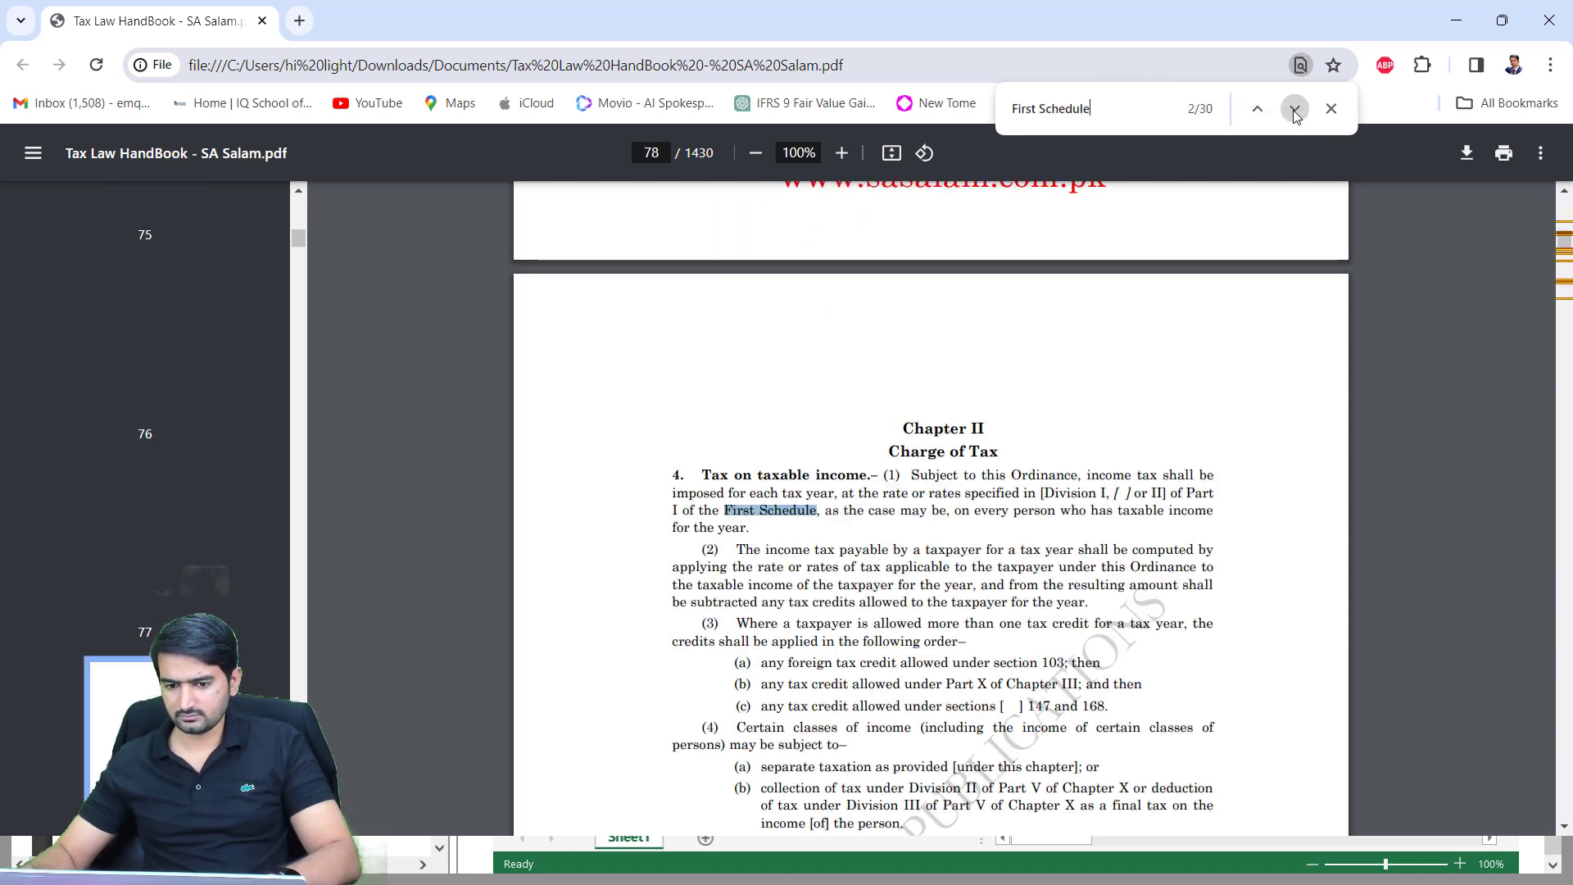
{"action": "left_click", "coordinate": [1294, 109]}
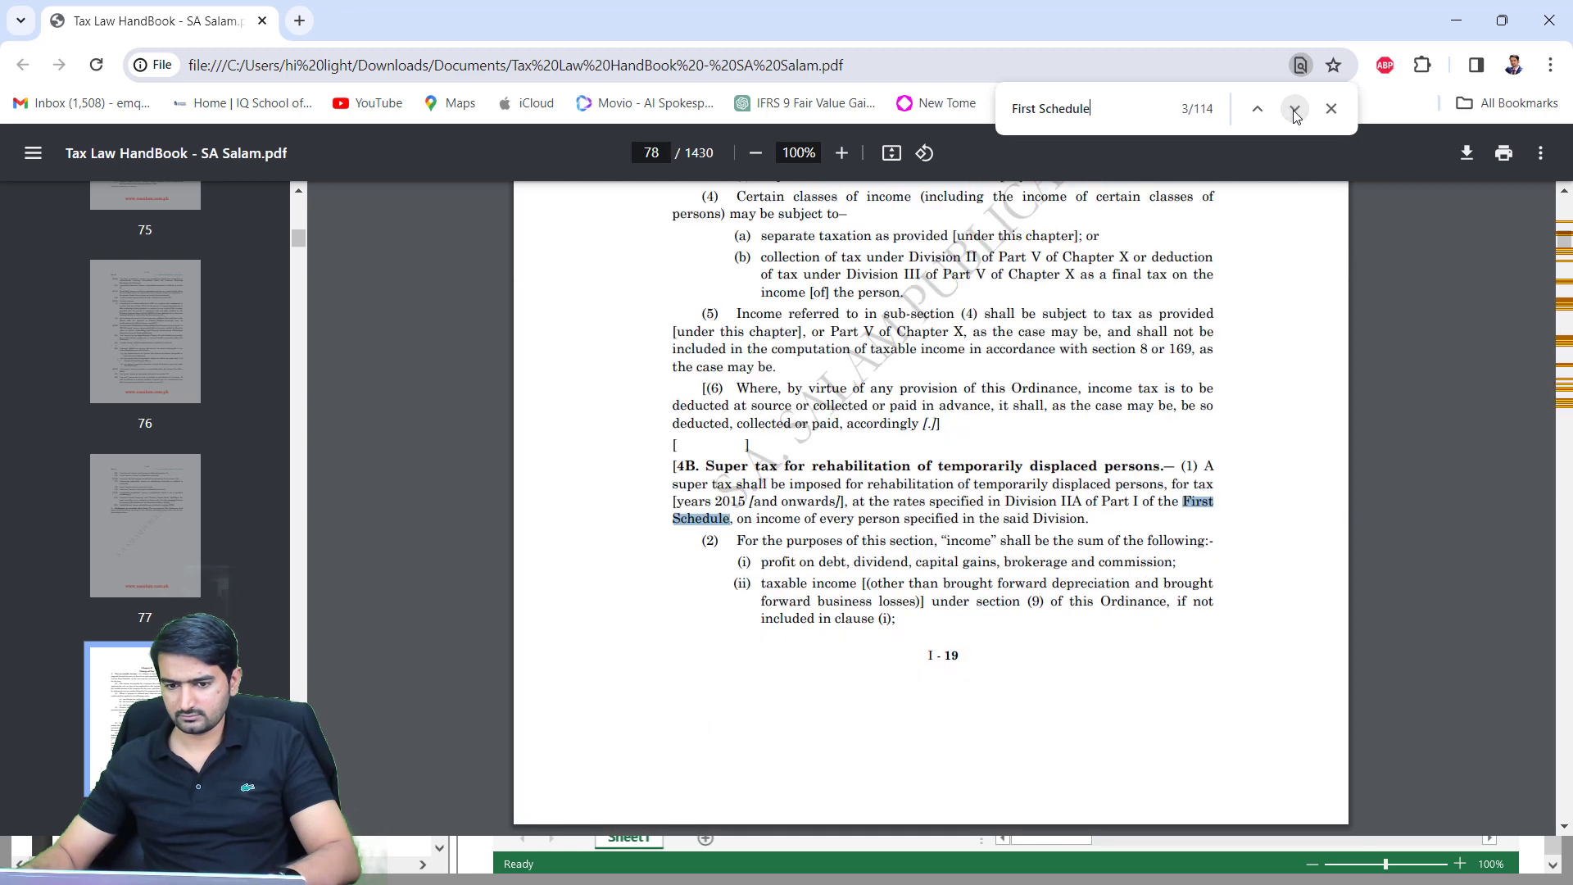
{"action": "left_click", "coordinate": [1294, 110]}
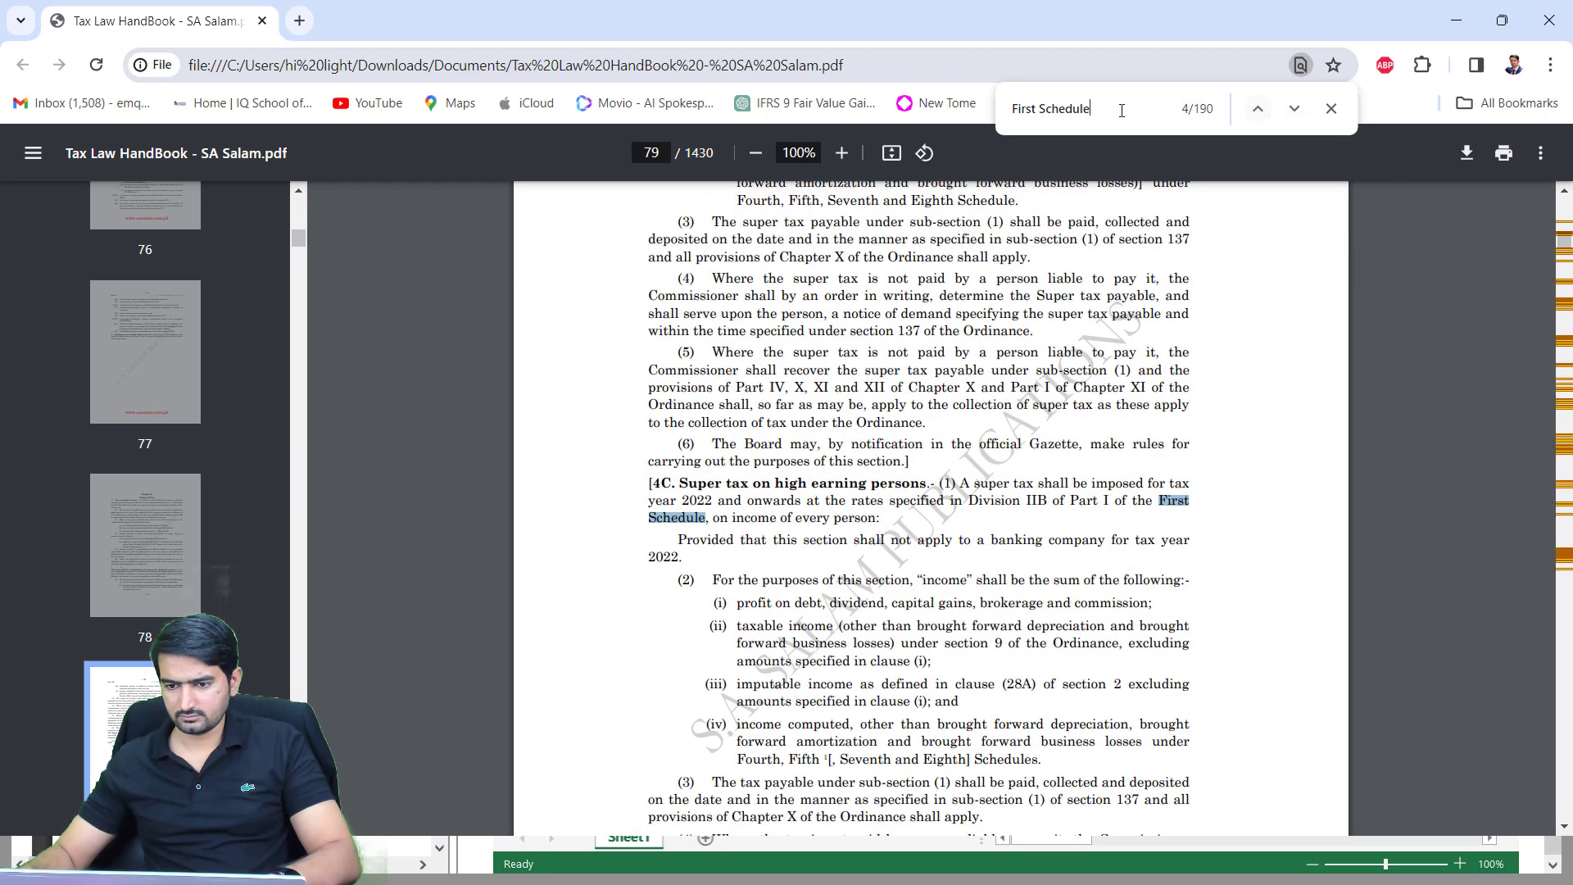
Return to page 1 of the handbook, search for "federal excise act" and advance to the Part VI contents match
{"action": "left_click", "coordinate": [652, 153]}
{"action": "type", "text": "1"}
{"action": "key", "text": "Return"}
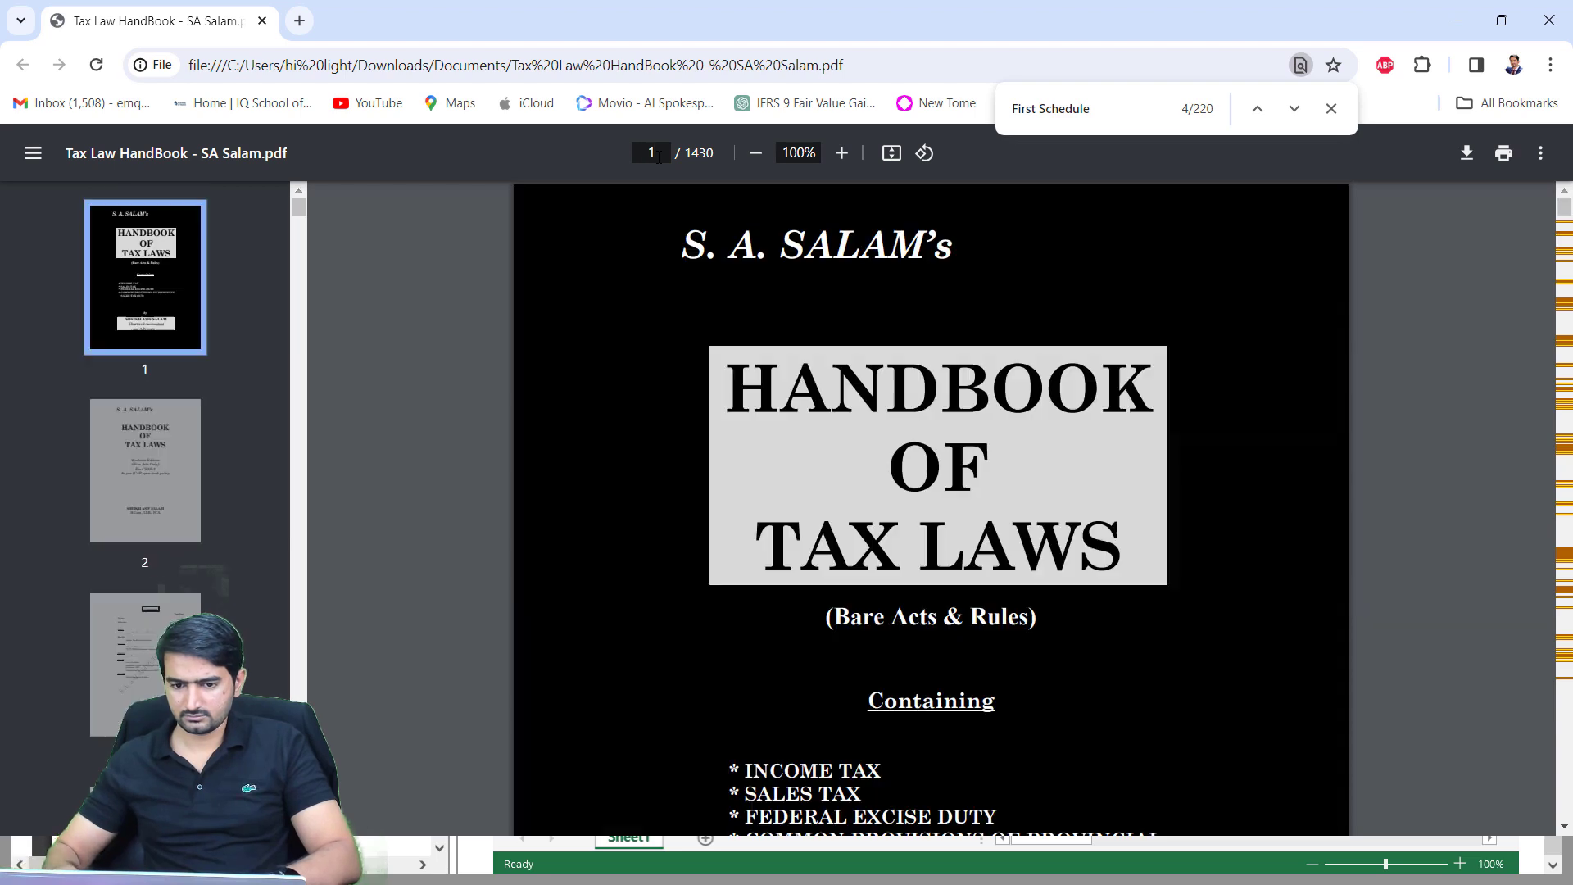
{"action": "key", "text": "ctrl+f"}
{"action": "key", "text": "BackSpace"}
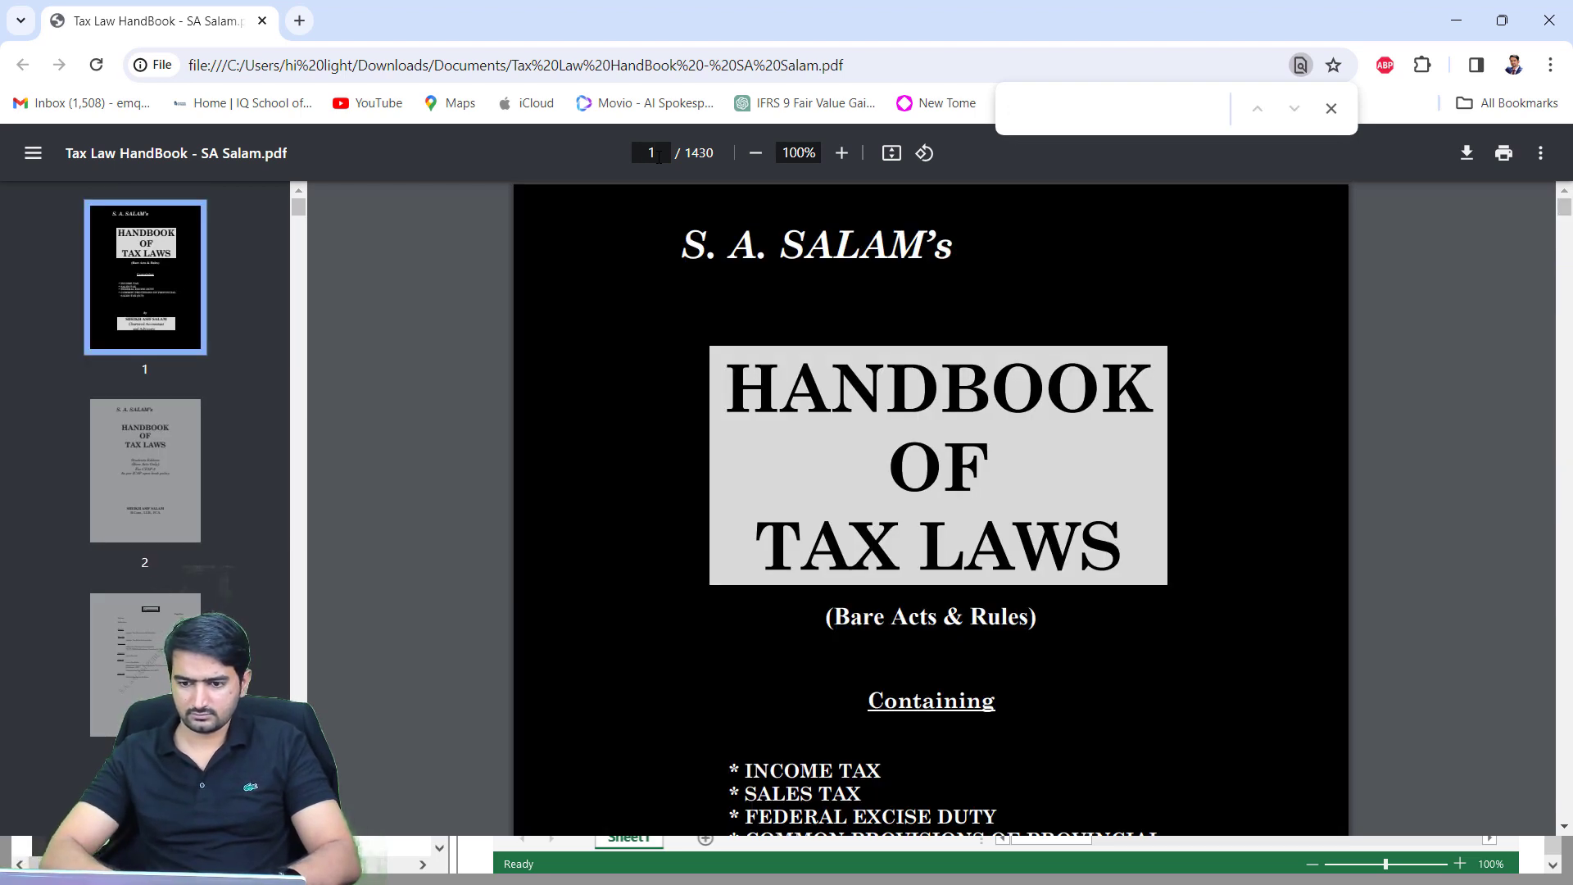
{"action": "type", "text": "fder"}
{"action": "key", "text": "BackSpace"}
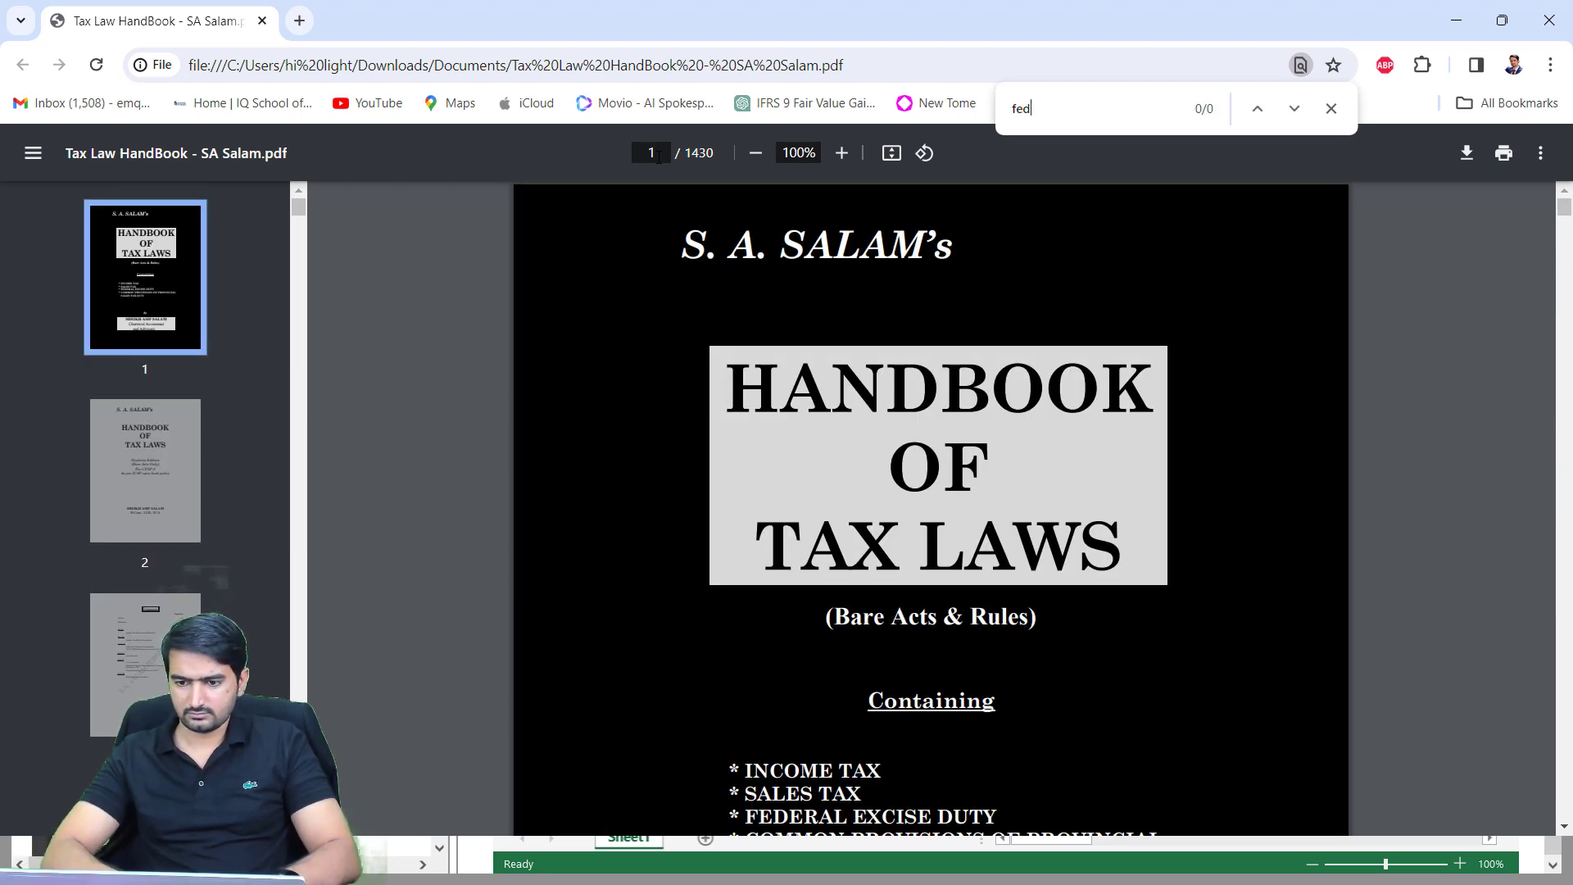
{"action": "type", "text": "eral excise"}
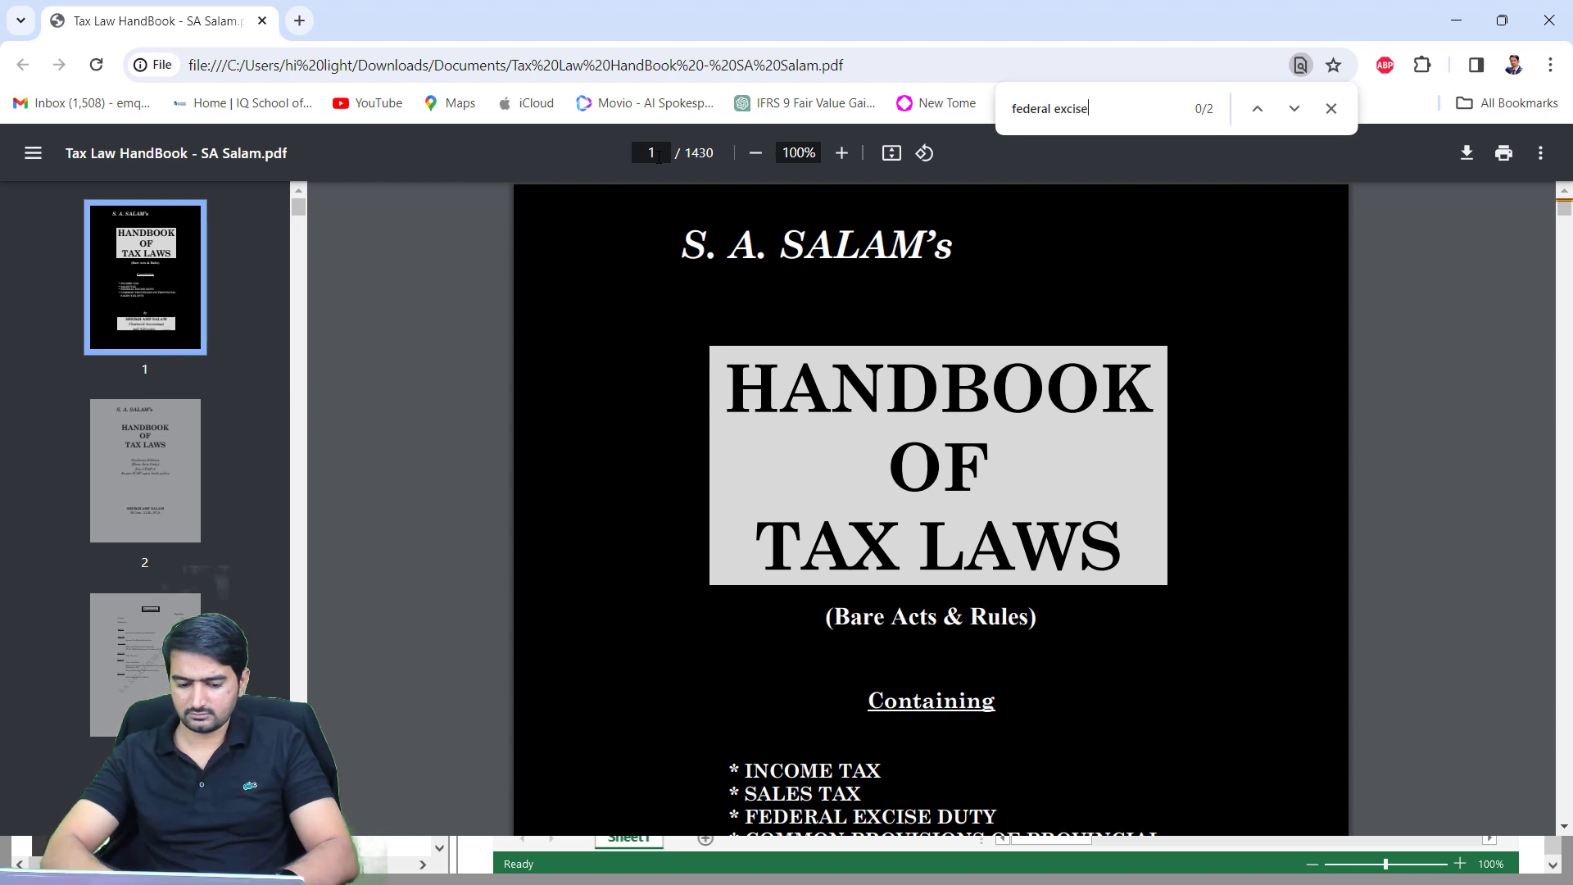
{"action": "type", "text": " act"}
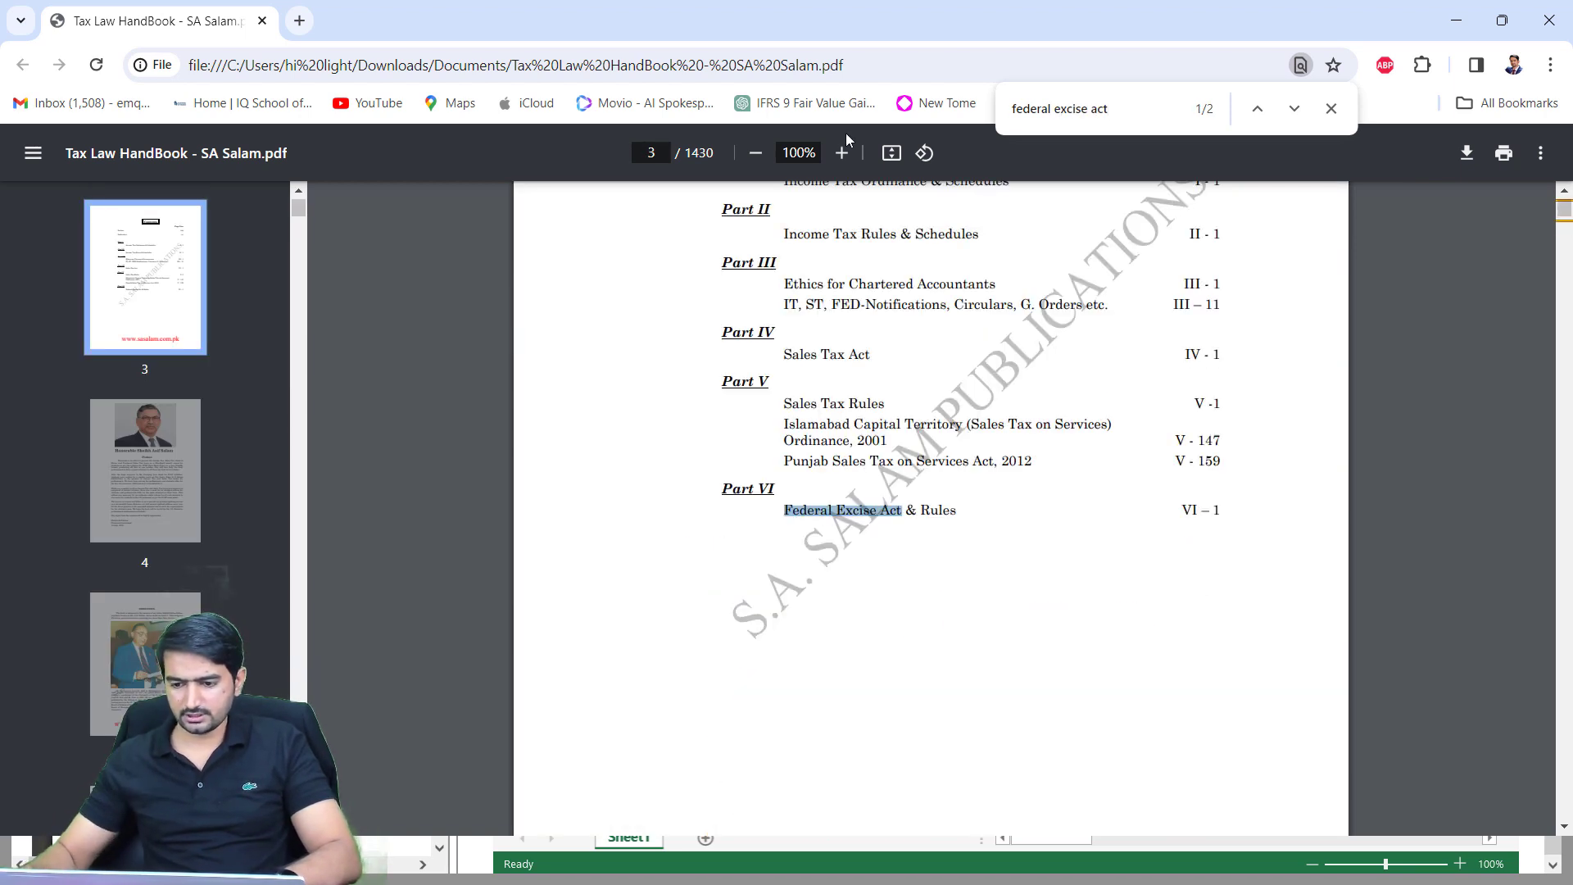
{"action": "left_click", "coordinate": [1295, 108]}
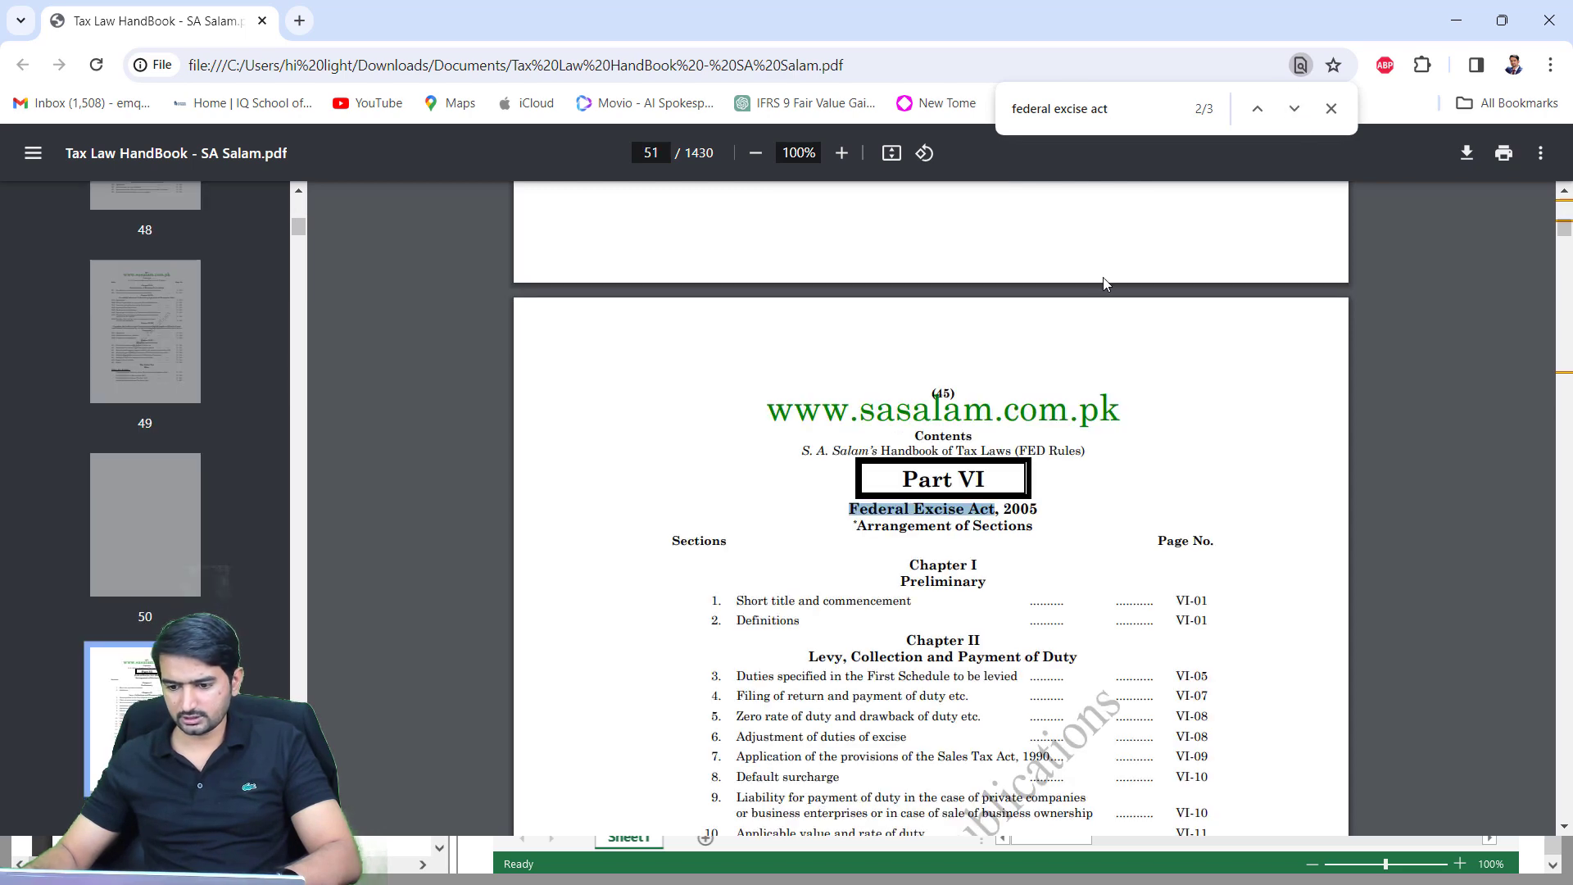
Browse the Federal Excise Act and FED Rules contents through the start of the Income Tax Ordinance, then return to The Schedules list
{"action": "scroll", "coordinate": [1103, 277], "scroll_direction": "down", "scroll_amount": 12}
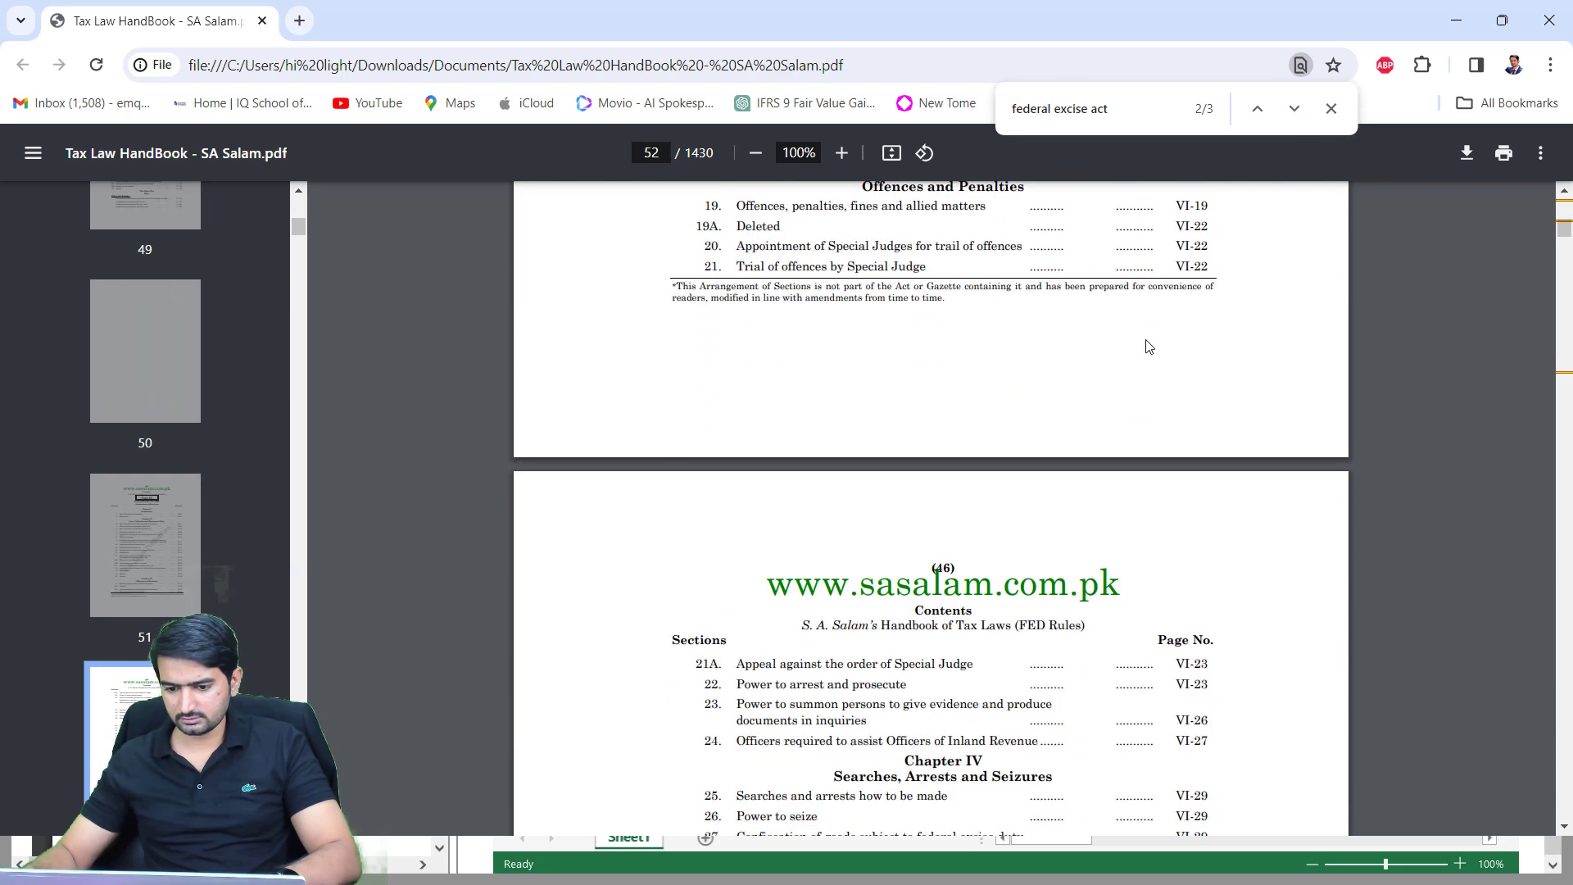
{"action": "scroll", "coordinate": [1148, 344], "scroll_direction": "down", "scroll_amount": 20}
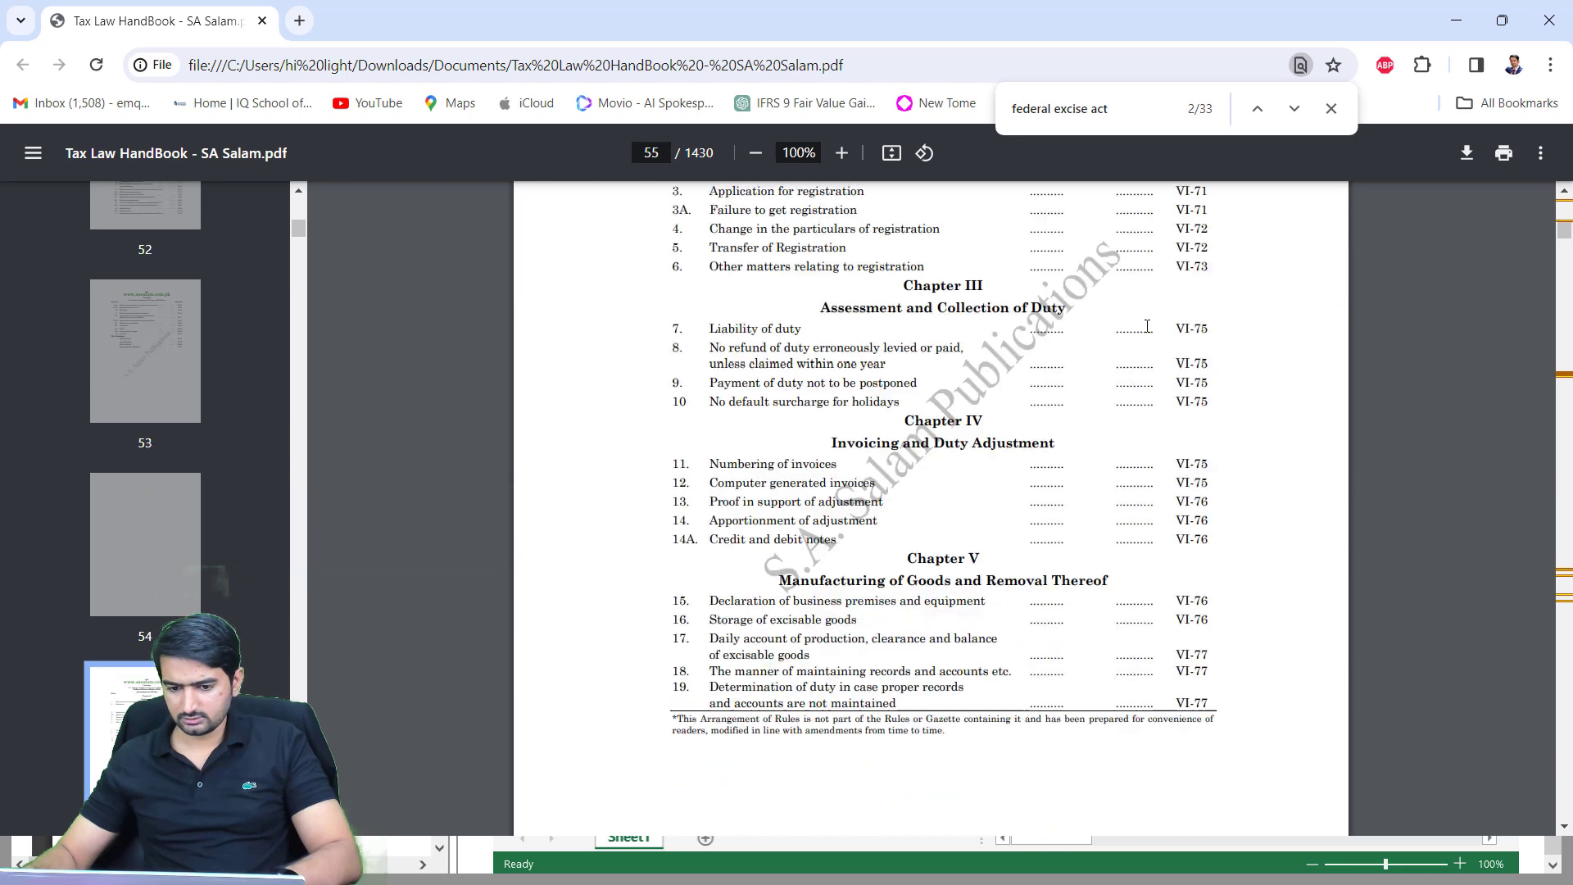
{"action": "scroll", "coordinate": [1148, 328], "scroll_direction": "down", "scroll_amount": 20}
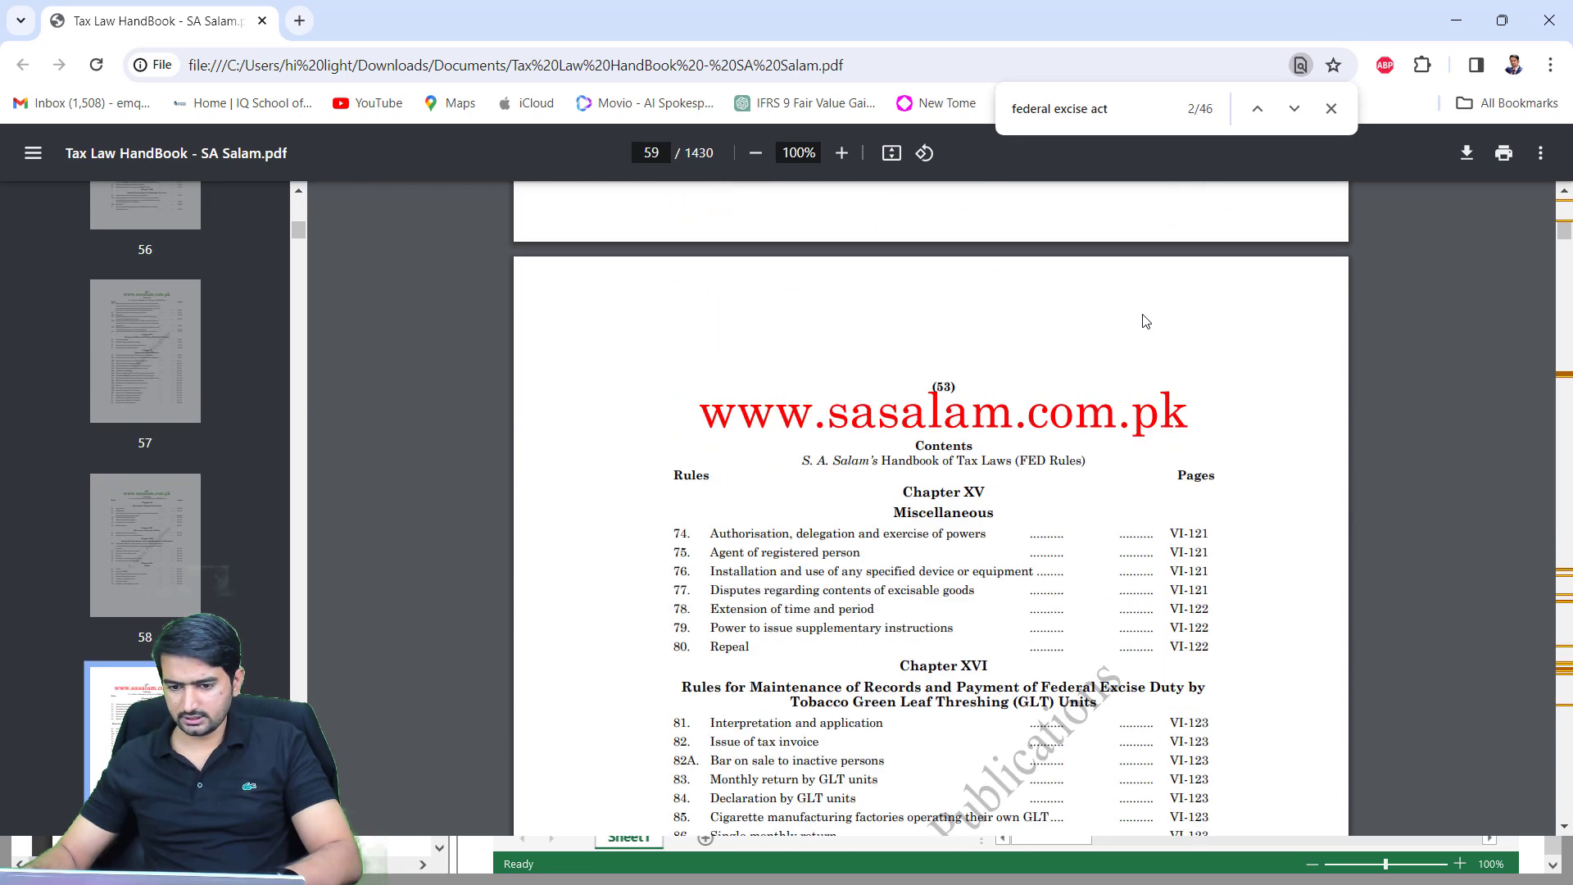
{"action": "scroll", "coordinate": [1145, 318], "scroll_direction": "down", "scroll_amount": 10}
{"action": "scroll", "coordinate": [1144, 311], "scroll_direction": "up", "scroll_amount": 4}
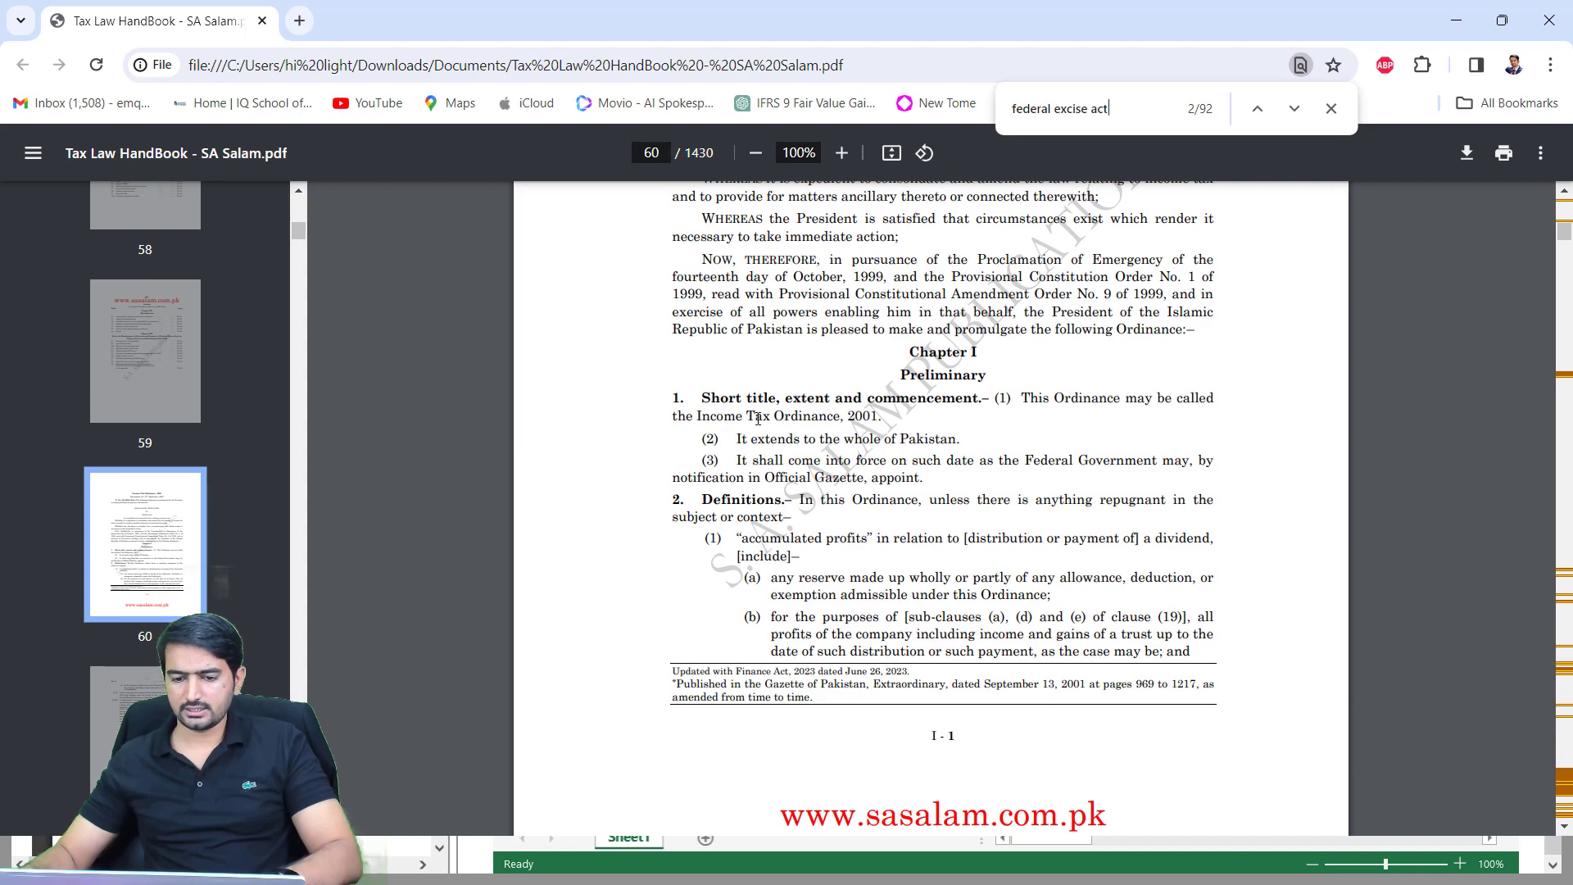
{"action": "scroll", "coordinate": [861, 389], "scroll_direction": "up", "scroll_amount": 20}
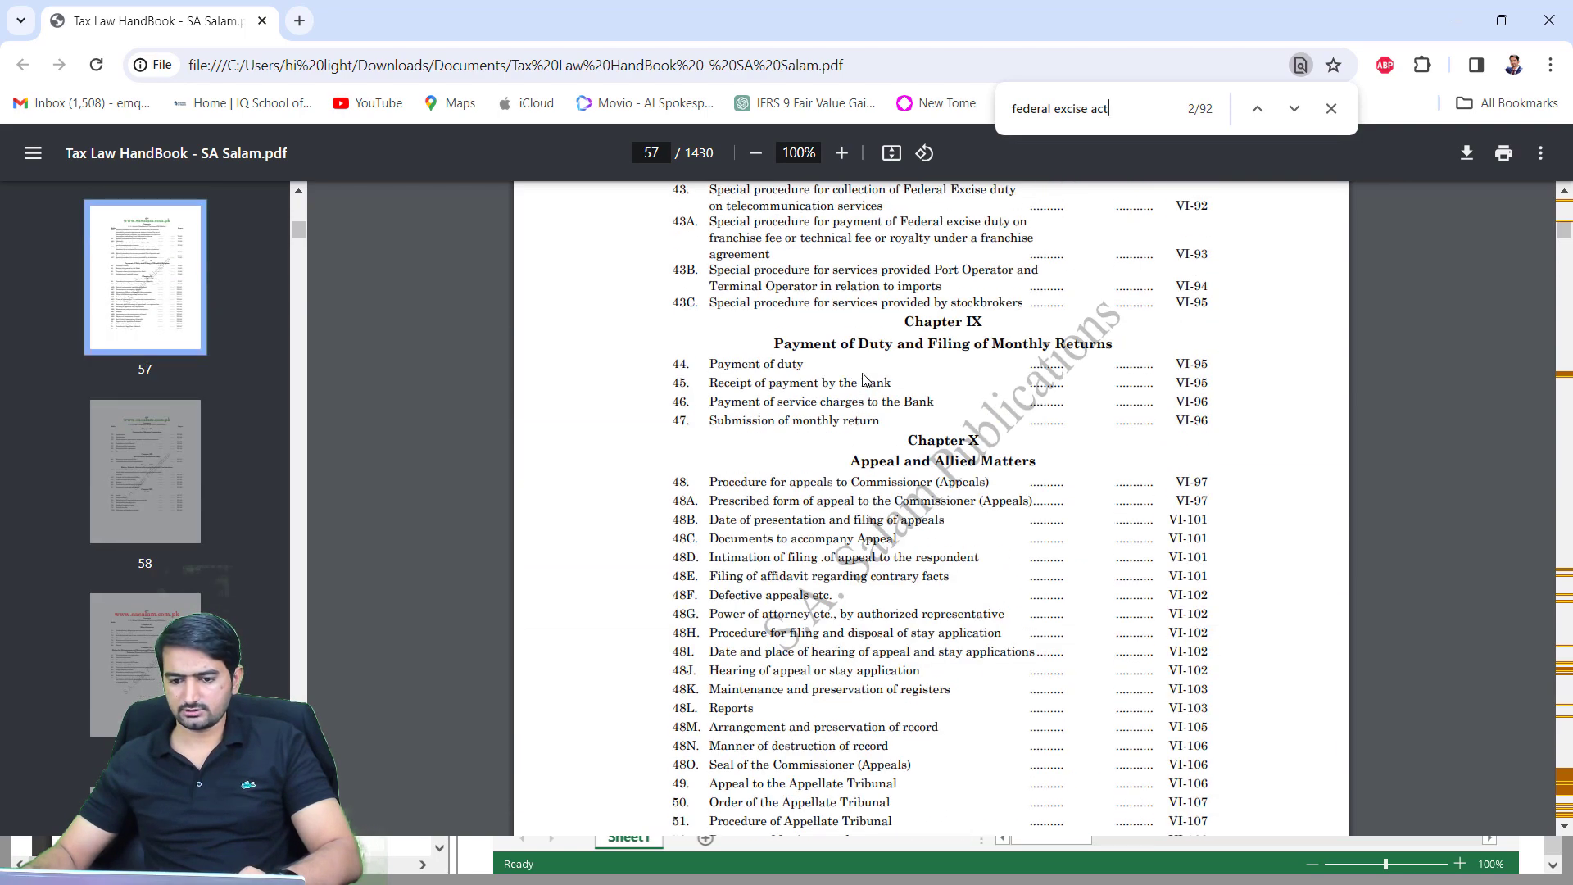
{"action": "scroll", "coordinate": [862, 378], "scroll_direction": "up", "scroll_amount": 20}
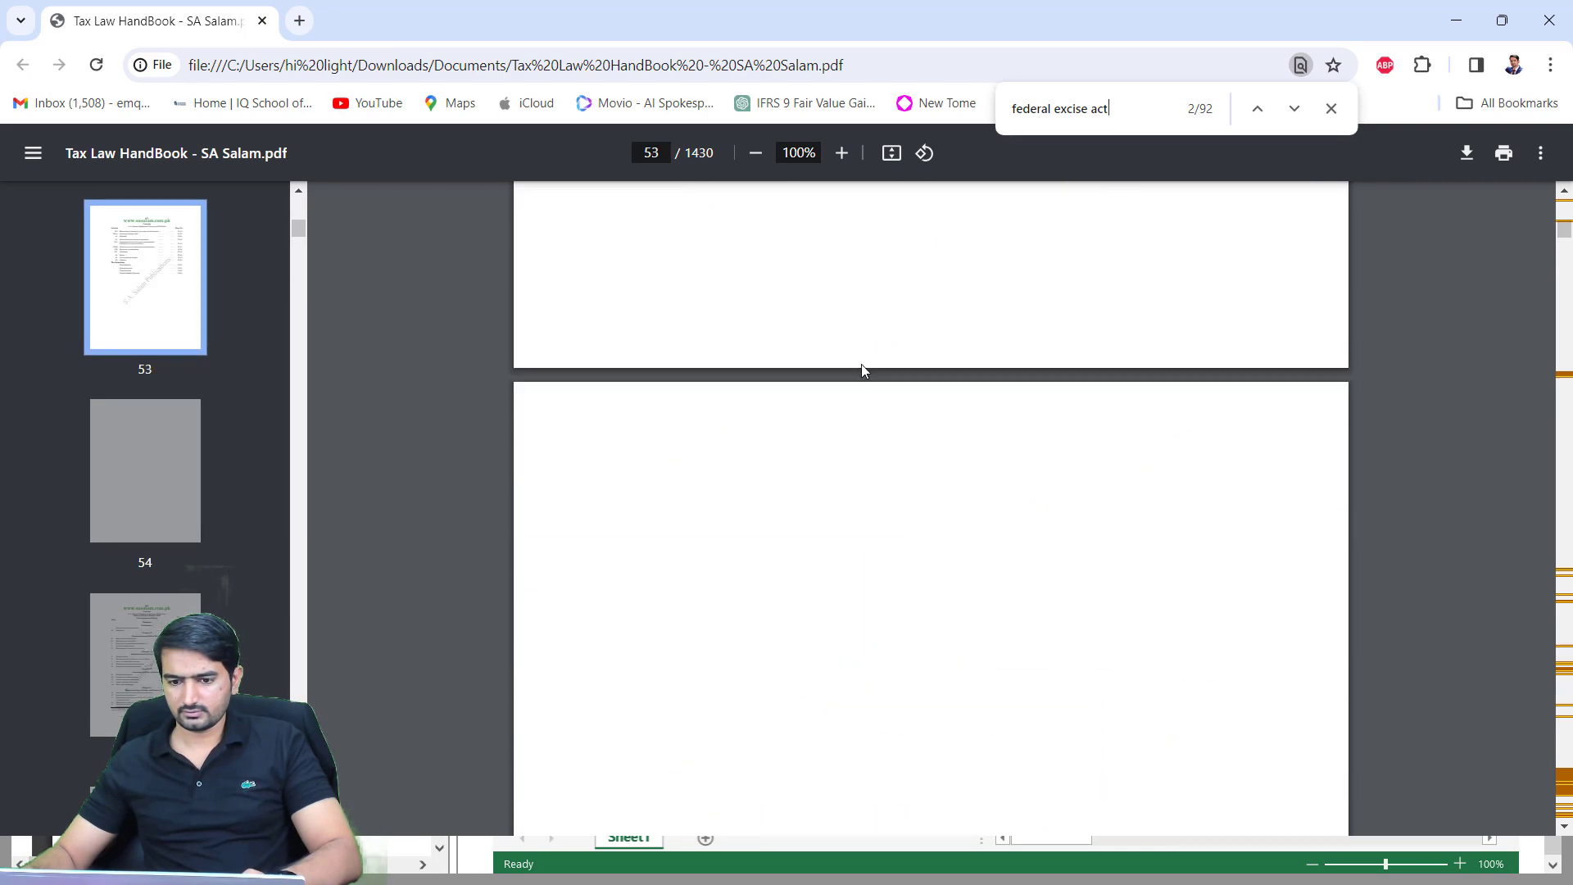
{"action": "scroll", "coordinate": [861, 370], "scroll_direction": "up", "scroll_amount": 14}
{"action": "scroll", "coordinate": [860, 369], "scroll_direction": "down", "scroll_amount": 6}
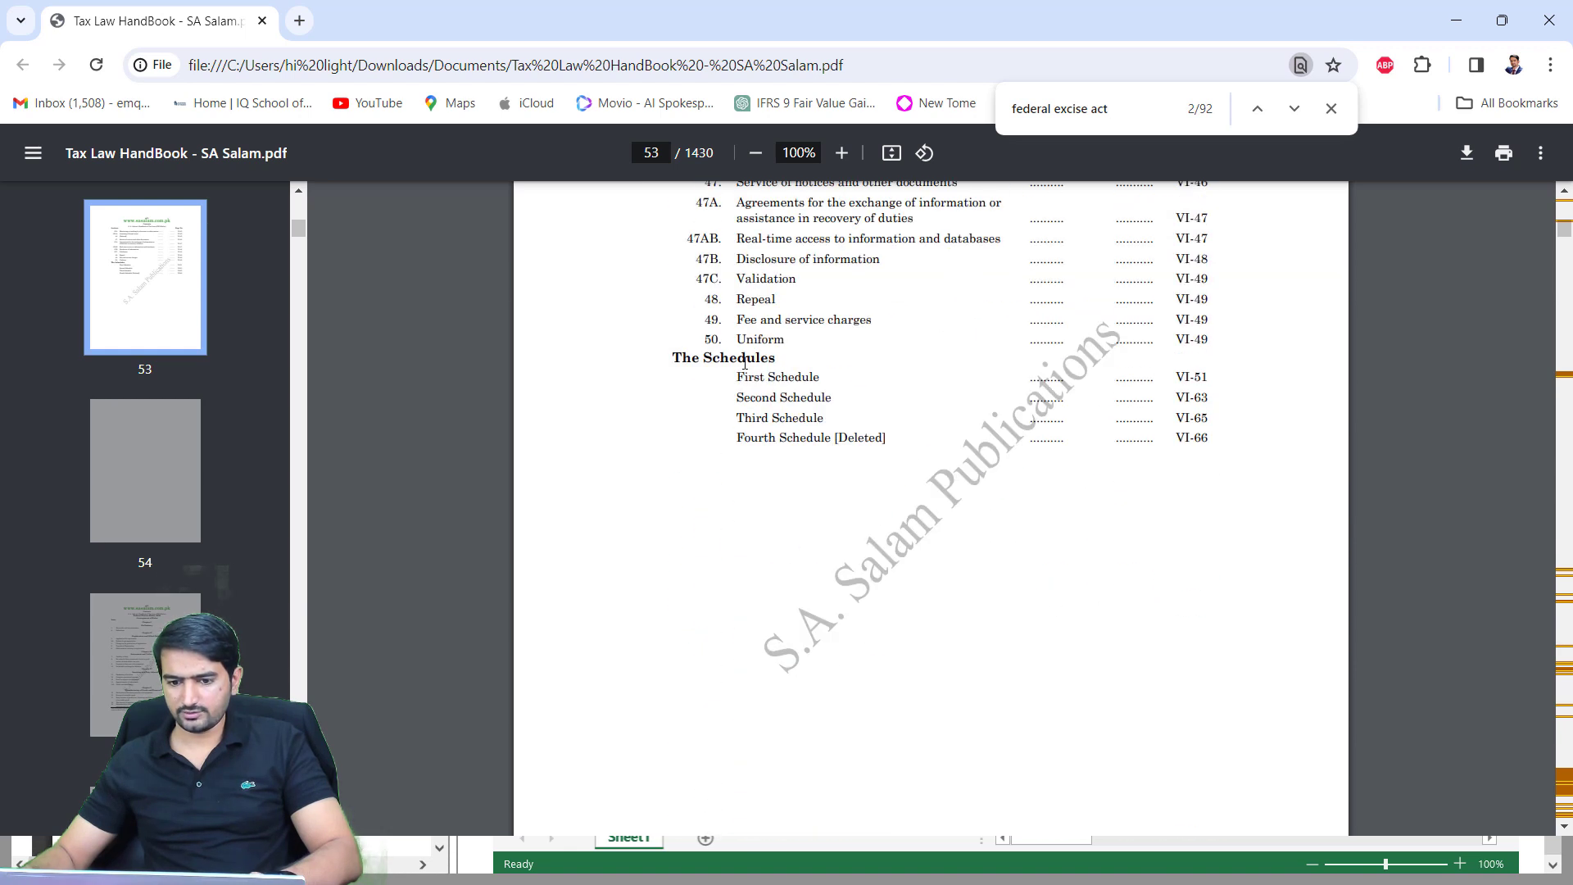
{"action": "scroll", "coordinate": [740, 322], "scroll_direction": "up", "scroll_amount": 3}
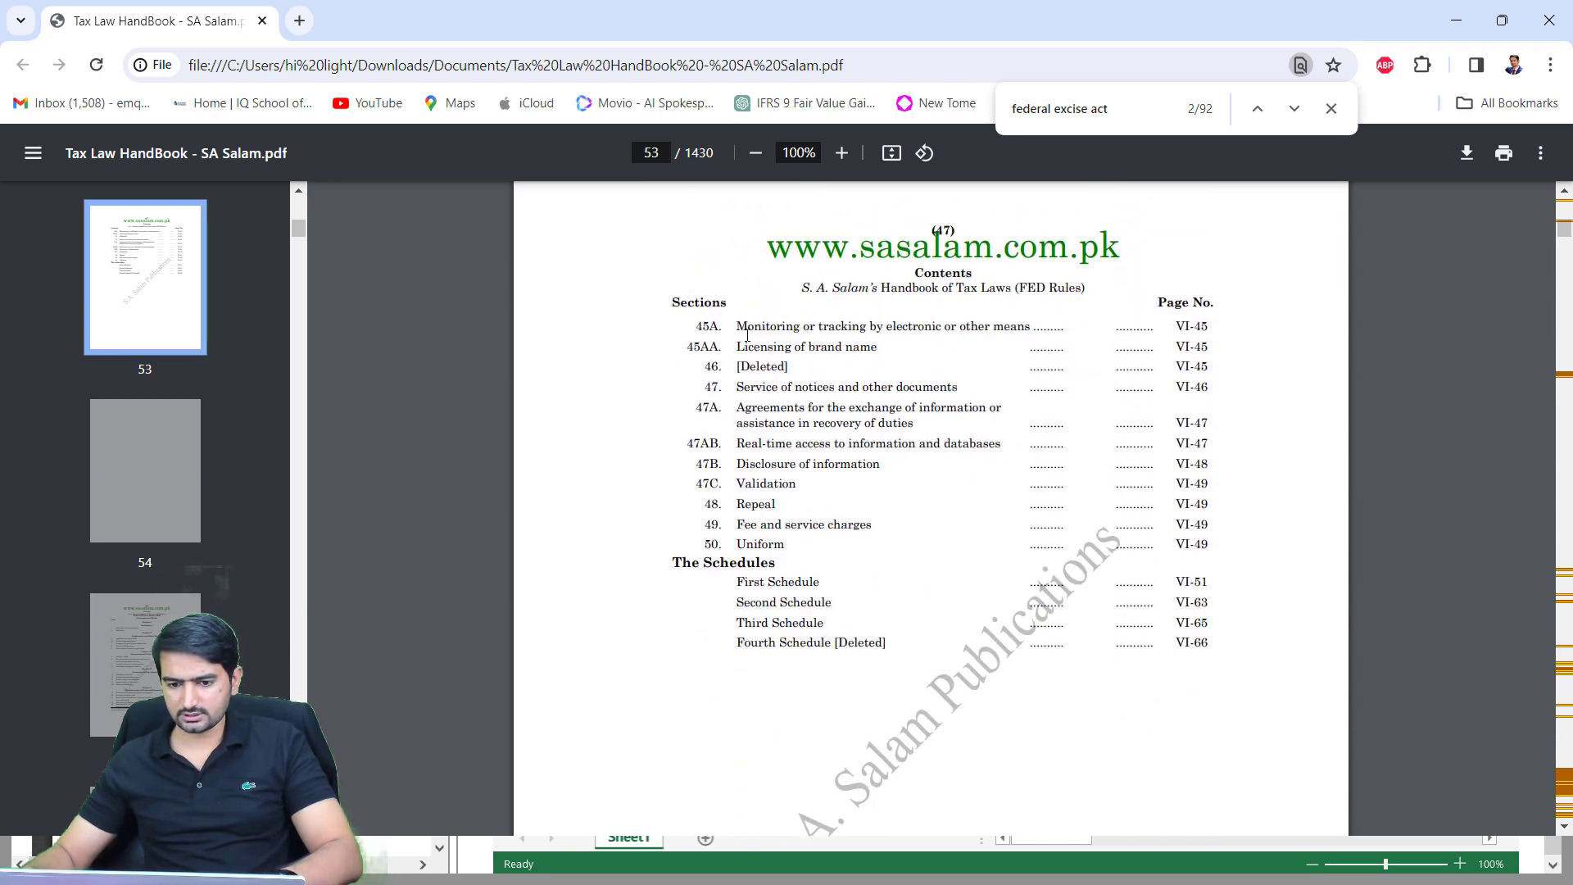
{"action": "left_click_drag", "start_coordinate": [812, 322], "coordinate": [1032, 322]}
{"action": "key", "text": "ctrl+f"}
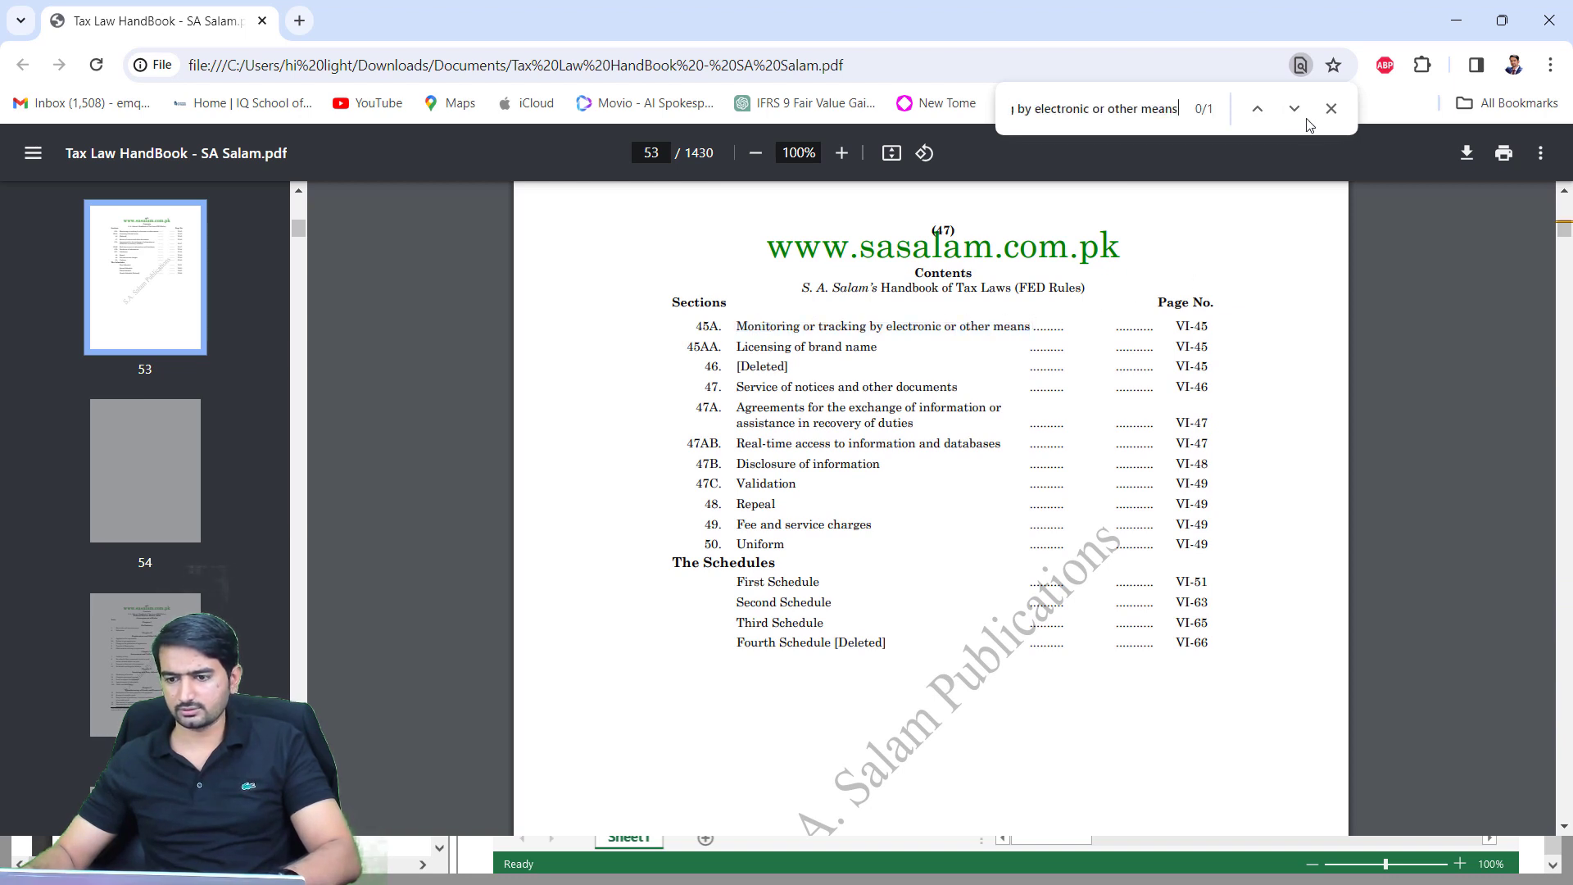
{"action": "key", "text": "Escape"}
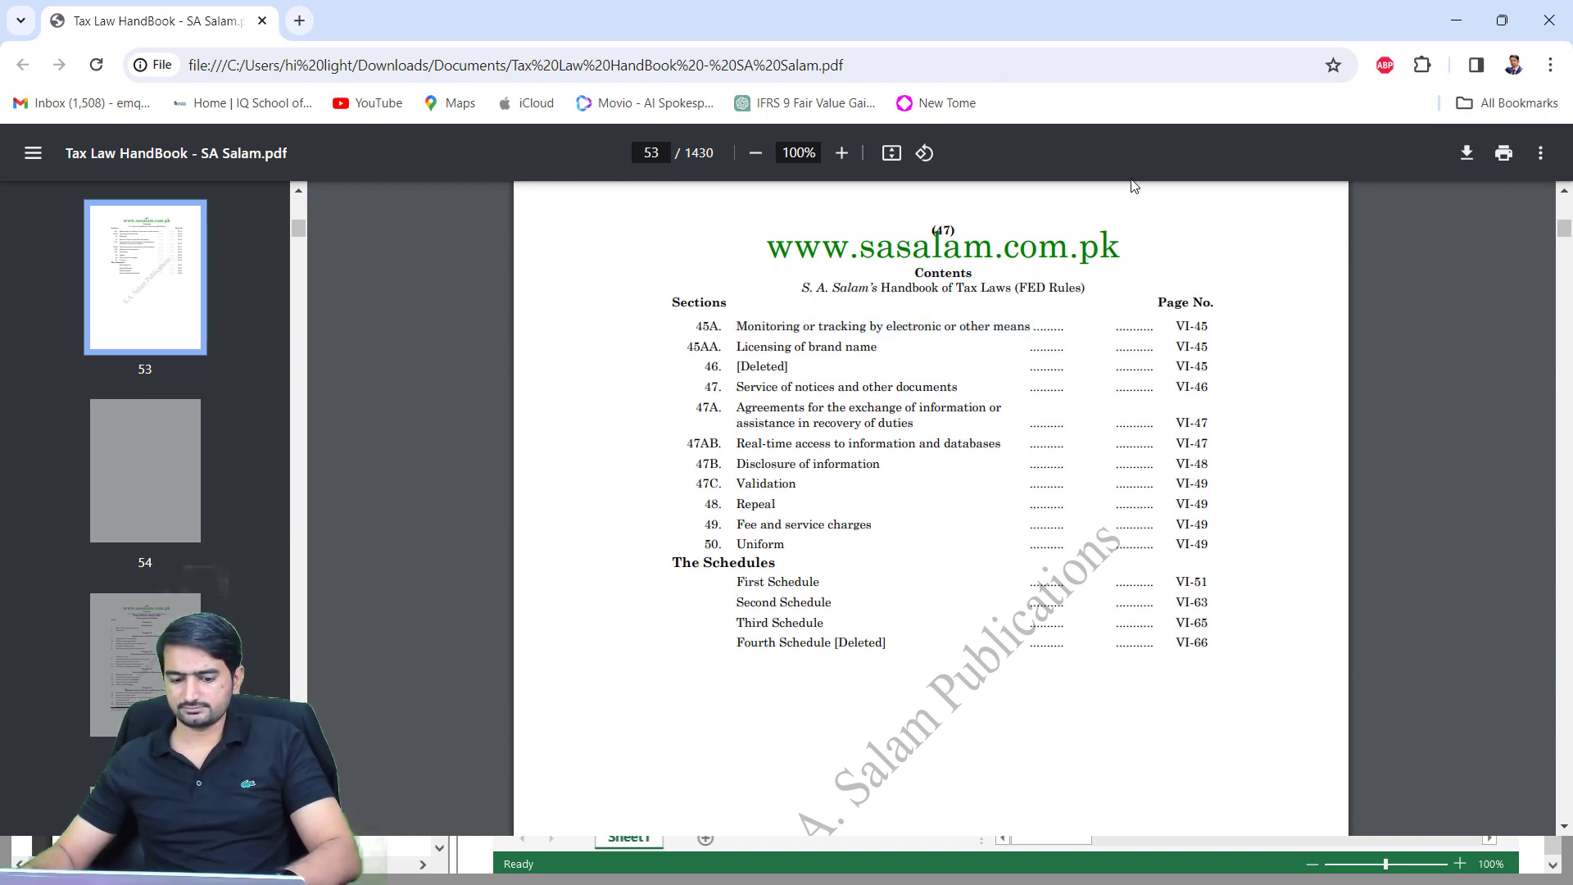
Search the handbook for "tobacco" and advance through the matches to the "manufacture" definition in the Federal Excise Act, 2005
{"action": "key", "text": "ctrl+f"}
{"action": "type", "text": "tobacc"}
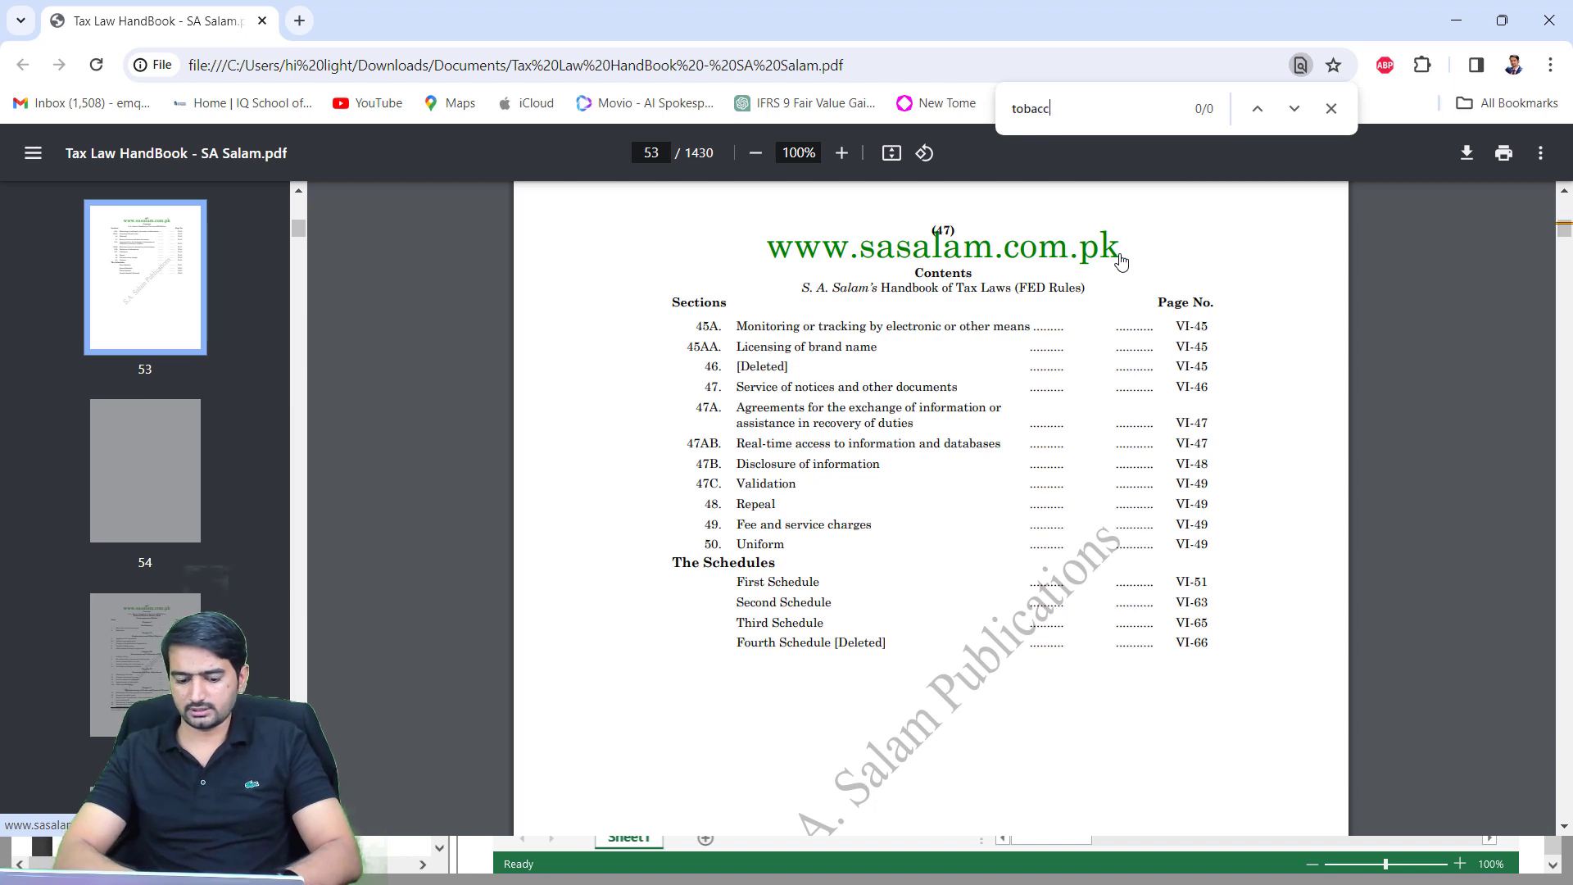
{"action": "type", "text": "o"}
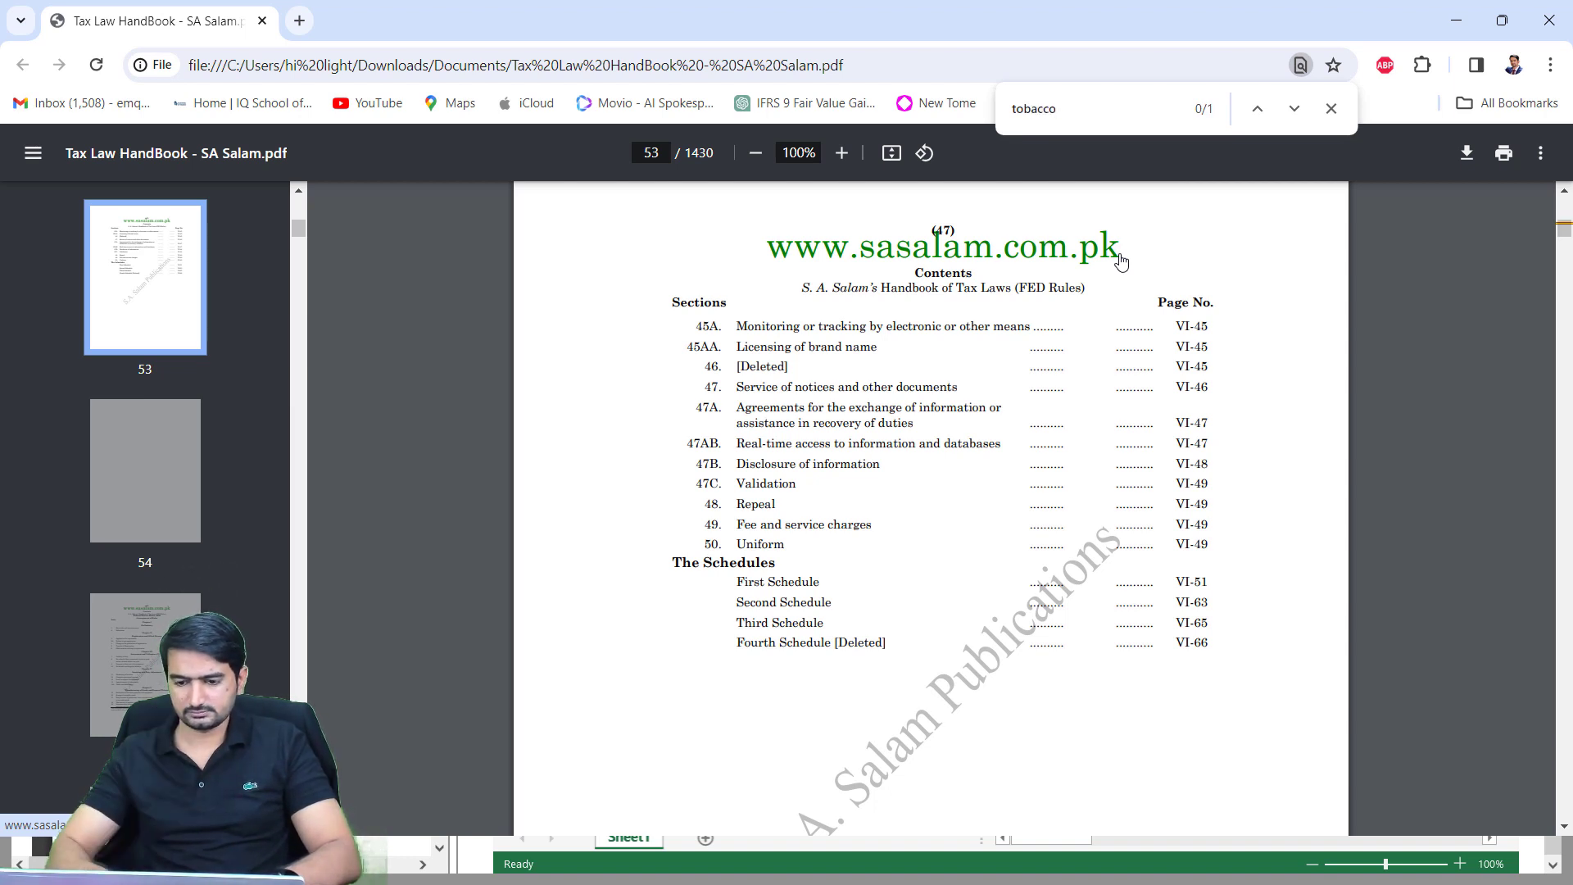
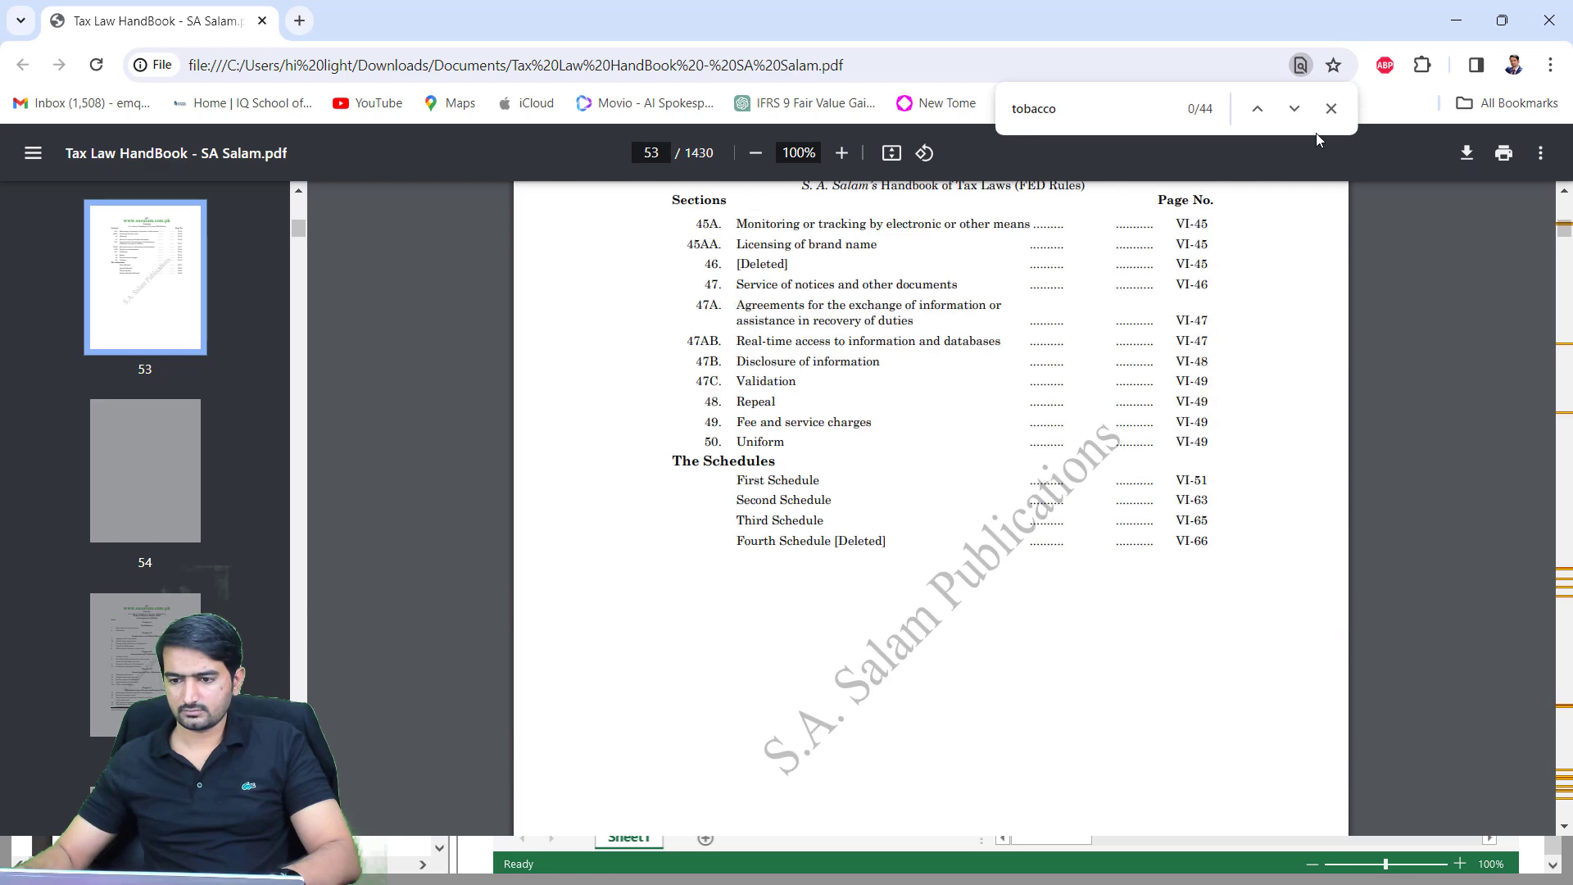
{"action": "left_click", "coordinate": [1294, 109]}
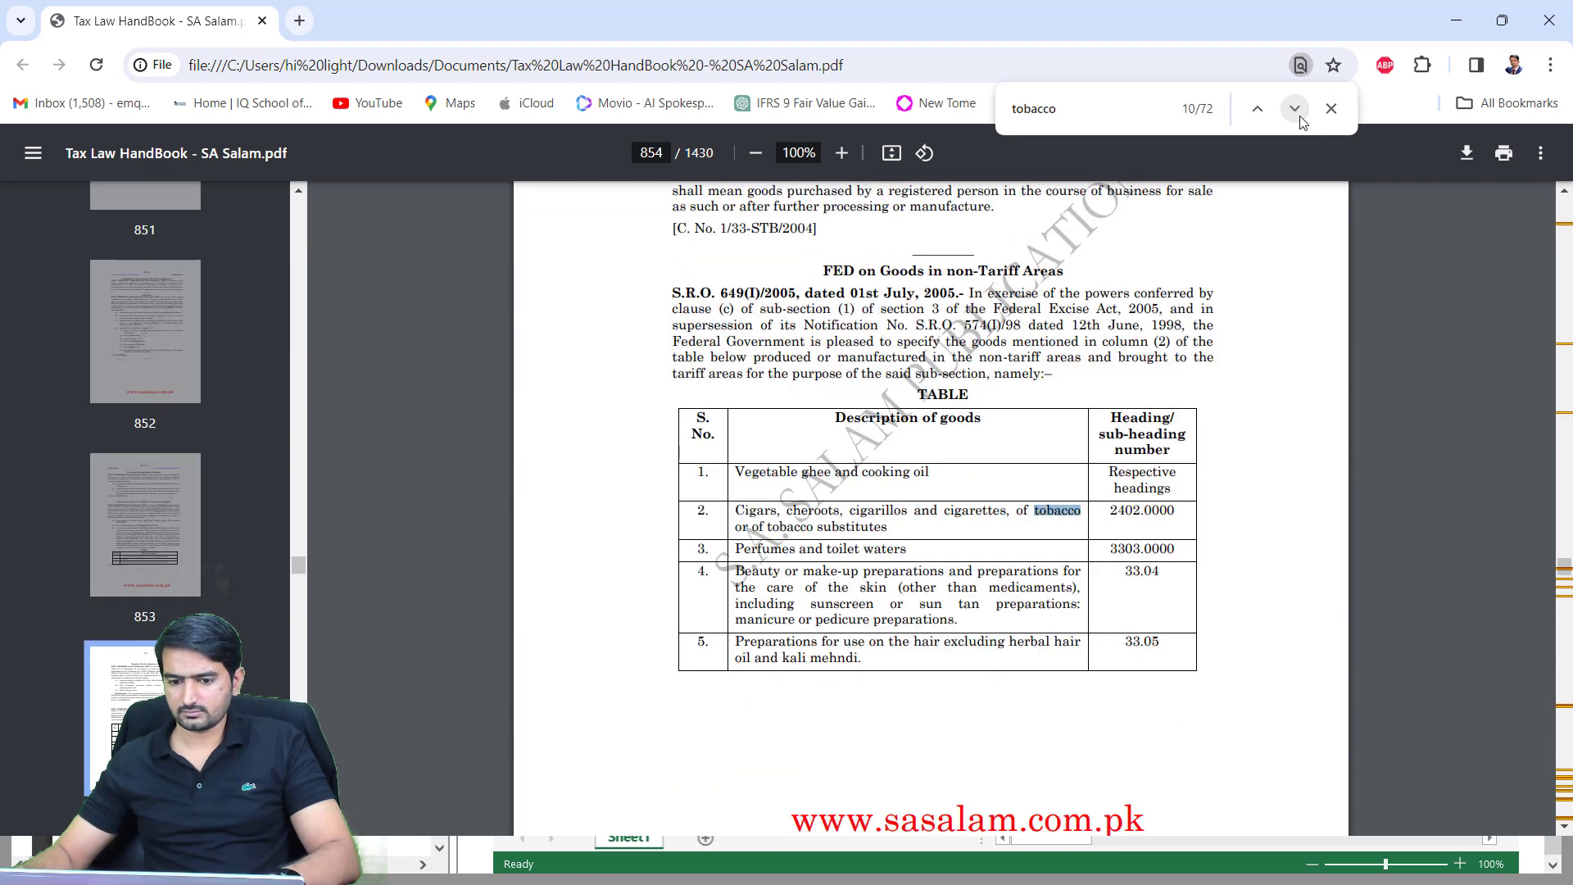
{"action": "left_click", "coordinate": [1294, 108]}
{"action": "left_click", "coordinate": [1295, 108]}
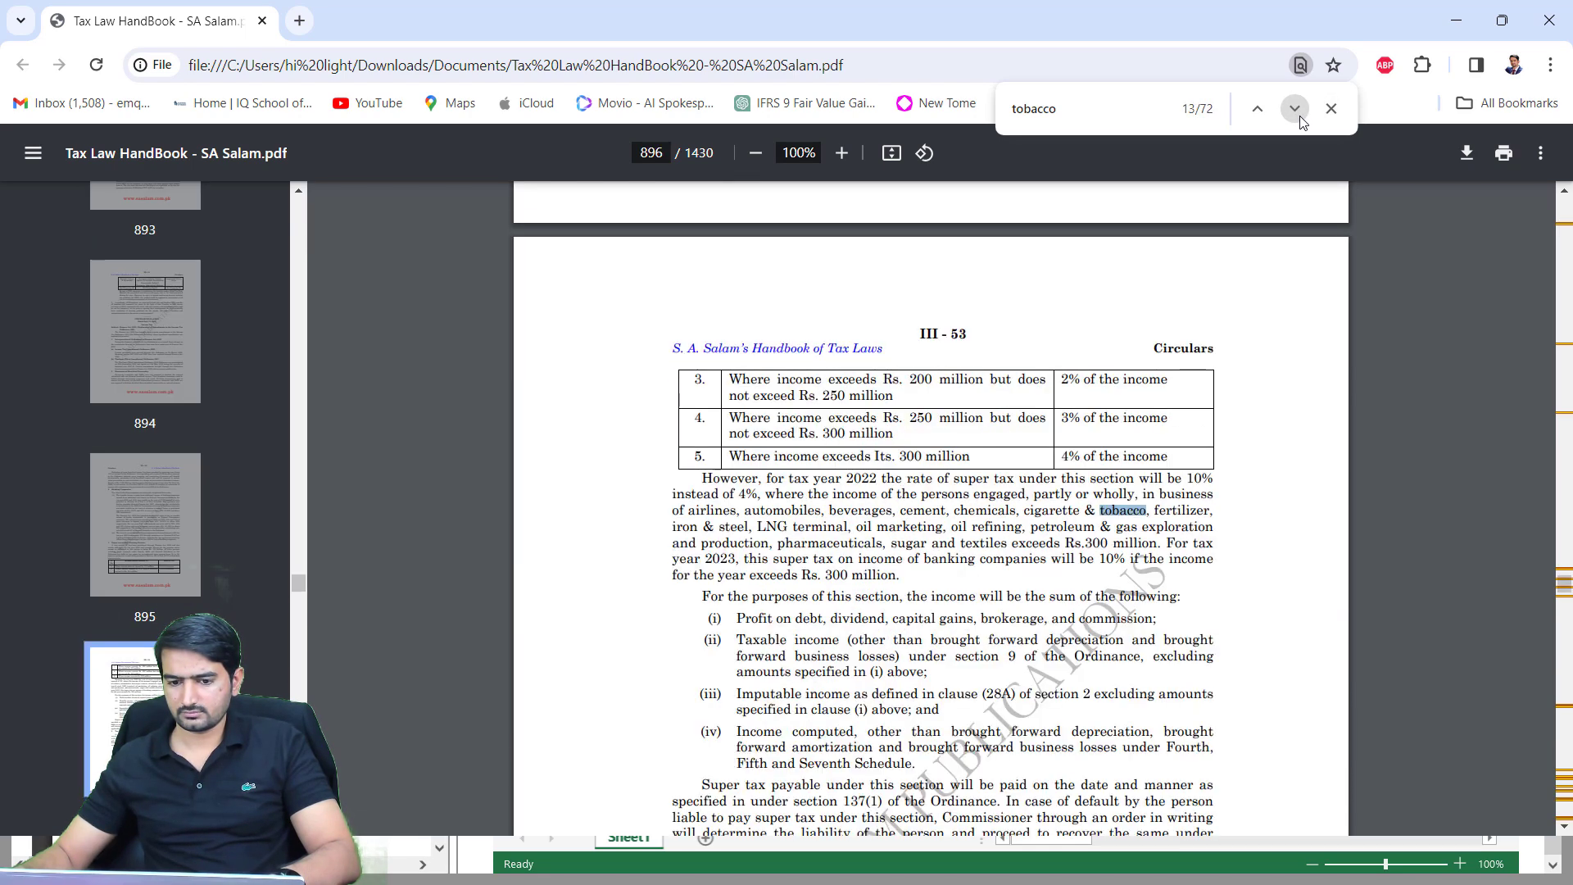
{"action": "left_click", "coordinate": [1294, 108]}
{"action": "left_click", "coordinate": [1295, 109]}
{"action": "left_click", "coordinate": [1294, 108]}
{"action": "left_click", "coordinate": [1294, 108]}
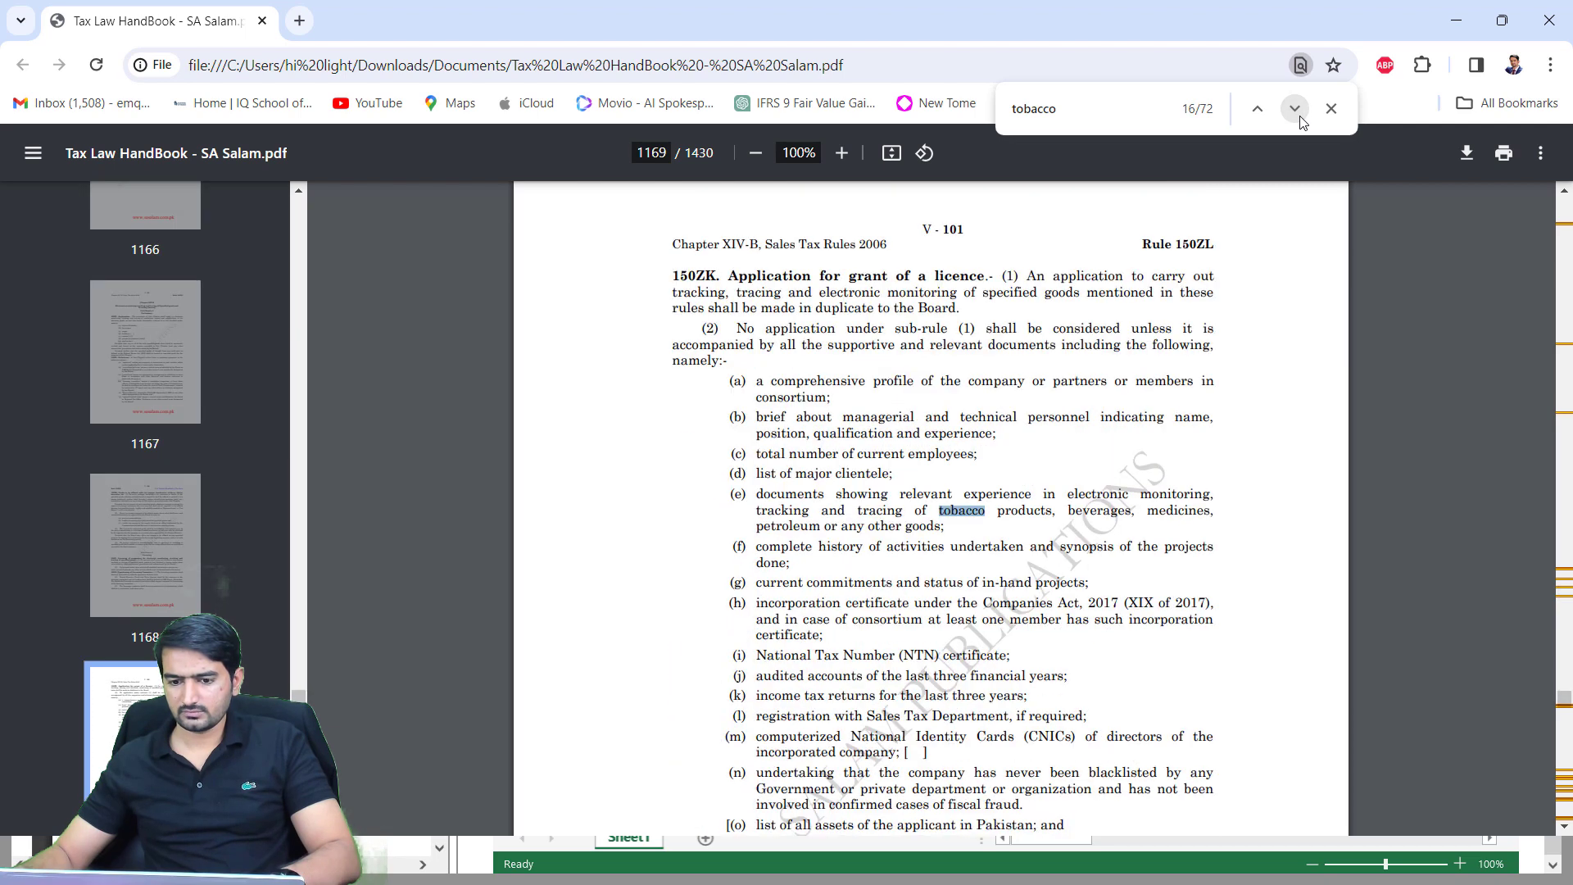
{"action": "left_click", "coordinate": [1295, 108]}
{"action": "left_click", "coordinate": [1294, 108]}
{"action": "left_click", "coordinate": [1294, 108]}
{"action": "left_click", "coordinate": [1294, 108]}
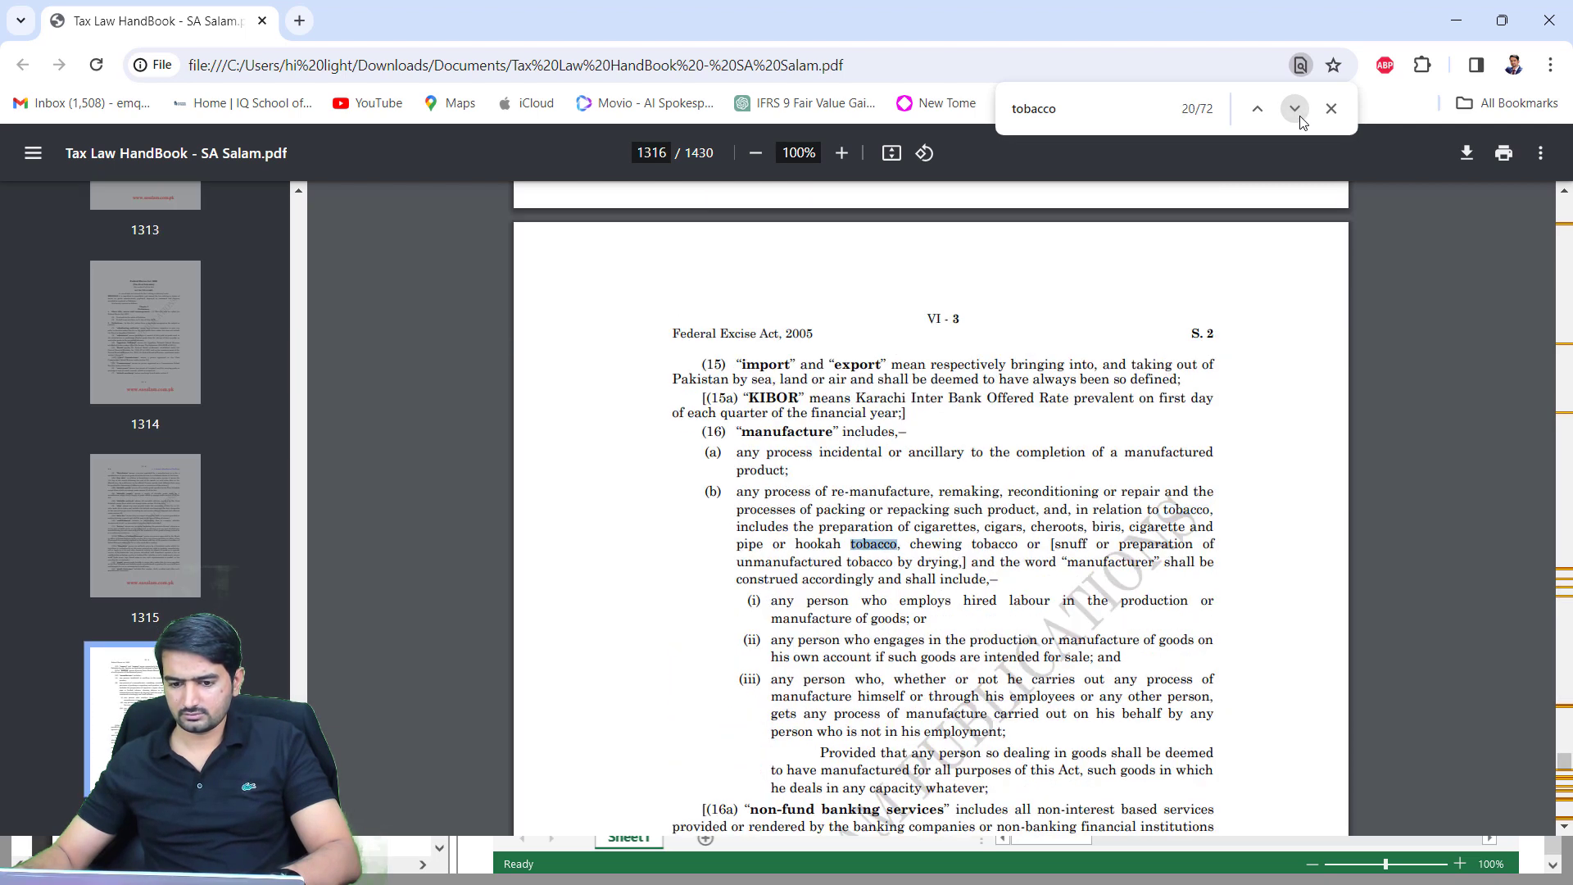
Continue through the tobacco matches to the First Schedule entry 8b for cigars, cheroots and cigarillos
{"action": "left_click", "coordinate": [1295, 108]}
{"action": "left_click", "coordinate": [1294, 108]}
{"action": "left_click", "coordinate": [1294, 108]}
{"action": "left_click", "coordinate": [1294, 108]}
{"action": "left_click", "coordinate": [1294, 109]}
{"action": "left_click", "coordinate": [1295, 108]}
{"action": "left_click", "coordinate": [1294, 109]}
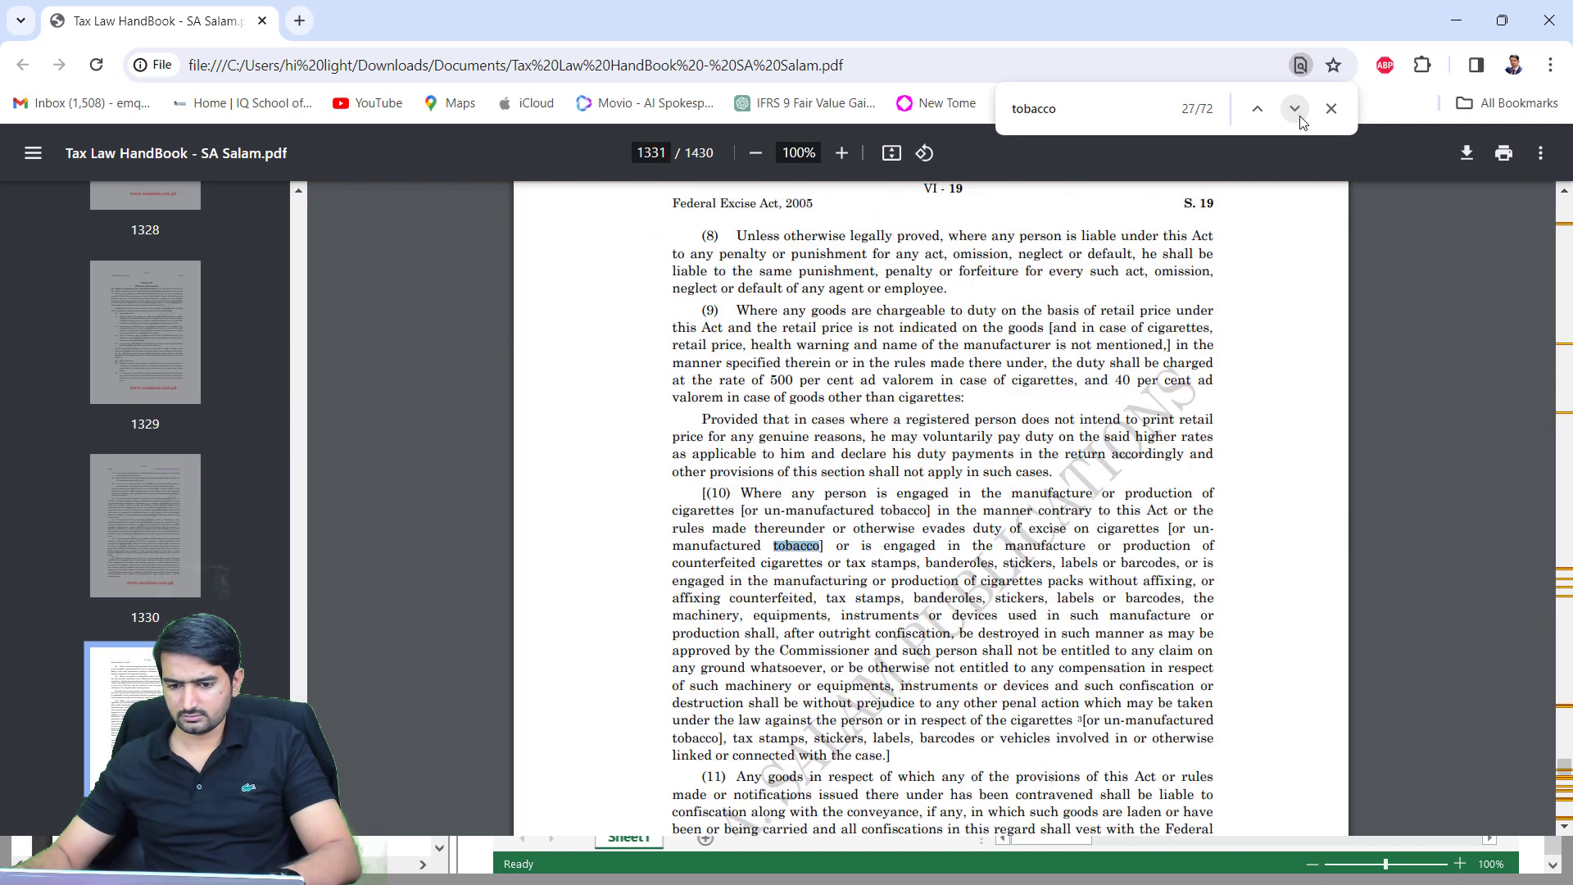
{"action": "left_click", "coordinate": [1294, 108]}
{"action": "left_click", "coordinate": [1295, 108]}
{"action": "left_click", "coordinate": [1300, 119]}
{"action": "left_click", "coordinate": [1301, 119]}
{"action": "left_click", "coordinate": [1300, 119]}
{"action": "left_click", "coordinate": [1300, 119]}
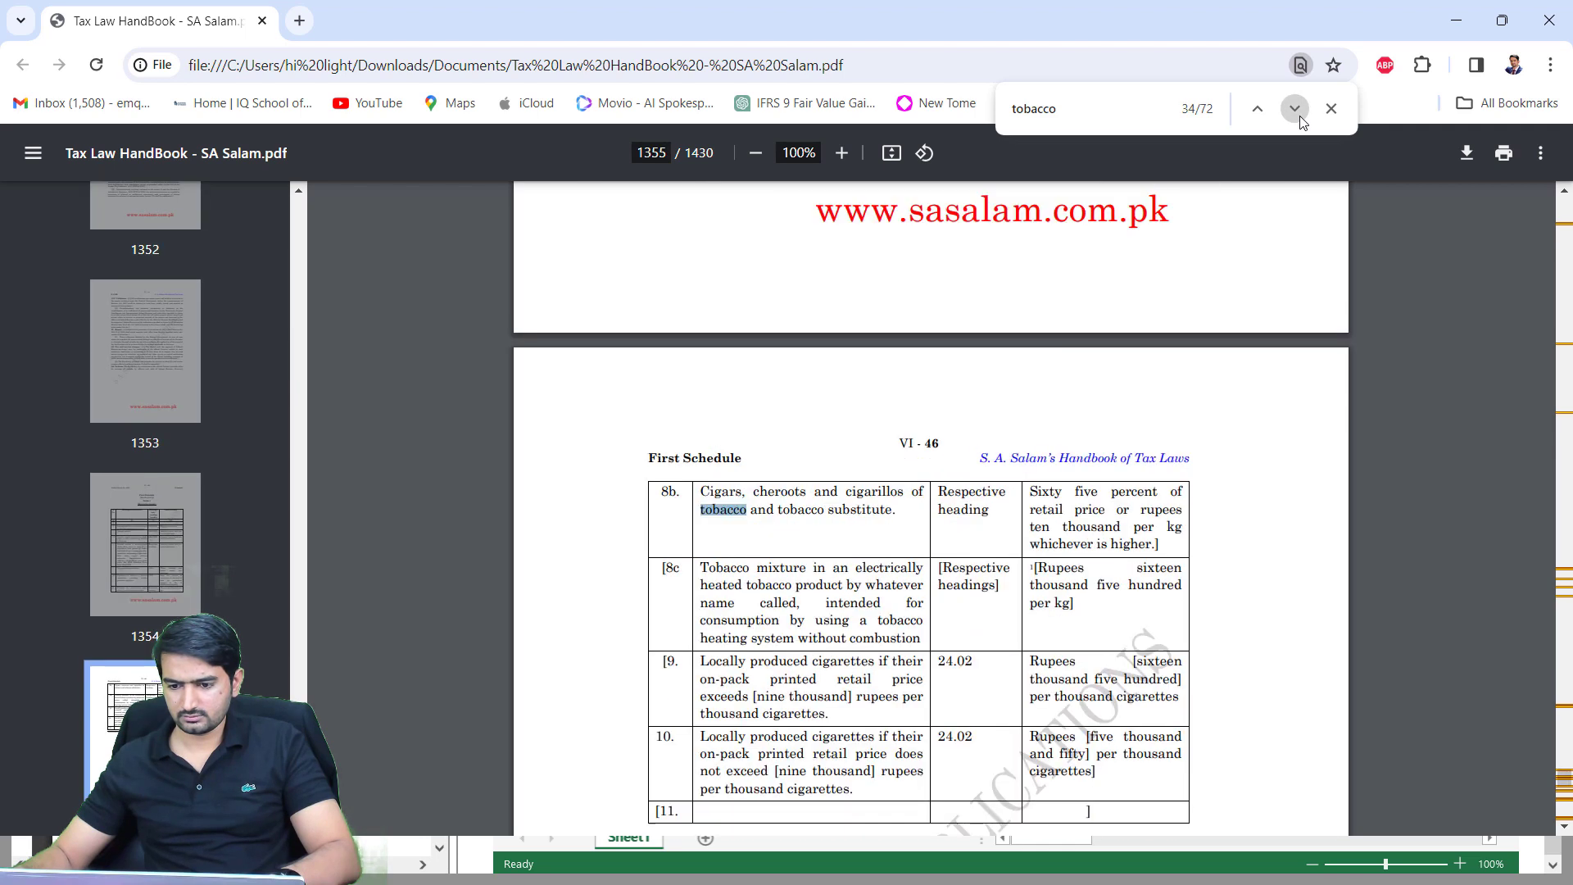
Go back to the previous tobacco match and examine the First Schedule's Table 1, highlighting entry 7 for un-manufactured tobacco and its duty rate
{"action": "left_click", "coordinate": [1259, 110]}
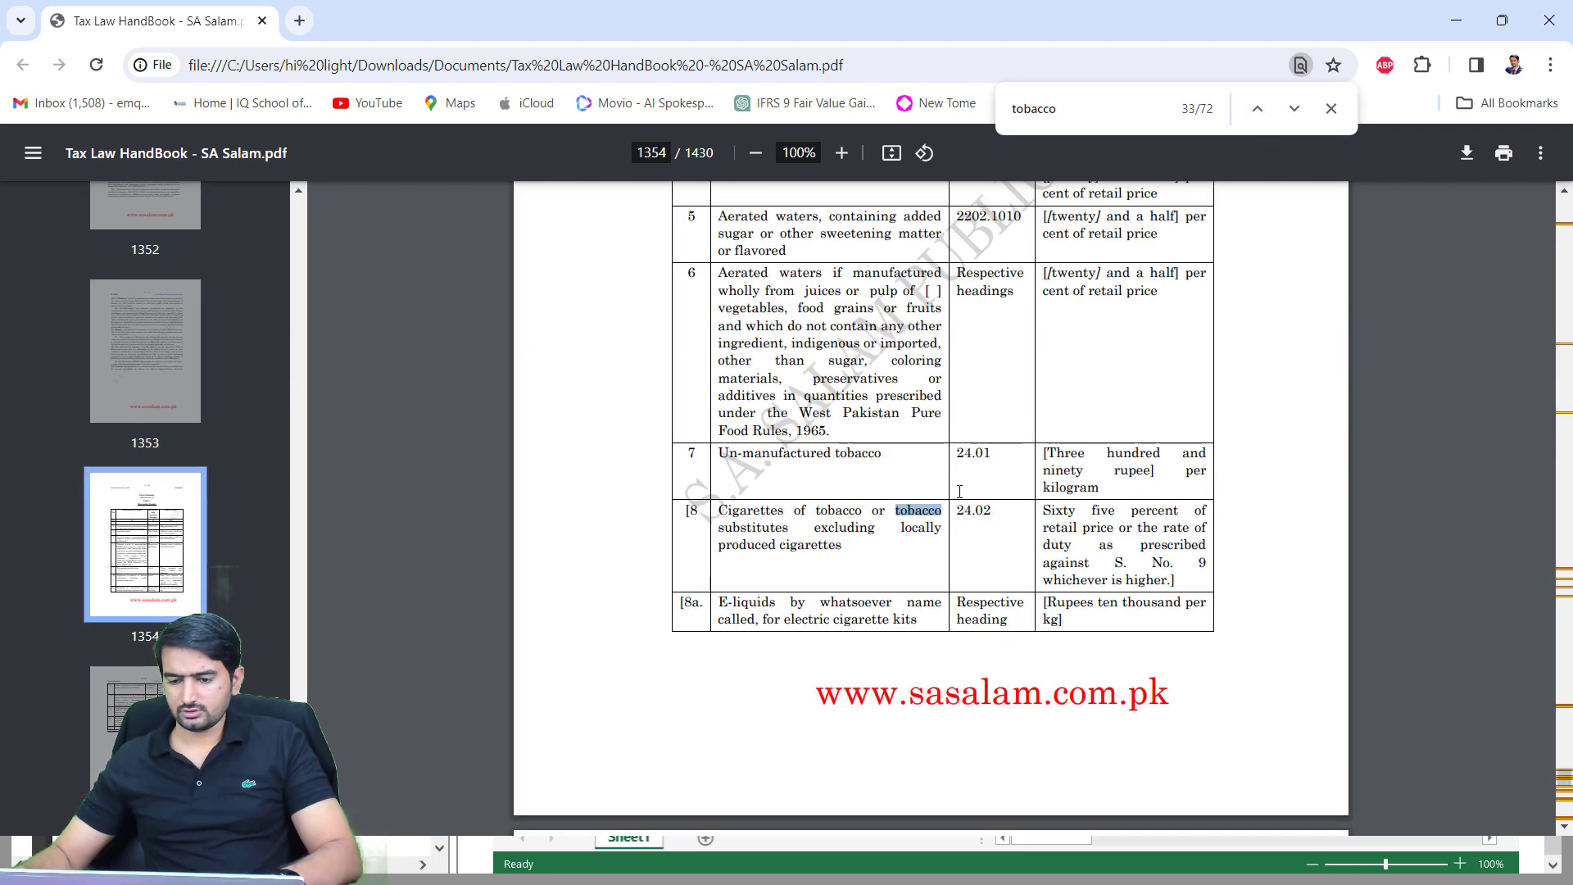
{"action": "scroll", "coordinate": [960, 486], "scroll_direction": "up", "scroll_amount": 7}
{"action": "scroll", "coordinate": [960, 487], "scroll_direction": "up", "scroll_amount": 5}
{"action": "scroll", "coordinate": [883, 430], "scroll_direction": "down", "scroll_amount": 5}
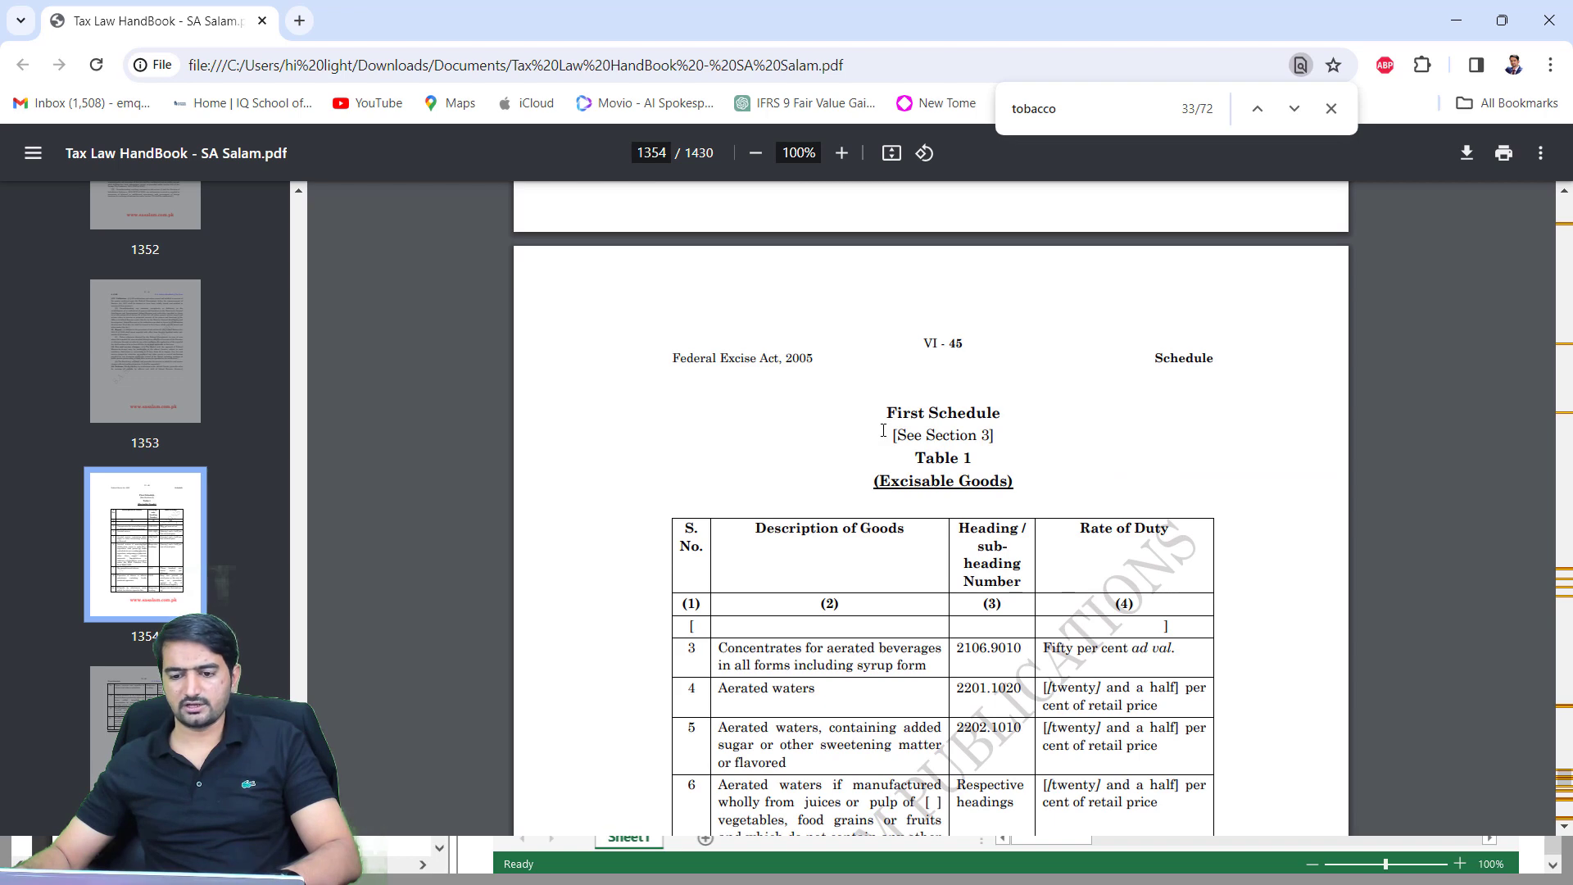
{"action": "left_click_drag", "start_coordinate": [969, 418], "coordinate": [1001, 416]}
{"action": "scroll", "coordinate": [930, 260], "scroll_direction": "down", "scroll_amount": 3}
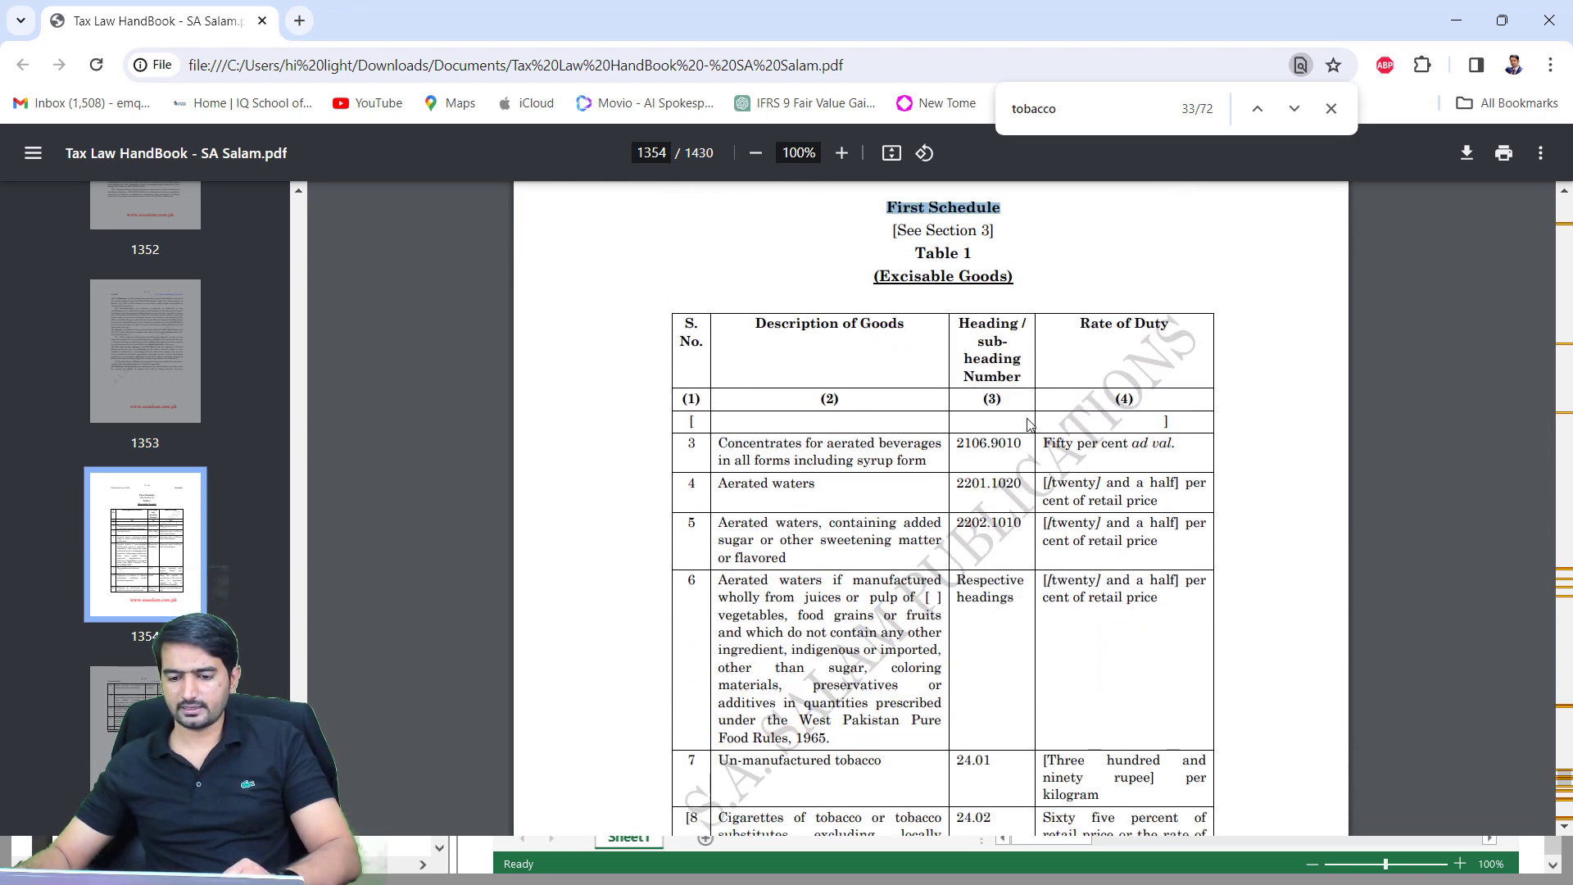
{"action": "scroll", "coordinate": [805, 595], "scroll_direction": "down", "scroll_amount": 2}
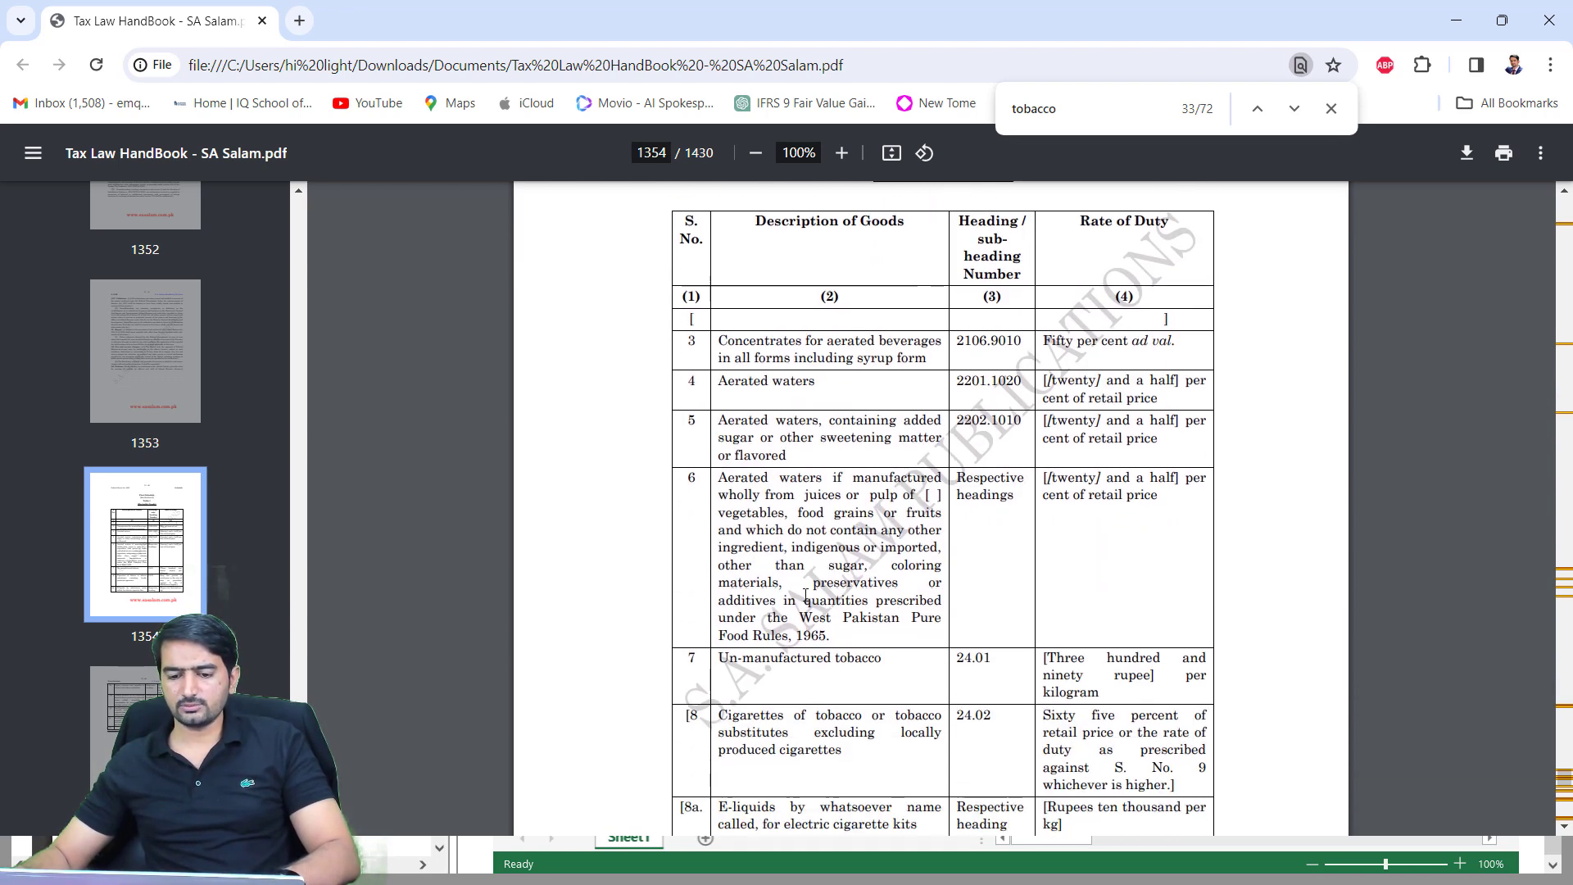
{"action": "left_click_drag", "start_coordinate": [715, 653], "coordinate": [1109, 692]}
Switch to the exam answer sheet and enter "Rs. 390 per kg" as the Rate of FED for both un-manufactured tobacco purchase rows, C10 and C11
{"action": "key", "text": "alt+Tab"}
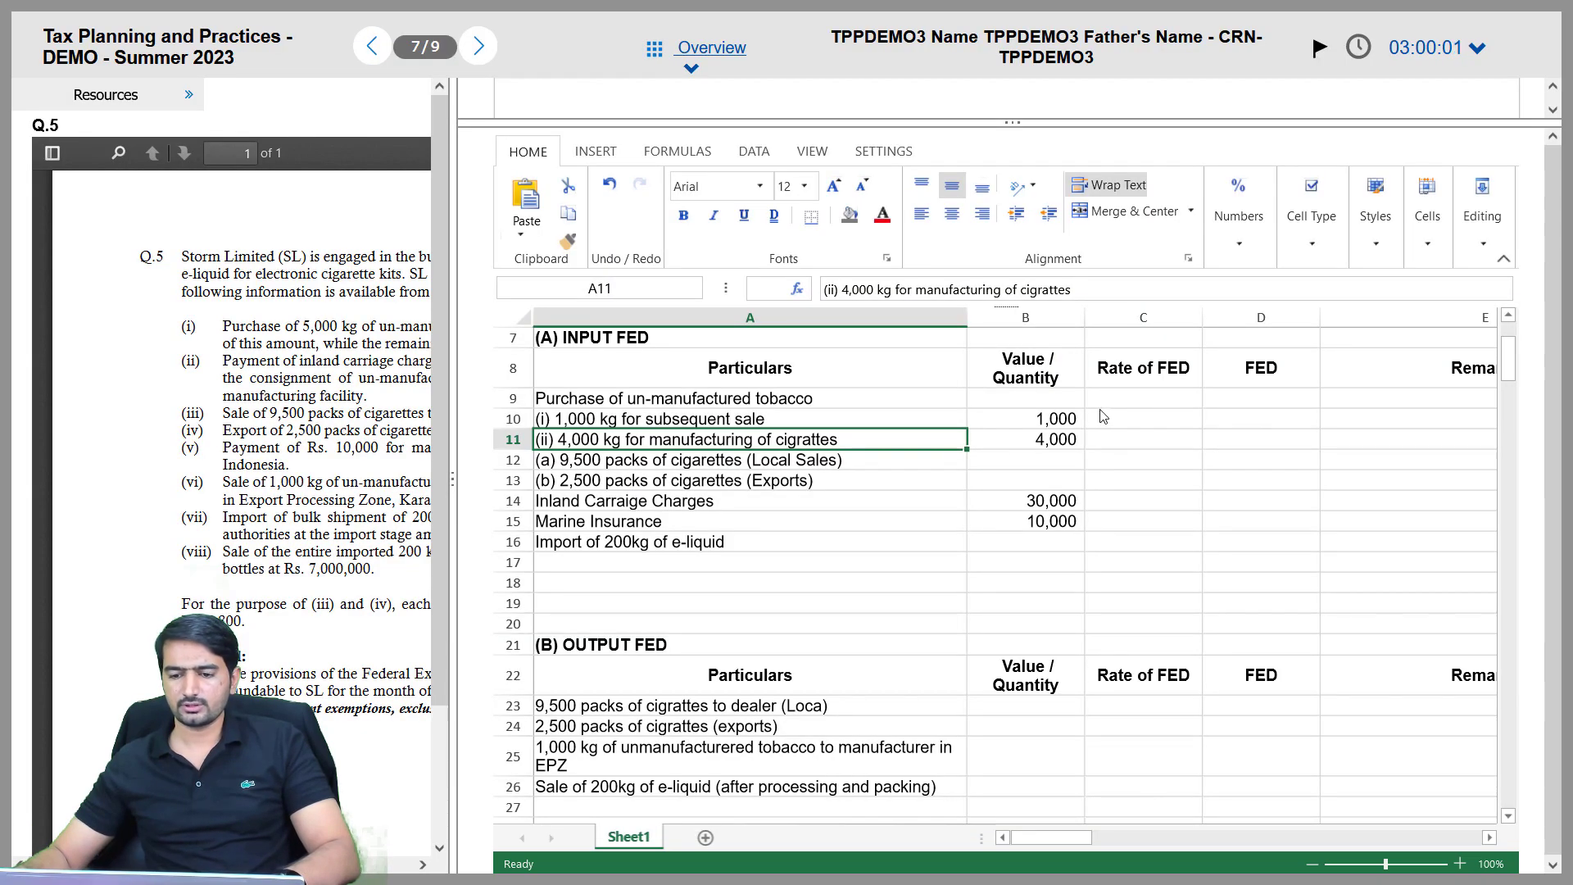
{"action": "left_click", "coordinate": [1121, 425]}
{"action": "type", "text": "Rs. "}
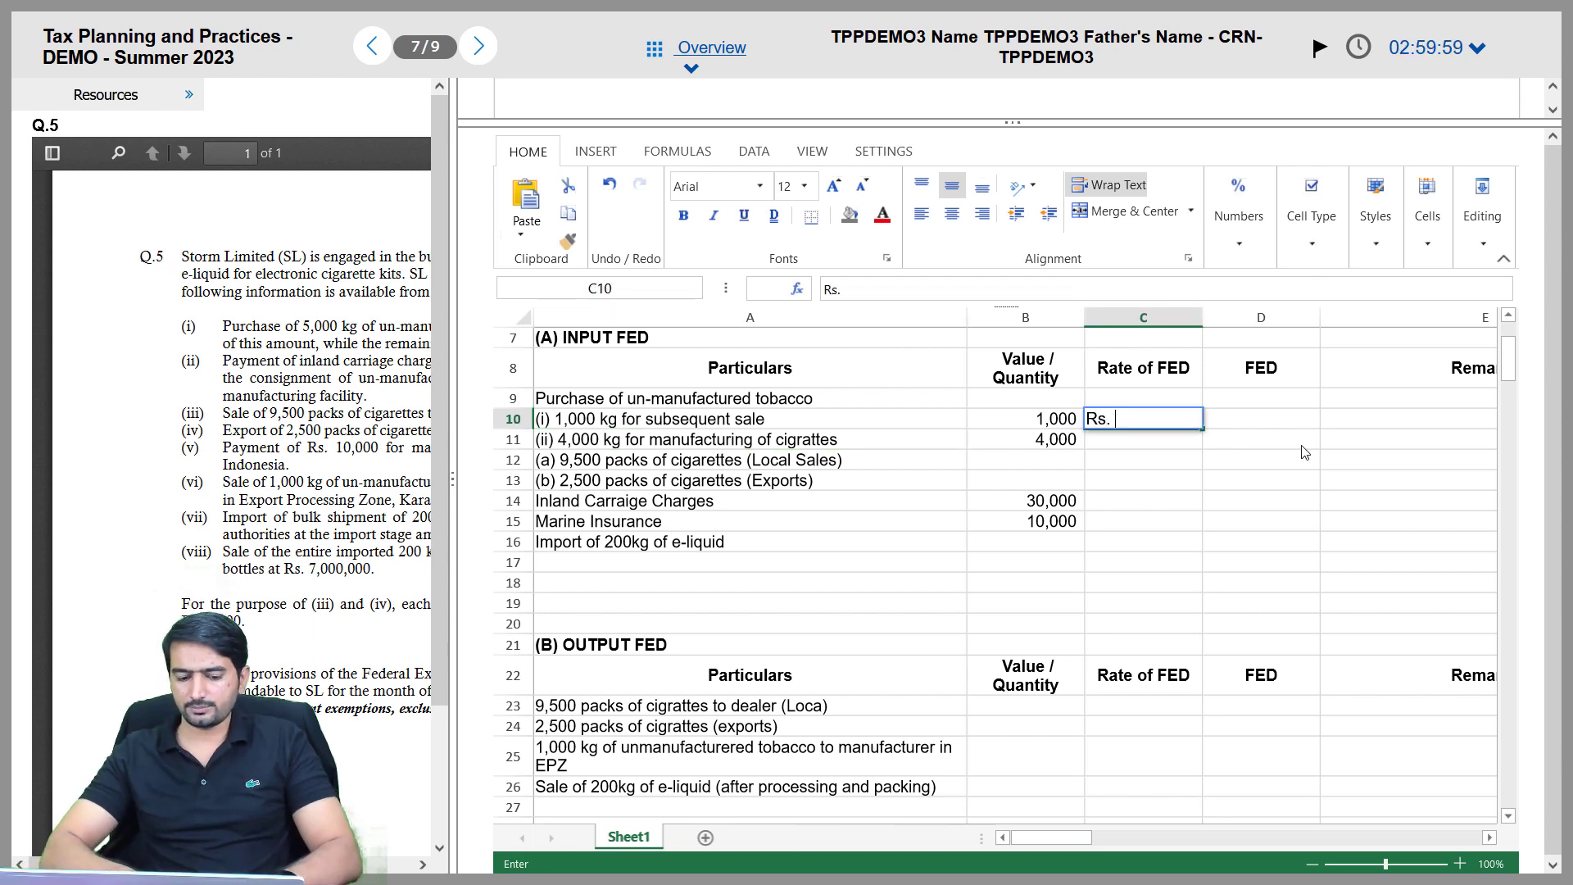
{"action": "type", "text": "390 per kg"}
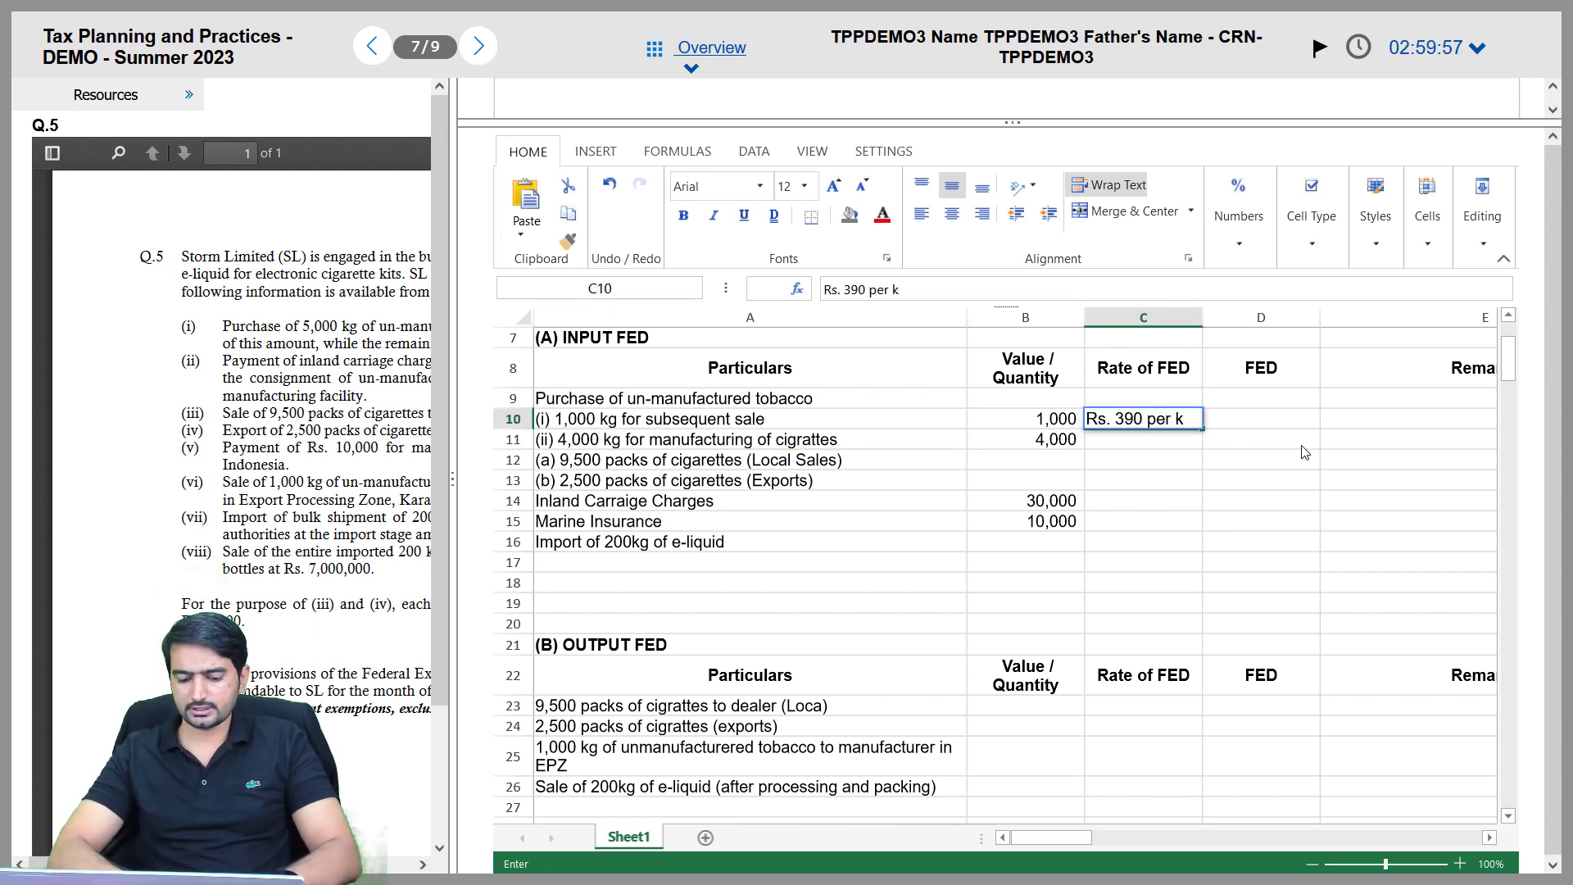
{"action": "key", "text": "Return"}
{"action": "key", "text": "Up"}
{"action": "key", "text": "ctrl+c"}
{"action": "key", "text": "Down"}
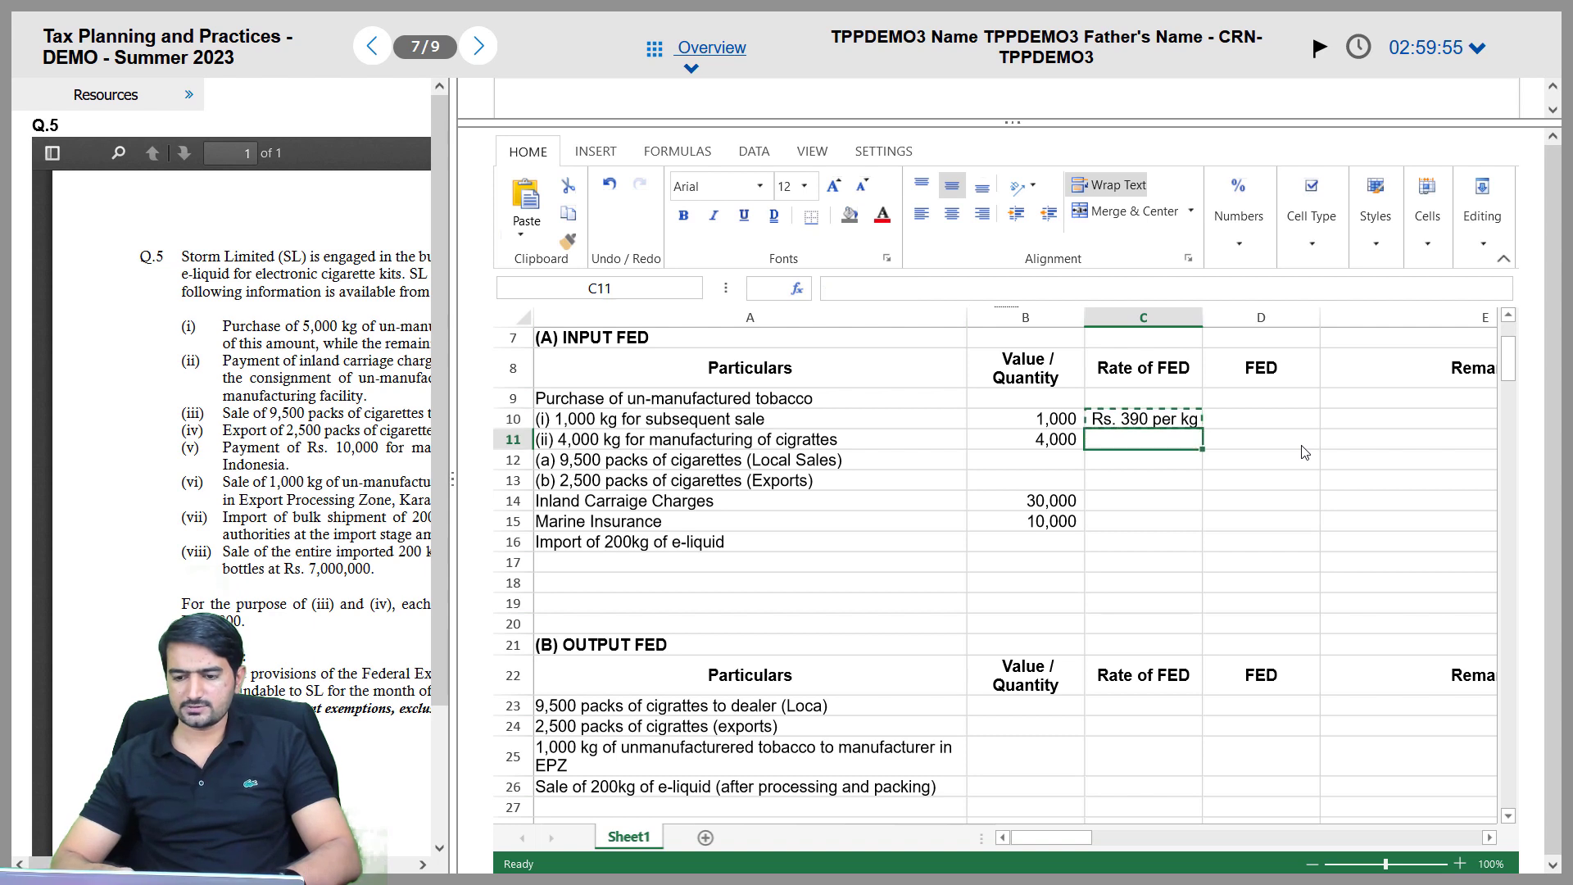
{"action": "key", "text": "ctrl+v"}
Copy the Rs. 390 per kg rate to C25 for the tobacco sold to the EPZ manufacturer and tidy the cell's text
{"action": "key", "text": "Down"}
{"action": "key", "text": "Down"}
{"action": "key", "text": "Down"}
{"action": "key", "text": "Down"}
{"action": "key", "text": "Down"}
{"action": "key", "text": "Down"}
{"action": "key", "text": "Down"}
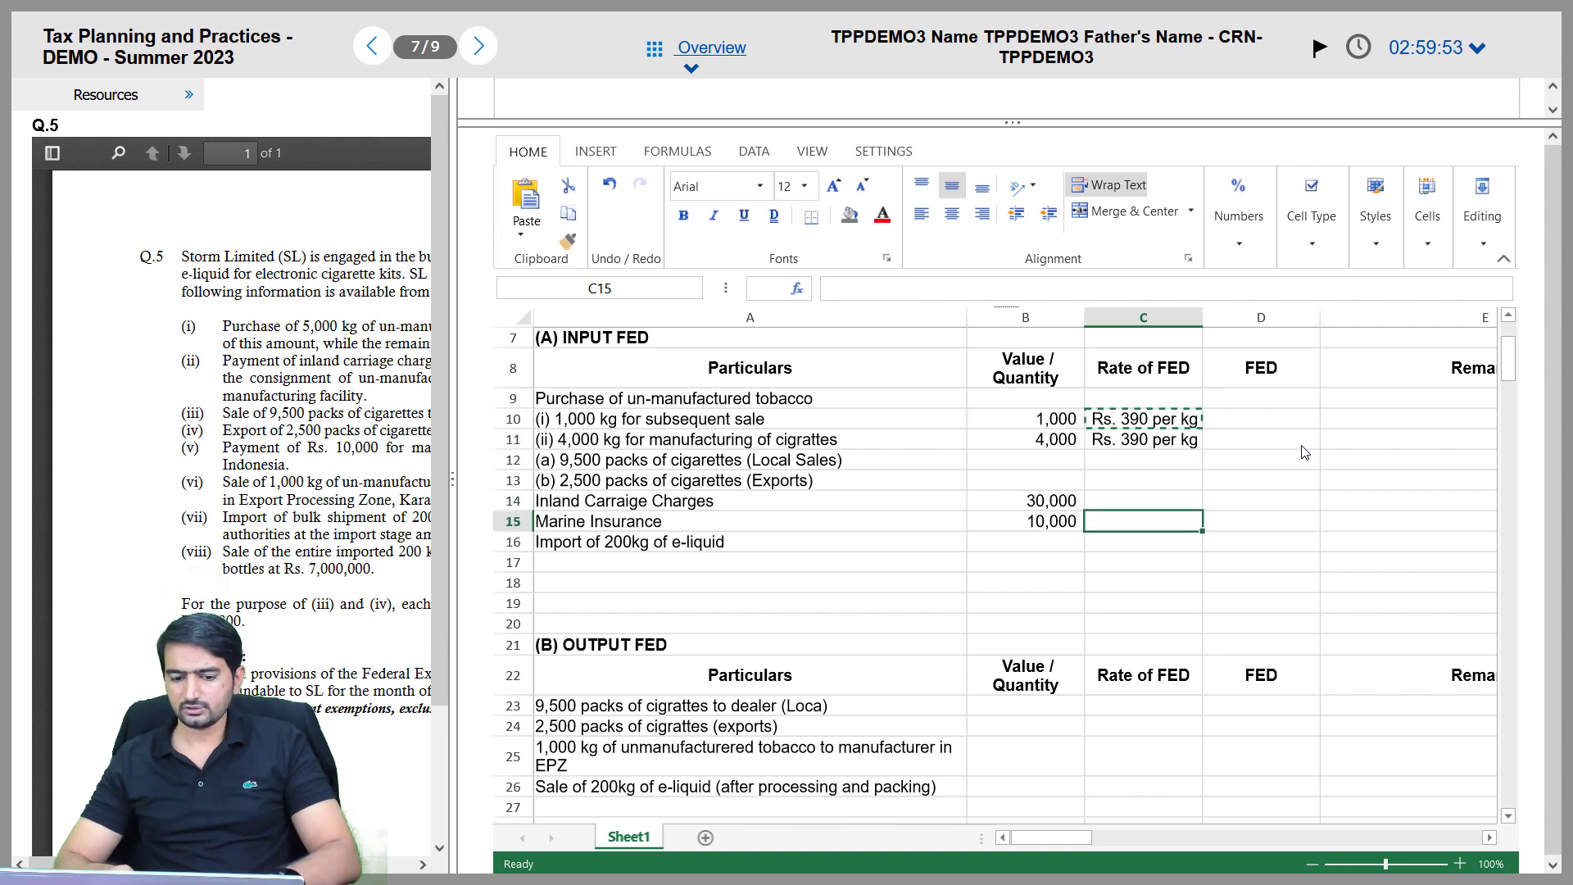
{"action": "key", "text": "Down"}
{"action": "key", "text": "Down"}
{"action": "key", "text": "Down"}
{"action": "key", "text": "Down"}
{"action": "key", "text": "Down"}
{"action": "key", "text": "Down"}
{"action": "key", "text": "Down"}
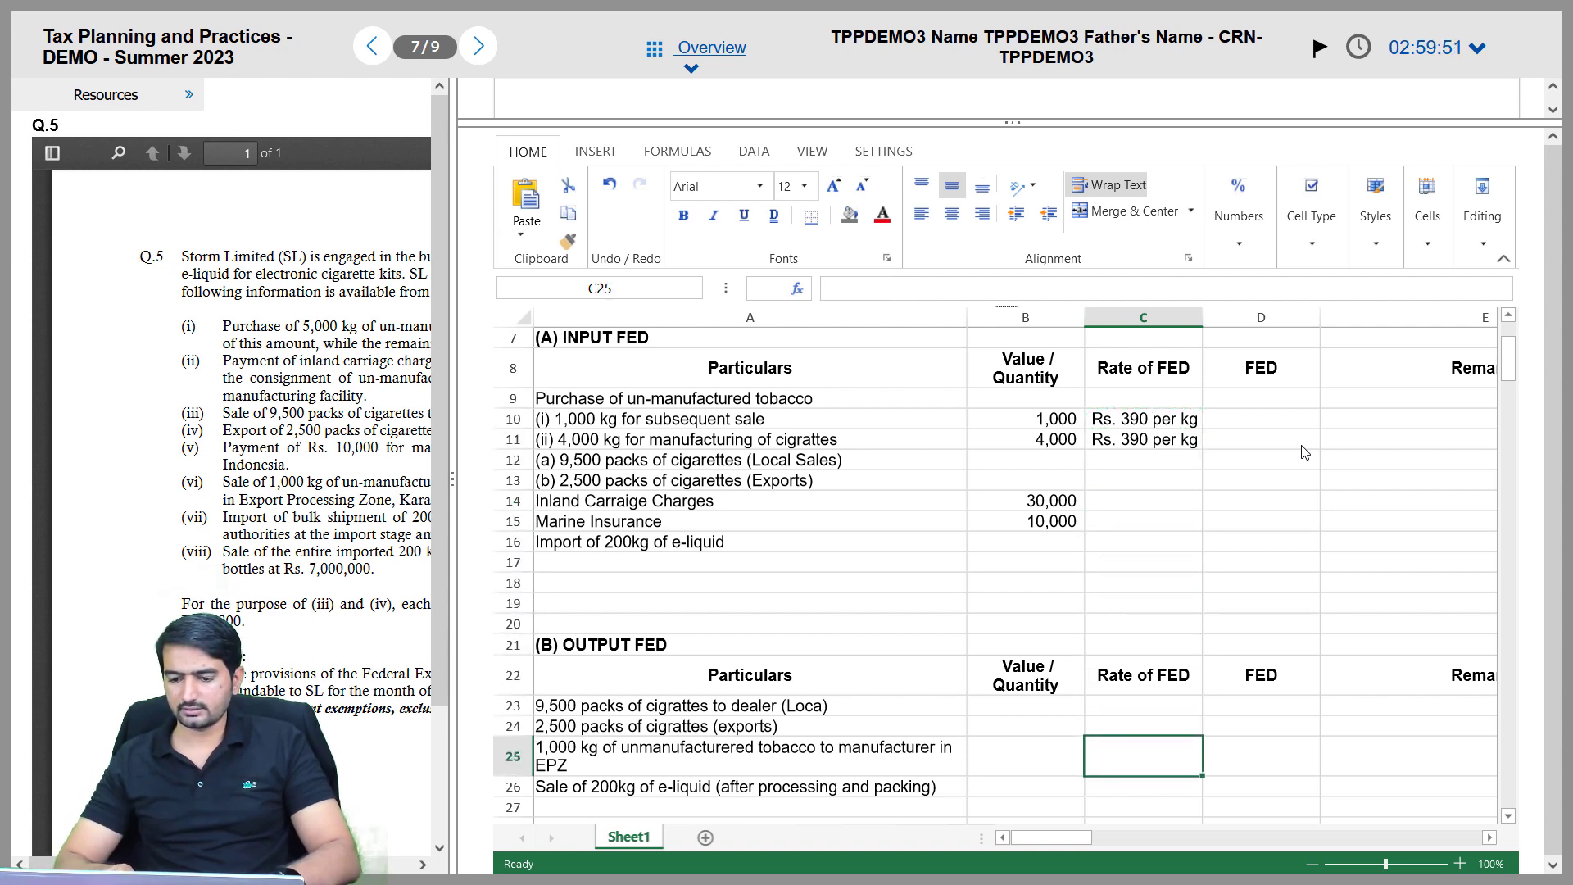
{"action": "key", "text": "ctrl+v"}
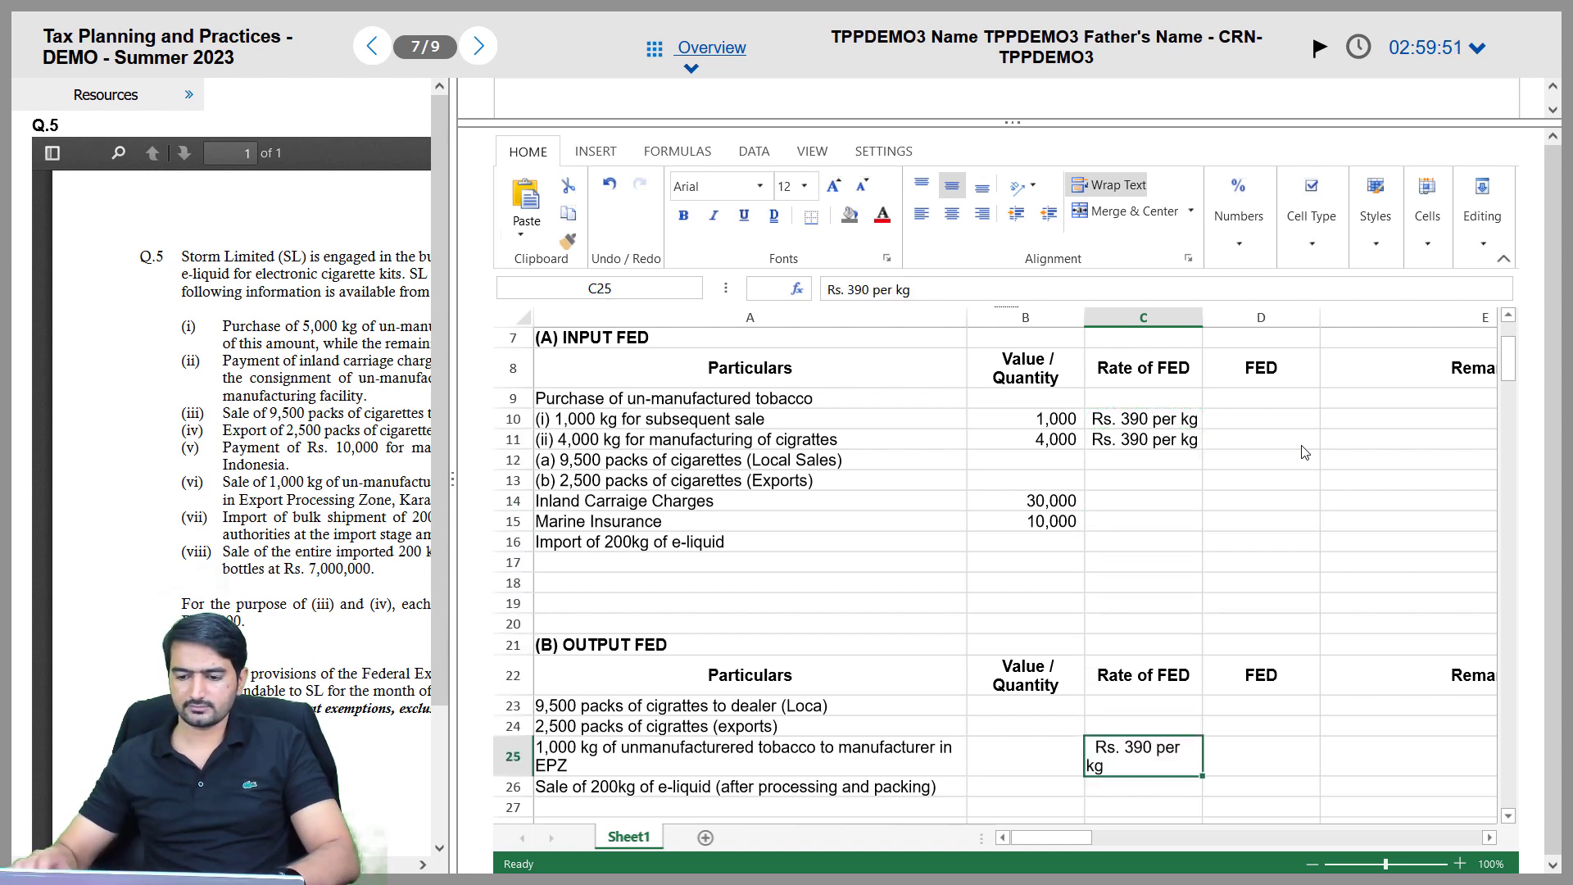
{"action": "double_click", "coordinate": [1101, 755]}
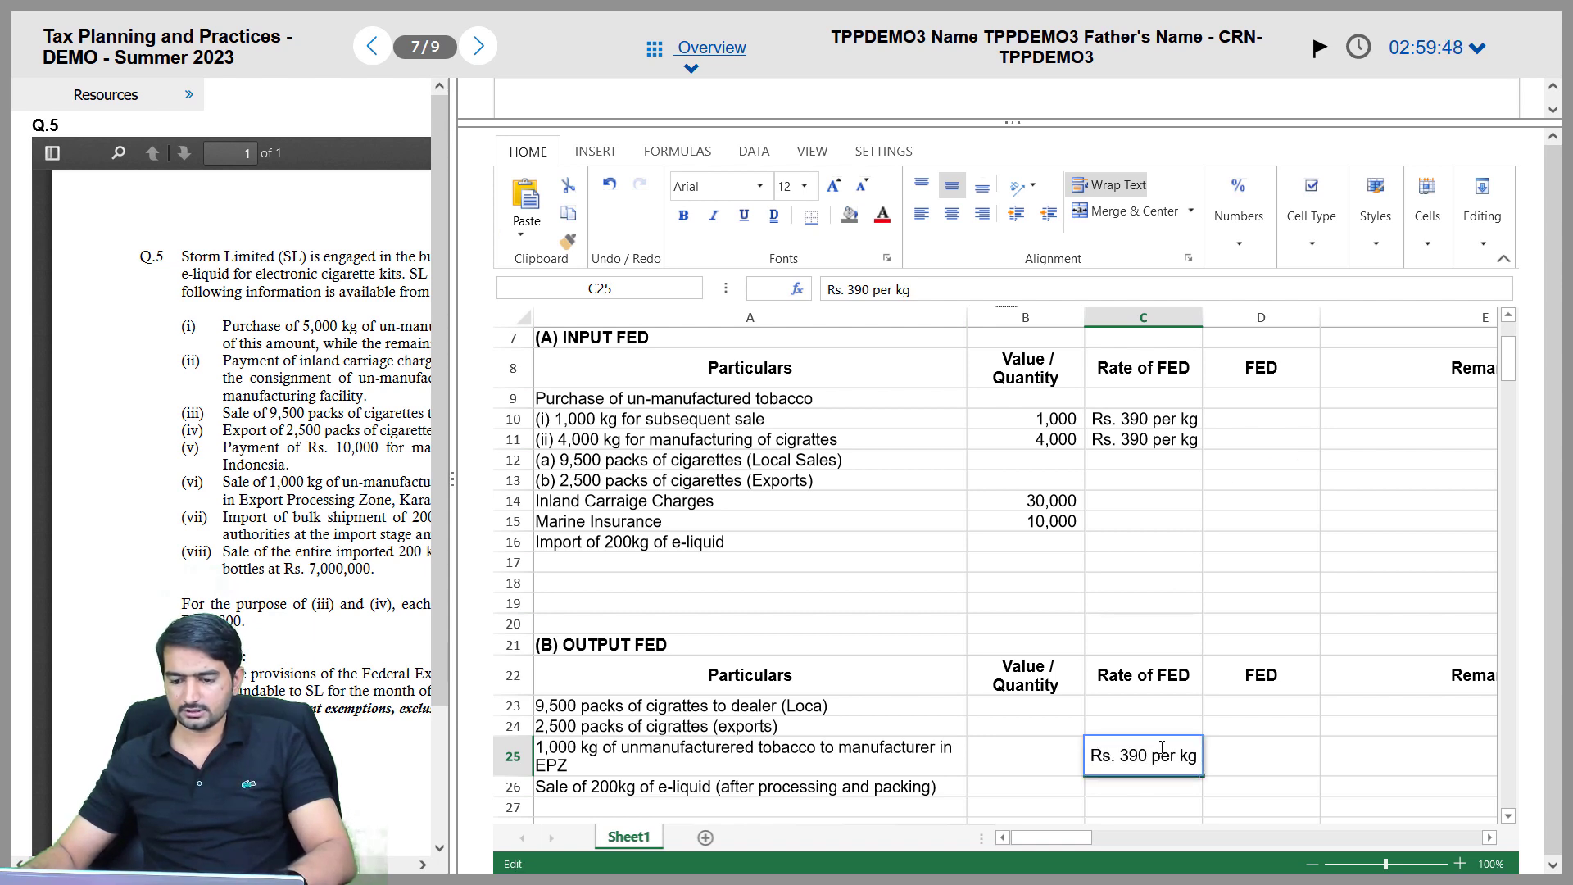
{"action": "key", "text": "Return"}
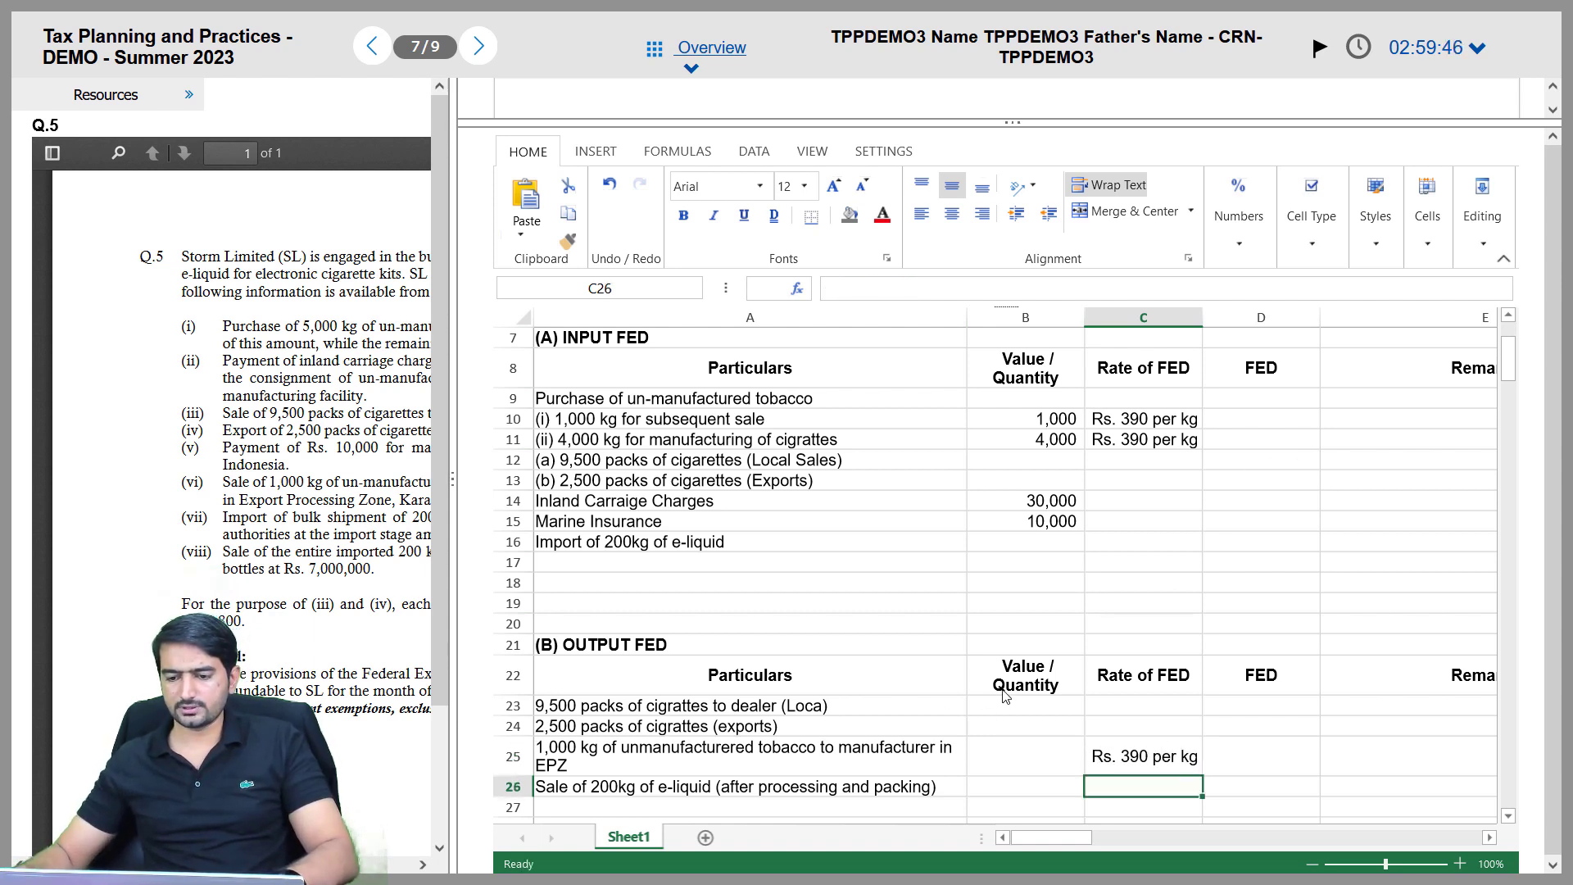
Review the local-sale and export cigarette rows in the Input FED and Output FED sections
{"action": "left_click", "coordinate": [785, 465]}
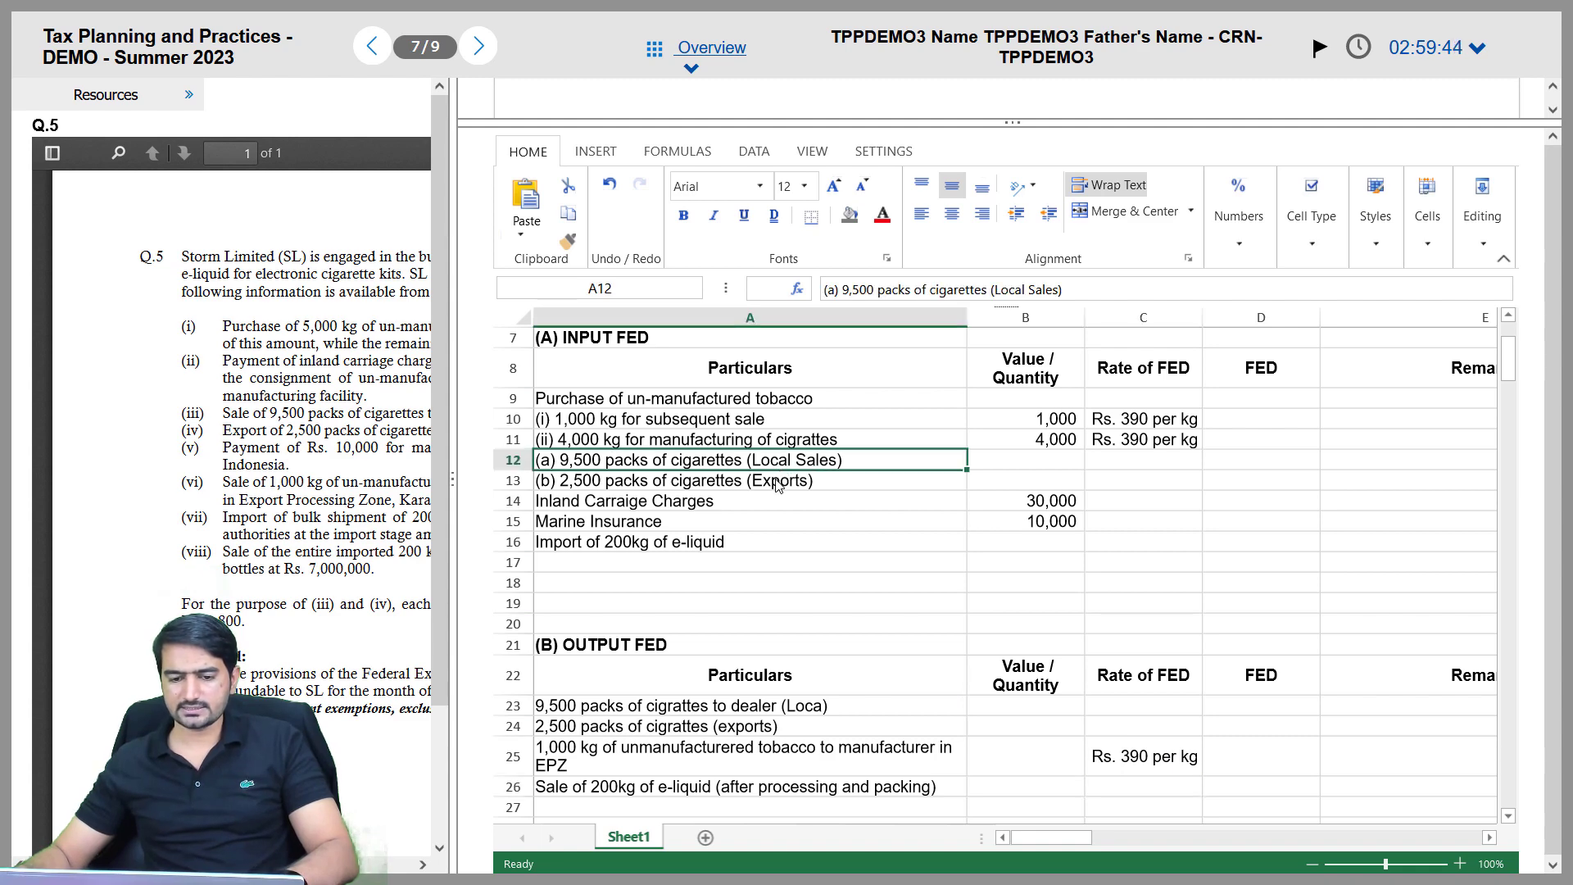
{"action": "key", "text": "alt+Tab"}
{"action": "key", "text": "alt+Tab"}
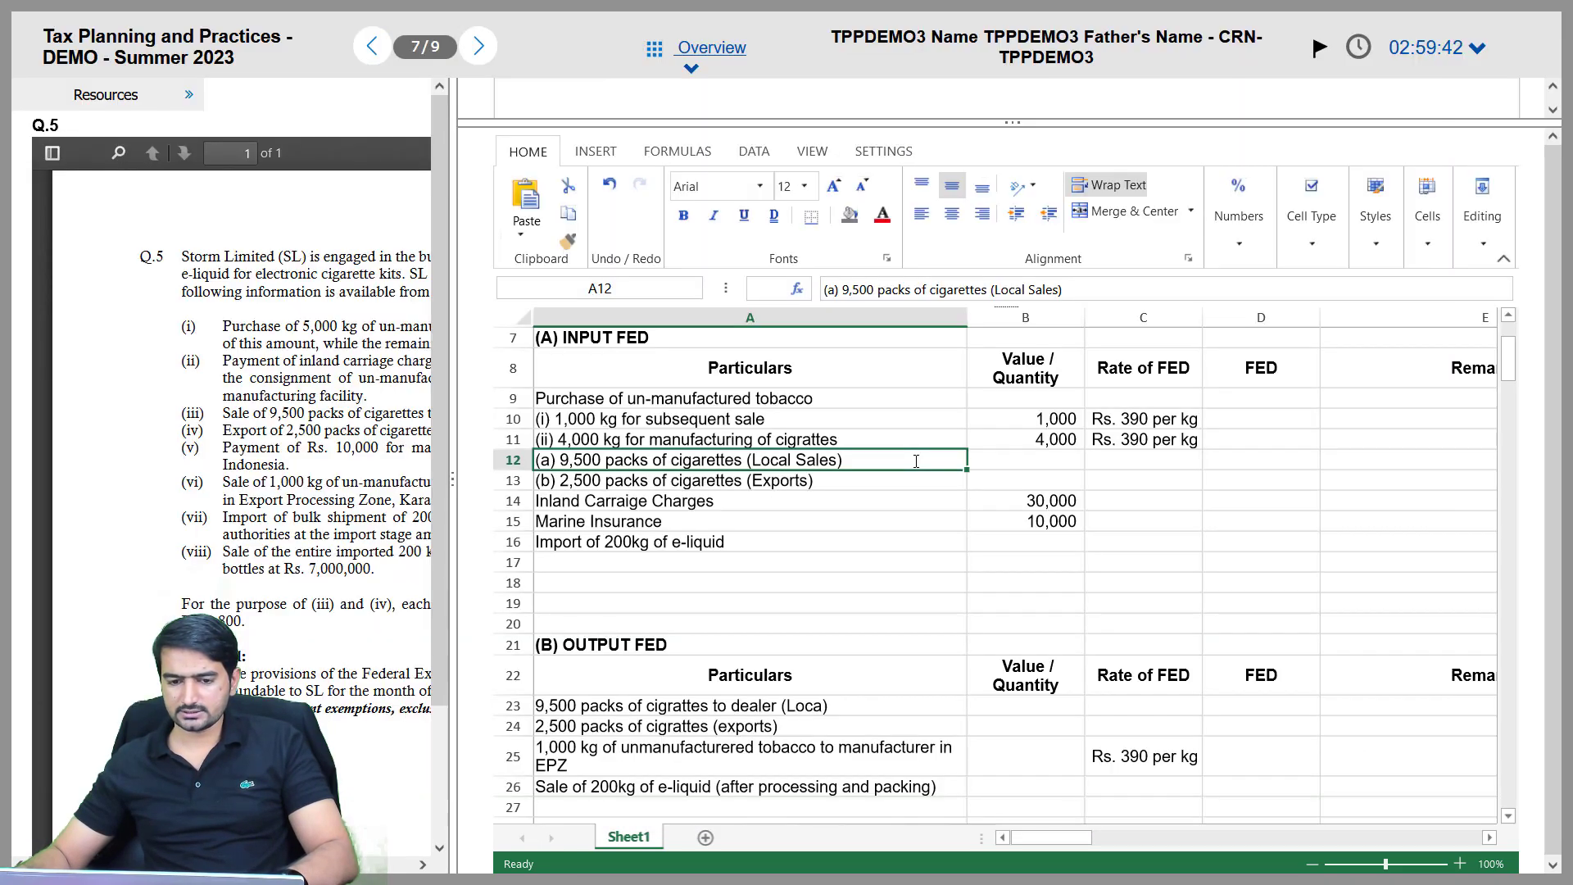
{"action": "scroll", "coordinate": [916, 461], "scroll_direction": "down", "scroll_amount": 2}
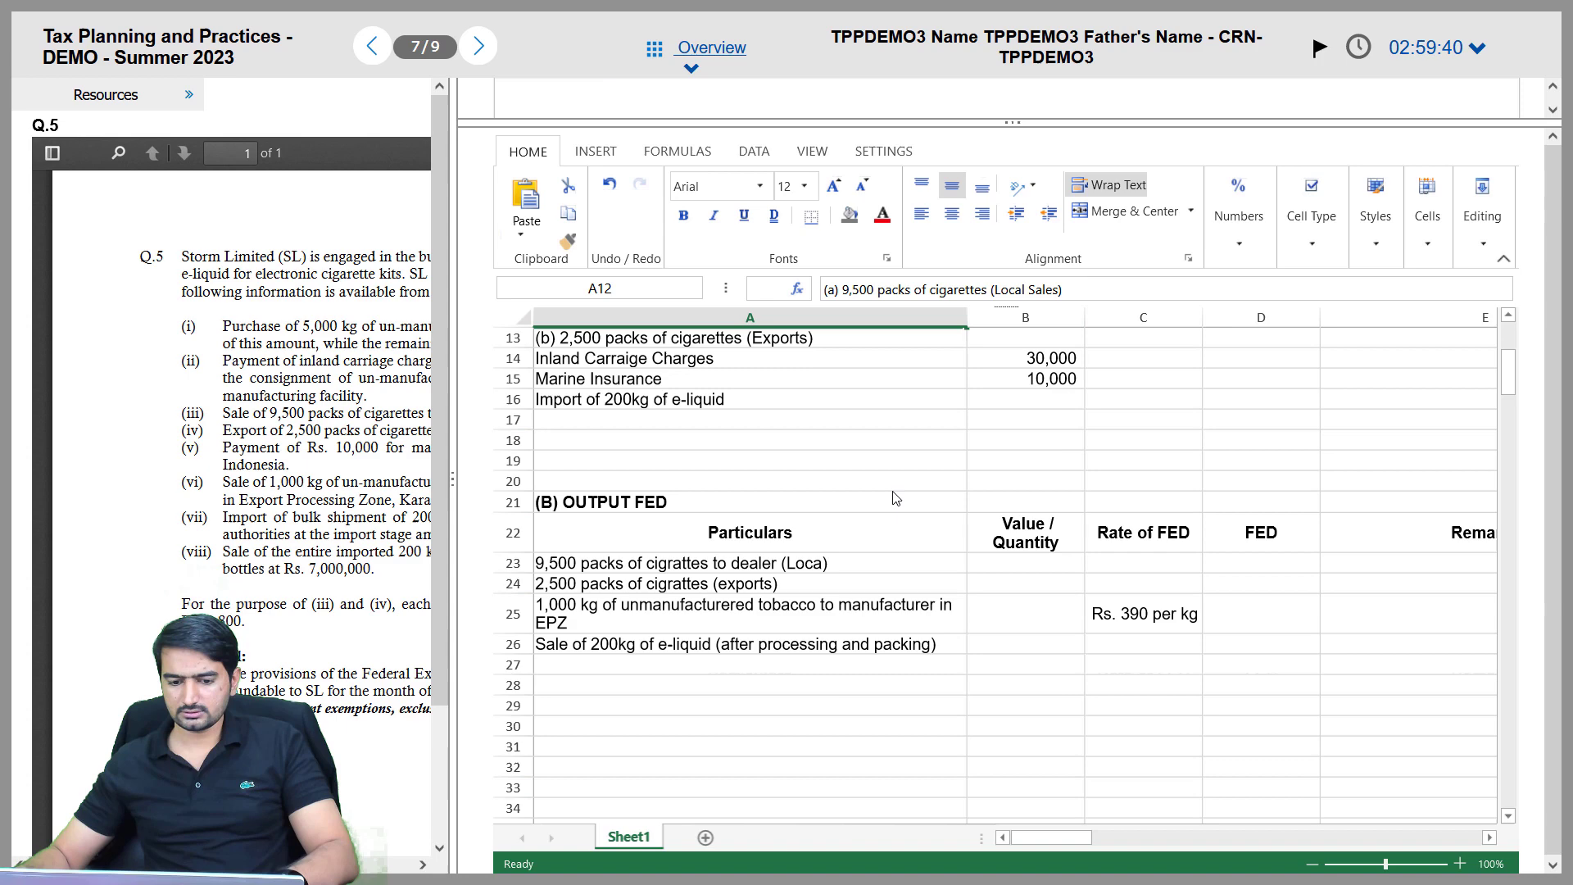
{"action": "left_click", "coordinate": [659, 569]}
{"action": "left_click", "coordinate": [694, 587]}
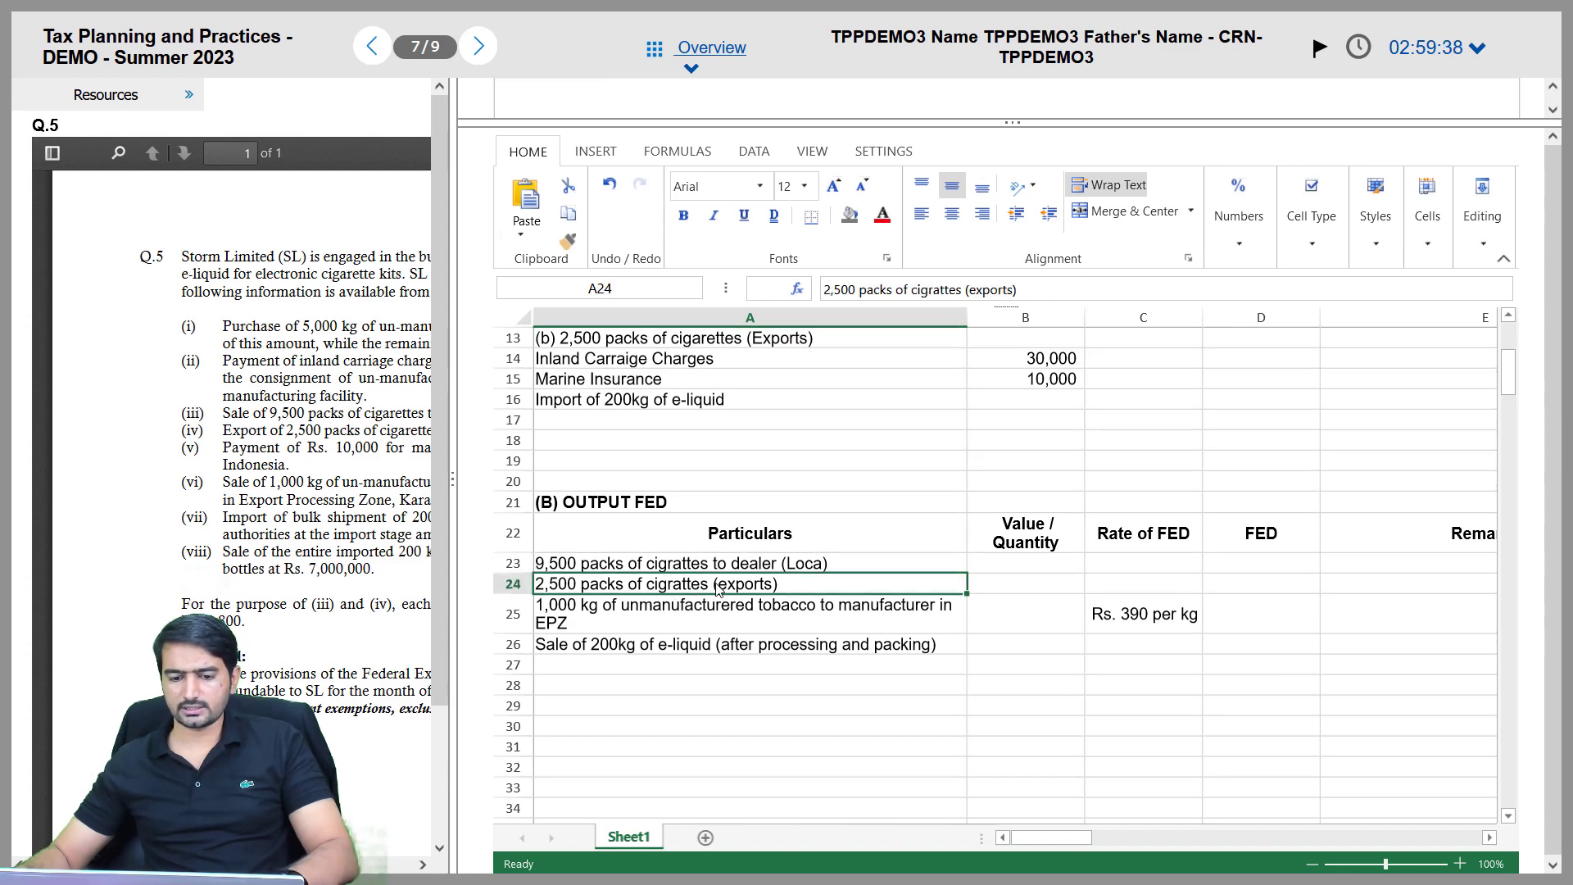
Switch to the tax handbook and examine First Schedule entries 9 and 10 for locally produced cigarettes, highlighting their retail price conditions
{"action": "key", "text": "alt+Tab"}
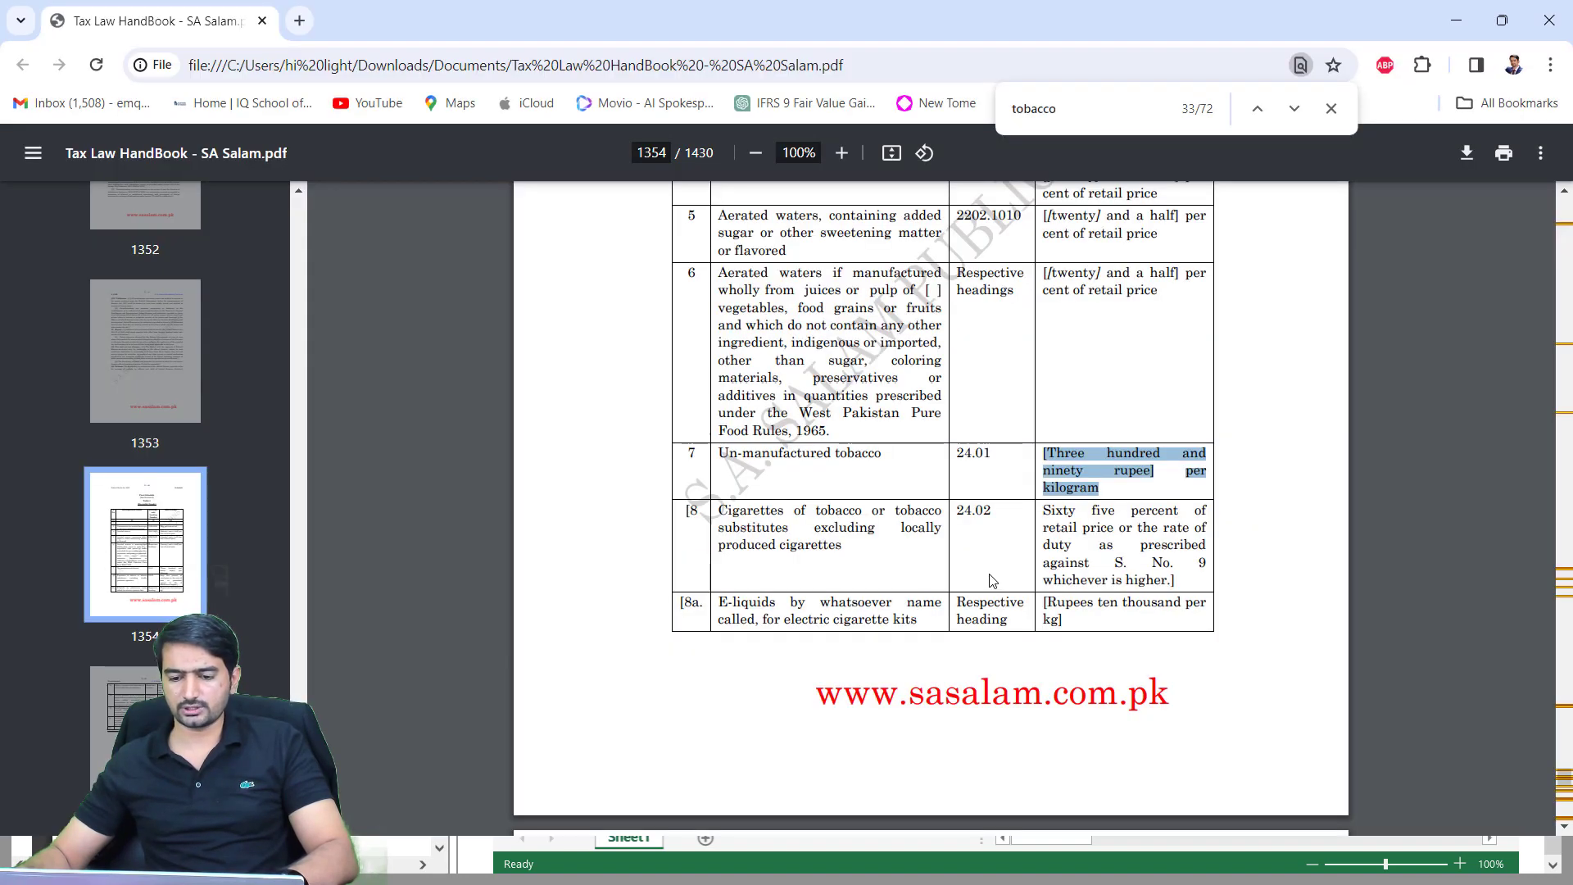
{"action": "scroll", "coordinate": [942, 553], "scroll_direction": "down", "scroll_amount": 2}
{"action": "scroll", "coordinate": [942, 553], "scroll_direction": "down", "scroll_amount": 5}
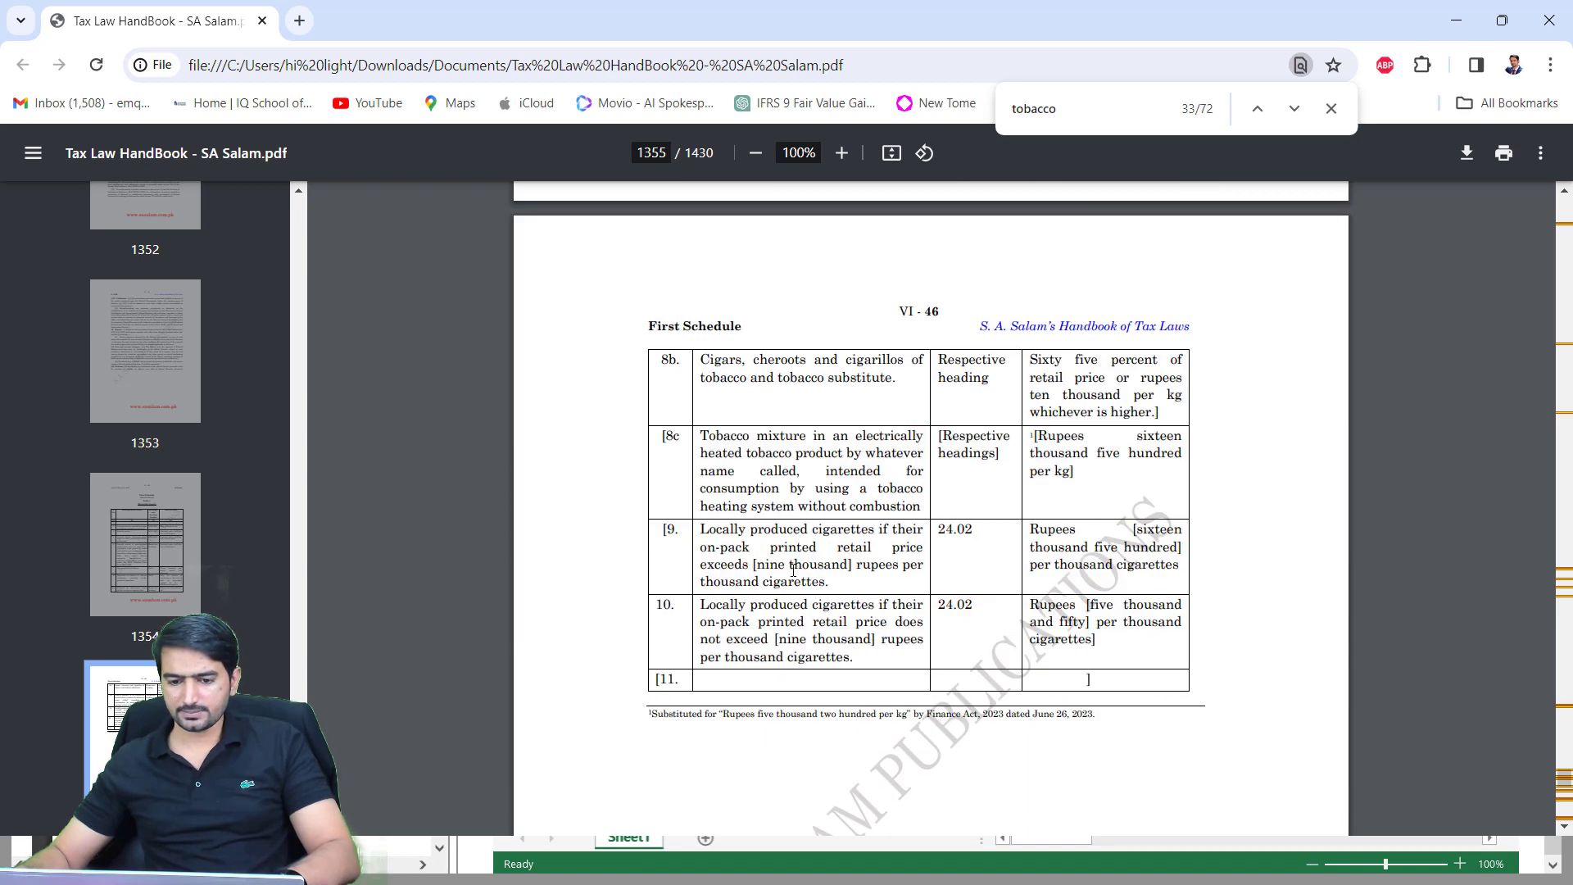
{"action": "left_click_drag", "start_coordinate": [666, 536], "coordinate": [1106, 656]}
{"action": "left_click", "coordinate": [711, 543]}
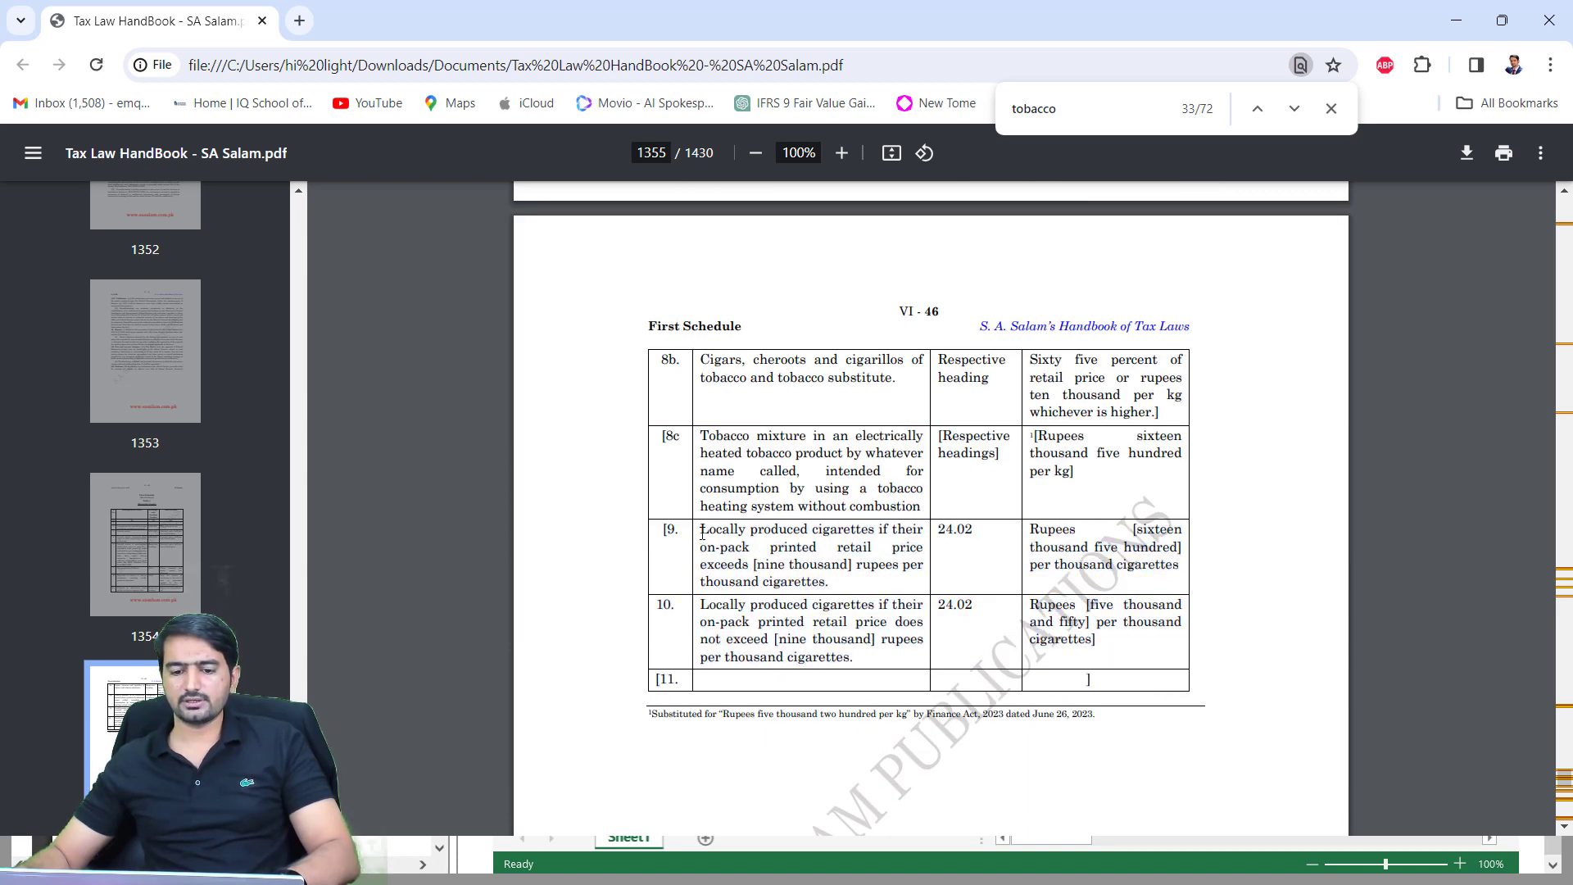
{"action": "left_click_drag", "start_coordinate": [700, 532], "coordinate": [829, 584]}
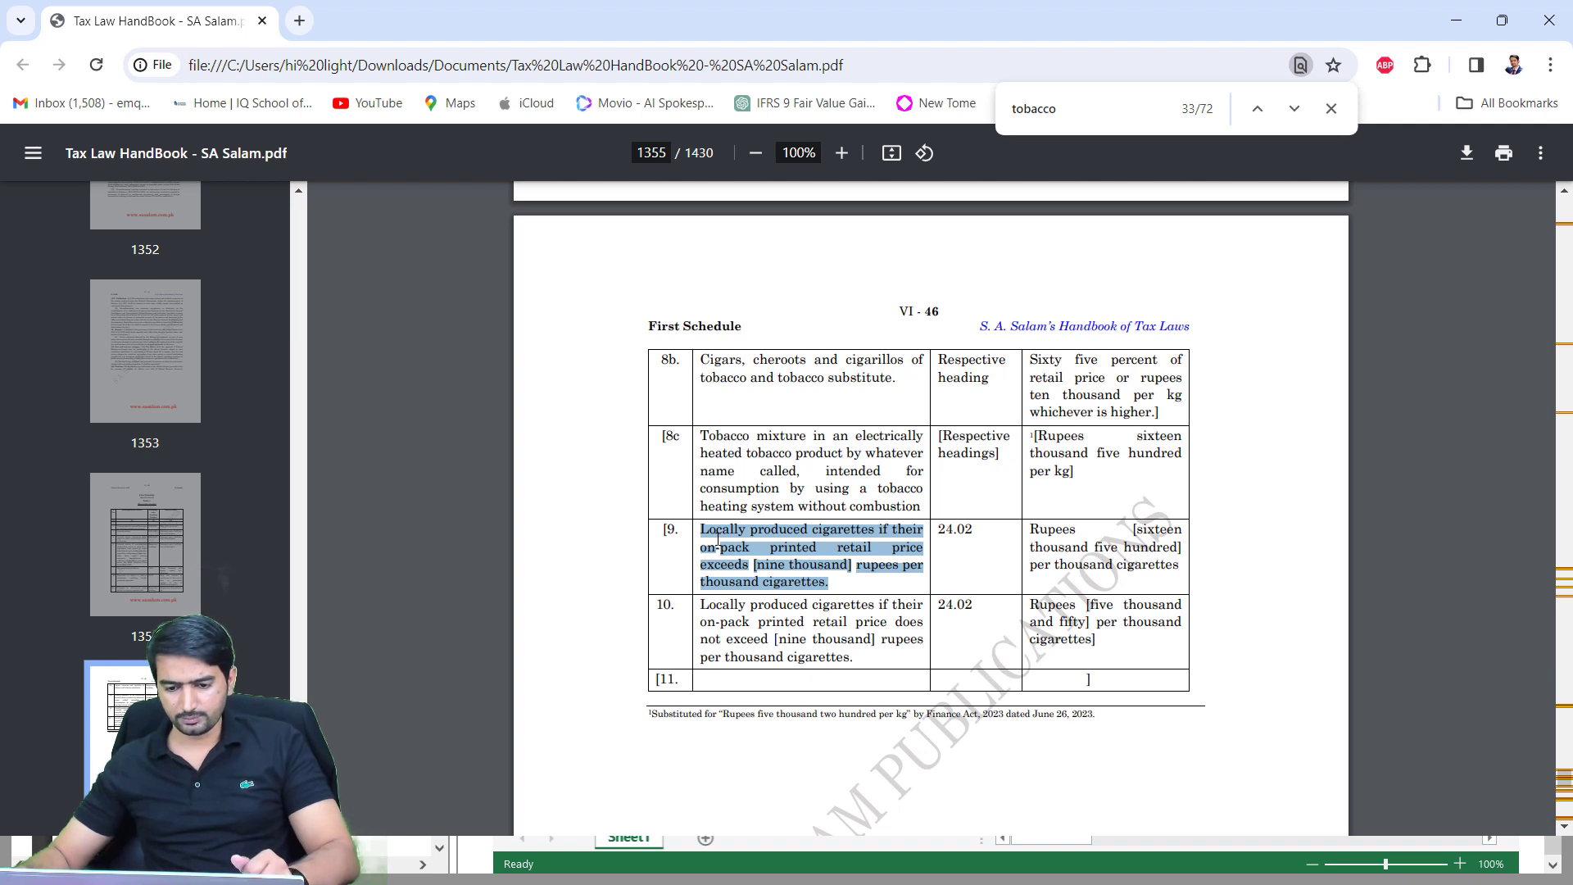
{"action": "left_click_drag", "start_coordinate": [770, 546], "coordinate": [952, 531]}
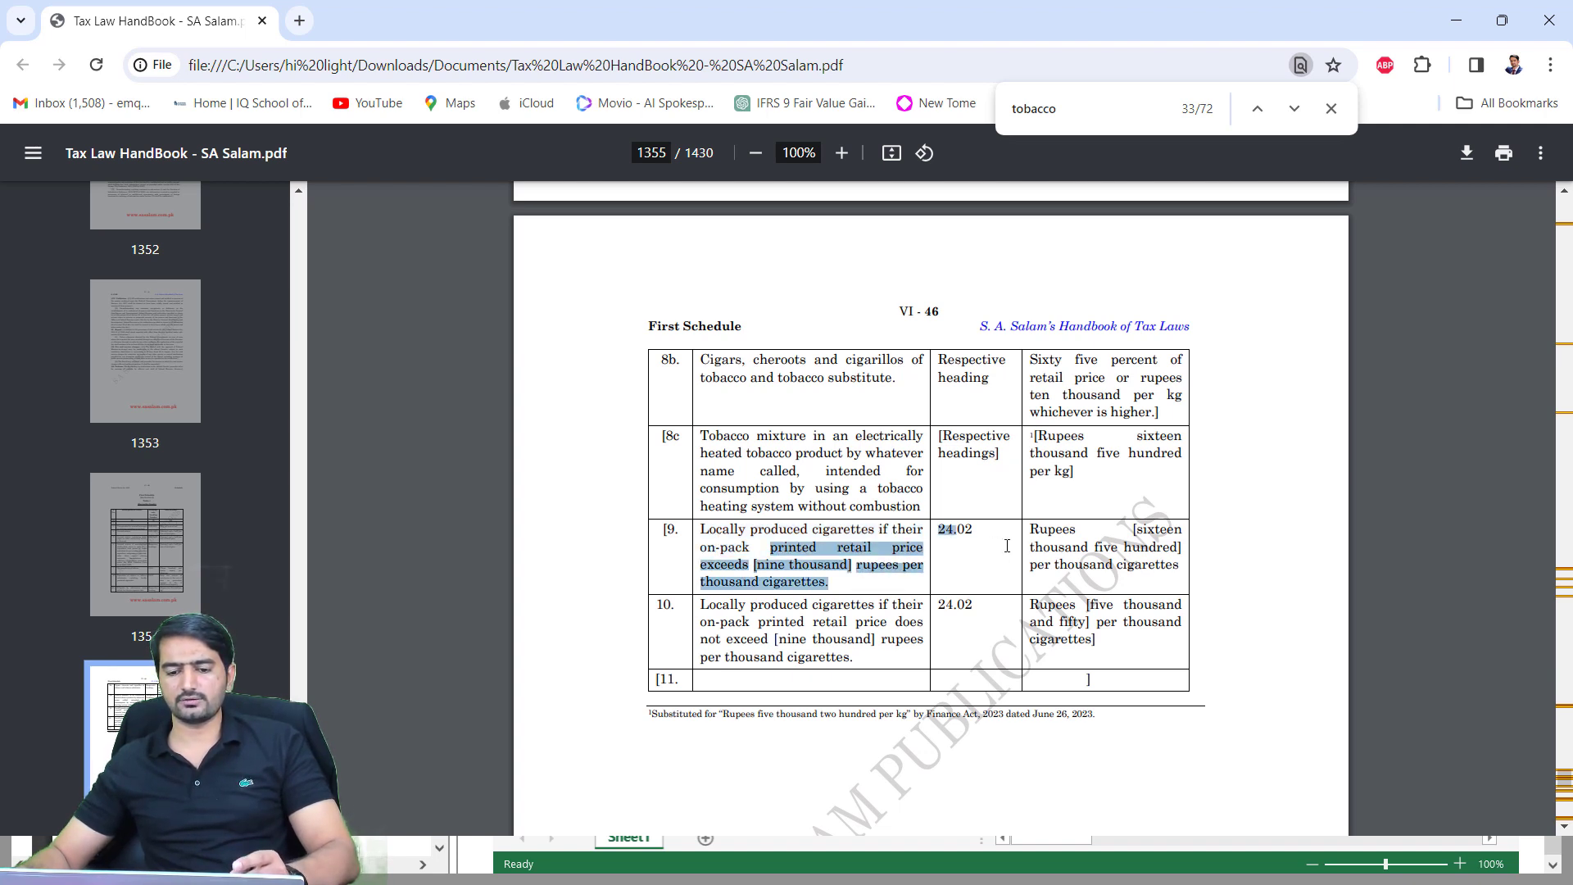
{"action": "left_click_drag", "start_coordinate": [708, 605], "coordinate": [938, 642]}
Return to the exam, widen the question pane and highlight the cigarette sale and export facts in items (iii) and (iv)
{"action": "key", "text": "alt+Tab"}
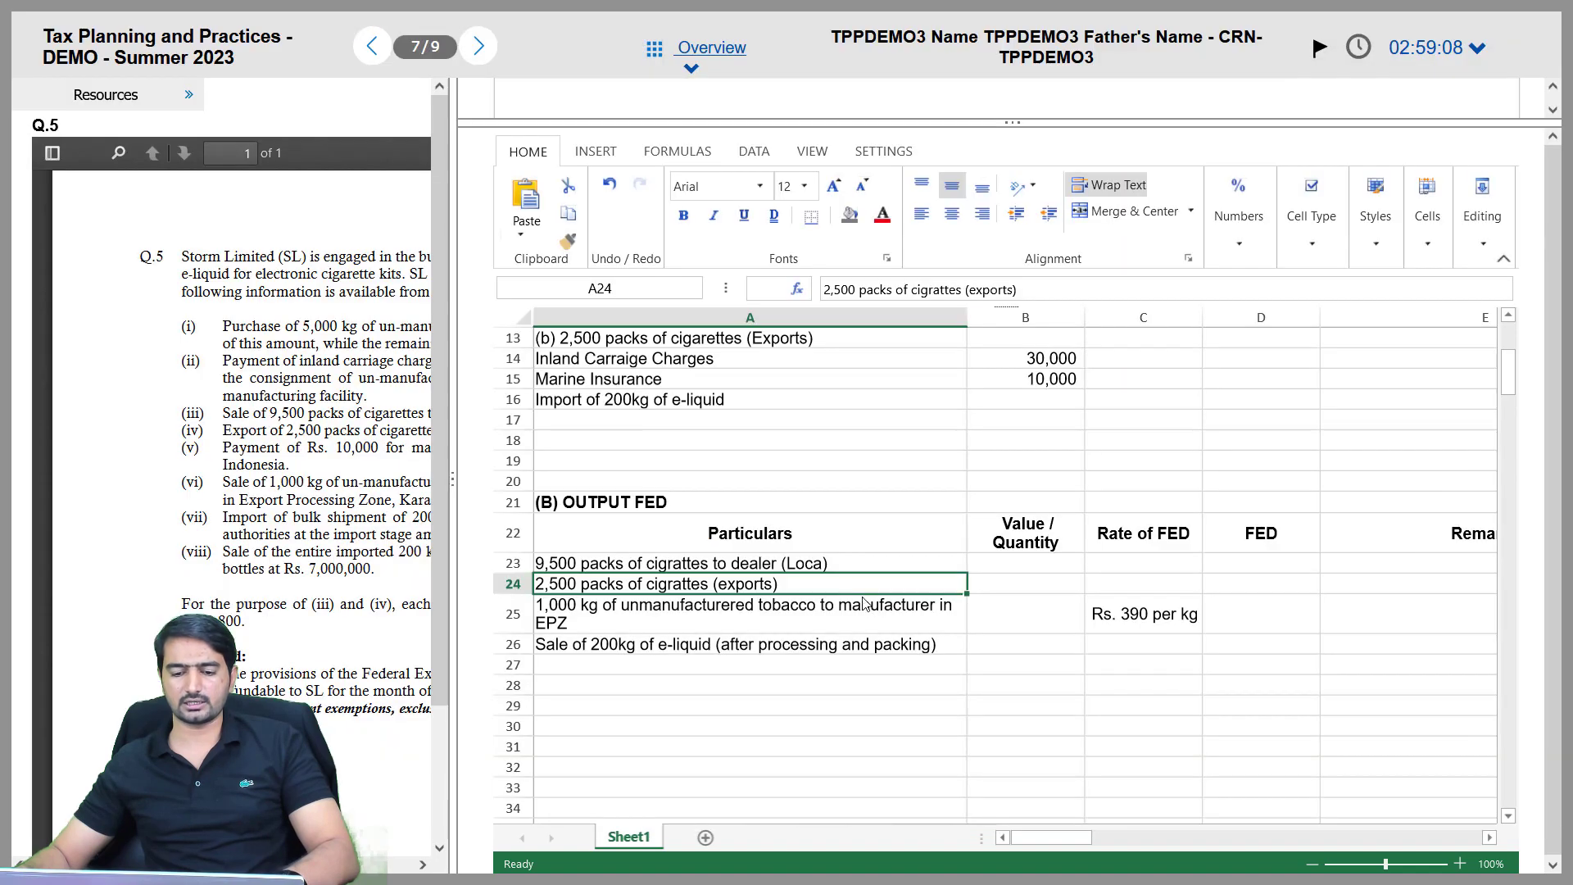
{"action": "left_click", "coordinate": [451, 482]}
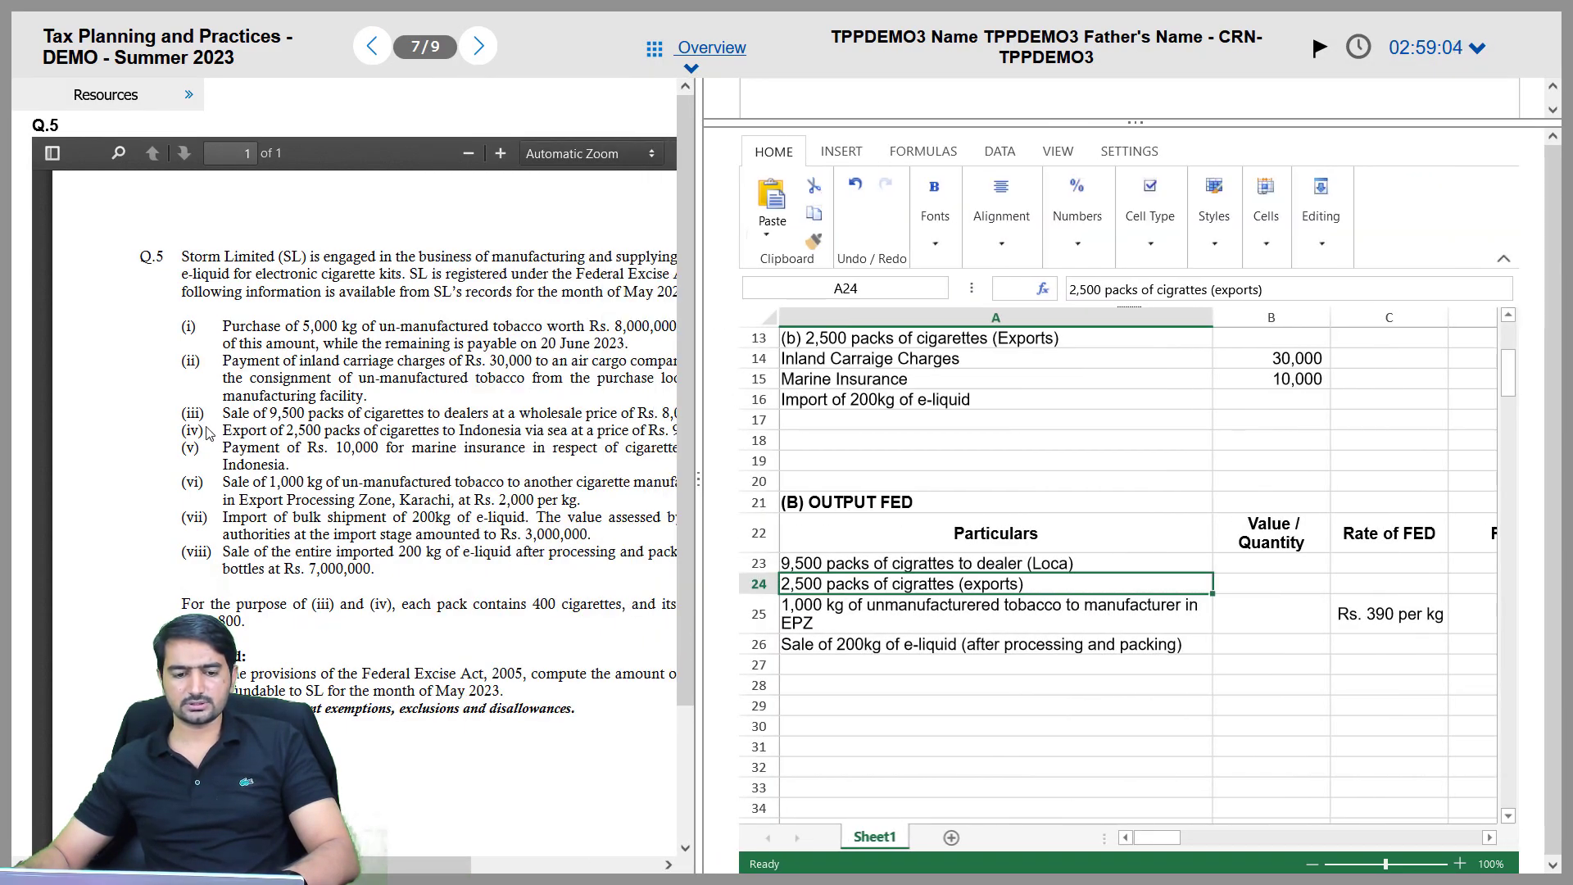
{"action": "left_click_drag", "start_coordinate": [223, 424], "coordinate": [305, 432]}
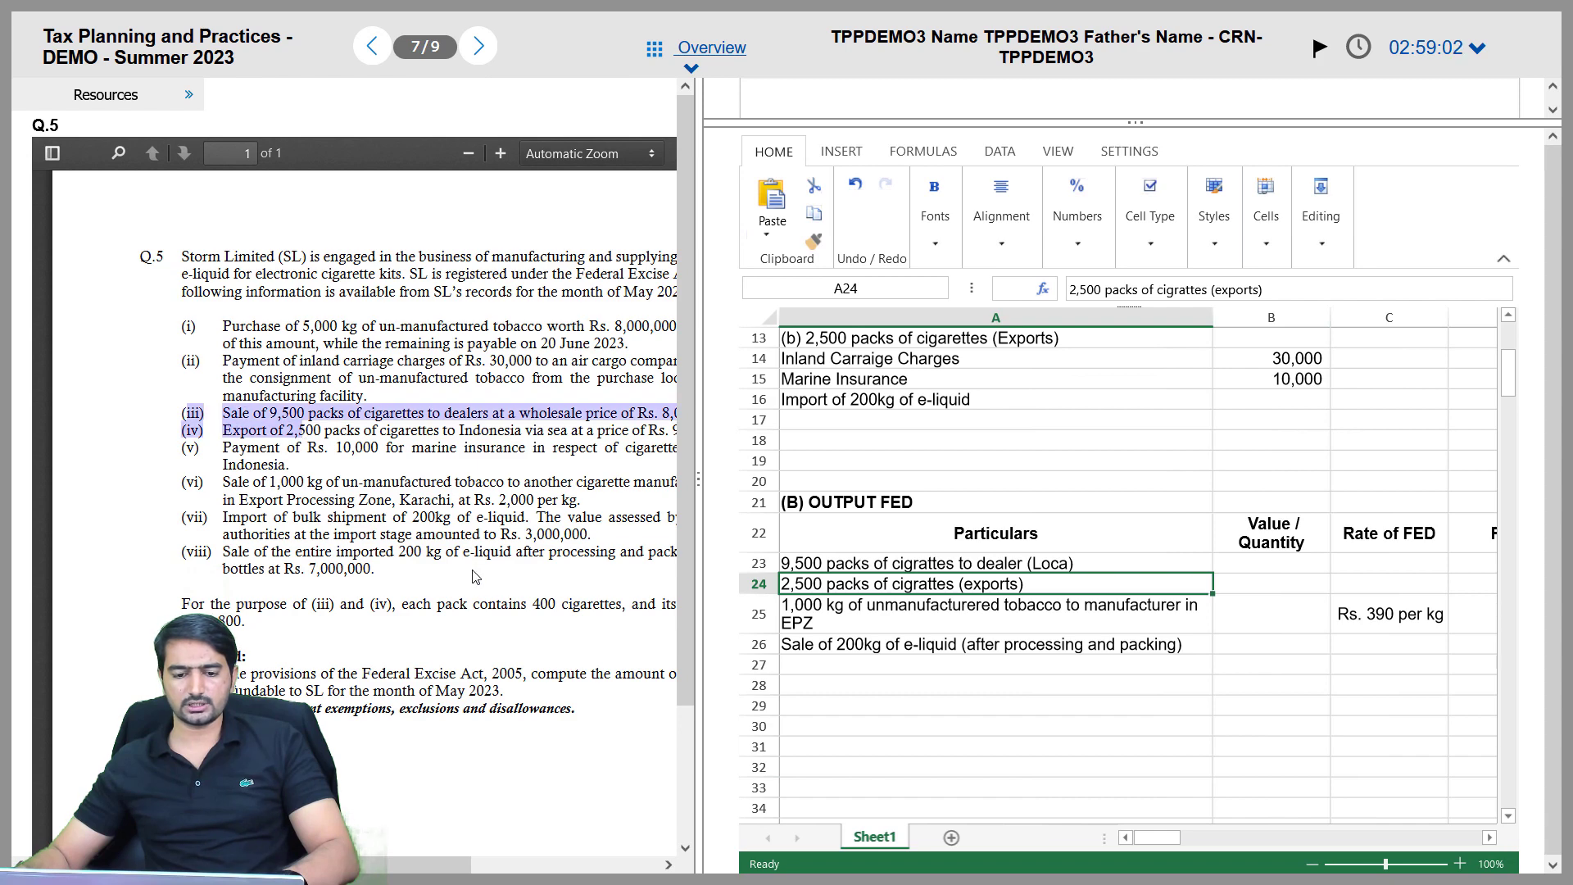
{"action": "left_click_drag", "start_coordinate": [698, 560], "coordinate": [616, 557]}
Add a "Retail price" line of 9,800 in row 30 below the Output FED table
{"action": "left_click", "coordinate": [844, 721]}
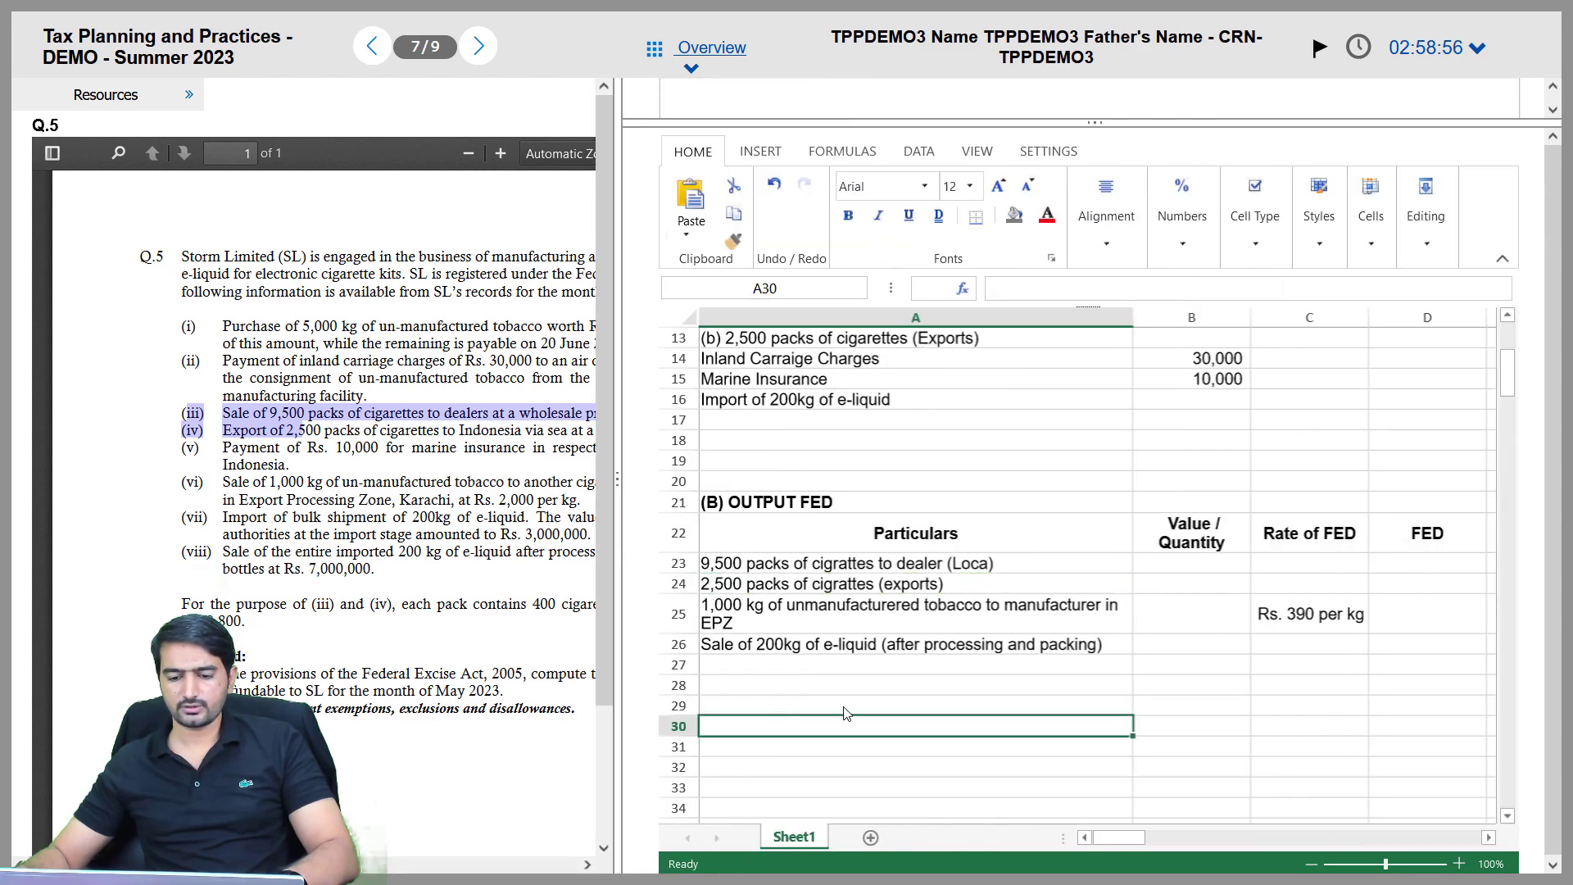
{"action": "scroll", "coordinate": [856, 699], "scroll_direction": "down", "scroll_amount": 2}
{"action": "scroll", "coordinate": [856, 699], "scroll_direction": "up", "scroll_amount": 6}
{"action": "scroll", "coordinate": [877, 704], "scroll_direction": "down", "scroll_amount": 4}
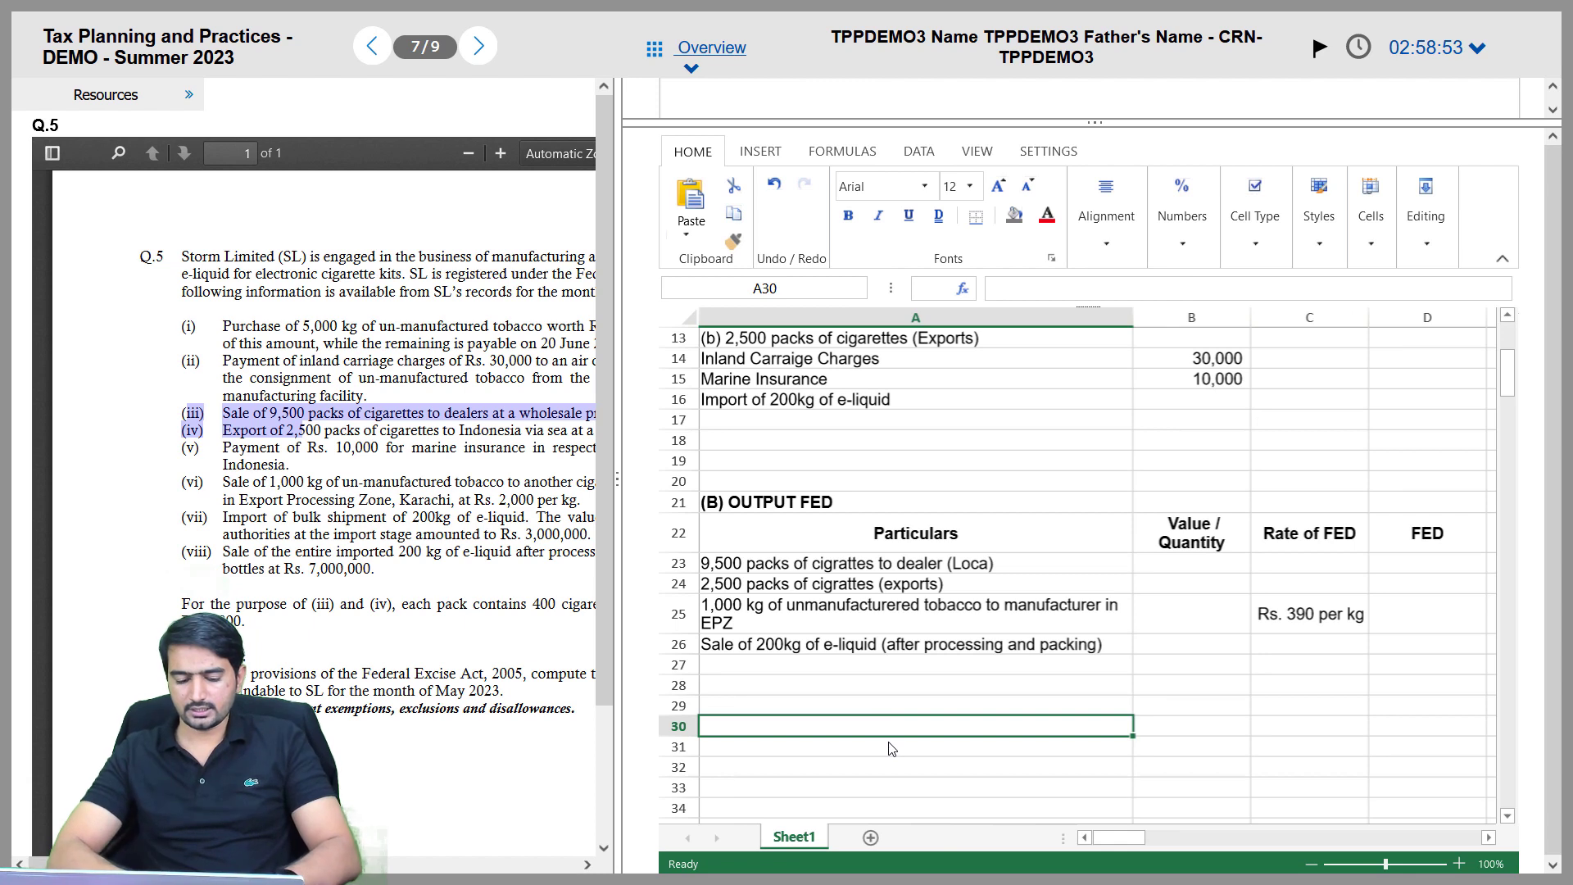
{"action": "type", "text": "Retail"}
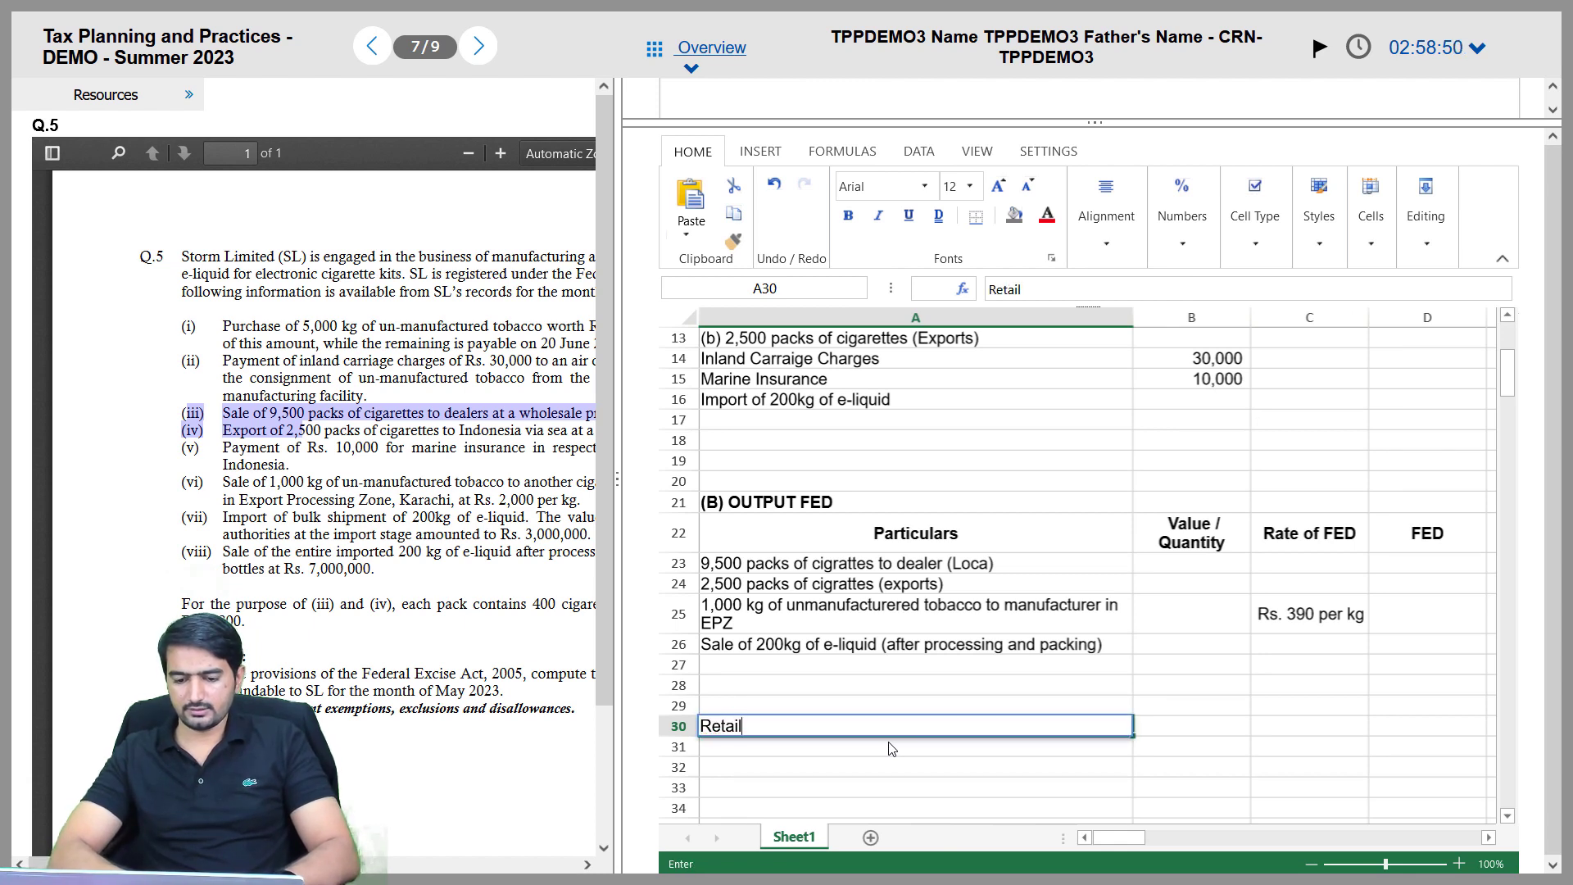
{"action": "type", "text": " price"}
{"action": "key", "text": "Tab"}
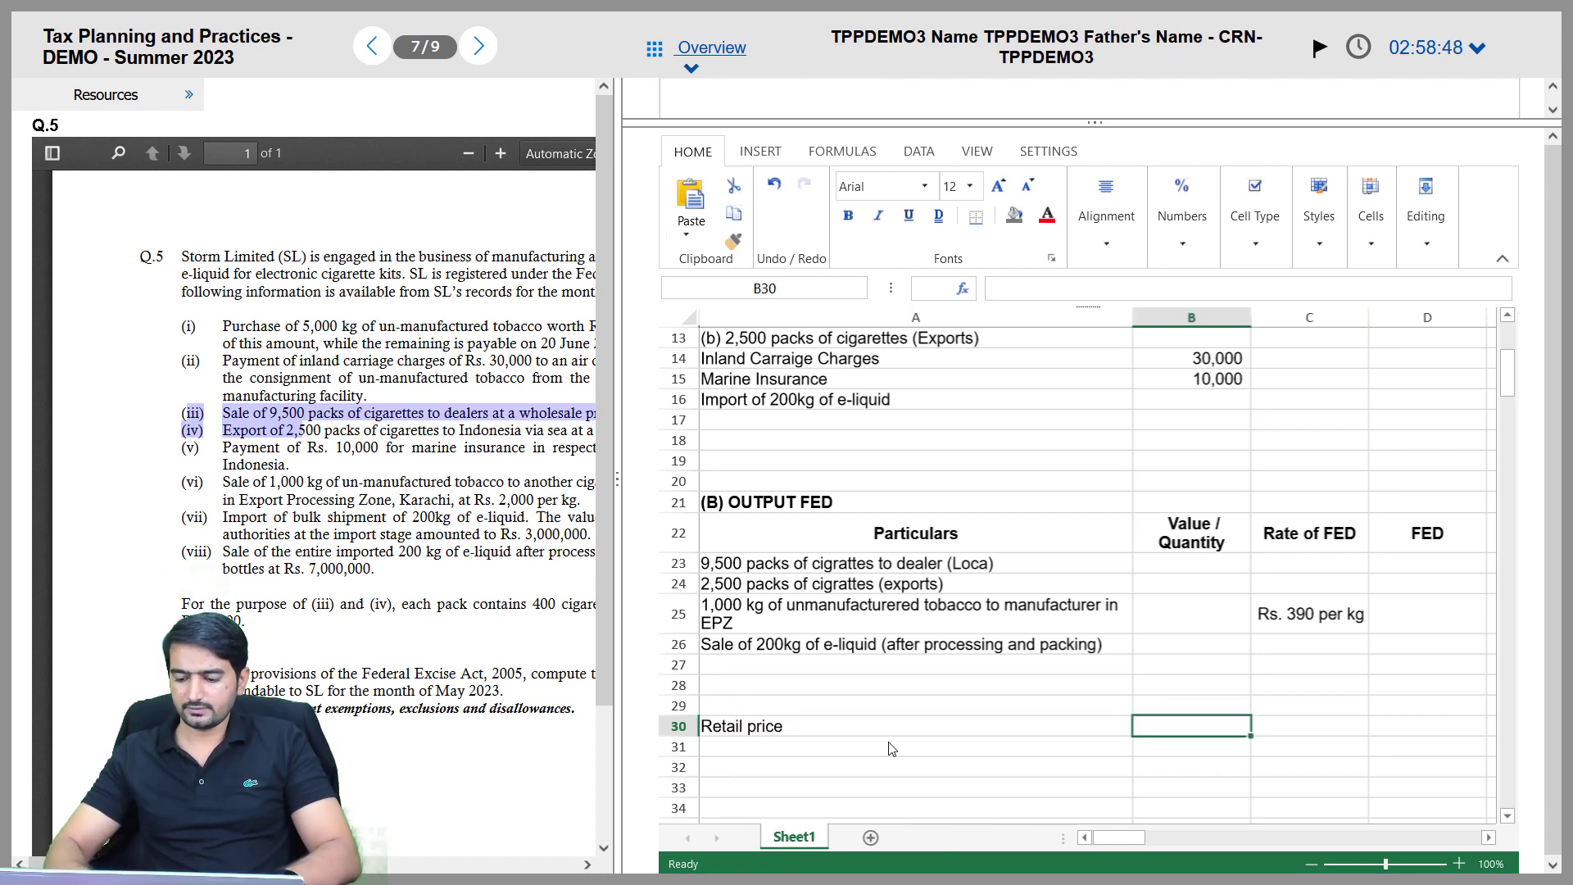
{"action": "type", "text": "9,800"}
{"action": "key", "text": "Return"}
{"action": "left_click", "coordinate": [889, 742]}
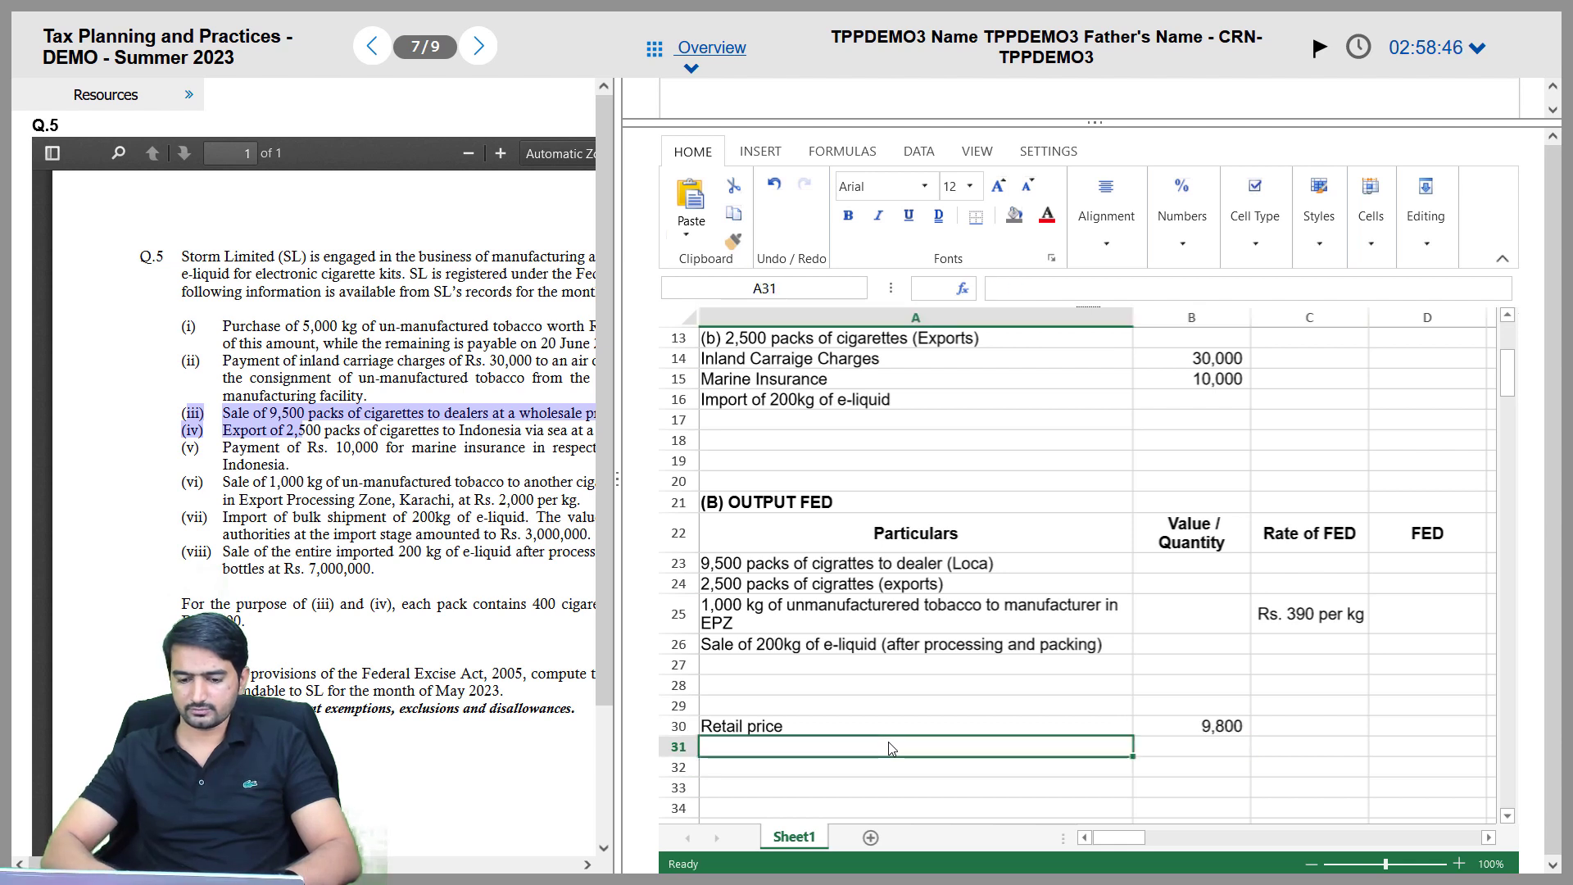
Add a "No of cigarettes in pack" line of 400 in row 31
{"action": "type", "text": "No of cig"}
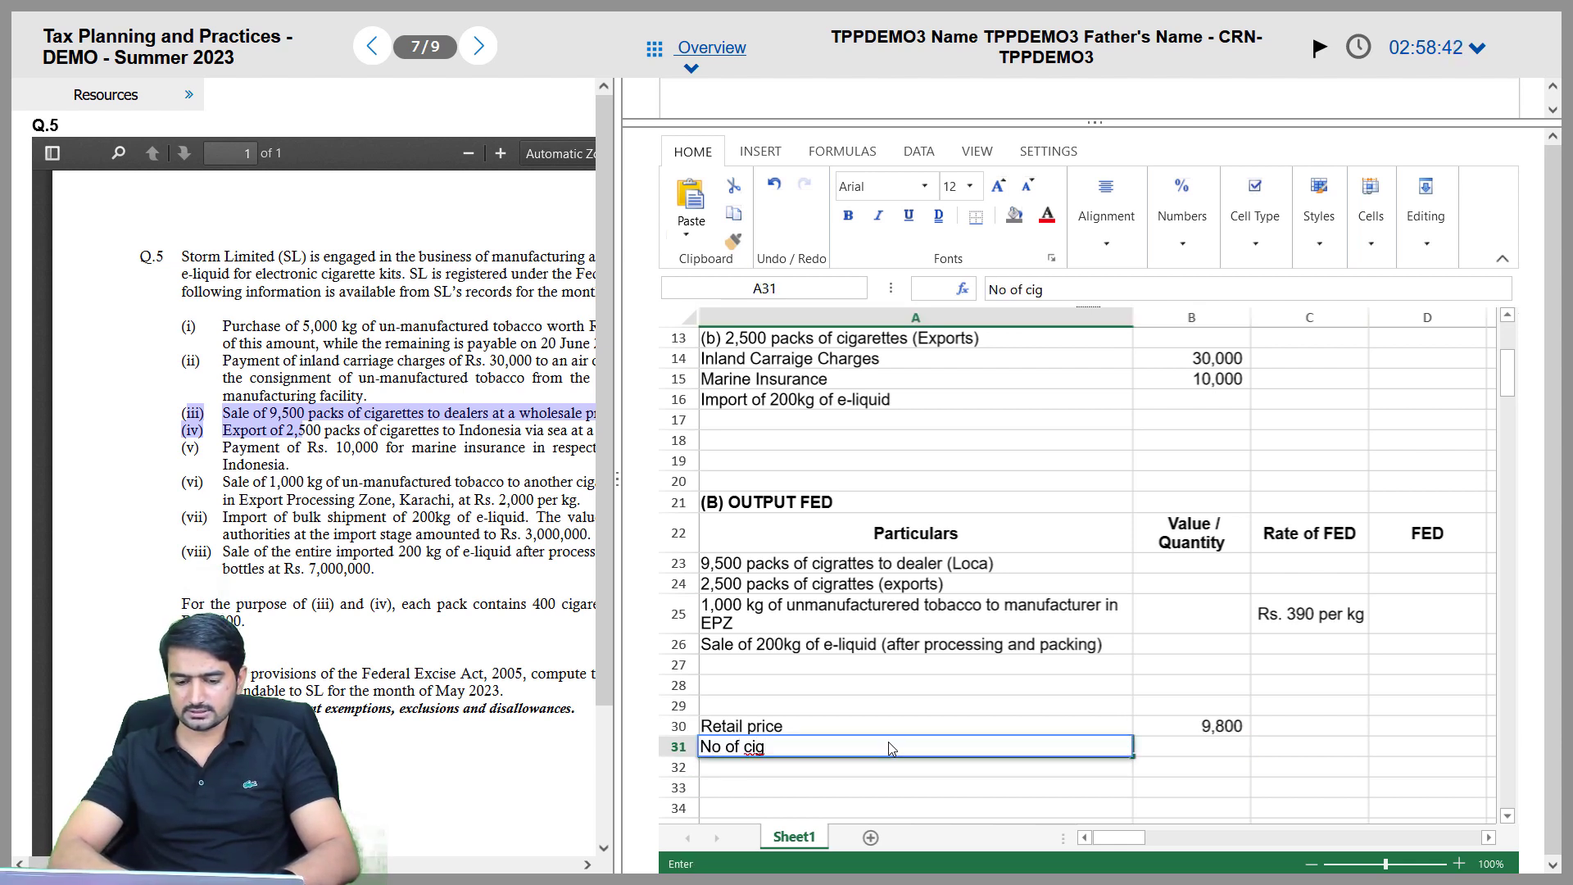
{"action": "type", "text": "arettes i"}
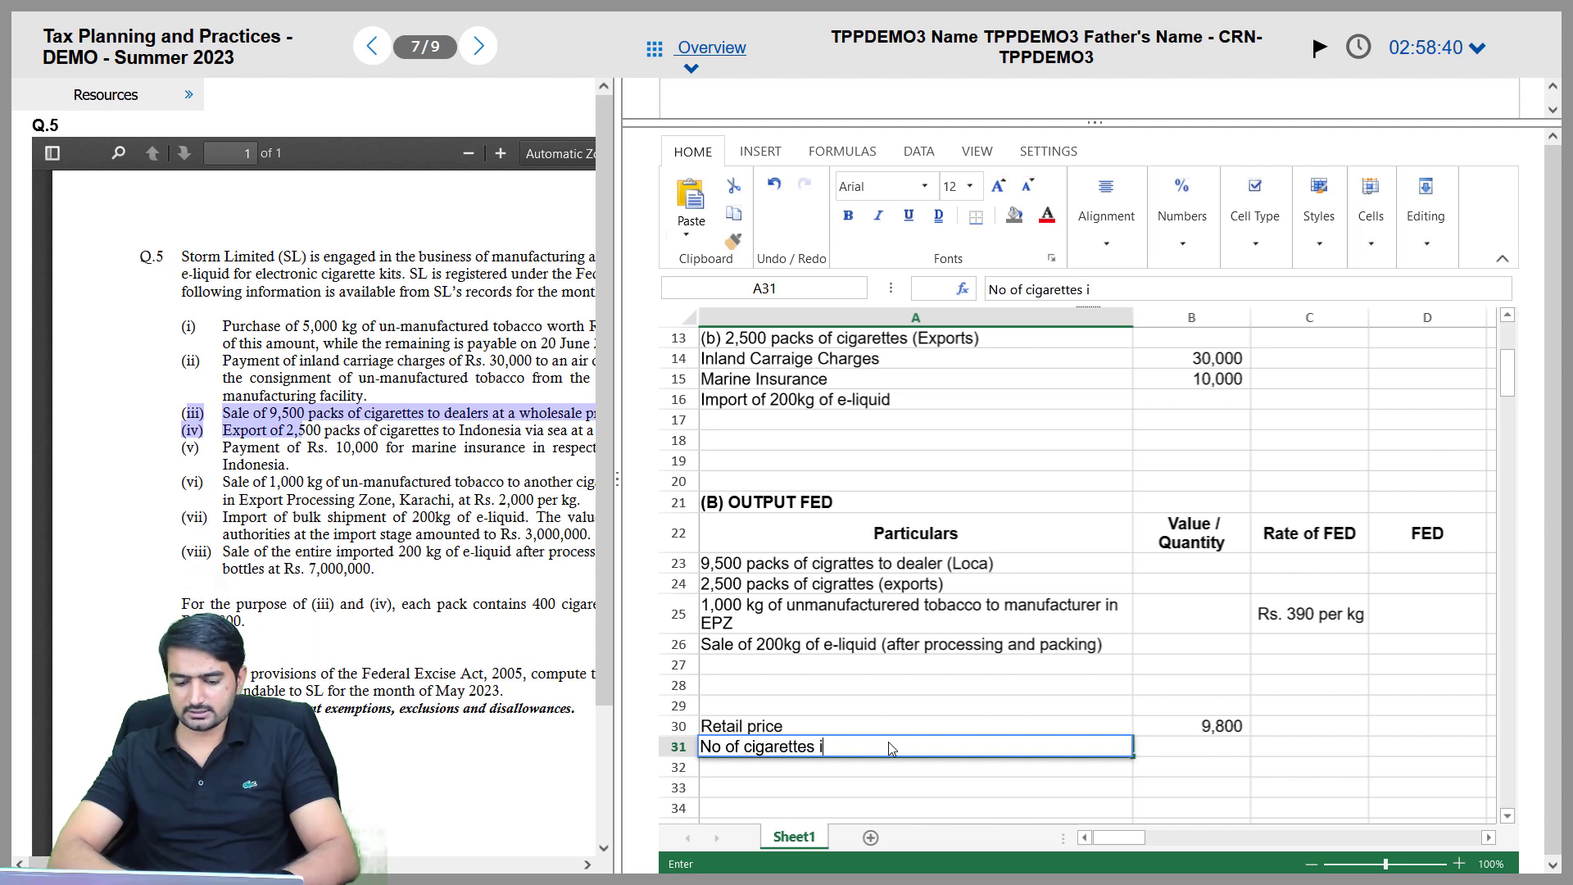
{"action": "type", "text": "n pack"}
{"action": "key", "text": "Tab"}
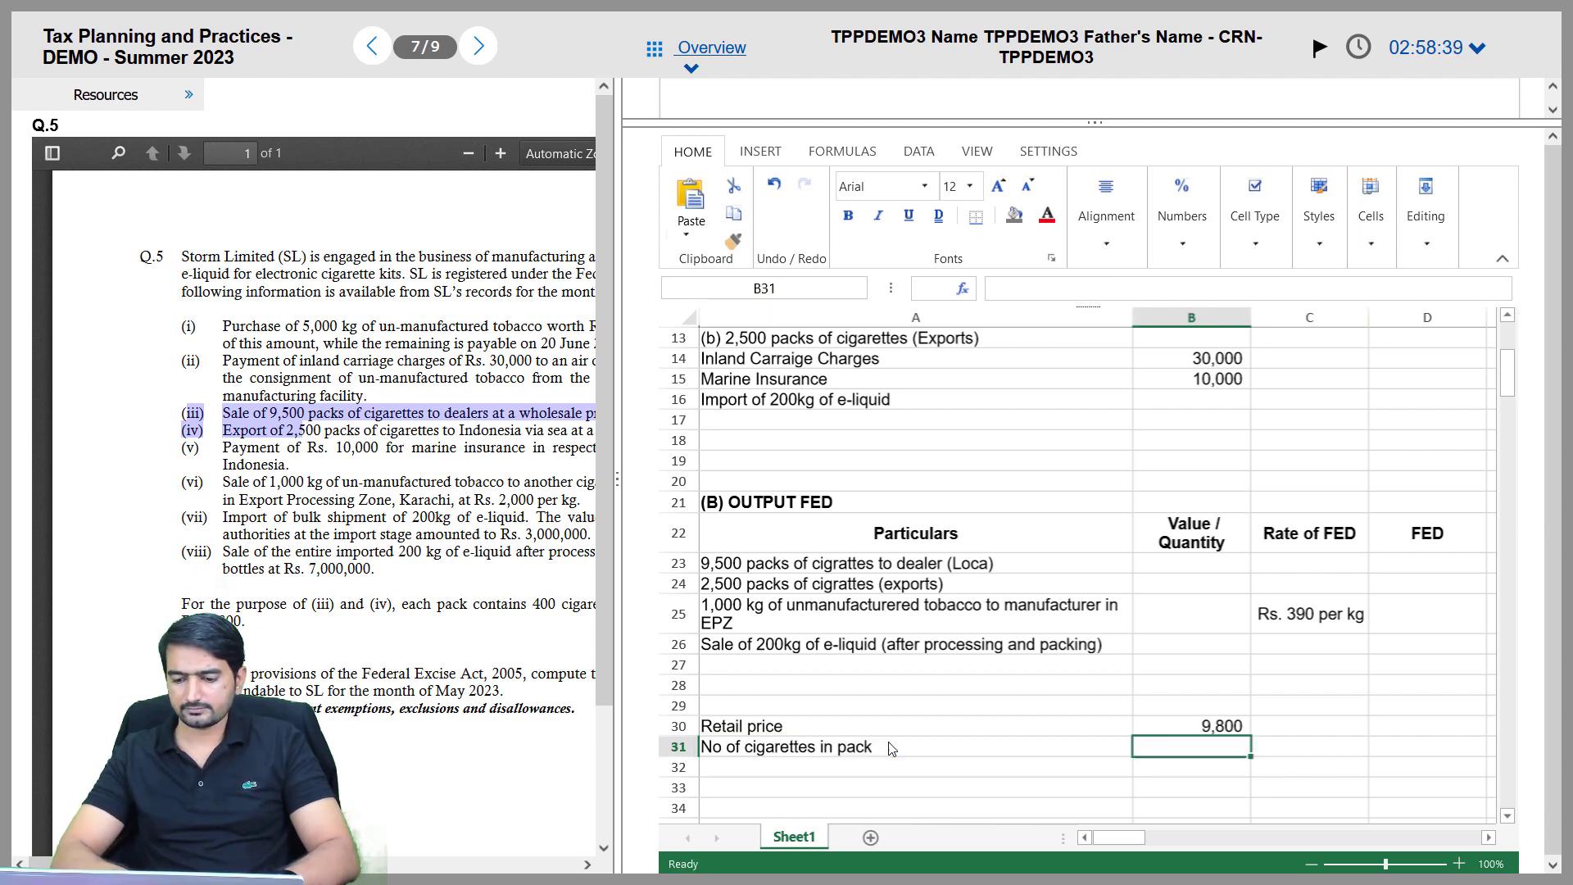
{"action": "type", "text": "400"}
{"action": "key", "text": "Return"}
Label row 32, below the pack count, as "Retail price per 1,000 cigarettes"
{"action": "key", "text": "Left"}
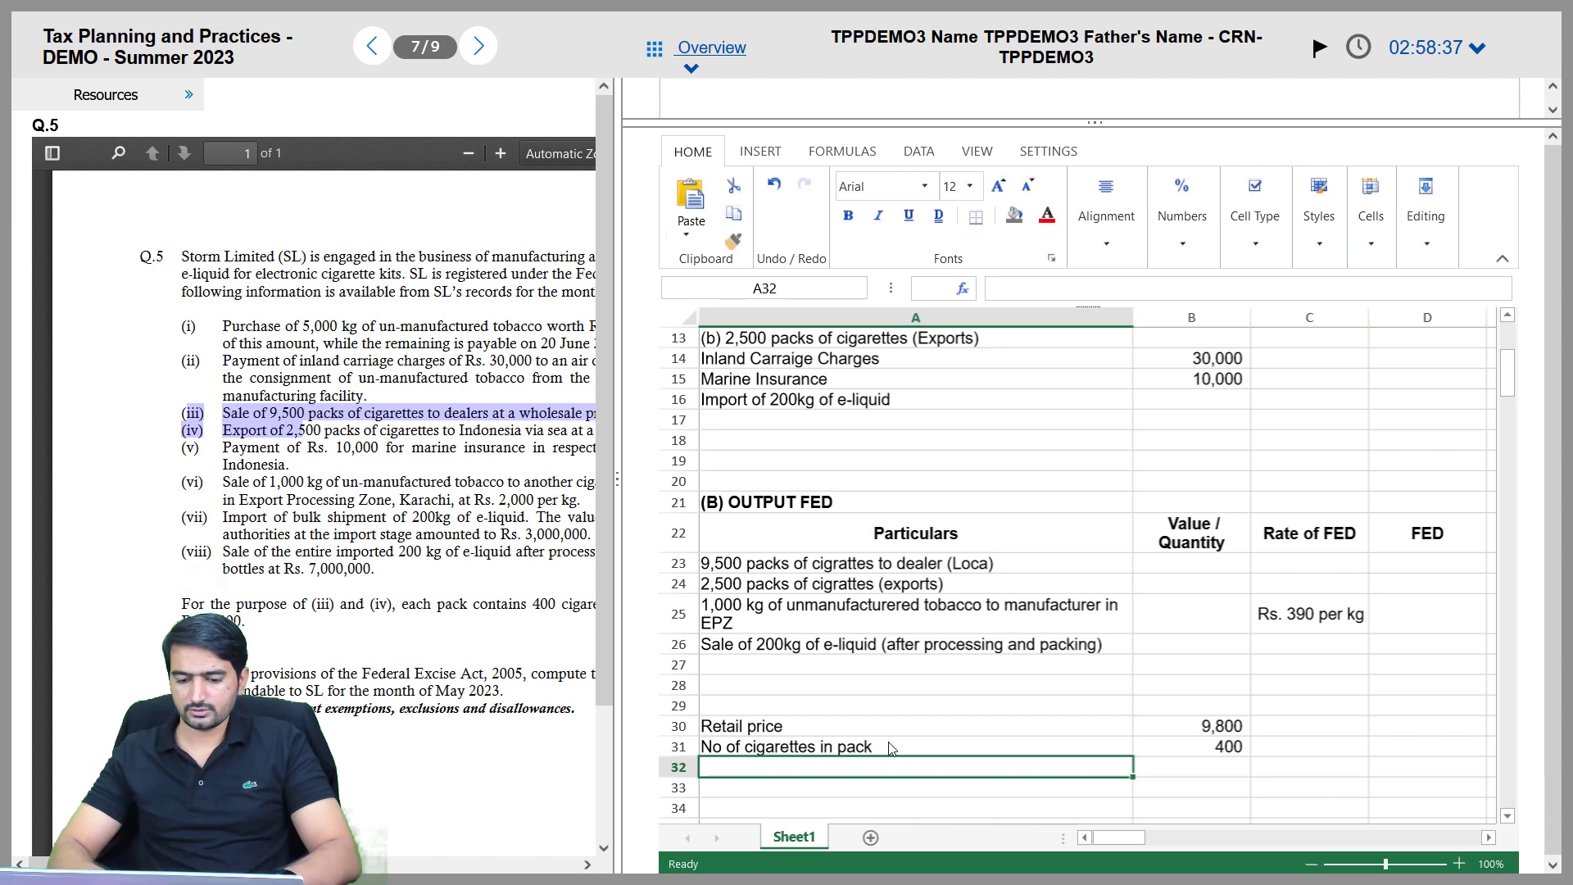
{"action": "type", "text": "Retail"}
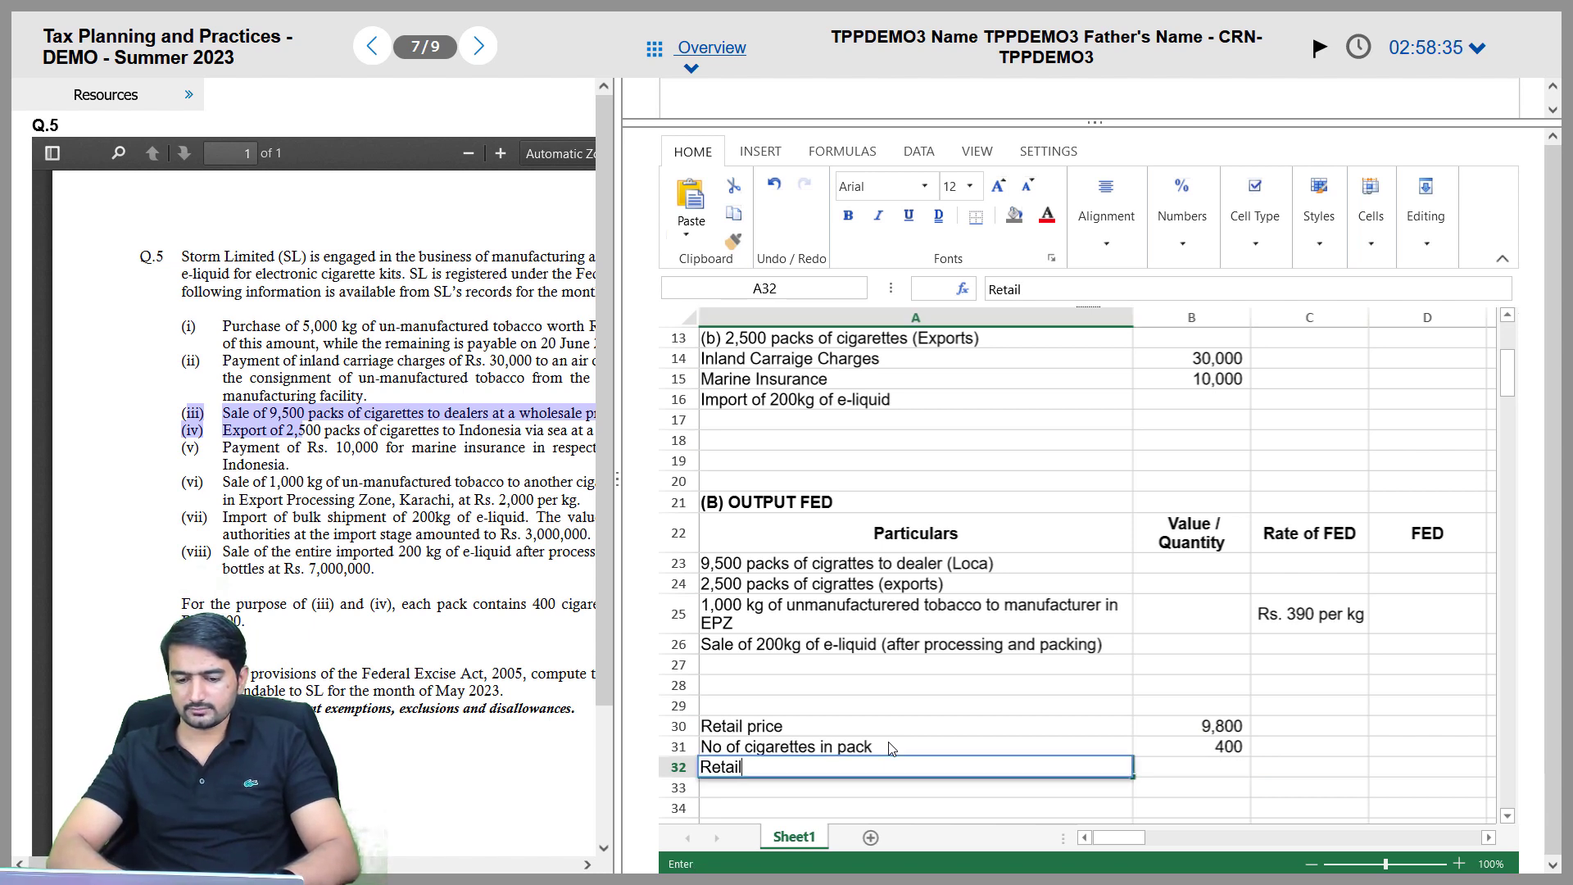
{"action": "type", "text": " price per 1"}
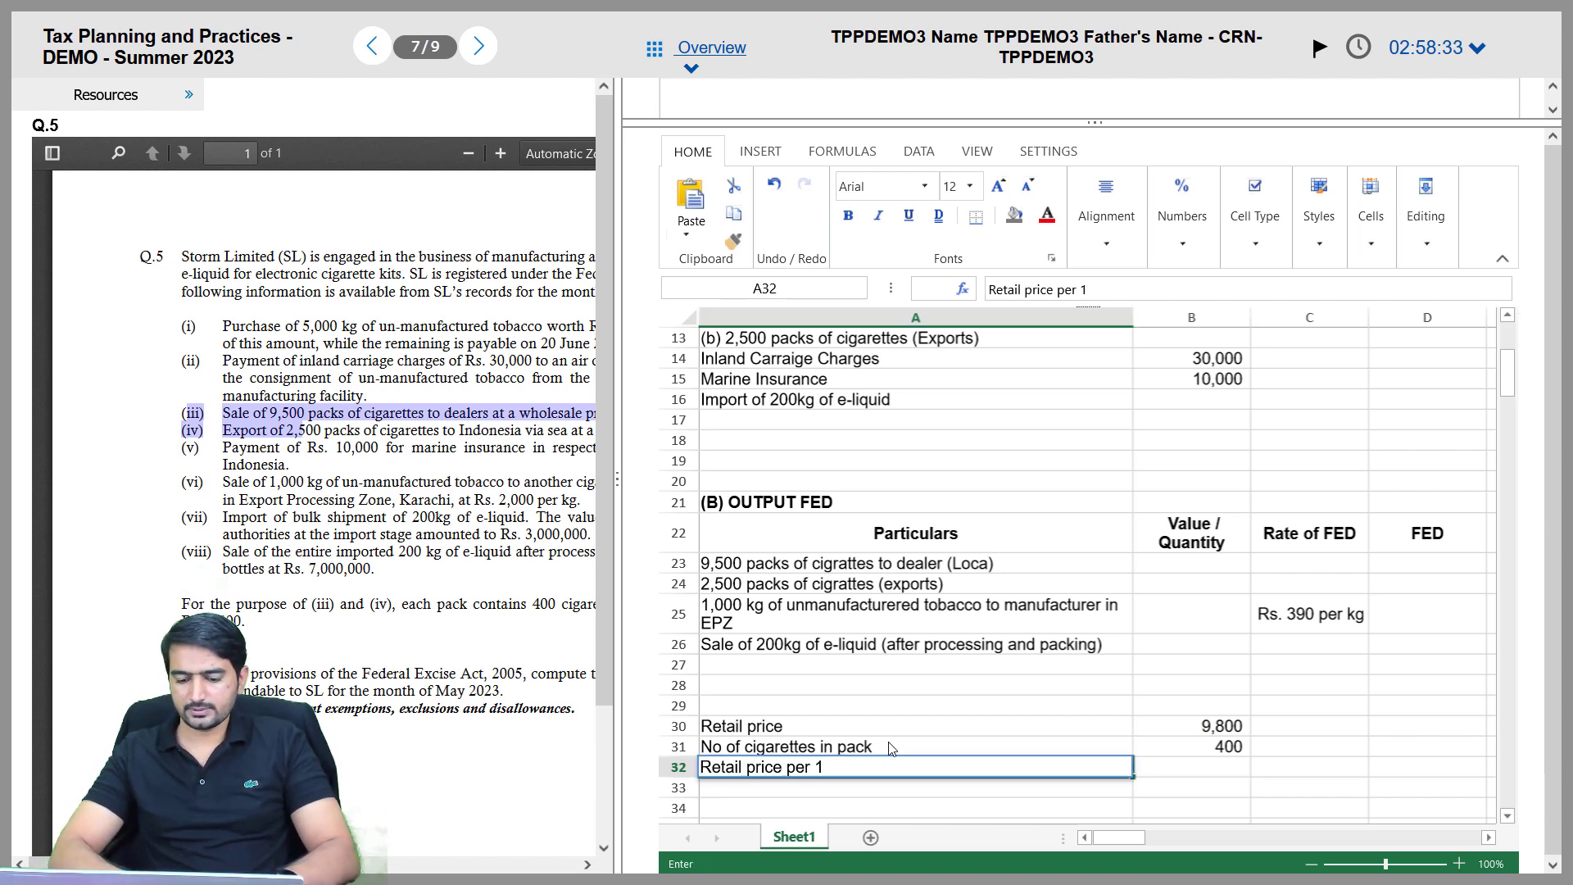
{"action": "type", "text": ",000 gi"}
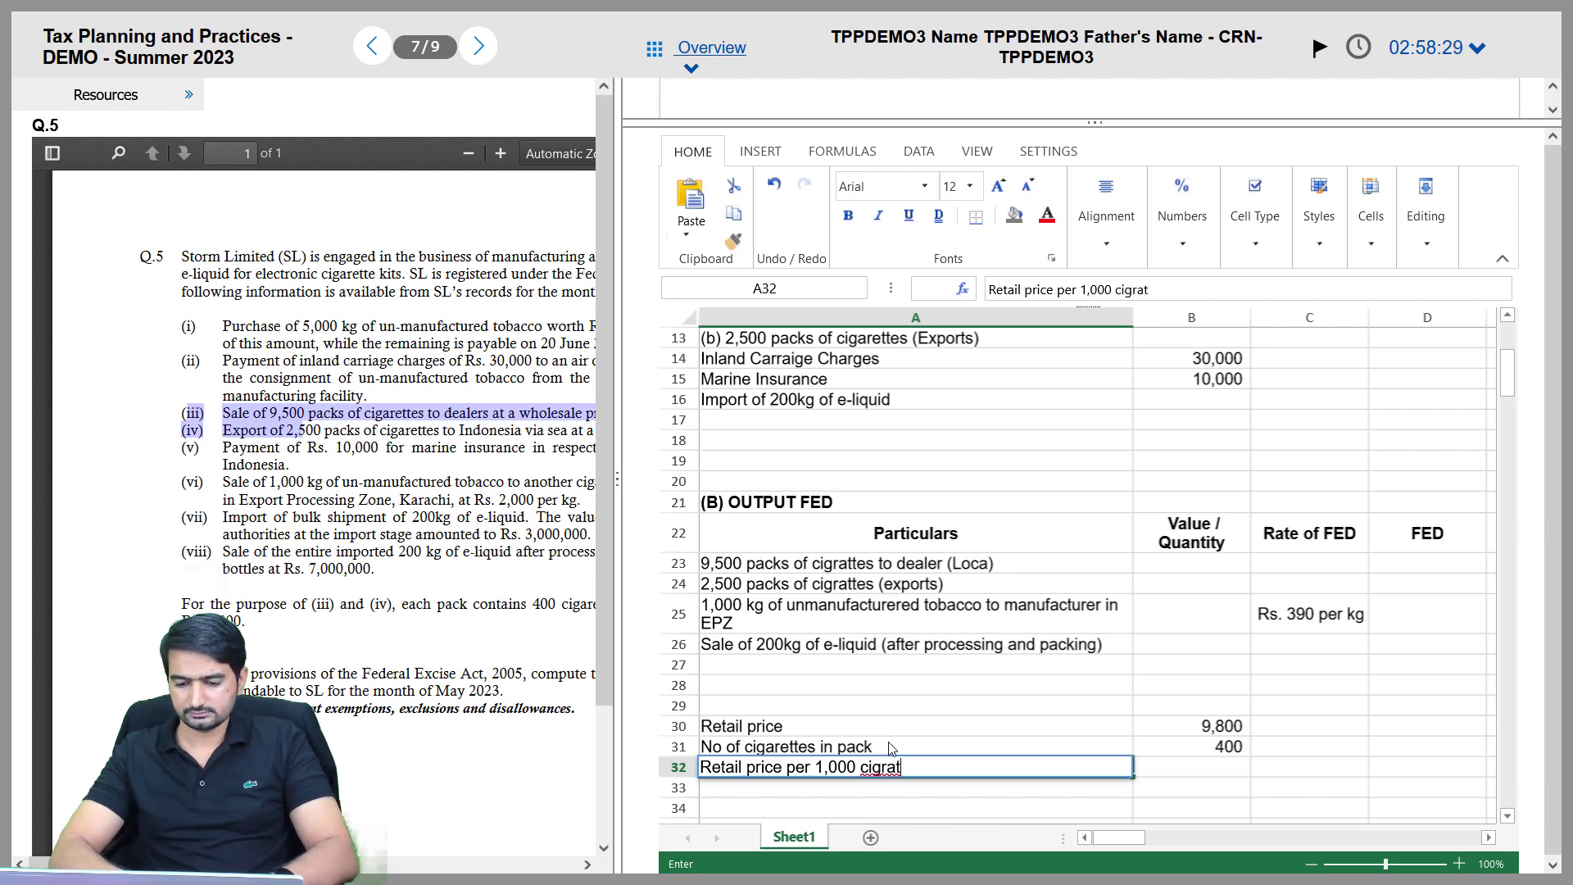
{"action": "key", "text": "BackSpace"}
{"action": "key", "text": "BackSpace"}
{"action": "key", "text": "BackSpace"}
{"action": "key", "text": "BackSpace"}
{"action": "type", "text": "ar"}
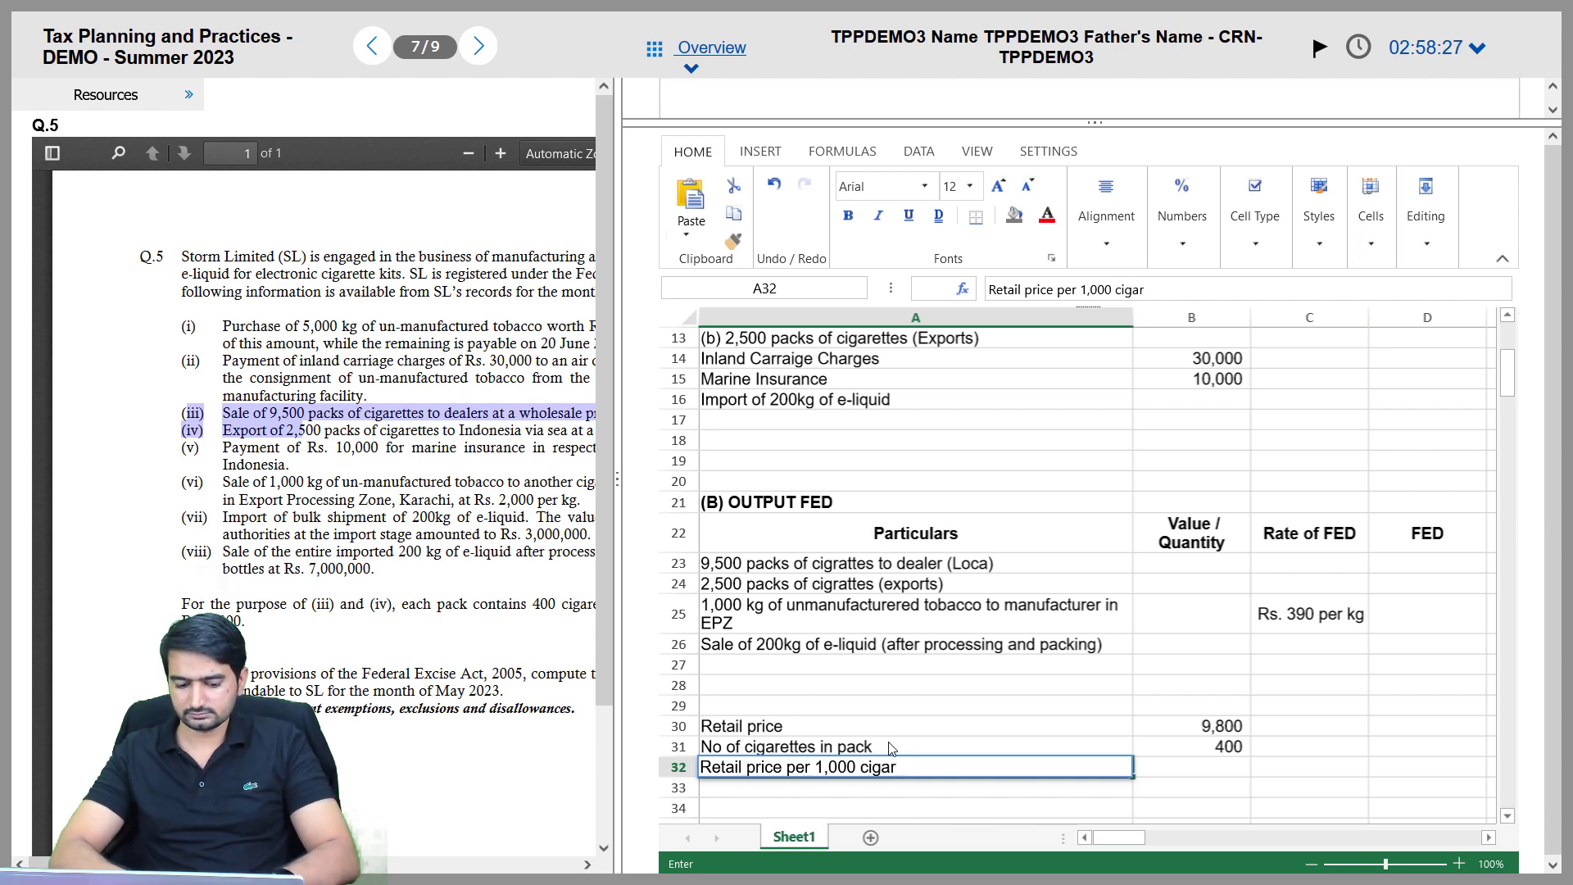
{"action": "type", "text": "ettes"}
{"action": "key", "text": "Tab"}
Calculate the retail price per 1,000 cigarettes in B32 with the formula =B30/B31*1000
{"action": "type", "text": "-"}
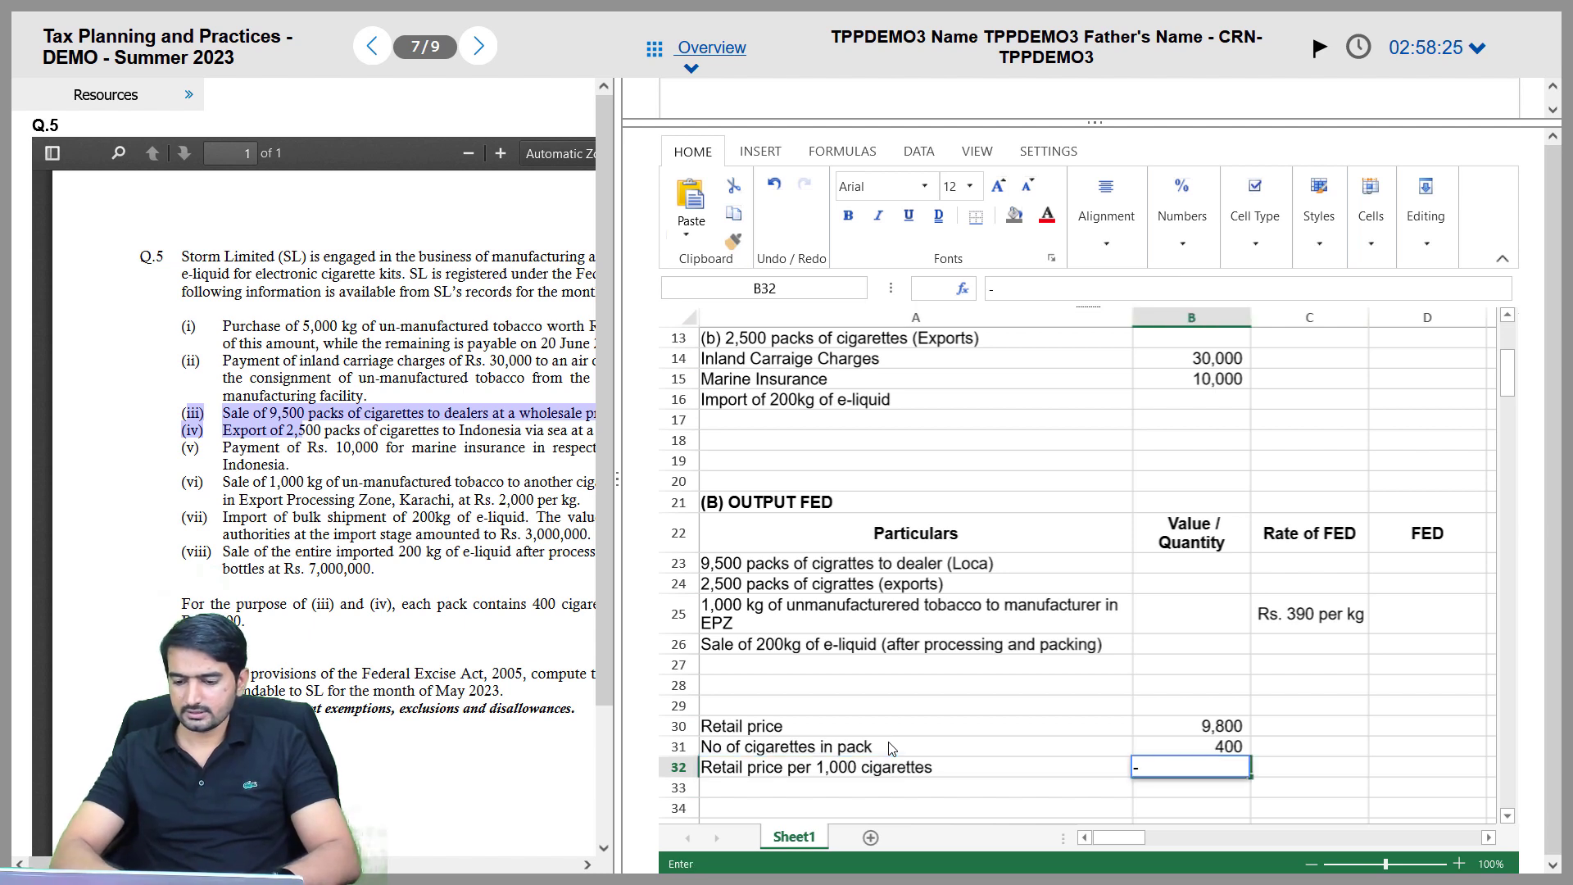
{"action": "key", "text": "BackSpace"}
{"action": "type", "text": "=B30"}
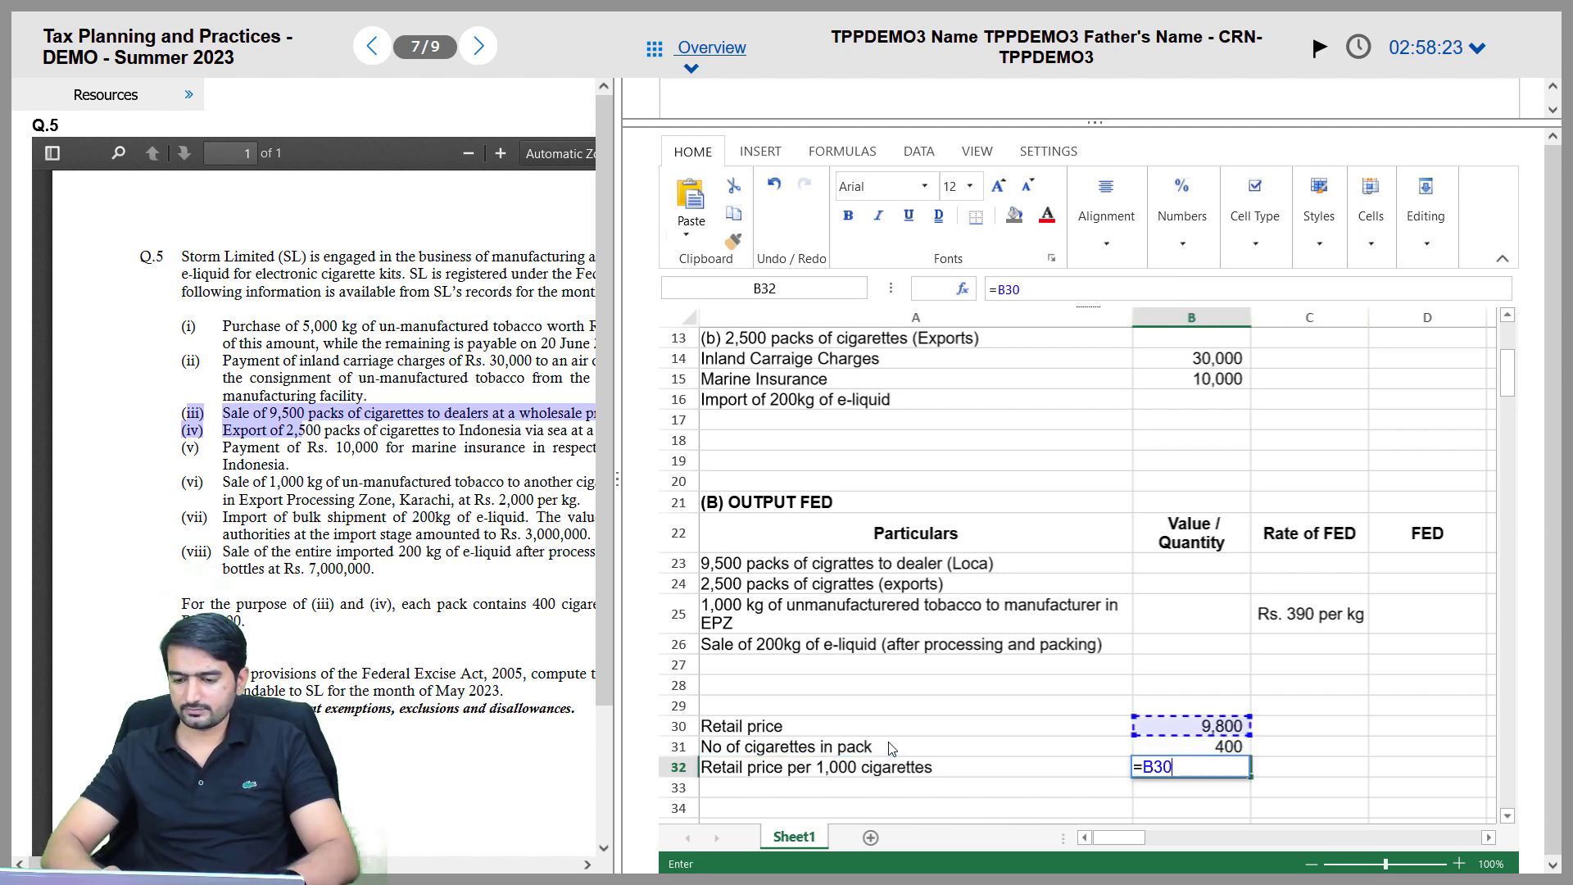
{"action": "type", "text": "/B31*100"}
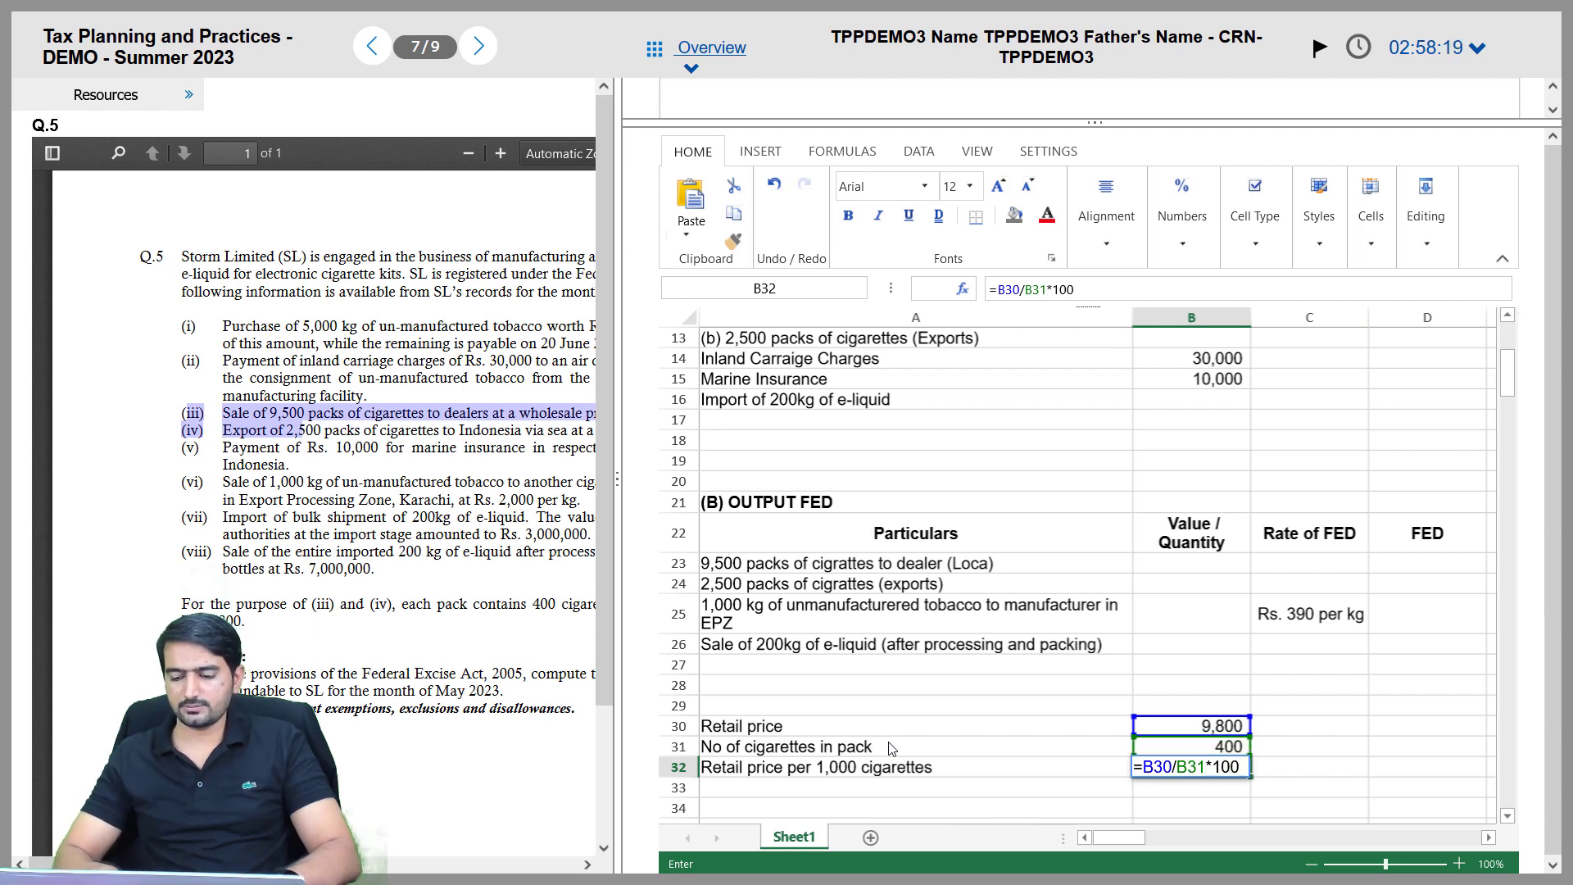
{"action": "type", "text": "0"}
{"action": "key", "text": "Return"}
{"action": "key", "text": "Up"}
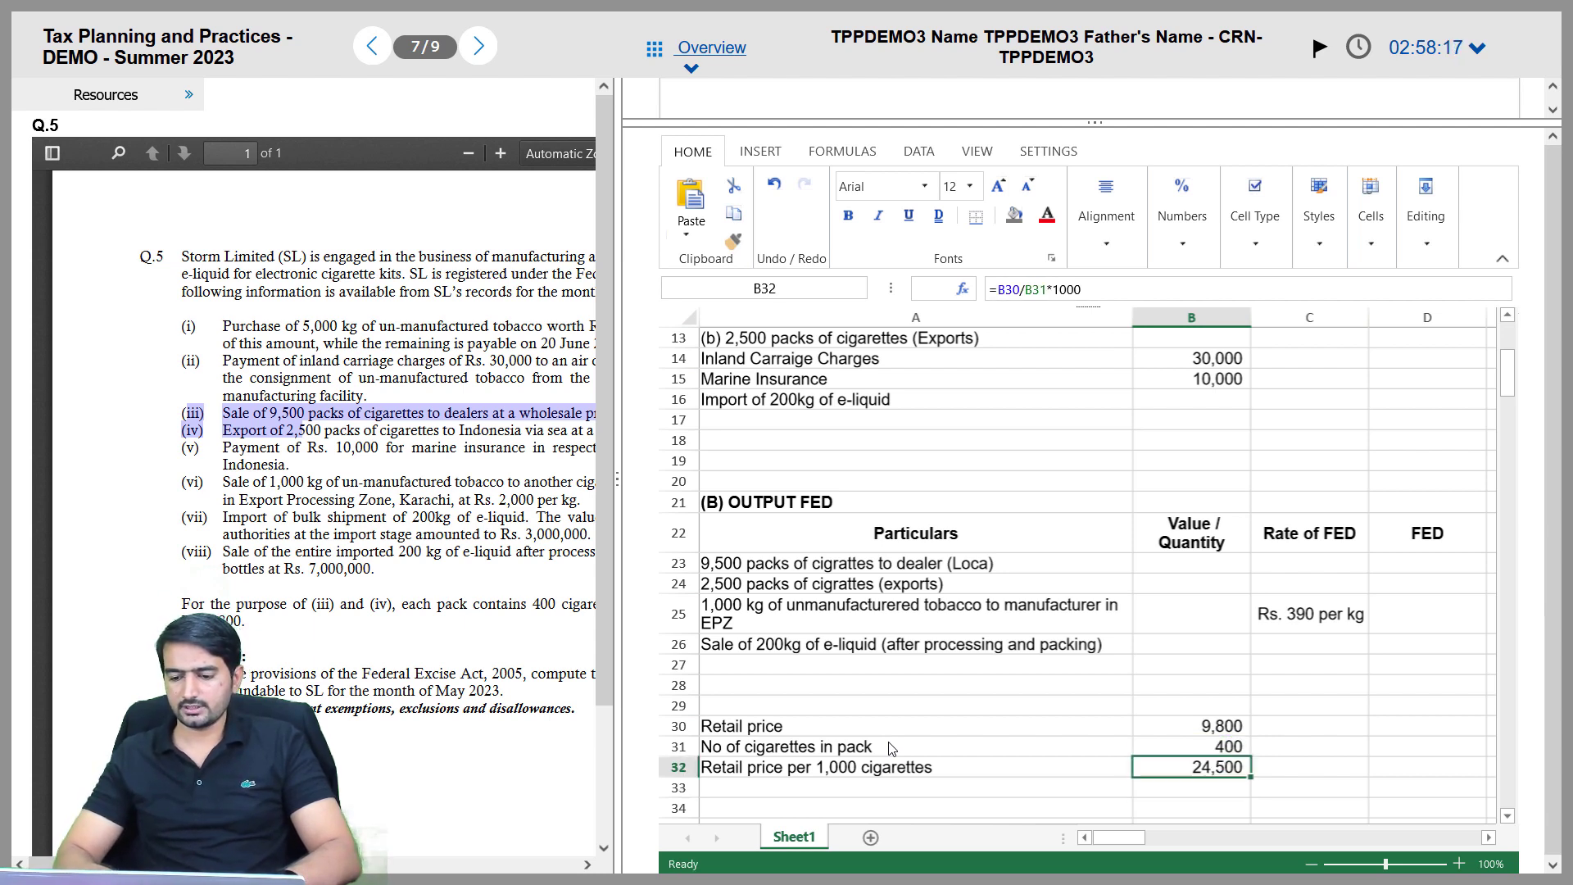
{"action": "scroll", "coordinate": [909, 724], "scroll_direction": "down", "scroll_amount": 2}
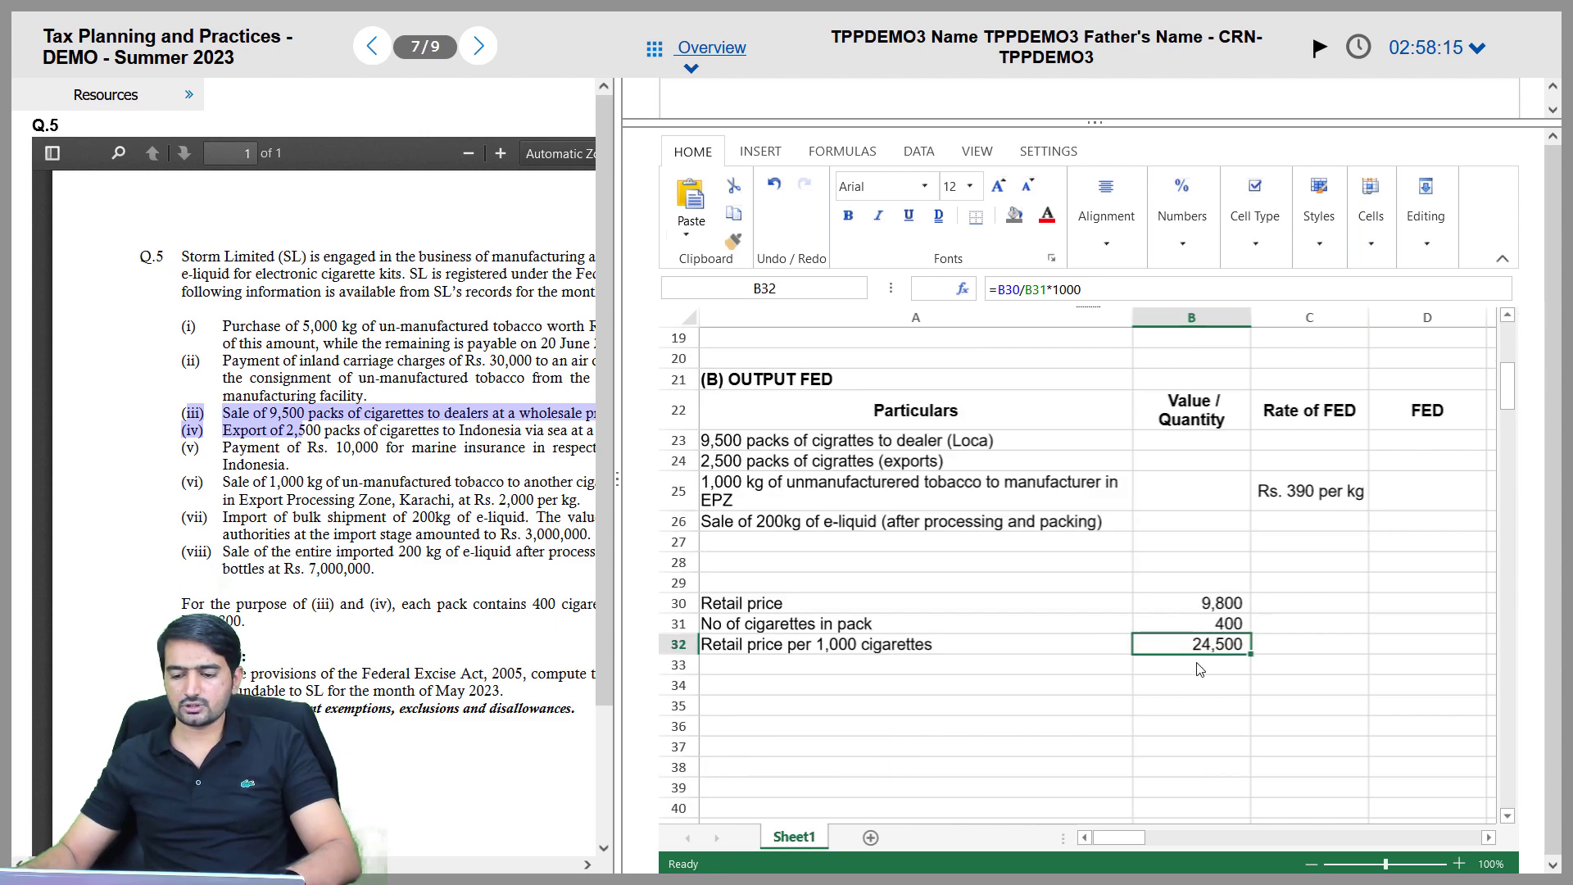
Switch to the tax handbook and compare First Schedule entries 9 and 10 against the computed price, highlighting entry 9's duty rate
{"action": "key", "text": "alt+Tab"}
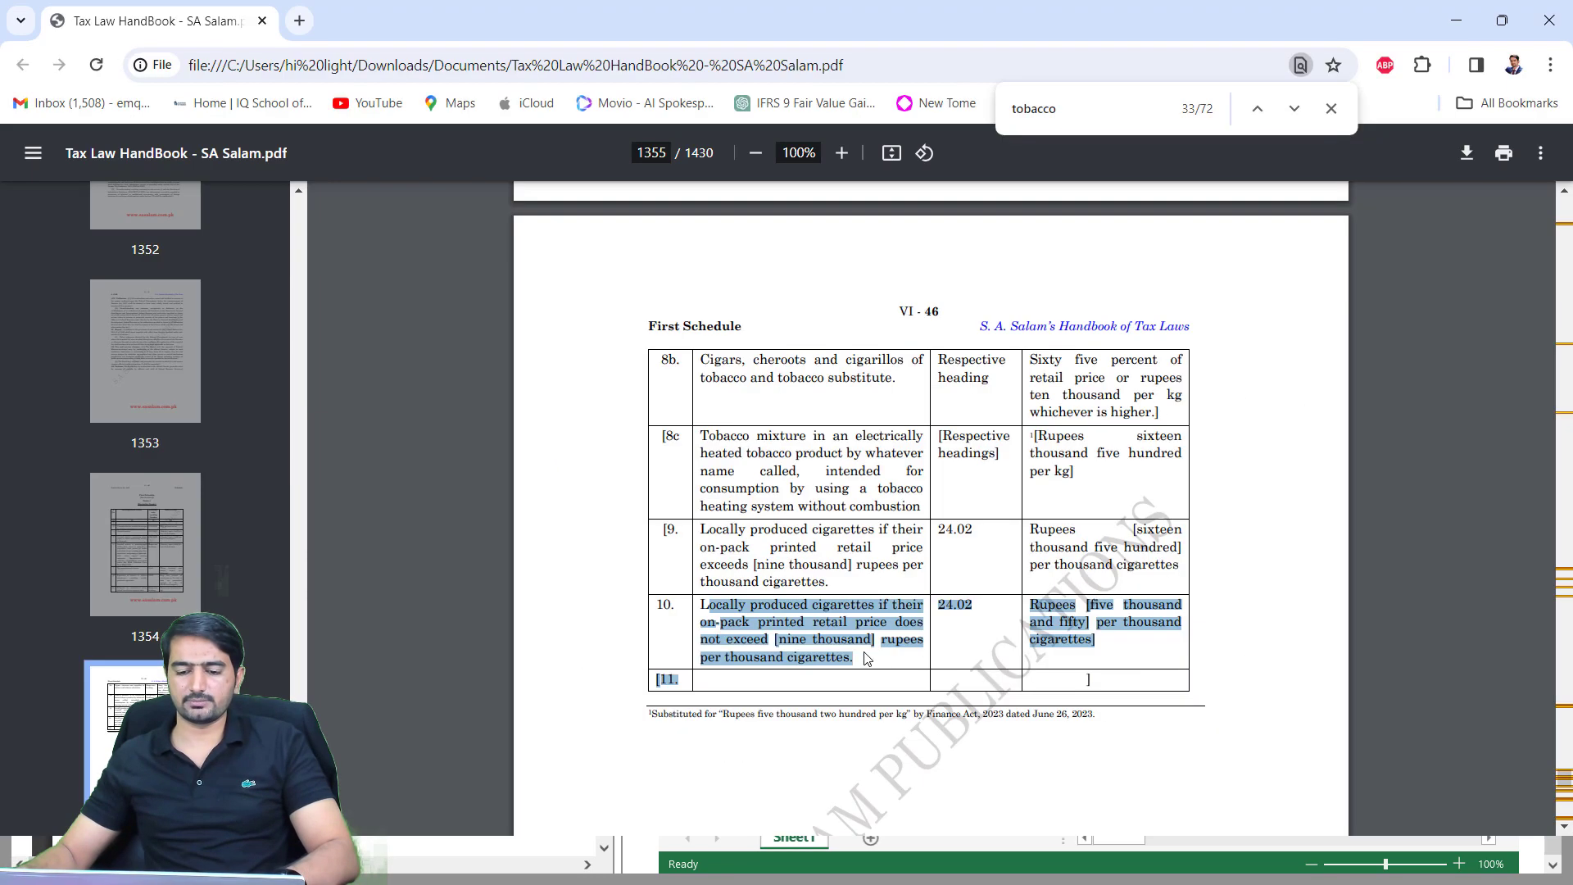
{"action": "left_click_drag", "start_coordinate": [719, 534], "coordinate": [838, 569]}
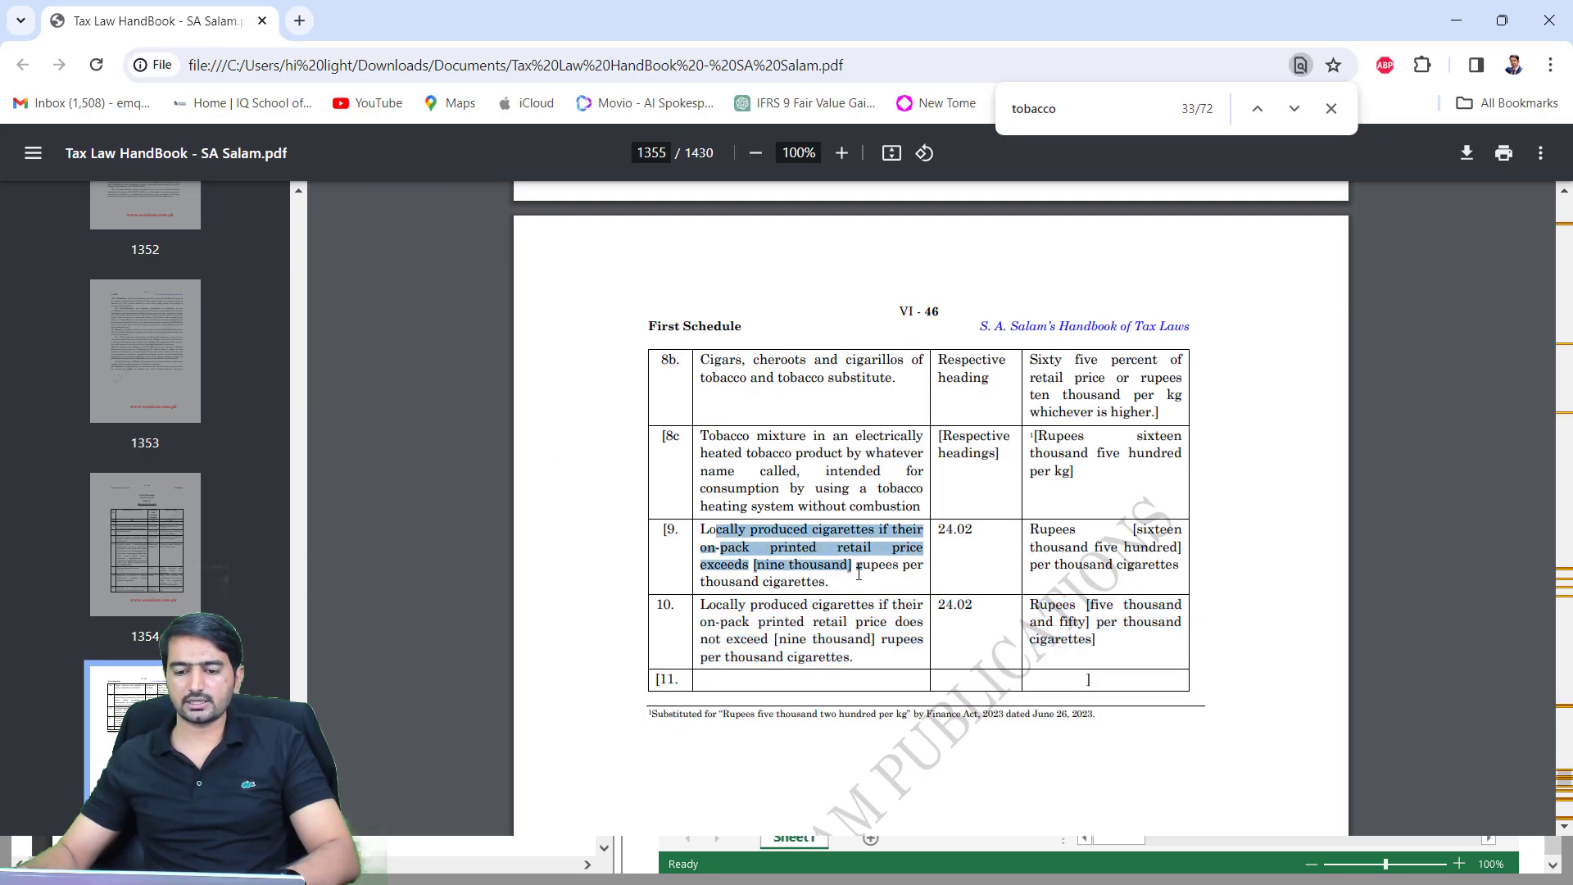
{"action": "left_click_drag", "start_coordinate": [811, 621], "coordinate": [875, 642]}
{"action": "key", "text": "alt+Tab"}
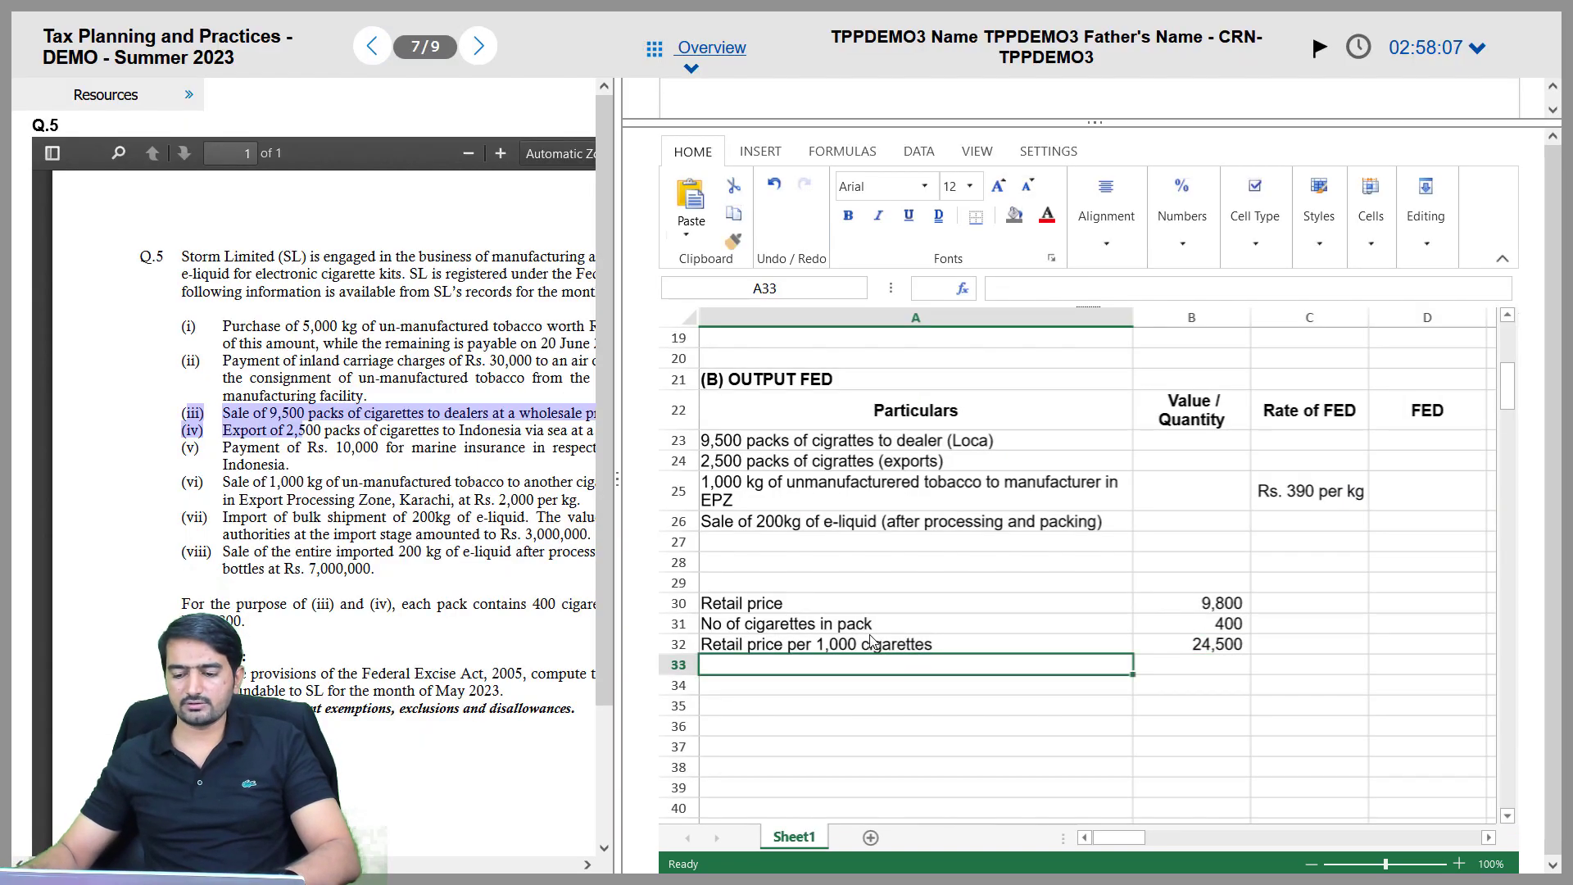
{"action": "key", "text": "alt+Tab"}
{"action": "left_click_drag", "start_coordinate": [665, 529], "coordinate": [1020, 576]}
{"action": "left_click", "coordinate": [1102, 590]}
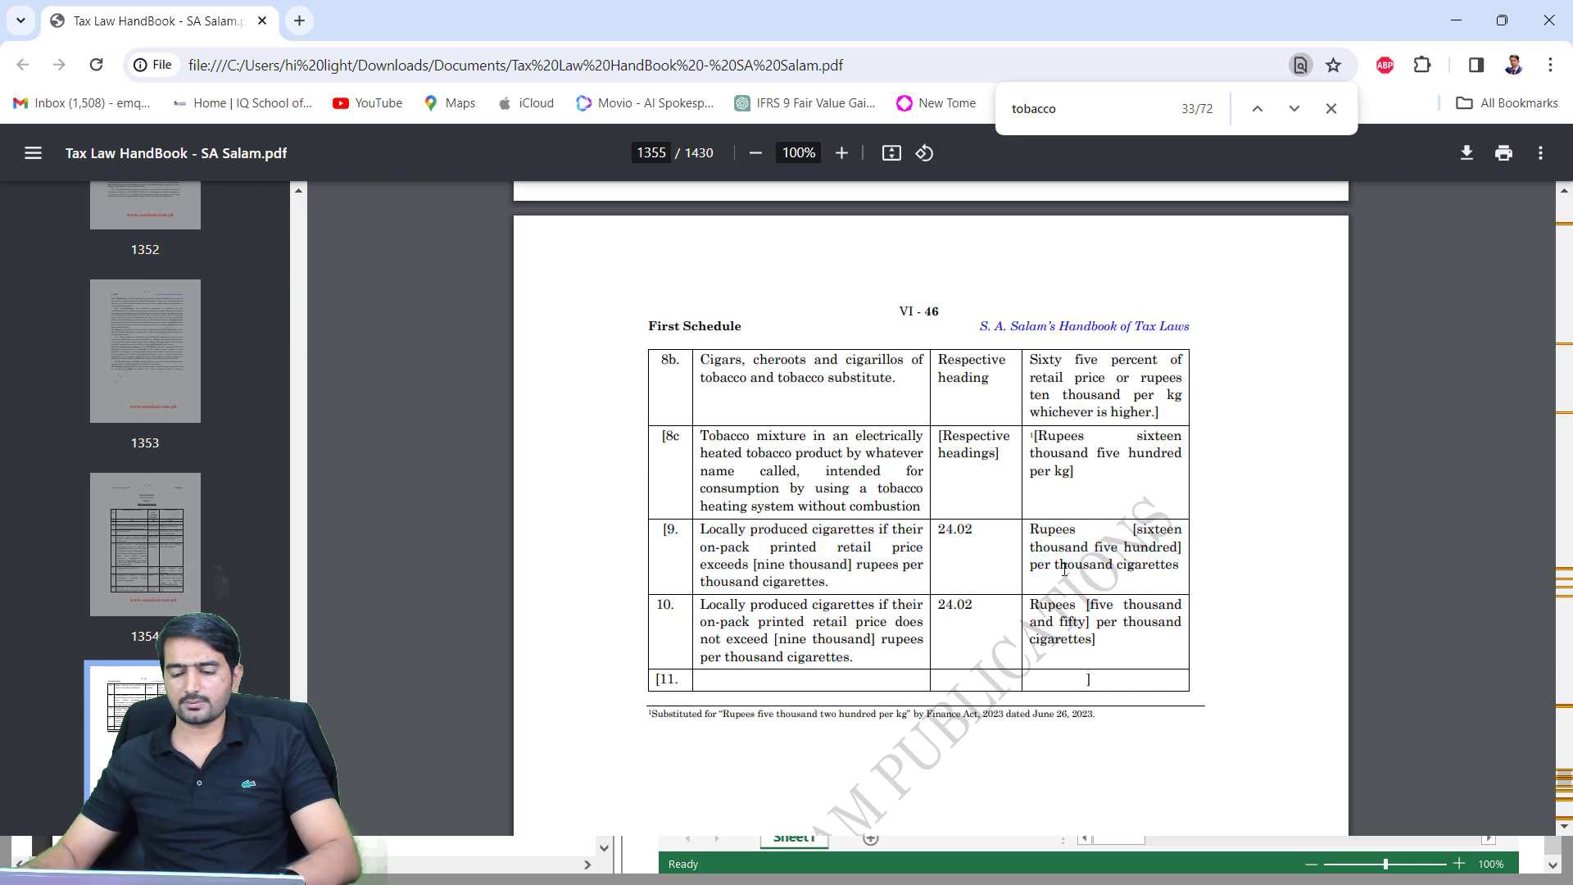
{"action": "left_click_drag", "start_coordinate": [1035, 534], "coordinate": [1171, 570]}
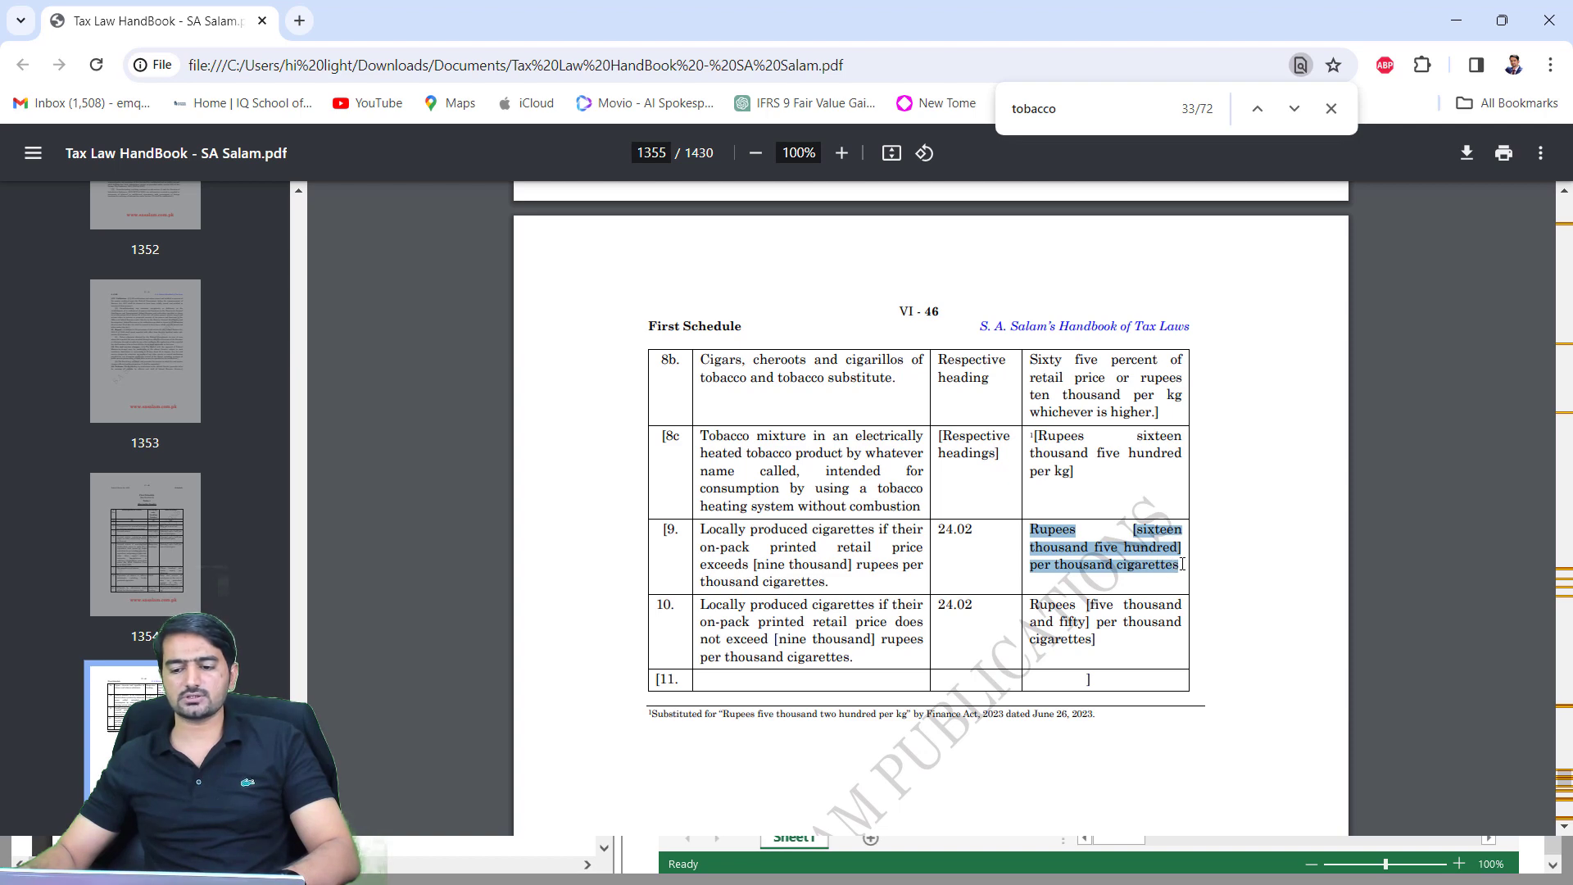
Return to the exam, enter "Rs. 16,500 per 1,000 cigrattes" as the local dealer sale's FED rate in C23, and fit row 23's height
{"action": "key", "text": "alt+Tab"}
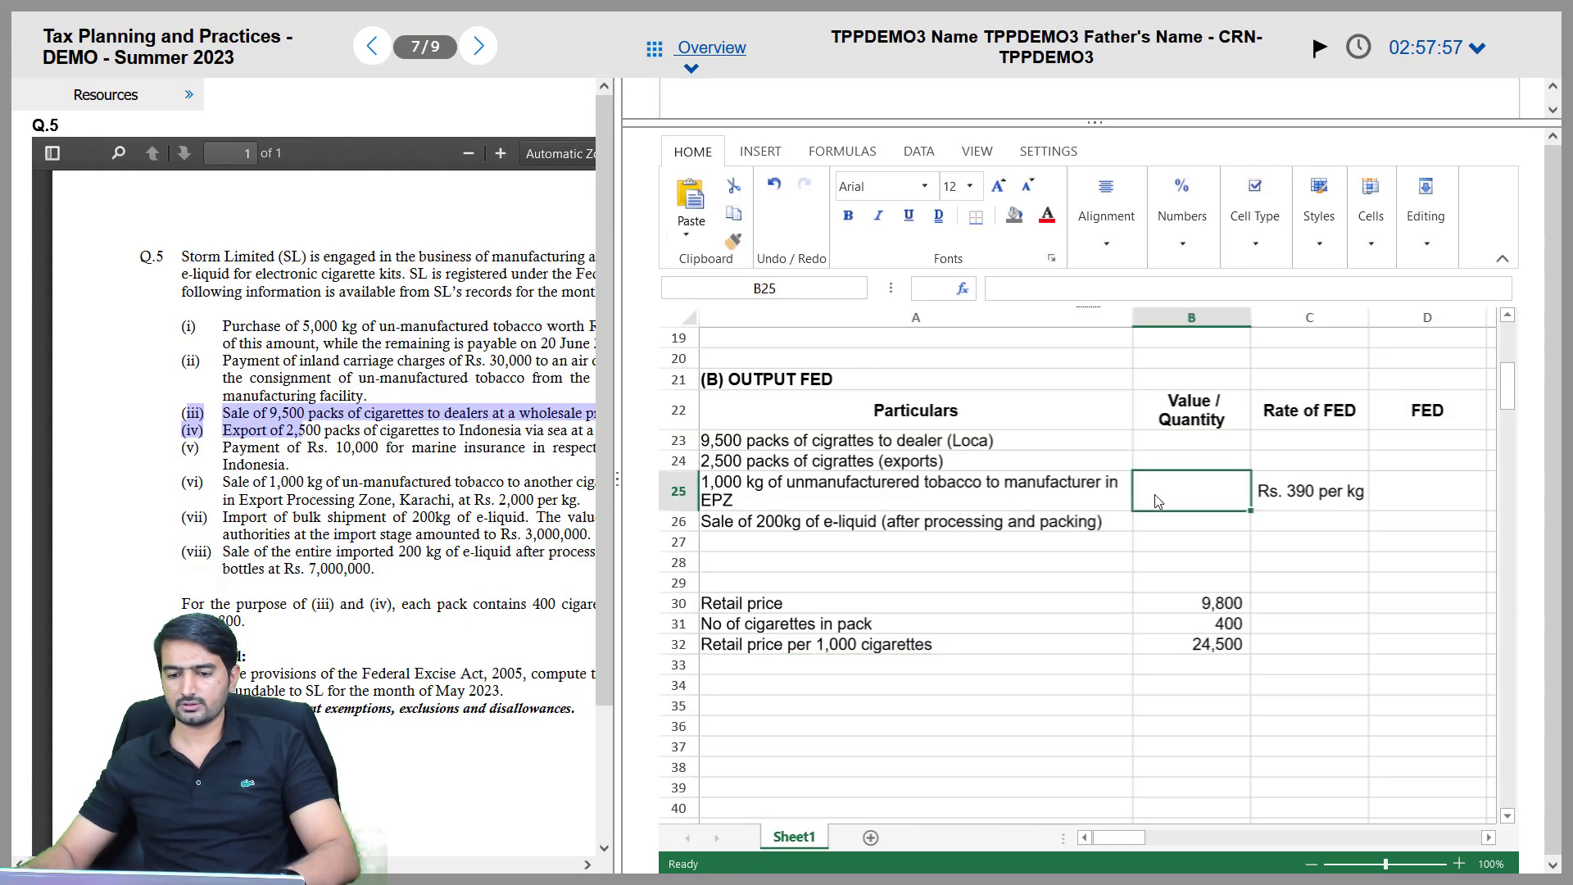
{"action": "left_click", "coordinate": [1276, 442]}
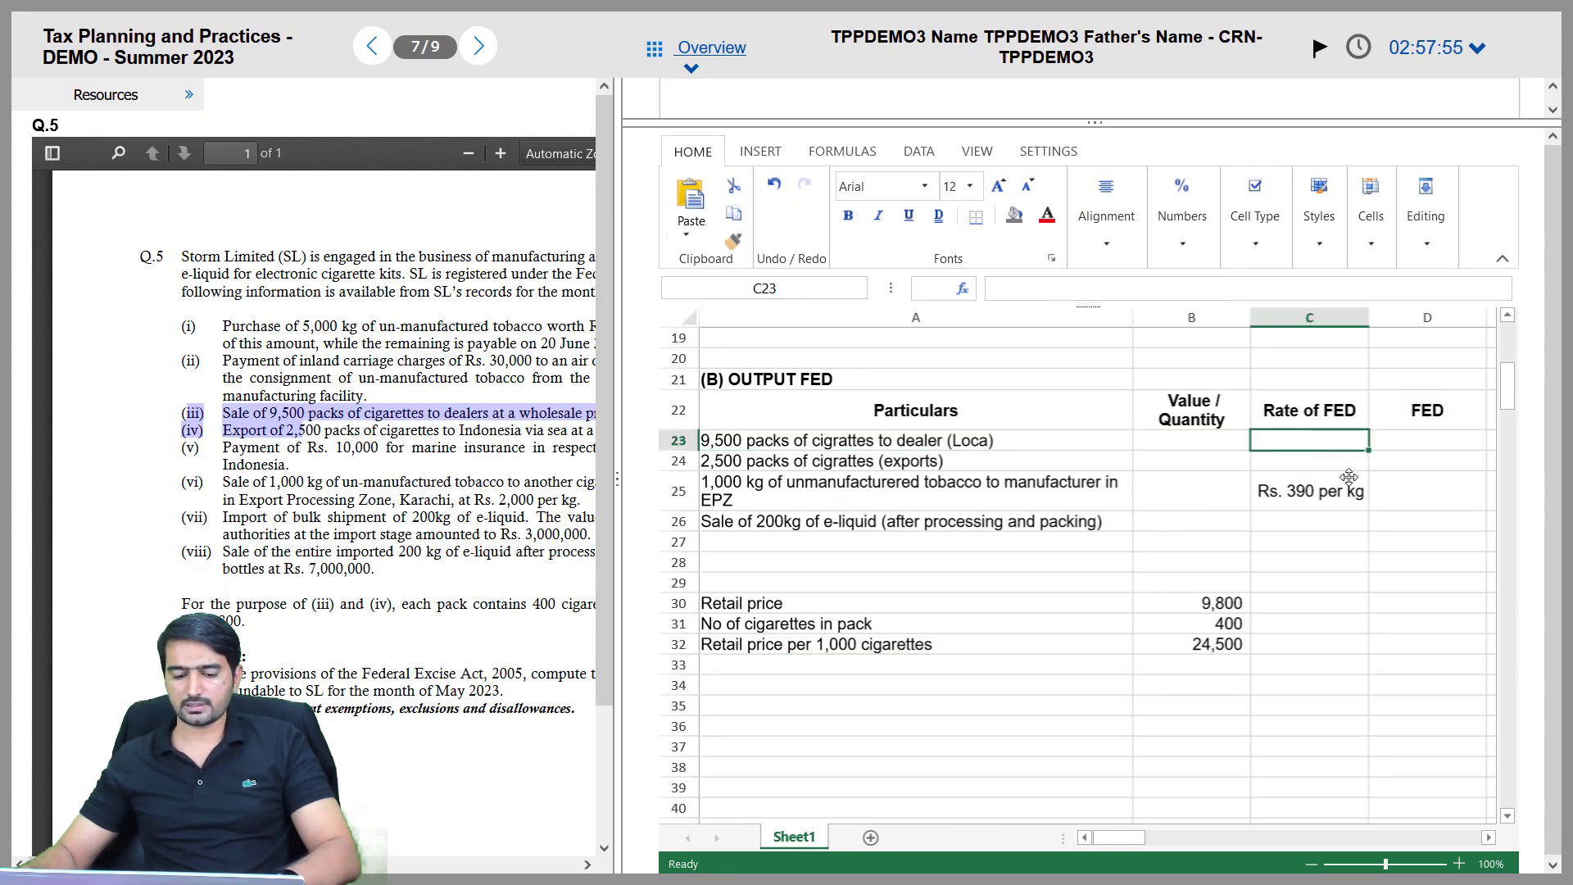
{"action": "type", "text": "Rs. 16"}
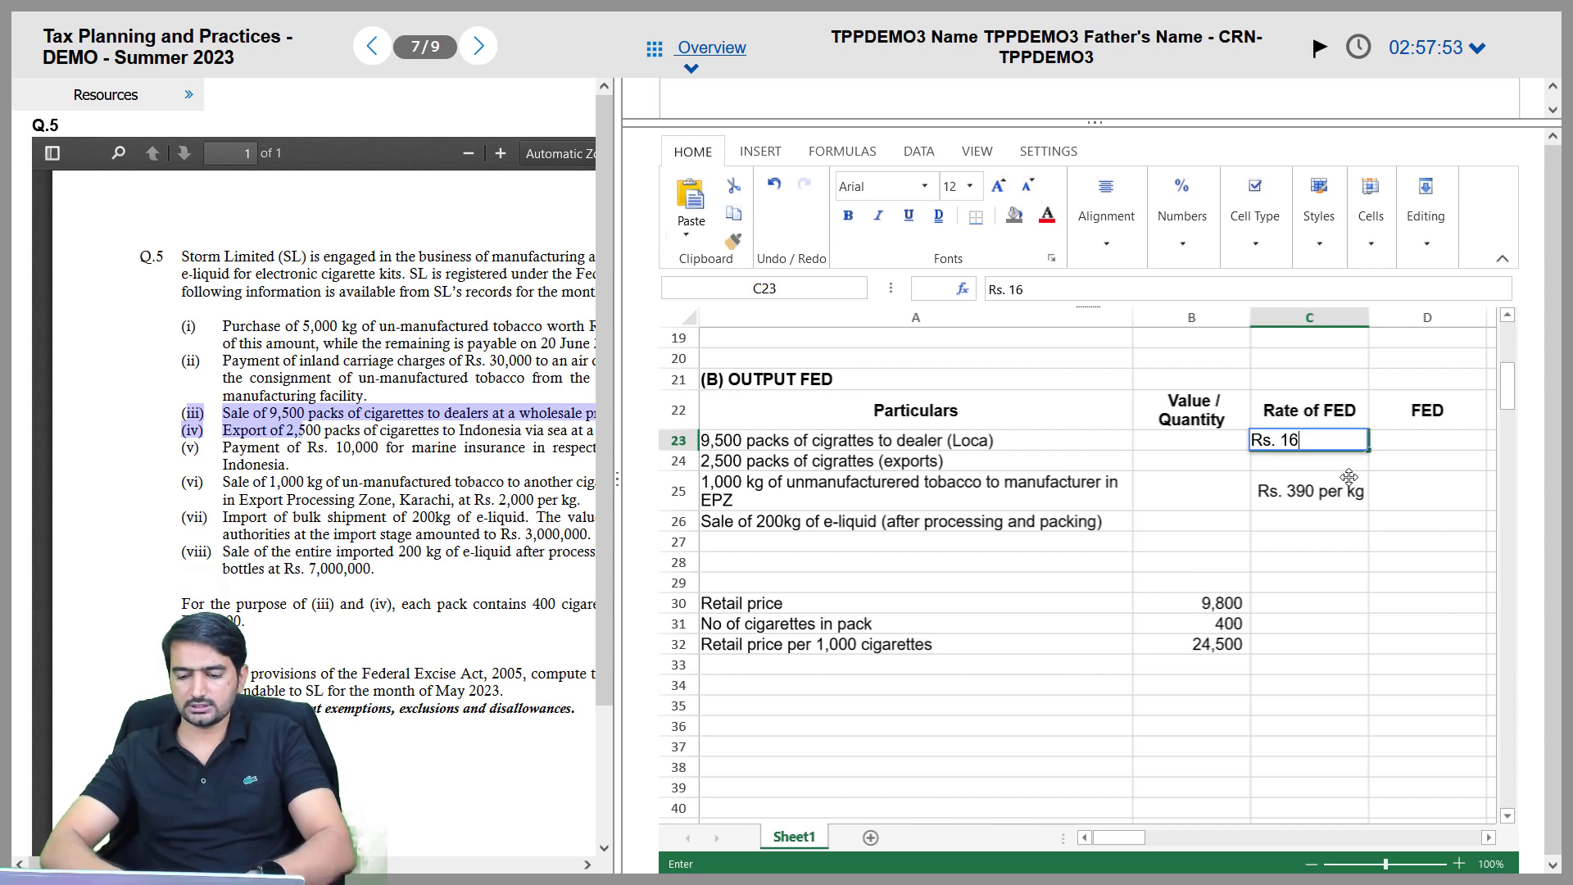
{"action": "type", "text": ",500 per 1"}
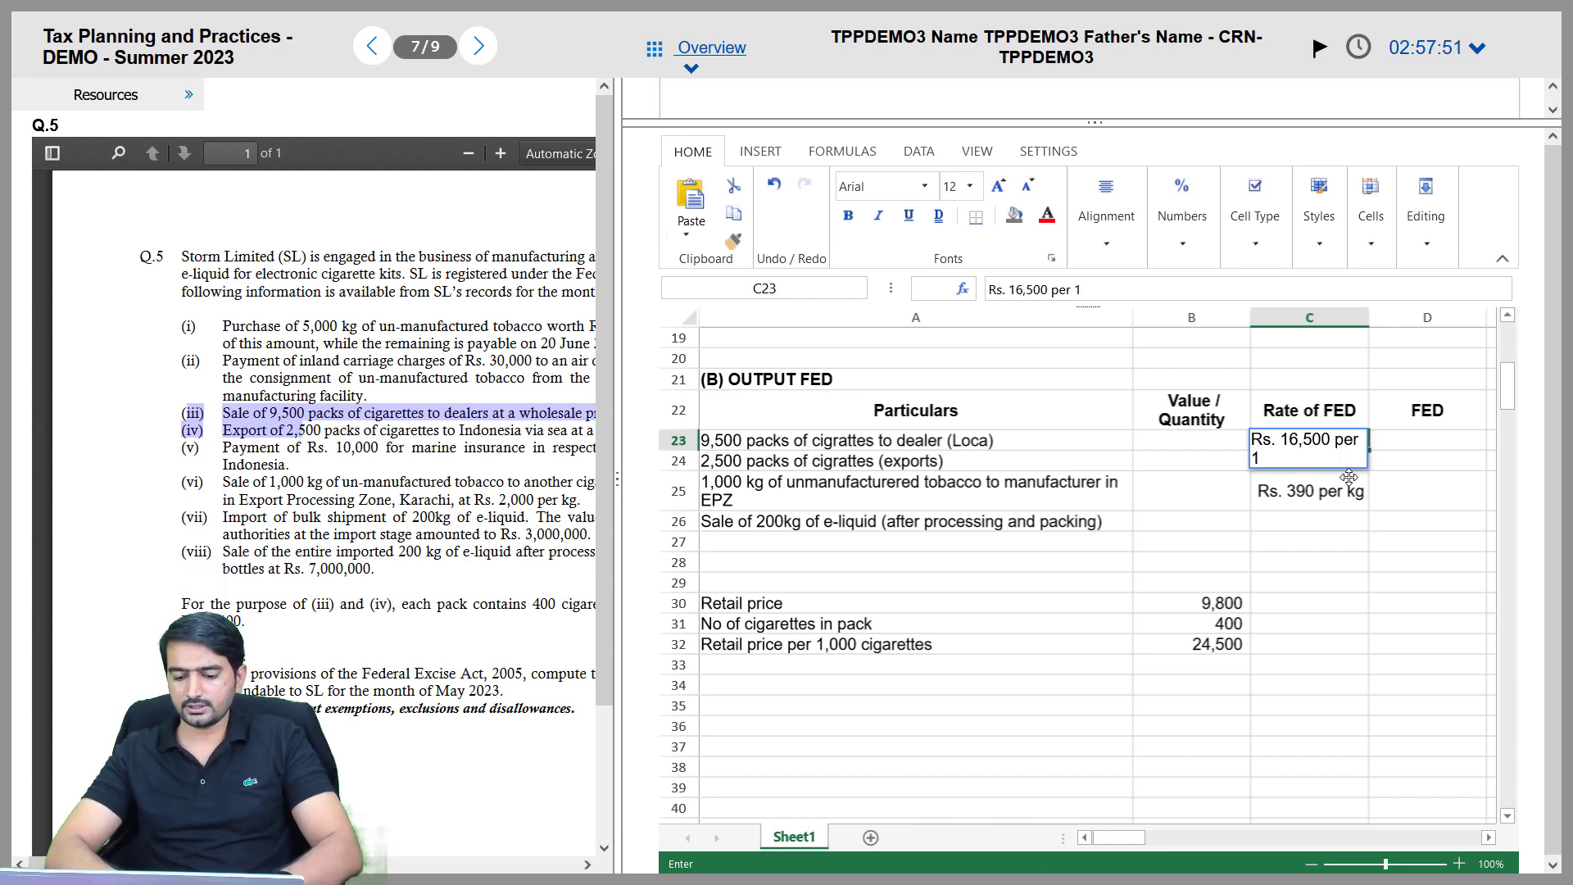
{"action": "type", "text": ",000 cigr"}
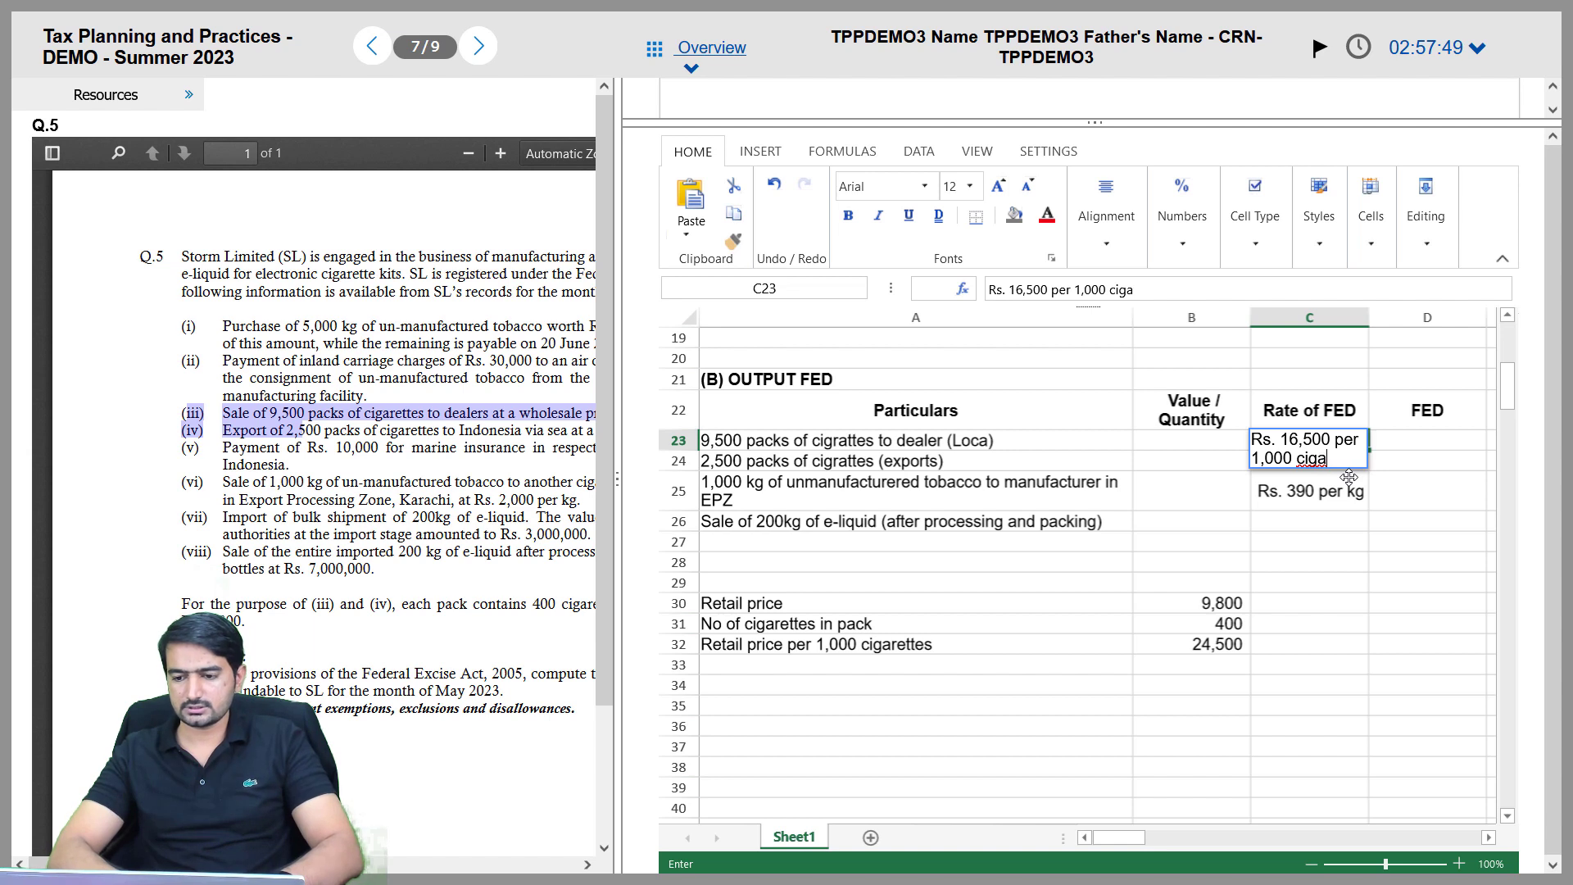
{"action": "type", "text": "a"}
{"action": "key", "text": "BackSpace"}
{"action": "type", "text": "rattes"}
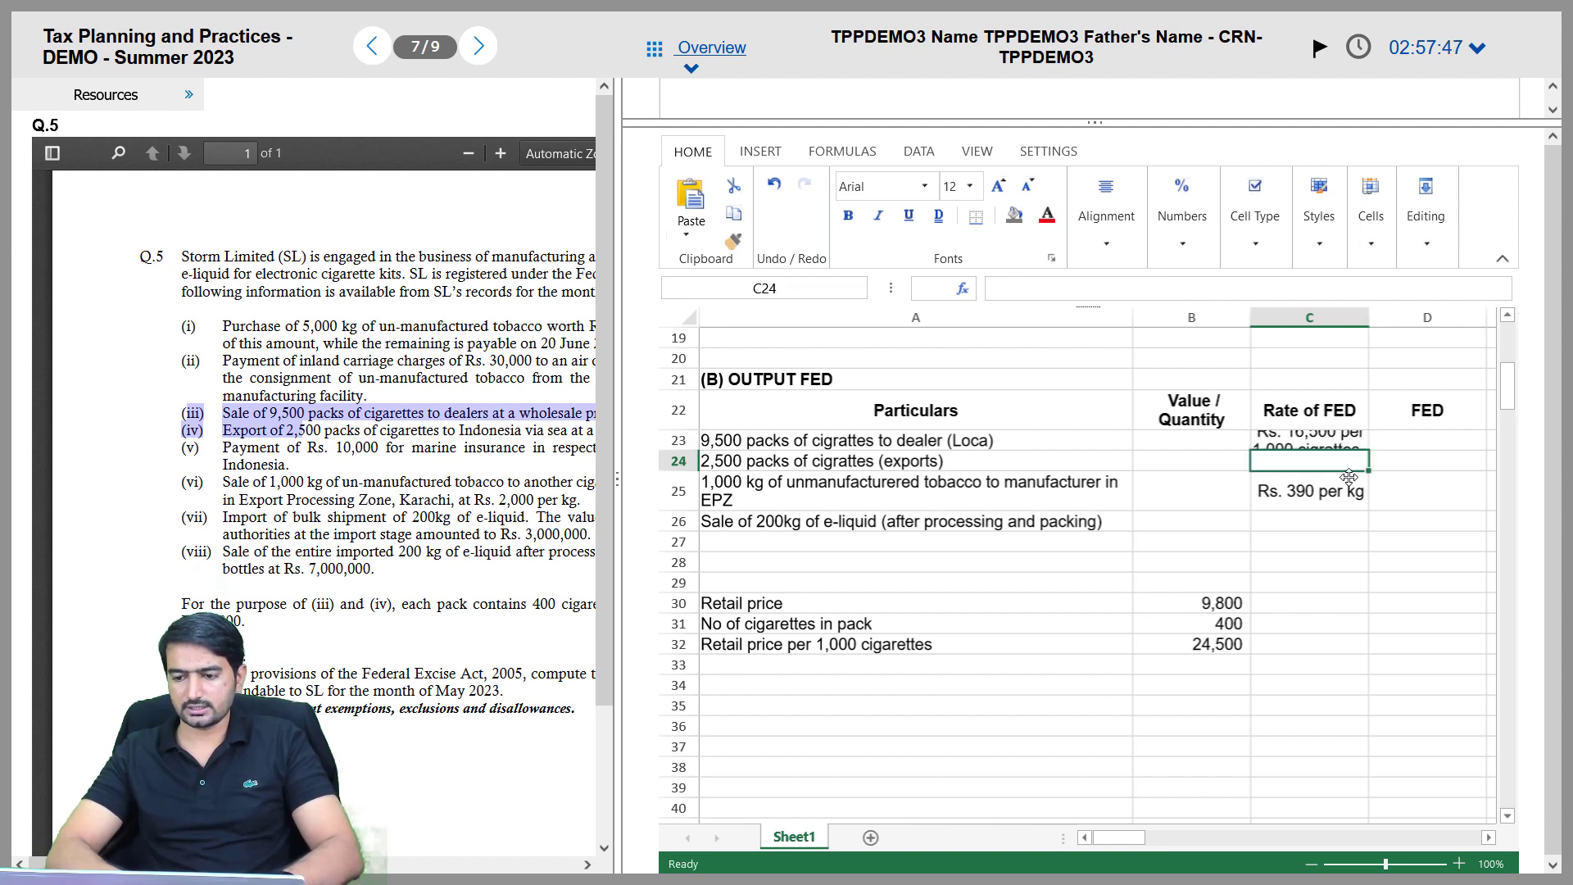
{"action": "key", "text": "Return"}
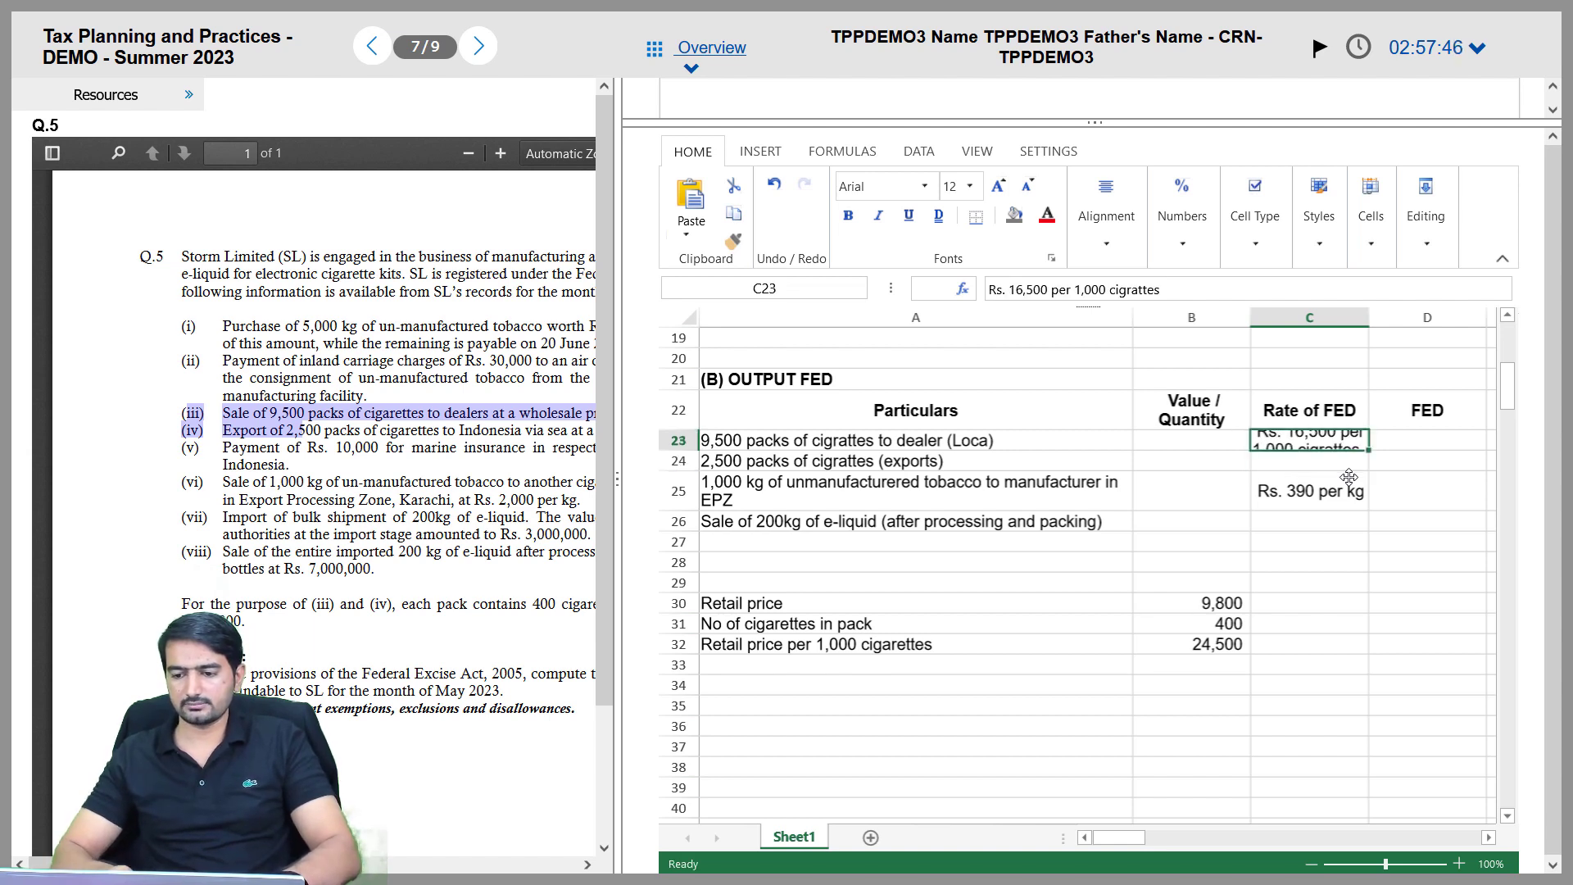
{"action": "double_click", "coordinate": [681, 449]}
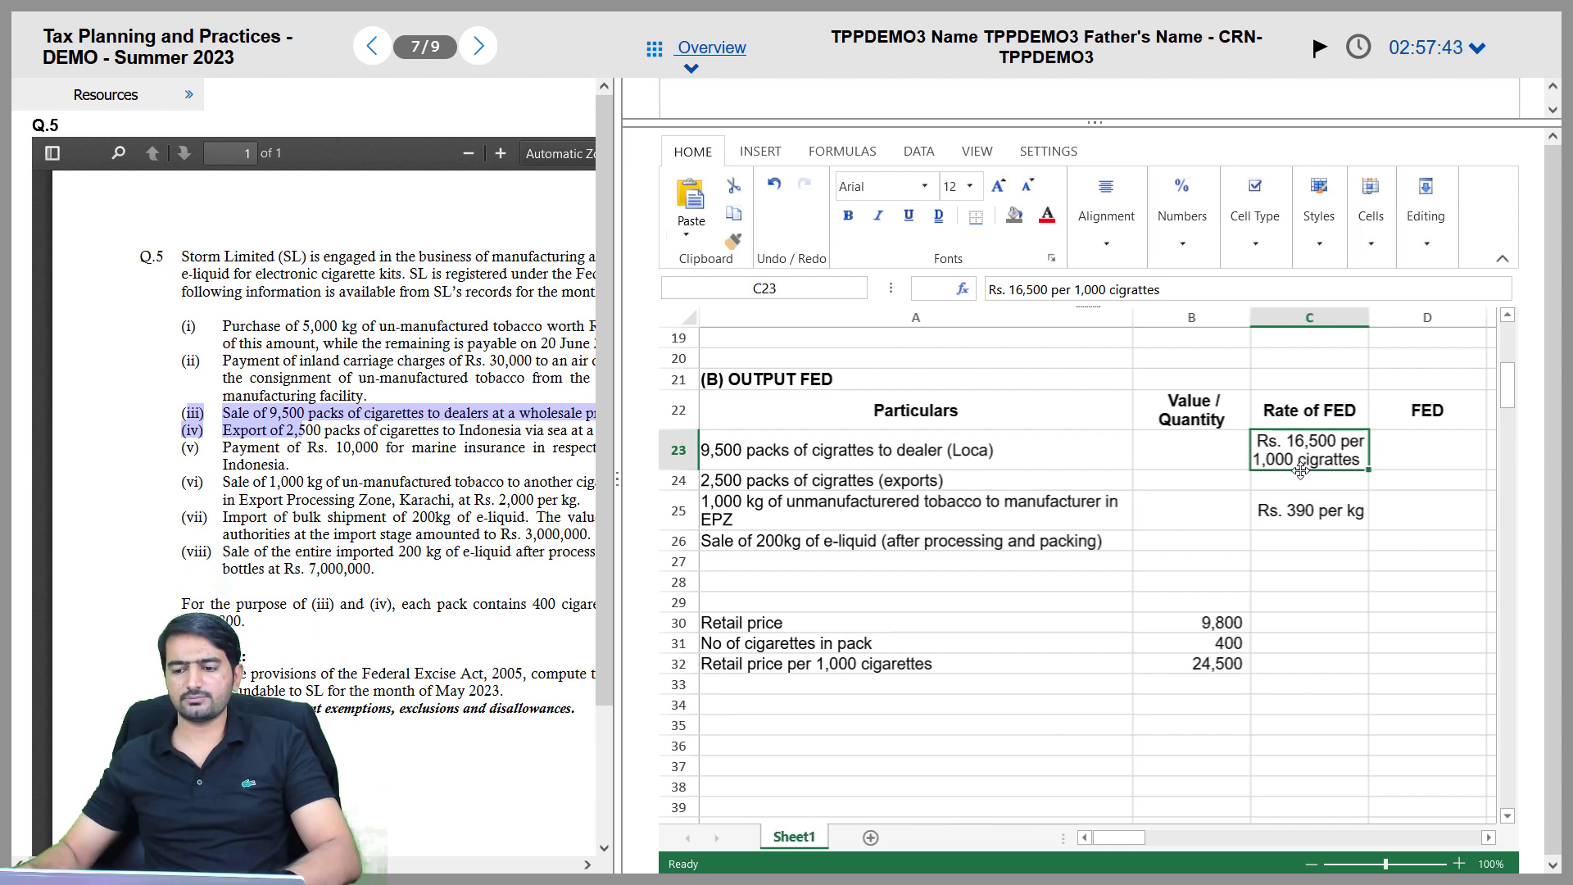
Enter 0% as the FED rate for the 2,500 exported packs in C24
{"action": "left_click", "coordinate": [914, 490]}
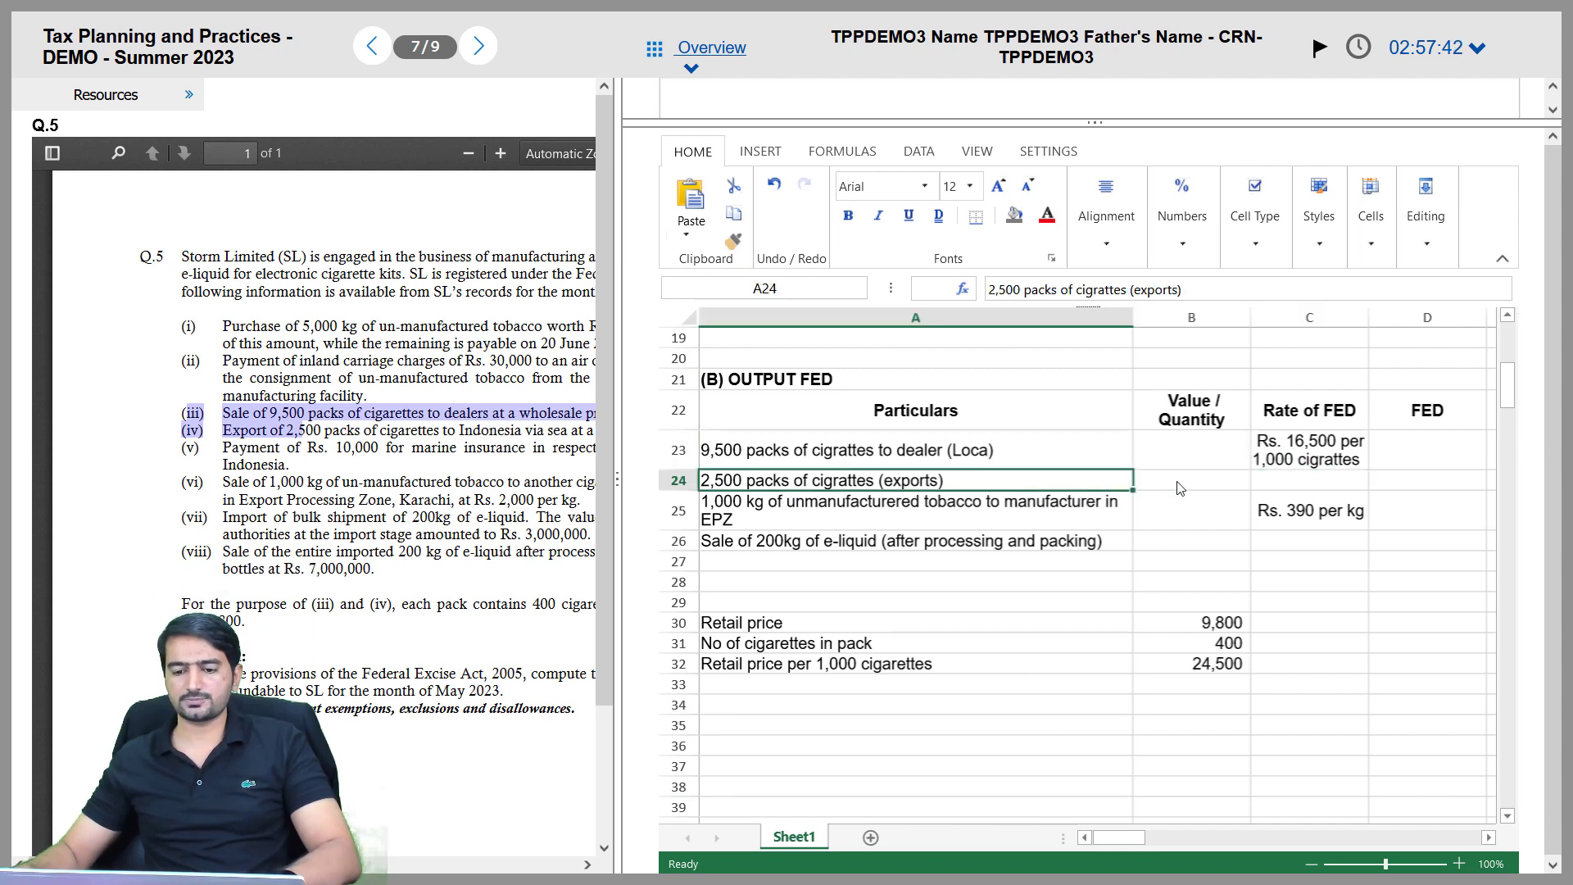
{"action": "left_click", "coordinate": [1262, 488]}
{"action": "type", "text": "0"}
{"action": "key", "text": "Return"}
{"action": "left_click", "coordinate": [1264, 487]}
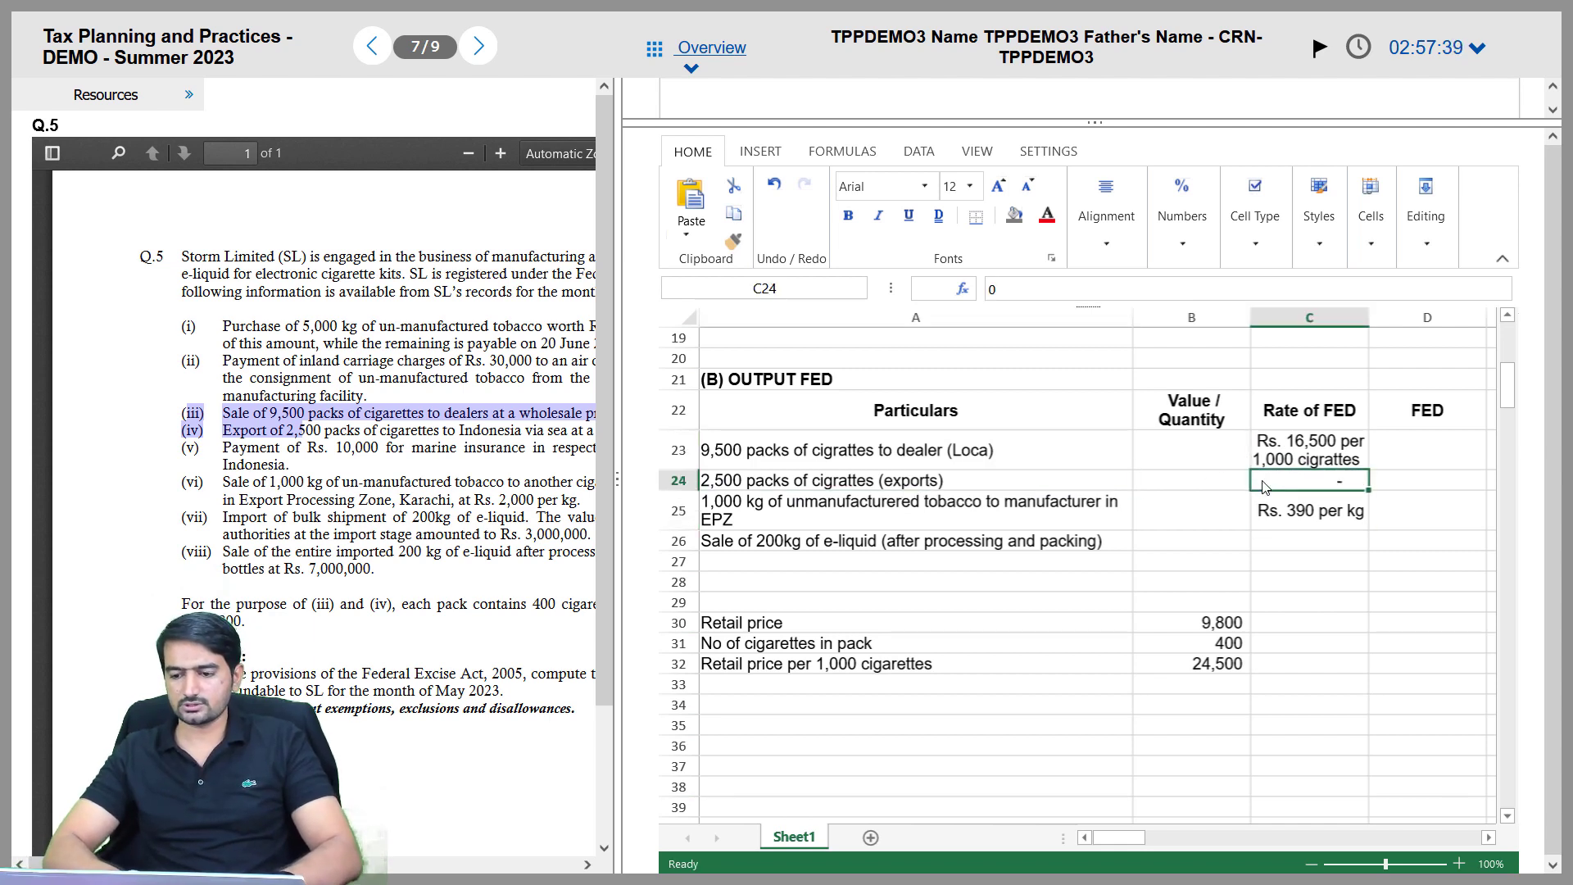
{"action": "type", "text": "0%"}
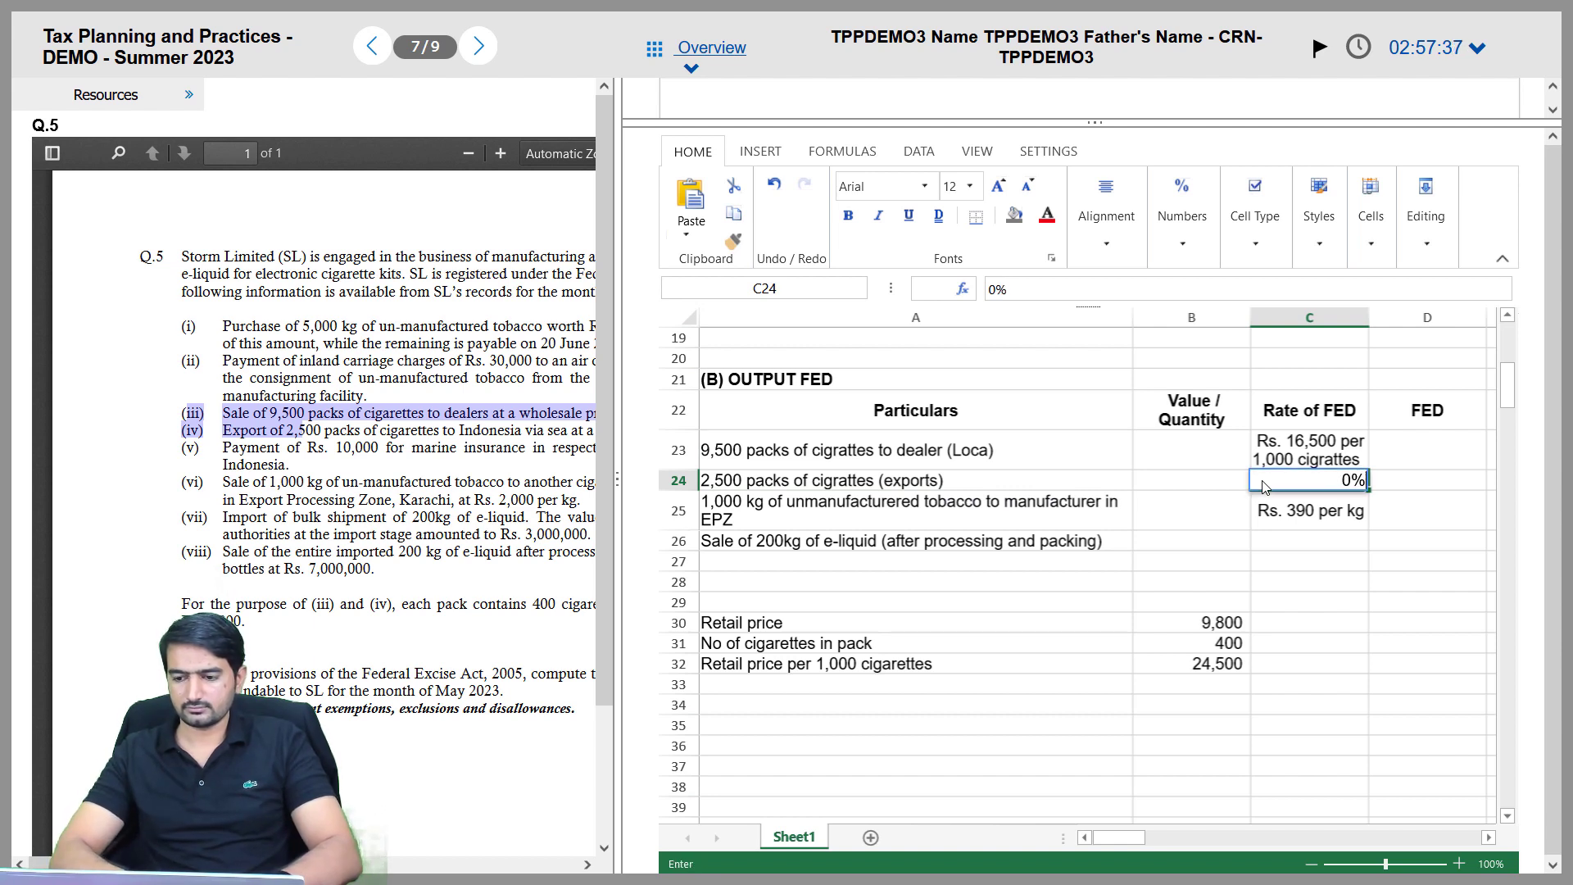
Enter 0% as the FED rate for the 2,500 exported packs, formatted as a centred percentage without decimals
{"action": "key", "text": "Return"}
{"action": "left_click", "coordinate": [1264, 487]}
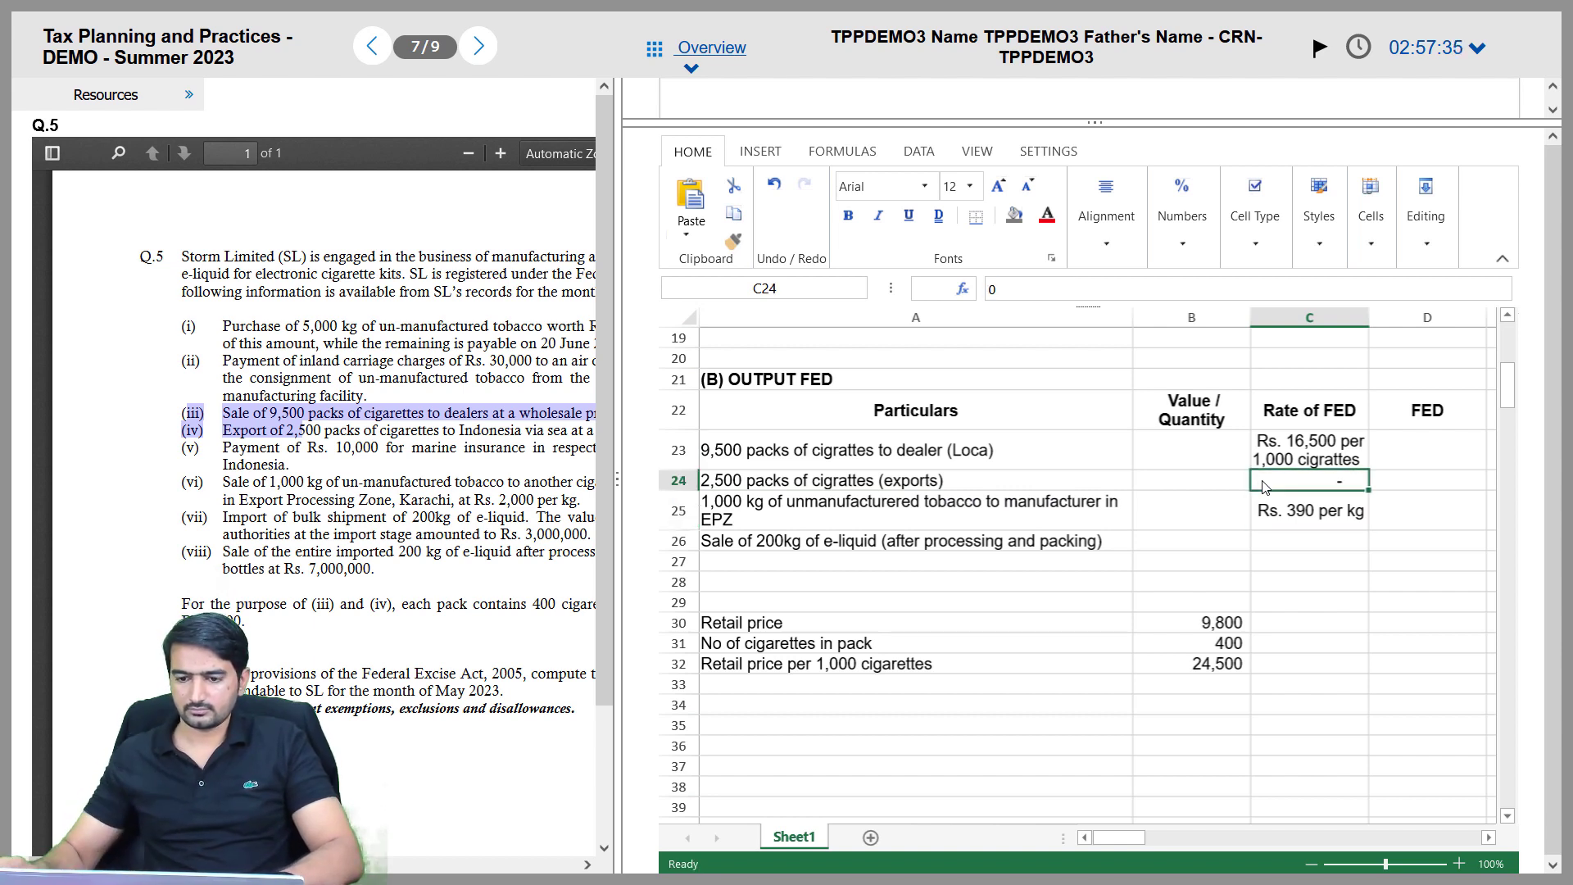
{"action": "left_click_drag", "start_coordinate": [613, 351], "coordinate": [279, 350]}
{"action": "left_click", "coordinate": [1104, 190]}
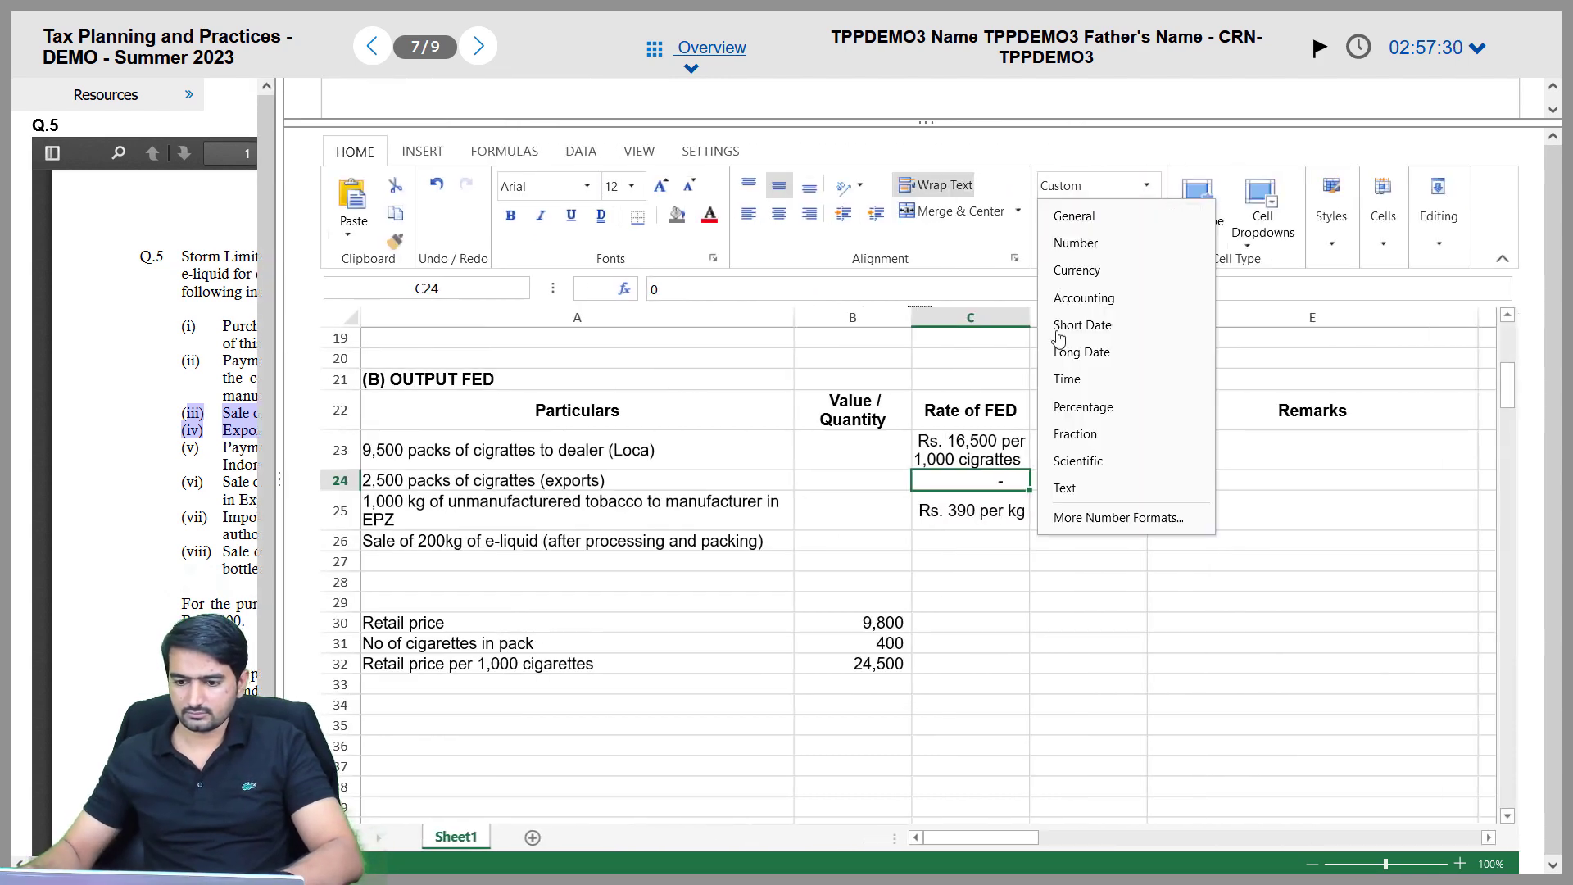
{"action": "left_click", "coordinate": [1107, 406]}
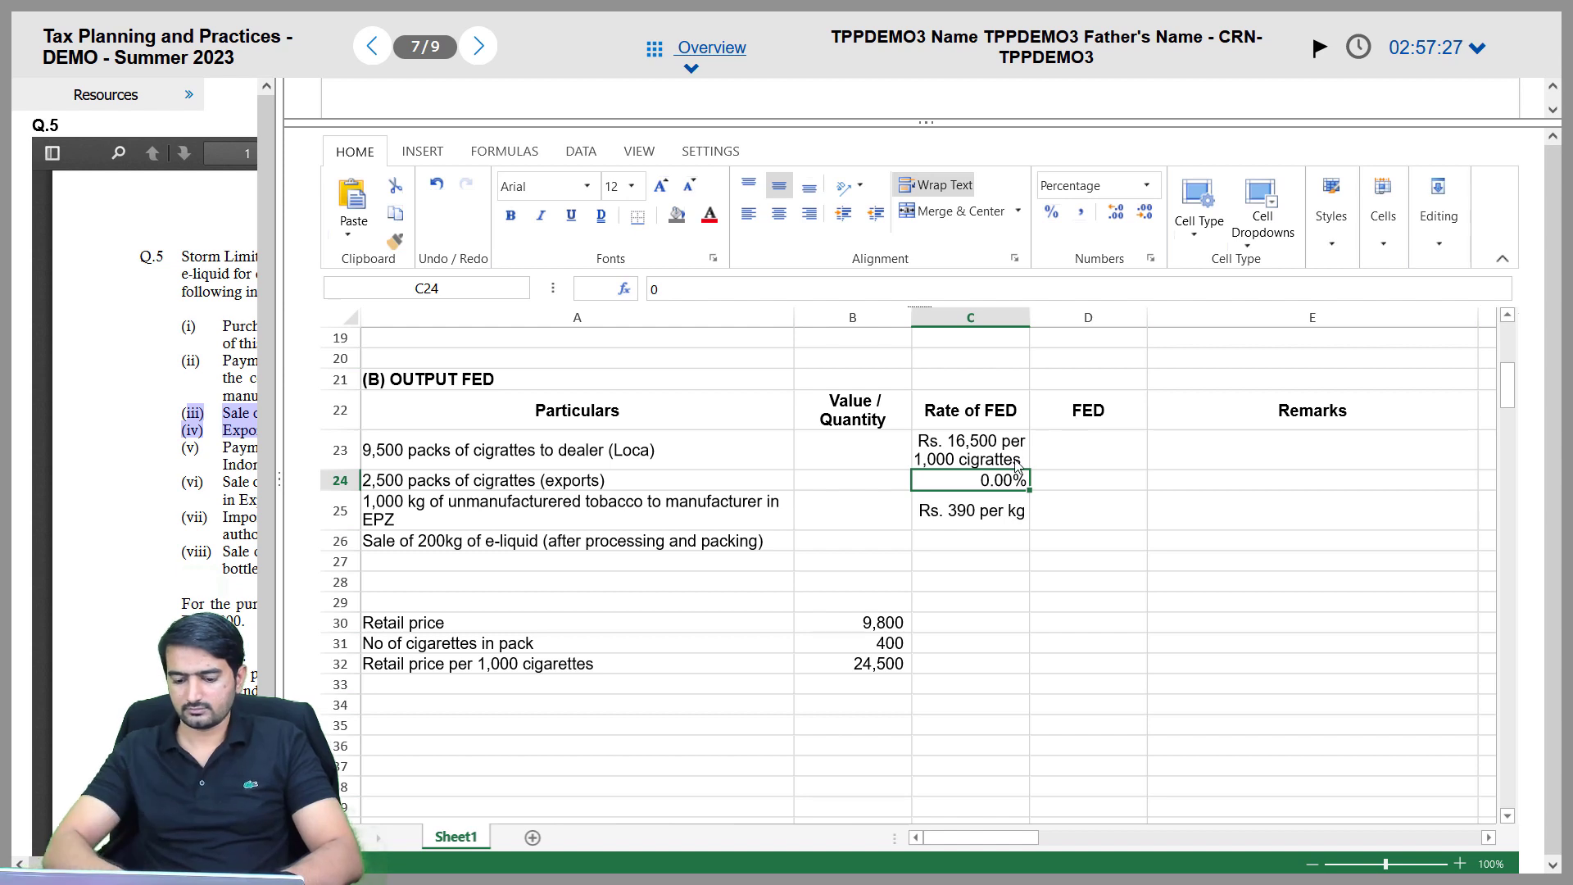
{"action": "left_click", "coordinate": [1145, 212]}
{"action": "left_click", "coordinate": [1144, 212]}
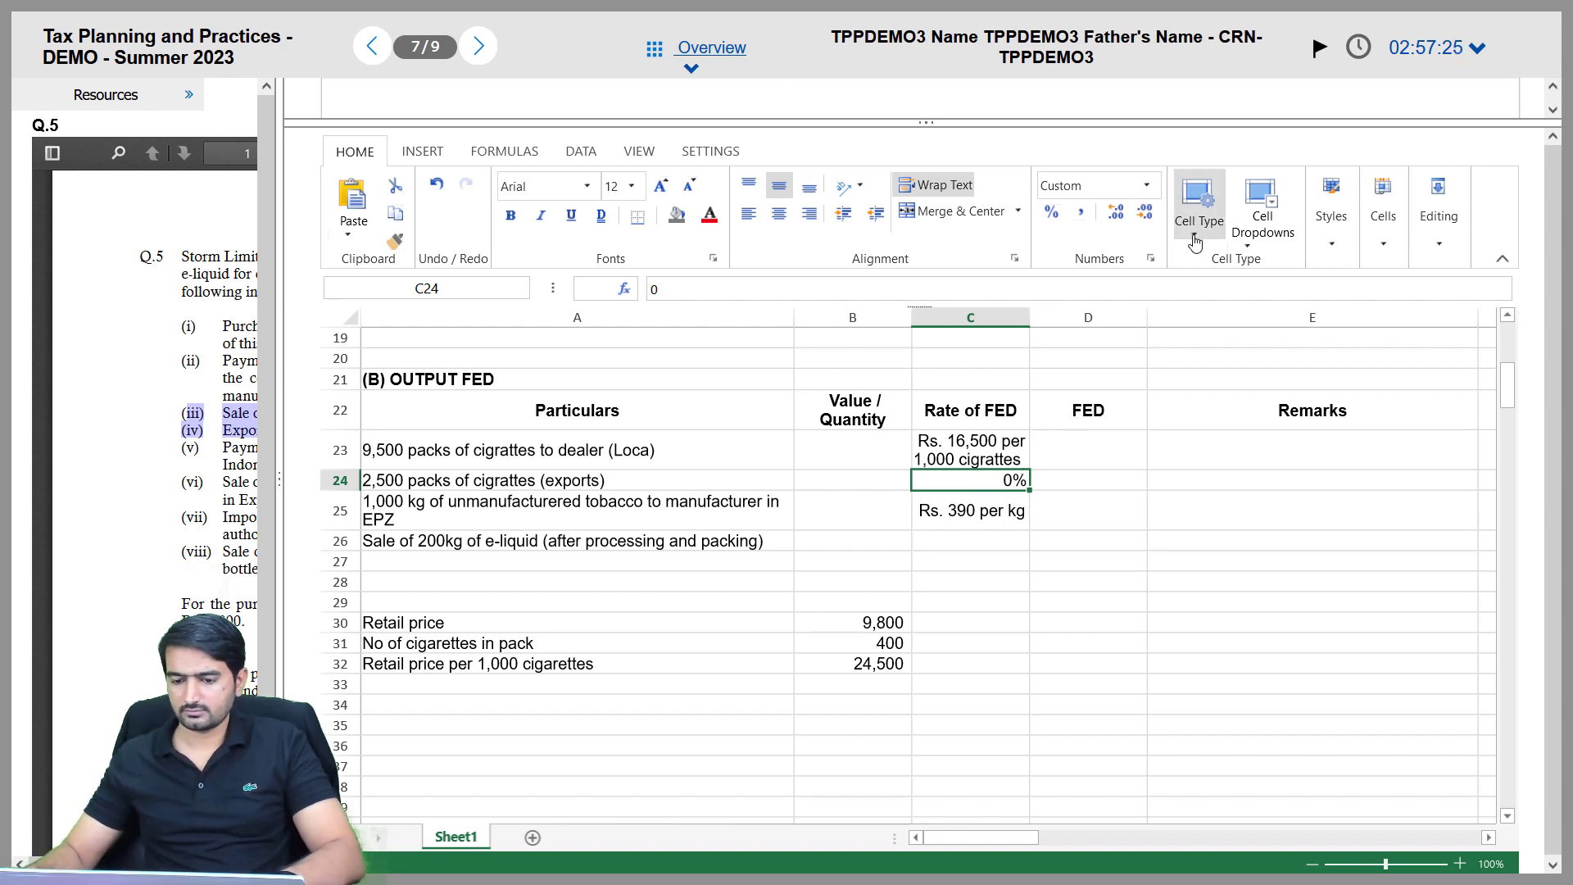
{"action": "left_click", "coordinate": [779, 213]}
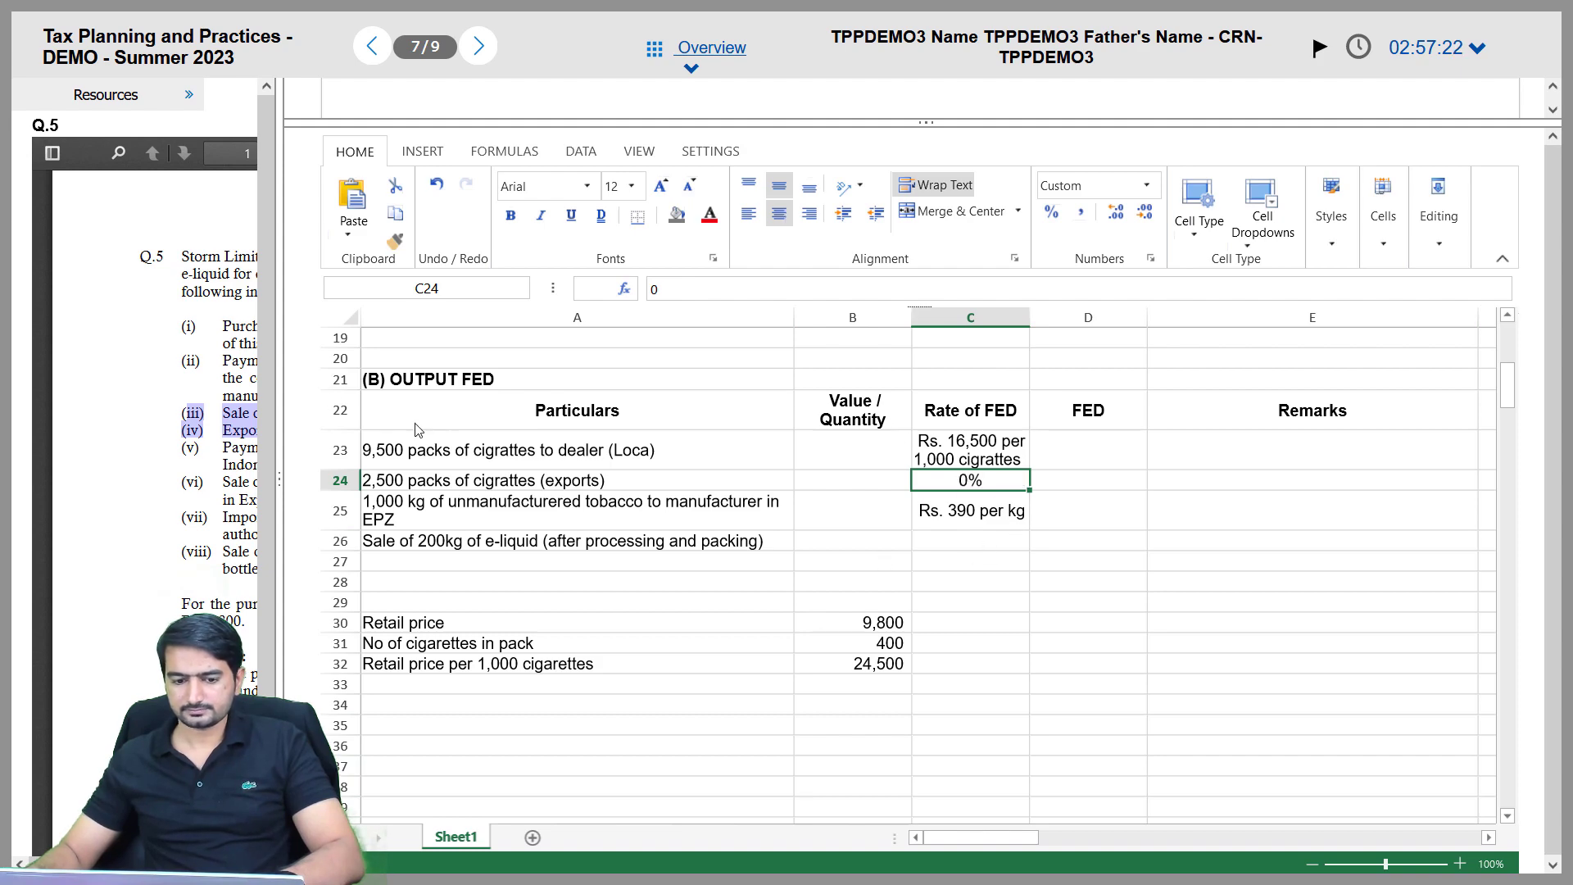
{"action": "left_click_drag", "start_coordinate": [281, 391], "coordinate": [621, 393]}
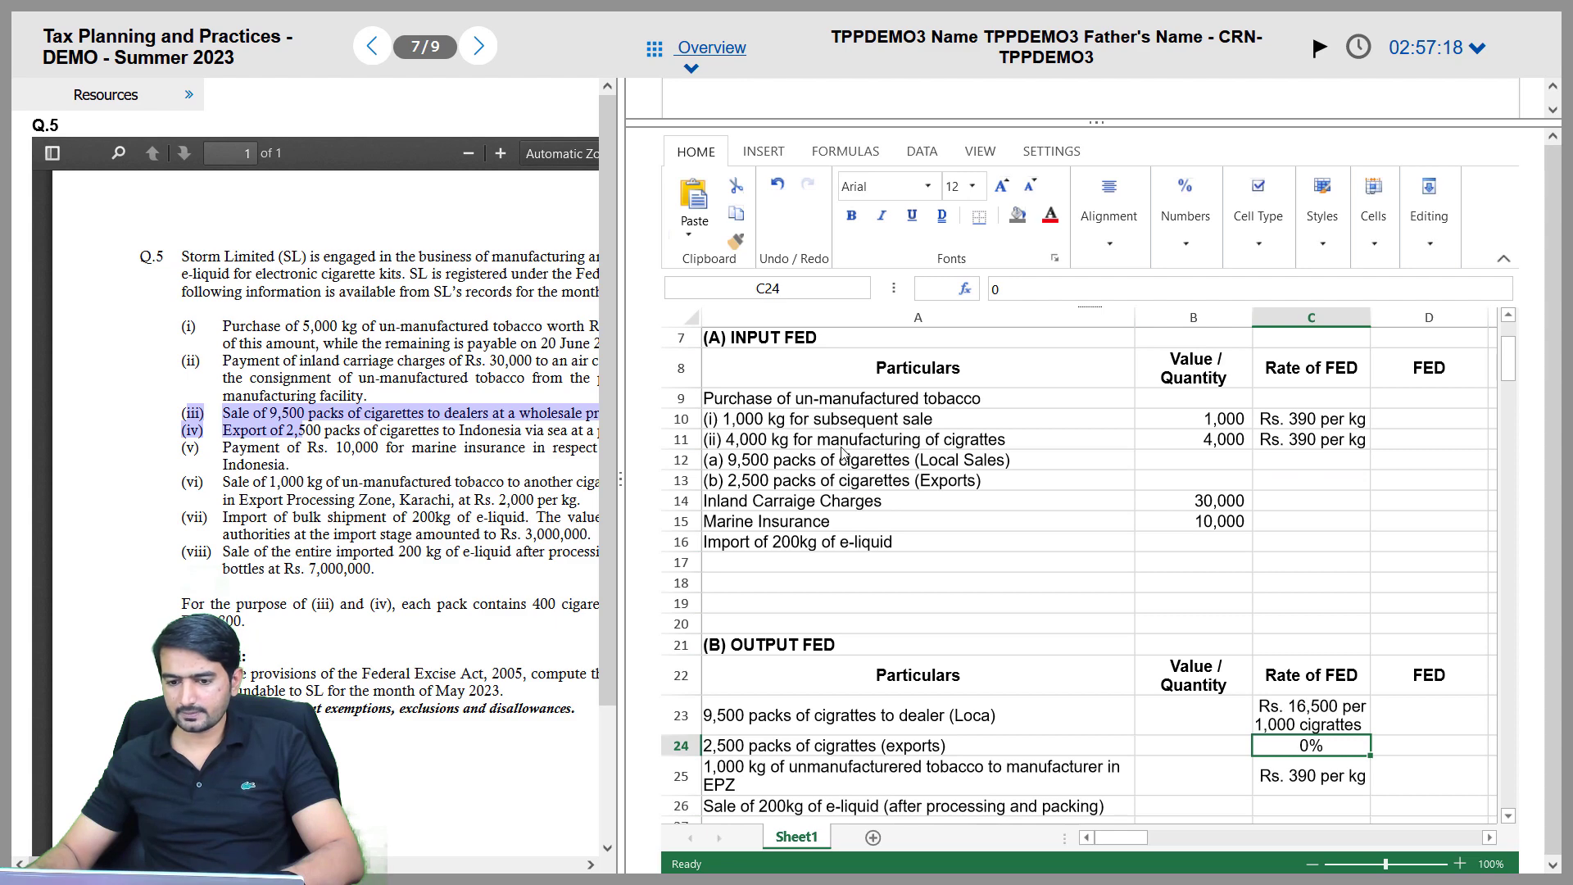
Switch to the Tax Law HandBook PDF in Chrome and look up the excise duty rate for inland carriage of goods by air
{"action": "left_click_drag", "start_coordinate": [807, 422], "coordinate": [1269, 487]}
{"action": "left_click", "coordinate": [916, 510]}
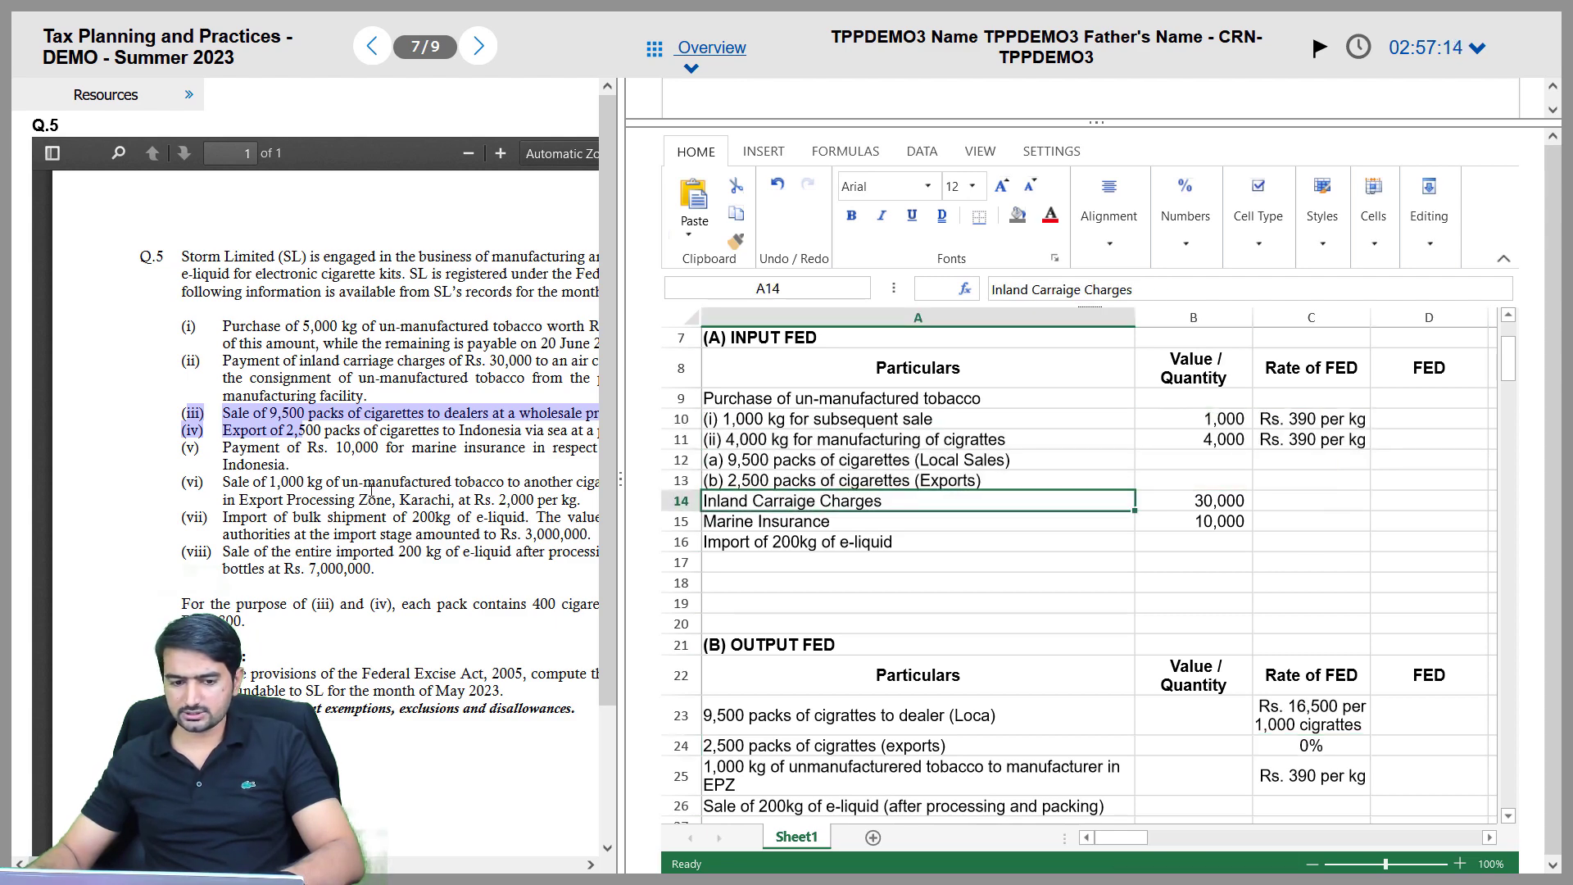
{"action": "key", "text": "alt+Tab"}
{"action": "scroll", "coordinate": [1022, 499], "scroll_direction": "down", "scroll_amount": 10}
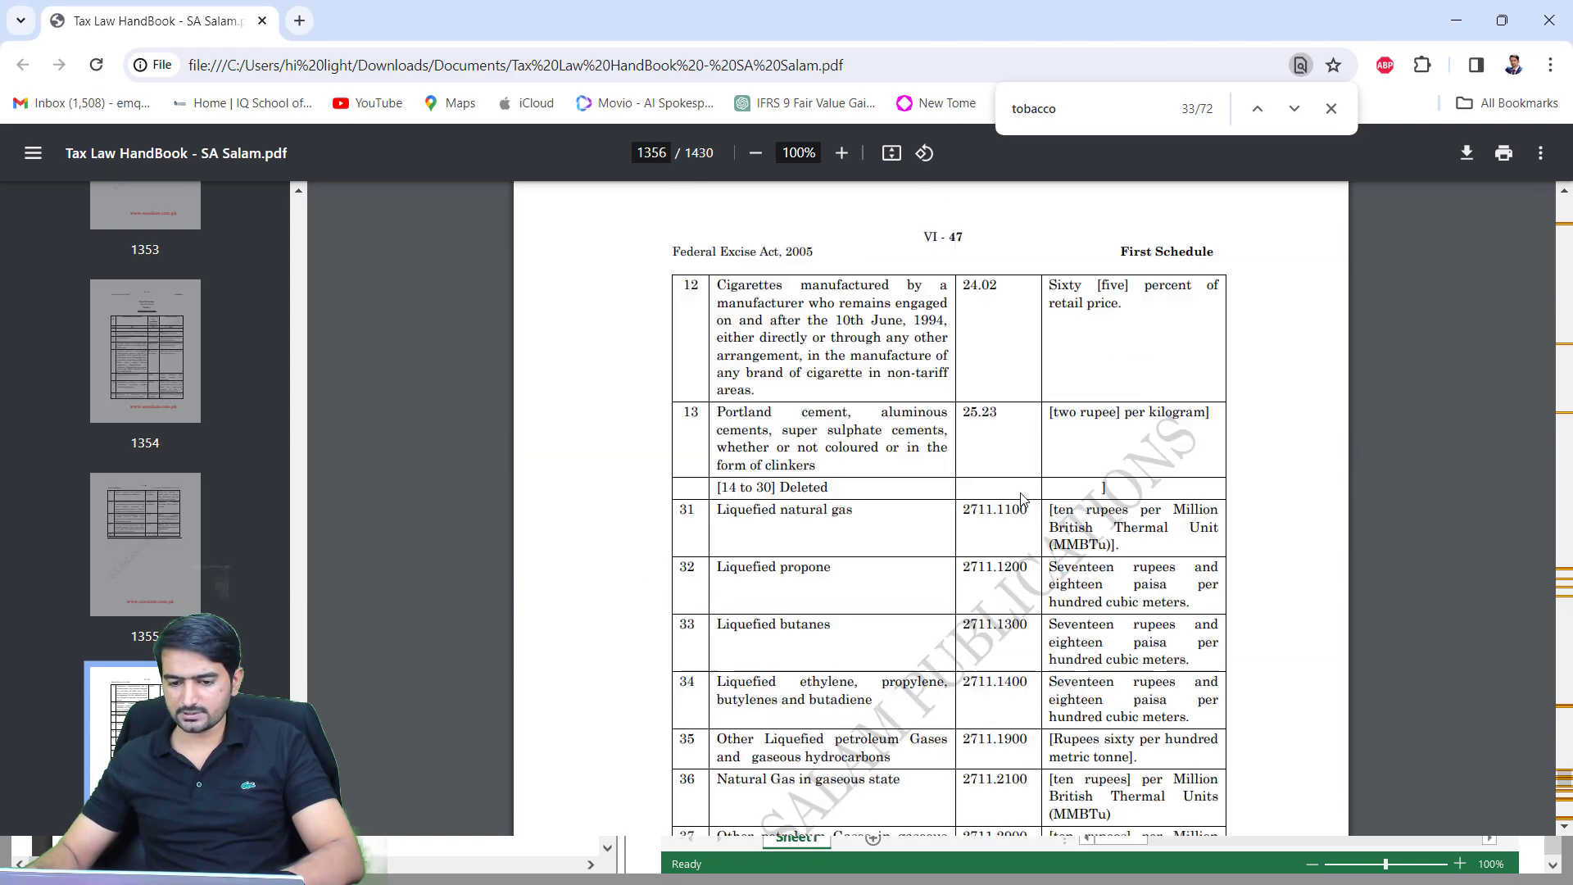
{"action": "scroll", "coordinate": [1022, 499], "scroll_direction": "down", "scroll_amount": 20}
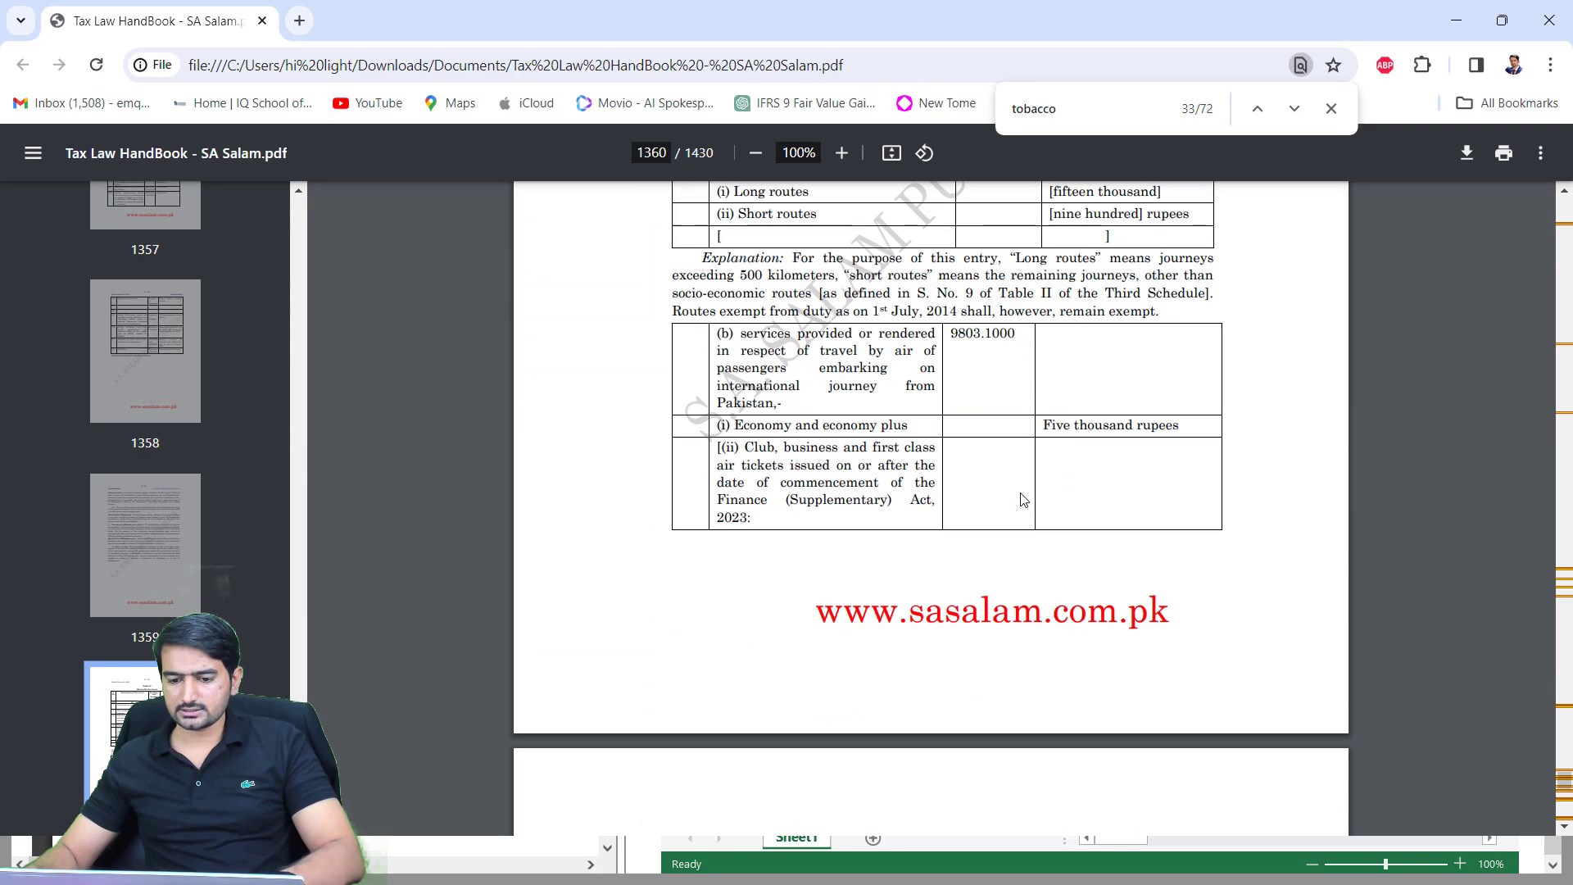
{"action": "scroll", "coordinate": [1022, 499], "scroll_direction": "up", "scroll_amount": 6}
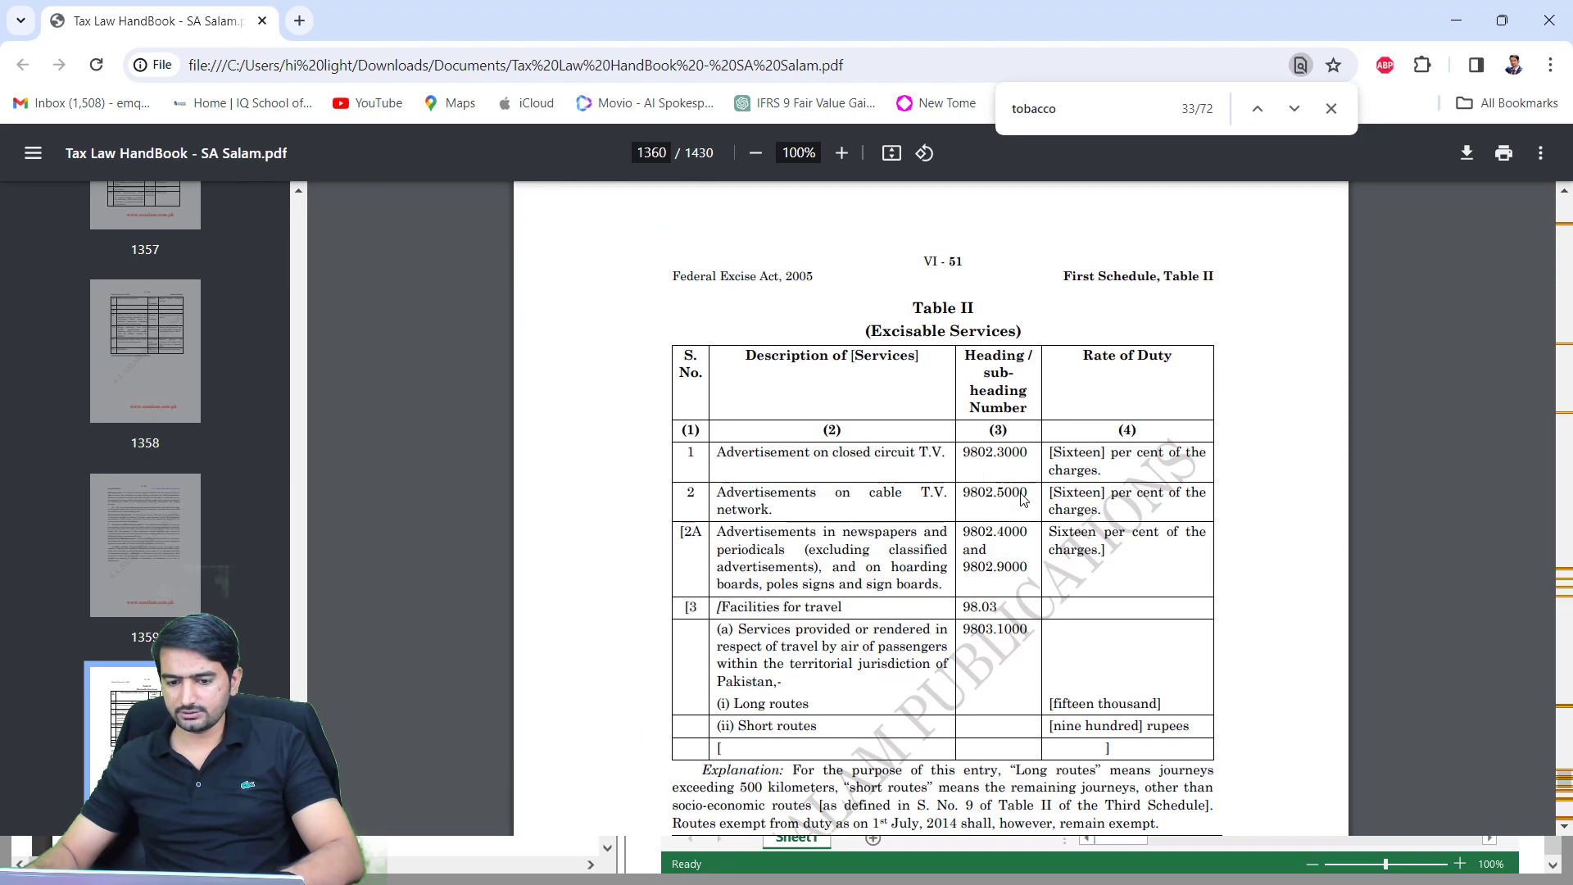
{"action": "scroll", "coordinate": [1018, 490], "scroll_direction": "down", "scroll_amount": 12}
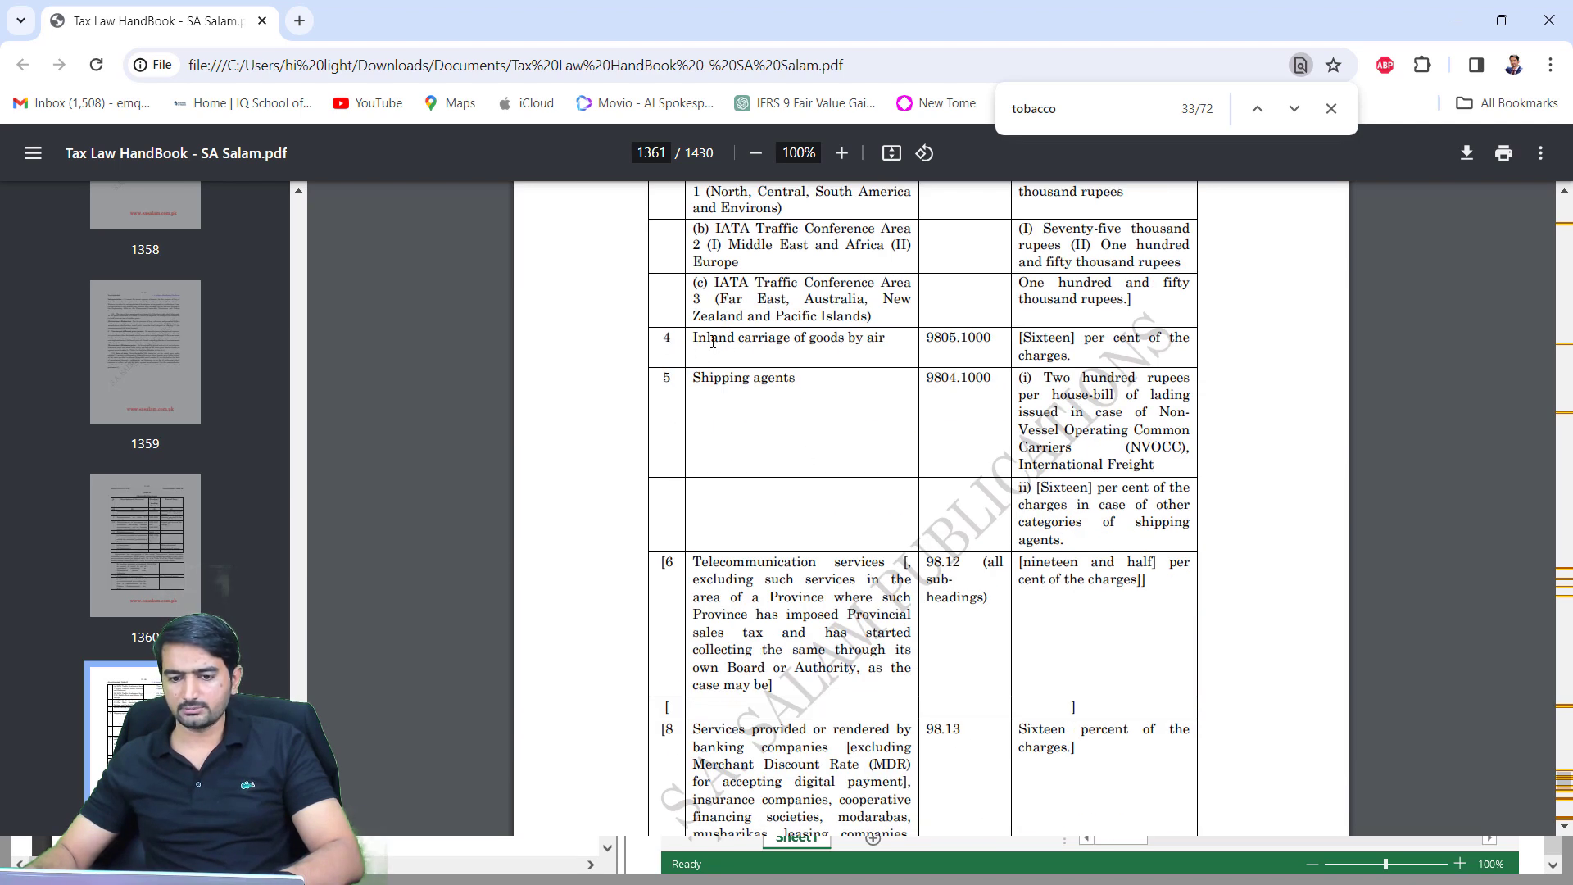
{"action": "left_click_drag", "start_coordinate": [712, 342], "coordinate": [898, 344]}
{"action": "double_click", "coordinate": [1020, 341]}
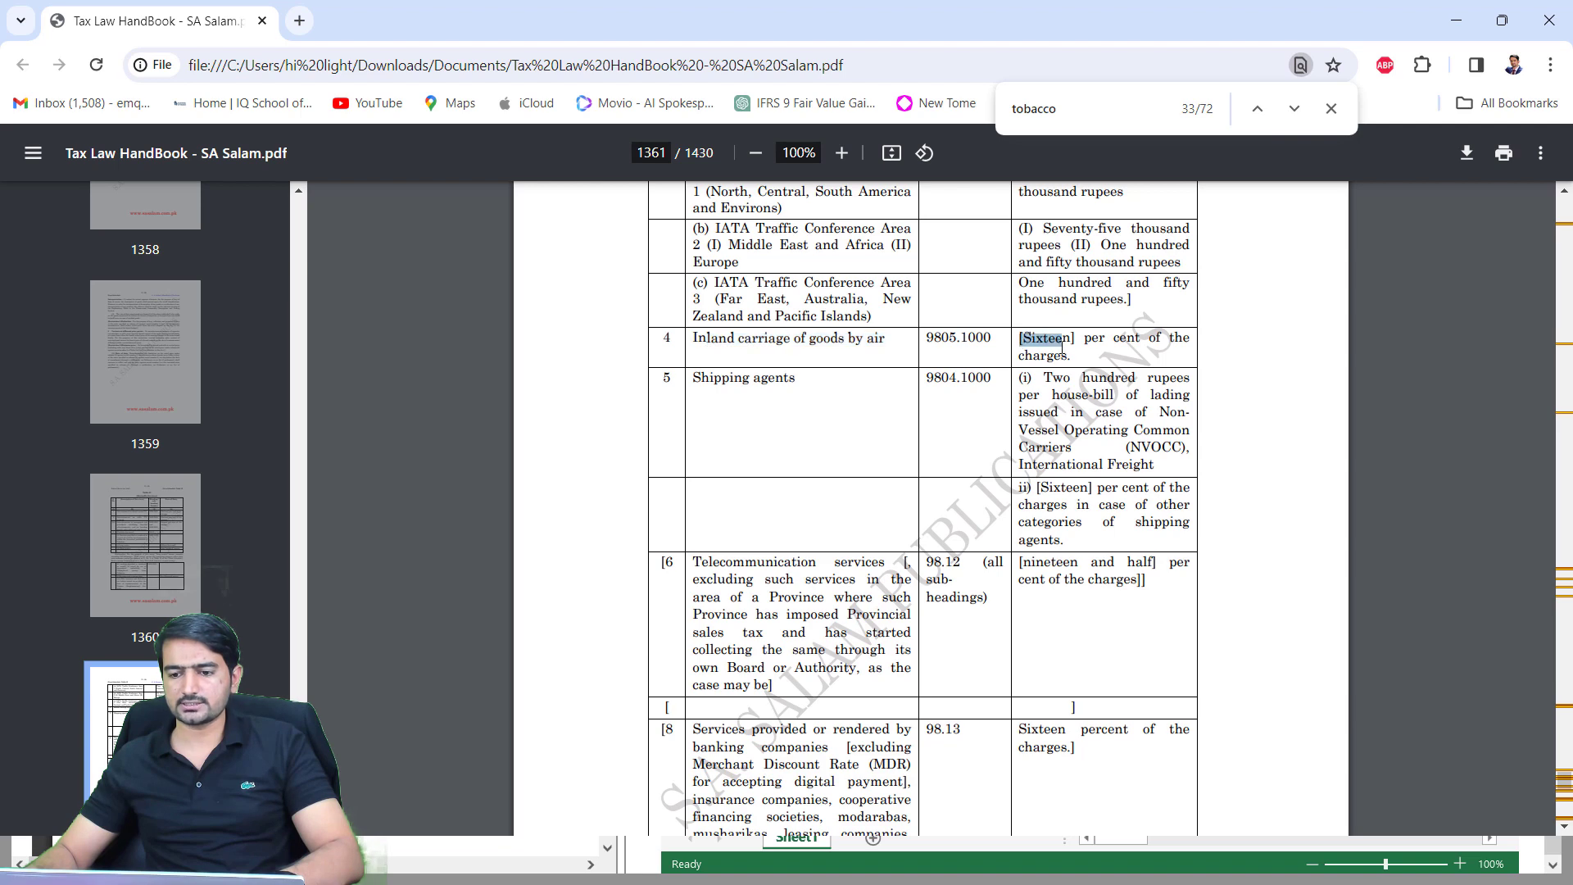
Return to the exam spreadsheet, copy the 0% rate cell to the inland carriage row's FED rate and change it to 16%
{"action": "key", "text": "alt+Tab"}
{"action": "left_click", "coordinate": [1293, 503]}
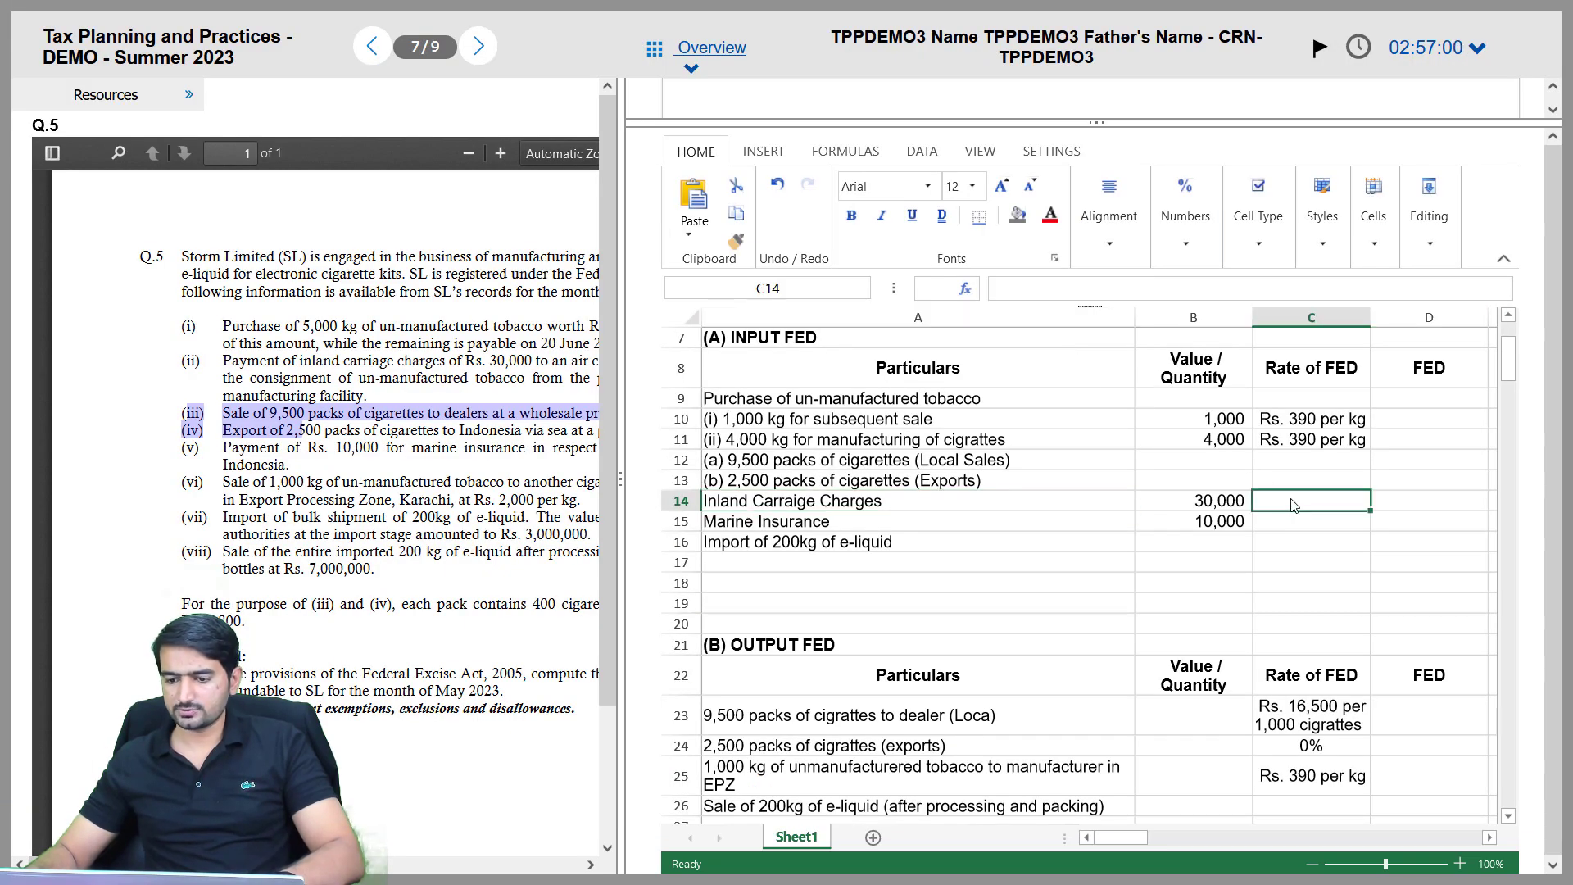
{"action": "left_click", "coordinate": [1310, 746]}
{"action": "left_click", "coordinate": [1305, 507]}
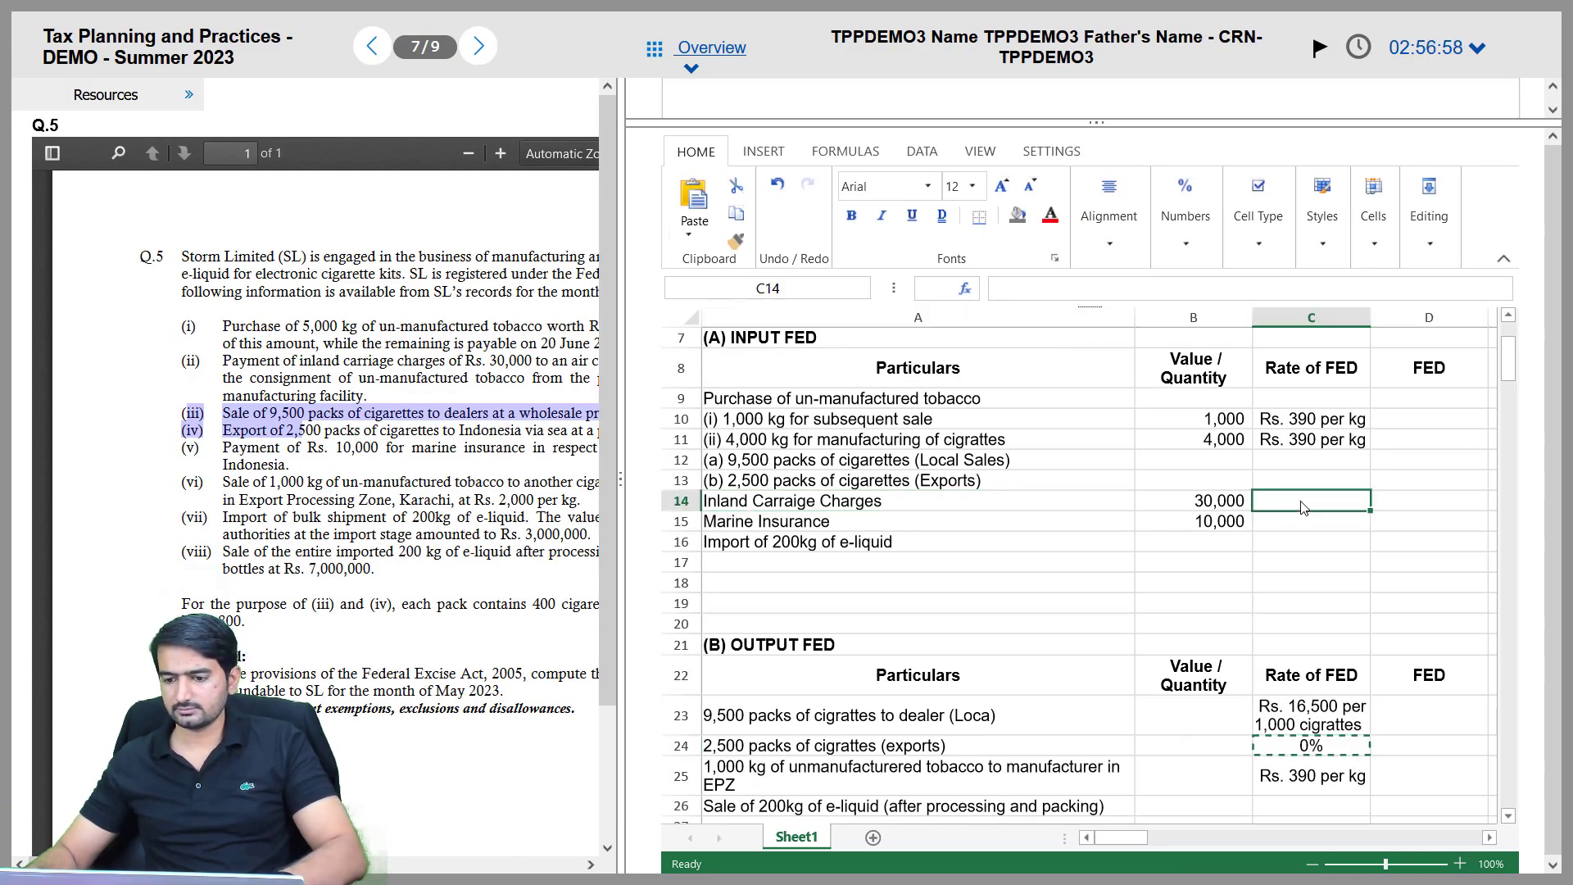
{"action": "type", "text": "0%"}
{"action": "type", "text": "16%"}
{"action": "key", "text": "Return"}
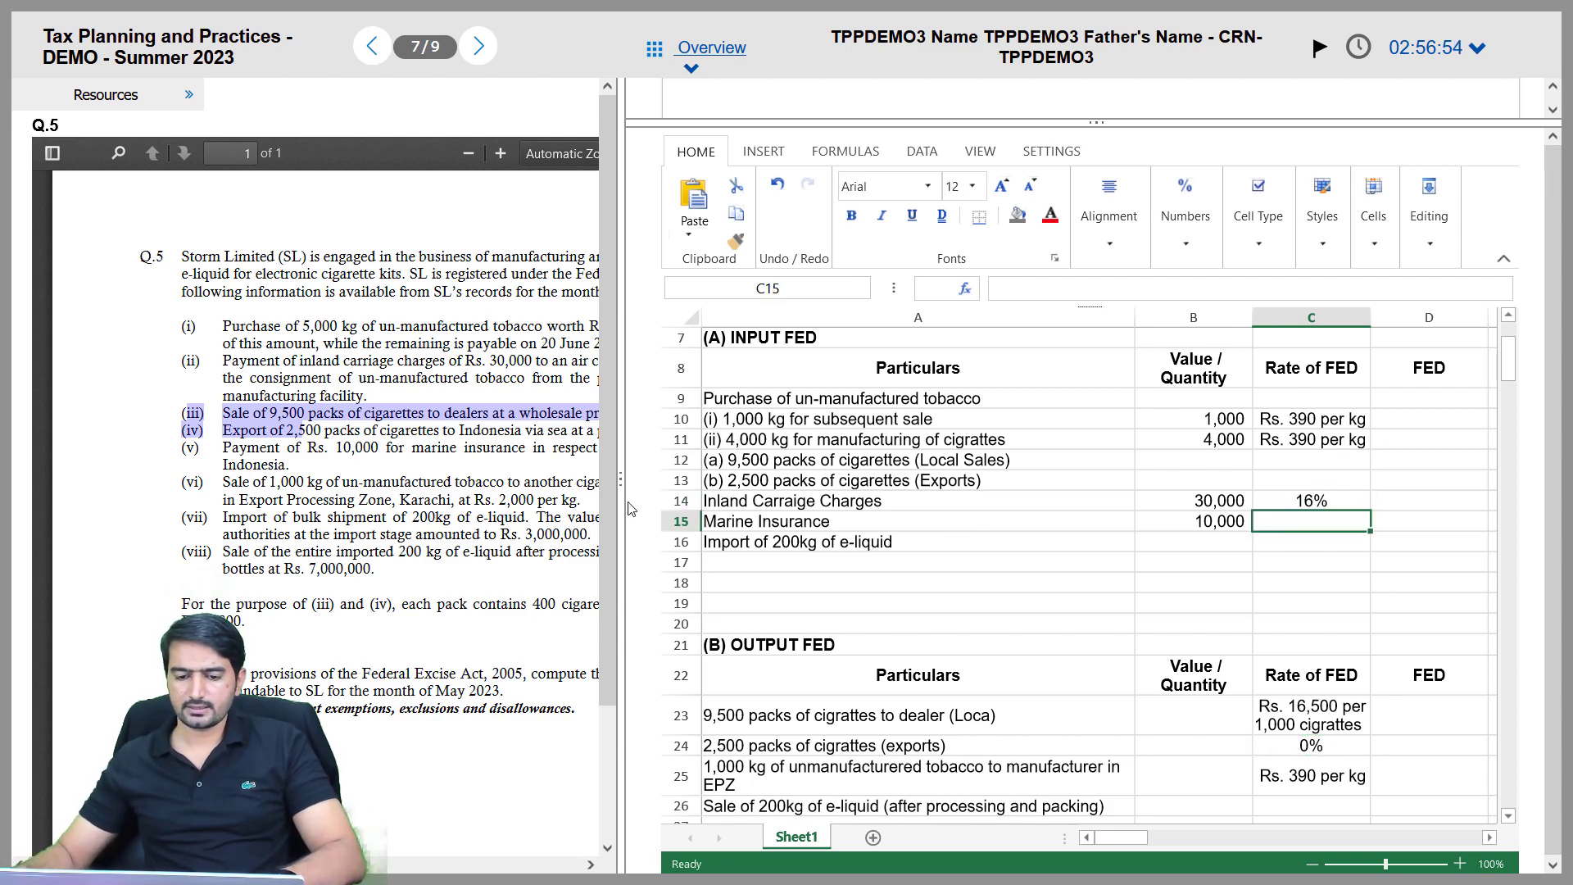
Switch back to the handbook PDF and look up the duty rate for insurance company services in First Schedule, Table II
{"action": "key", "text": "alt+Tab"}
{"action": "scroll", "coordinate": [770, 495], "scroll_direction": "up", "scroll_amount": 5}
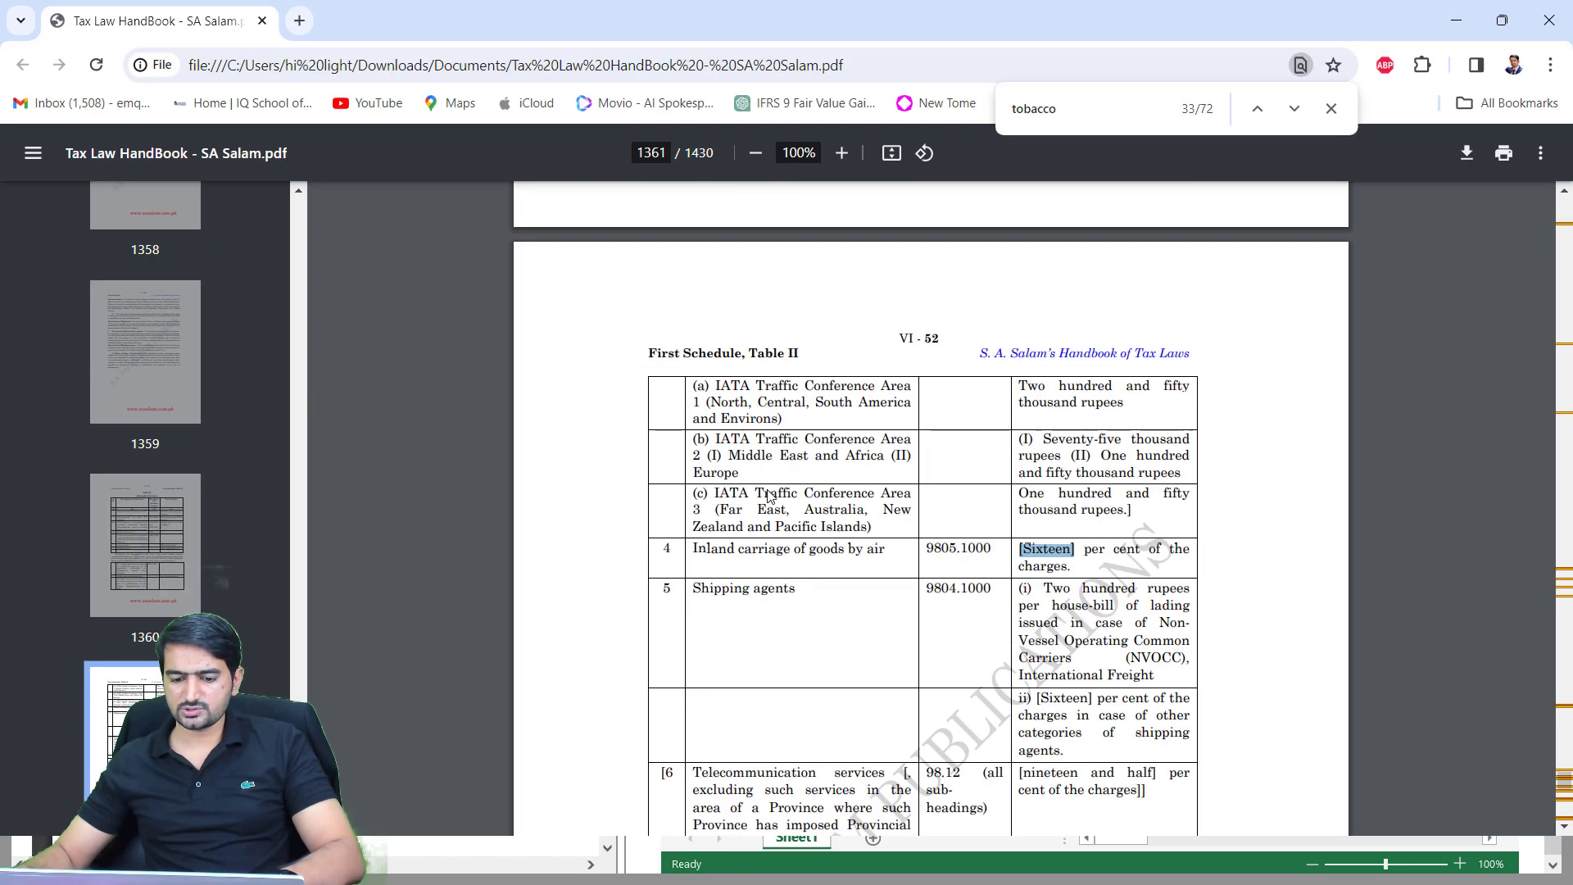
{"action": "scroll", "coordinate": [770, 495], "scroll_direction": "down", "scroll_amount": 3}
{"action": "scroll", "coordinate": [770, 496], "scroll_direction": "up", "scroll_amount": 10}
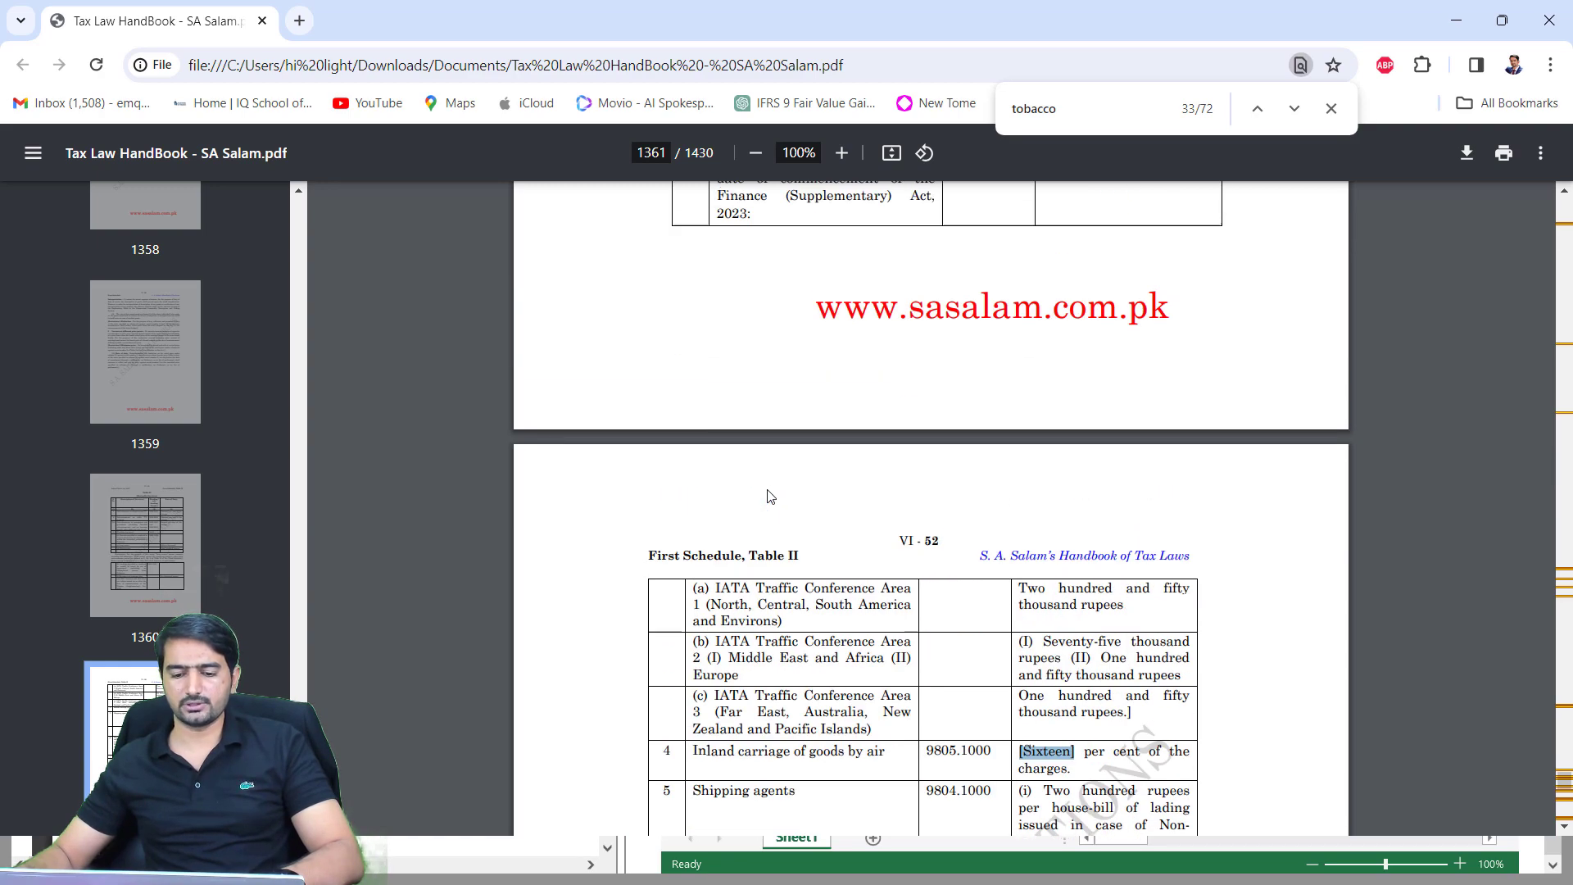
{"action": "scroll", "coordinate": [770, 495], "scroll_direction": "up", "scroll_amount": 15}
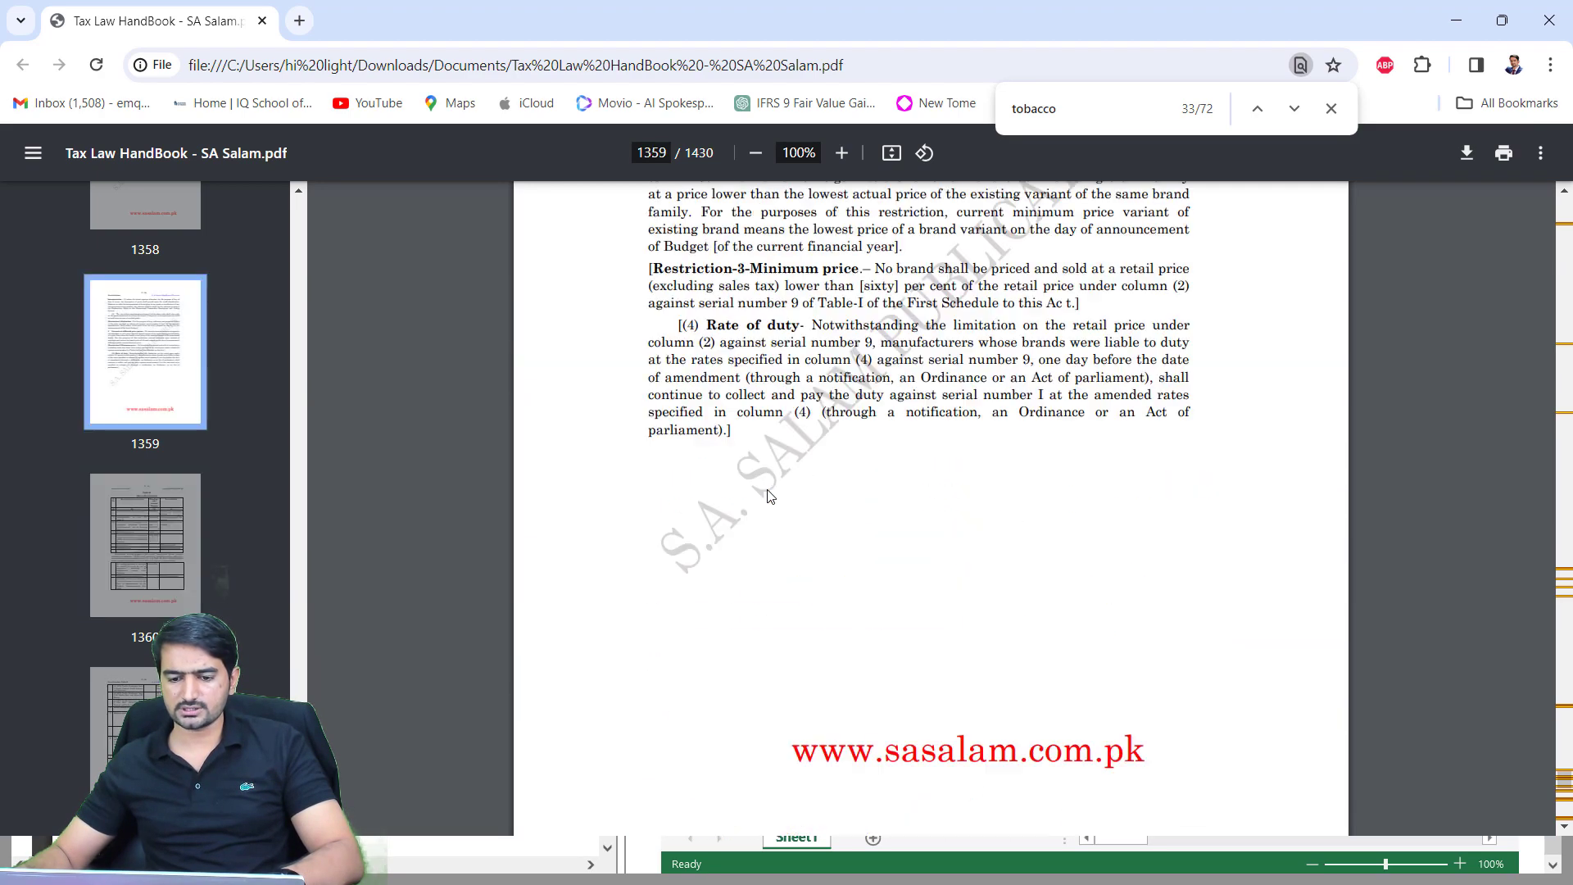
{"action": "scroll", "coordinate": [770, 495], "scroll_direction": "down", "scroll_amount": 14}
{"action": "scroll", "coordinate": [770, 496], "scroll_direction": "down", "scroll_amount": 15}
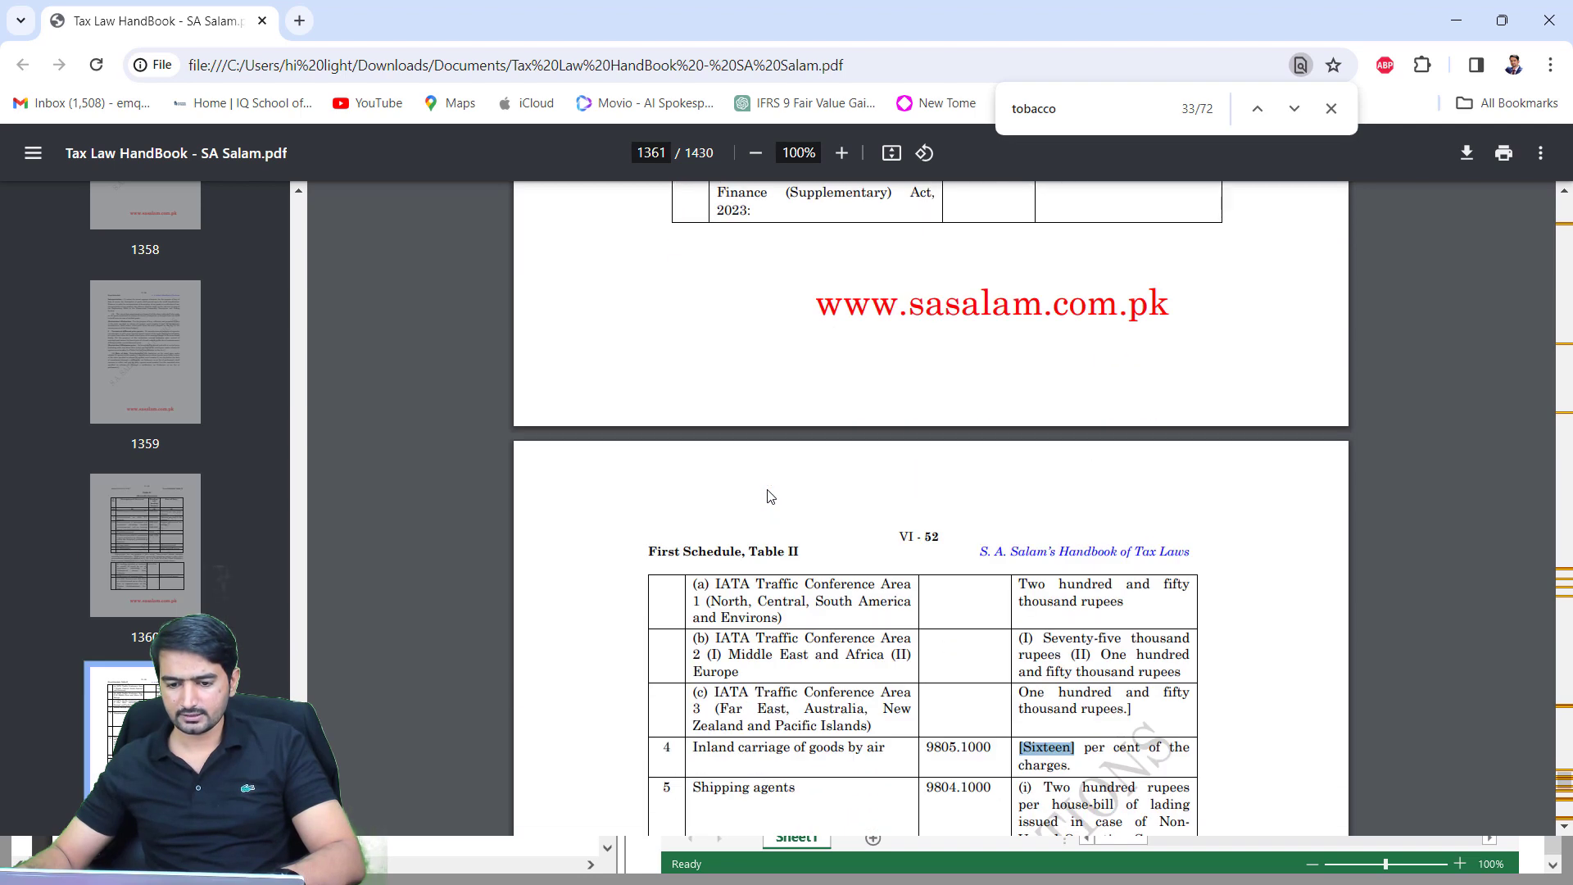
{"action": "scroll", "coordinate": [770, 495], "scroll_direction": "down", "scroll_amount": 4}
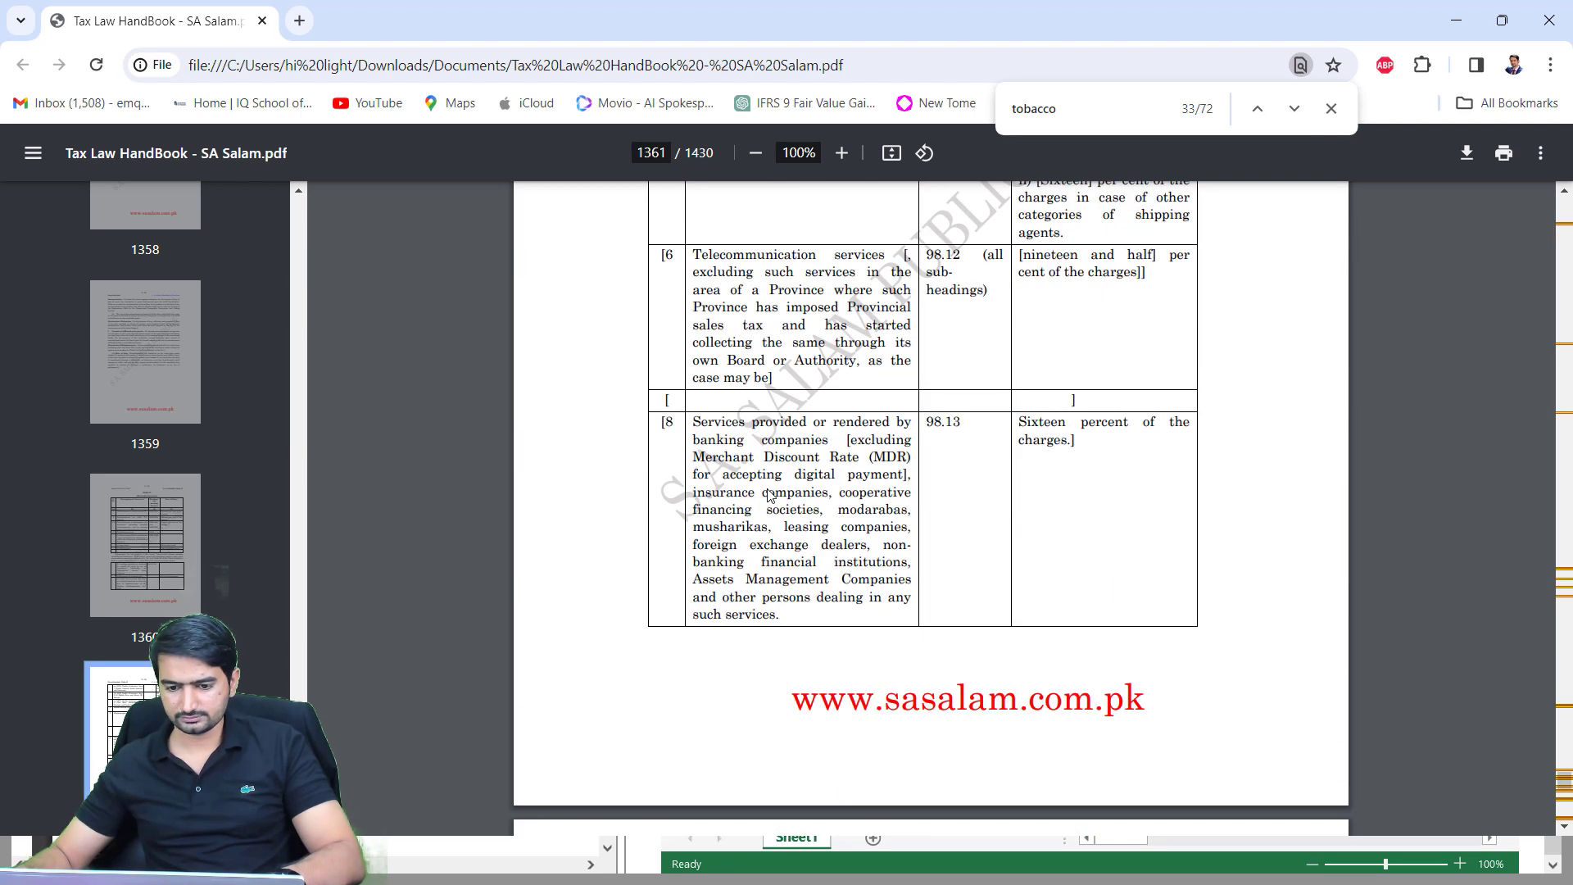
{"action": "scroll", "coordinate": [770, 496], "scroll_direction": "down", "scroll_amount": 9}
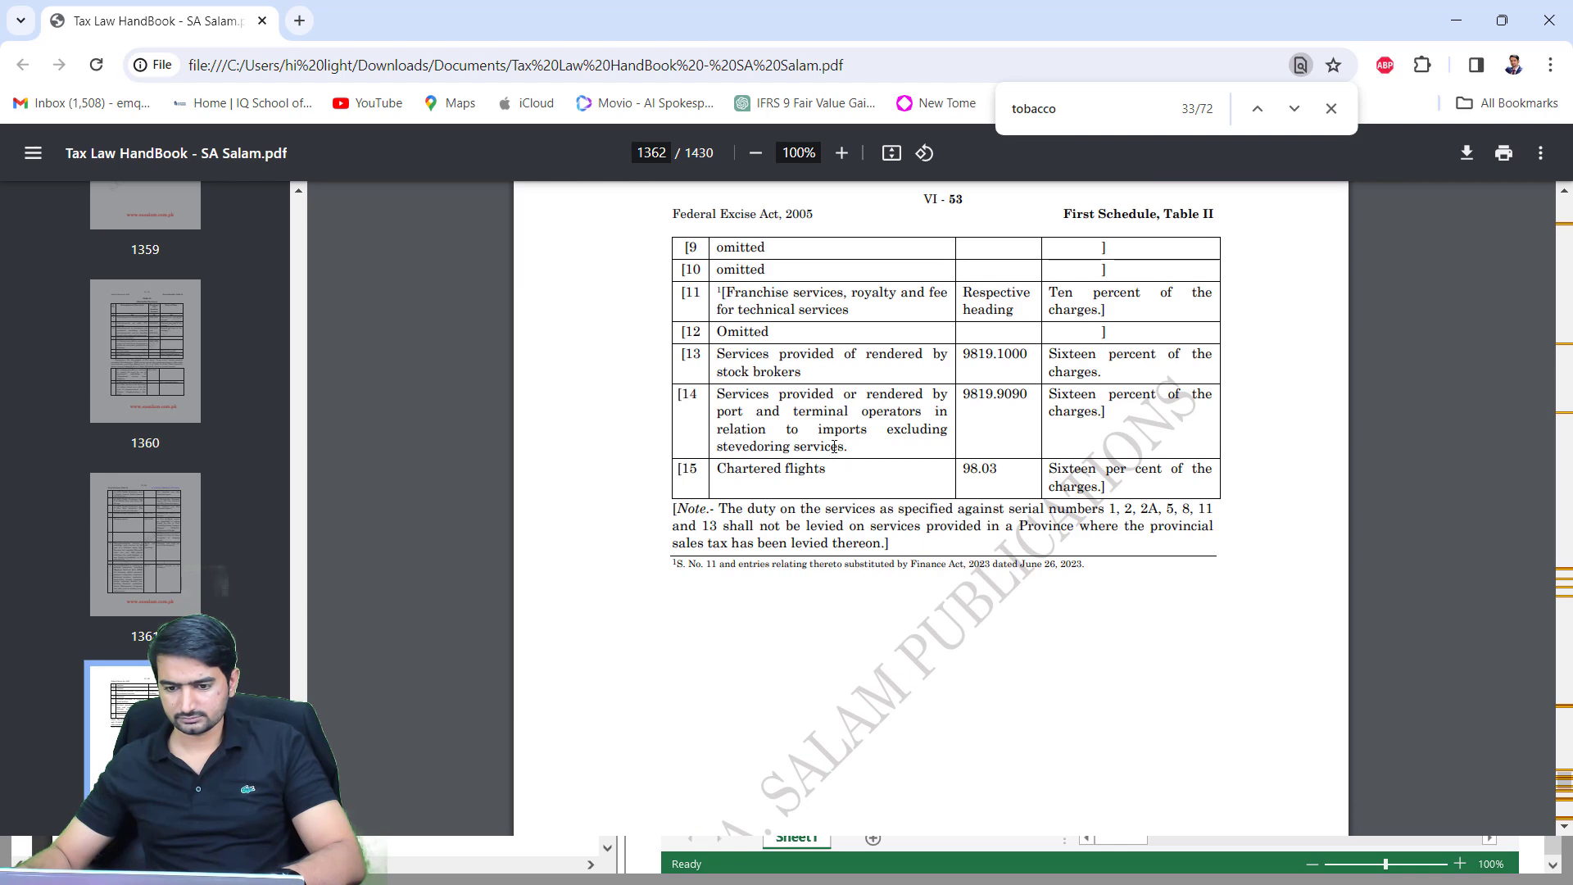
{"action": "scroll", "coordinate": [834, 447], "scroll_direction": "up", "scroll_amount": 10}
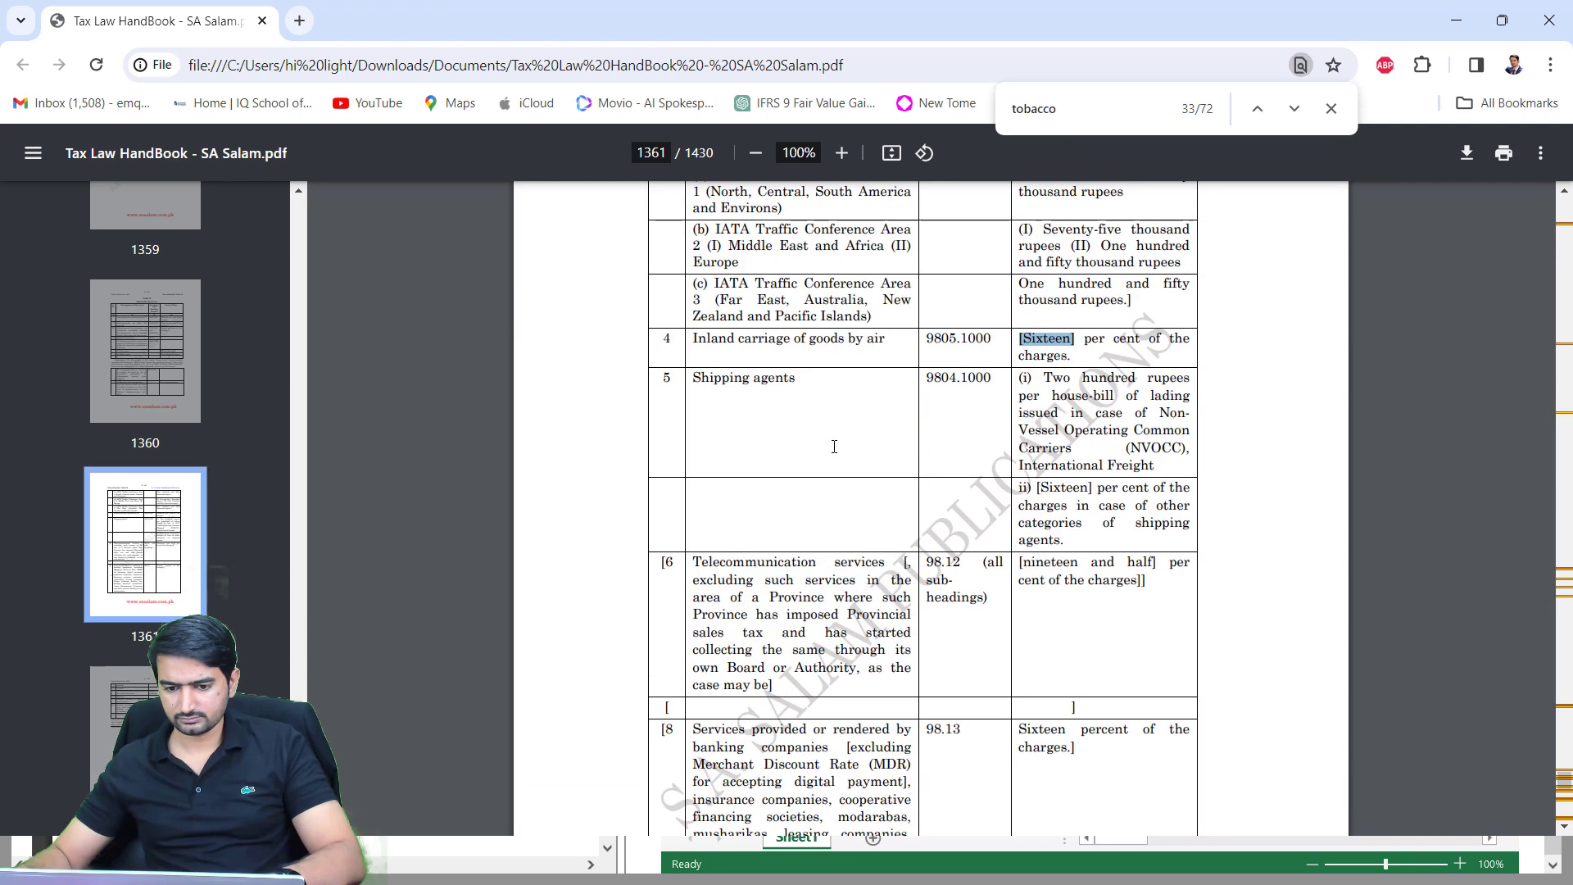
{"action": "scroll", "coordinate": [834, 447], "scroll_direction": "down", "scroll_amount": 3}
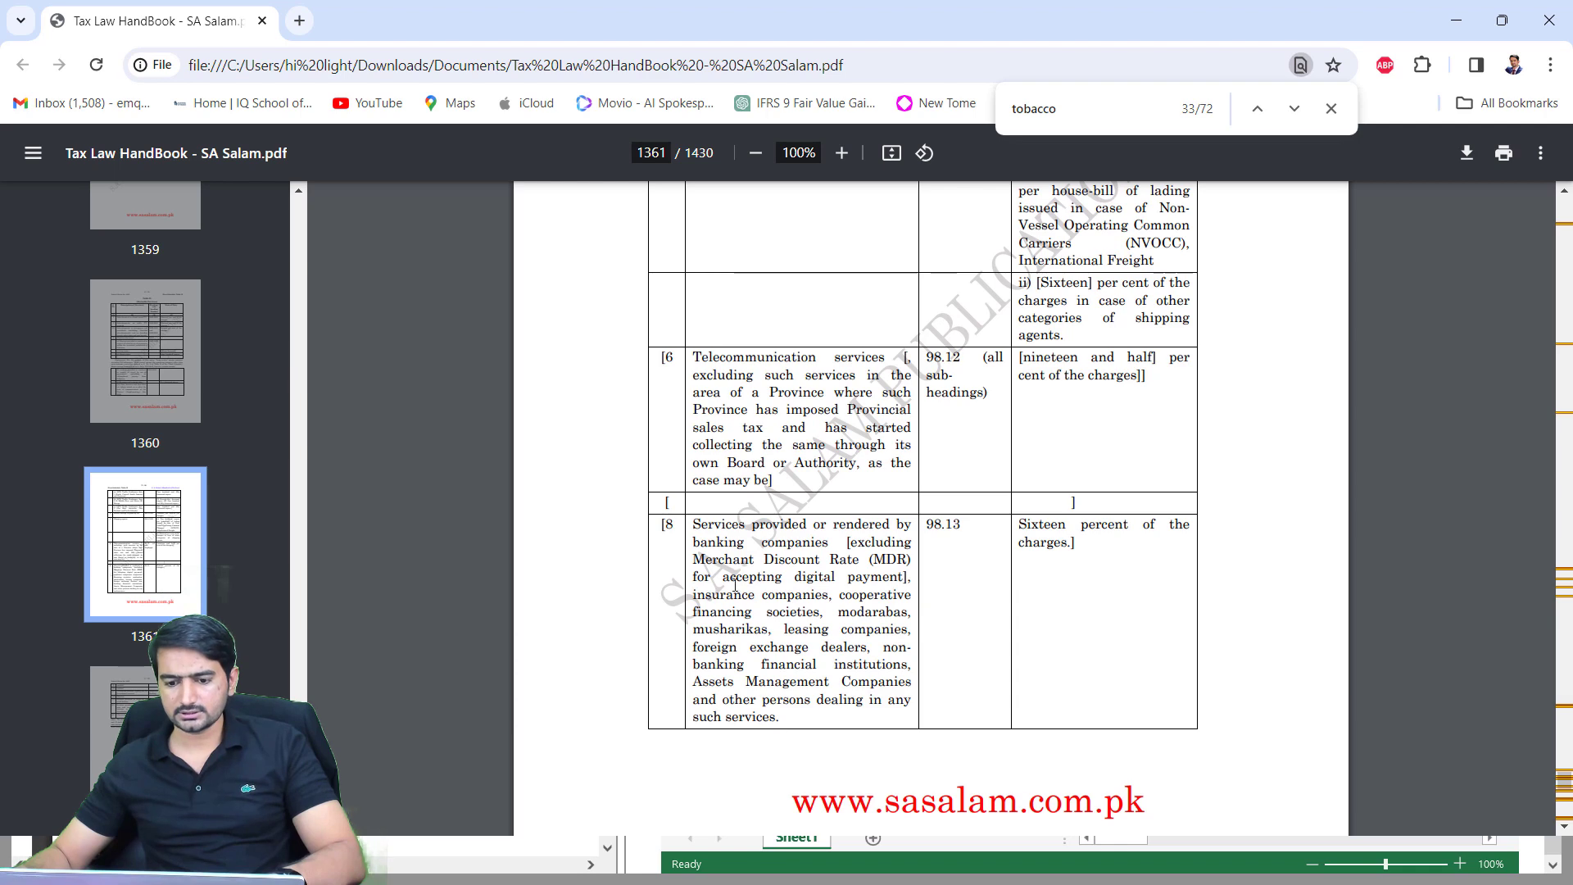
{"action": "left_click_drag", "start_coordinate": [696, 599], "coordinate": [849, 601]}
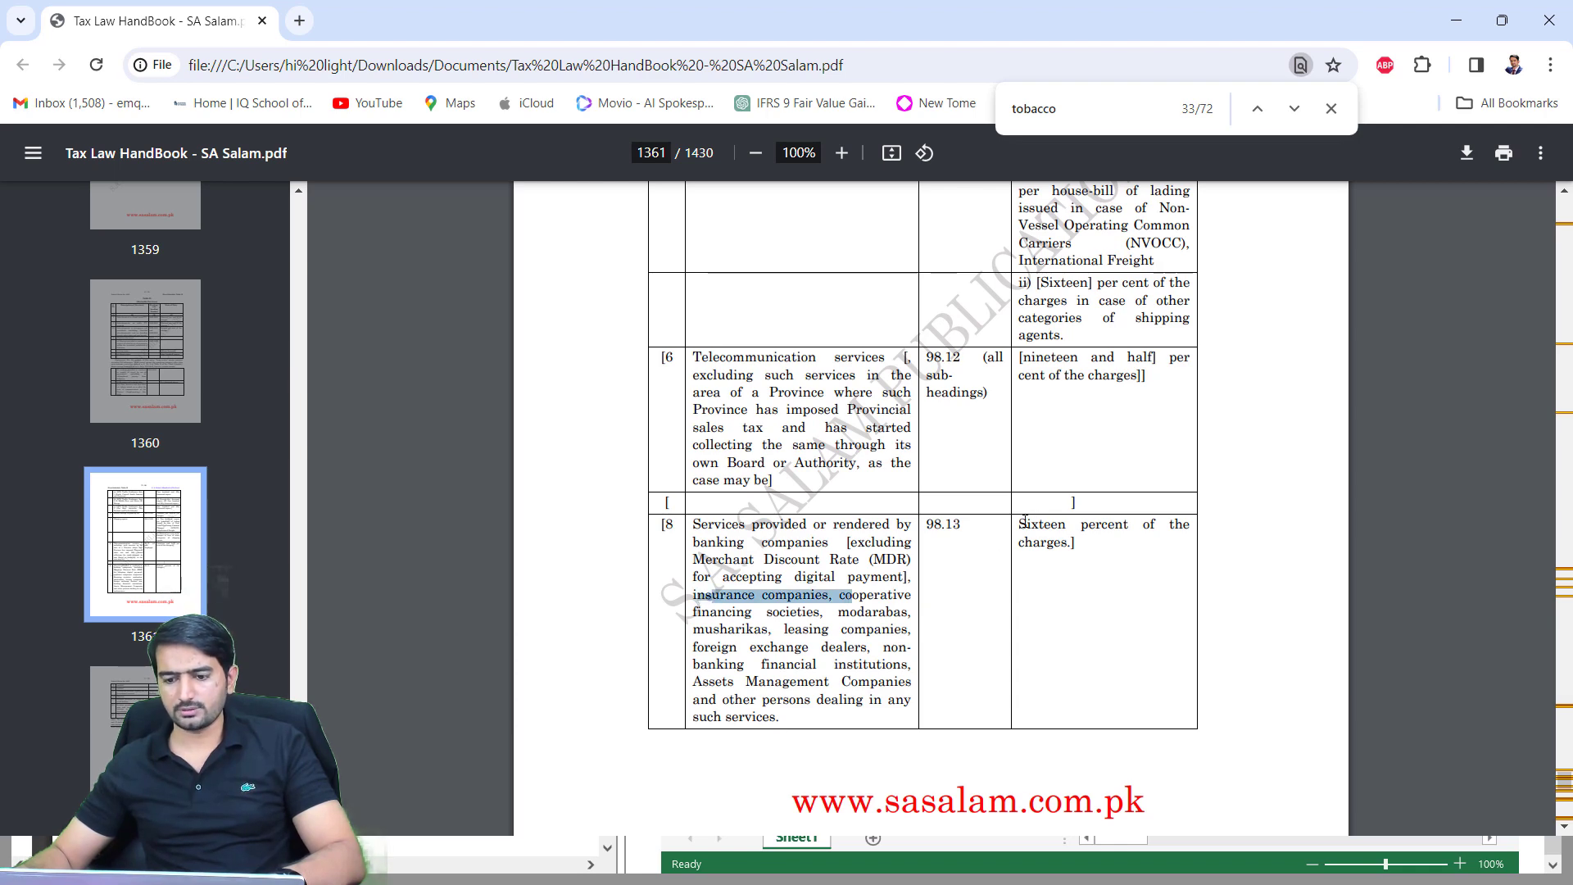
{"action": "left_click_drag", "start_coordinate": [1022, 524], "coordinate": [1072, 541]}
Look through the handbook's schedules after First Schedule, Table II for an exemption covering marine insurance services
{"action": "scroll", "coordinate": [852, 541], "scroll_direction": "down", "scroll_amount": 15}
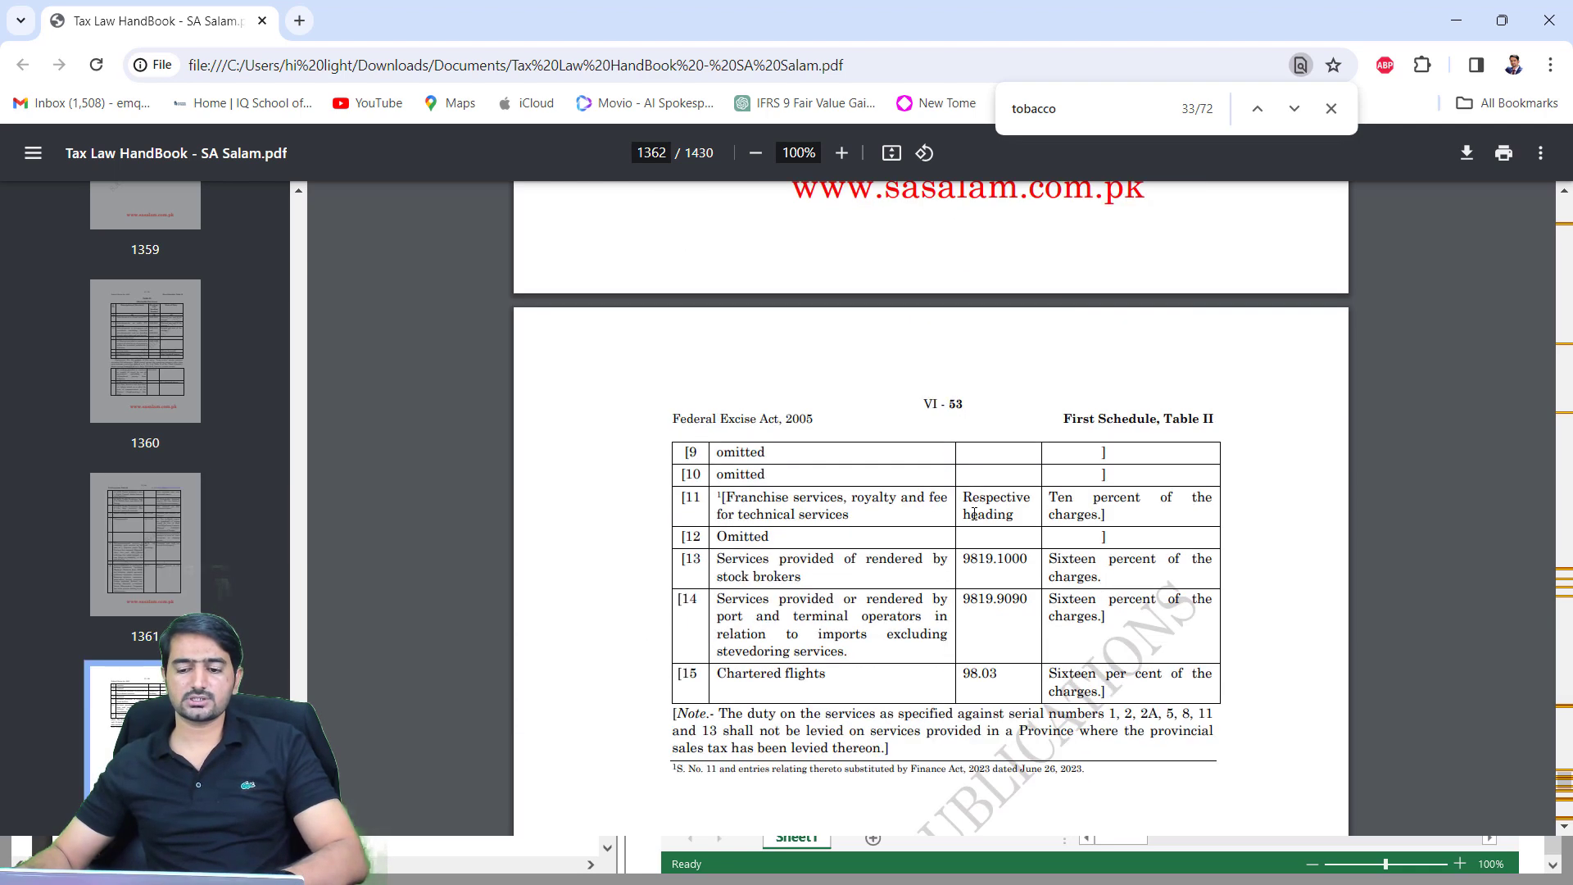
{"action": "scroll", "coordinate": [974, 514], "scroll_direction": "down", "scroll_amount": 20}
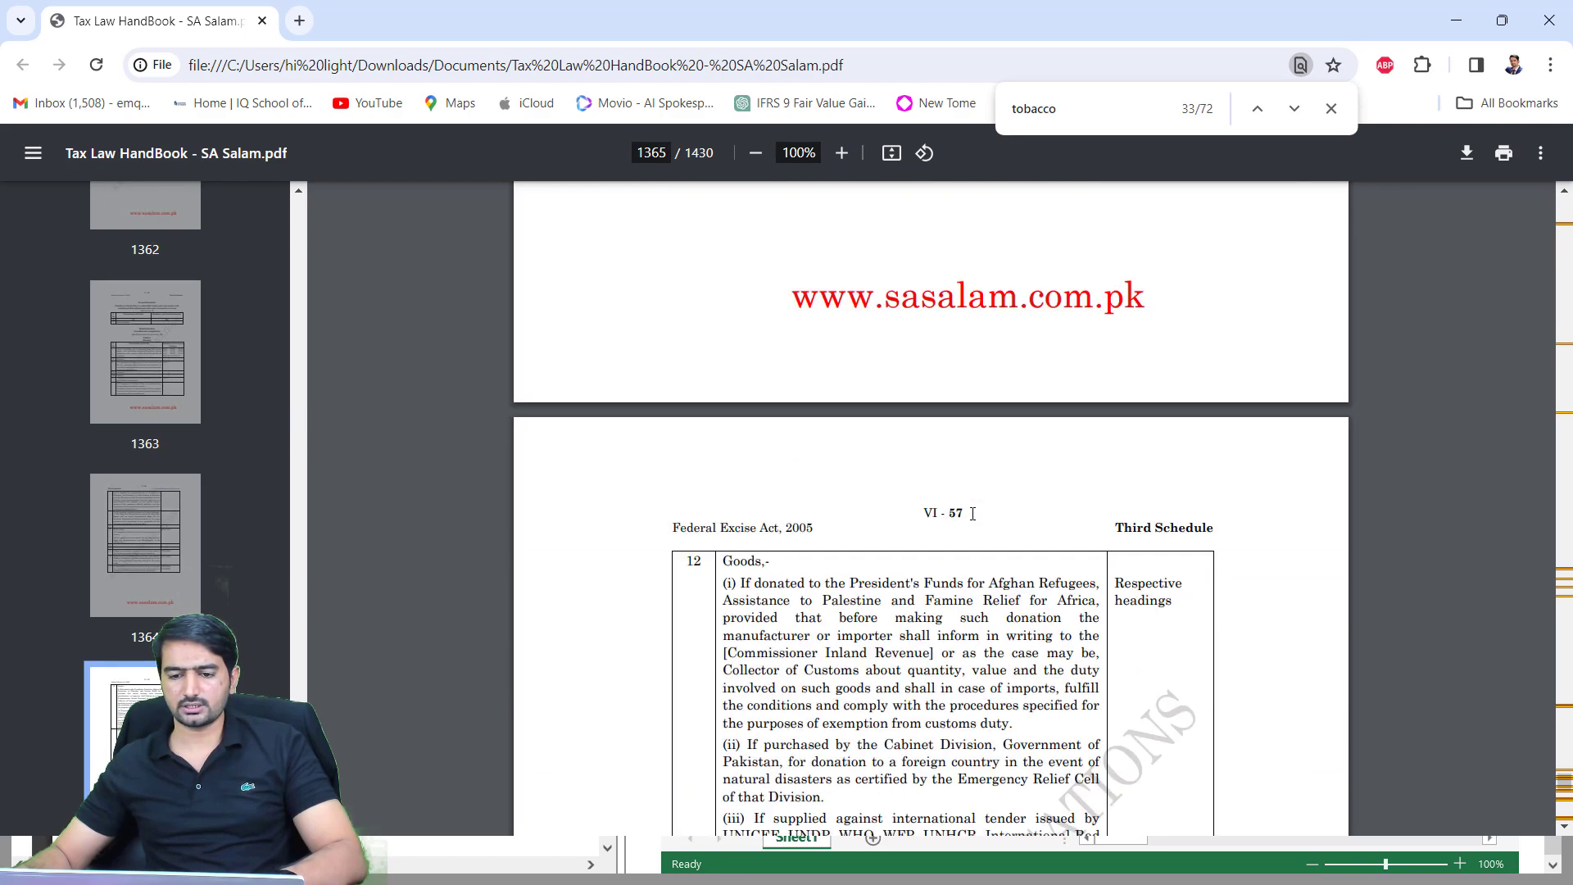
{"action": "scroll", "coordinate": [970, 513], "scroll_direction": "down", "scroll_amount": 15}
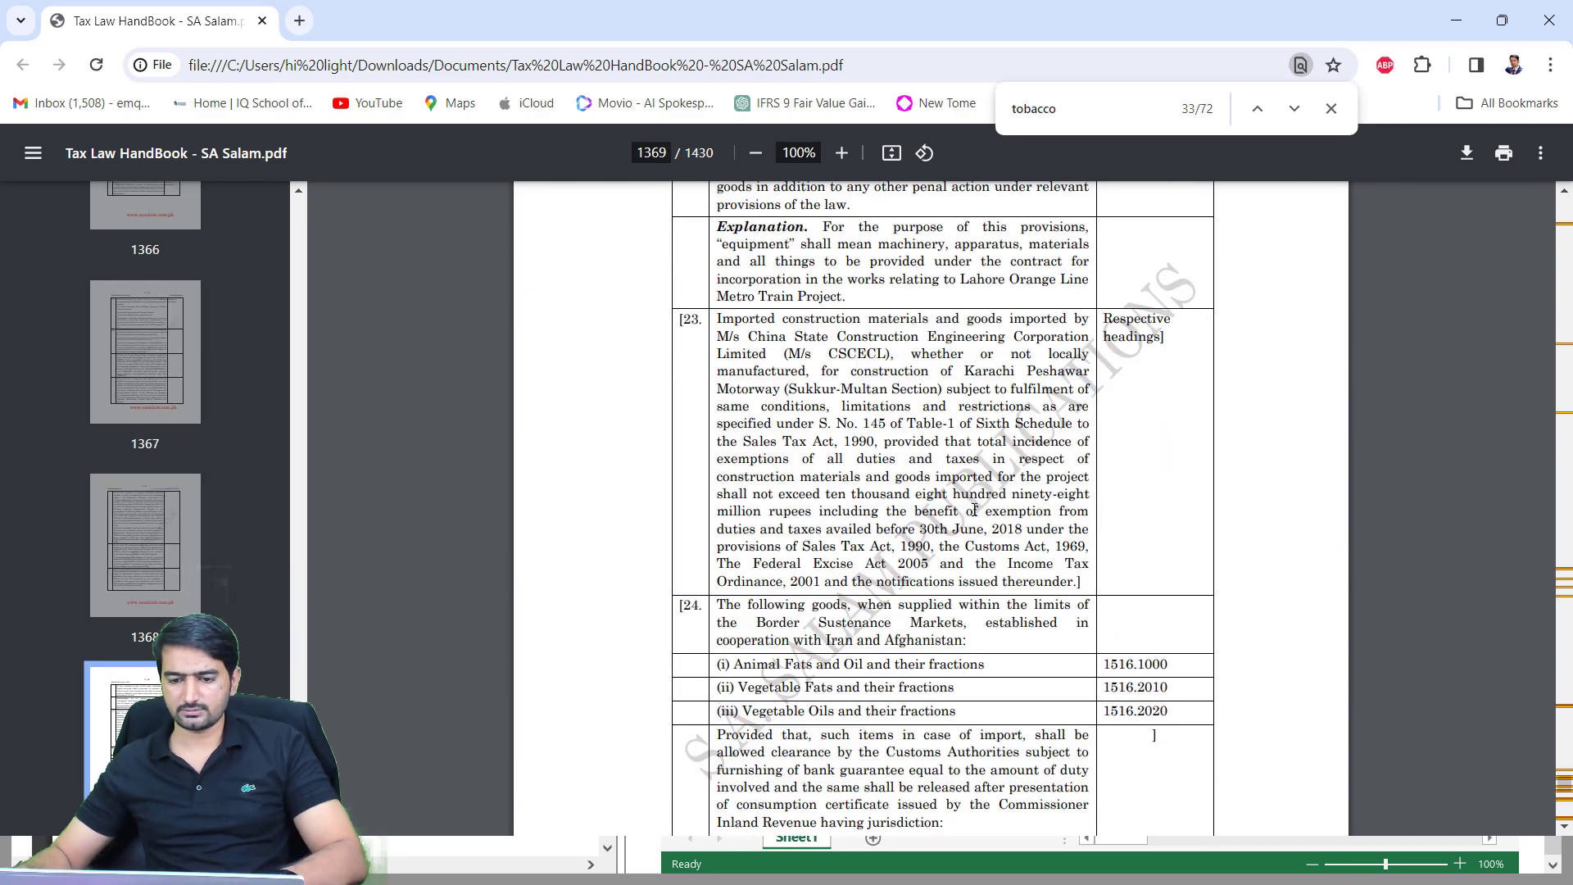
{"action": "scroll", "coordinate": [974, 507], "scroll_direction": "down", "scroll_amount": 8}
{"action": "scroll", "coordinate": [974, 509], "scroll_direction": "down", "scroll_amount": 20}
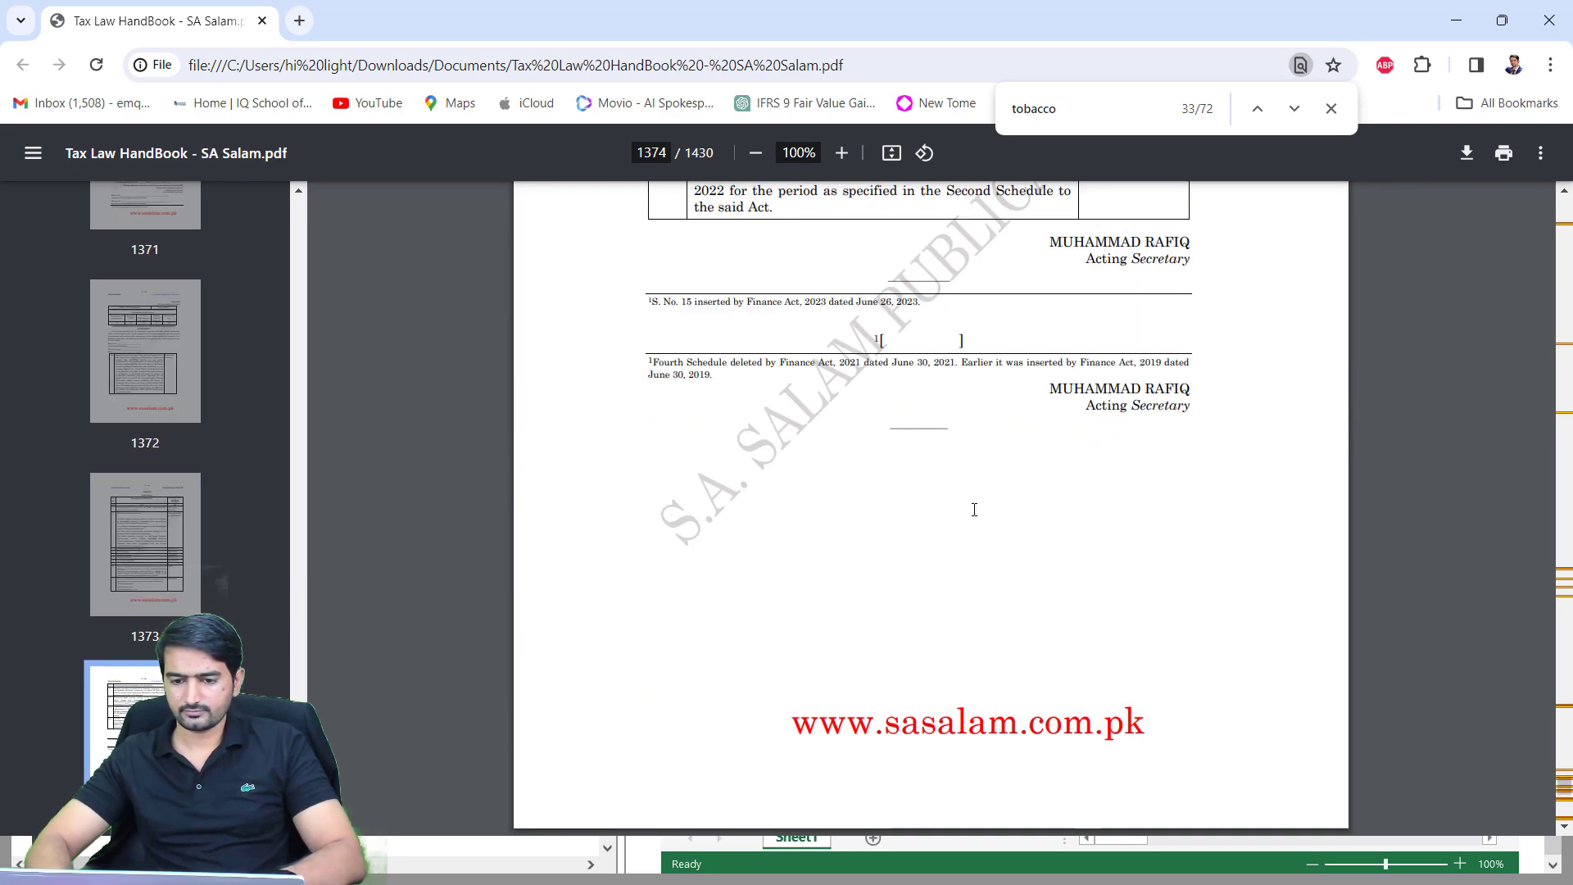
{"action": "scroll", "coordinate": [974, 509], "scroll_direction": "up", "scroll_amount": 8}
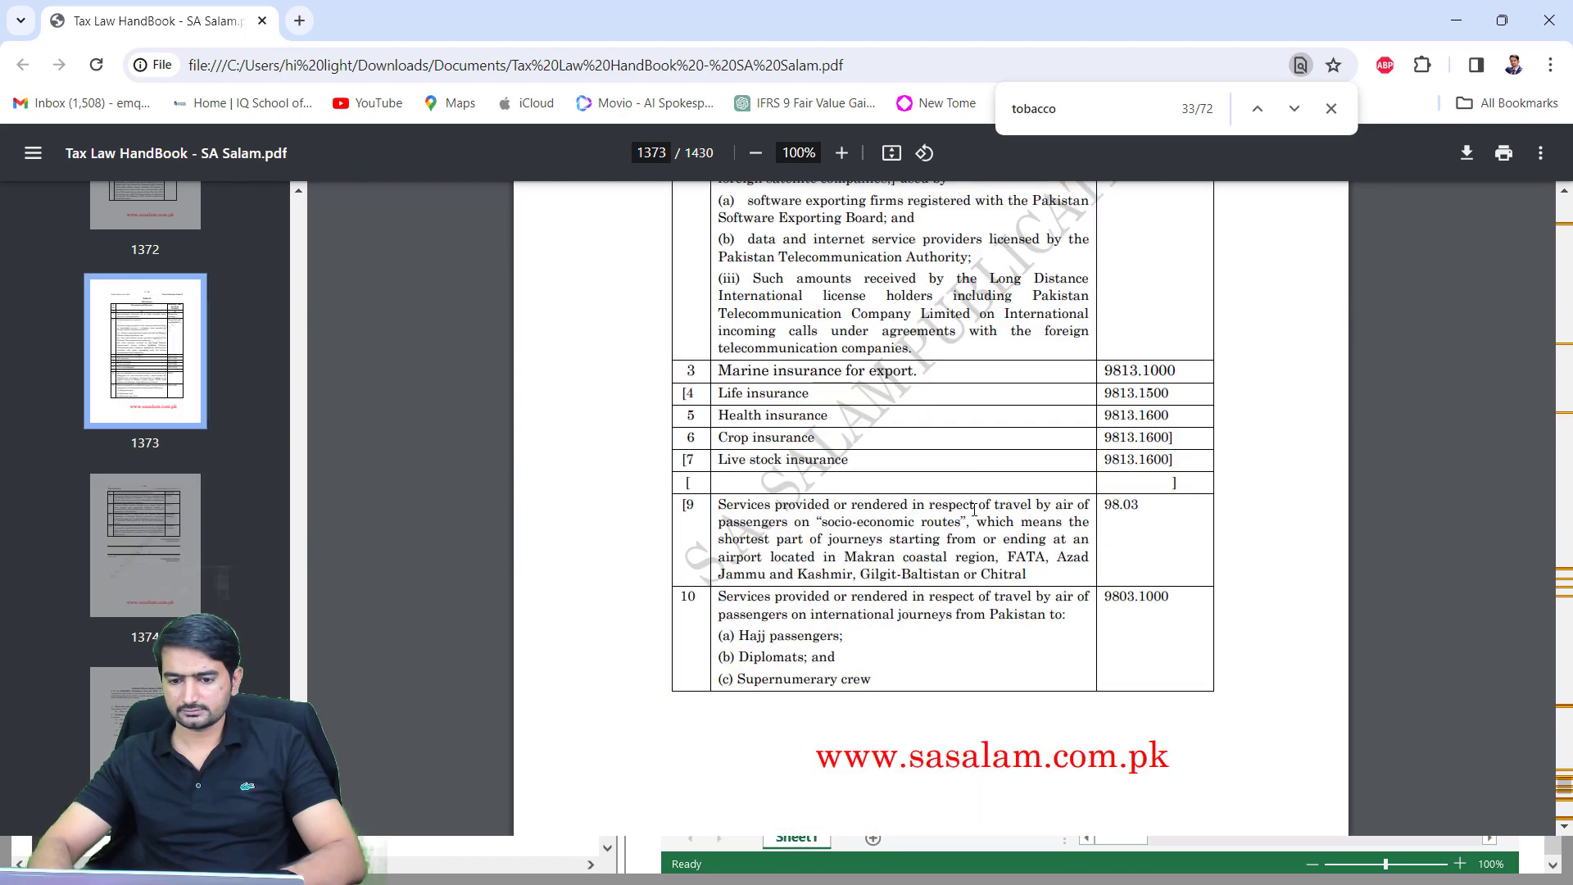
{"action": "scroll", "coordinate": [980, 510], "scroll_direction": "up", "scroll_amount": 6}
{"action": "scroll", "coordinate": [980, 510], "scroll_direction": "up", "scroll_amount": 15}
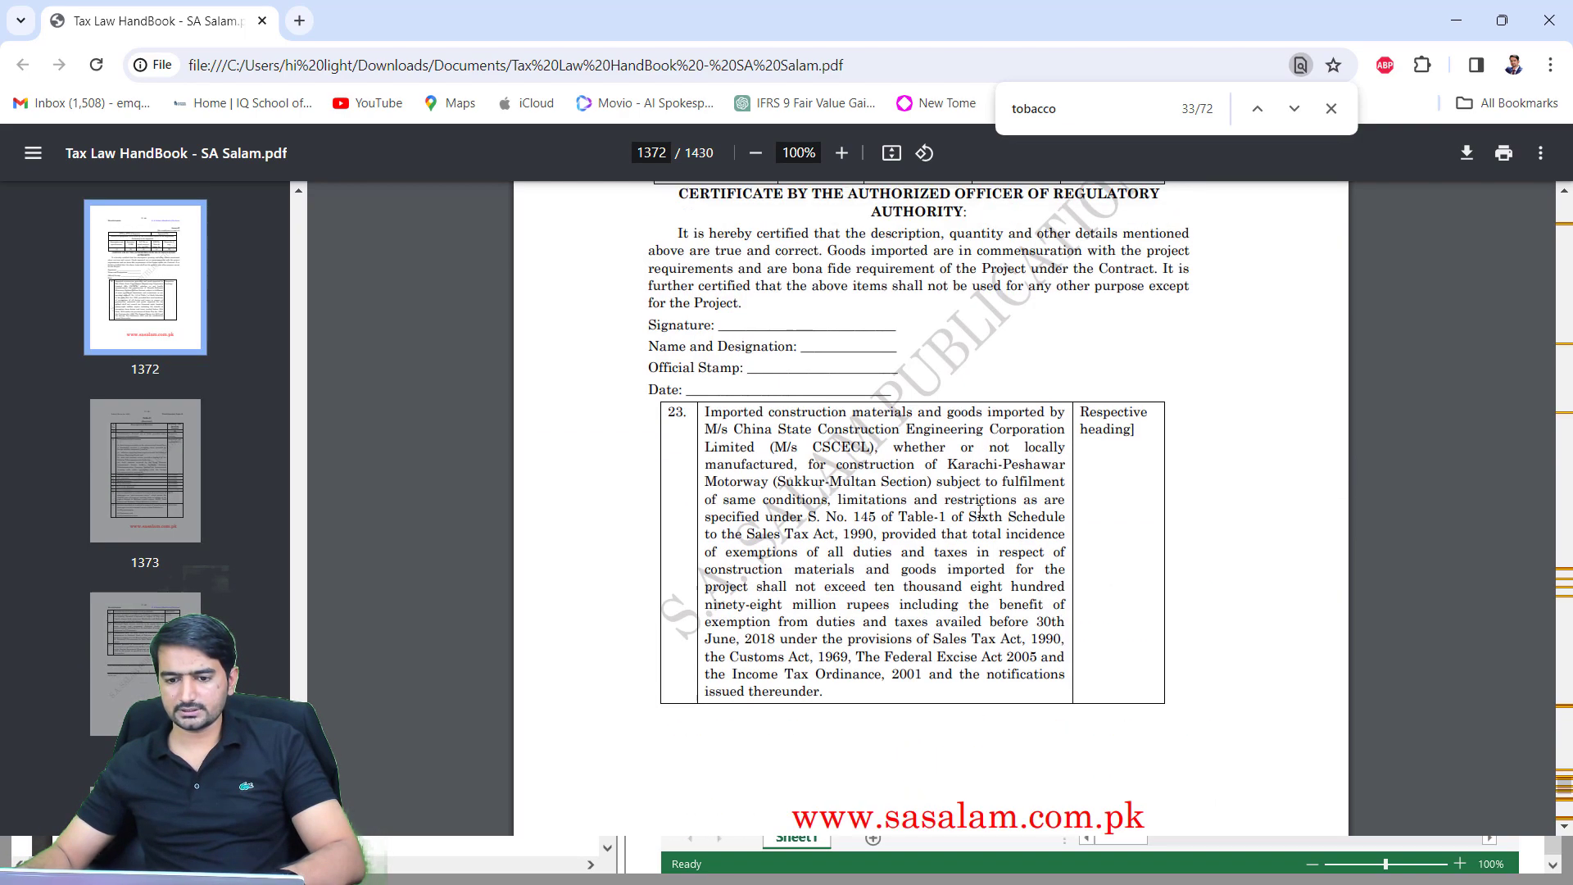
{"action": "scroll", "coordinate": [980, 510], "scroll_direction": "down", "scroll_amount": 15}
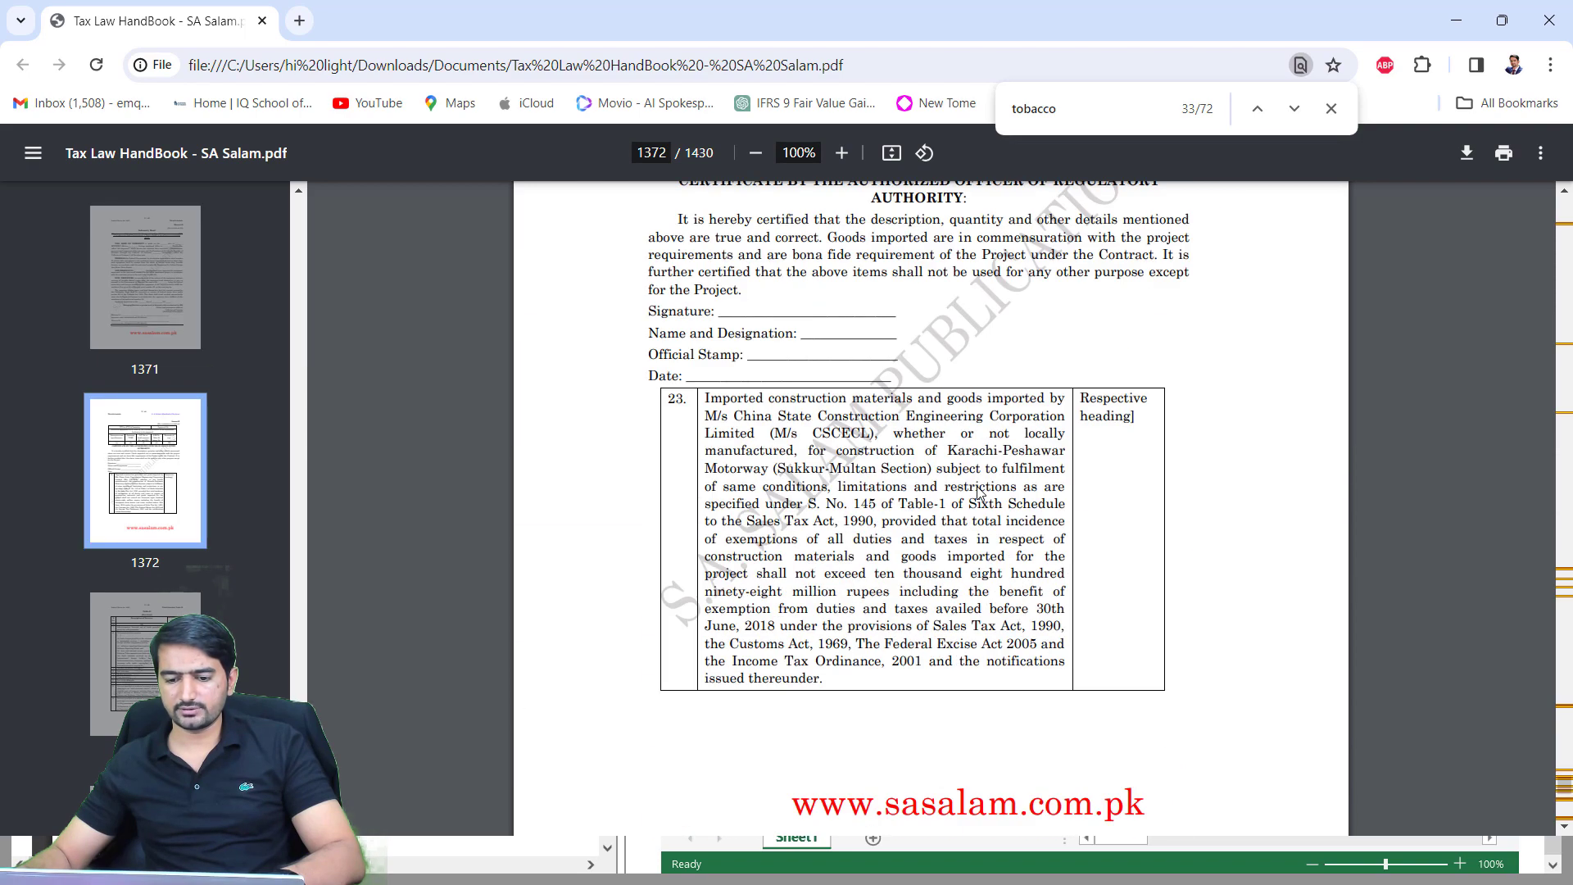
{"action": "scroll", "coordinate": [977, 487], "scroll_direction": "up", "scroll_amount": 9}
{"action": "scroll", "coordinate": [967, 479], "scroll_direction": "down", "scroll_amount": 13}
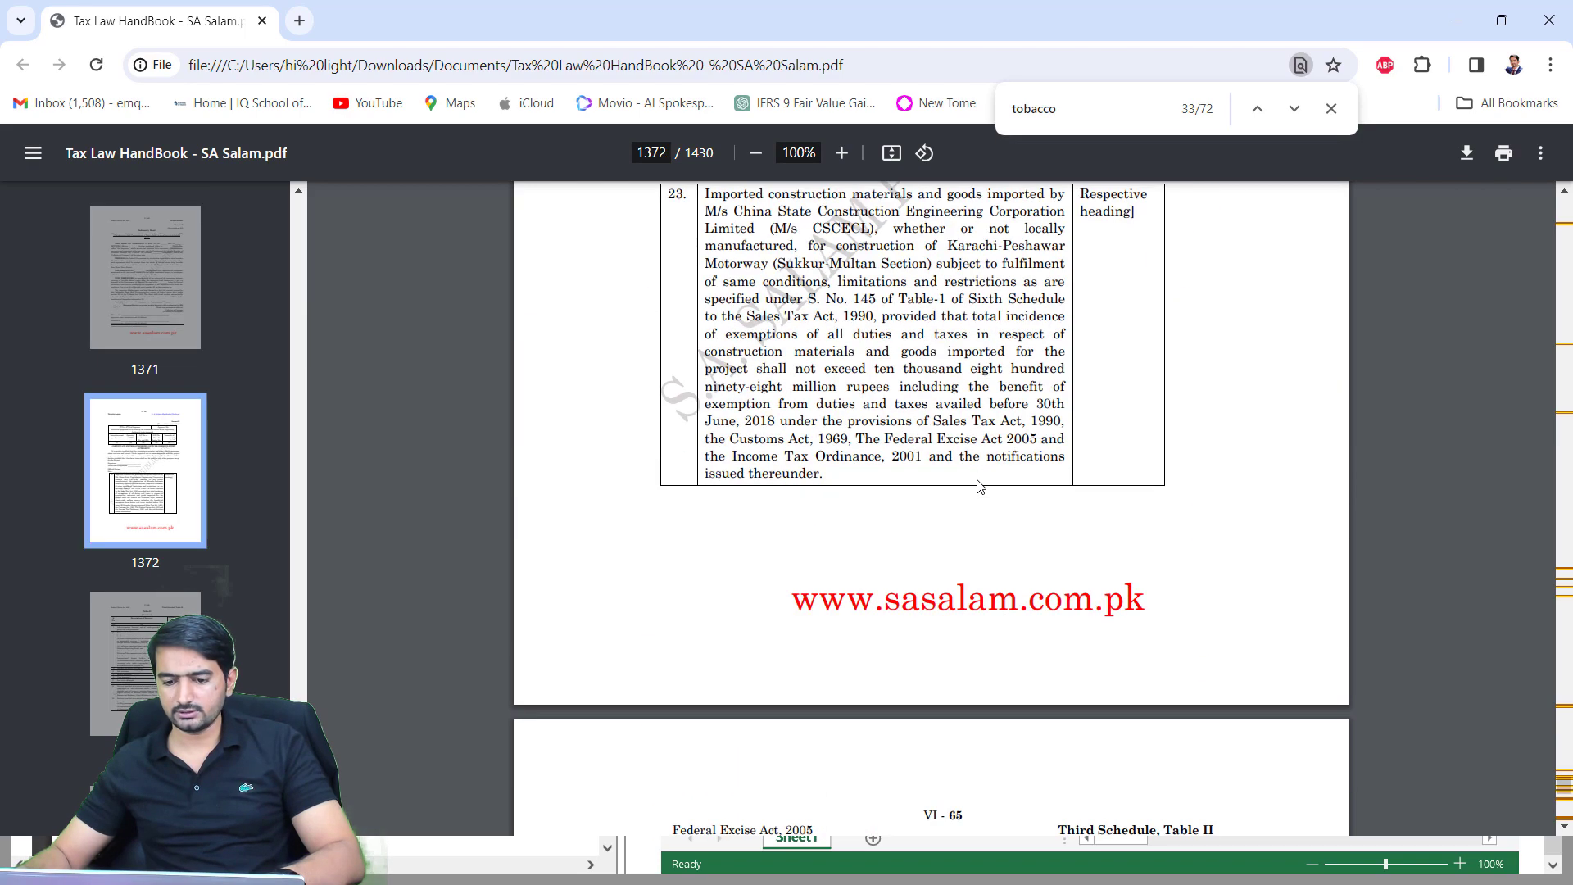
Highlight the Third Schedule, Table II headings and entry 3, marine insurance for export, in the handbook
{"action": "left_click_drag", "start_coordinate": [965, 361], "coordinate": [1207, 312]}
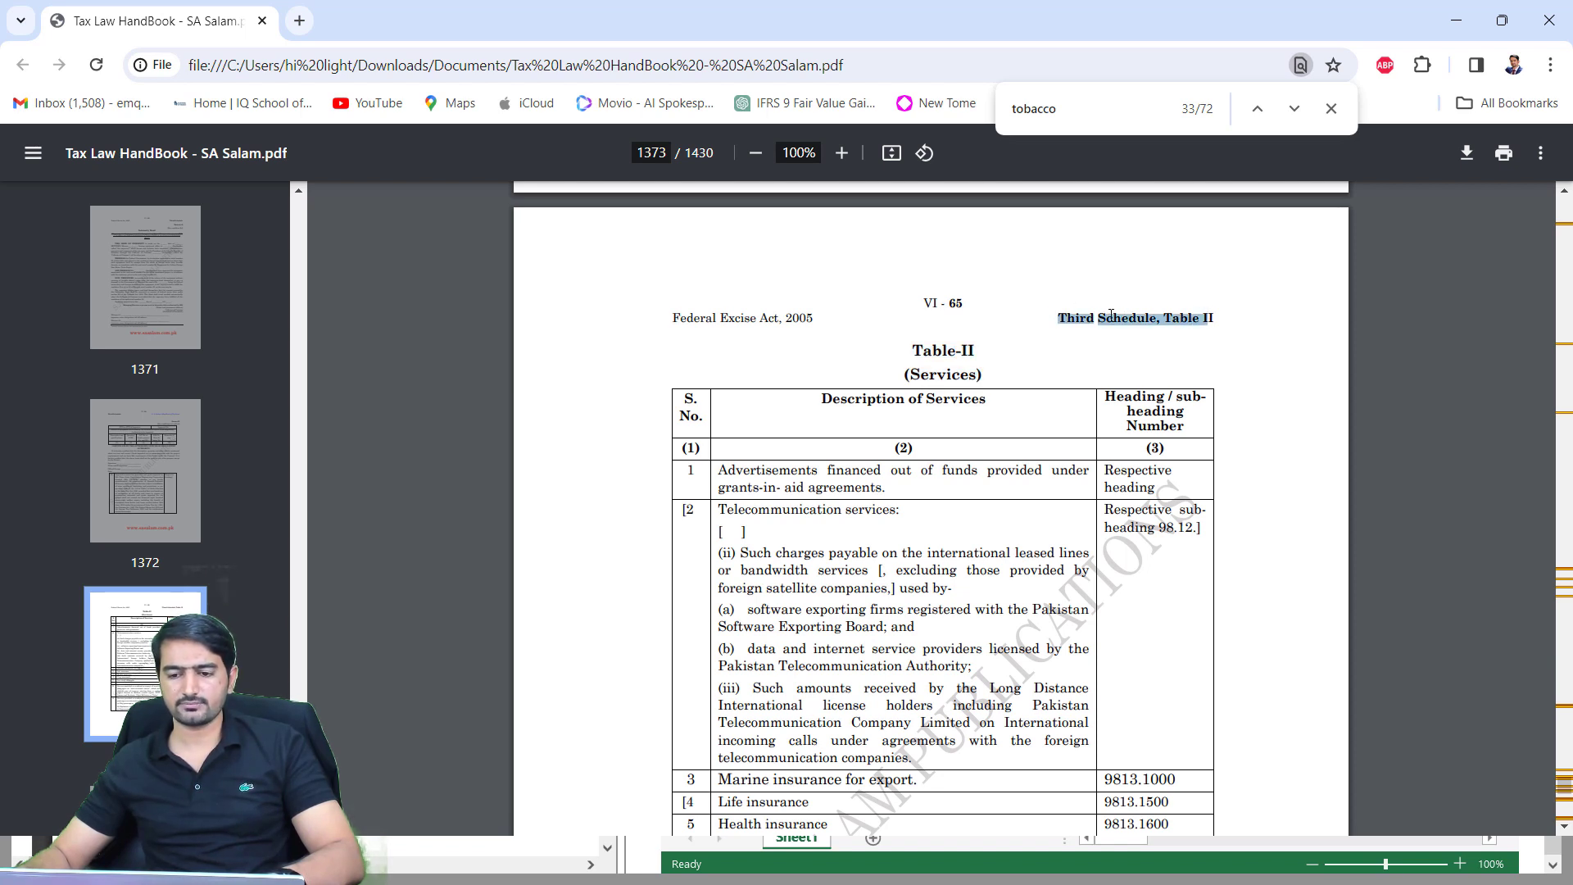
{"action": "left_click_drag", "start_coordinate": [902, 349], "coordinate": [1014, 354]}
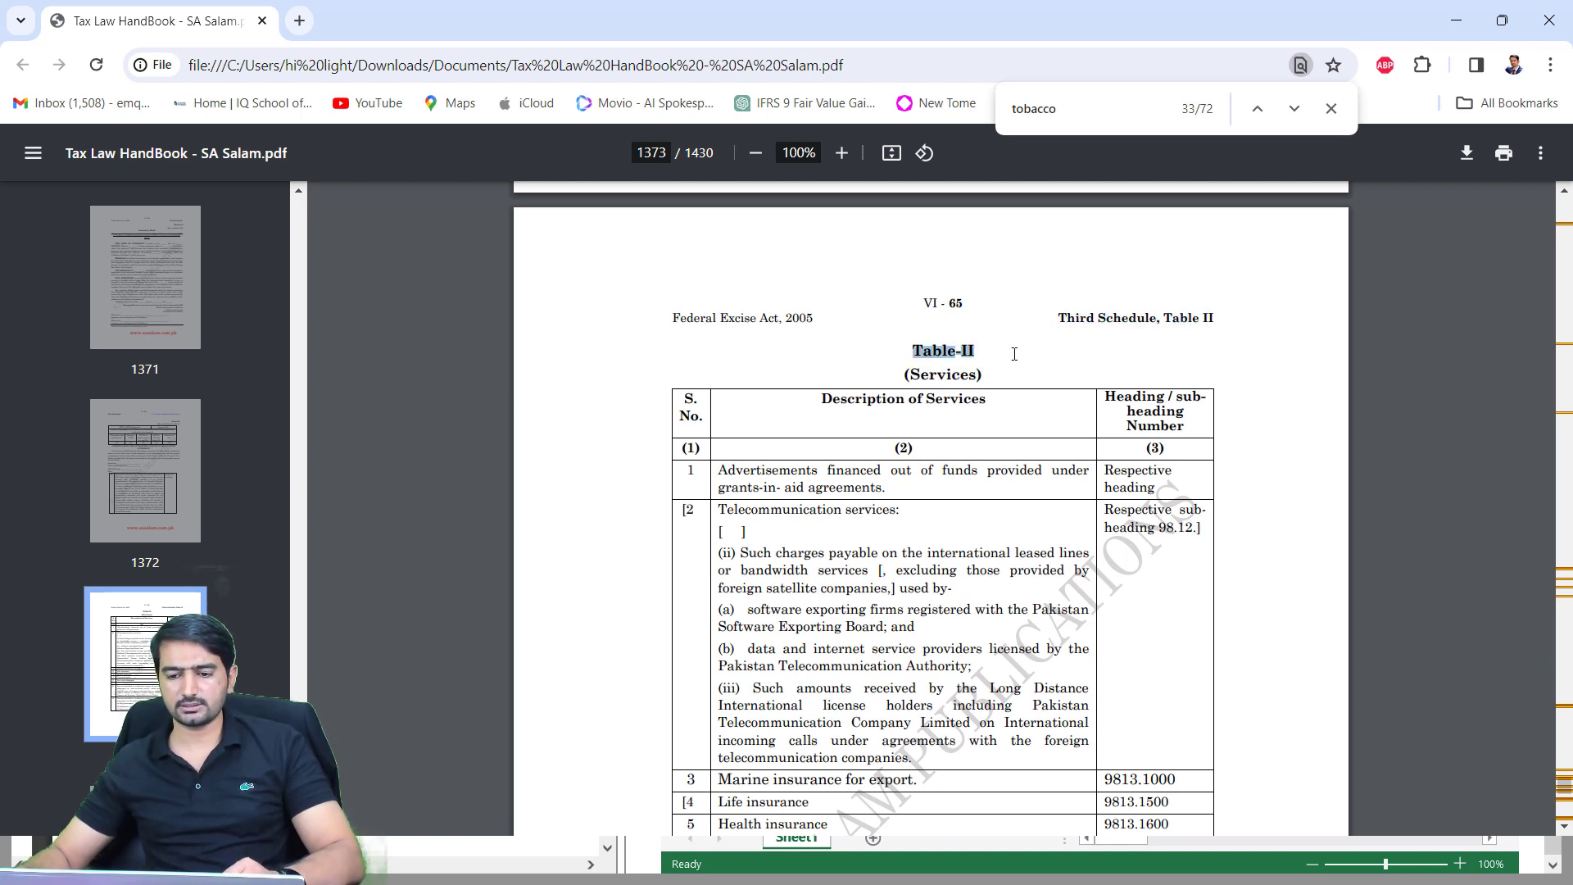
{"action": "scroll", "coordinate": [980, 375], "scroll_direction": "down", "scroll_amount": 2}
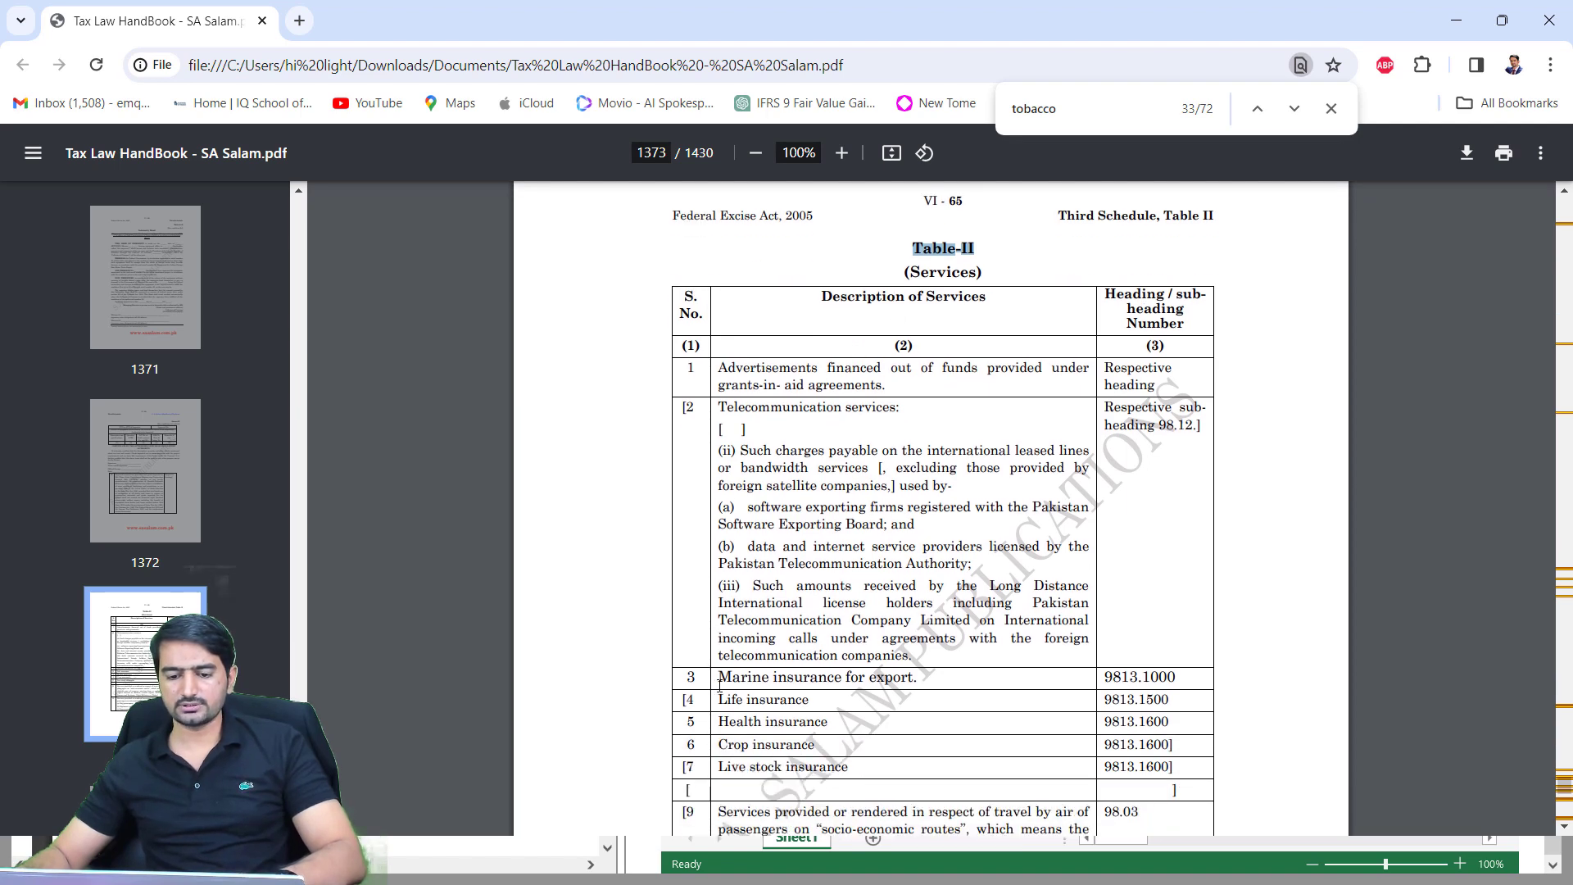
{"action": "left_click_drag", "start_coordinate": [719, 684], "coordinate": [911, 685]}
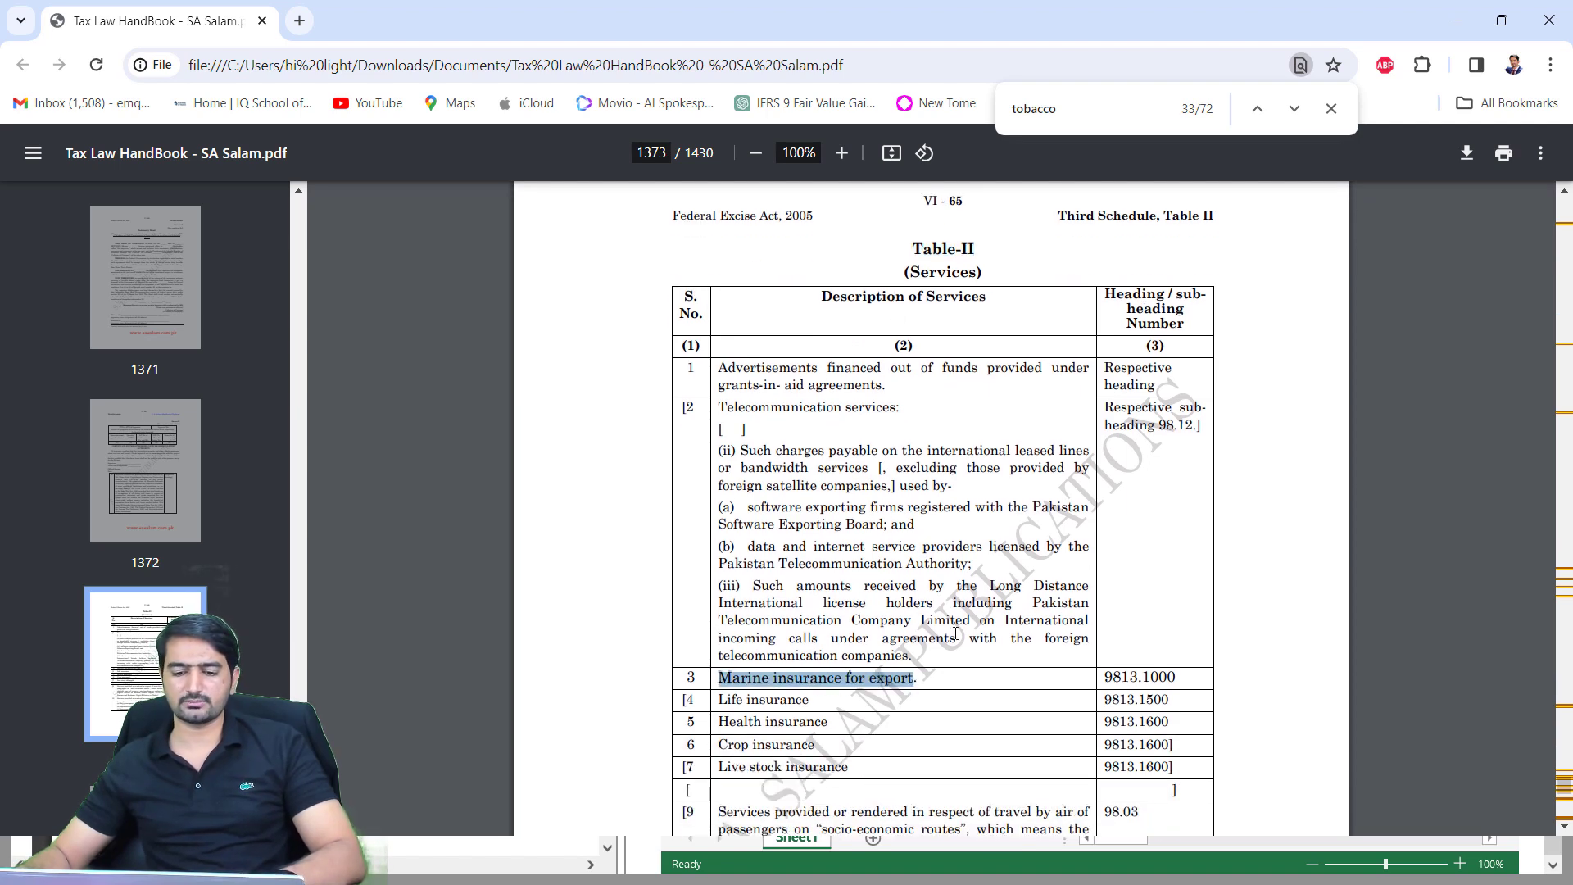
Switch back to the exam spreadsheet and enter N/A as the FED rate for marine insurance
{"action": "key", "text": "alt+Tab"}
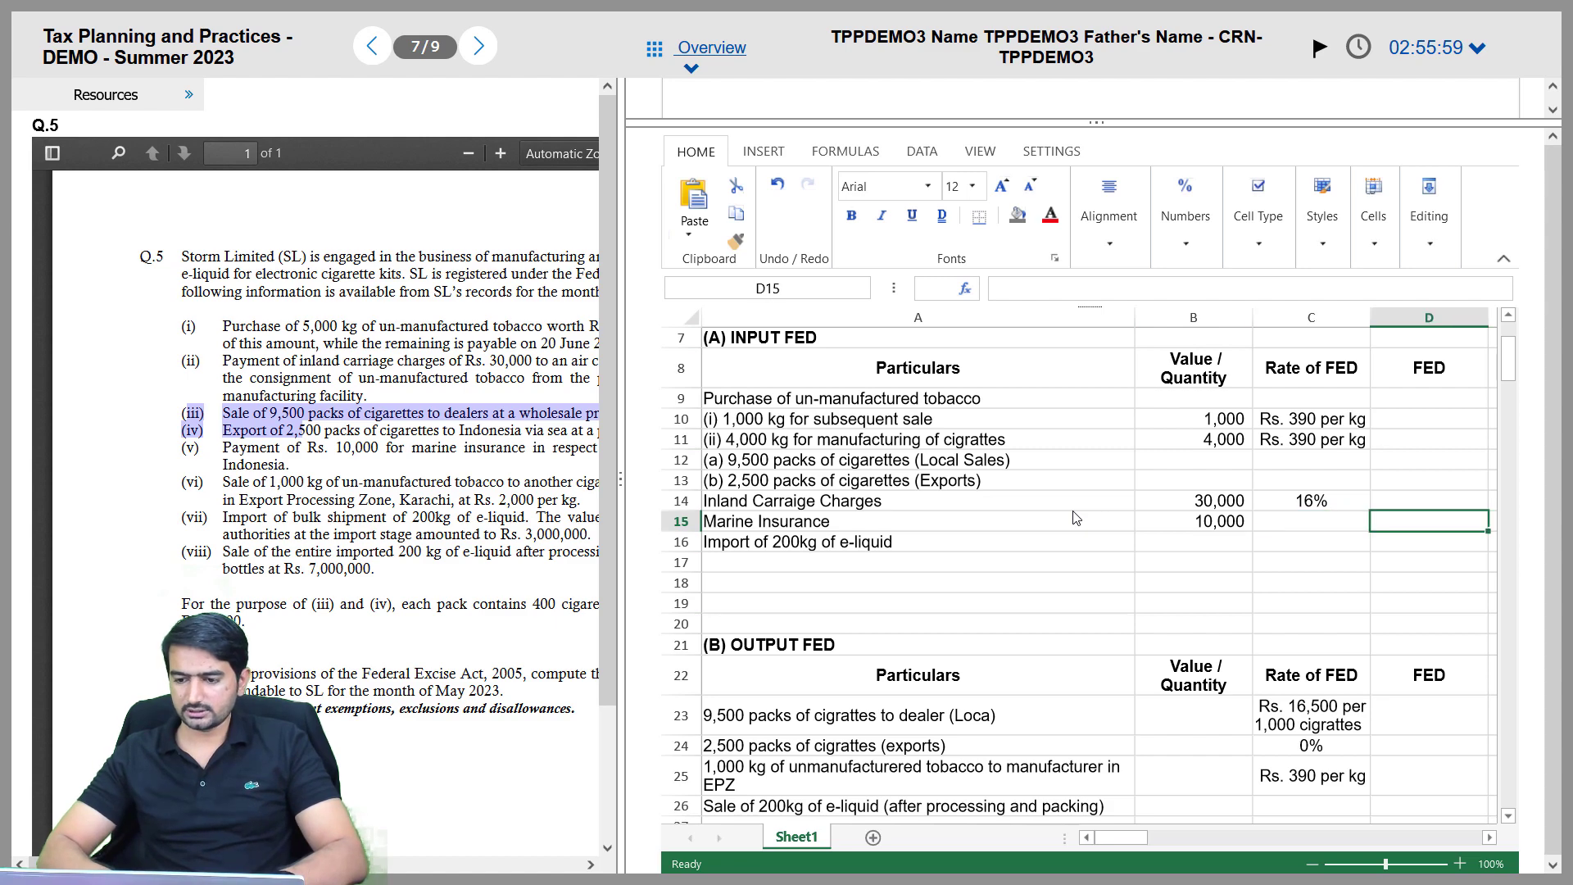
{"action": "type", "text": "N/A"}
{"action": "key", "text": "Tab"}
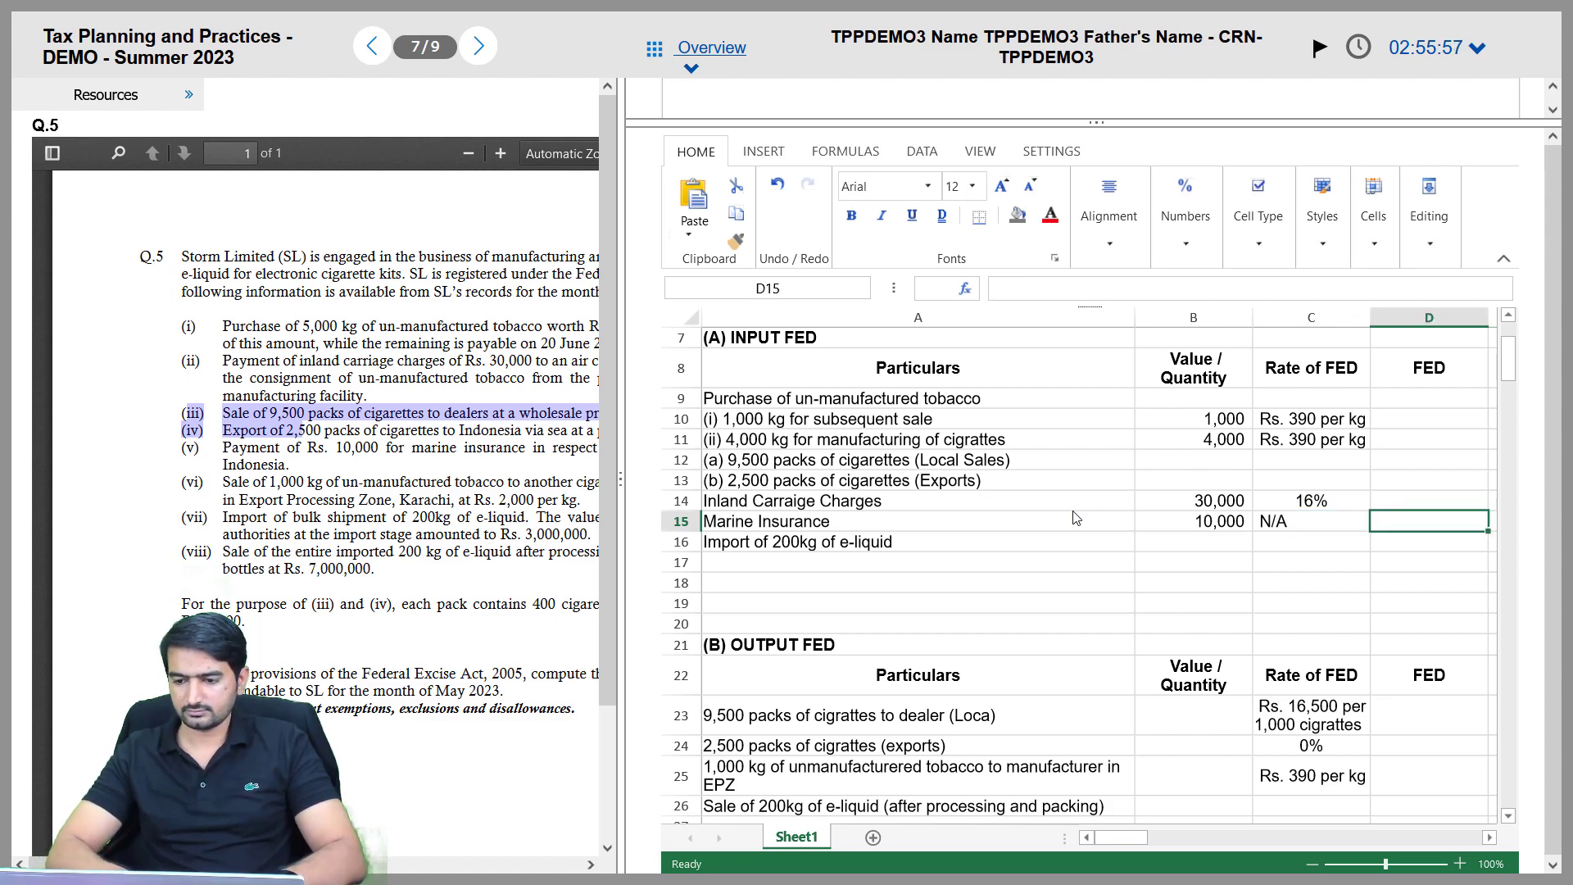
Enter the remark "Exempt under Entry 3 of Table II of 3rd Sch." in the marine insurance row
{"action": "key", "text": "Left"}
{"action": "key", "text": "Right"}
{"action": "key", "text": "Right"}
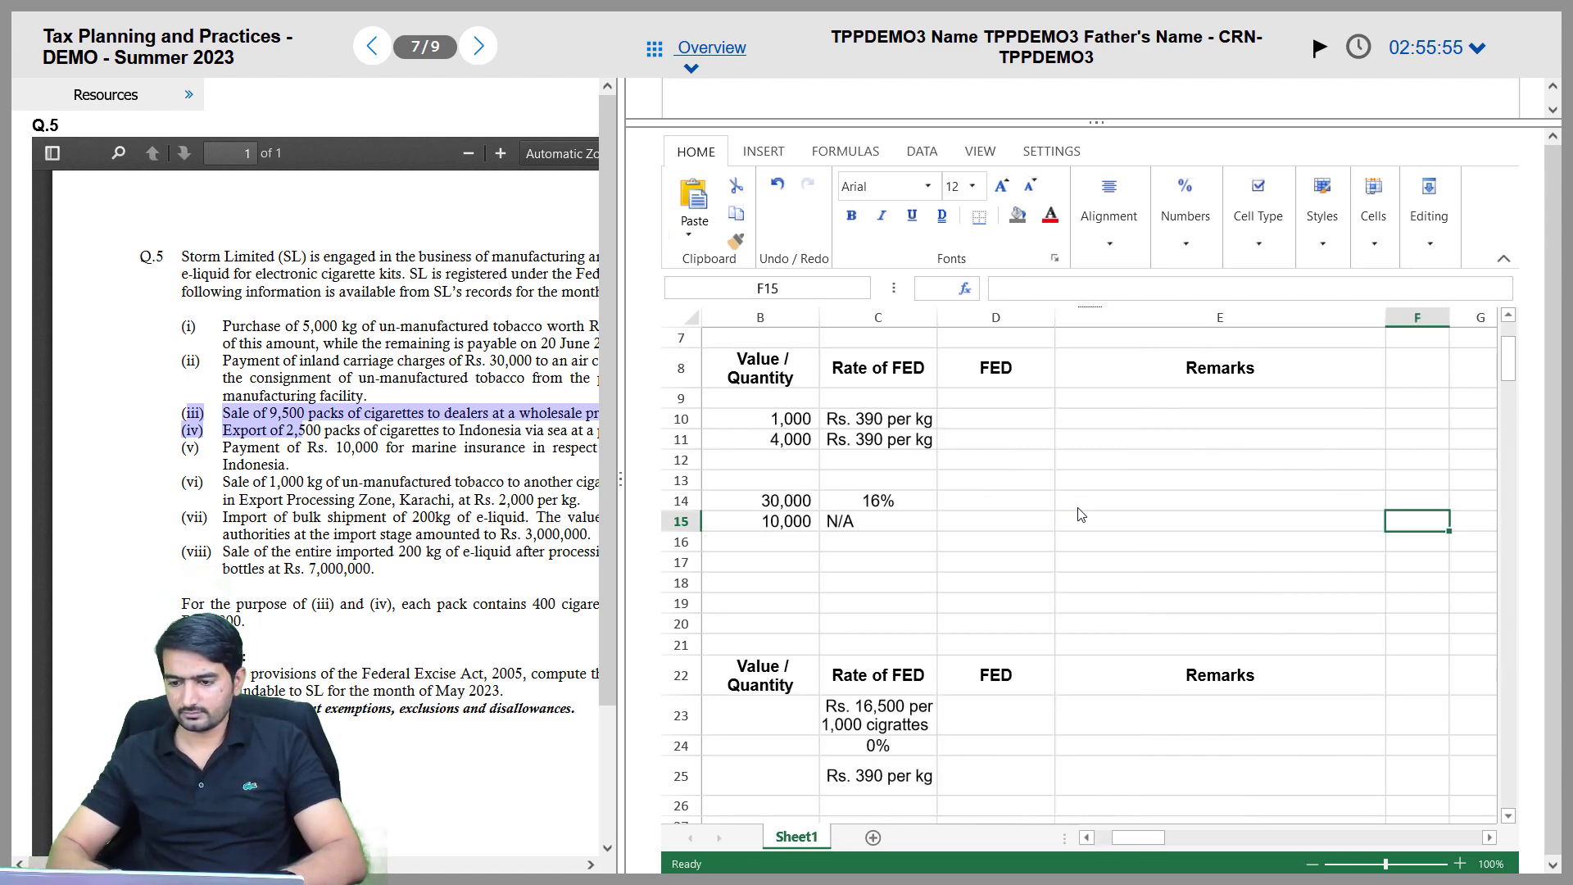
{"action": "type", "text": "Exemp"}
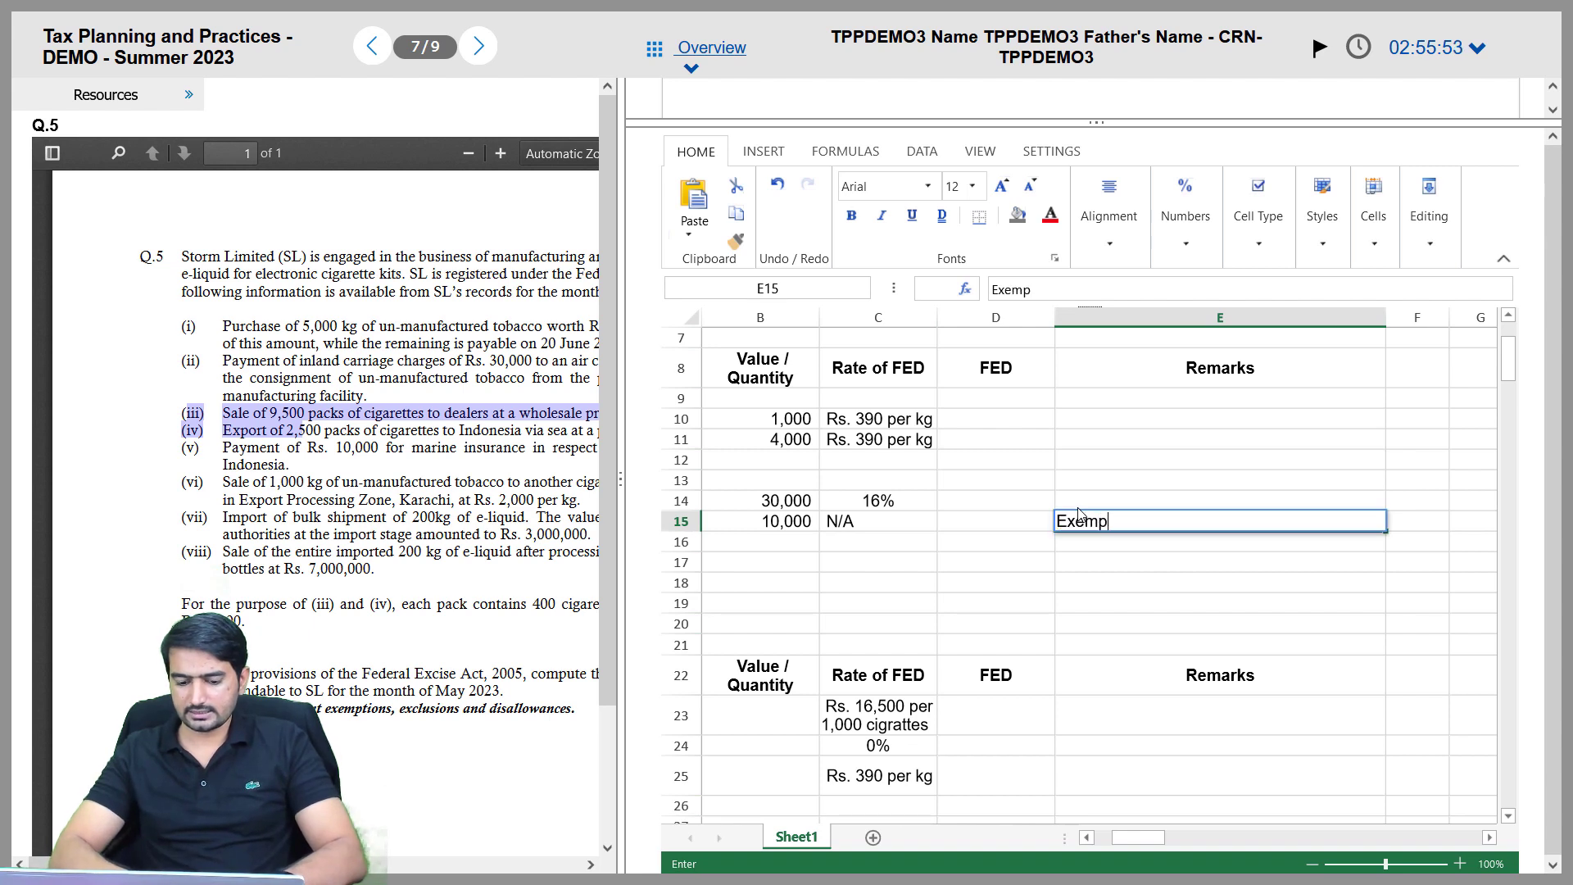
{"action": "type", "text": "t under Ent"}
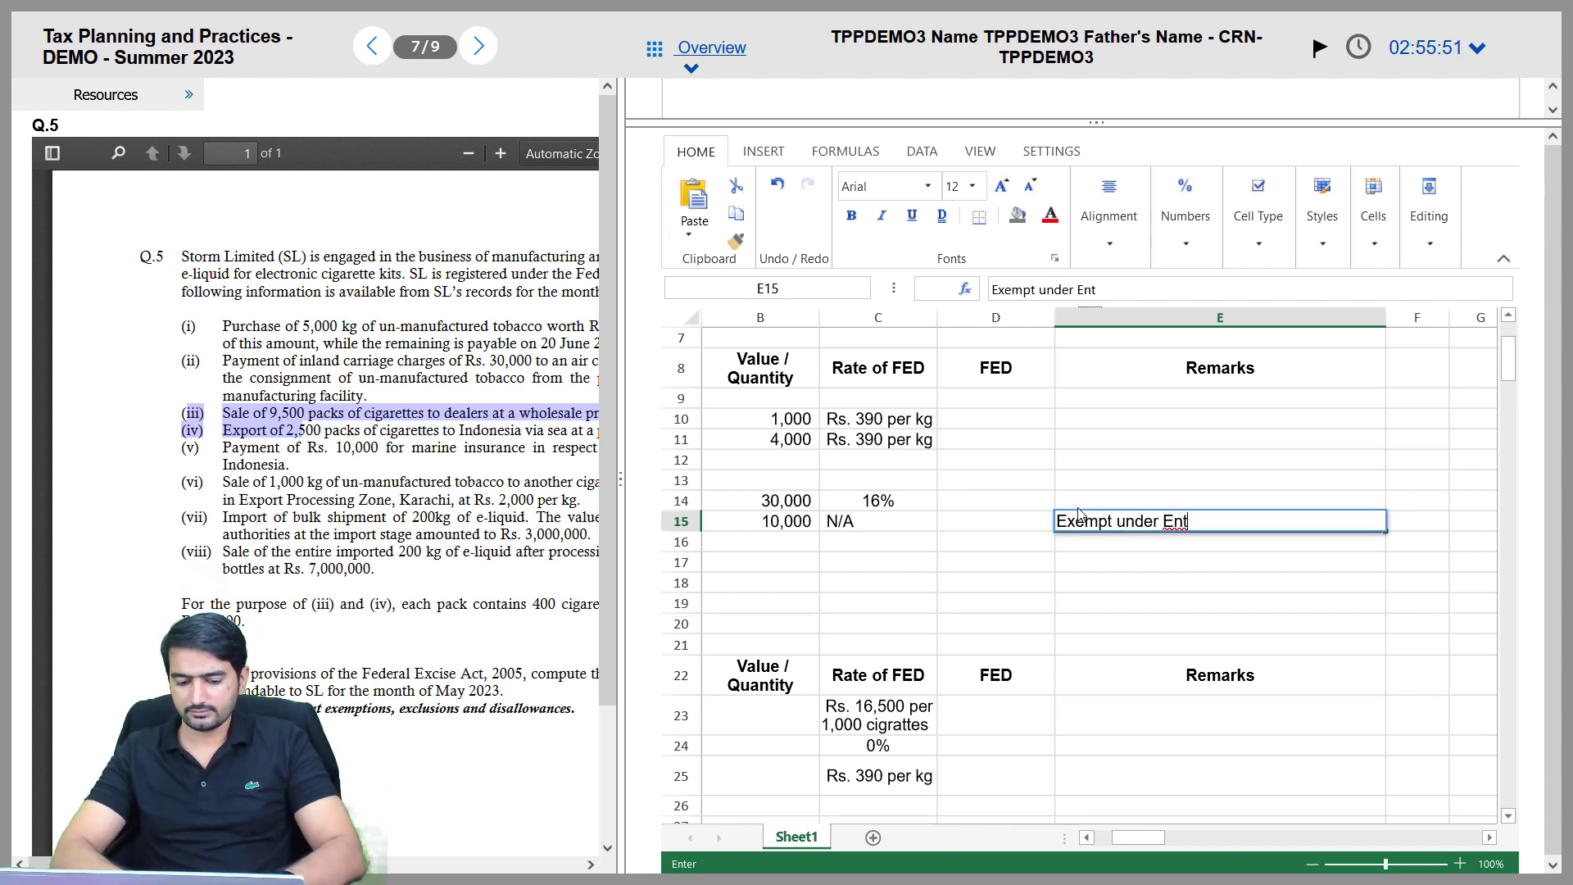
{"action": "type", "text": "ry 3 of"}
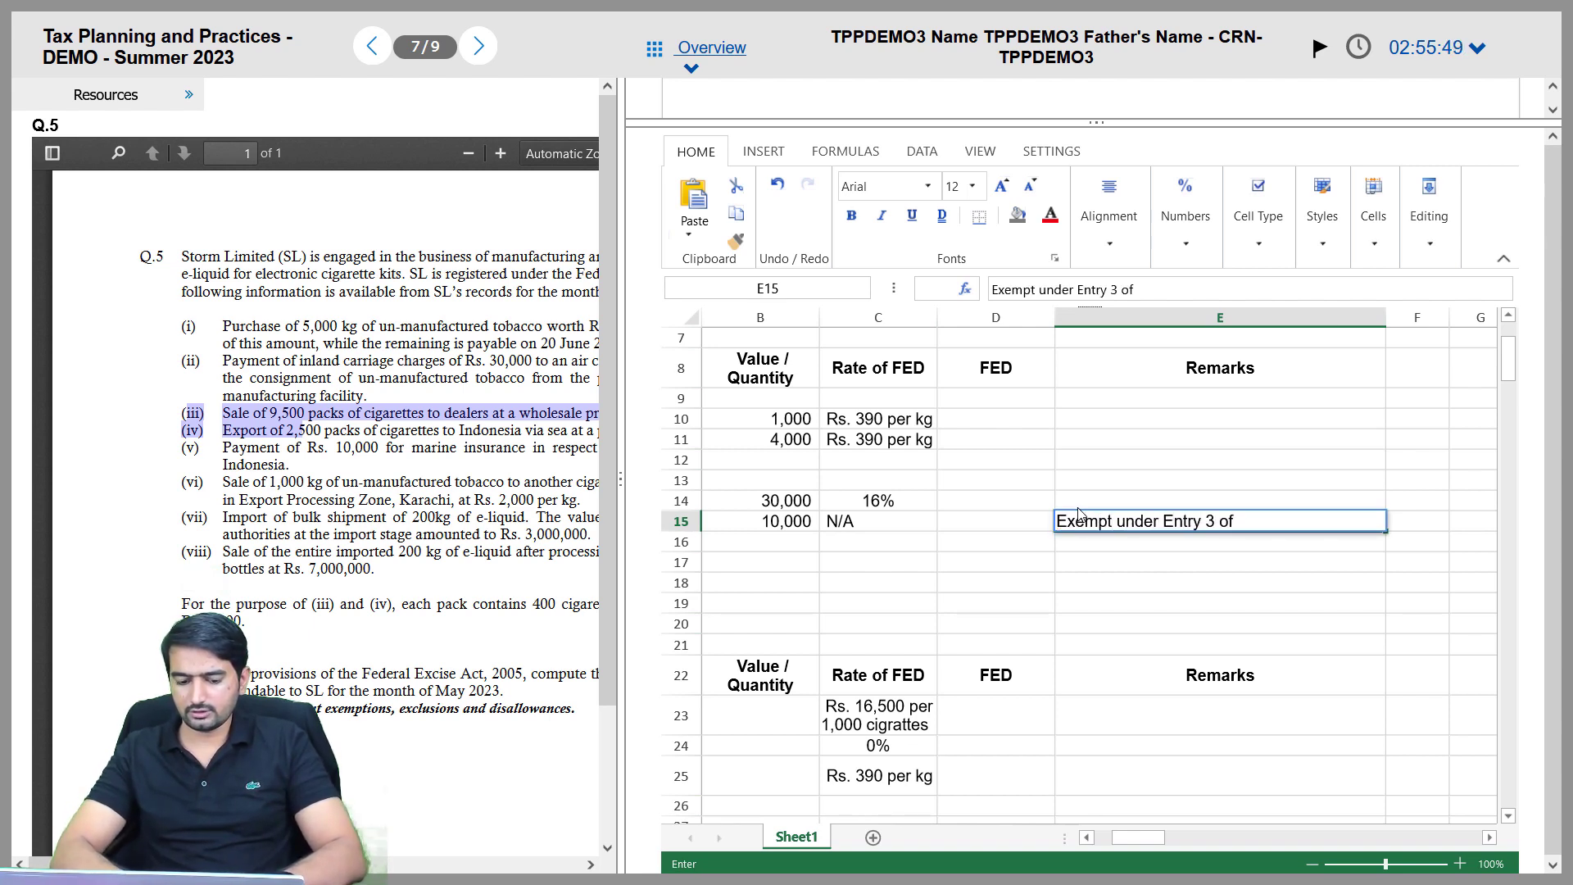
{"action": "type", "text": " Table II of "}
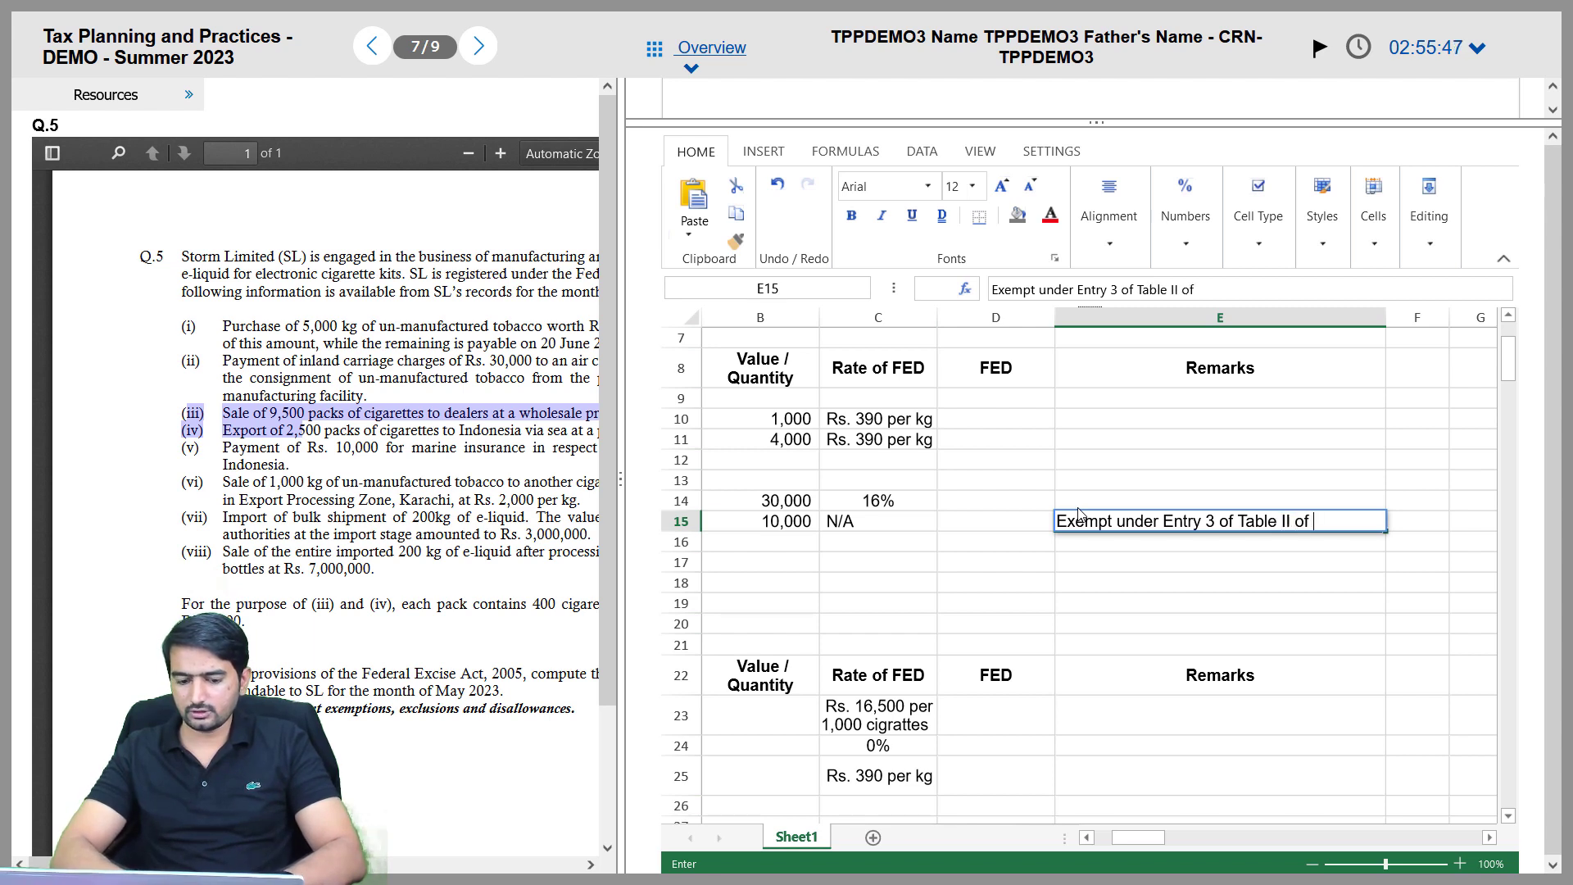
{"action": "type", "text": "3rd Sch"}
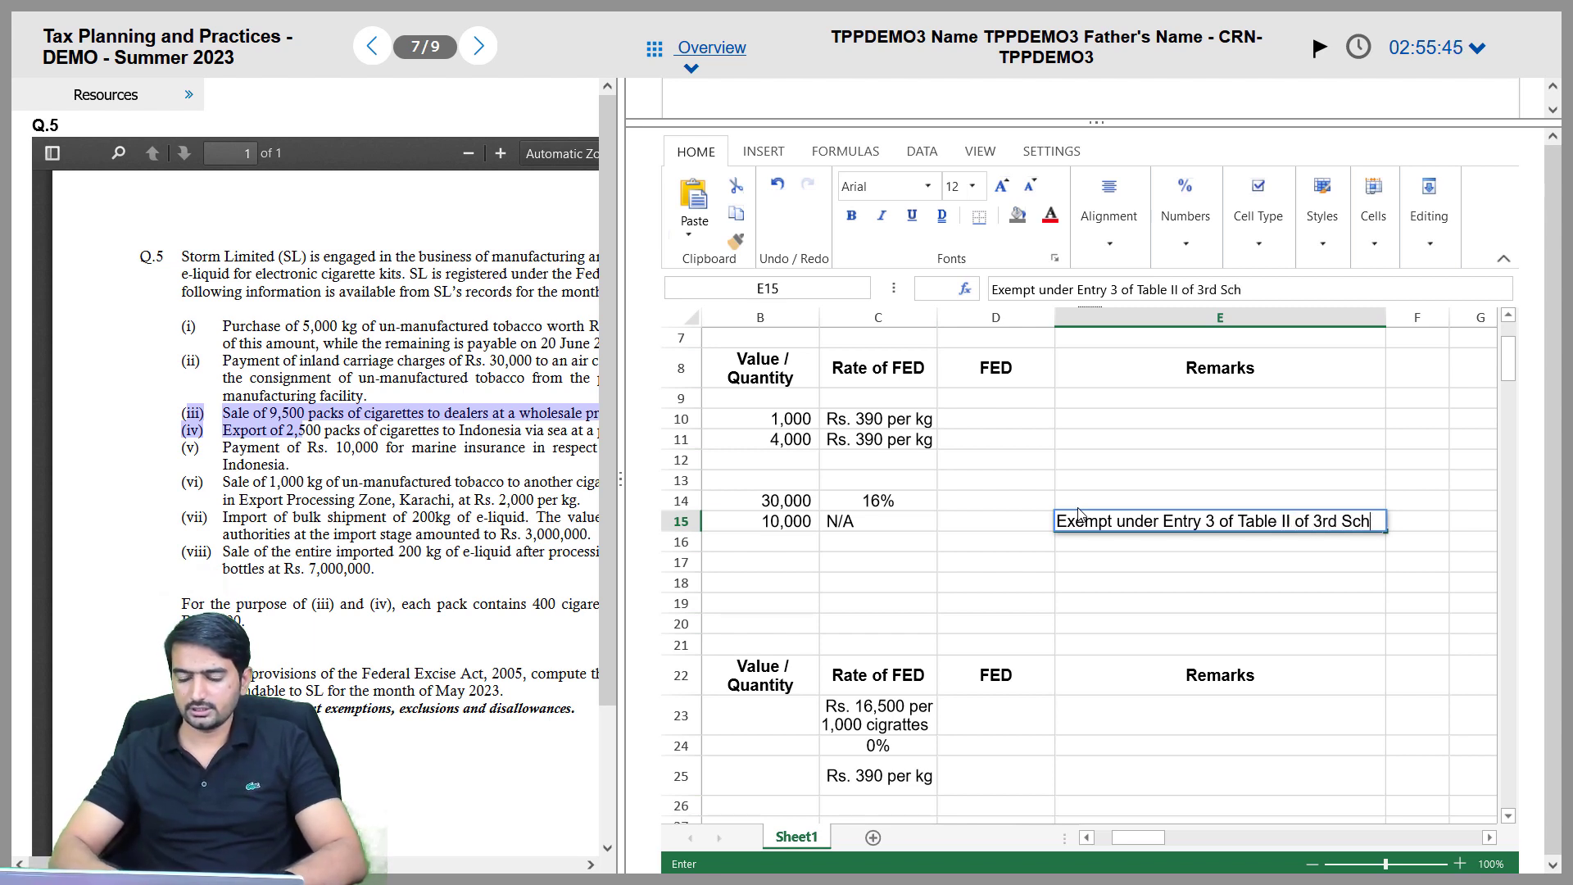
{"action": "type", "text": "."}
{"action": "key", "text": "Return"}
{"action": "key", "text": "alt+Tab"}
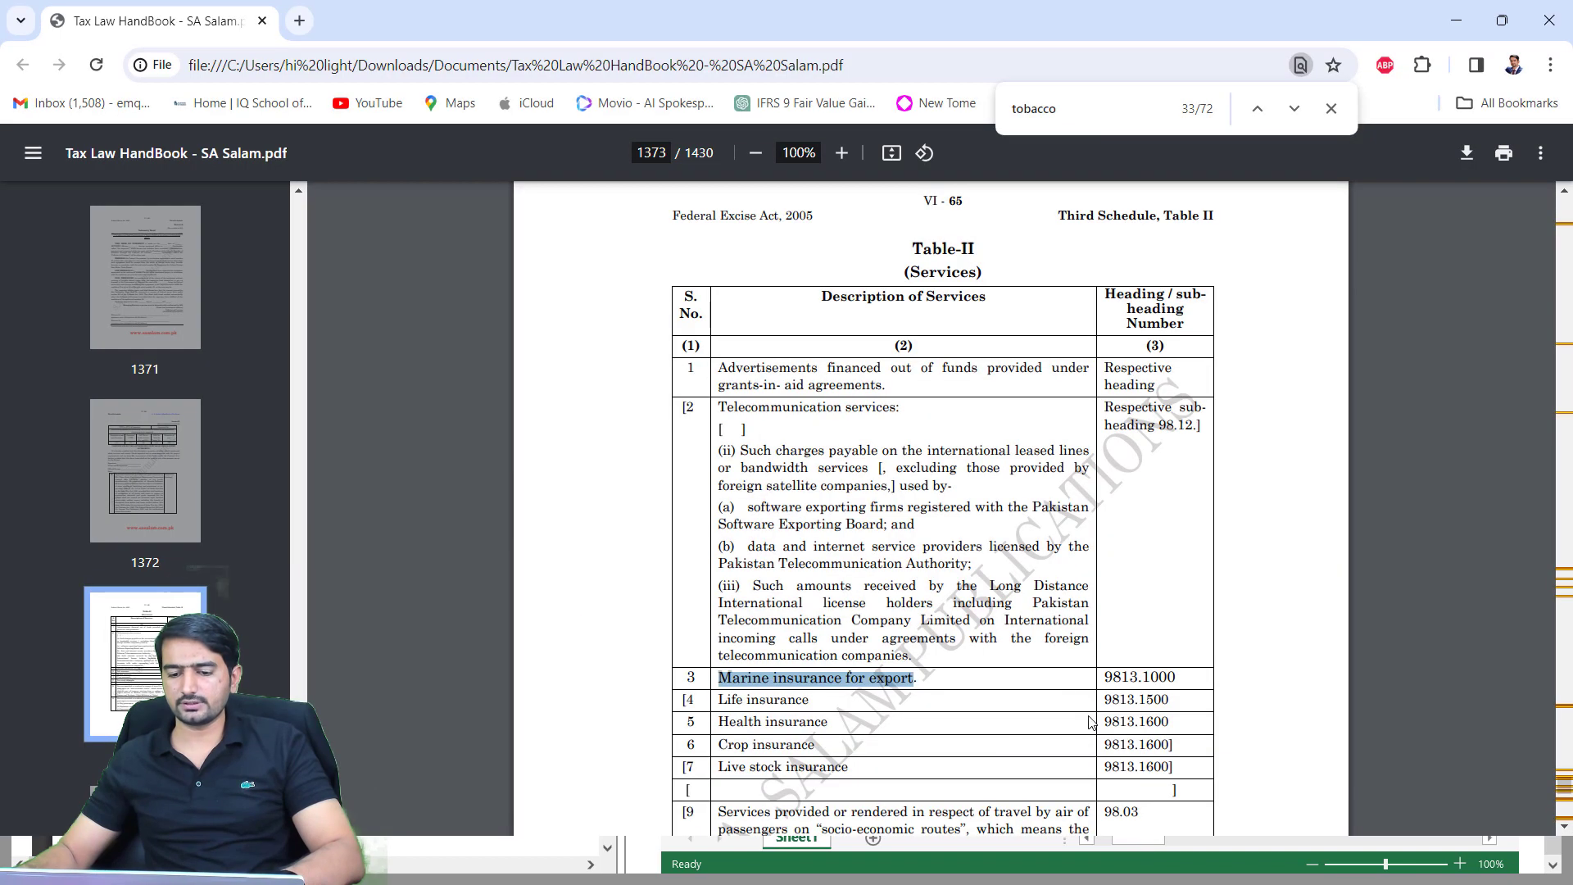
{"action": "key", "text": "alt+Tab"}
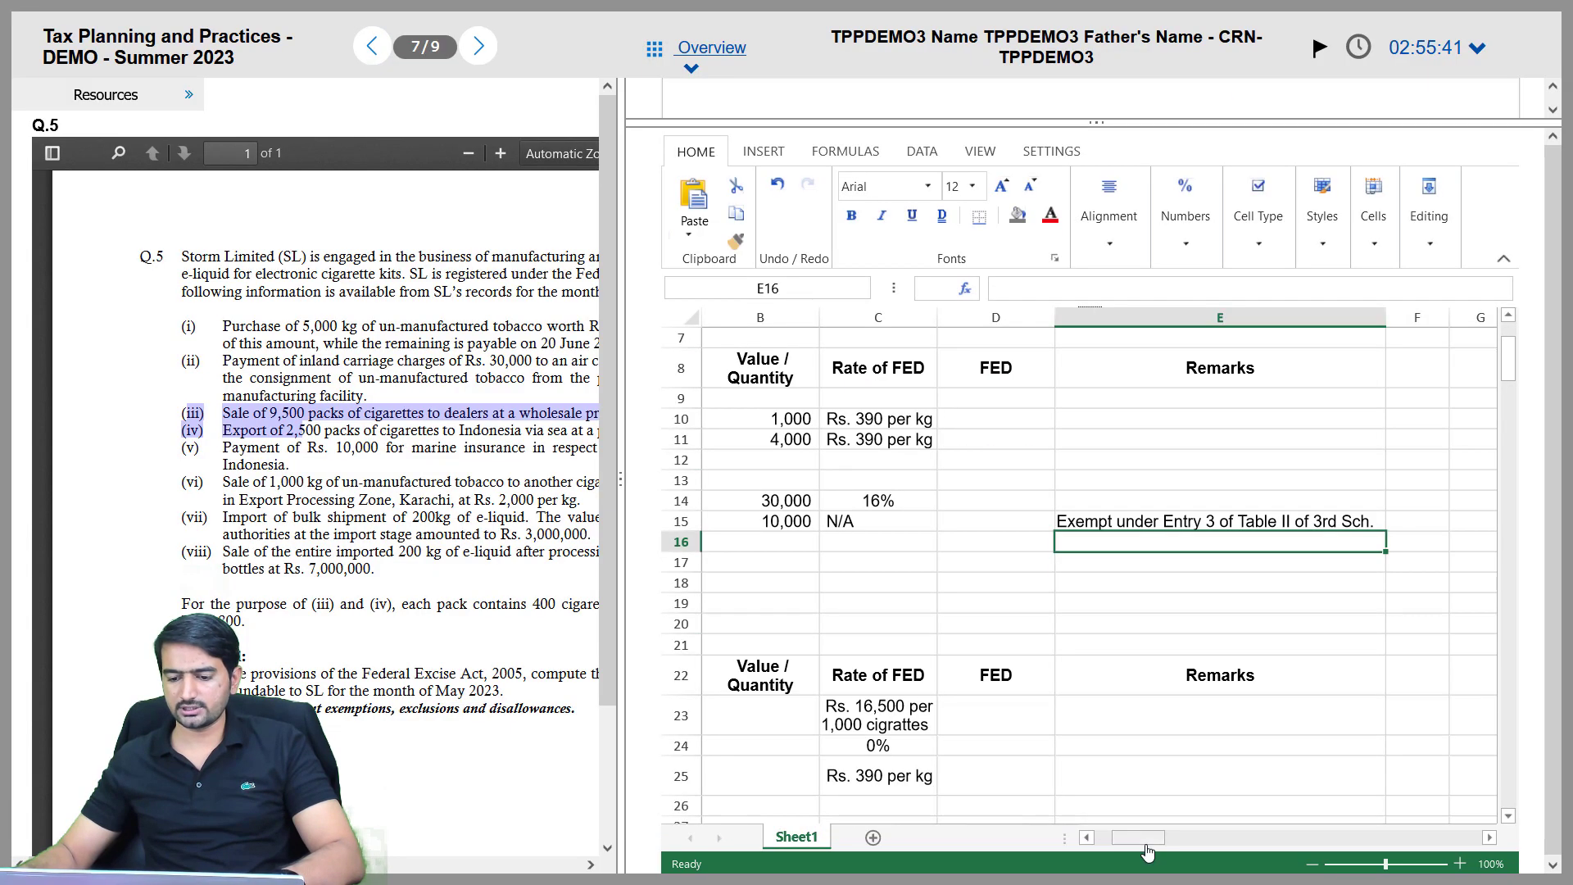
Centre the N/A entry in the marine insurance row's FED rate cell
{"action": "scroll", "coordinate": [1240, 715], "scroll_direction": "left", "scroll_amount": 3}
{"action": "left_click", "coordinate": [1288, 528]}
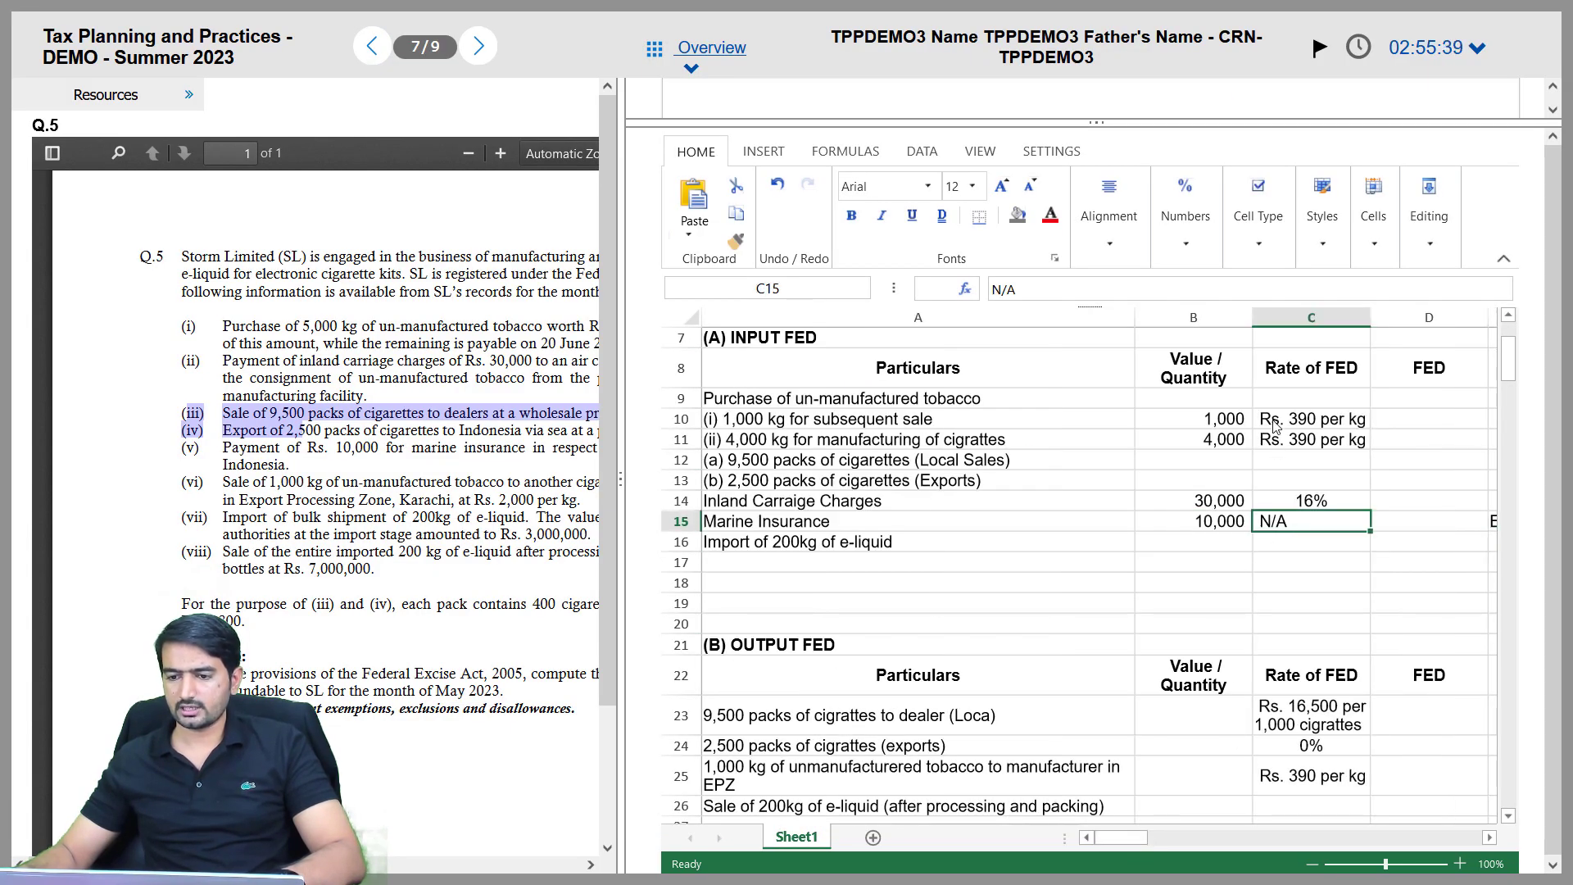
{"action": "left_click", "coordinate": [1121, 248]}
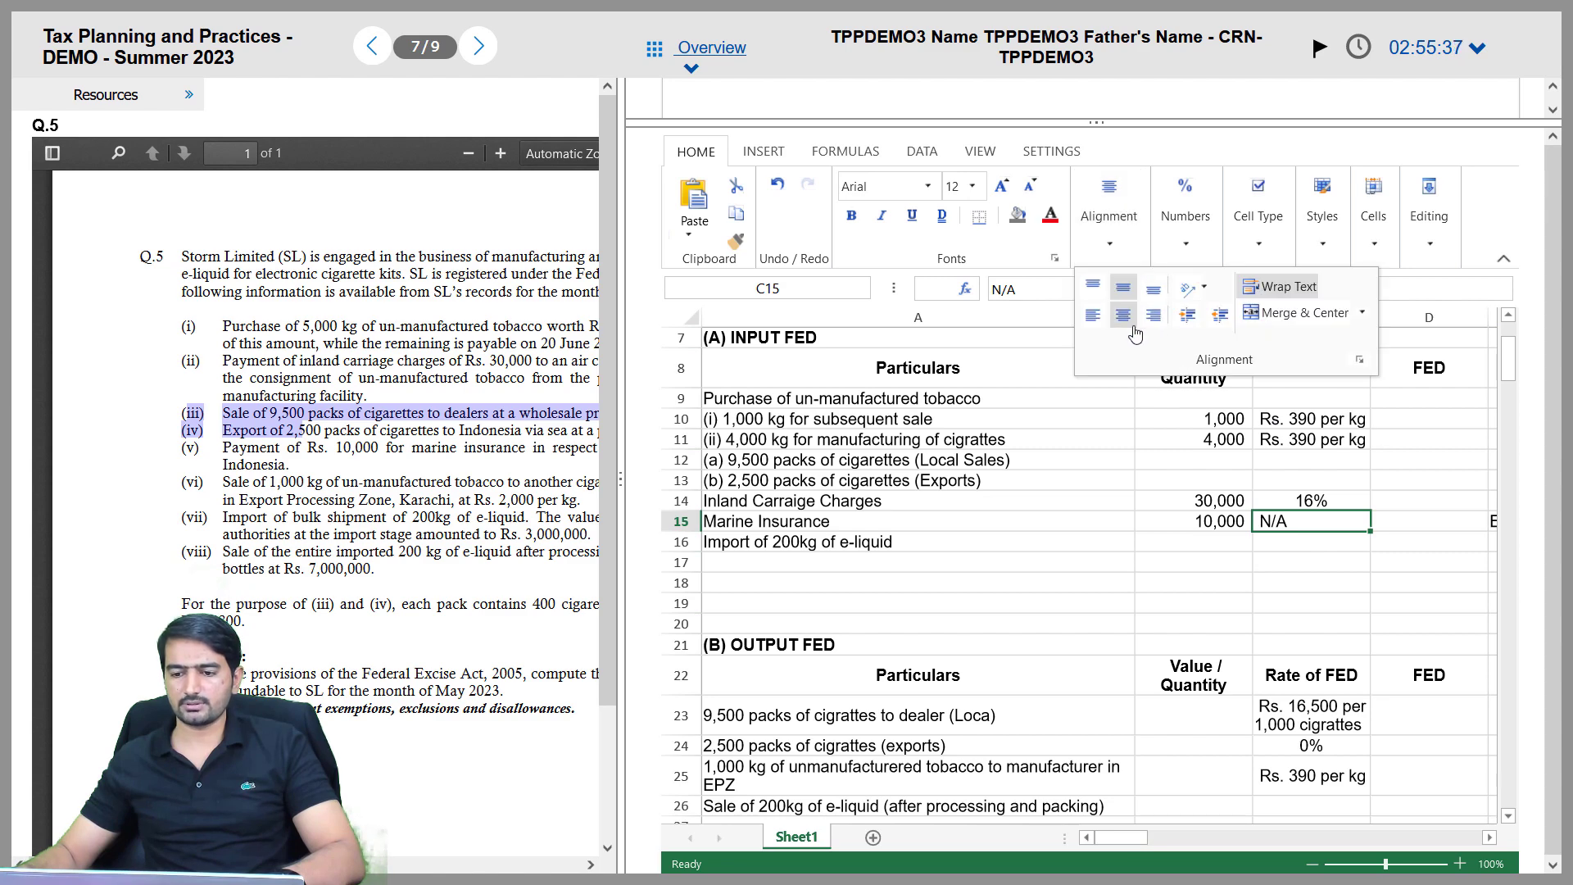
{"action": "left_click", "coordinate": [1145, 313]}
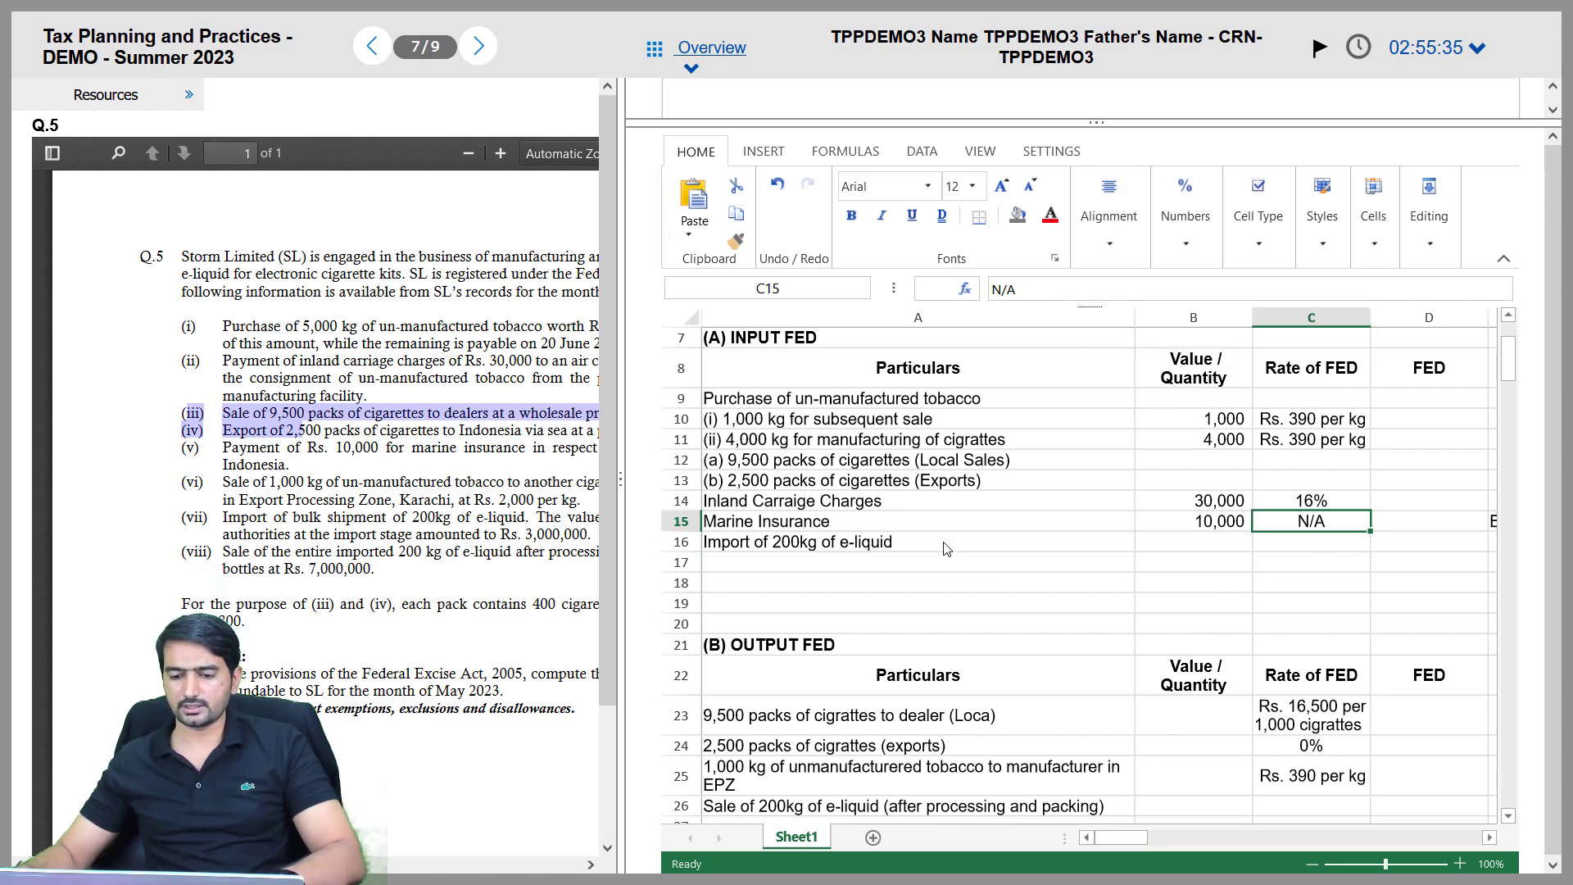
Review the e-liquid import row under Input FED and the e-liquid sale row under Output FED
{"action": "scroll", "coordinate": [944, 525], "scroll_direction": "down", "scroll_amount": 2}
{"action": "scroll", "coordinate": [1045, 625], "scroll_direction": "up", "scroll_amount": 4}
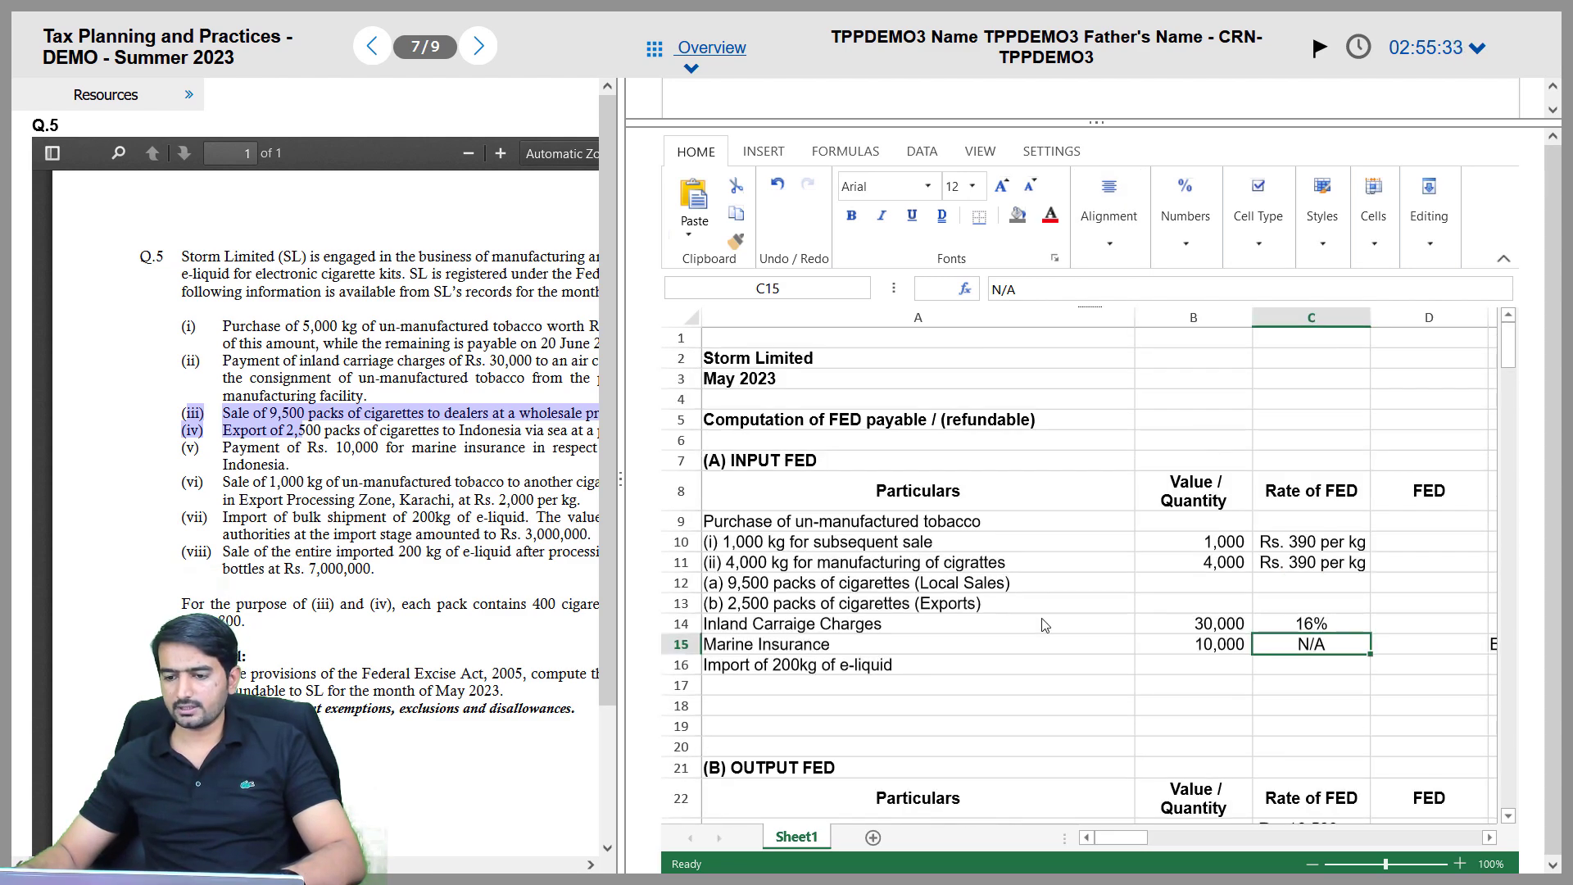
{"action": "left_click", "coordinate": [872, 668]}
{"action": "scroll", "coordinate": [942, 622], "scroll_direction": "down", "scroll_amount": 6}
{"action": "left_click", "coordinate": [1043, 546]}
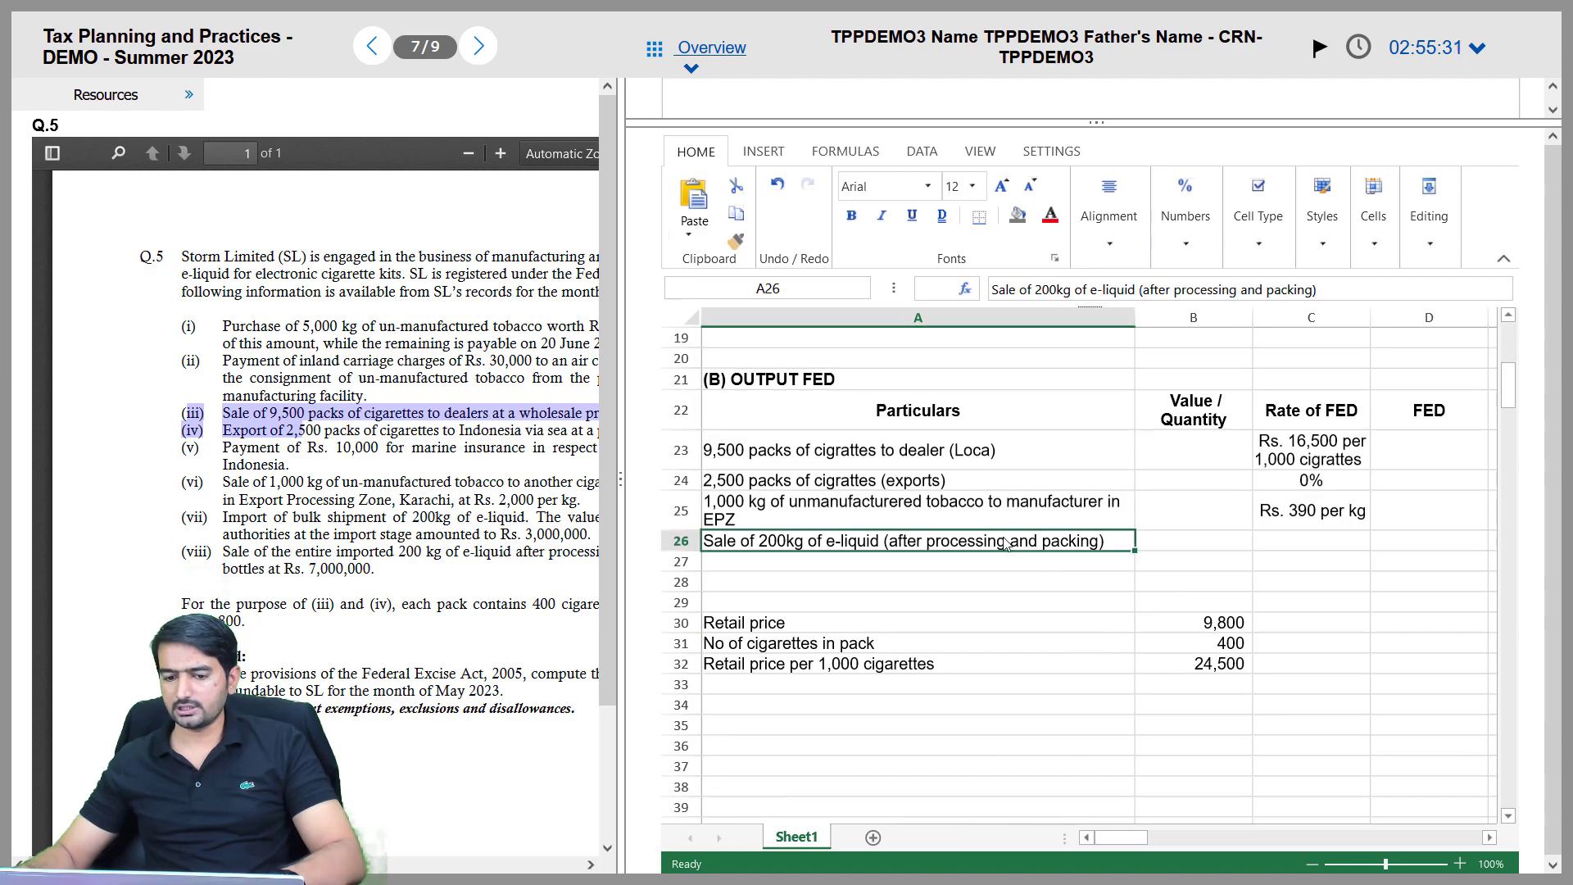
{"action": "scroll", "coordinate": [1006, 545], "scroll_direction": "up", "scroll_amount": 2}
Switch to the tax law handbook and look up the excise duty rate for e-liquids in Table I of the First Schedule
{"action": "key", "text": "alt+Tab"}
{"action": "scroll", "coordinate": [1013, 584], "scroll_direction": "down", "scroll_amount": 5}
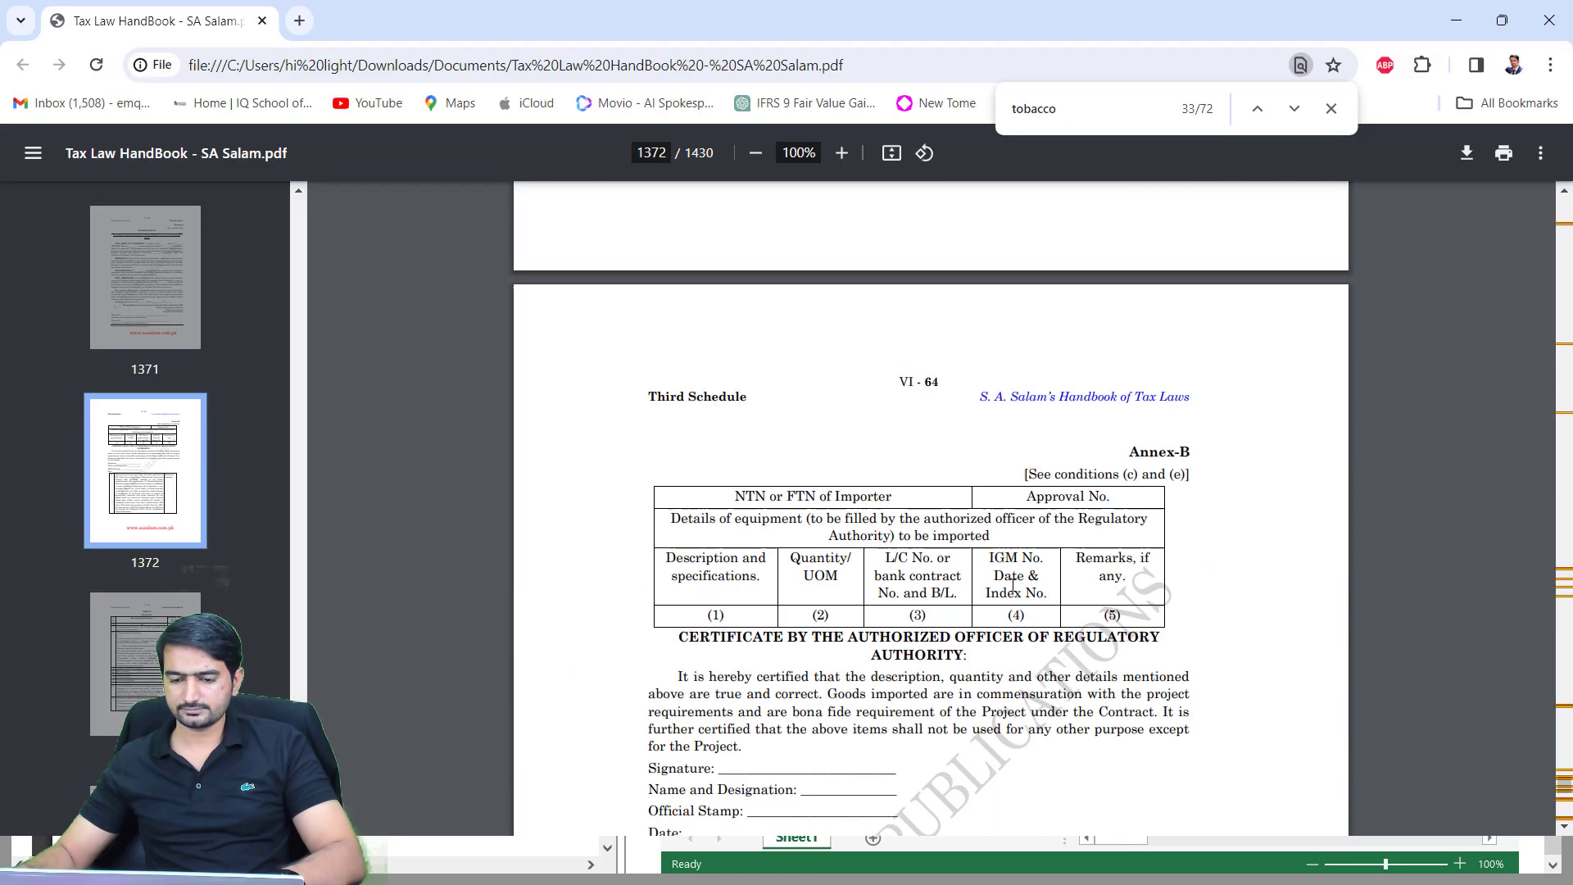
{"action": "scroll", "coordinate": [1013, 585], "scroll_direction": "up", "scroll_amount": 20}
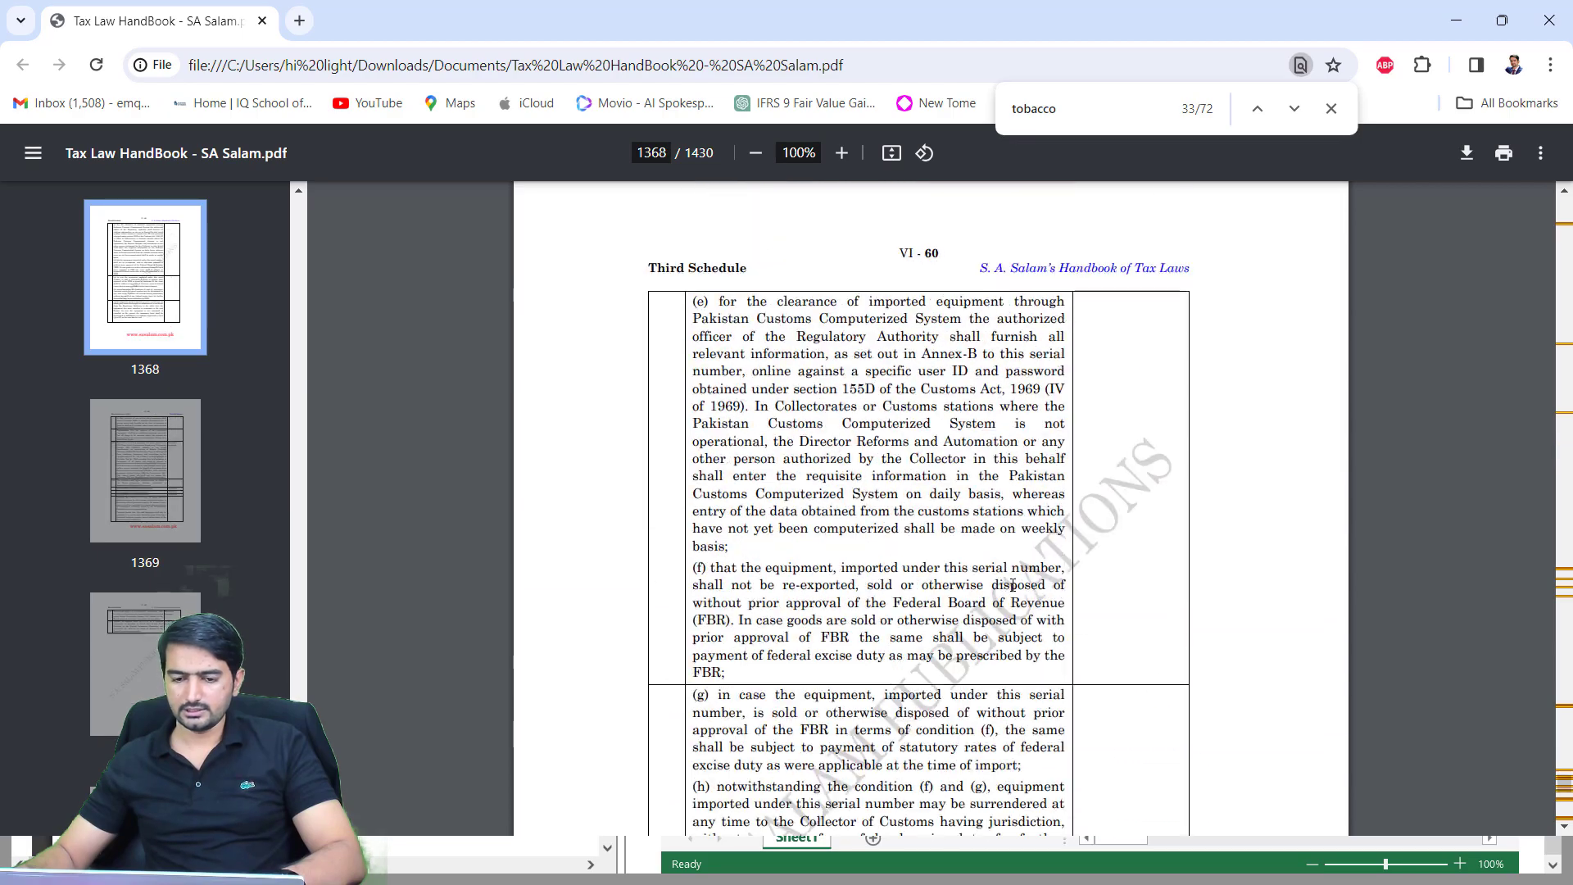
{"action": "scroll", "coordinate": [1013, 585], "scroll_direction": "up", "scroll_amount": 20}
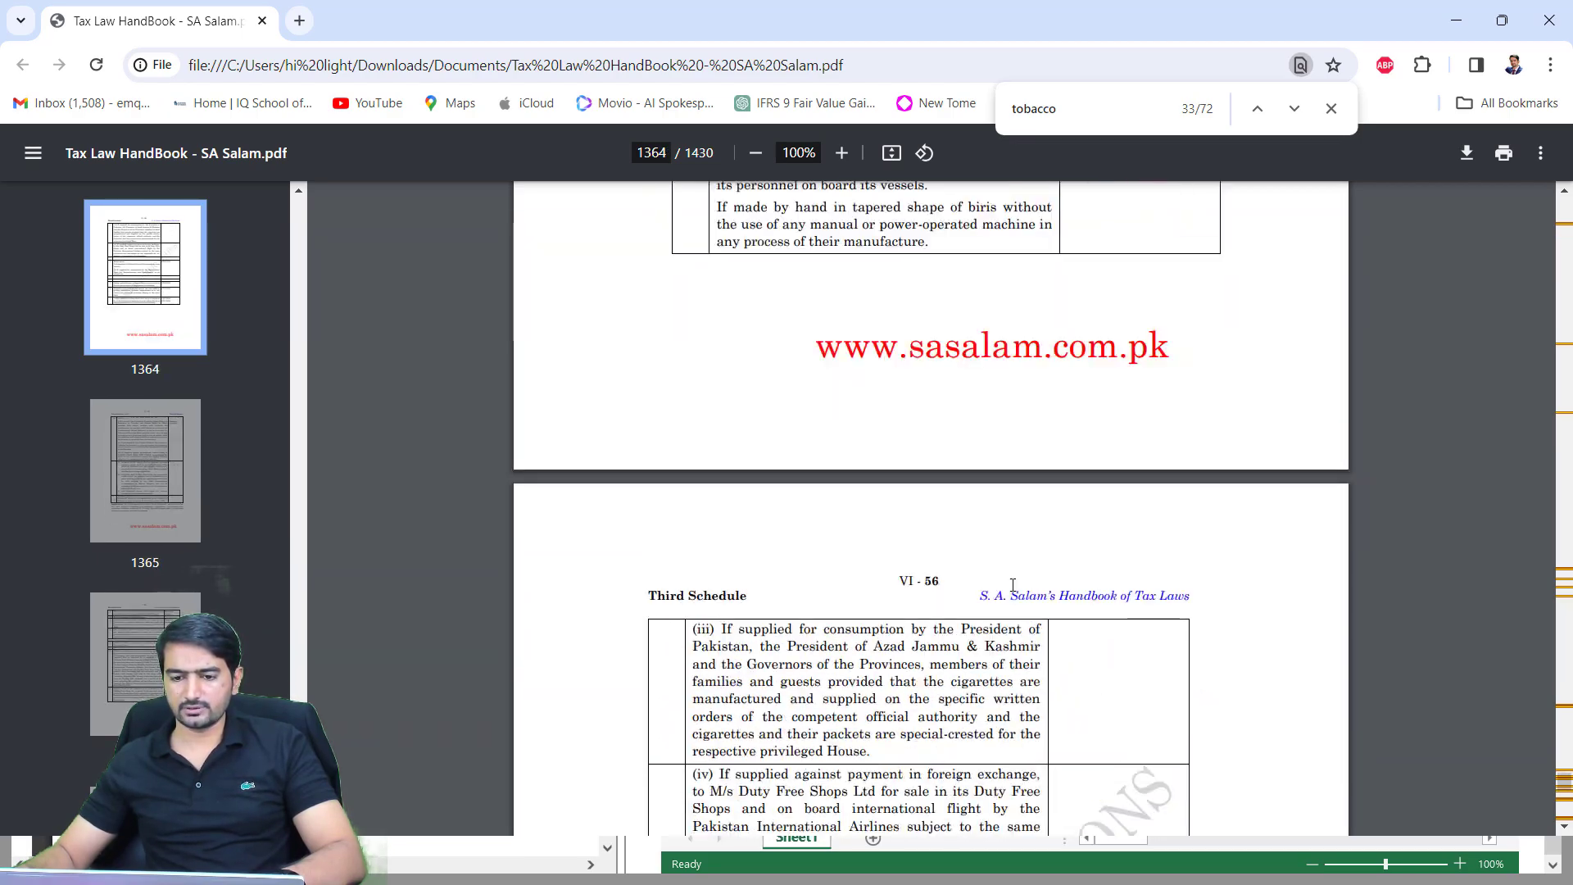
{"action": "scroll", "coordinate": [1014, 585], "scroll_direction": "up", "scroll_amount": 20}
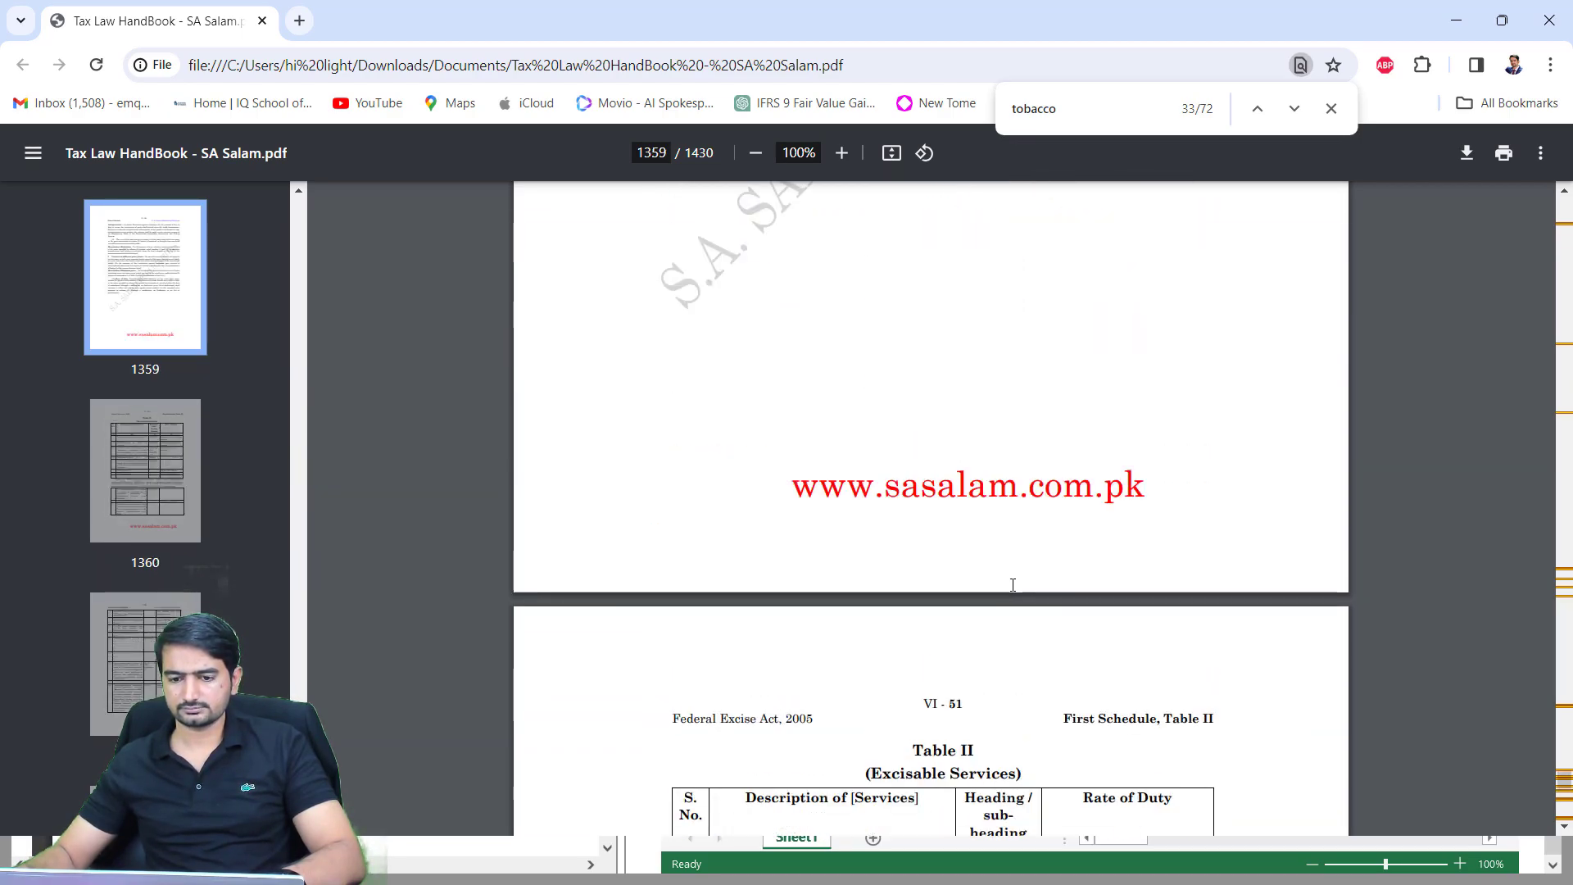
{"action": "scroll", "coordinate": [1013, 585], "scroll_direction": "up", "scroll_amount": 20}
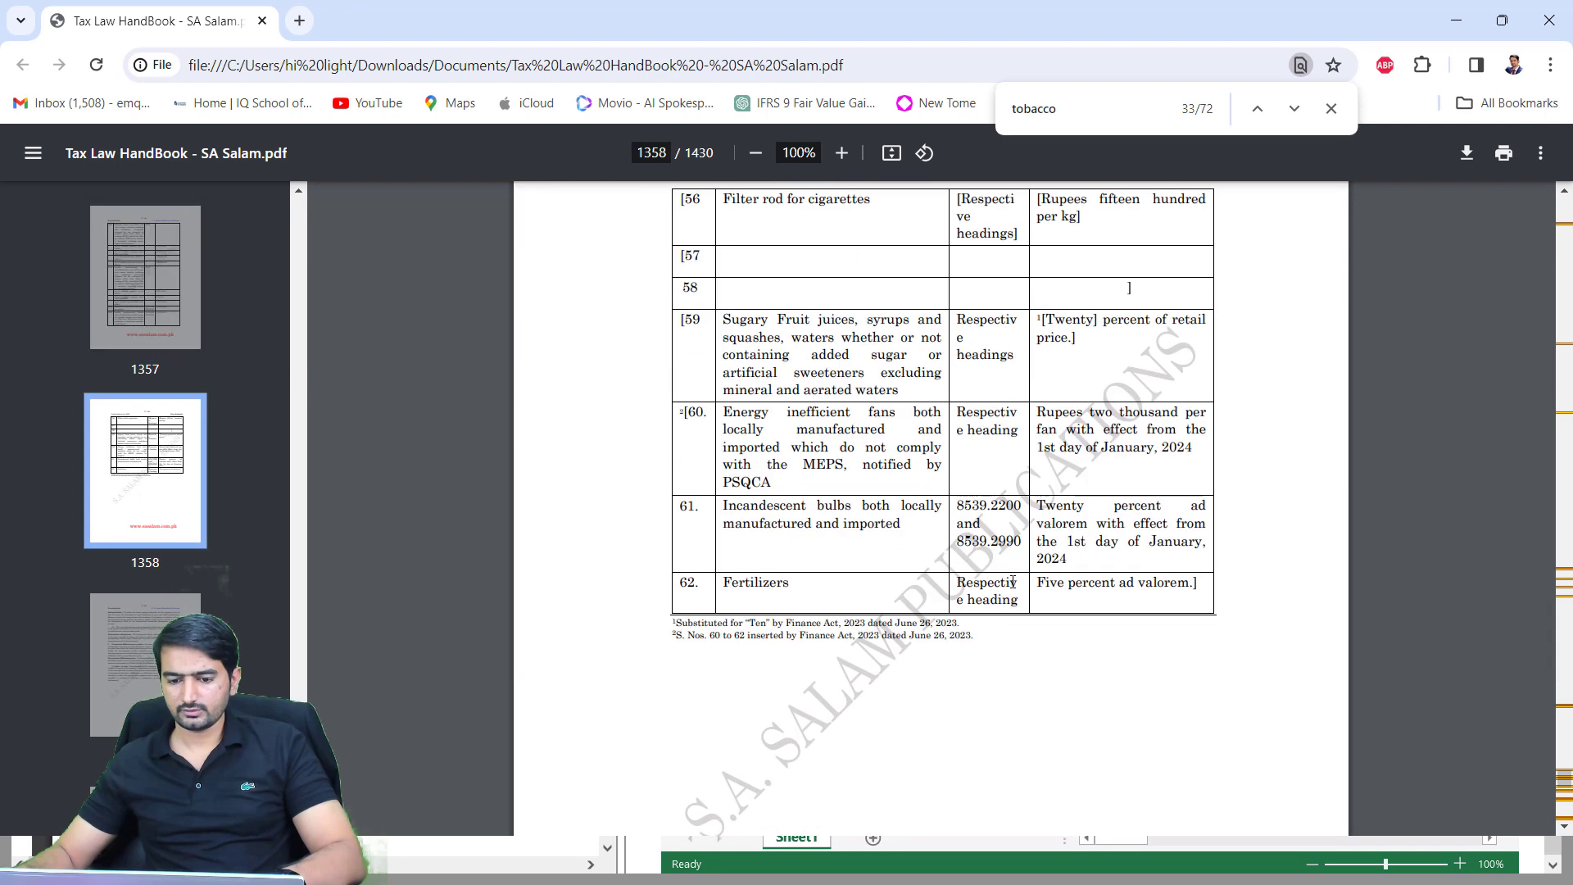
{"action": "scroll", "coordinate": [1014, 581], "scroll_direction": "up", "scroll_amount": 20}
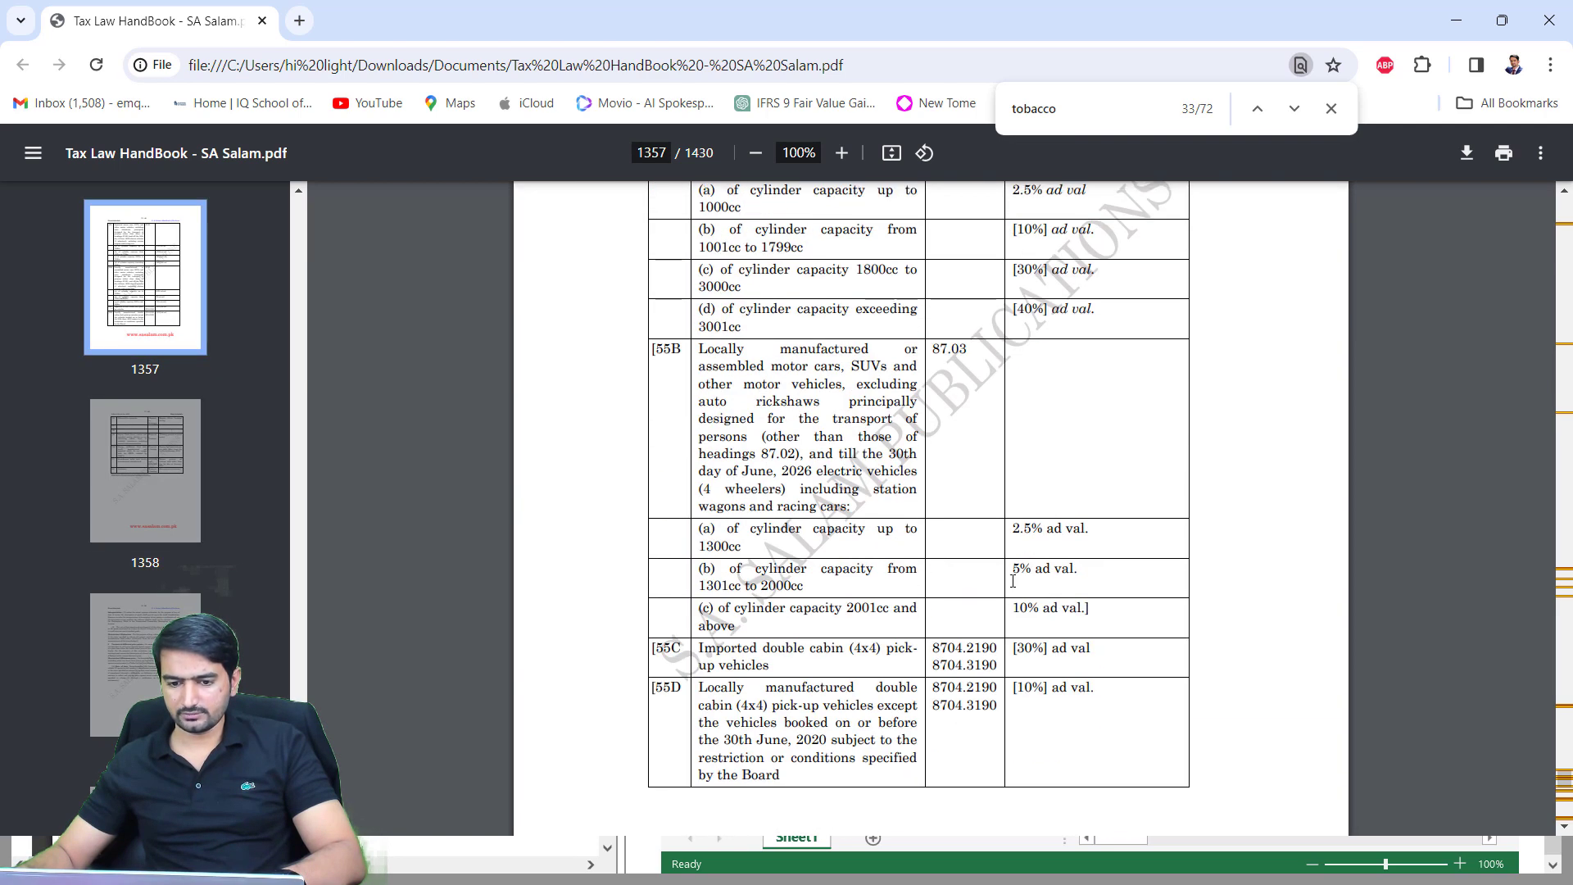
{"action": "scroll", "coordinate": [1013, 581], "scroll_direction": "up", "scroll_amount": 20}
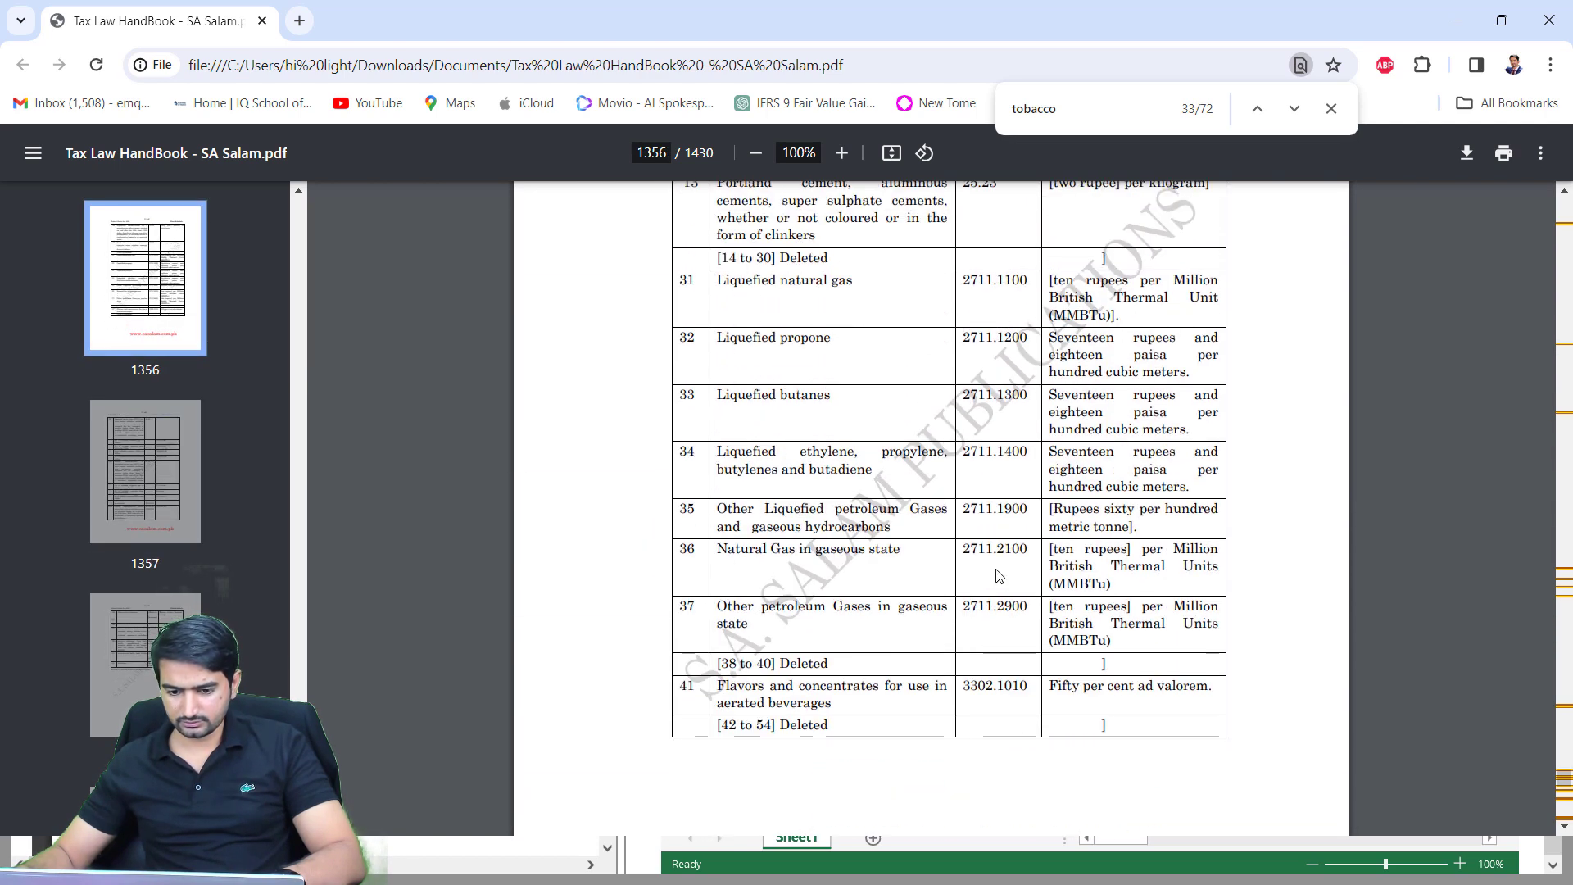
{"action": "scroll", "coordinate": [997, 575], "scroll_direction": "up", "scroll_amount": 20}
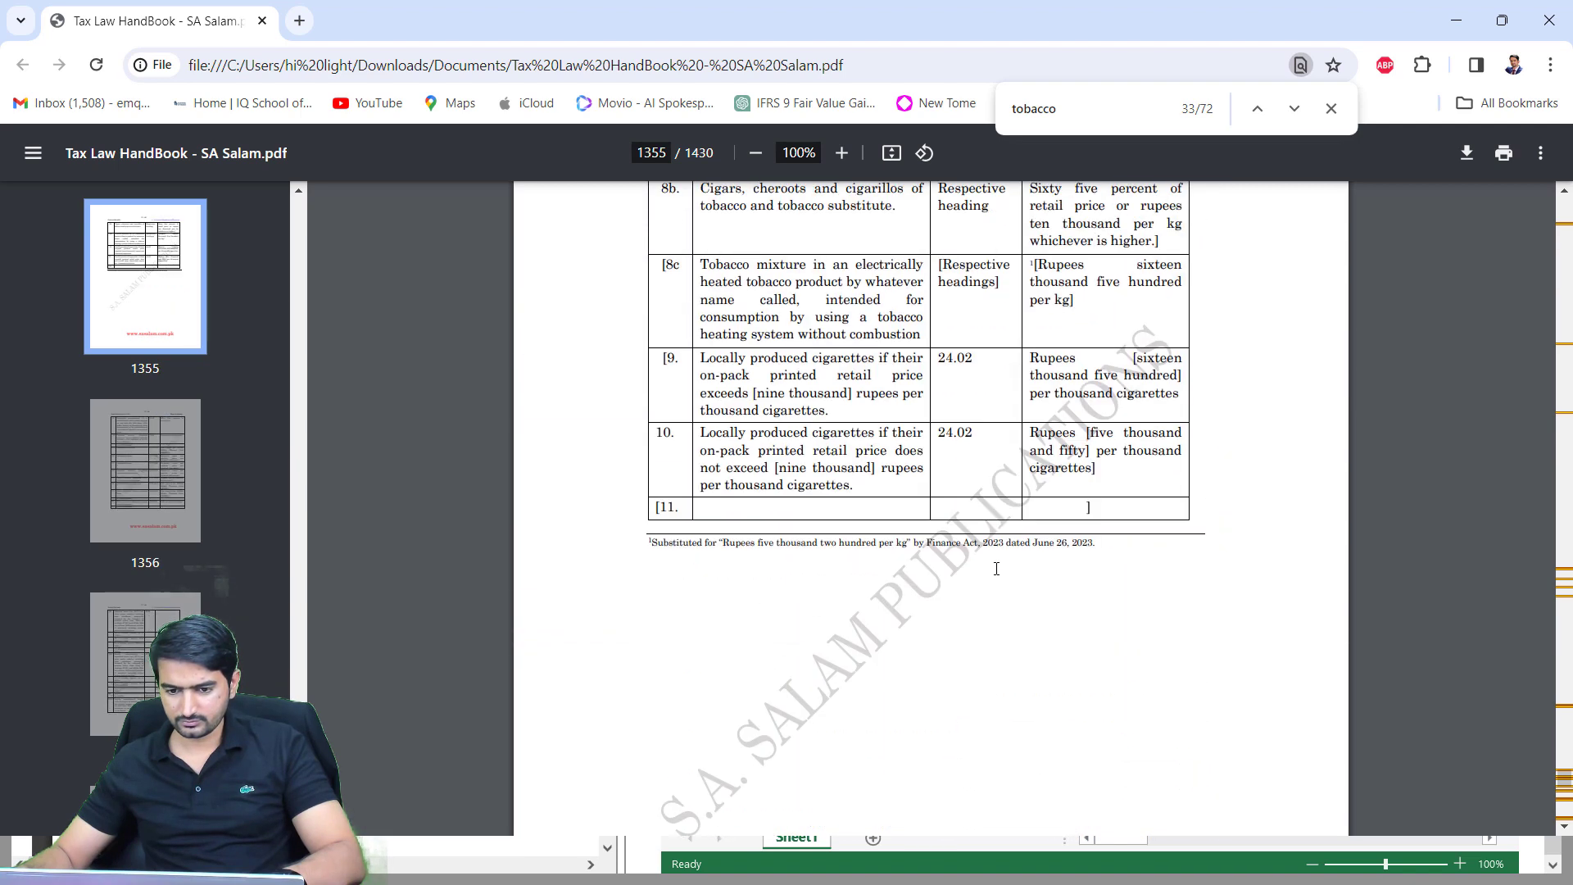
{"action": "scroll", "coordinate": [996, 569], "scroll_direction": "up", "scroll_amount": 2}
{"action": "scroll", "coordinate": [996, 569], "scroll_direction": "up", "scroll_amount": 4}
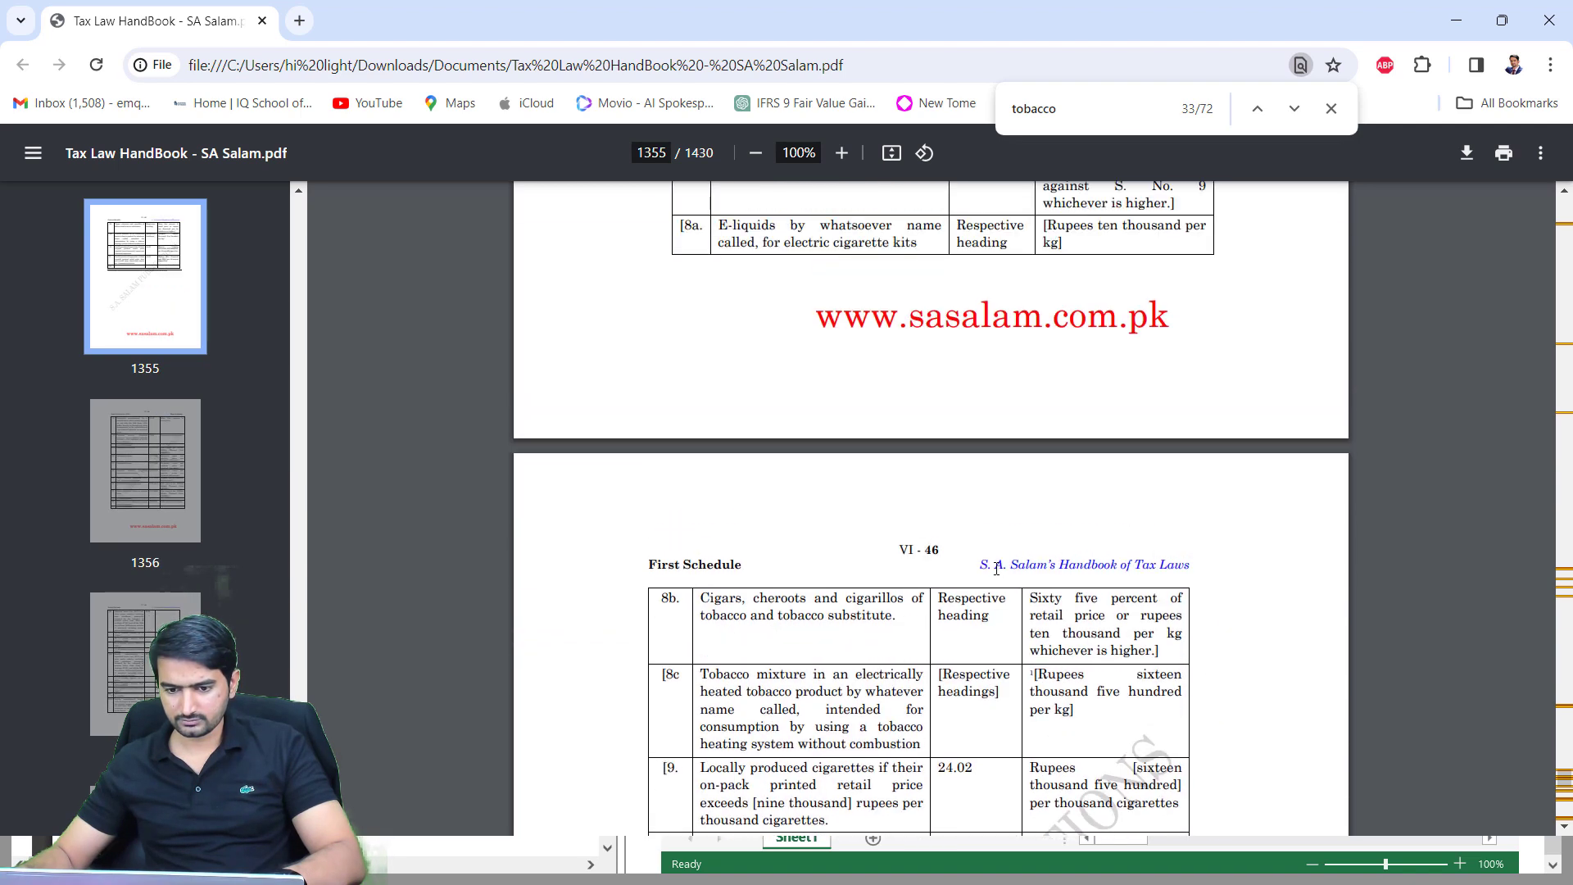
{"action": "scroll", "coordinate": [996, 569], "scroll_direction": "up", "scroll_amount": 5}
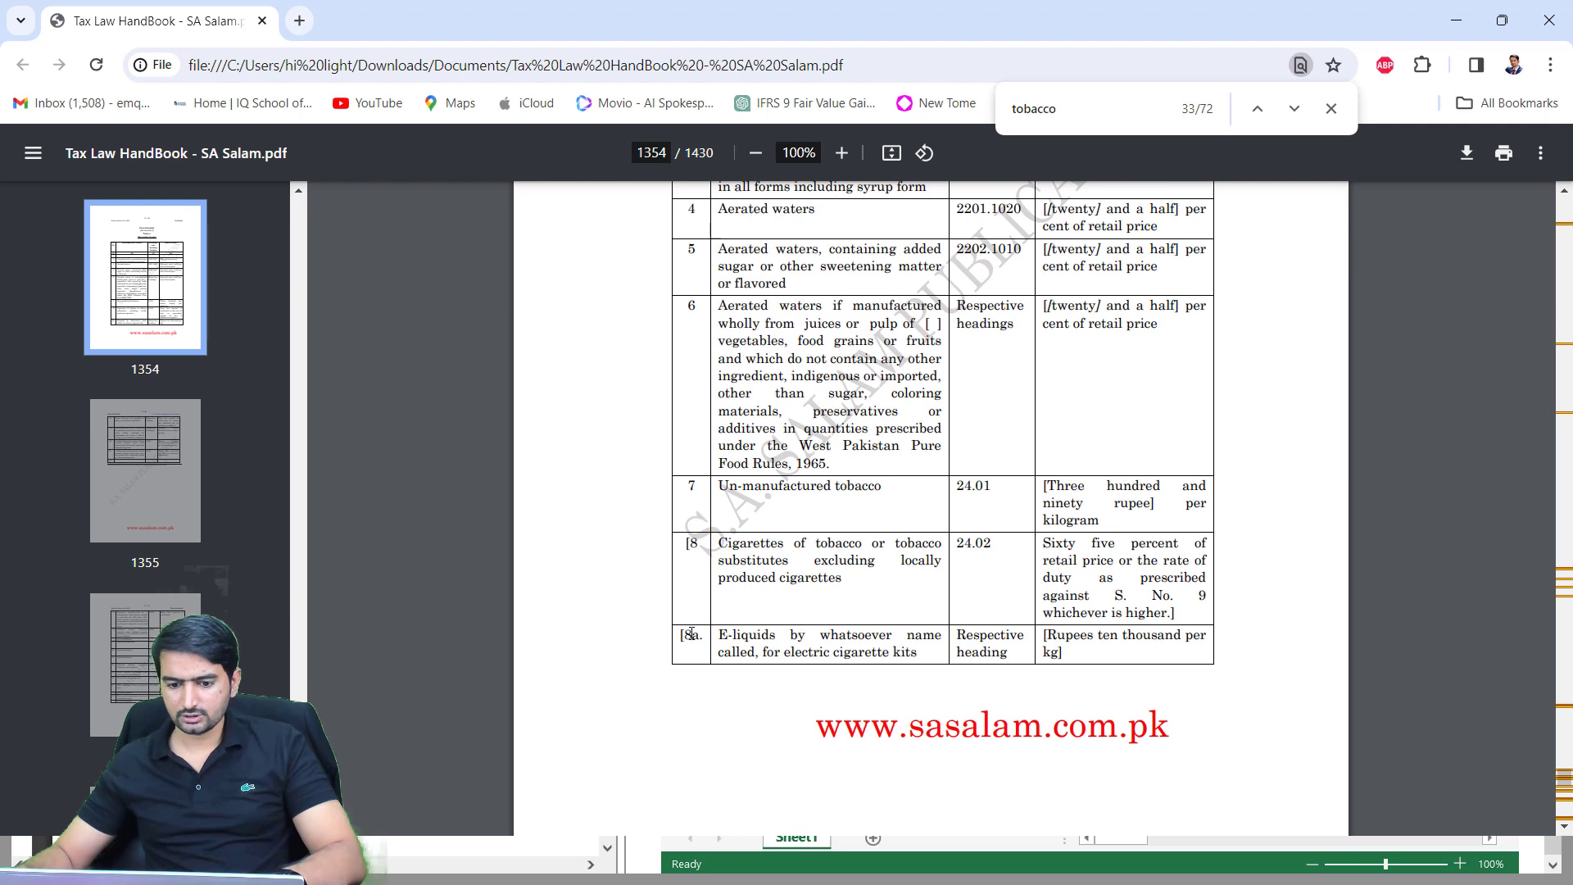
{"action": "left_click_drag", "start_coordinate": [822, 636], "coordinate": [922, 653]}
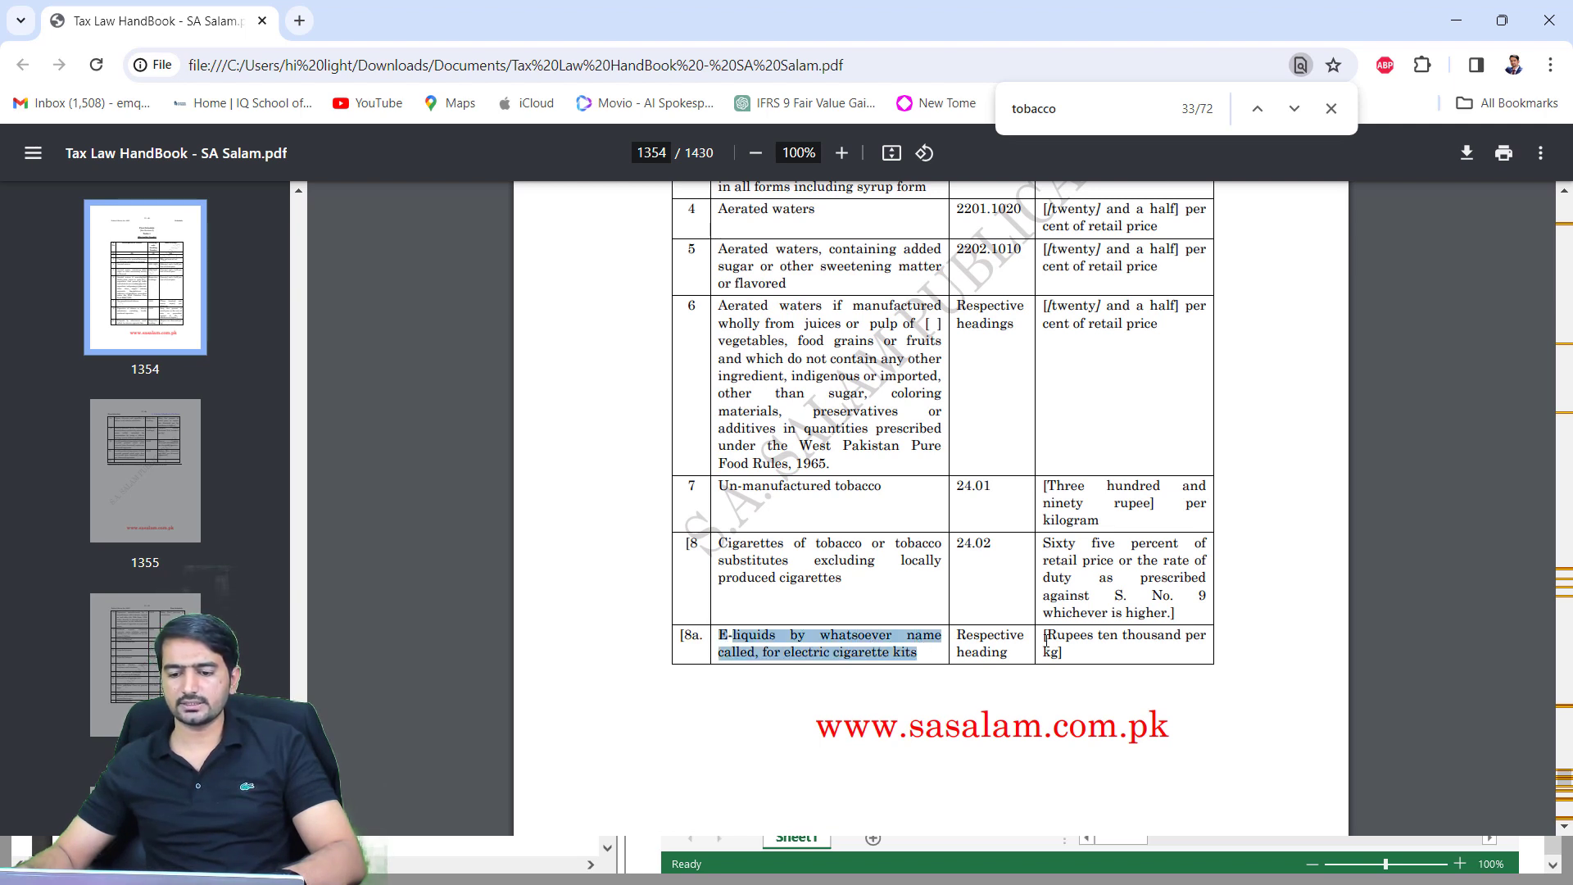
{"action": "left_click_drag", "start_coordinate": [1046, 640], "coordinate": [1043, 653]}
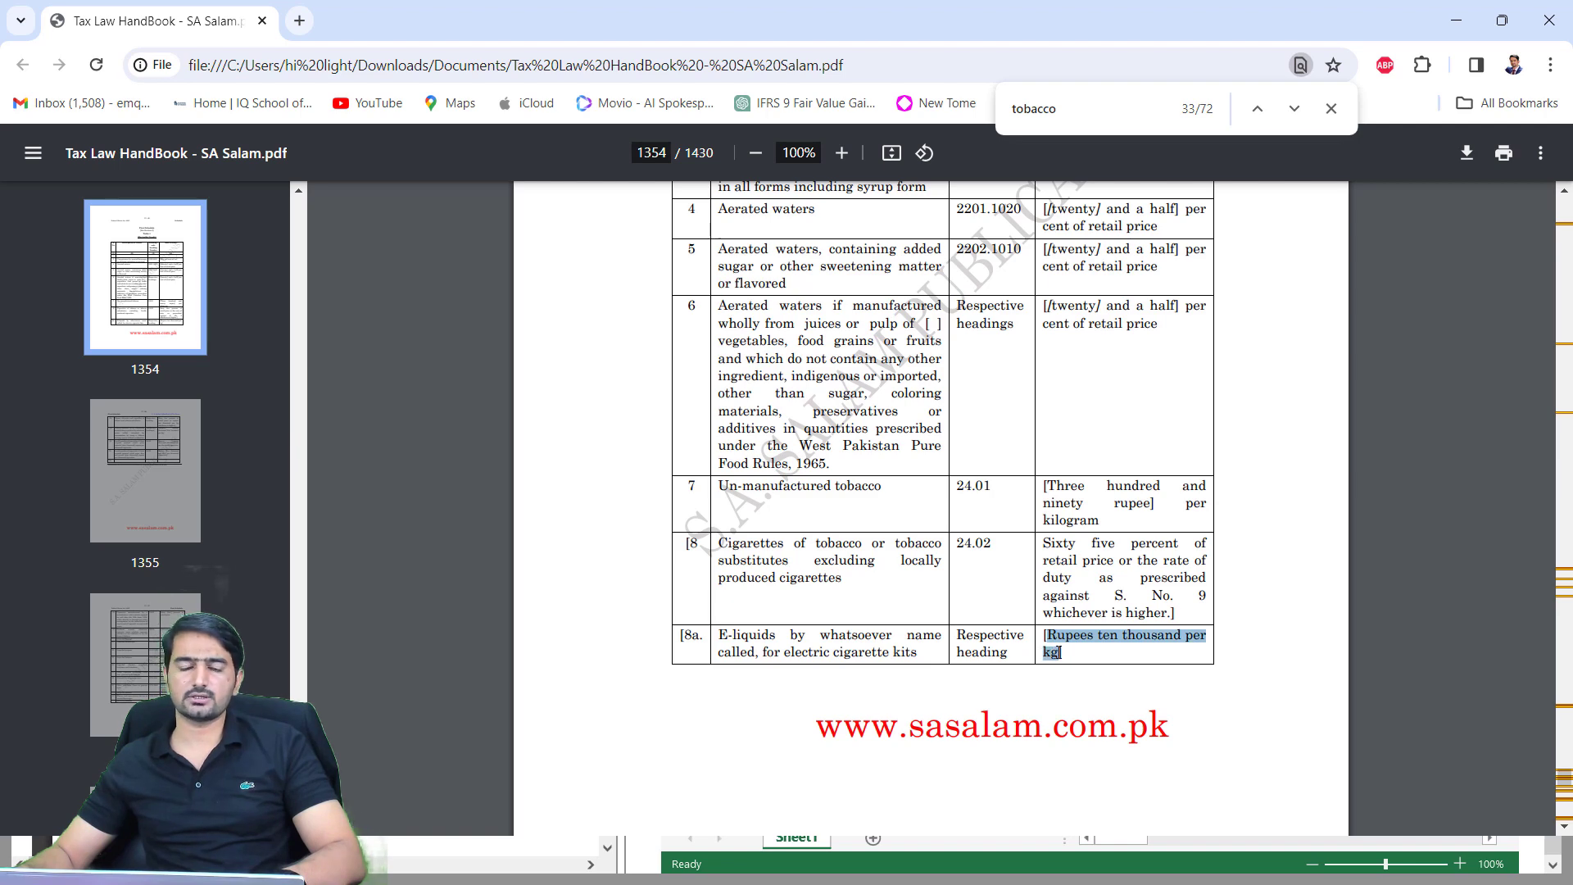
Switch back to the exam spreadsheet, enter "Rs. 10,000 per kg" as the e-liquid import row's FED rate and fit the row height
{"action": "key", "text": "alt+Tab"}
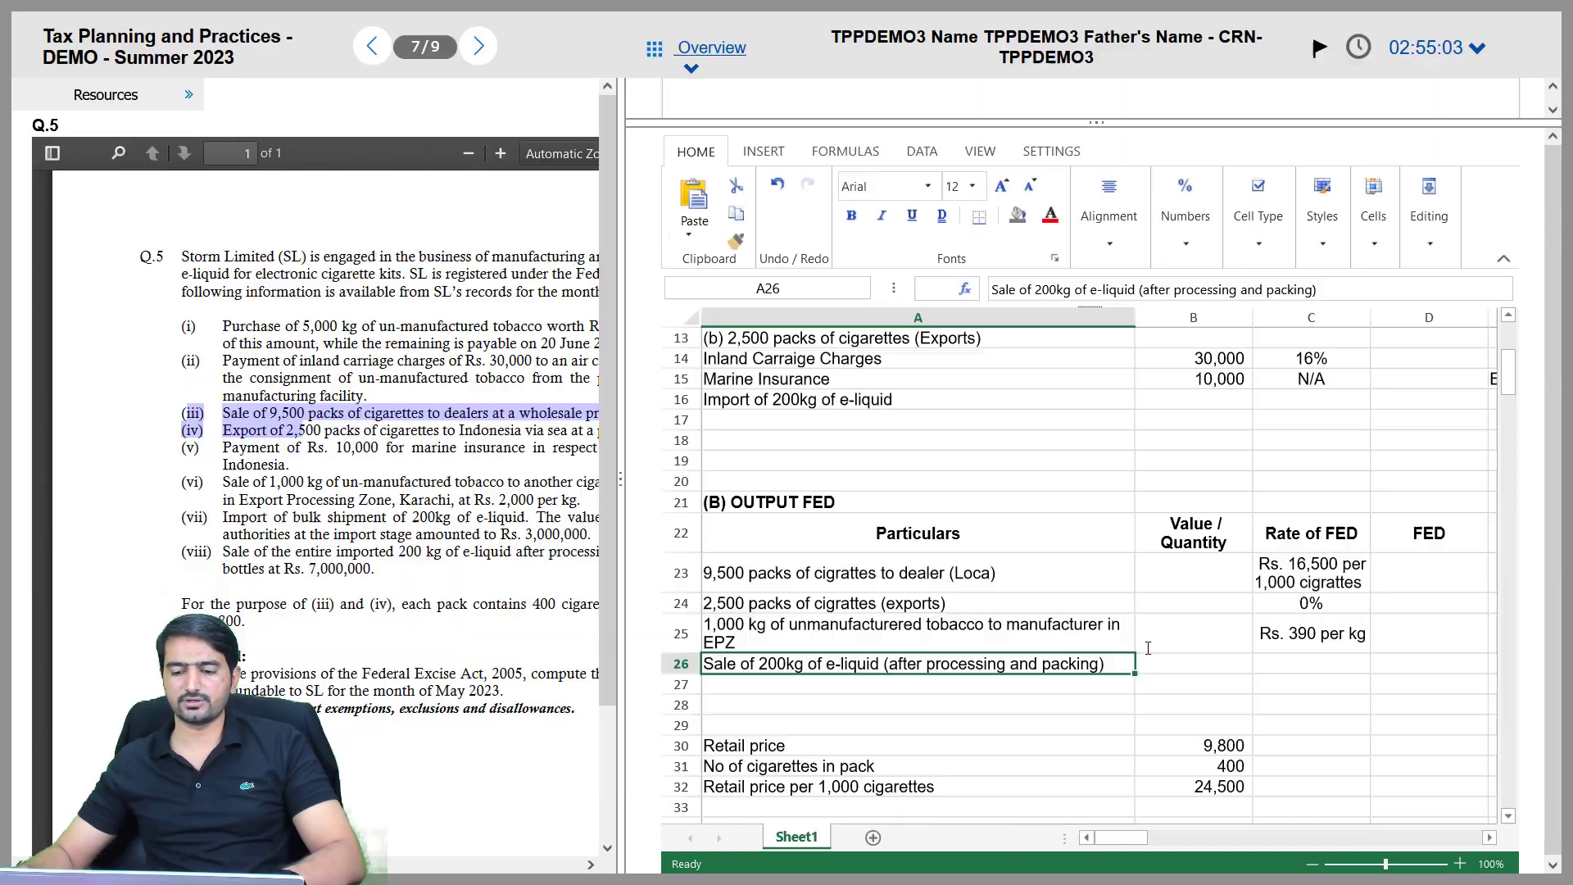
{"action": "left_click", "coordinate": [1280, 407]}
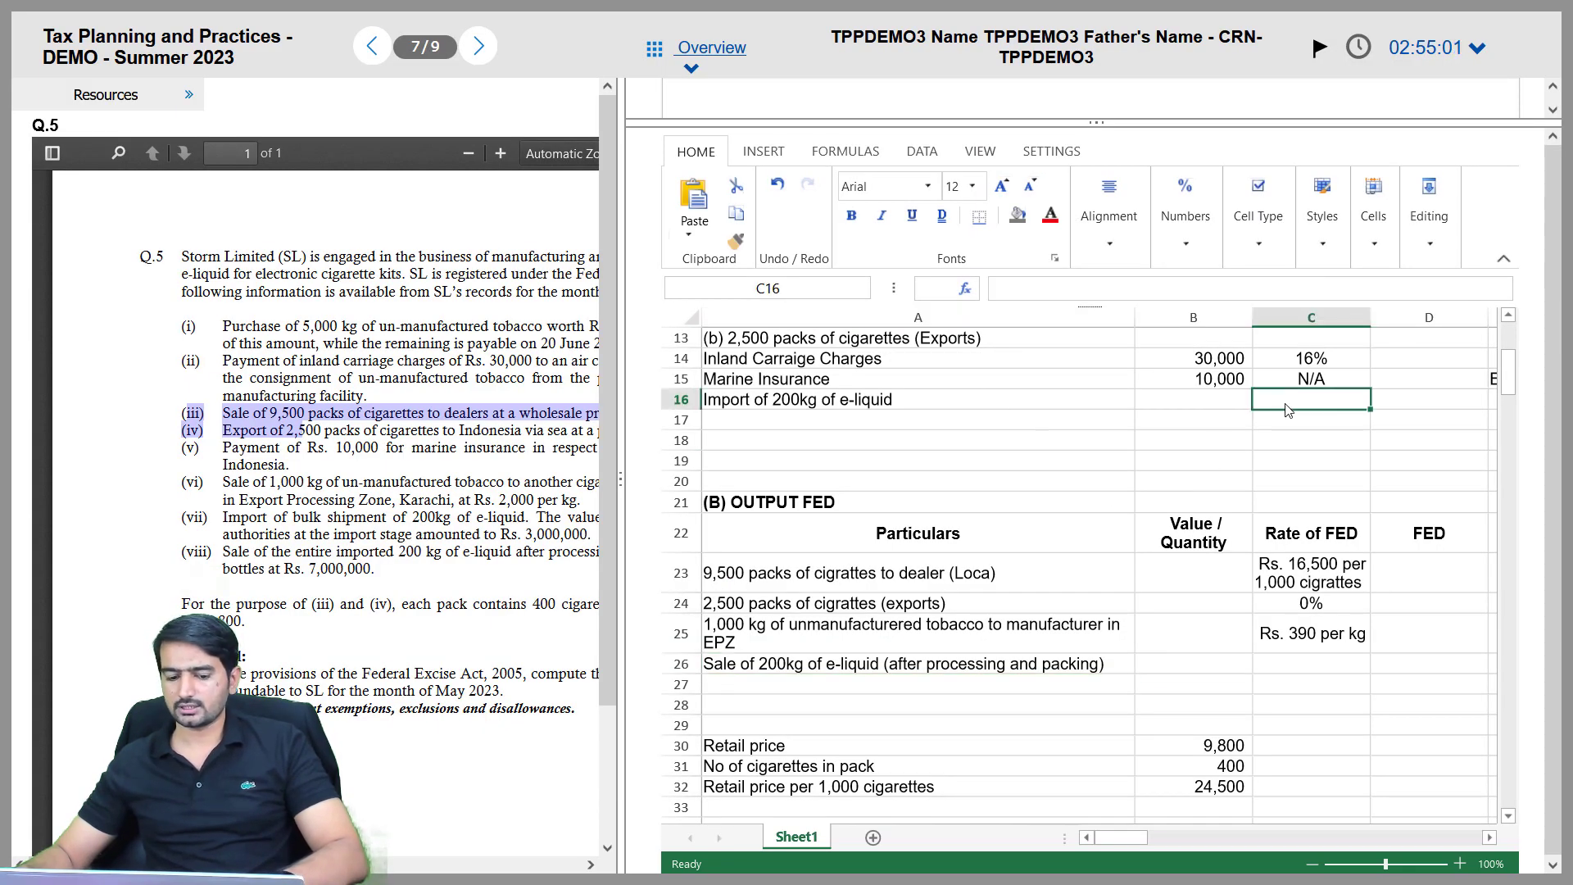
{"action": "type", "text": "Rs. 10,000 per kg"}
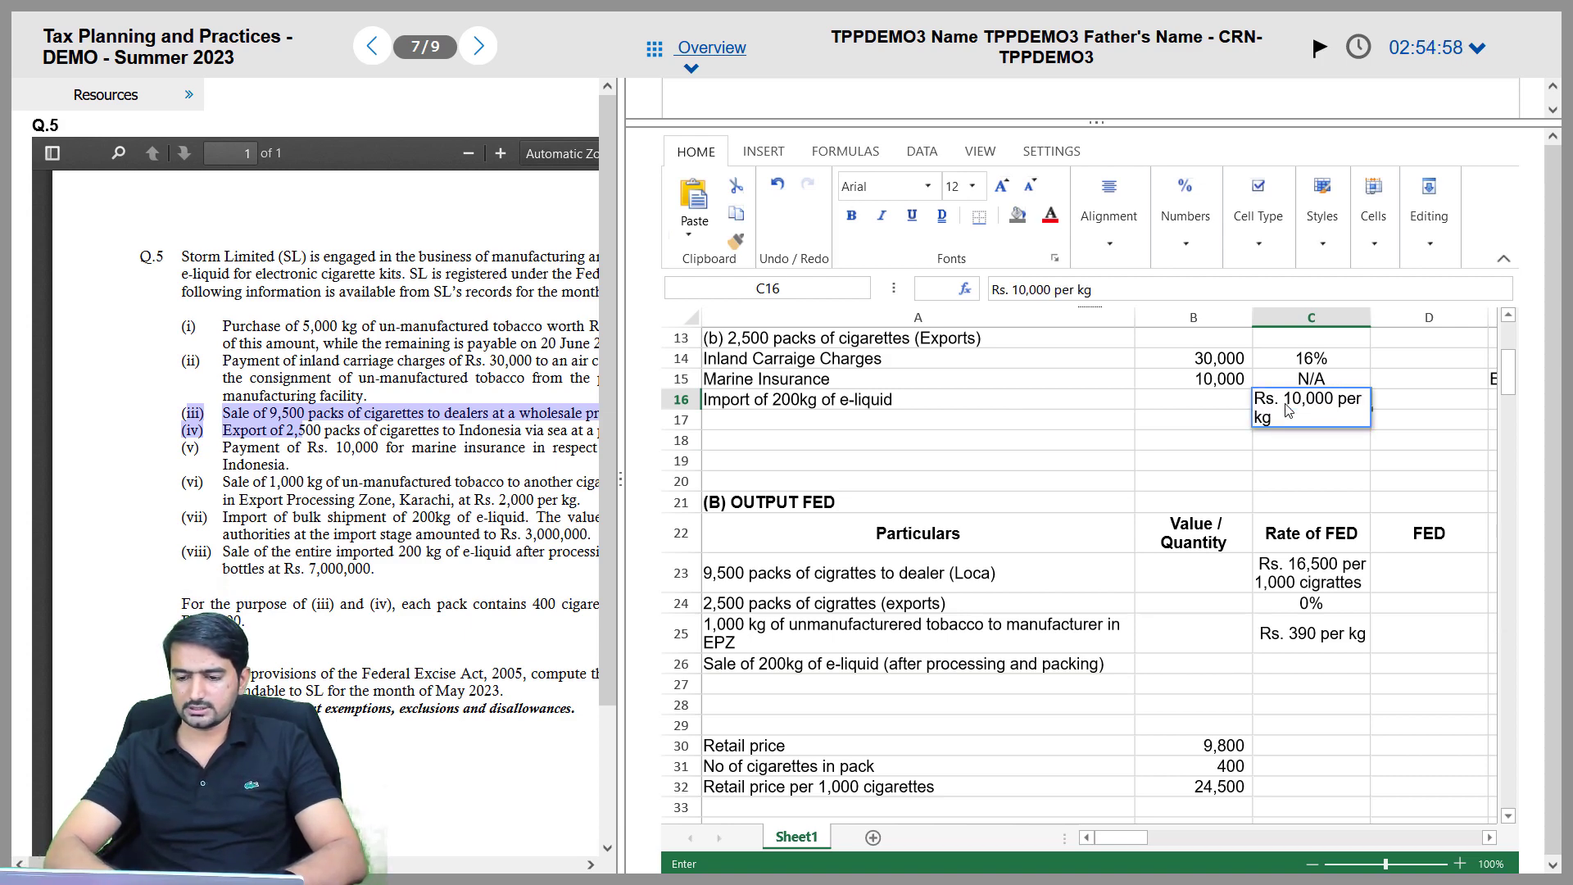
{"action": "key", "text": "ctrl+Return"}
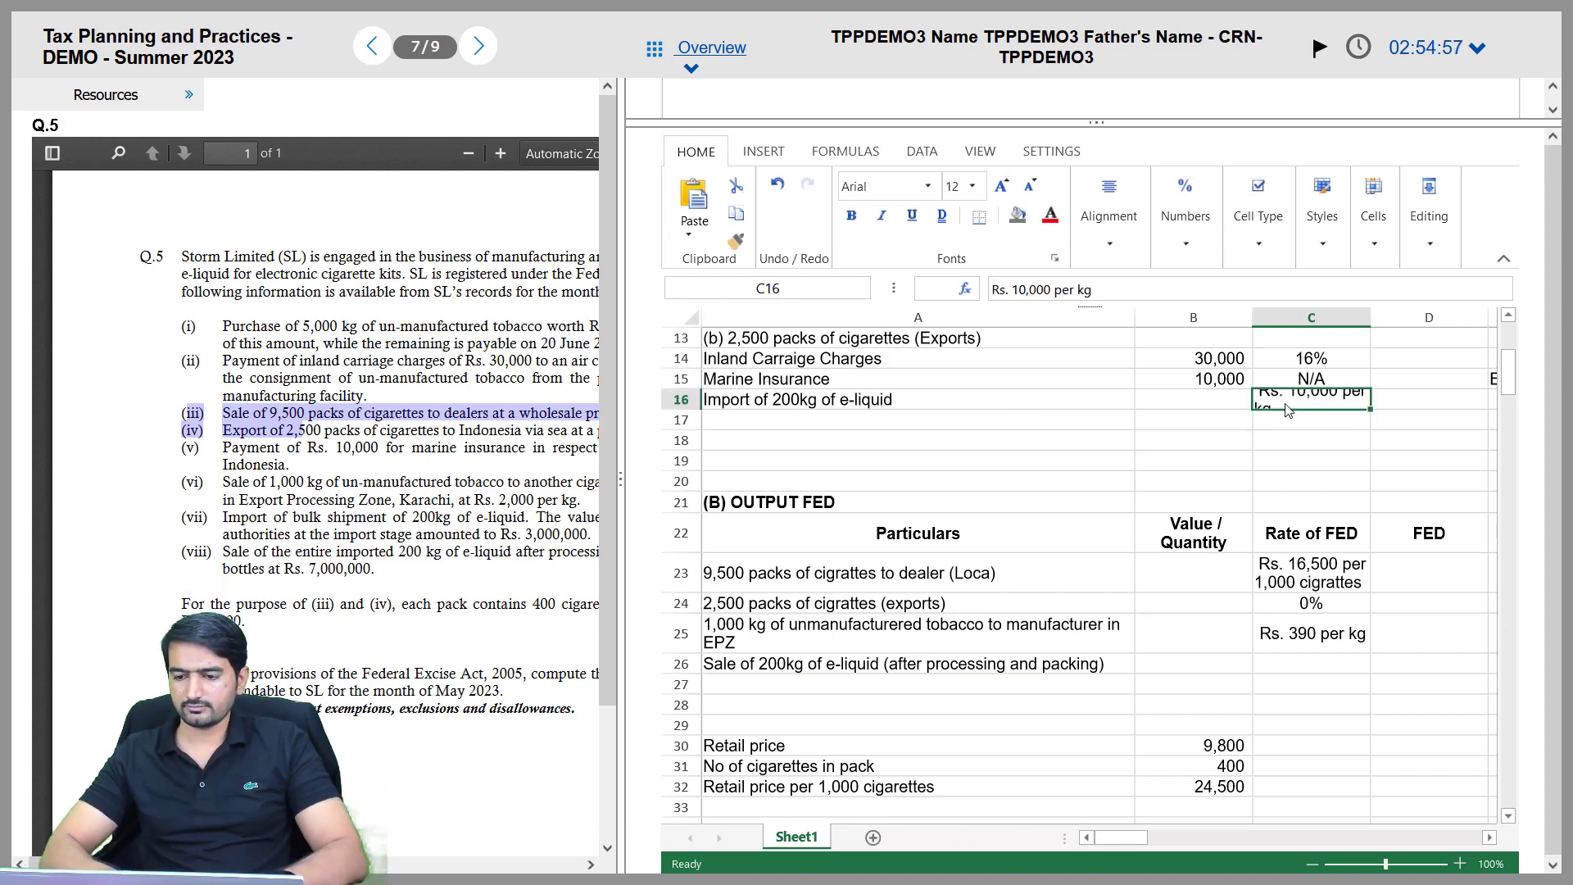
{"action": "double_click", "coordinate": [687, 409]}
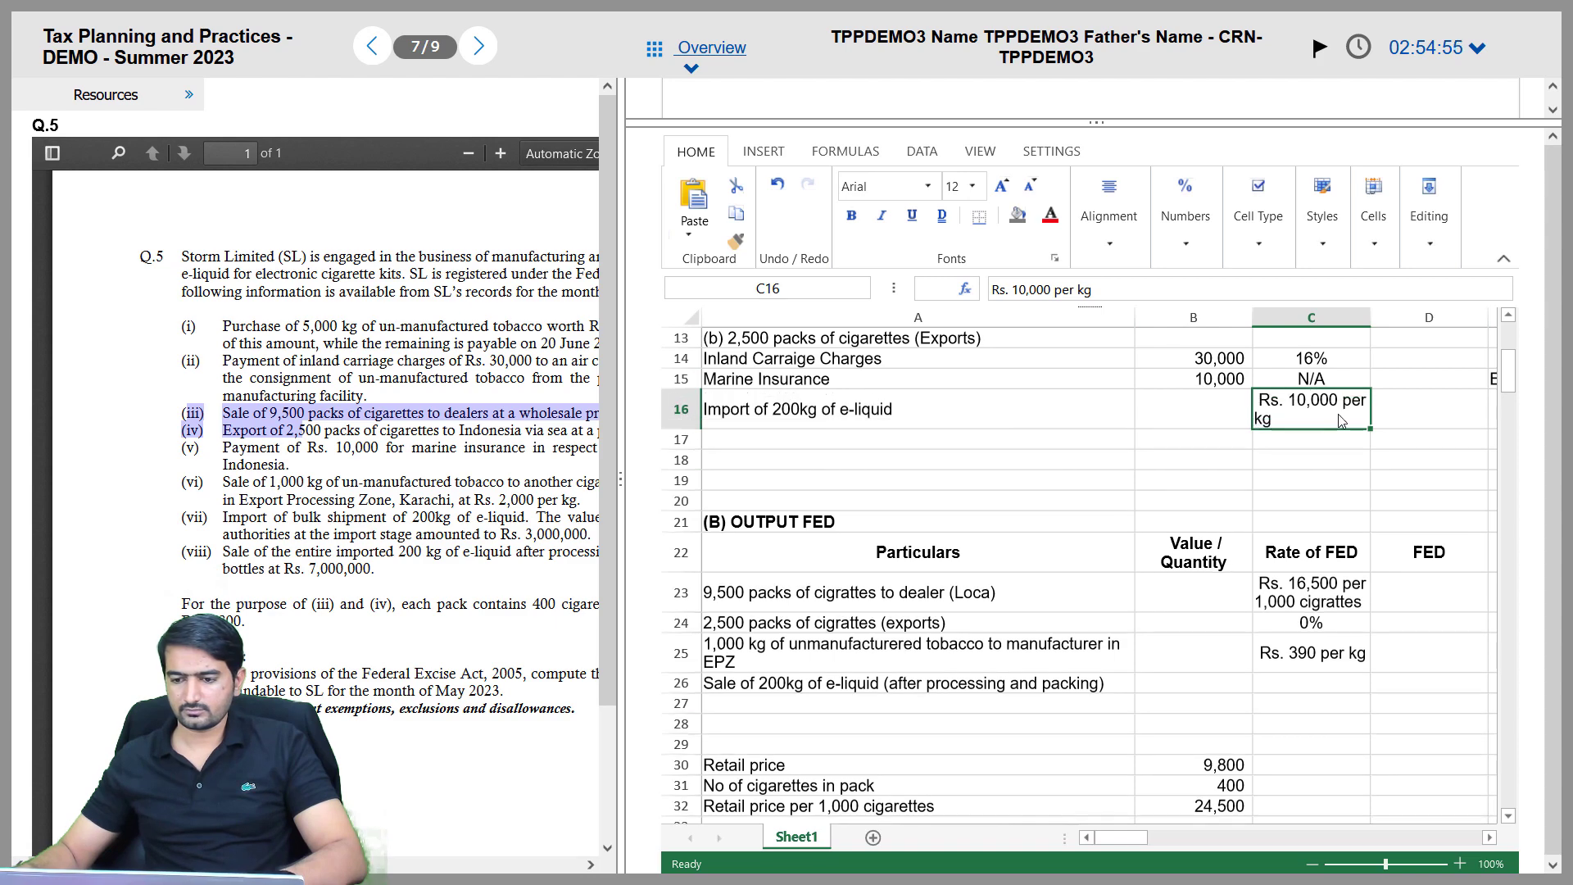
Enter "Rs. 10,000 per kg" as the FED rate for the 200kg e-liquid sale under Output FED and fit the row height
{"action": "scroll", "coordinate": [1327, 541], "scroll_direction": "down", "scroll_amount": 2}
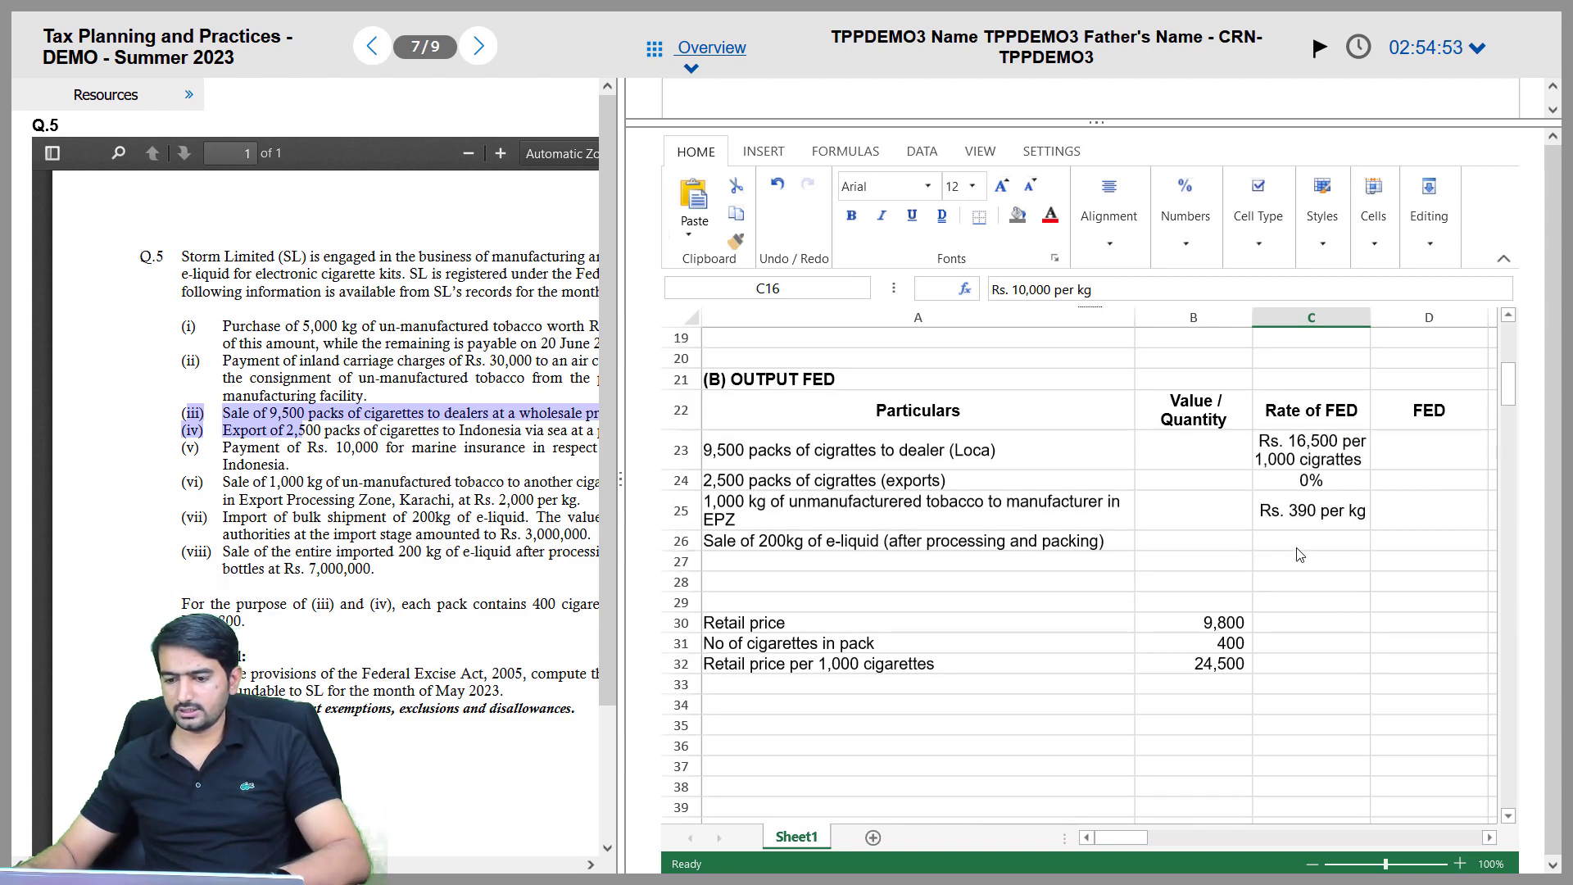
{"action": "left_click", "coordinate": [1314, 544]}
{"action": "type", "text": "Rs. 10,000 per kg"}
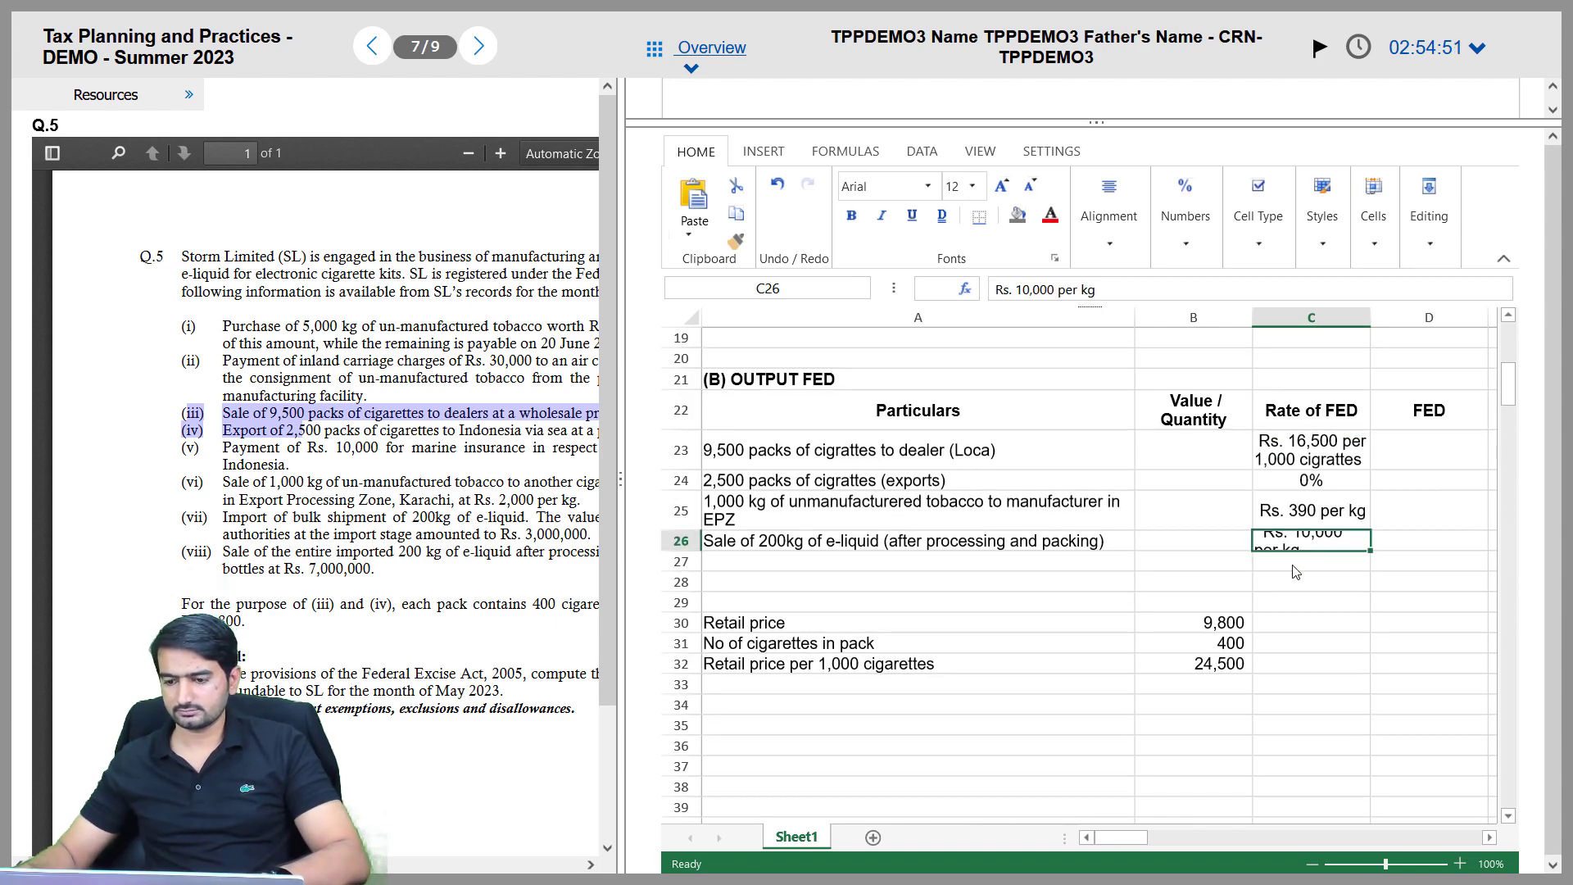
{"action": "double_click", "coordinate": [687, 550]}
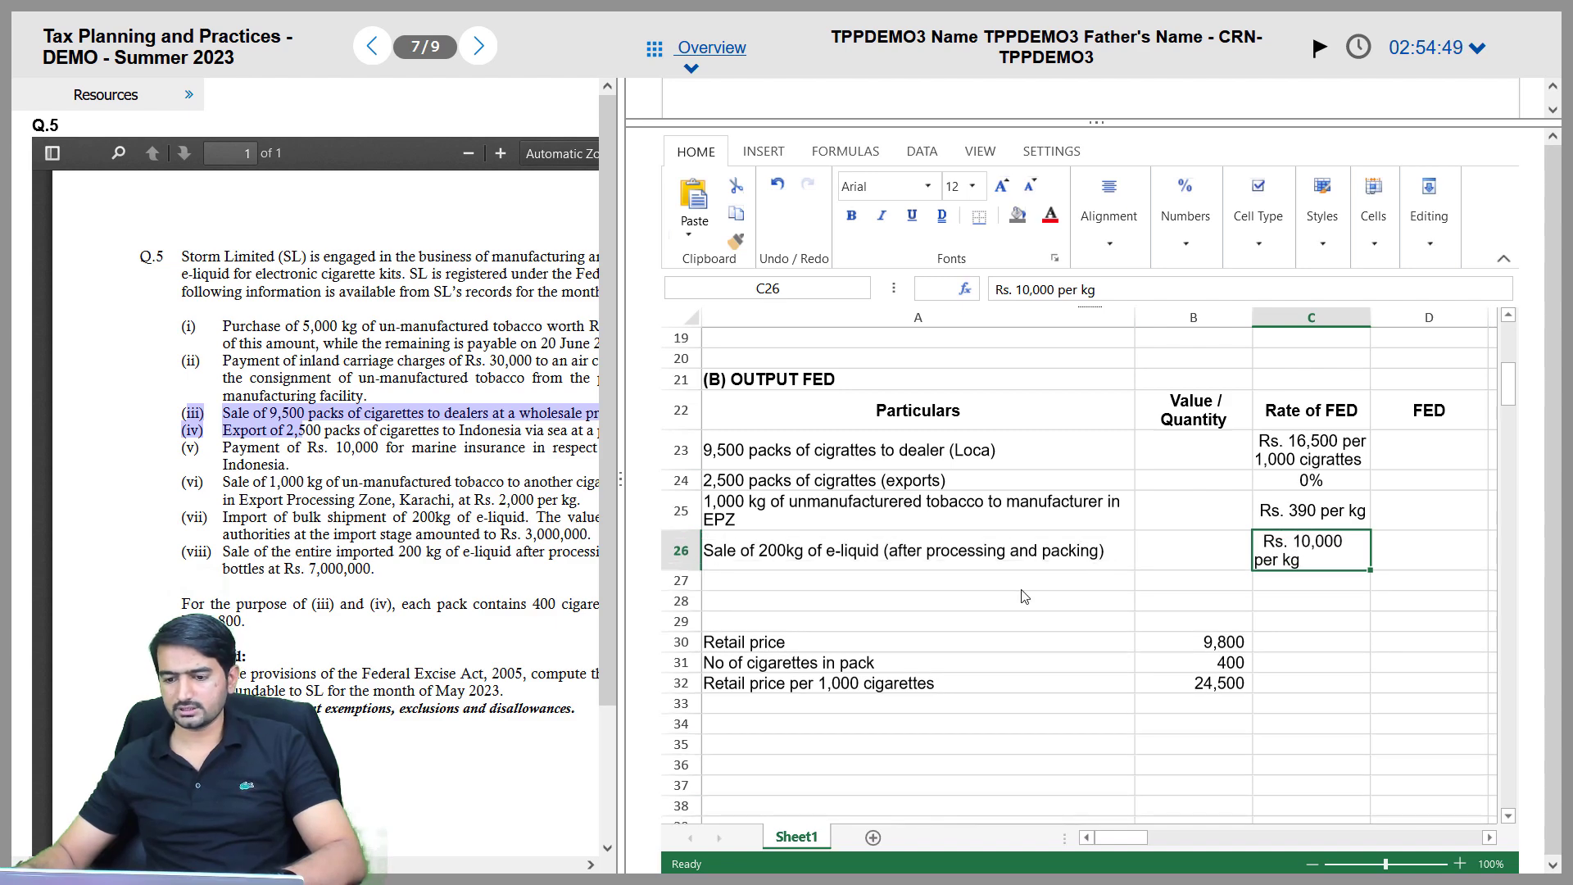
Review the un-manufactured tobacco purchase rows under Input FED, from the heading row to the 1,000 kg for subsequent sale
{"action": "scroll", "coordinate": [1024, 597], "scroll_direction": "up", "scroll_amount": 6}
{"action": "scroll", "coordinate": [1054, 418], "scroll_direction": "down", "scroll_amount": 2}
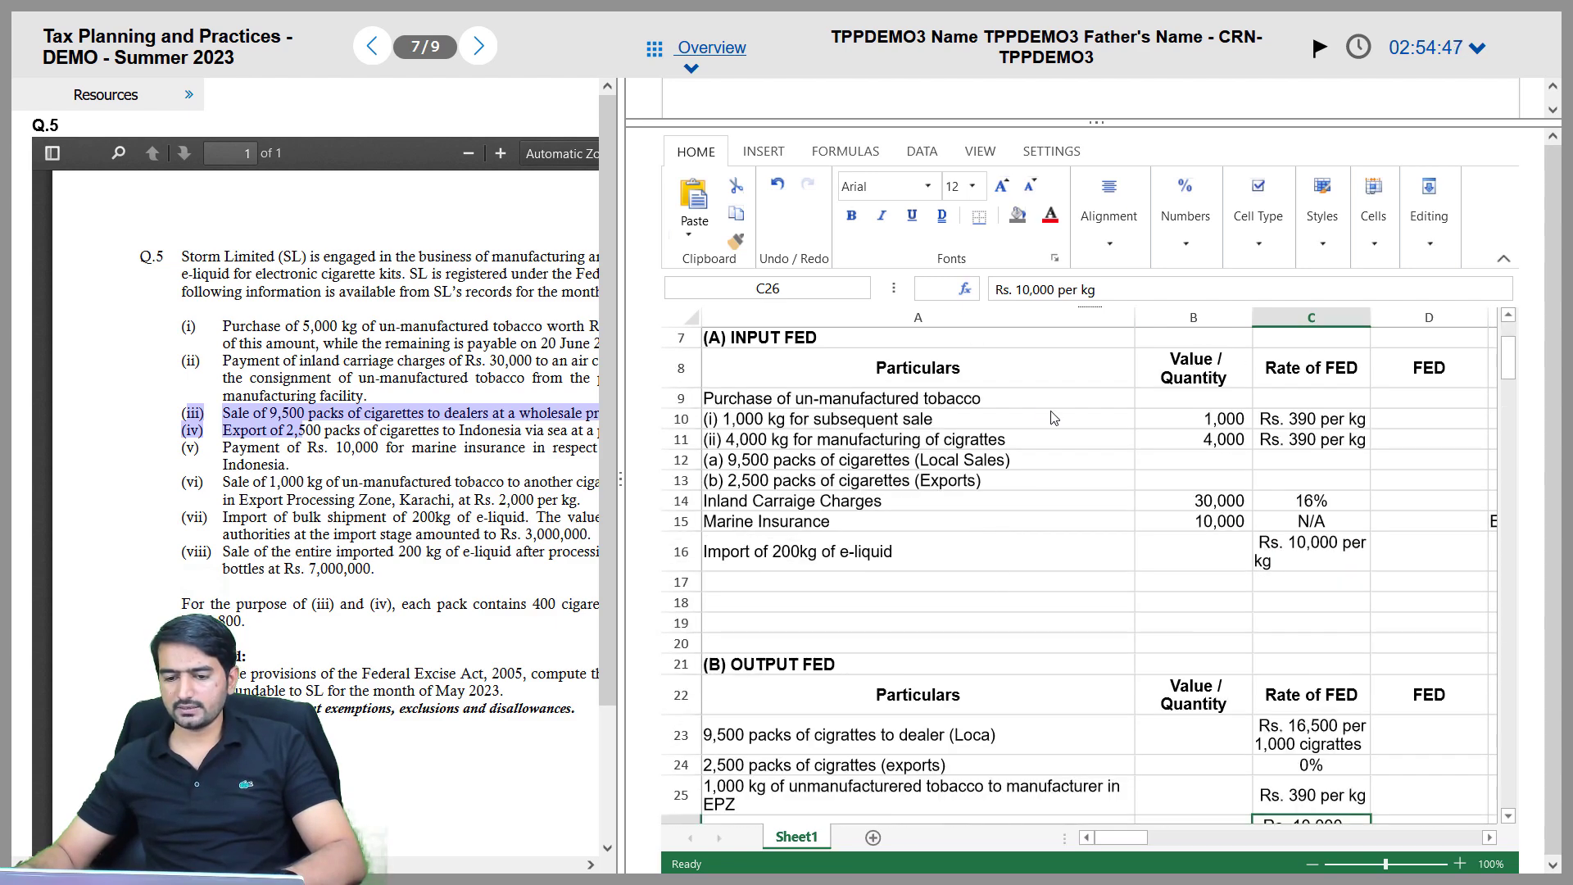
{"action": "left_click", "coordinate": [996, 404]}
{"action": "key", "text": "Right"}
{"action": "key", "text": "Right"}
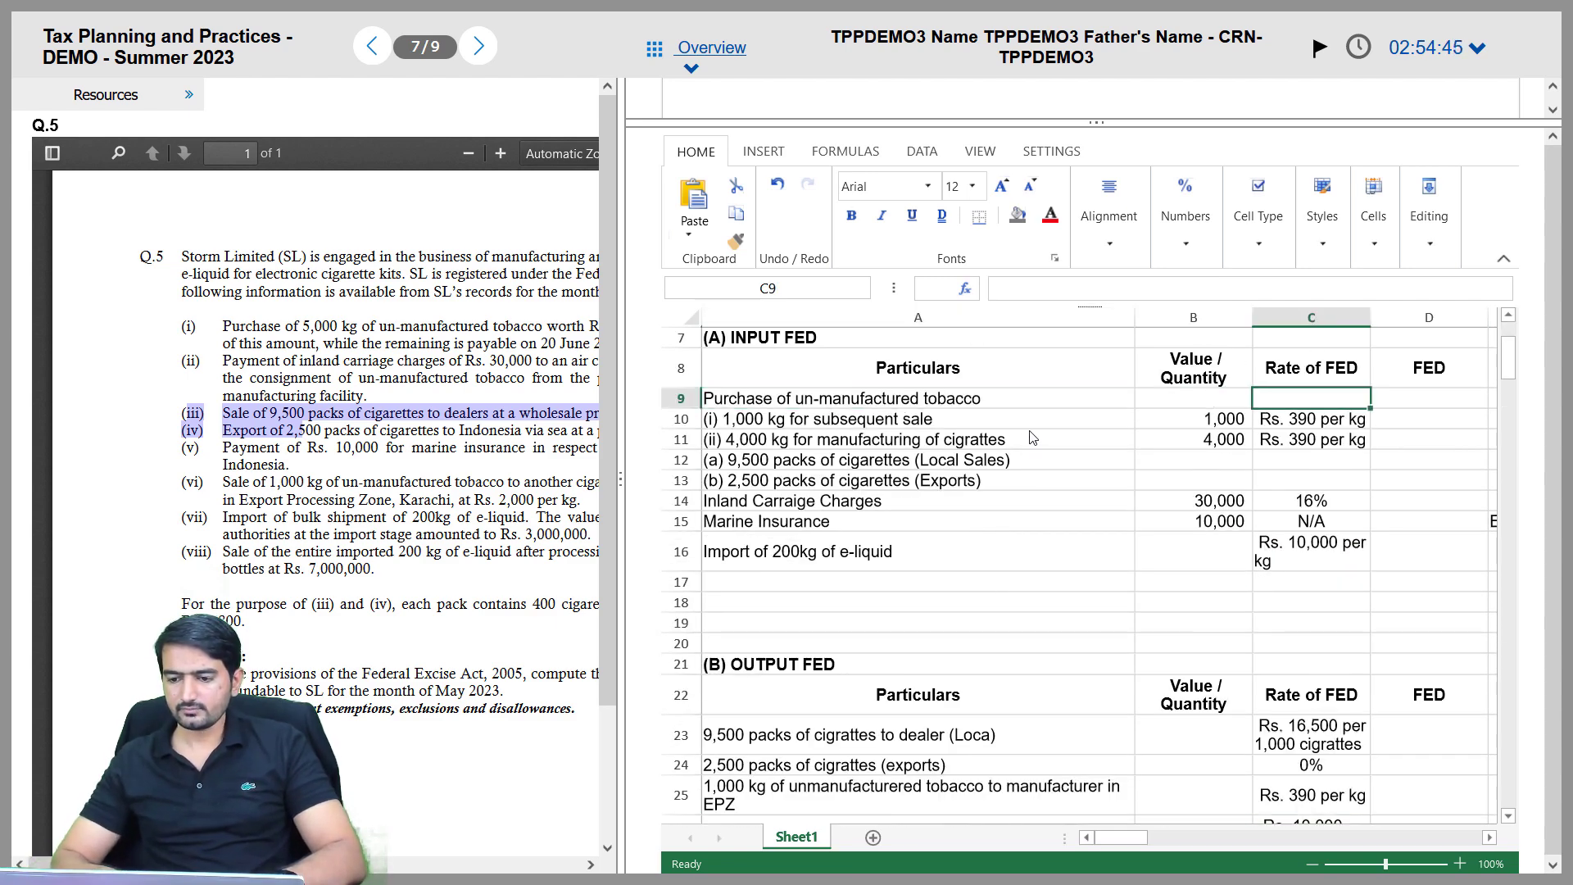
{"action": "key", "text": "Right"}
{"action": "key", "text": "Right"}
{"action": "key", "text": "Left"}
{"action": "key", "text": "Left"}
{"action": "key", "text": "Left"}
{"action": "key", "text": "Left"}
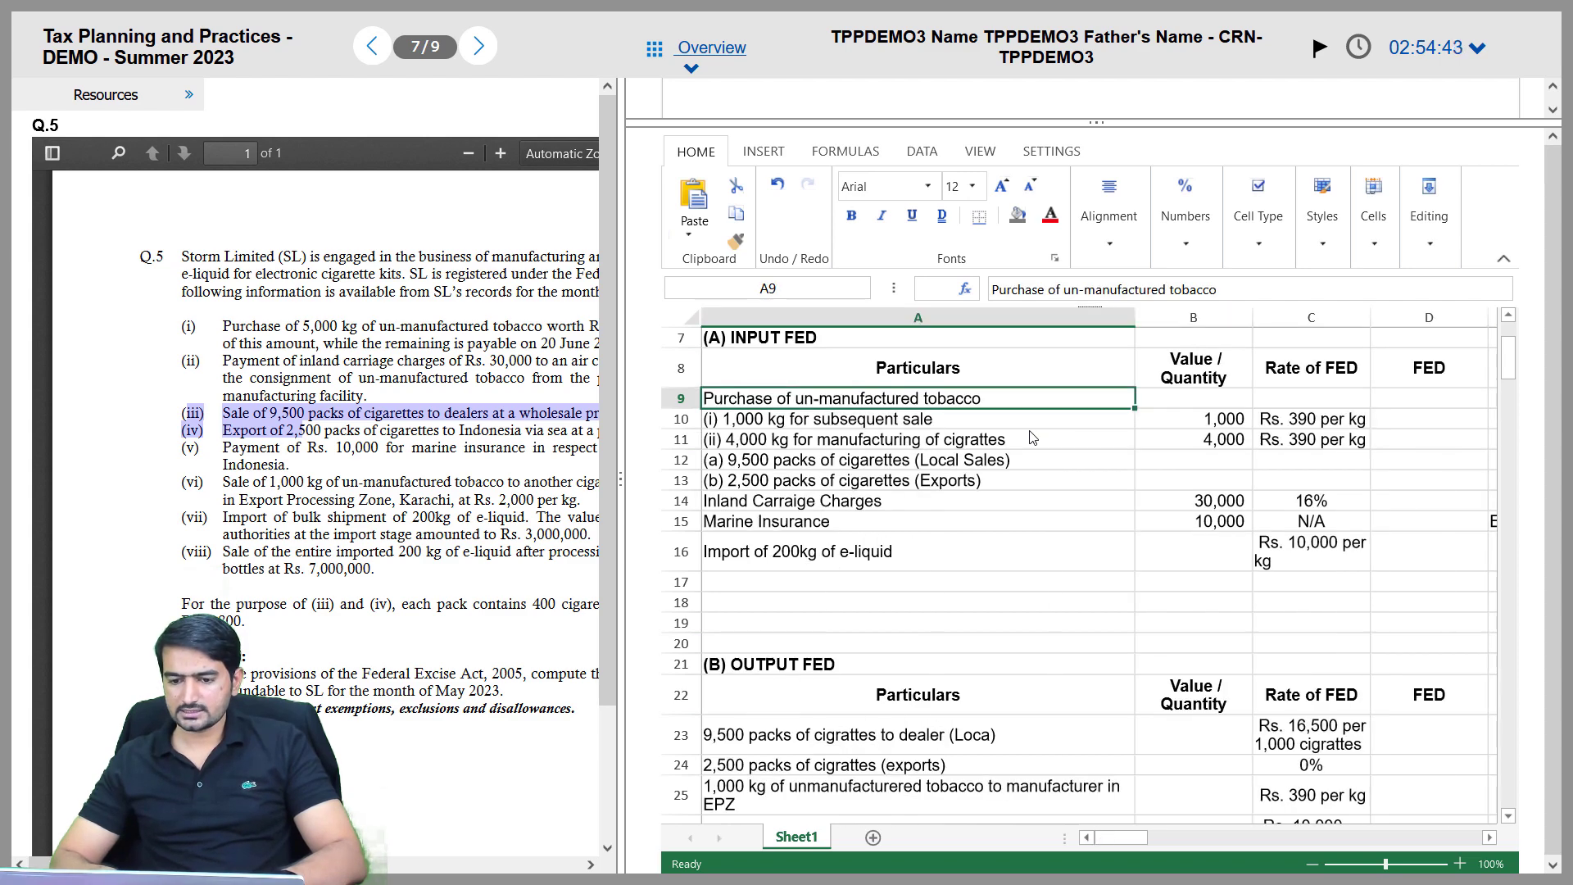
{"action": "key", "text": "Down"}
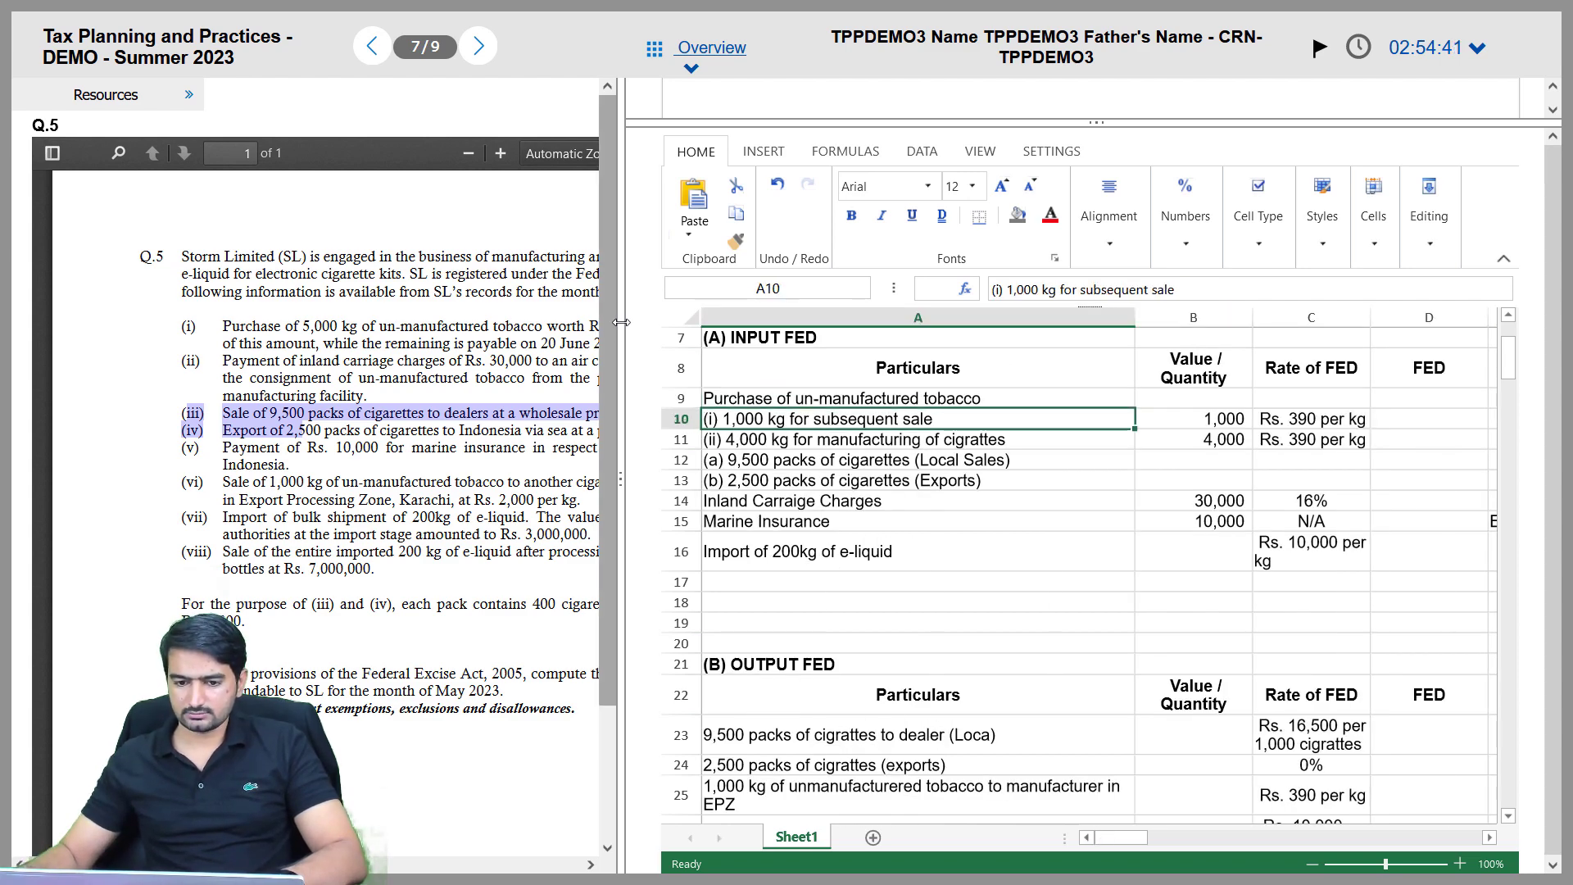
Widen the spreadsheet pane to reveal the Remarks column and compare the 1,000 kg tobacco purchase row with the EPZ tobacco sale row
{"action": "left_click_drag", "start_coordinate": [621, 322], "coordinate": [279, 322]}
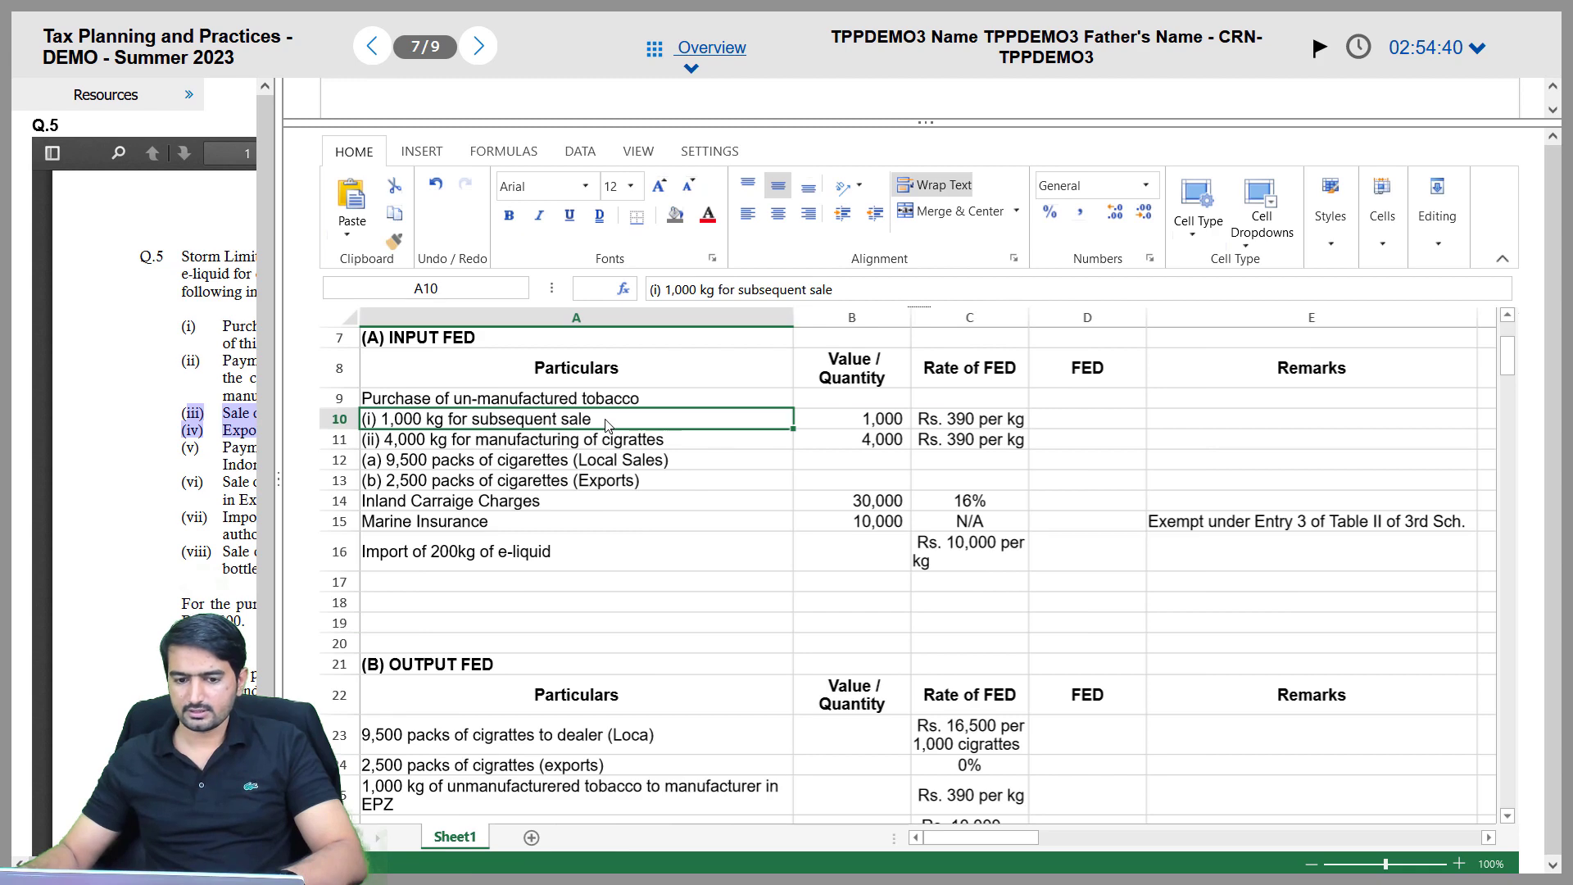
{"action": "left_click", "coordinate": [868, 422]}
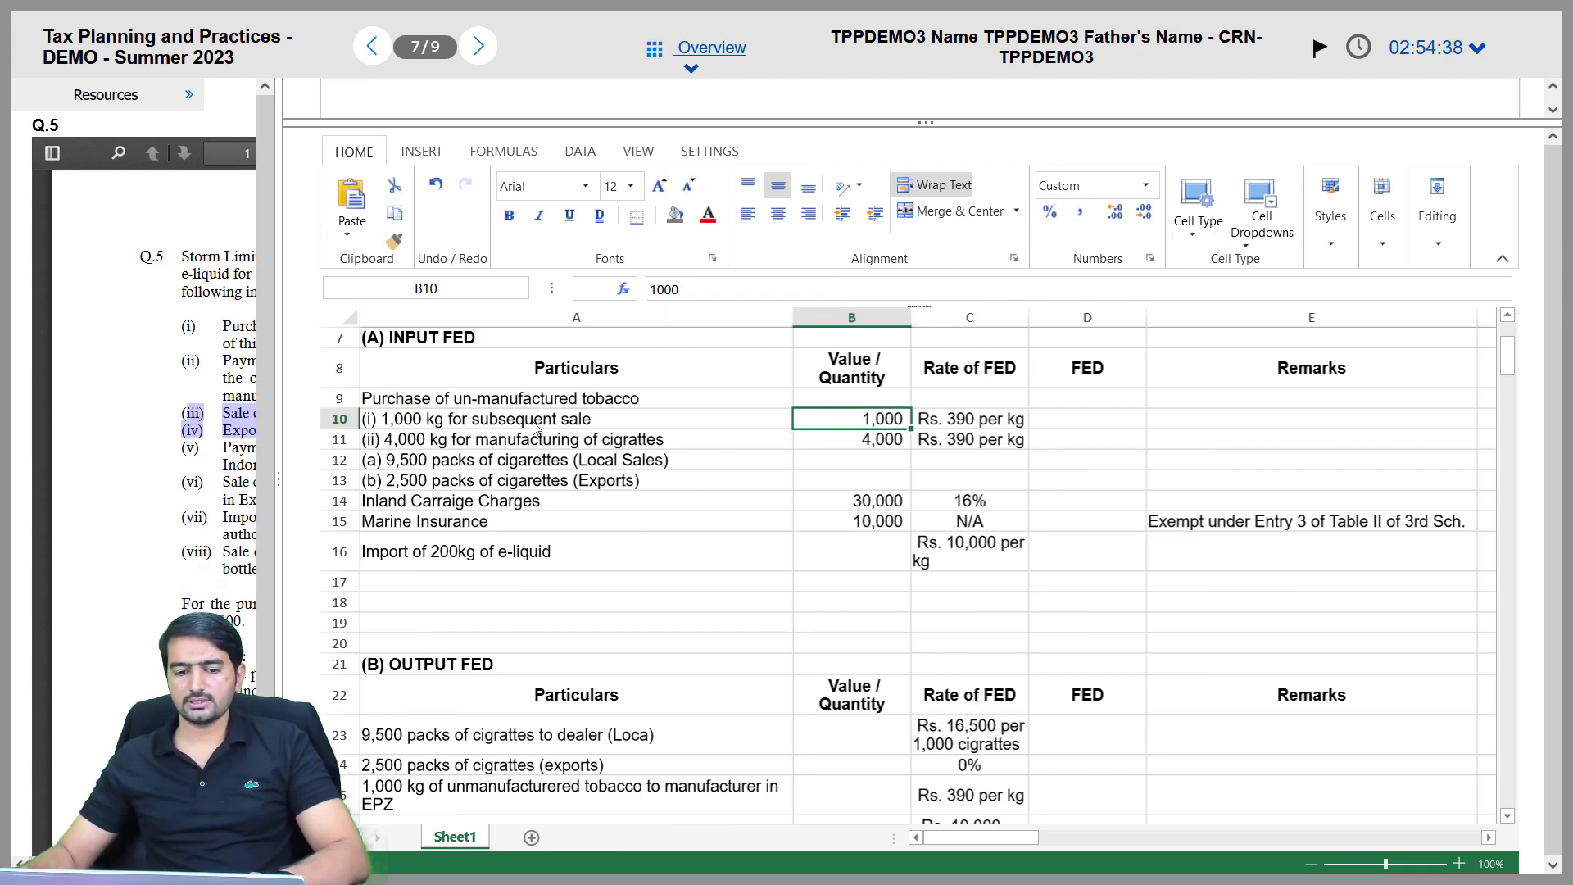
{"action": "scroll", "coordinate": [537, 425], "scroll_direction": "down", "scroll_amount": 4}
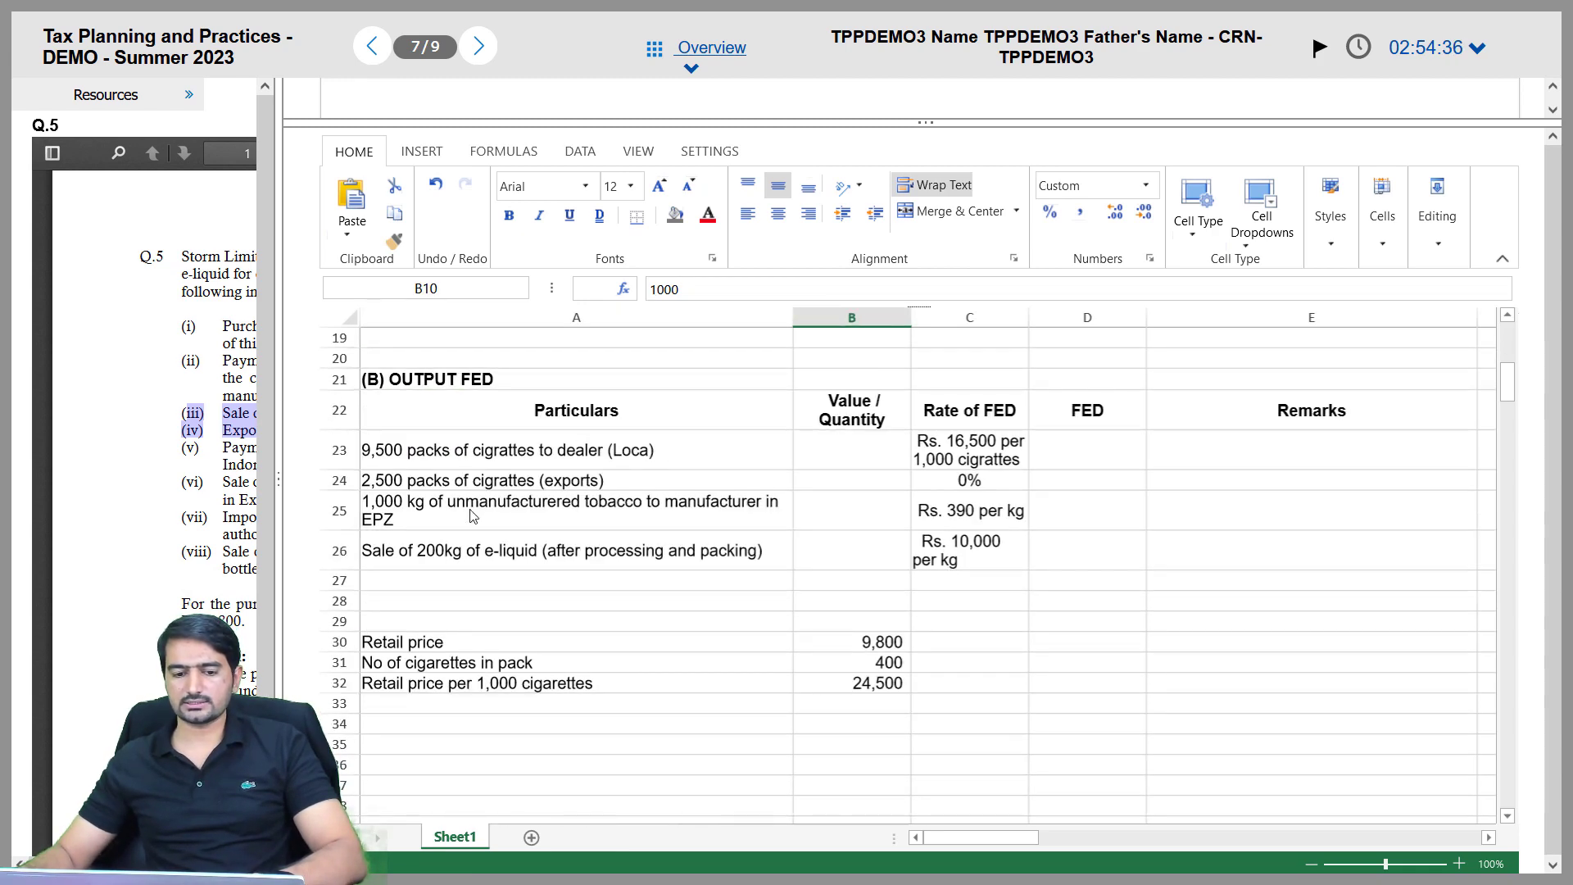
{"action": "left_click", "coordinate": [516, 515]}
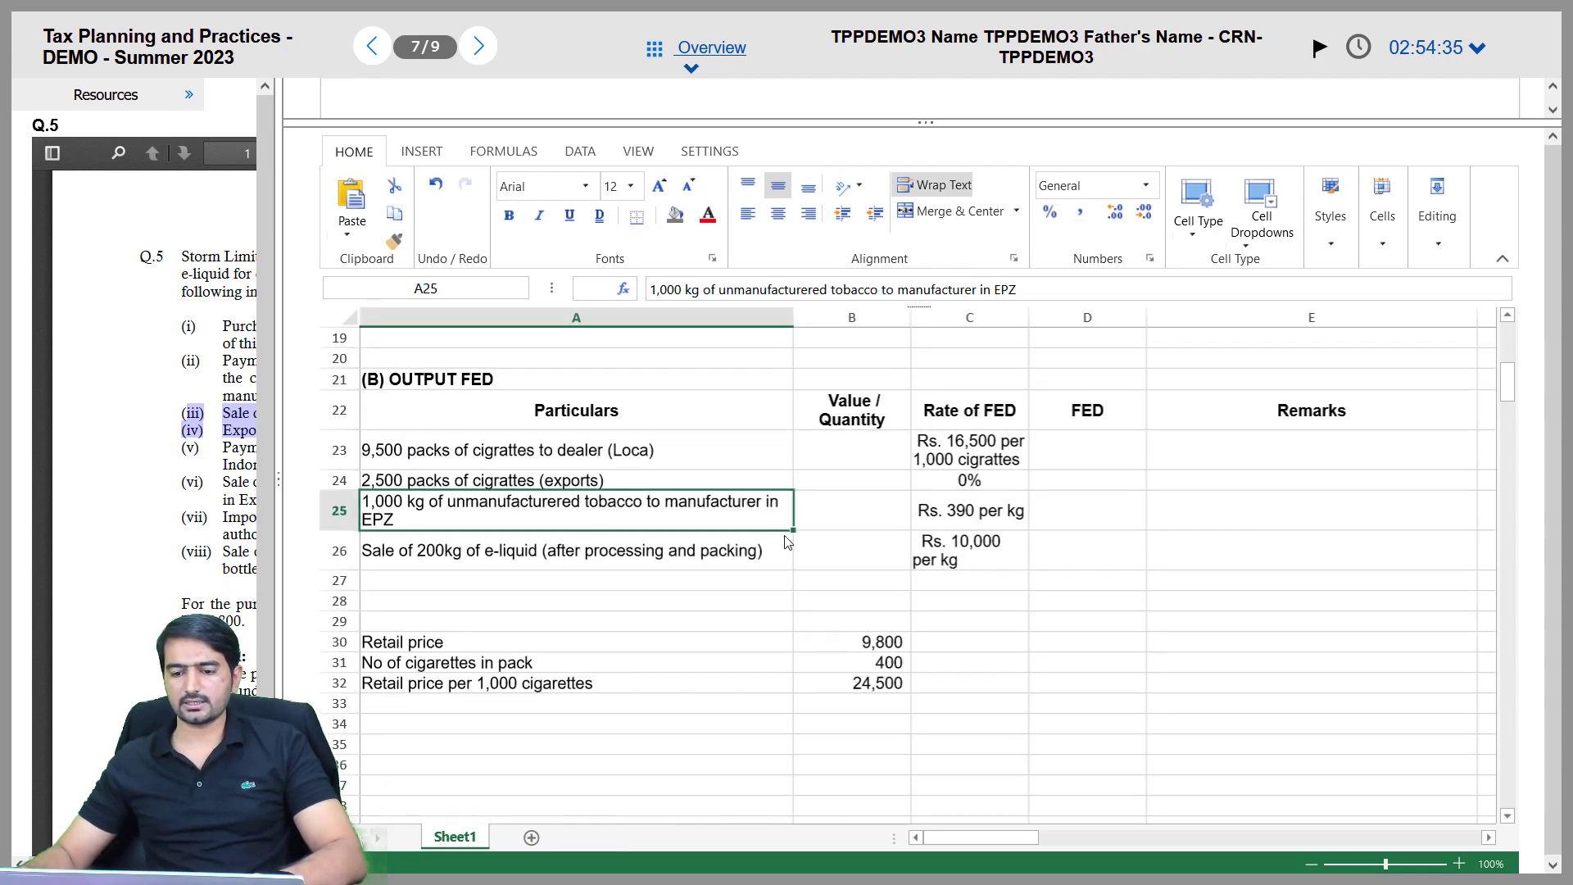
{"action": "left_click", "coordinate": [981, 524]}
{"action": "left_click", "coordinate": [672, 512]}
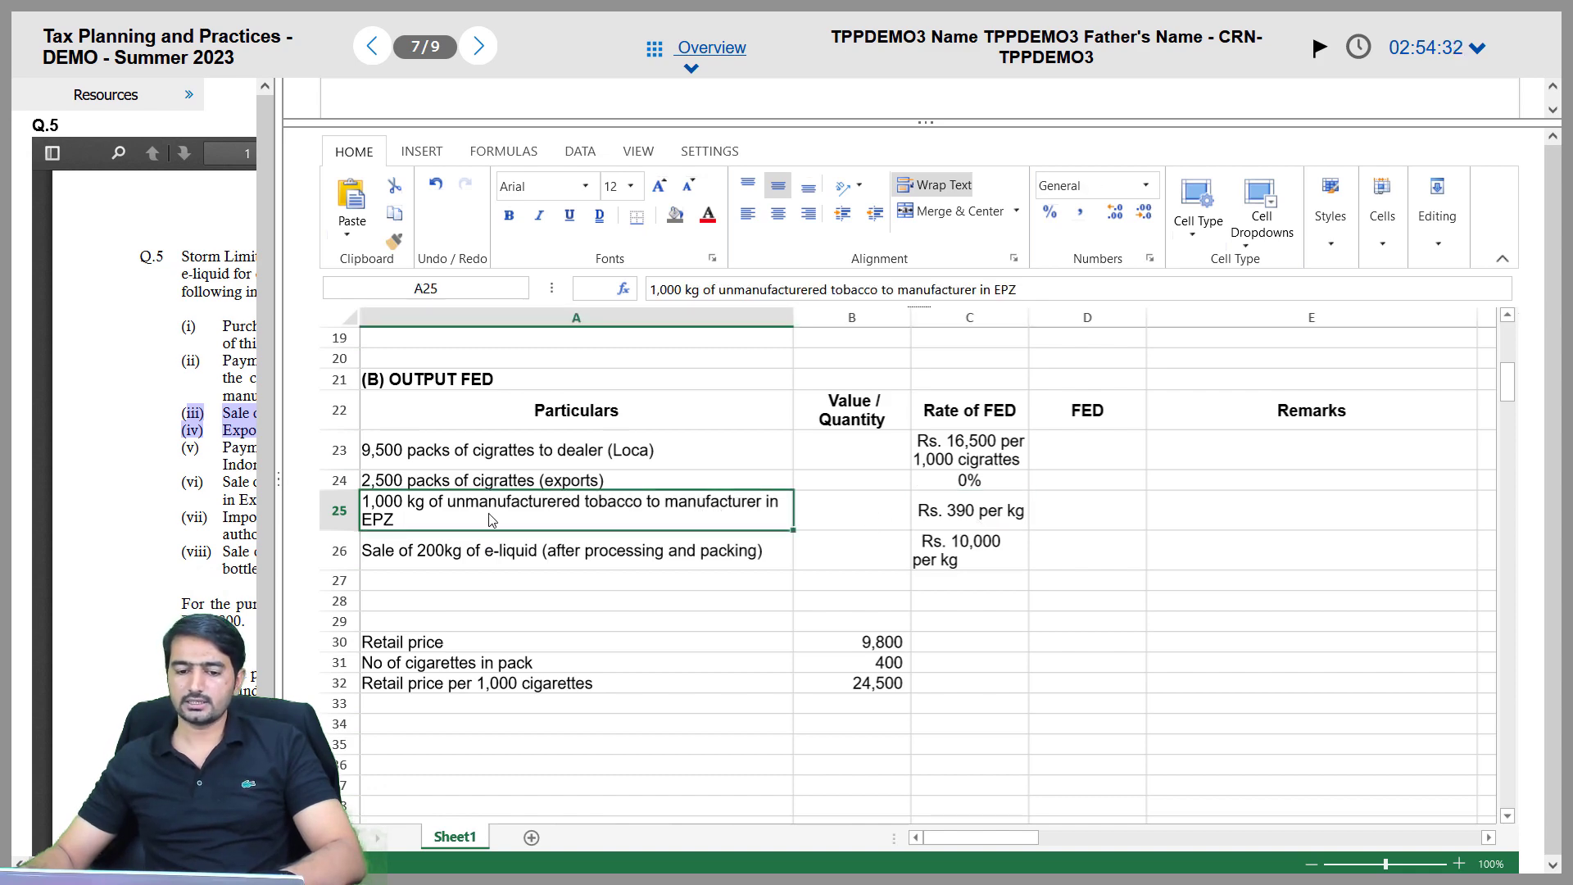
Switch to the tax law handbook and look through the Third Schedule for an exemption covering goods supplied to Export Processing Zones
{"action": "key", "text": "alt+Tab"}
{"action": "scroll", "coordinate": [788, 385], "scroll_direction": "down", "scroll_amount": 20}
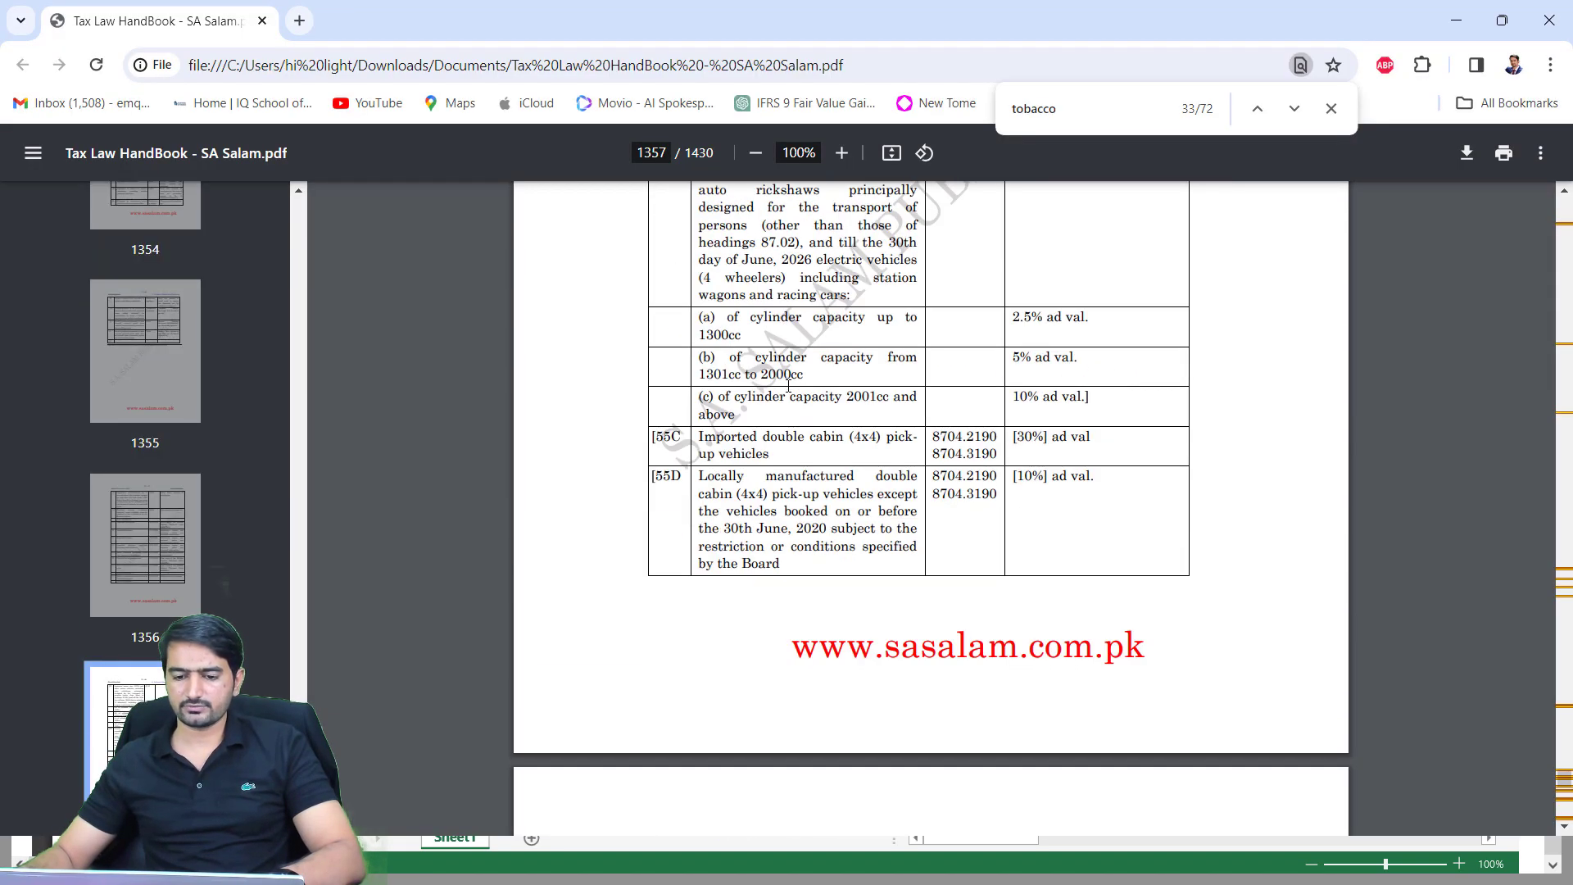
{"action": "scroll", "coordinate": [788, 385], "scroll_direction": "down", "scroll_amount": 20}
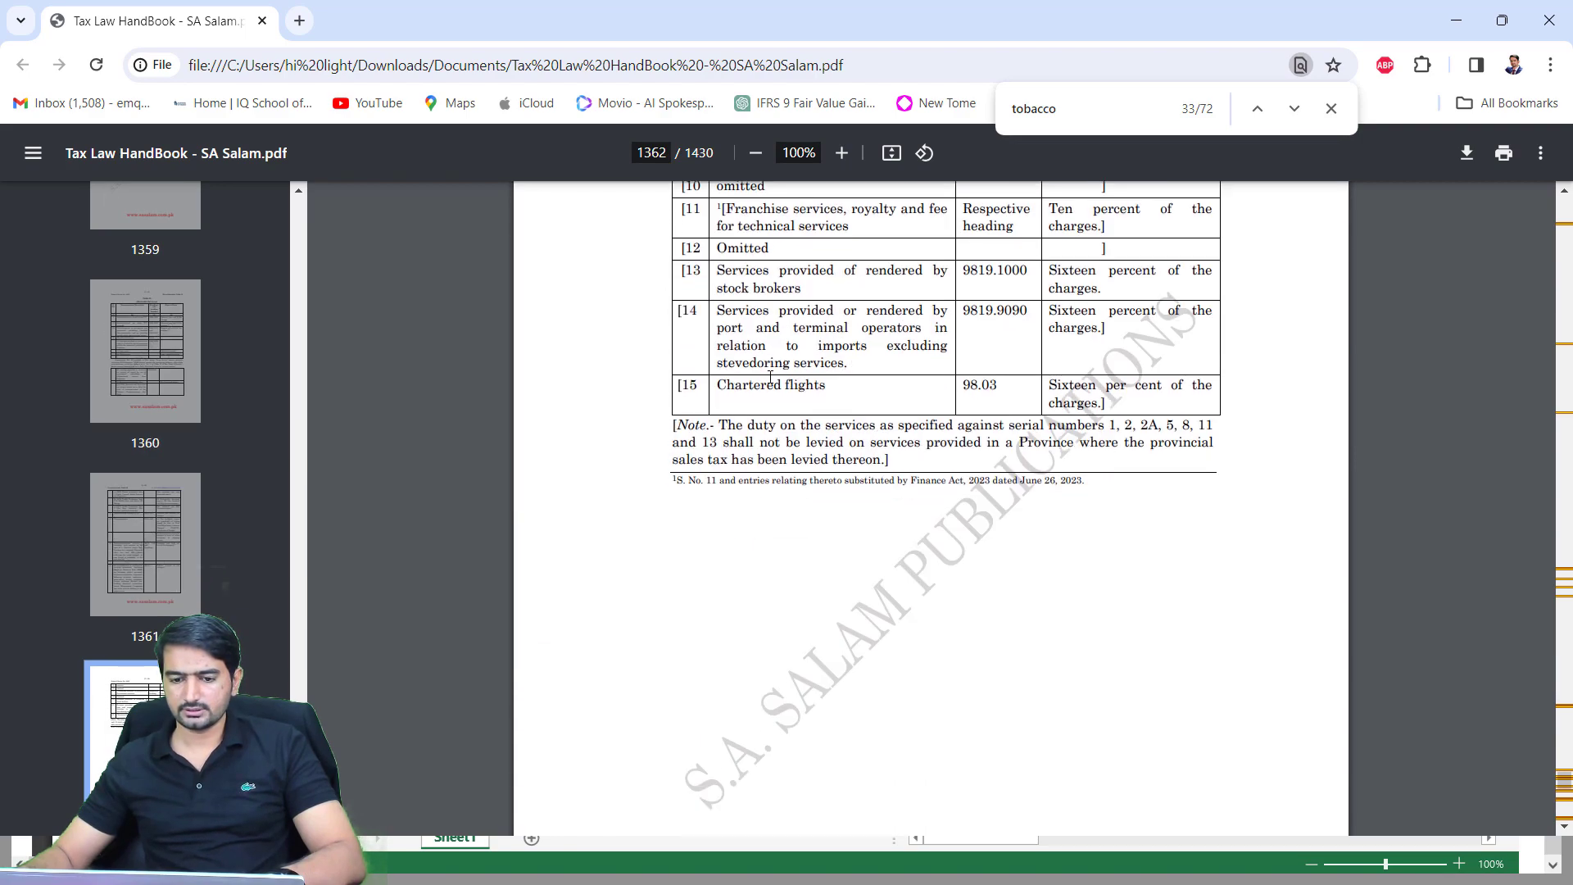
{"action": "scroll", "coordinate": [770, 378], "scroll_direction": "down", "scroll_amount": 15}
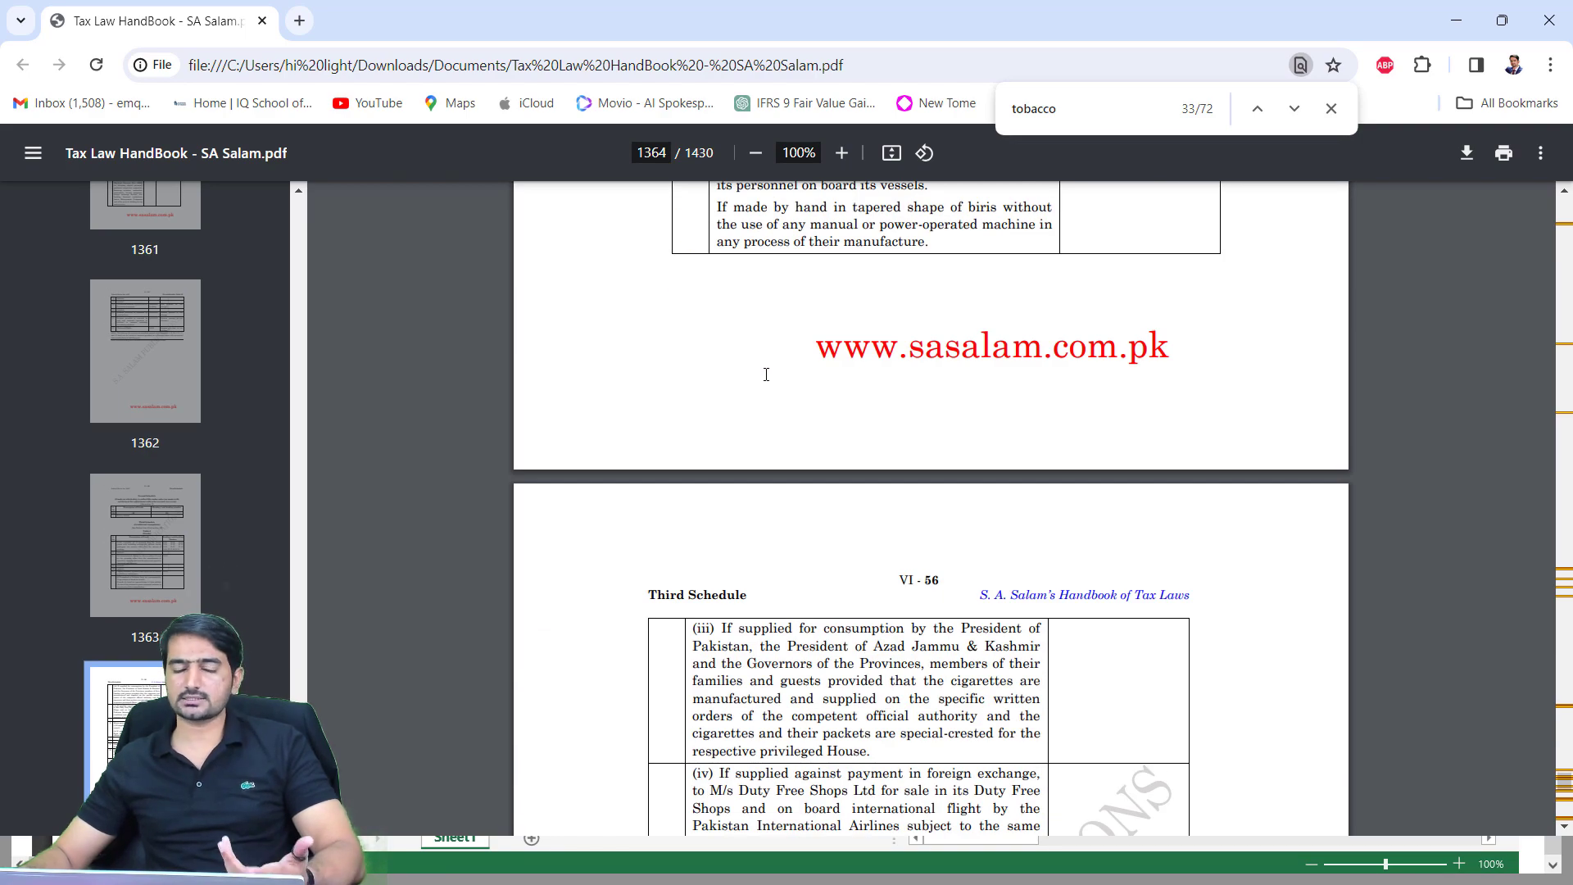
{"action": "scroll", "coordinate": [766, 374], "scroll_direction": "down", "scroll_amount": 10}
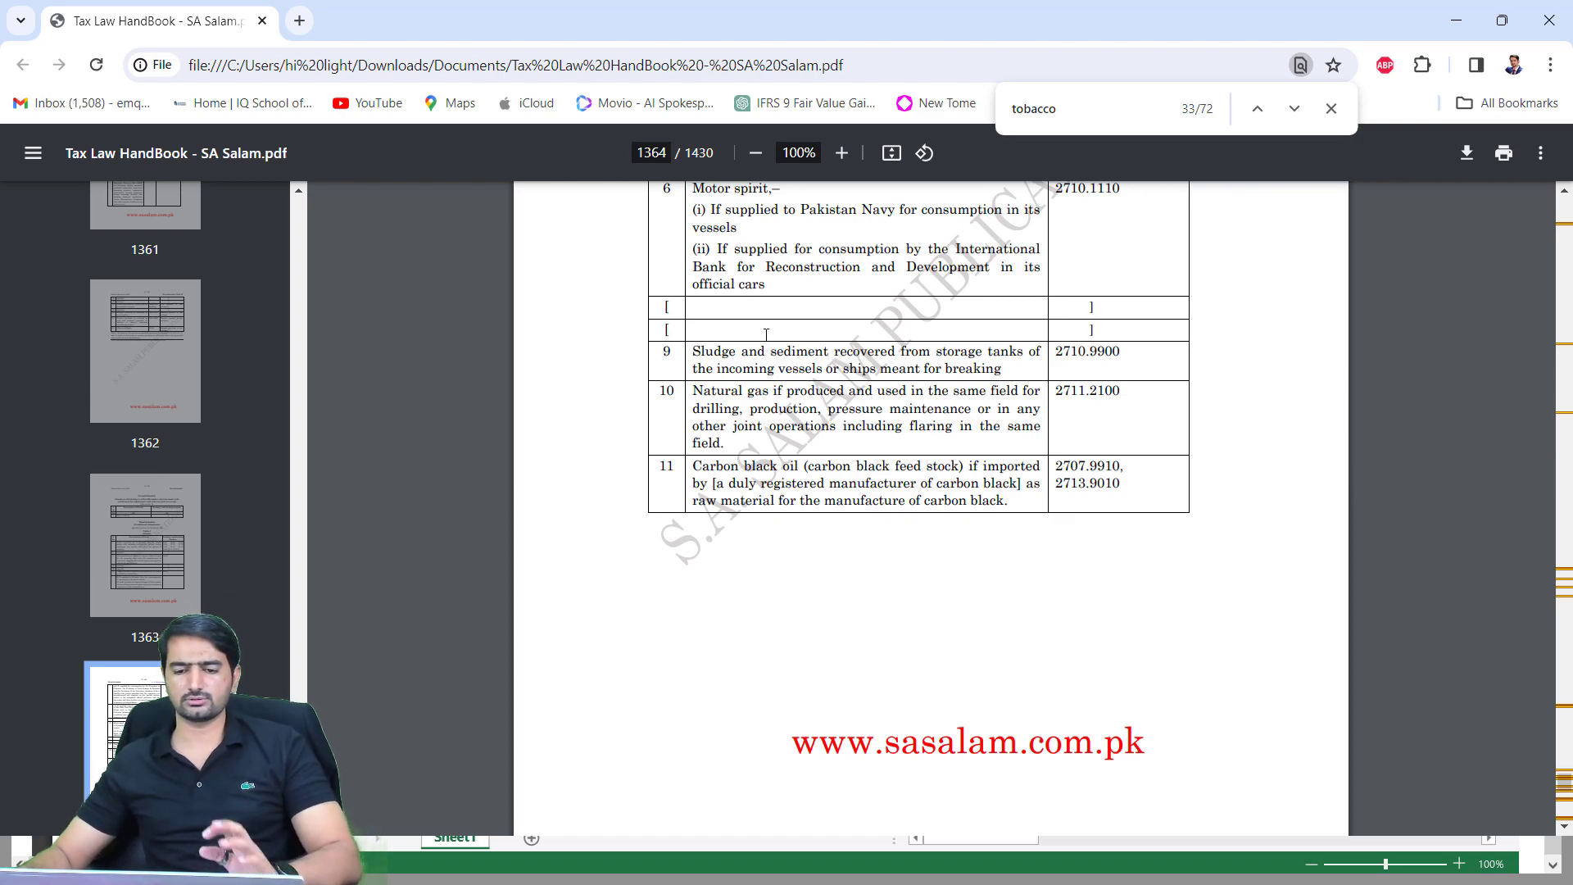
{"action": "scroll", "coordinate": [766, 334], "scroll_direction": "down", "scroll_amount": 20}
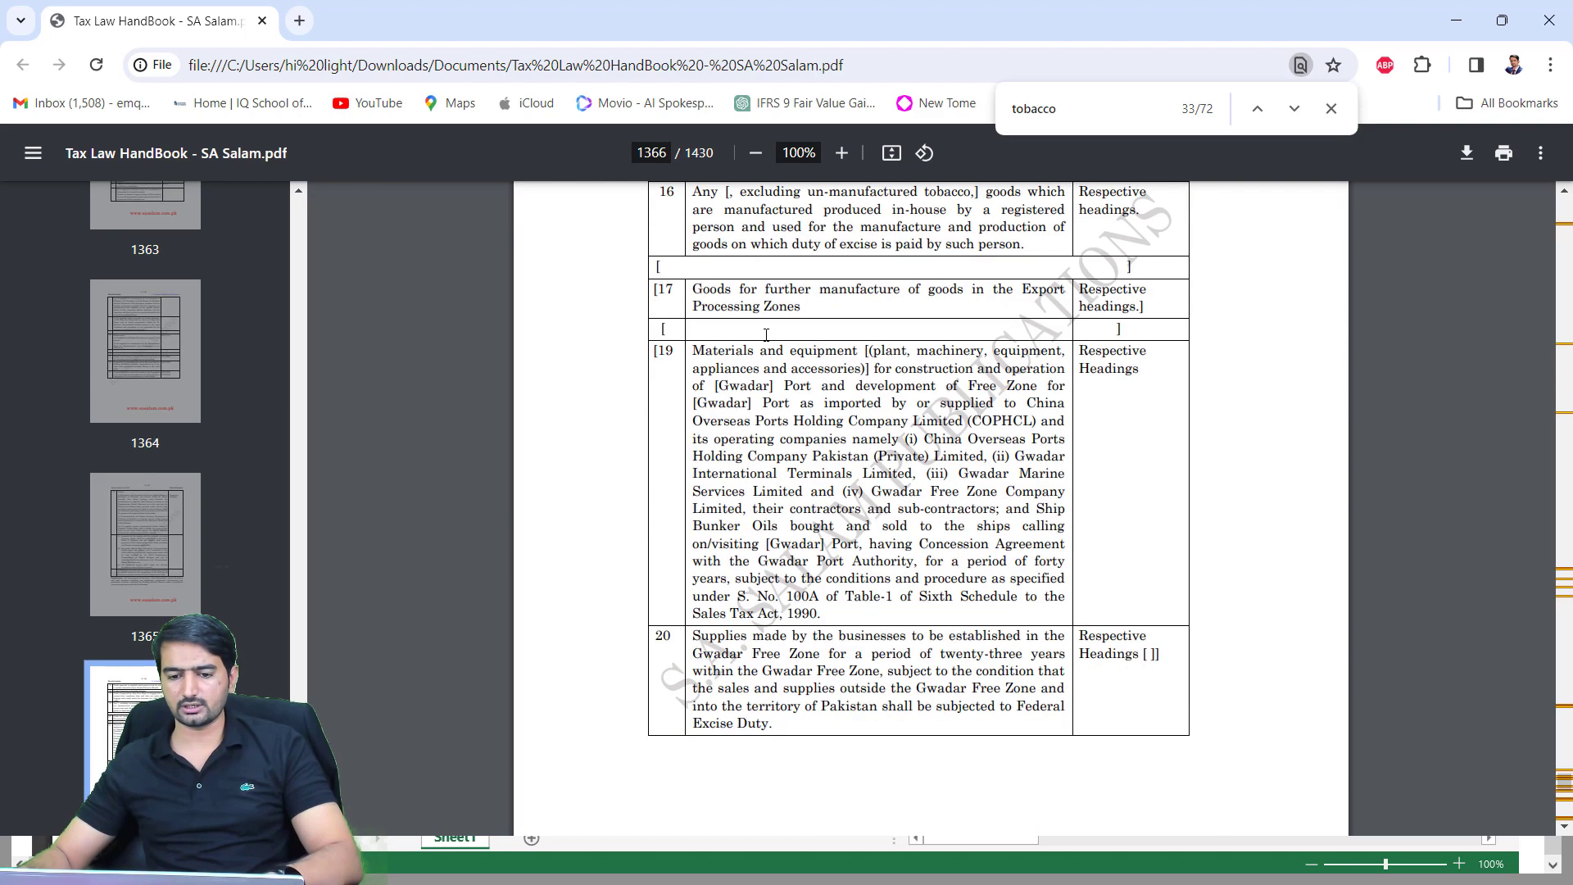
{"action": "scroll", "coordinate": [766, 333], "scroll_direction": "up", "scroll_amount": 6}
{"action": "scroll", "coordinate": [766, 334], "scroll_direction": "down", "scroll_amount": 10}
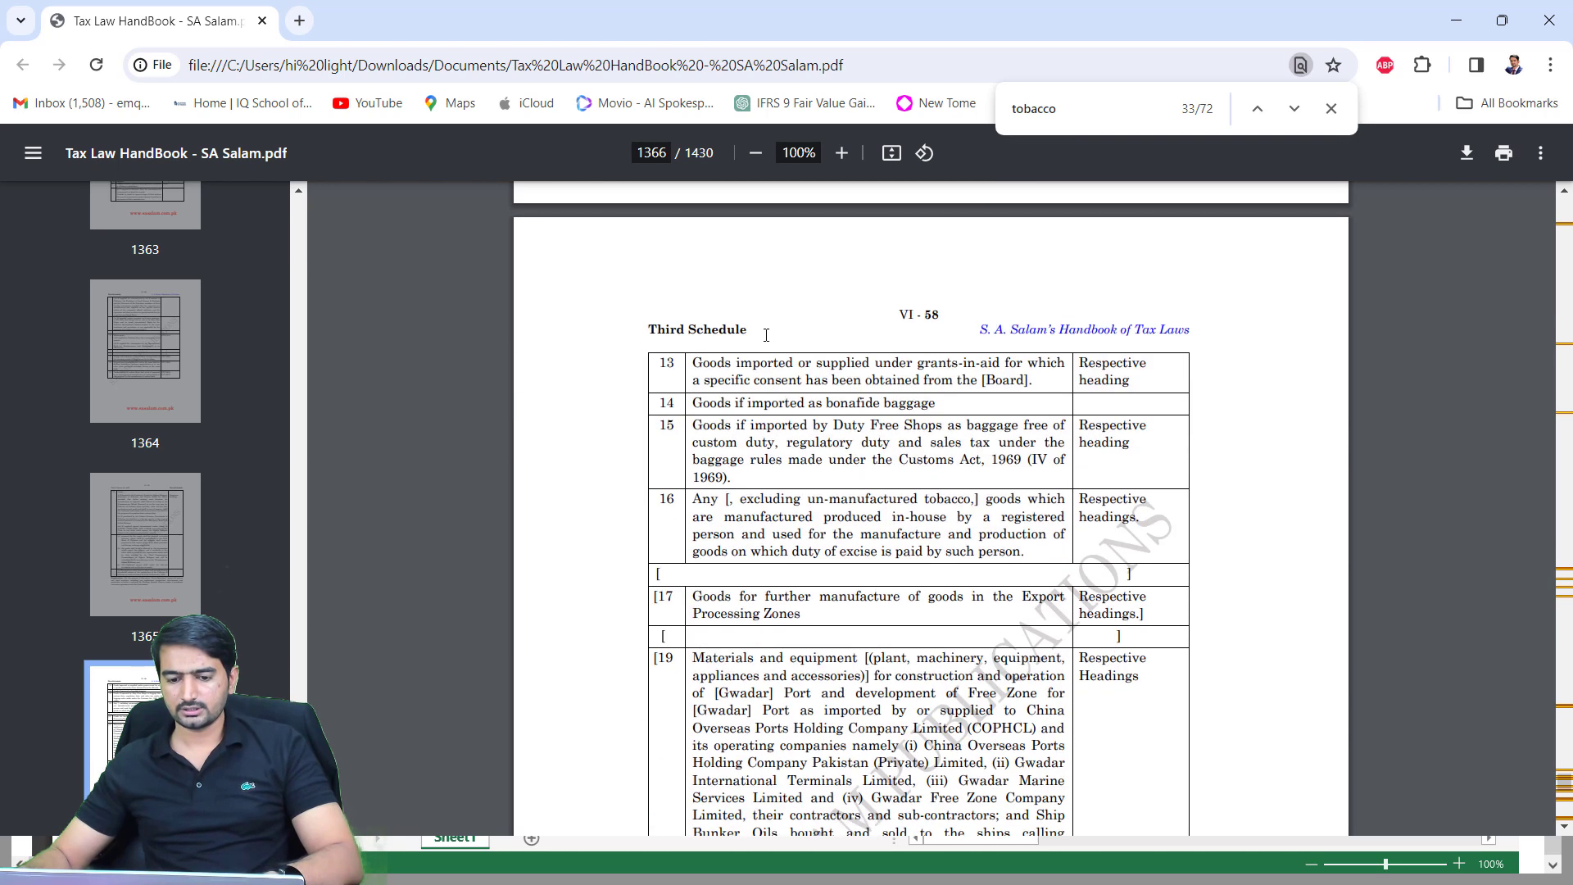
Highlight the Third Schedule entry on goods for further manufacture in the Export Processing Zones and return to the exam spreadsheet
{"action": "scroll", "coordinate": [766, 334], "scroll_direction": "up", "scroll_amount": 8}
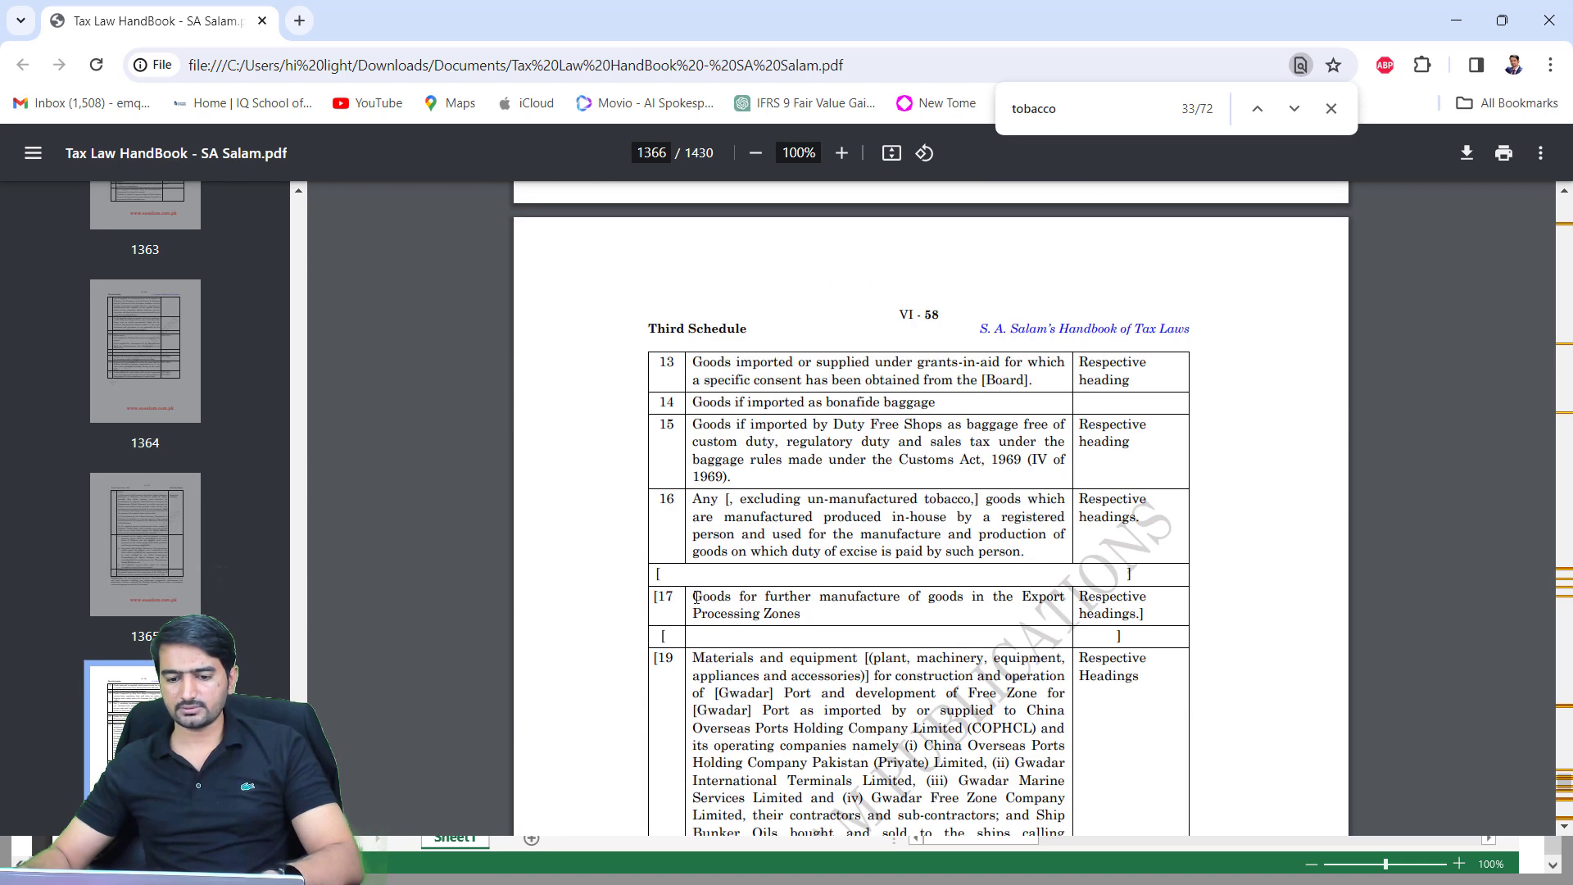
{"action": "left_click_drag", "start_coordinate": [725, 597], "coordinate": [790, 614]}
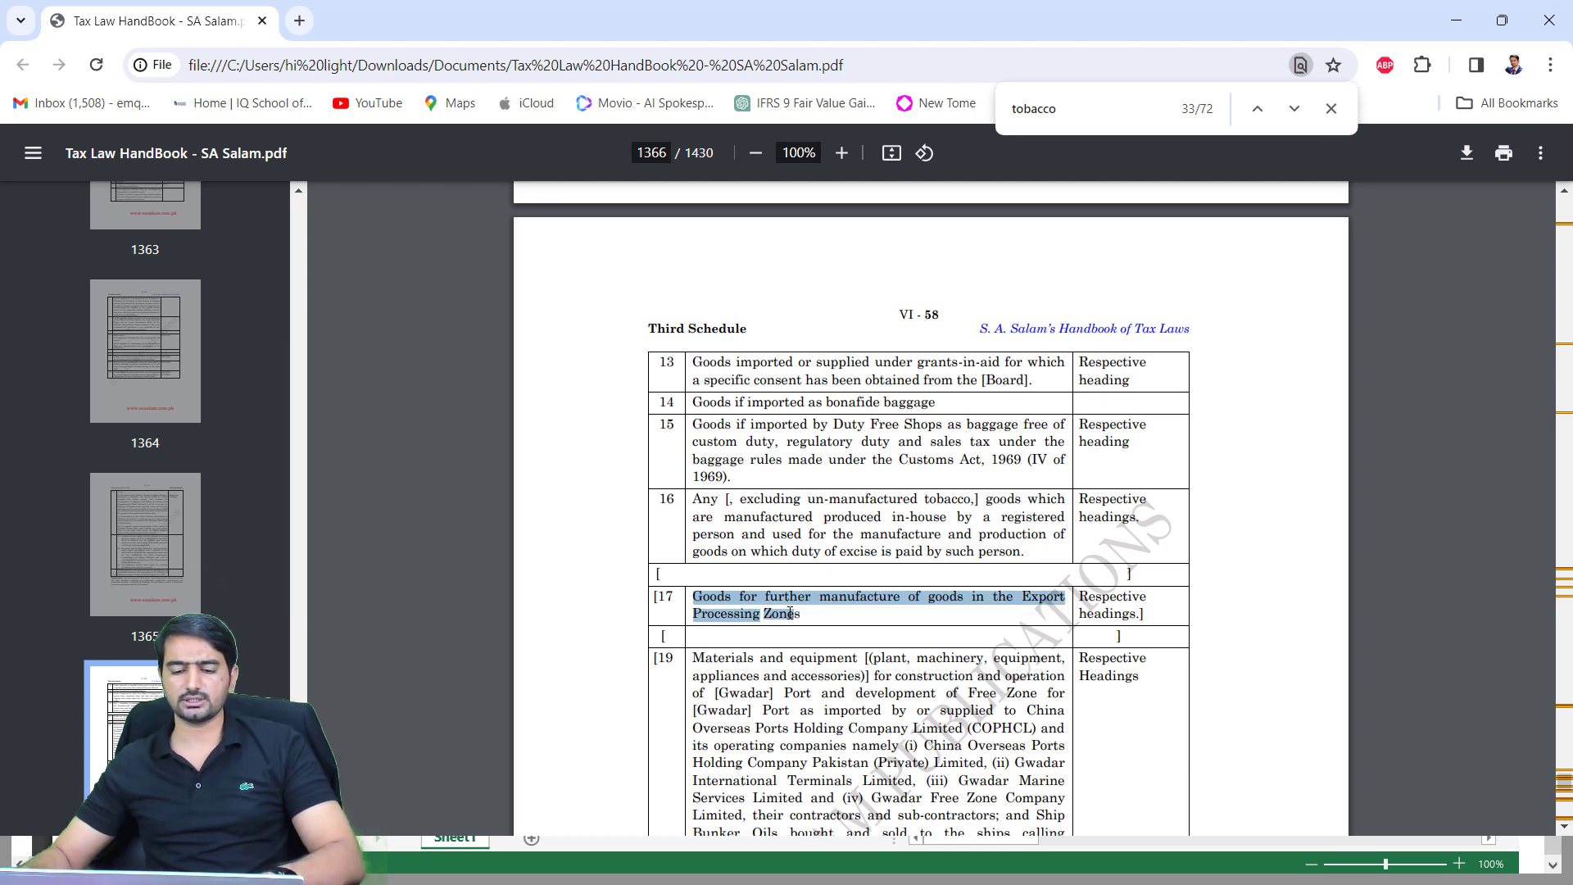
{"action": "key", "text": "alt+Tab"}
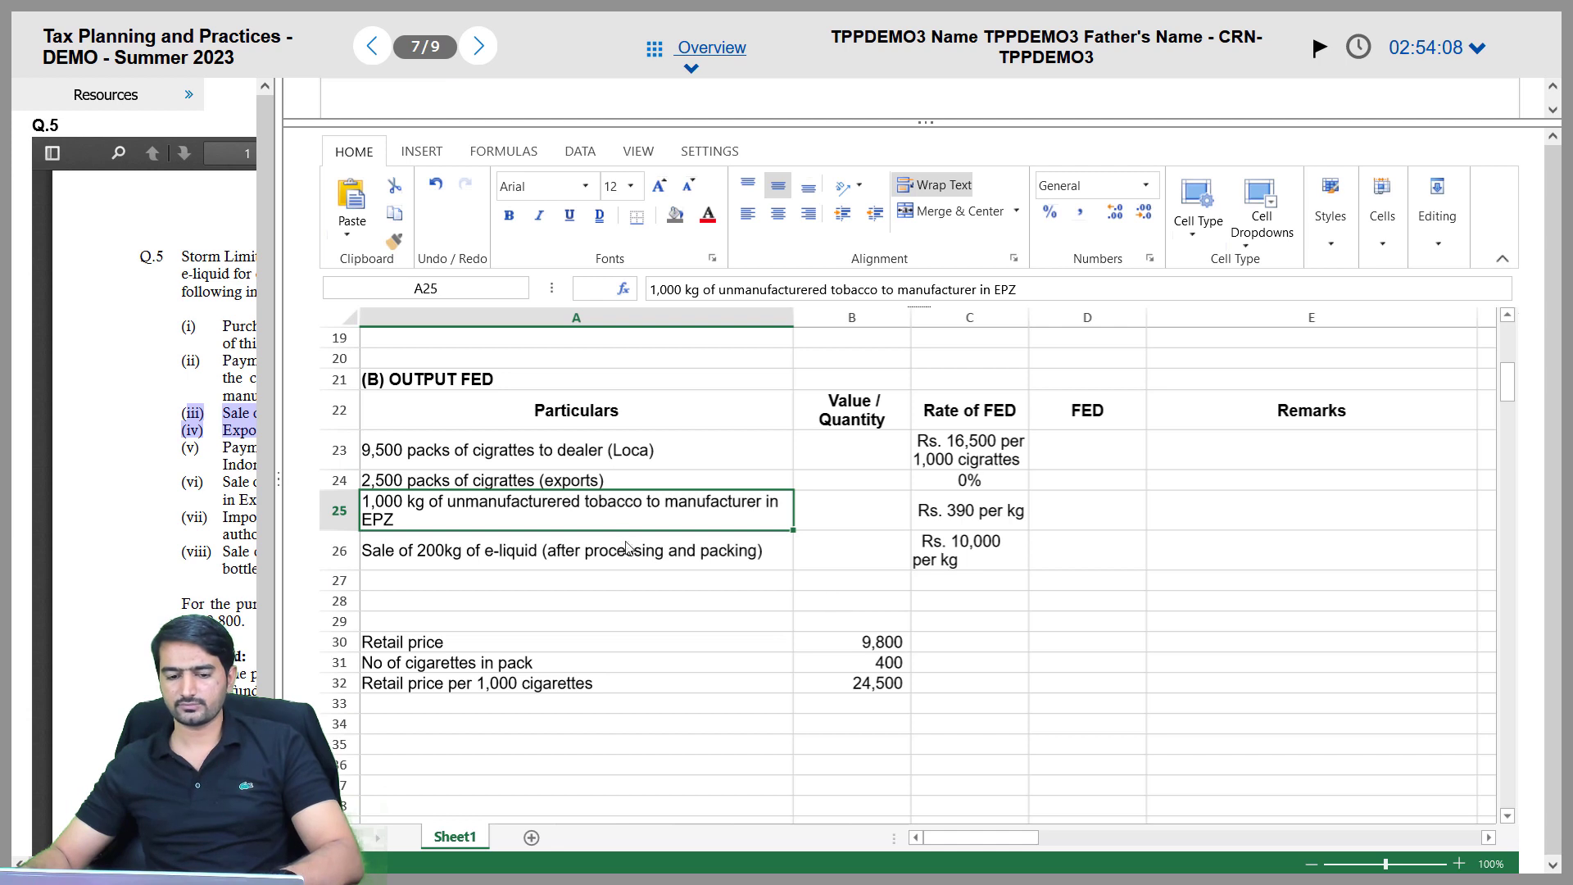
Enter the remark "Exempt under Entry 17 of Table I of 3rd Sch." for the EPZ tobacco sale under Output FED
{"action": "left_click", "coordinate": [1055, 519]}
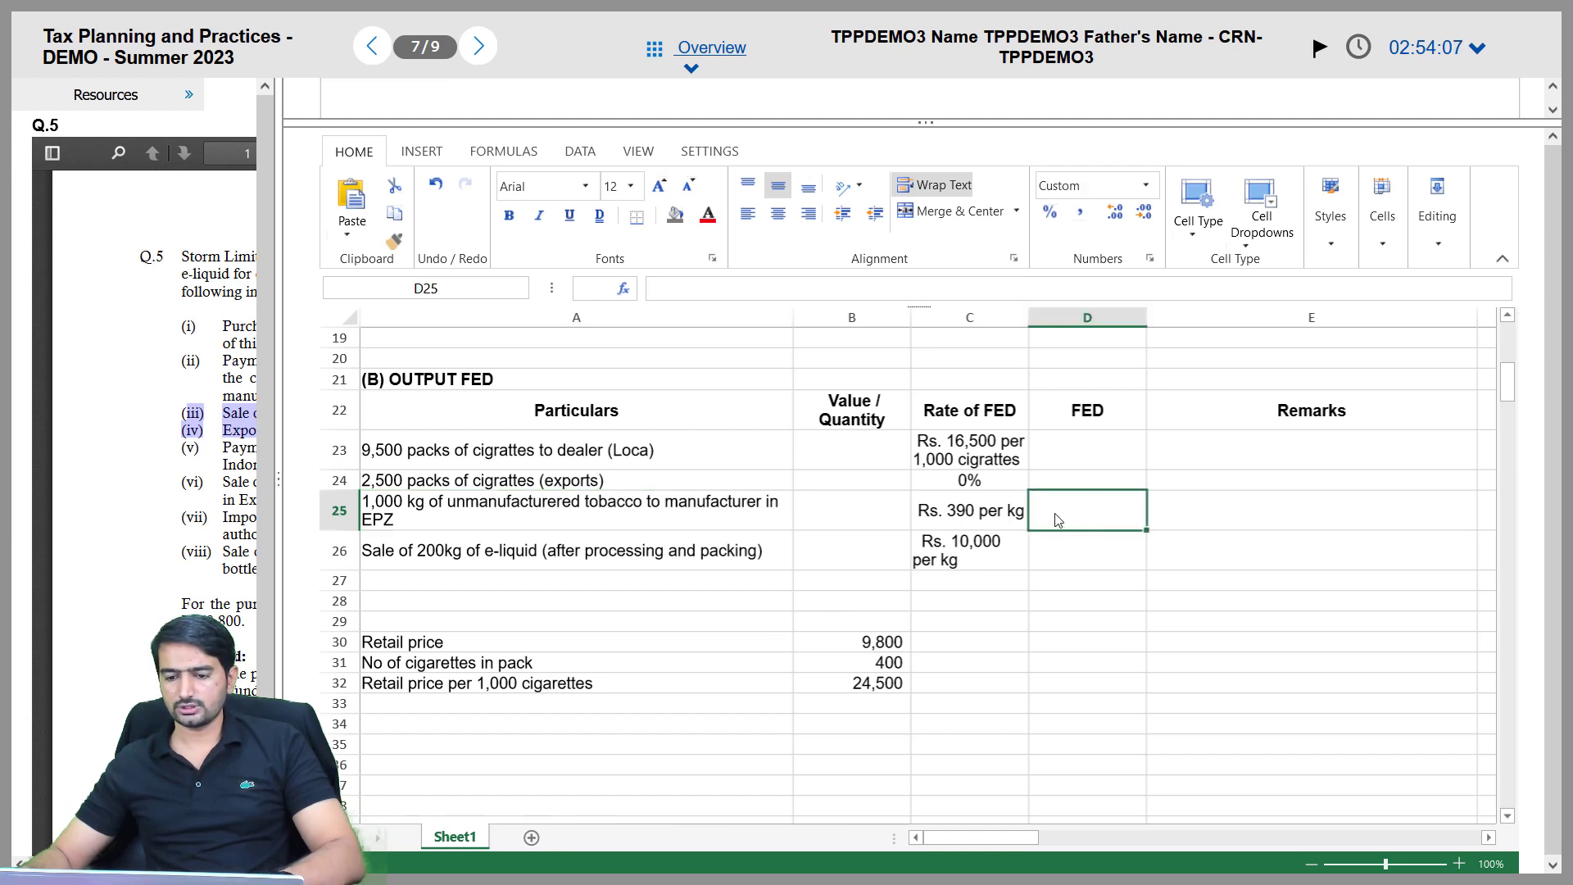
{"action": "left_click", "coordinate": [1189, 526]}
{"action": "type", "text": "Exempt under"}
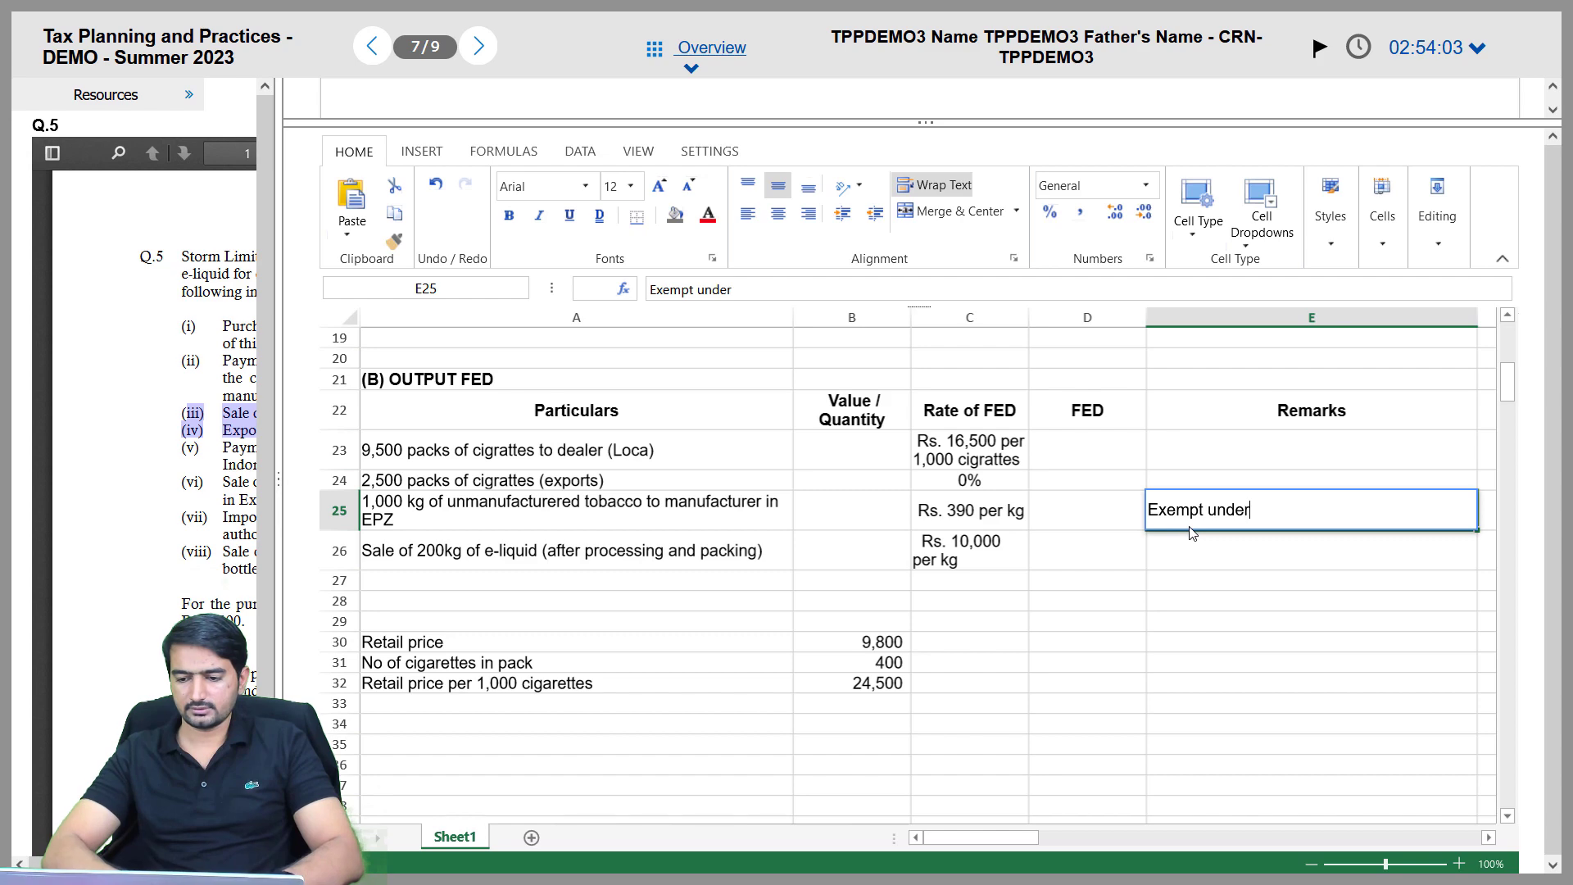
{"action": "key", "text": "alt+Tab"}
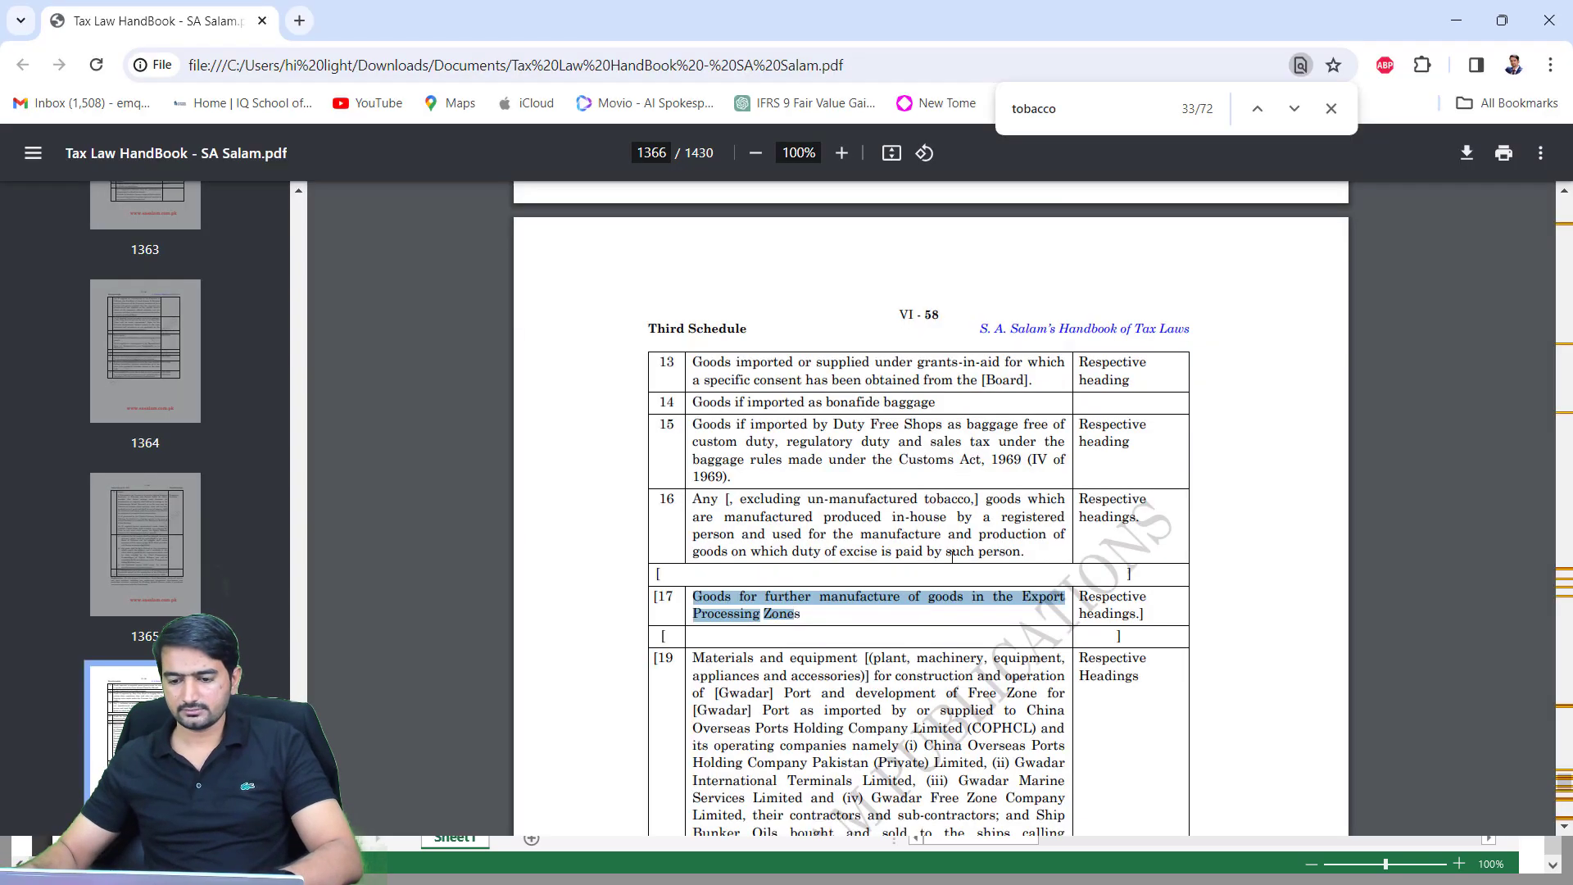
{"action": "key", "text": "alt+Tab"}
{"action": "type", "text": "E"}
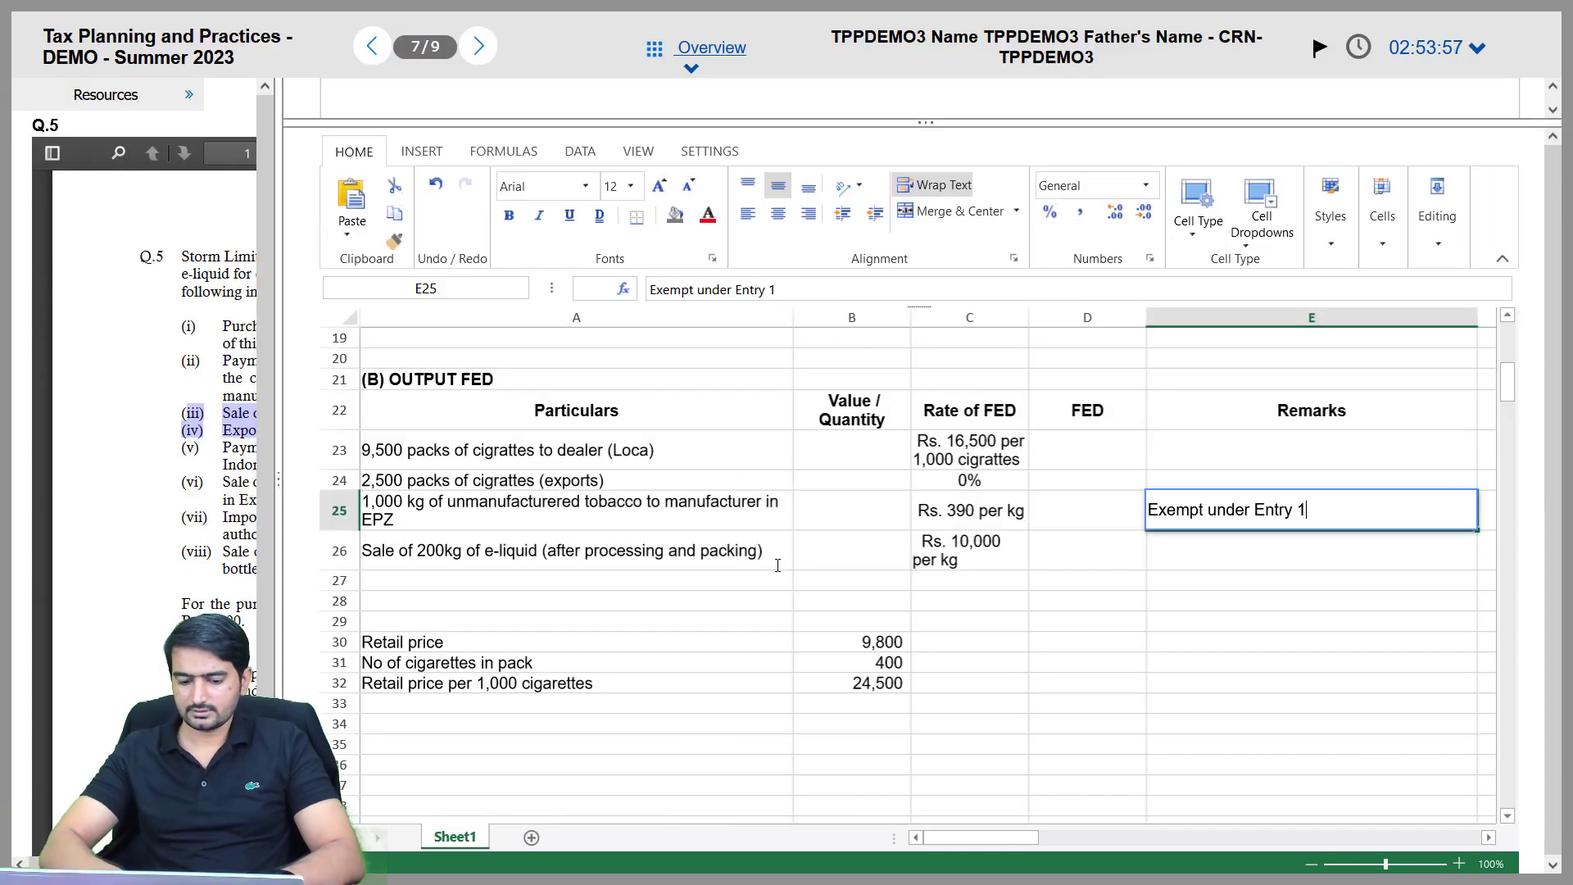
{"action": "type", "text": "7 "}
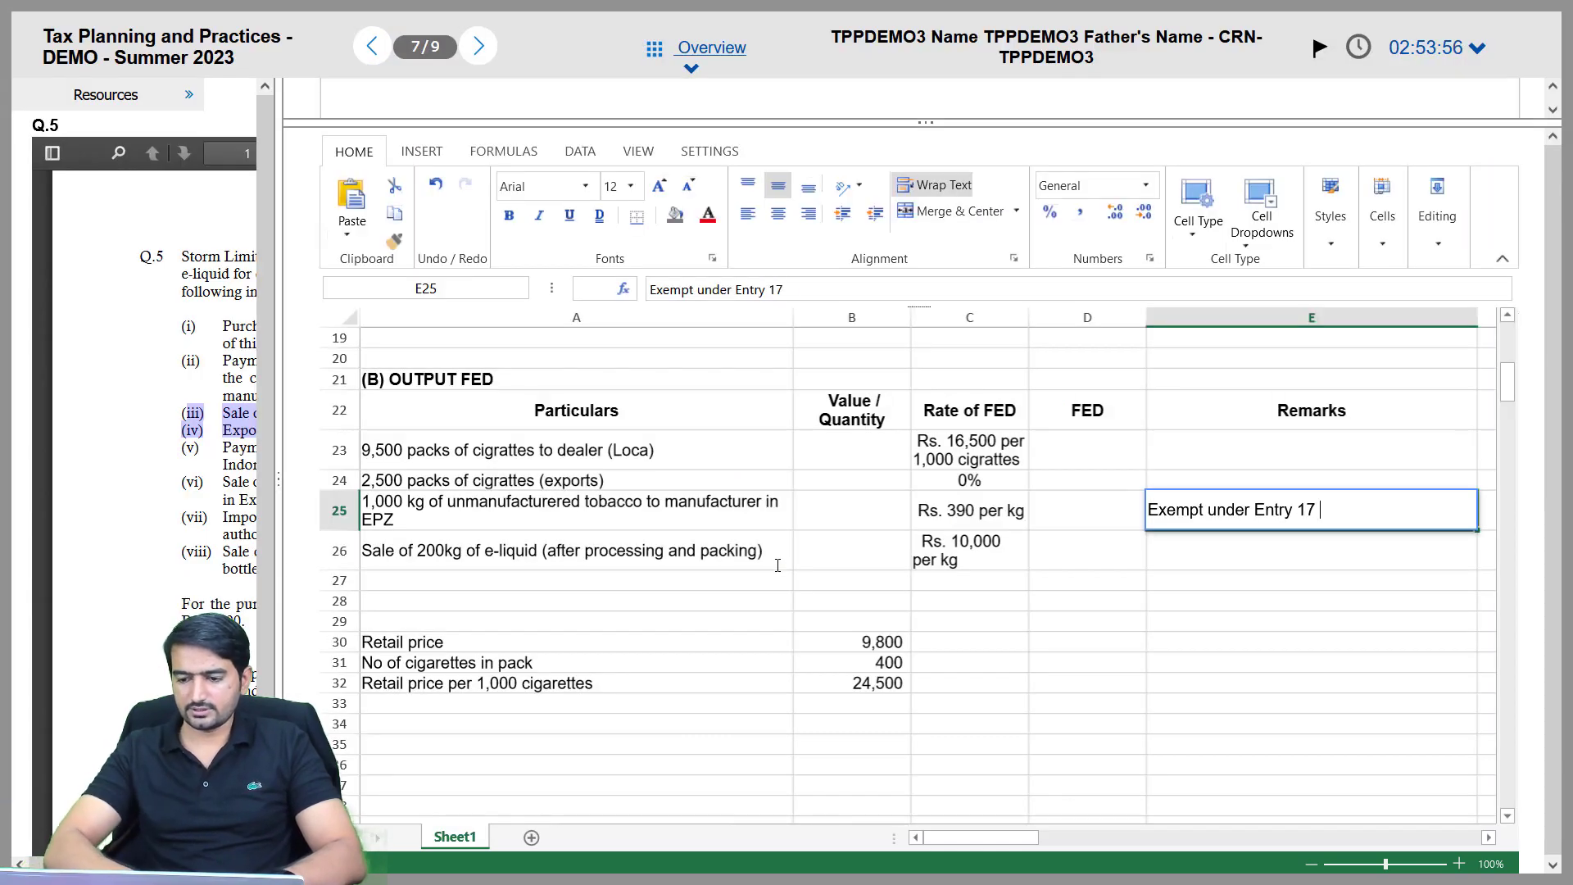
{"action": "type", "text": "of Tabl"}
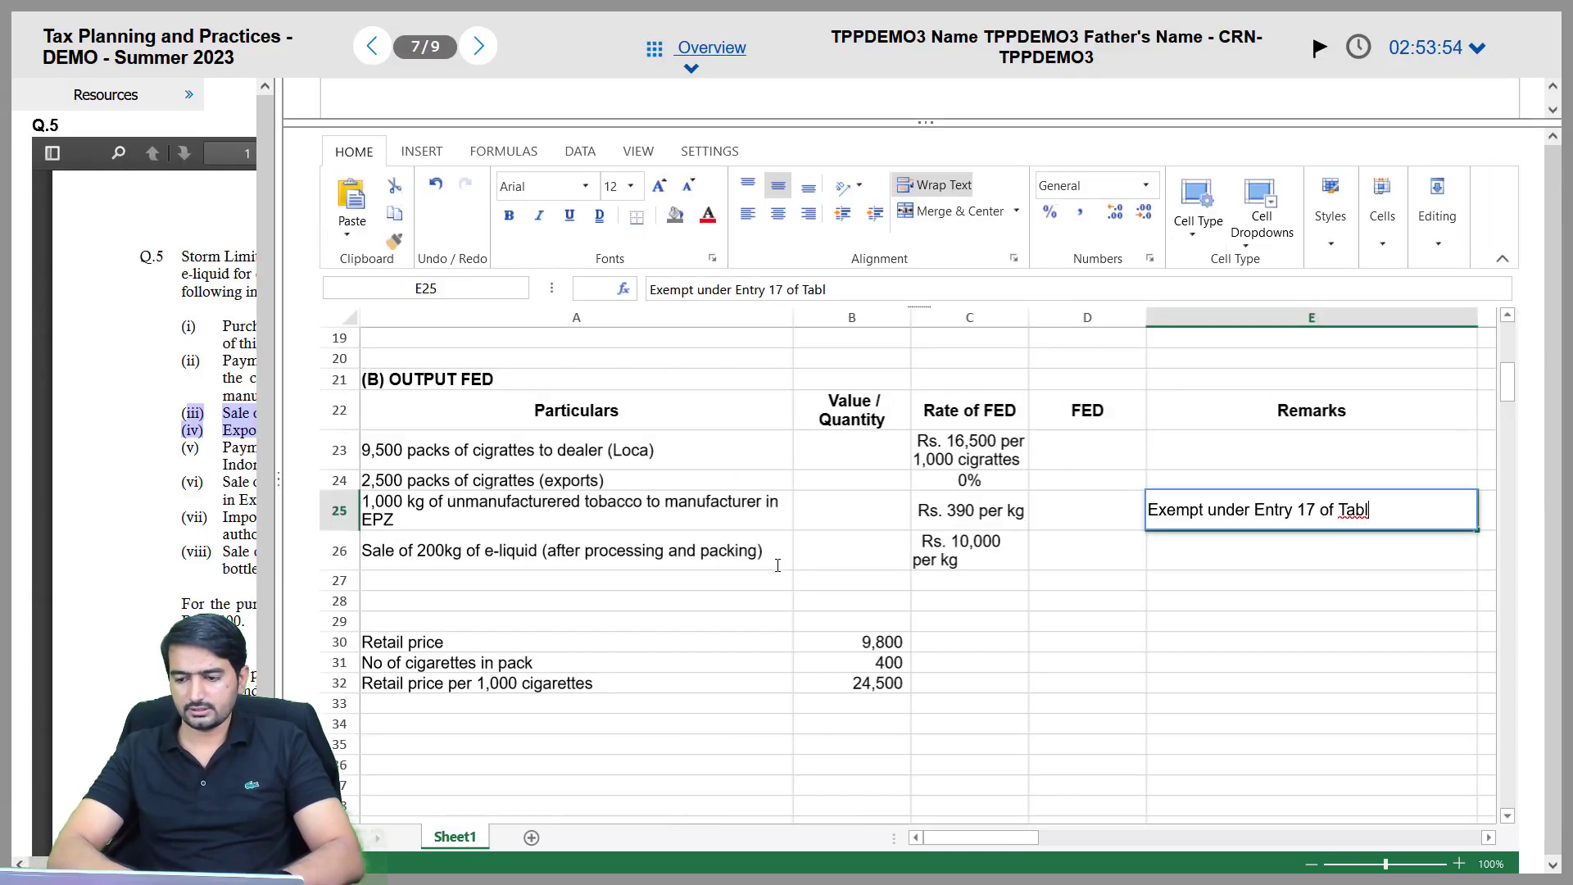
{"action": "type", "text": "e I of "}
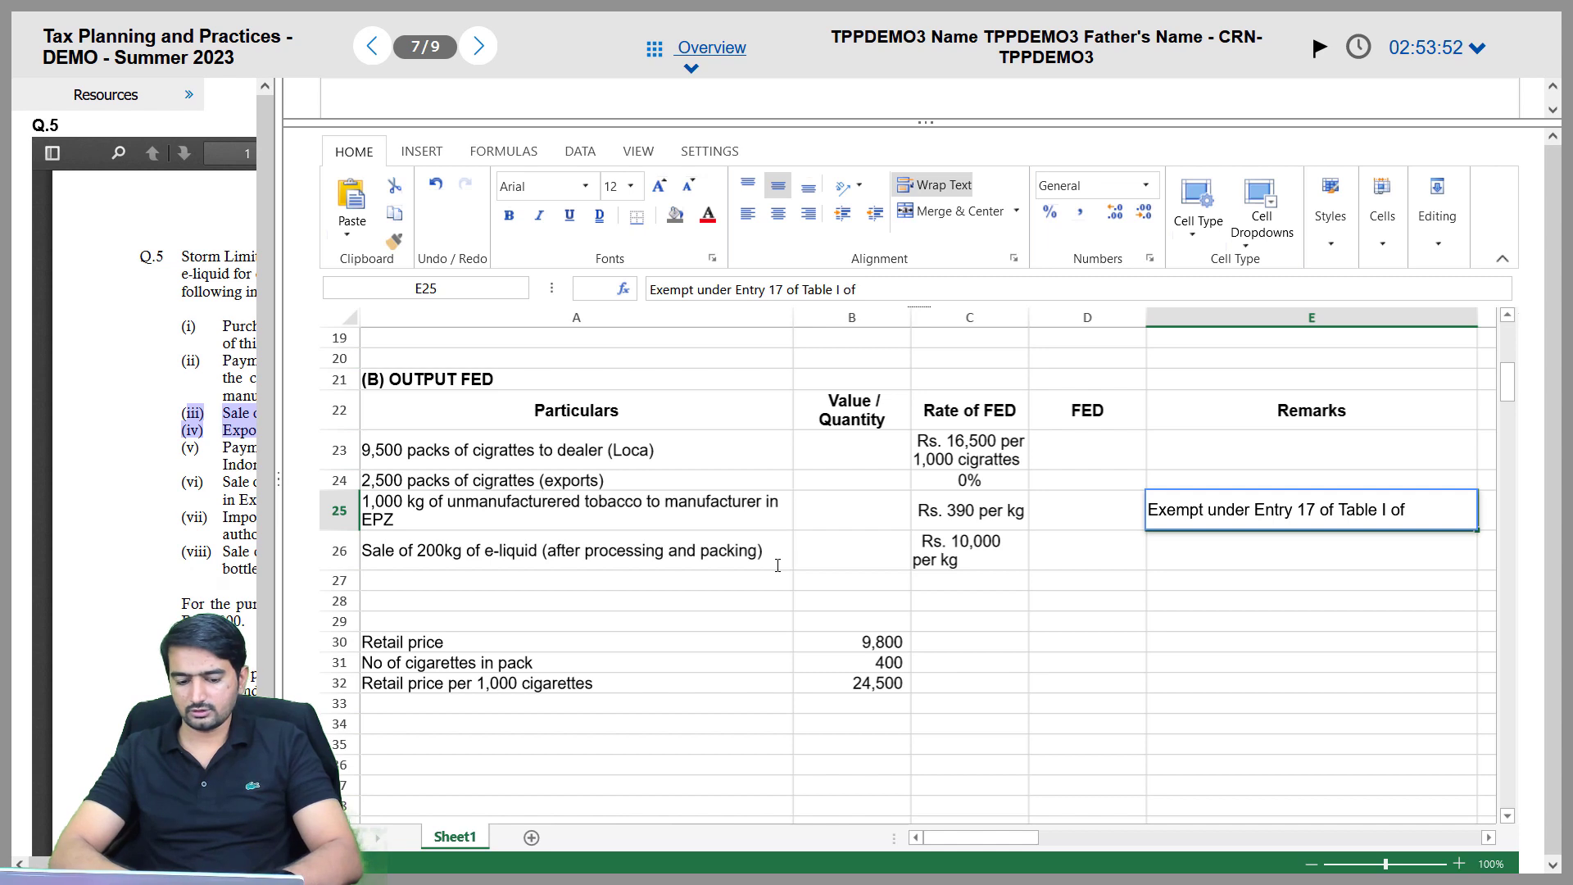
{"action": "type", "text": "3rd SCh"}
{"action": "key", "text": "BackSpace"}
{"action": "key", "text": "BackSpace"}
{"action": "type", "text": "c"}
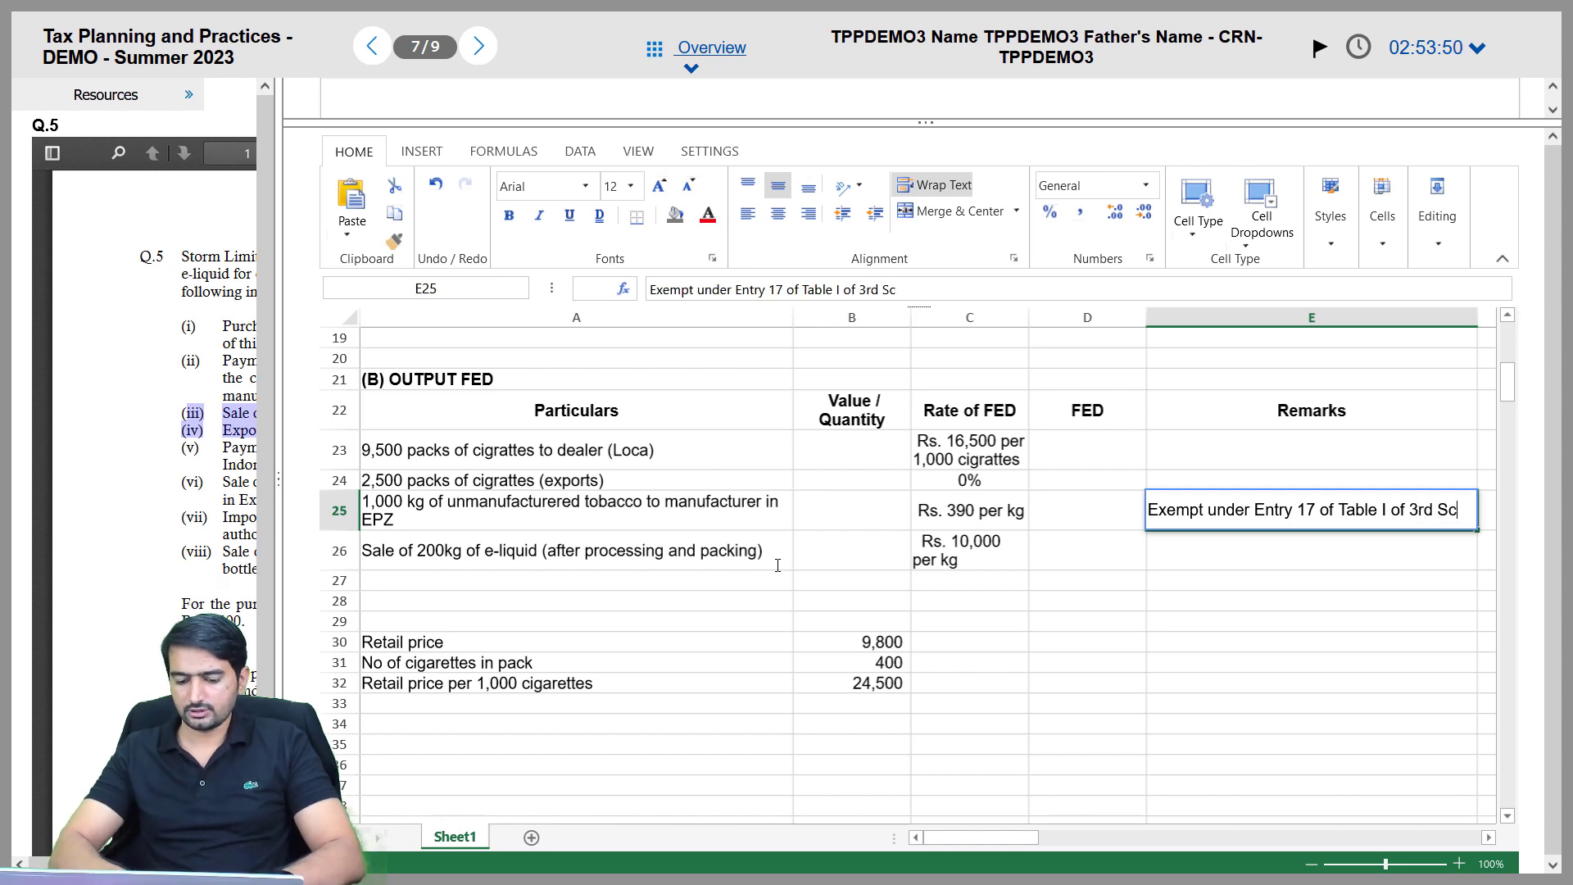
{"action": "type", "text": "h."}
{"action": "key", "text": "Return"}
Set the FED rate of the EPZ tobacco sale to "N/A"
{"action": "key", "text": "Up"}
{"action": "key", "text": "Left"}
{"action": "key", "text": "Left"}
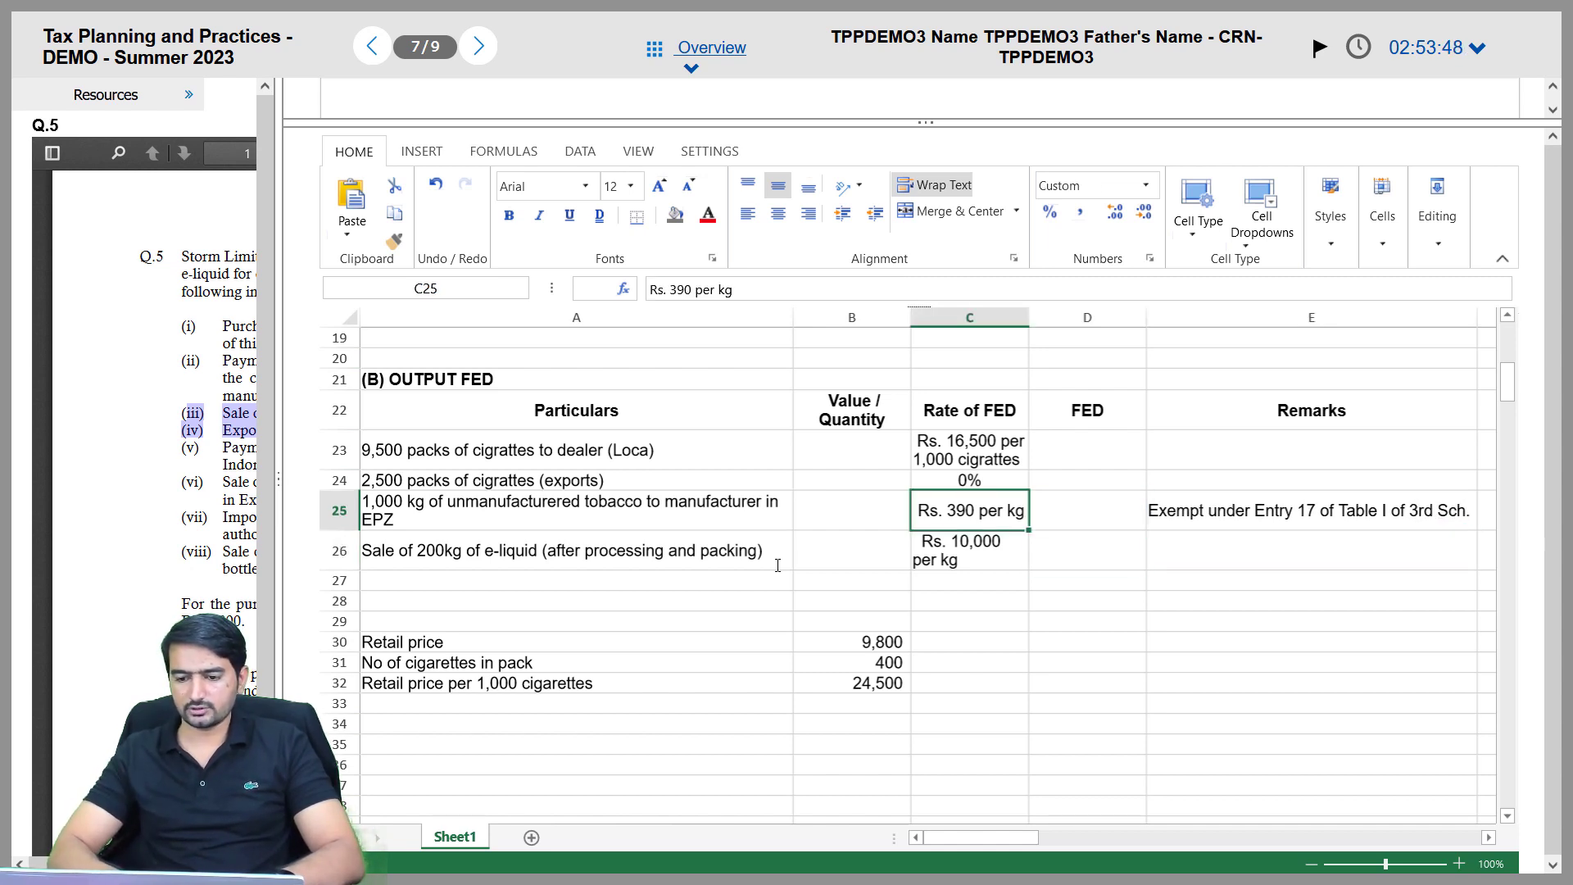
{"action": "type", "text": "N/A"}
{"action": "key", "text": "Return"}
{"action": "key", "text": "Up"}
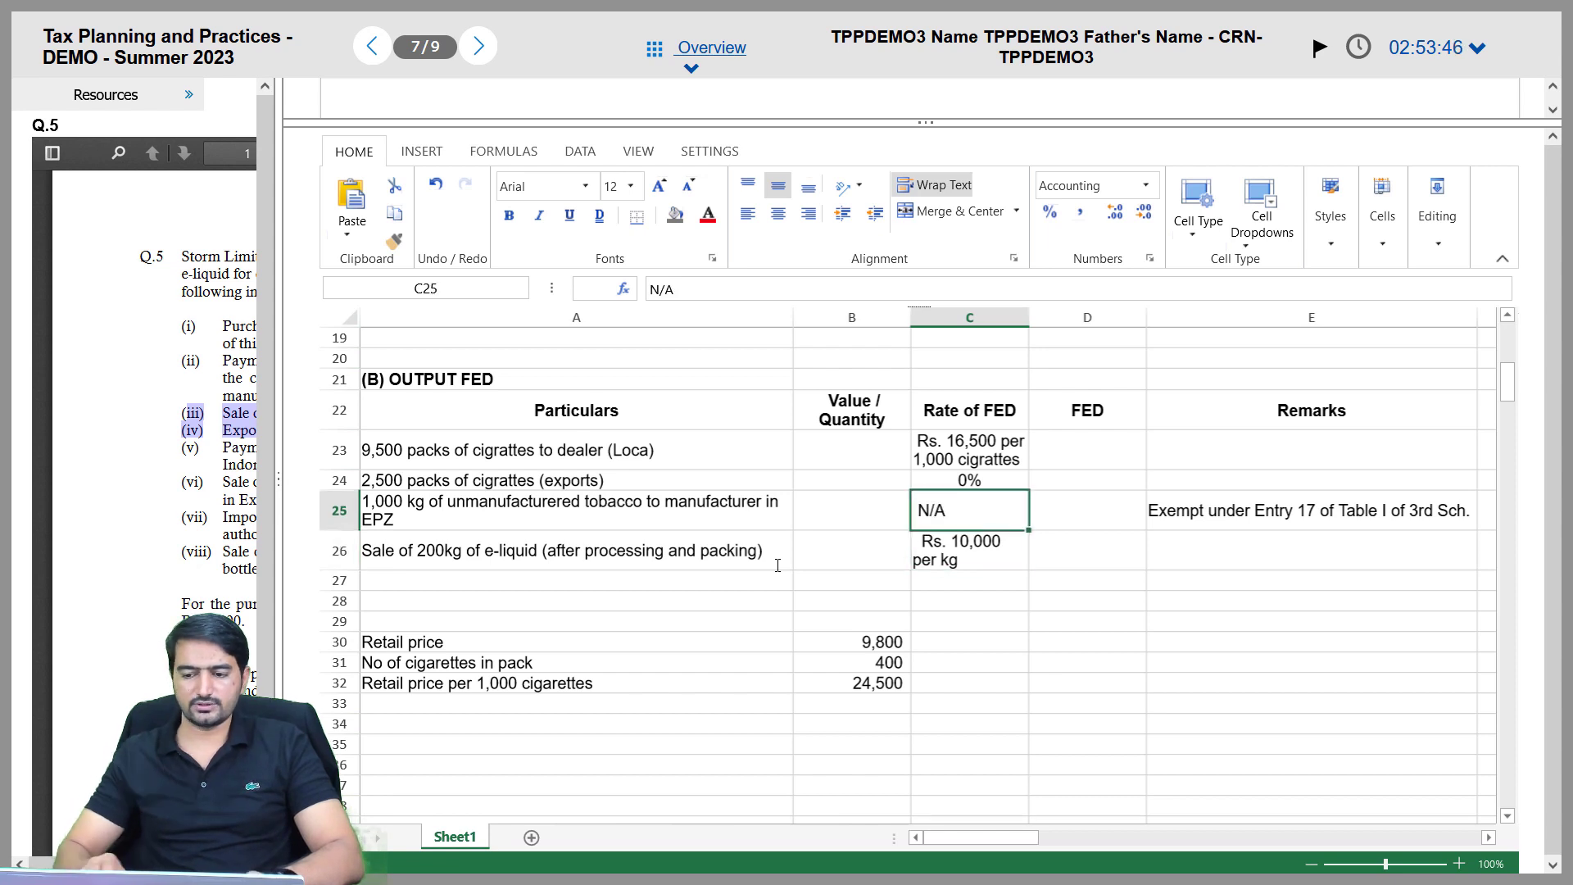
Calculate the FED on the 1,000 kg tobacco purchase for subsequent sale with the formula =1000*390
{"action": "scroll", "coordinate": [1215, 537], "scroll_direction": "up", "scroll_amount": 6}
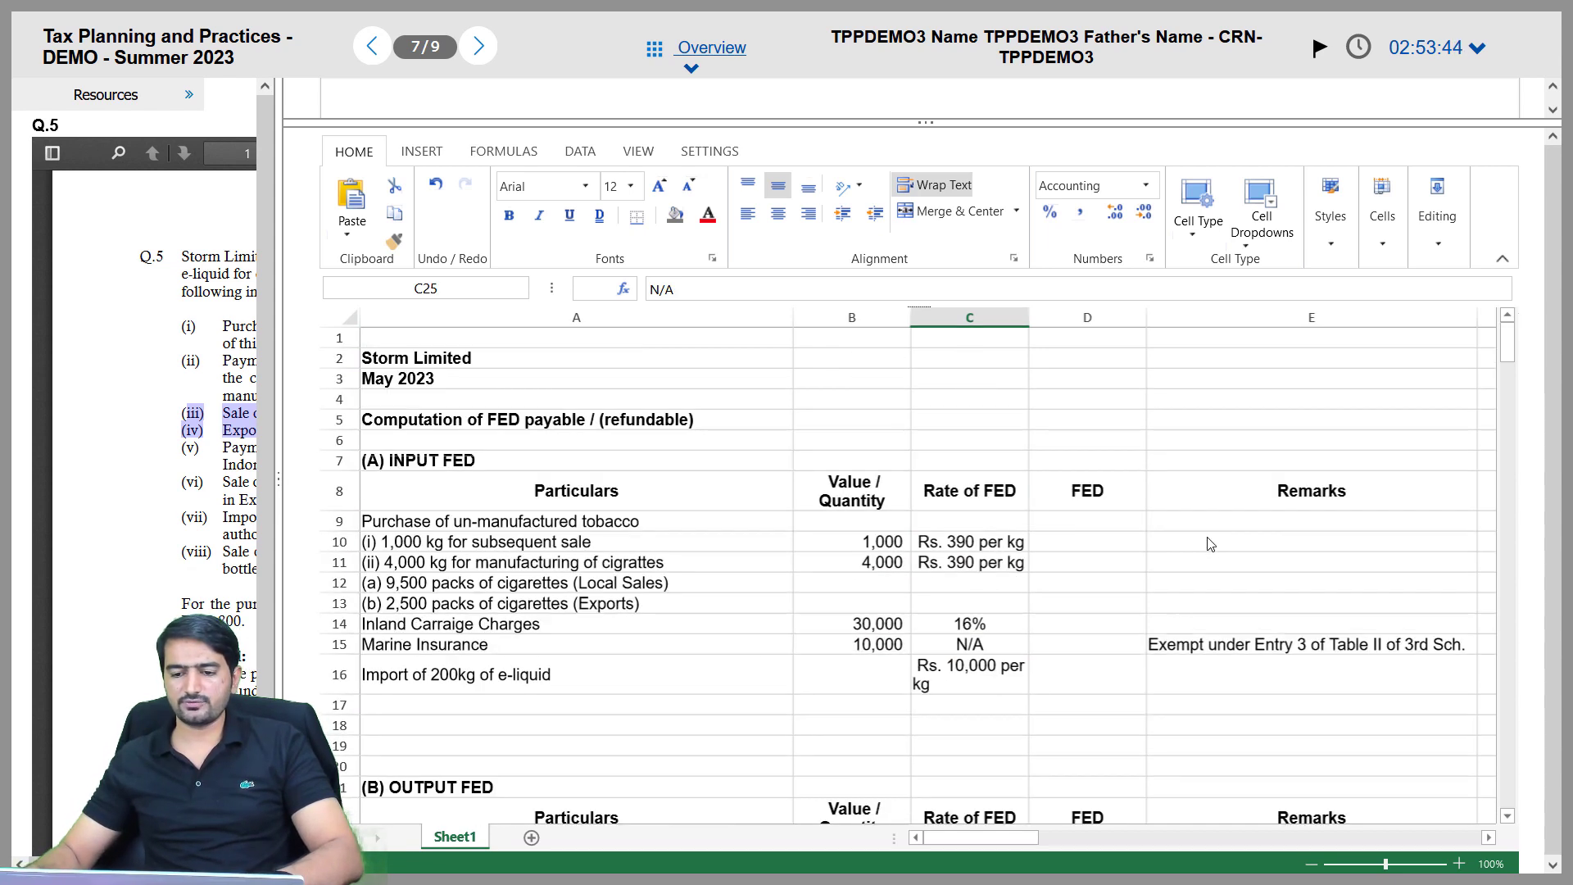
{"action": "left_click", "coordinate": [1101, 543]}
{"action": "type", "text": "="}
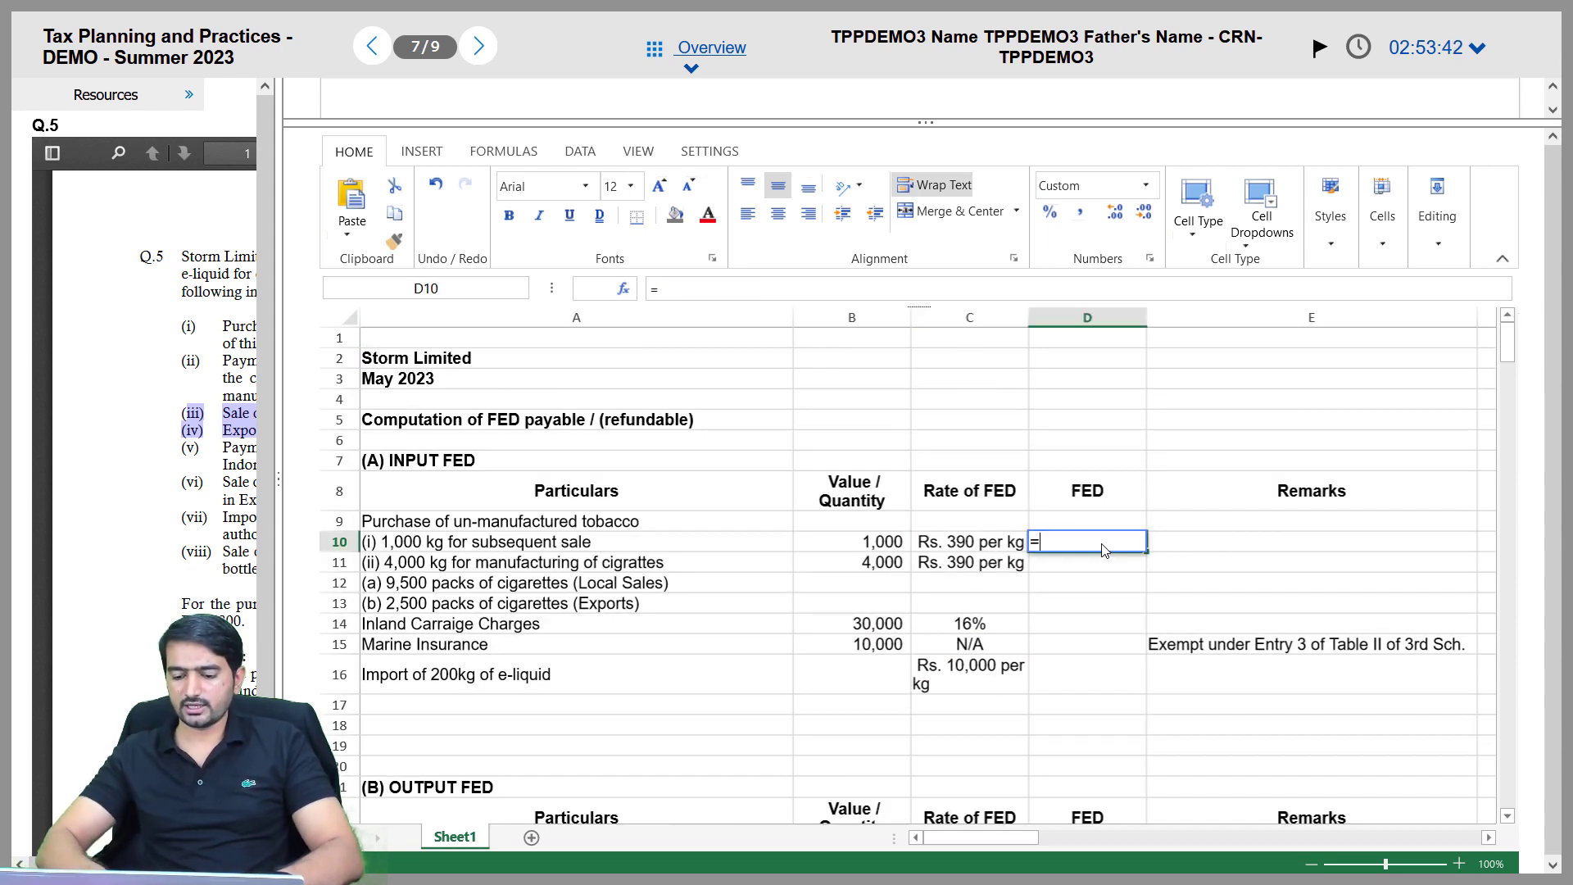
{"action": "type", "text": "1000*390"}
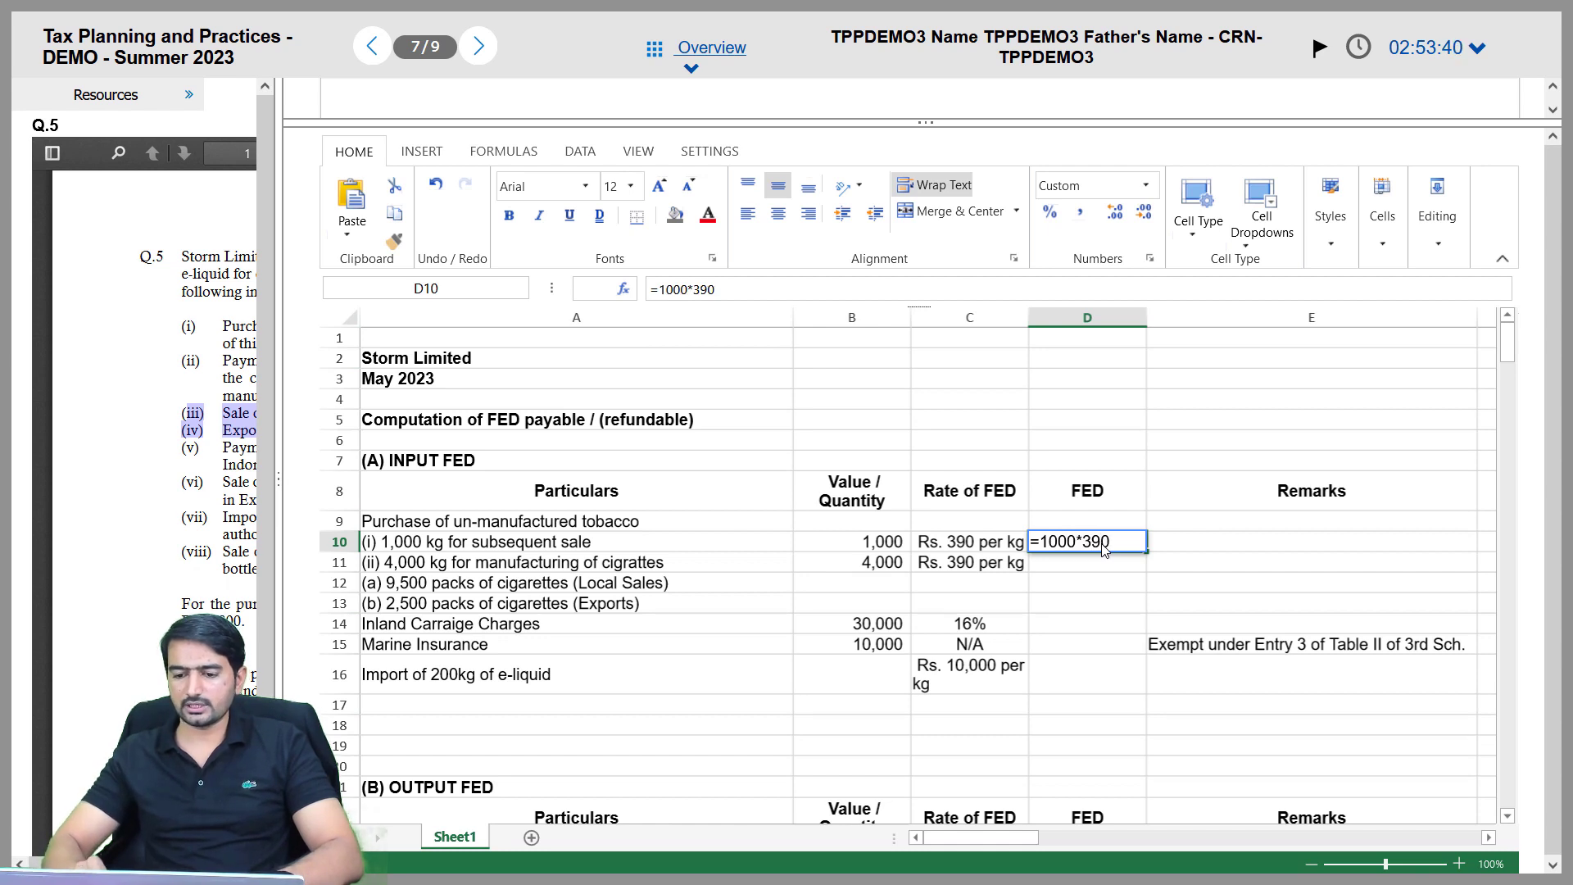
{"action": "key", "text": "Tab"}
Enter the remark "FED input not allowed against exempt supplies" for the 1,000 kg tobacco purchase and fit the row height
{"action": "type", "text": "FED"}
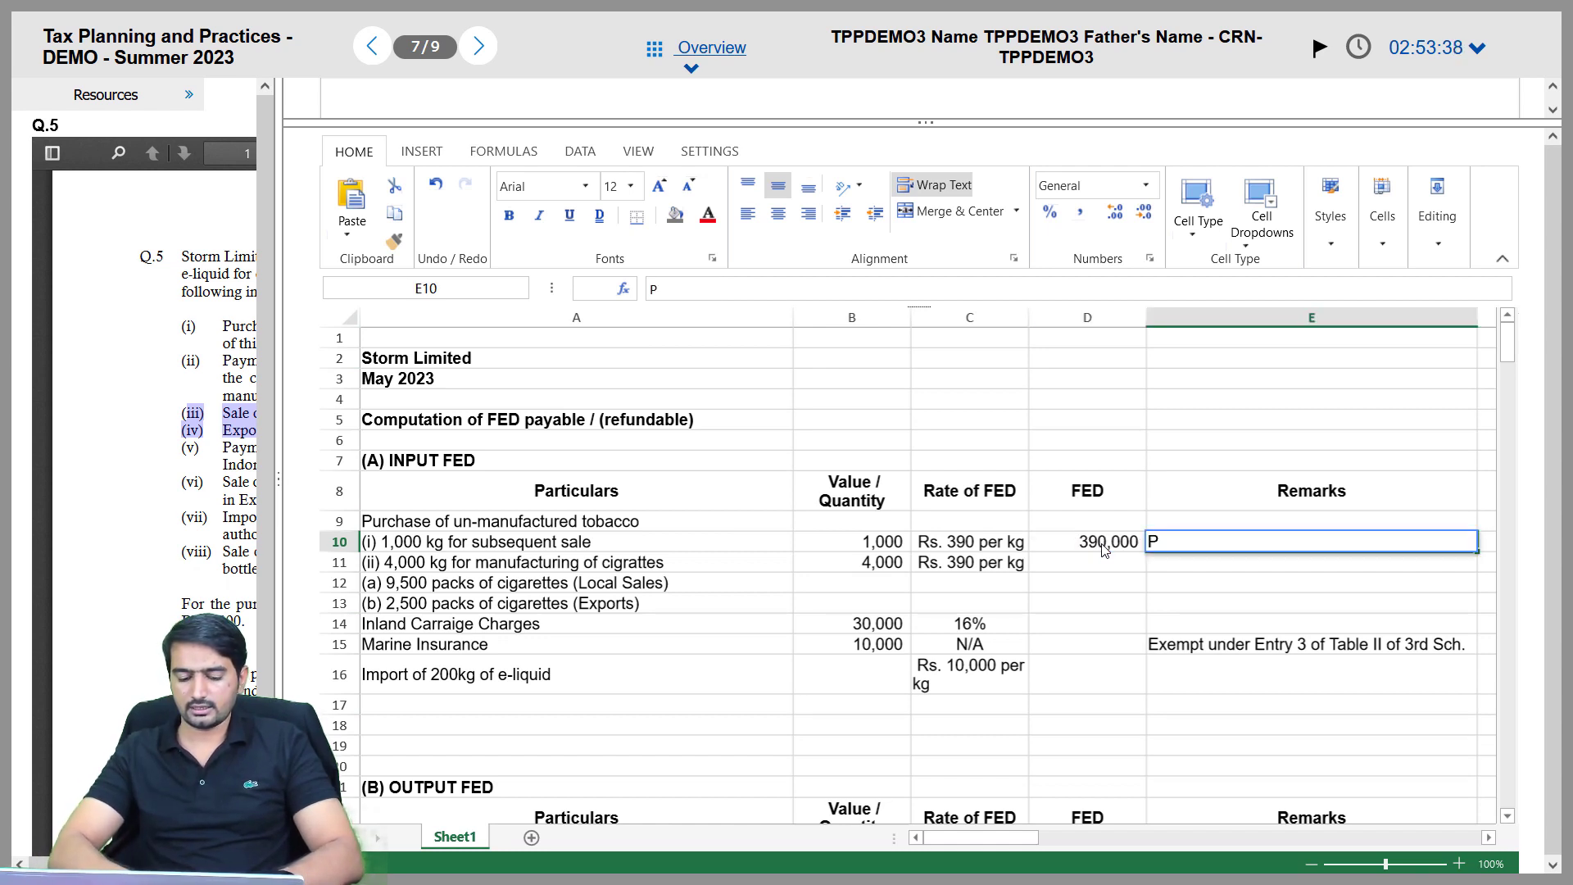
{"action": "key", "text": "BackSpace"}
{"action": "key", "text": "BackSpace"}
{"action": "type", "text": "ED IN"}
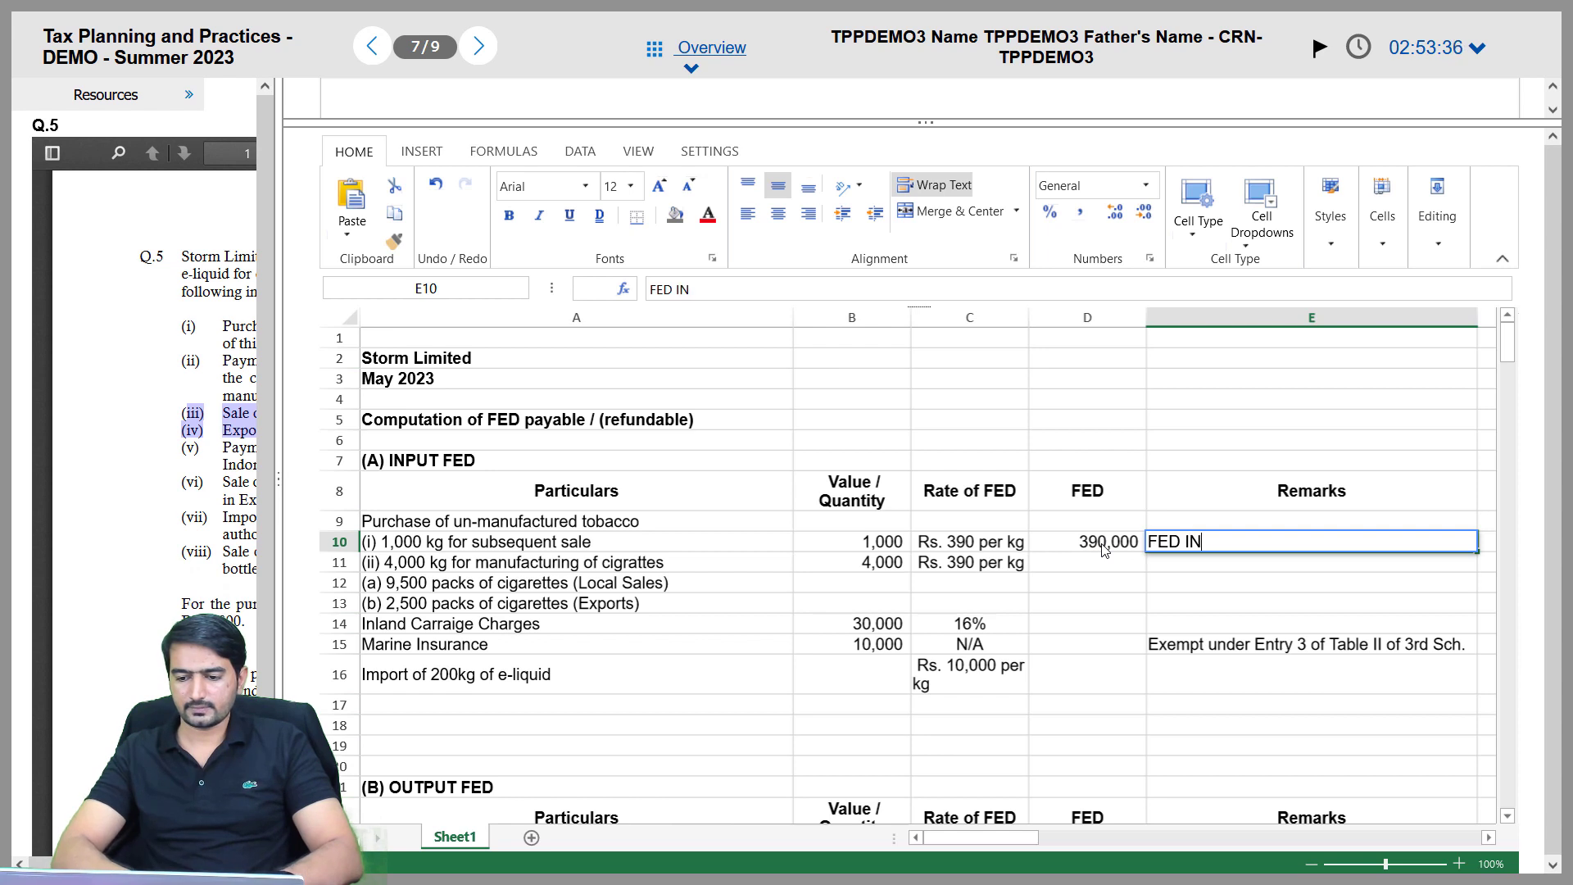
{"action": "key", "text": "BackSpace"}
{"action": "type", "text": "inpu"}
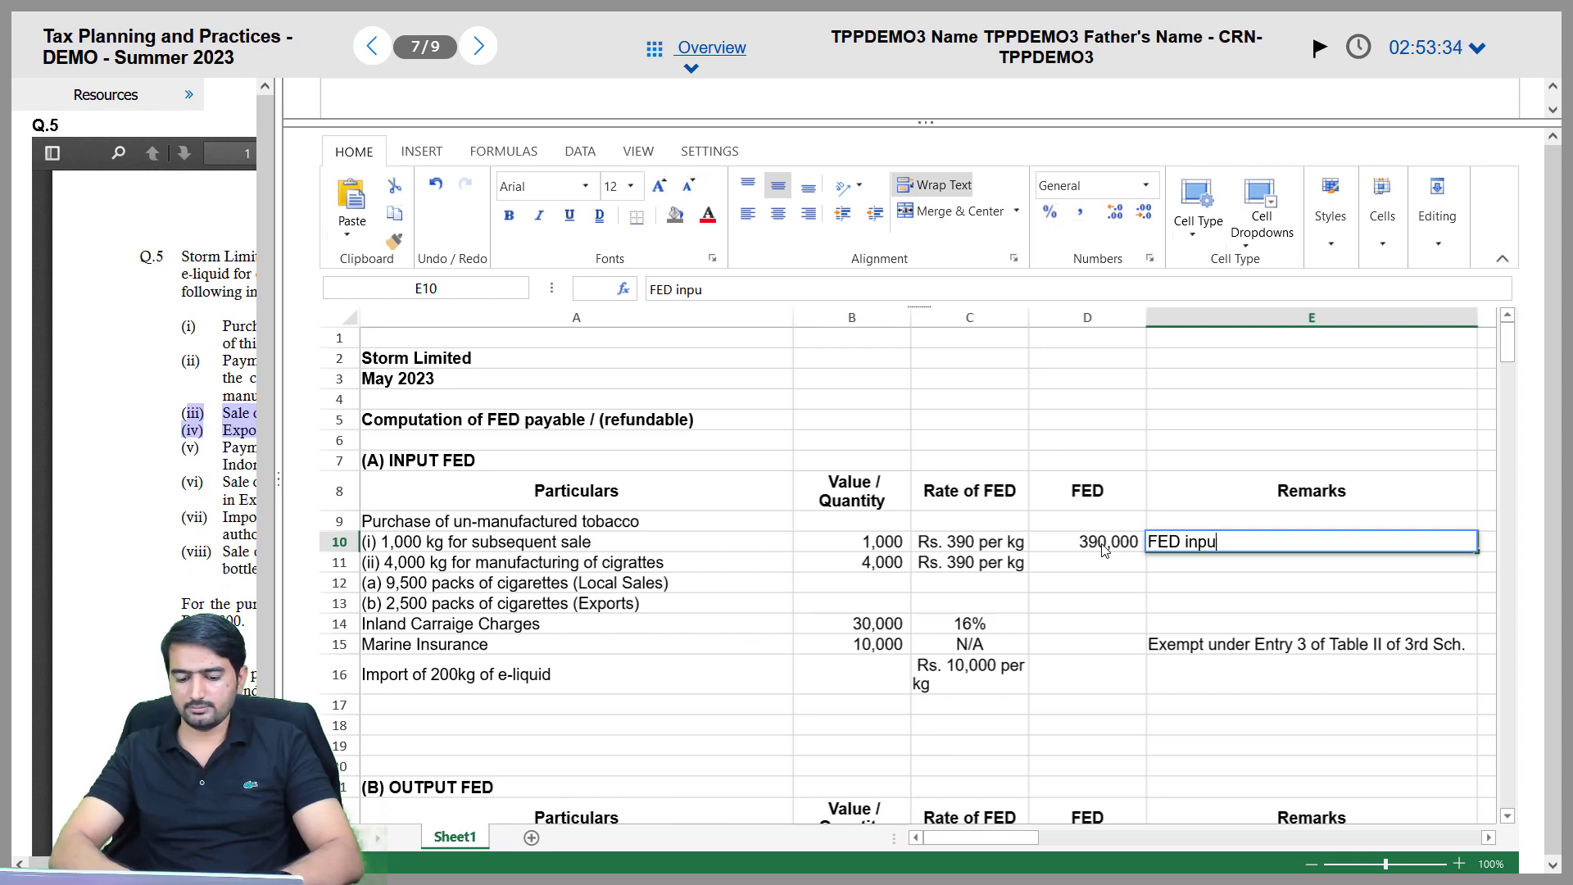
{"action": "type", "text": "t not allowed "}
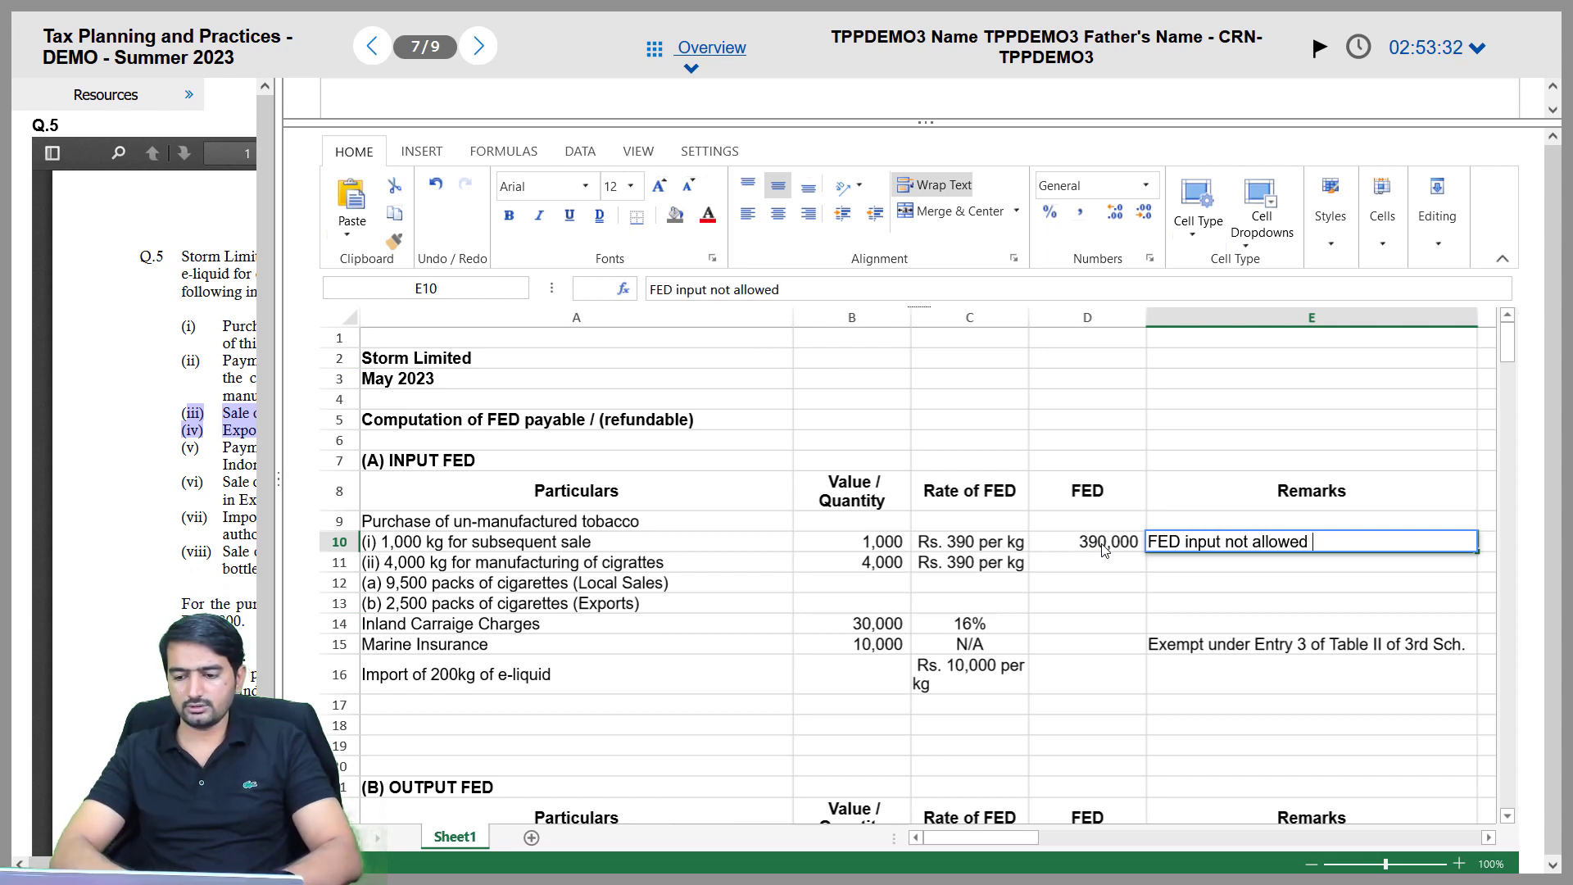
{"action": "type", "text": "against ex"}
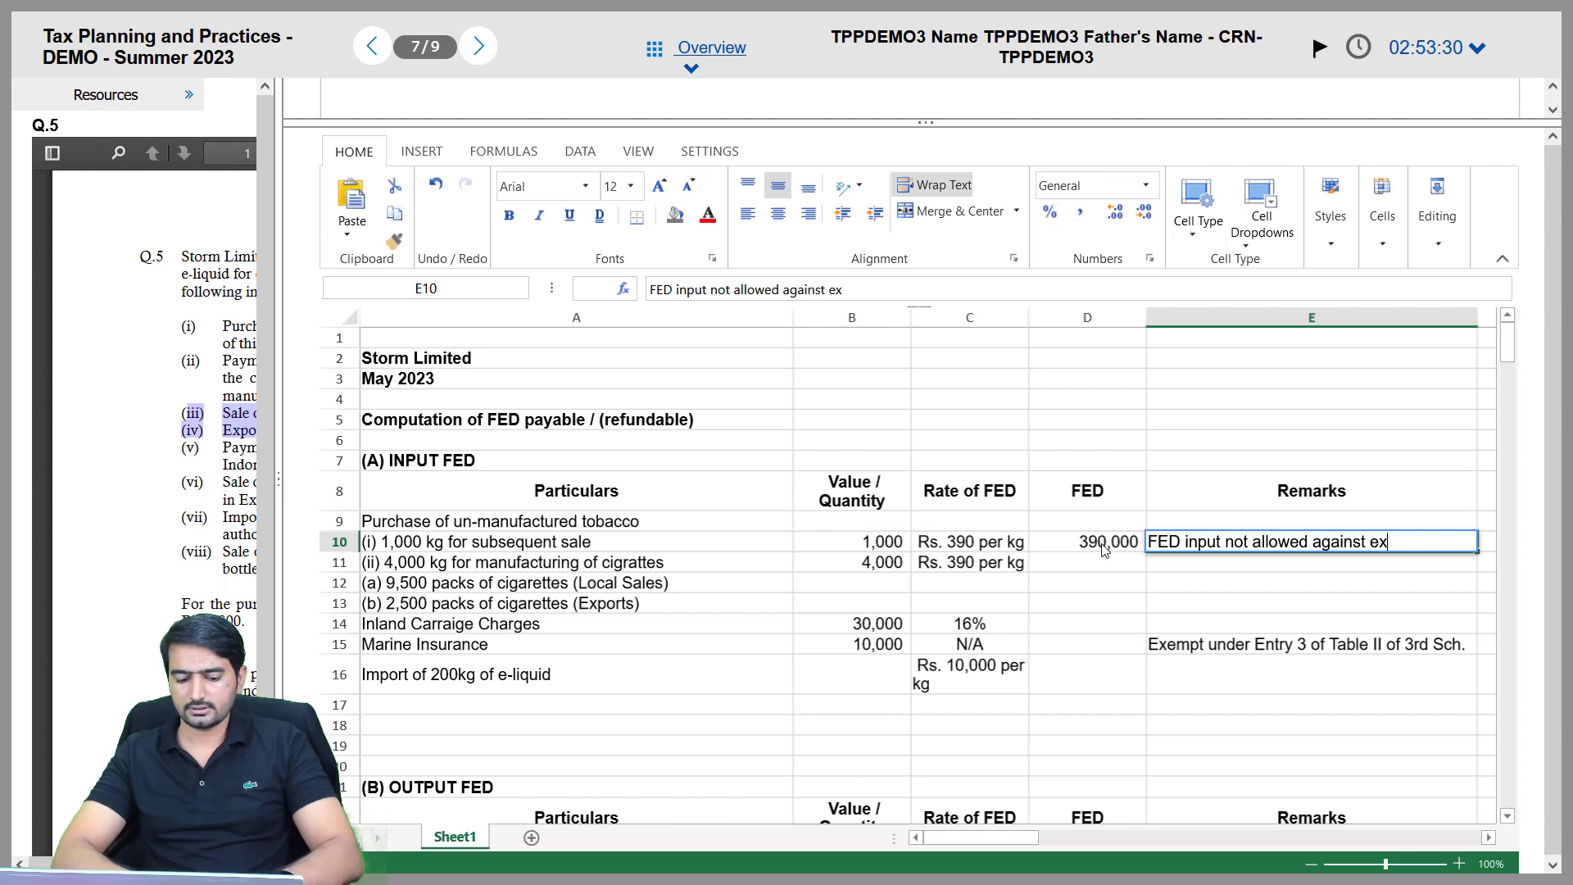
{"action": "type", "text": "empt supplies"}
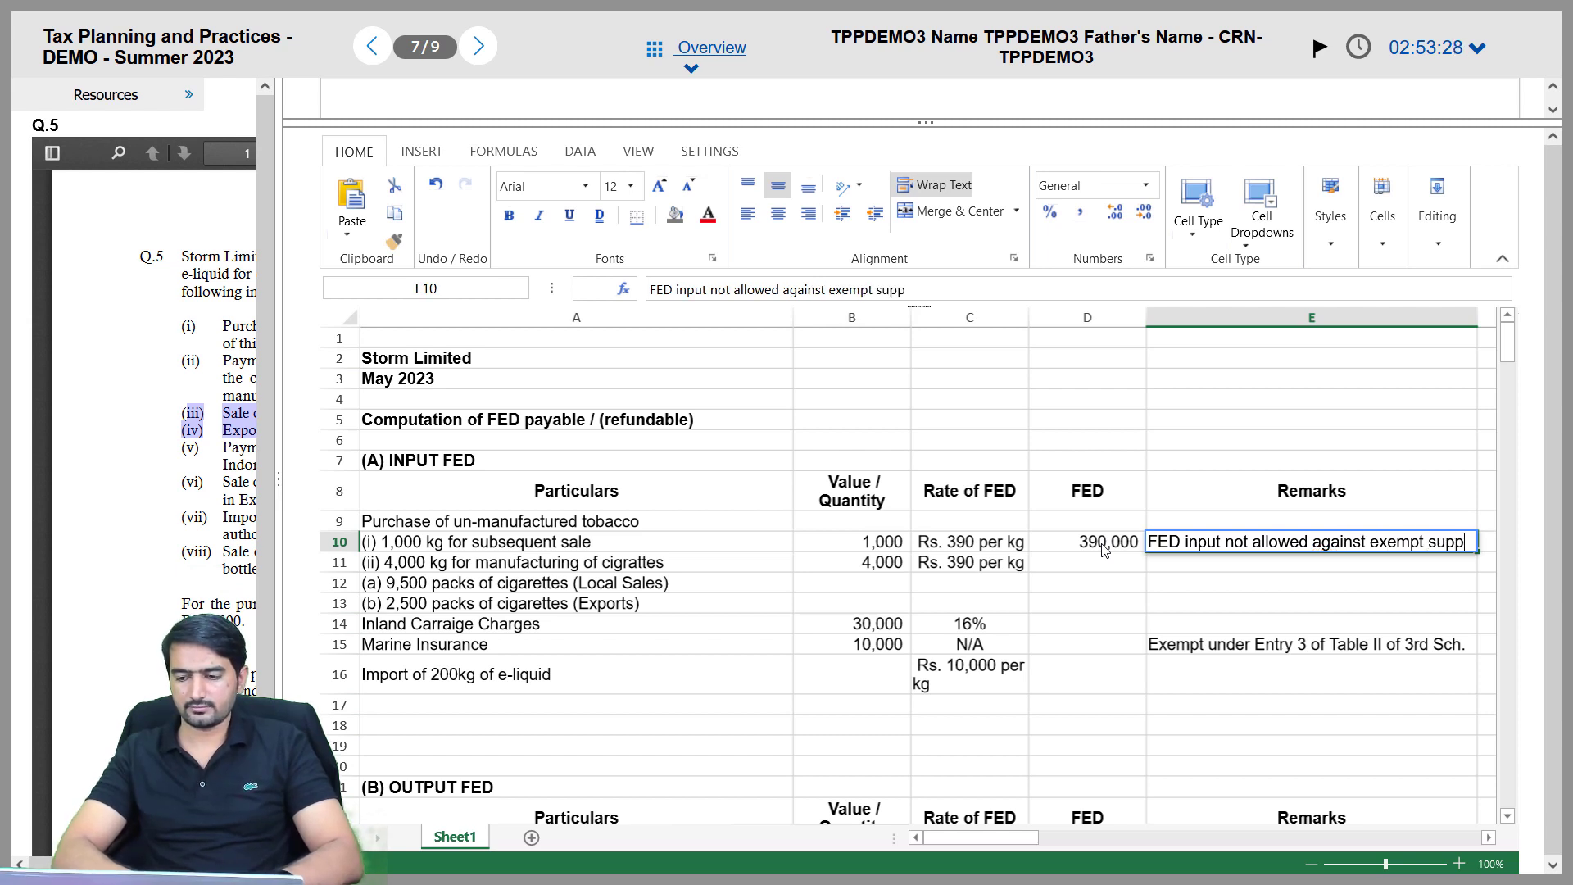
{"action": "left_click", "coordinate": [1104, 549]}
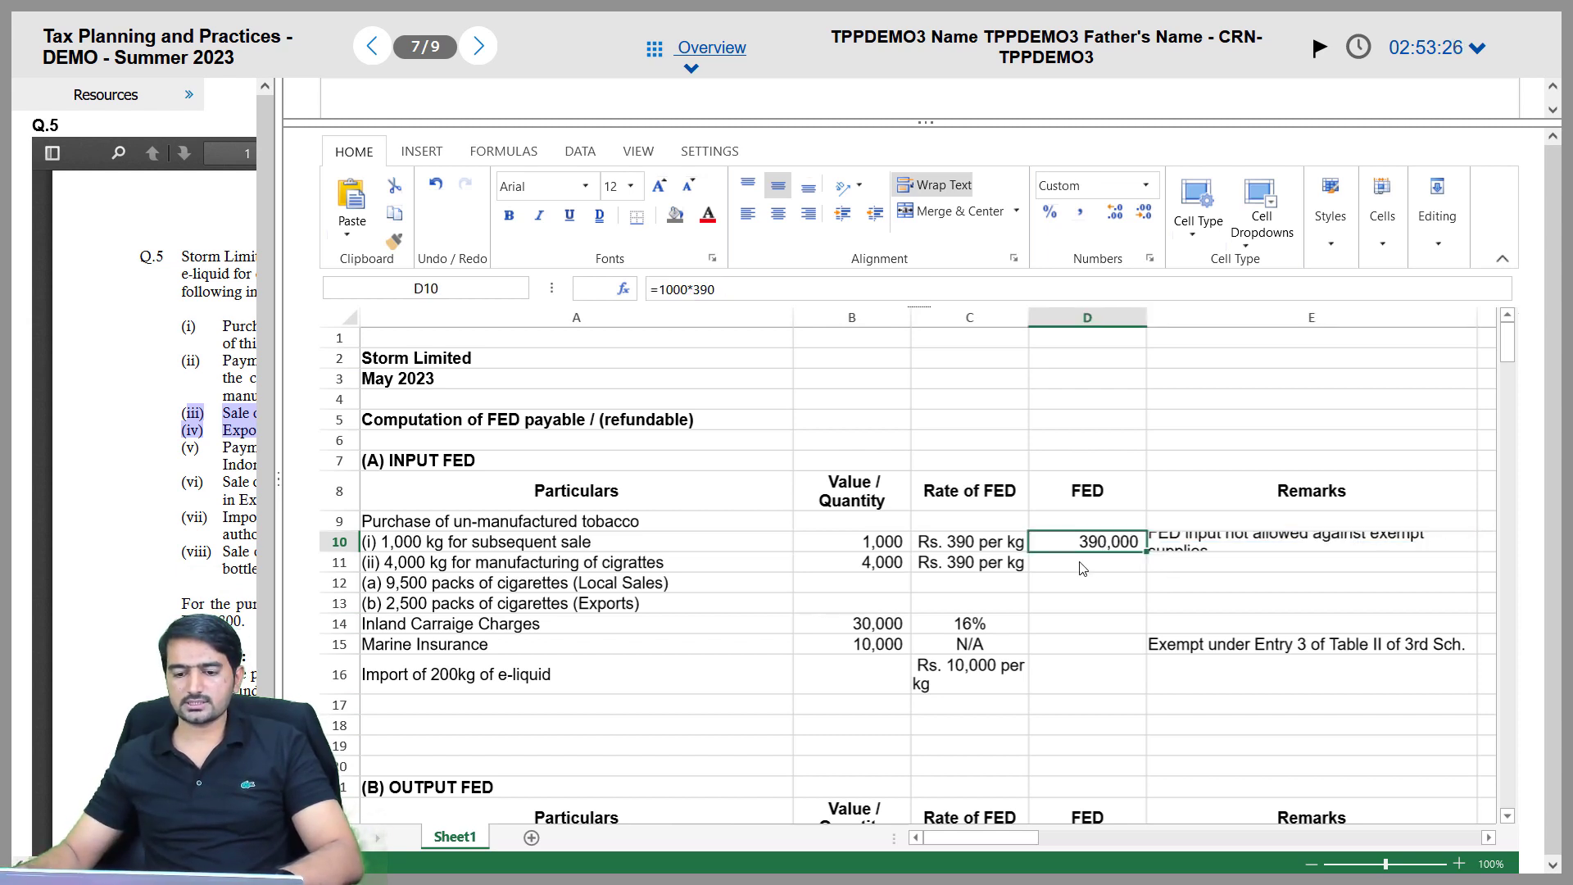
{"action": "double_click", "coordinate": [352, 551]}
Compare the EPZ tobacco sale's rate and exemption remark with the 1,000 kg purchase's FED amount and remark
{"action": "scroll", "coordinate": [885, 610], "scroll_direction": "down", "scroll_amount": 4}
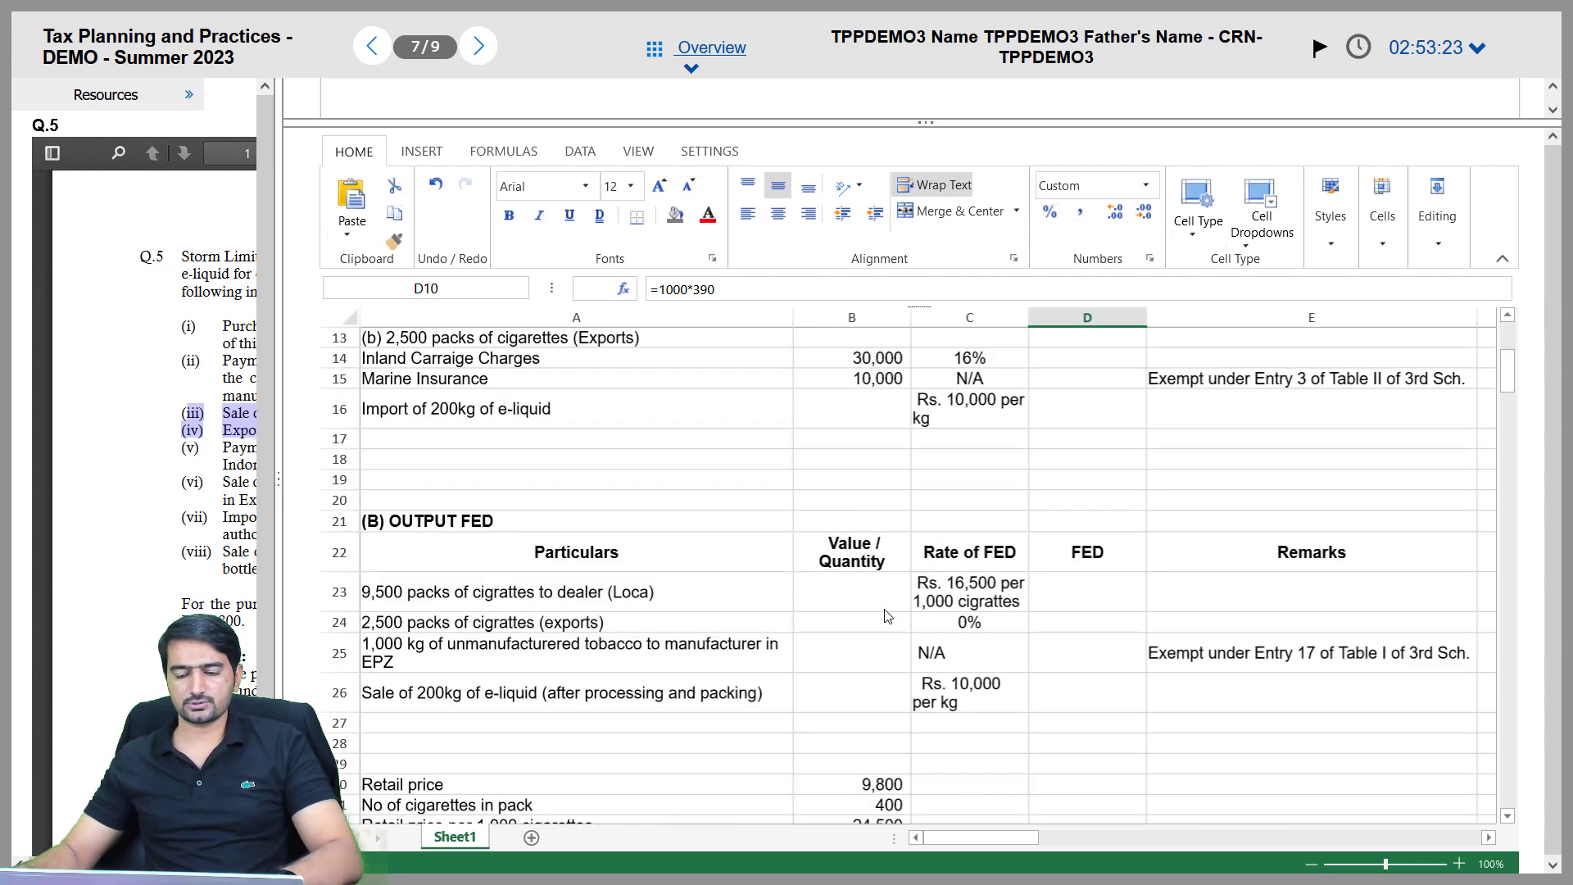
{"action": "left_click", "coordinate": [971, 660]}
{"action": "left_click", "coordinate": [1242, 655]}
{"action": "scroll", "coordinate": [1243, 660], "scroll_direction": "up", "scroll_amount": 4}
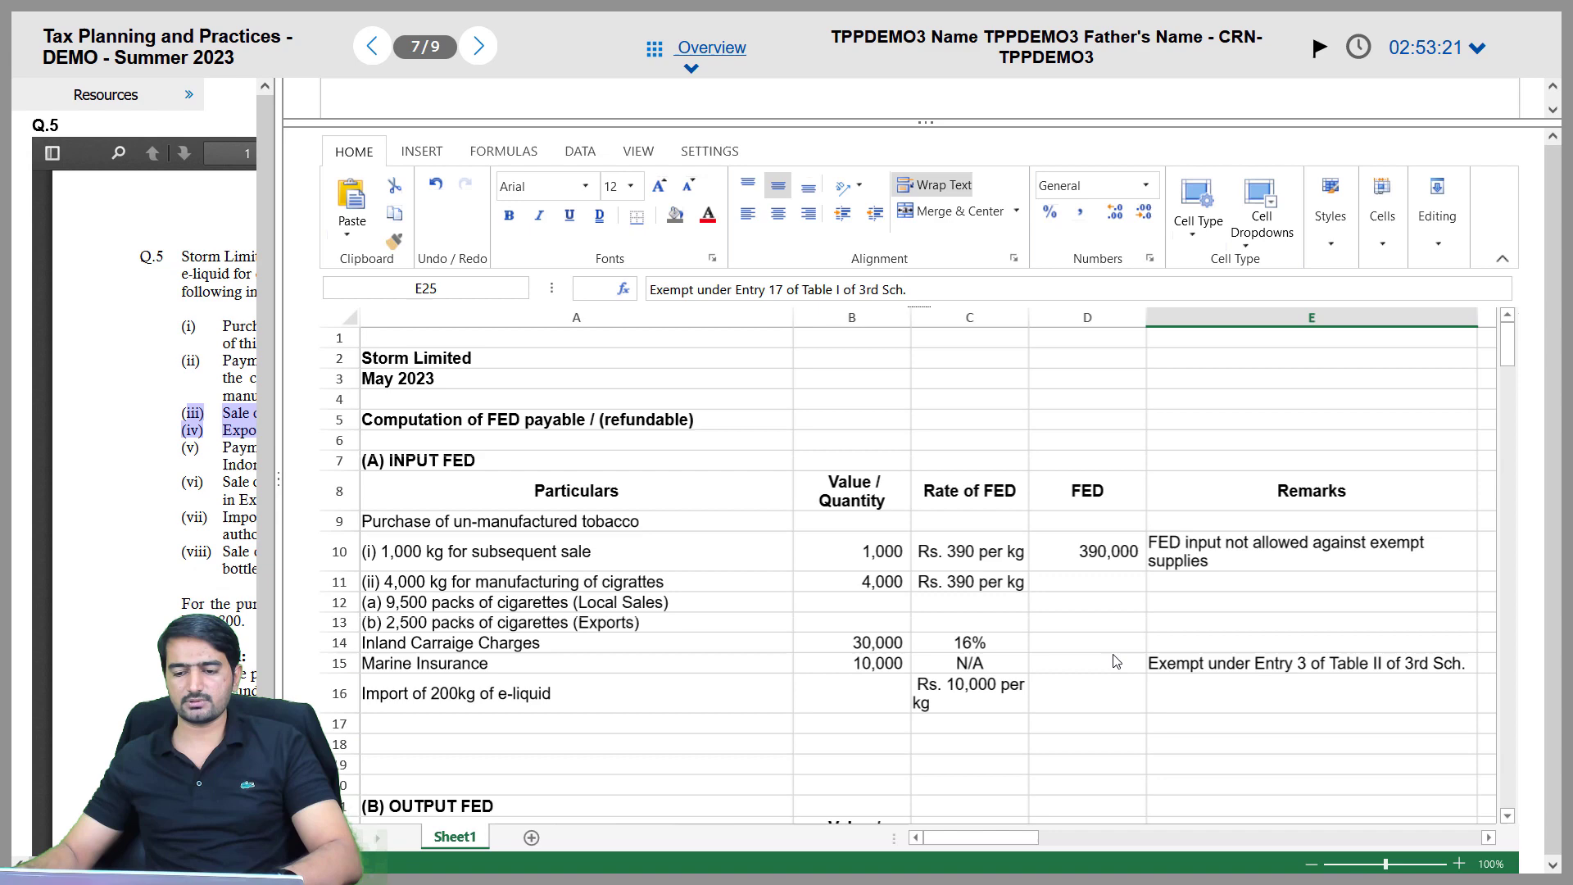
{"action": "left_click", "coordinate": [1079, 553]}
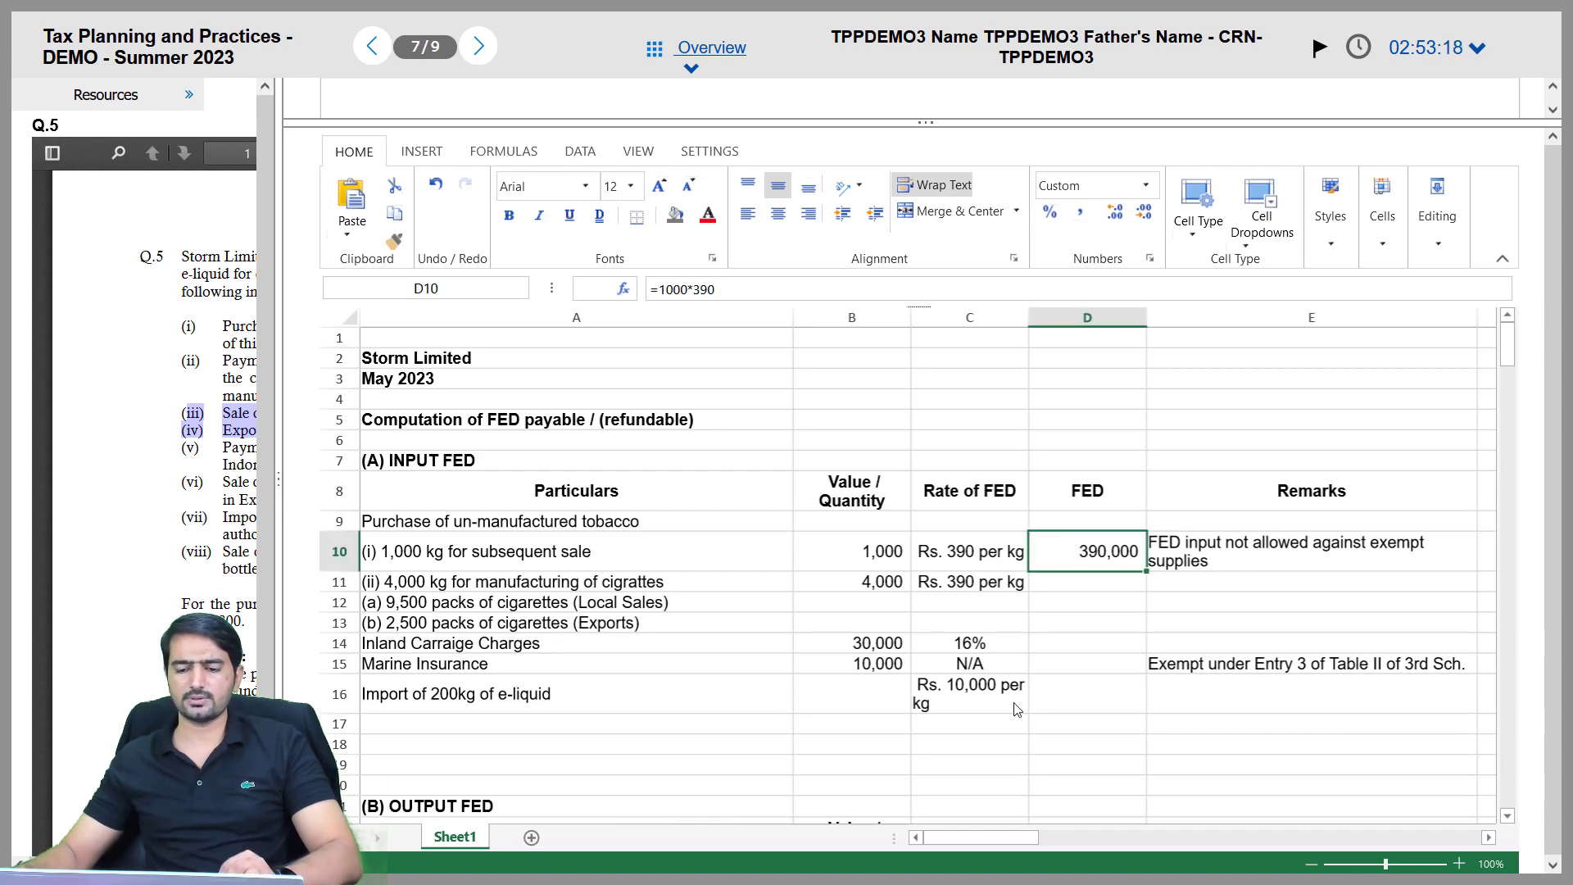
{"action": "scroll", "coordinate": [860, 659], "scroll_direction": "down", "scroll_amount": 2}
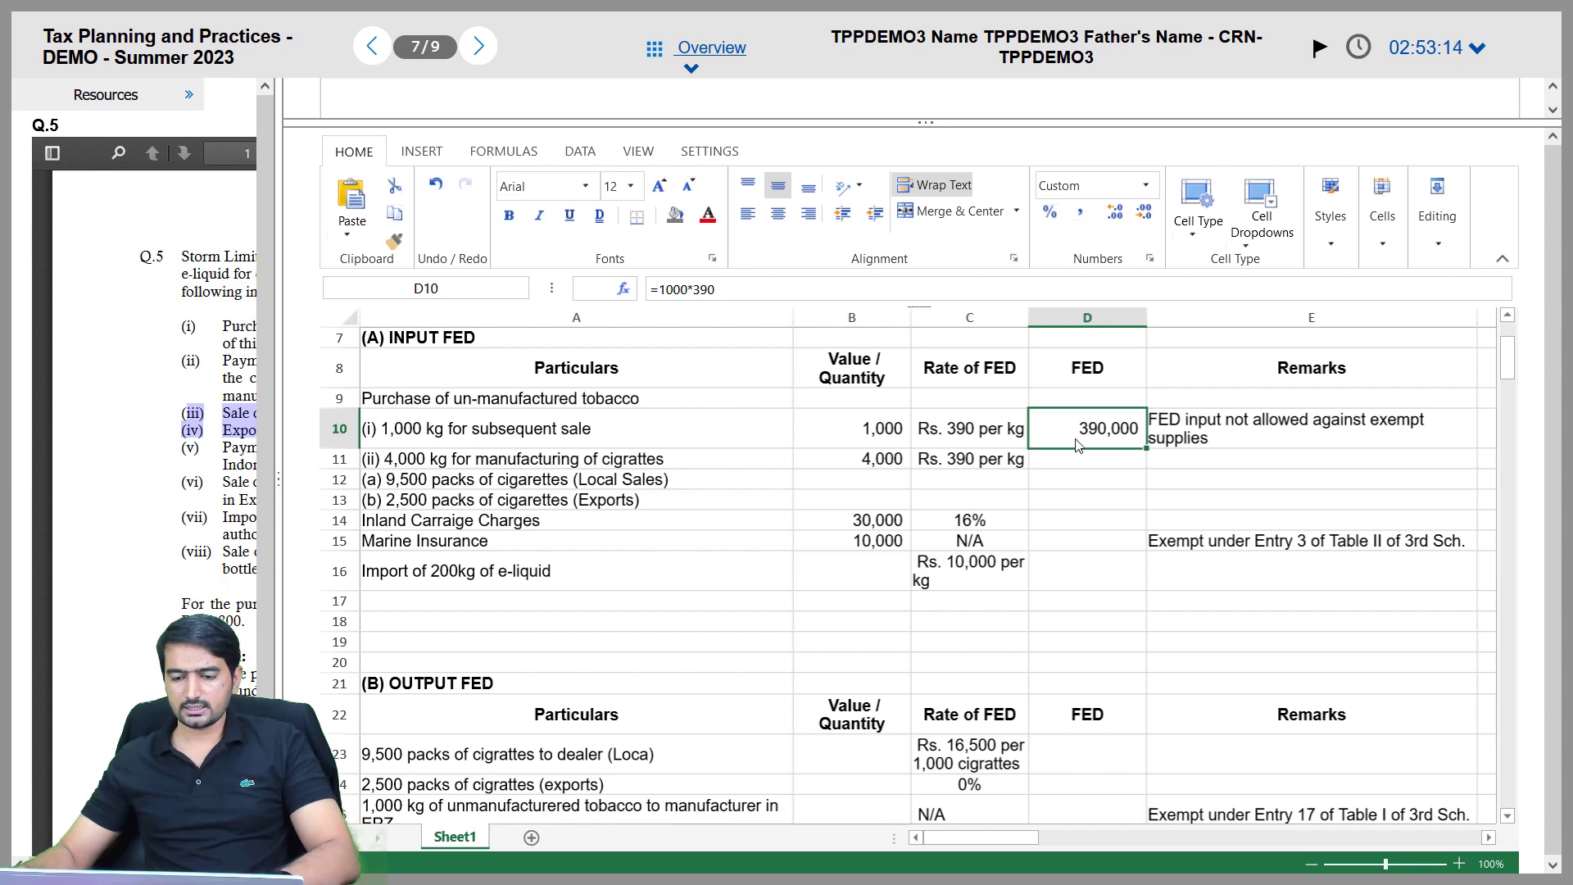
{"action": "left_click", "coordinate": [1236, 436]}
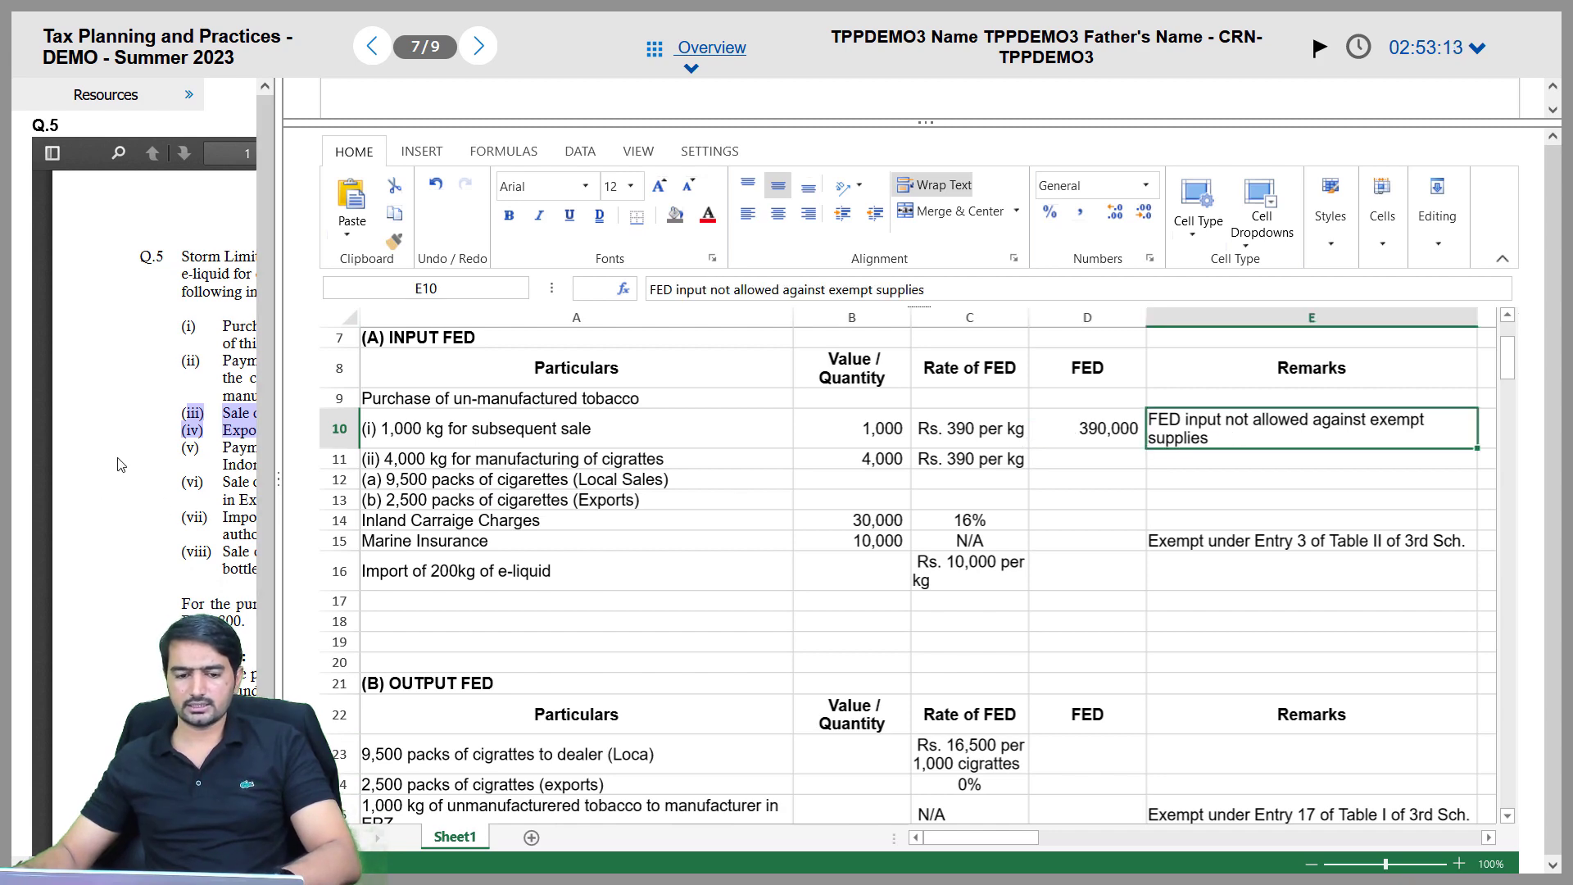
Reveal the full question text, highlight the 80% payment condition in item (i), and restore the wide spreadsheet pane
{"action": "left_click_drag", "start_coordinate": [280, 435], "coordinate": [917, 435]}
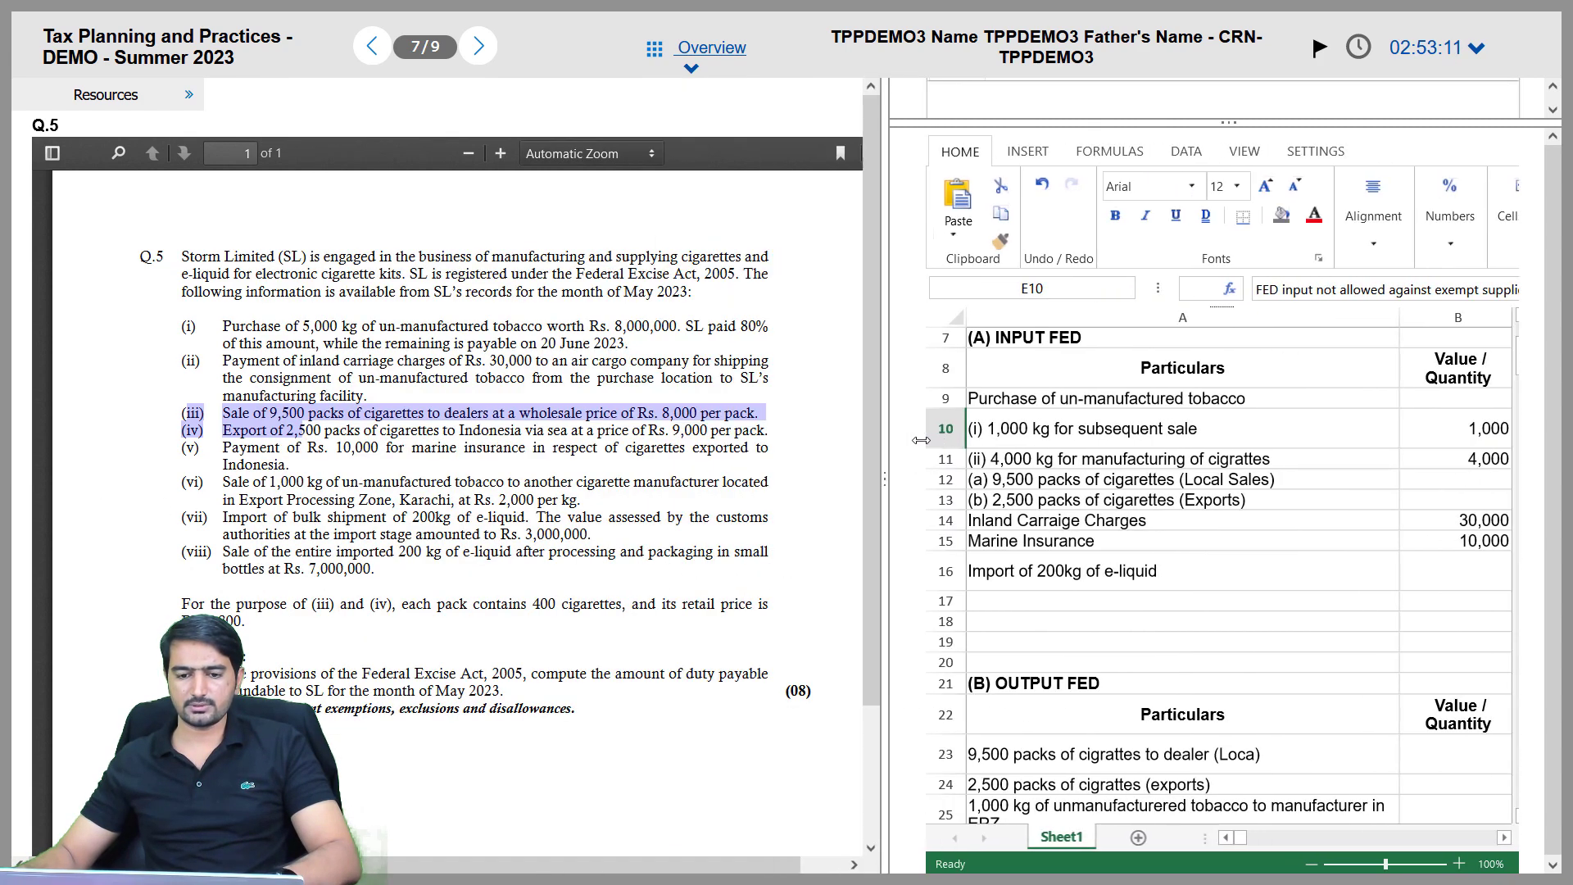
{"action": "left_click_drag", "start_coordinate": [695, 326], "coordinate": [632, 342]}
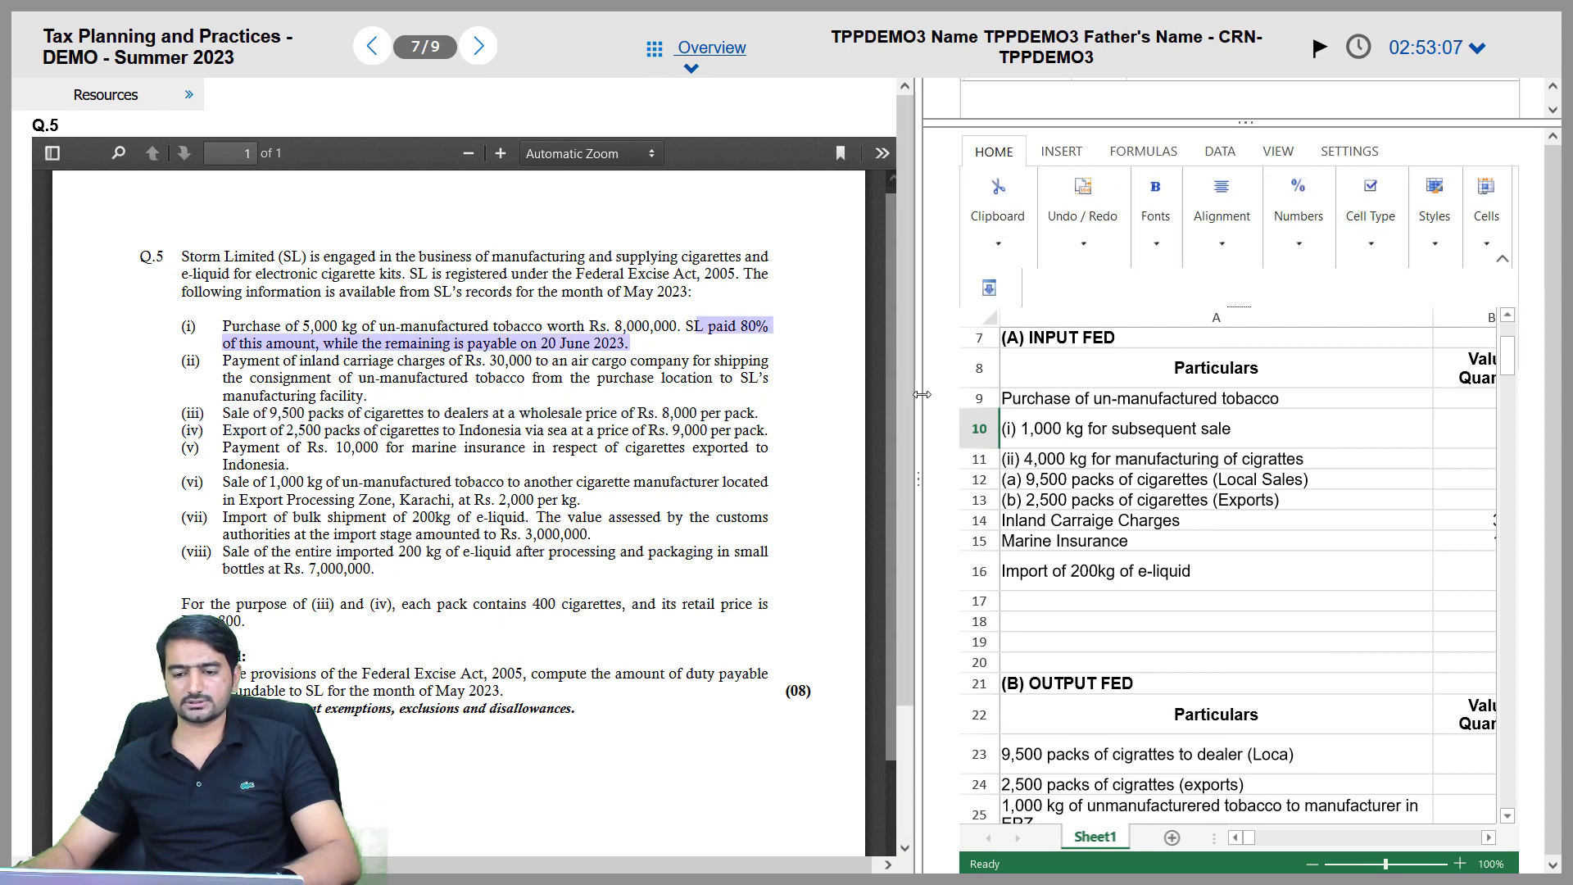
{"action": "left_click_drag", "start_coordinate": [911, 395], "coordinate": [279, 410]}
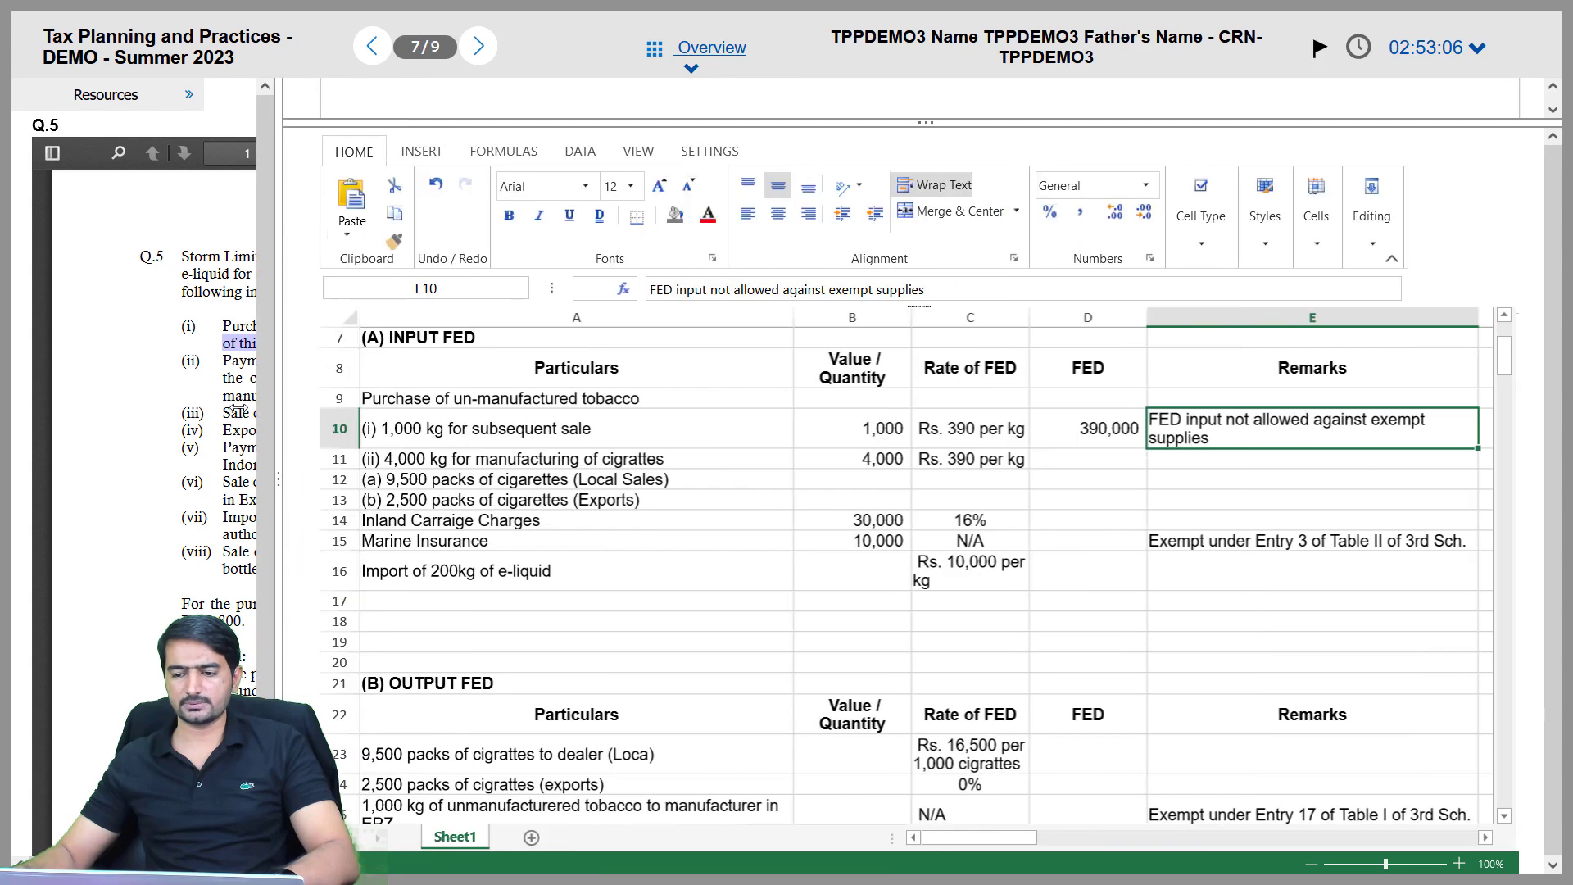
Append "(Consider to the extend of 80%)" to the remark for the 1,000 kg tobacco purchase
{"action": "double_click", "coordinate": [1214, 436]}
{"action": "type", "text": "("}
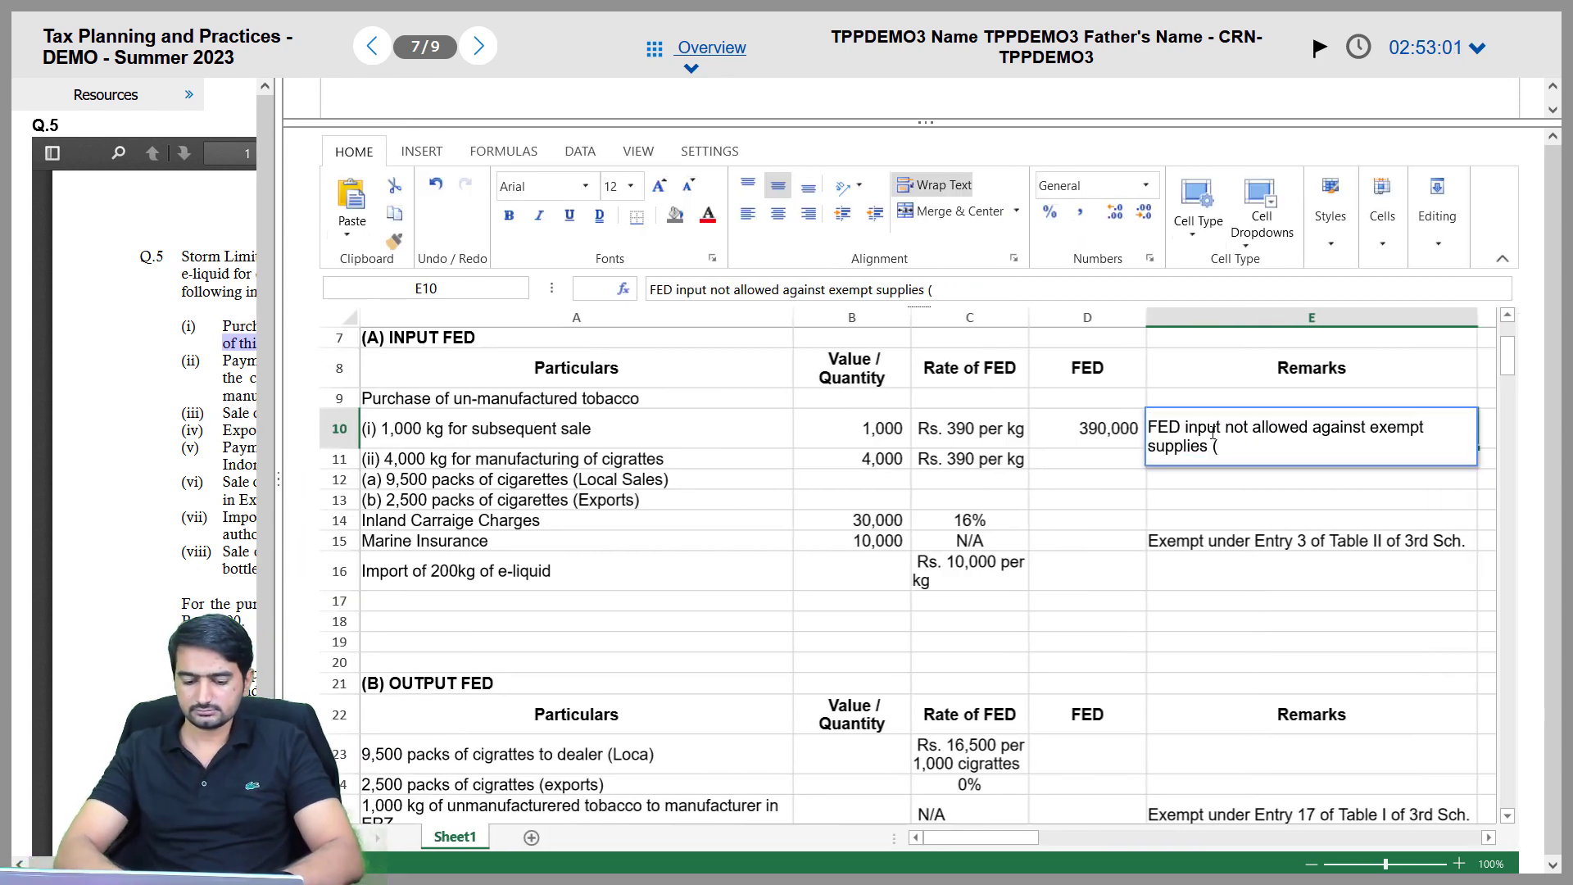
{"action": "type", "text": "Considere"}
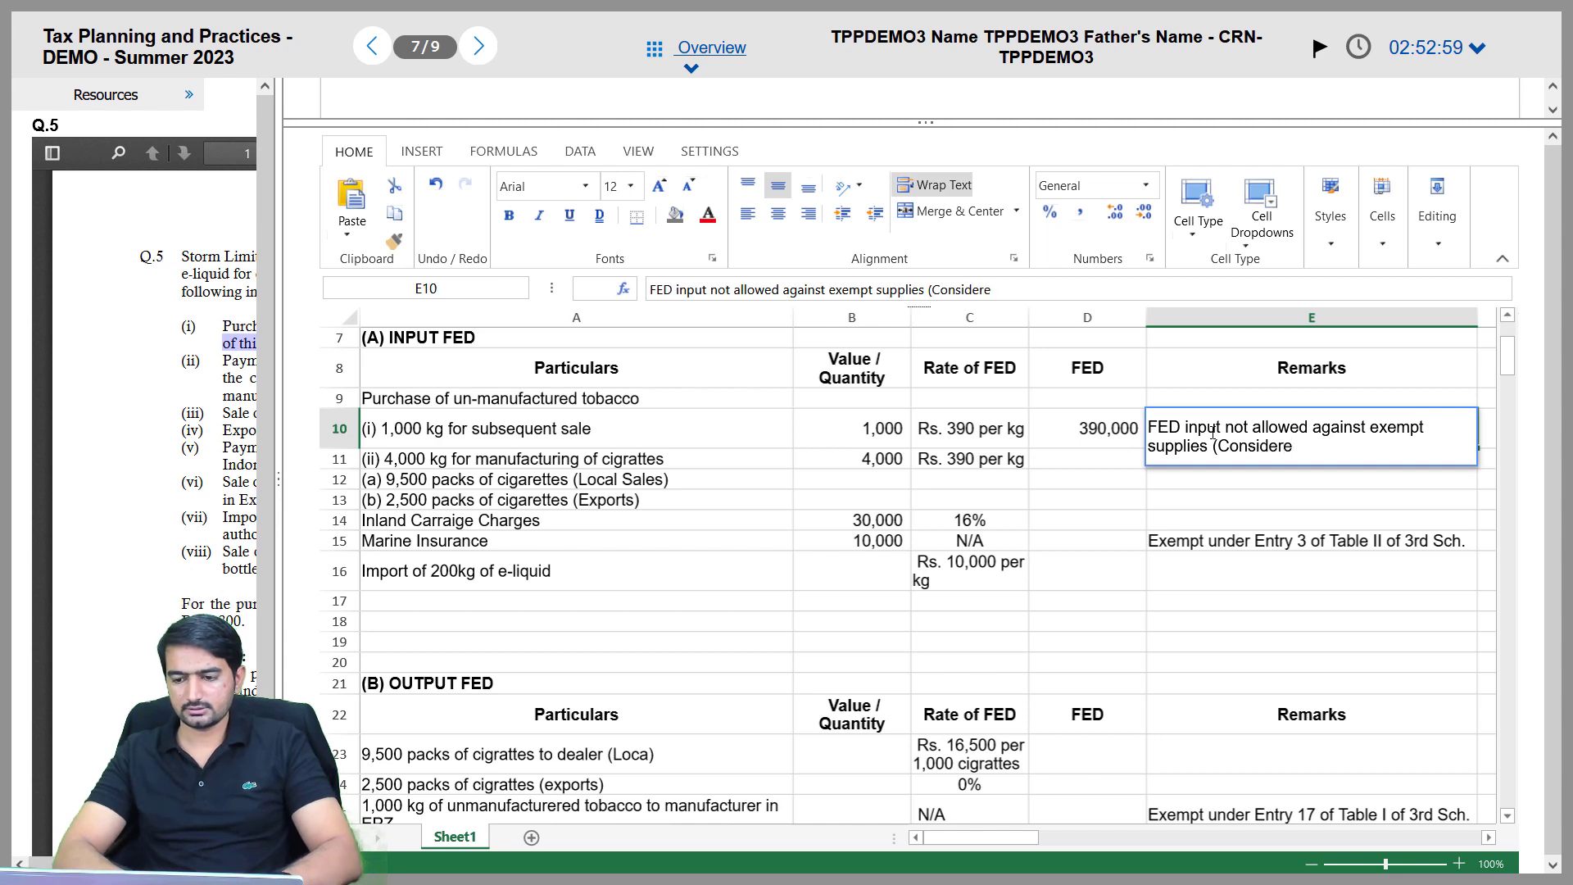
{"action": "key", "text": "BackSpace"}
{"action": "type", "text": "to the exte"}
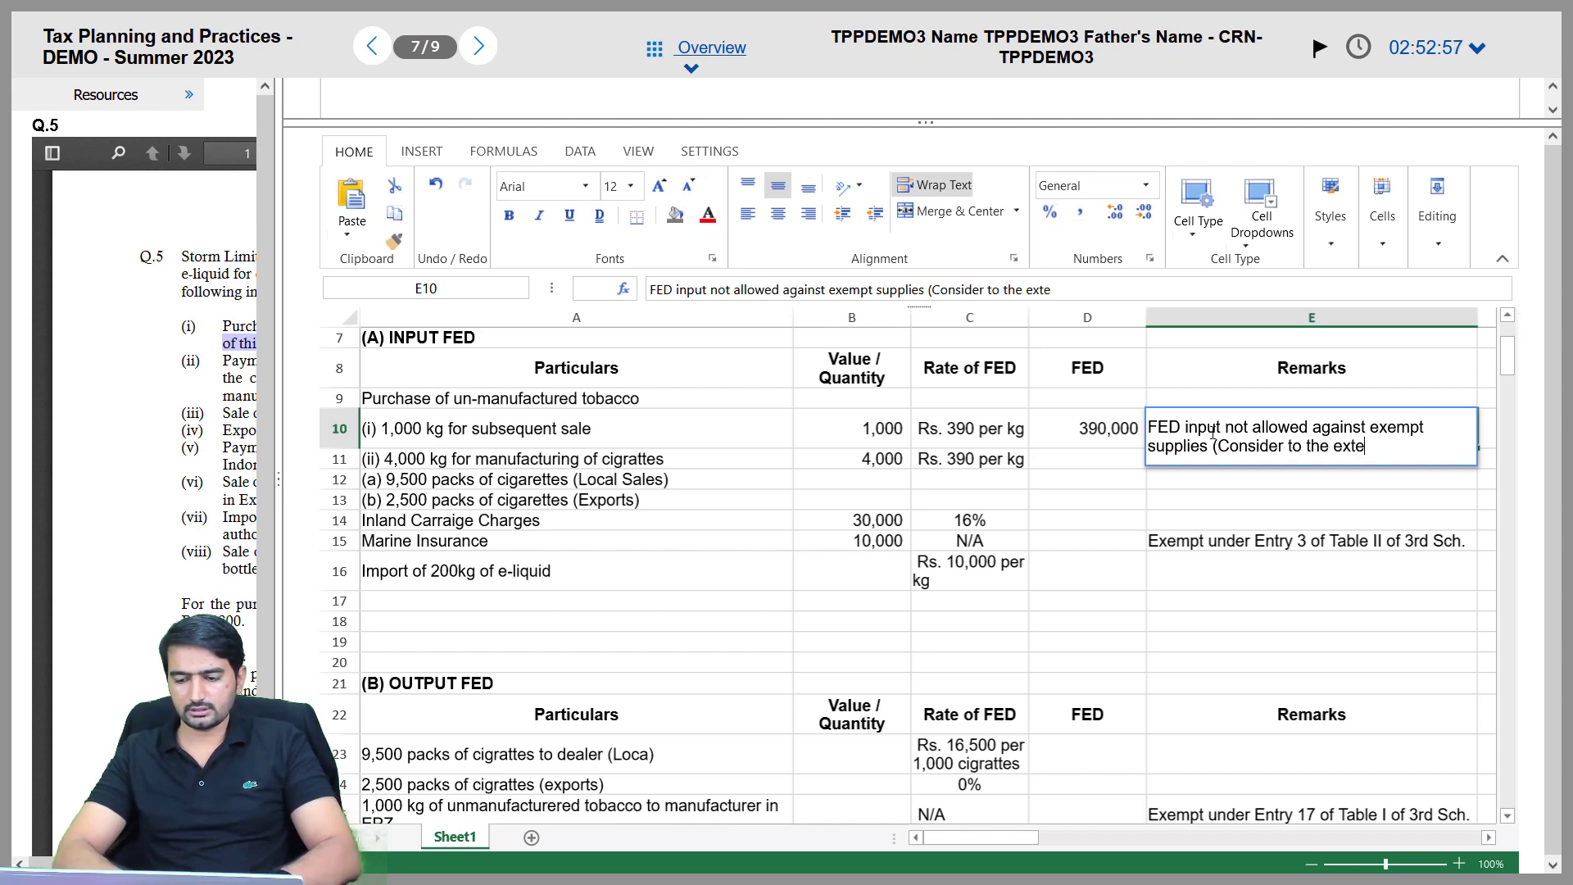
{"action": "type", "text": "nd of"}
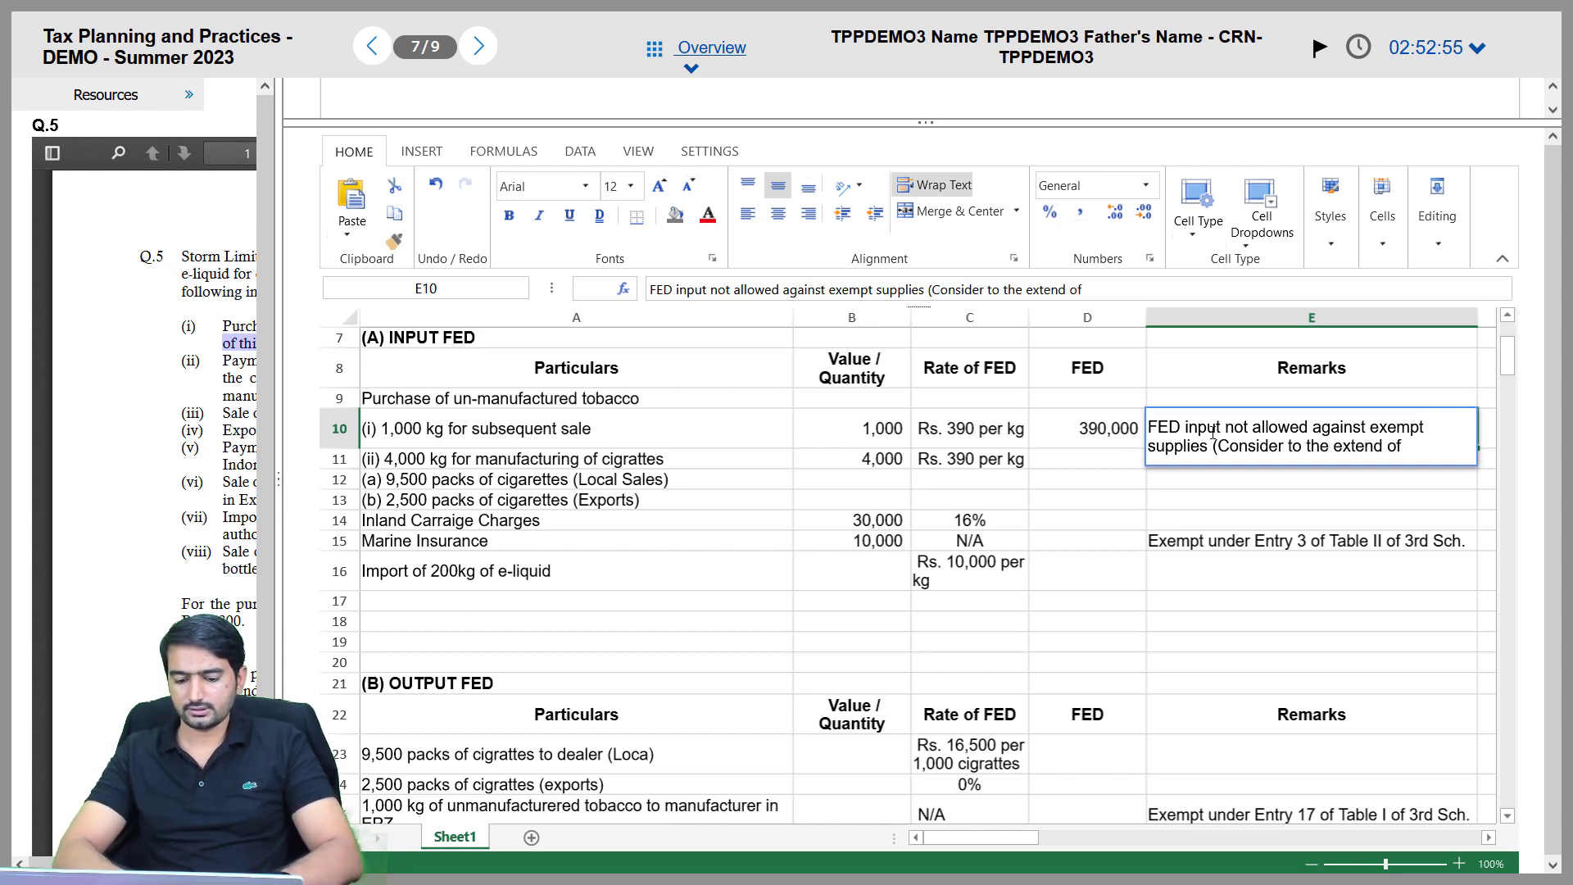
{"action": "type", "text": " 80%)"}
{"action": "key", "text": "Return"}
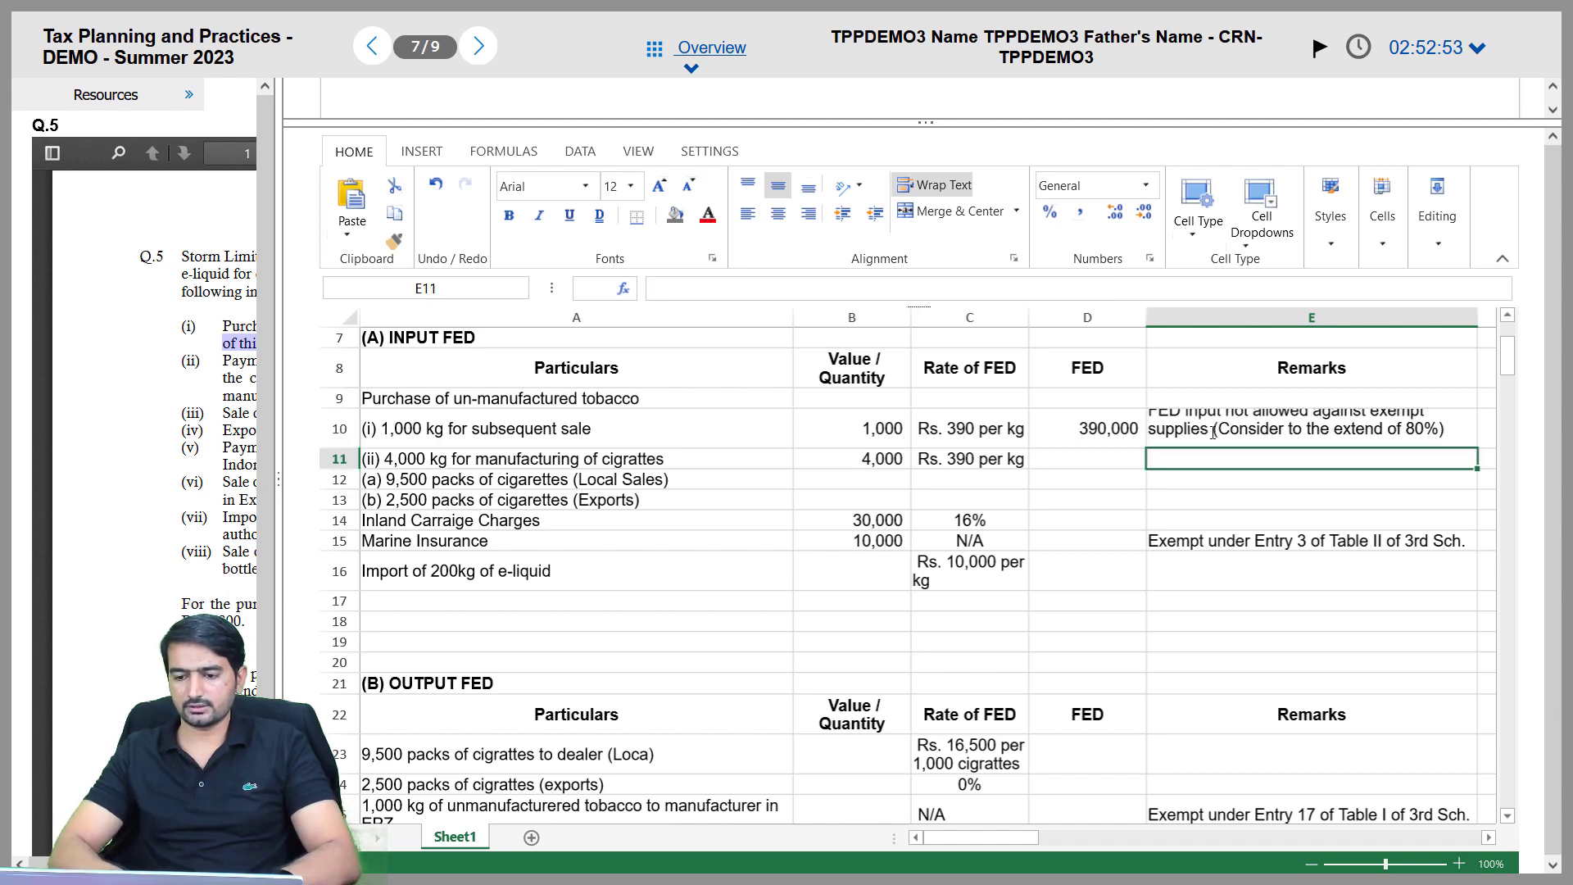
{"action": "double_click", "coordinate": [1213, 433]}
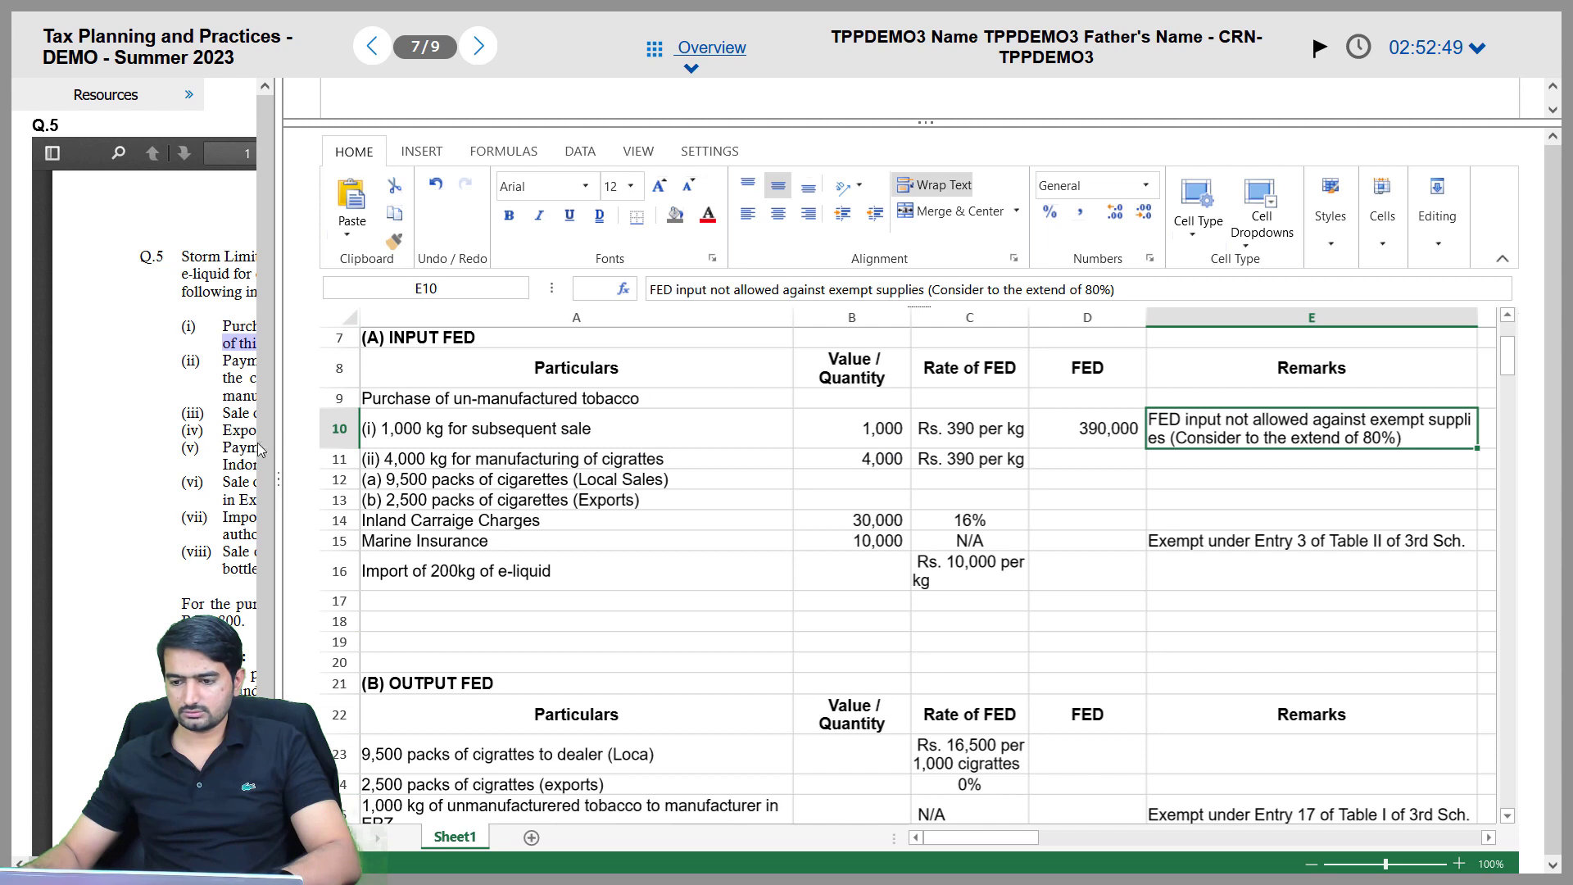
Restrict the FED on the 1,000 kg tobacco purchase to 80% by extending its formula to =1000*390*80%
{"action": "left_click", "coordinate": [1118, 428]}
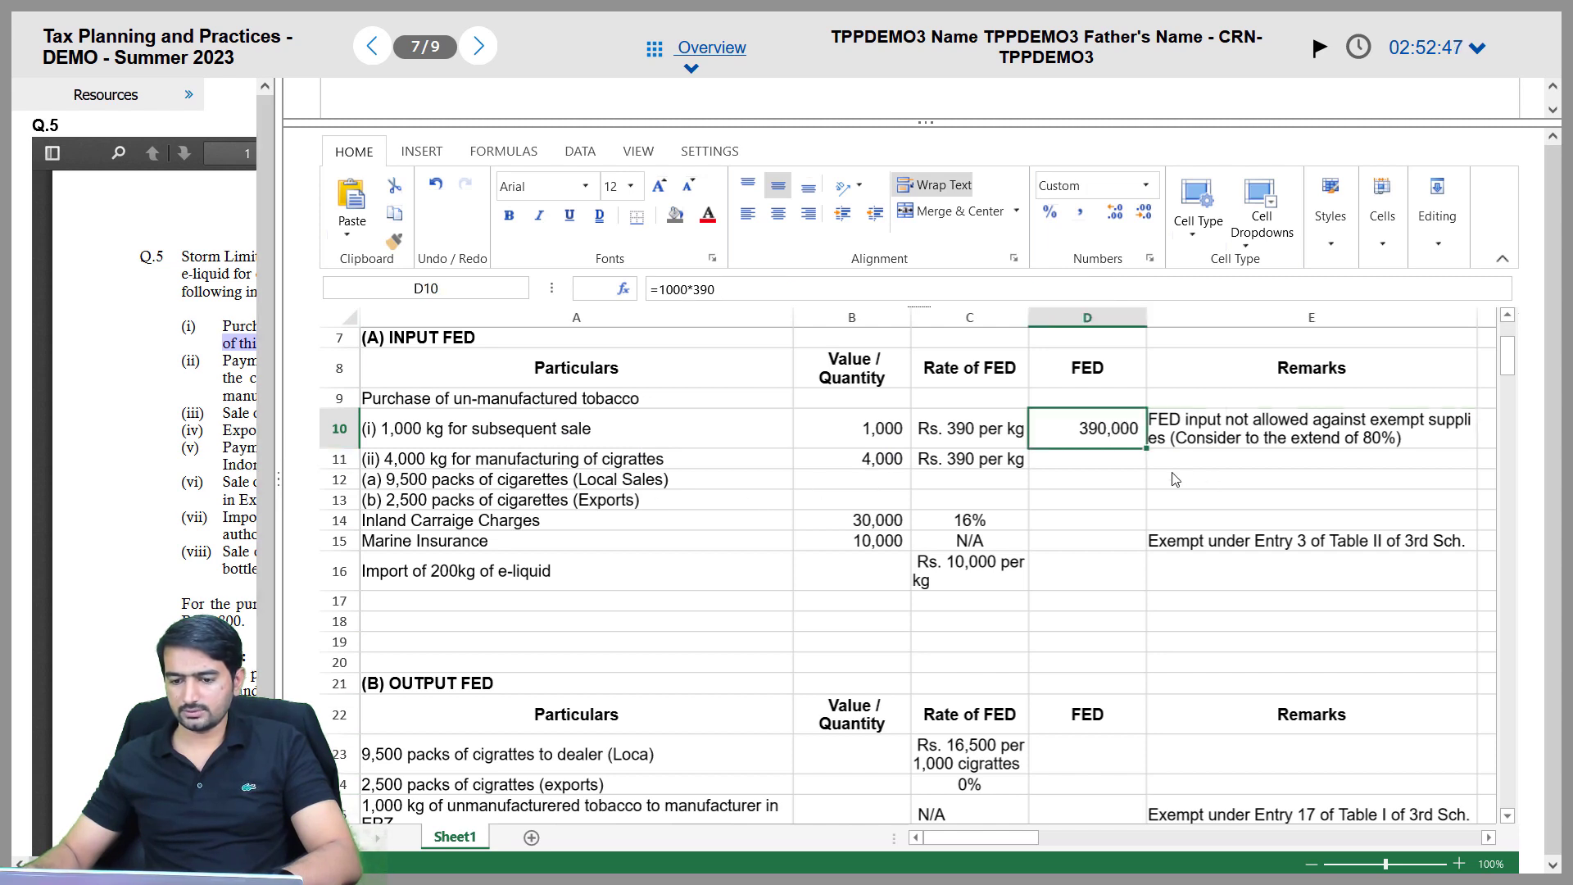
{"action": "double_click", "coordinate": [1132, 442]}
{"action": "type", "text": "*"}
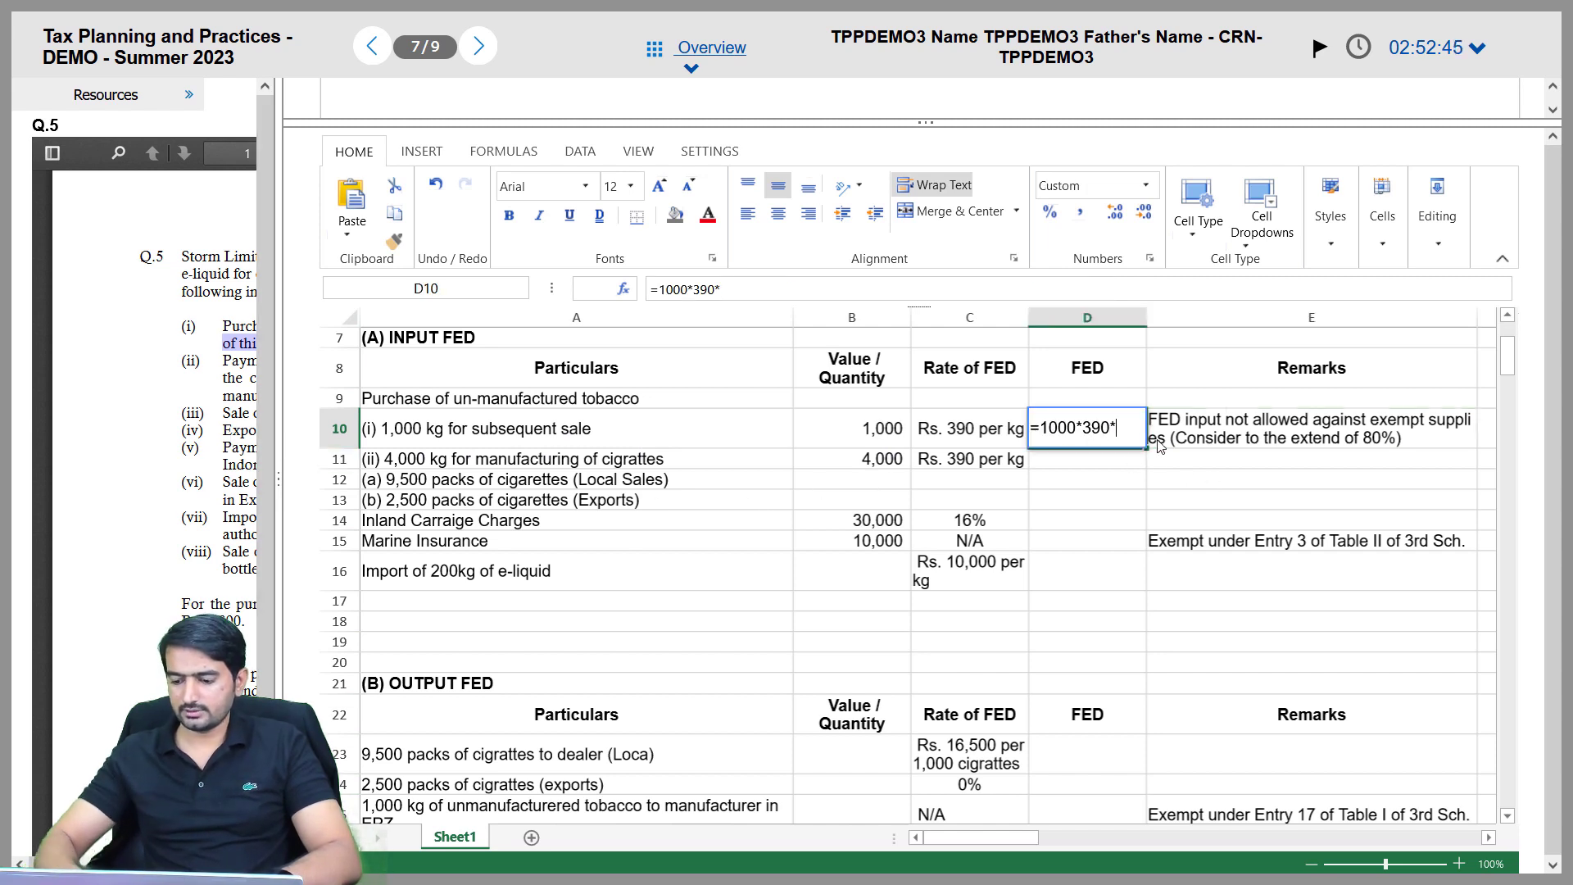
{"action": "type", "text": "80%"}
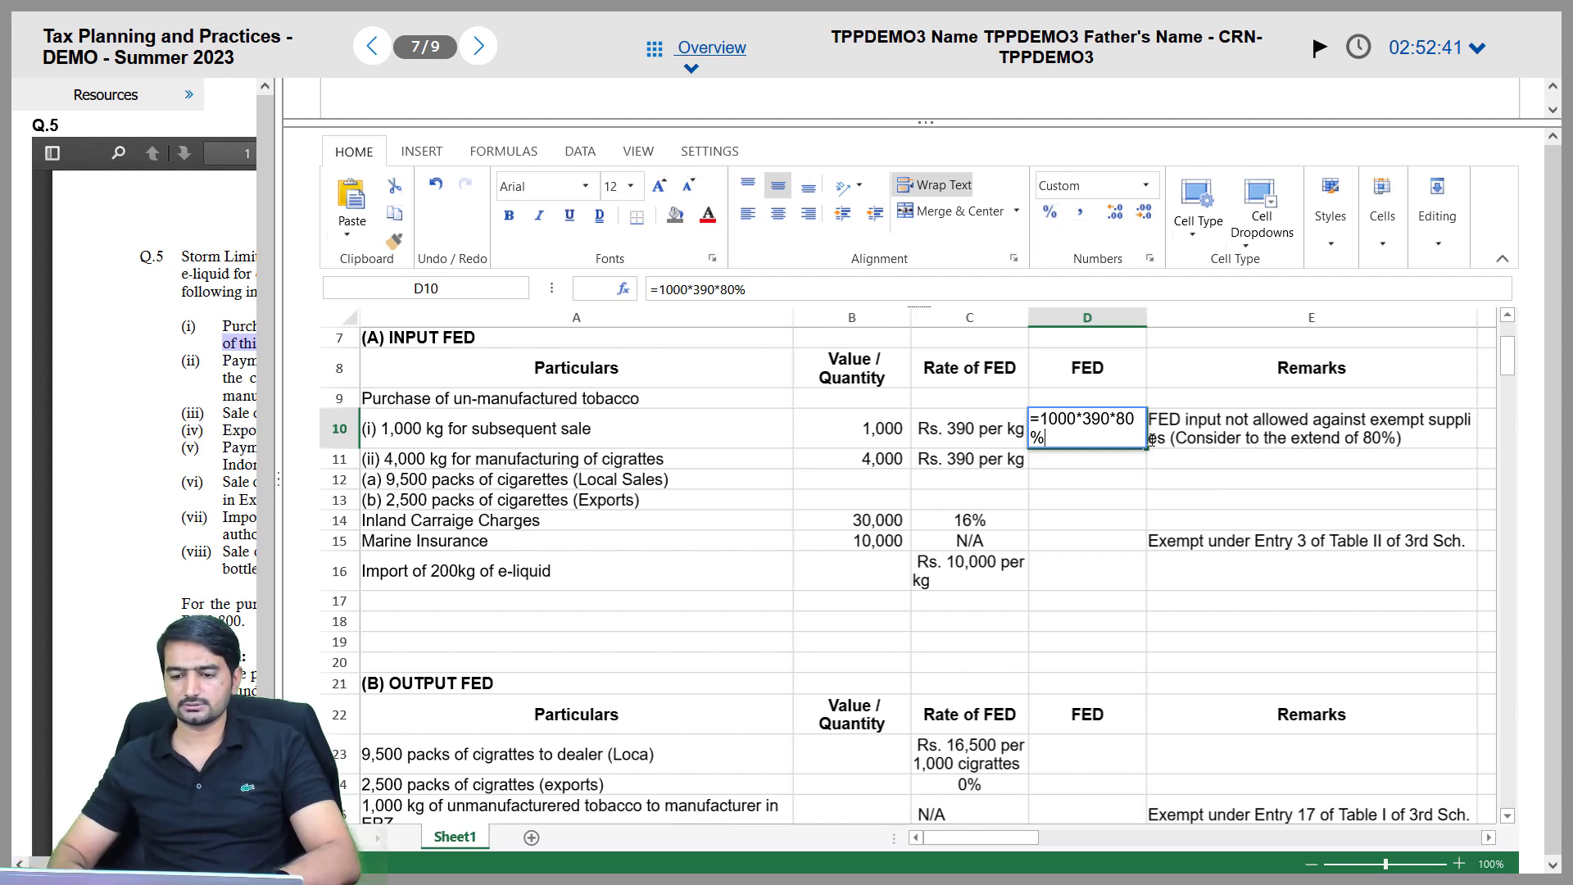
{"action": "key", "text": "Return"}
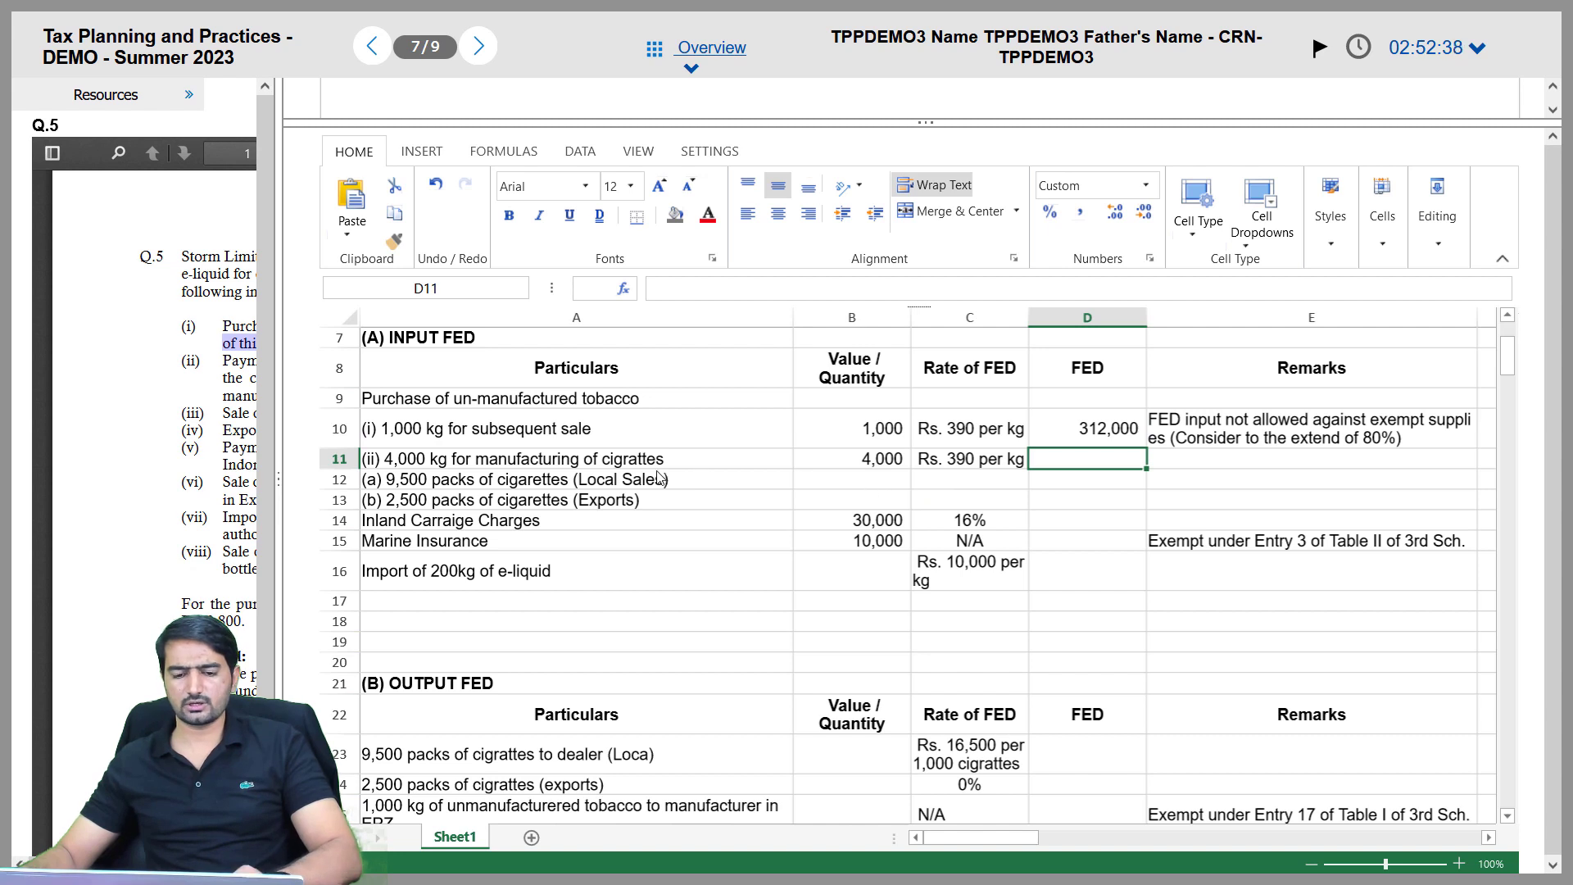
Review the 4,000 kg tobacco purchase's quantity and rate, its local and export split, and the output FED entries
{"action": "left_click", "coordinate": [885, 465]}
{"action": "left_click", "coordinate": [950, 457]}
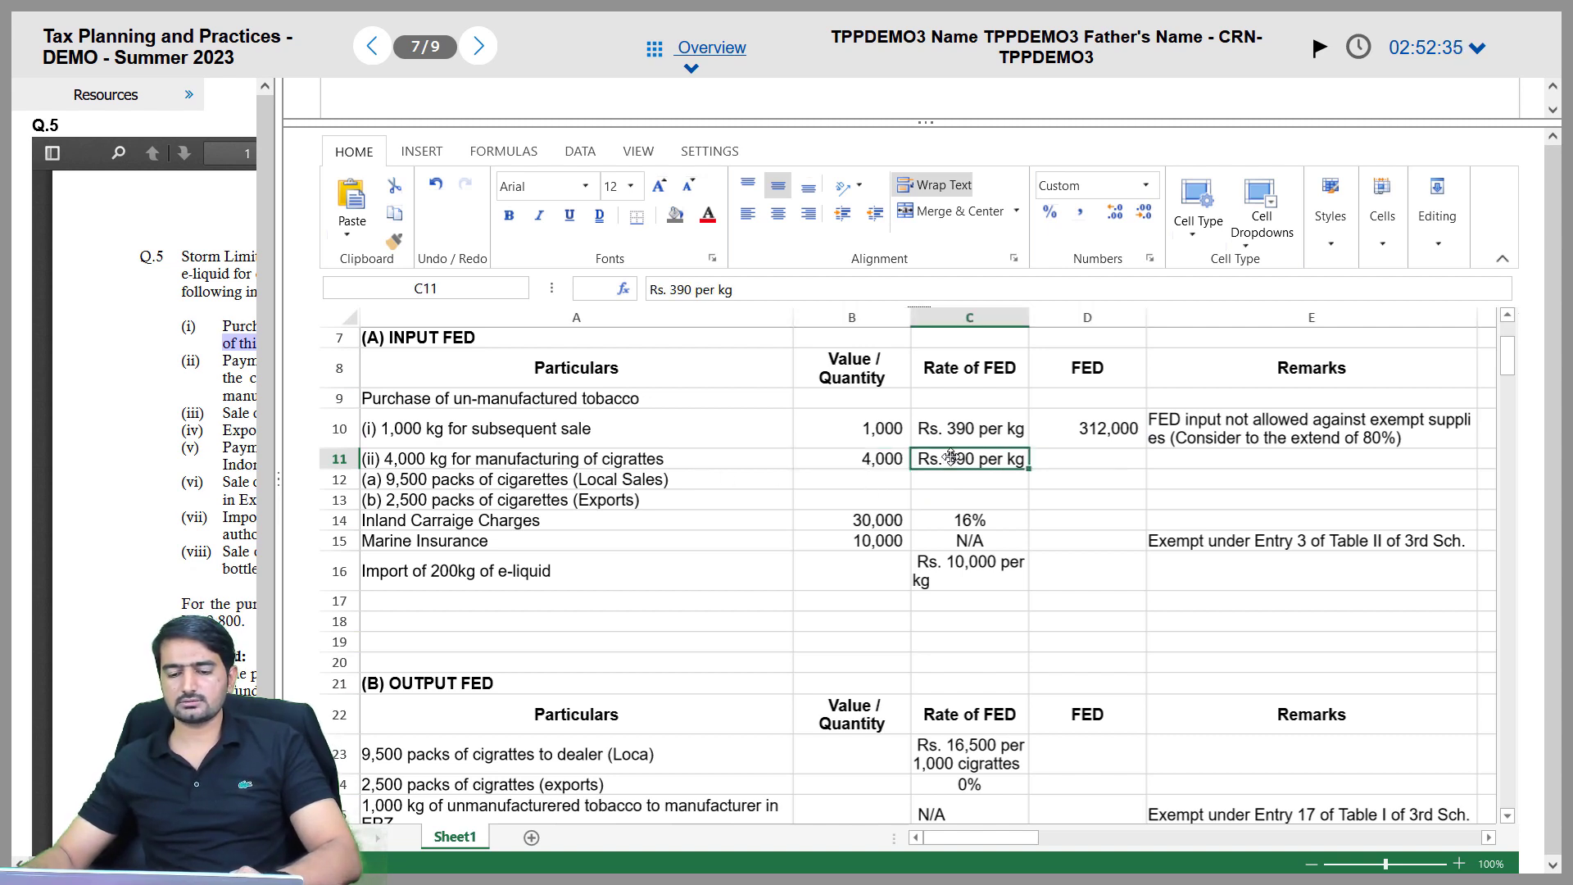
{"action": "left_click", "coordinate": [1204, 440]}
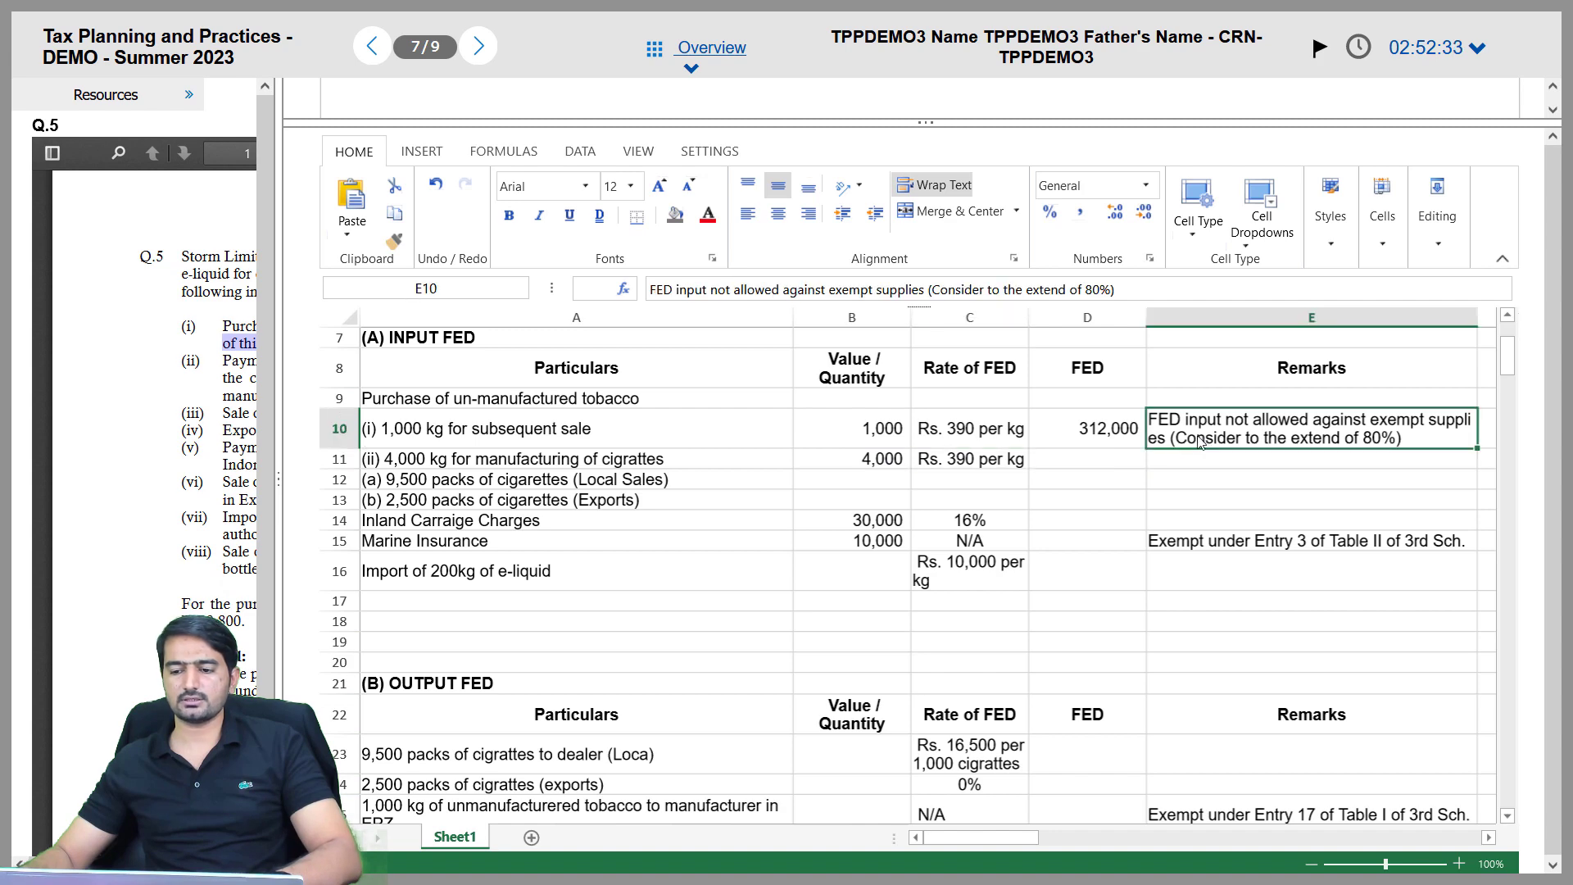
{"action": "left_click", "coordinate": [549, 498]}
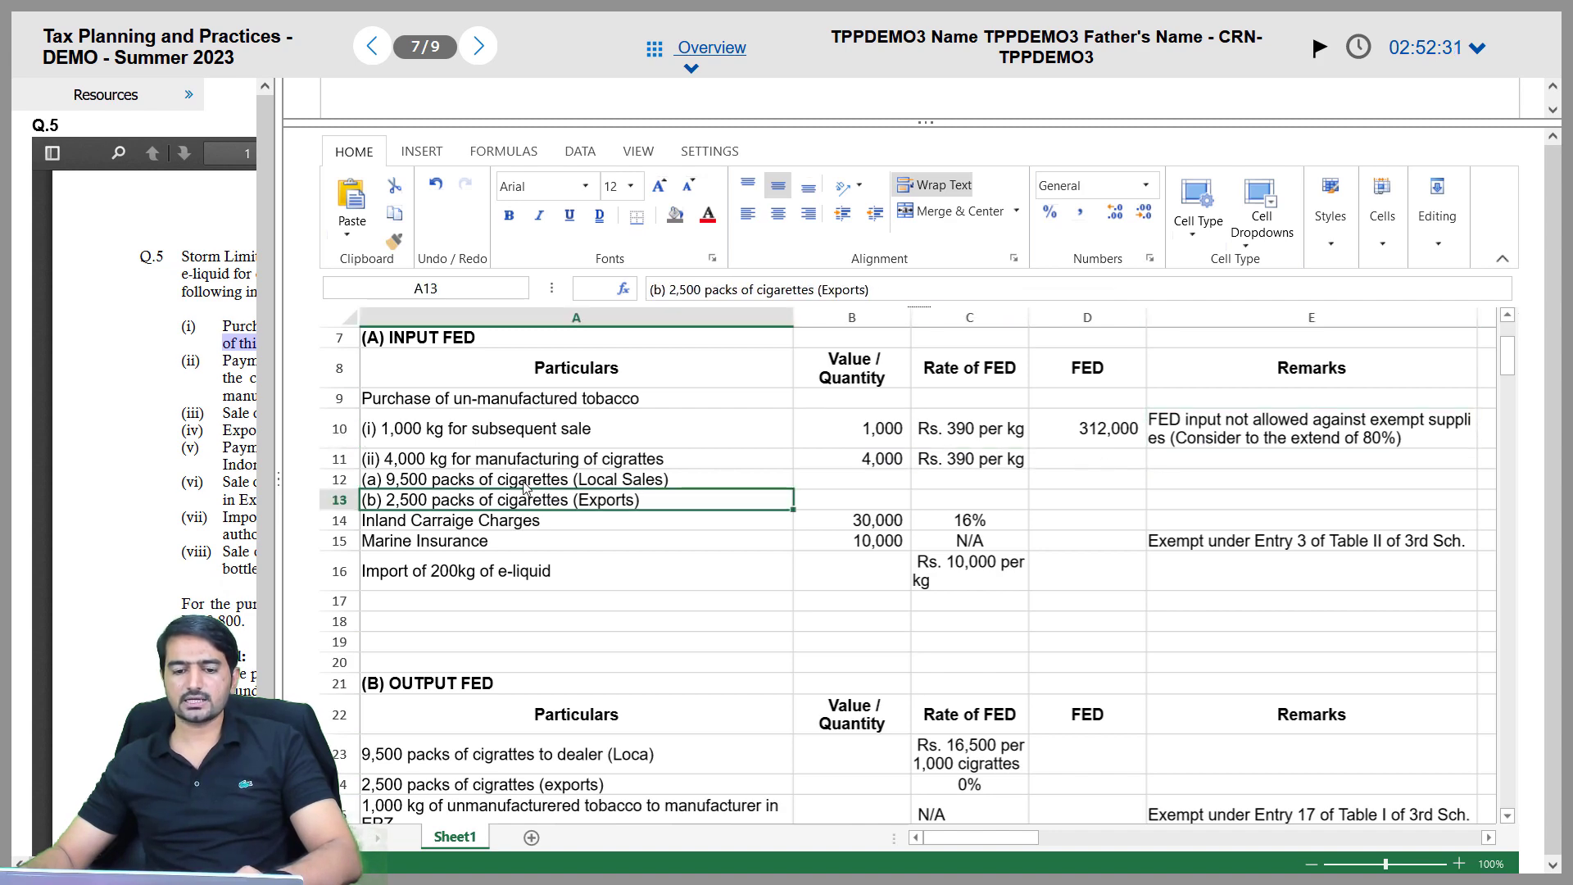
{"action": "left_click", "coordinate": [577, 480]}
{"action": "scroll", "coordinate": [577, 496], "scroll_direction": "down", "scroll_amount": 5}
{"action": "scroll", "coordinate": [577, 500], "scroll_direction": "up", "scroll_amount": 5}
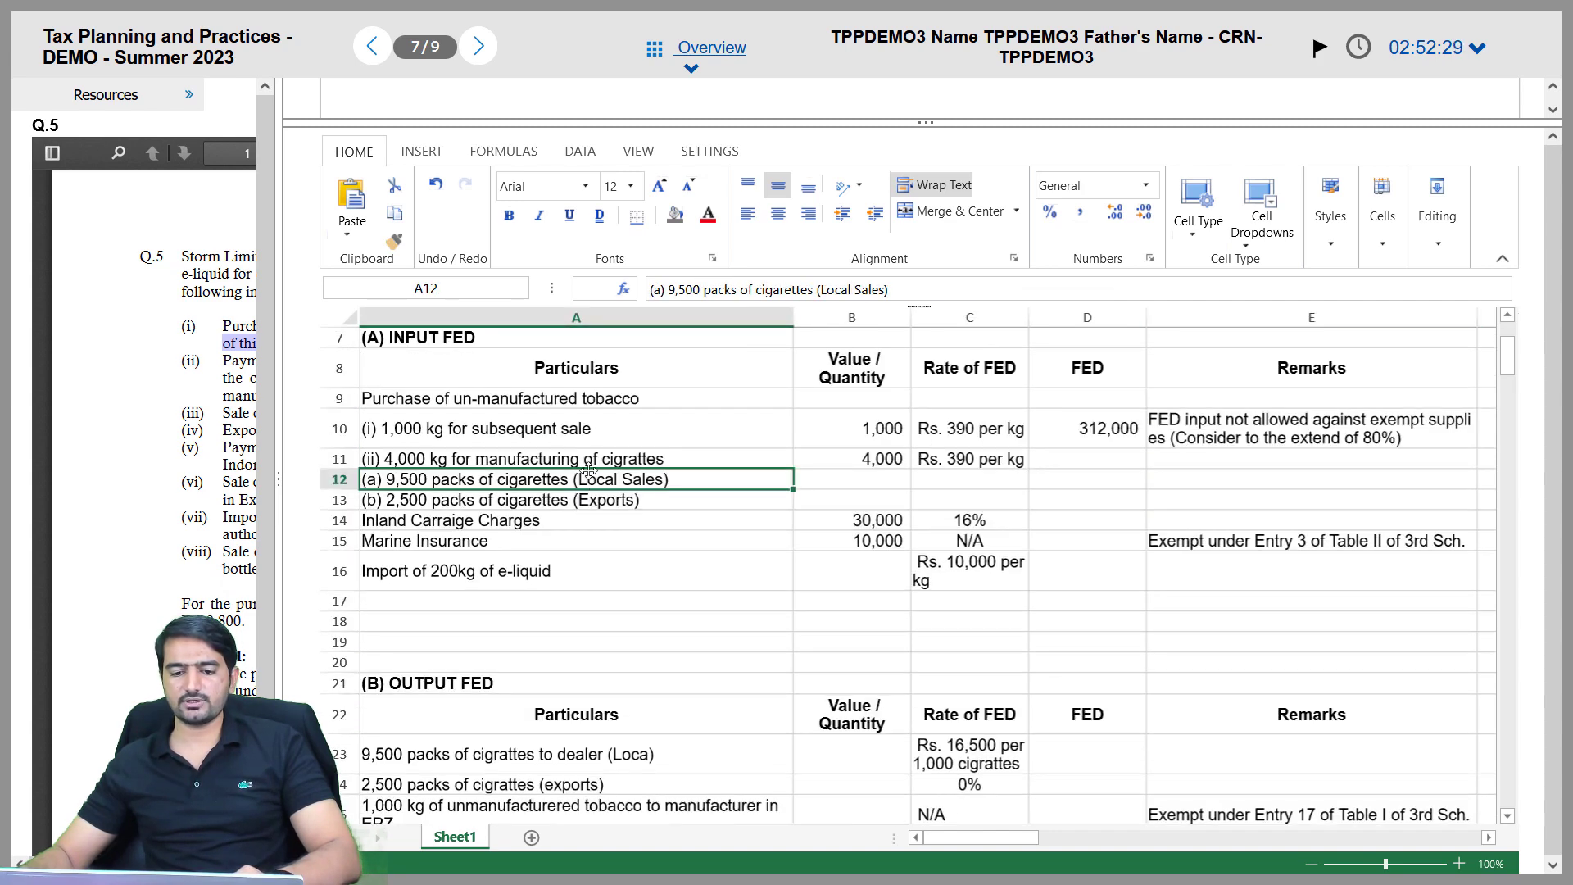
{"action": "left_click", "coordinate": [559, 520]}
{"action": "scroll", "coordinate": [573, 524], "scroll_direction": "down", "scroll_amount": 2}
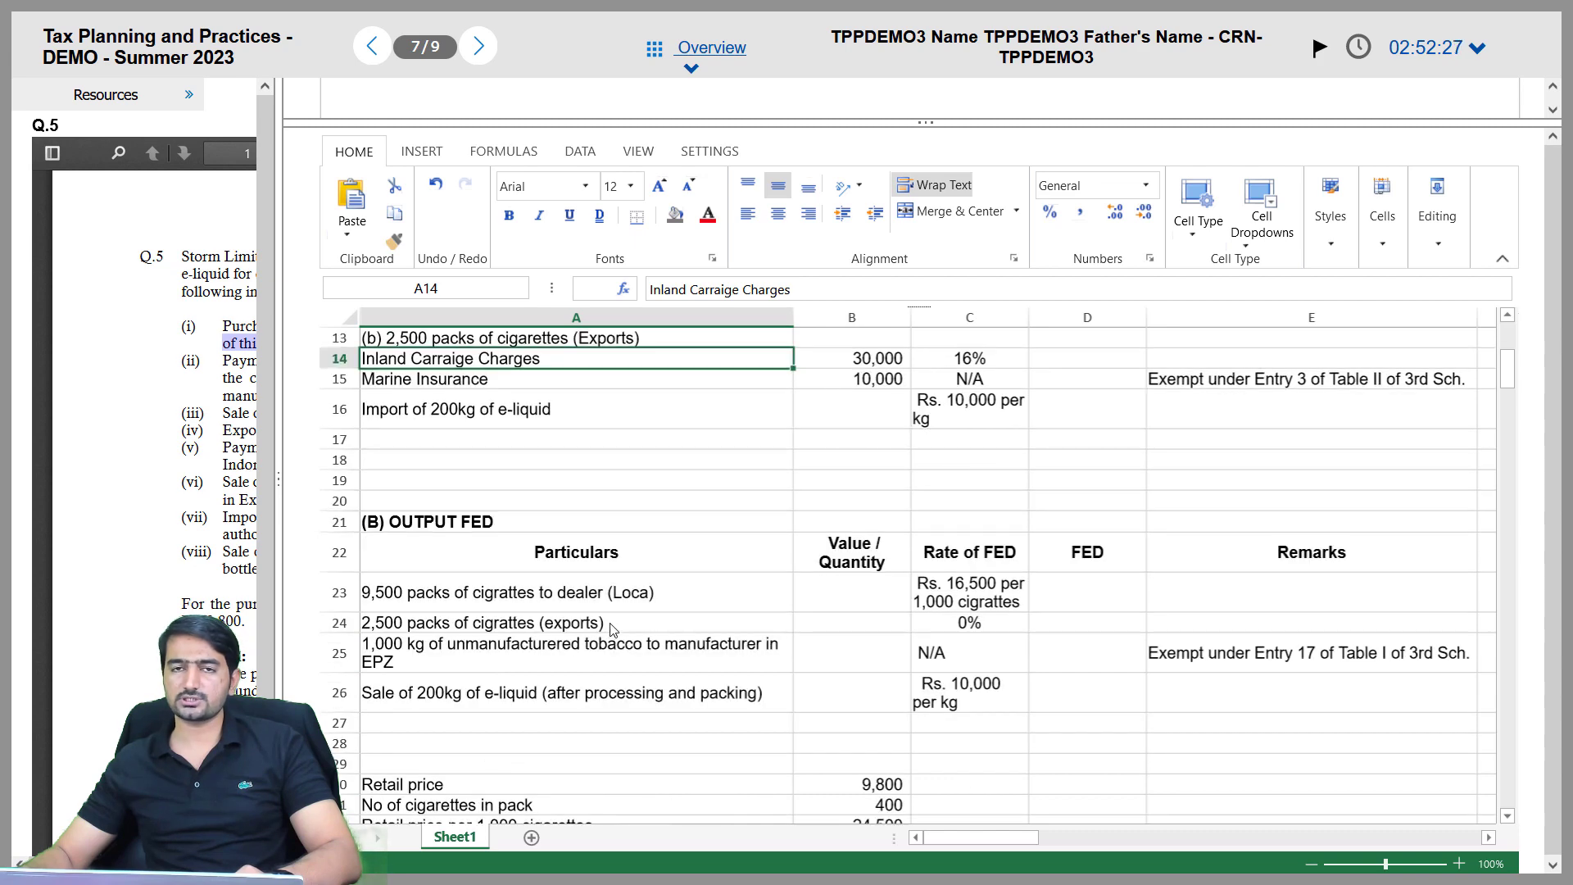
{"action": "scroll", "coordinate": [609, 631], "scroll_direction": "up", "scroll_amount": 2}
Calculate the input FED for the 9,500 locally sold cigarette packs with the formula =4000*390*9500/12000*80%
{"action": "left_click", "coordinate": [1069, 480]}
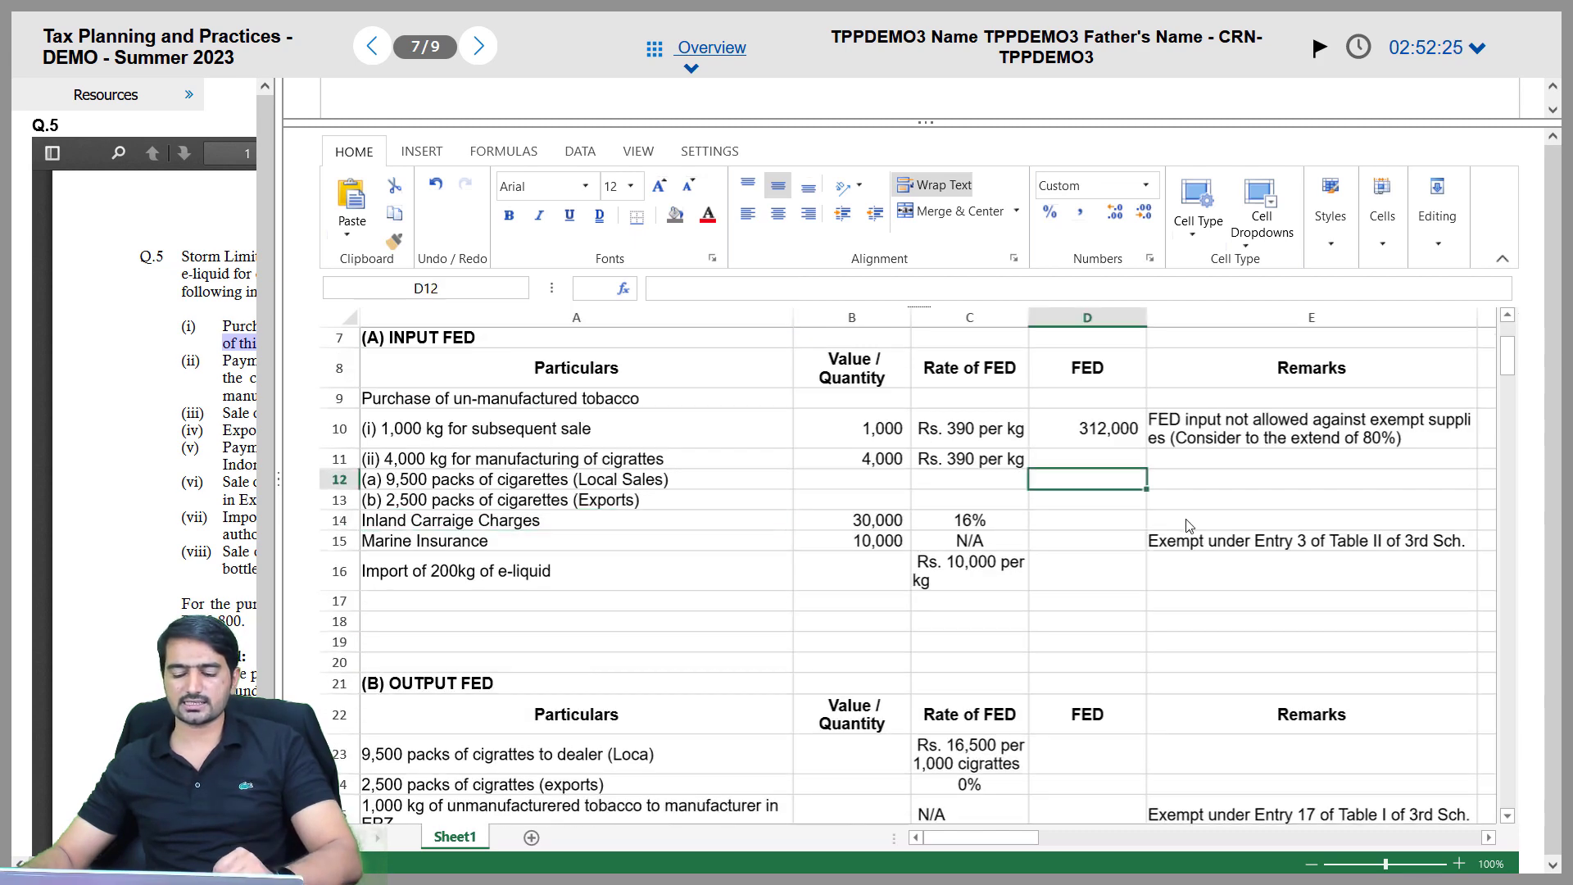
{"action": "type", "text": "="}
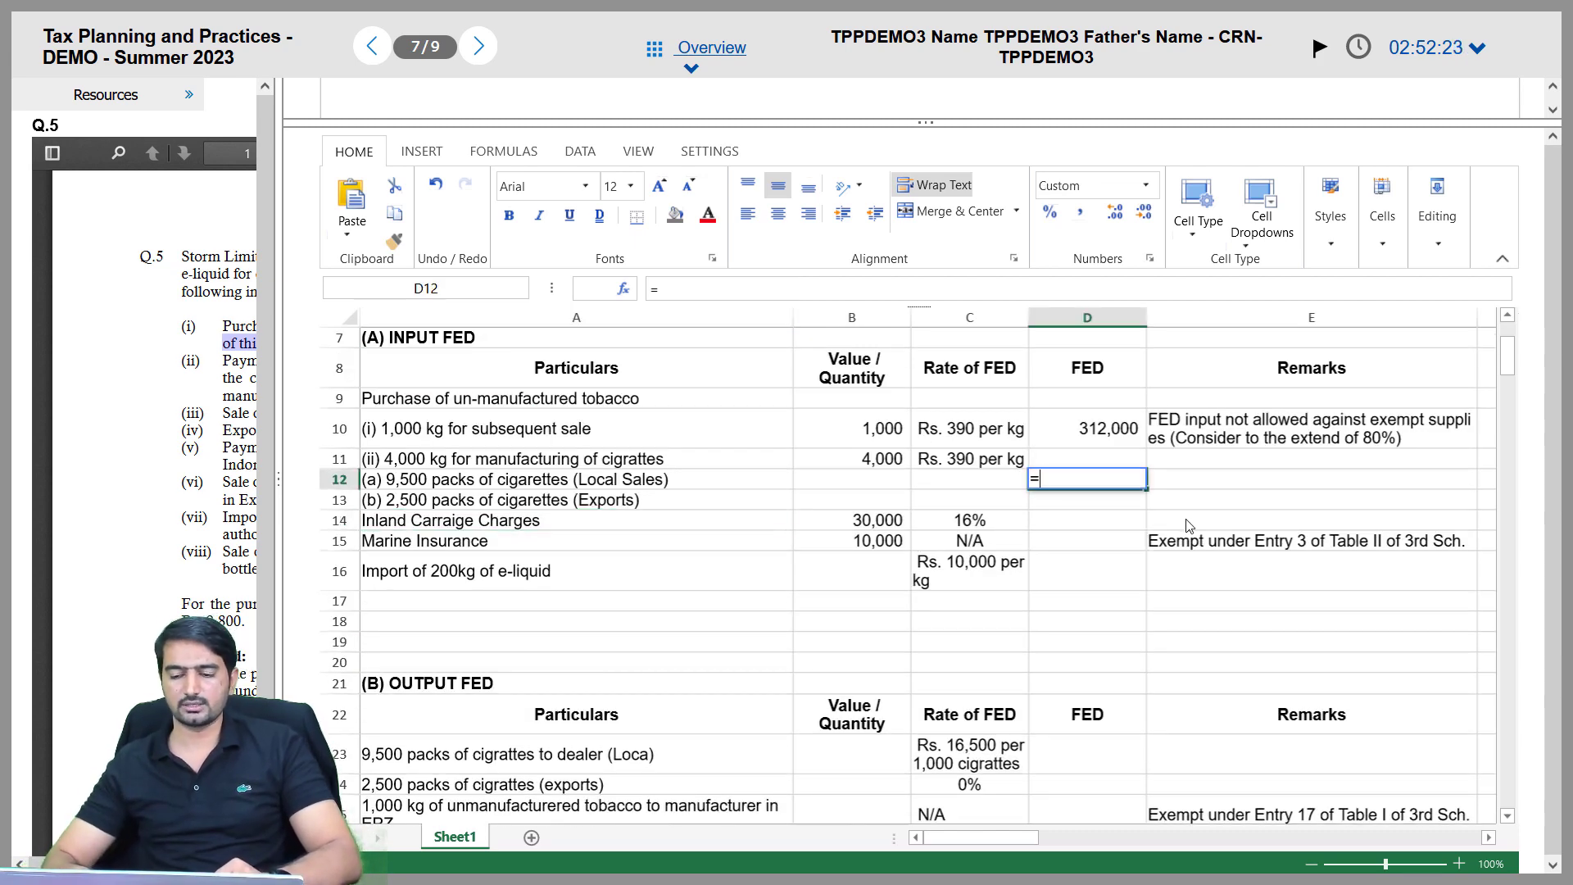
{"action": "type", "text": "4000"}
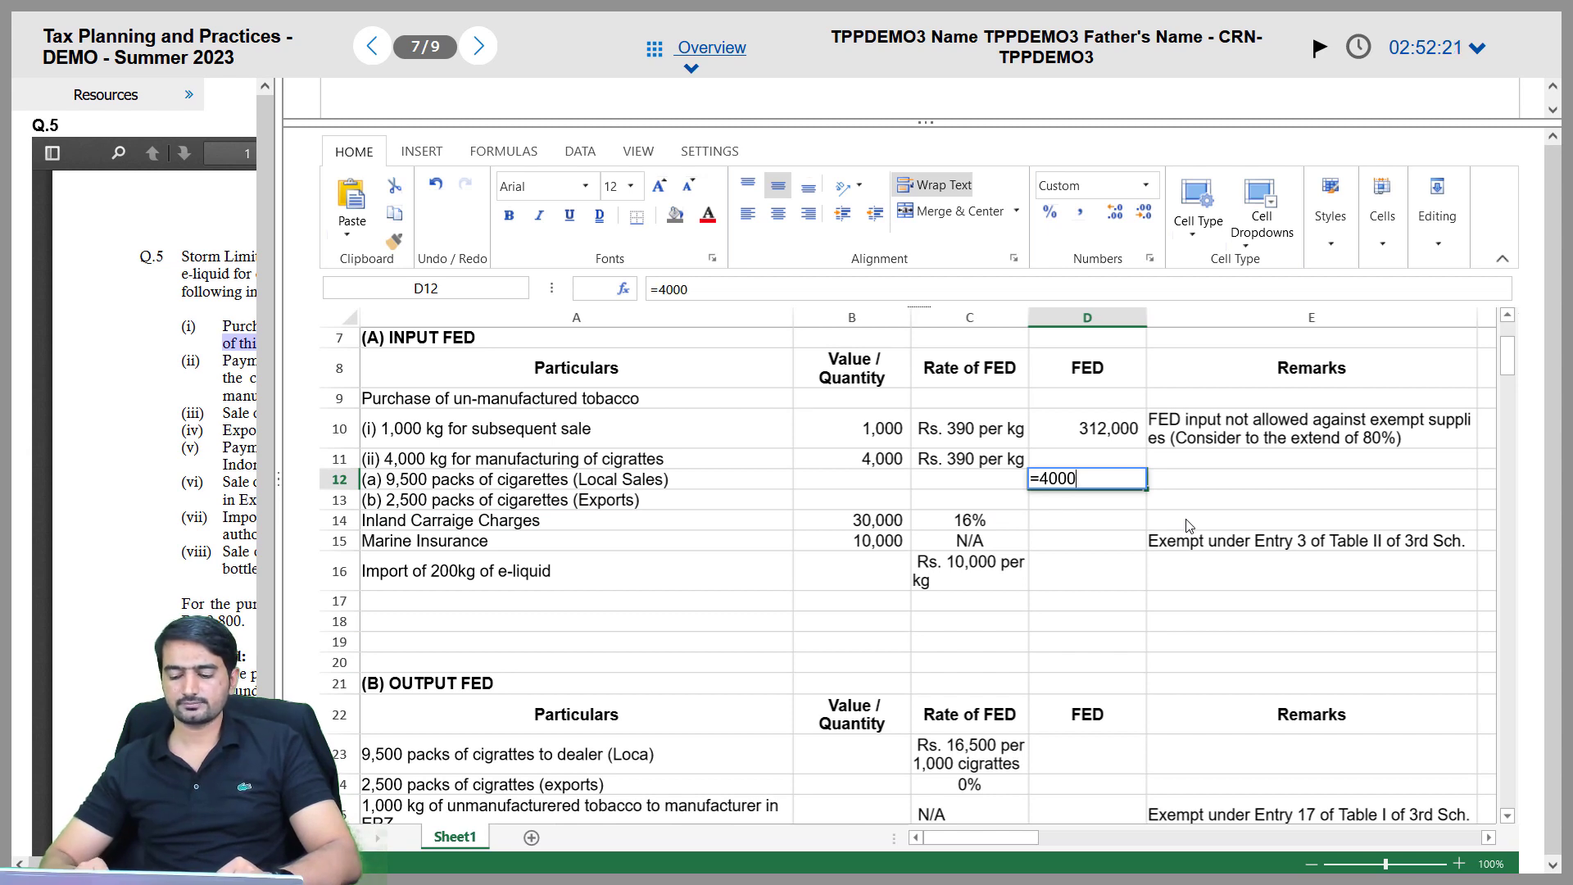
{"action": "type", "text": "*390"}
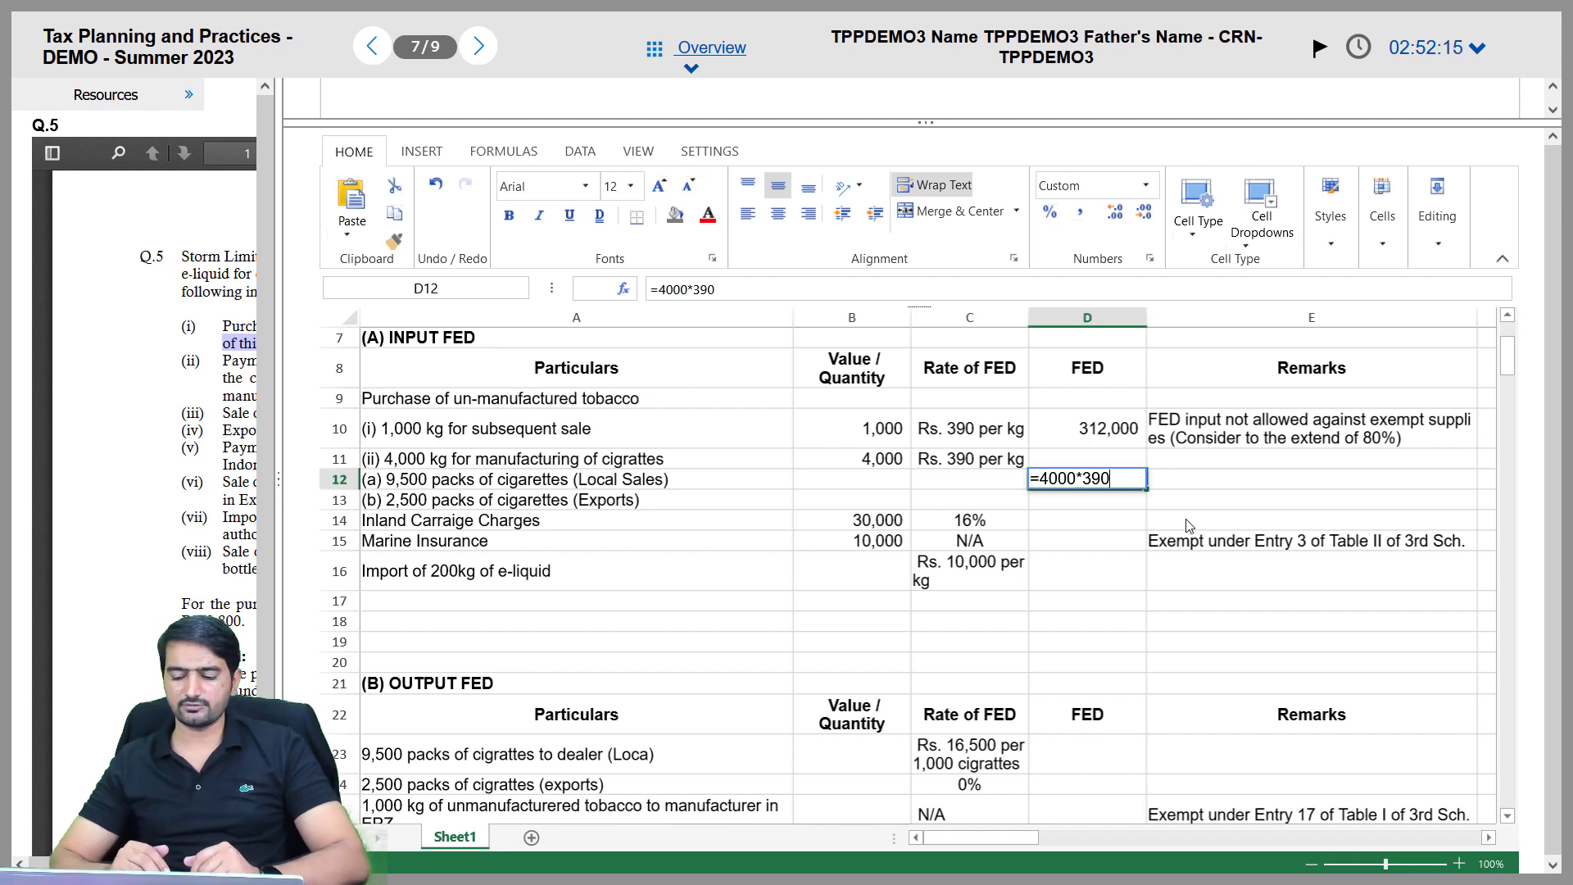
{"action": "type", "text": "*9500"}
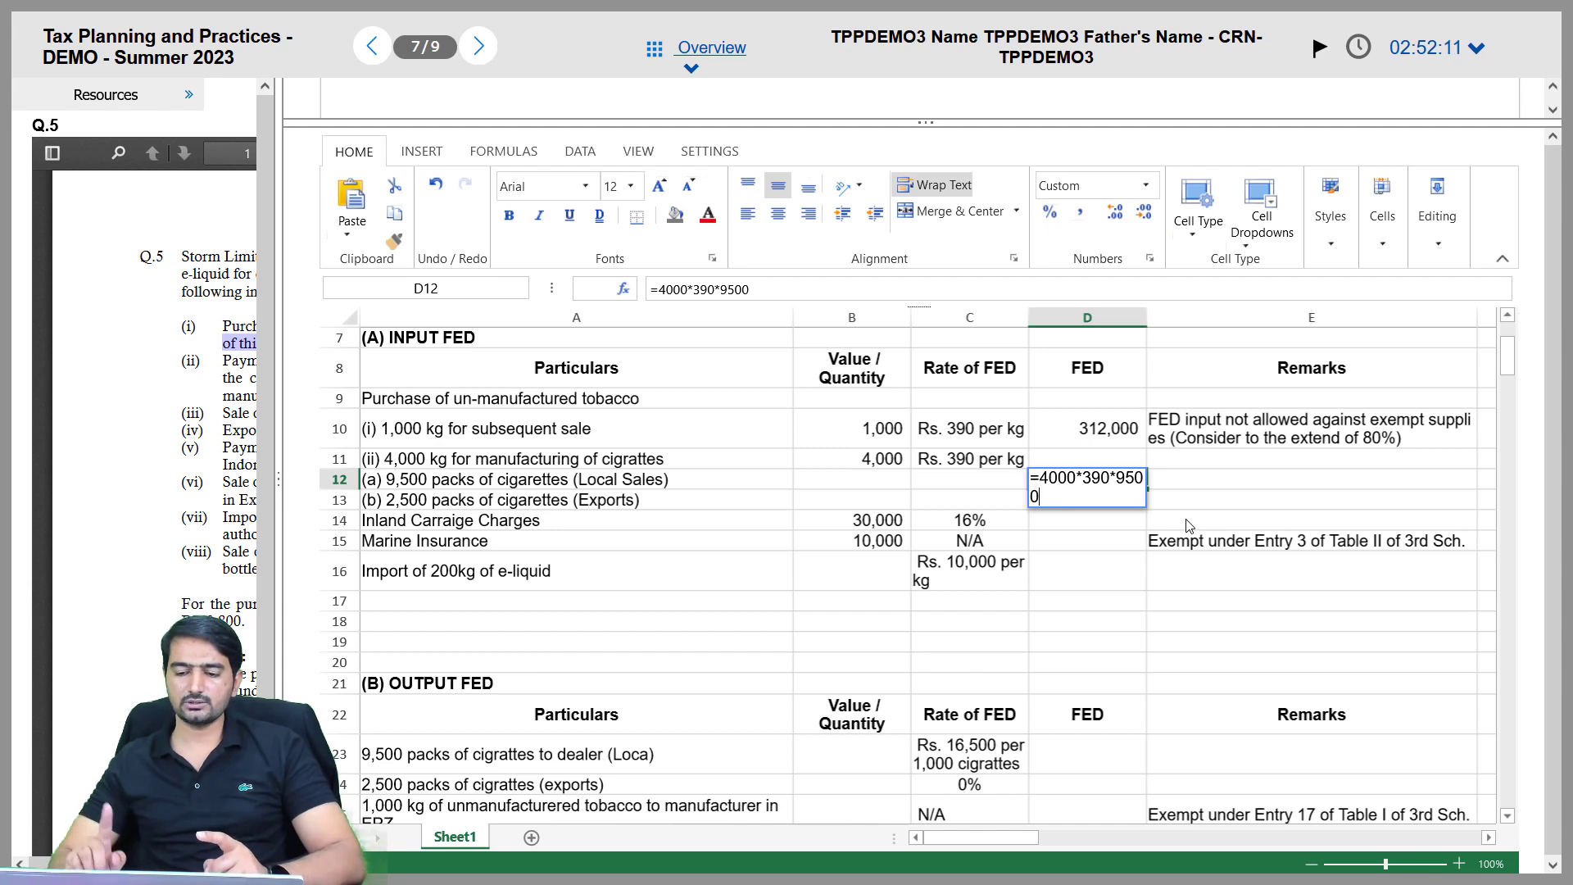
{"action": "type", "text": "/12000"}
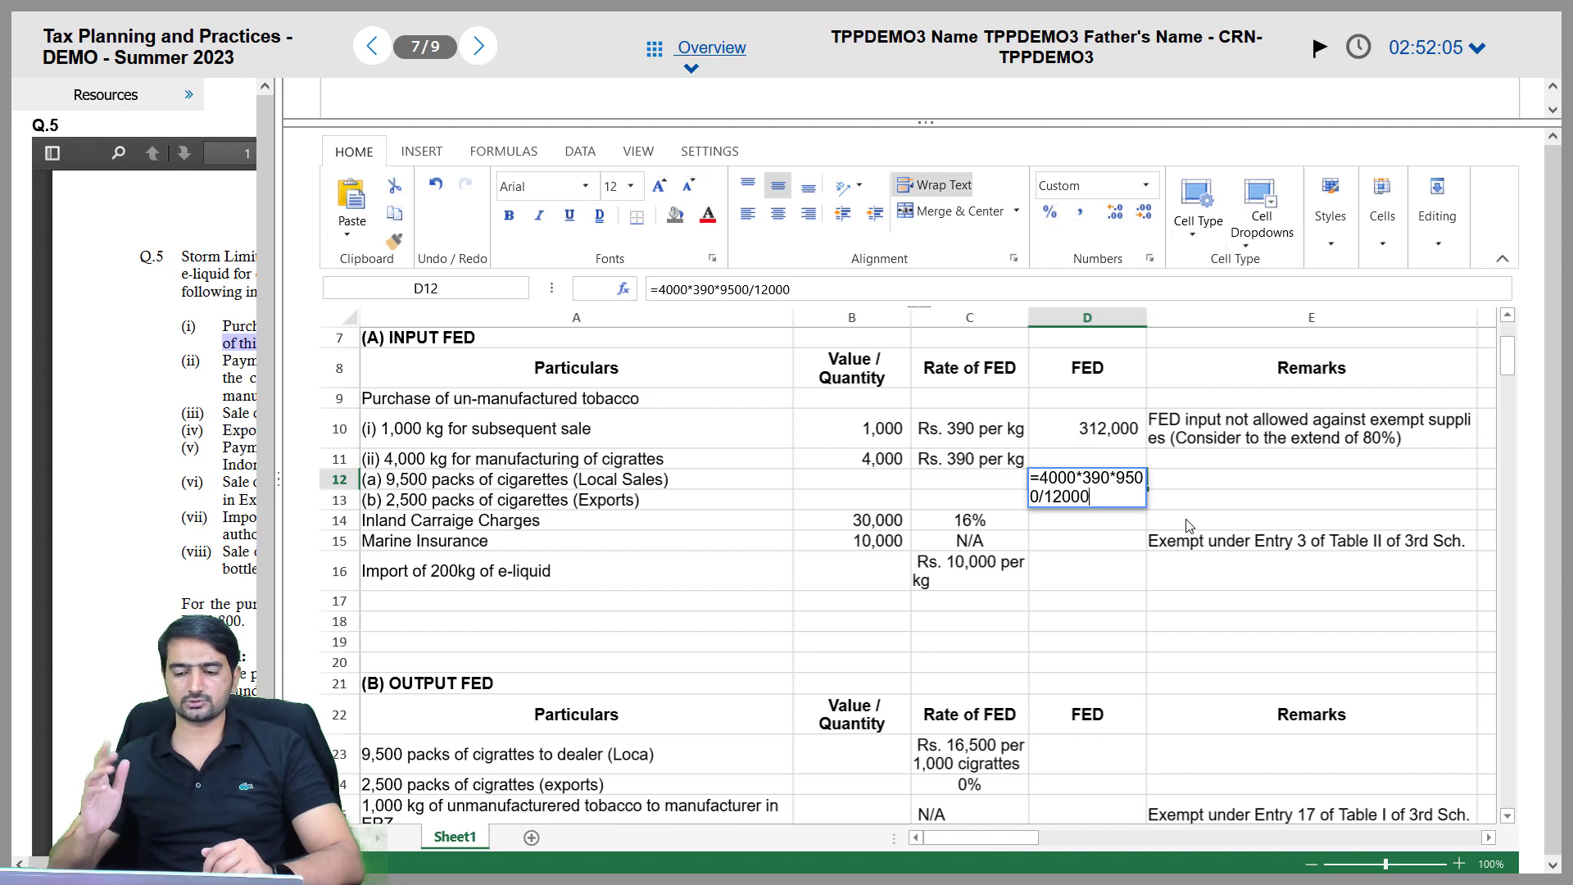
{"action": "type", "text": "*8"}
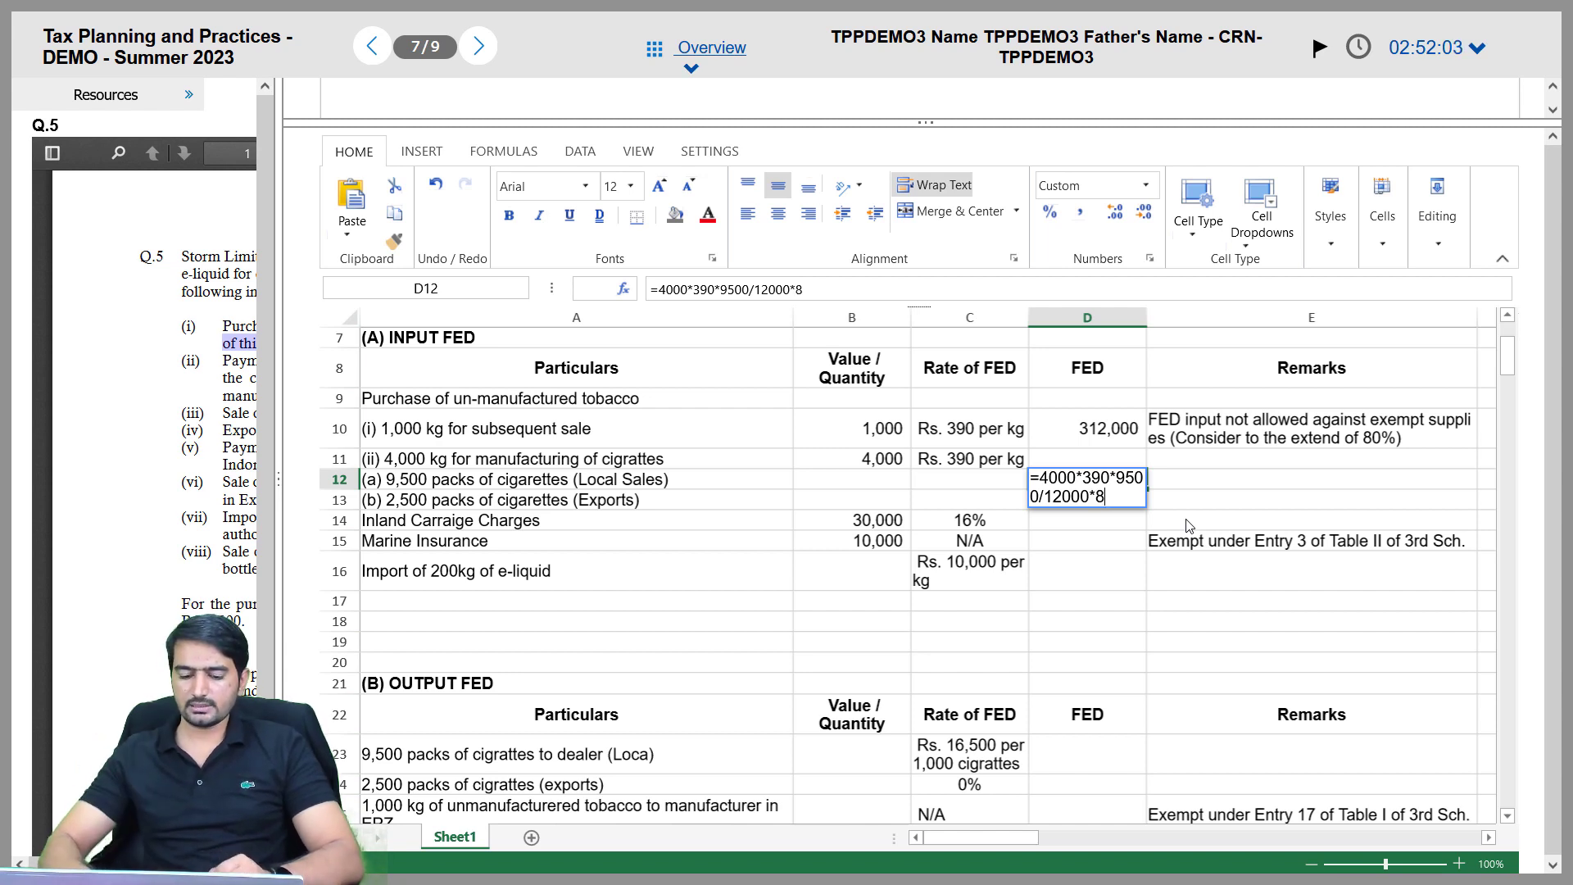
{"action": "type", "text": "0%"}
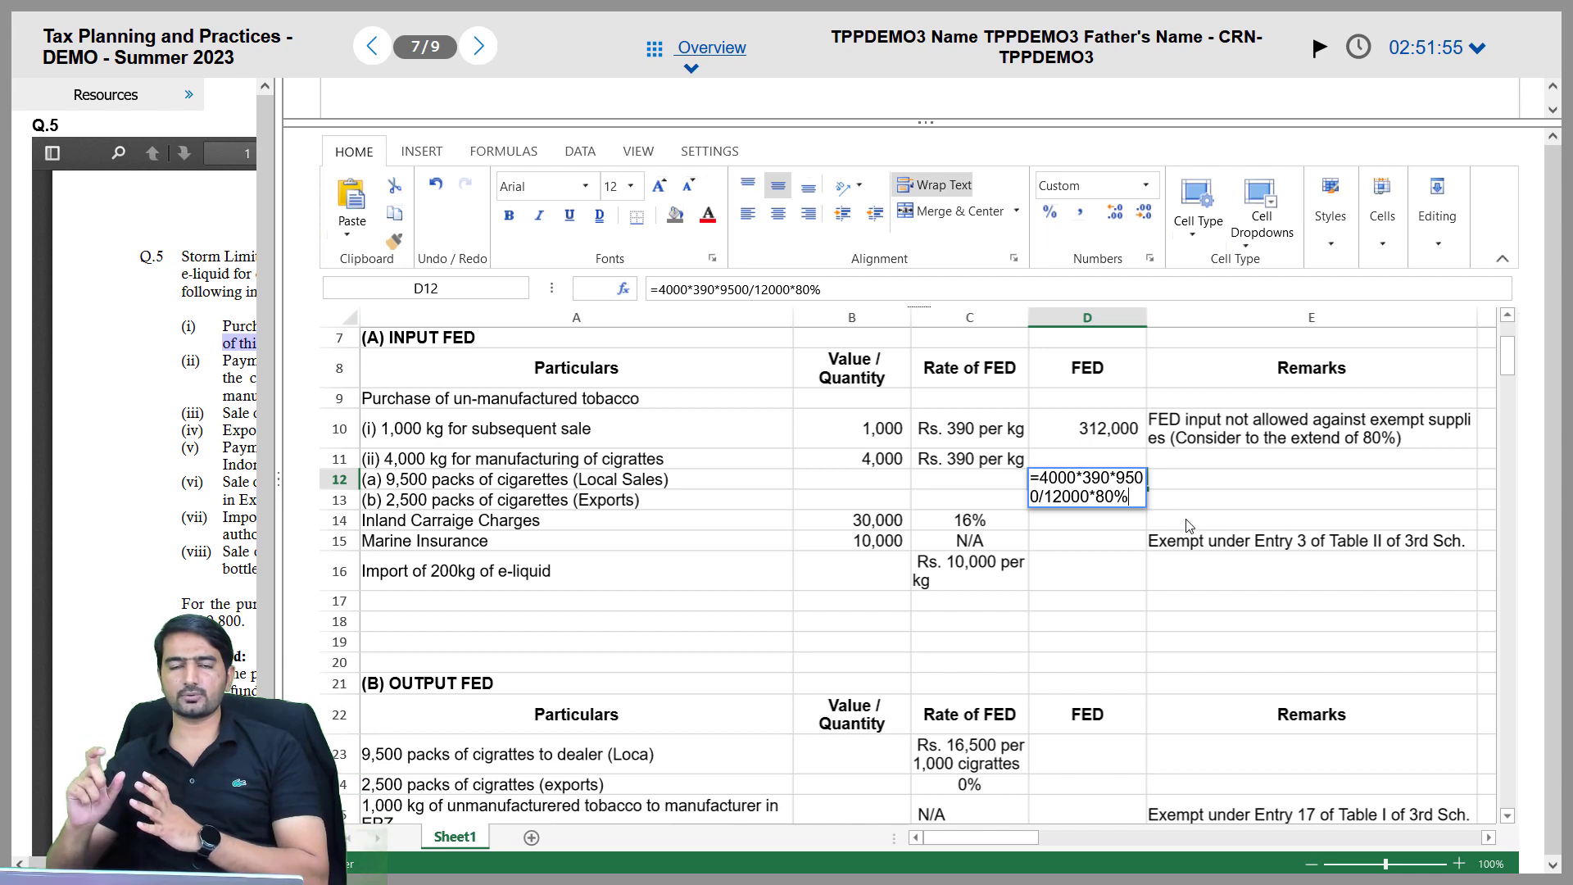
{"action": "key", "text": "Return"}
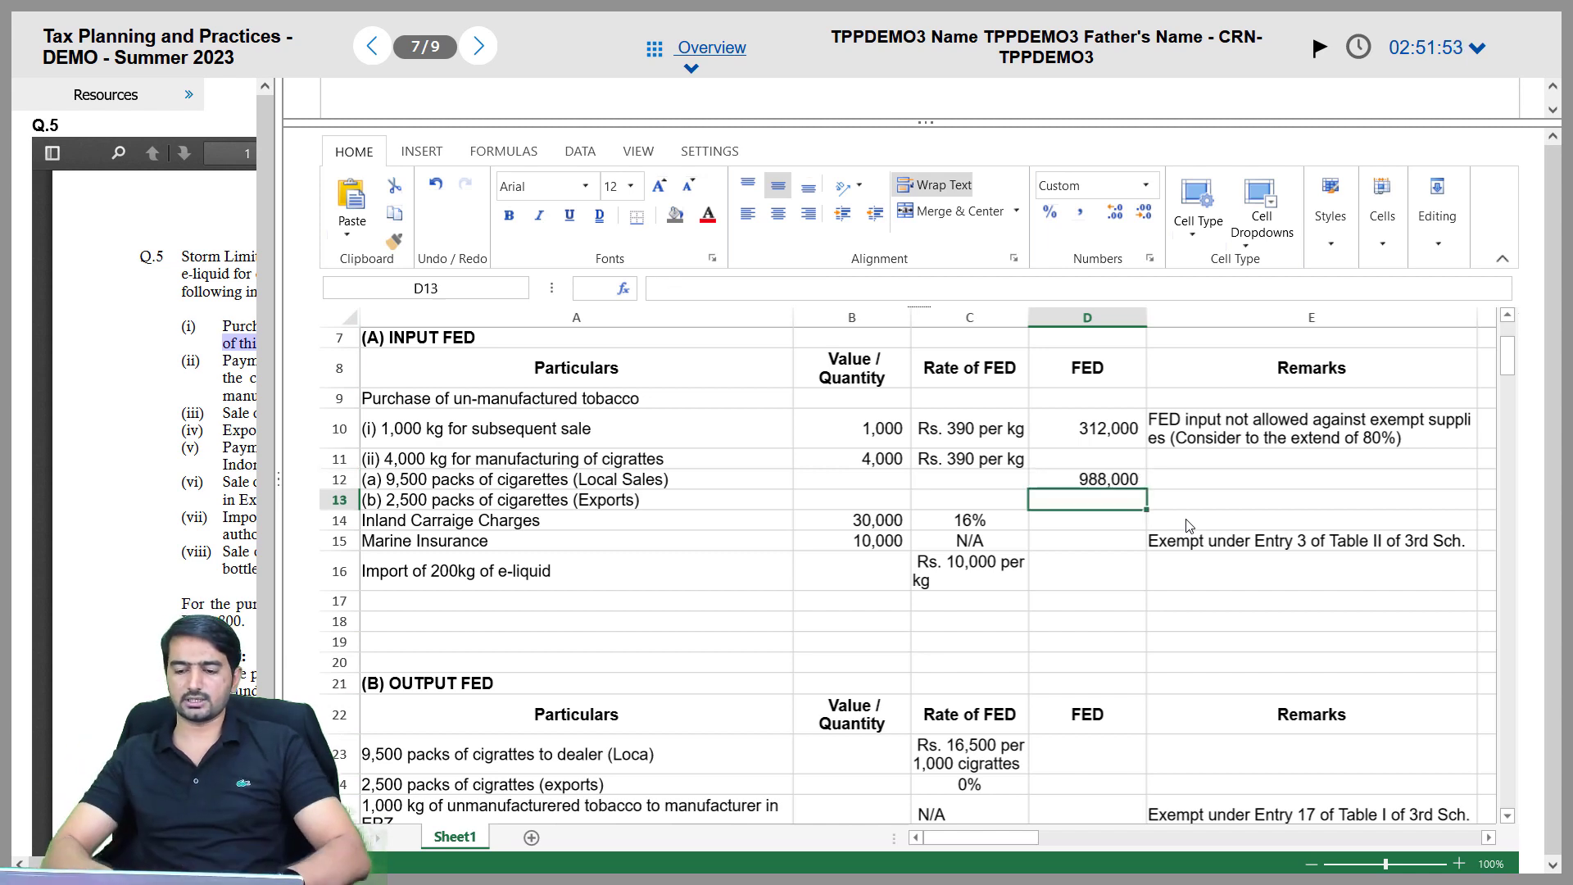
Copy the remark of the 1,000 kg purchase to the 9,500 local packs' entry and fit that row's height
{"action": "key", "text": "Up"}
{"action": "key", "text": "Right"}
{"action": "key", "text": "Up"}
{"action": "key", "text": "Up"}
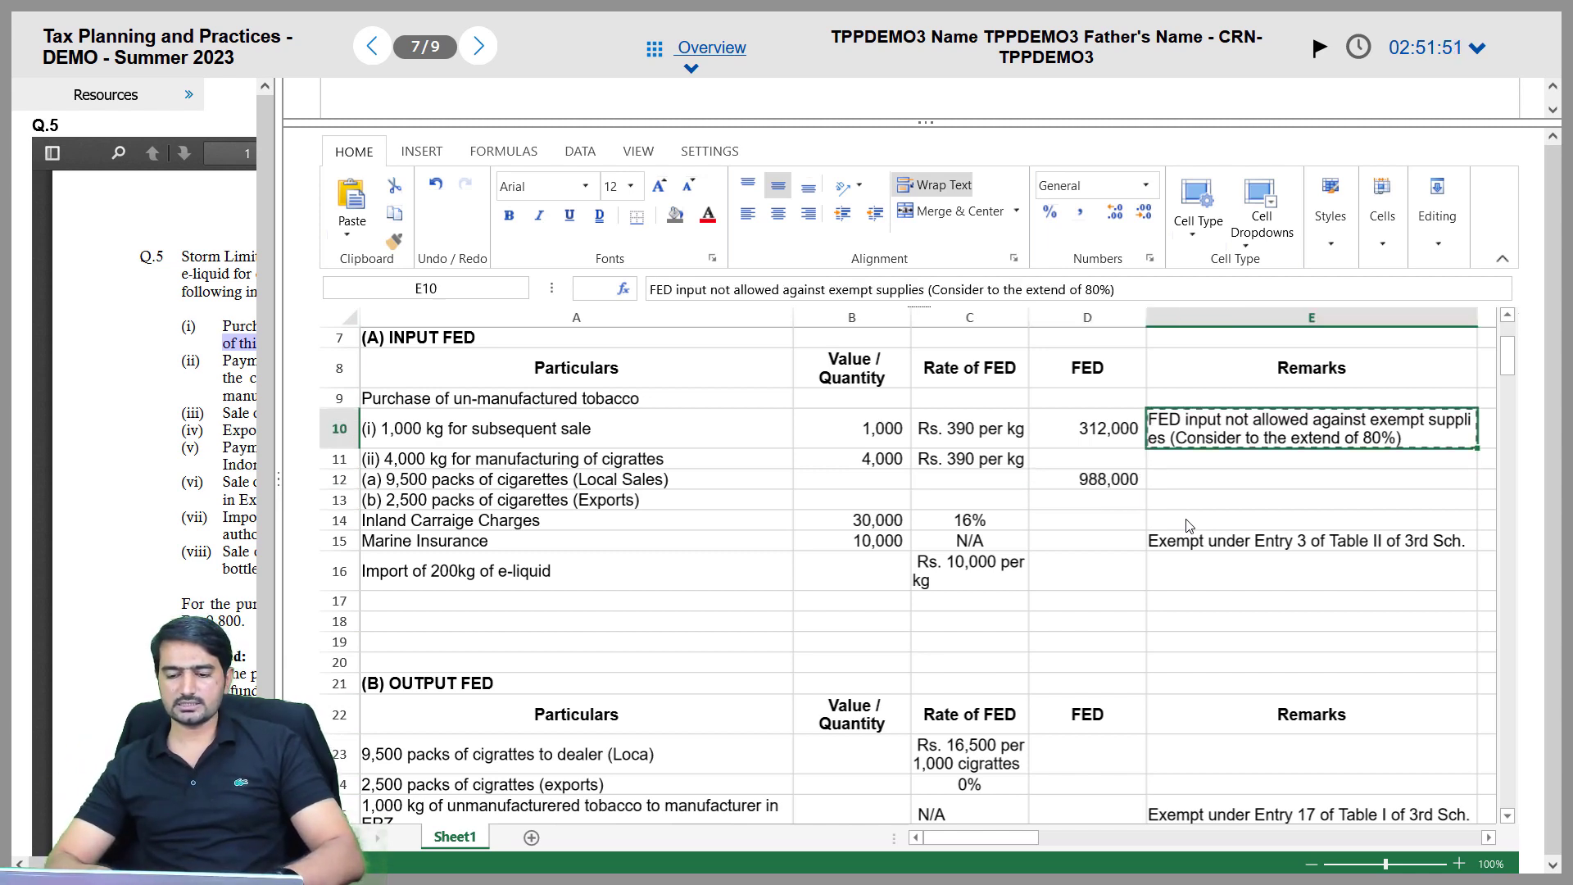
{"action": "key", "text": "Down"}
{"action": "key", "text": "Down"}
{"action": "type", "text": "FED input not allowed against exempt supplies (Consider to the extend of 80%)"}
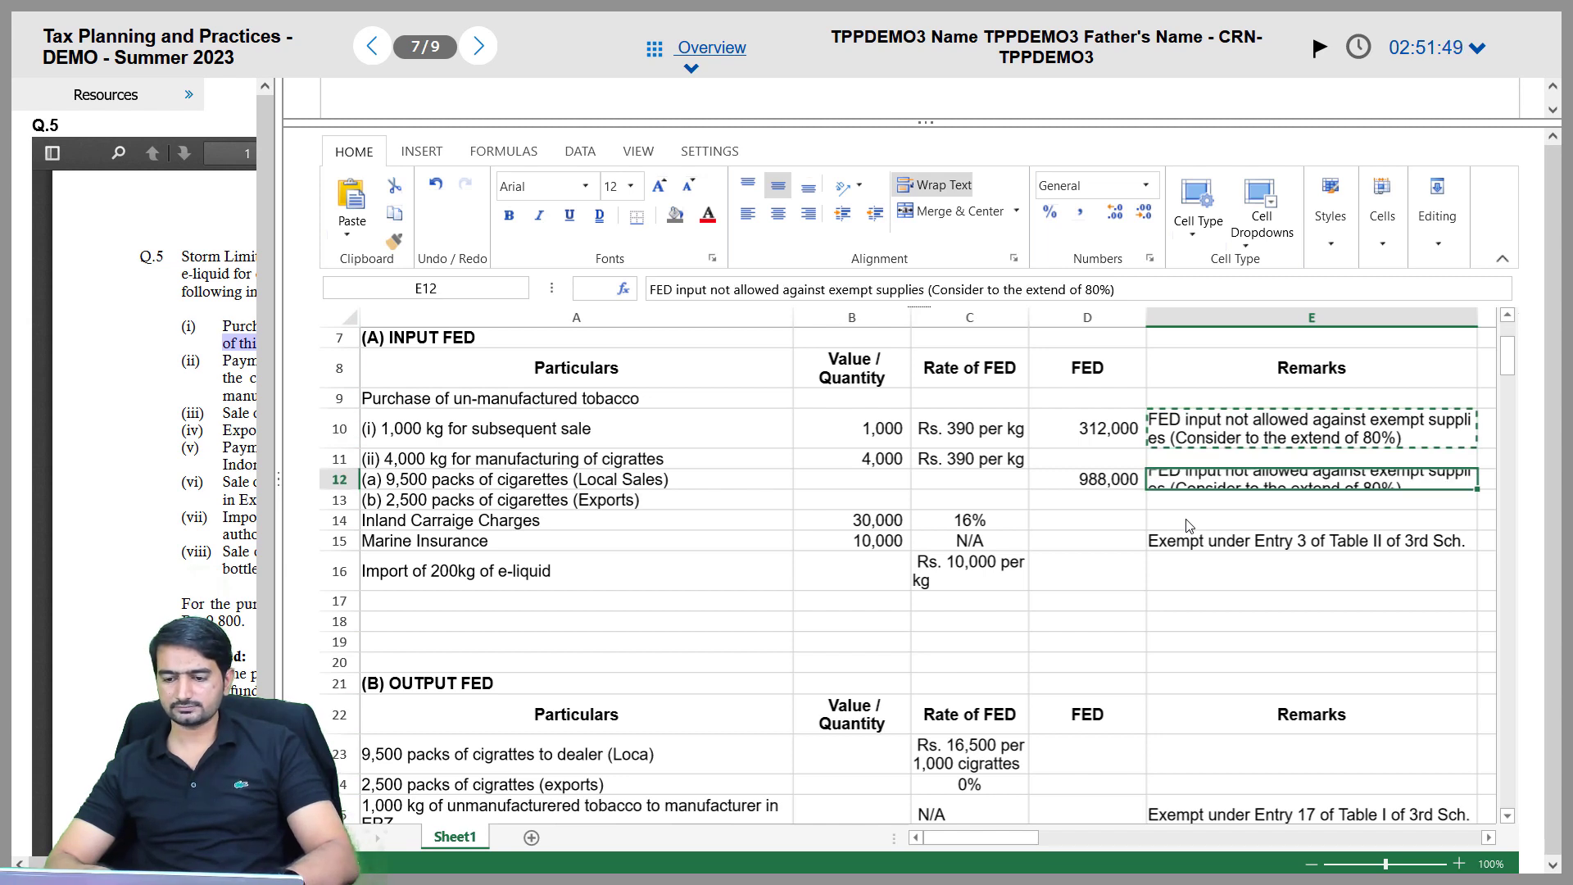
{"action": "double_click", "coordinate": [335, 489]}
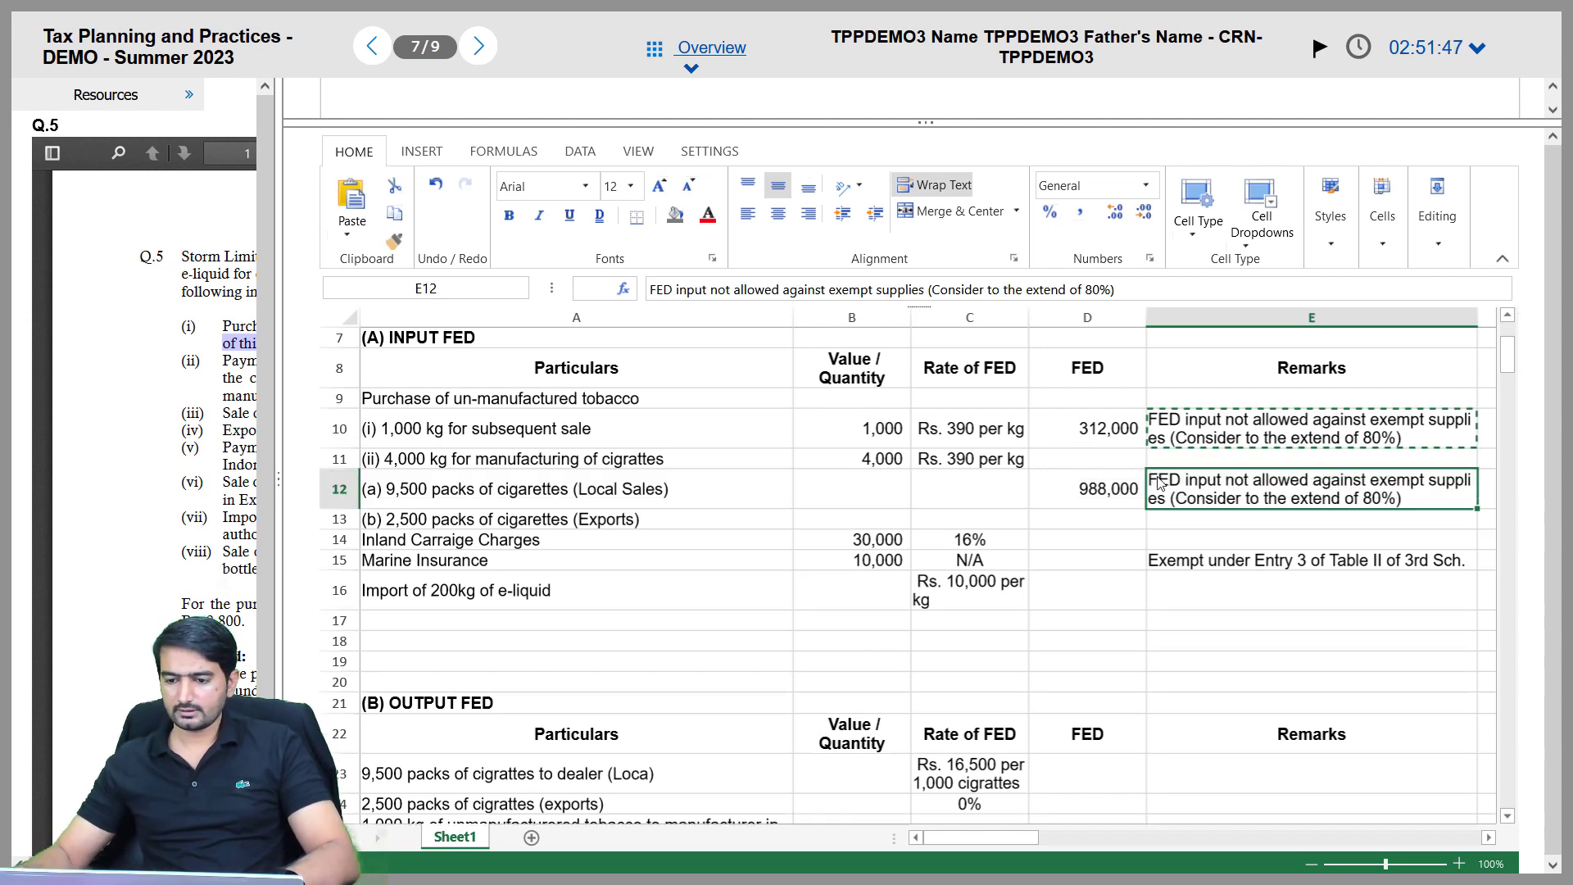
Shorten the remark for the 9,500 local packs to "FED input allowed (Consider to the extend of 80%)"
{"action": "double_click", "coordinate": [1234, 479]}
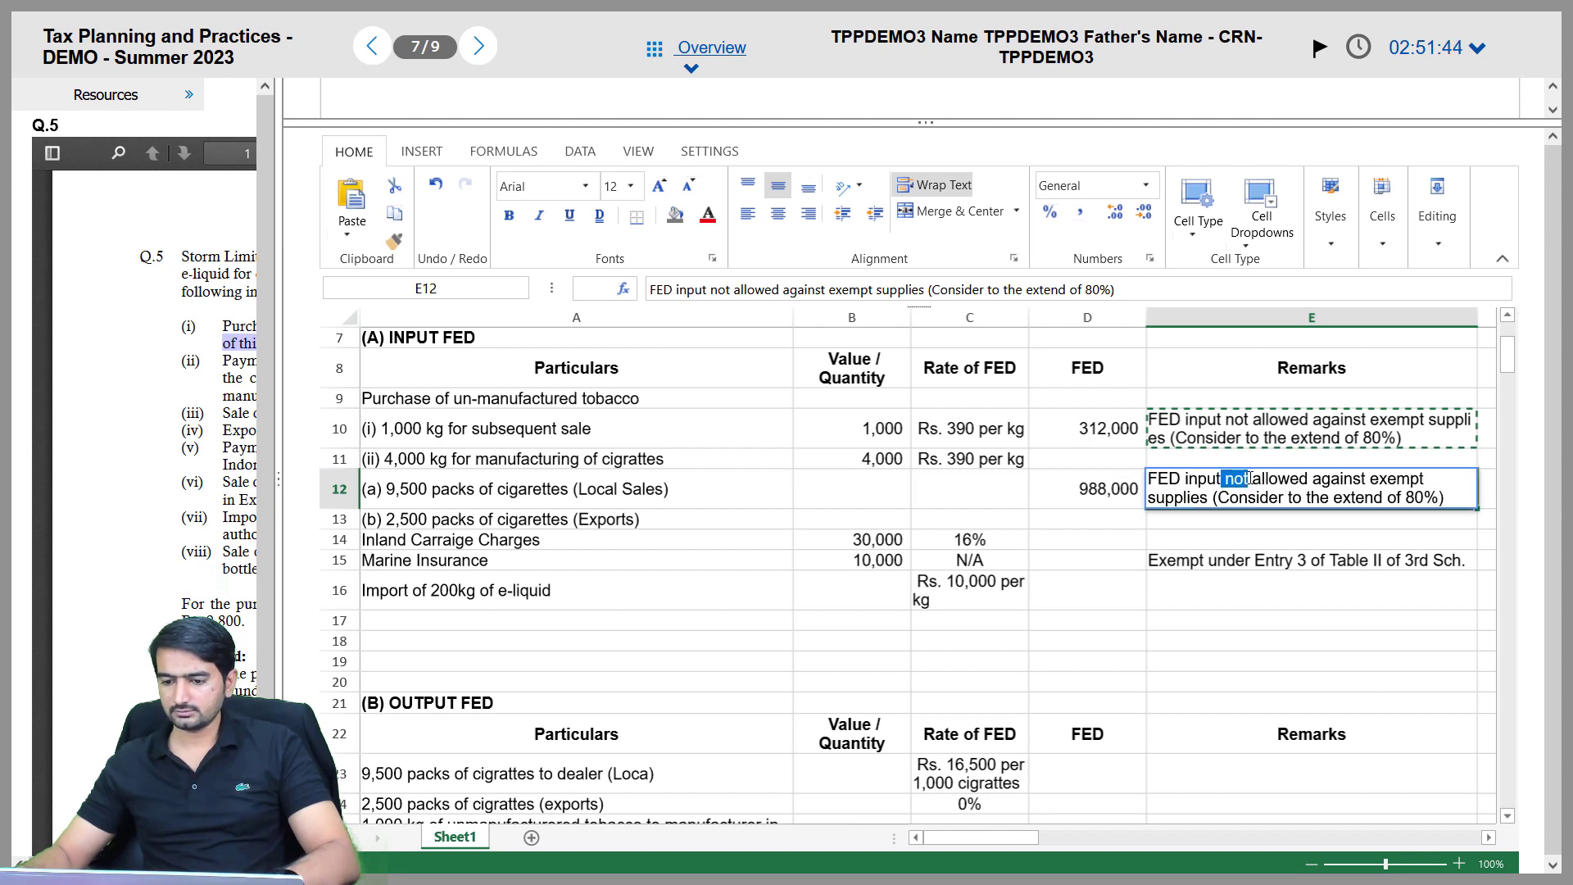
{"action": "key", "text": "Delete"}
{"action": "key", "text": "Delete"}
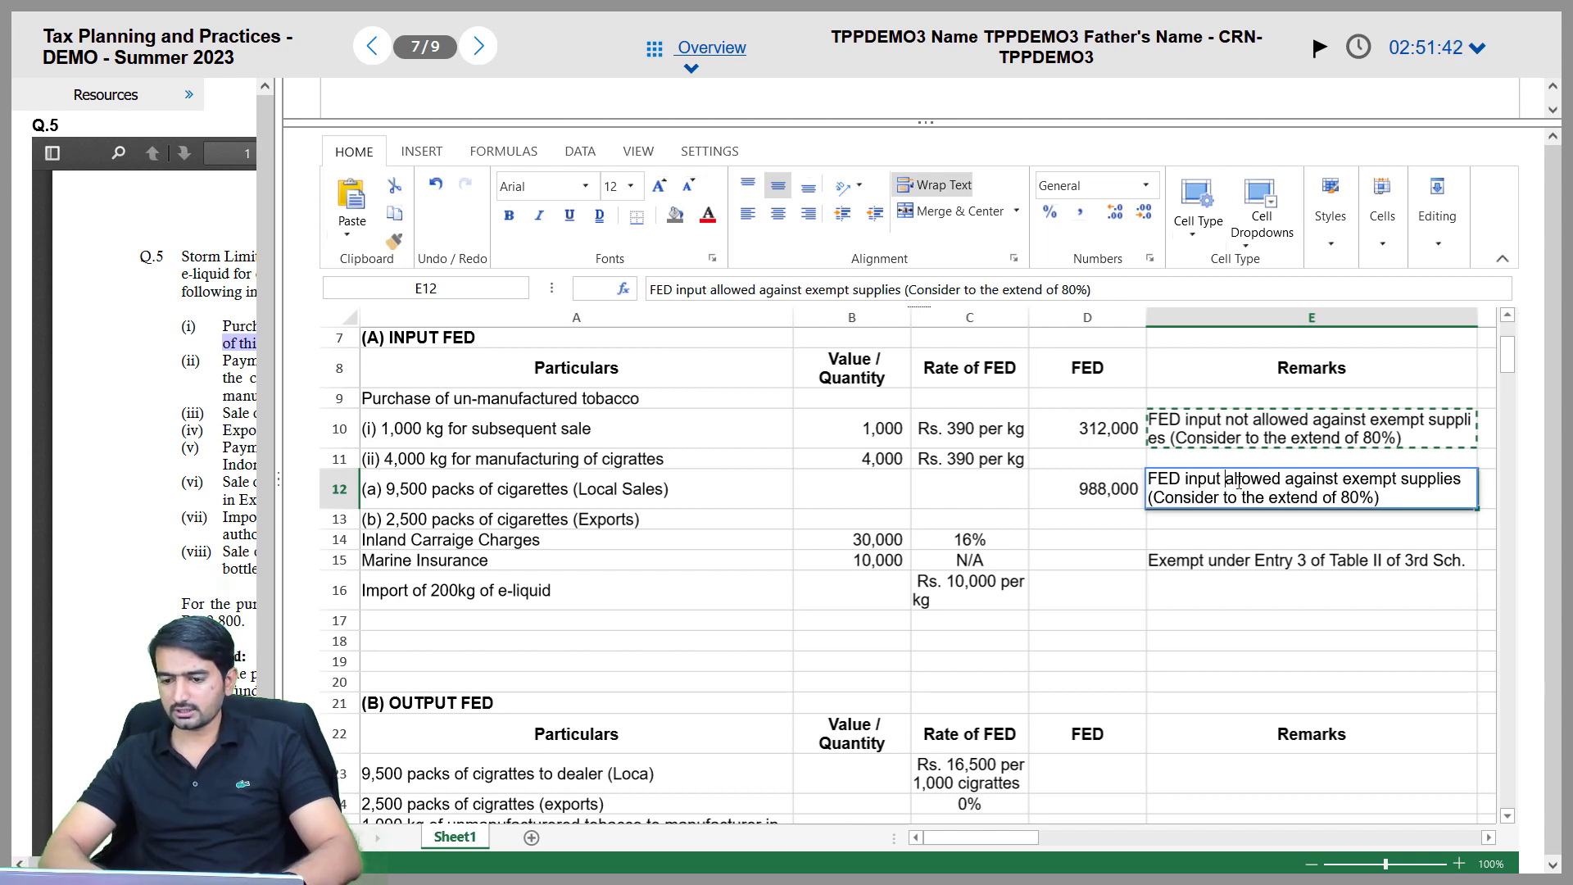
{"action": "key", "text": "ctrl+shift+Right"}
{"action": "key", "text": "ctrl+shift+Right"}
{"action": "key", "text": "ctrl+shift+Right"}
{"action": "key", "text": "ctrl+shift+Right"}
{"action": "key", "text": "ctrl+shift+Left"}
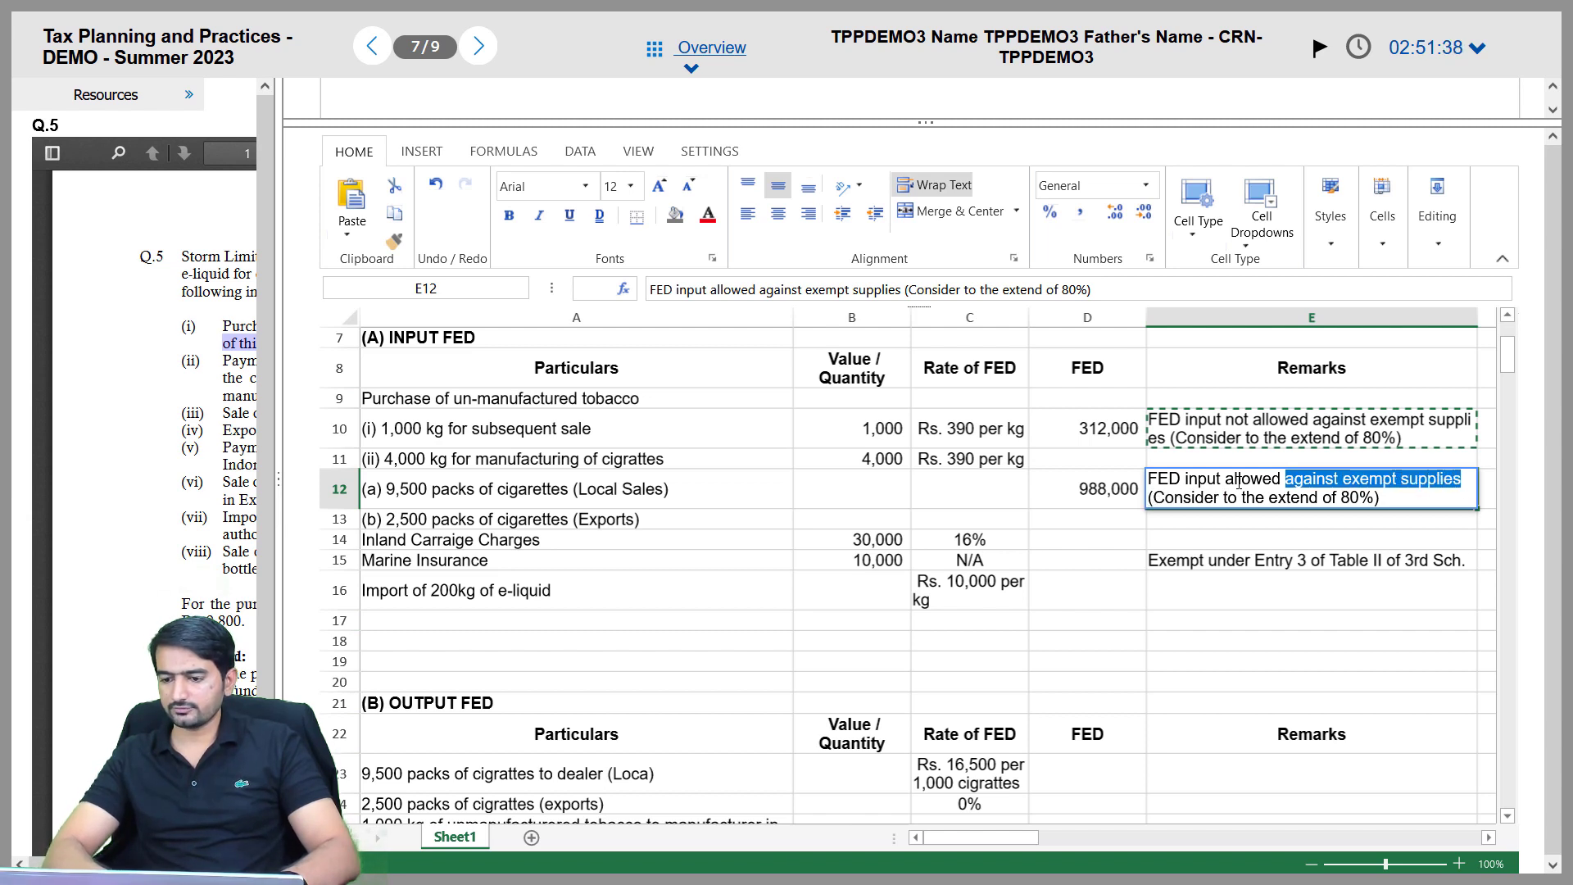
{"action": "key", "text": "Delete"}
{"action": "key", "text": "Delete"}
{"action": "key", "text": "Return"}
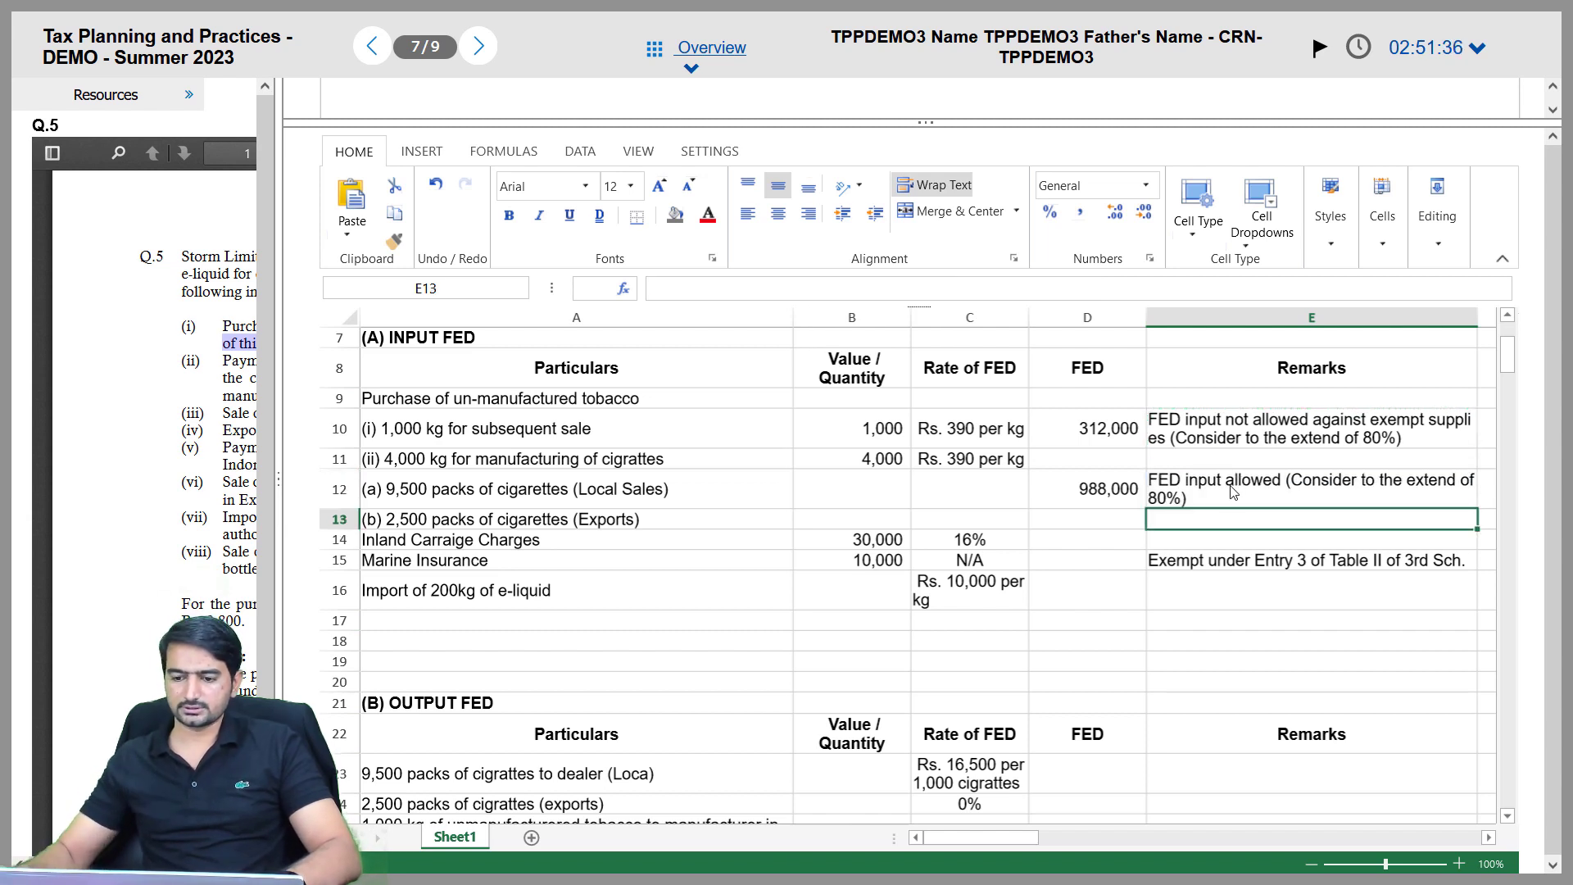
Calculate the input FED for the 2,500 exported cigarette packs by adapting the local packs' formula to =4000*390*2500/12000*80%
{"action": "left_click", "coordinate": [1128, 506]}
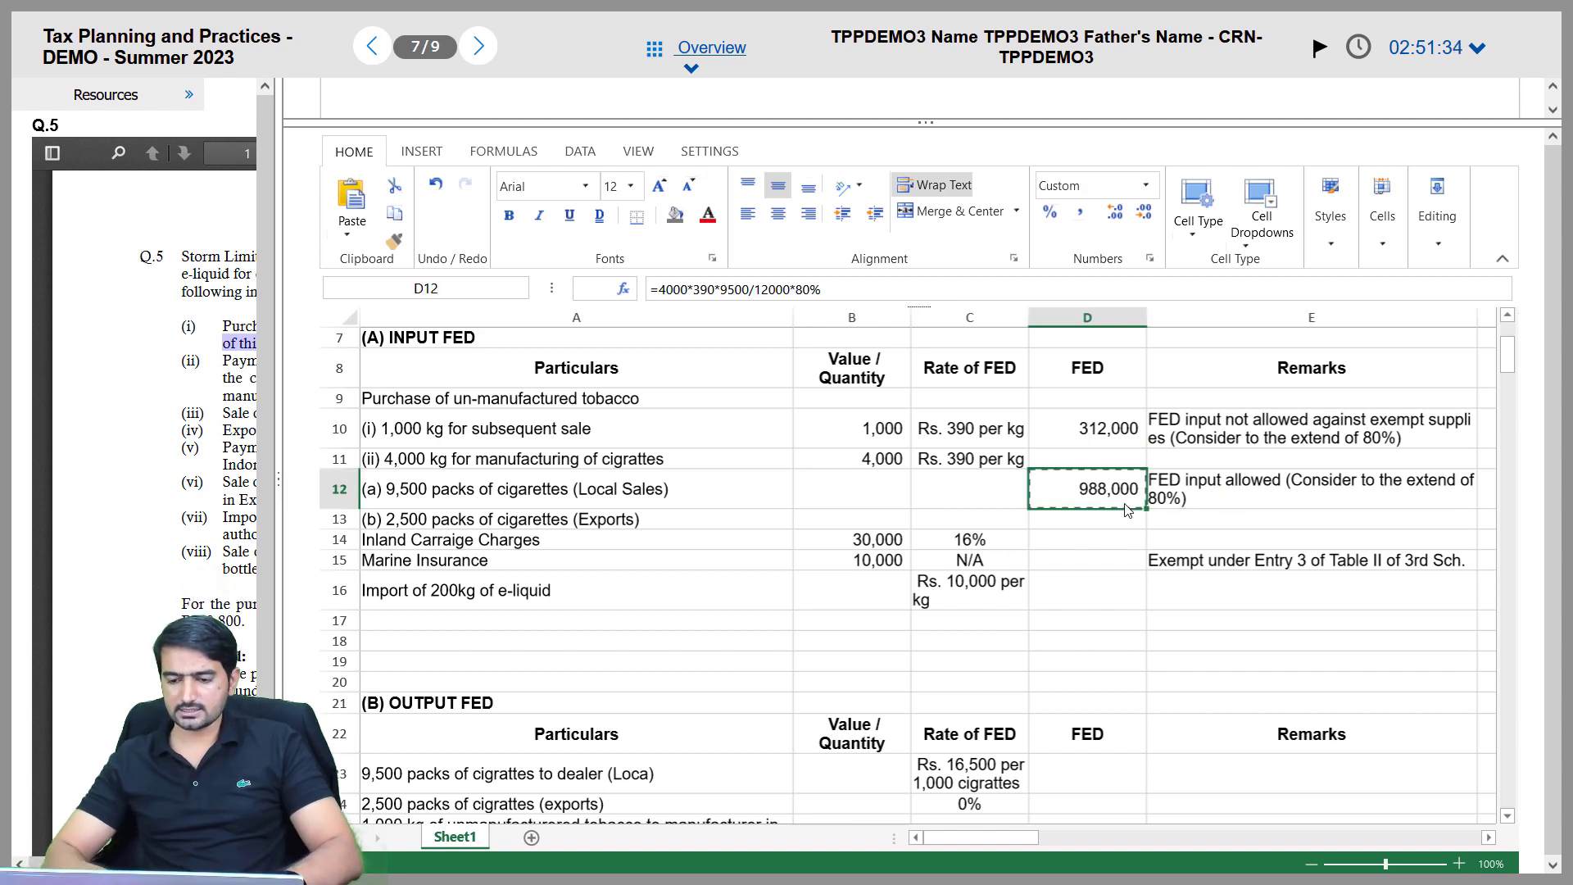
{"action": "key", "text": "Down"}
{"action": "type", "text": "988,000"}
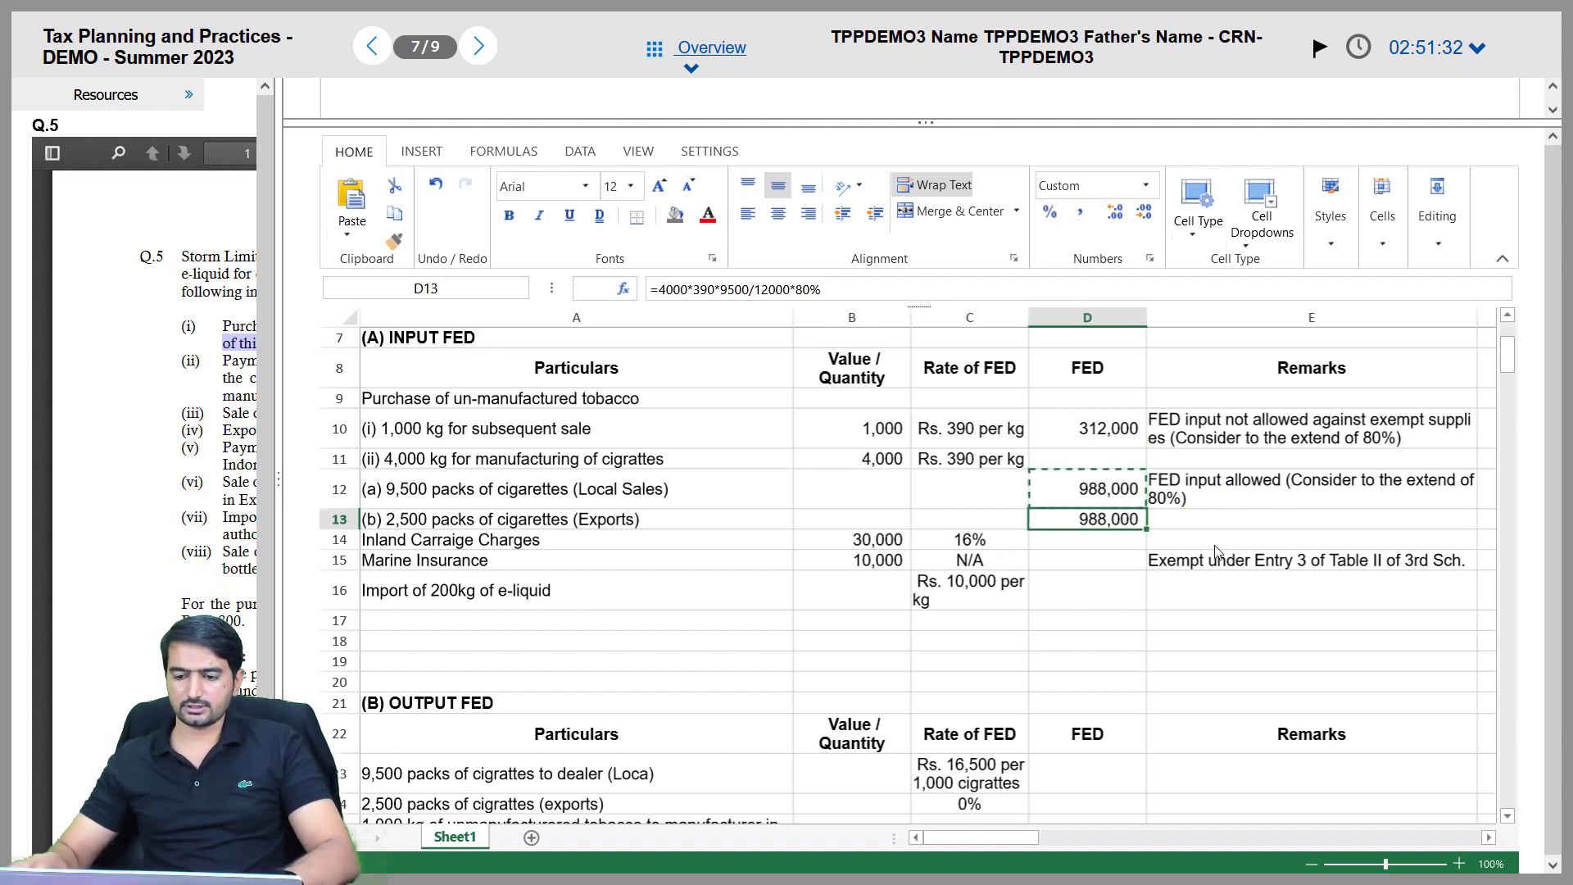
{"action": "double_click", "coordinate": [1086, 529]}
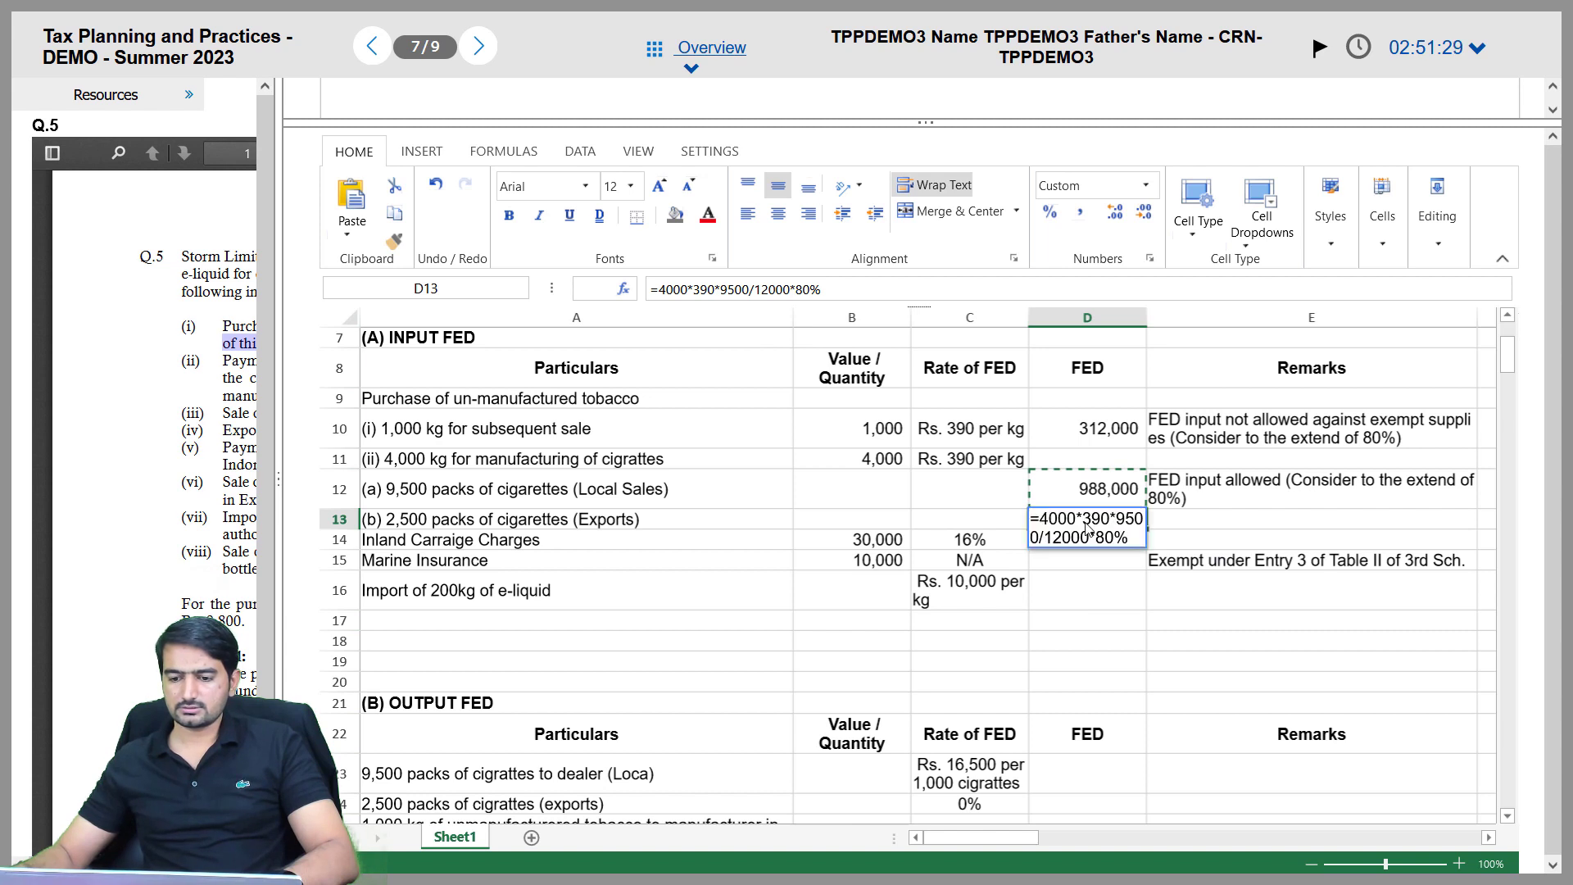
{"action": "left_click", "coordinate": [1127, 519]}
{"action": "key", "text": "BackSpace"}
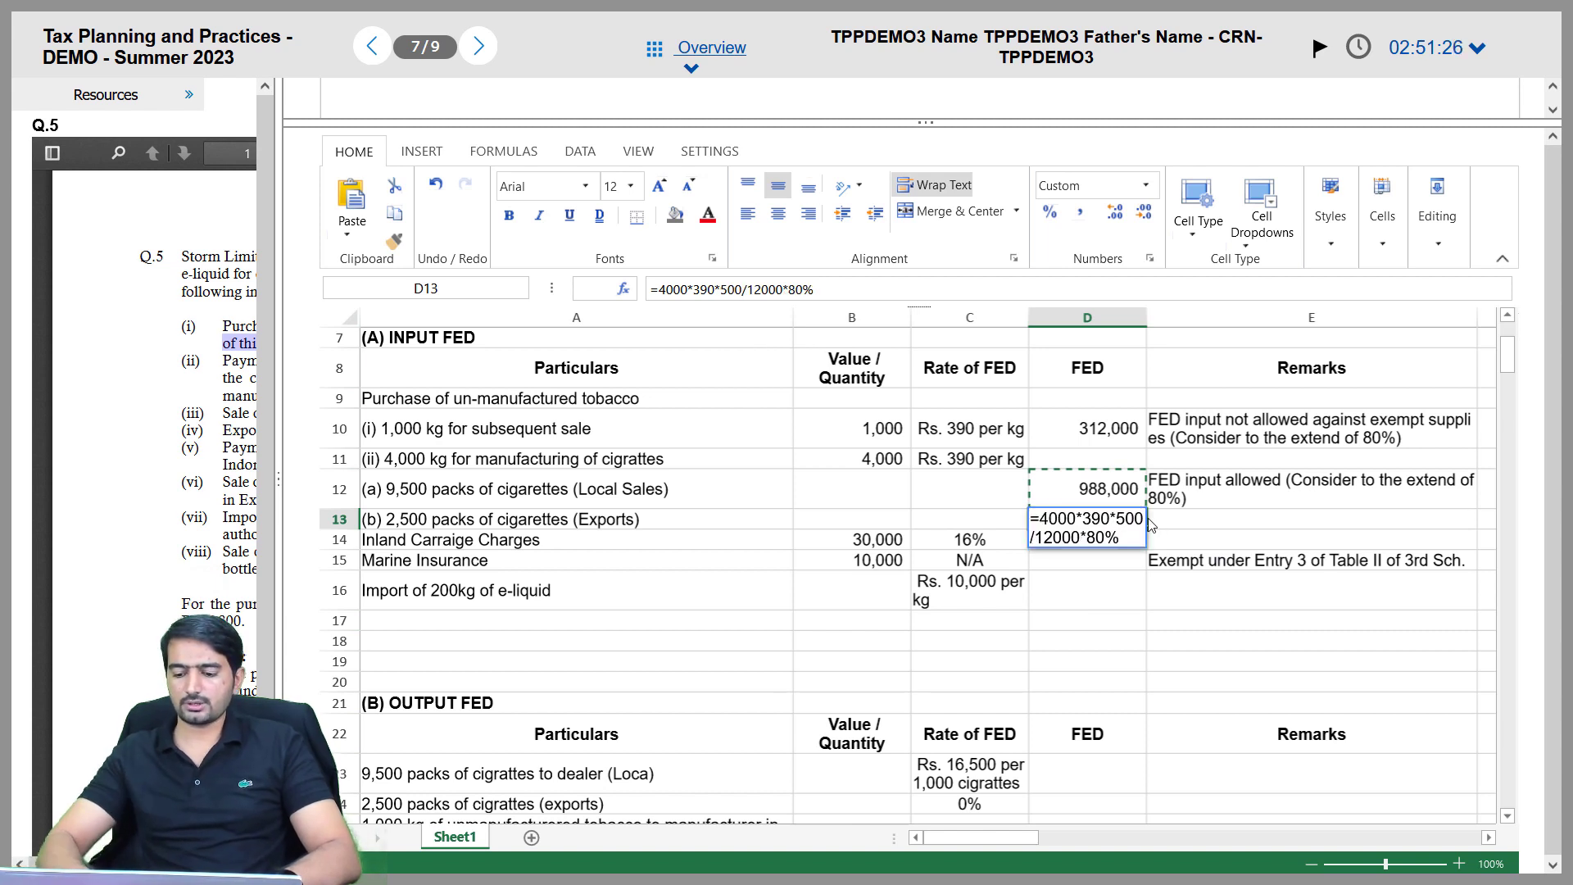
{"action": "type", "text": "2"}
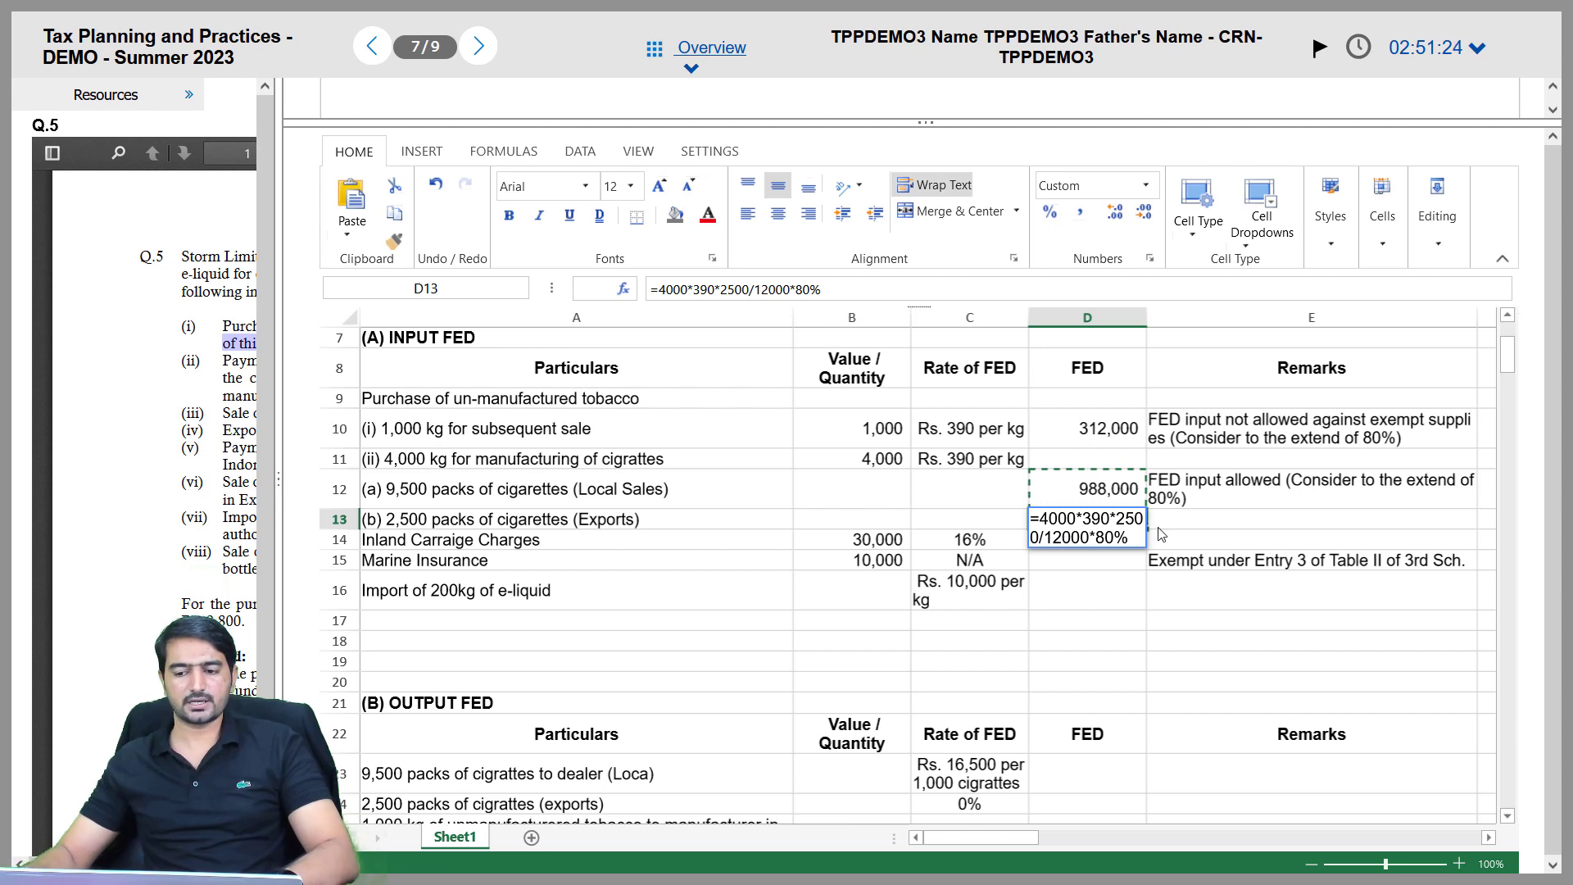
{"action": "key", "text": "Return"}
Enter the remark "FED refundable / drawback against exports" for the 2,500 exported packs
{"action": "key", "text": "Up"}
{"action": "key", "text": "Right"}
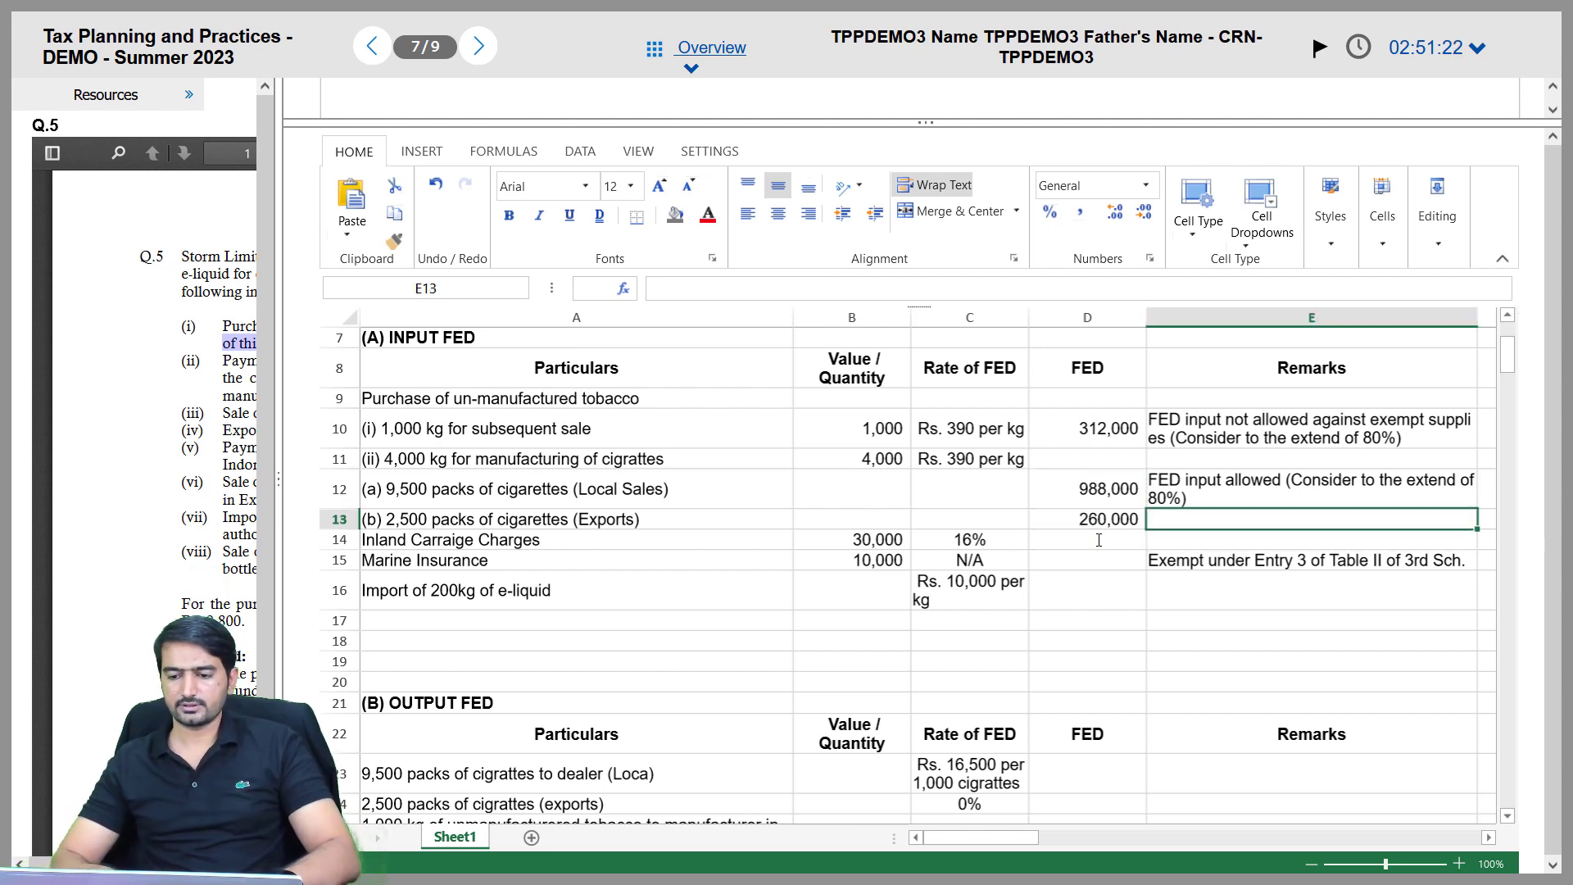
{"action": "key", "text": "Up"}
{"action": "key", "text": "Down"}
{"action": "type", "text": "FED "}
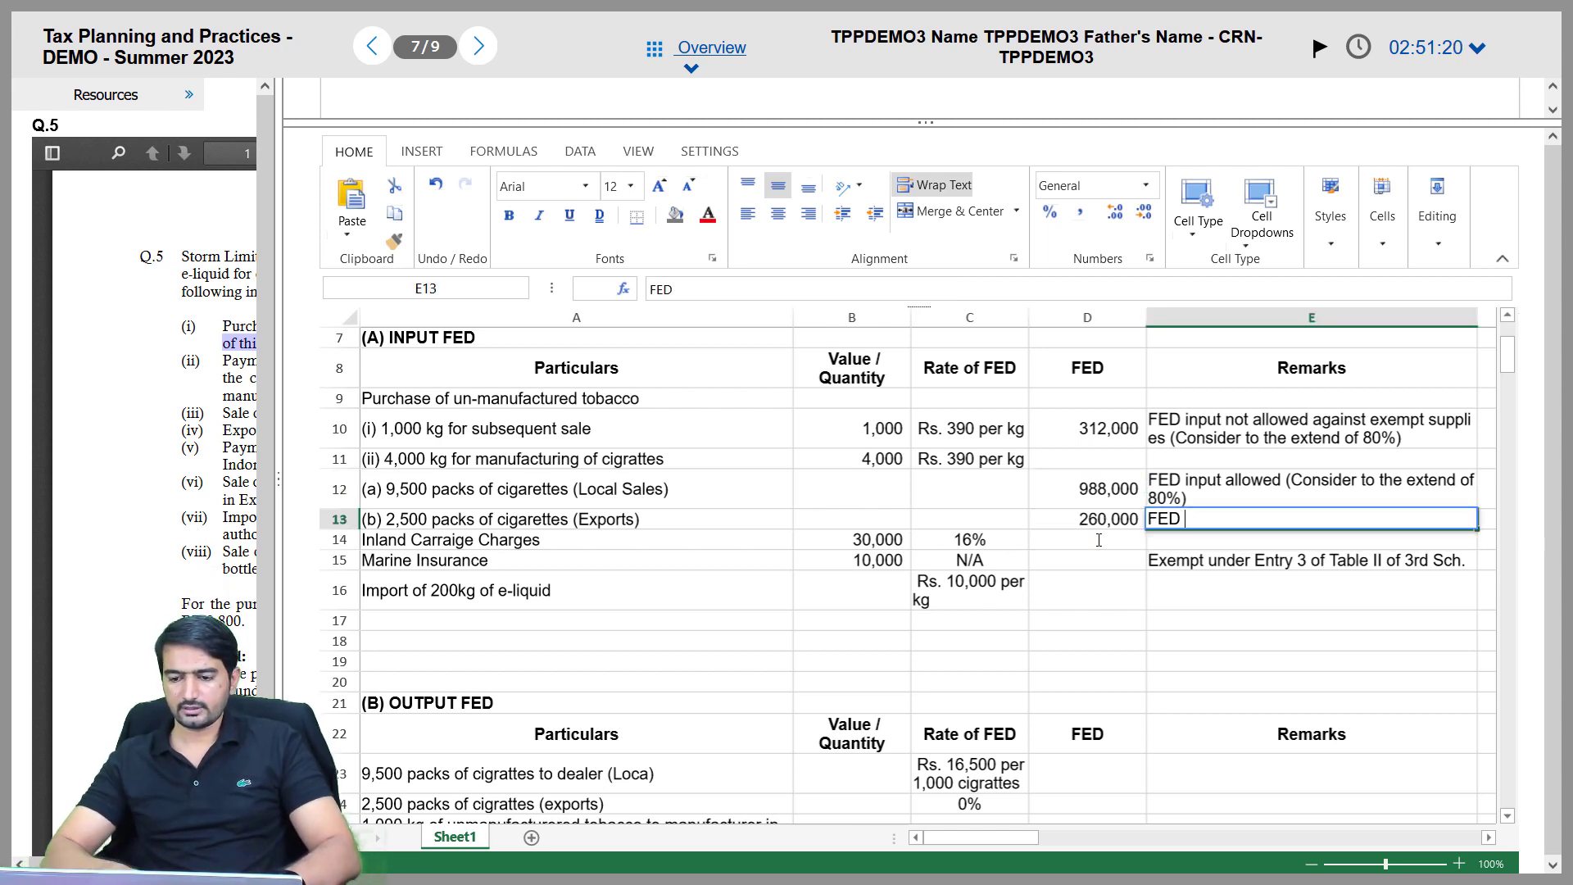
{"action": "type", "text": "refu"}
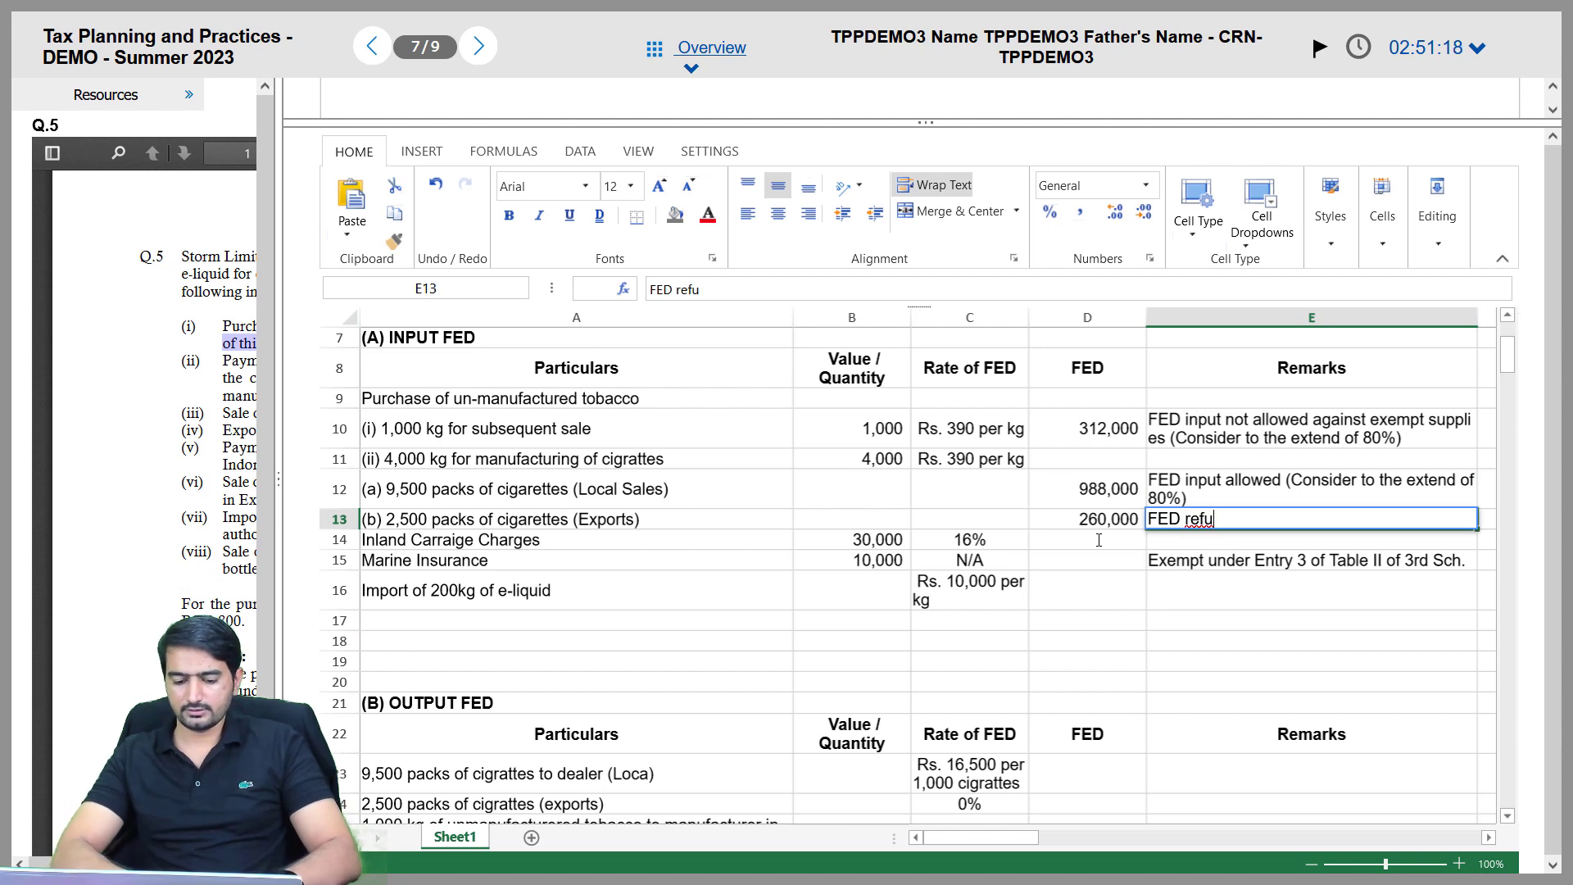
{"action": "type", "text": "ndacbl"}
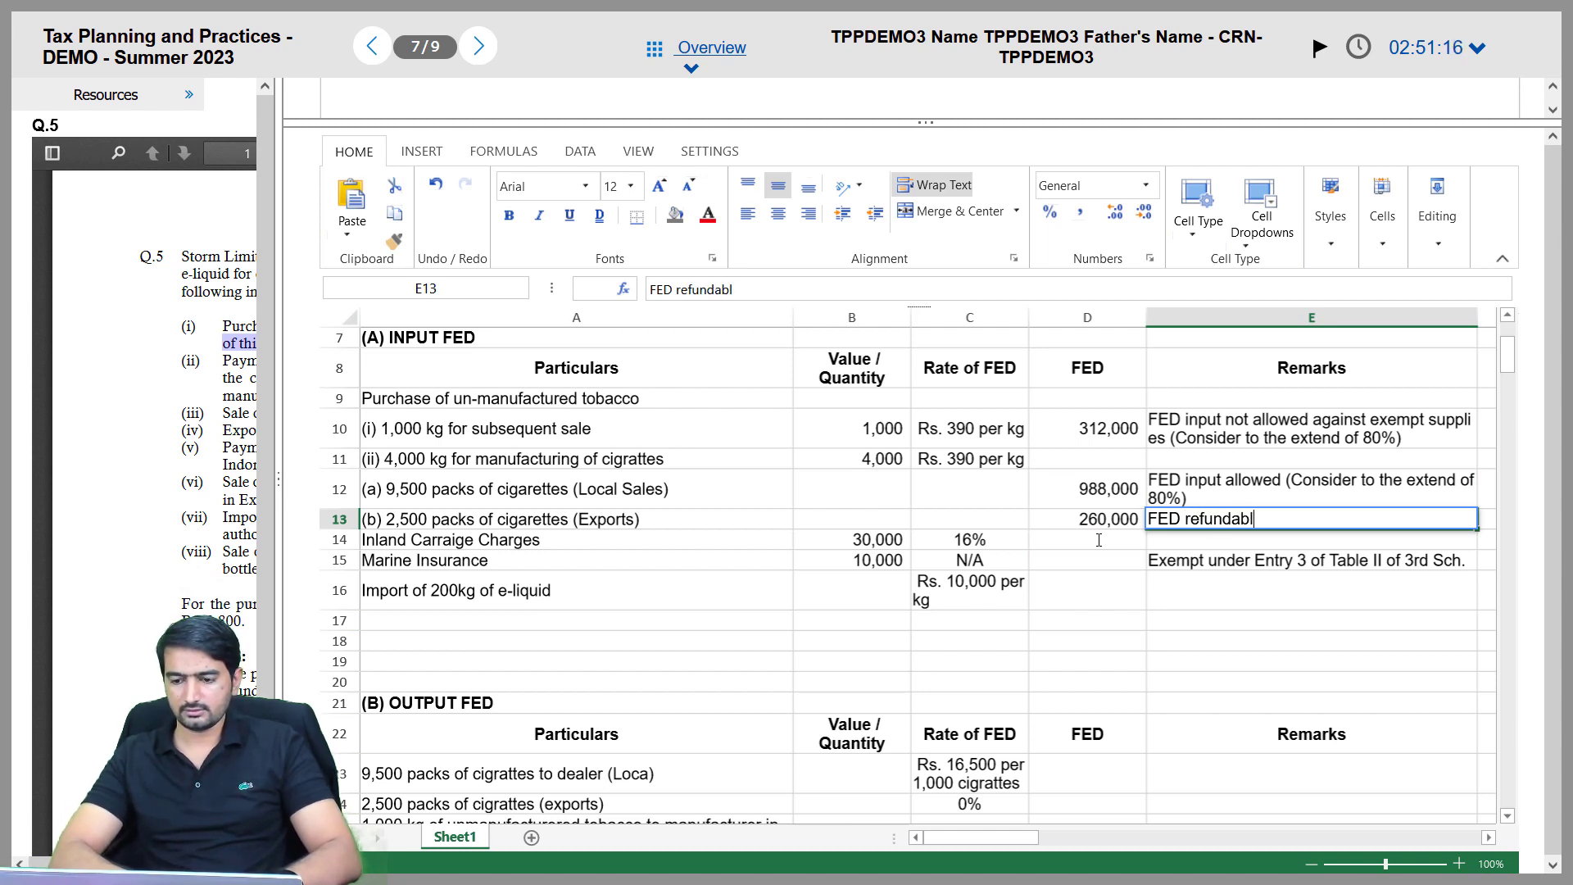
{"action": "type", "text": "e / draw"}
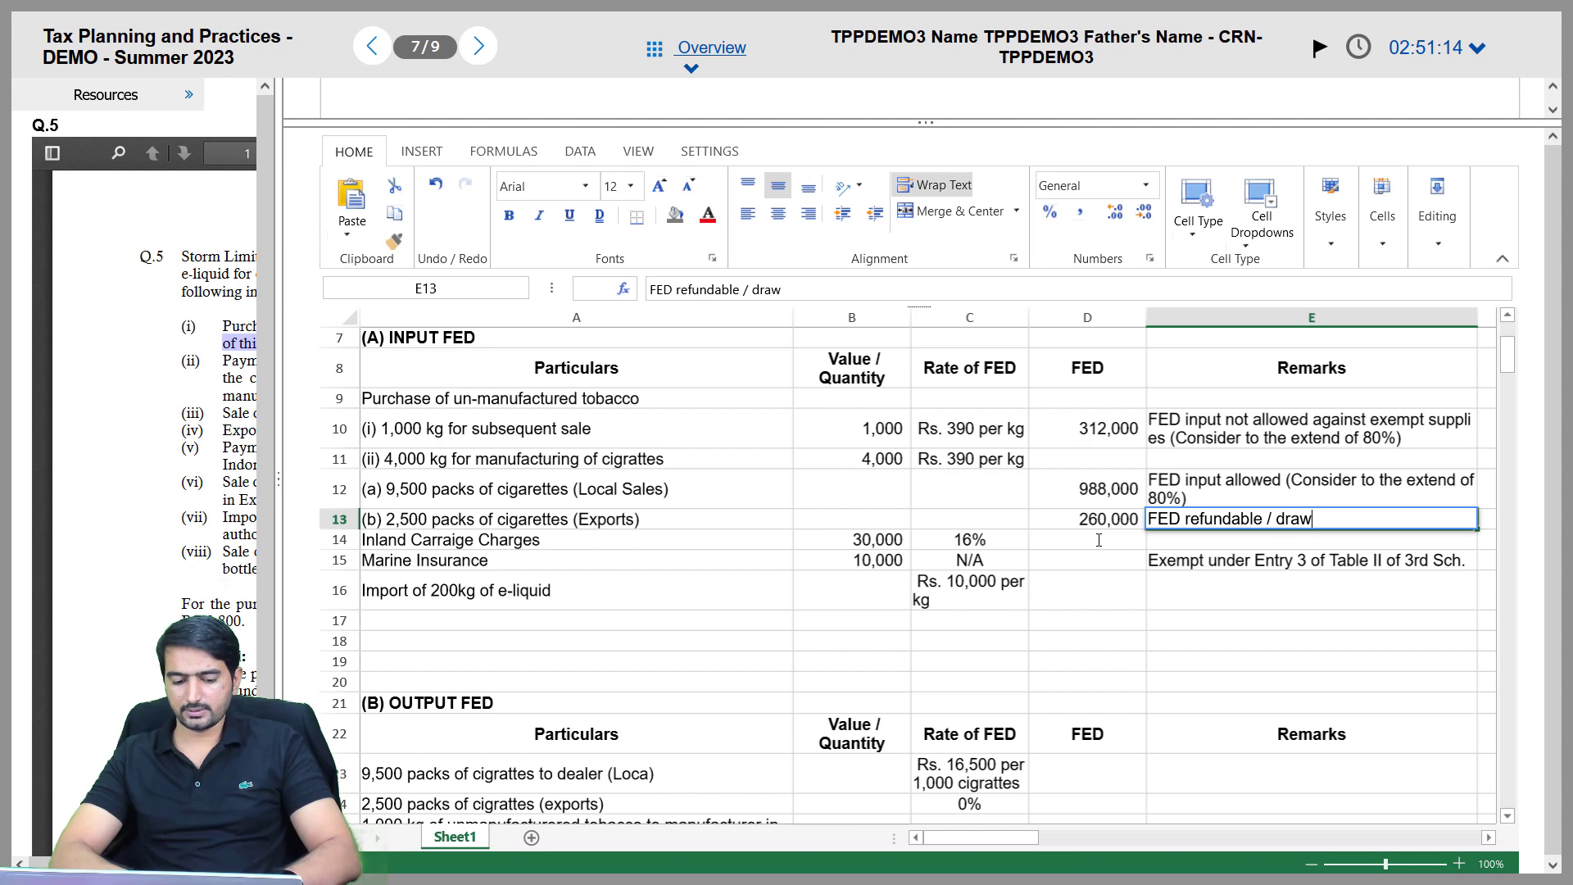
{"action": "type", "text": "back aga"}
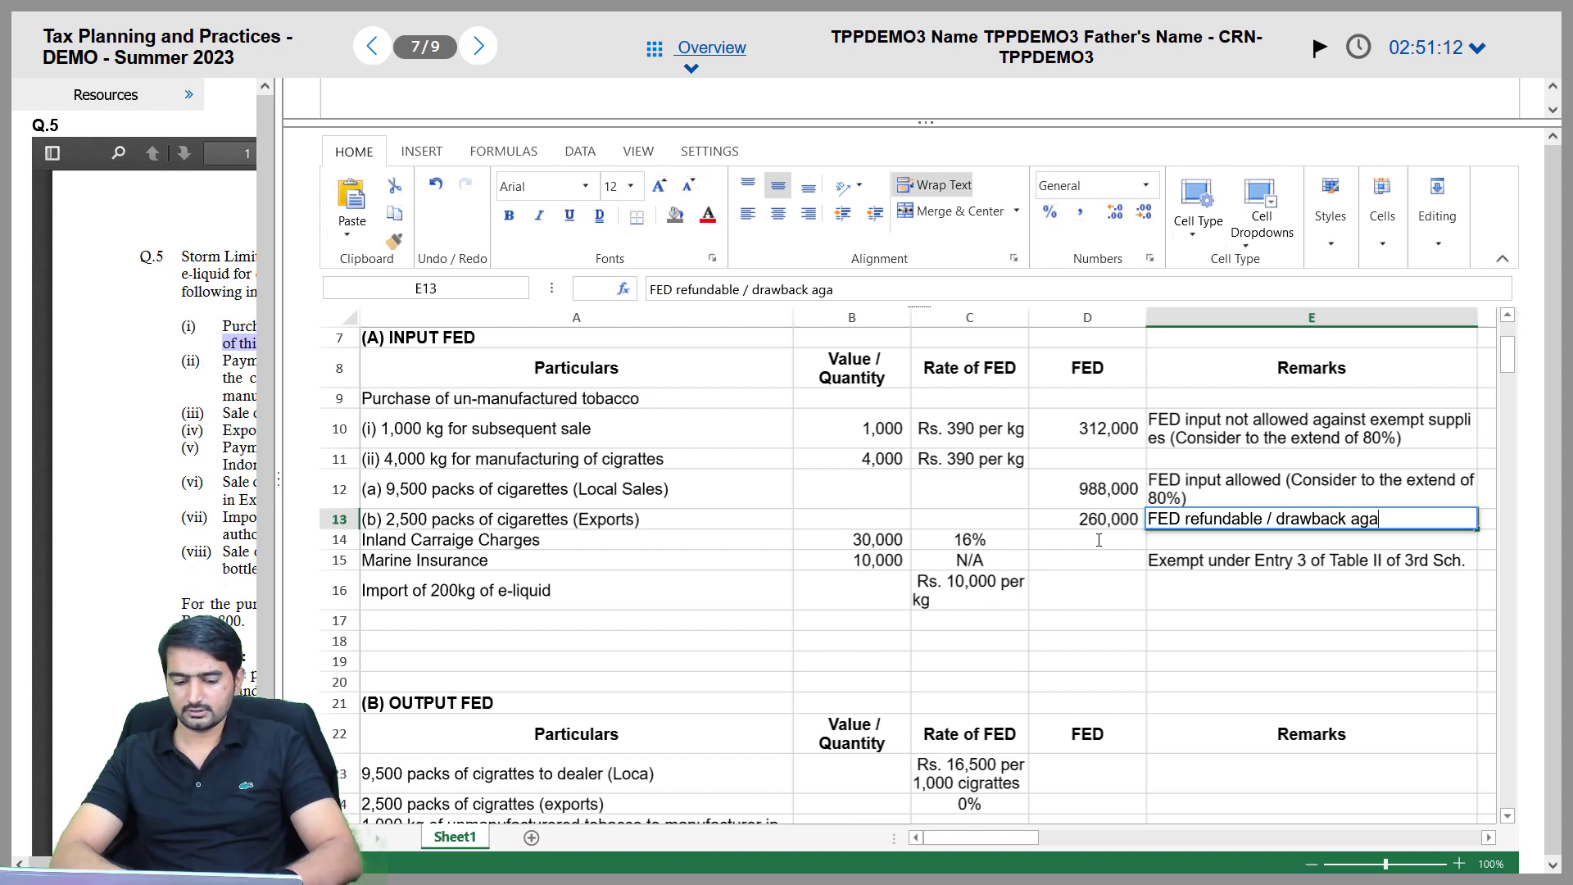
{"action": "type", "text": "inst axports"}
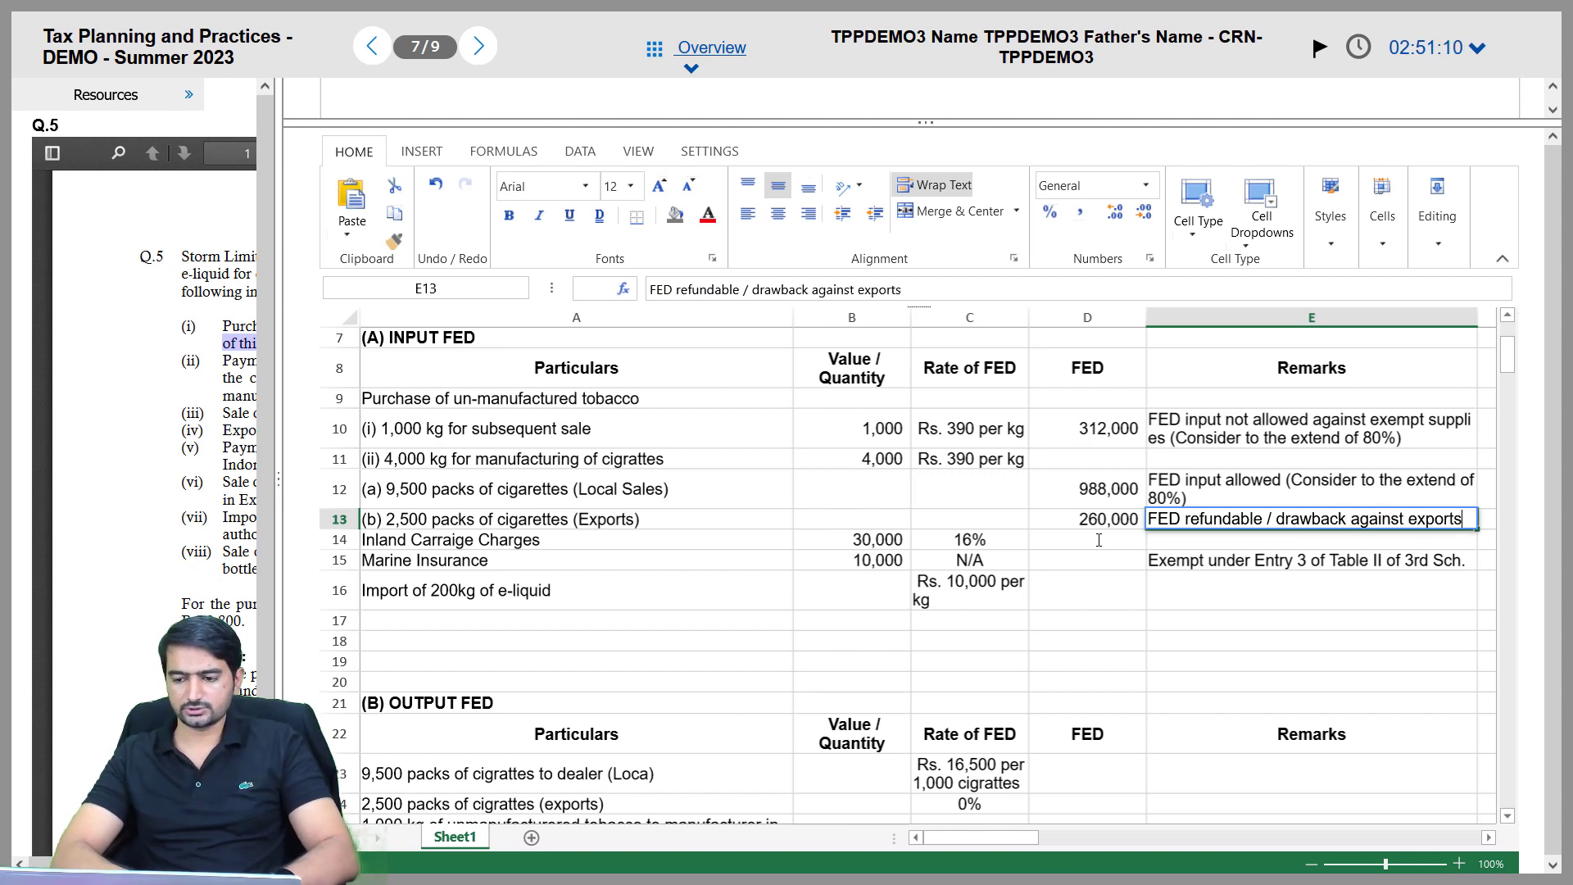
{"action": "key", "text": "Return"}
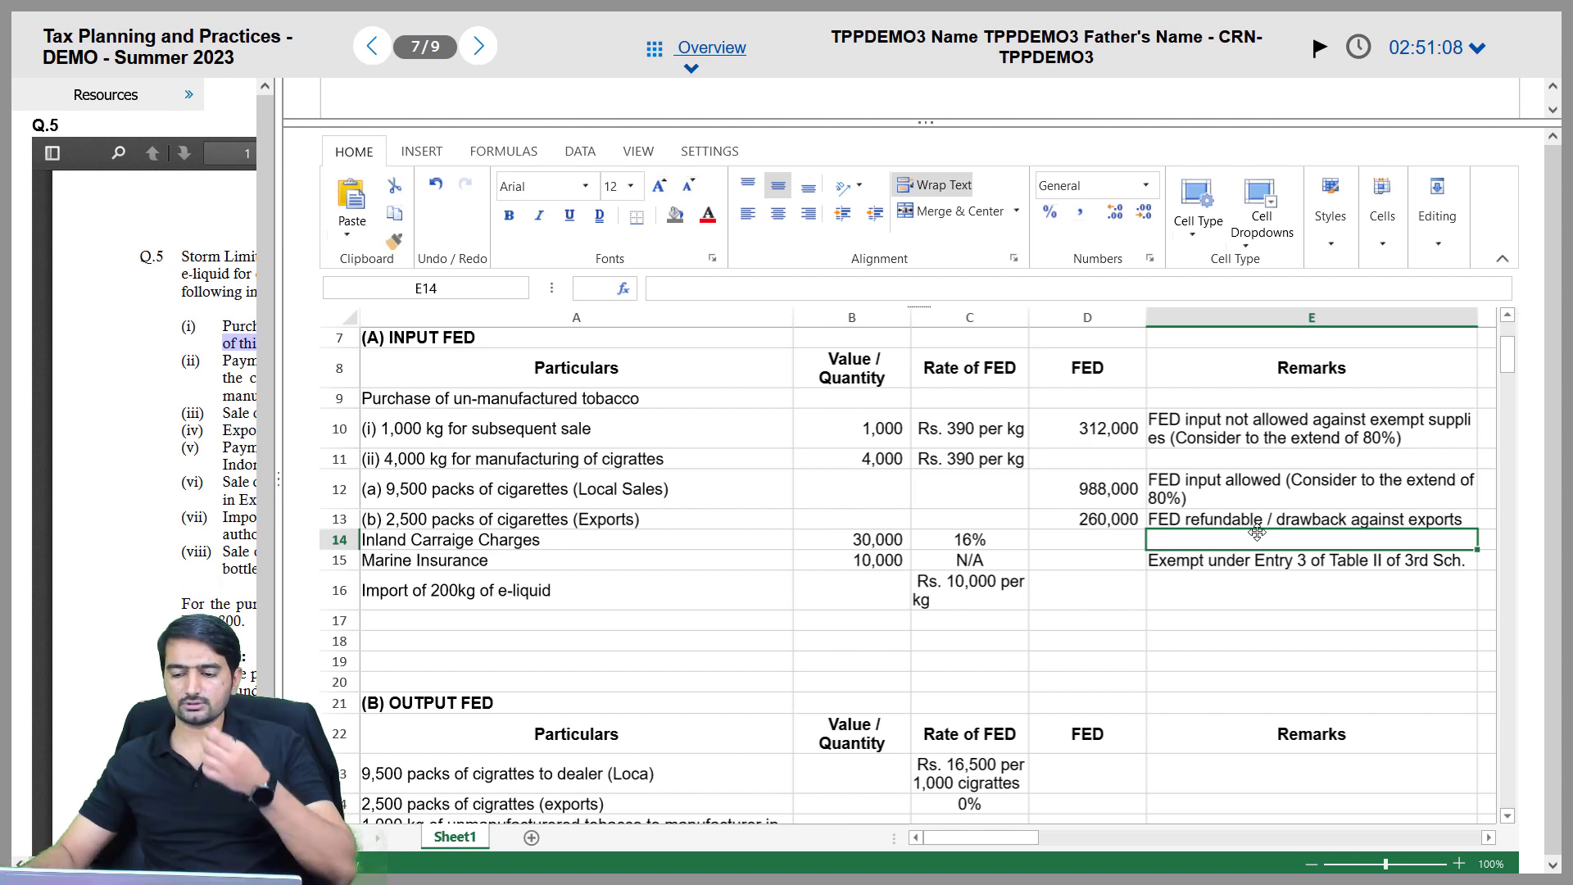
{"action": "left_click", "coordinate": [1099, 524]}
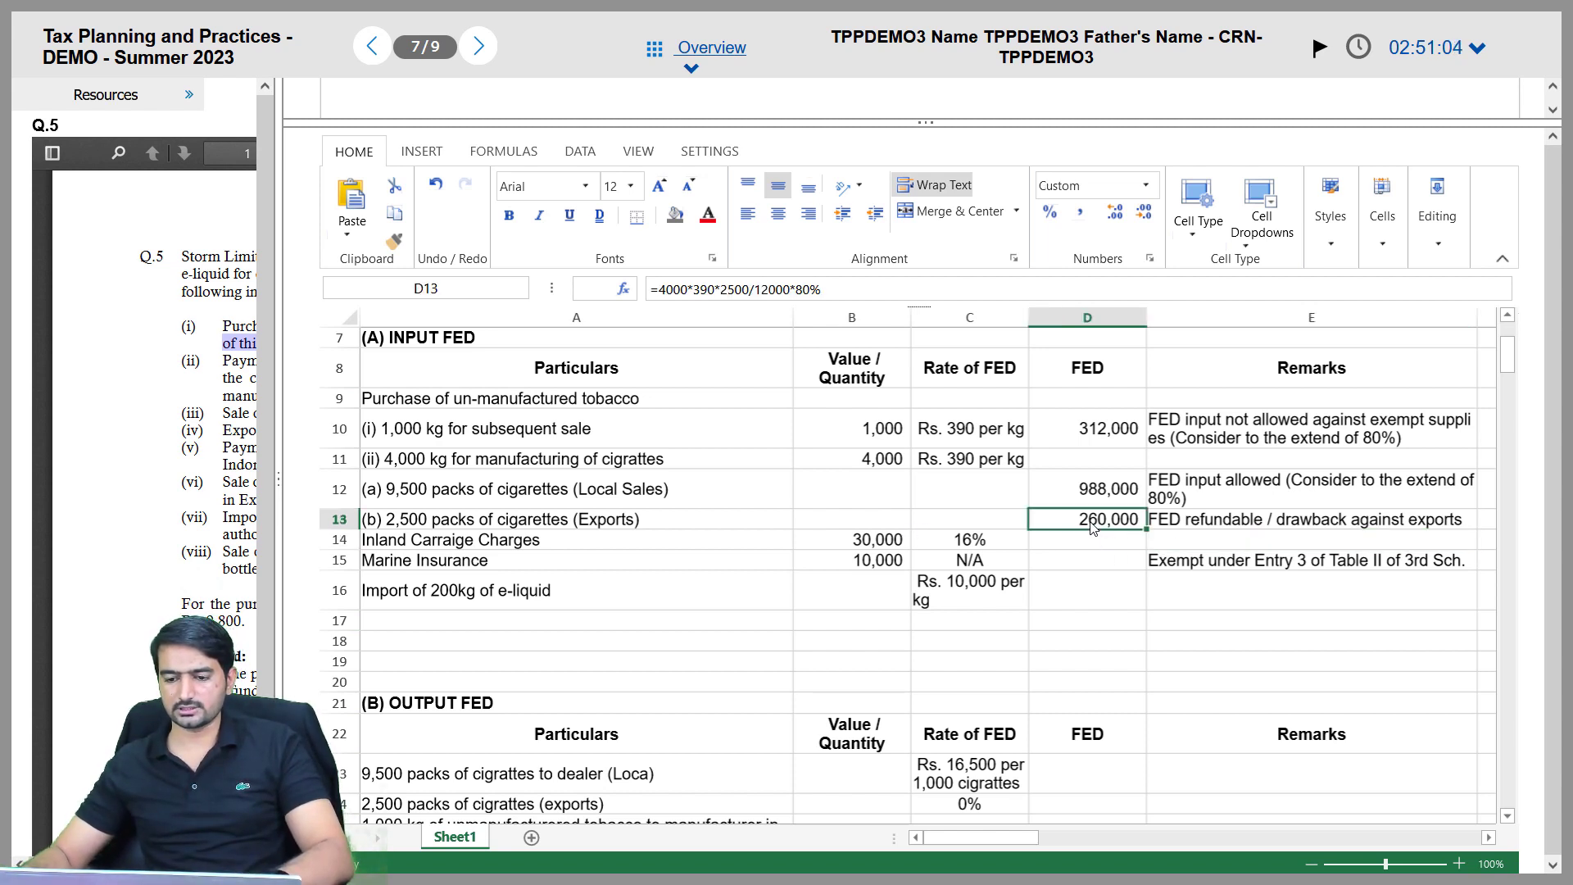
{"action": "double_click", "coordinate": [1091, 529]}
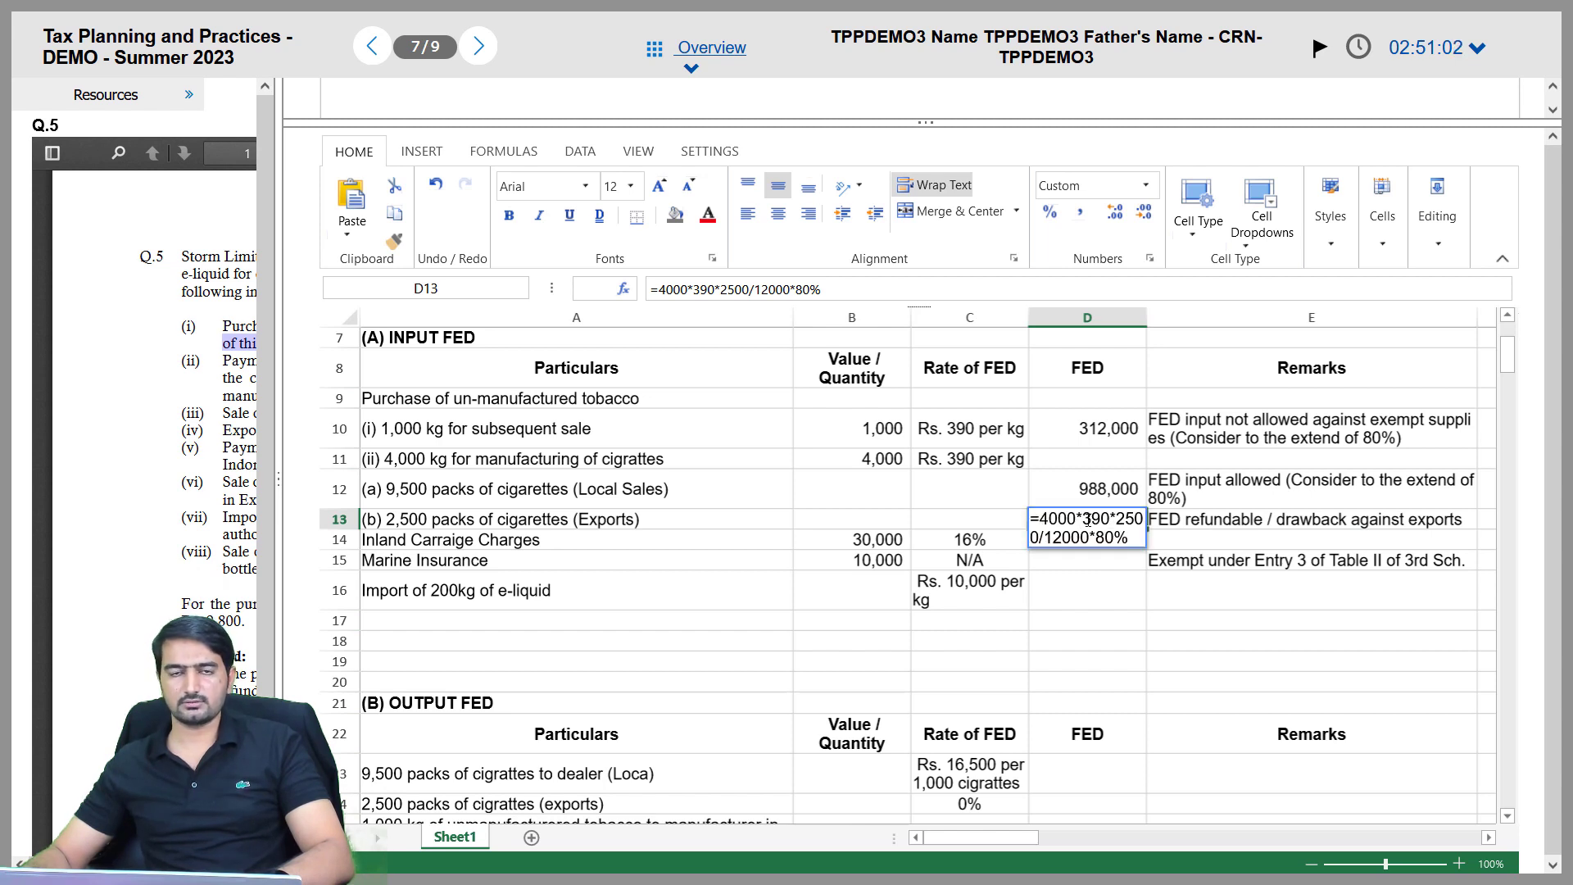
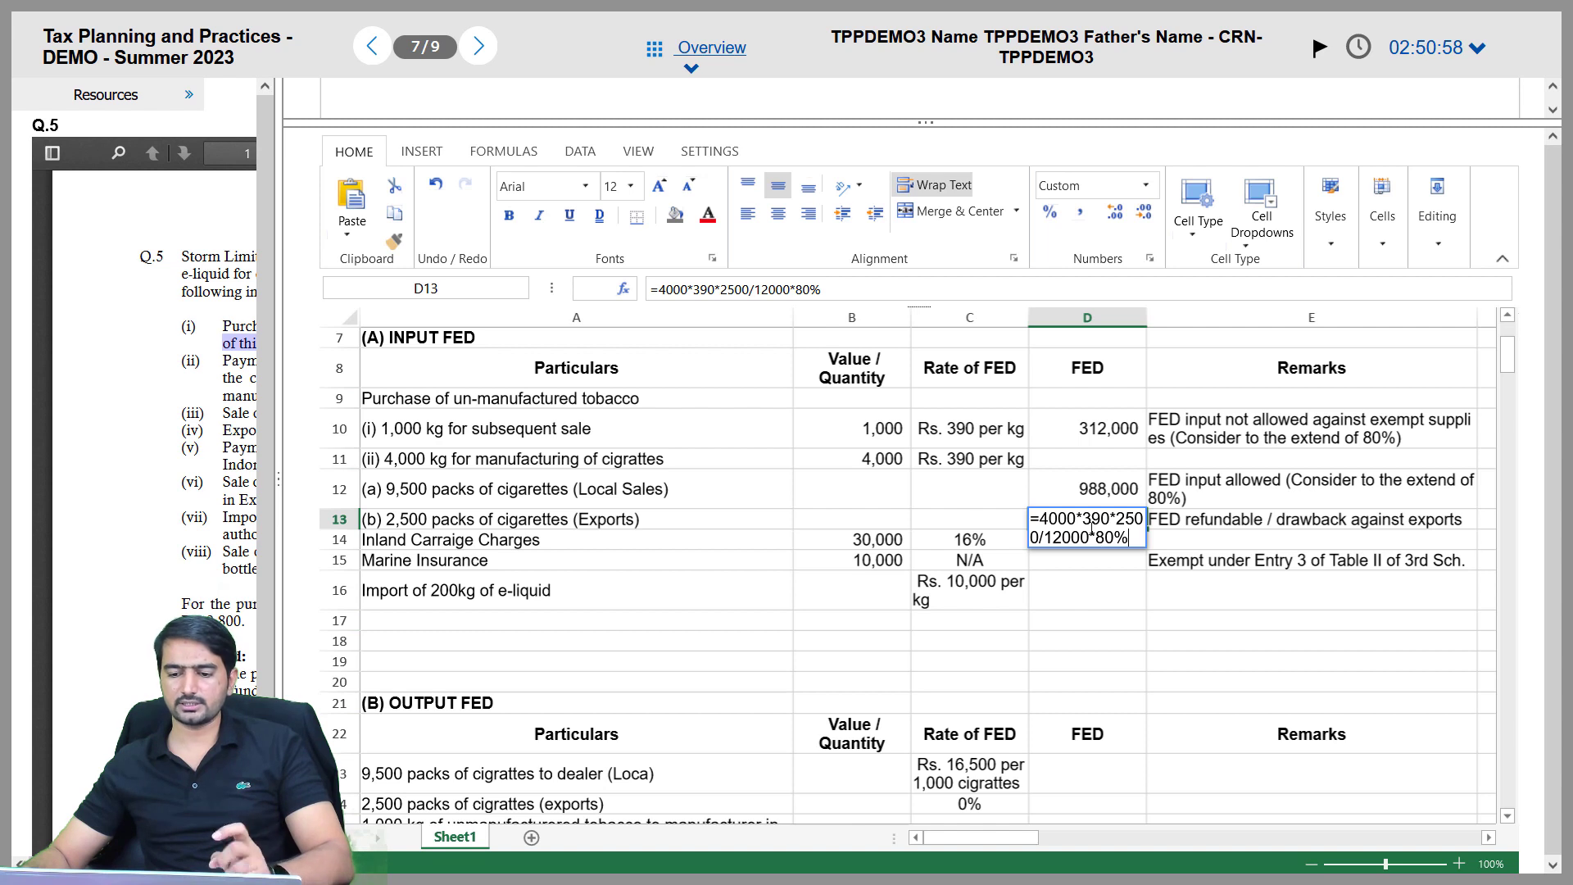
{"action": "key", "text": "Escape"}
Append "(Consider to the extend of 80%)" from the local packs' remark to the exported packs' remark and fit that row's height
{"action": "left_click", "coordinate": [1245, 481]}
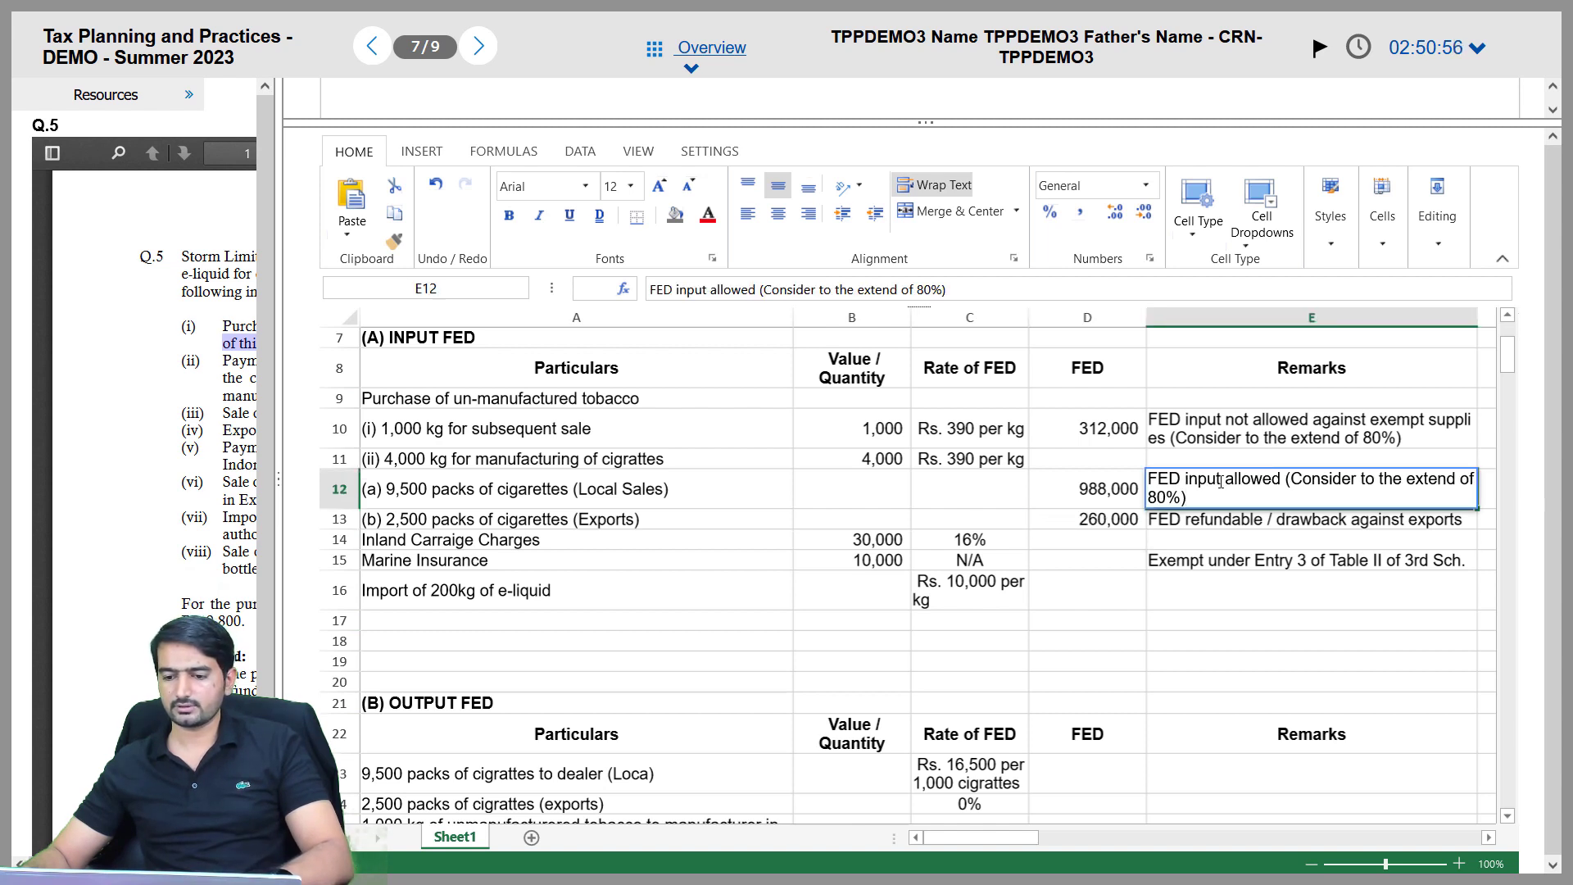
{"action": "left_click_drag", "start_coordinate": [1196, 492], "coordinate": [1284, 478]}
{"action": "key", "text": "ctrl+c"}
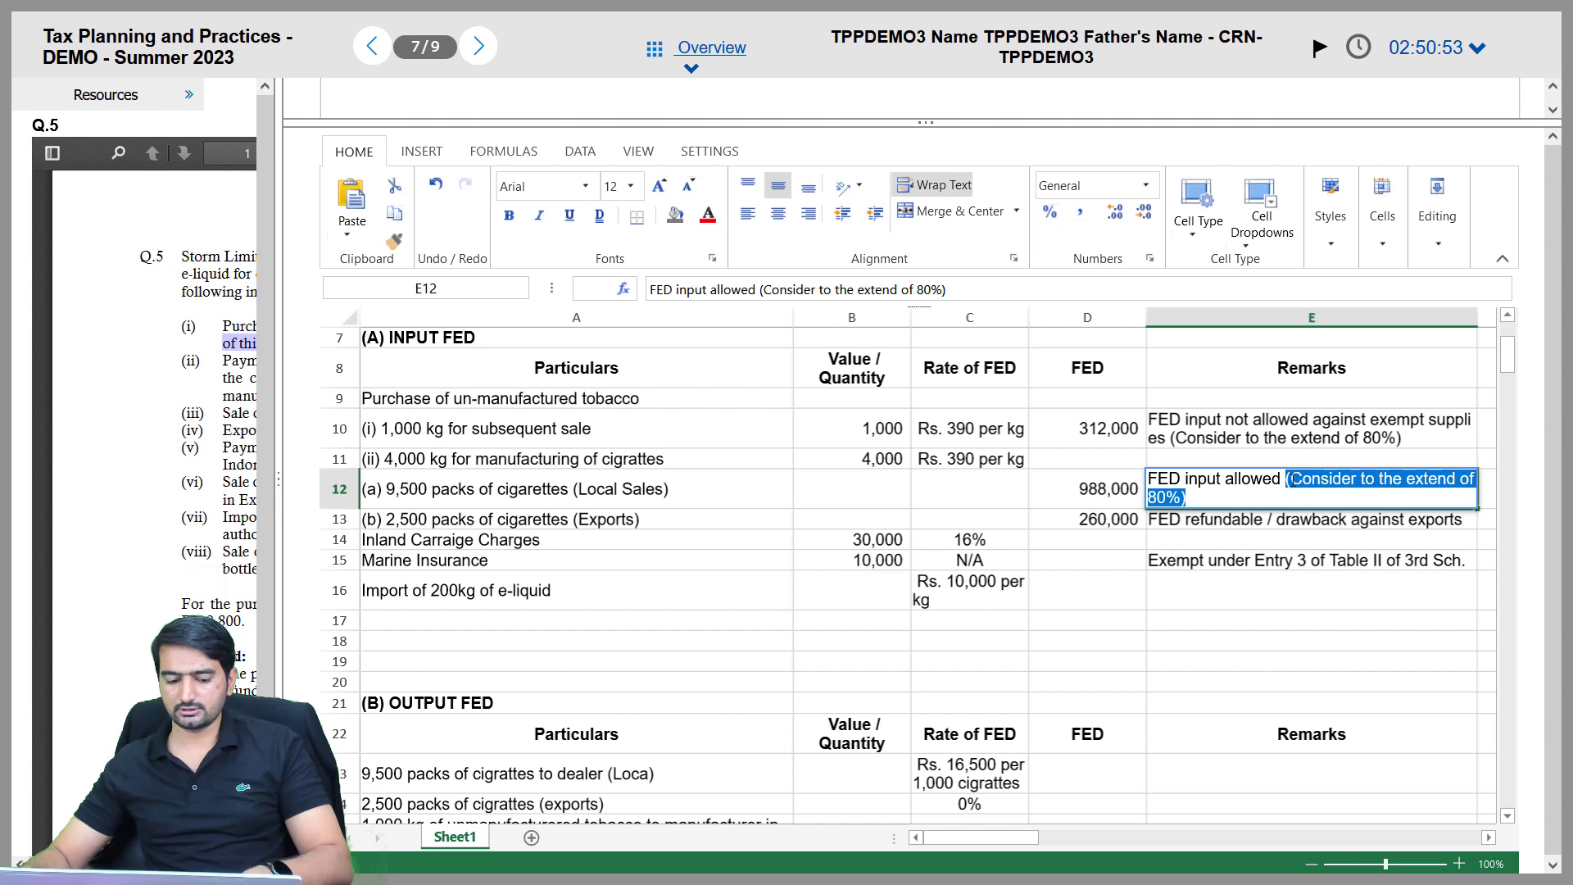
{"action": "left_click", "coordinate": [1288, 522]}
{"action": "double_click", "coordinate": [1287, 522]}
{"action": "key", "text": "ctrl+v"}
{"action": "key", "text": "Return"}
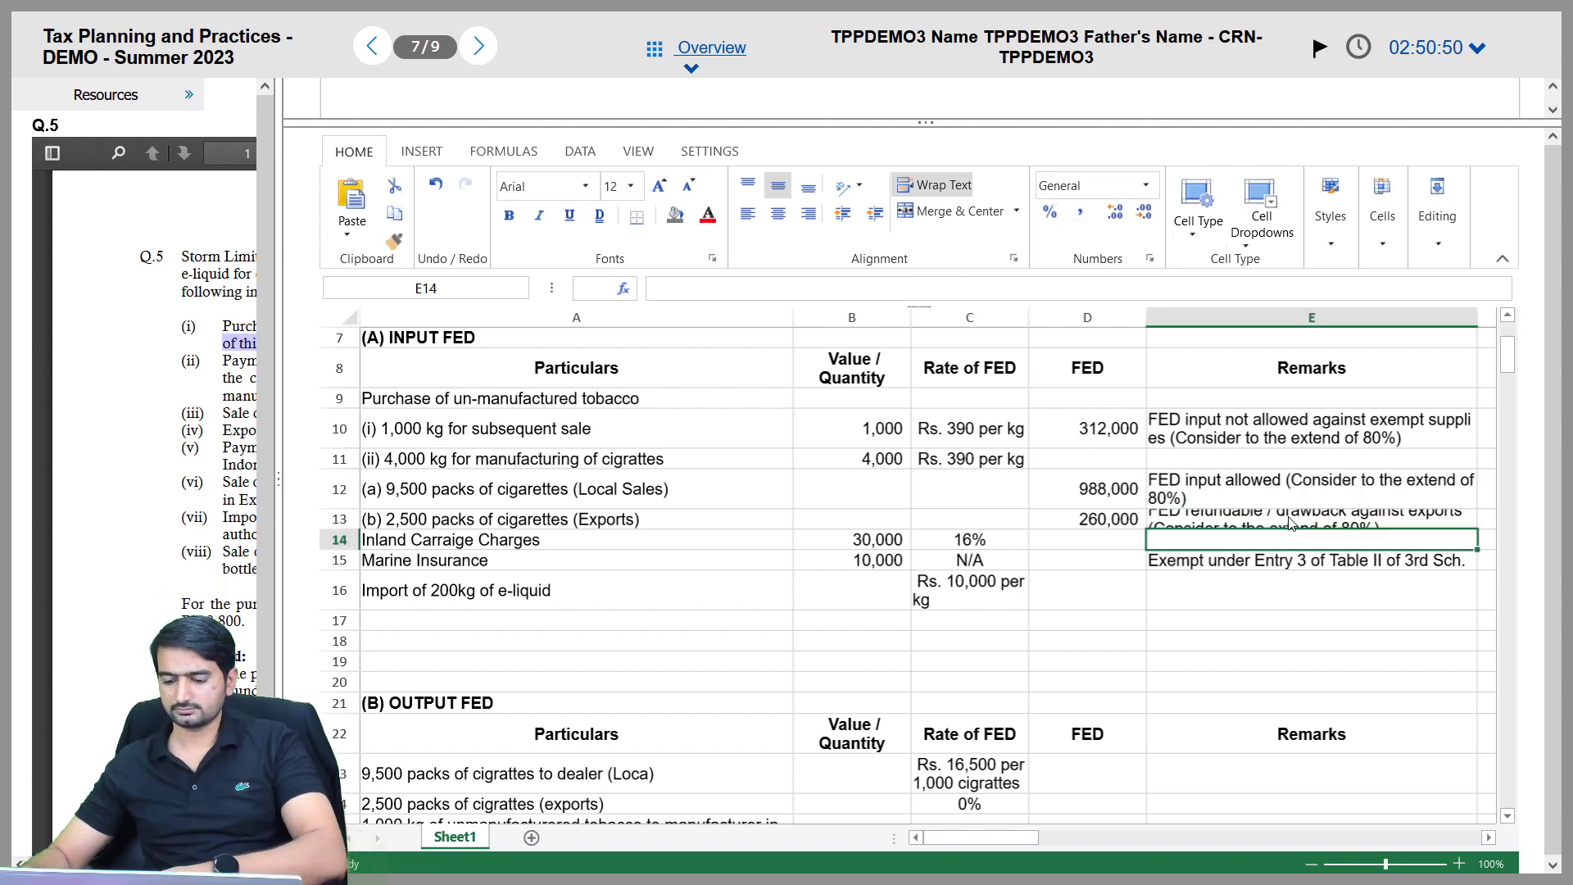
{"action": "double_click", "coordinate": [354, 530]}
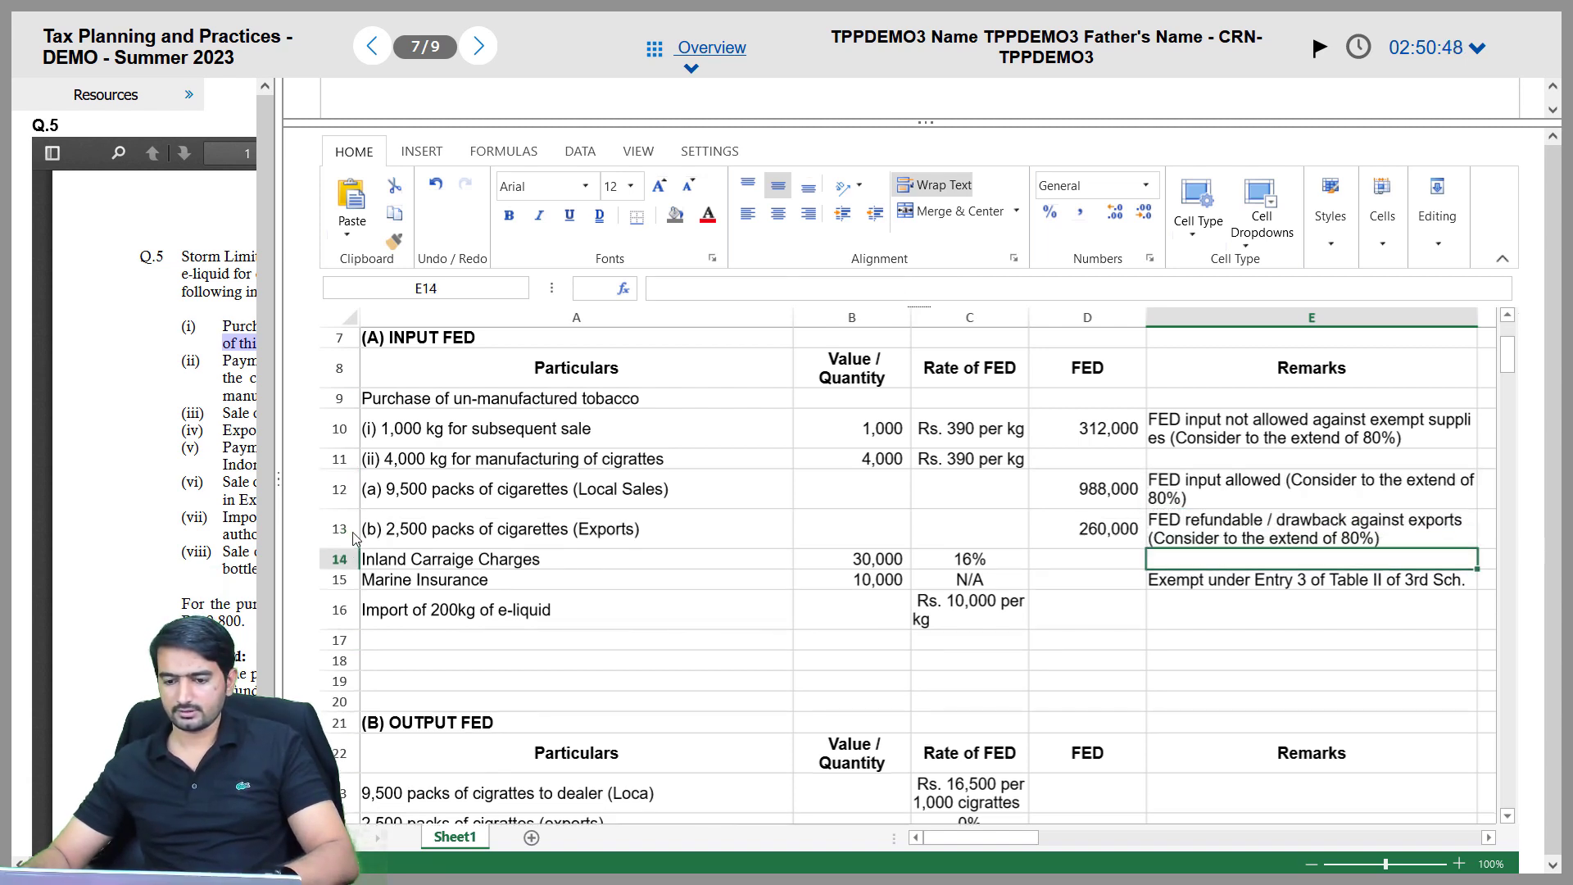
Calculate the FED on the inland carriage charges by multiplying their value in B14 by the rate in C14
{"action": "left_click", "coordinate": [720, 558]}
{"action": "left_click", "coordinate": [1003, 560]}
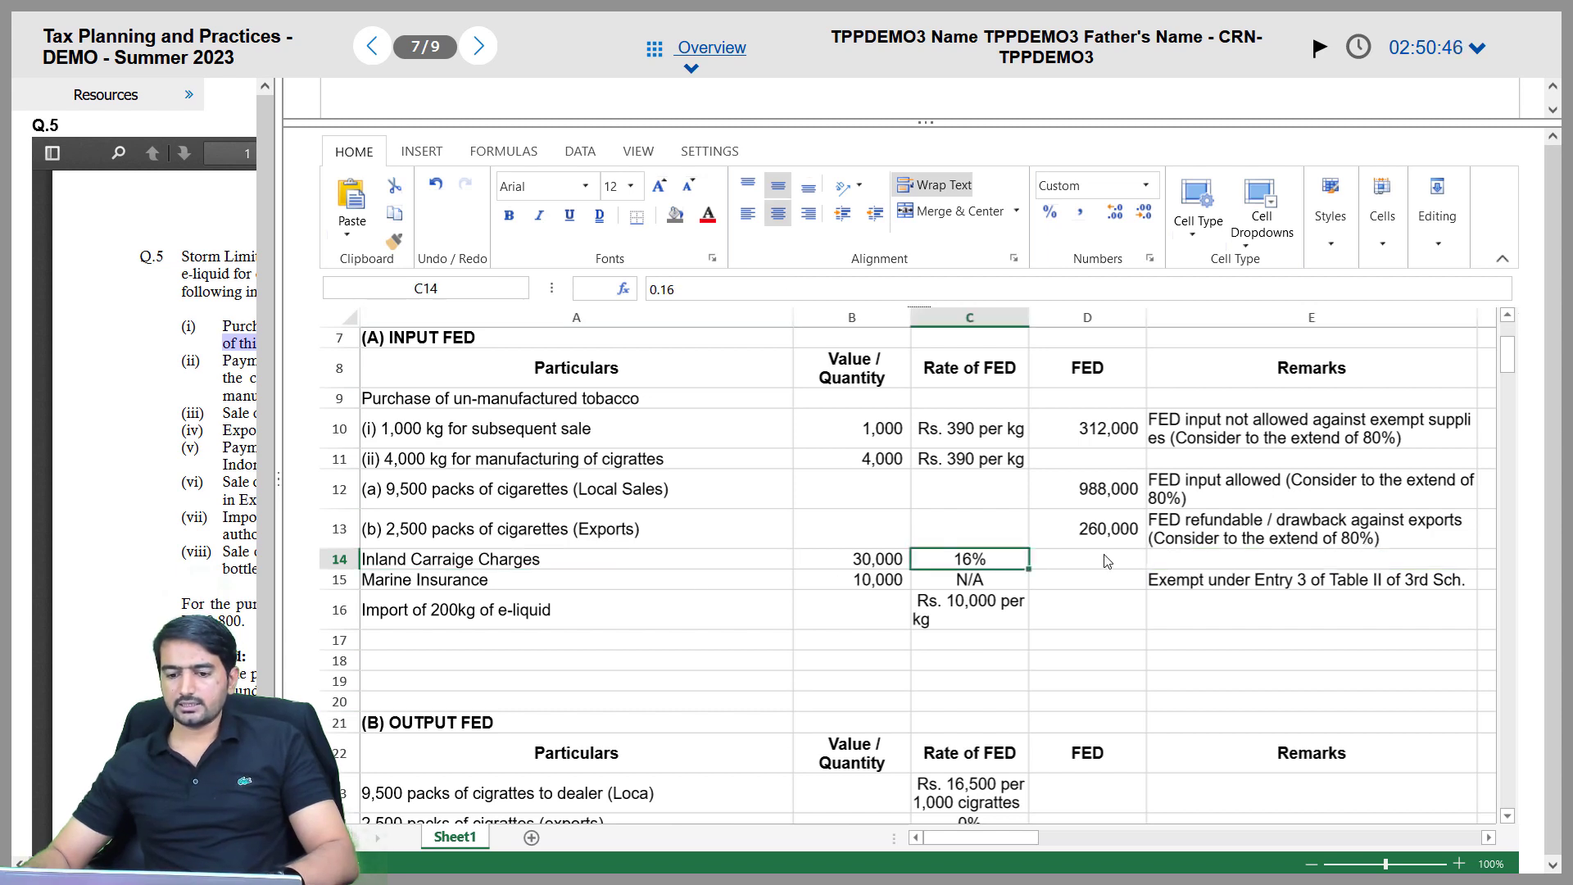
{"action": "left_click", "coordinate": [1104, 559]}
{"action": "type", "text": "="}
{"action": "key", "text": "Left"}
{"action": "key", "text": "Left"}
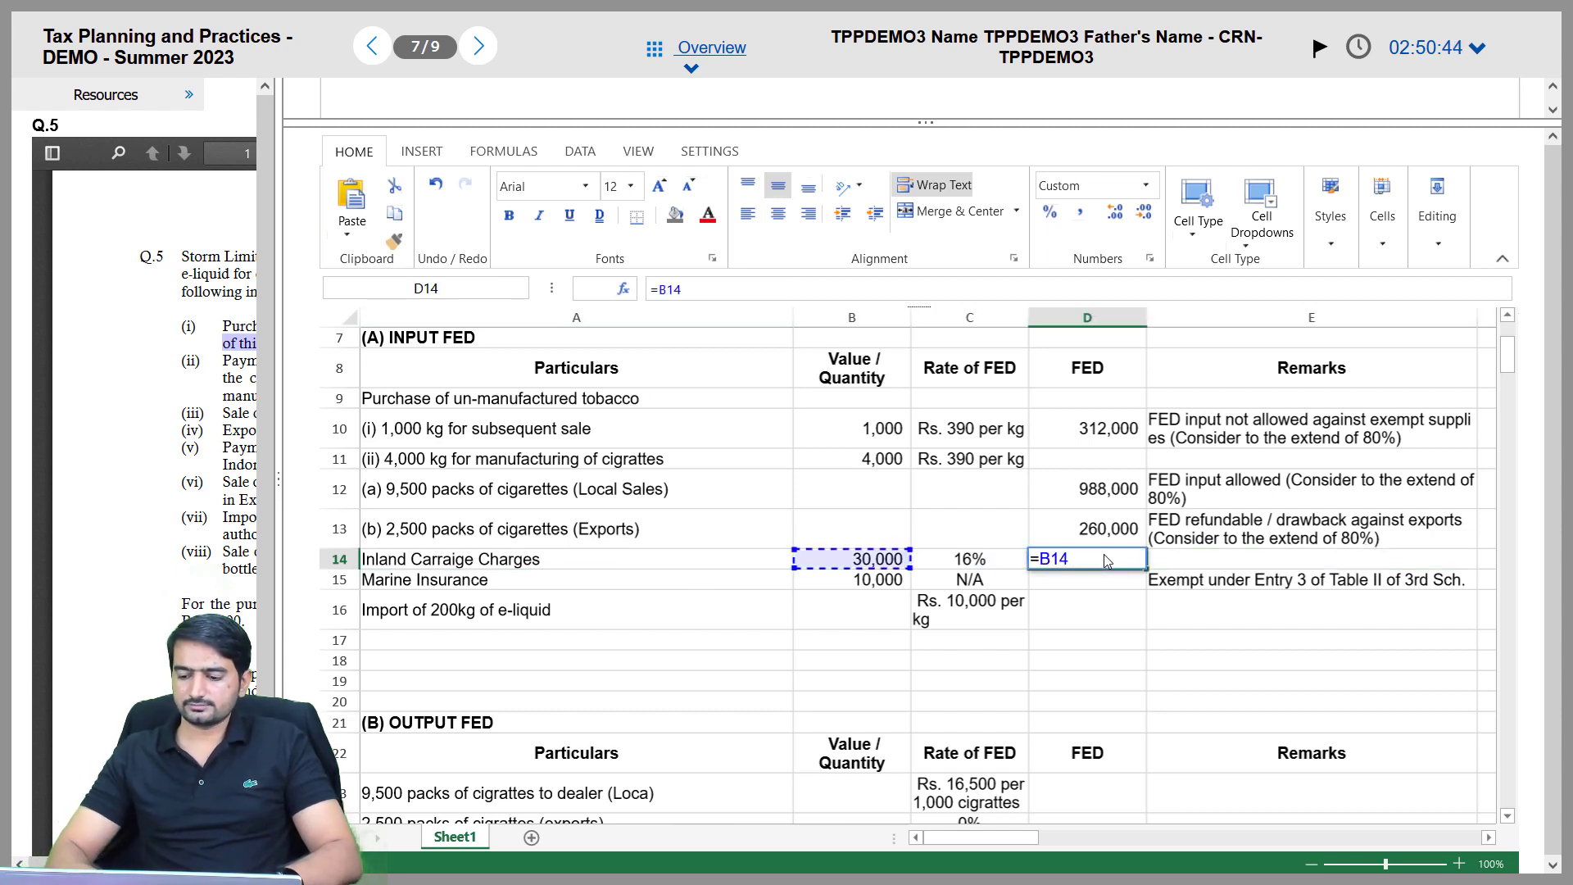
{"action": "type", "text": "*"}
{"action": "key", "text": "Left"}
{"action": "key", "text": "Return"}
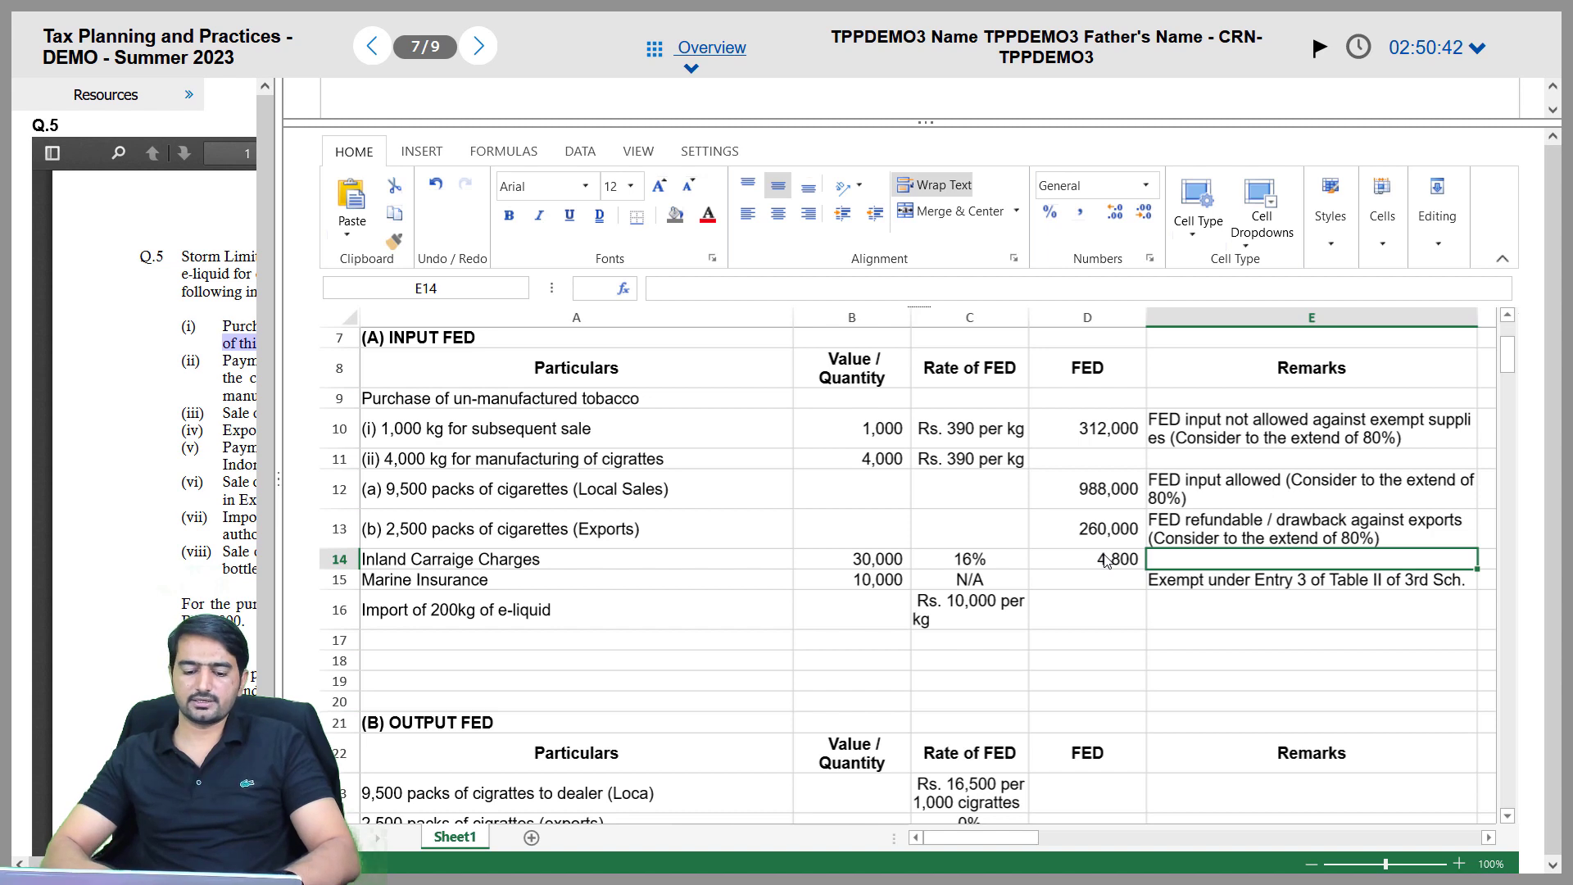
Enter the remark "FED Input not allowed (not under VAT mode)" for the inland carriage charges
{"action": "type", "text": "FED Inpu"}
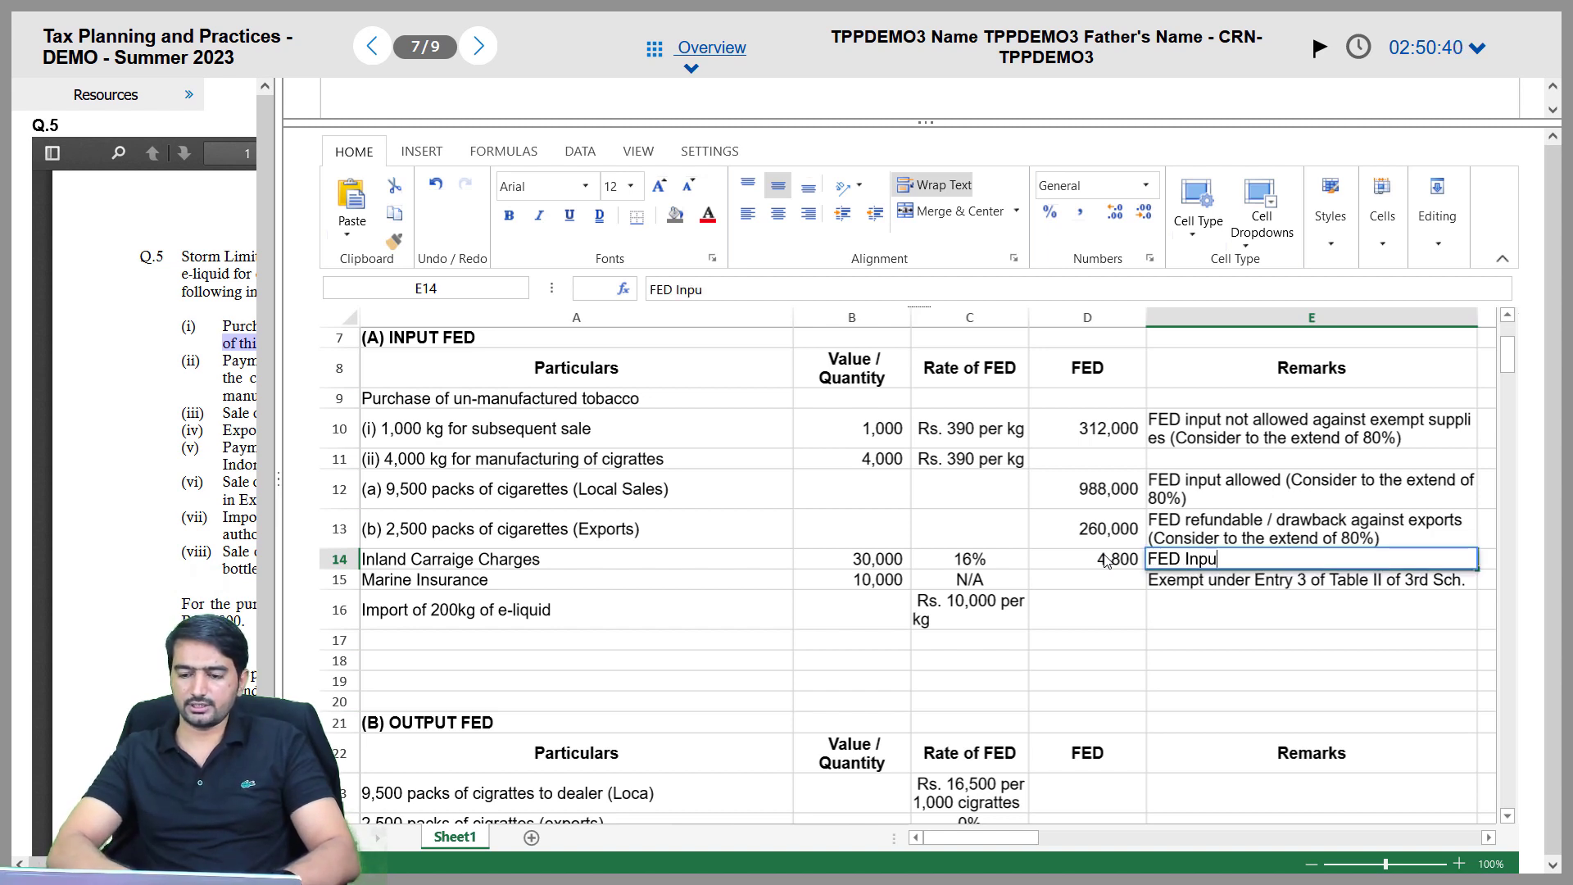
{"action": "type", "text": "t not allow"}
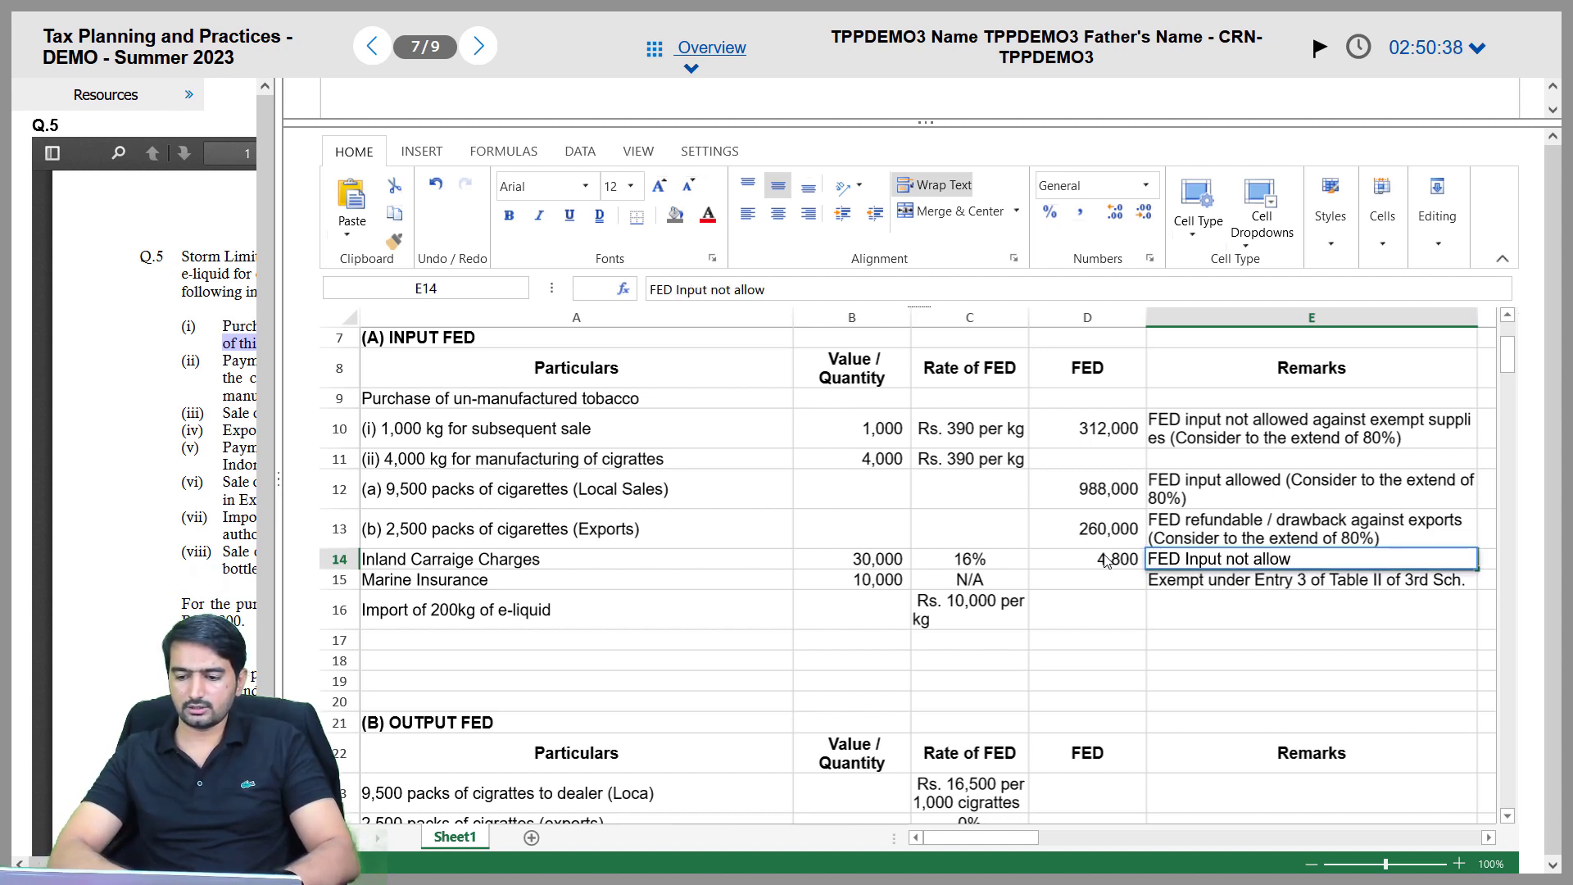
{"action": "type", "text": "ed"}
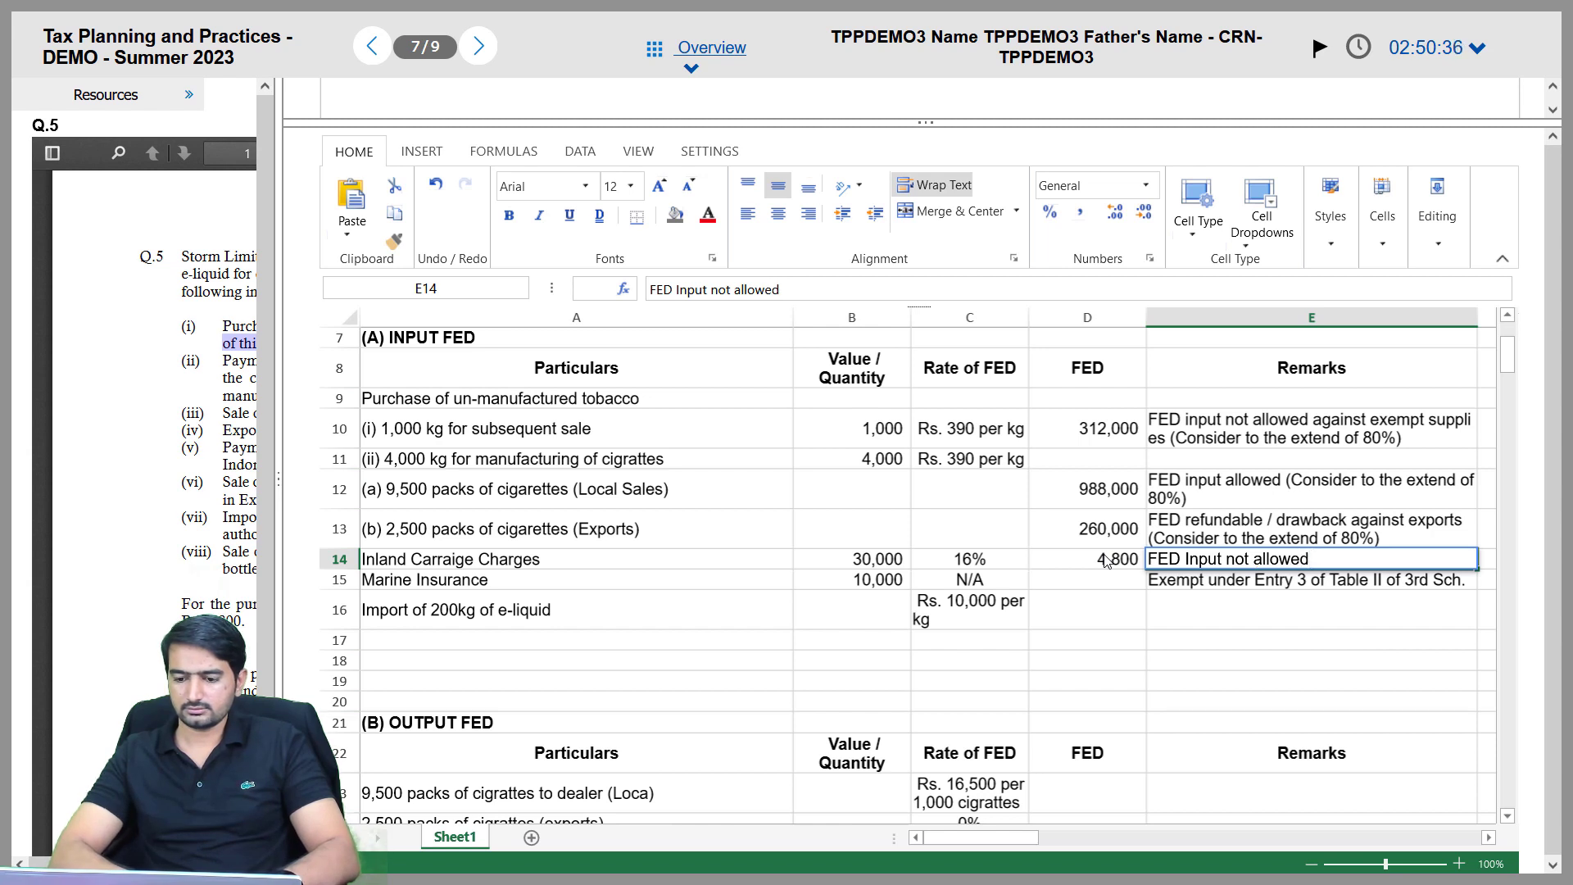
{"action": "type", "text": " (not under VA"}
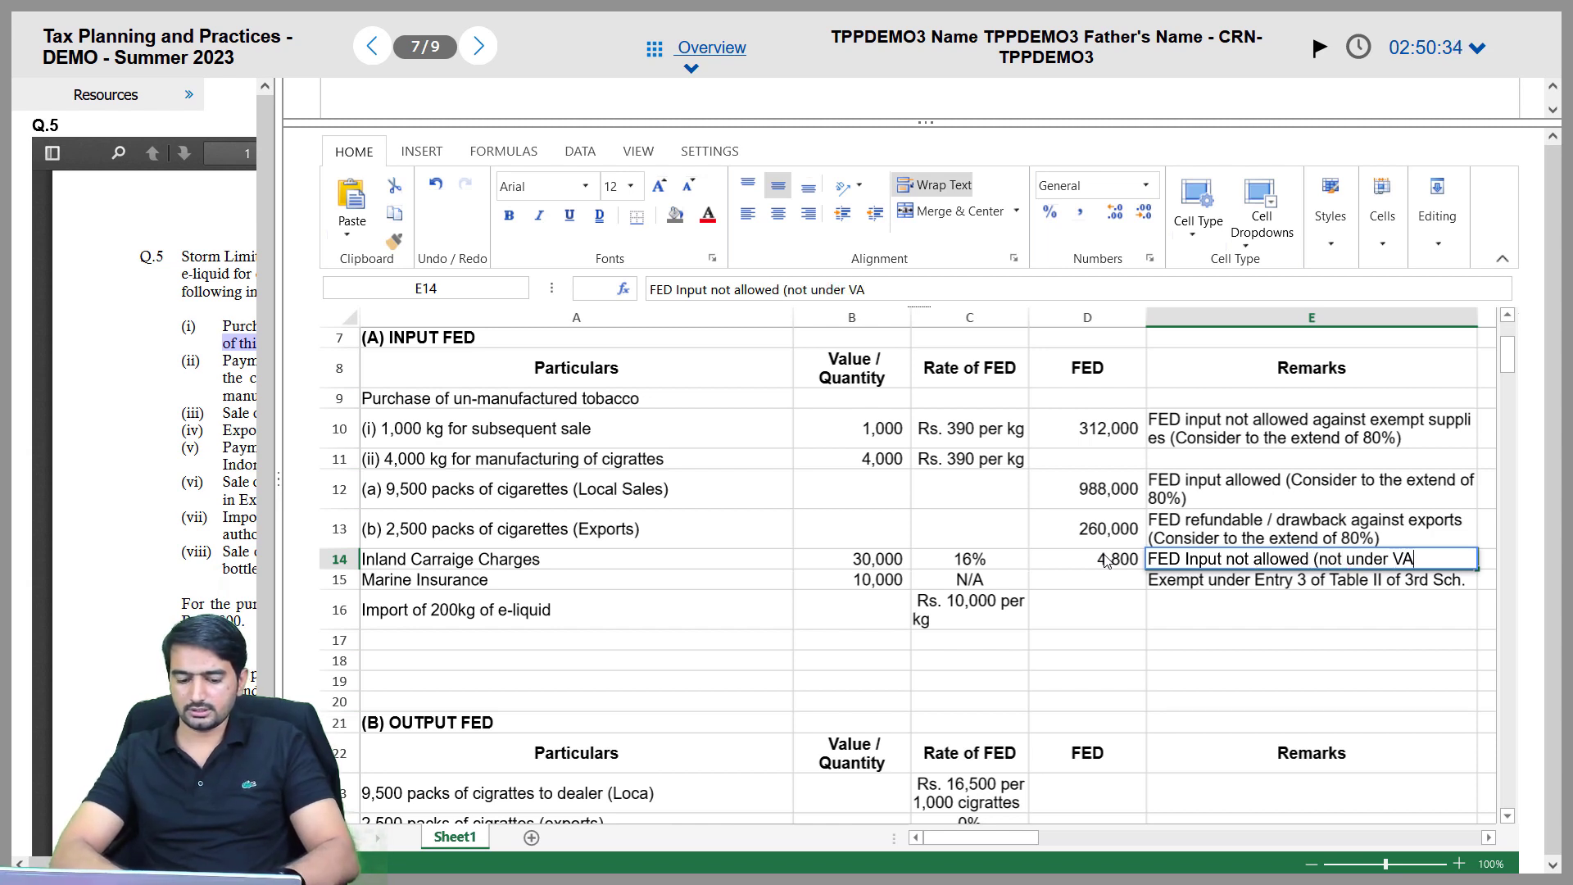
{"action": "type", "text": "T mode)"}
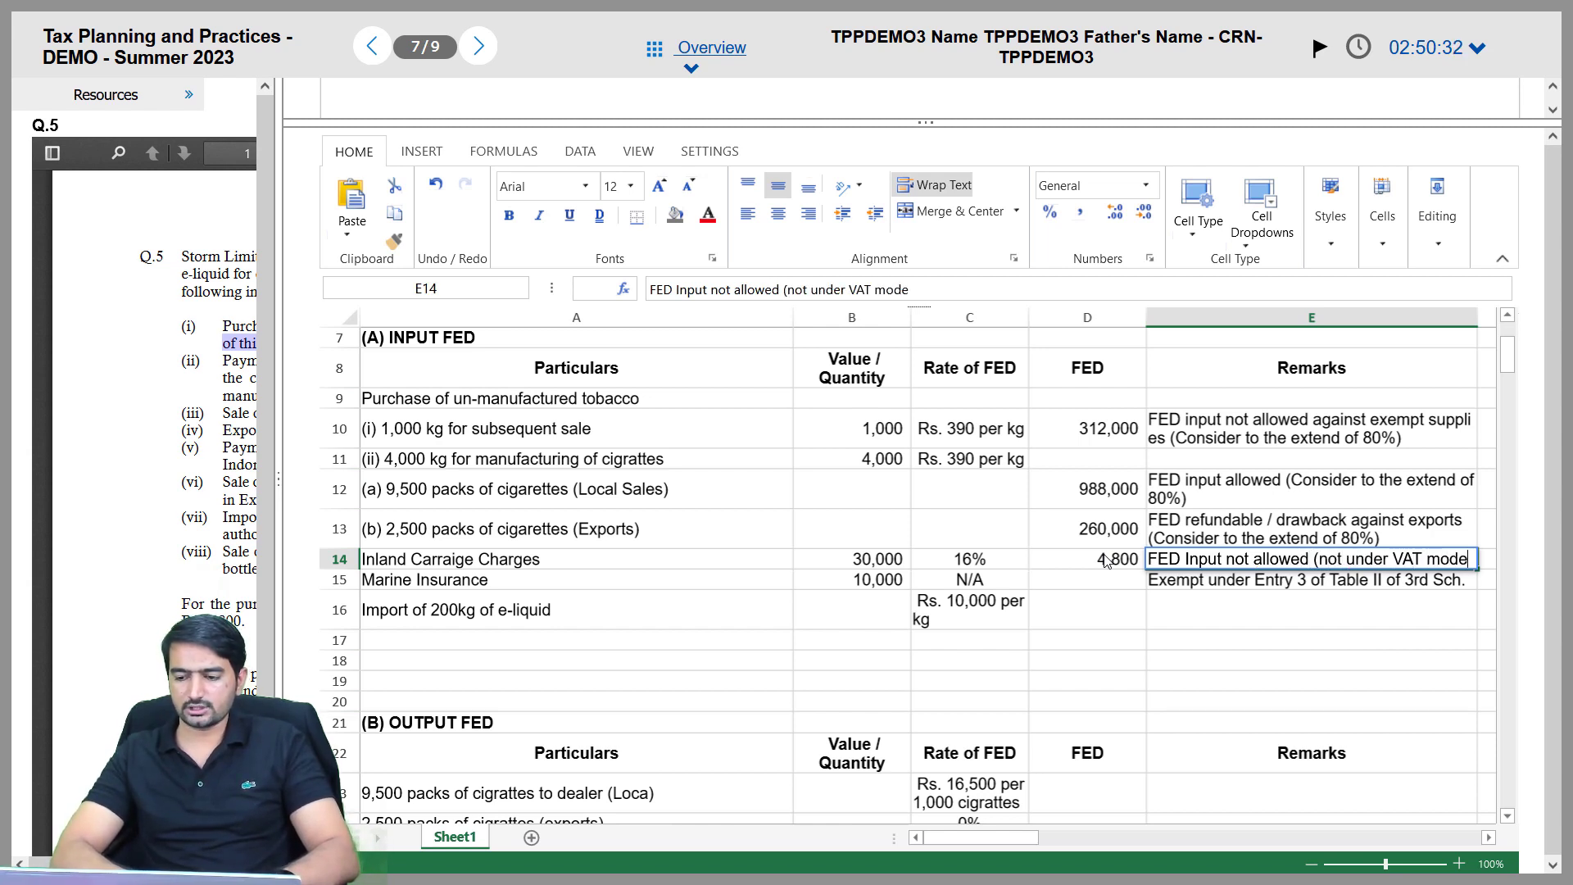
{"action": "key", "text": "Return"}
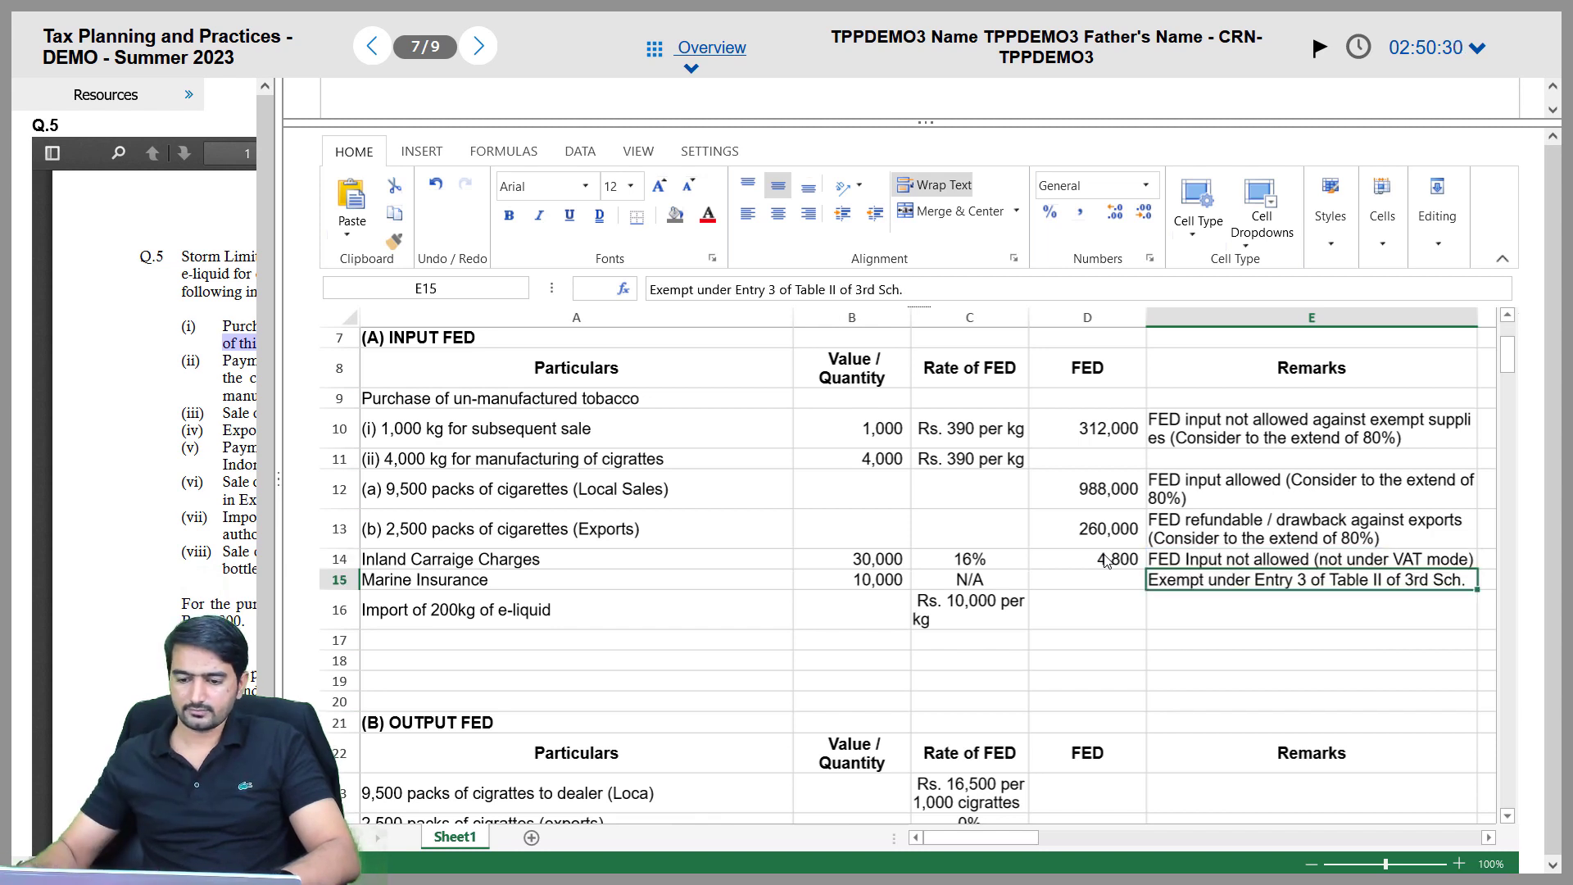
Enter 200 as the quantity of the e-liquid import and calculate its FED with the formula =200*10000
{"action": "left_click", "coordinate": [852, 621]}
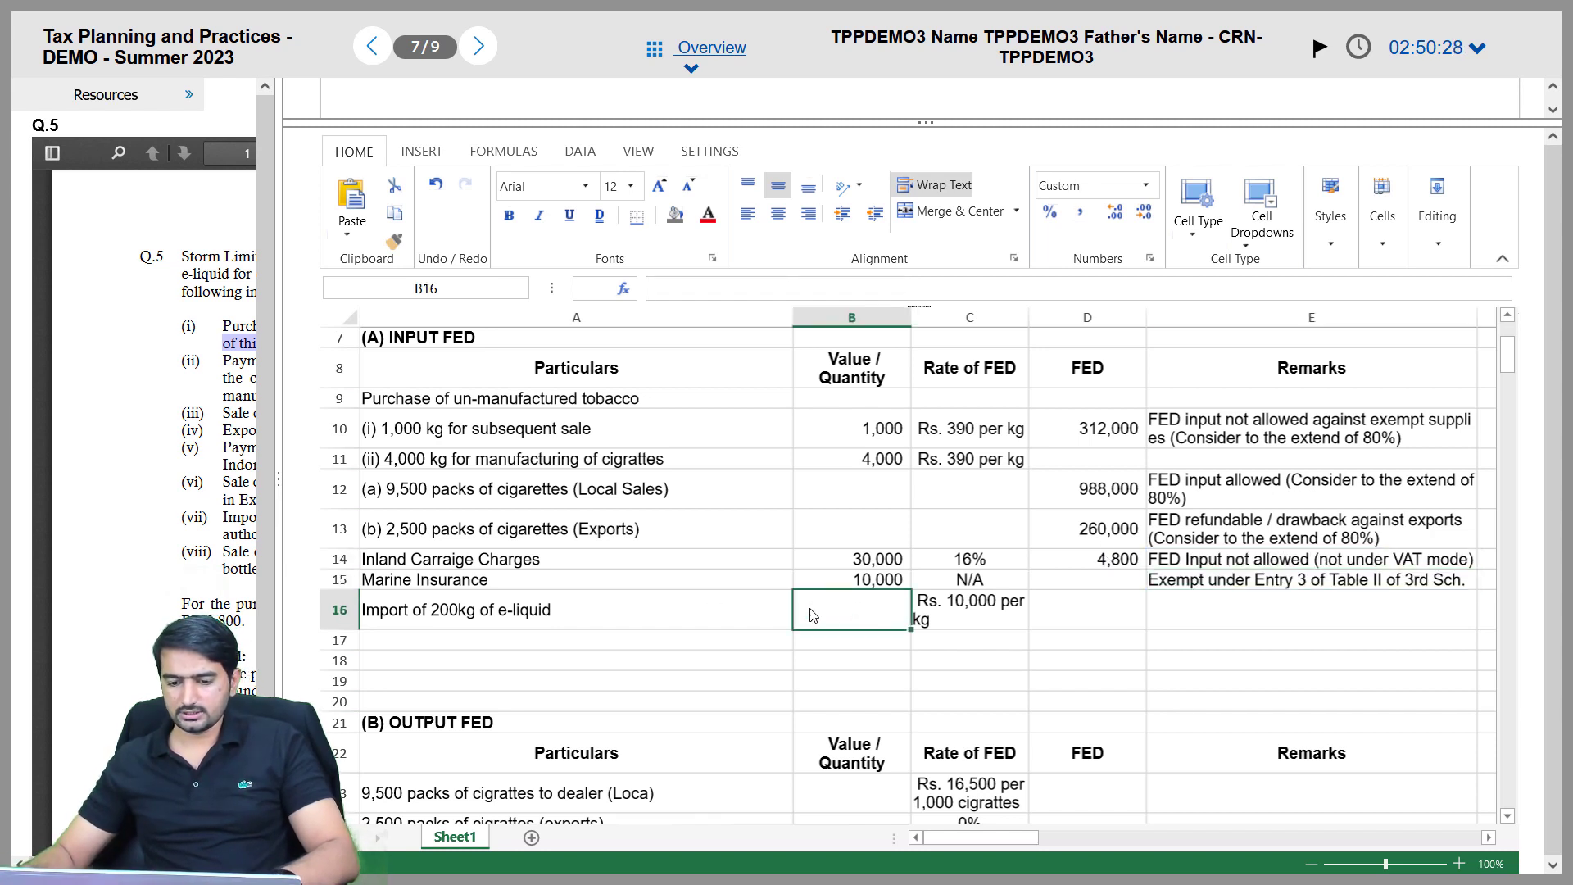
{"action": "type", "text": "100"}
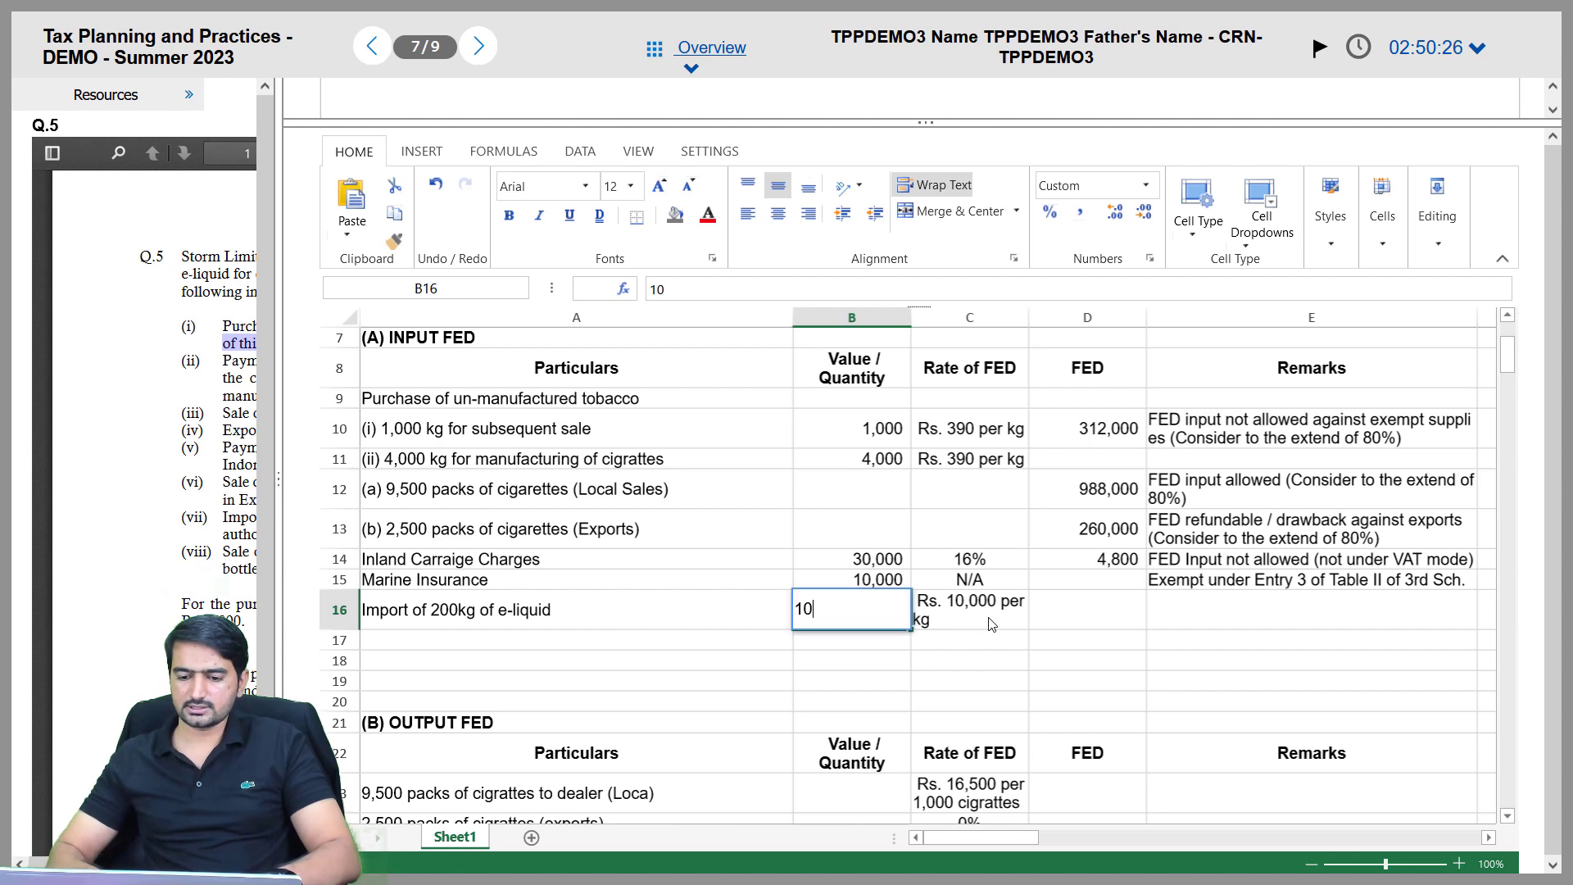
{"action": "key", "text": "BackSpace"}
{"action": "key", "text": "BackSpace"}
{"action": "key", "text": "BackSpace"}
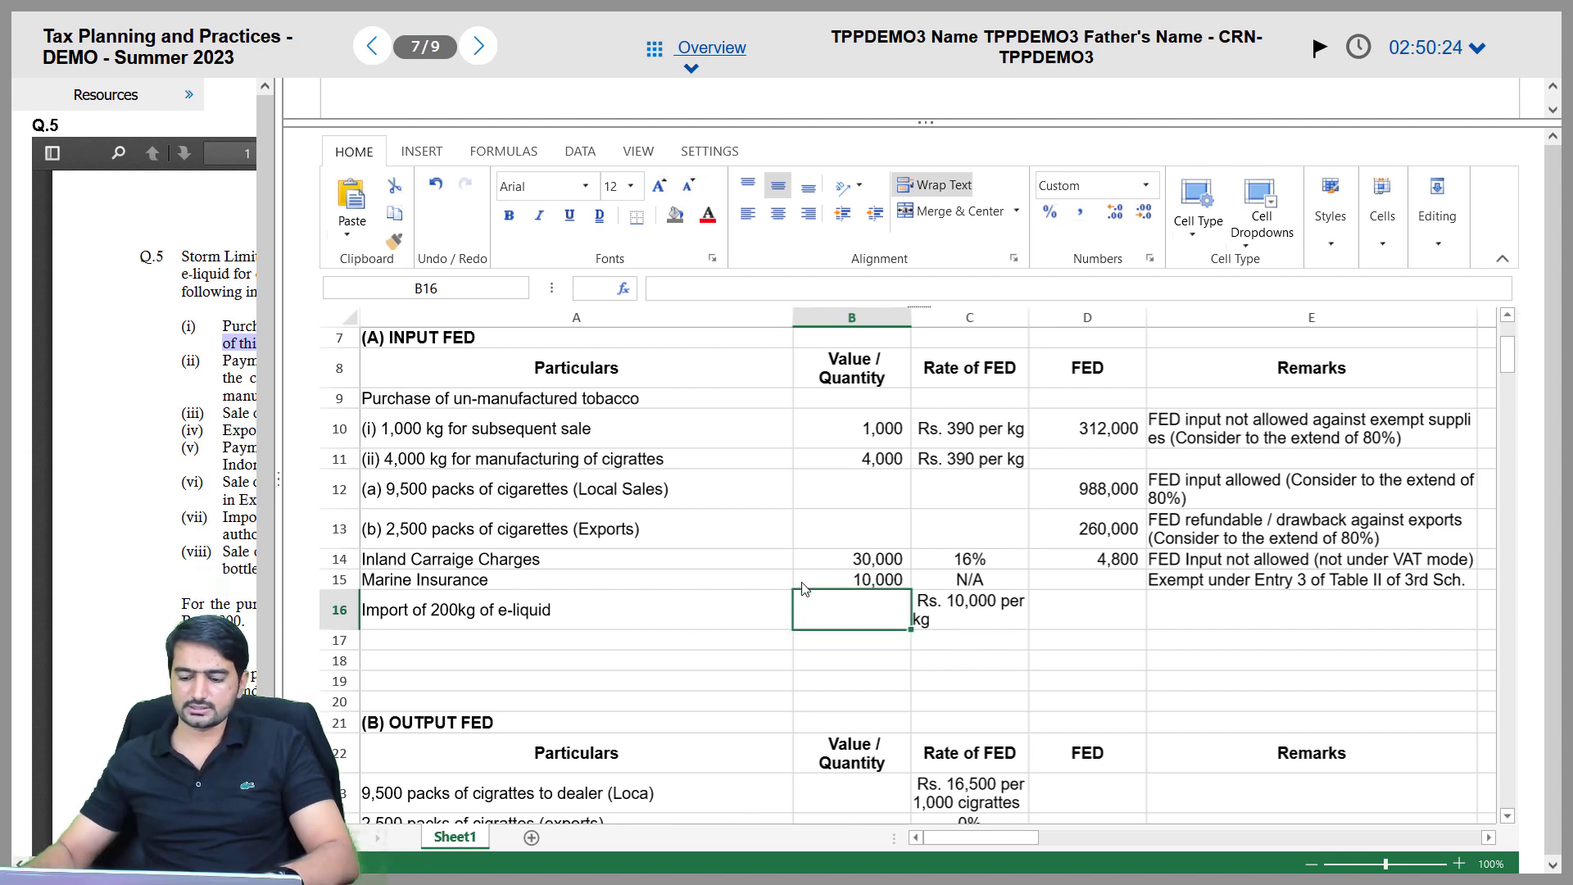
{"action": "type", "text": "200"}
{"action": "key", "text": "Tab"}
{"action": "key", "text": "Tab"}
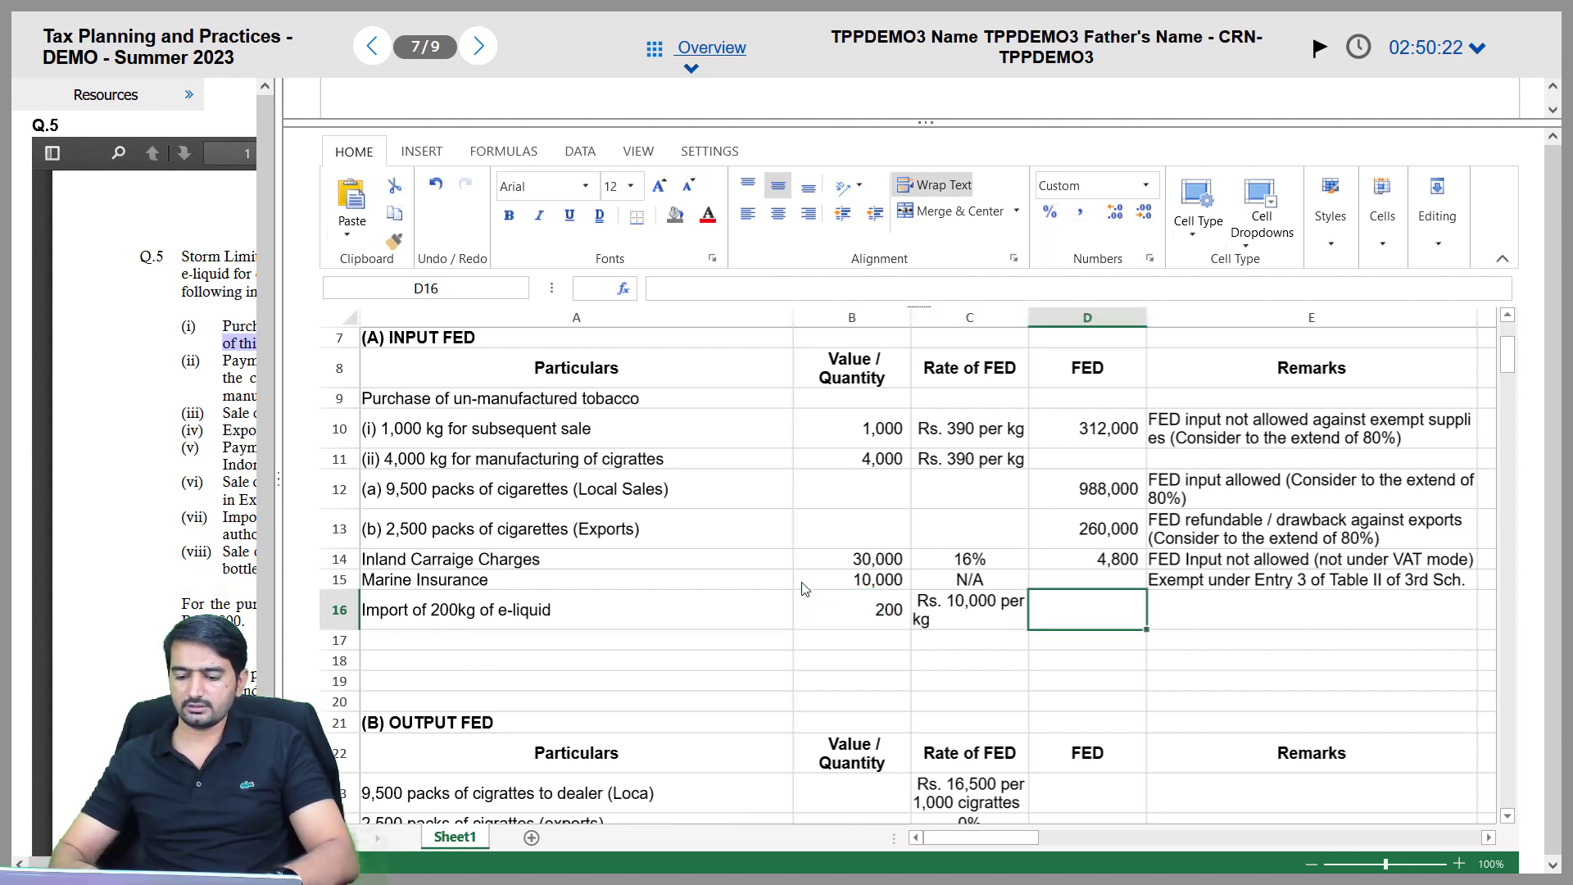
{"action": "type", "text": "=200*1000"}
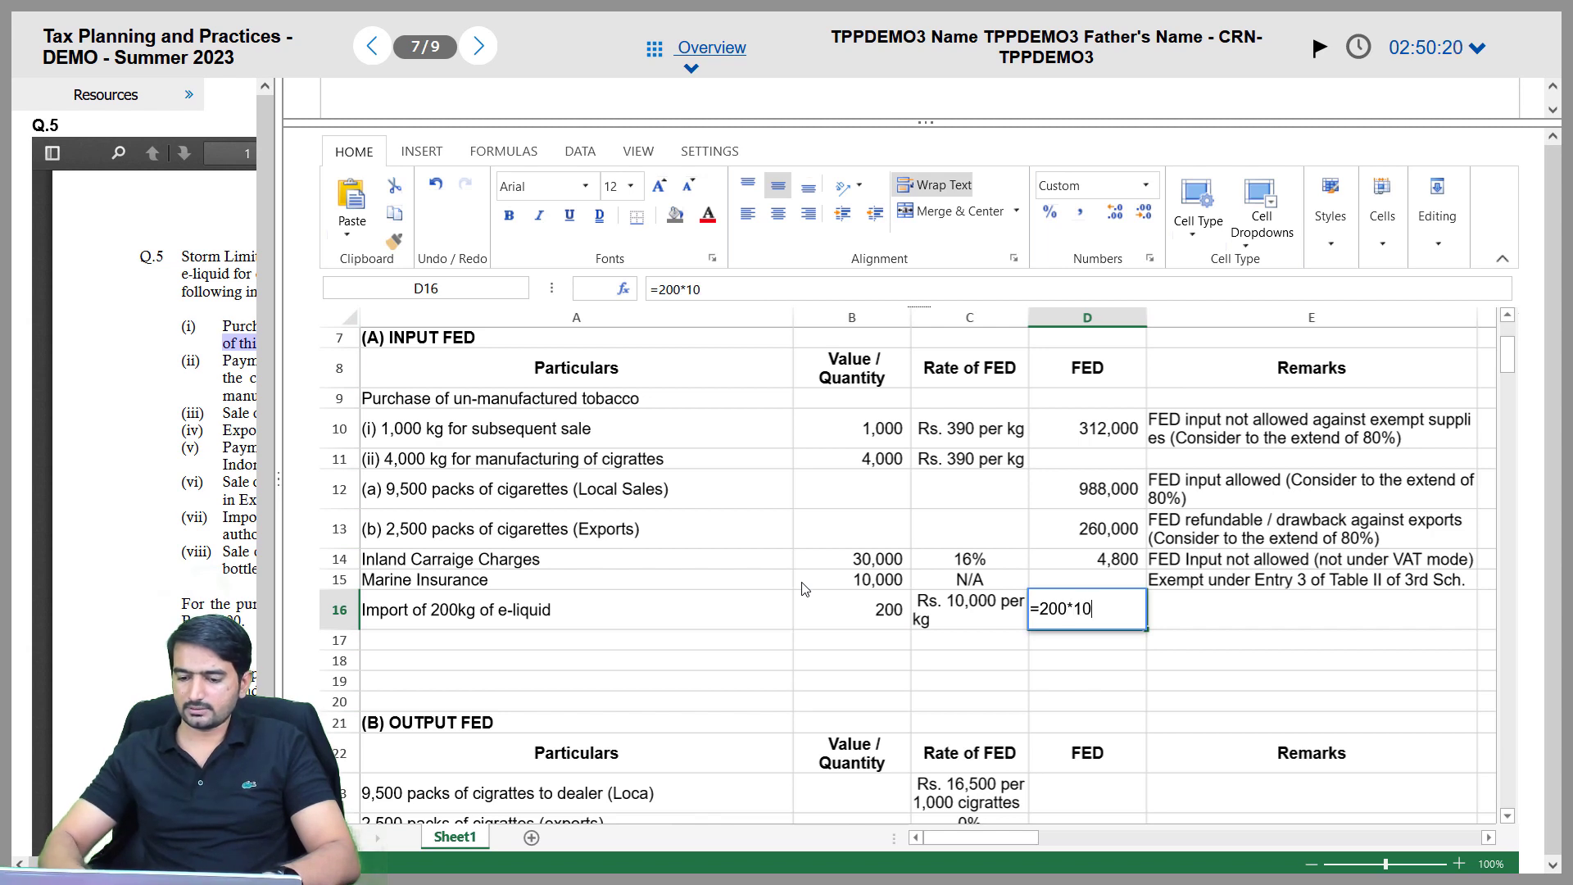
{"action": "key", "text": "Tab"}
Copy the local packs' remark from E12 into the remarks cell of the e-liquid import, E16
{"action": "key", "text": "Up"}
{"action": "key", "text": "Up"}
{"action": "key", "text": "Up"}
{"action": "key", "text": "Up"}
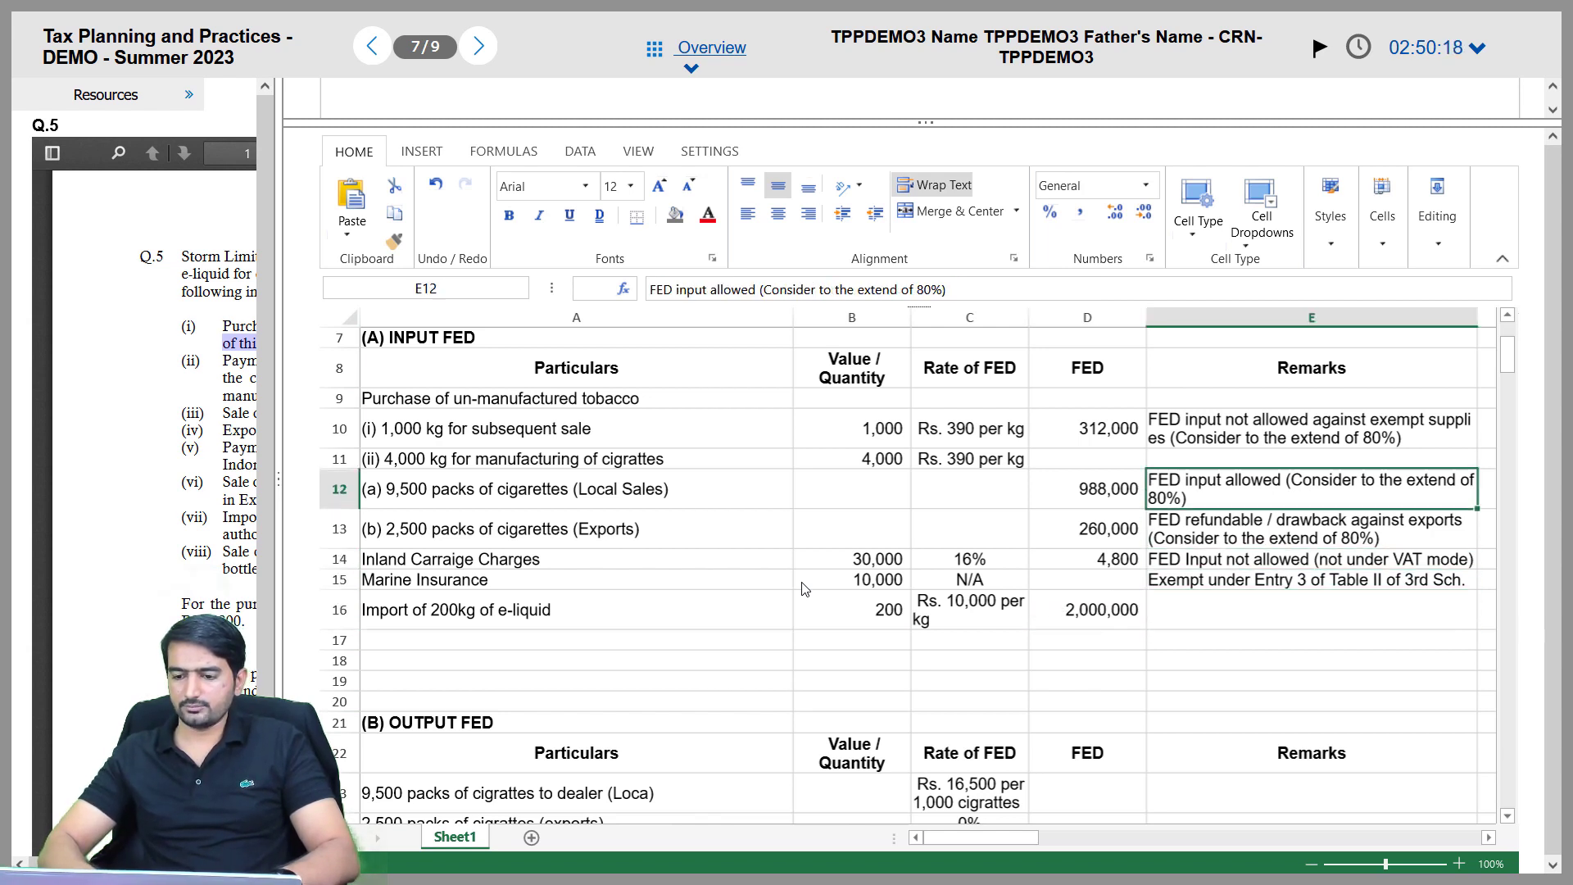
{"action": "key", "text": "ctrl+c"}
{"action": "key", "text": "Down"}
{"action": "key", "text": "Down"}
{"action": "key", "text": "Down"}
{"action": "key", "text": "Down"}
{"action": "key", "text": "Down"}
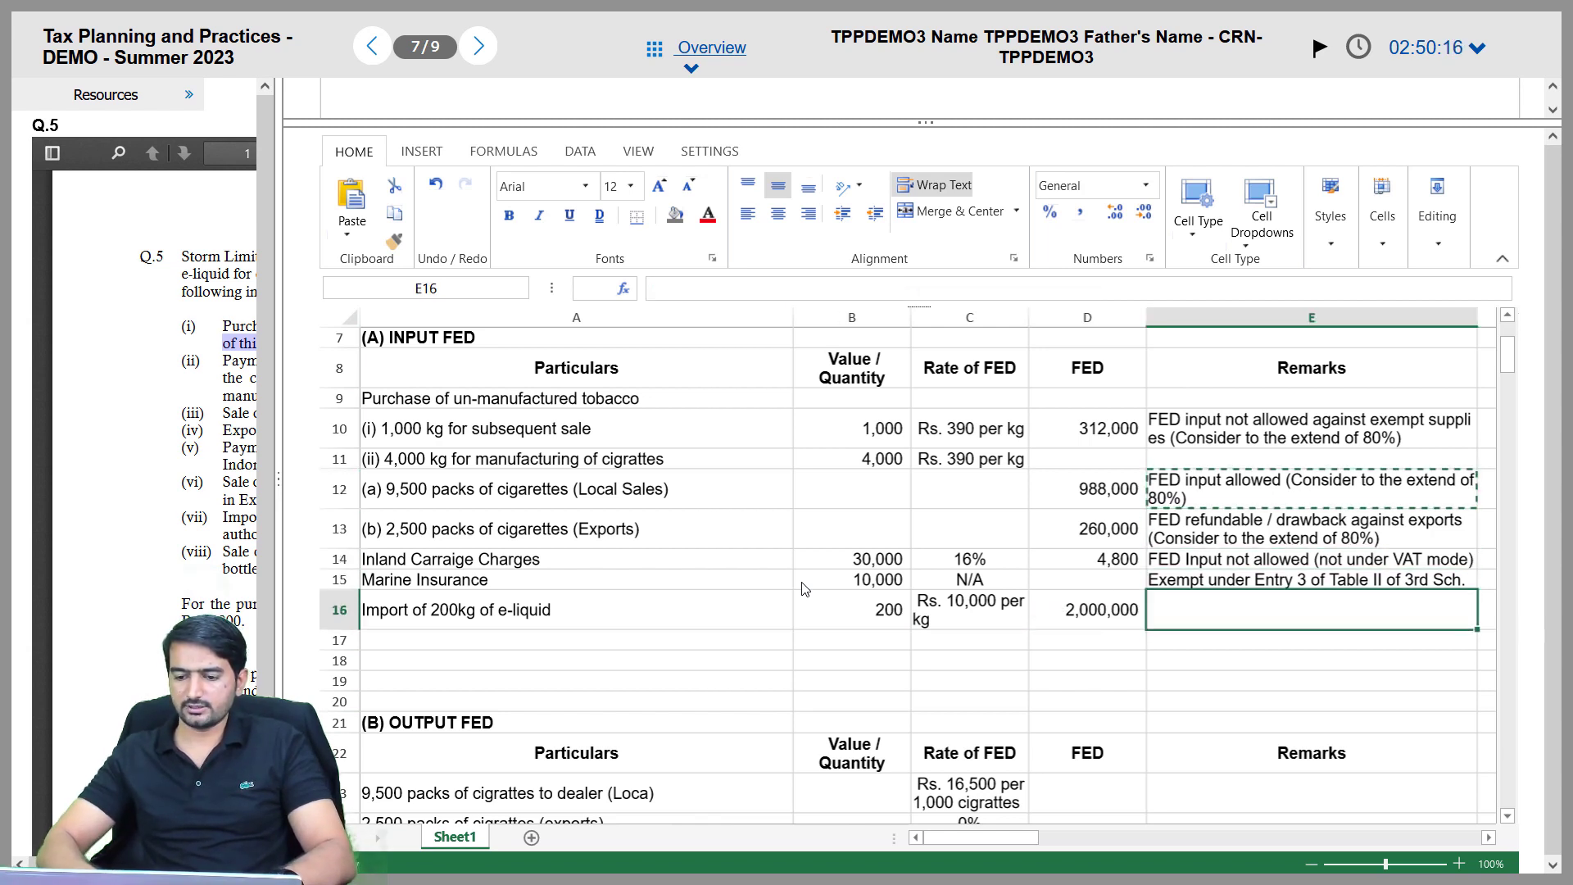
{"action": "key", "text": "Up"}
{"action": "key", "text": "ctrl+v"}
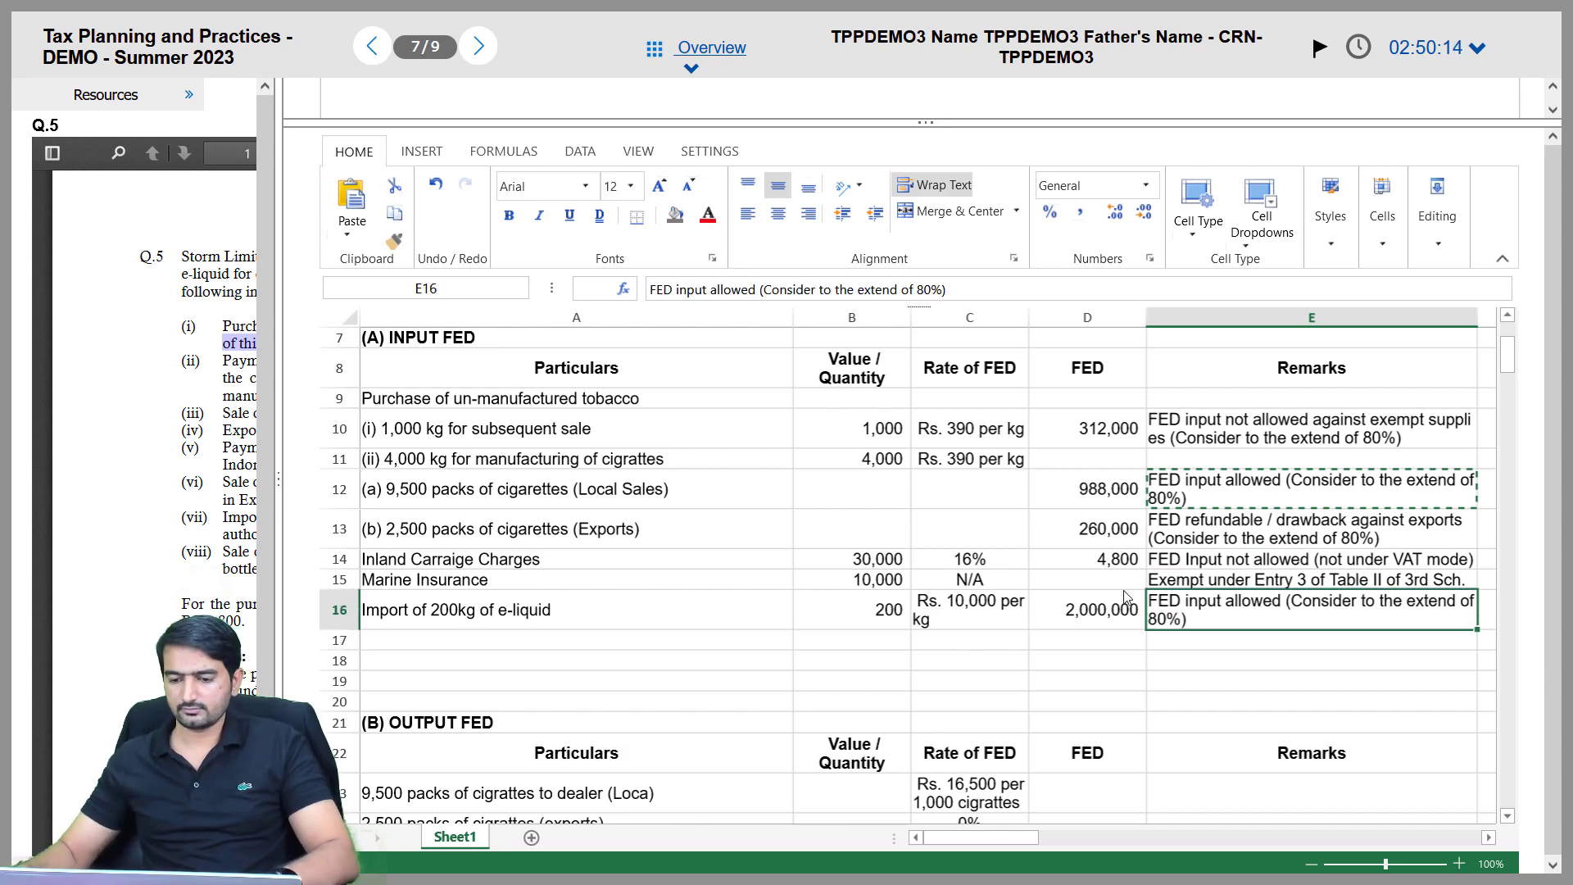
Remove "(Consider to the extend of 80%)" from the e-liquid import's remark, leaving "FED input allowed"
{"action": "scroll", "coordinate": [1201, 617], "scroll_direction": "down", "scroll_amount": 2}
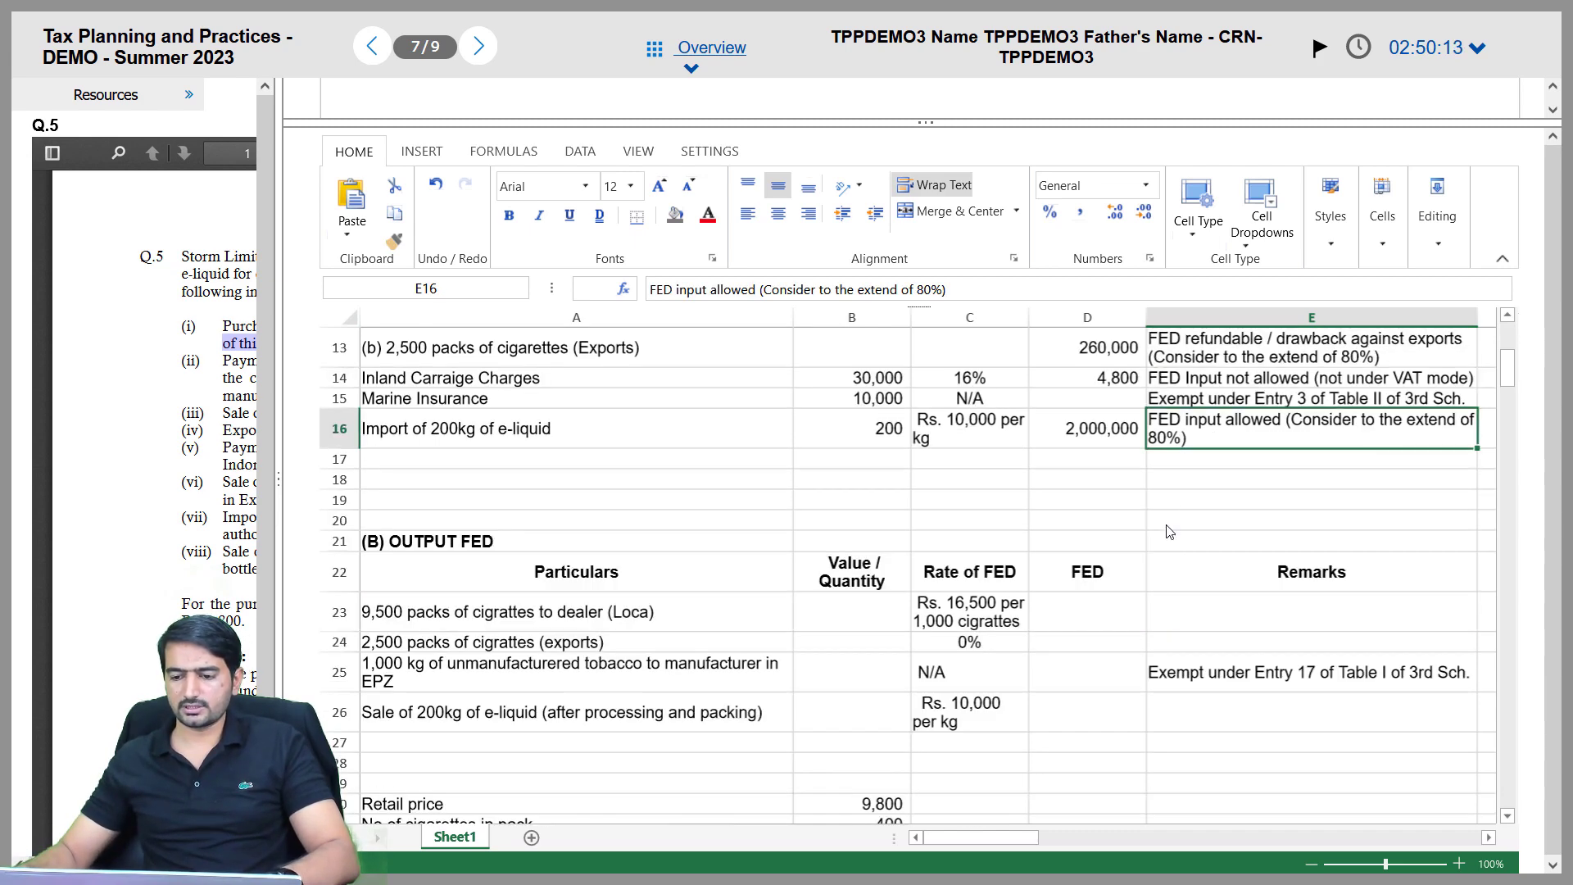
{"action": "double_click", "coordinate": [1193, 438]}
{"action": "left_click_drag", "start_coordinate": [1194, 439], "coordinate": [1280, 419]}
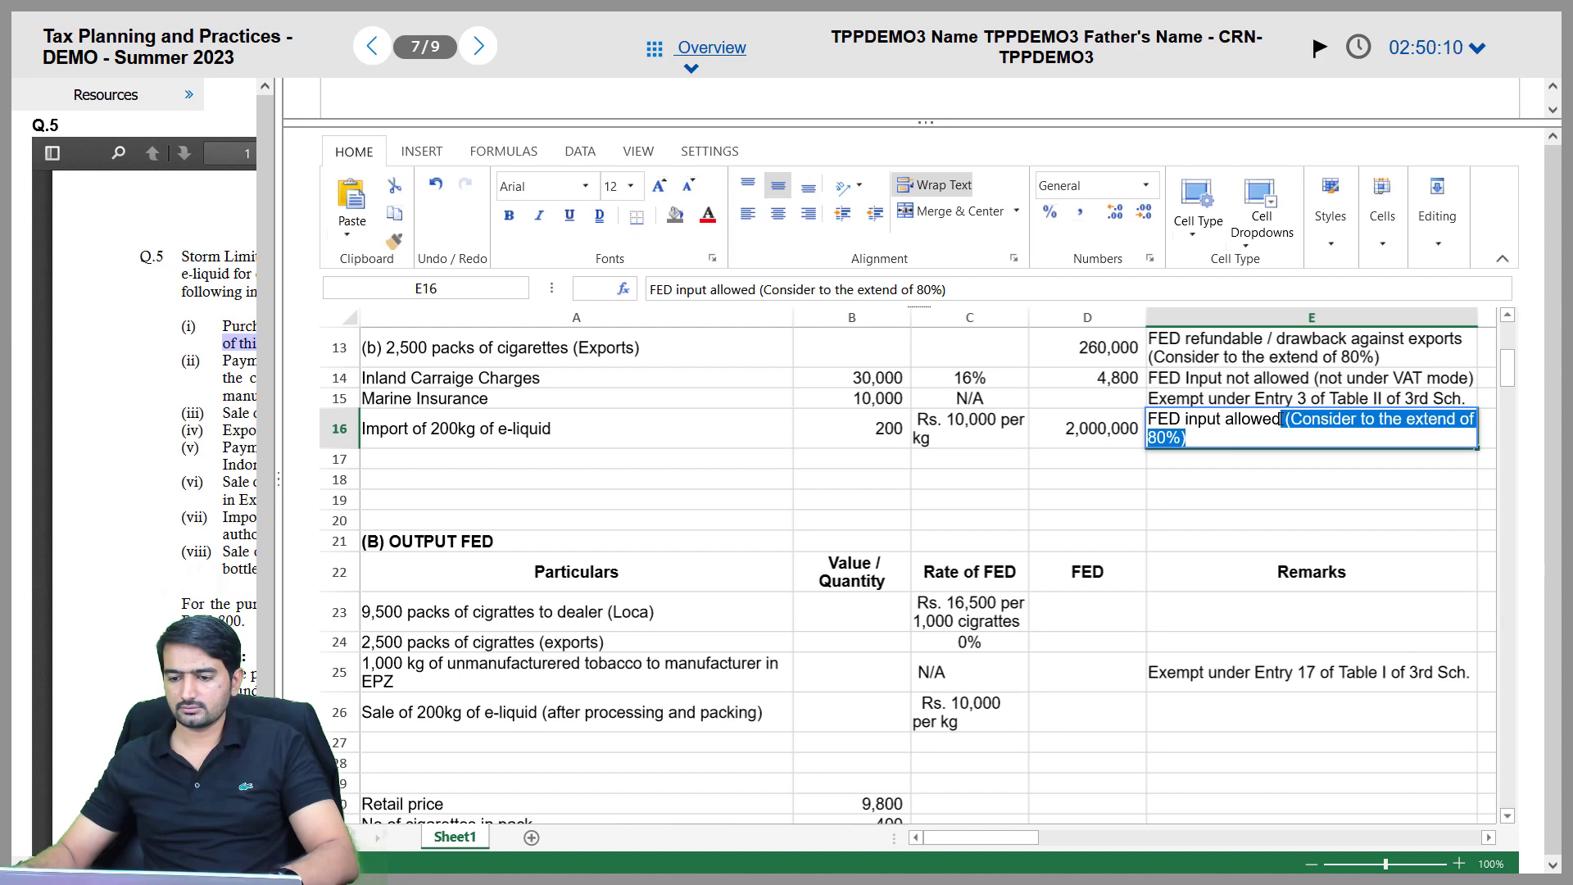
{"action": "key", "text": "BackSpace"}
{"action": "key", "text": "Return"}
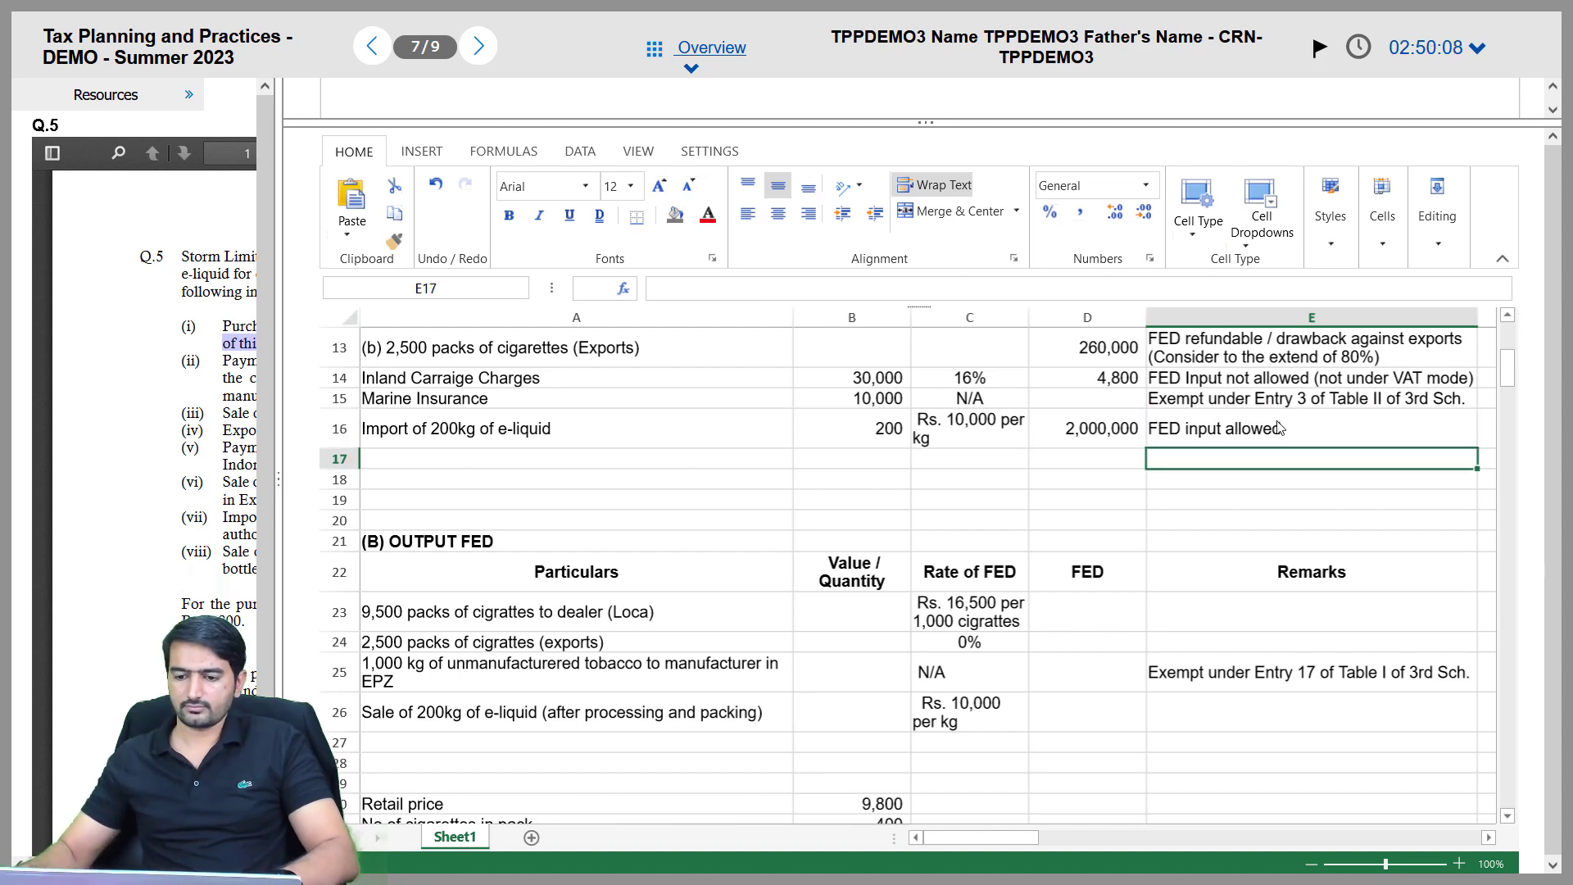
Total the input FED amounts in D17 with =SUM(D10:D16) and make the total bold
{"action": "scroll", "coordinate": [1135, 641], "scroll_direction": "up", "scroll_amount": 4}
{"action": "scroll", "coordinate": [1135, 641], "scroll_direction": "down", "scroll_amount": 2}
{"action": "left_click", "coordinate": [1099, 647]}
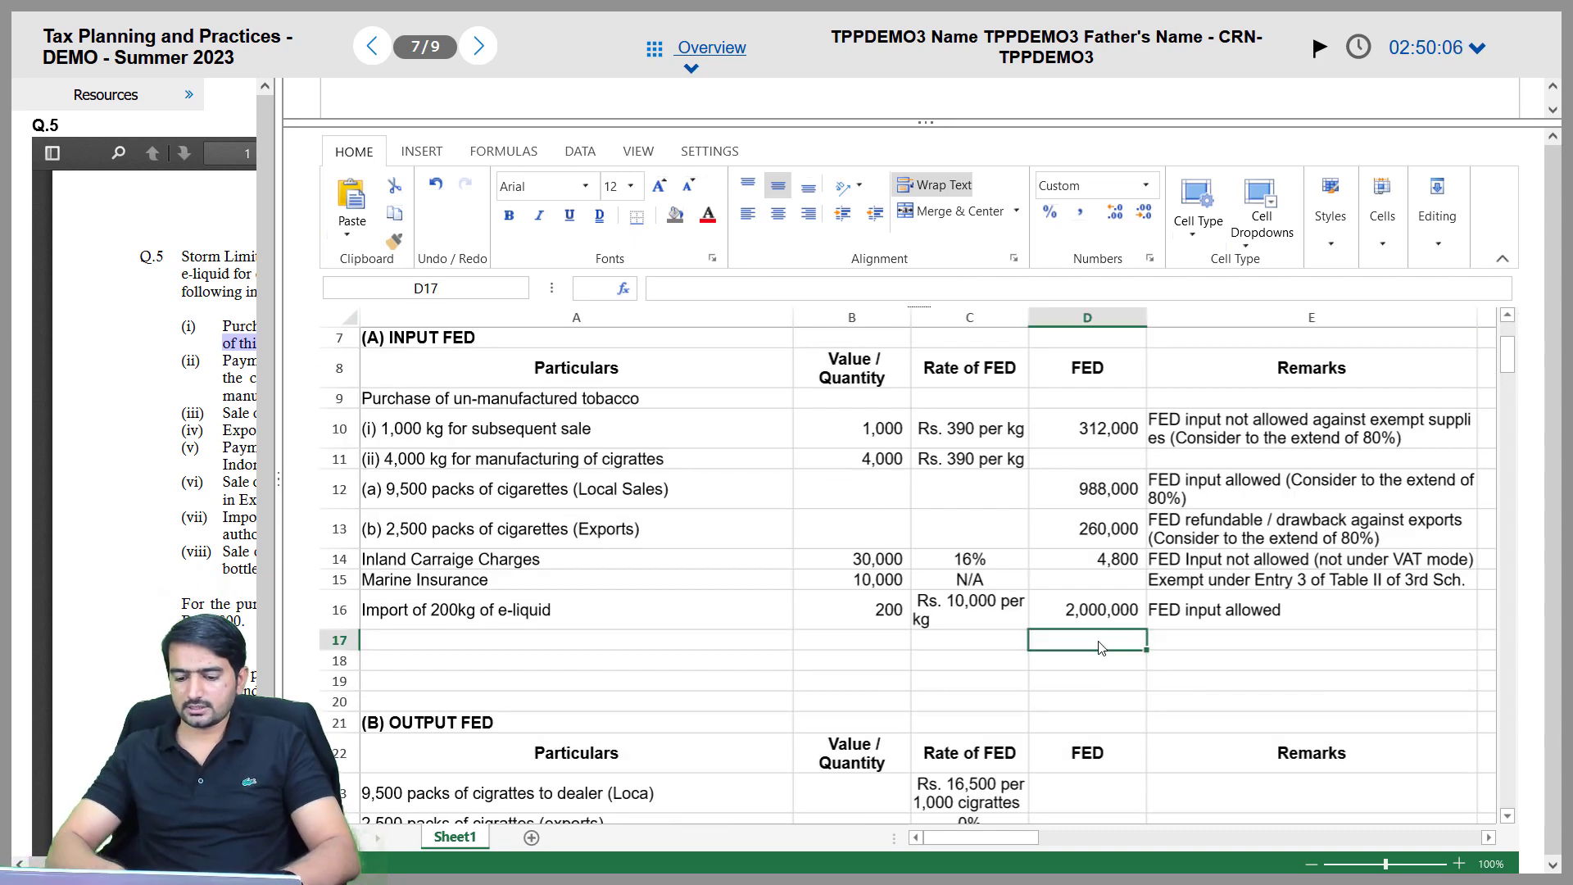
{"action": "type", "text": "=sum("}
{"action": "key", "text": "Up"}
{"action": "key", "text": "shift+Up"}
{"action": "key", "text": "shift+Up"}
{"action": "key", "text": "shift+Up"}
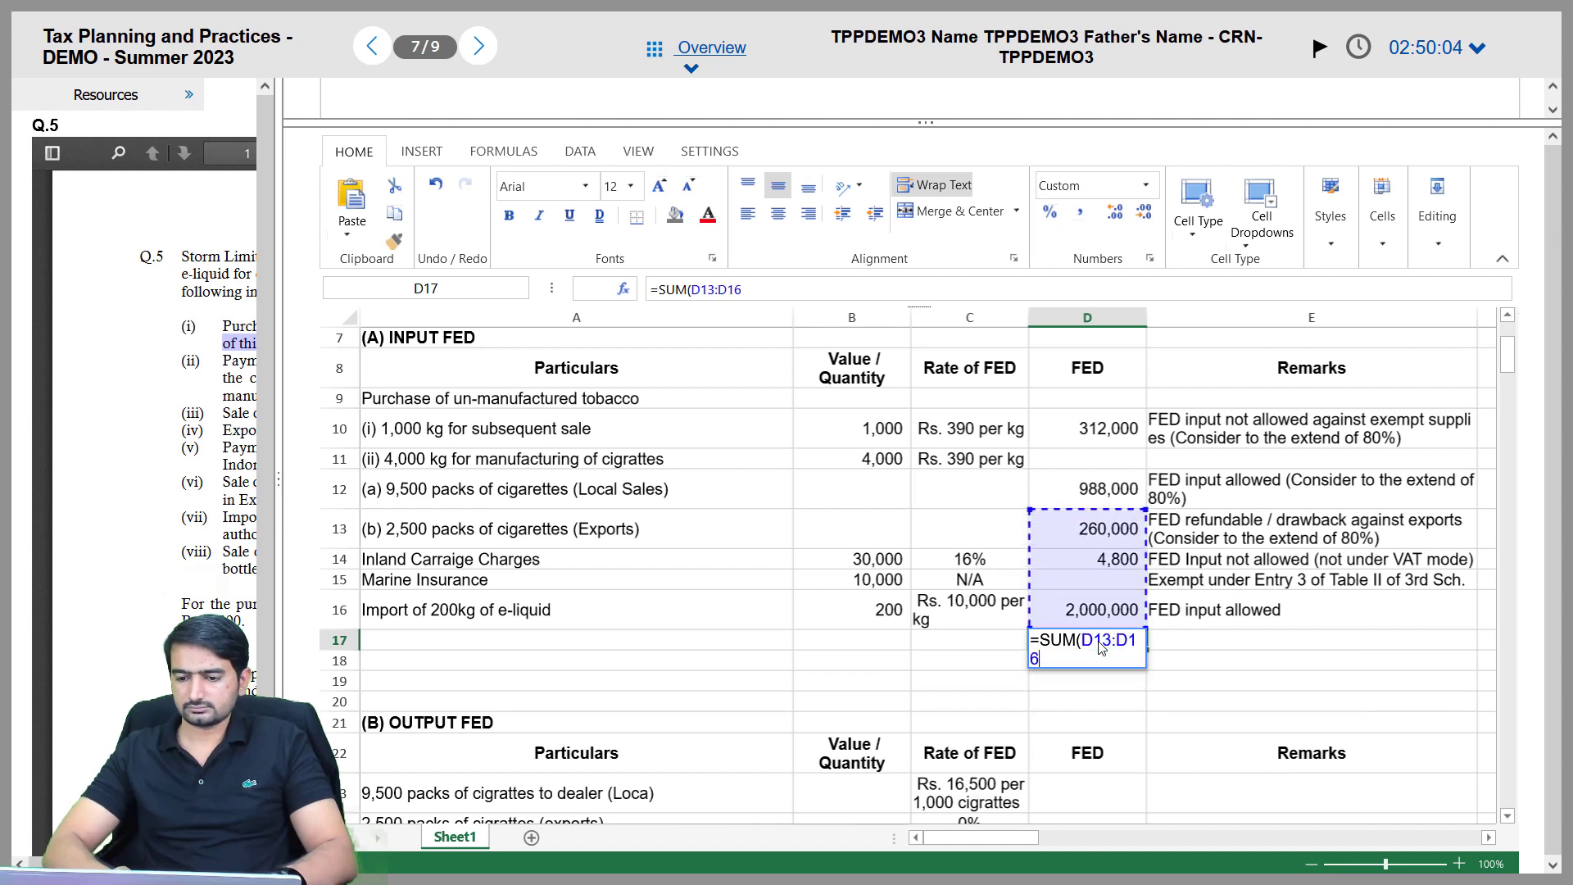
{"action": "key", "text": "shift+Up"}
{"action": "key", "text": "shift+Up"}
{"action": "key", "text": "shift+Up"}
{"action": "key", "text": "Return"}
{"action": "left_click", "coordinate": [1099, 647]}
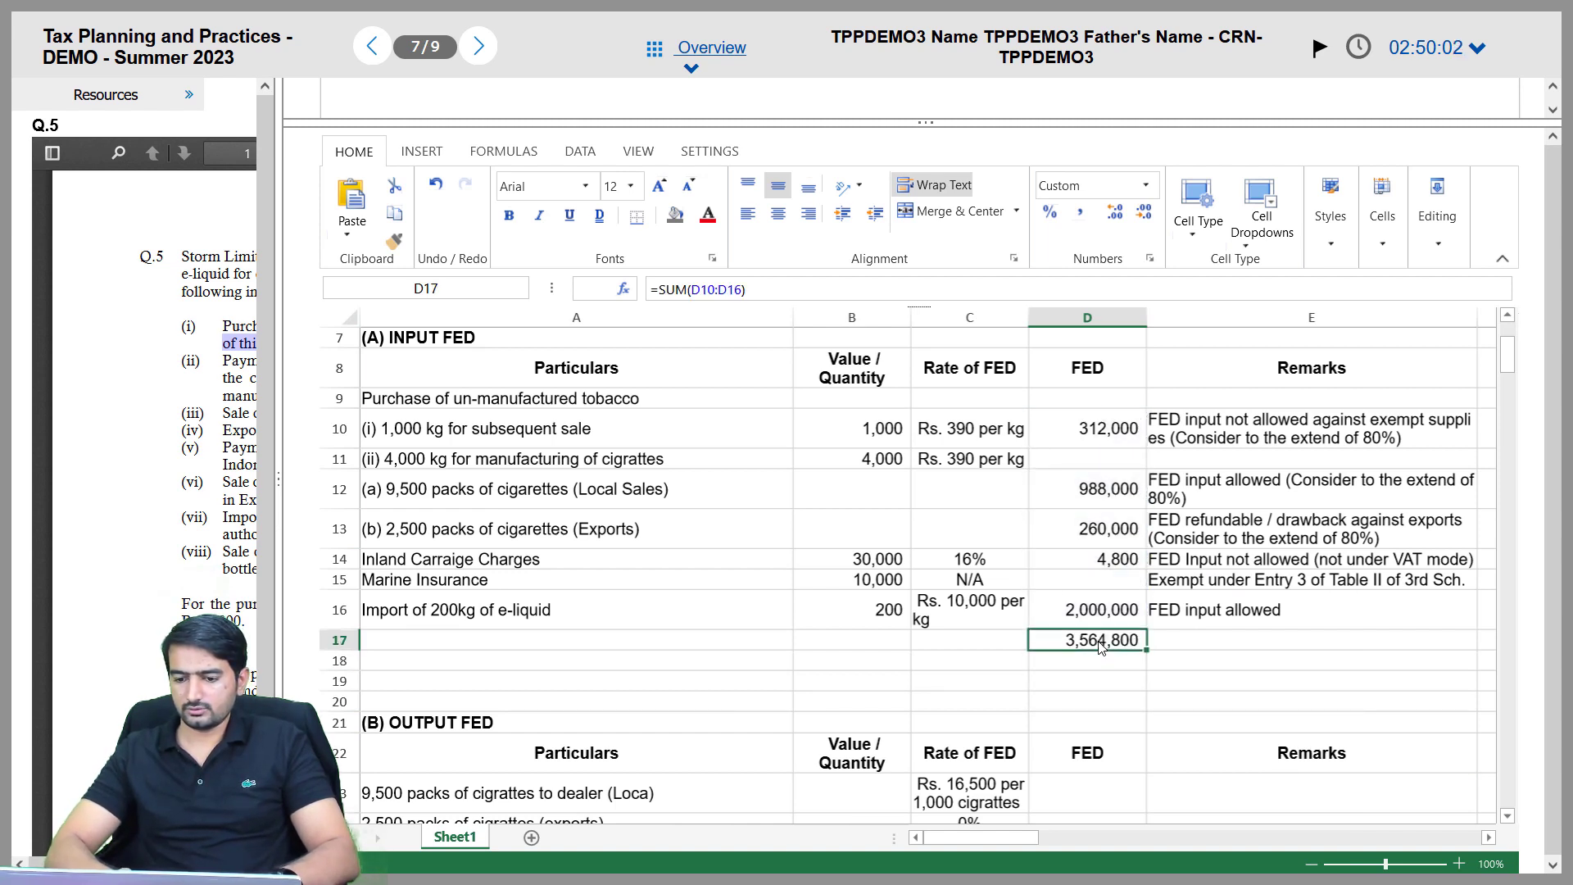
{"action": "key", "text": "ctrl+b"}
Enter the label "Less. FED Input not allowed" in A18, below the input FED total
{"action": "key", "text": "Left"}
{"action": "key", "text": "Left"}
{"action": "key", "text": "Left"}
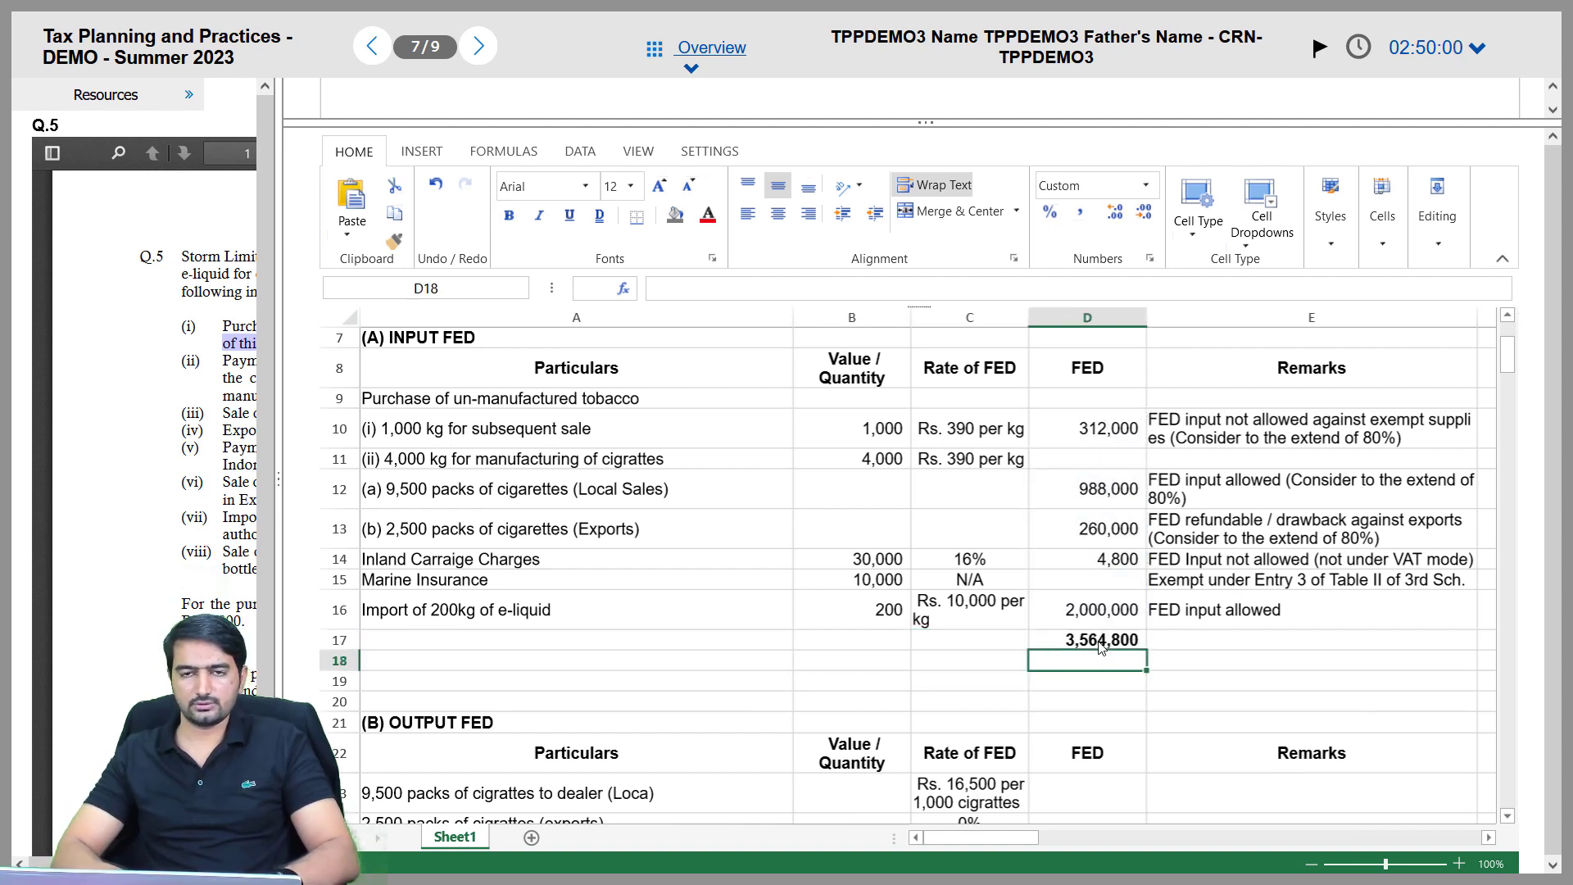
{"action": "key", "text": "Down"}
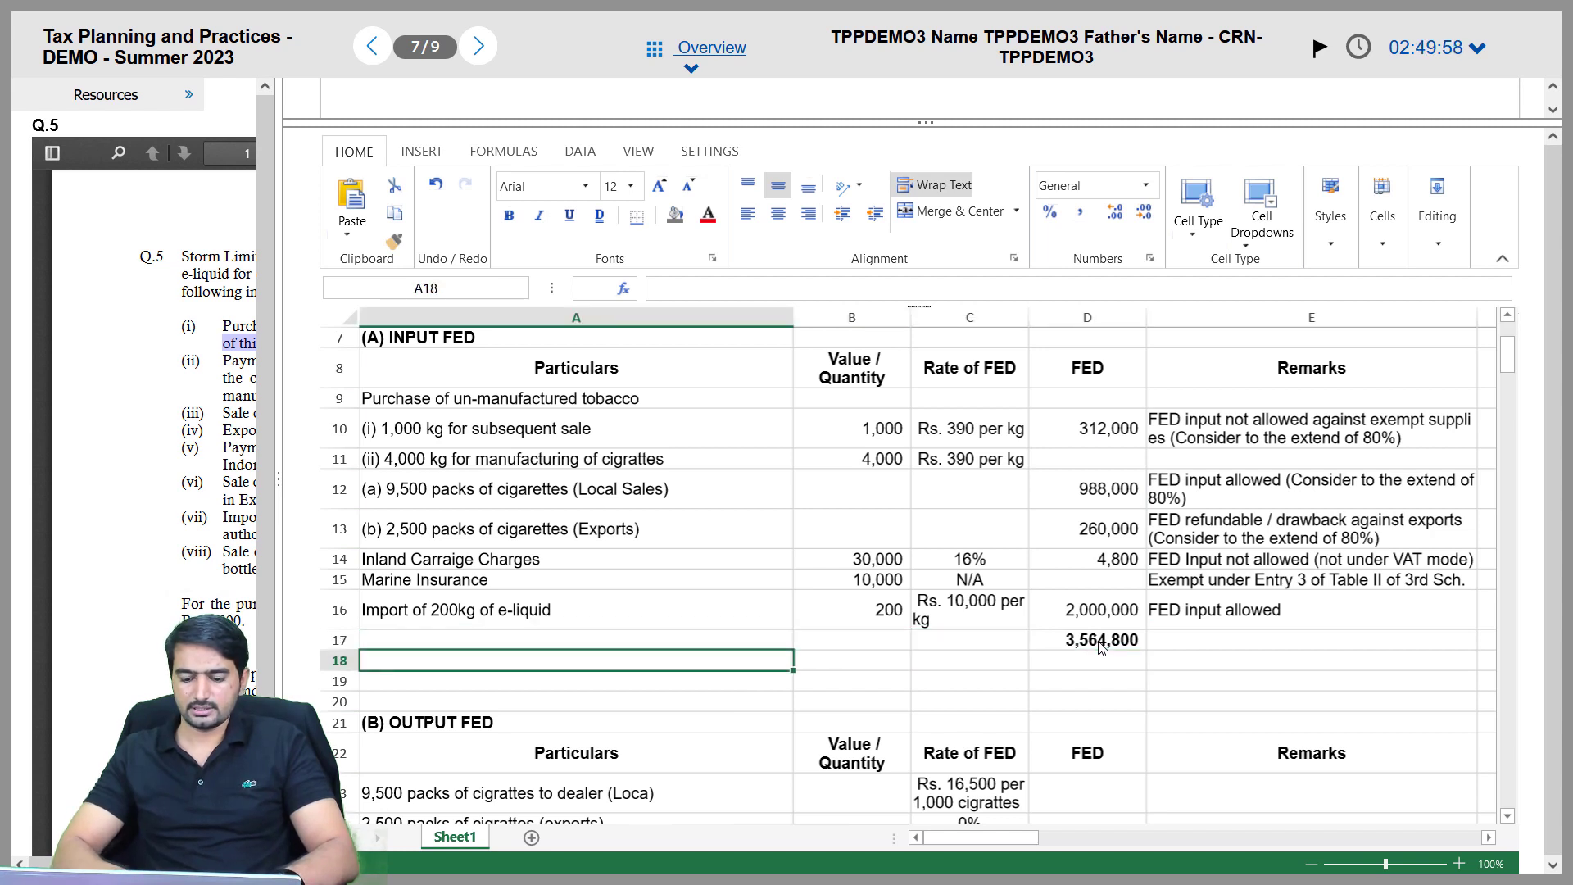
{"action": "type", "text": "Less. FED"}
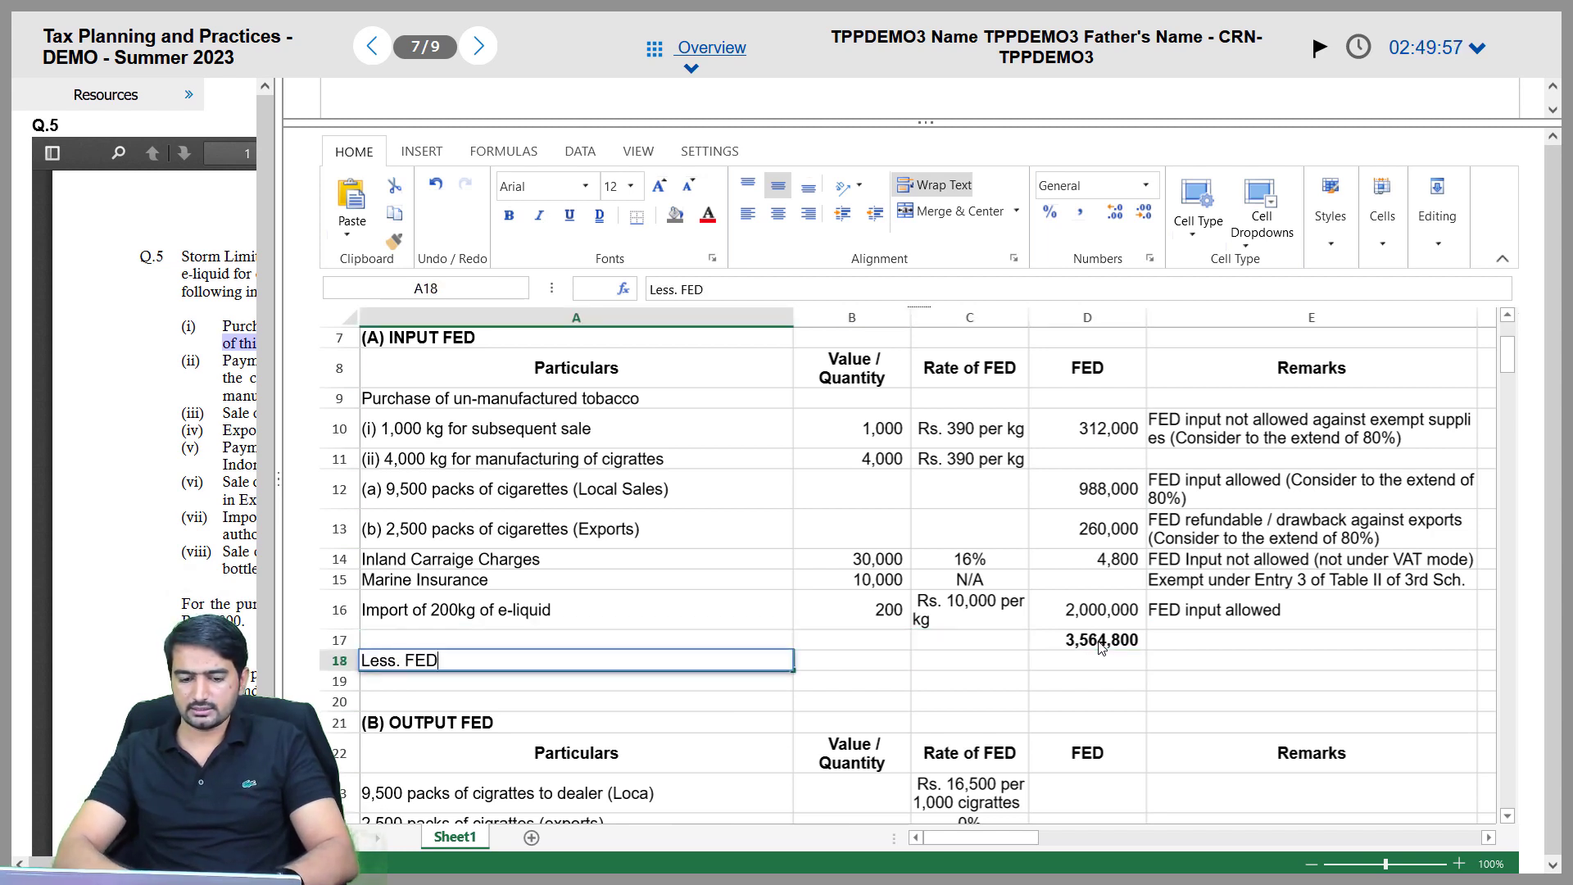
{"action": "type", "text": " Input"}
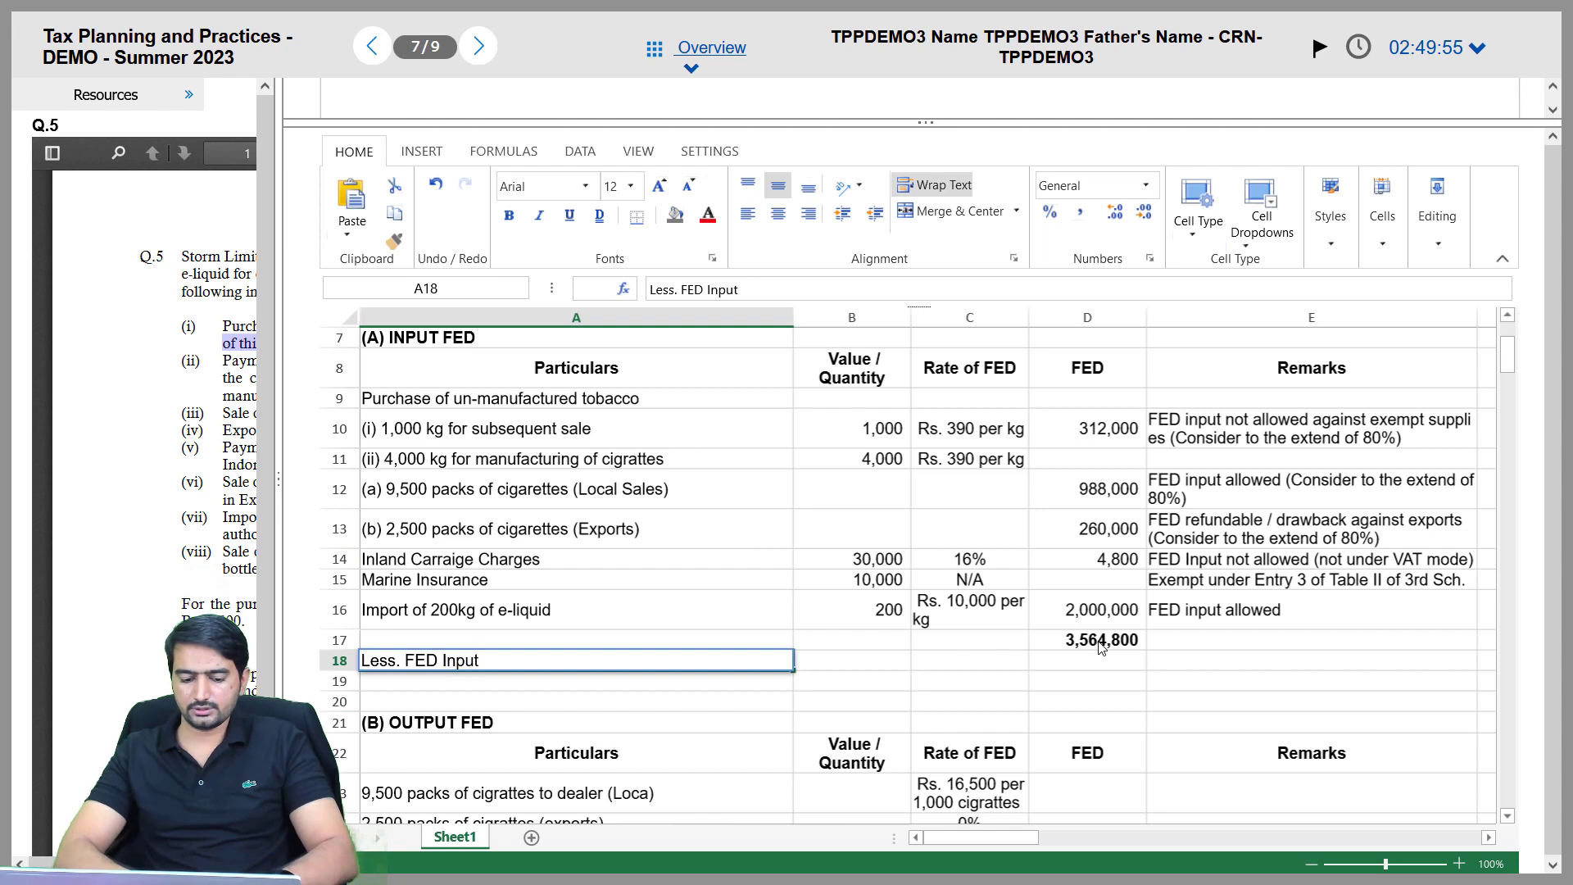
{"action": "type", "text": " not allowed"}
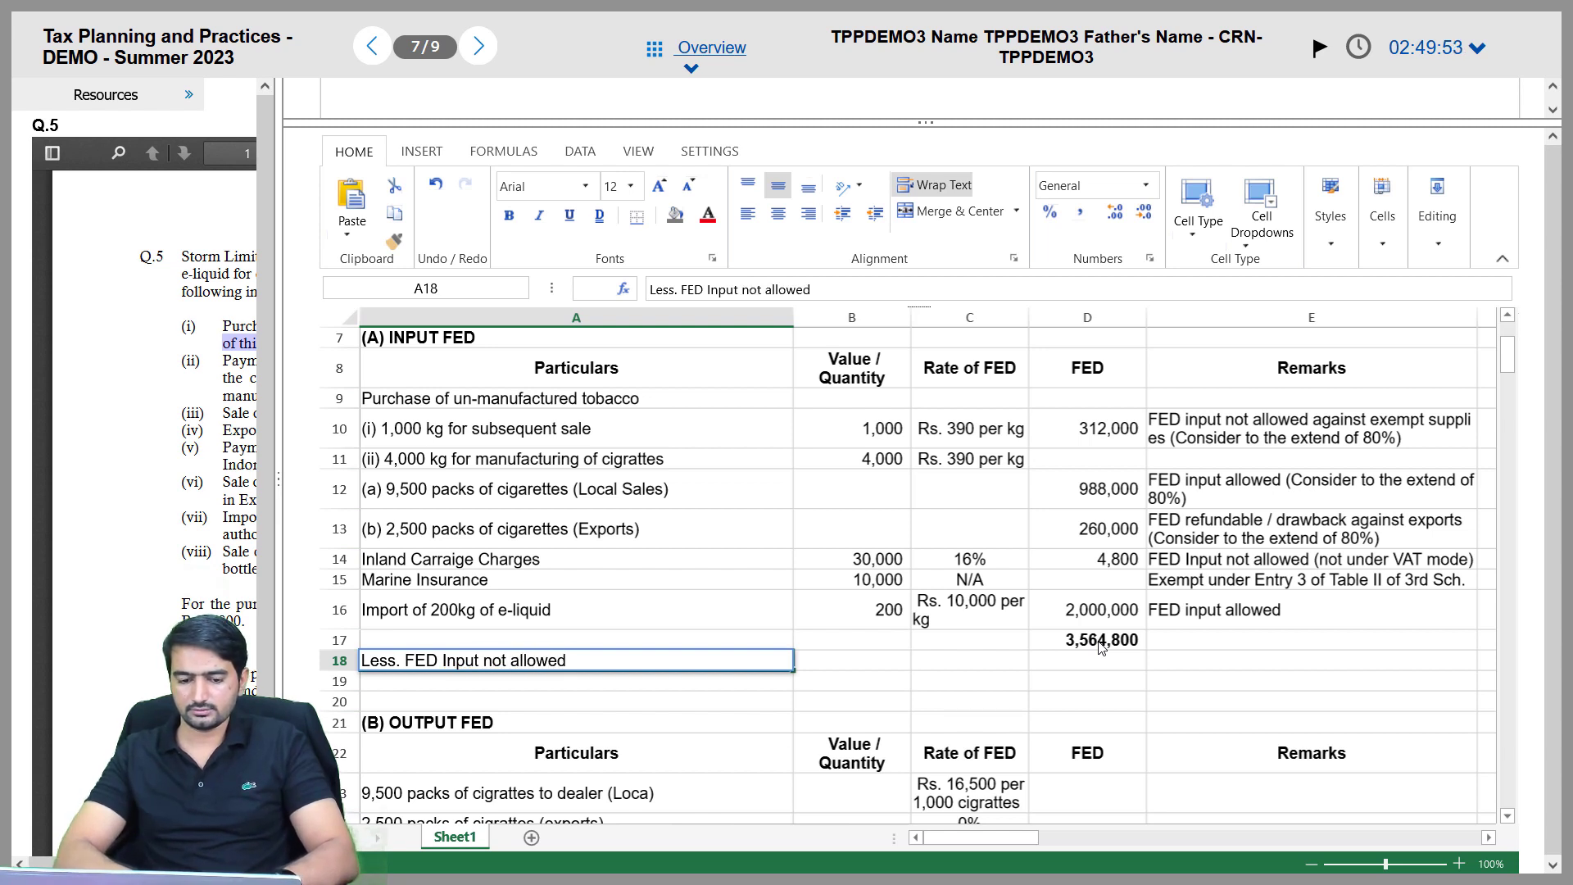
{"action": "key", "text": "Return"}
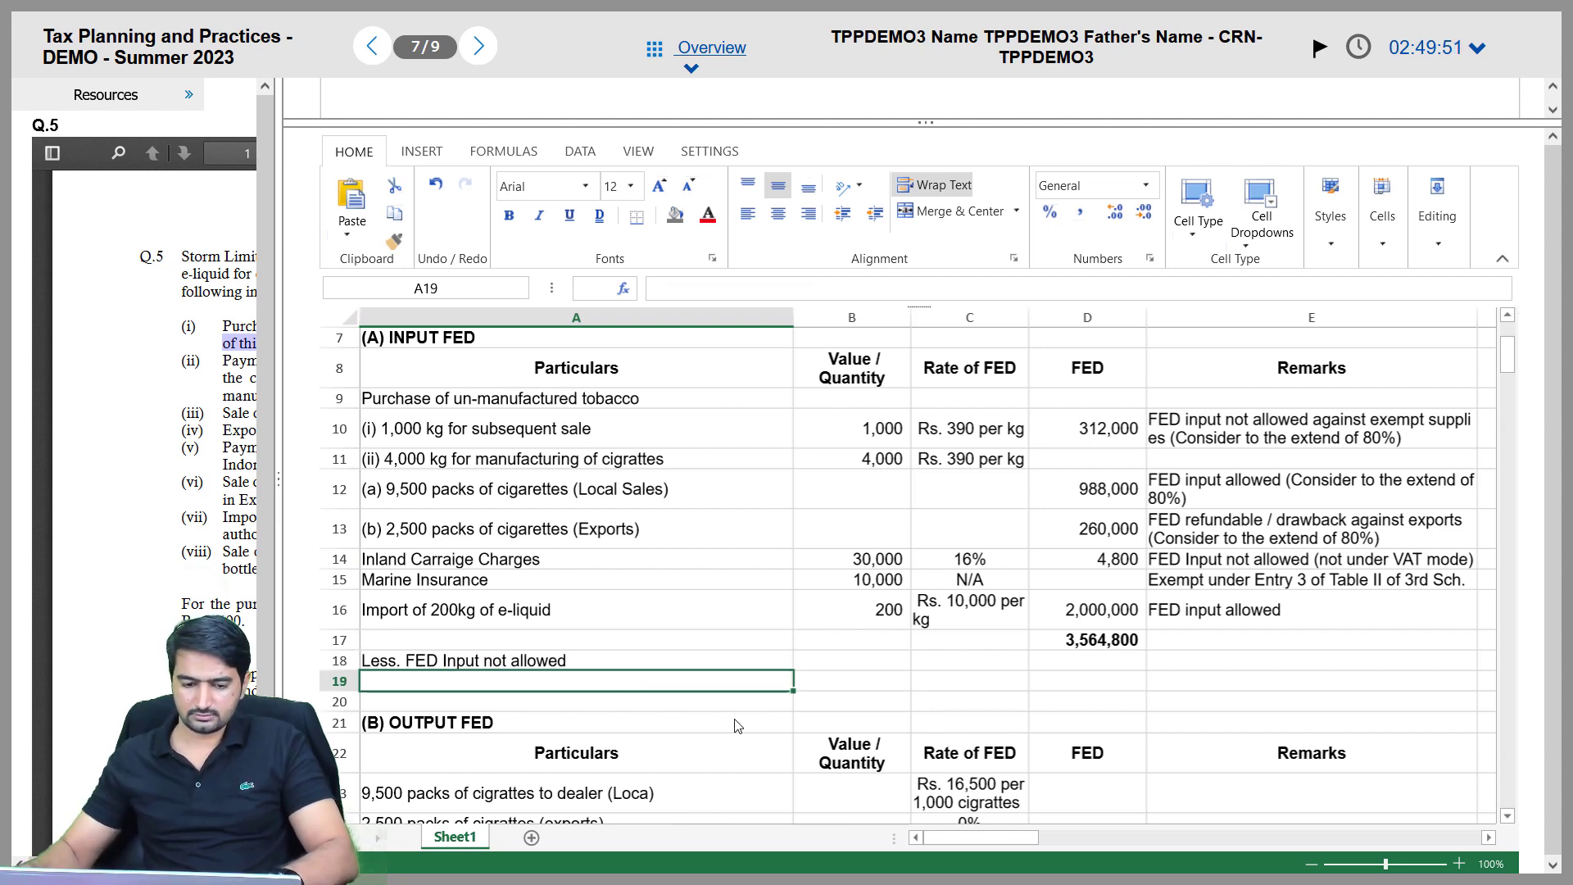
Insert three blank rows at row 19, above the output FED section
{"action": "double_click", "coordinate": [398, 685]}
{"action": "left_click", "coordinate": [353, 686]}
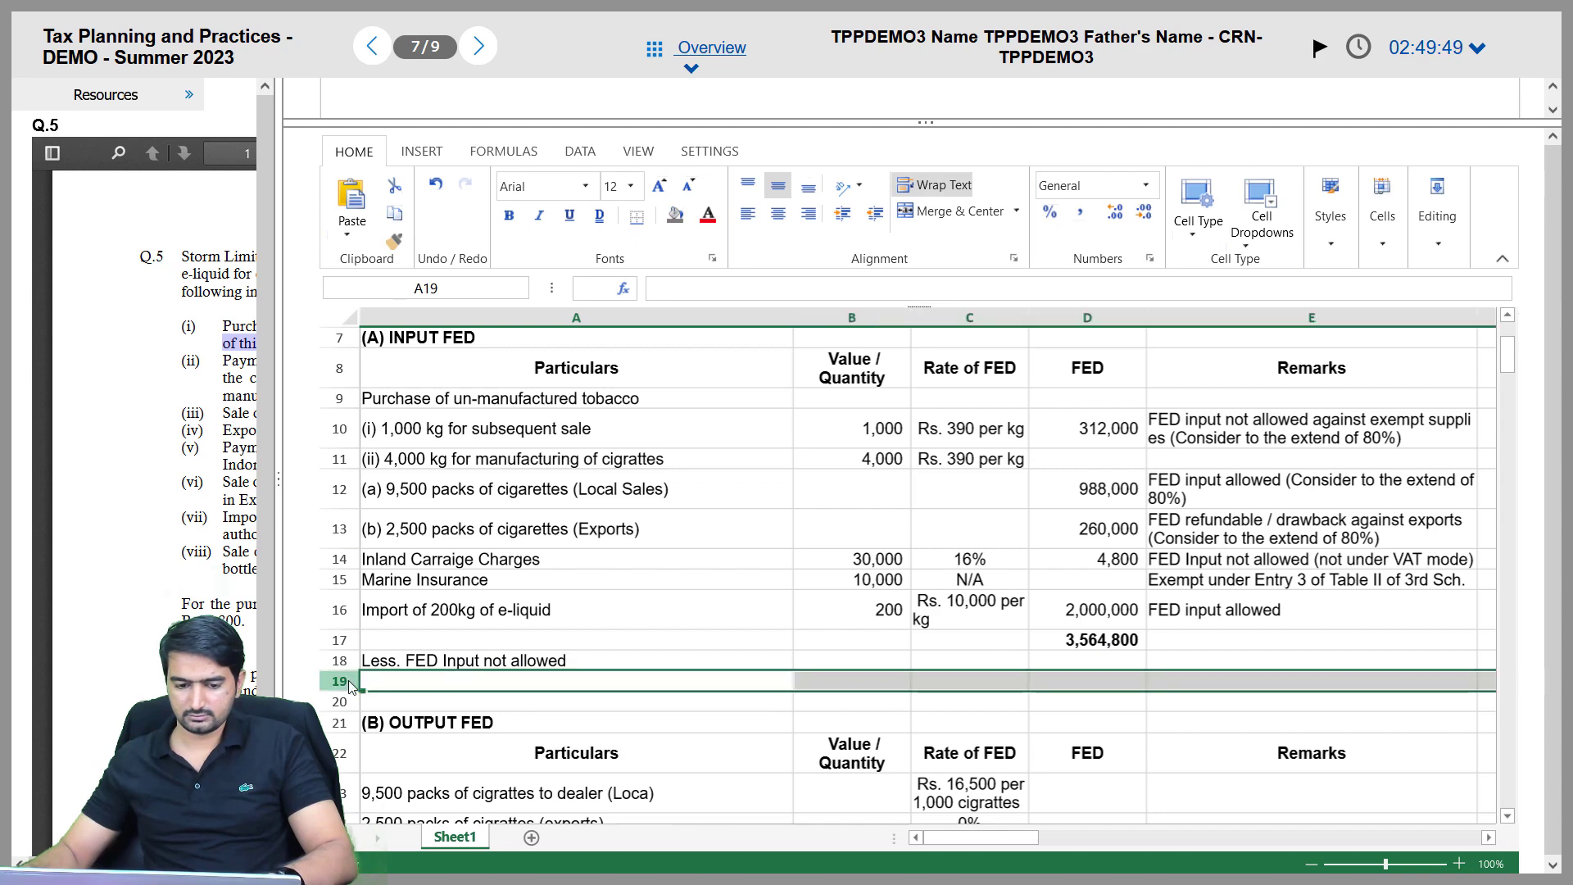
{"action": "right_click", "coordinate": [353, 687]}
{"action": "left_click", "coordinate": [407, 636]}
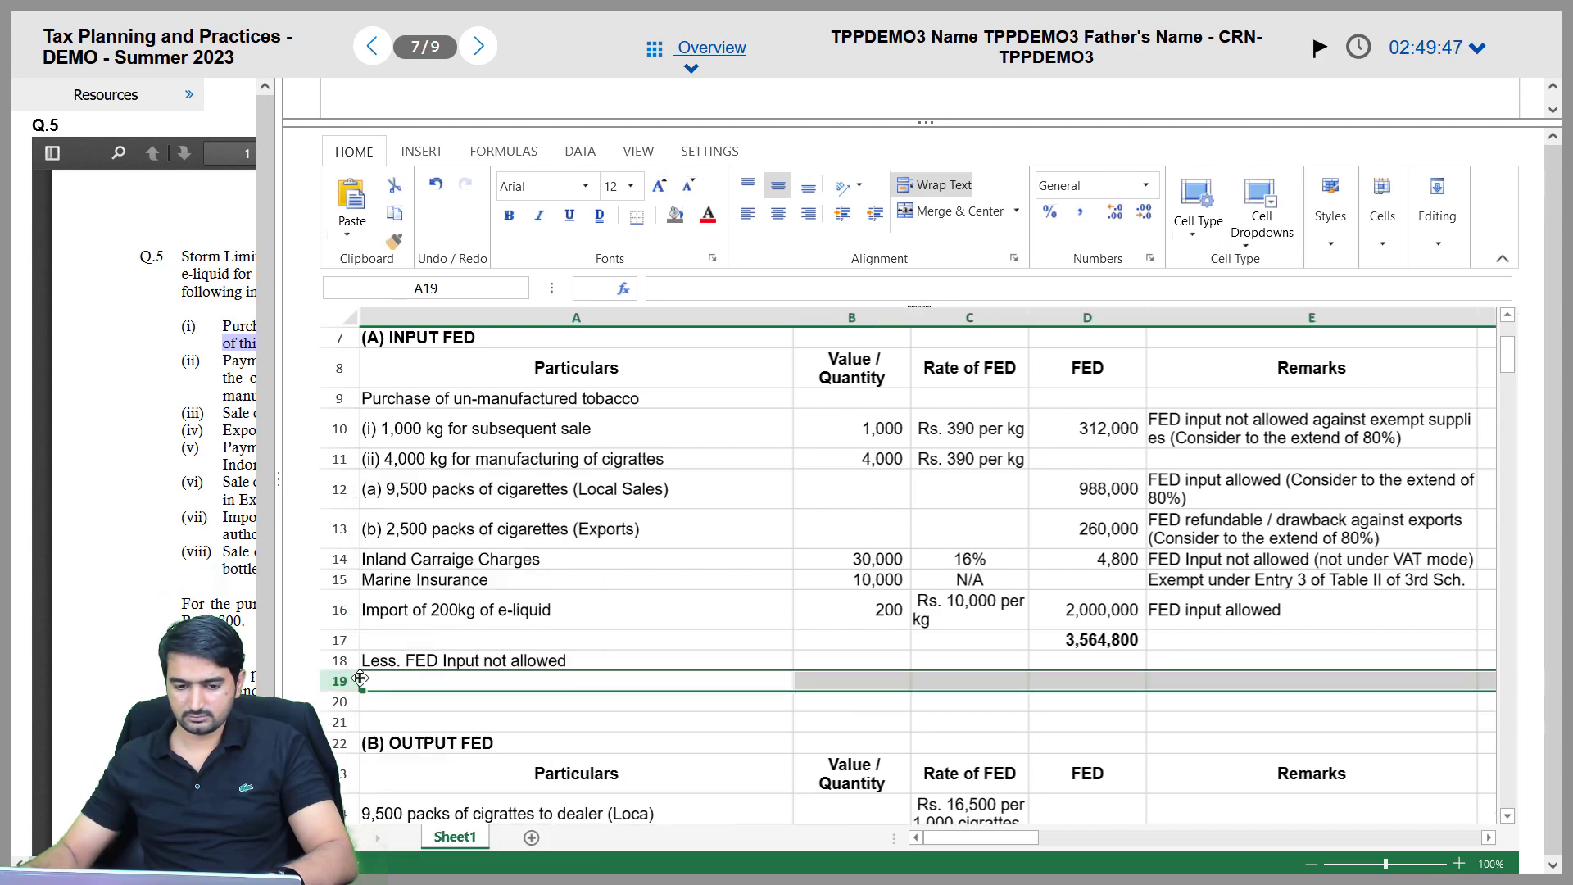
{"action": "right_click", "coordinate": [398, 621]}
{"action": "left_click", "coordinate": [397, 616]}
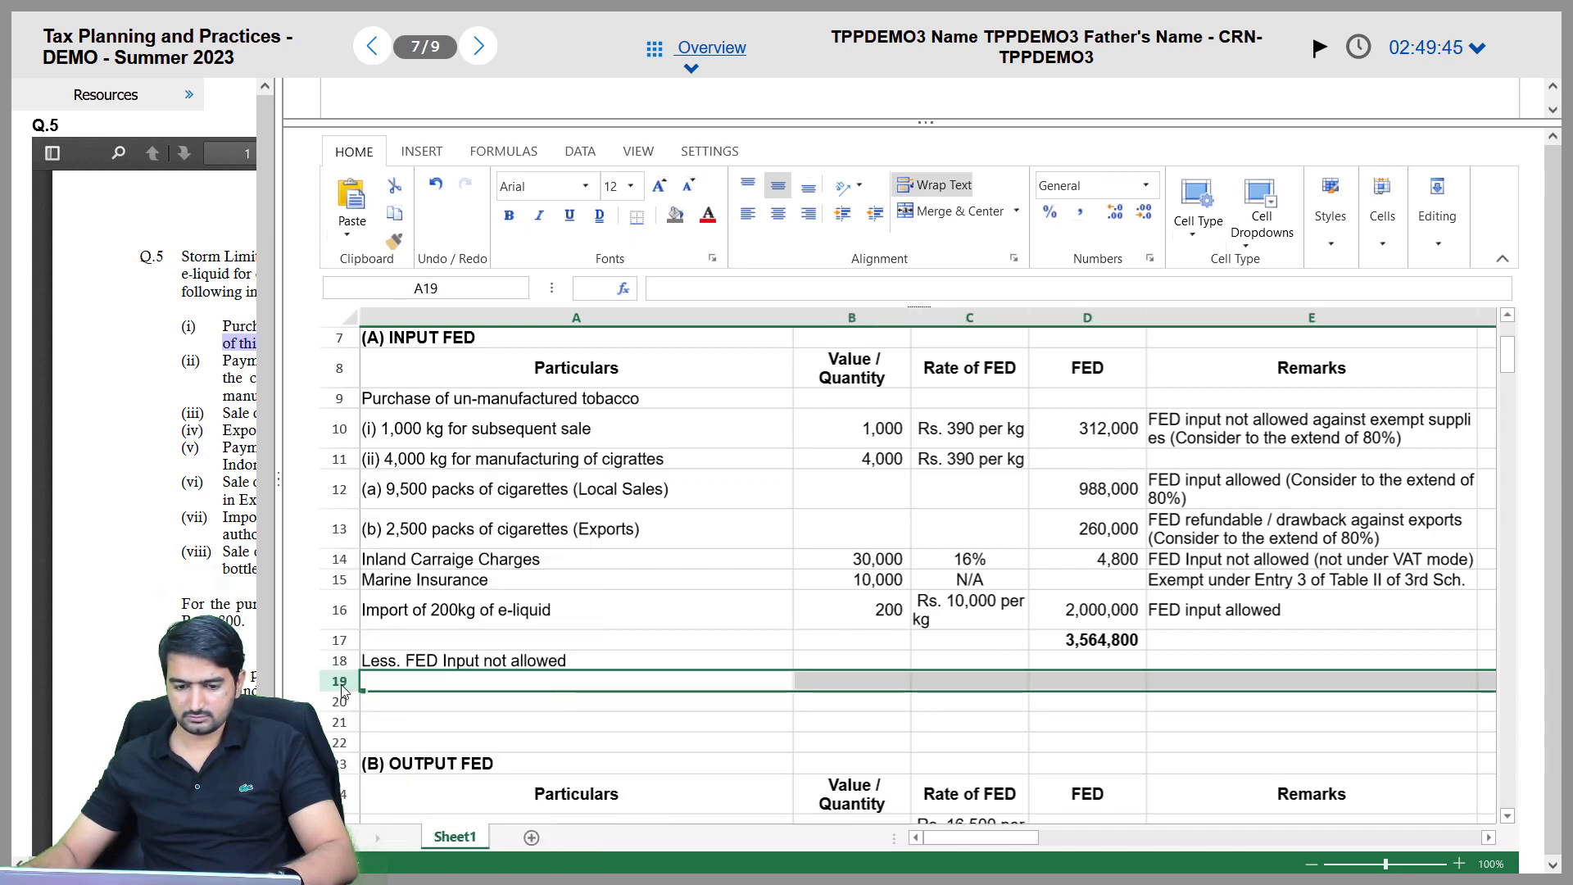
{"action": "right_click", "coordinate": [377, 642]}
{"action": "left_click", "coordinate": [389, 622]}
{"action": "left_click", "coordinate": [480, 684]}
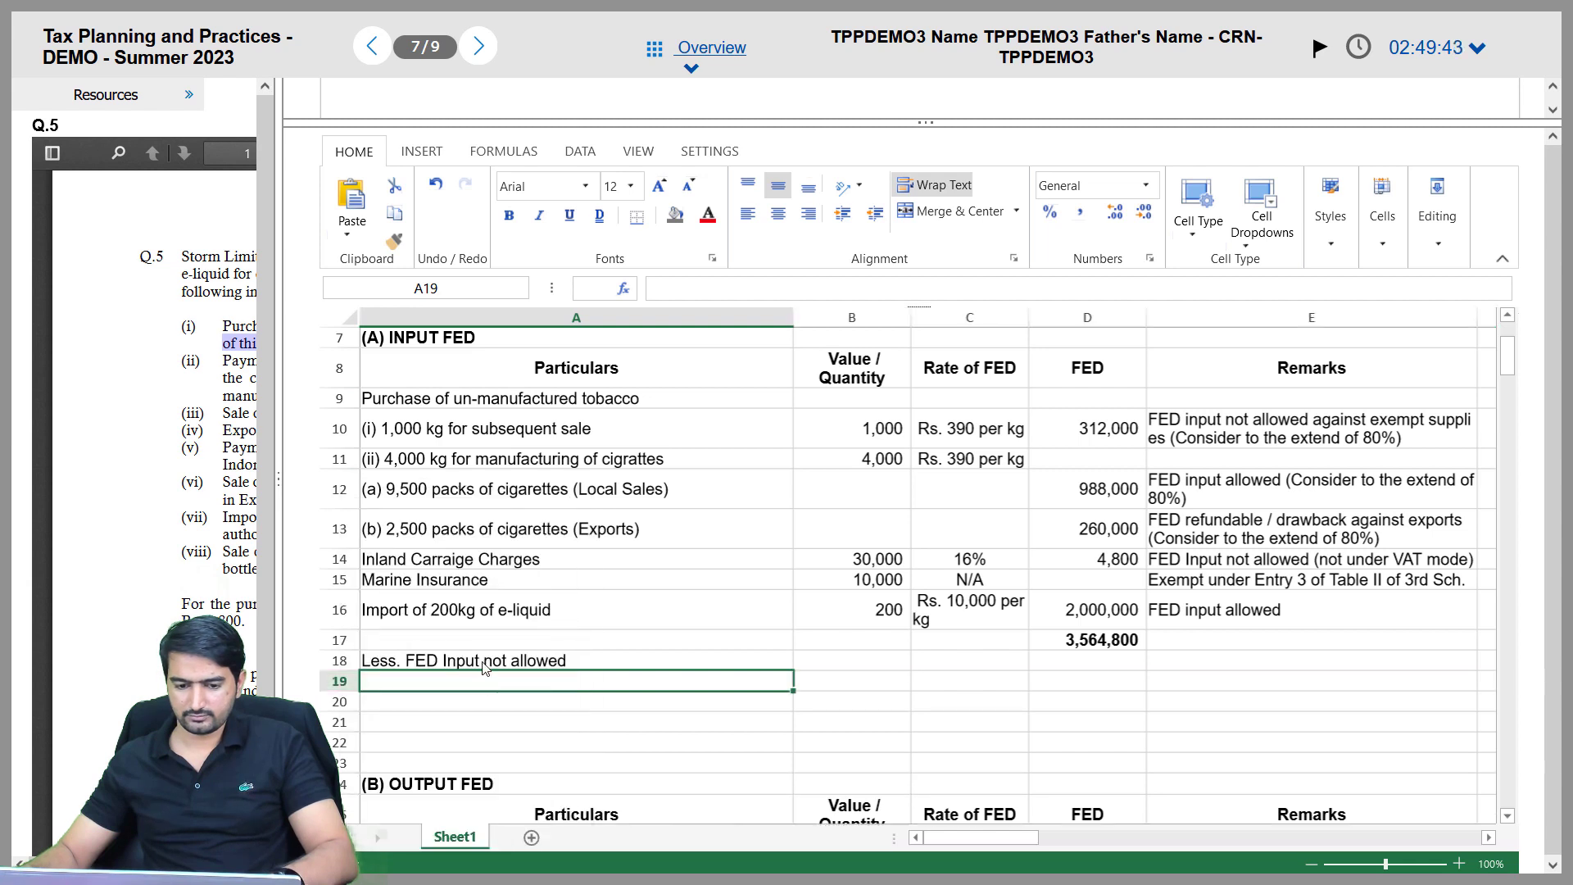
Copy the "Less. FED Input not allowed" label from A18 into A19
{"action": "left_click", "coordinate": [516, 663]}
{"action": "key", "text": "Down"}
{"action": "key", "text": "ctrl+v"}
{"action": "key", "text": "Up"}
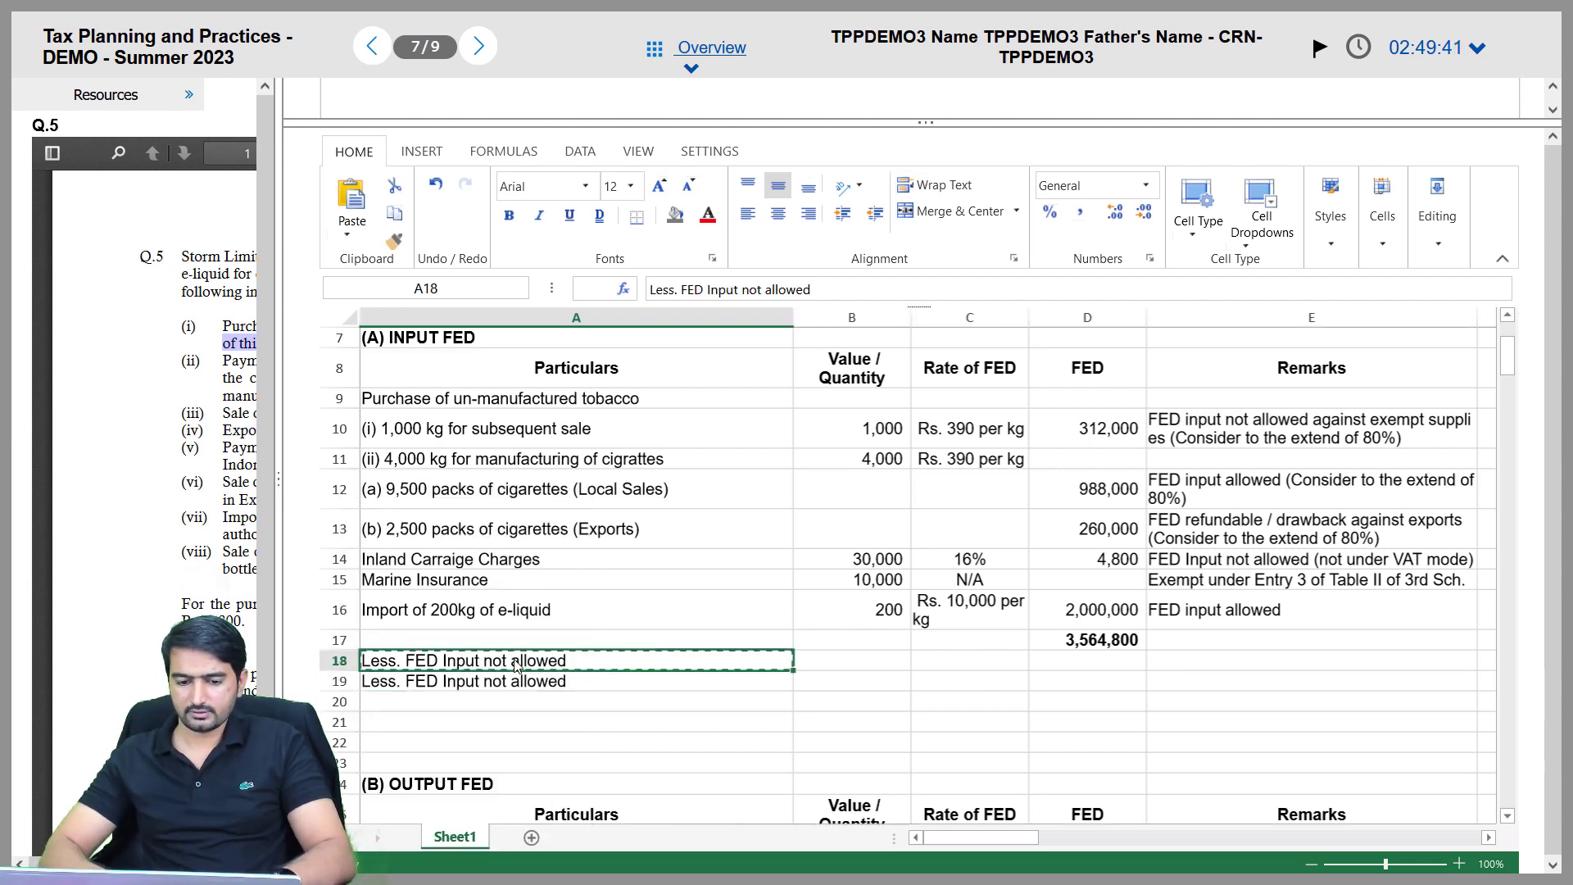
Extend the label in A18 to "Less. FED Input not allowed - against exempt supplies"
{"action": "key", "text": "F2"}
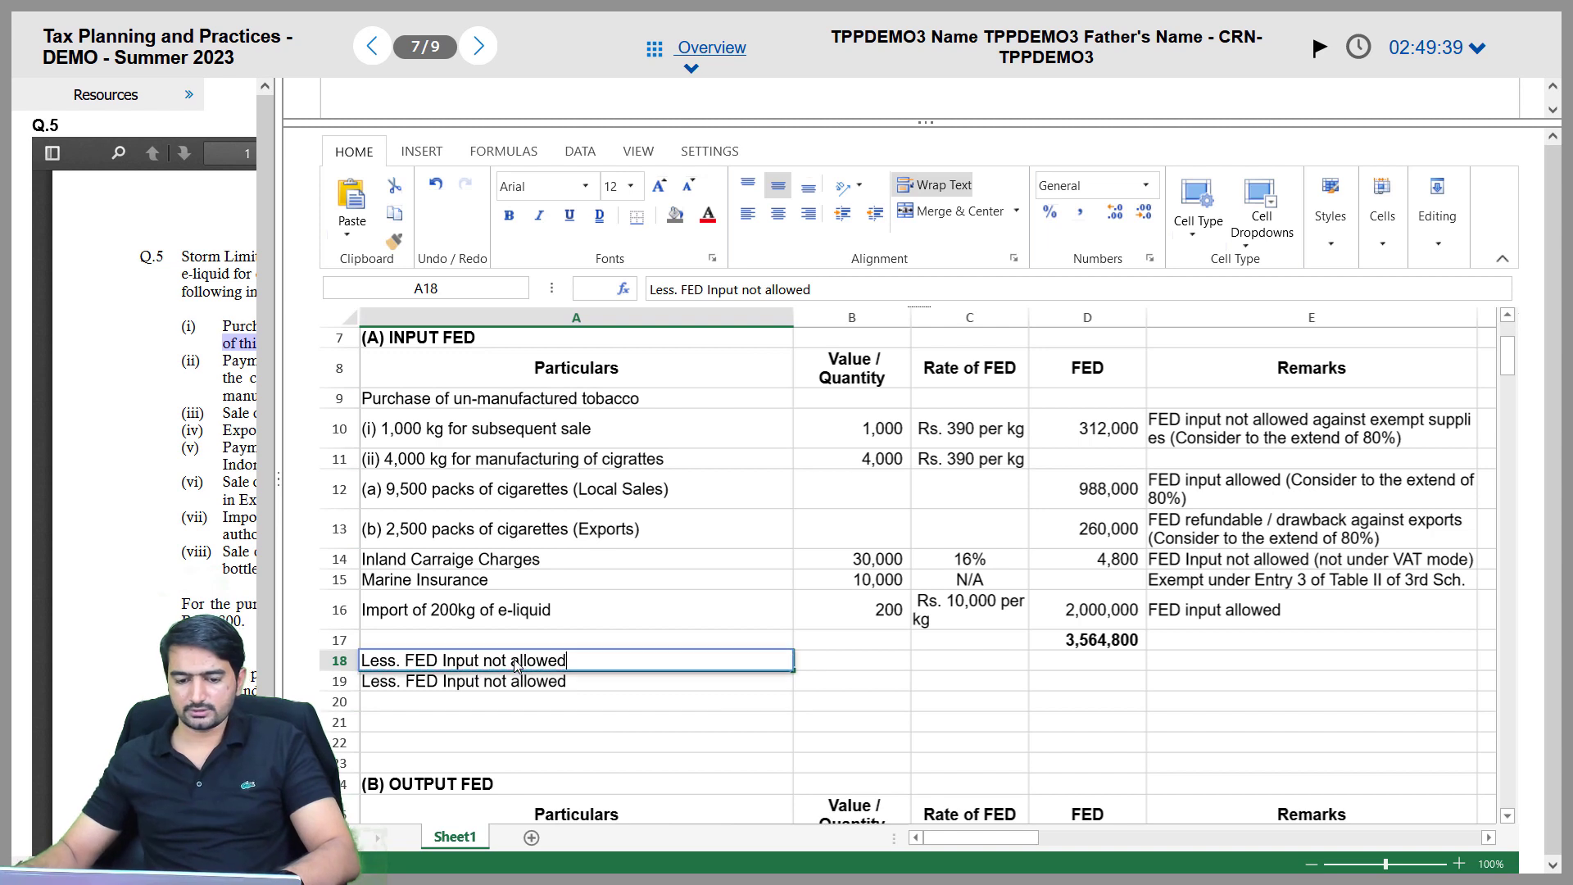
{"action": "type", "text": "- a"}
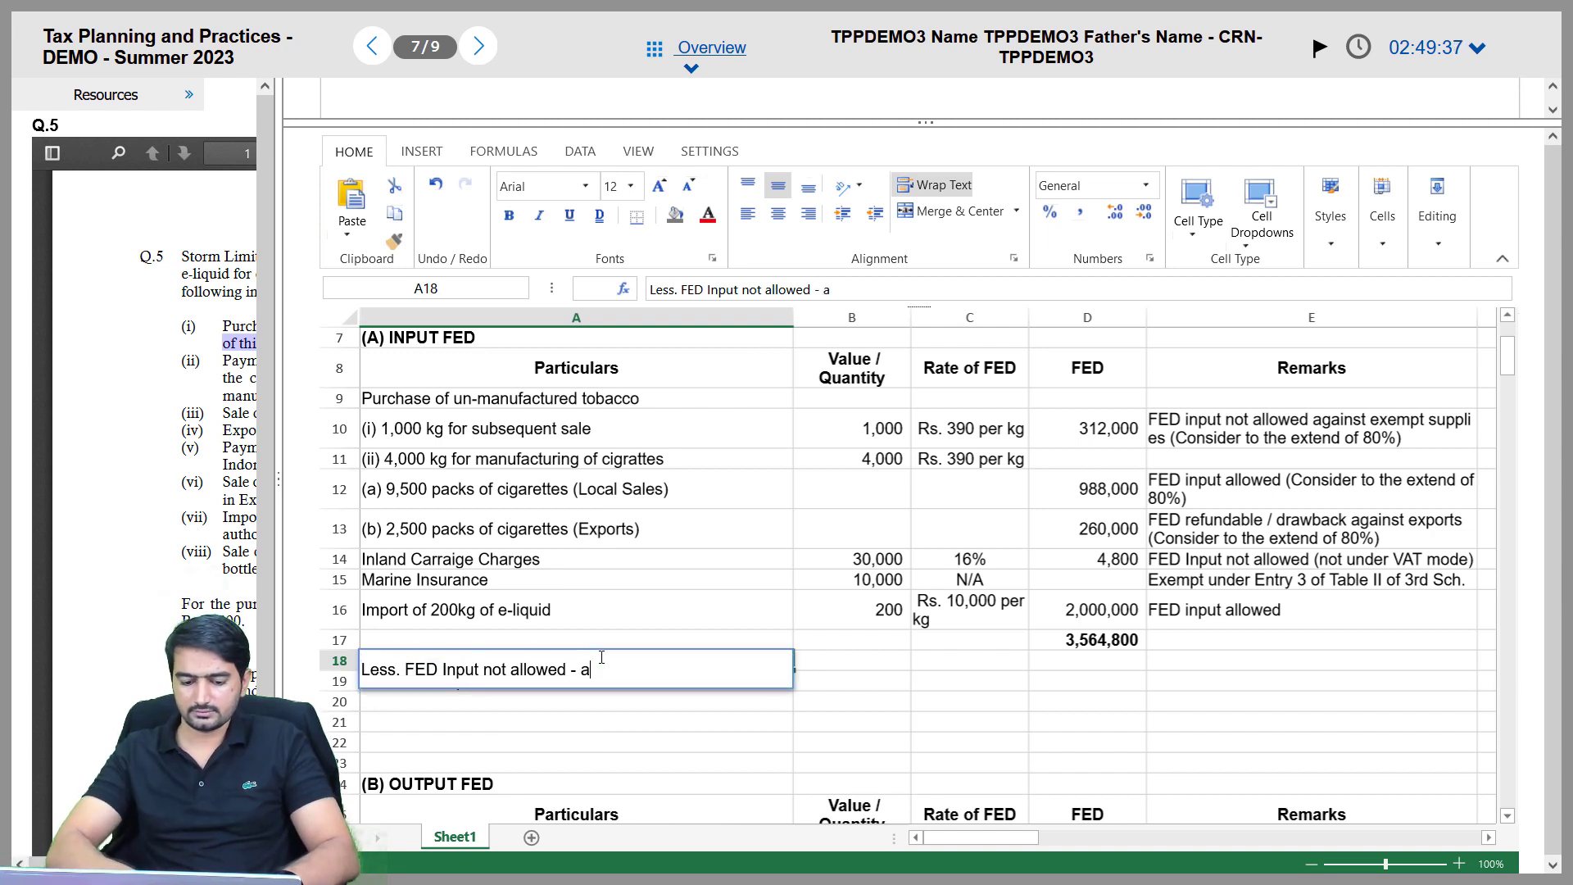
{"action": "type", "text": "gainst exempt supl"}
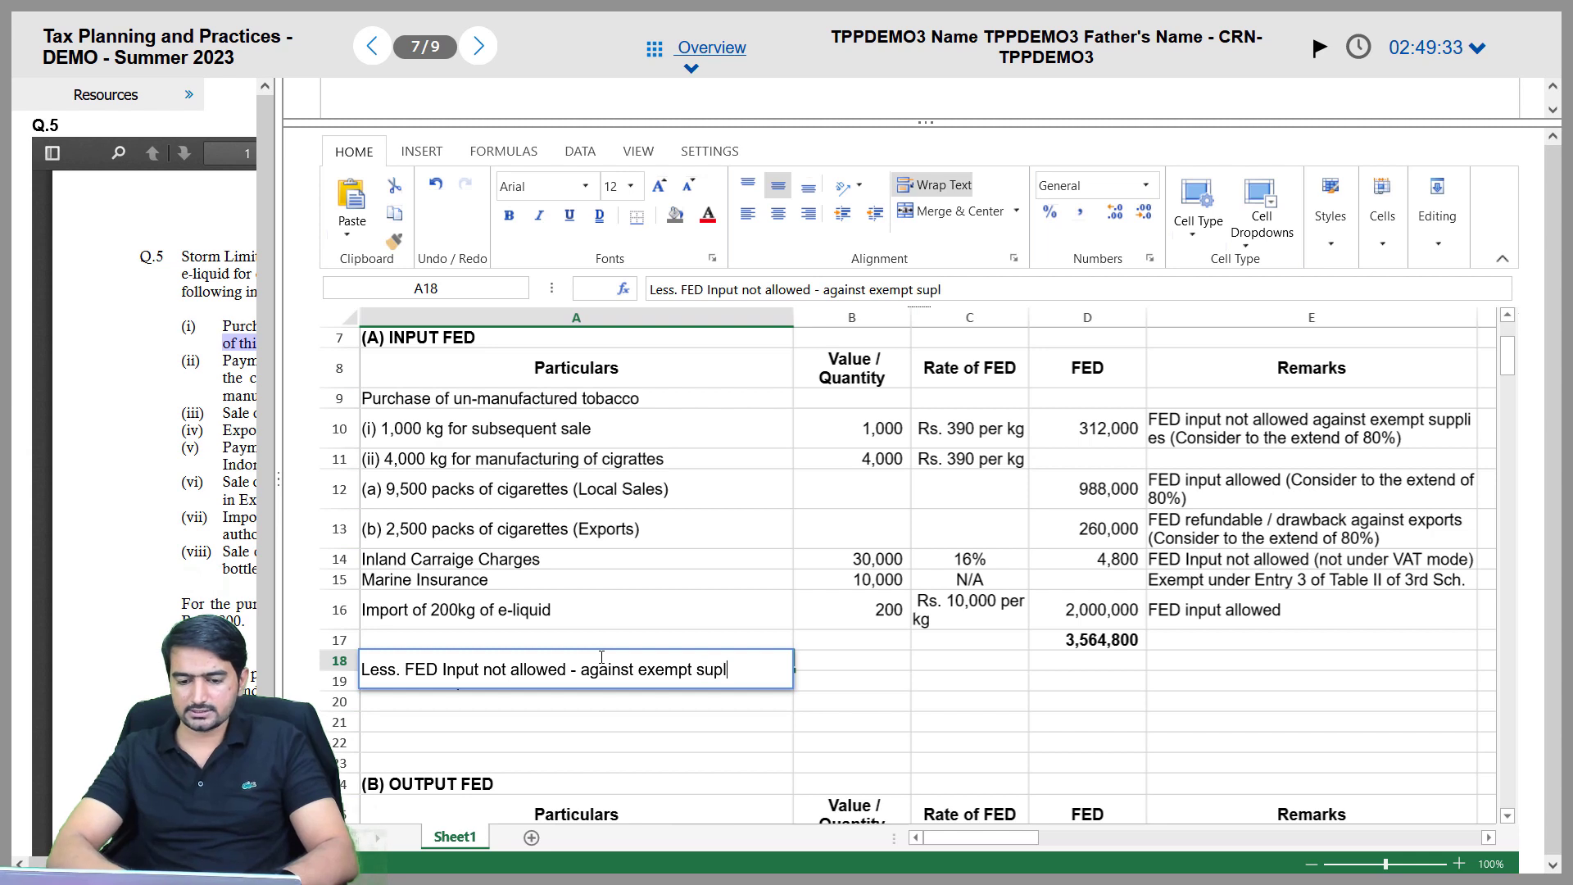
{"action": "key", "text": "BackSpace"}
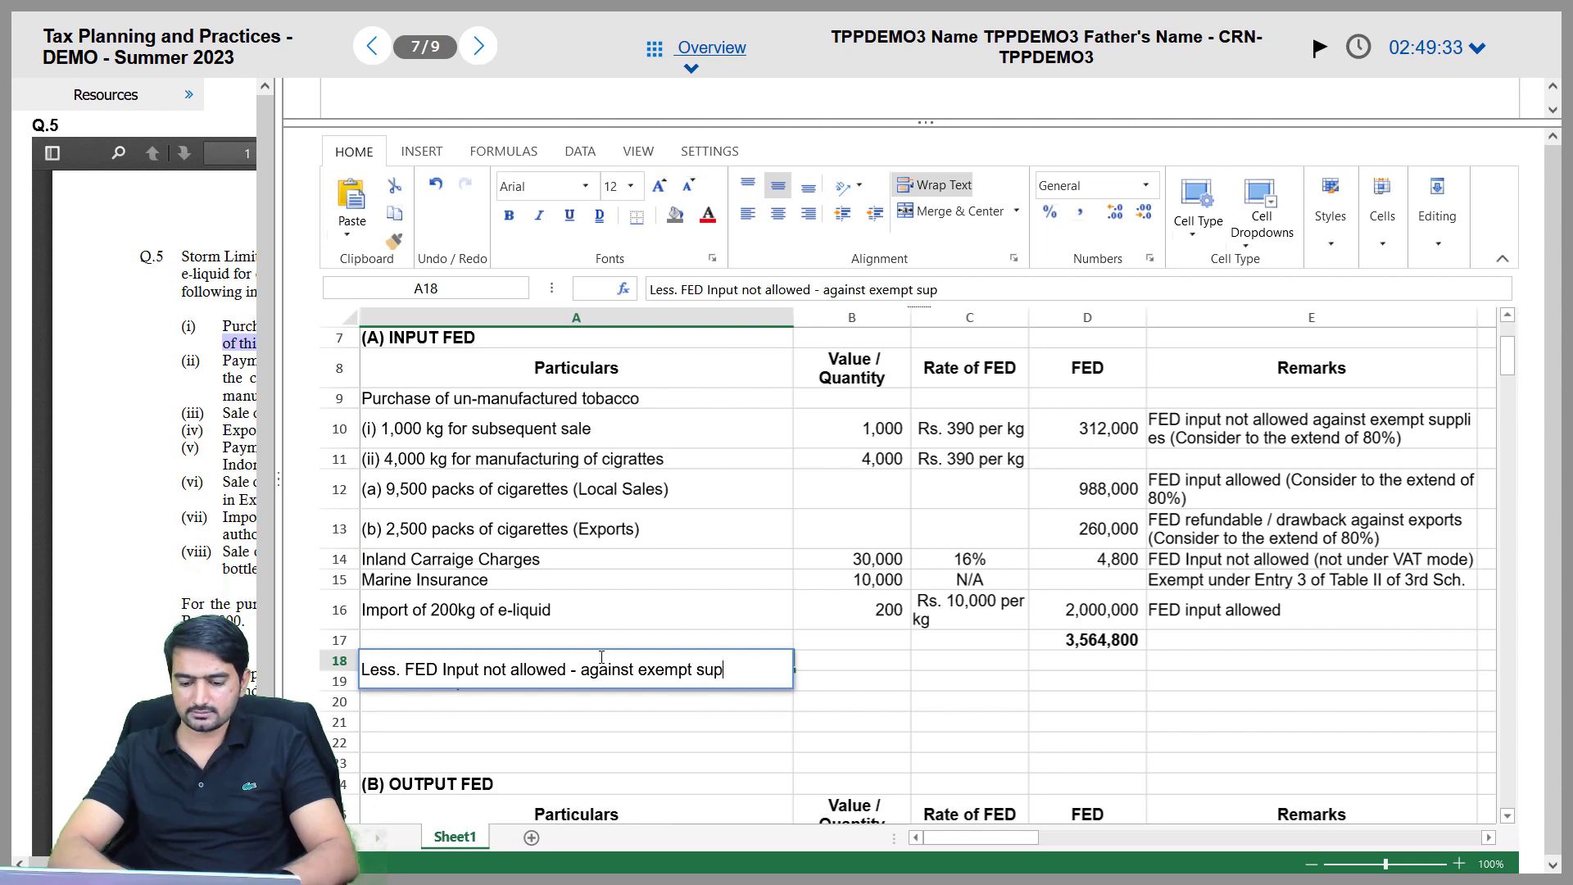
{"action": "type", "text": "plies"}
Enter the FED disallowed against exempt supplies in D18 as a deduction with the formula =-D10
{"action": "key", "text": "Tab"}
{"action": "key", "text": "Tab"}
{"action": "key", "text": "Tab"}
{"action": "type", "text": "=-"}
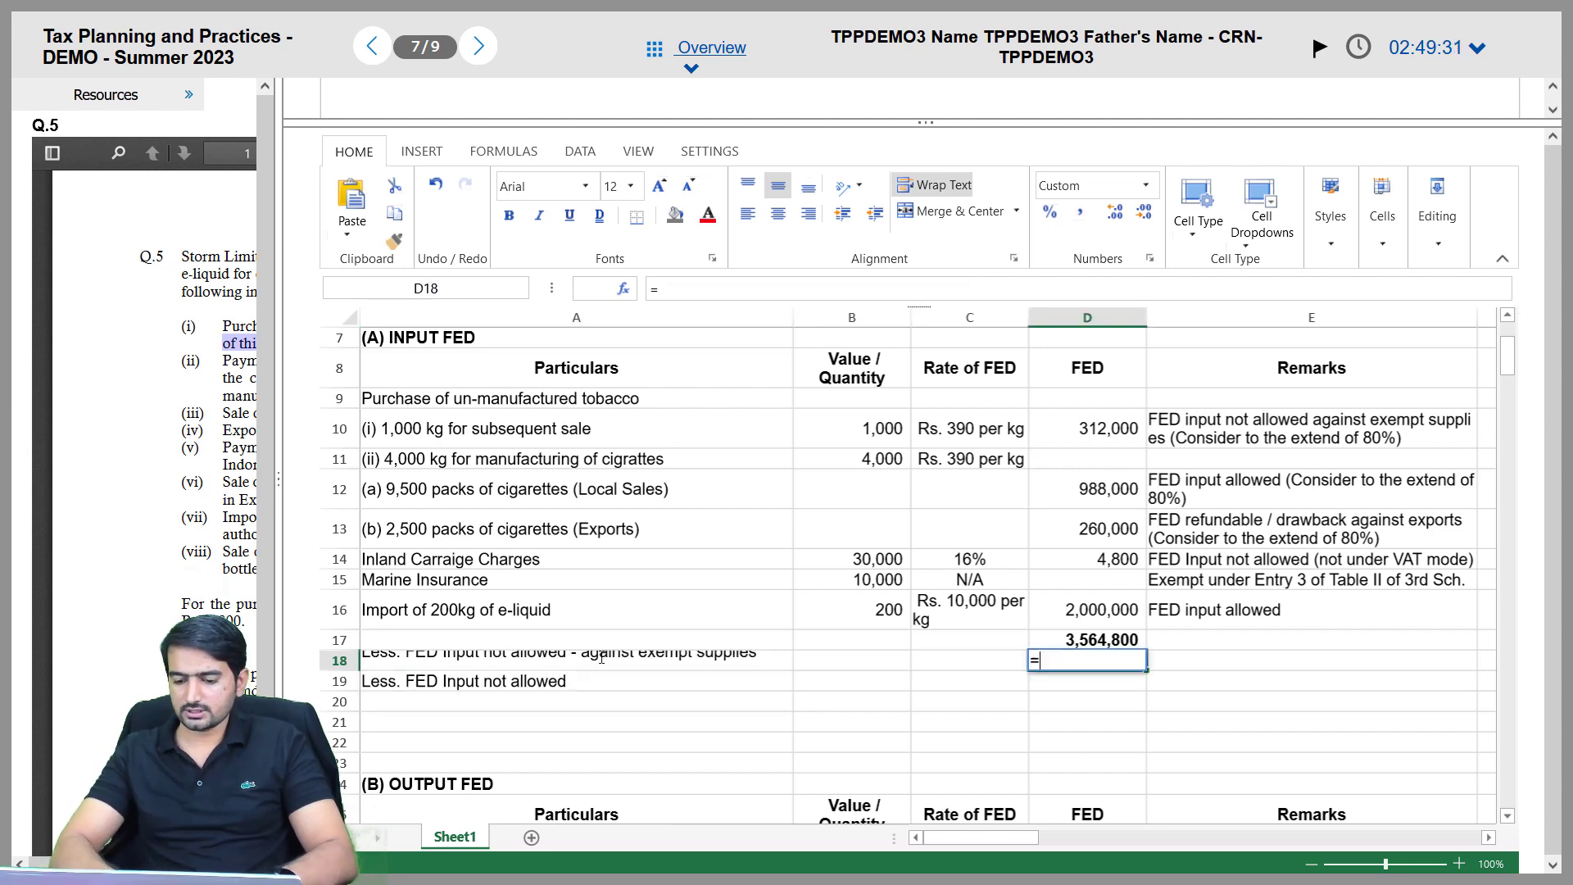
{"action": "key", "text": "Up"}
{"action": "key", "text": "Up"}
{"action": "key", "text": "Left"}
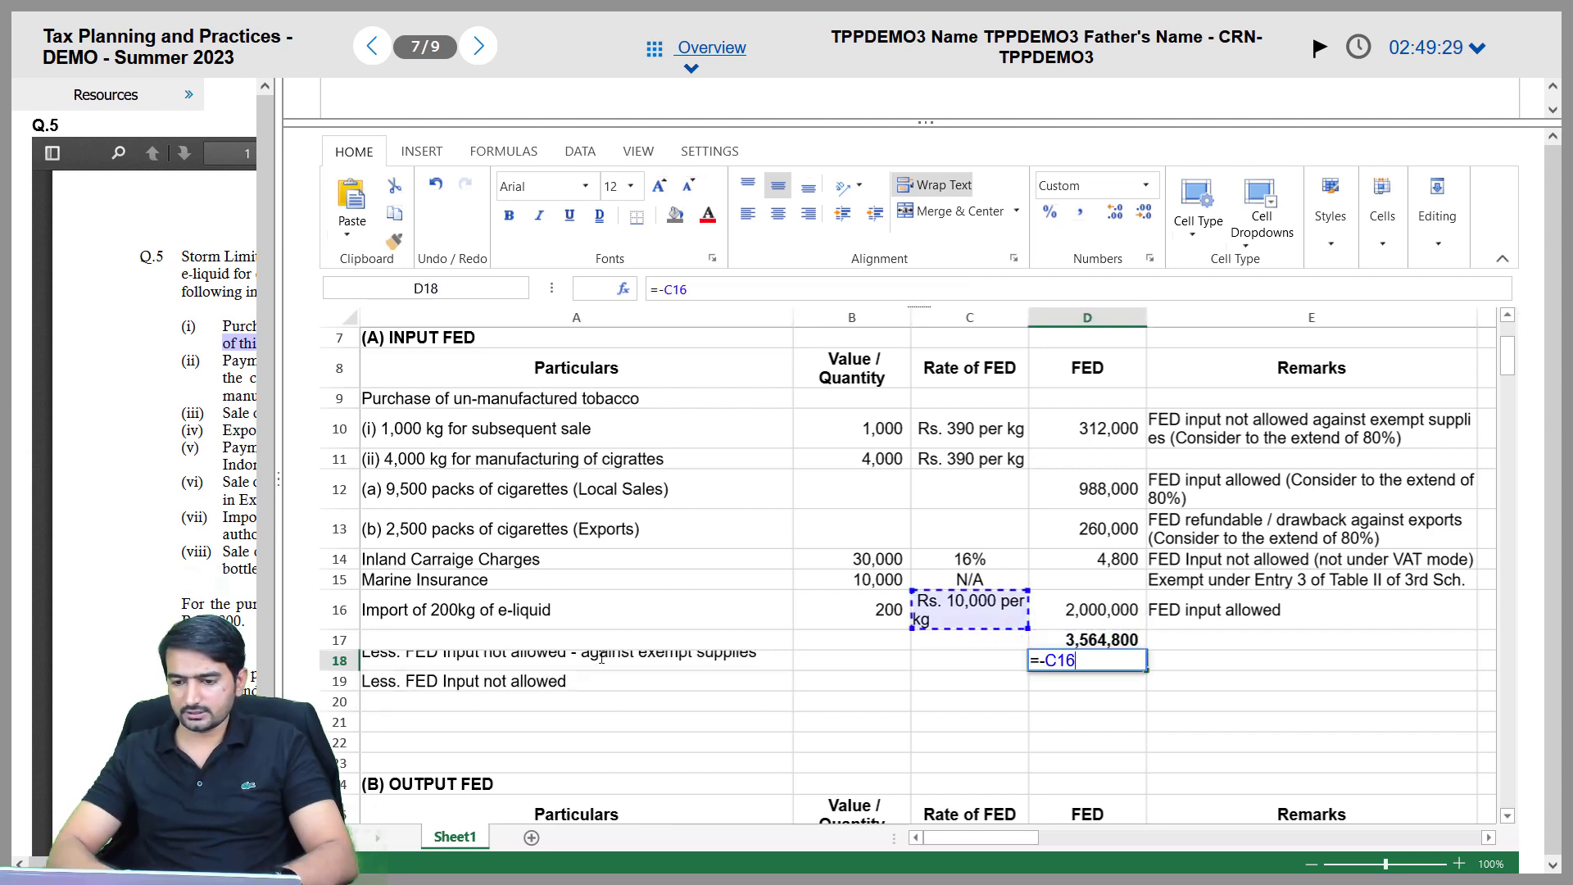
{"action": "key", "text": "Up"}
{"action": "key", "text": "Up"}
{"action": "key", "text": "Up"}
{"action": "key", "text": "Up"}
{"action": "key", "text": "Up"}
{"action": "key", "text": "Right"}
{"action": "key", "text": "Up"}
{"action": "key", "text": "Return"}
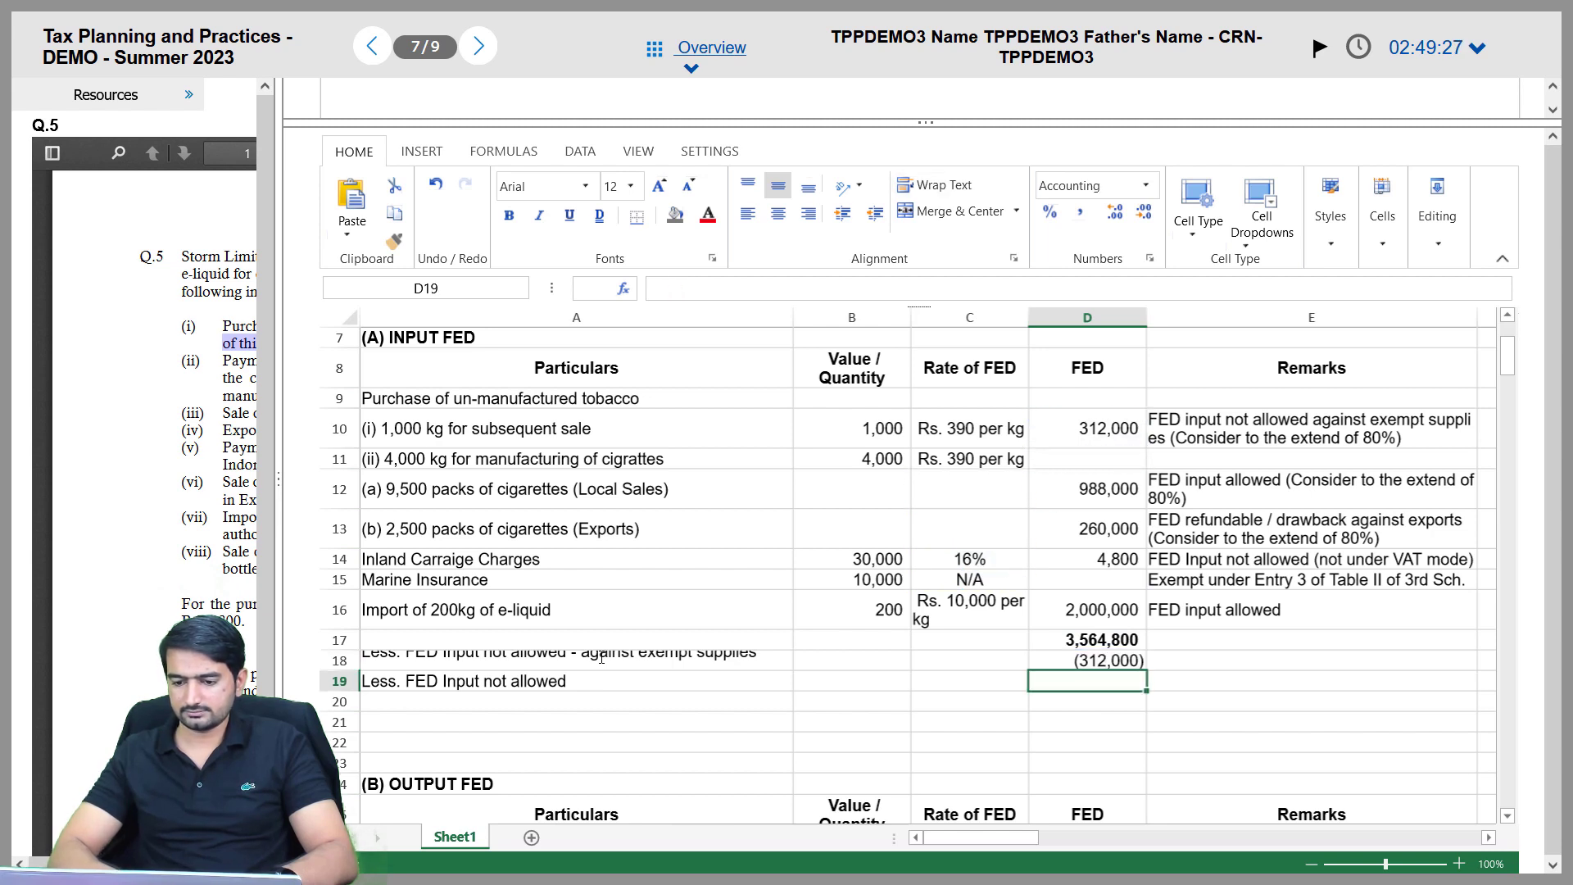
Increase the height of row 18 to fit its label and align the row's contents vertically to the middle
{"action": "key", "text": "Left"}
{"action": "key", "text": "Left"}
{"action": "key", "text": "Left"}
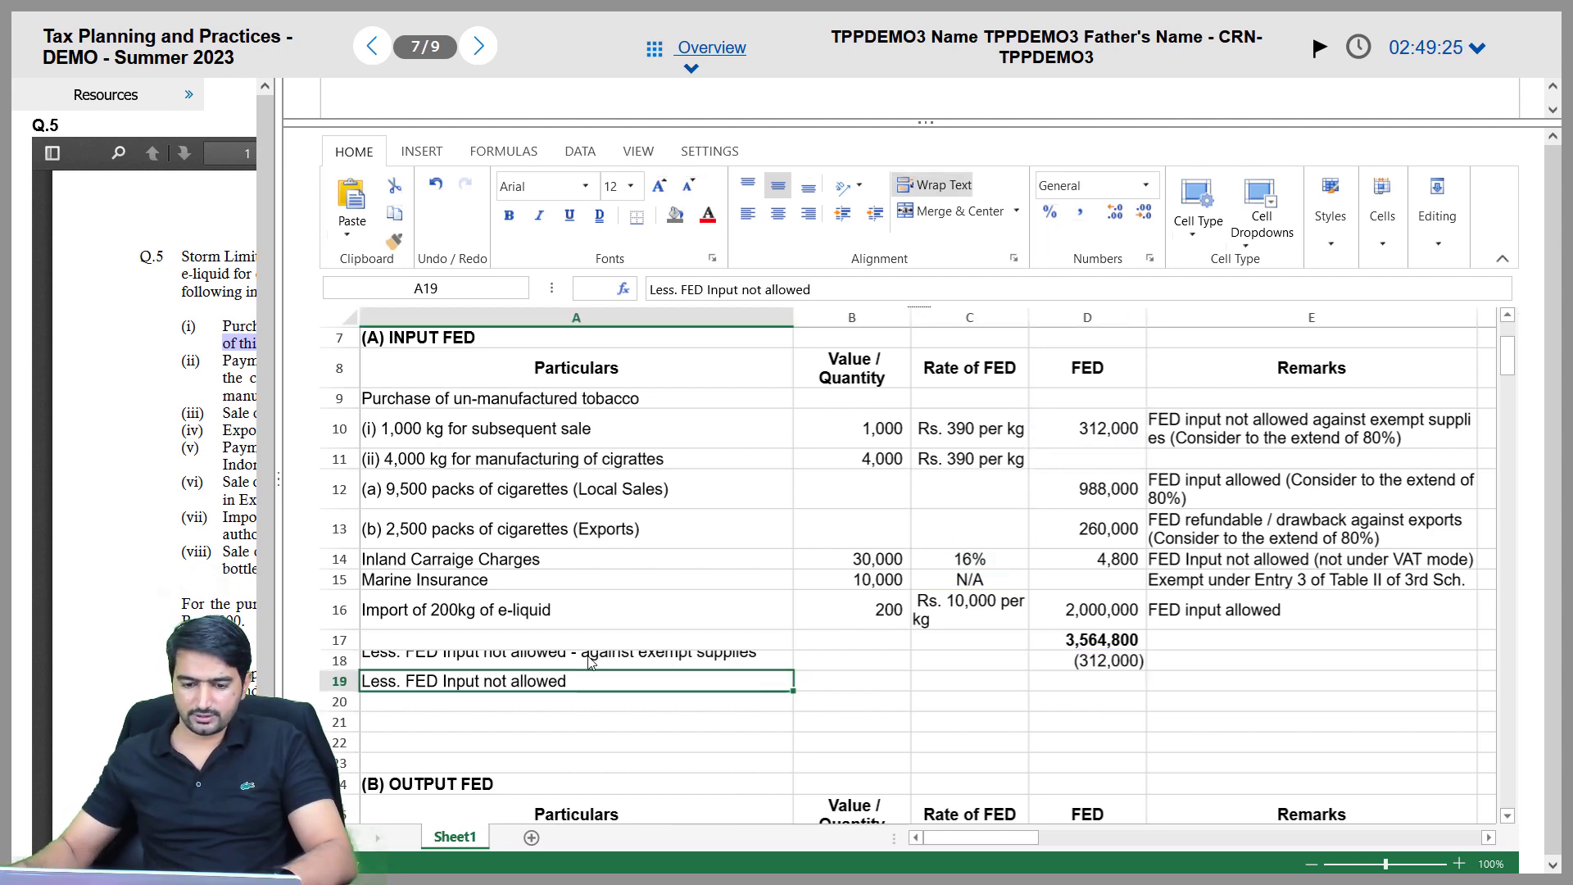
{"action": "left_click_drag", "start_coordinate": [341, 671], "coordinate": [341, 691]}
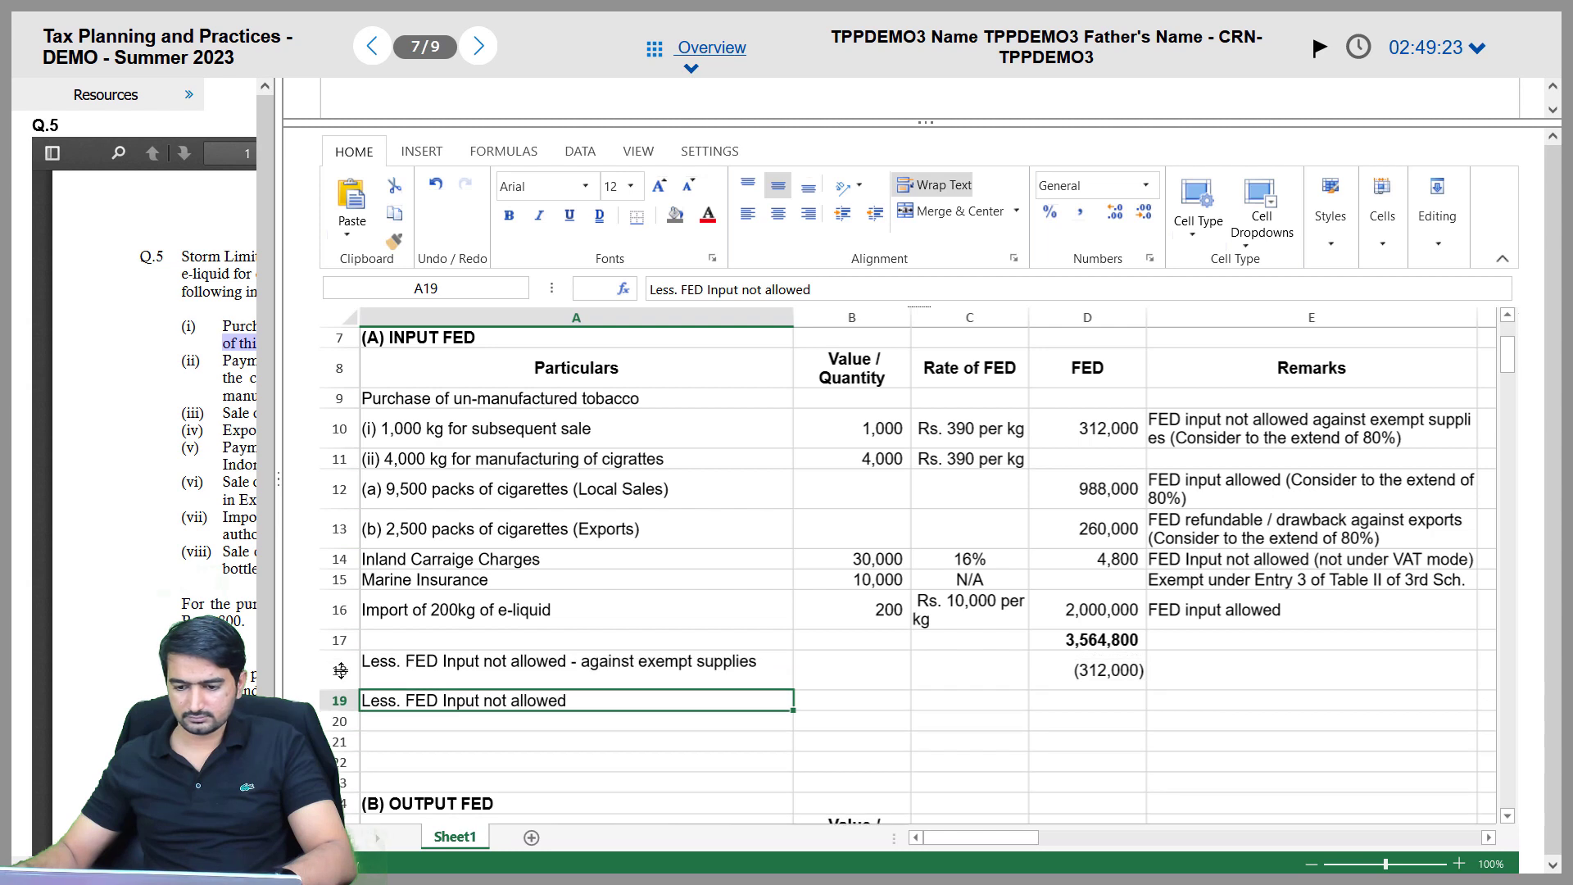
{"action": "left_click", "coordinate": [339, 667]}
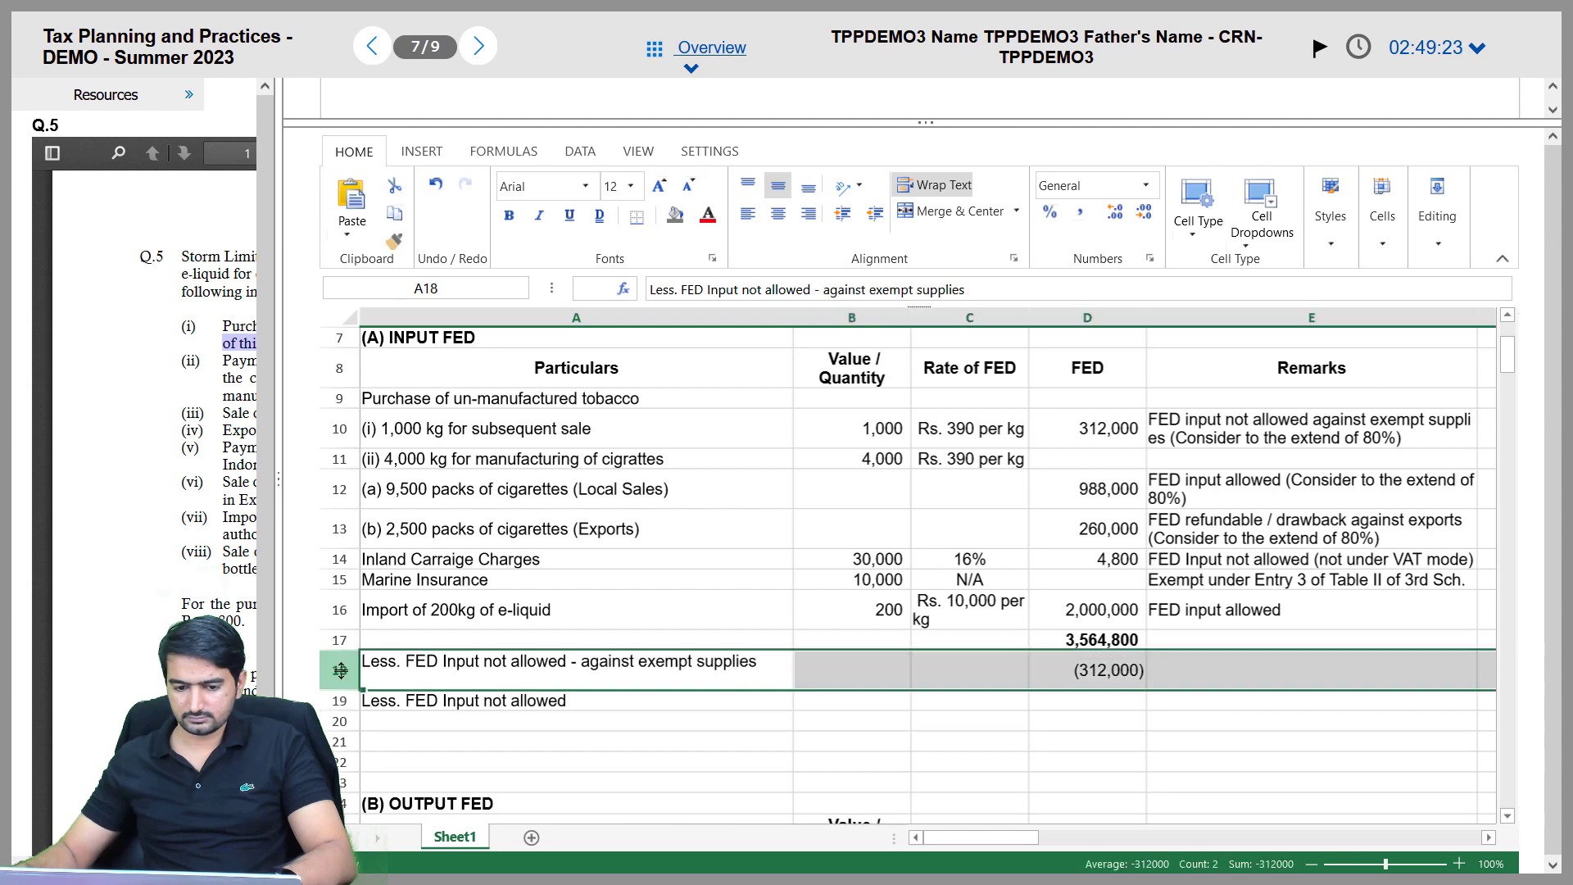
Change the label in A19 to "Less. FED Input not allowed on services (Not VAT mode)"
{"action": "left_click", "coordinate": [620, 708]}
{"action": "double_click", "coordinate": [589, 702]}
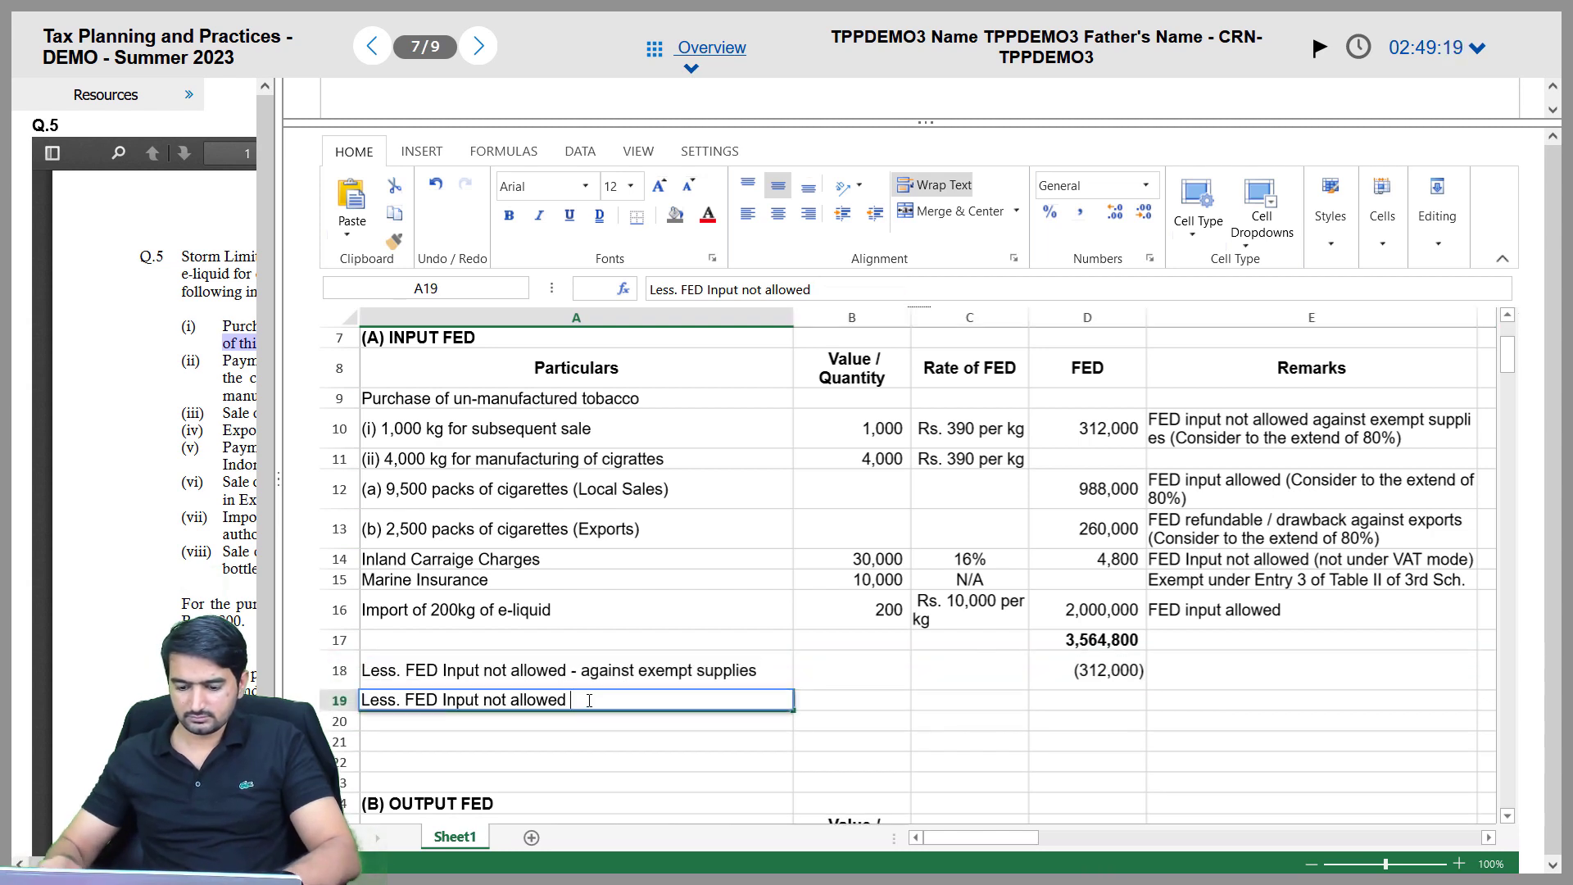
{"action": "type", "text": "- a"}
{"action": "key", "text": "BackSpace"}
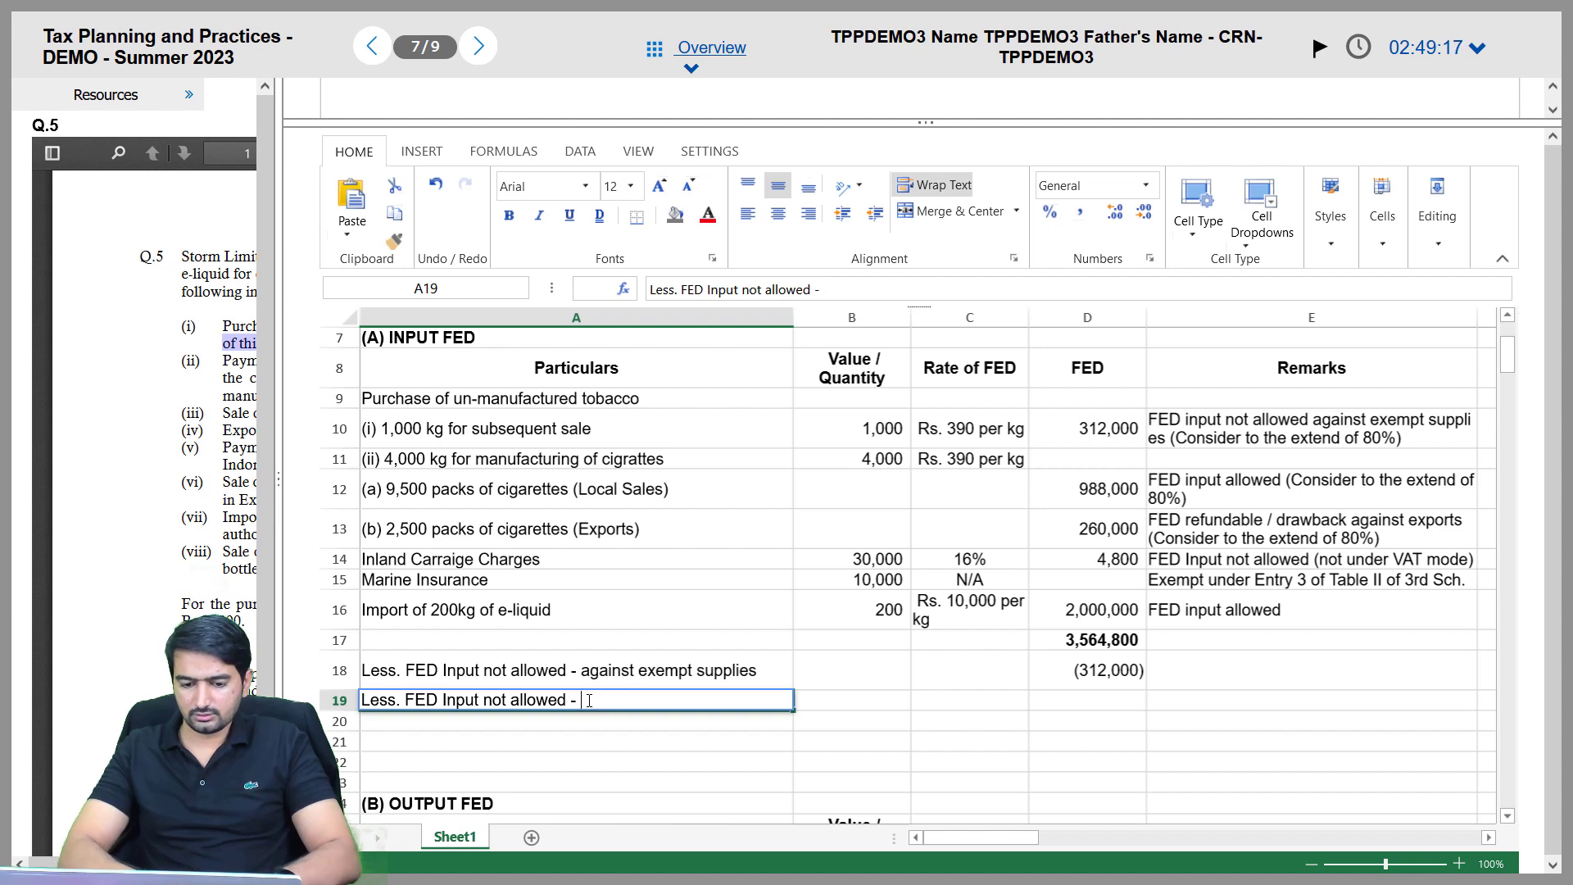
{"action": "type", "text": "not allowed o"}
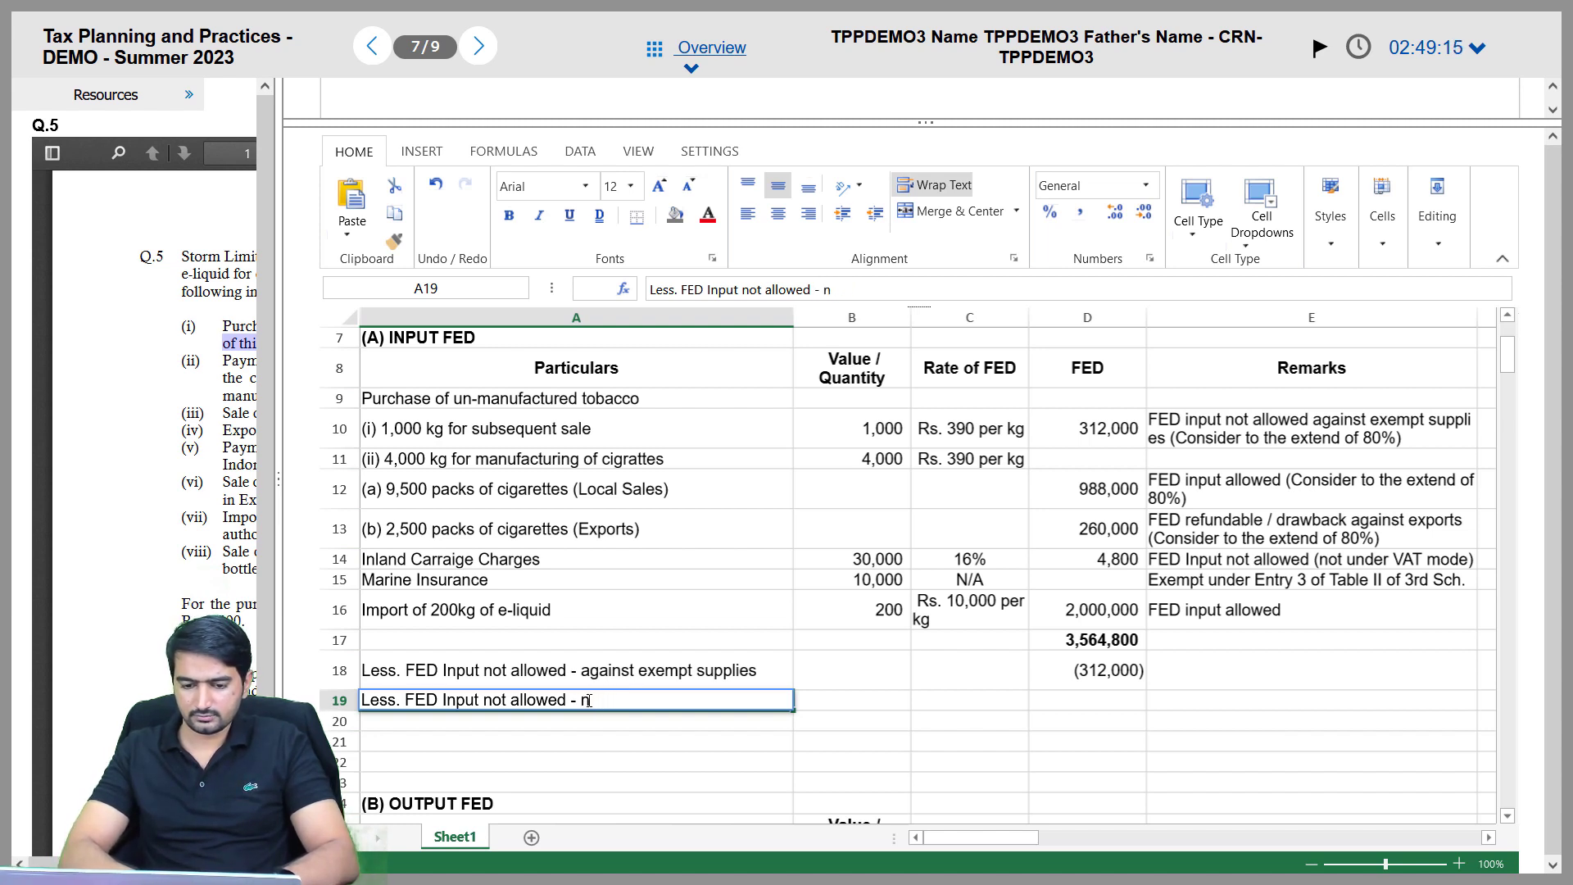
{"action": "type", "text": "n servi"}
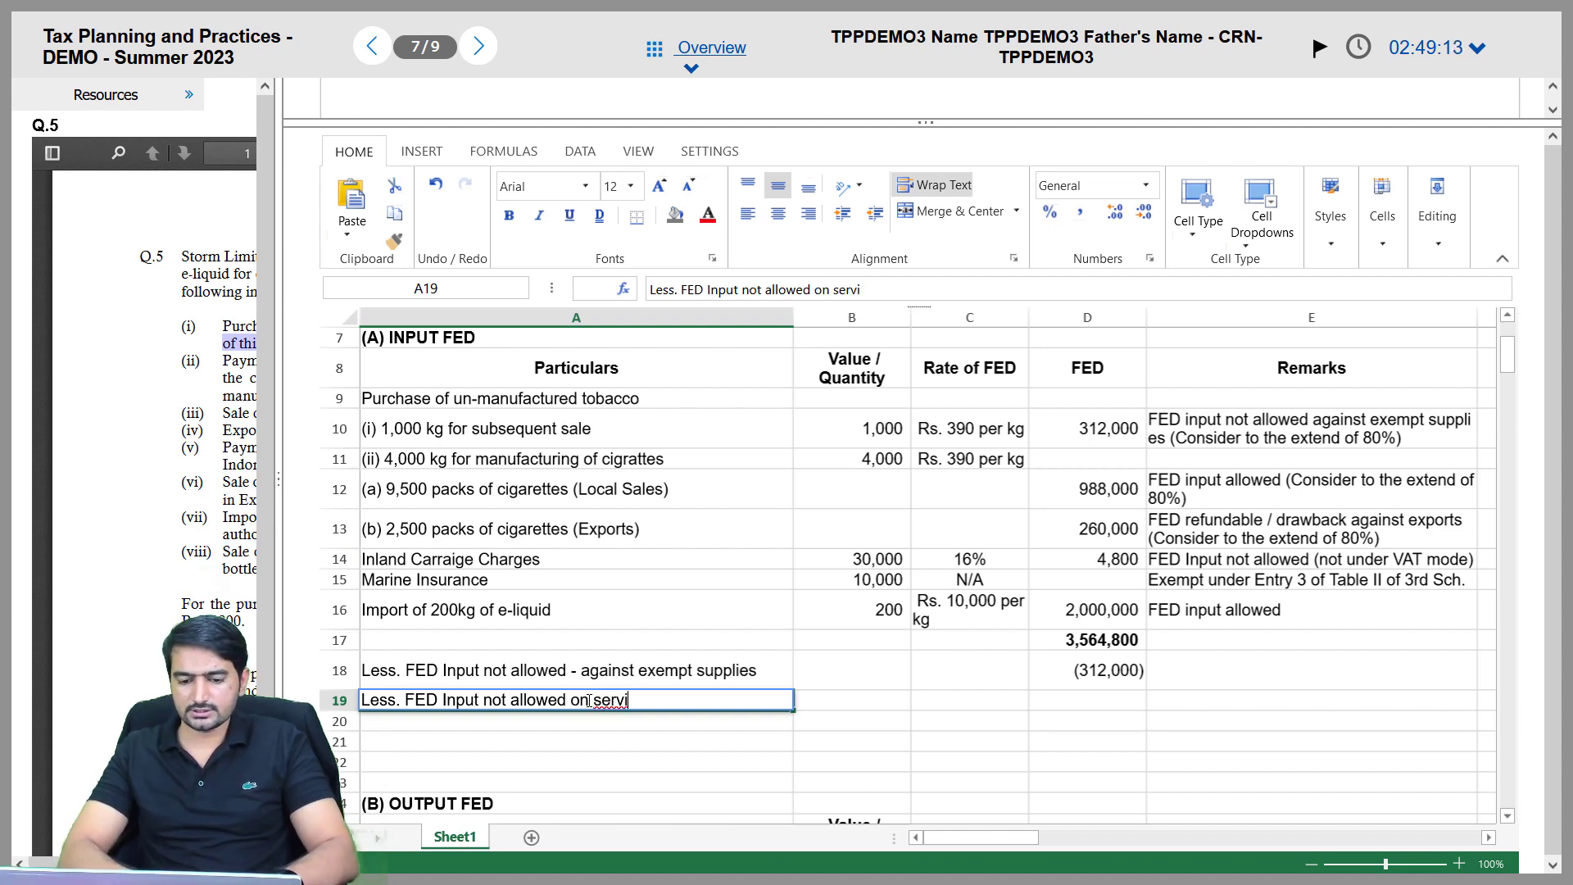
{"action": "type", "text": "ces (Not"}
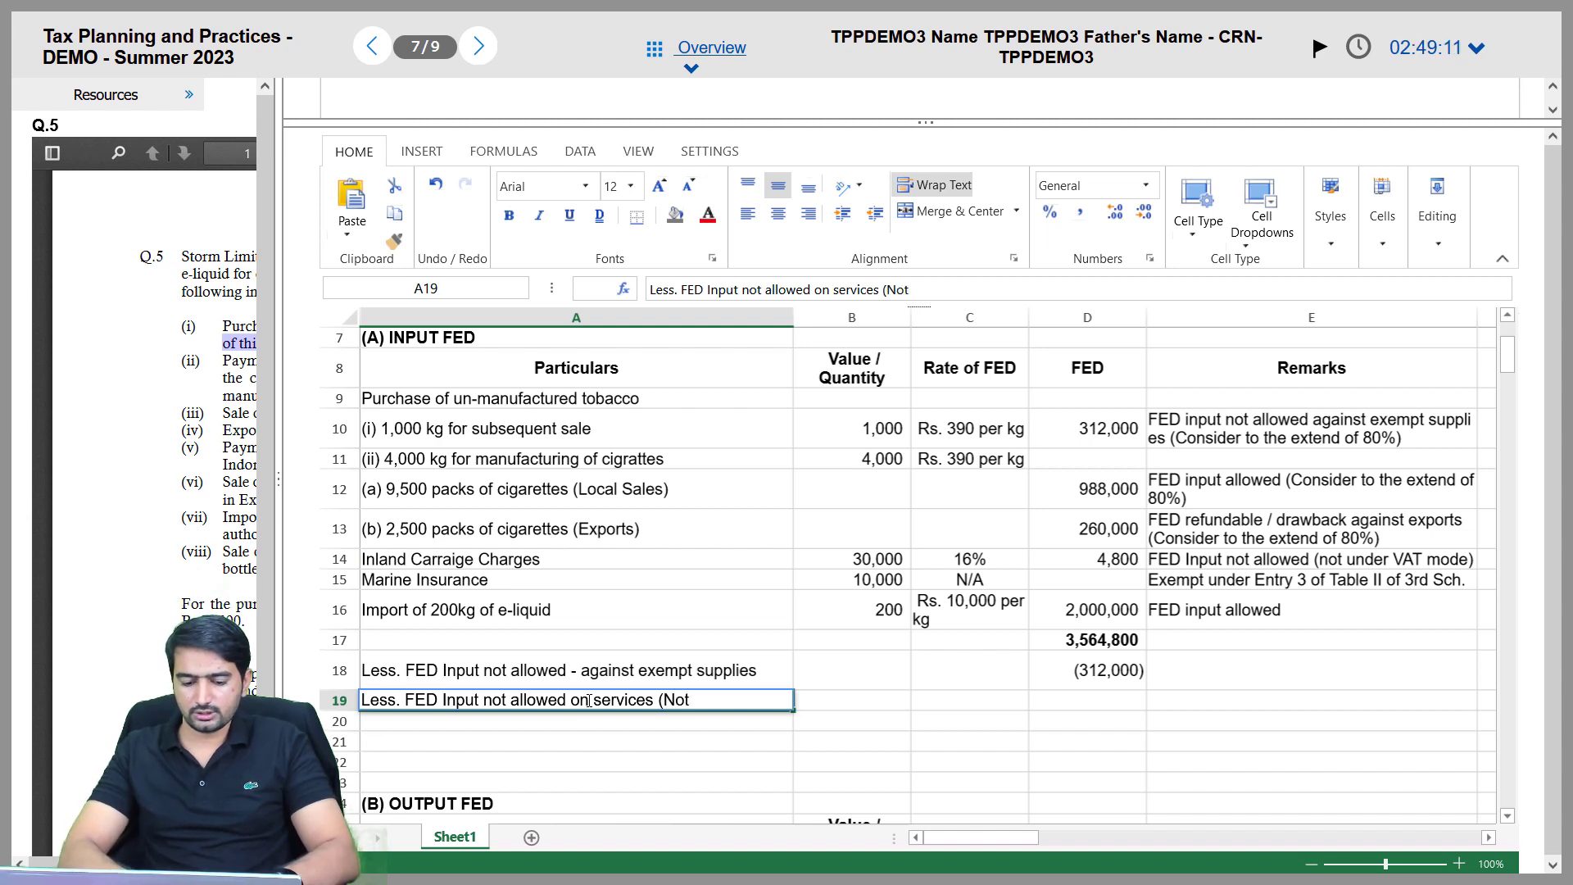
{"action": "type", "text": " VAT"}
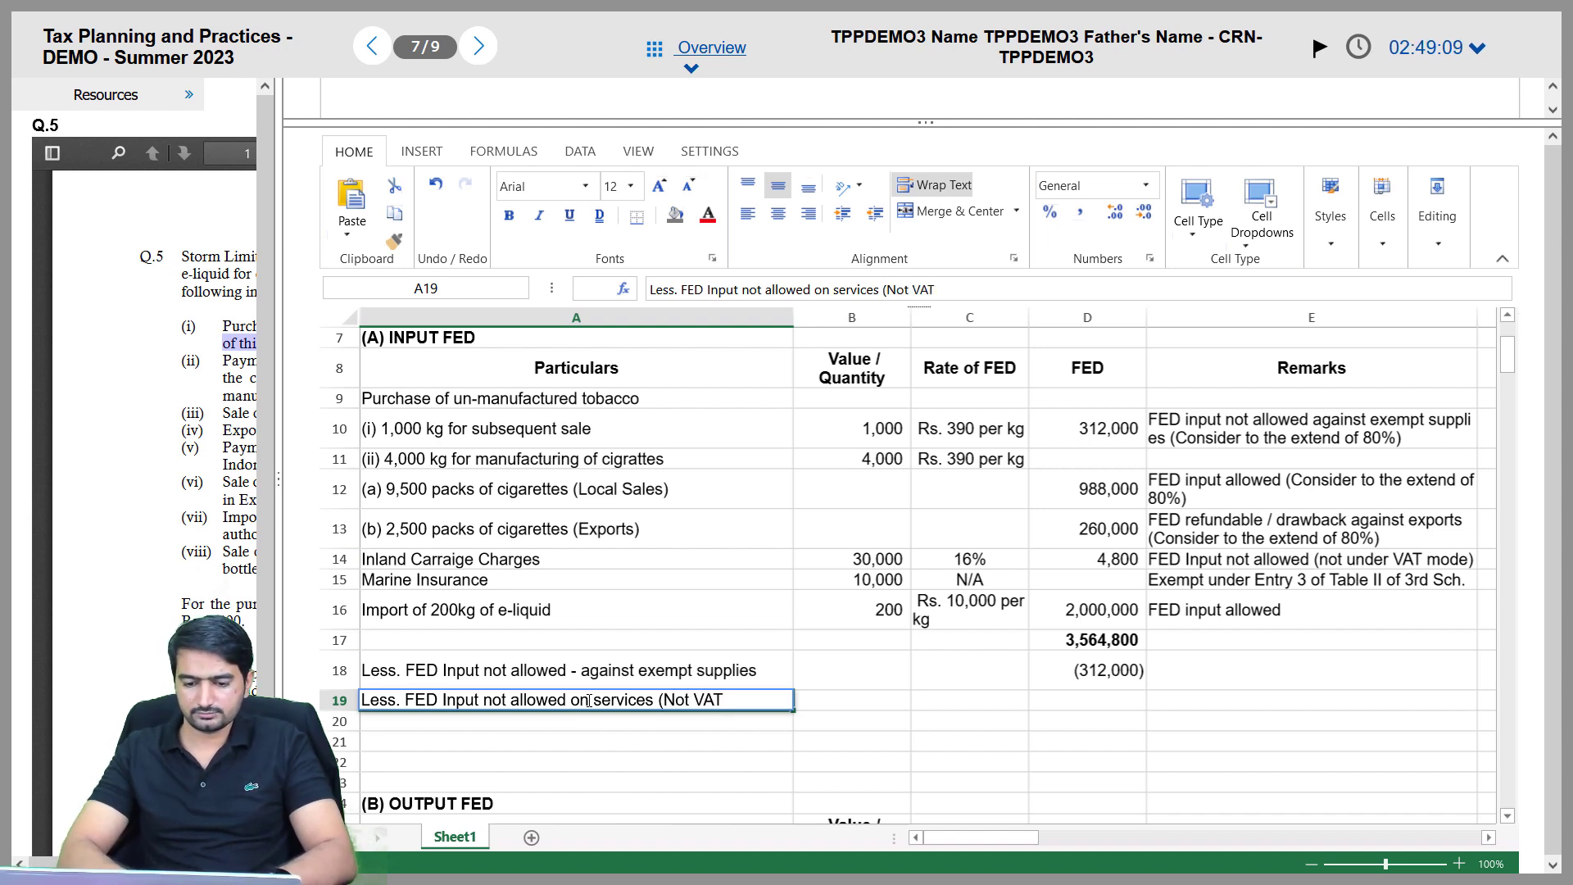
{"action": "type", "text": " mod"}
Enter the disallowed FED on inland carriage in D19 as a deduction with the formula =-D14
{"action": "key", "text": "Tab"}
{"action": "key", "text": "Tab"}
{"action": "key", "text": "Tab"}
{"action": "type", "text": "=-"}
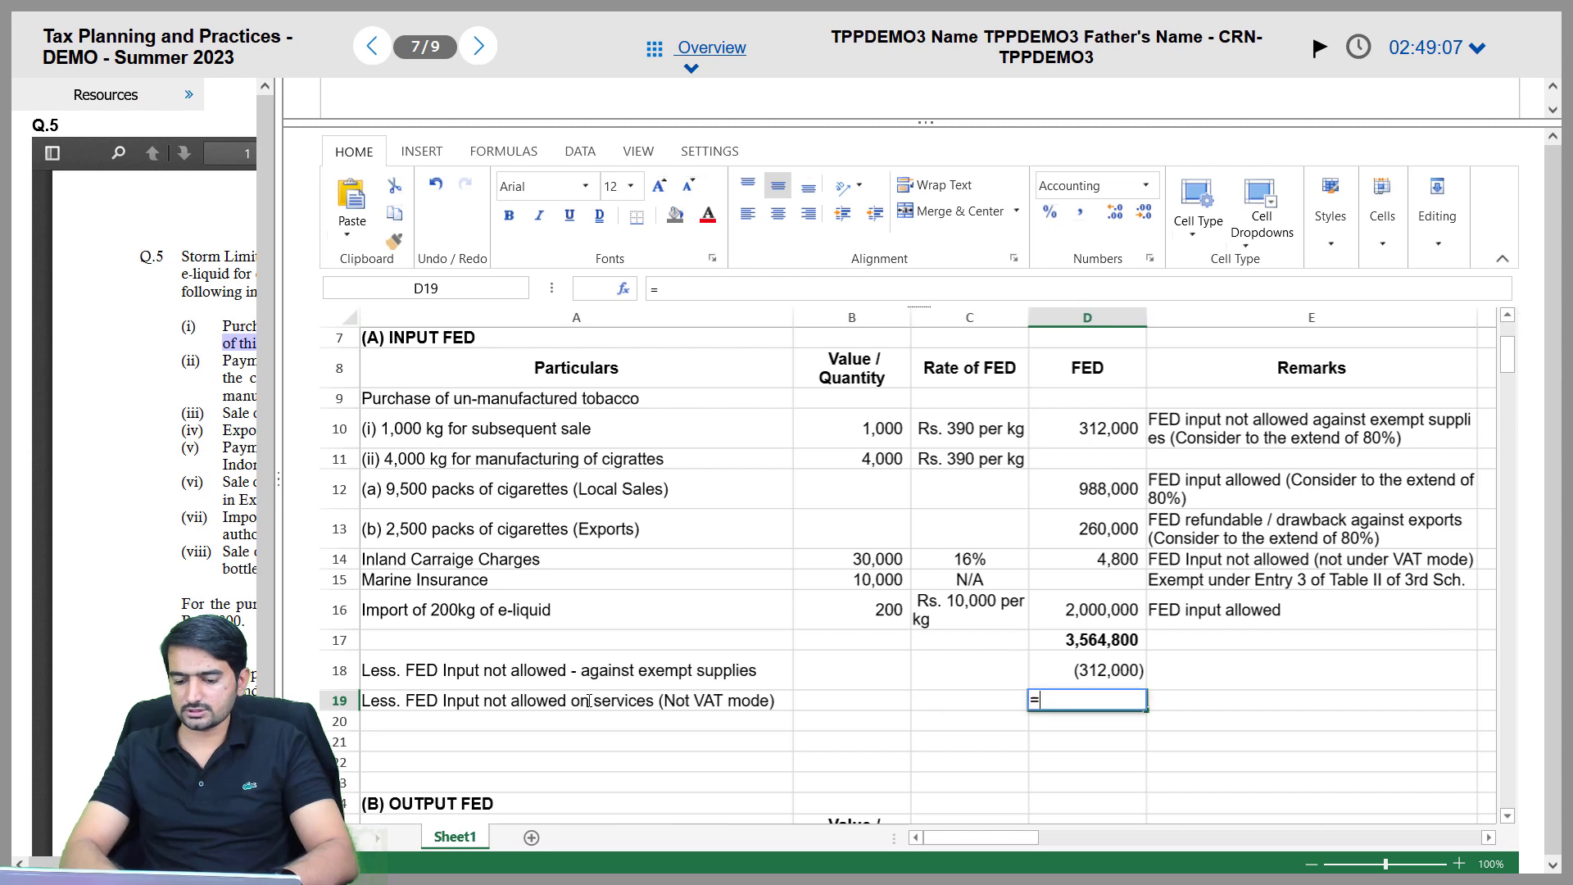
{"action": "key", "text": "Up"}
{"action": "key", "text": "Up"}
{"action": "key", "text": "Up"}
{"action": "key", "text": "Up"}
{"action": "key", "text": "Up"}
{"action": "key", "text": "Return"}
Label A20 "Less. FED refundable (Against exports)"
{"action": "key", "text": "Left"}
{"action": "key", "text": "Left"}
{"action": "key", "text": "Left"}
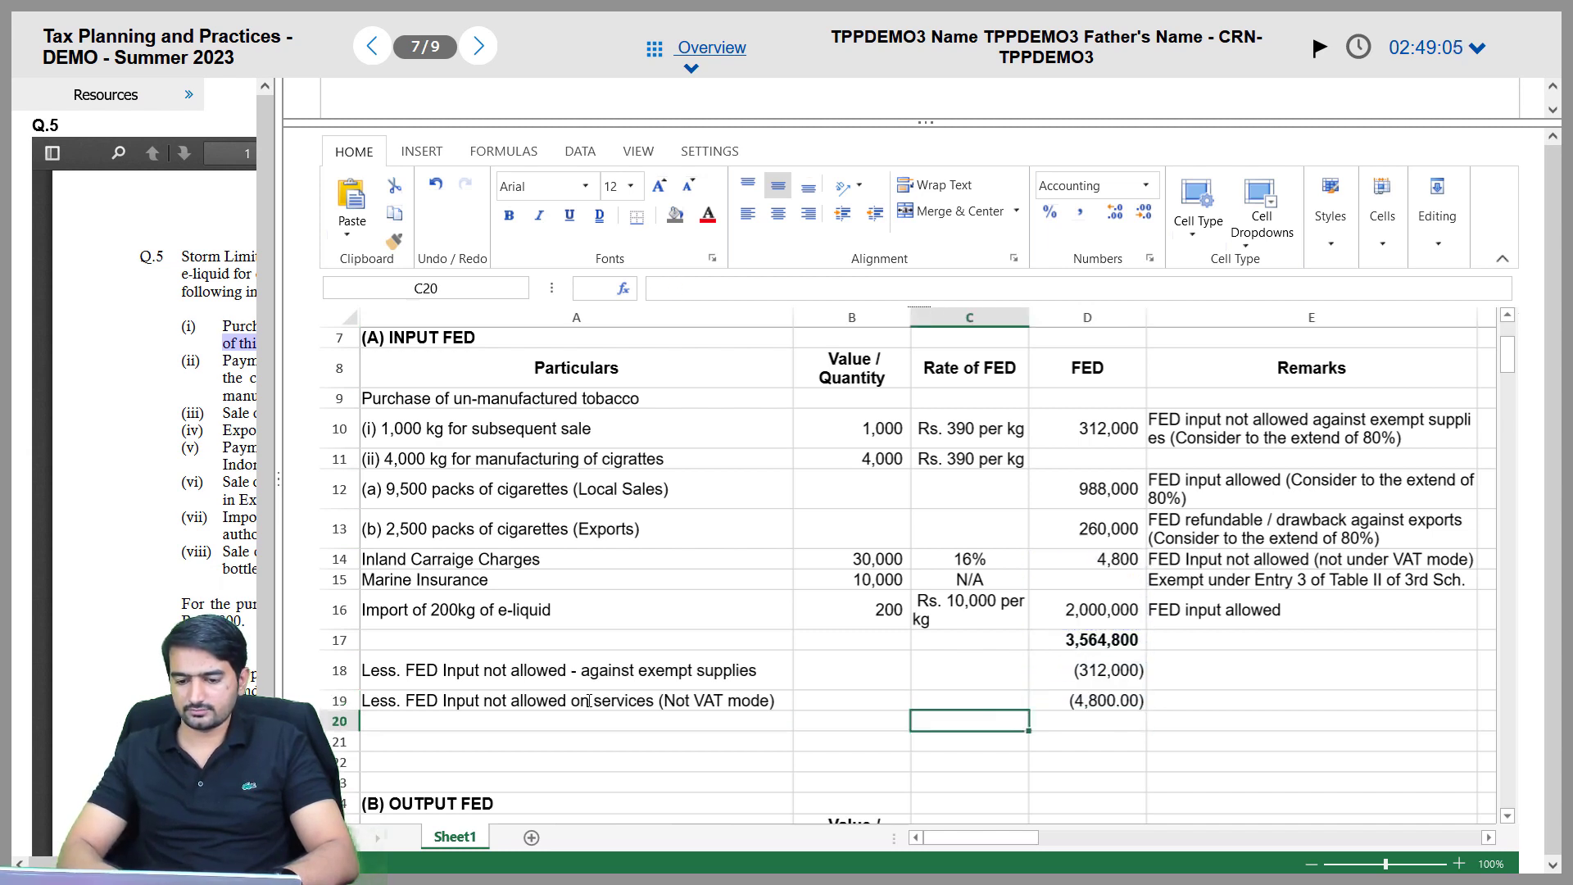
{"action": "type", "text": "Less. "}
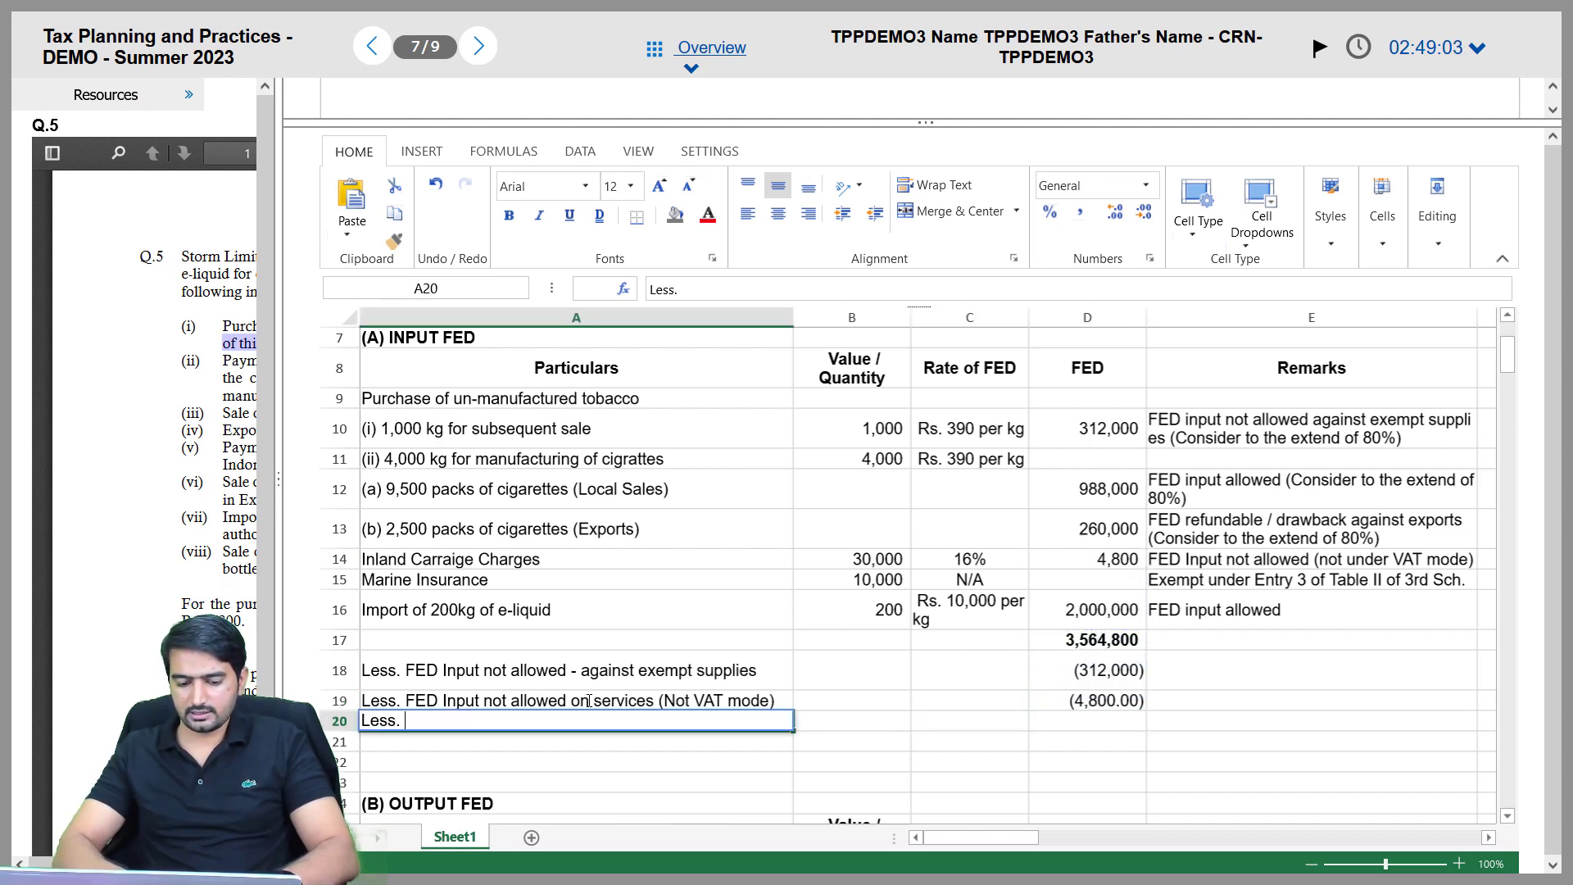
{"action": "type", "text": "FED ref"}
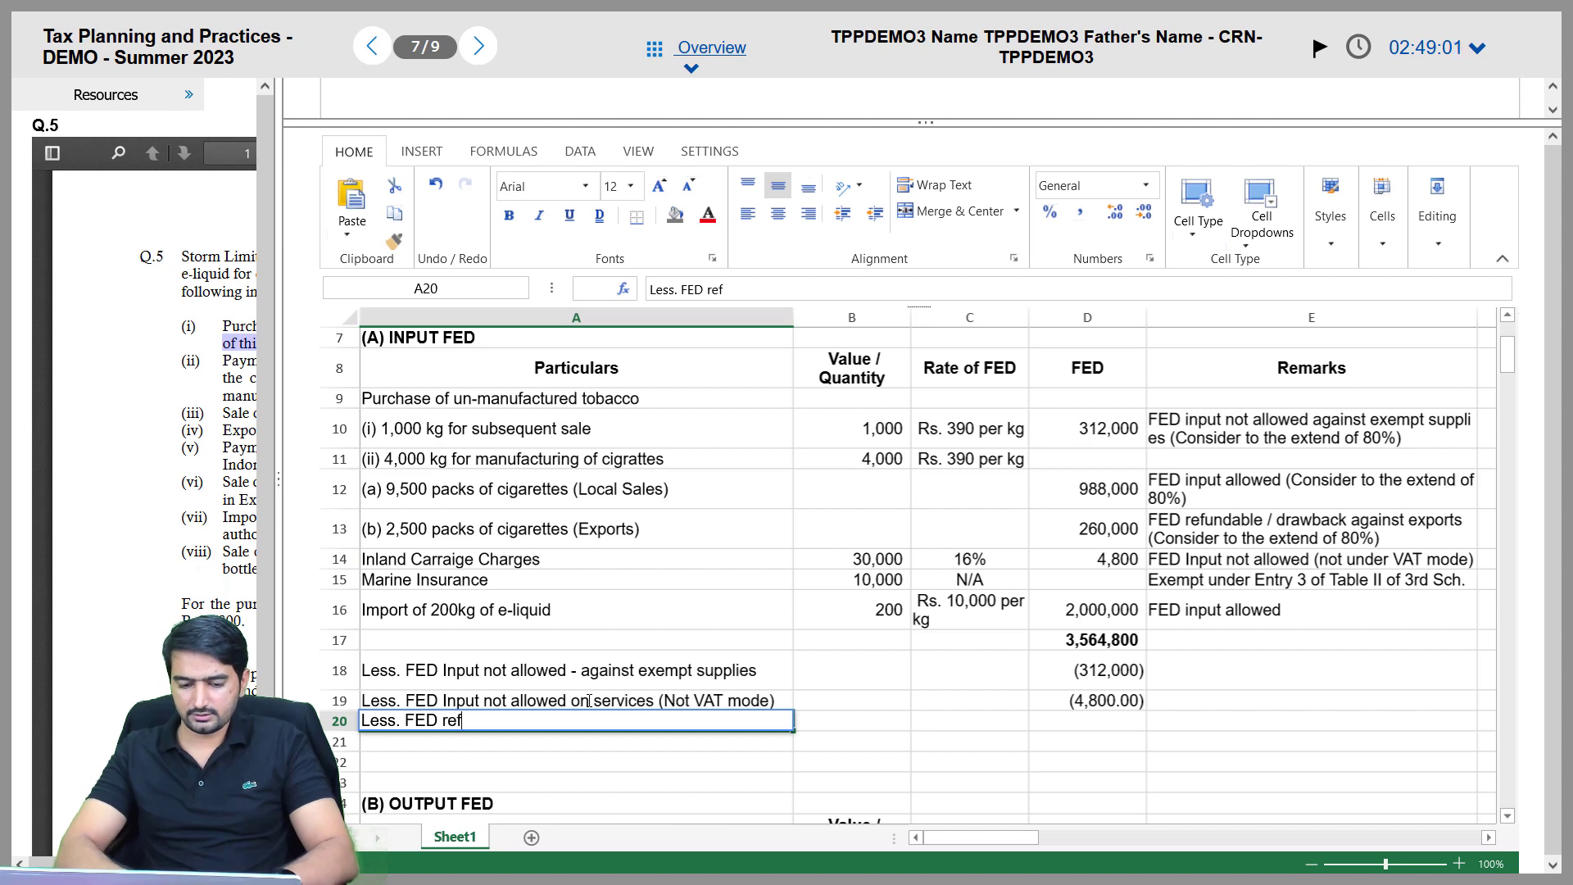
{"action": "type", "text": "undable"}
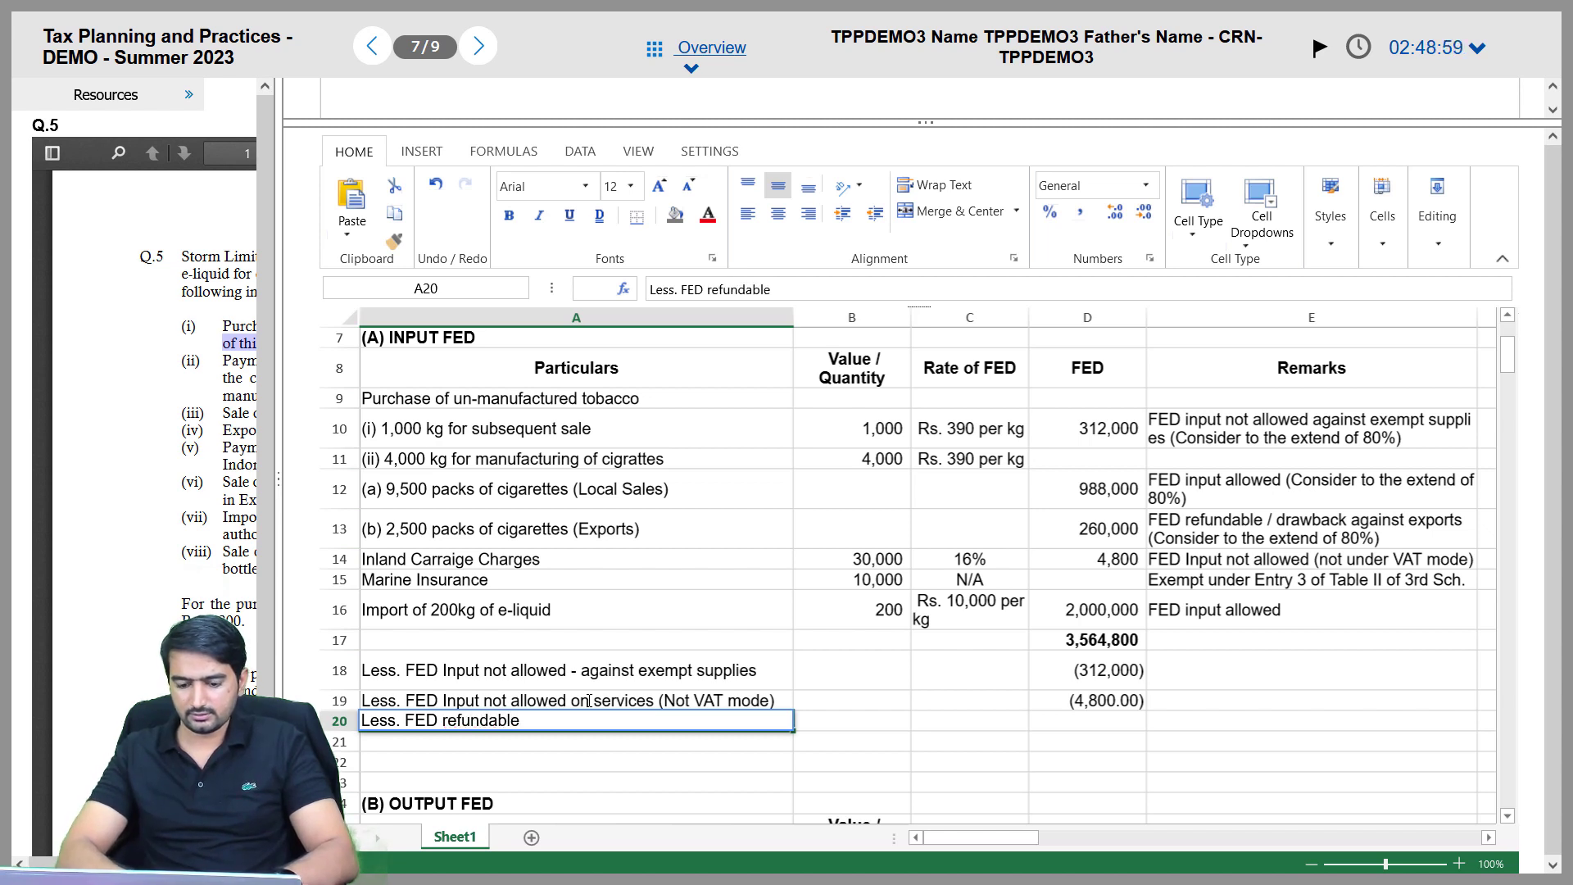
{"action": "type", "text": " (Against e"}
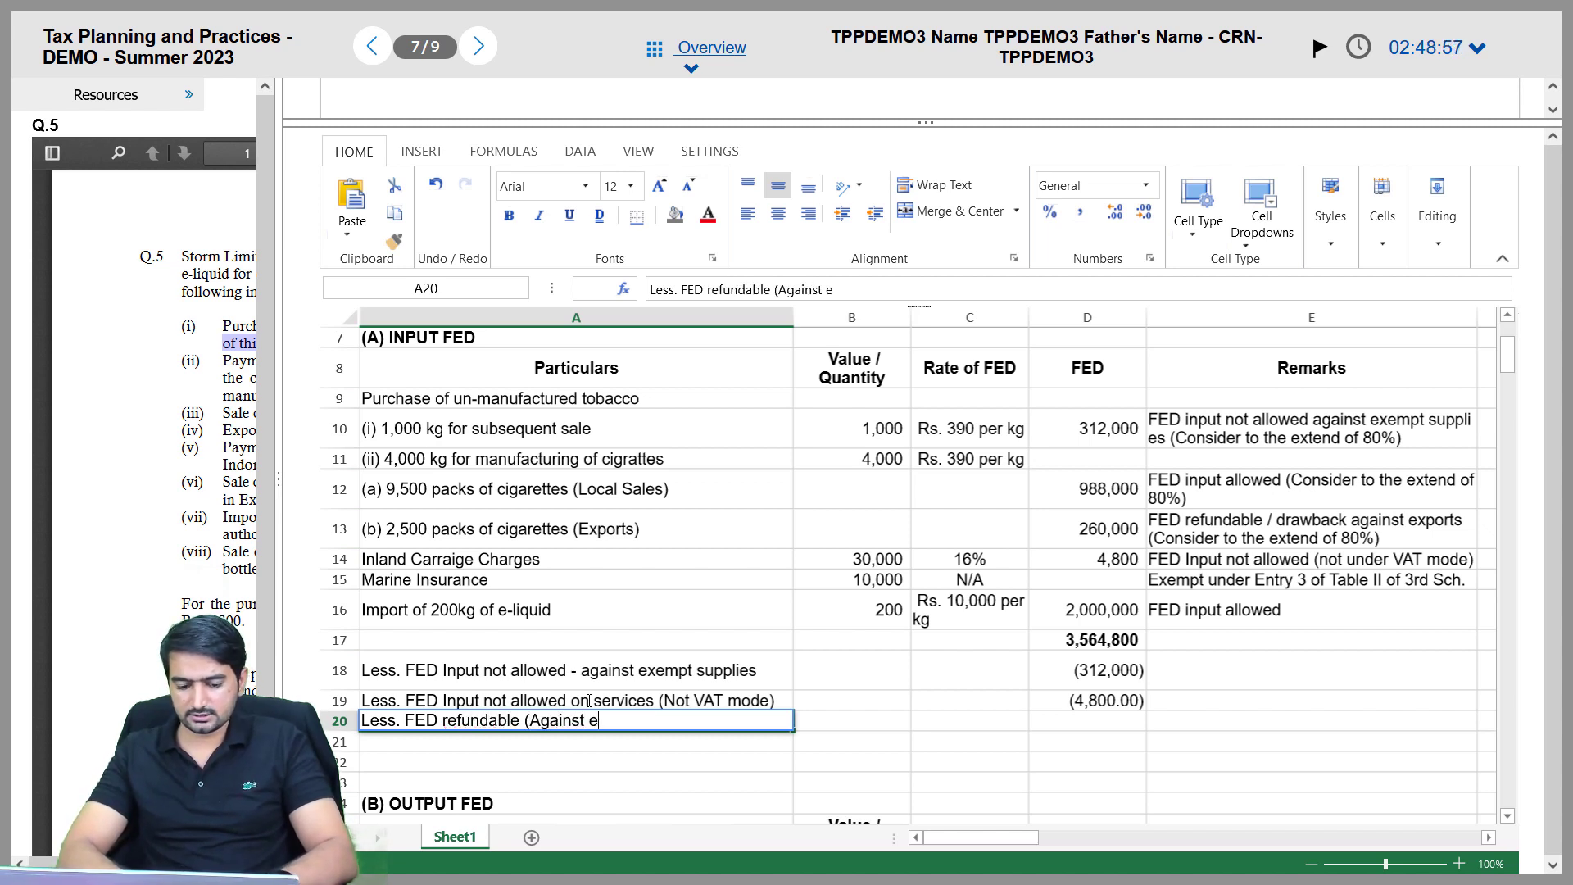
{"action": "type", "text": "xports0"}
{"action": "key", "text": "Right"}
{"action": "key", "text": "Left"}
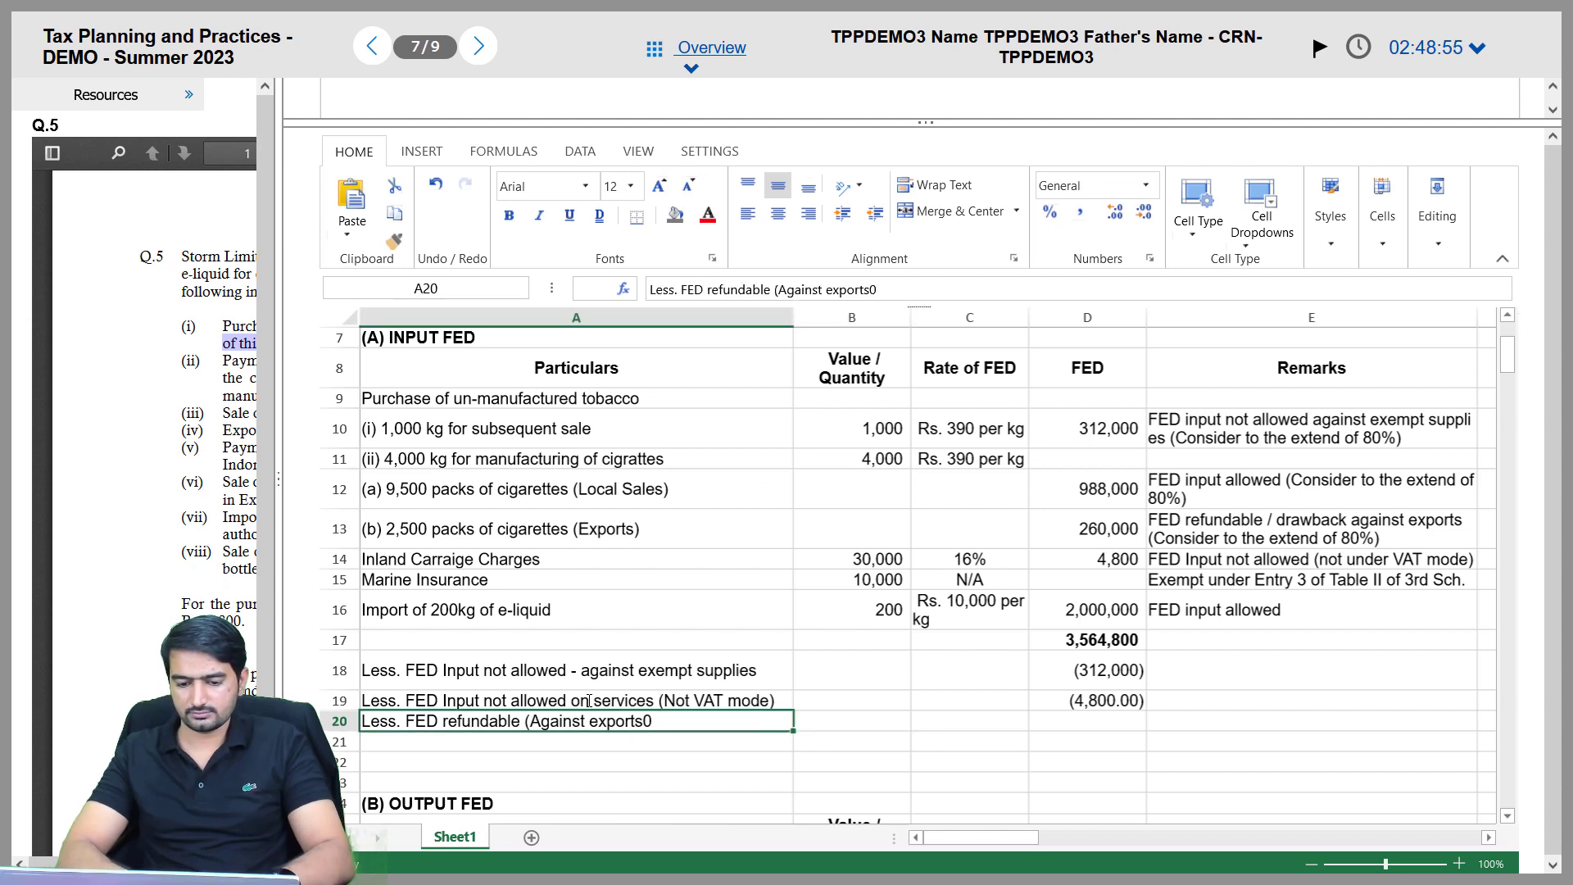
{"action": "double_click", "coordinate": [688, 720]}
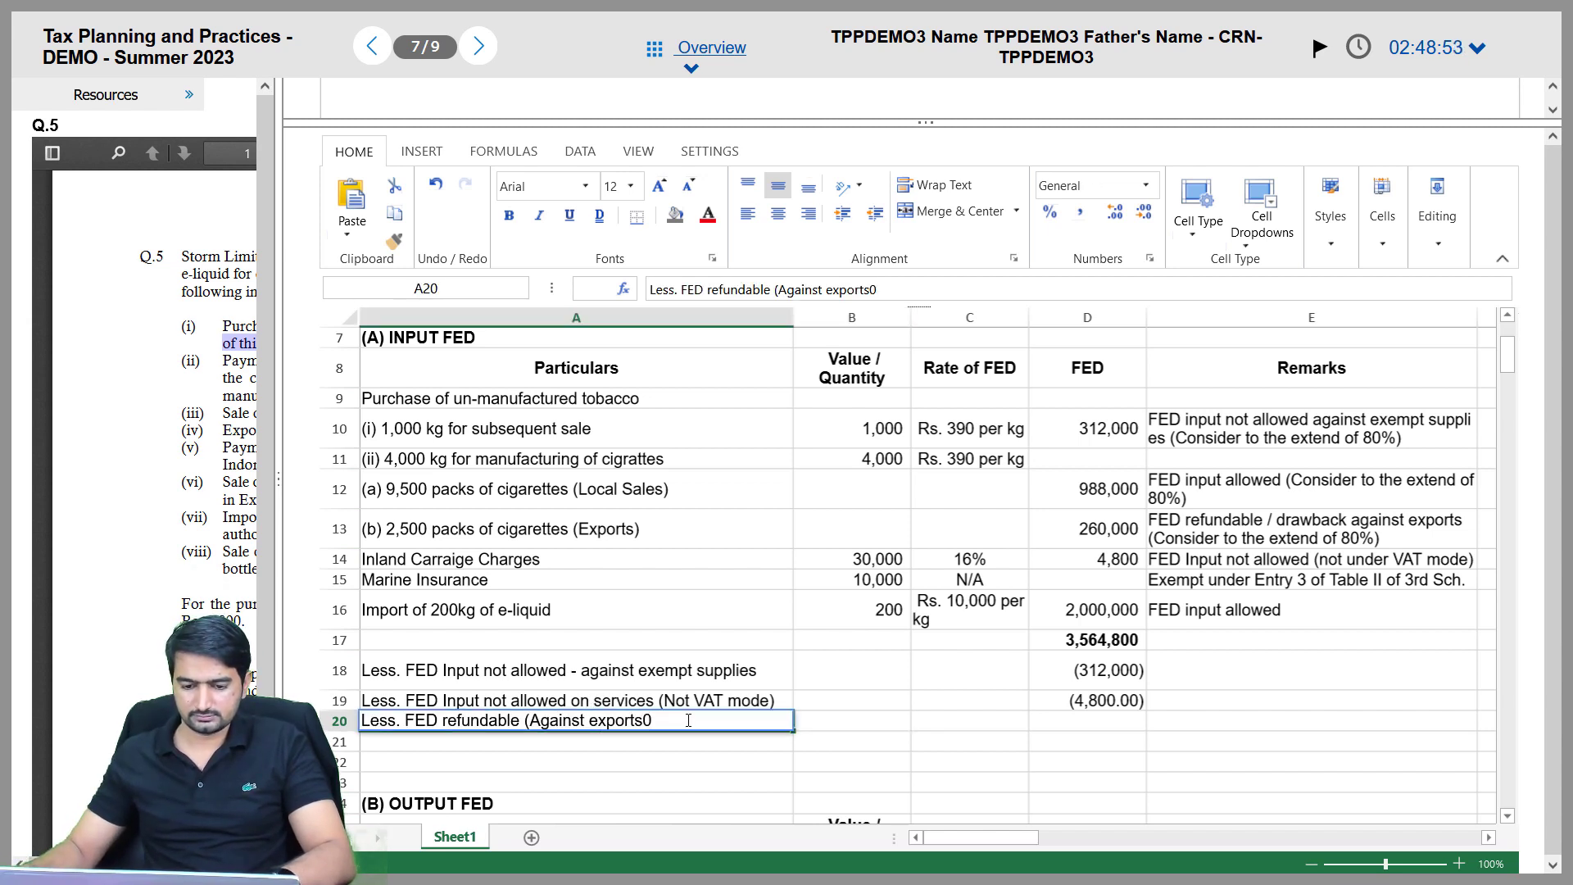
{"action": "key", "text": "BackSpace"}
{"action": "type", "text": ")"}
Enter the refundable FED on exported cigarettes in D20 as a deduction with the formula =-D13
{"action": "key", "text": "Tab"}
{"action": "key", "text": "Right"}
{"action": "key", "text": "Right"}
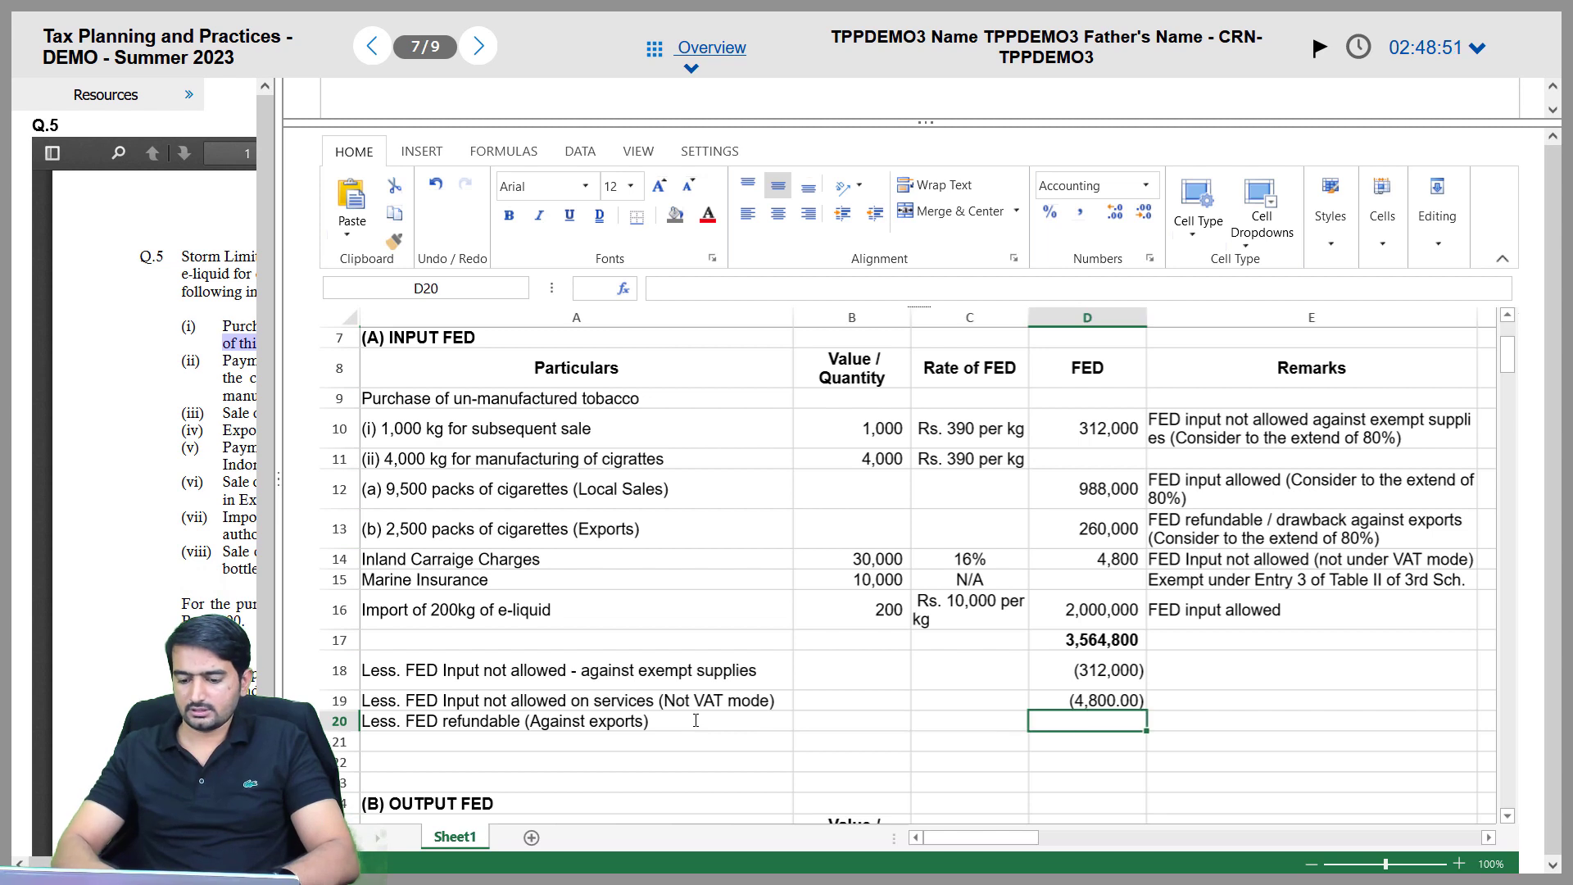
{"action": "type", "text": "=-"}
{"action": "key", "text": "Up"}
{"action": "key", "text": "Up"}
{"action": "key", "text": "Up"}
{"action": "key", "text": "Up"}
{"action": "key", "text": "Up"}
{"action": "key", "text": "Up"}
{"action": "key", "text": "Up"}
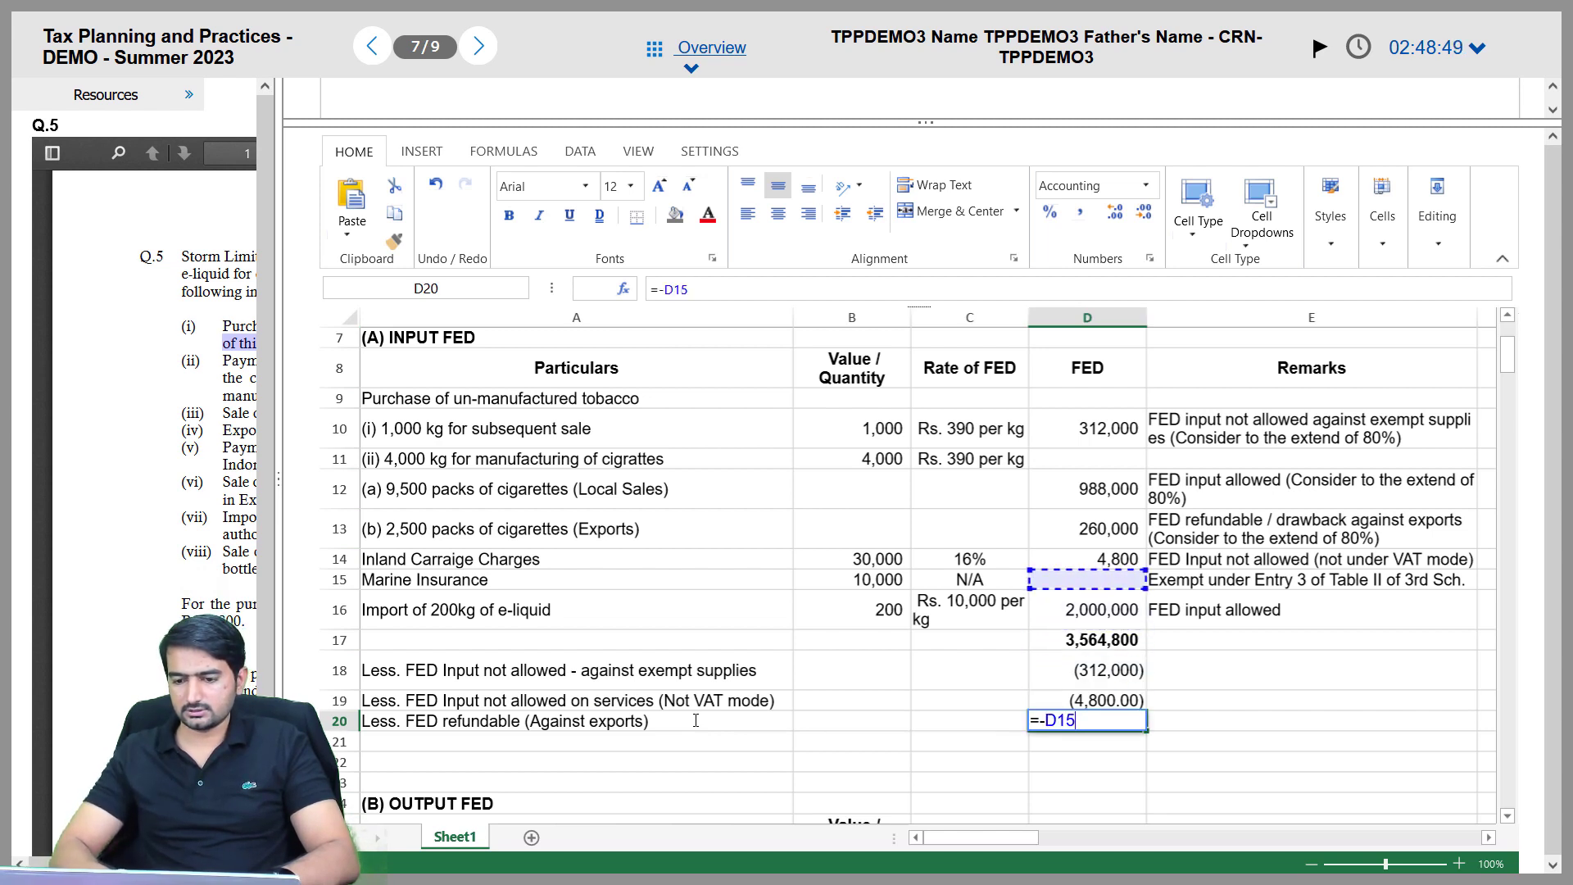
{"action": "key", "text": "Return"}
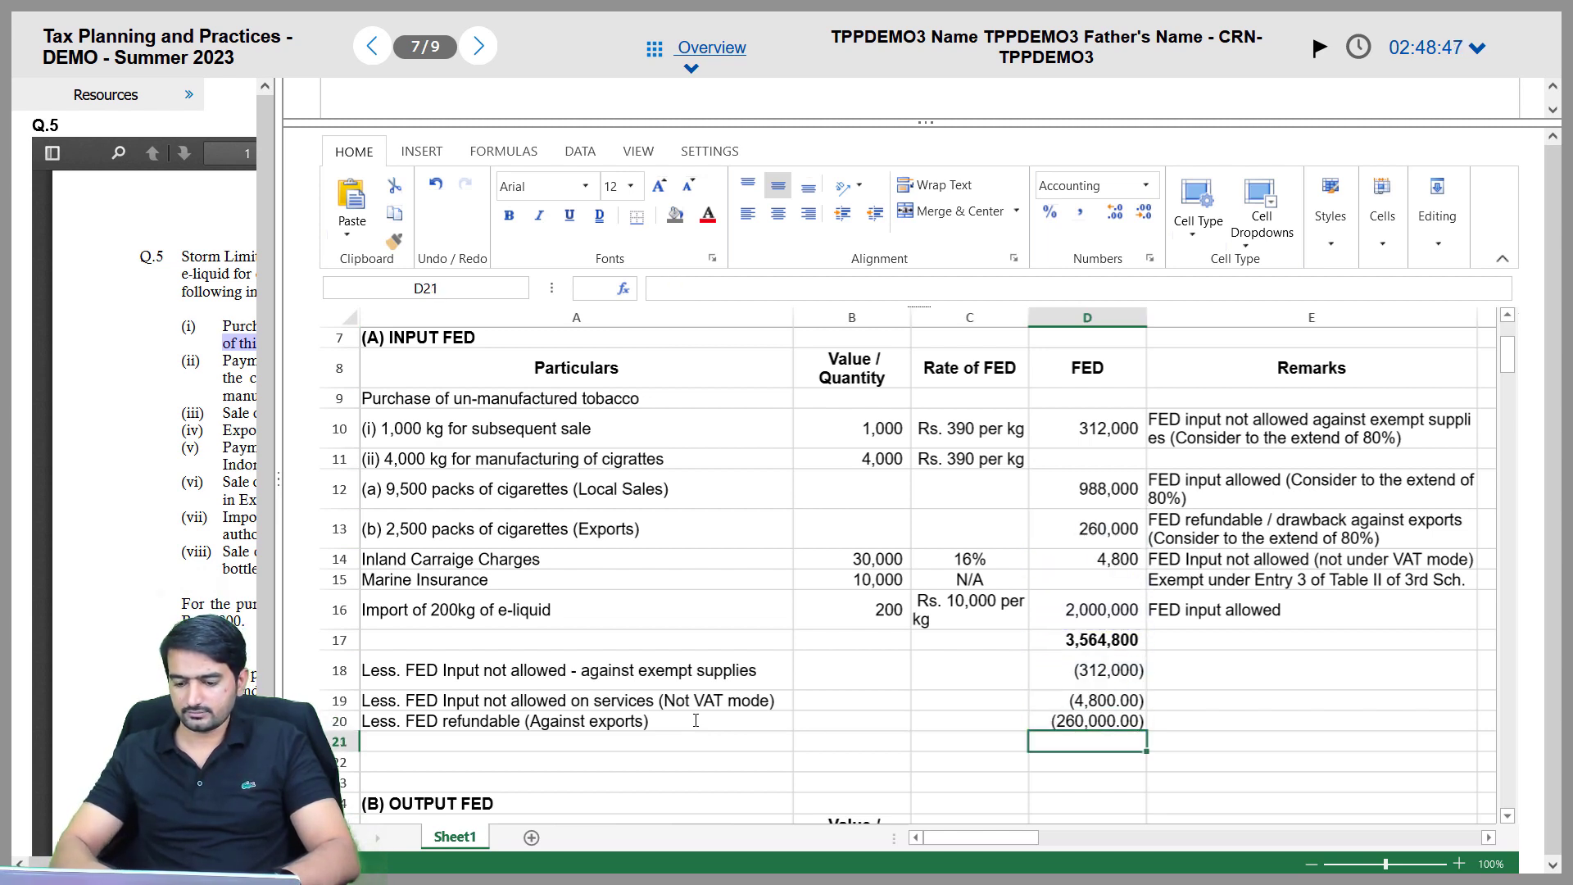
Total the input FED net of deductions in D21 with =SUM(D17:D20) and make it bold
{"action": "type", "text": "=SUM("}
{"action": "key", "text": "Up"}
{"action": "key", "text": "shift+Up"}
{"action": "key", "text": "shift+Up"}
{"action": "key", "text": "shift+Up"}
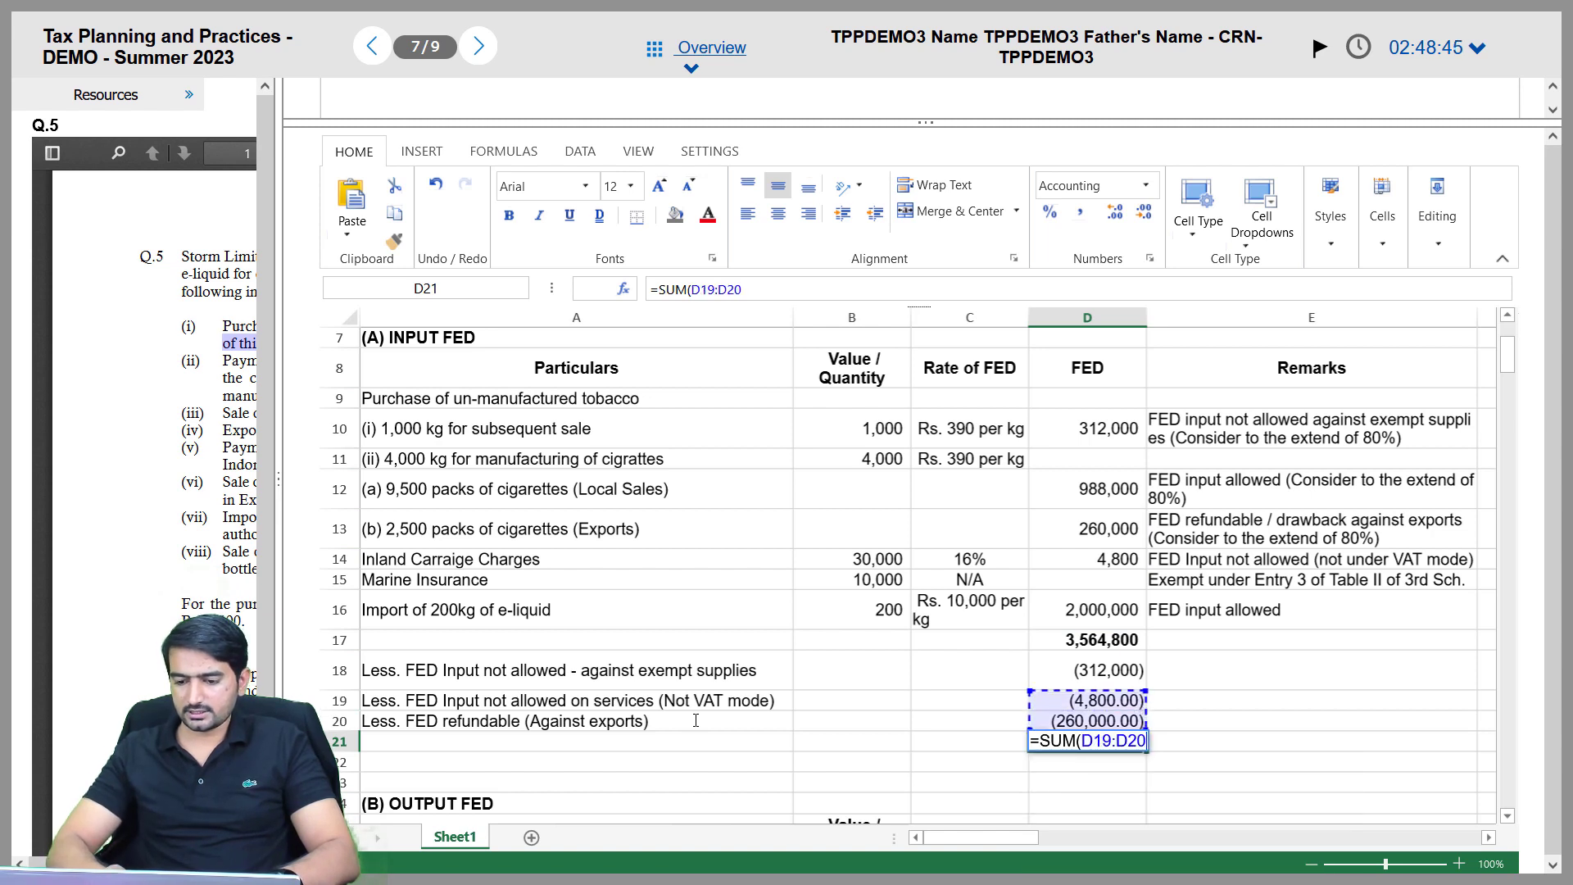
{"action": "key", "text": "Return"}
{"action": "key", "text": "ctrl+b"}
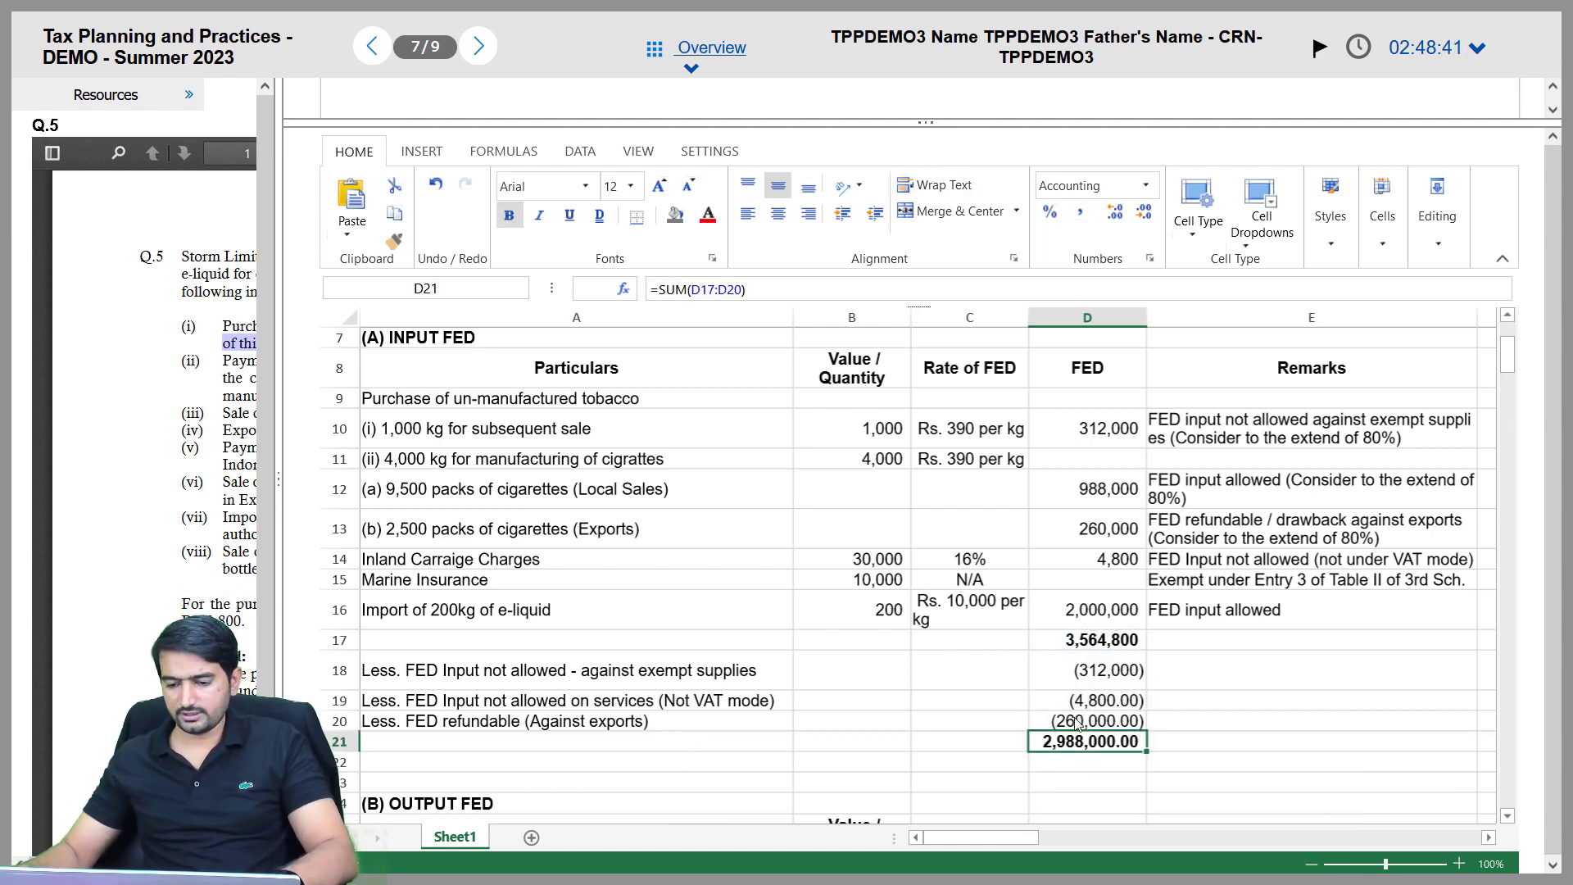
Remove the decimal places from the FED amounts in D18:D21
{"action": "left_click_drag", "start_coordinate": [1089, 673], "coordinate": [1089, 742]}
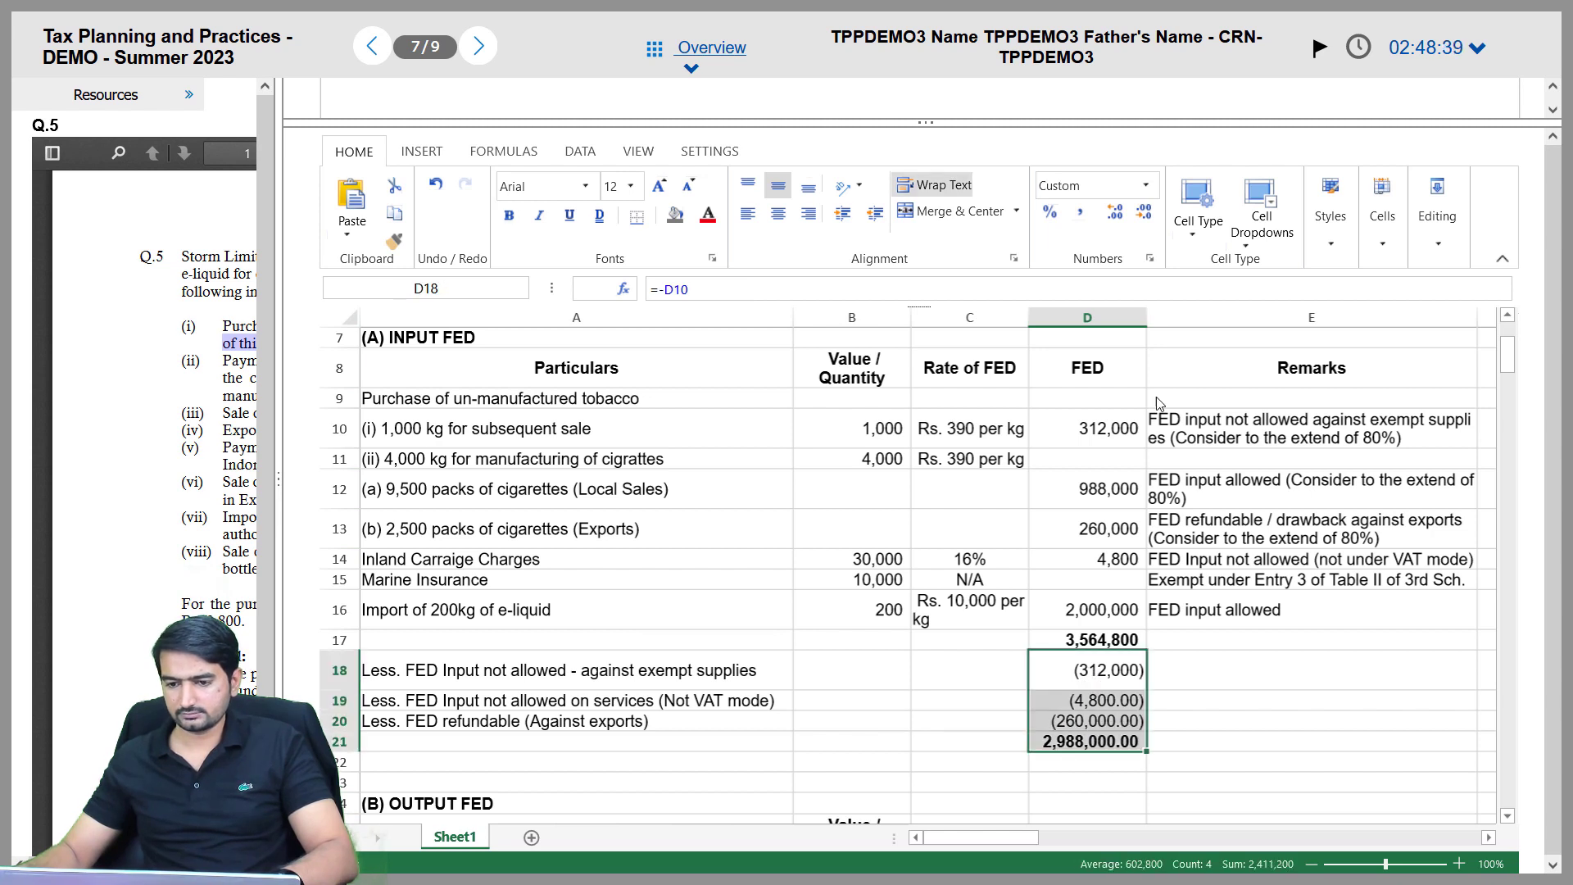
{"action": "left_click", "coordinate": [1143, 212]}
{"action": "left_click", "coordinate": [1144, 213]}
{"action": "left_click", "coordinate": [897, 528]}
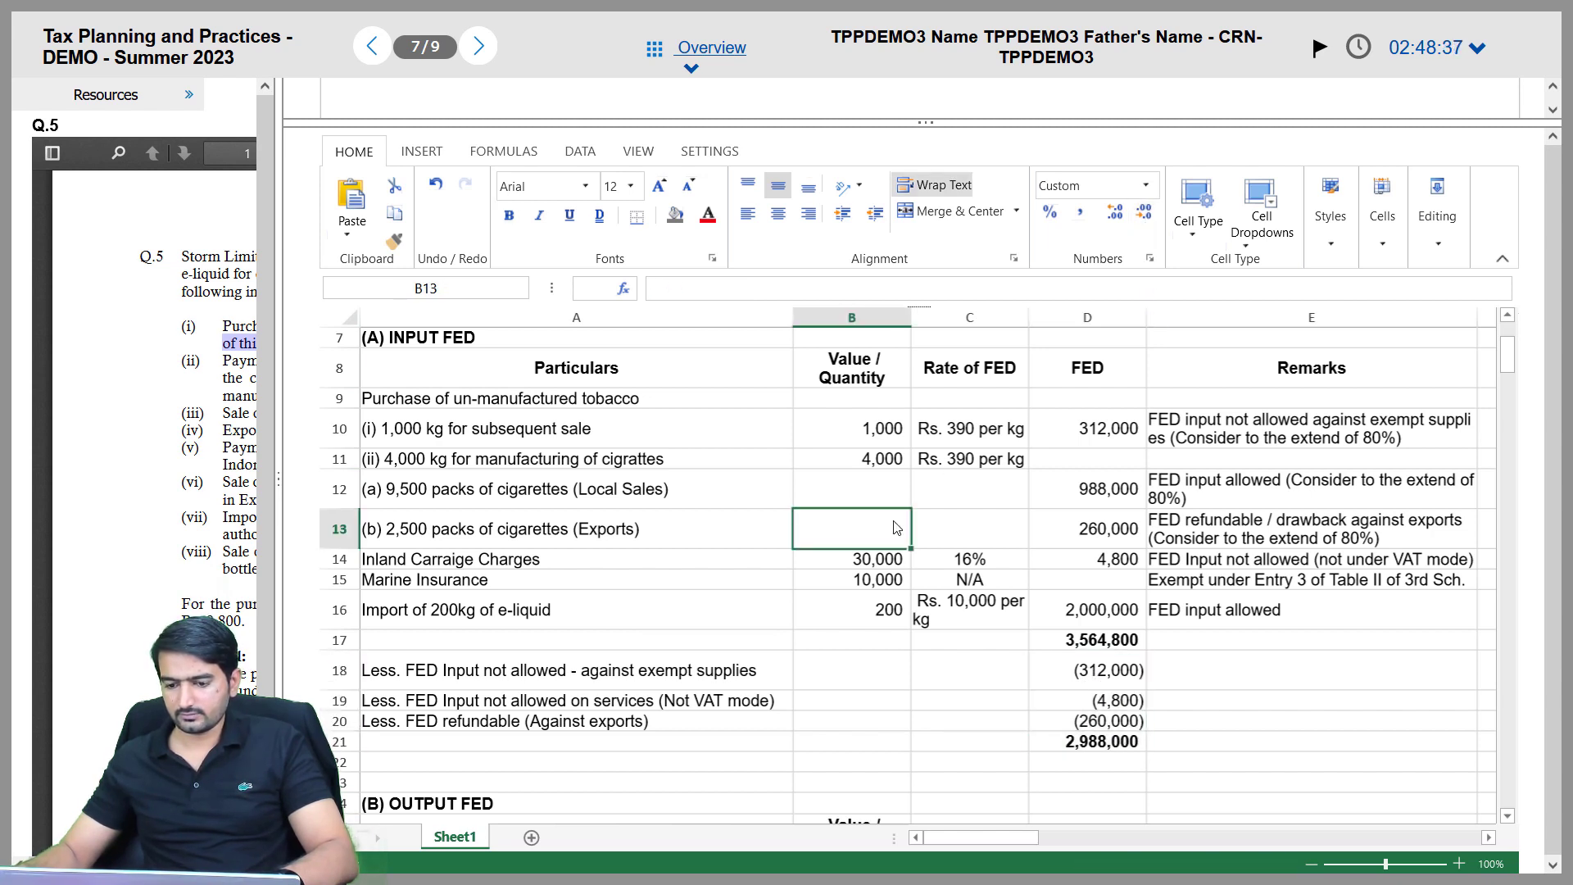
Label A21 "FED Input - Adjustable" in bold
{"action": "left_click", "coordinate": [657, 760]}
{"action": "left_click", "coordinate": [646, 747]}
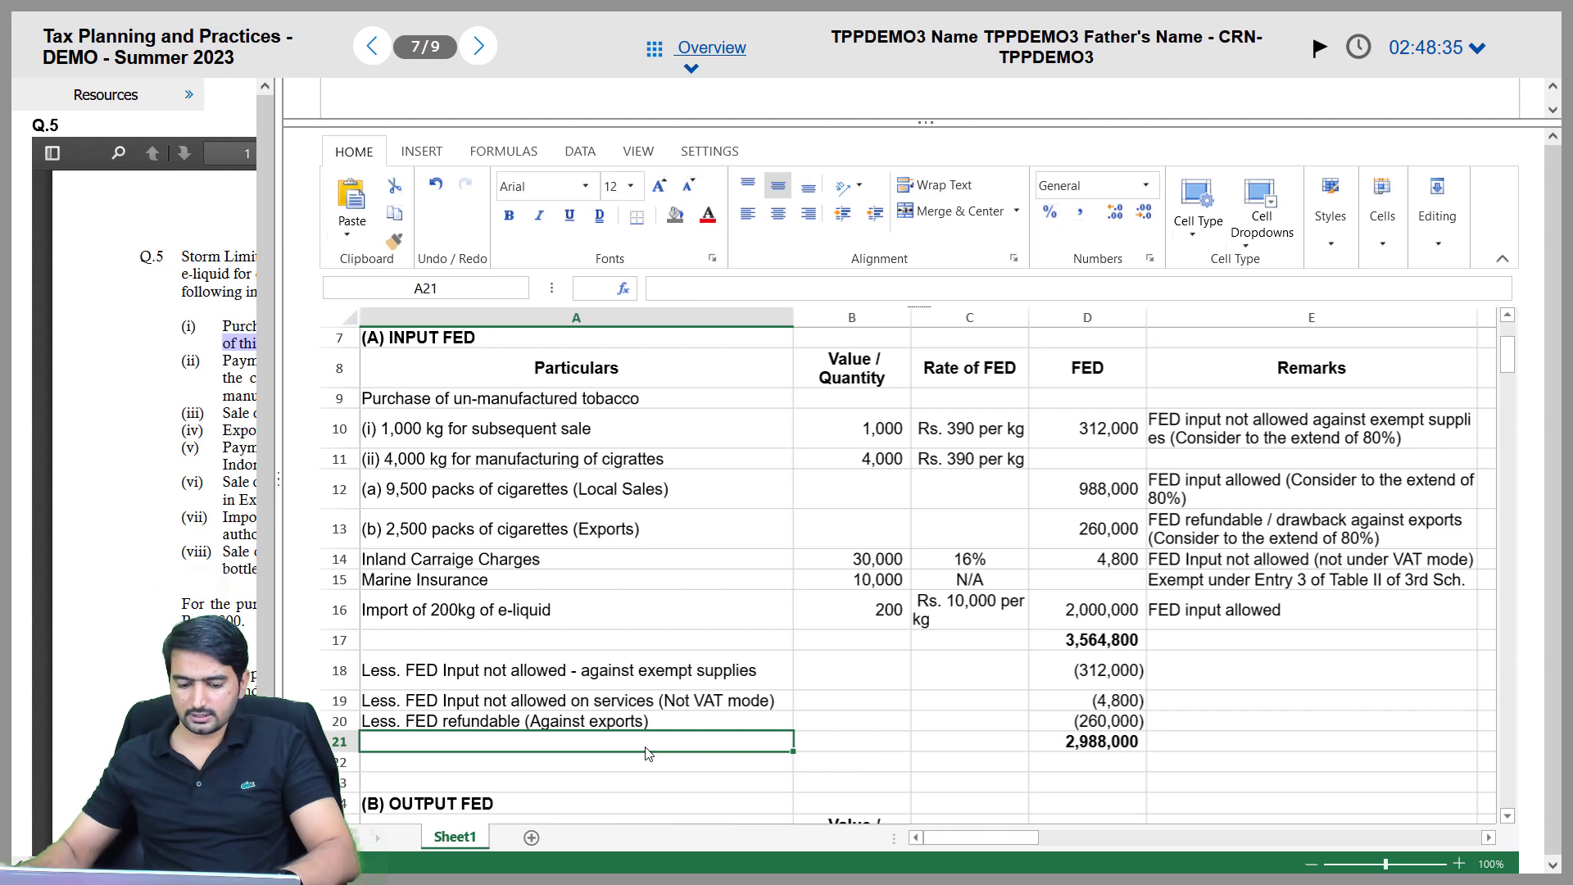
{"action": "type", "text": "FED In"}
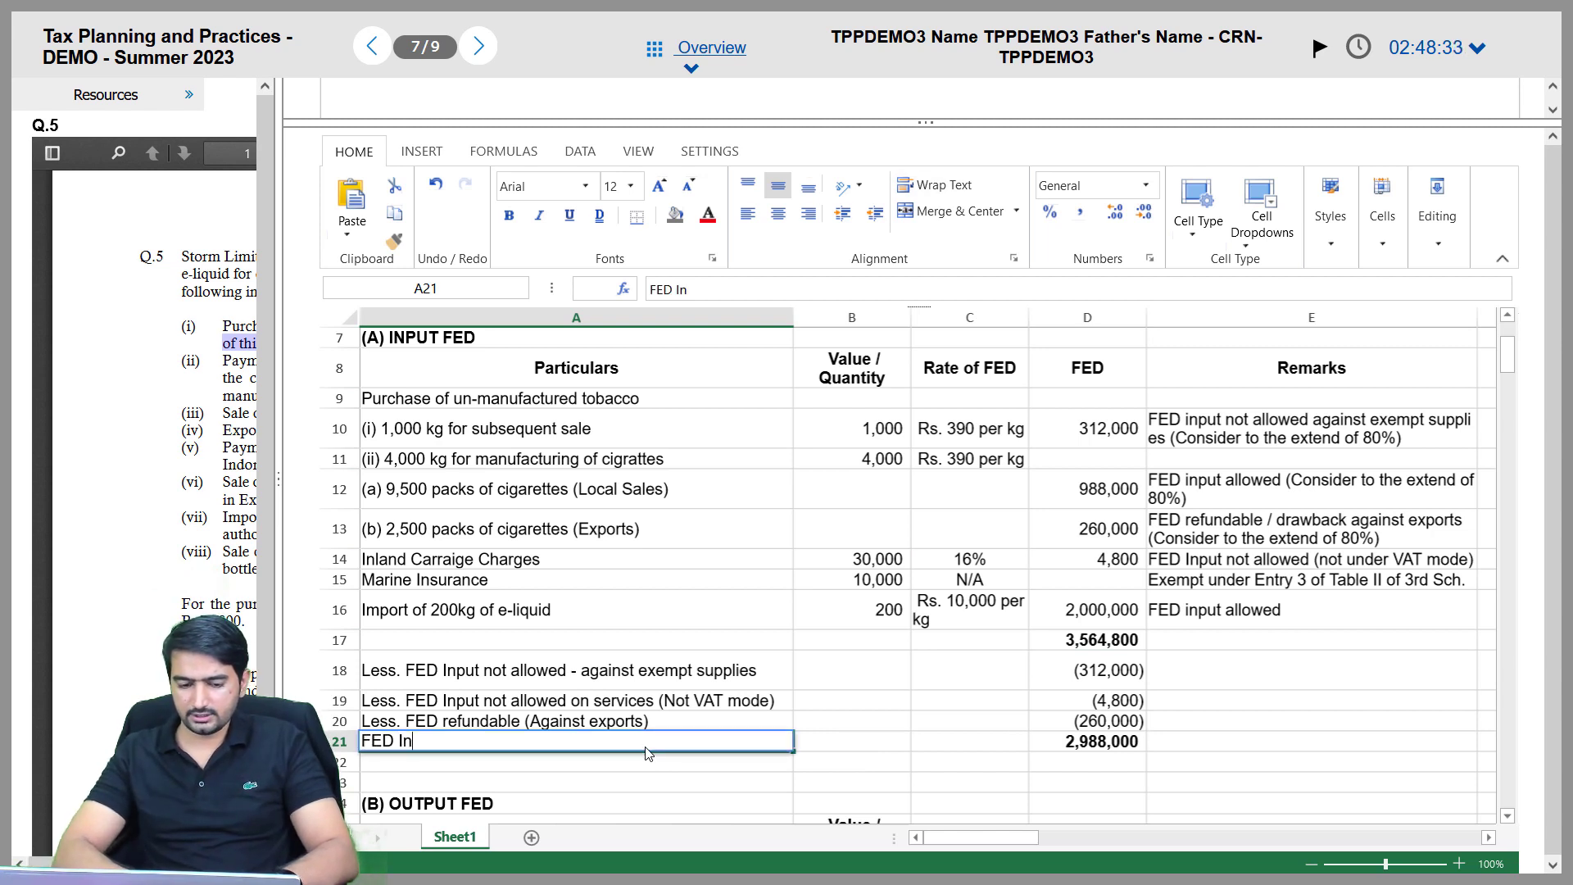
{"action": "type", "text": "put - Adjustable"}
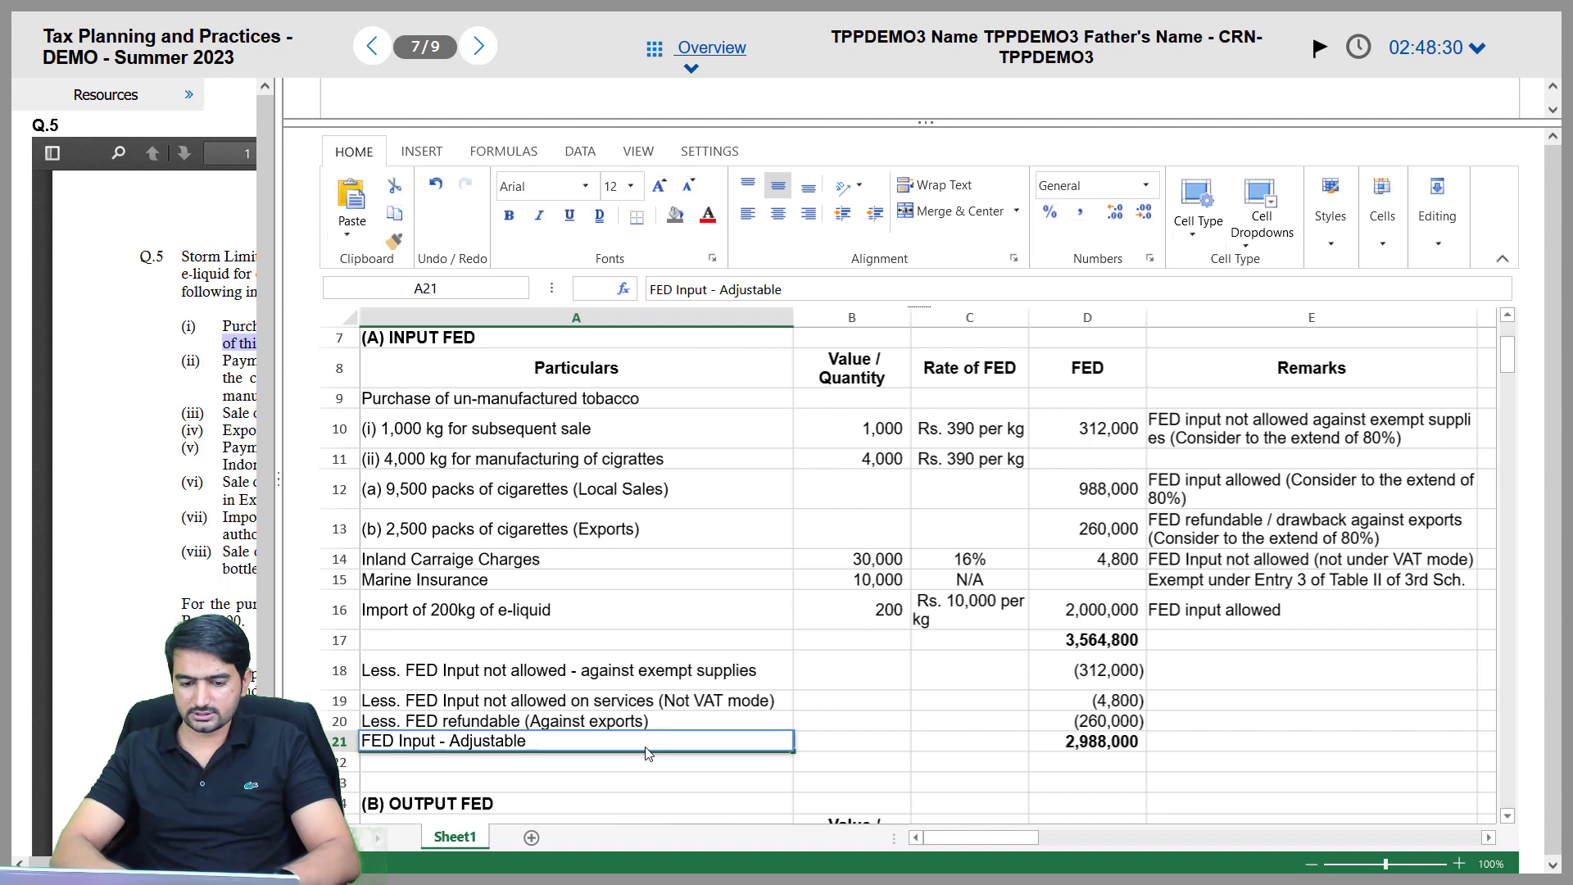
{"action": "key", "text": "ctrl+b"}
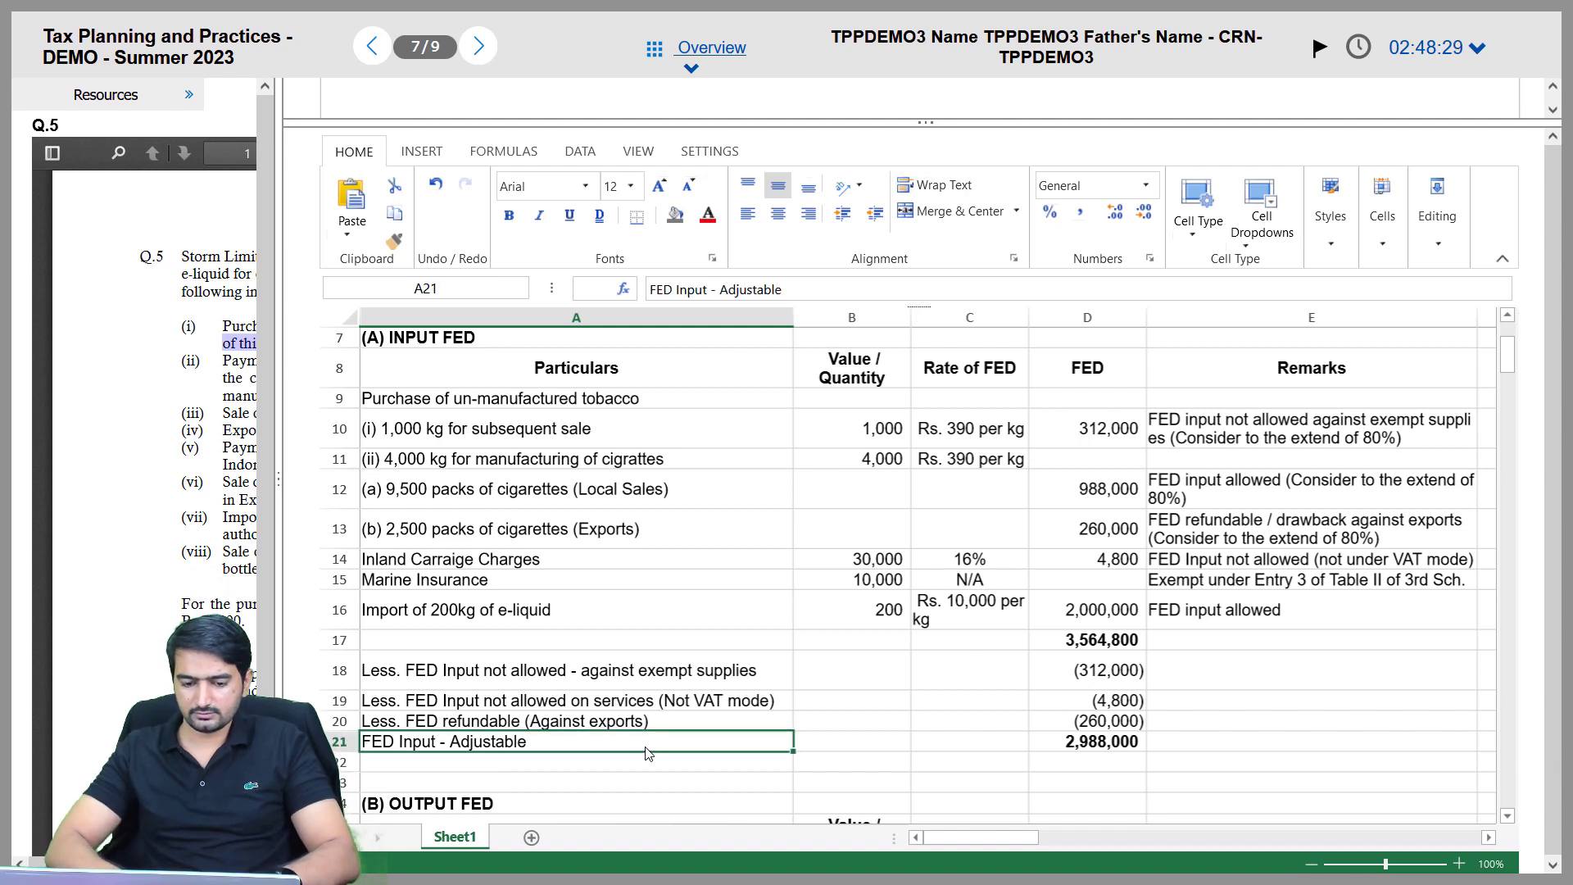
Label A17 "FED Input for the month" in bold
{"action": "key", "text": "Up"}
{"action": "key", "text": "Up"}
{"action": "key", "text": "Up"}
{"action": "key", "text": "Up"}
{"action": "type", "text": "FE"}
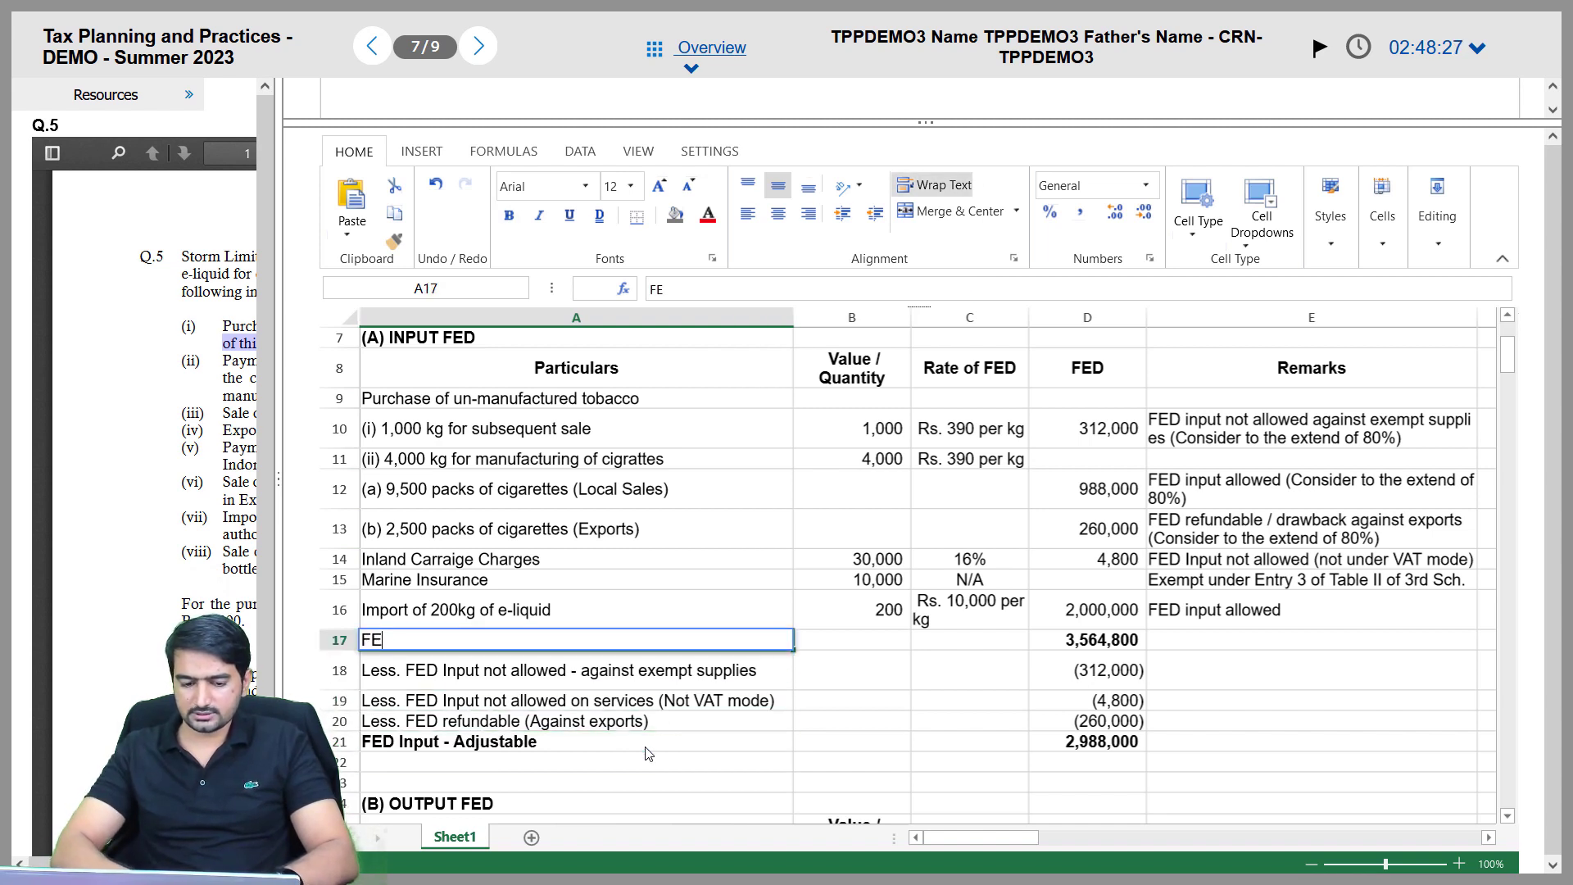
{"action": "type", "text": "D Input for the"}
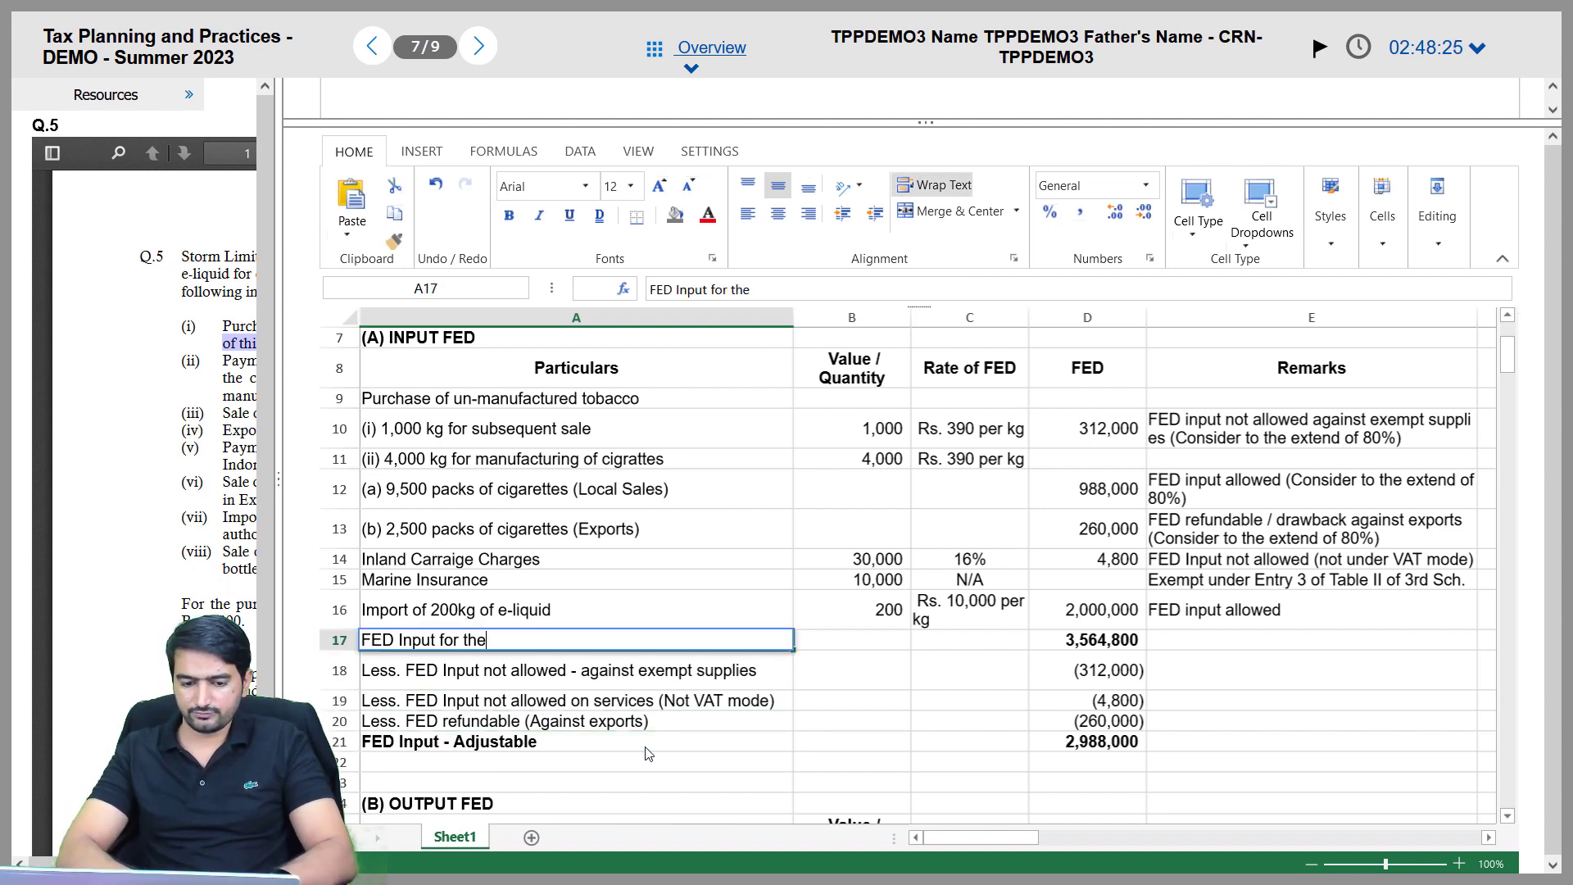
{"action": "type", "text": " month"}
{"action": "key", "text": "Return"}
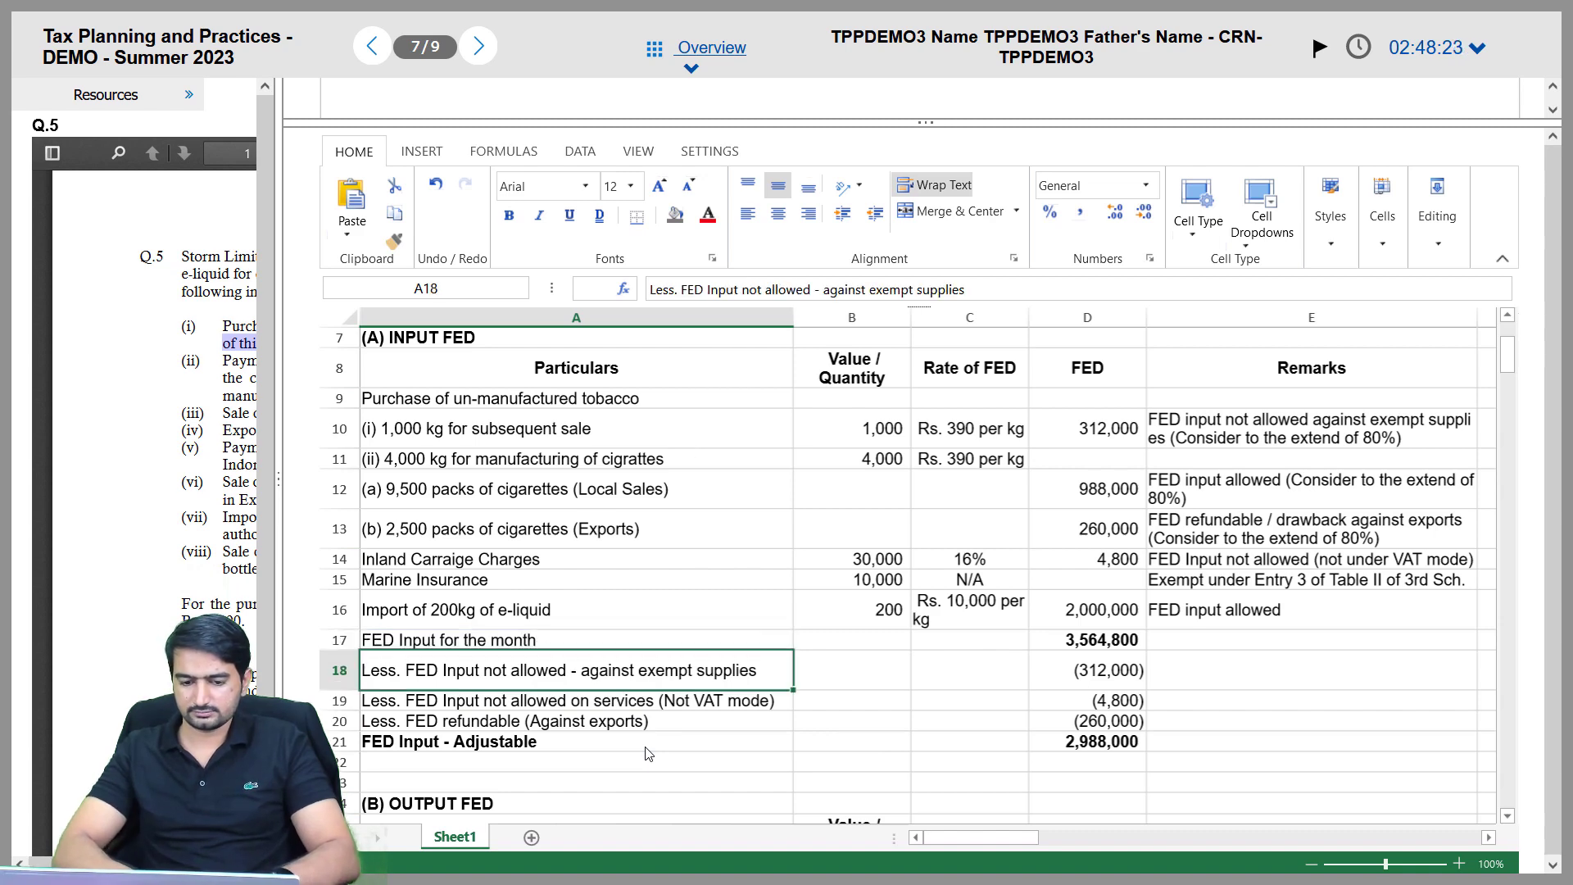
{"action": "key", "text": "Up"}
{"action": "key", "text": "ctrl+b"}
Correct "(Loca)" to "(Local)" in the A26 label for the 9,500 packs sold to the dealer
{"action": "scroll", "coordinate": [648, 753], "scroll_direction": "down", "scroll_amount": 4}
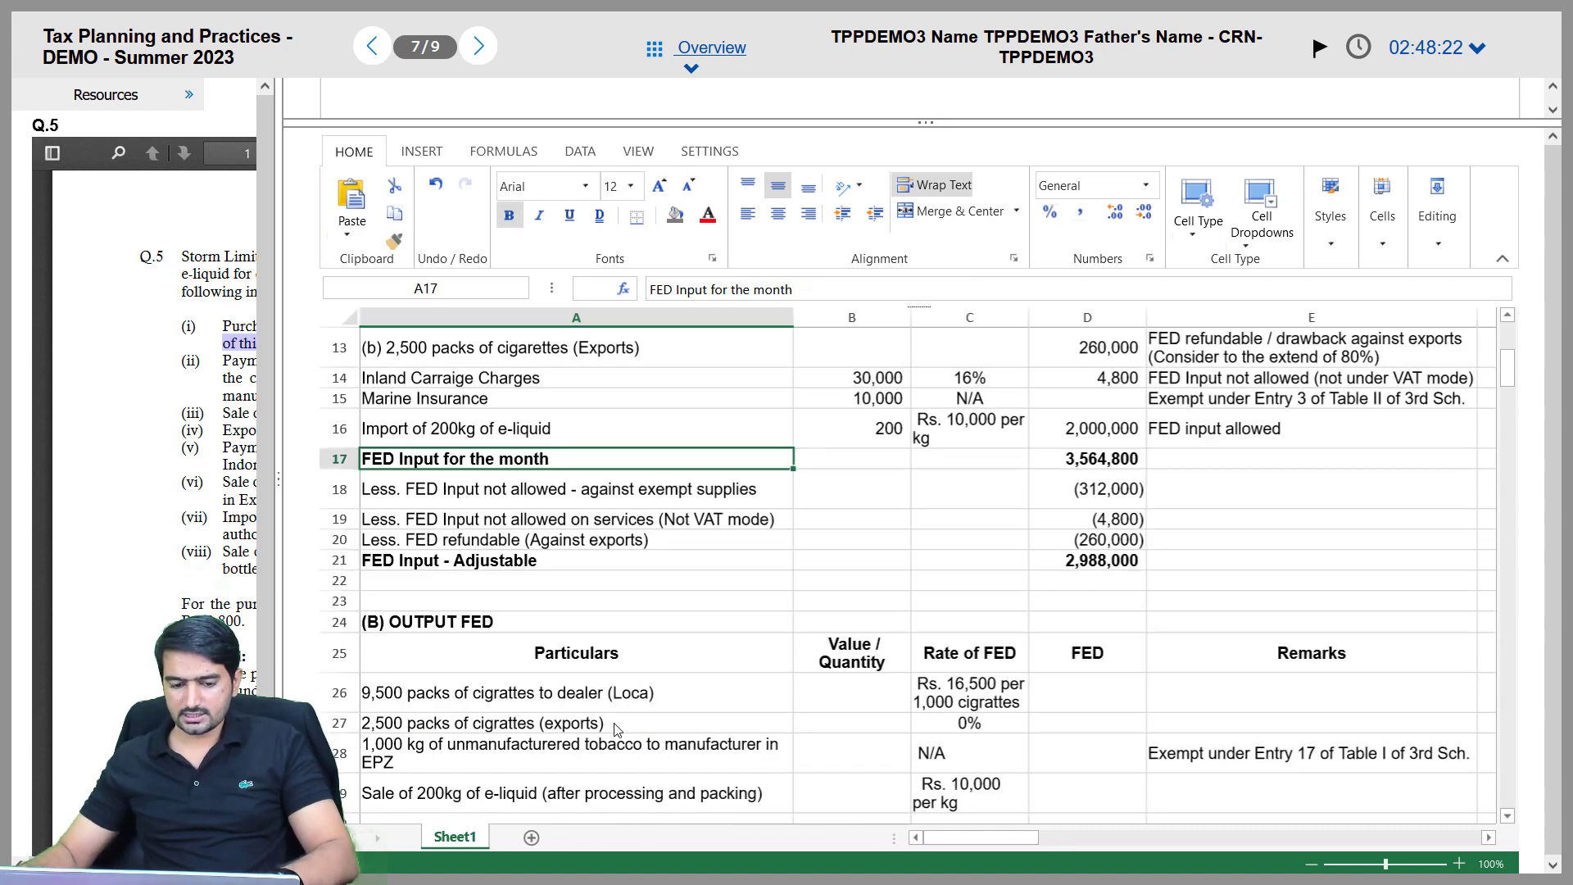
{"action": "left_click", "coordinate": [574, 514]}
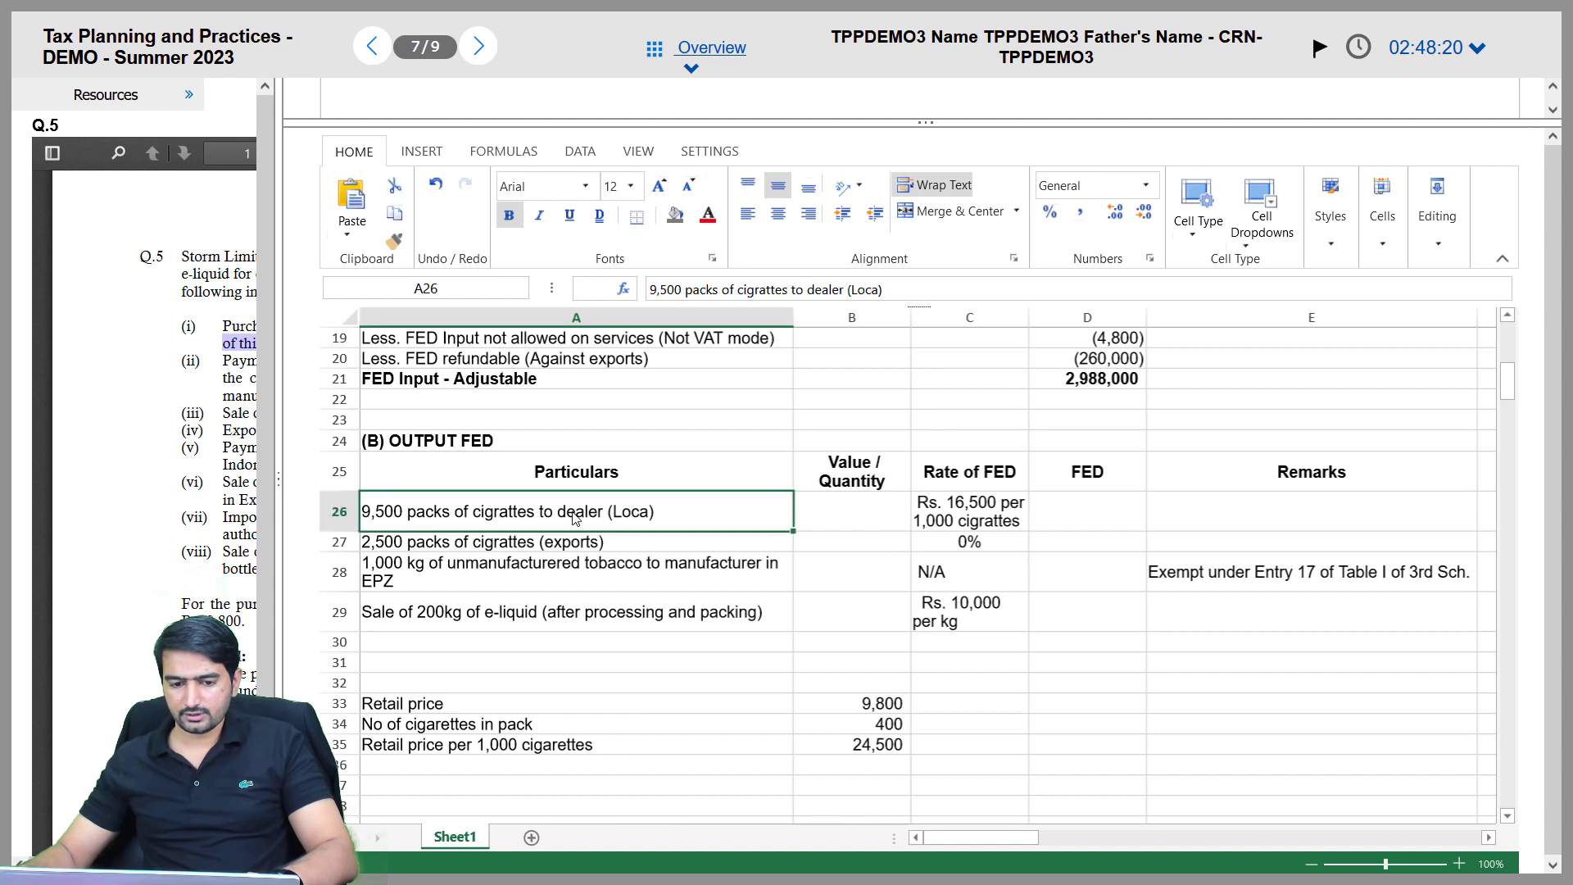
{"action": "double_click", "coordinate": [652, 512]}
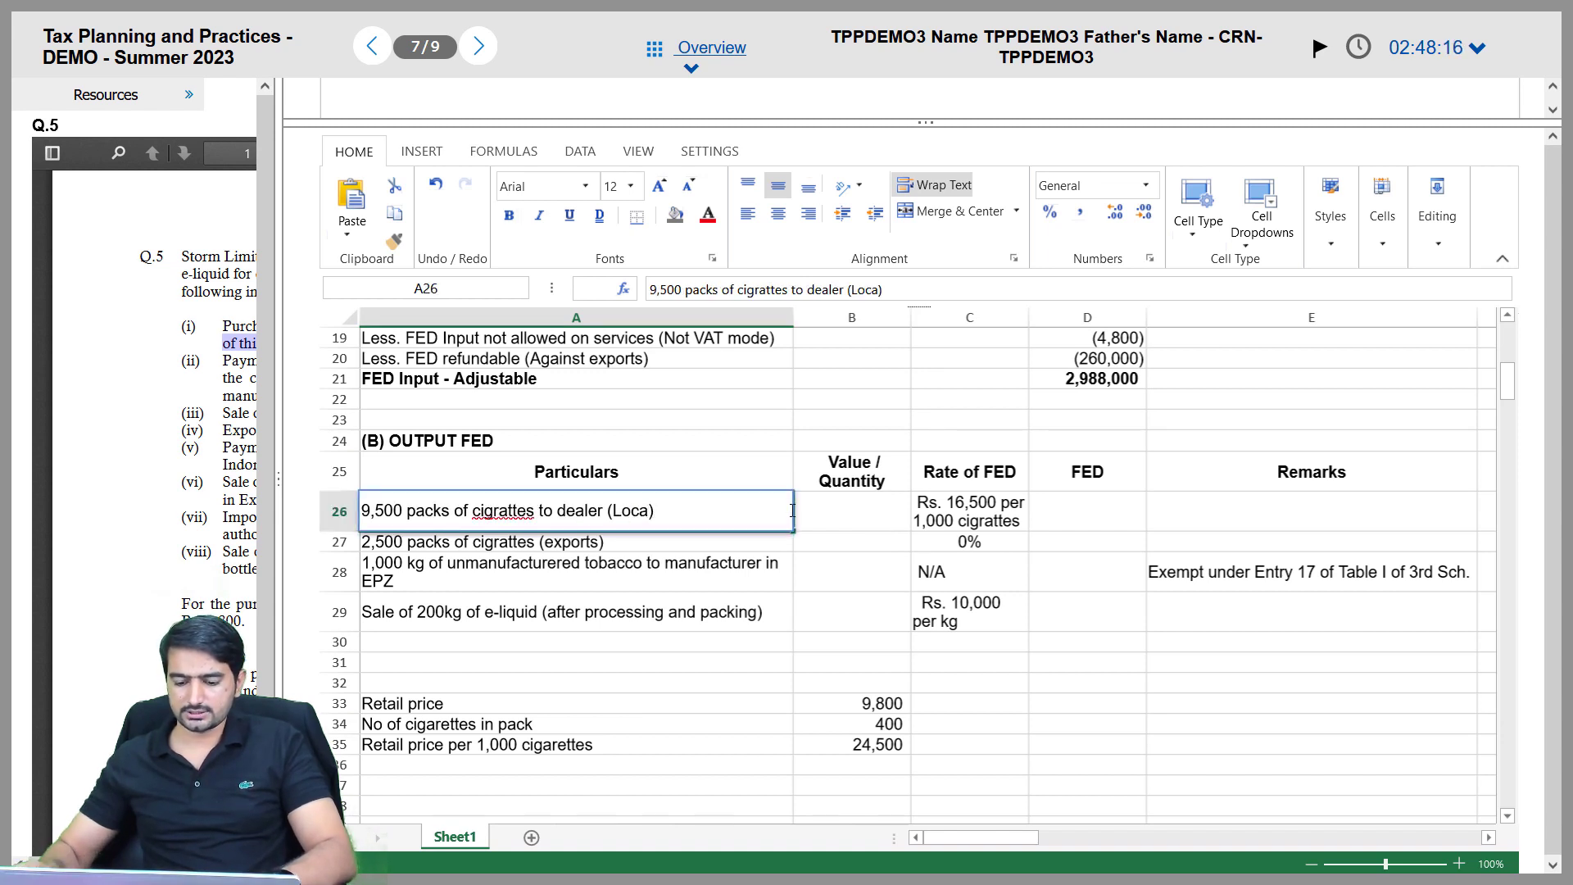
{"action": "type", "text": "l"}
{"action": "key", "text": "Tab"}
{"action": "key", "text": "Tab"}
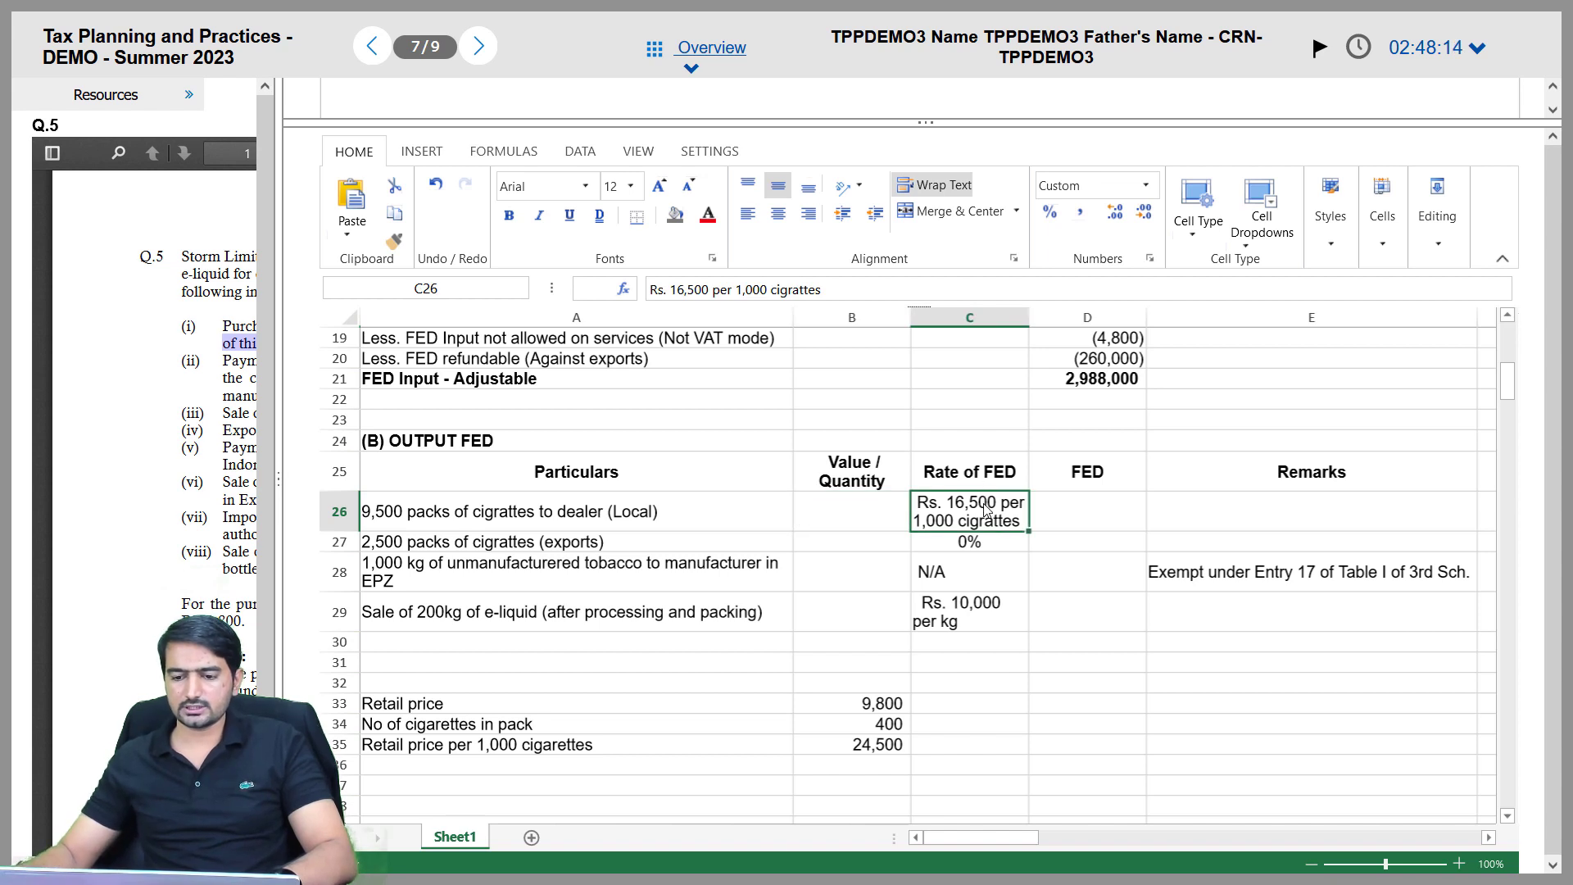
Calculate the FED on the 9,500 packs sold to the dealer in D26 with =9500*400/1000*16500
{"action": "left_click", "coordinate": [1070, 524]}
{"action": "type", "text": "=9500"}
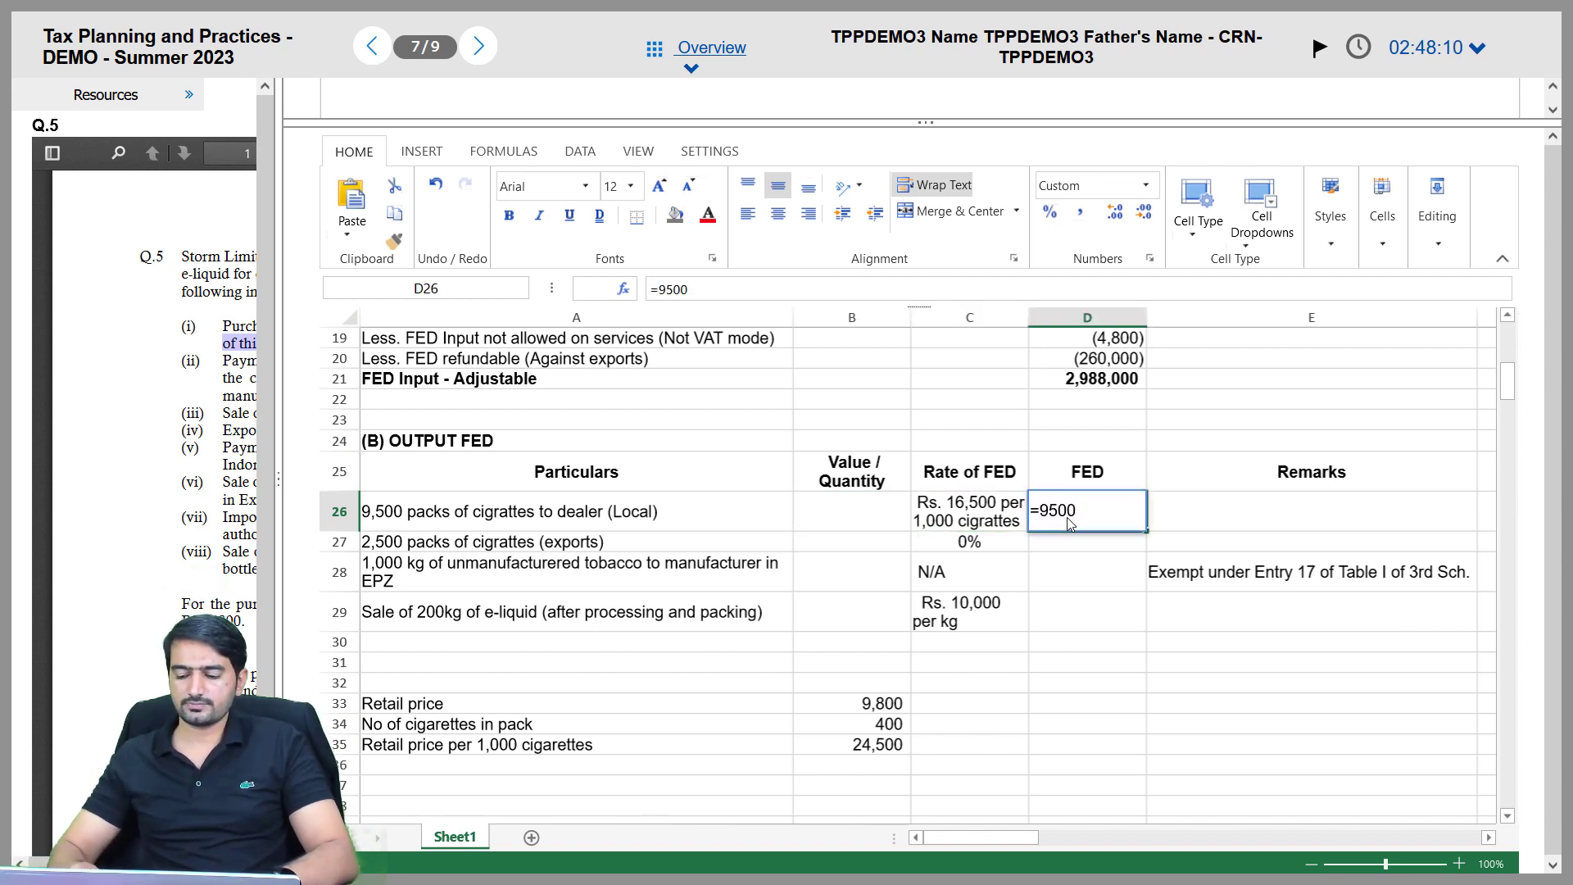
{"action": "type", "text": "*400/1000"}
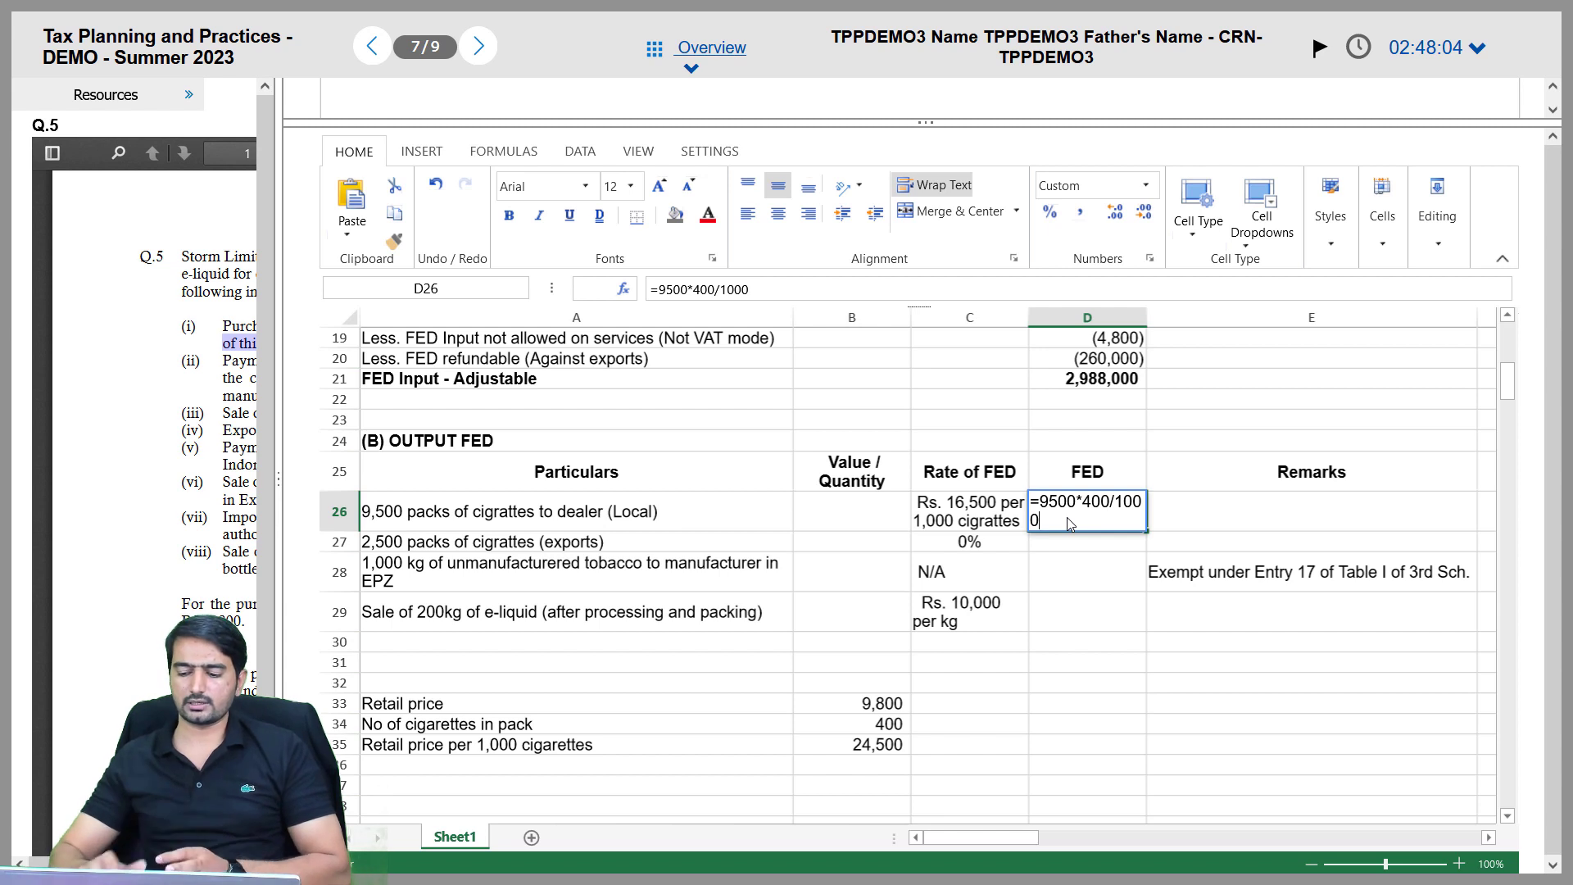
{"action": "type", "text": "9"}
{"action": "key", "text": "BackSpace"}
{"action": "type", "text": "*1"}
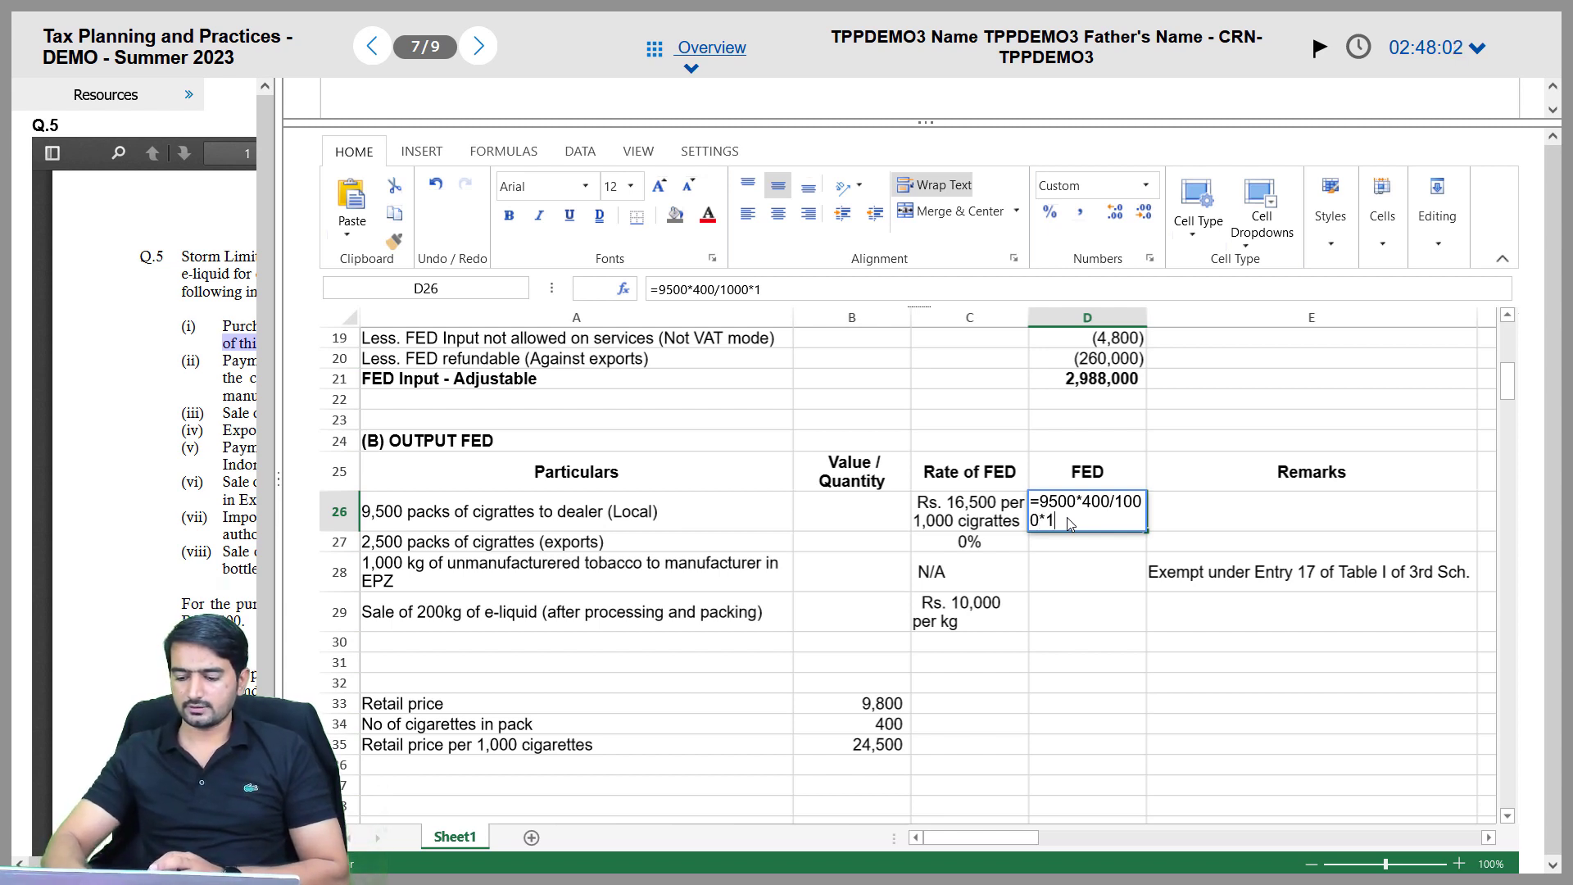
{"action": "type", "text": "6500"}
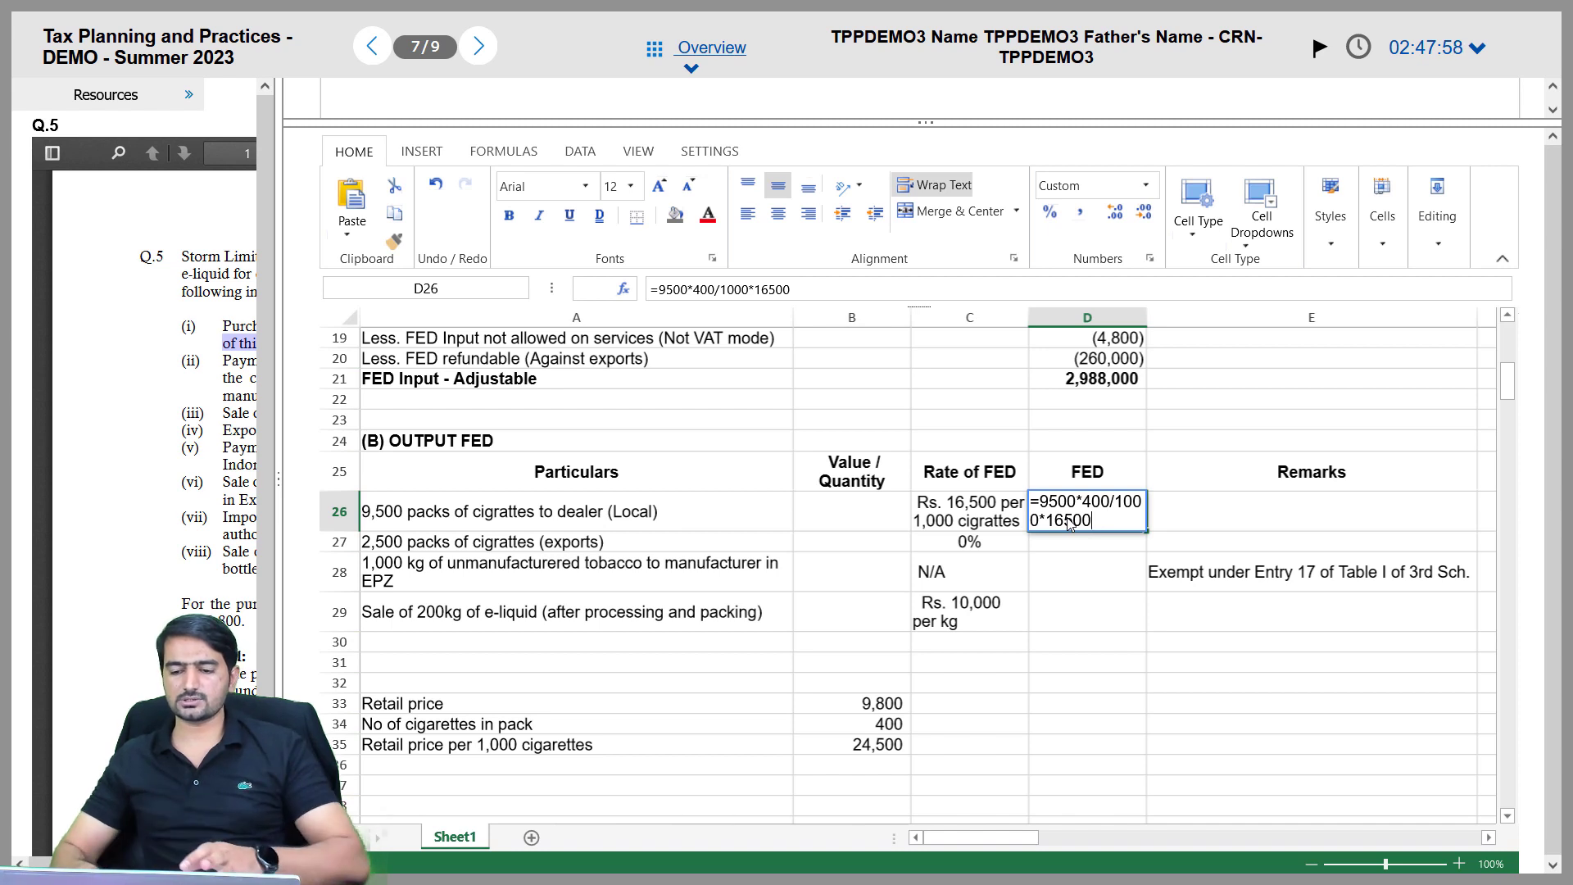
{"action": "key", "text": "Return"}
Enter 0 as the FED for the exported cigarettes in D27 and the EPZ tobacco sale in D28
{"action": "key", "text": "Left"}
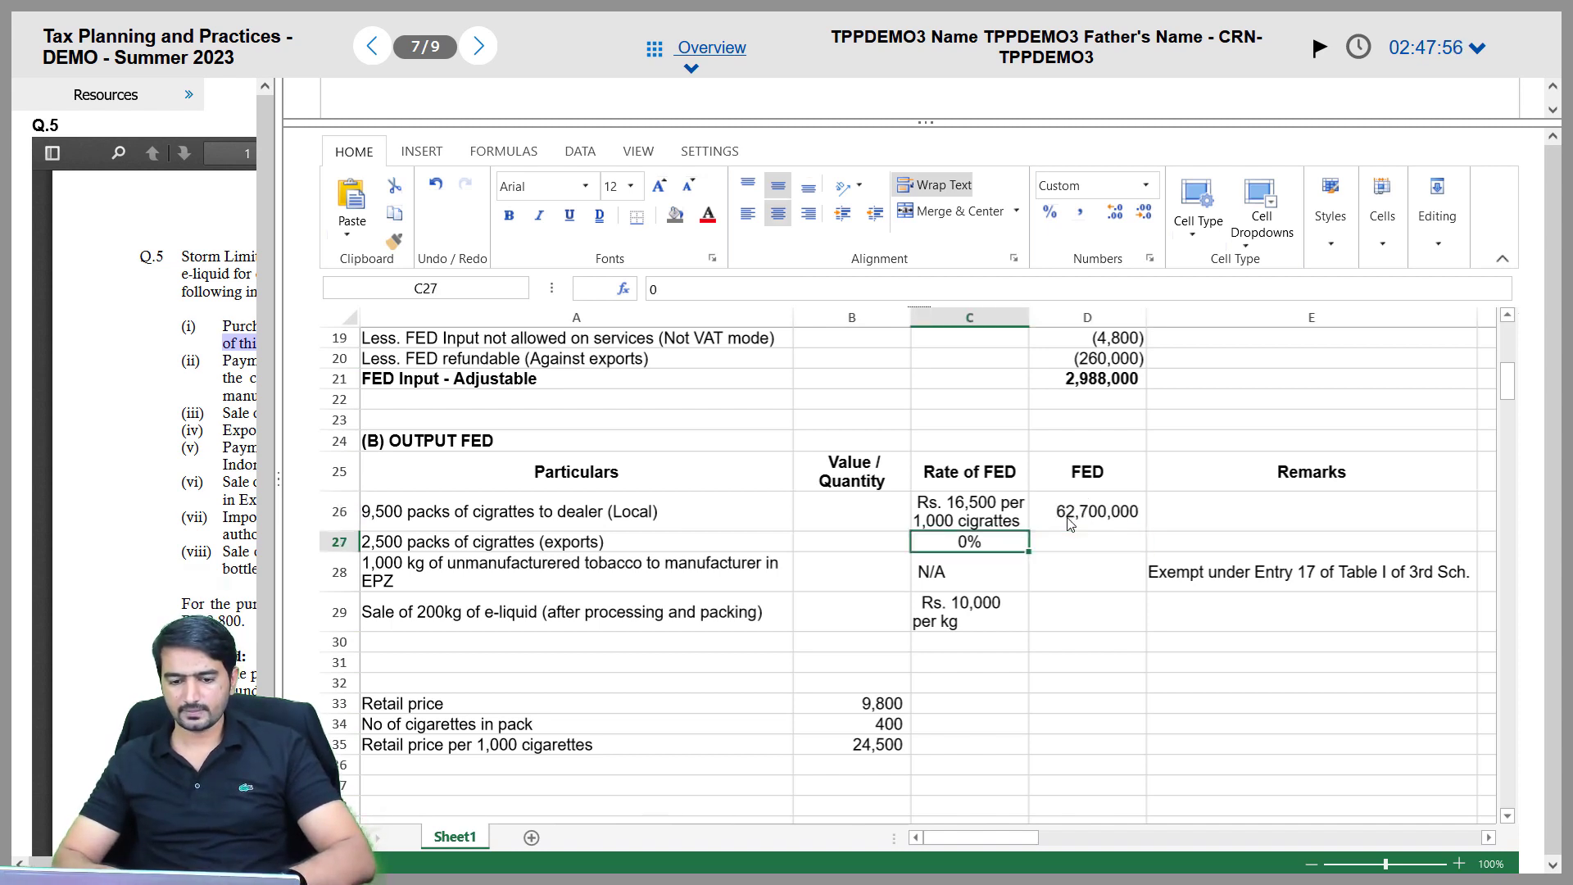
{"action": "key", "text": "Left"}
{"action": "key", "text": "Right"}
{"action": "key", "text": "Left"}
{"action": "key", "text": "Right"}
{"action": "key", "text": "Right"}
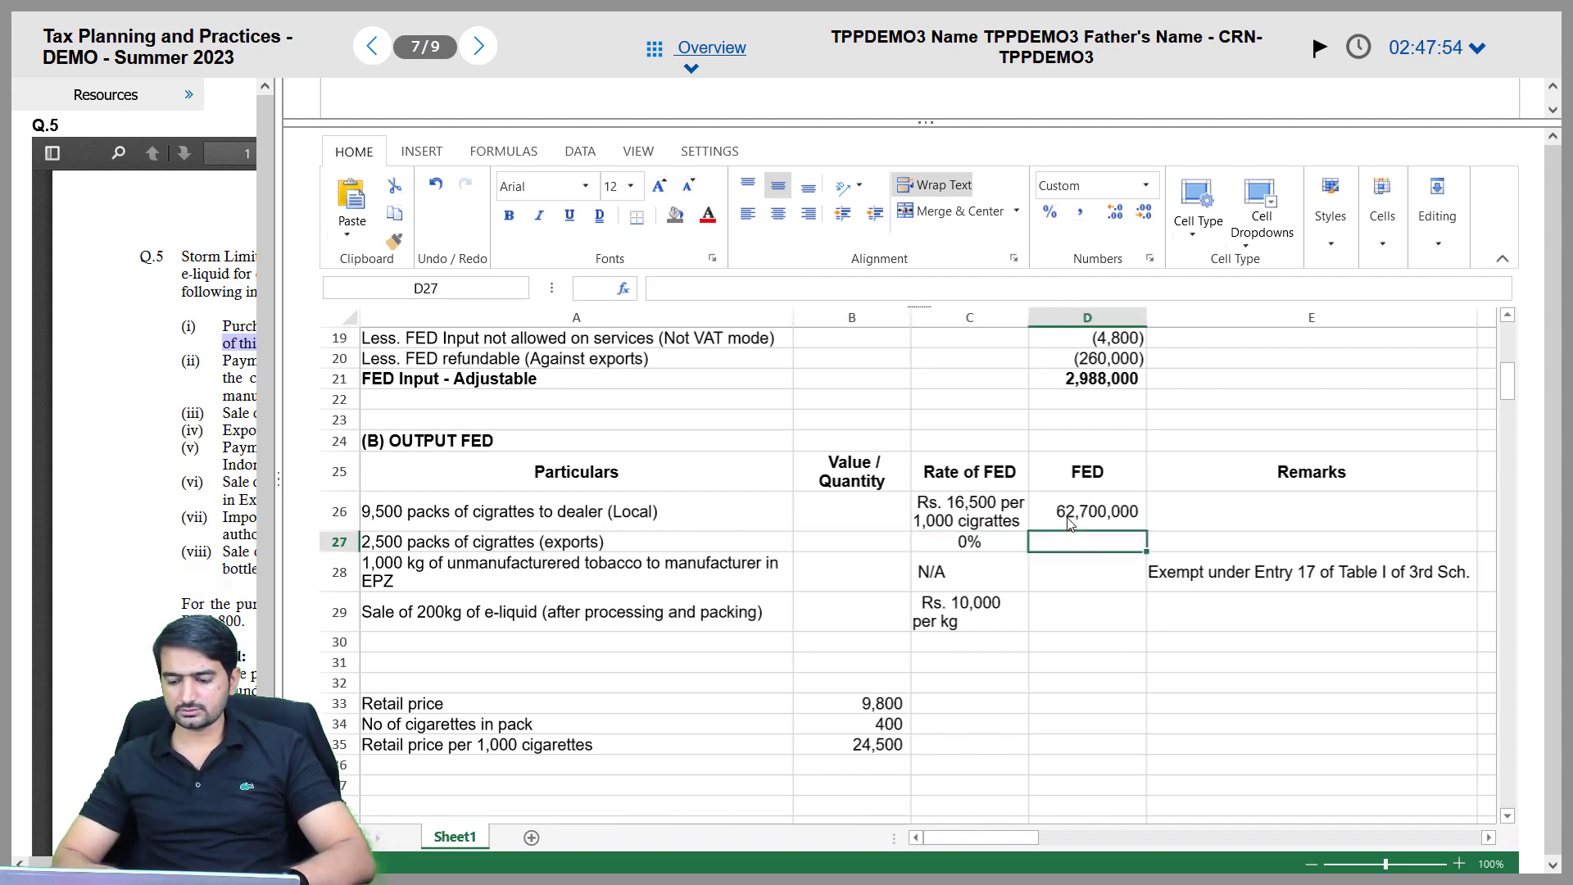
{"action": "type", "text": "0"}
{"action": "key", "text": "Return"}
{"action": "key", "text": "Left"}
{"action": "key", "text": "Left"}
{"action": "key", "text": "Right"}
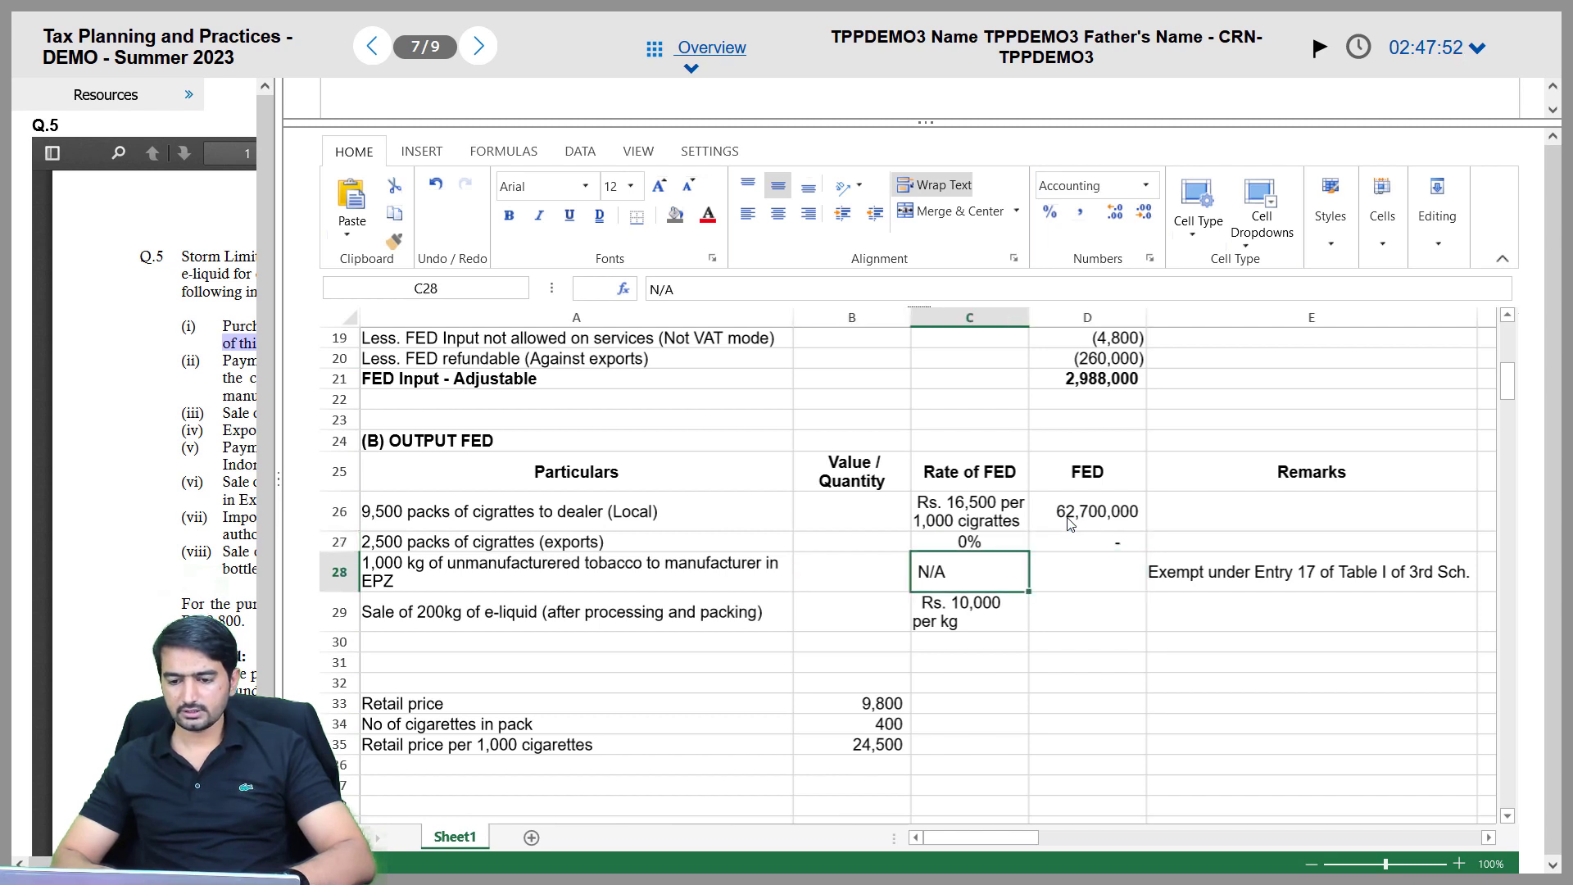
{"action": "key", "text": "Right"}
{"action": "type", "text": "0"}
{"action": "key", "text": "Left"}
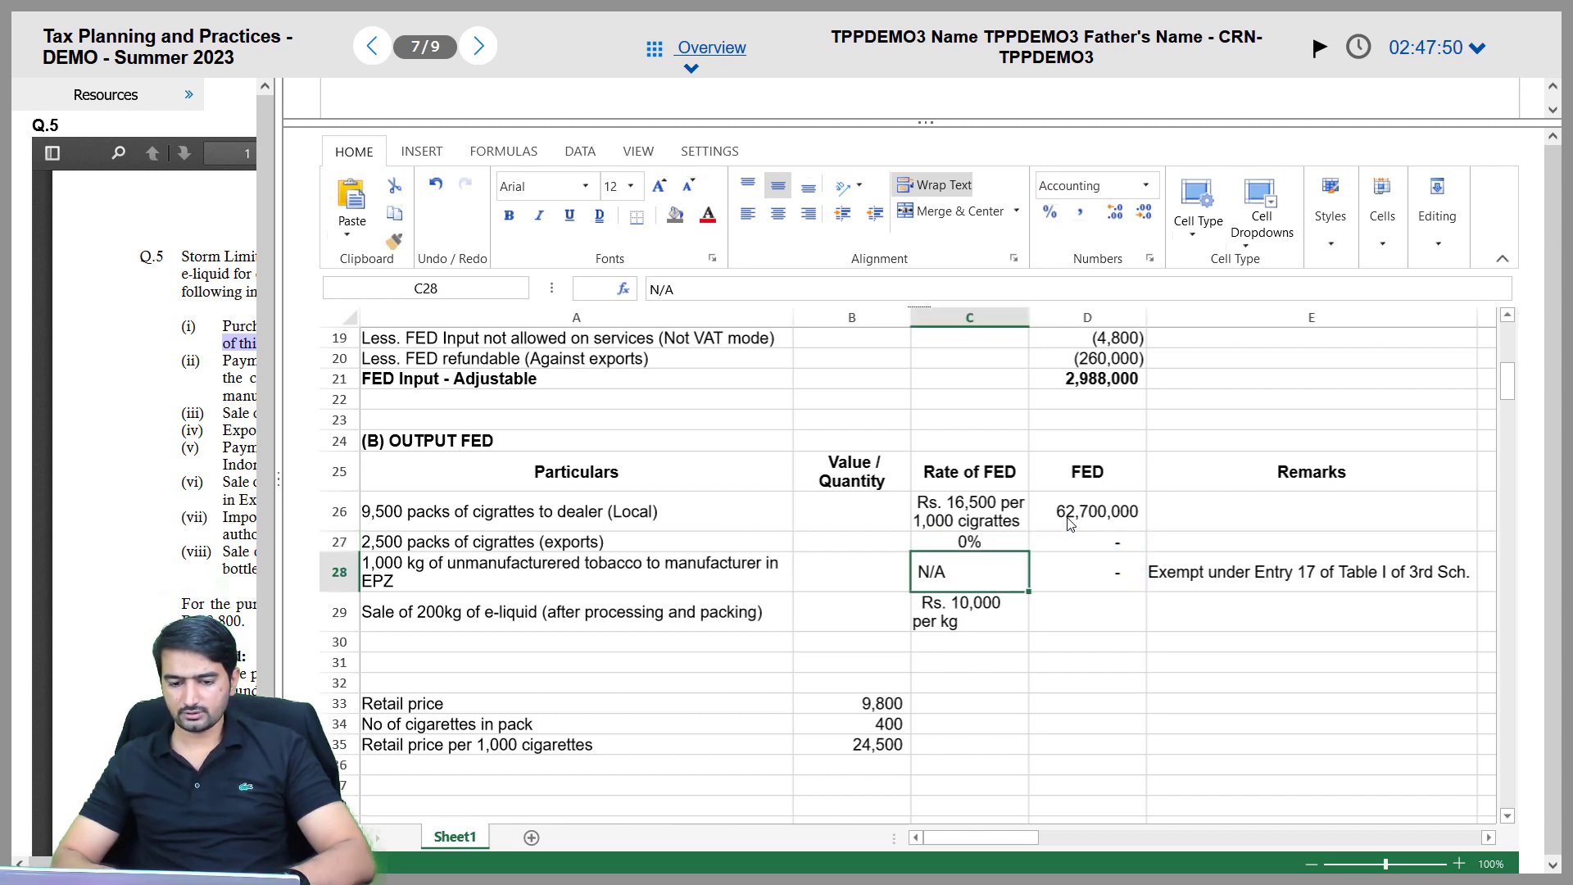
Calculate the FED on the 200 kg e-liquid sale in D29 with =200*10000
{"action": "key", "text": "Down"}
{"action": "key", "text": "Left"}
{"action": "key", "text": "Right"}
{"action": "key", "text": "Right"}
{"action": "type", "text": "="}
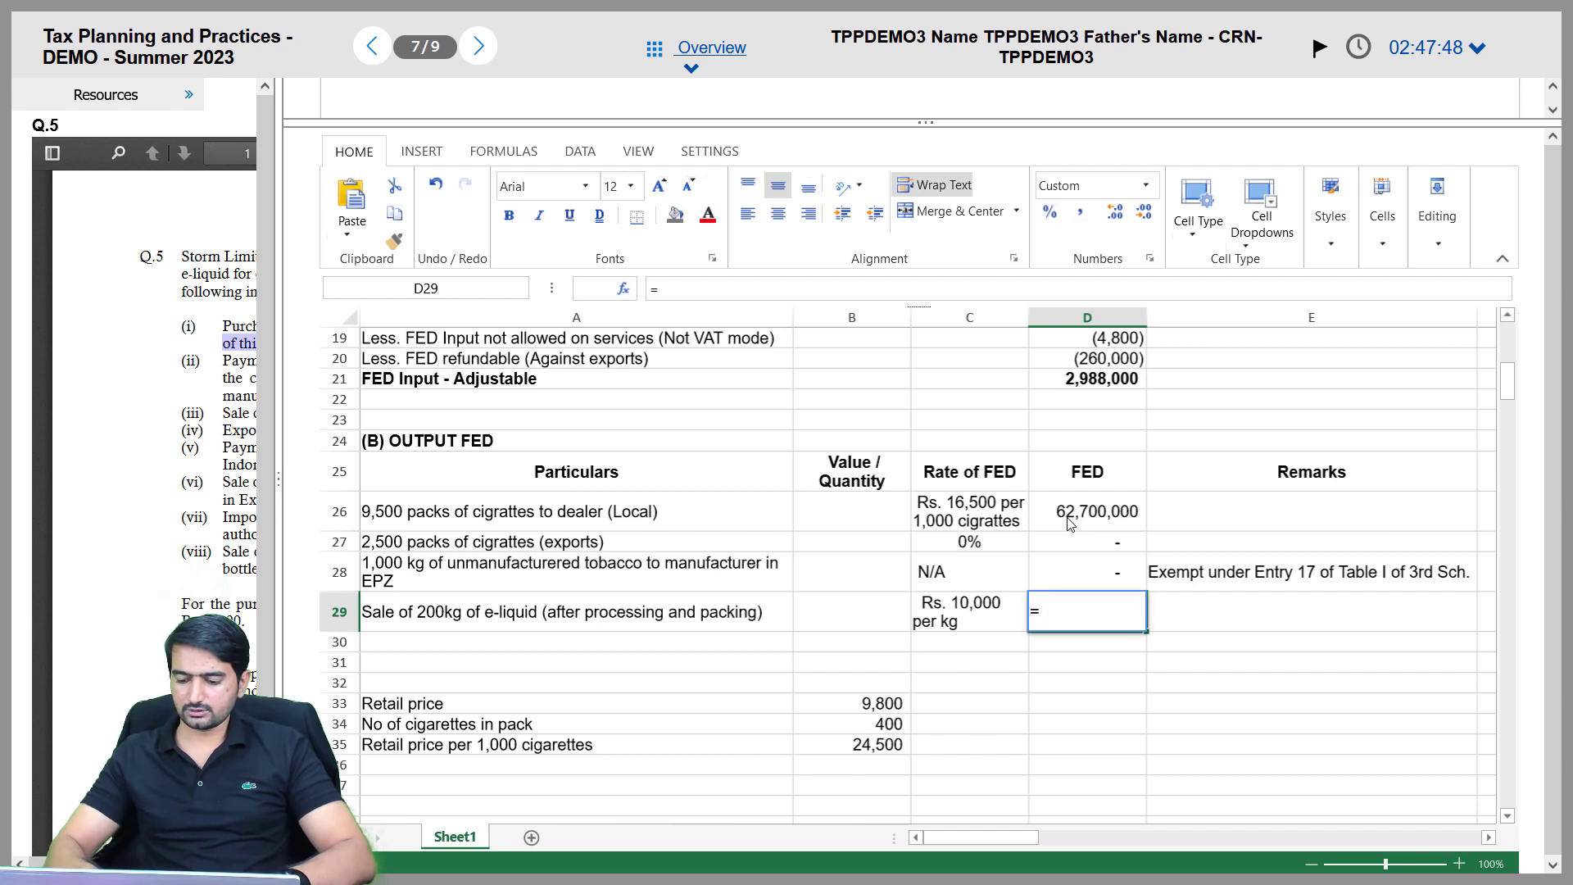
{"action": "type", "text": "200*100"}
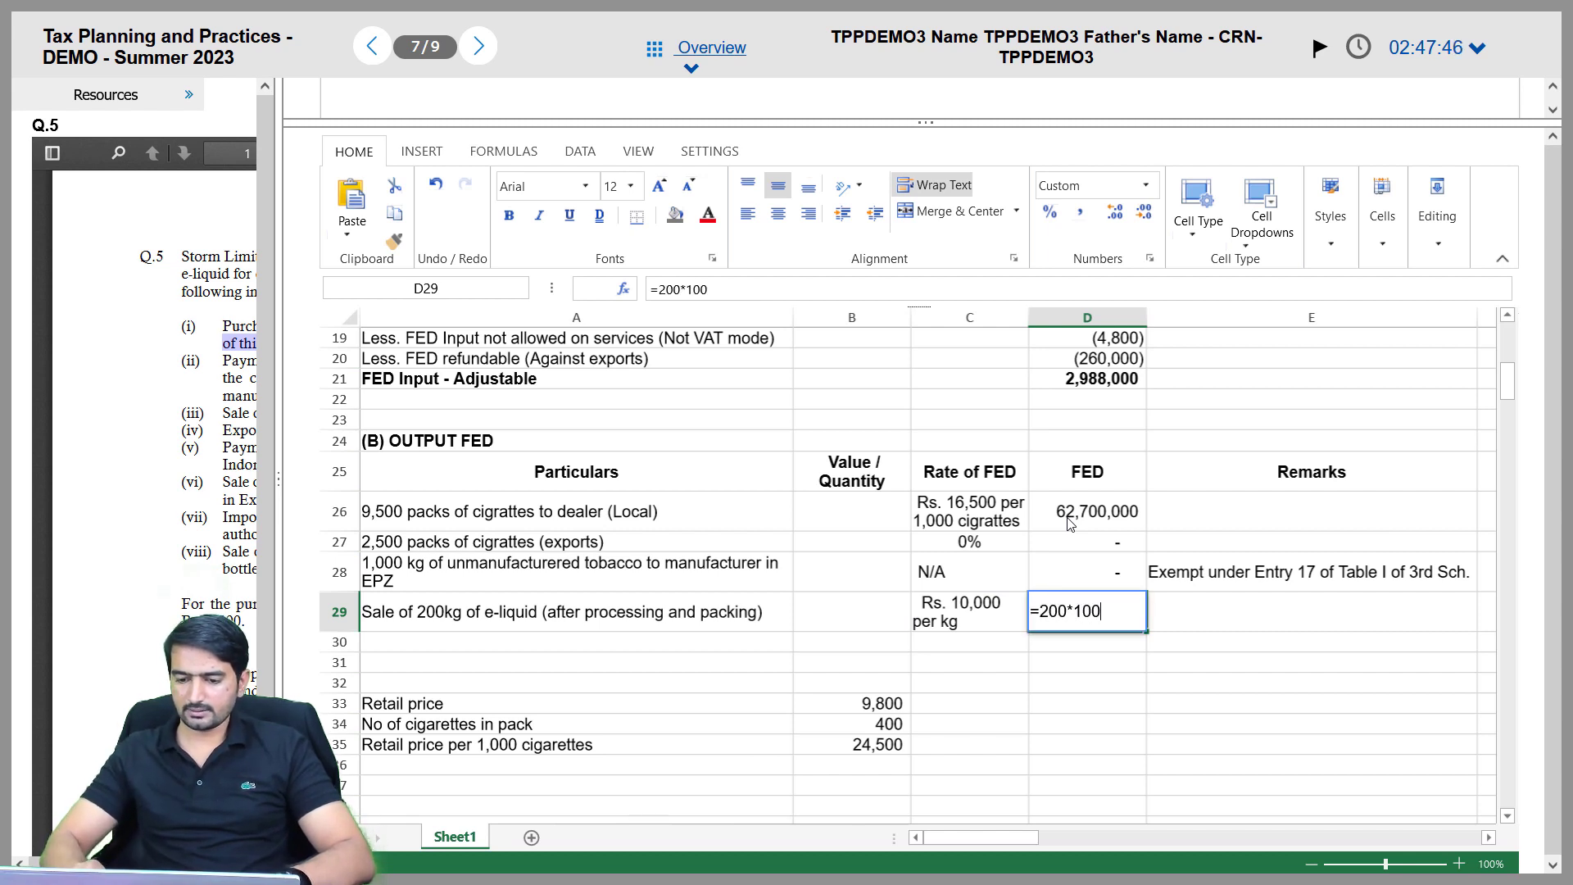
{"action": "type", "text": "00"}
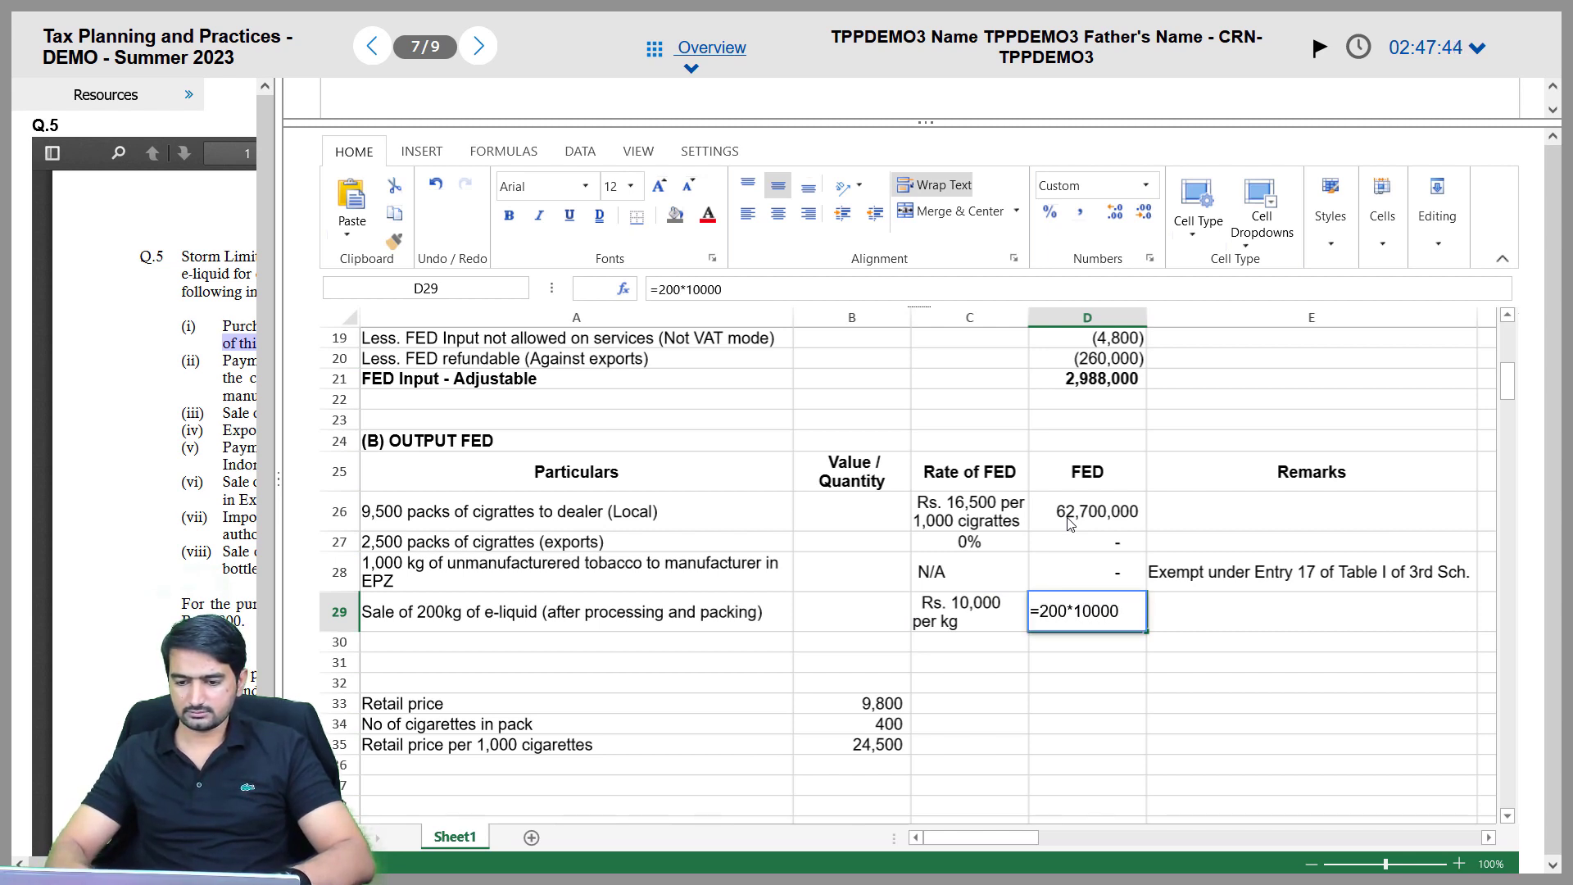
{"action": "key", "text": "Return"}
Total the output FED amounts D26:D29 in D30 with SUM and make the total bold
{"action": "type", "text": "=SUM("}
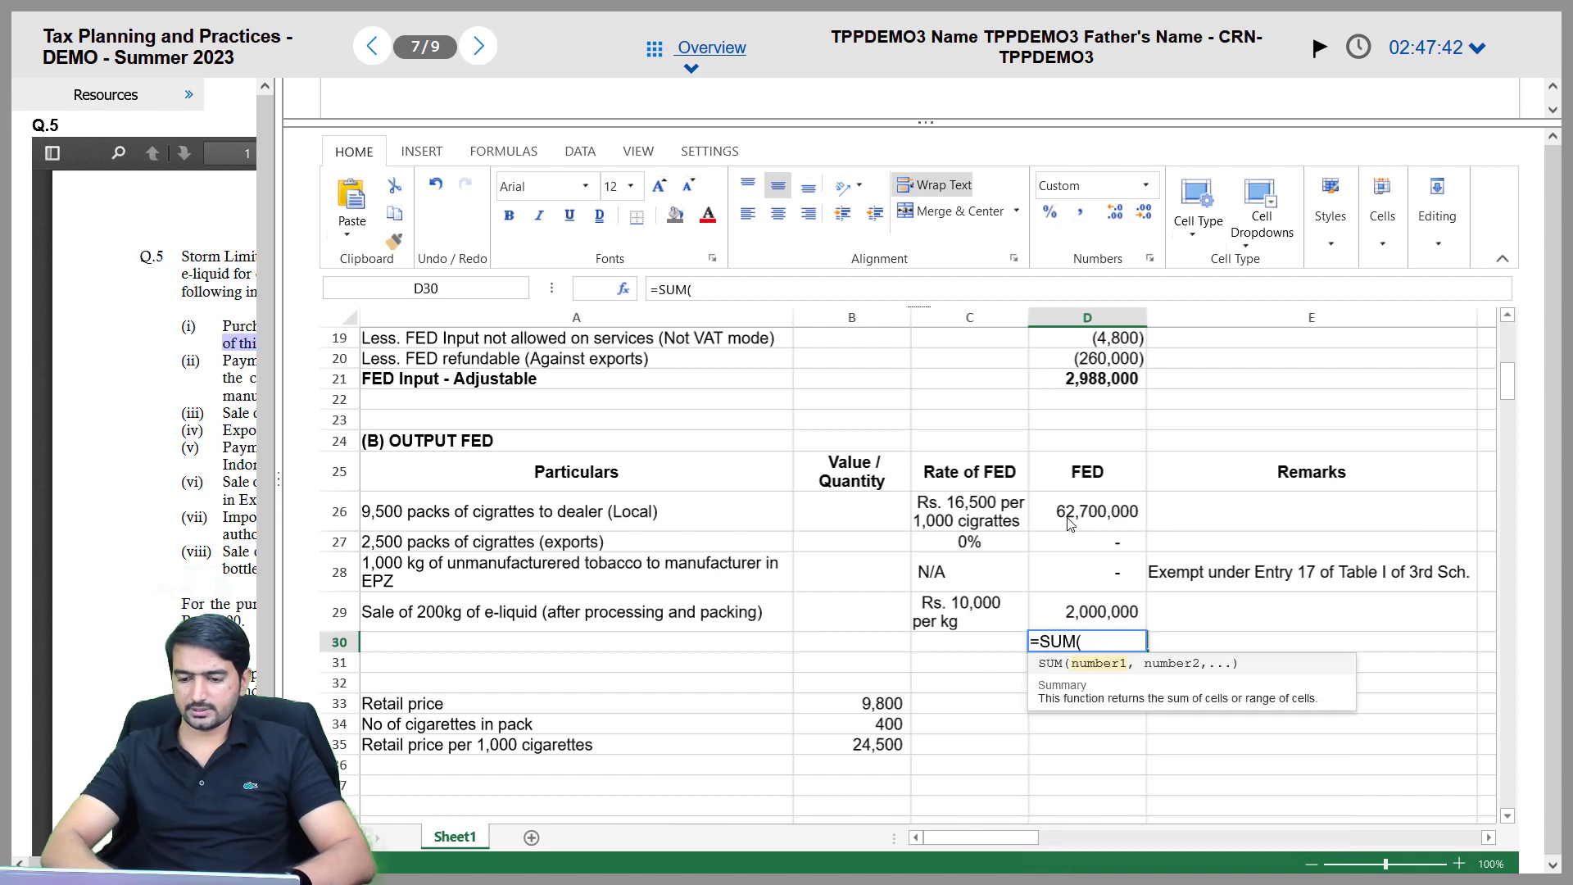
{"action": "key", "text": "Up"}
{"action": "key", "text": "shift+Up"}
{"action": "key", "text": "shift+Up"}
{"action": "key", "text": "shift+Up"}
{"action": "key", "text": "Return"}
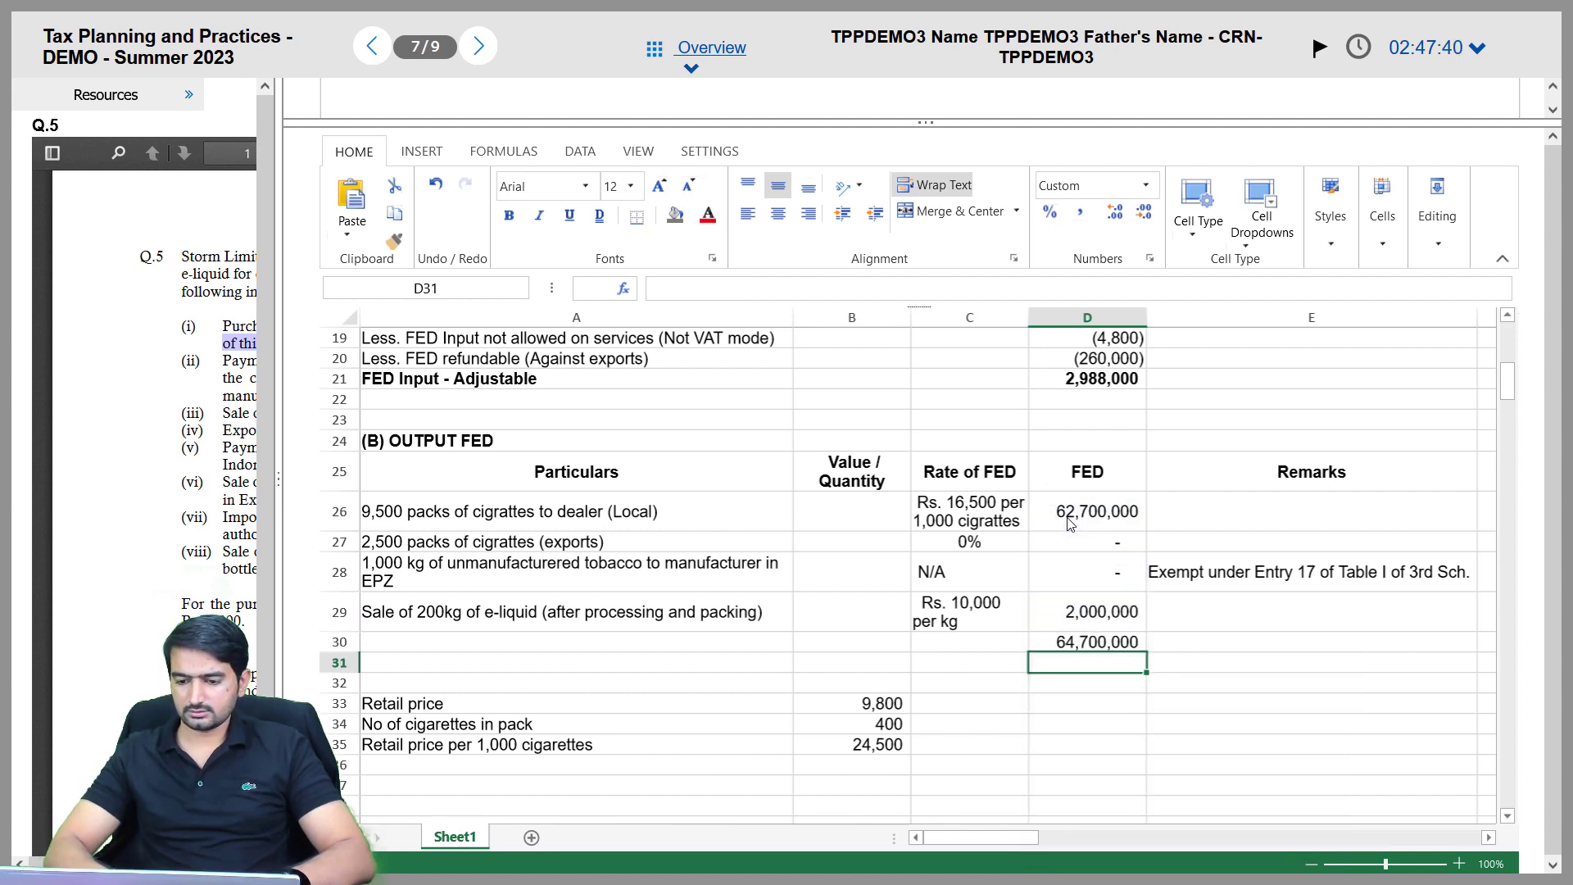
{"action": "key", "text": "Up"}
{"action": "key", "text": "ctrl+b"}
Label A30 "Output FED for the month" in bold
{"action": "key", "text": "Left"}
{"action": "key", "text": "Left"}
{"action": "key", "text": "Left"}
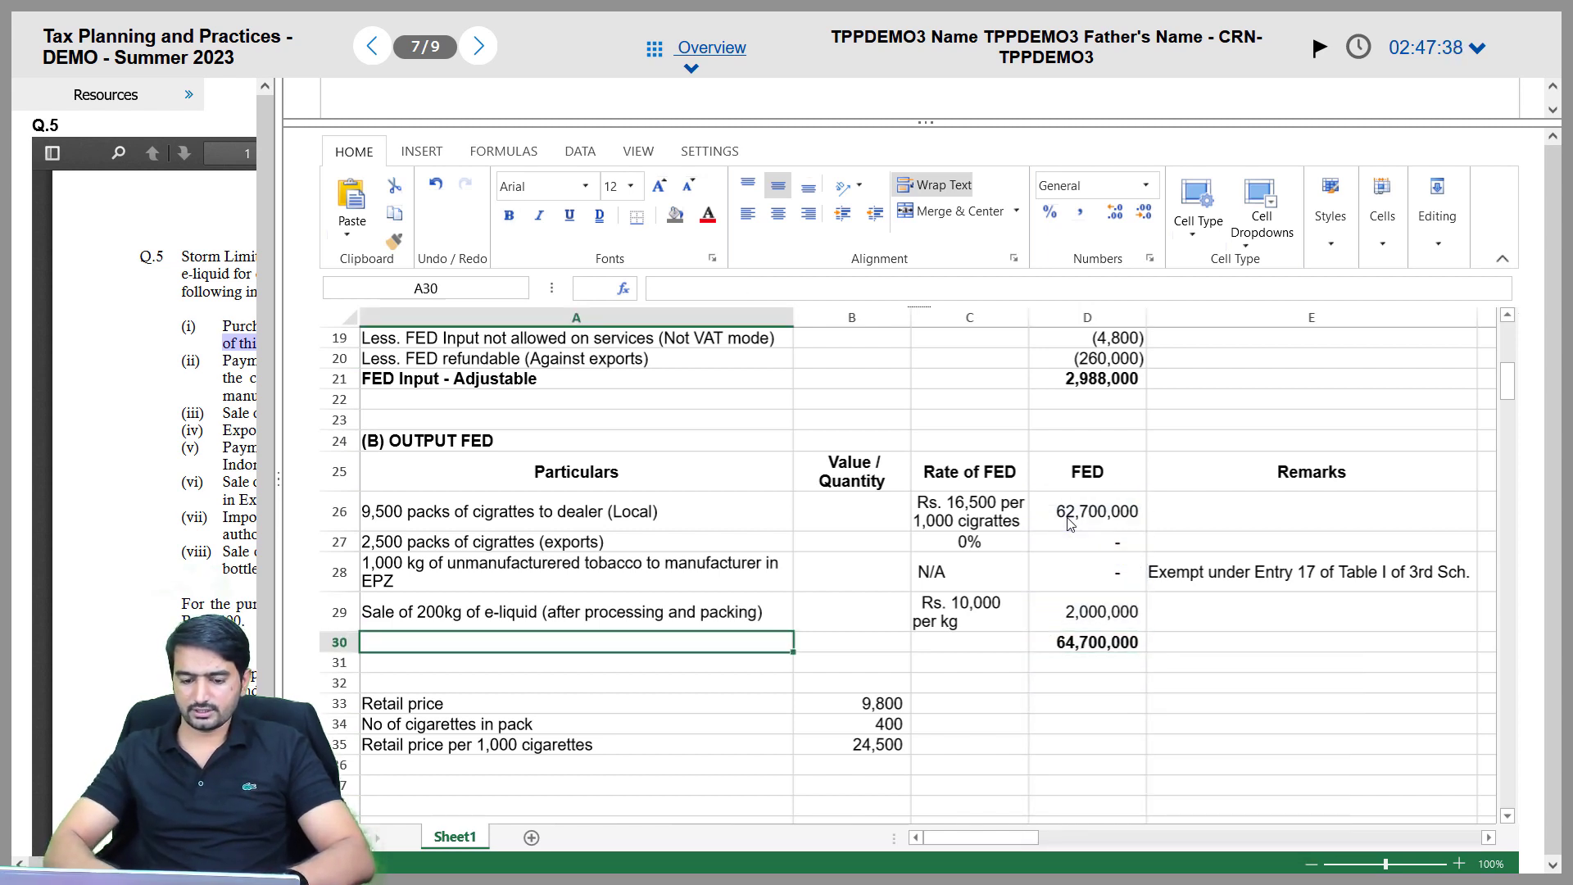
{"action": "type", "text": "Output FED "}
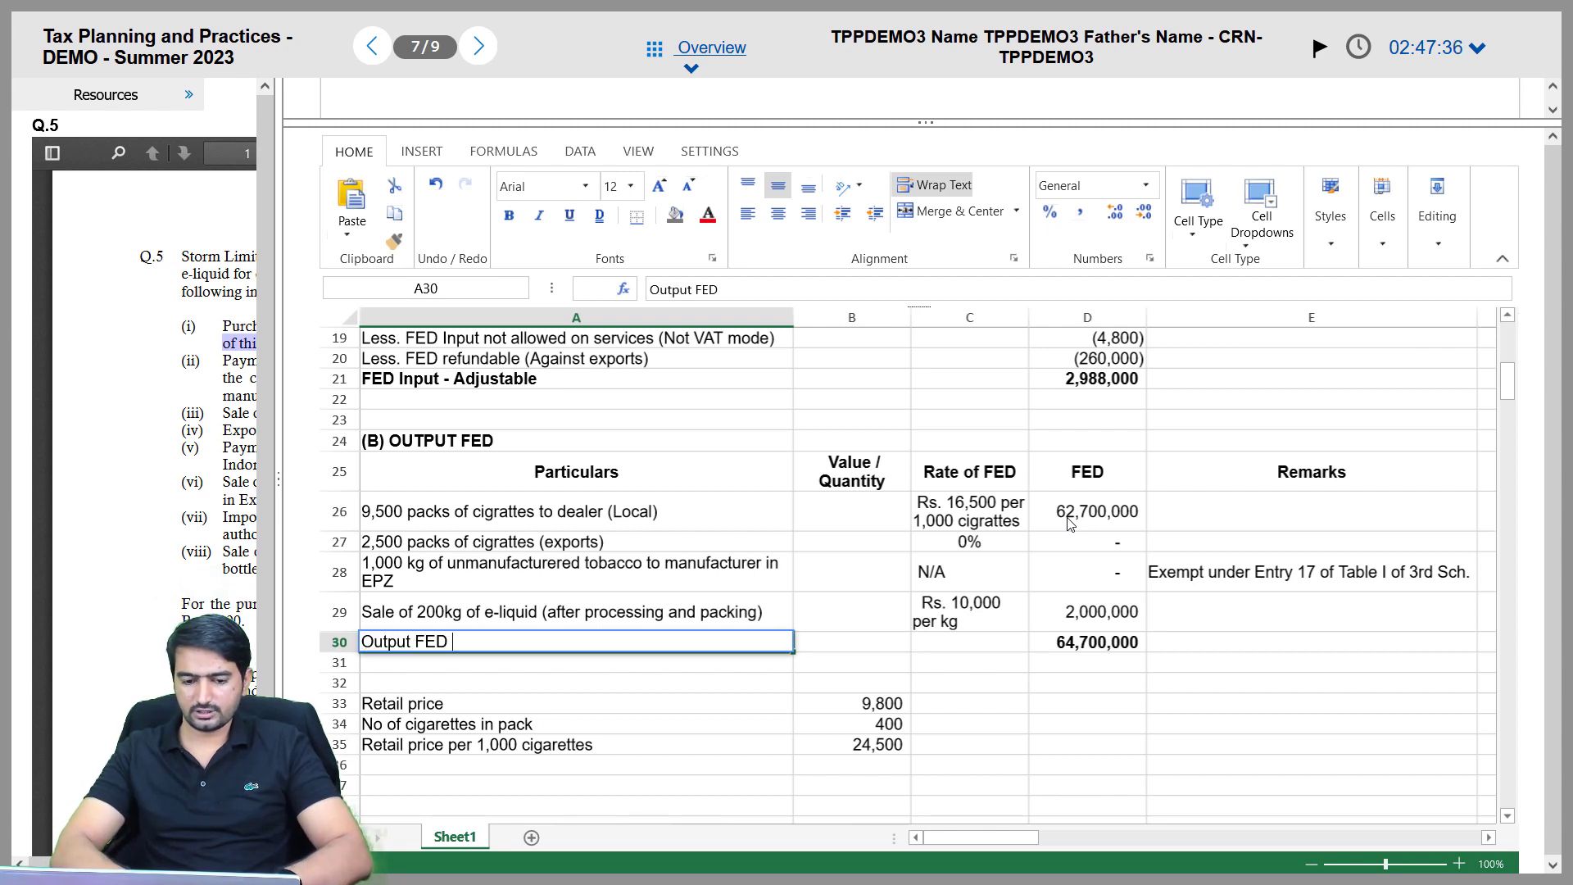
{"action": "type", "text": "for the month"}
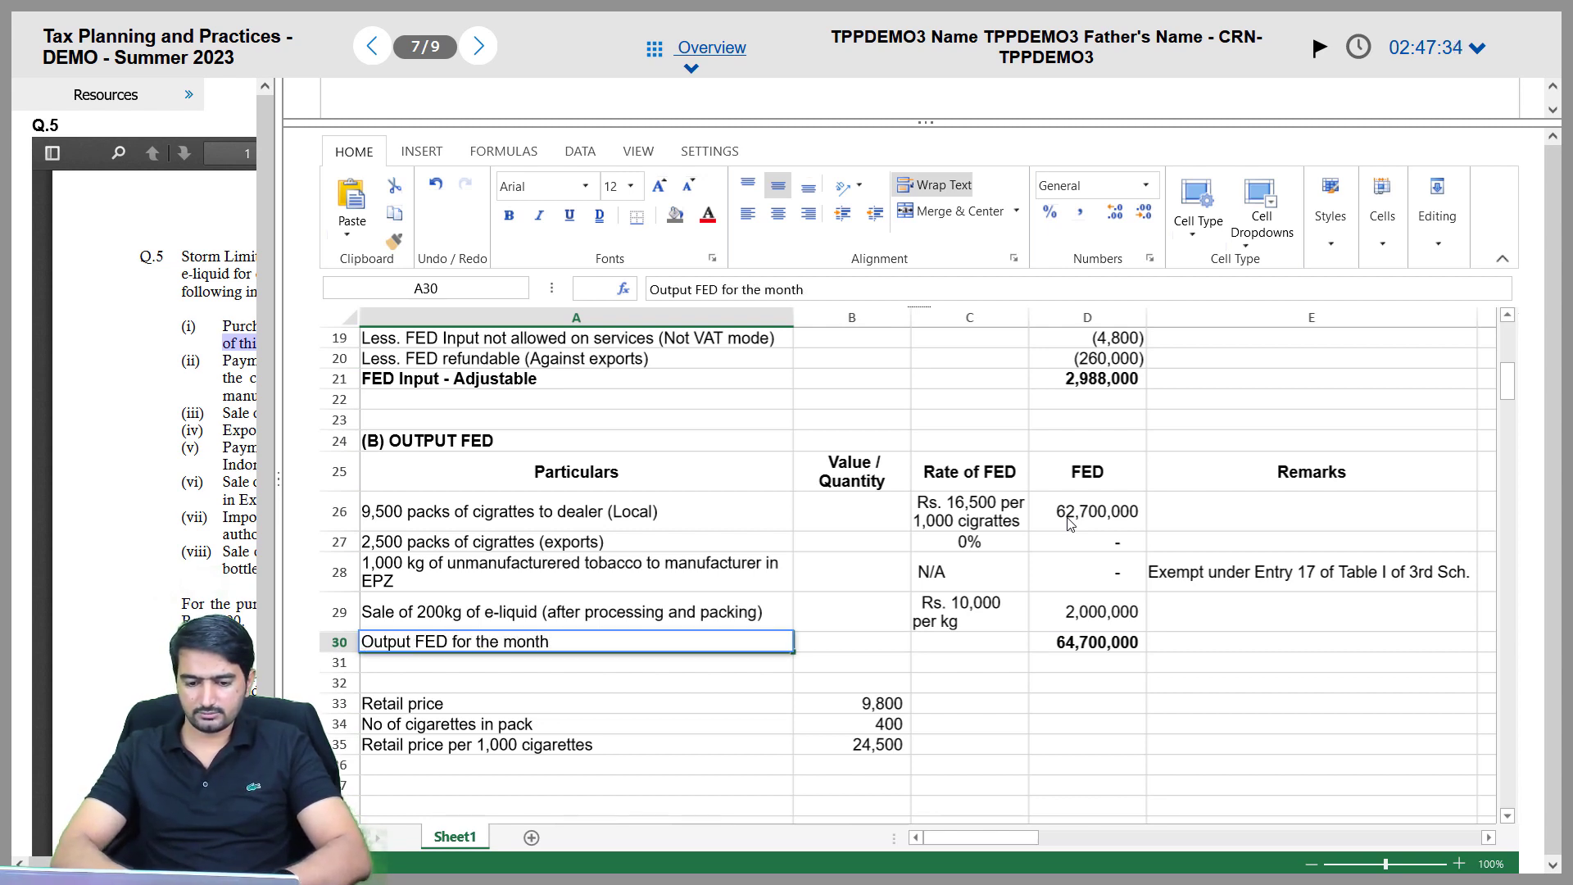
{"action": "key", "text": "Return"}
{"action": "key", "text": "Up"}
{"action": "key", "text": "ctrl+b"}
Clear the retail price and cigarette quantity workings in A33:B35
{"action": "key", "text": "Down"}
{"action": "key", "text": "Down"}
{"action": "key", "text": "Down"}
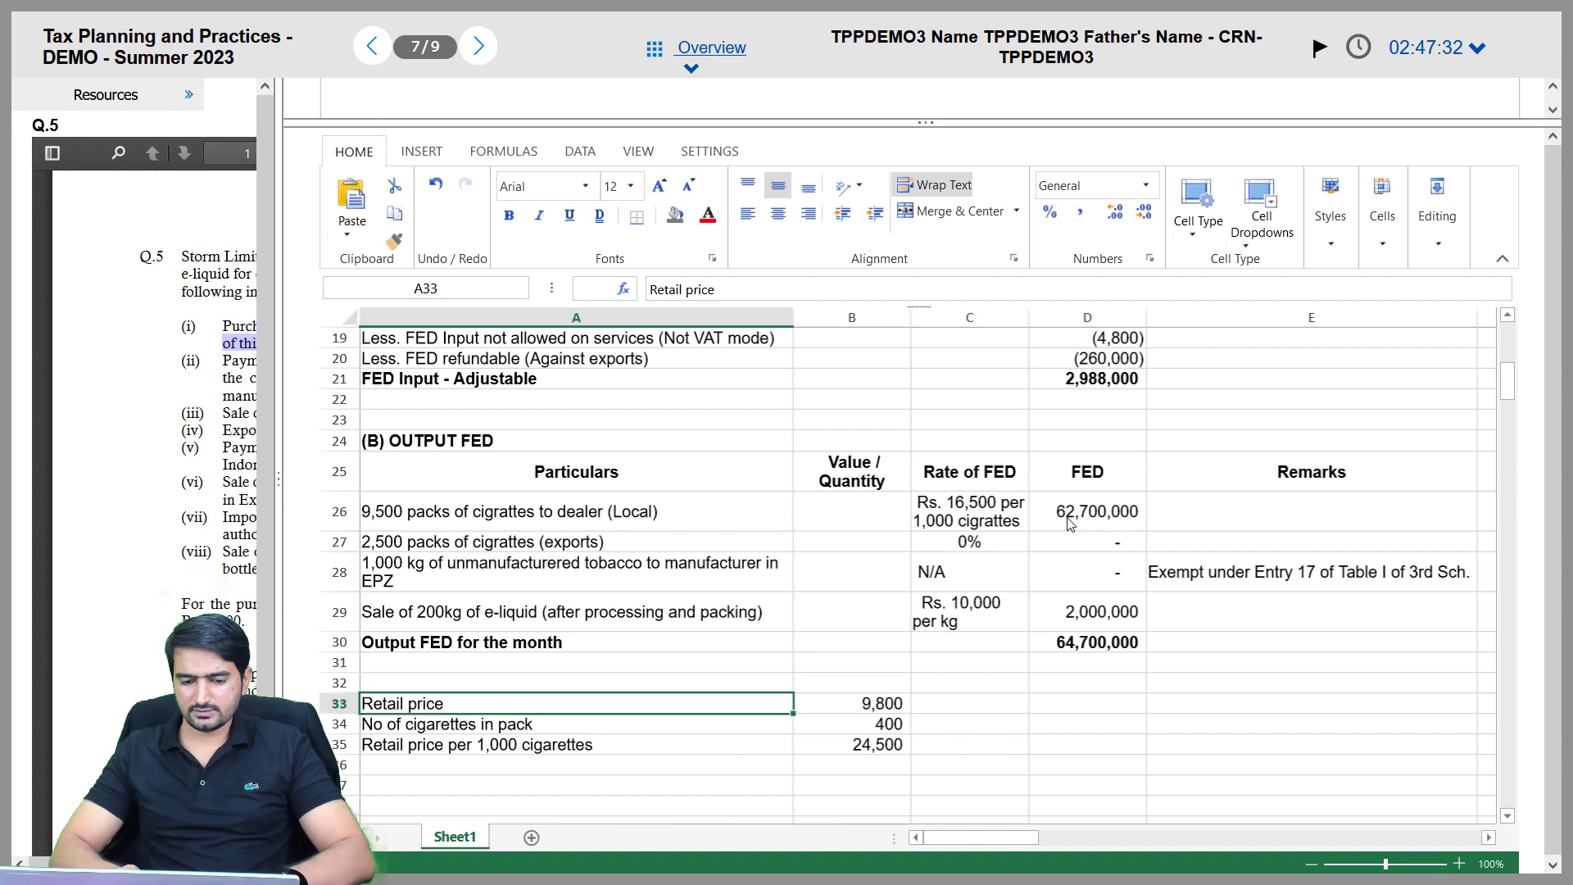
{"action": "key", "text": "shift+Down"}
{"action": "key", "text": "shift+Down"}
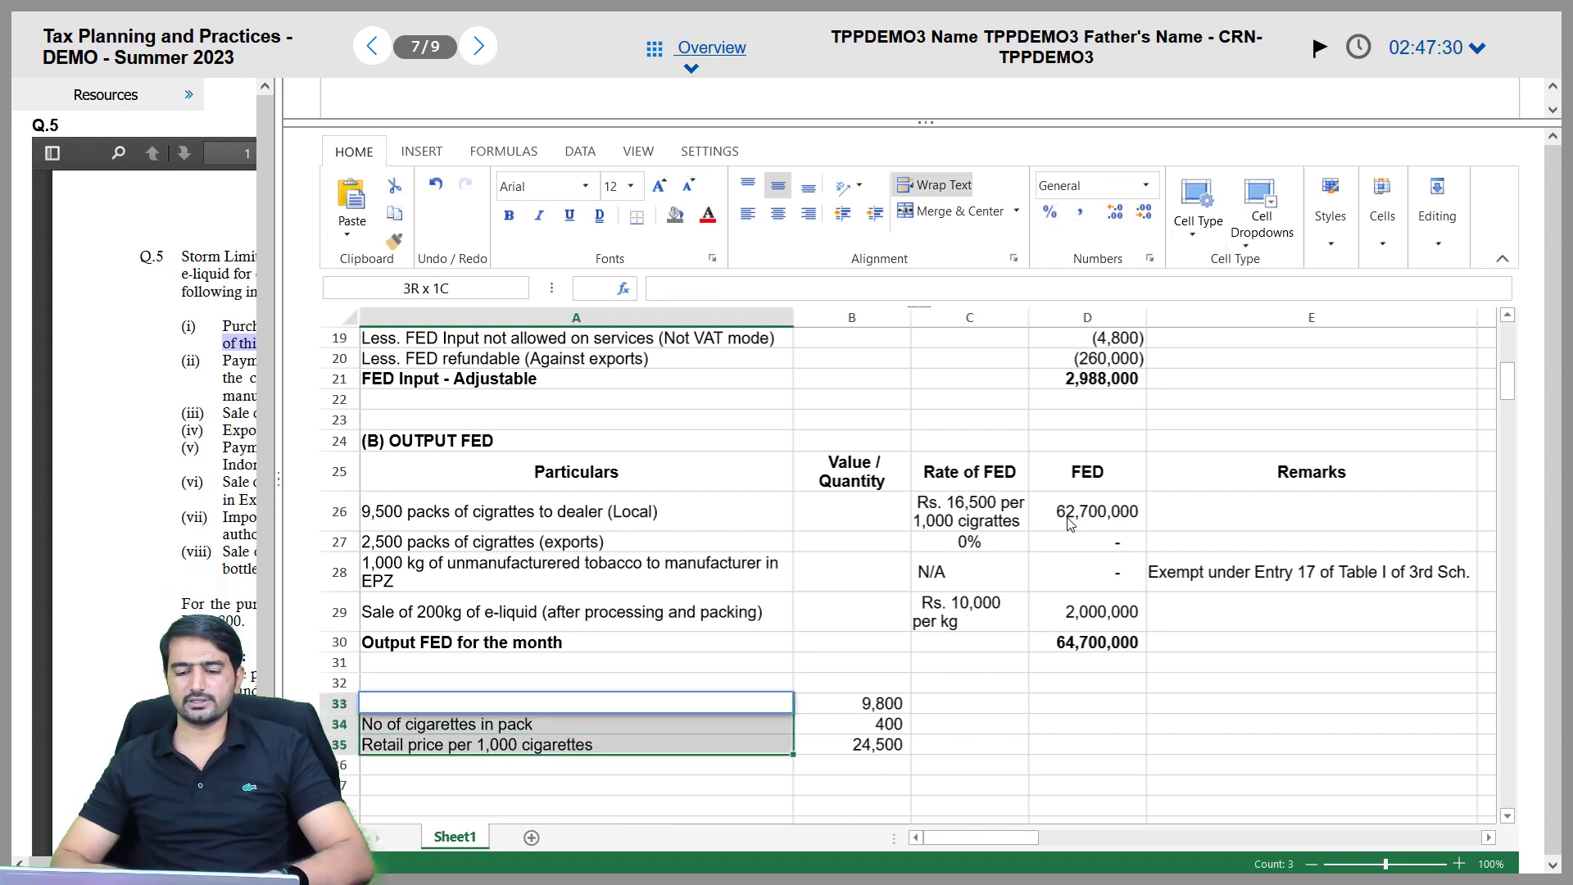
{"action": "key", "text": "shift+Right"}
{"action": "key", "text": "Delete"}
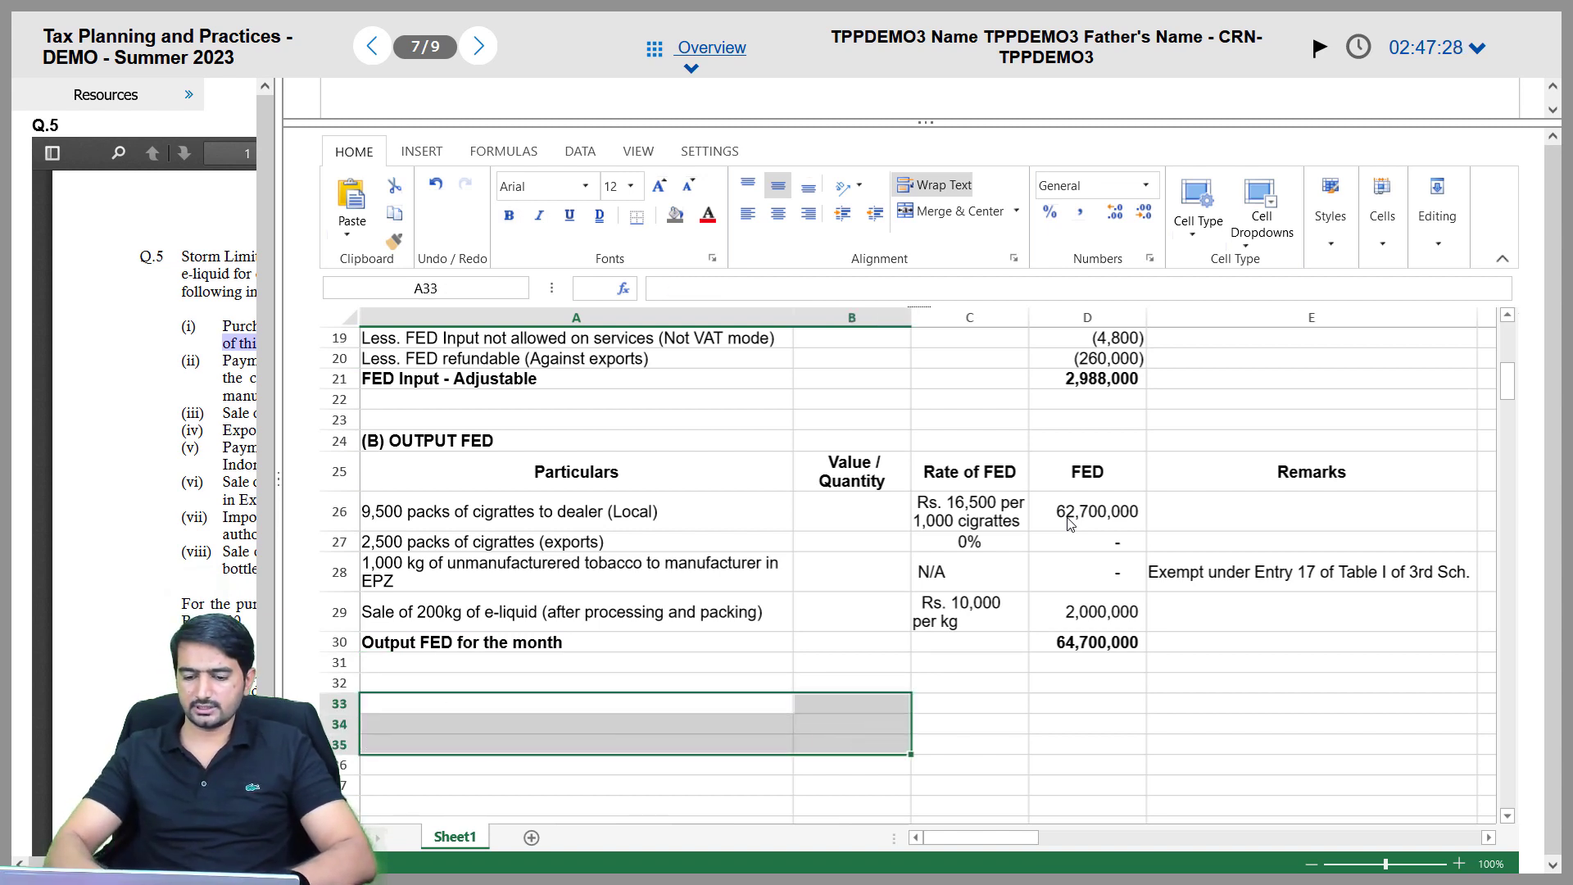
Label A32 "FED Payable for the month (Output FED - Input FED (Adjustable)" and fit the row height to the wrapped text
{"action": "key", "text": "Up"}
{"action": "type", "text": "FED"}
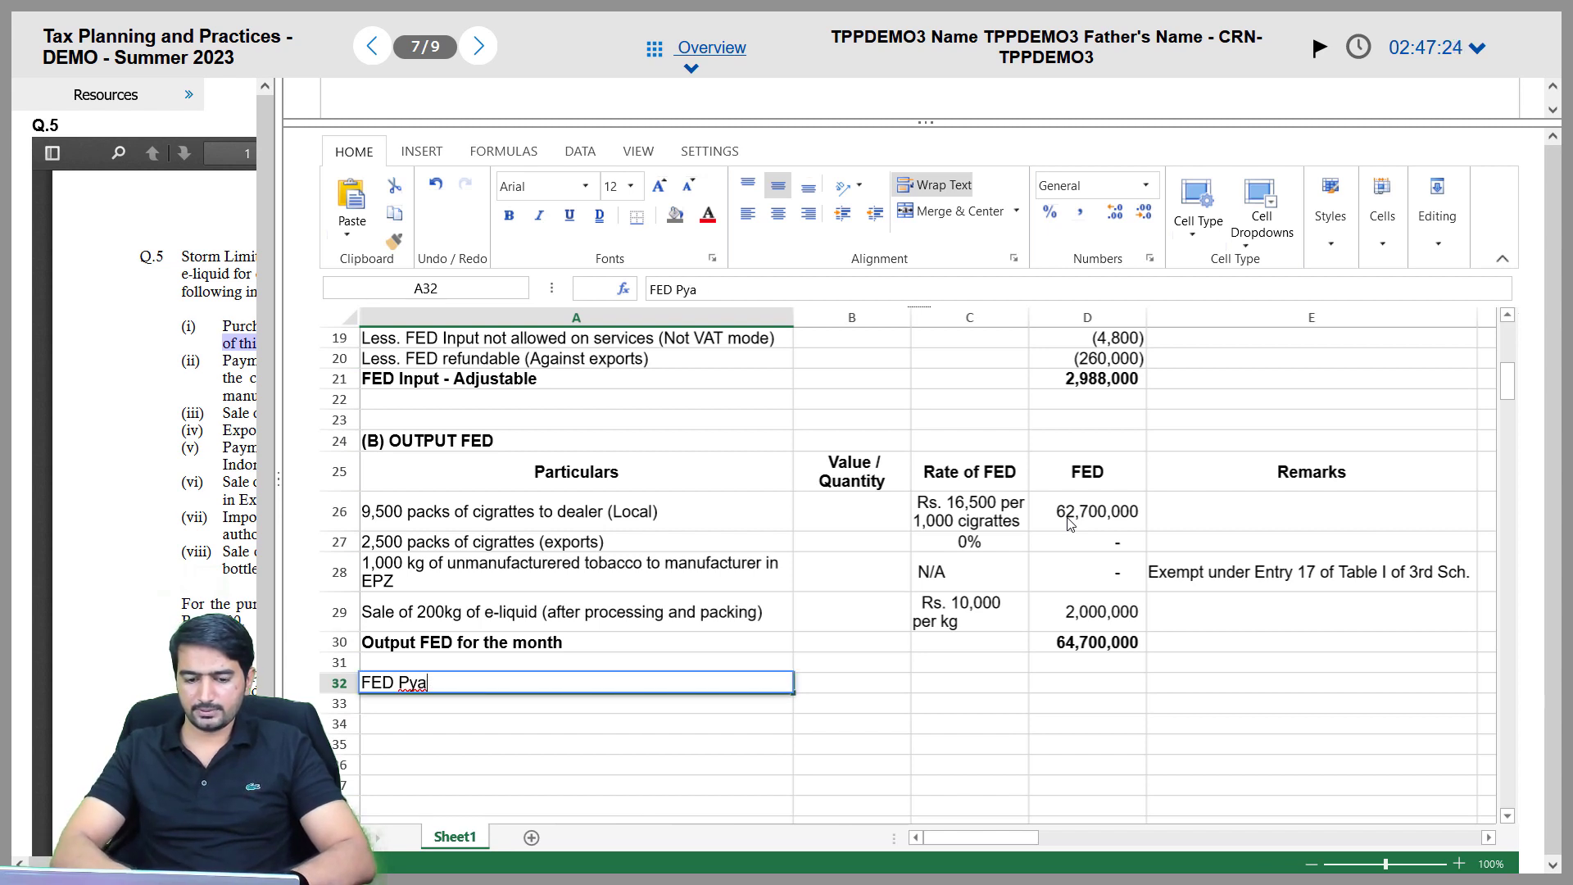
{"action": "type", "text": "ble"}
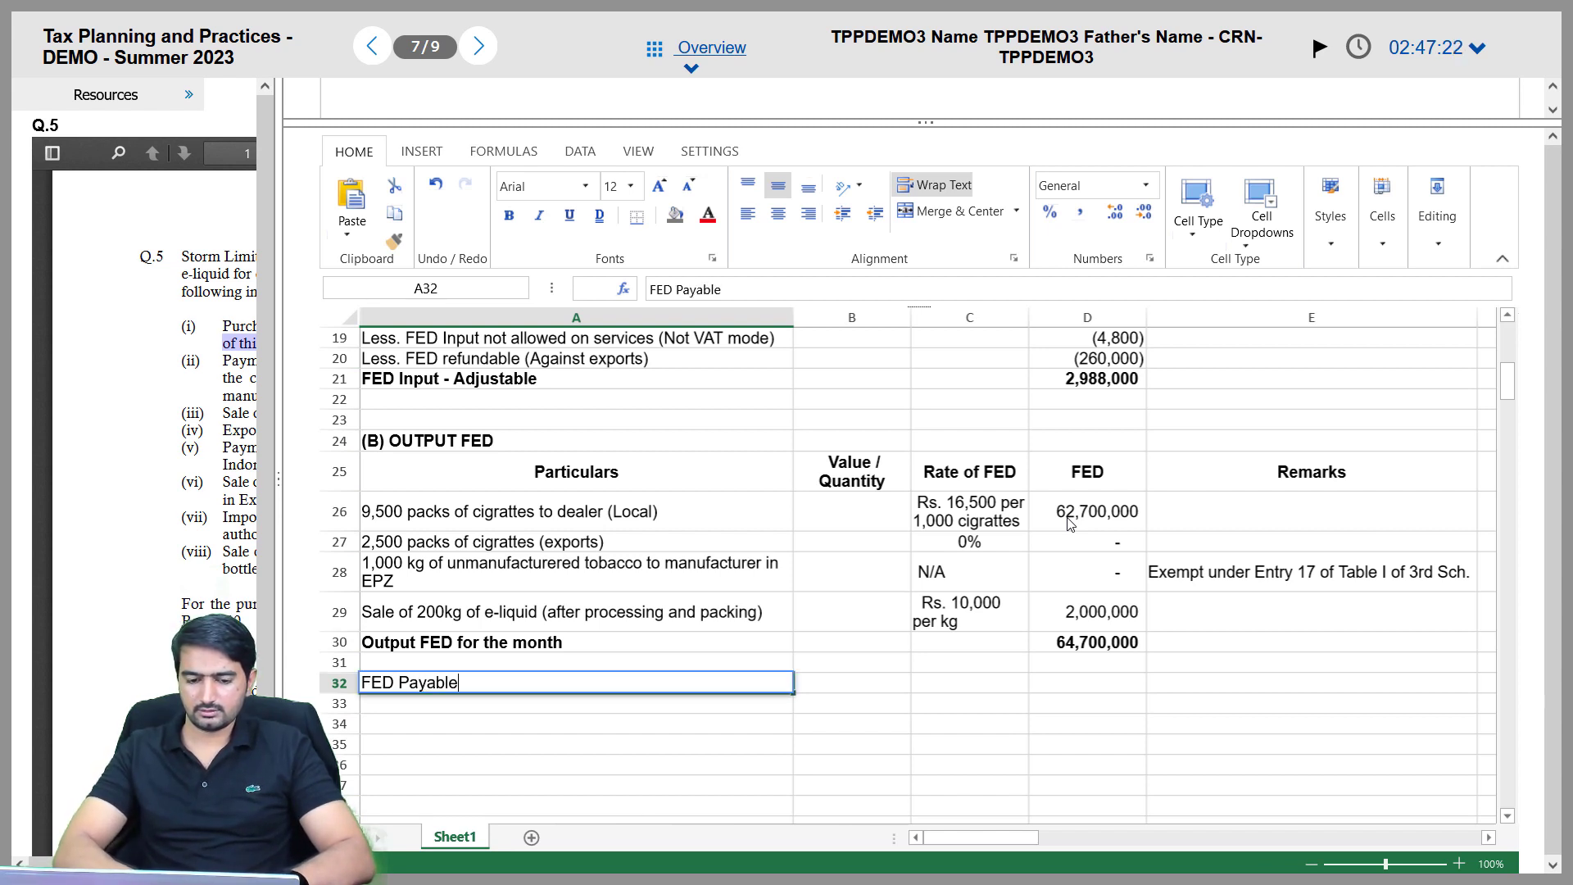
{"action": "type", "text": " for"}
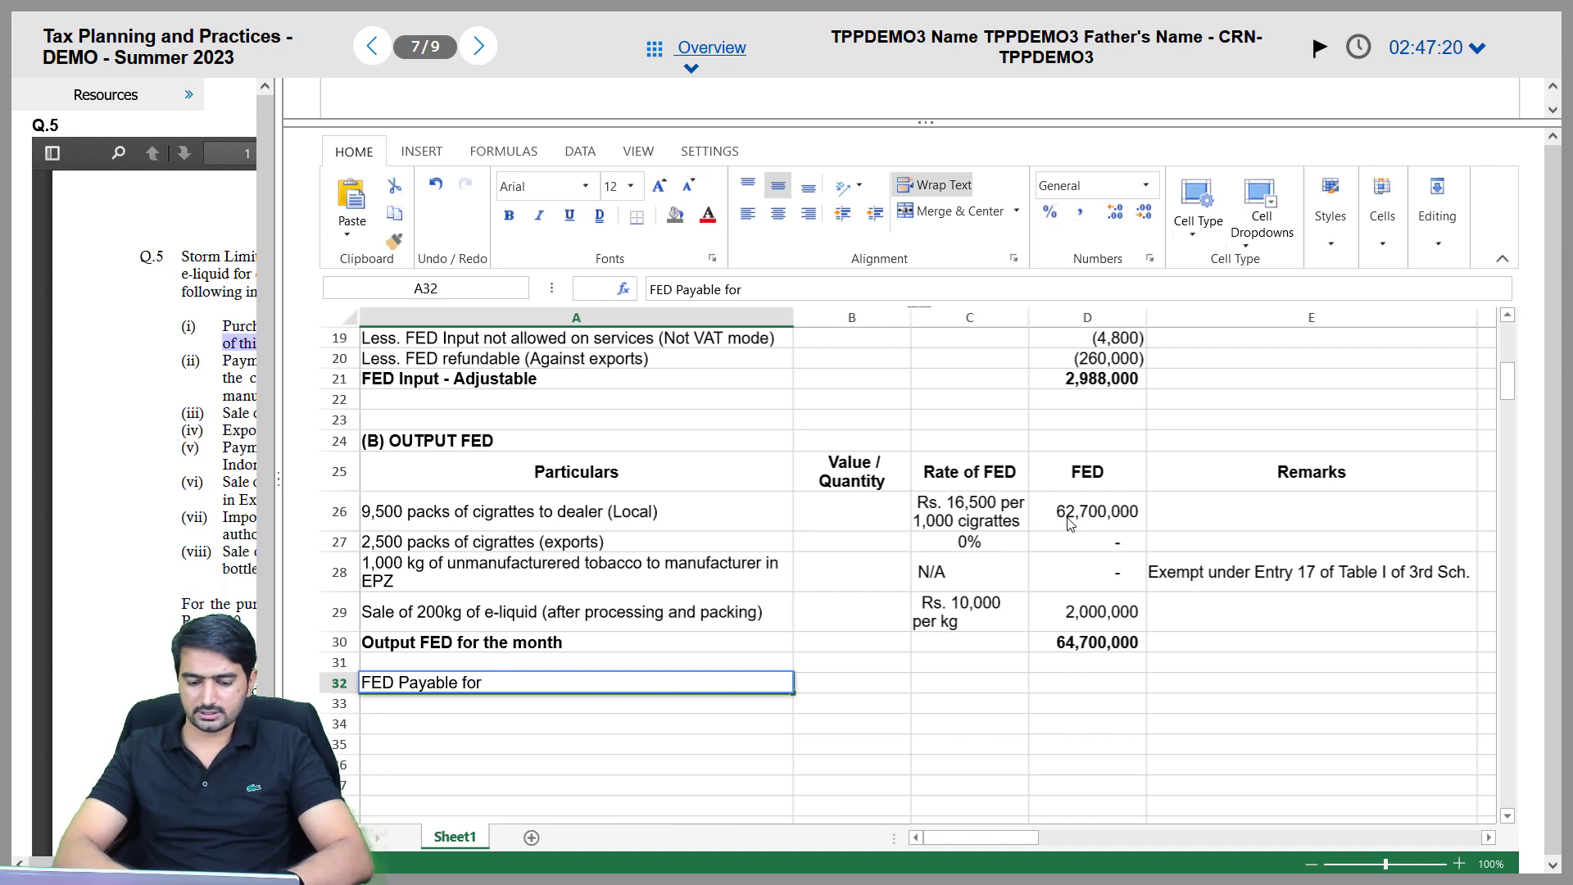
{"action": "type", "text": " the month (Output FED"}
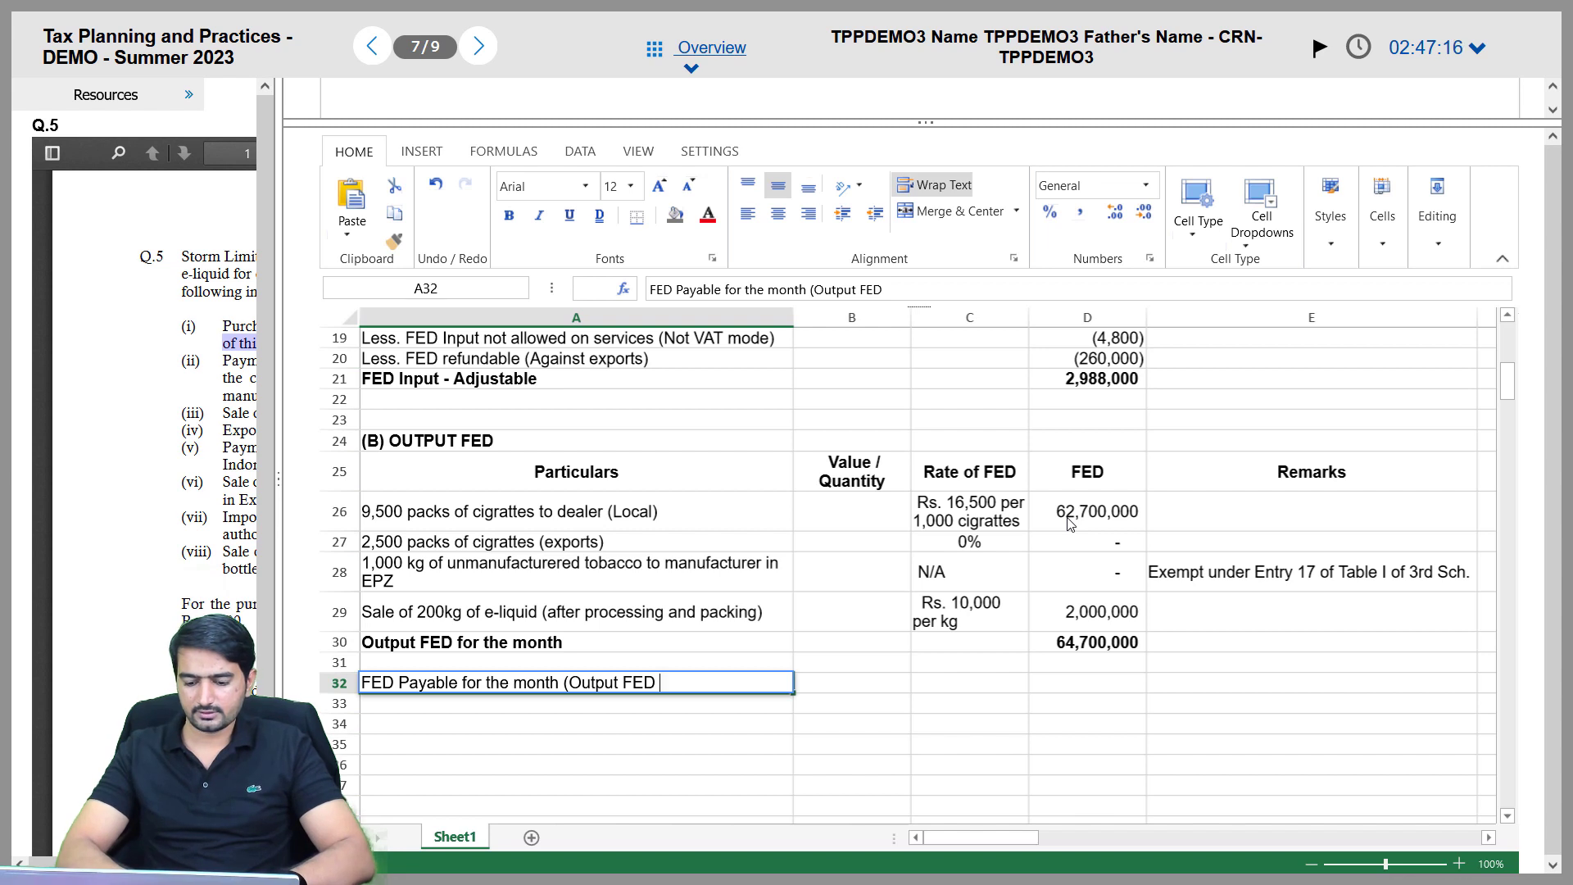
{"action": "type", "text": " - INput"}
{"action": "key", "text": "BackSpace"}
{"action": "key", "text": "BackSpace"}
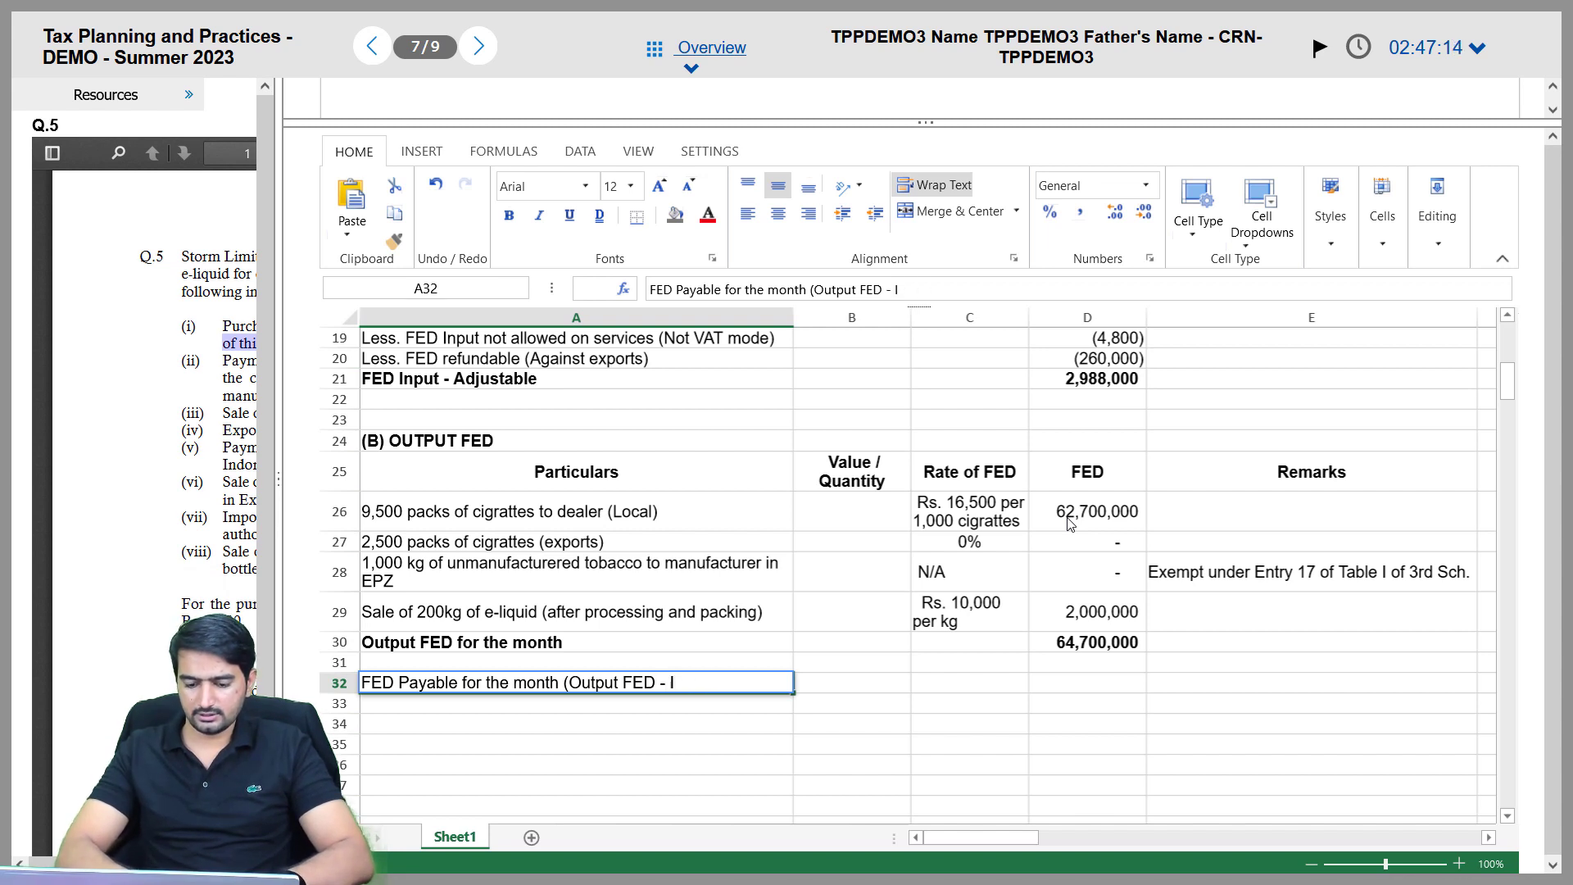
{"action": "type", "text": "un"}
{"action": "key", "text": "BackSpace"}
{"action": "key", "text": "BackSpace"}
{"action": "type", "text": "nput "}
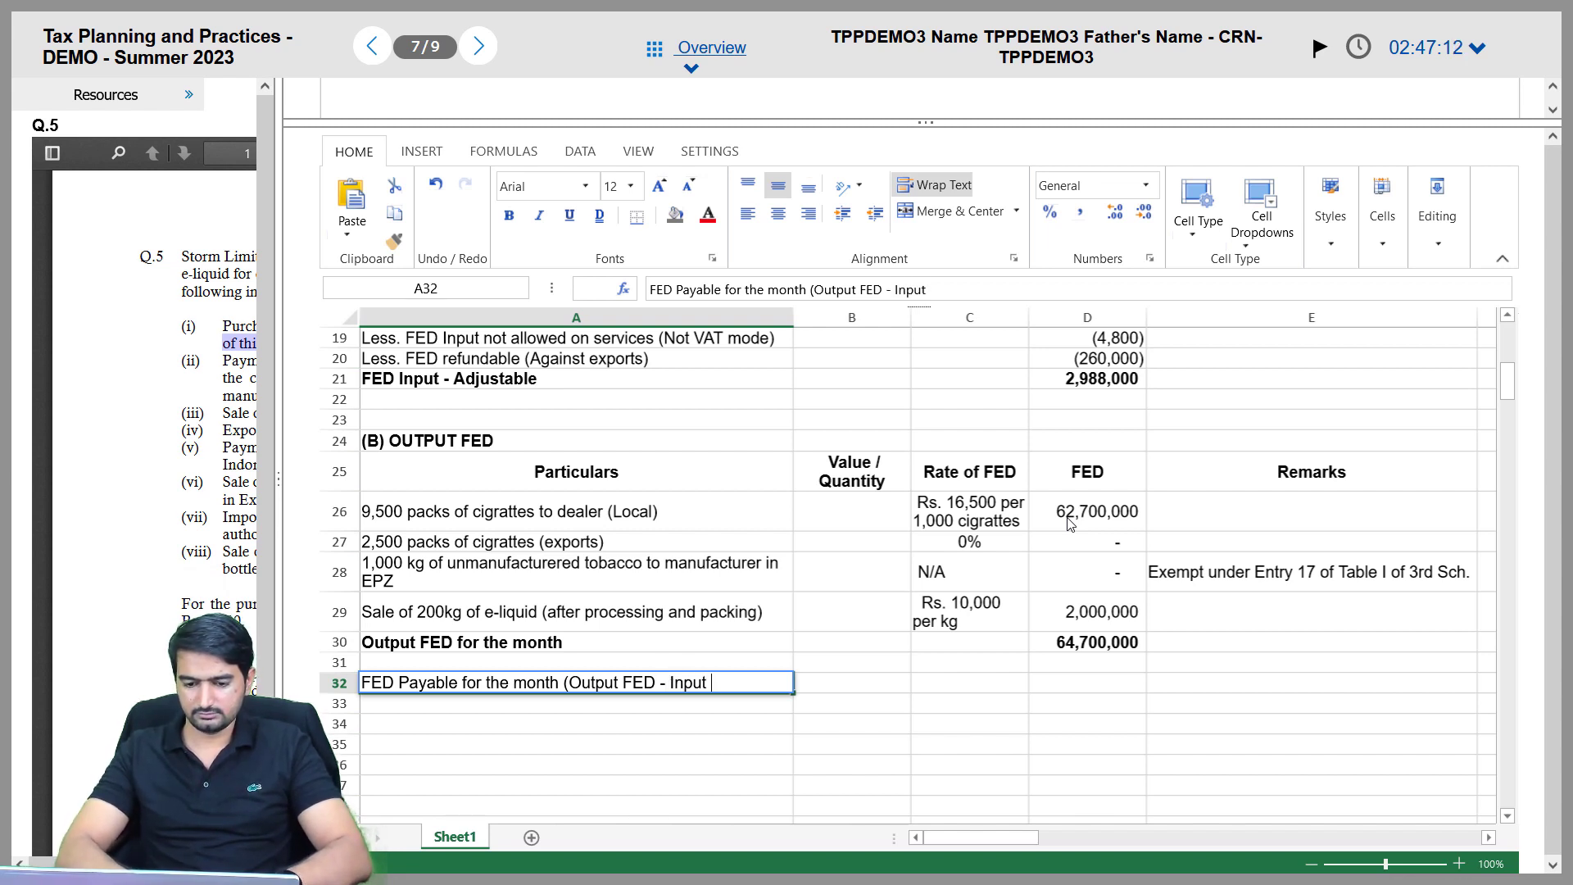
{"action": "type", "text": "FED (Adjustable)"}
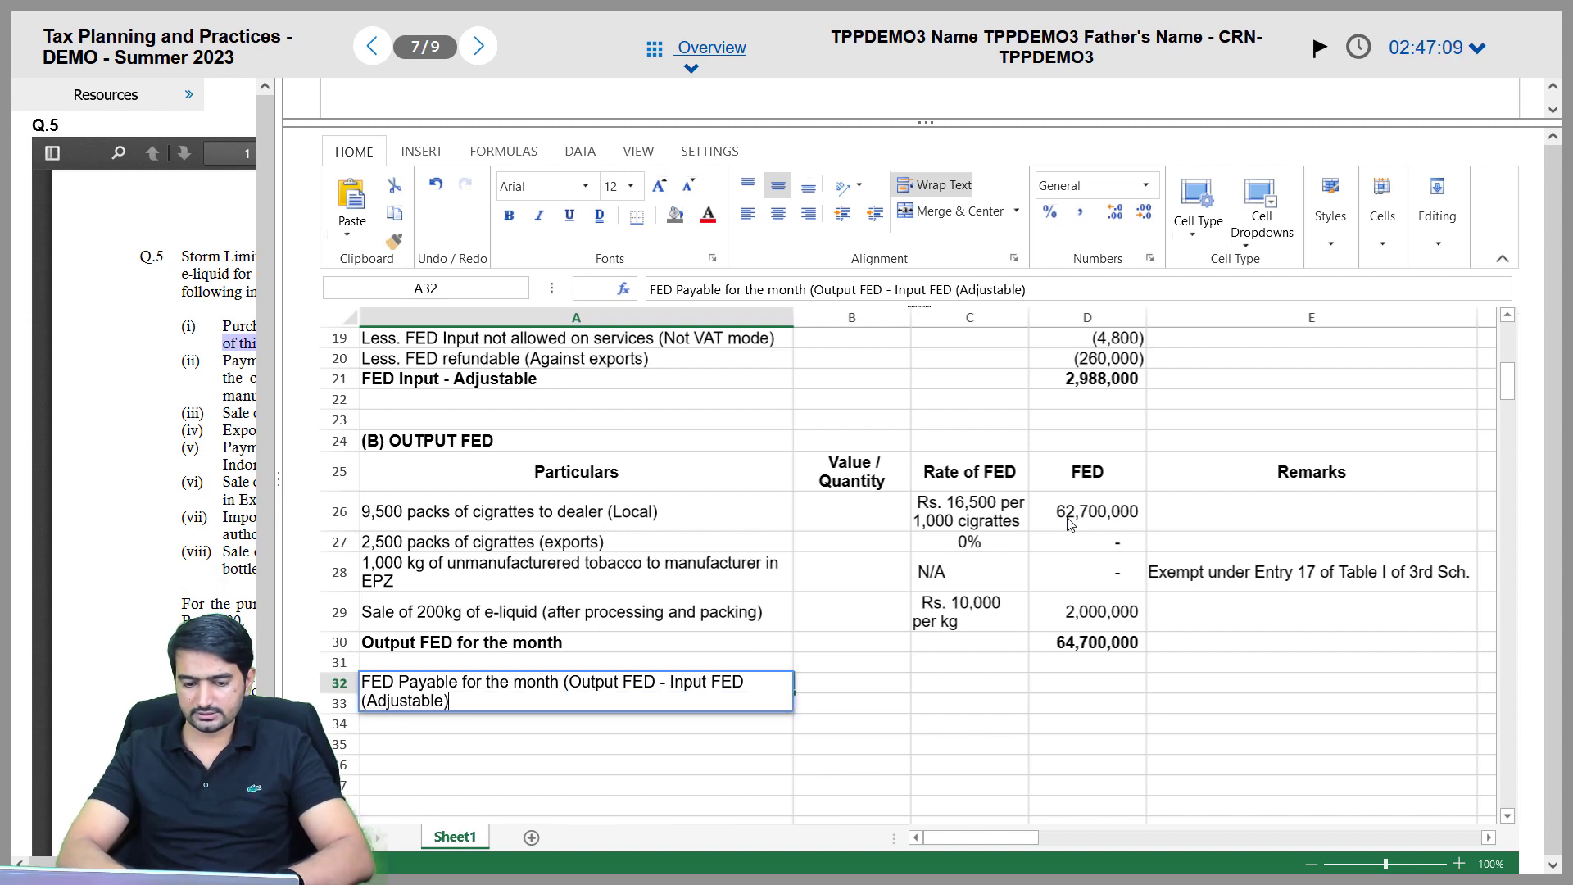
{"action": "key", "text": "Tab"}
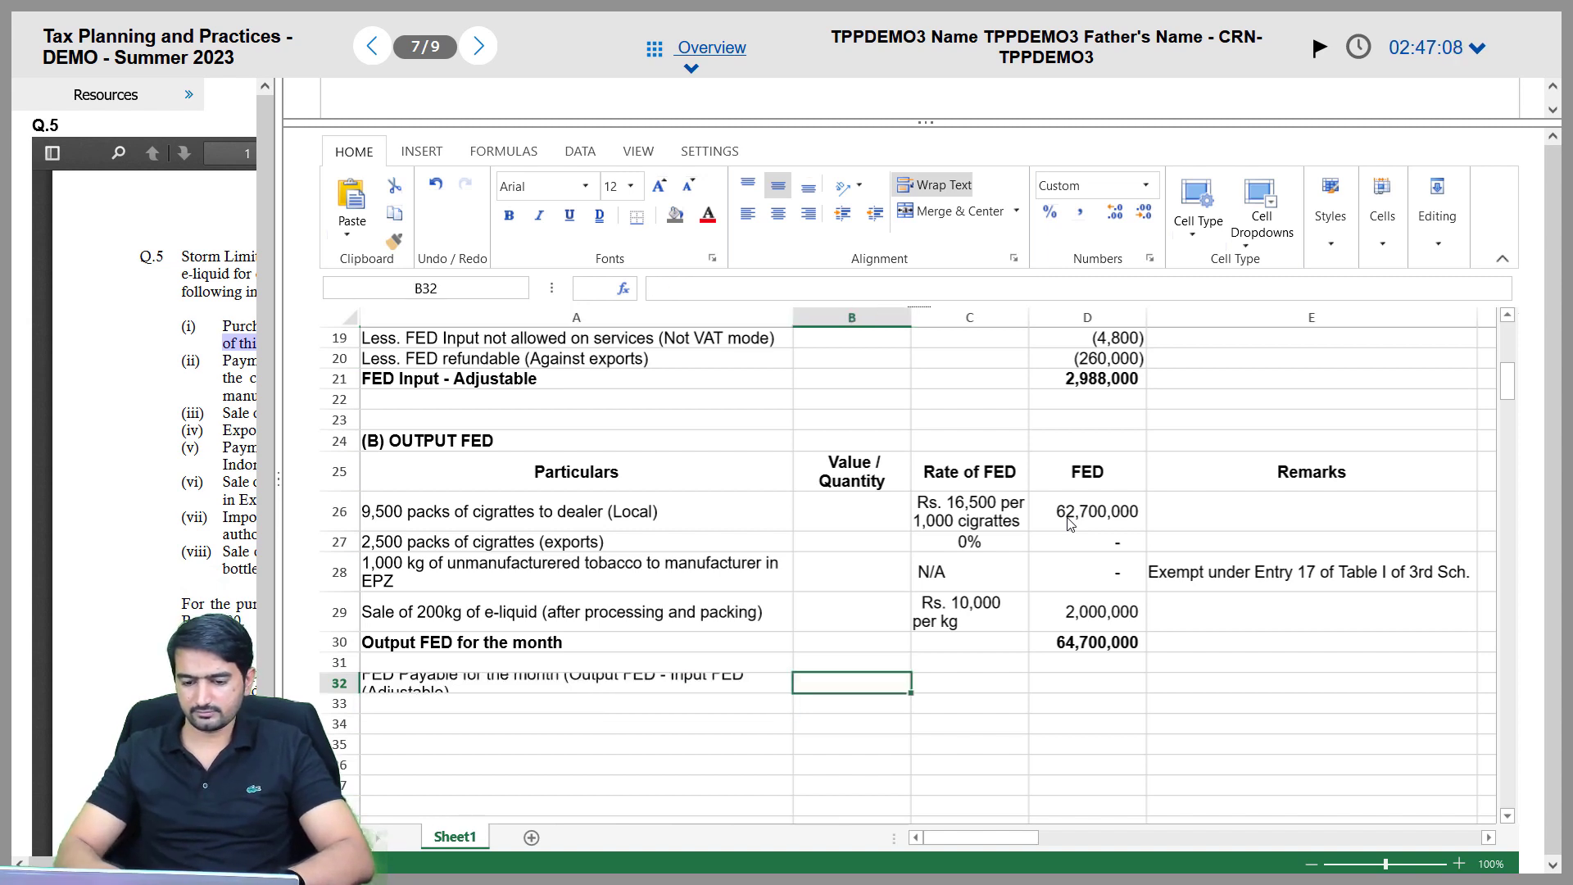
{"action": "key", "text": "Left"}
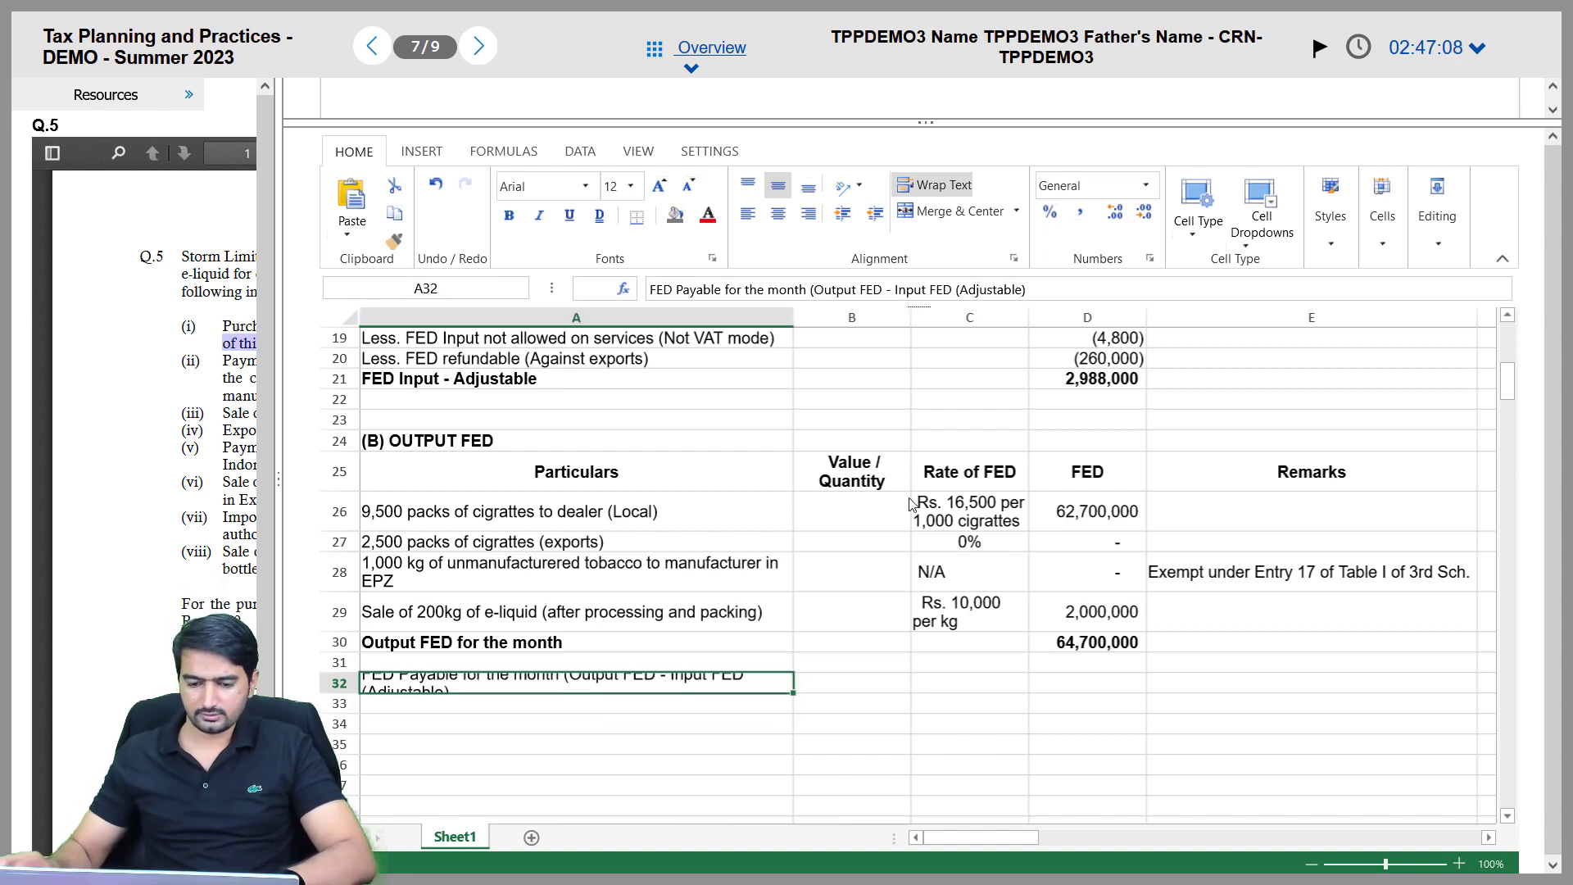
{"action": "double_click", "coordinate": [339, 692]}
Calculate the FED payable in D32 with =D30-D21 and make the amount bold
{"action": "left_click", "coordinate": [1103, 689]}
{"action": "type", "text": "="}
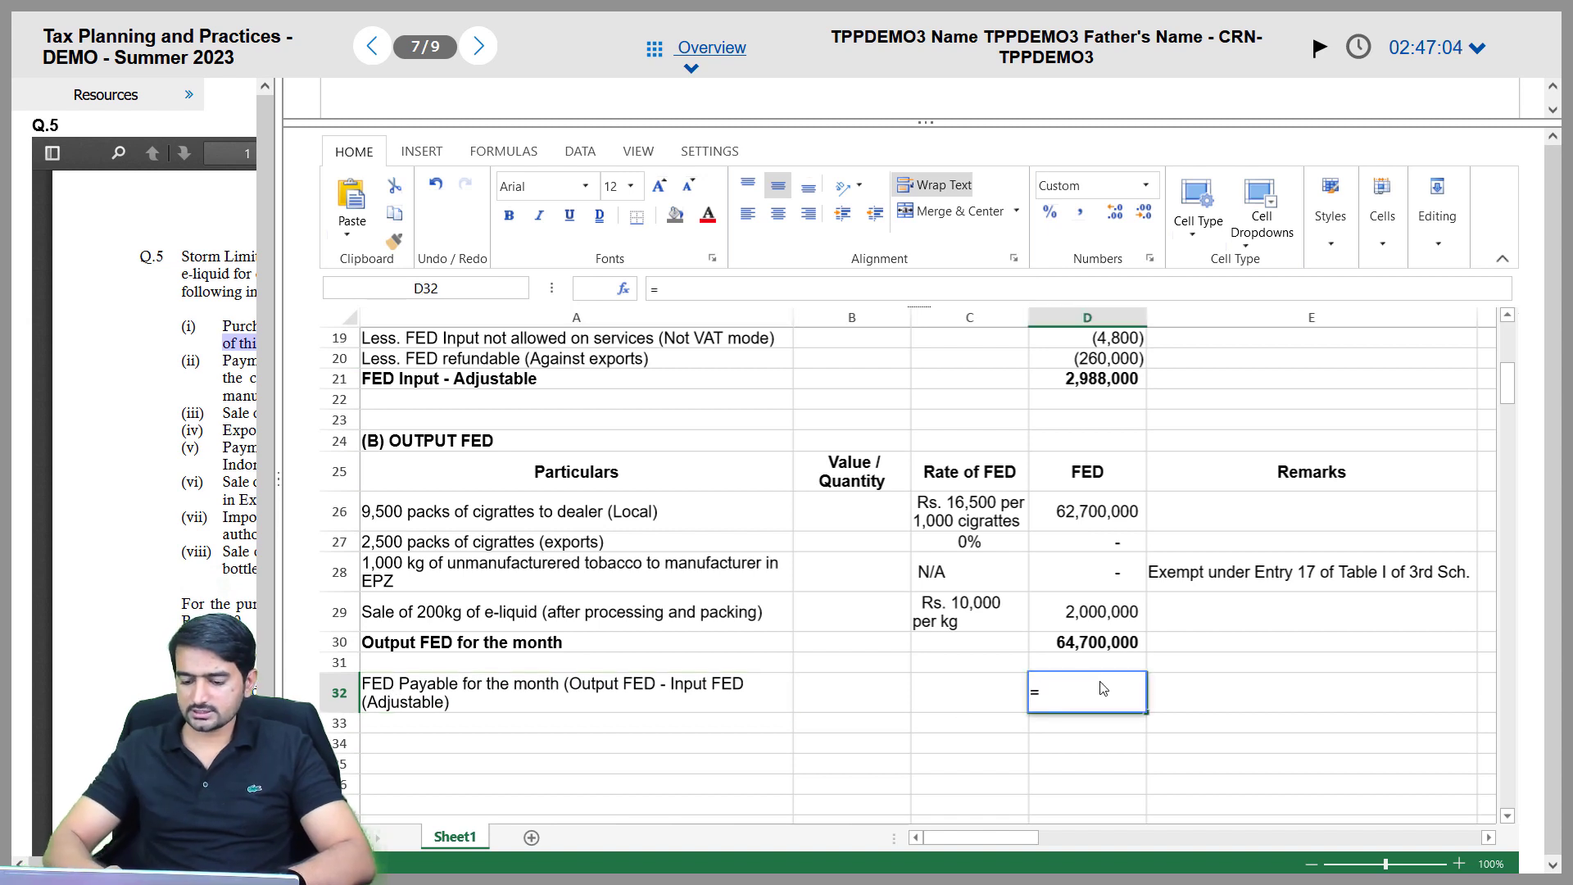
{"action": "key", "text": "Up"}
{"action": "key", "text": "Up"}
{"action": "type", "text": "-"}
{"action": "key", "text": "Up"}
{"action": "key", "text": "Up"}
{"action": "key", "text": "Up"}
{"action": "key", "text": "Up"}
{"action": "key", "text": "Up"}
{"action": "key", "text": "Up"}
{"action": "key", "text": "Up"}
{"action": "key", "text": "Up"}
{"action": "key", "text": "Up"}
{"action": "key", "text": "Up"}
{"action": "key", "text": "Up"}
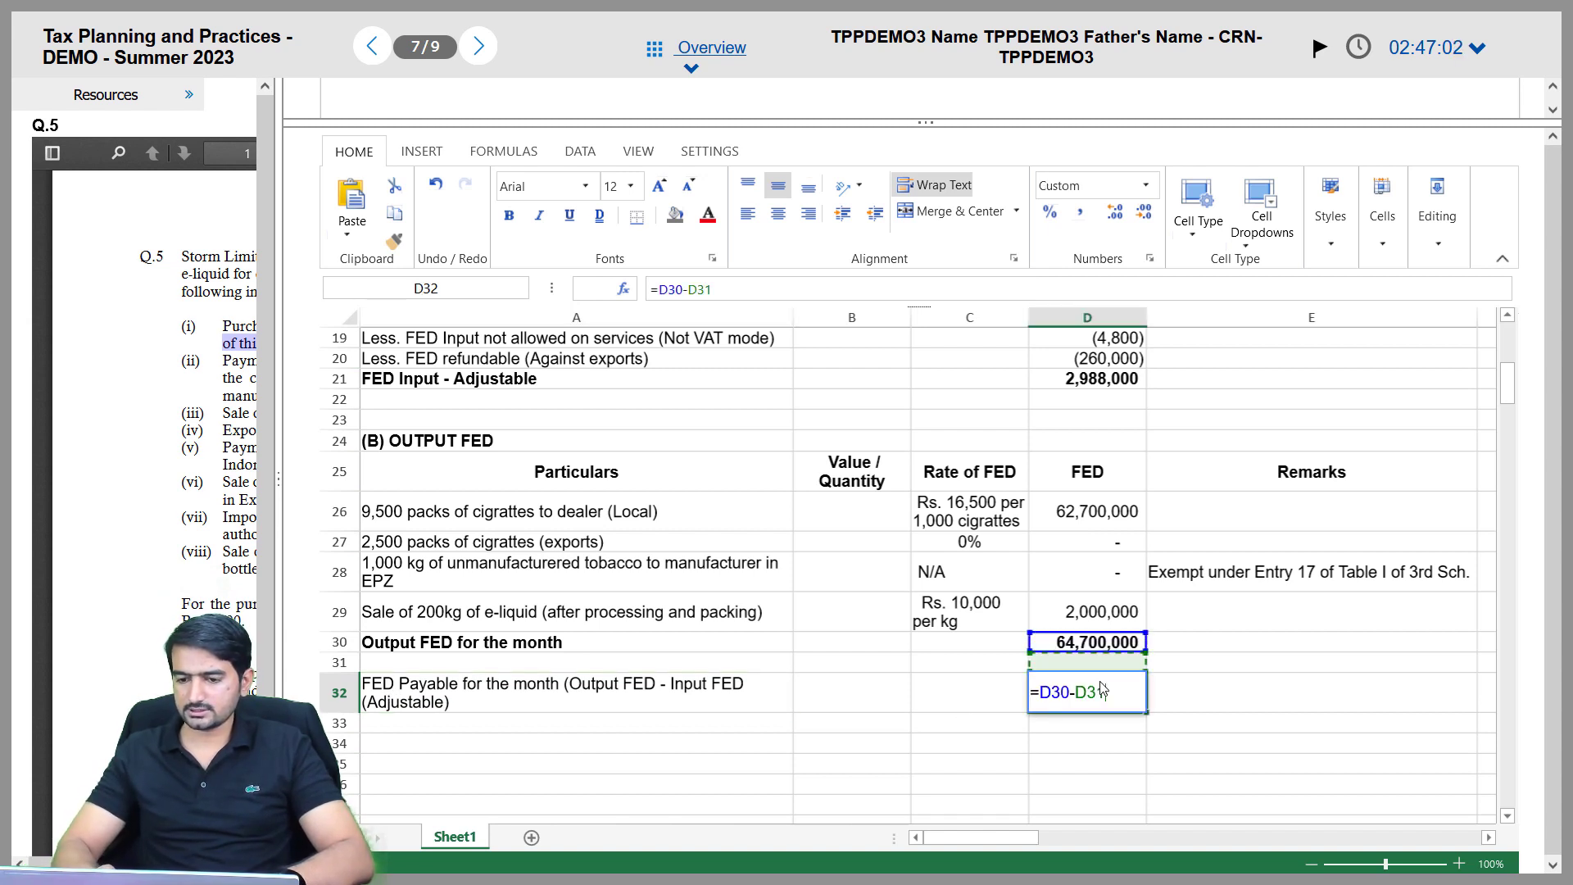
{"action": "key", "text": "Return"}
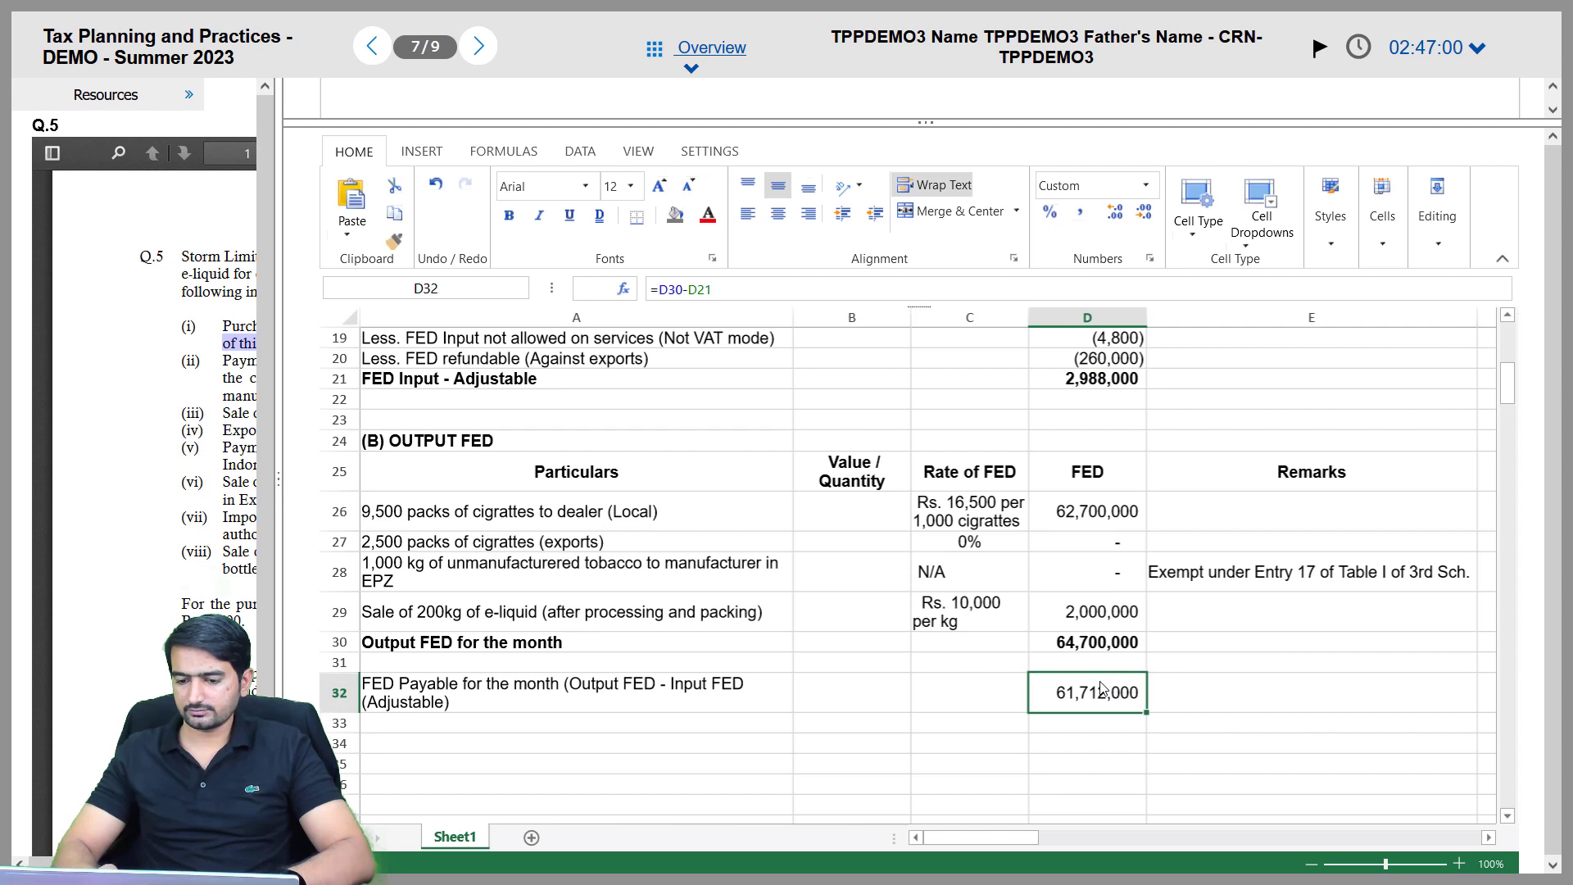
Label A34 "FED - Refunable" below the FED payable row
{"action": "key", "text": "Left"}
{"action": "key", "text": "Left"}
{"action": "key", "text": "Left"}
{"action": "key", "text": "Down"}
{"action": "key", "text": "Down"}
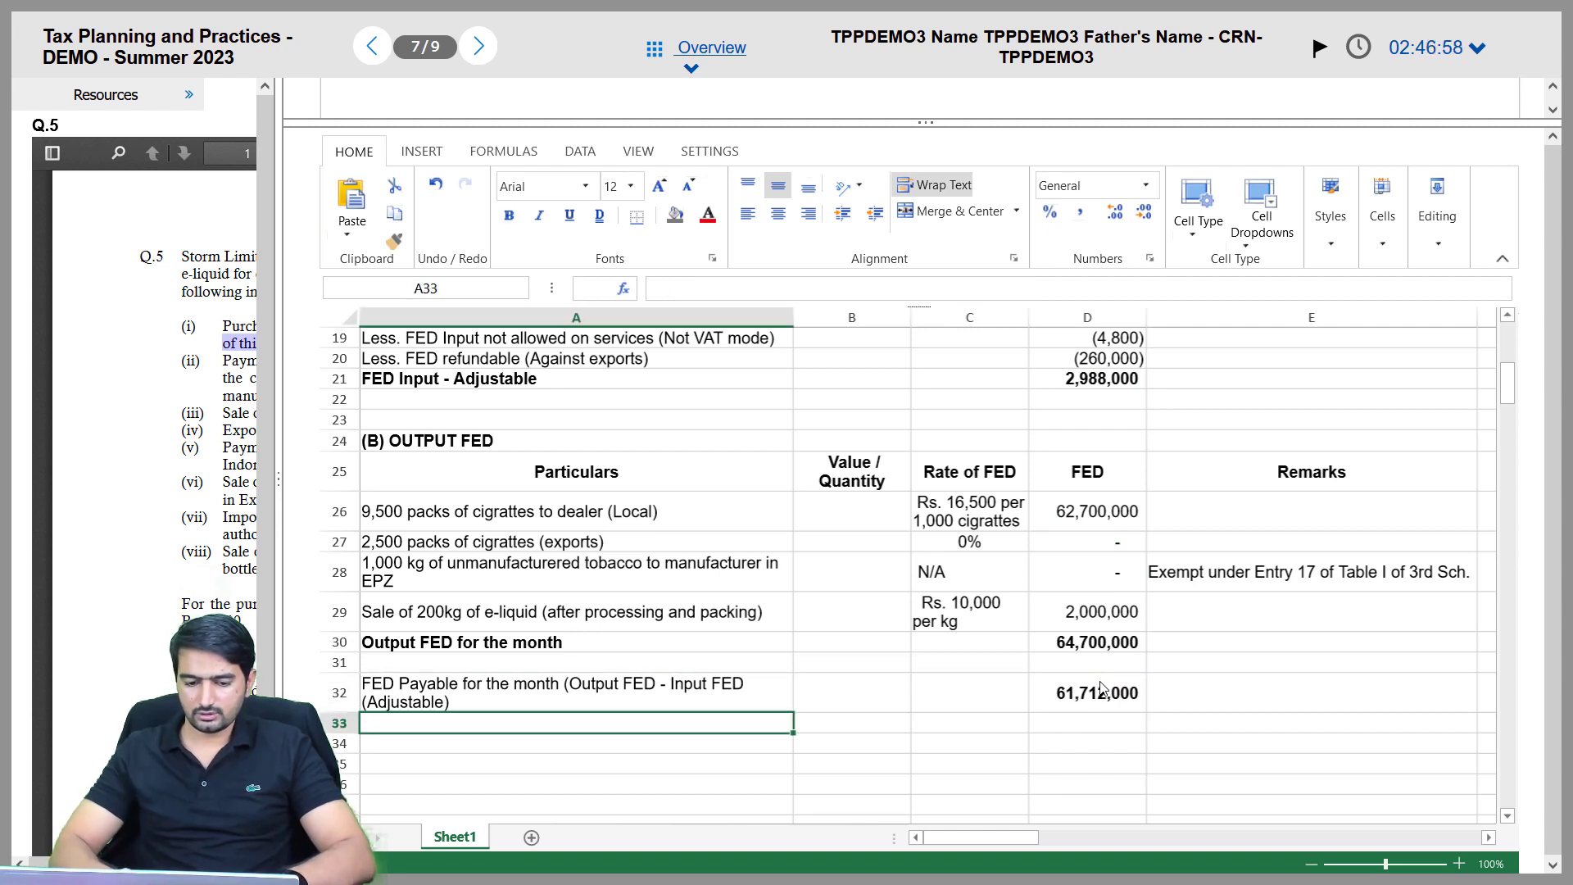
{"action": "type", "text": "FED - Re"}
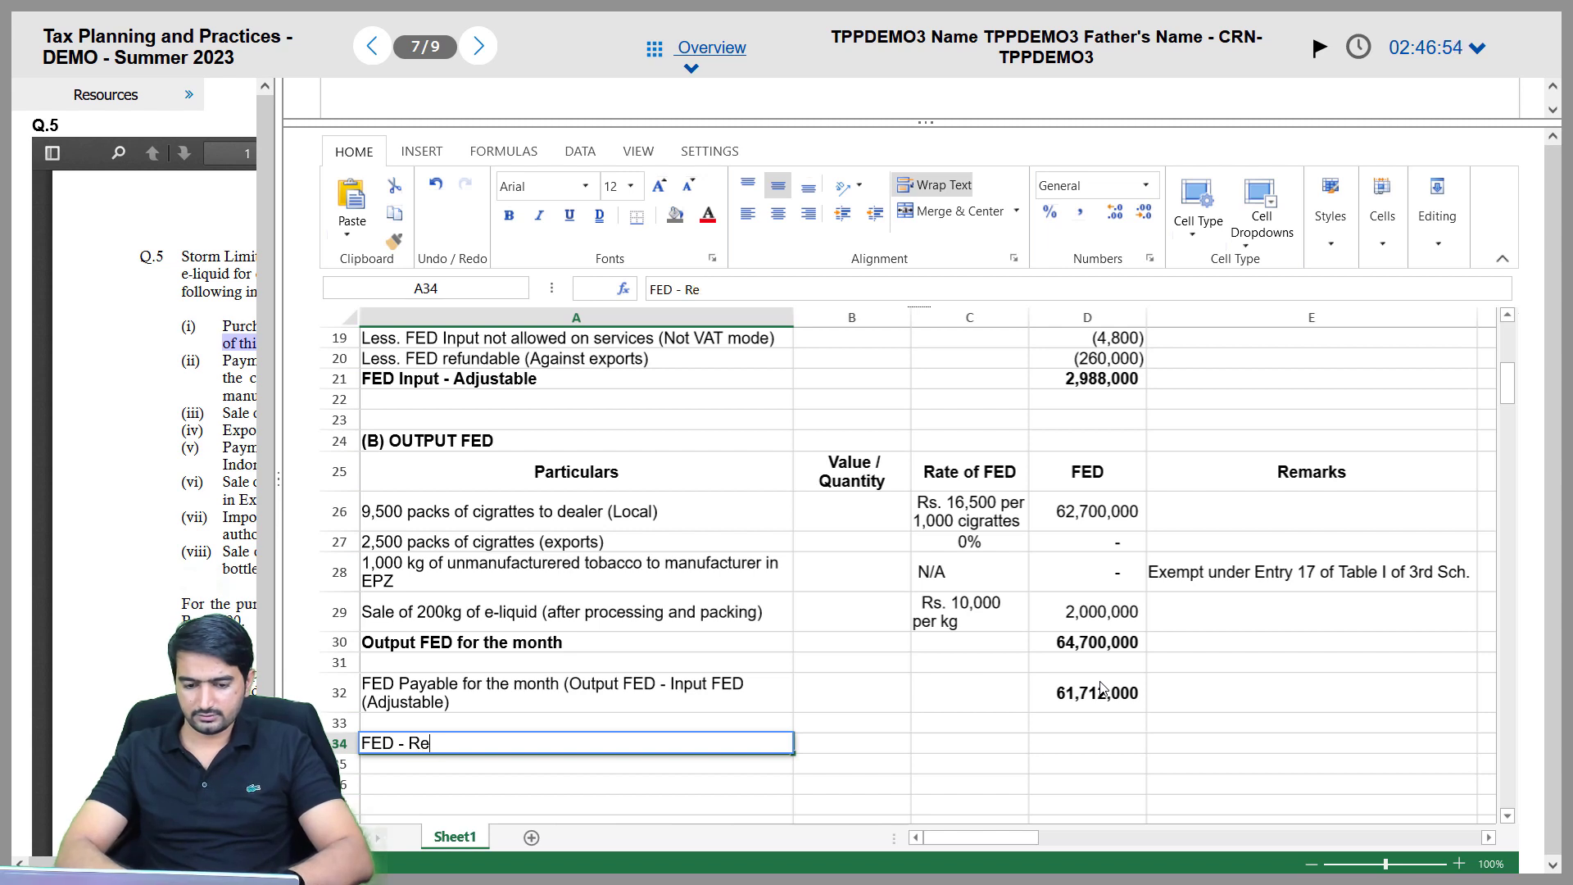
{"action": "type", "text": "funable"}
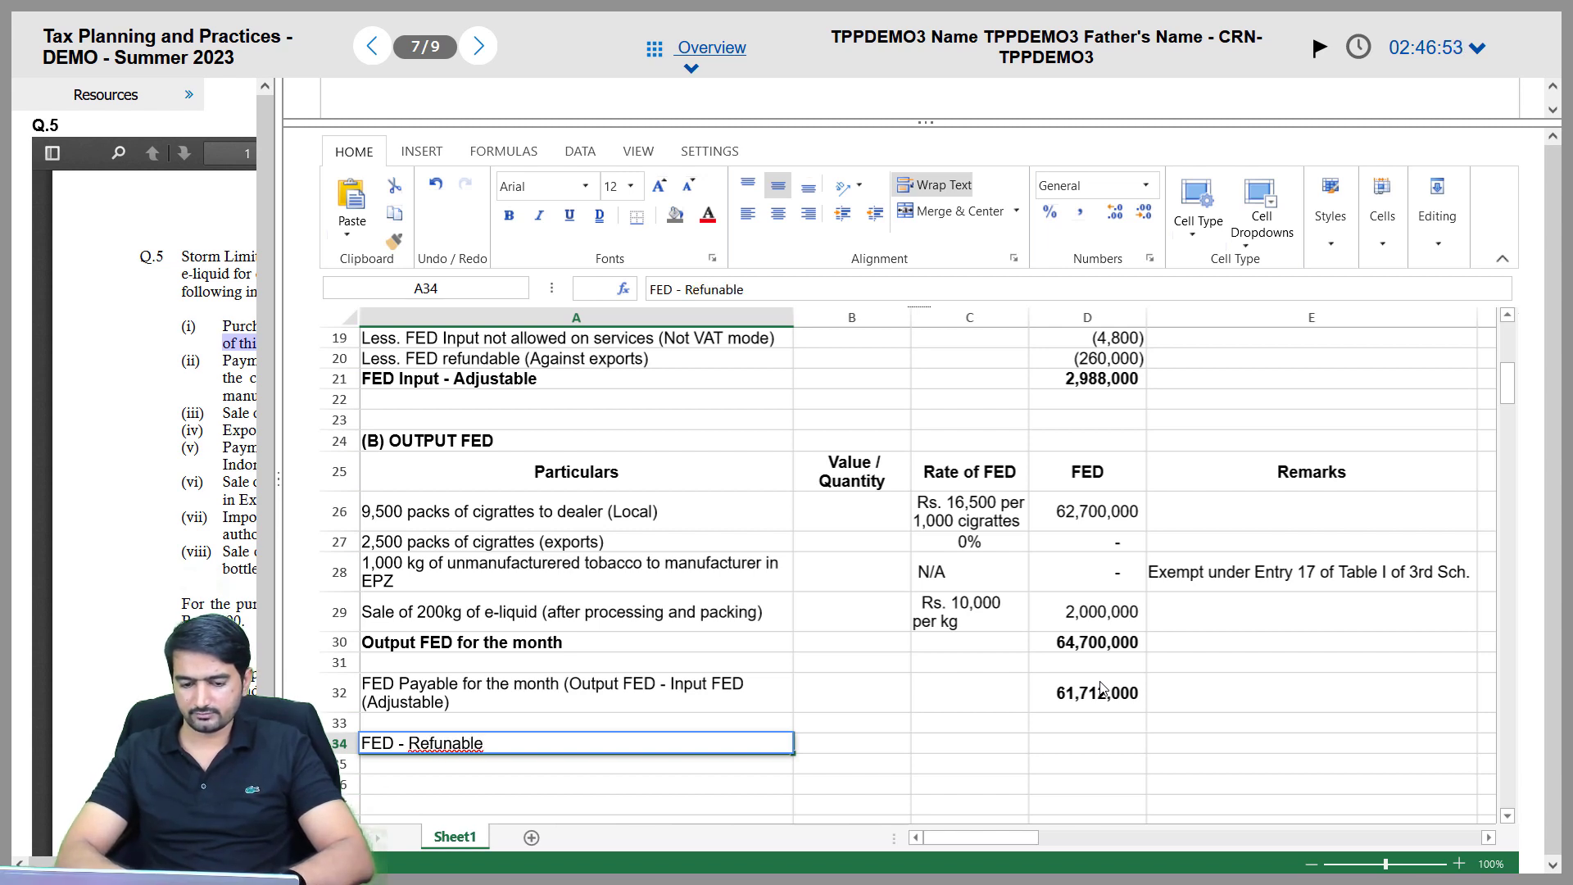
{"action": "key", "text": "Tab"}
{"action": "key", "text": "Left"}
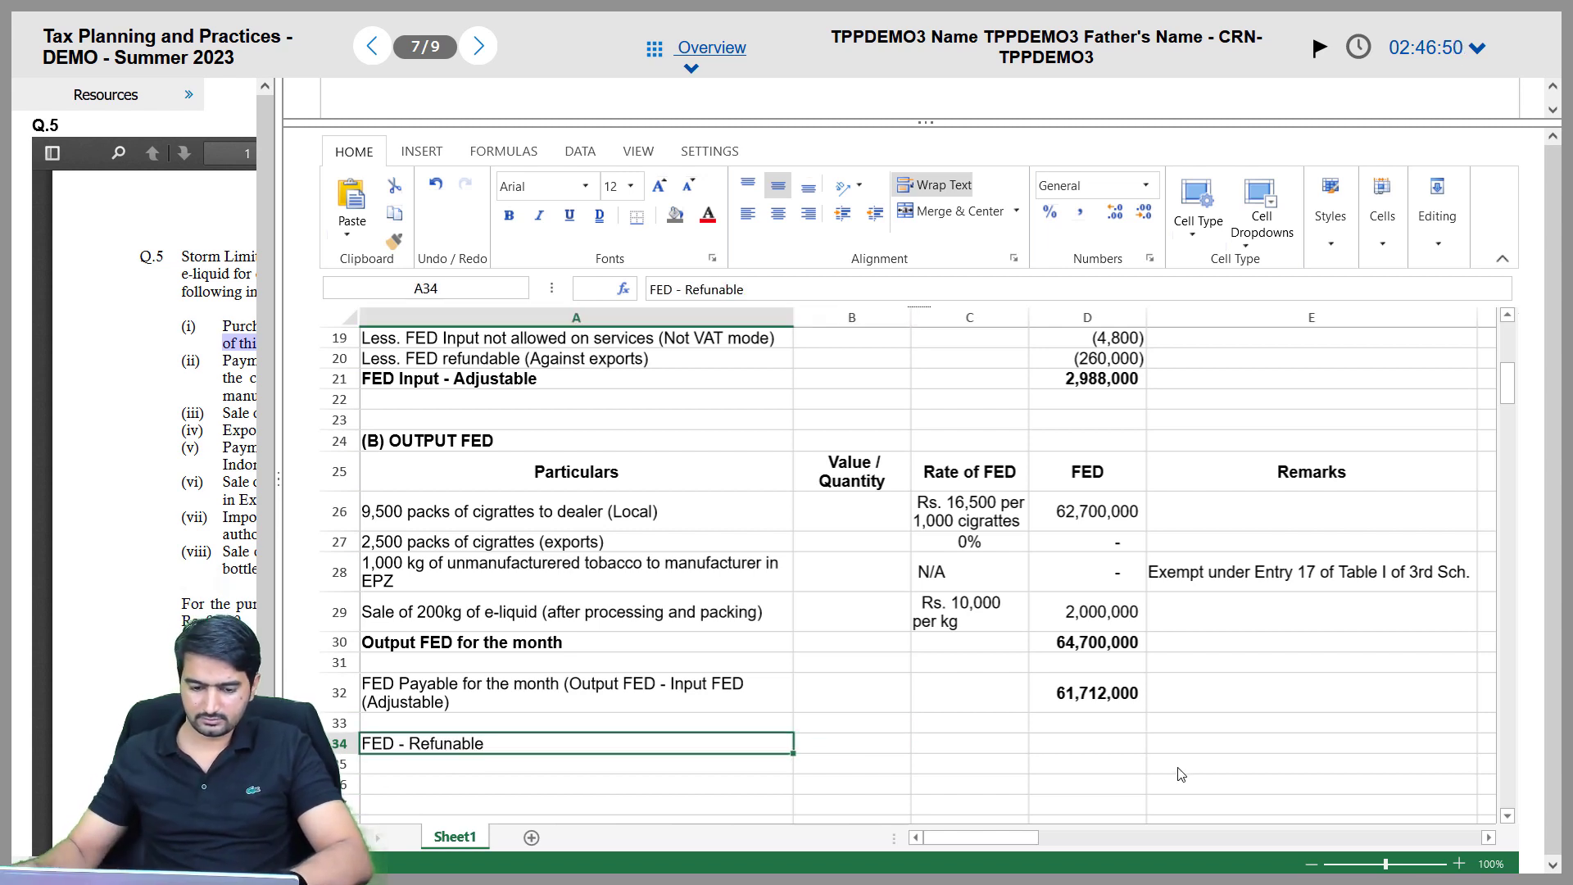
Correct the A34 label to "FED - Refundable" and link D34 to the refundable FED against exports with =D20
{"action": "double_click", "coordinate": [484, 743]}
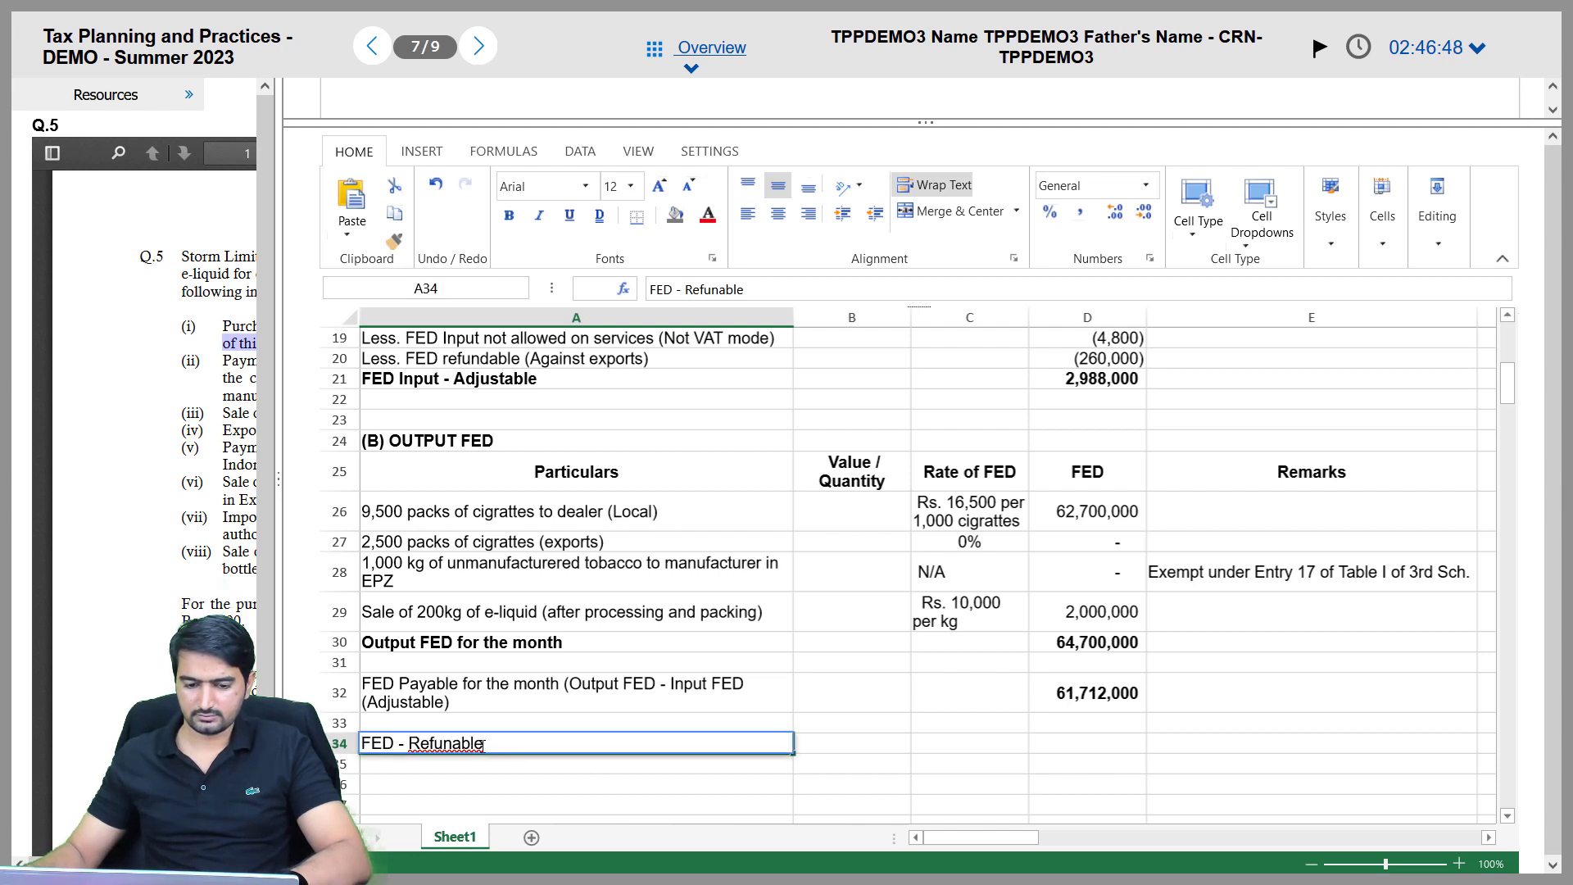
{"action": "type", "text": "d"}
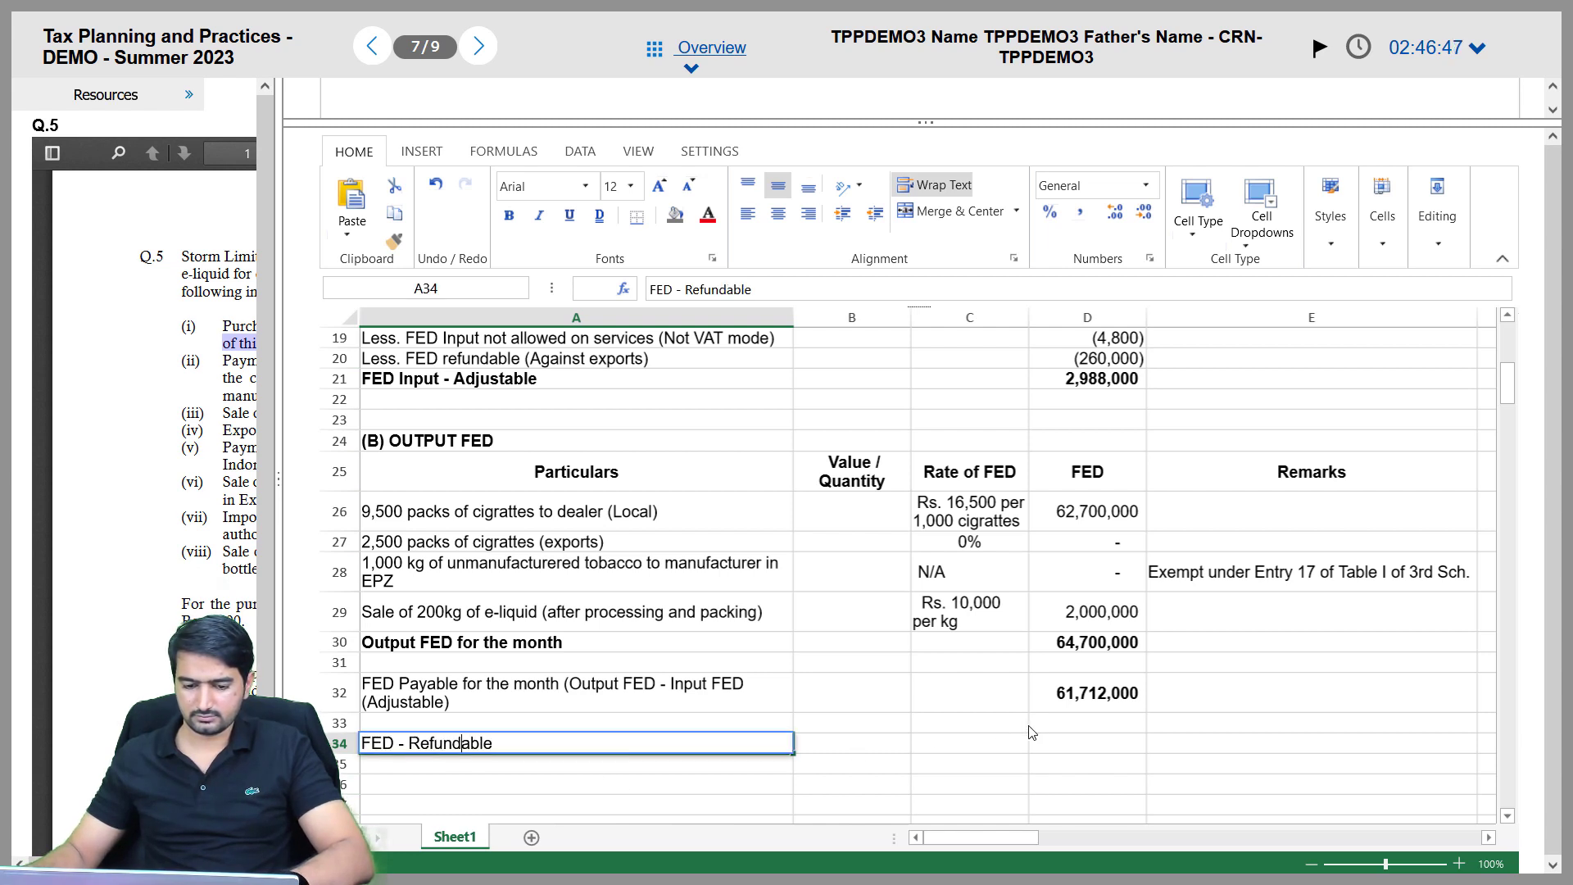
{"action": "left_click", "coordinate": [1073, 743]}
{"action": "type", "text": "="}
{"action": "key", "text": "Up"}
{"action": "key", "text": "Up"}
{"action": "key", "text": "Up"}
{"action": "key", "text": "Up"}
{"action": "key", "text": "Up"}
{"action": "key", "text": "Up"}
{"action": "key", "text": "Up"}
{"action": "key", "text": "Up"}
{"action": "key", "text": "Up"}
{"action": "key", "text": "Up"}
{"action": "key", "text": "Up"}
{"action": "key", "text": "Up"}
{"action": "key", "text": "Up"}
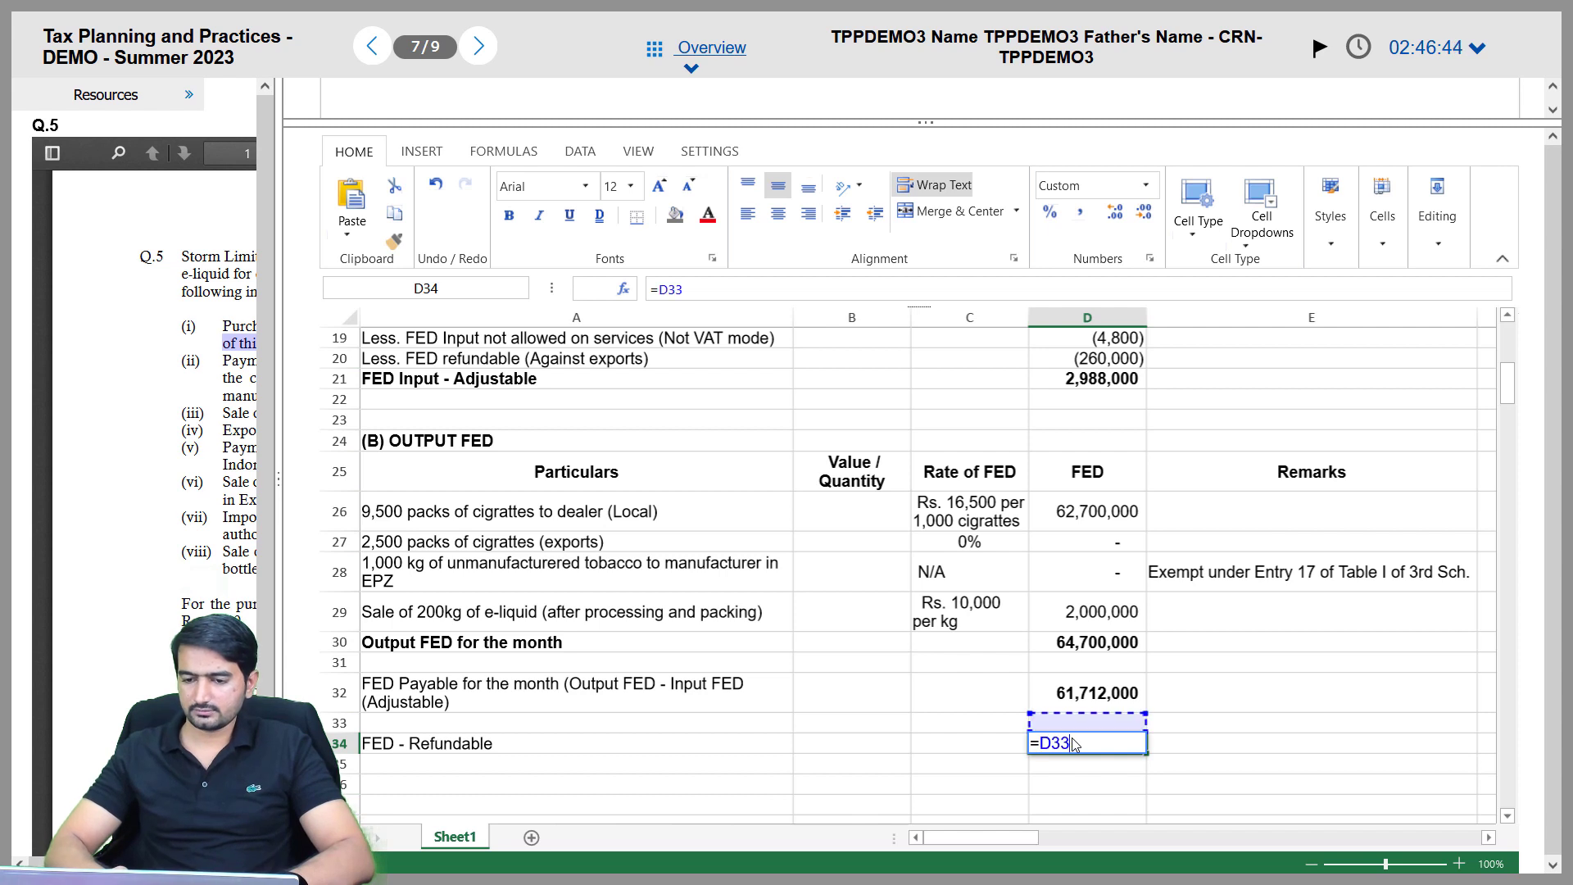
{"action": "key", "text": "Up"}
{"action": "key", "text": "Return"}
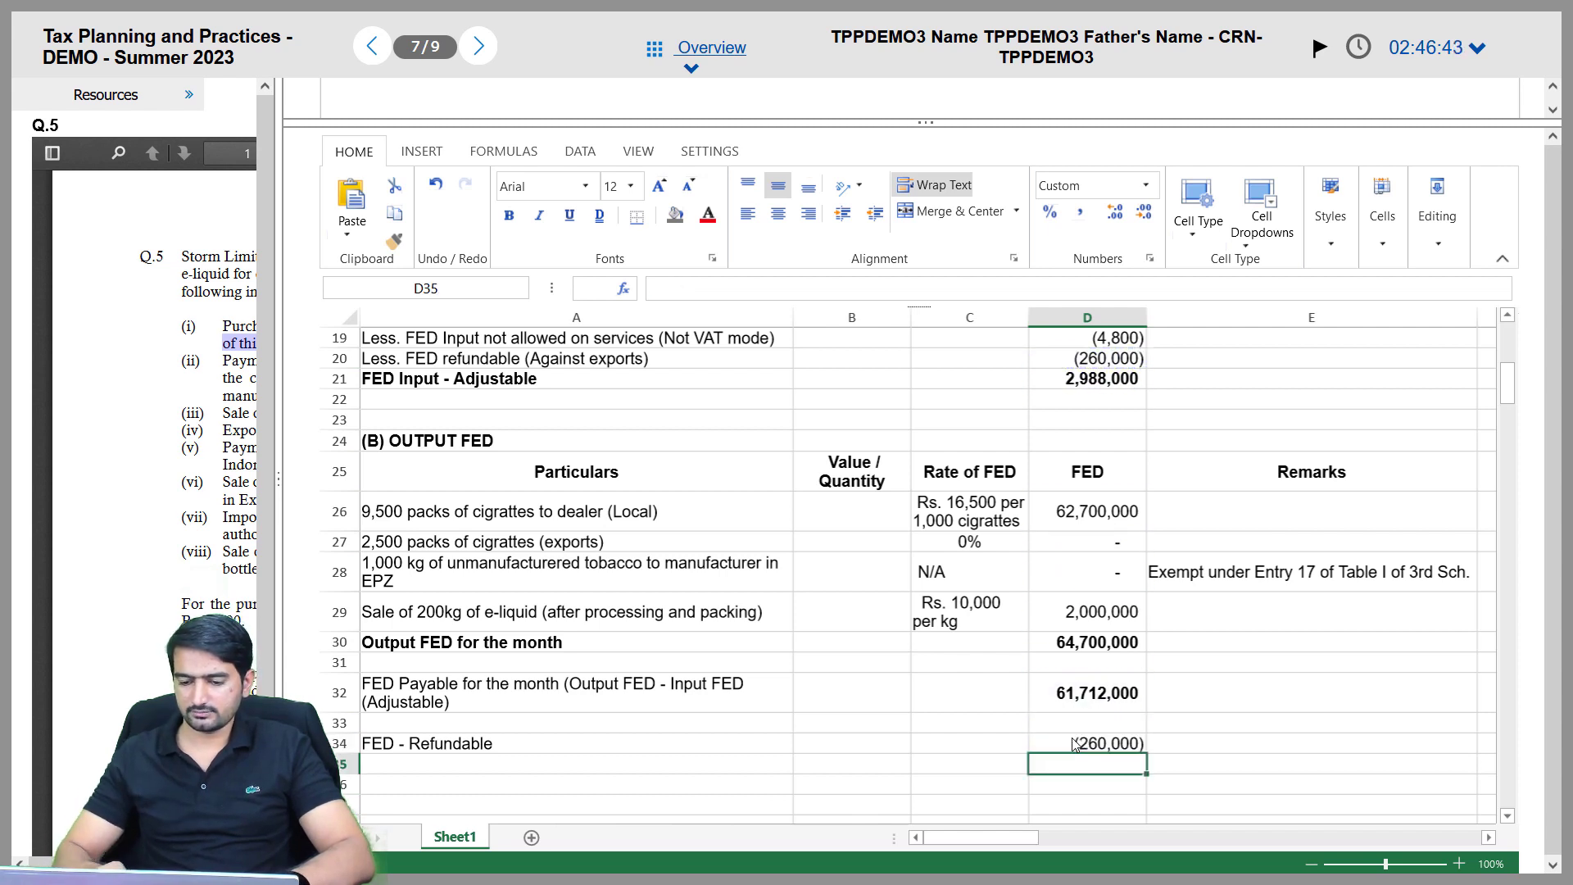
Copy the whole computation in A2:E34 and paste it as a table into the Answer to Q.5 text editor
{"action": "key", "text": "Up"}
{"action": "key", "text": "Up"}
{"action": "key", "text": "Up"}
{"action": "key", "text": "Up"}
{"action": "key", "text": "Right"}
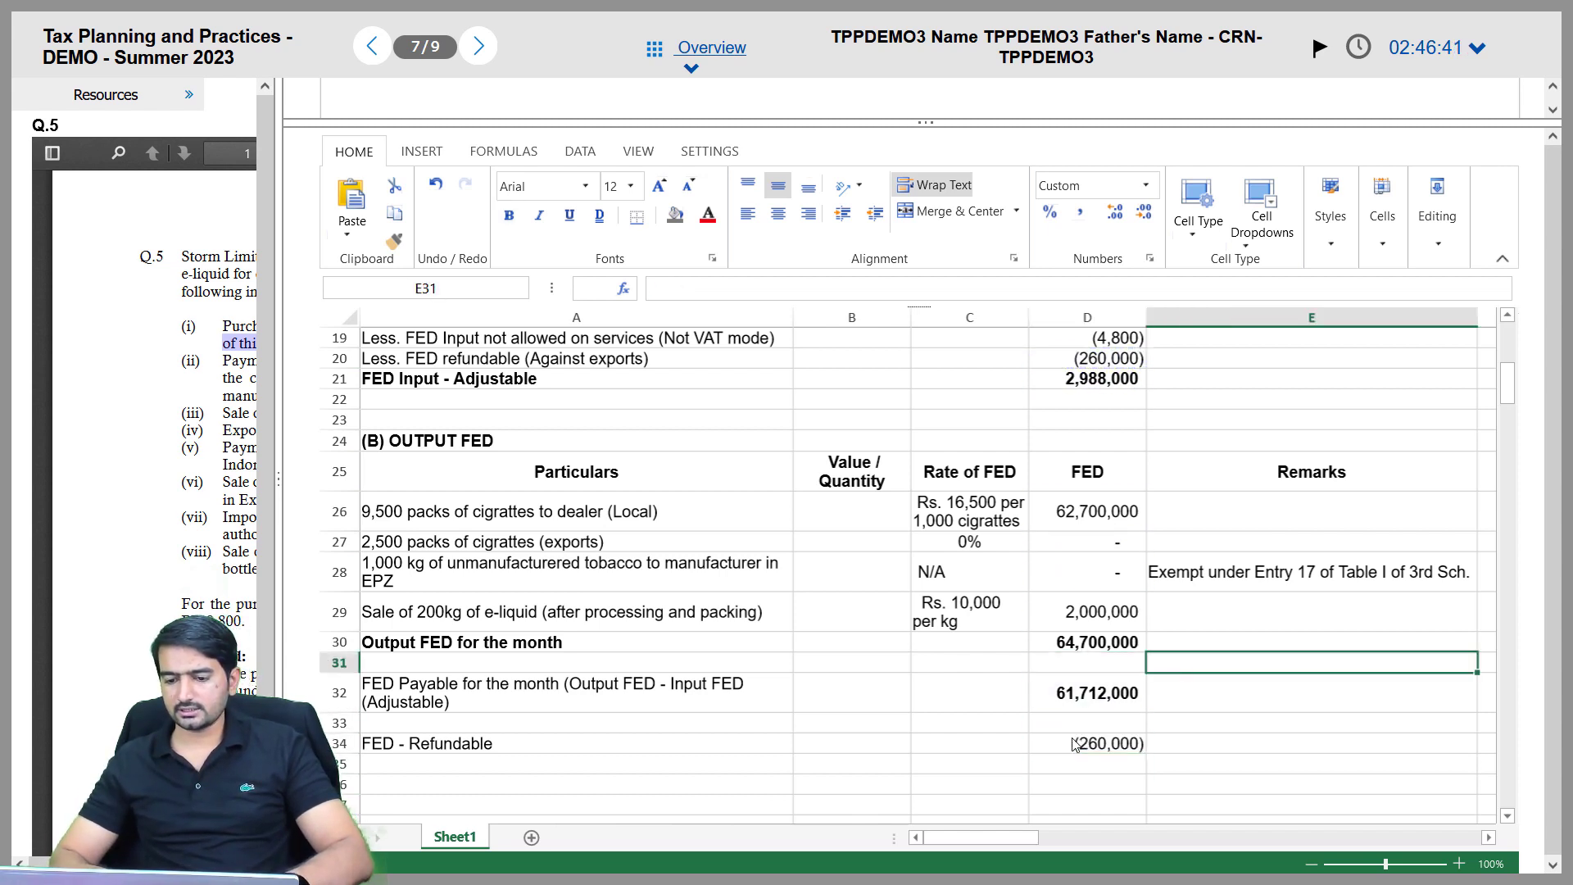
{"action": "key", "text": "Down"}
{"action": "key", "text": "Down"}
{"action": "key", "text": "Down"}
{"action": "key", "text": "Up"}
{"action": "key", "text": "Up"}
{"action": "key", "text": "Down"}
{"action": "key", "text": "Down"}
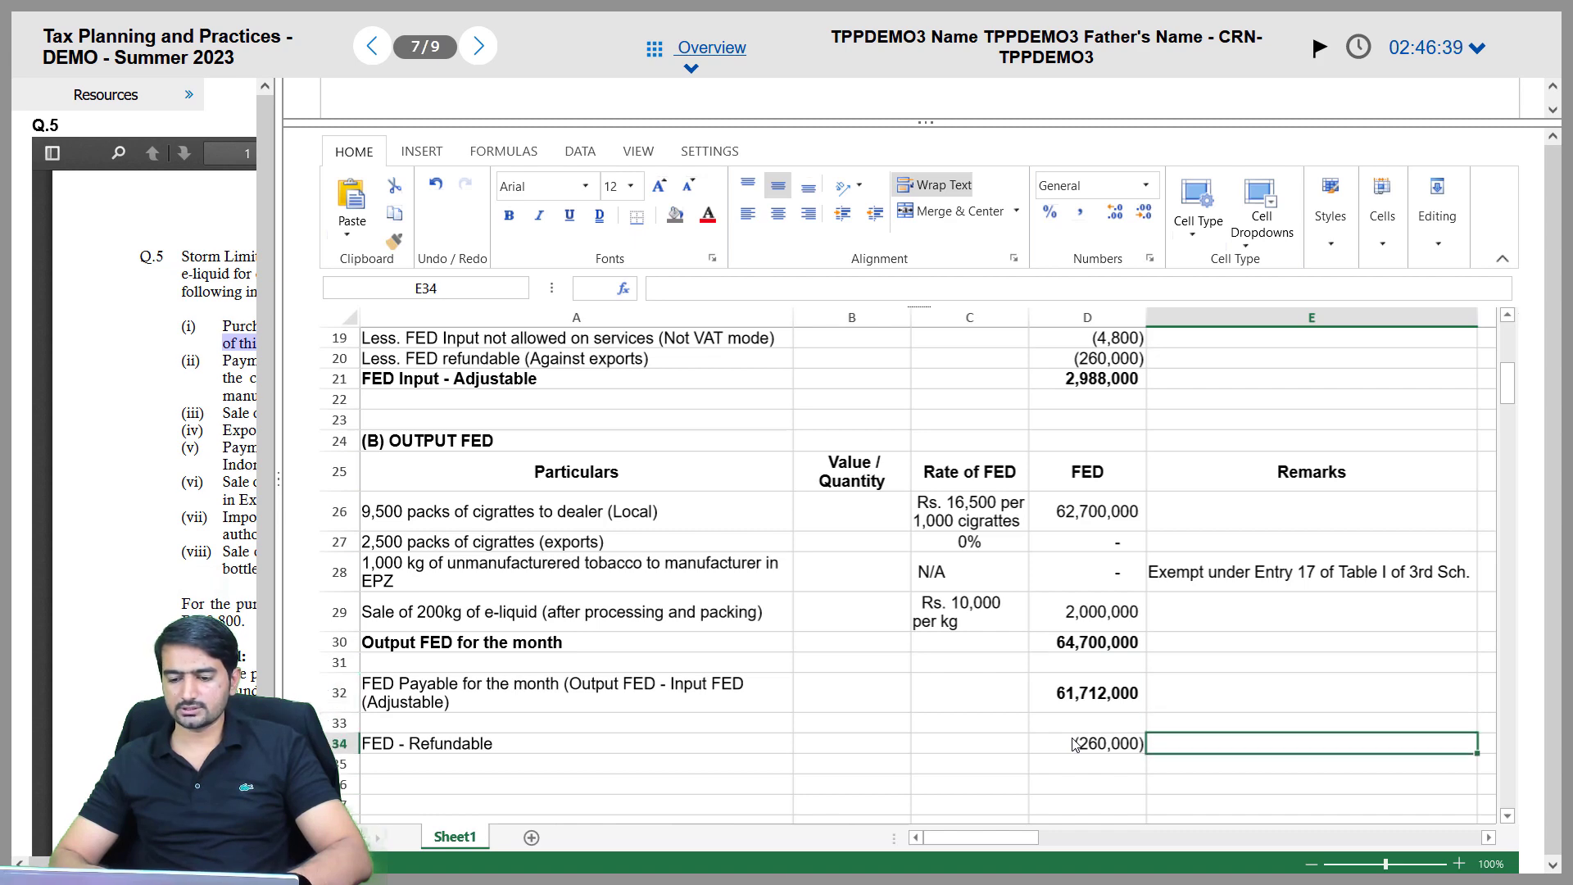
{"action": "key", "text": "shift+Left"}
{"action": "key", "text": "shift+Left"}
{"action": "key", "text": "shift+Left"}
{"action": "key", "text": "shift+Left"}
{"action": "key", "text": "shift+Up"}
{"action": "key", "text": "shift+Up"}
{"action": "key", "text": "shift+Up"}
{"action": "key", "text": "shift+Up"}
{"action": "key", "text": "shift+Up"}
{"action": "key", "text": "shift+Up"}
{"action": "key", "text": "shift+Up"}
{"action": "key", "text": "shift+Up"}
{"action": "key", "text": "shift+Up"}
{"action": "key", "text": "shift+Up"}
{"action": "key", "text": "shift+Up"}
{"action": "key", "text": "shift+Up"}
{"action": "key", "text": "shift+Up"}
{"action": "key", "text": "shift+Up"}
{"action": "key", "text": "shift+Up"}
{"action": "key", "text": "shift+Up"}
{"action": "key", "text": "shift+Up"}
{"action": "key", "text": "shift+Up"}
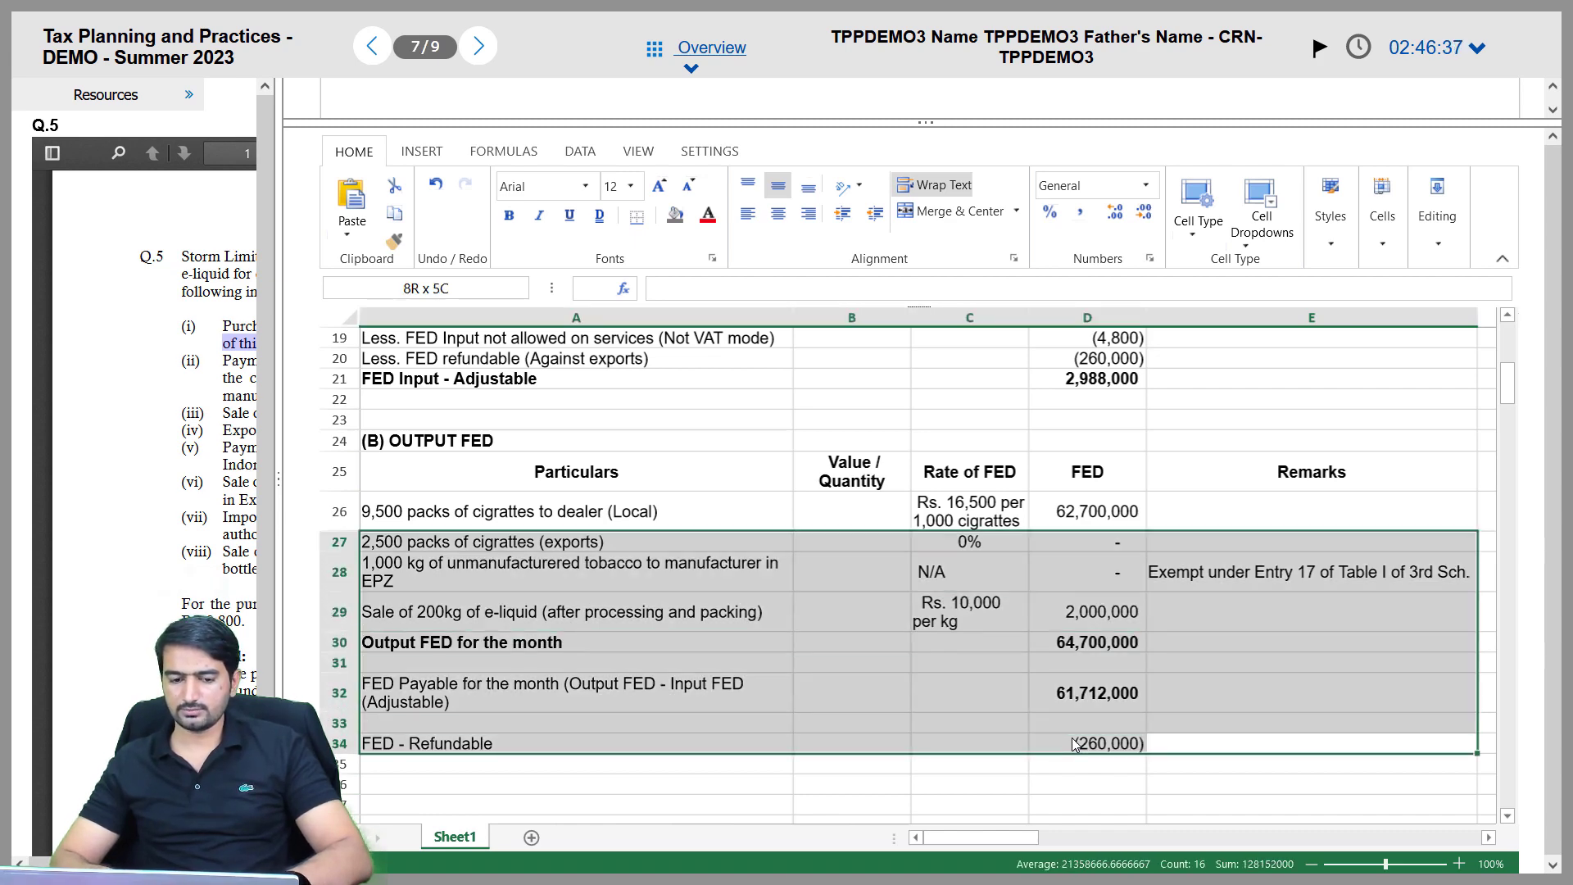
{"action": "key", "text": "shift+Up"}
{"action": "key", "text": "shift+Up"}
{"action": "key", "text": "shift+Up"}
{"action": "key", "text": "shift+Up"}
{"action": "key", "text": "shift+Up"}
{"action": "key", "text": "shift+Up"}
{"action": "key", "text": "shift+Up"}
{"action": "key", "text": "shift+Up"}
{"action": "key", "text": "shift+Up"}
{"action": "key", "text": "shift+Up"}
{"action": "key", "text": "shift+Up"}
{"action": "key", "text": "shift+Up"}
{"action": "key", "text": "shift+Up"}
{"action": "key", "text": "shift+Up"}
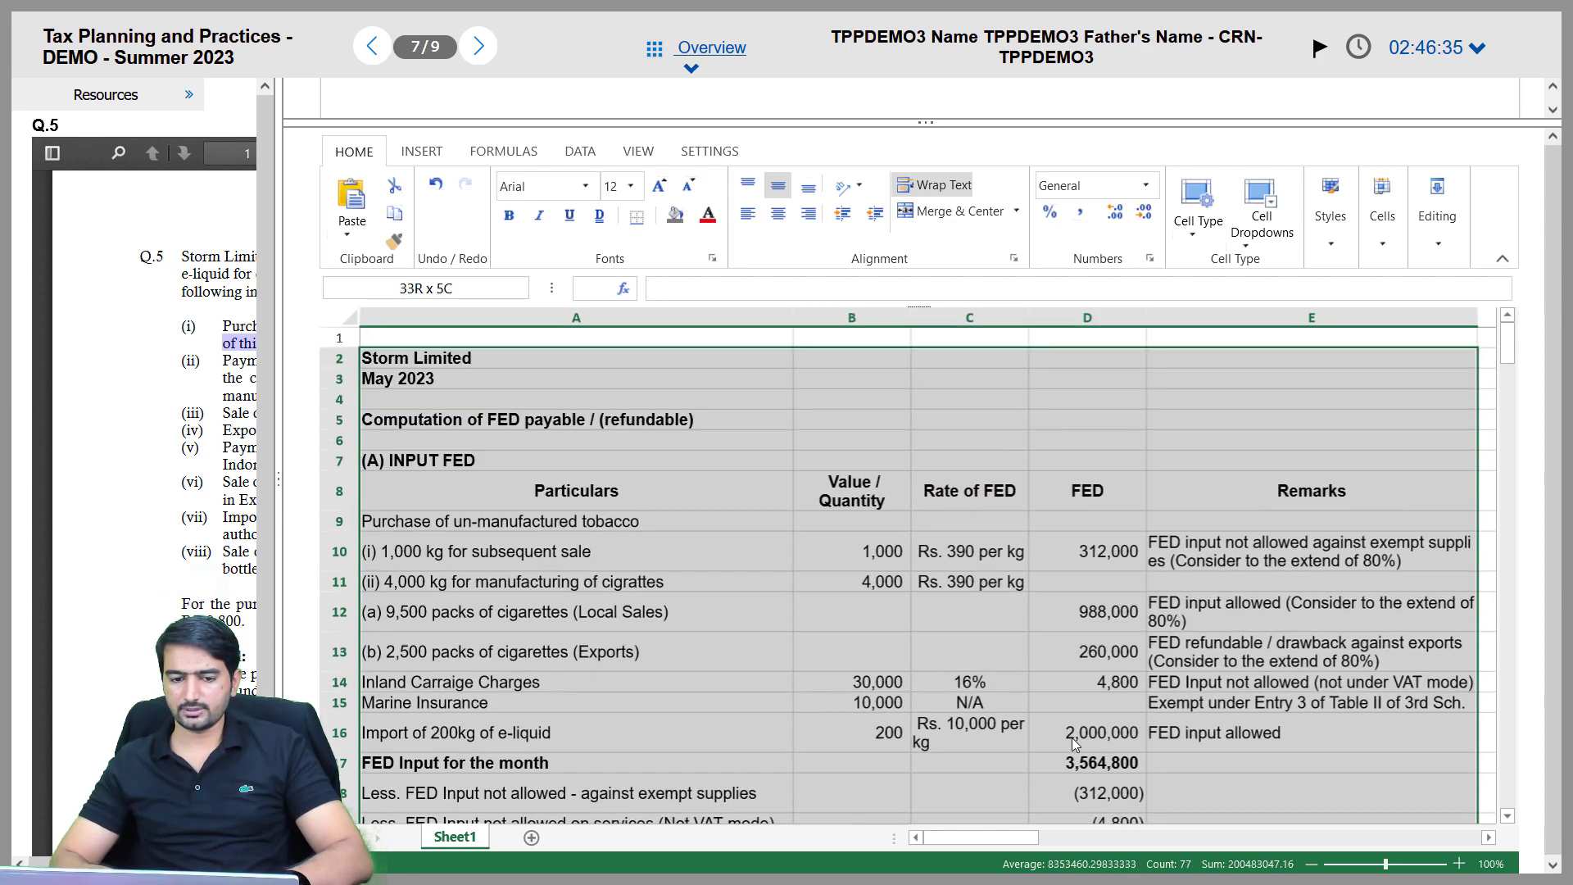
{"action": "key", "text": "ctrl+c"}
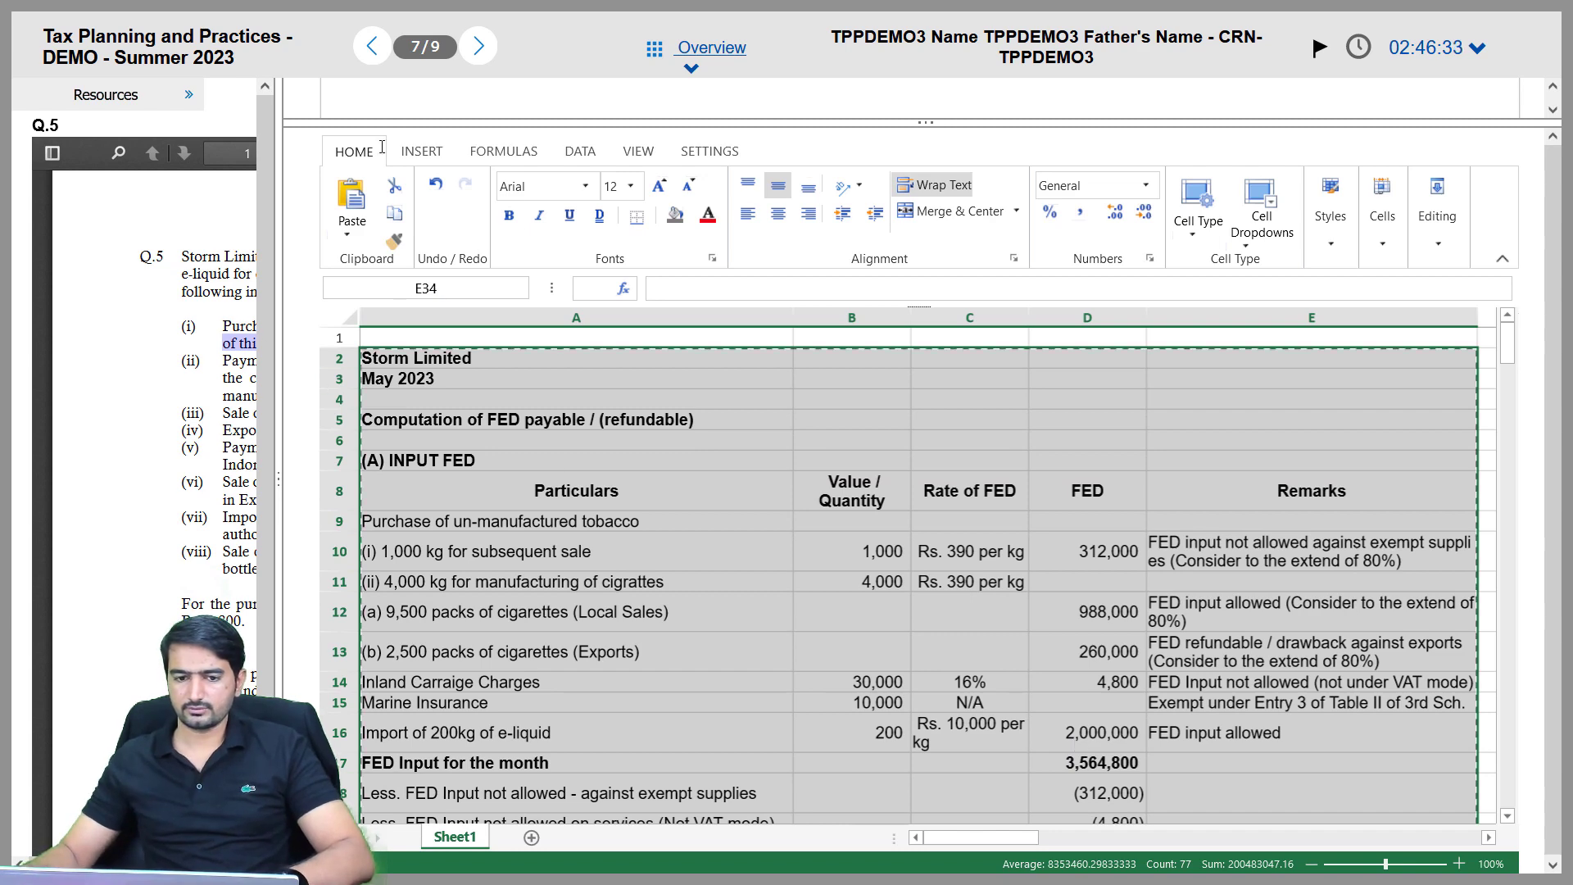
{"action": "left_click", "coordinate": [411, 121]}
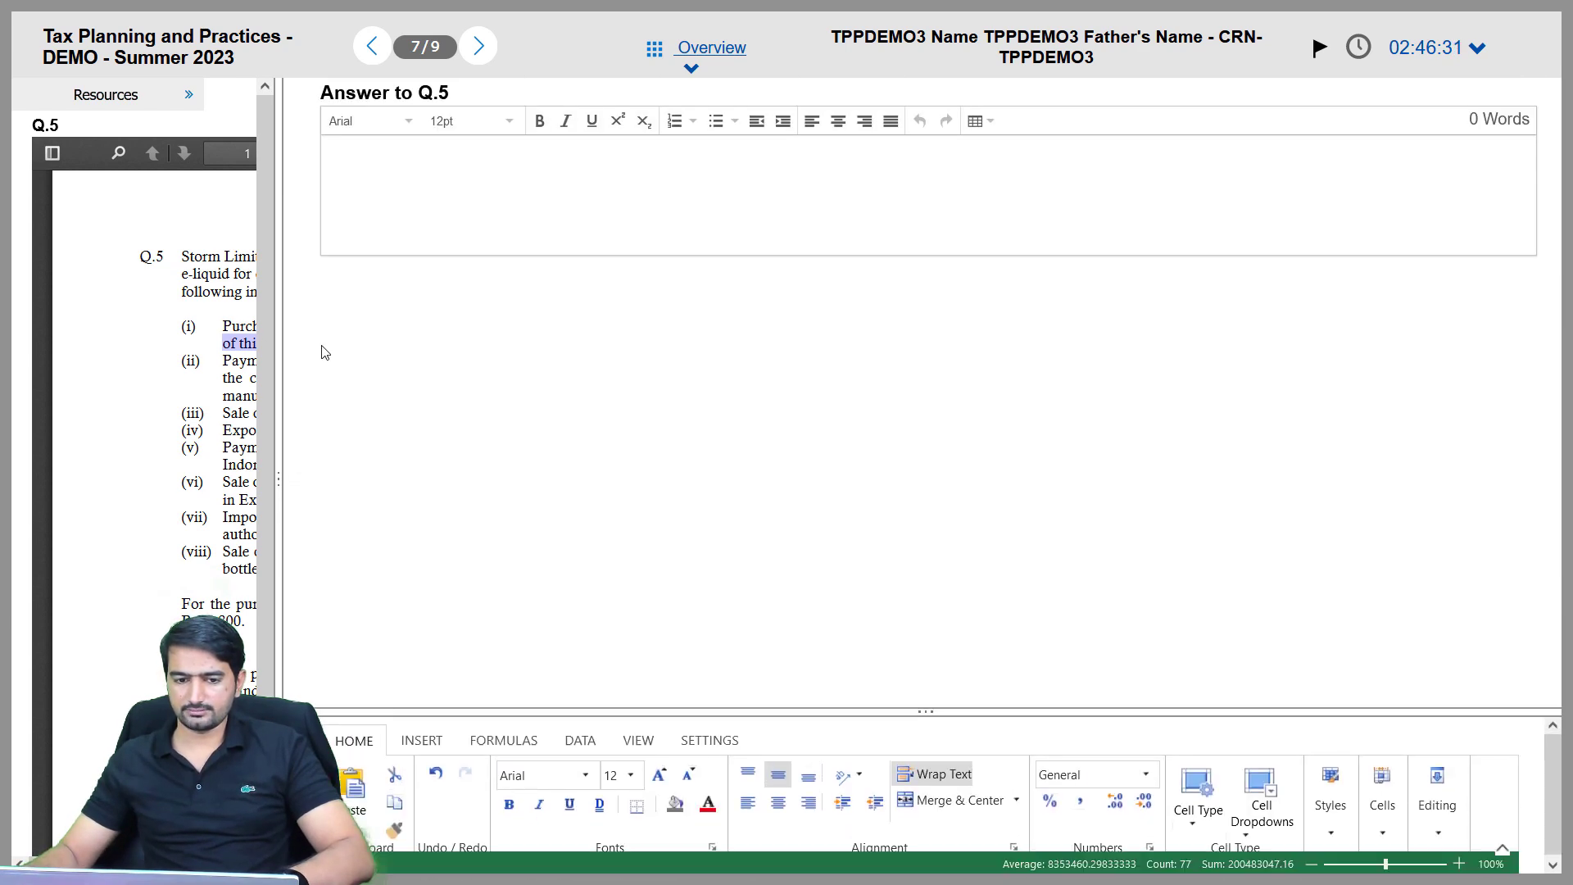
{"action": "key", "text": "ctrl+v"}
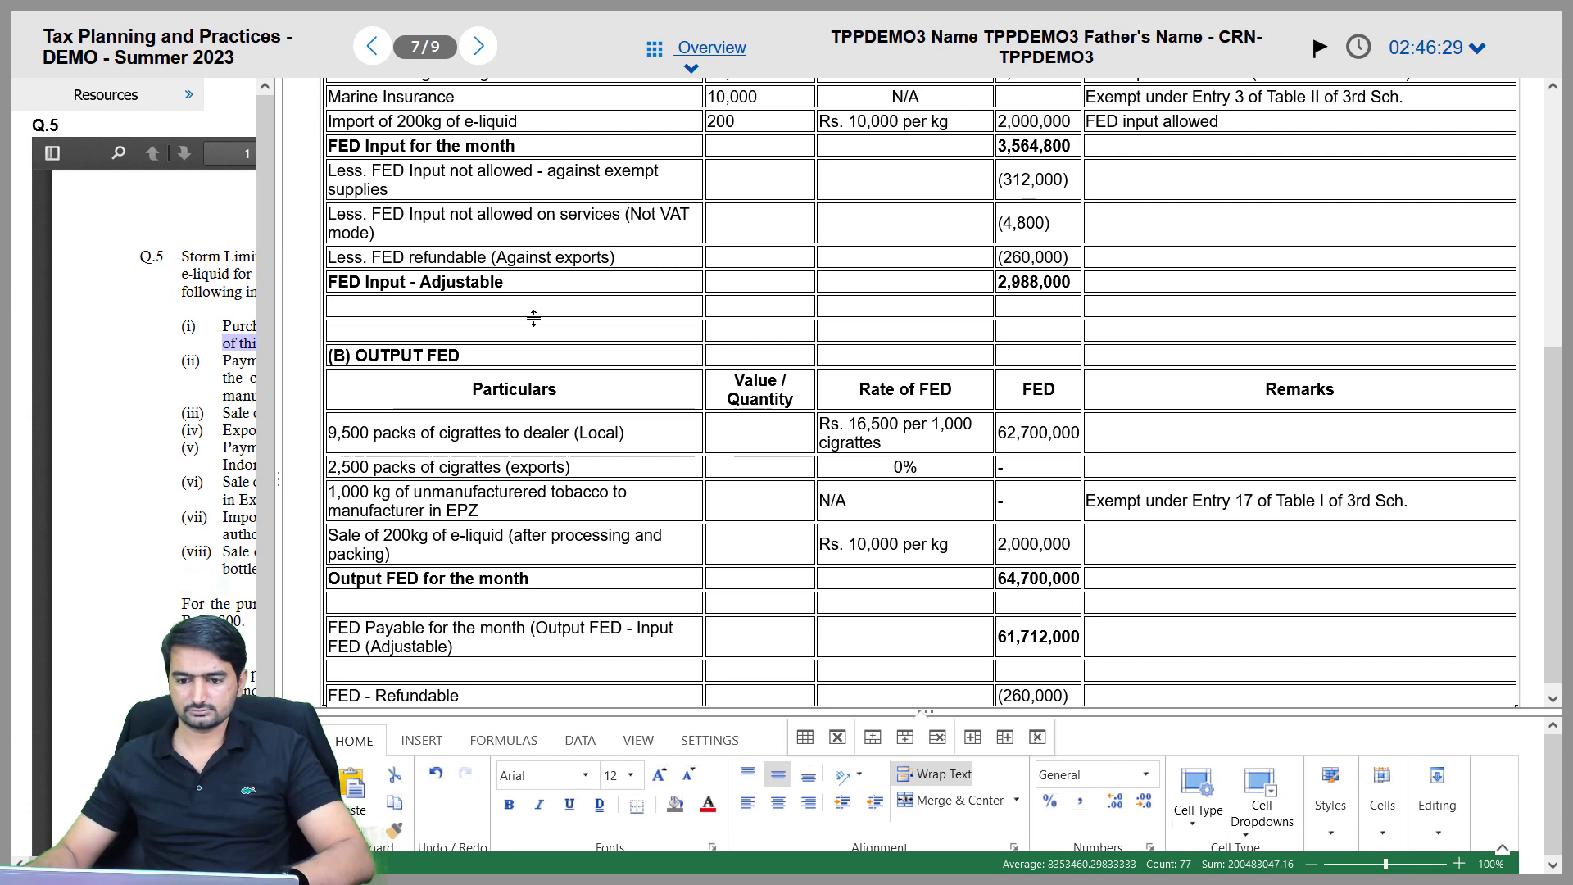
Review the pasted table from the input FED section down to the FED payable and refundable rows
{"action": "scroll", "coordinate": [511, 343], "scroll_direction": "up", "scroll_amount": 6}
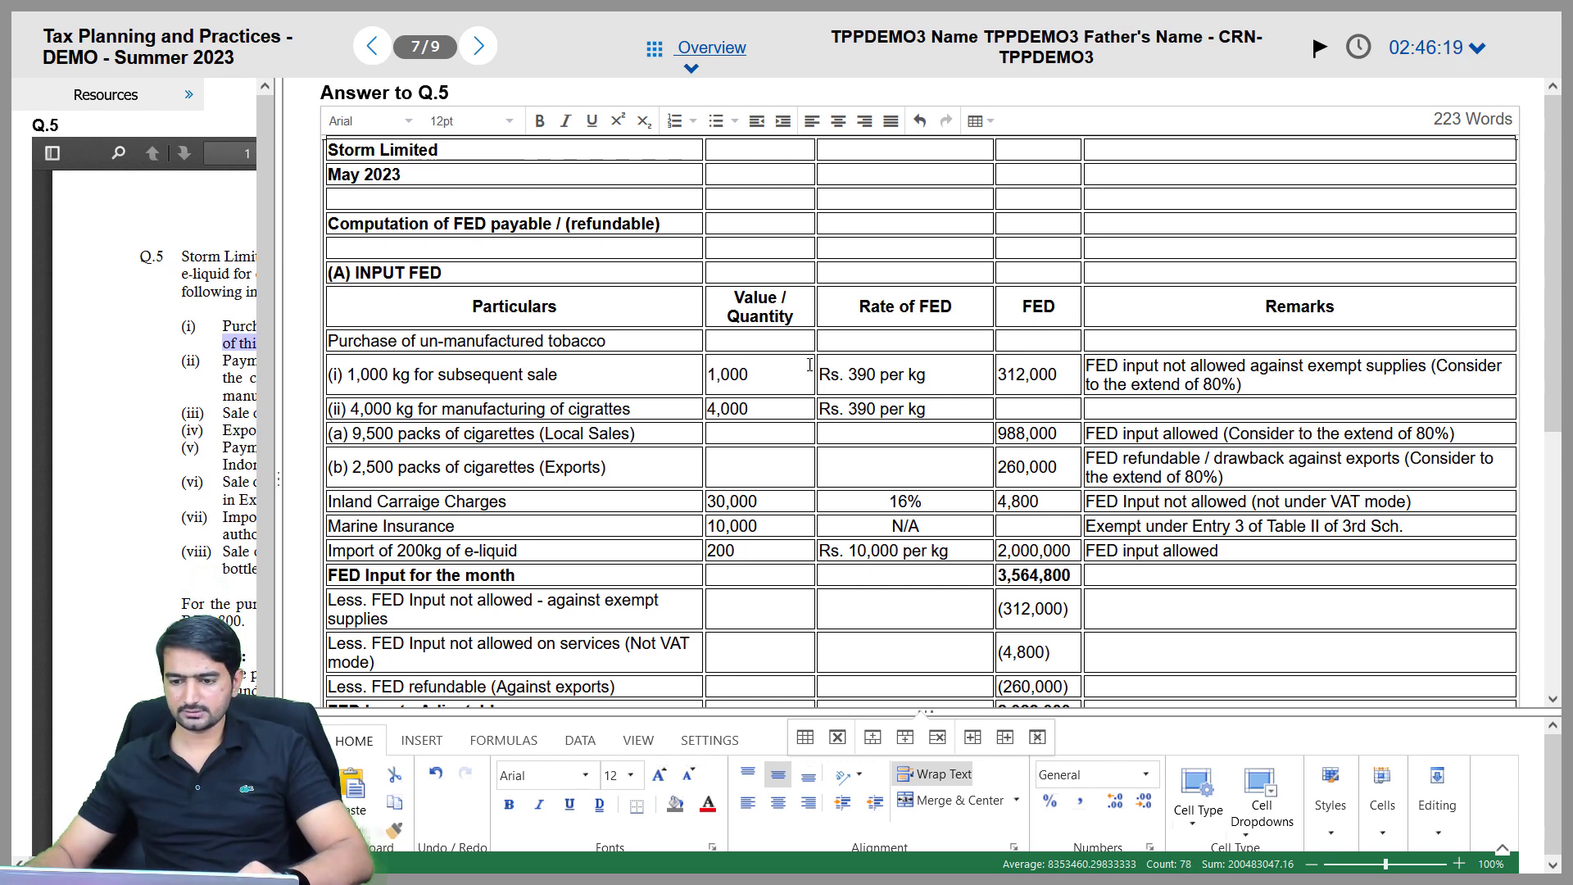
{"action": "scroll", "coordinate": [804, 499], "scroll_direction": "down", "scroll_amount": 3}
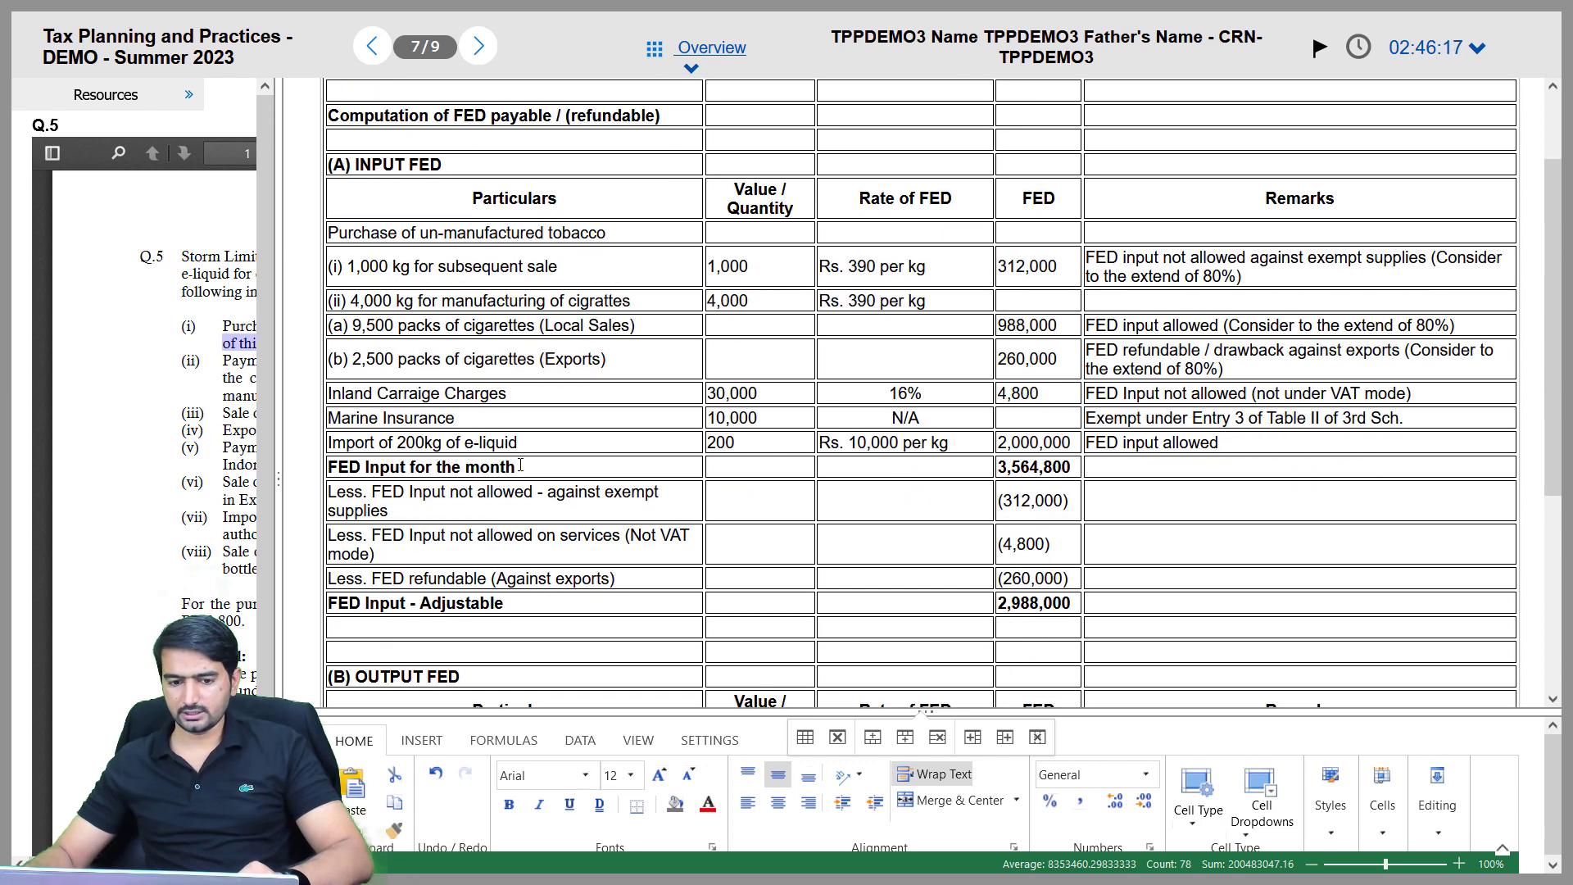
{"action": "left_click", "coordinate": [1016, 468]}
{"action": "key", "text": "shift+Home"}
{"action": "left_click_drag", "start_coordinate": [610, 492], "coordinate": [1014, 553]}
{"action": "left_click_drag", "start_coordinate": [901, 544], "coordinate": [901, 605]}
{"action": "scroll", "coordinate": [553, 432], "scroll_direction": "down", "scroll_amount": 8}
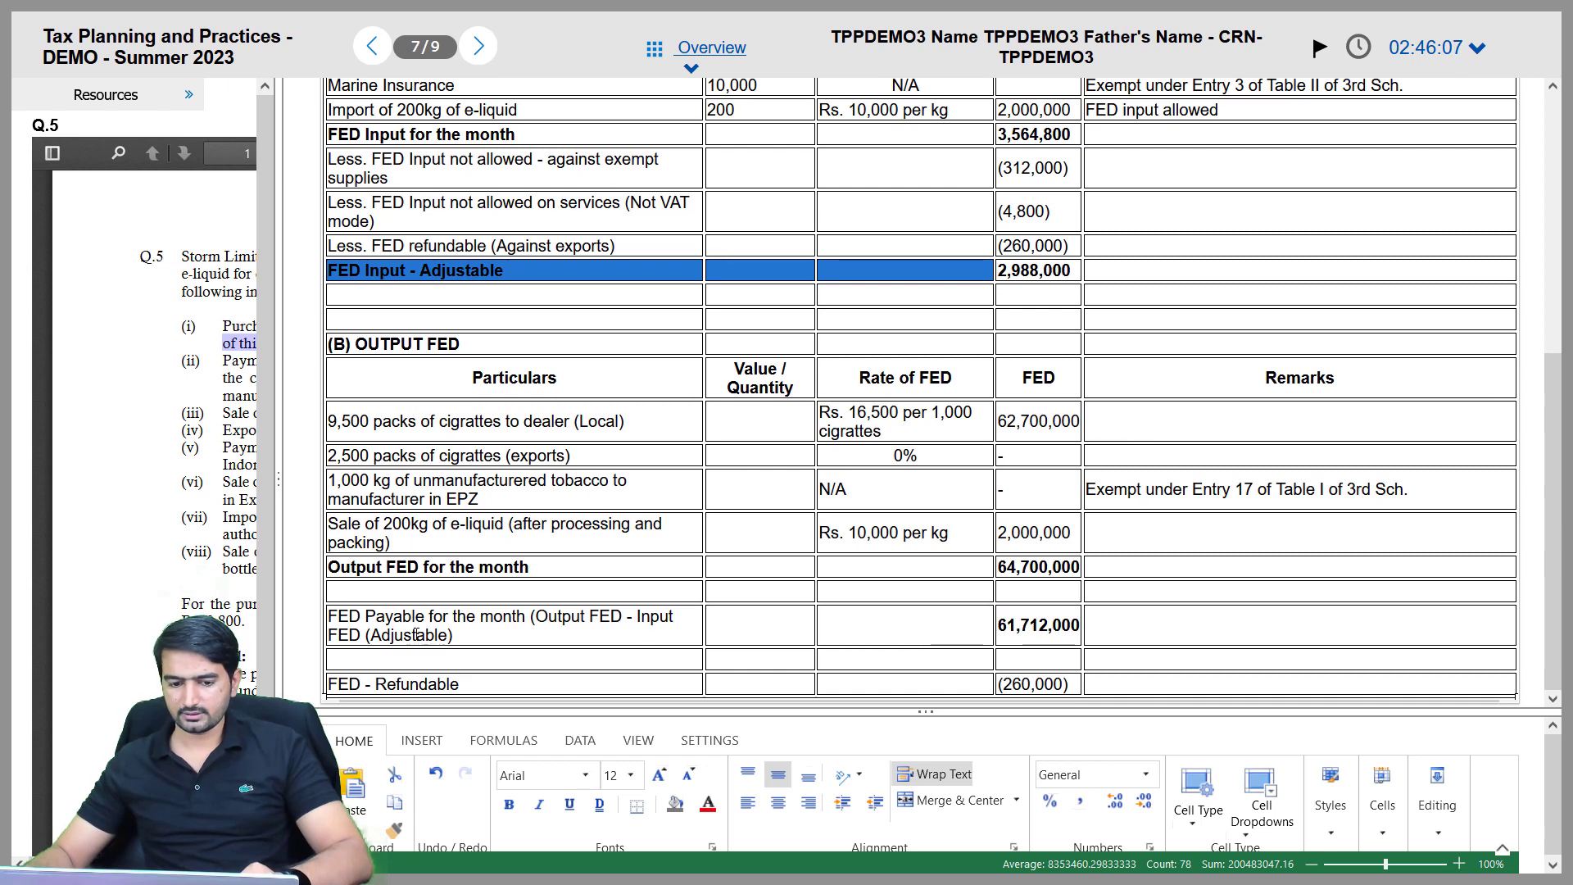
Make the pasted table's rows from FED Payable for the month through FED - Refundable bold, including their amounts
{"action": "left_click_drag", "start_coordinate": [416, 635], "coordinate": [1035, 683]}
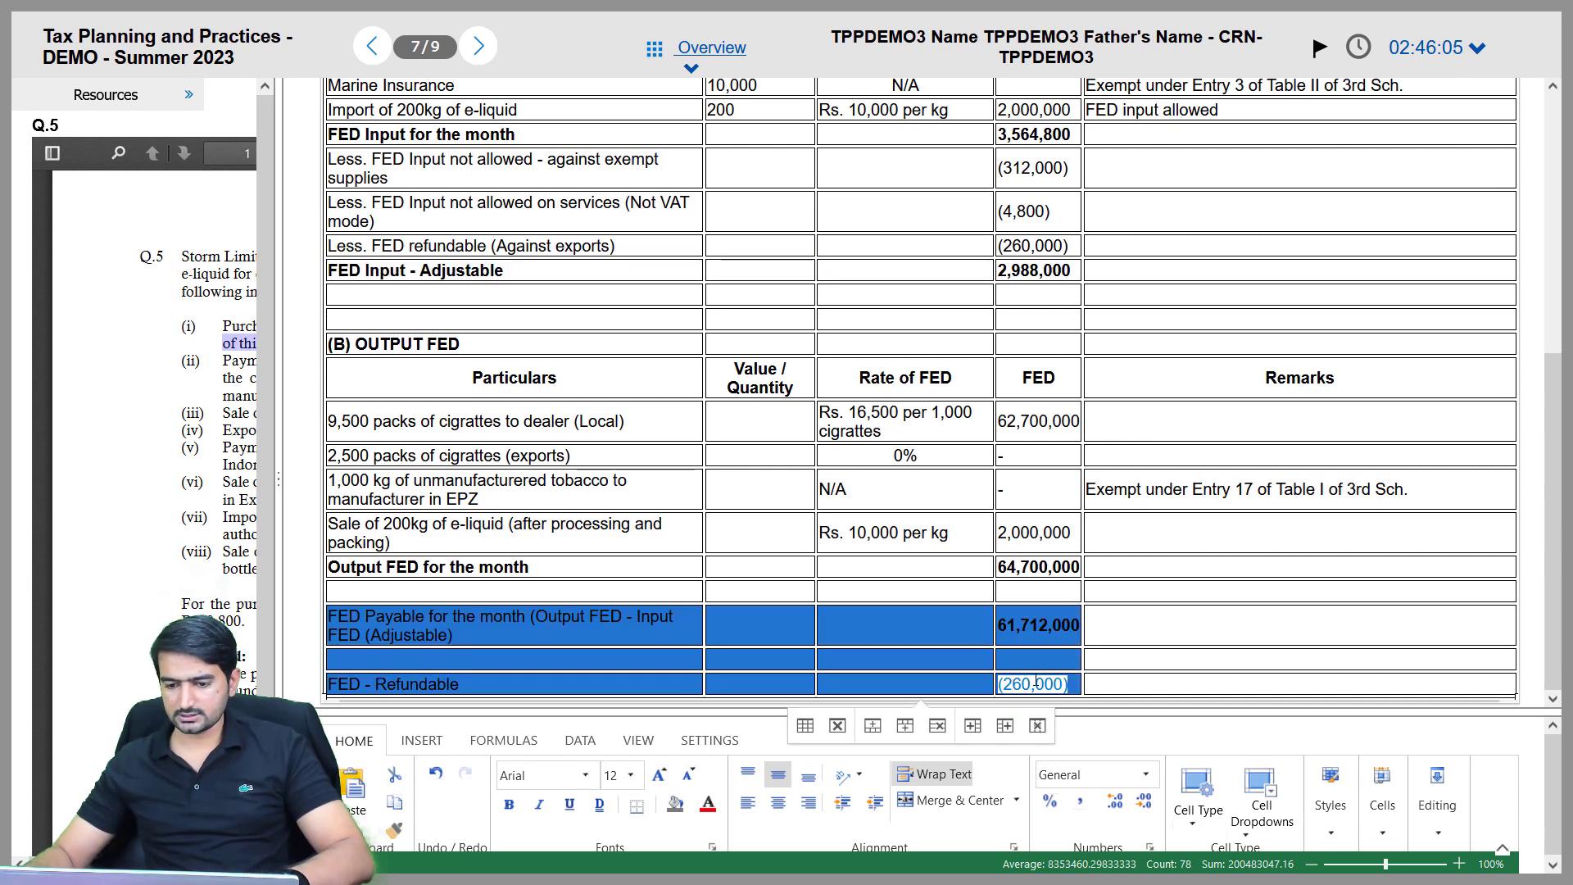
{"action": "key", "text": "ctrl+b"}
{"action": "left_click_drag", "start_coordinate": [1046, 625], "coordinate": [642, 662]}
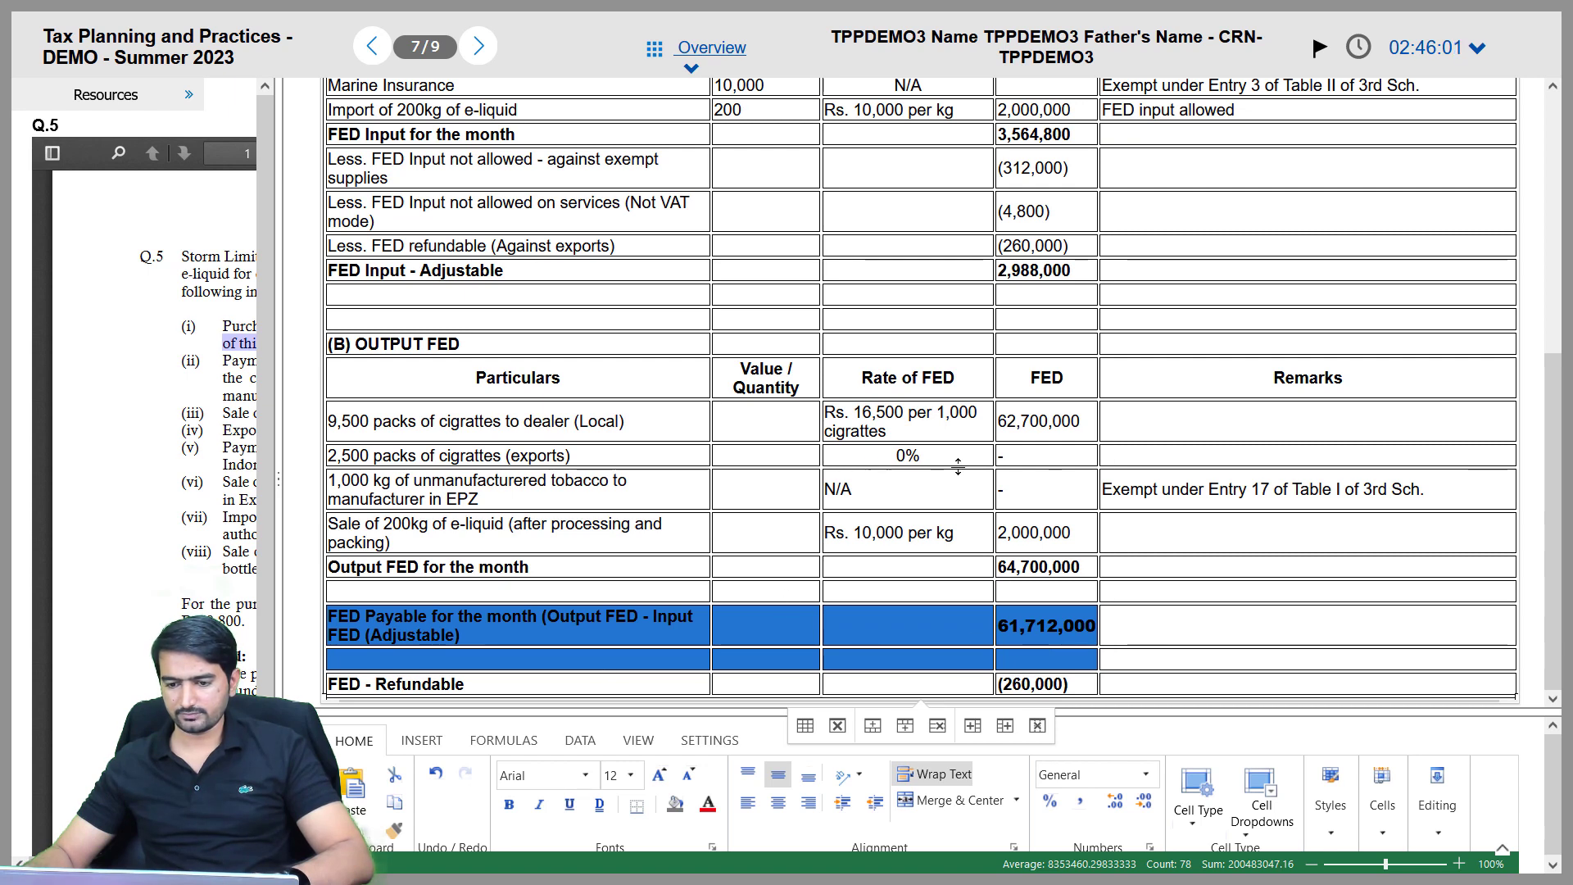
{"action": "scroll", "coordinate": [958, 466], "scroll_direction": "up", "scroll_amount": 3}
{"action": "scroll", "coordinate": [958, 466], "scroll_direction": "up", "scroll_amount": 3}
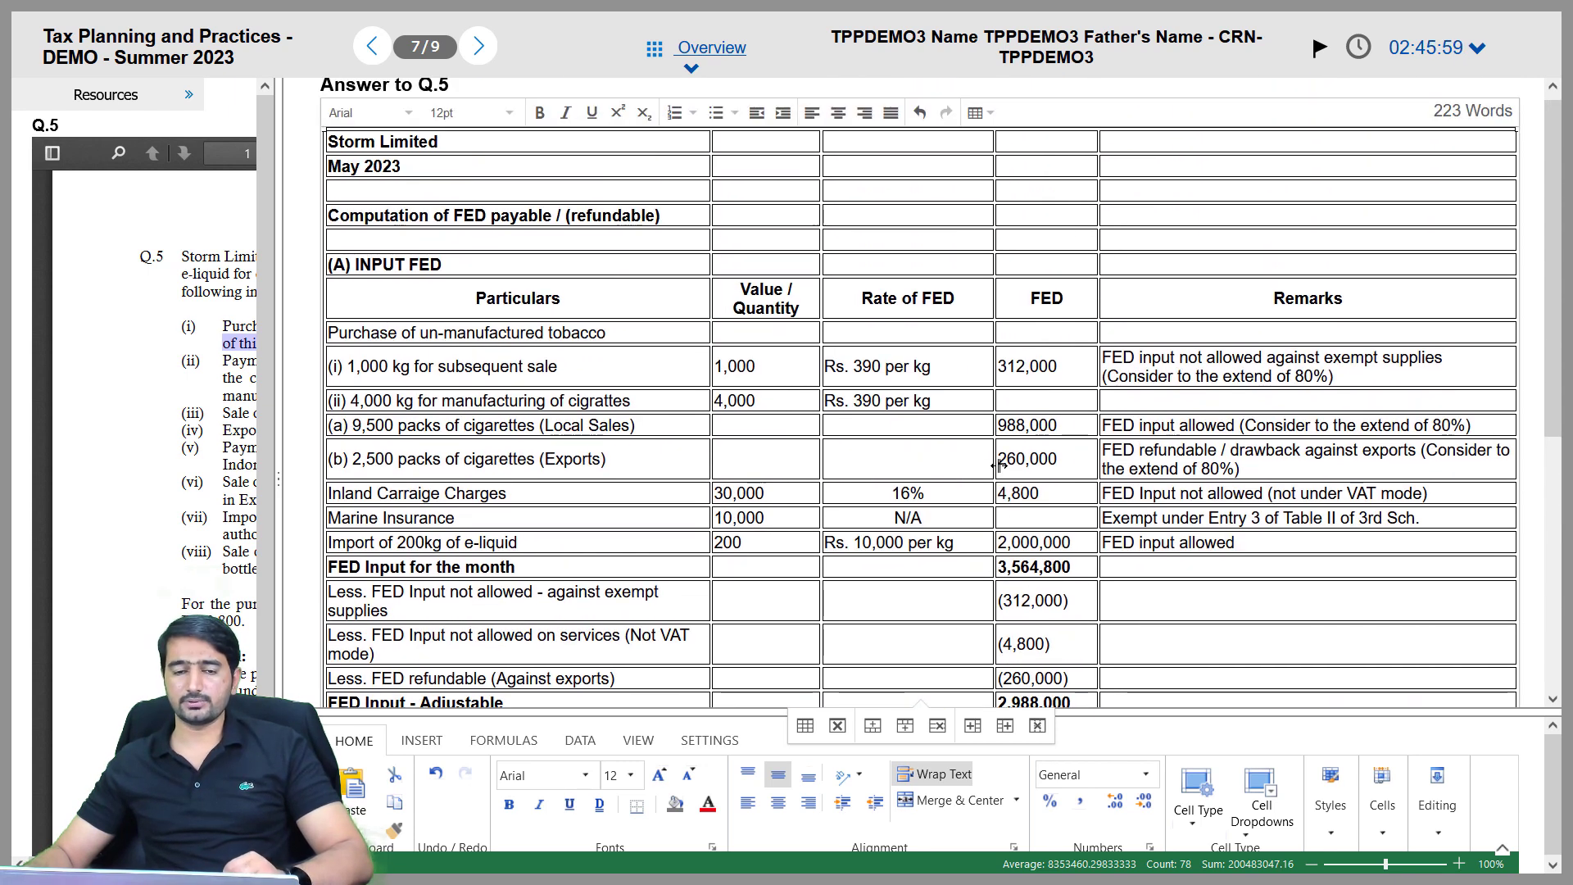
{"action": "scroll", "coordinate": [1002, 465], "scroll_direction": "down", "scroll_amount": 6}
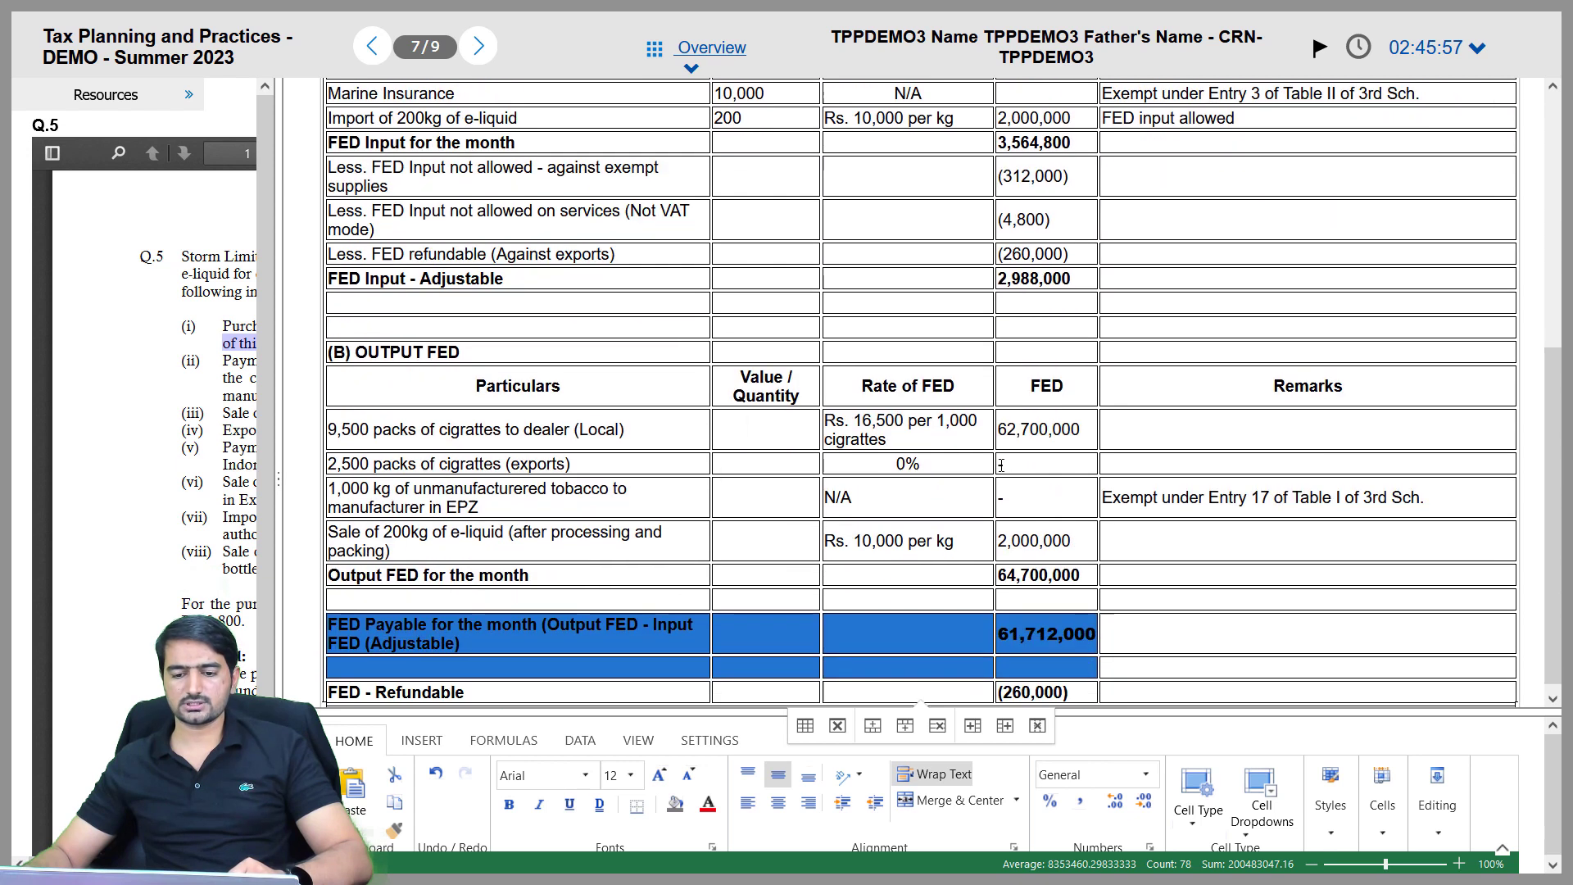